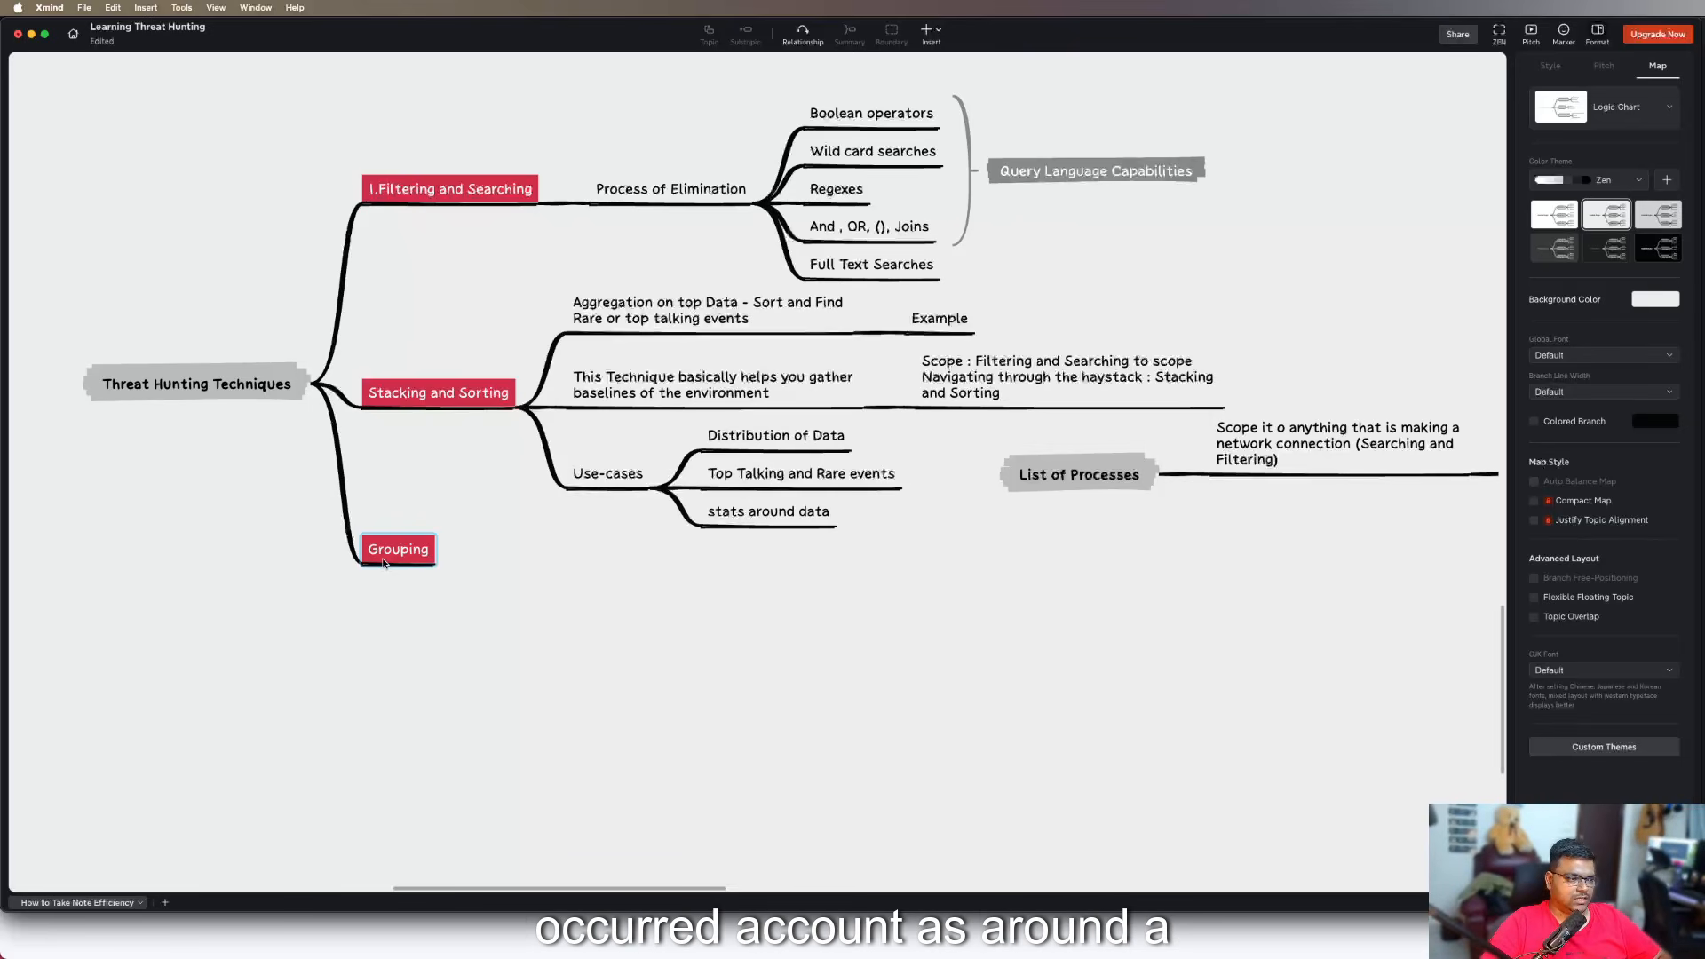
Add a subtopic to the Grouping topic reading "Allows you traverse large large amount of data"
{"action": "left_click", "coordinate": [383, 561]}
{"action": "key", "text": "Tab"}
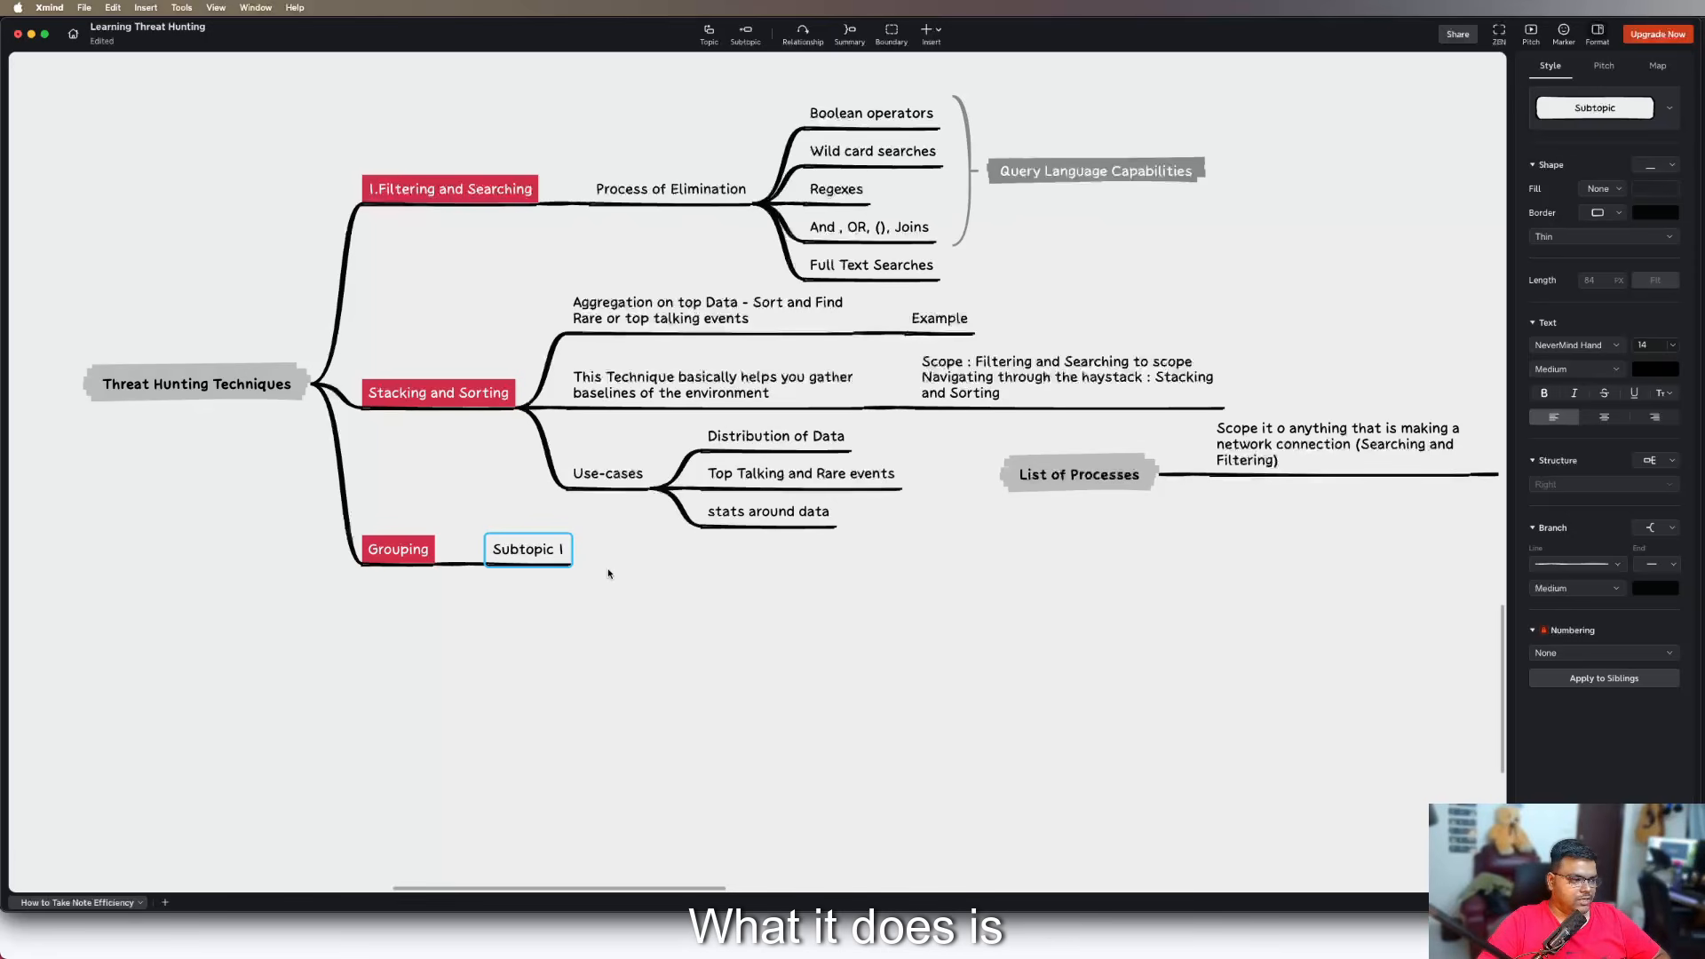
{"action": "type", "text": "Allows y"}
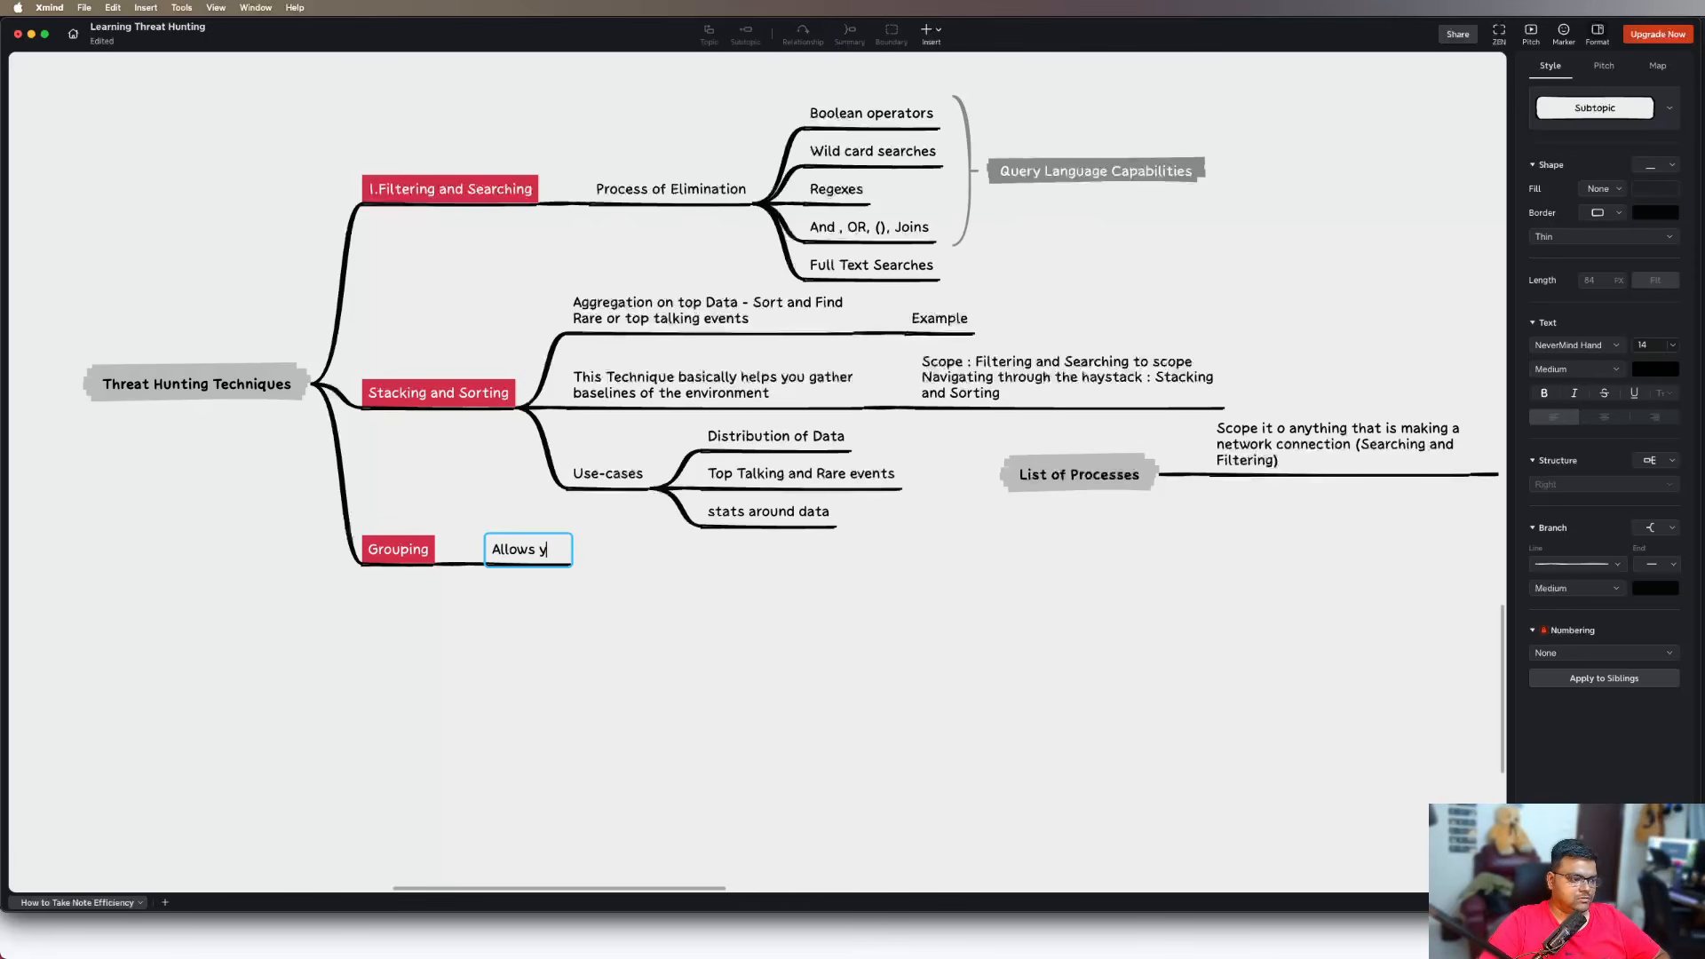
{"action": "type", "text": "ou trav"}
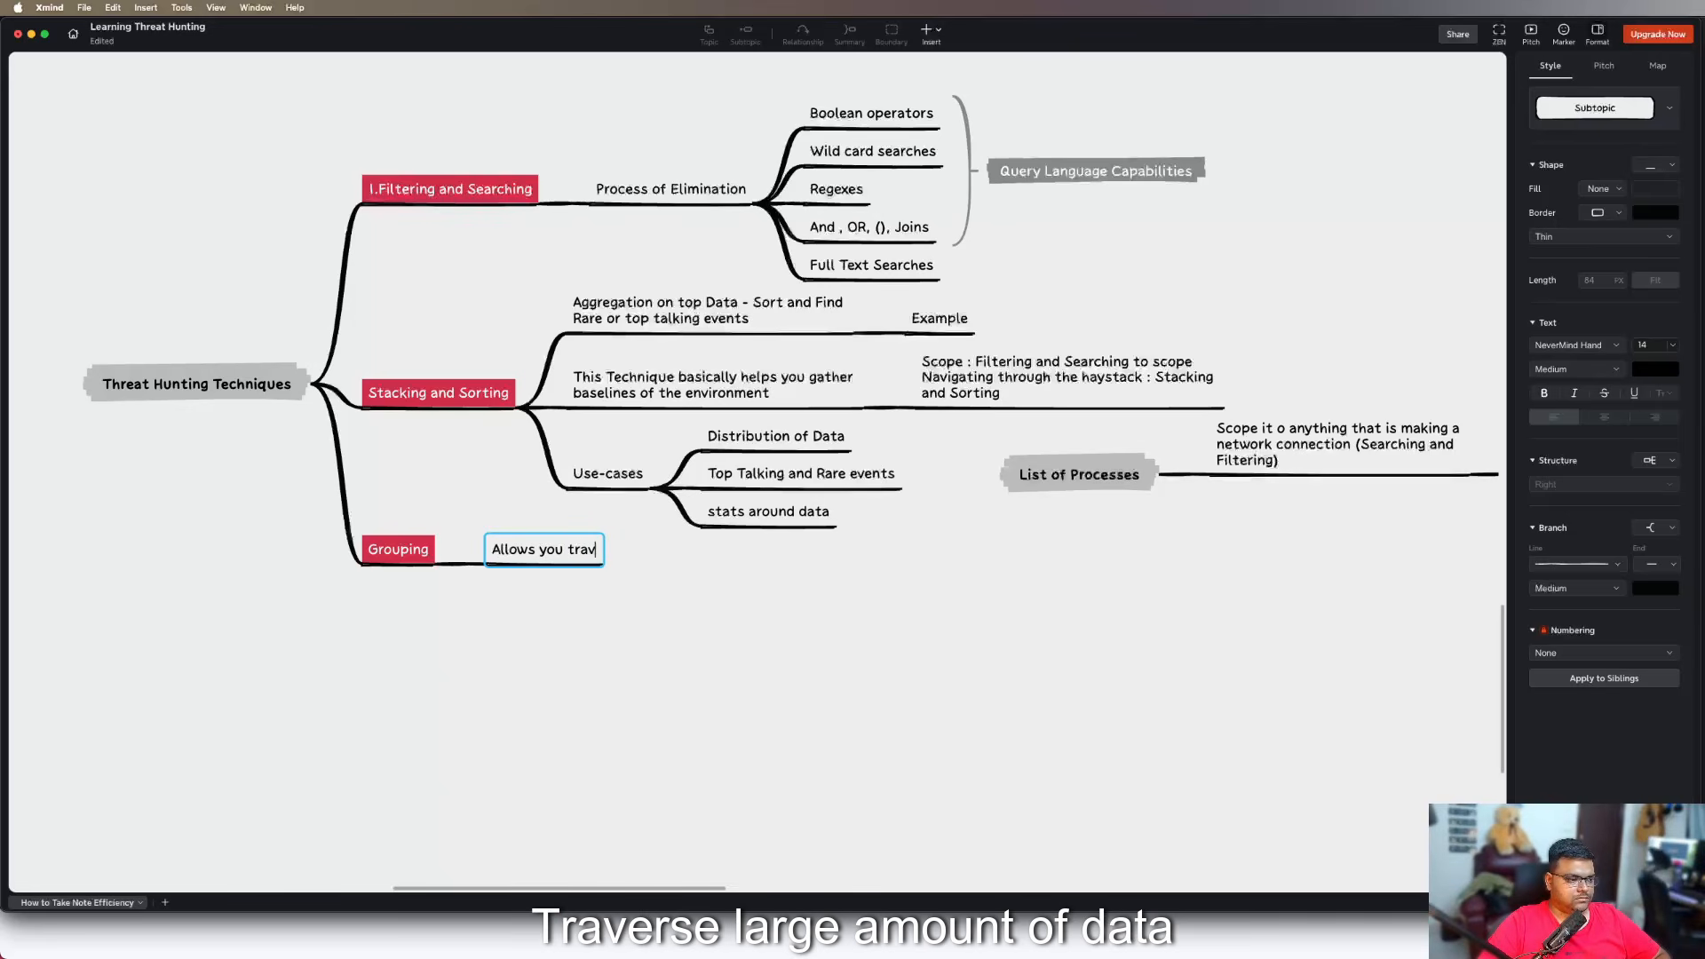
{"action": "type", "text": "erse large aount"}
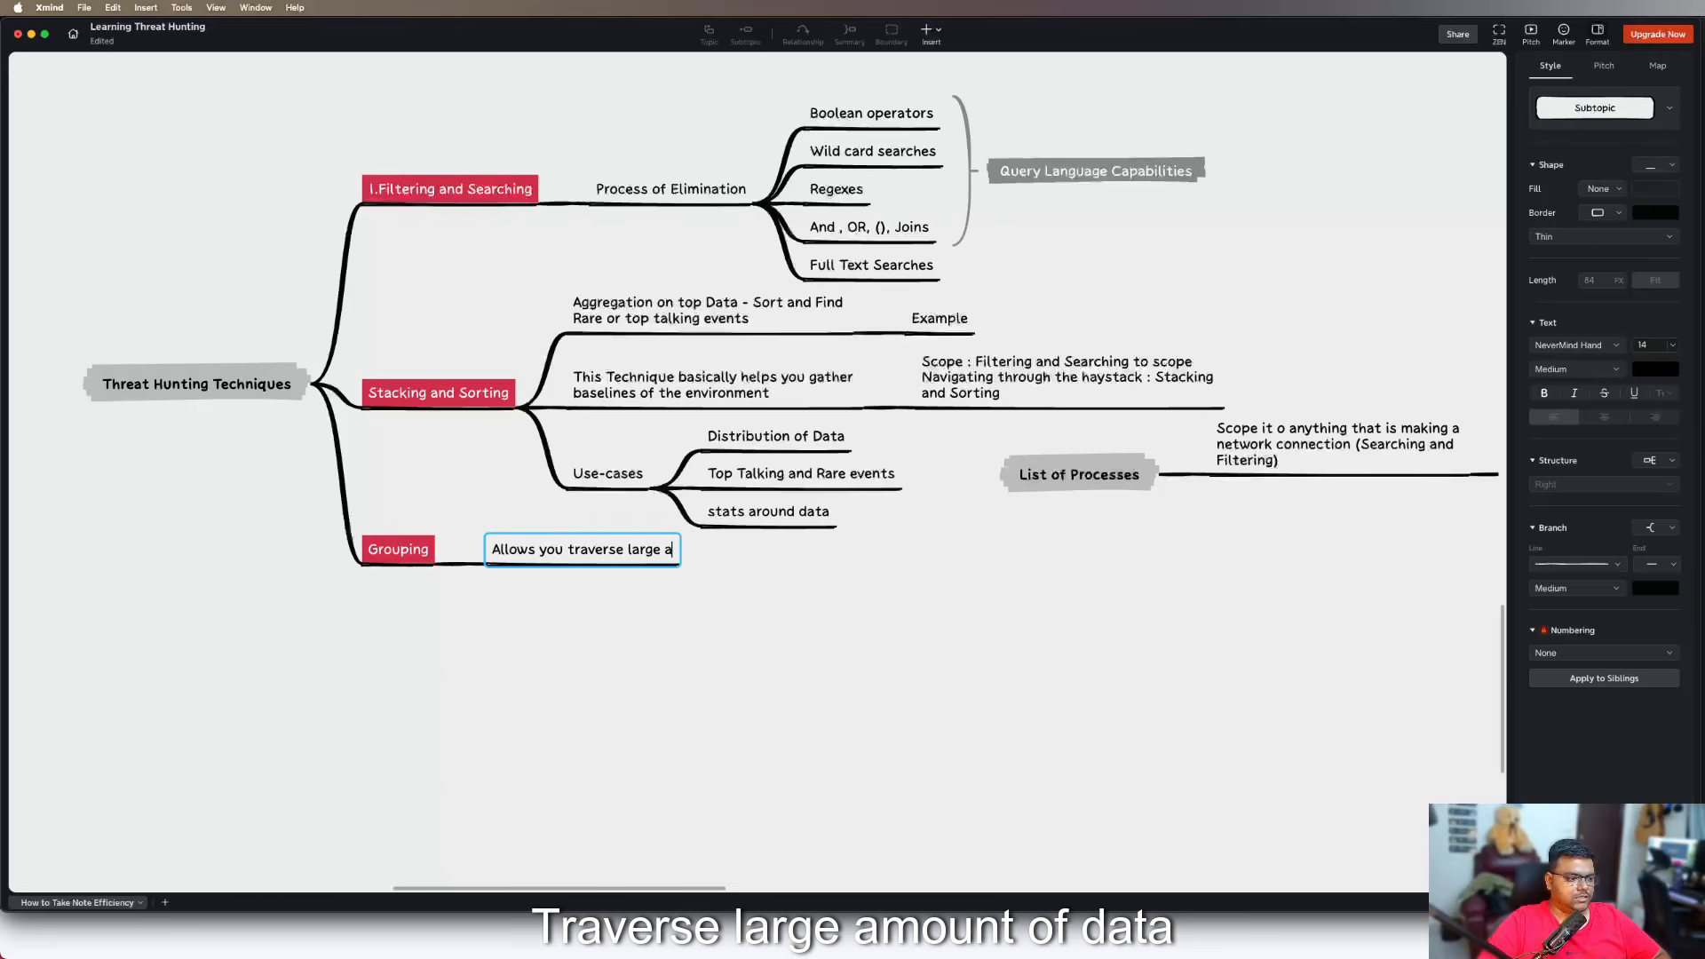
{"action": "key", "text": "BackSpace"}
{"action": "key", "text": "BackSpace"}
{"action": "key", "text": "BackSpace"}
{"action": "key", "text": "BackSpace"}
{"action": "key", "text": "BackSpace"}
{"action": "type", "text": "larg"}
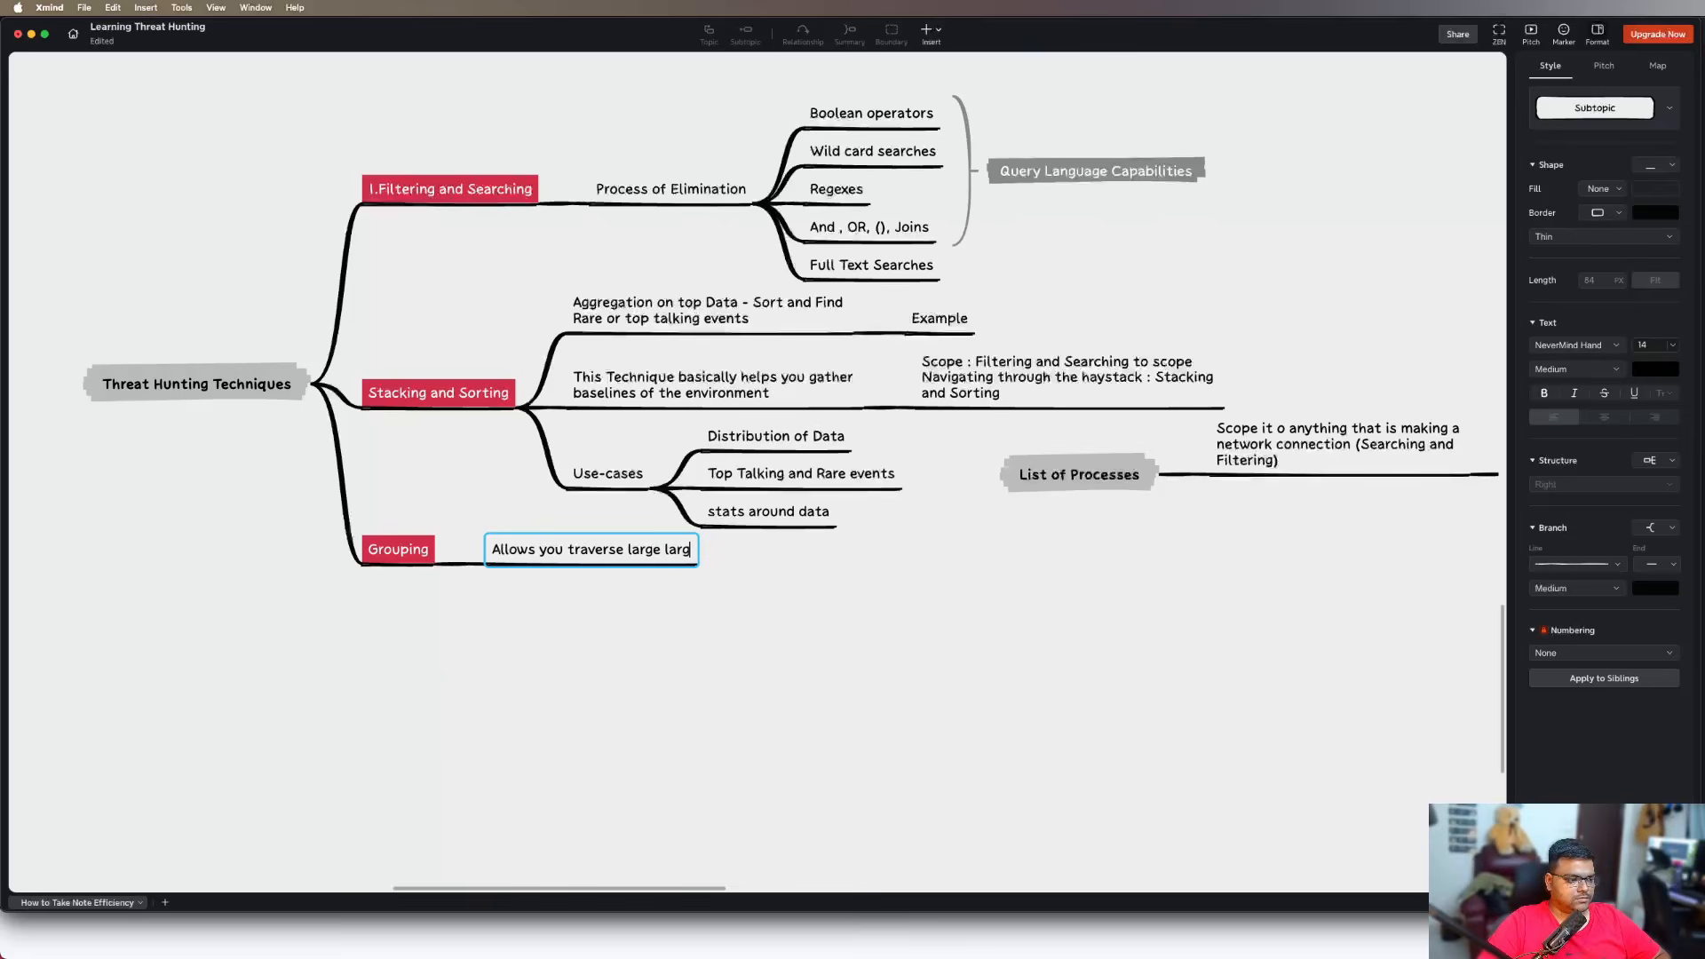
{"action": "type", "text": "e amount of data"}
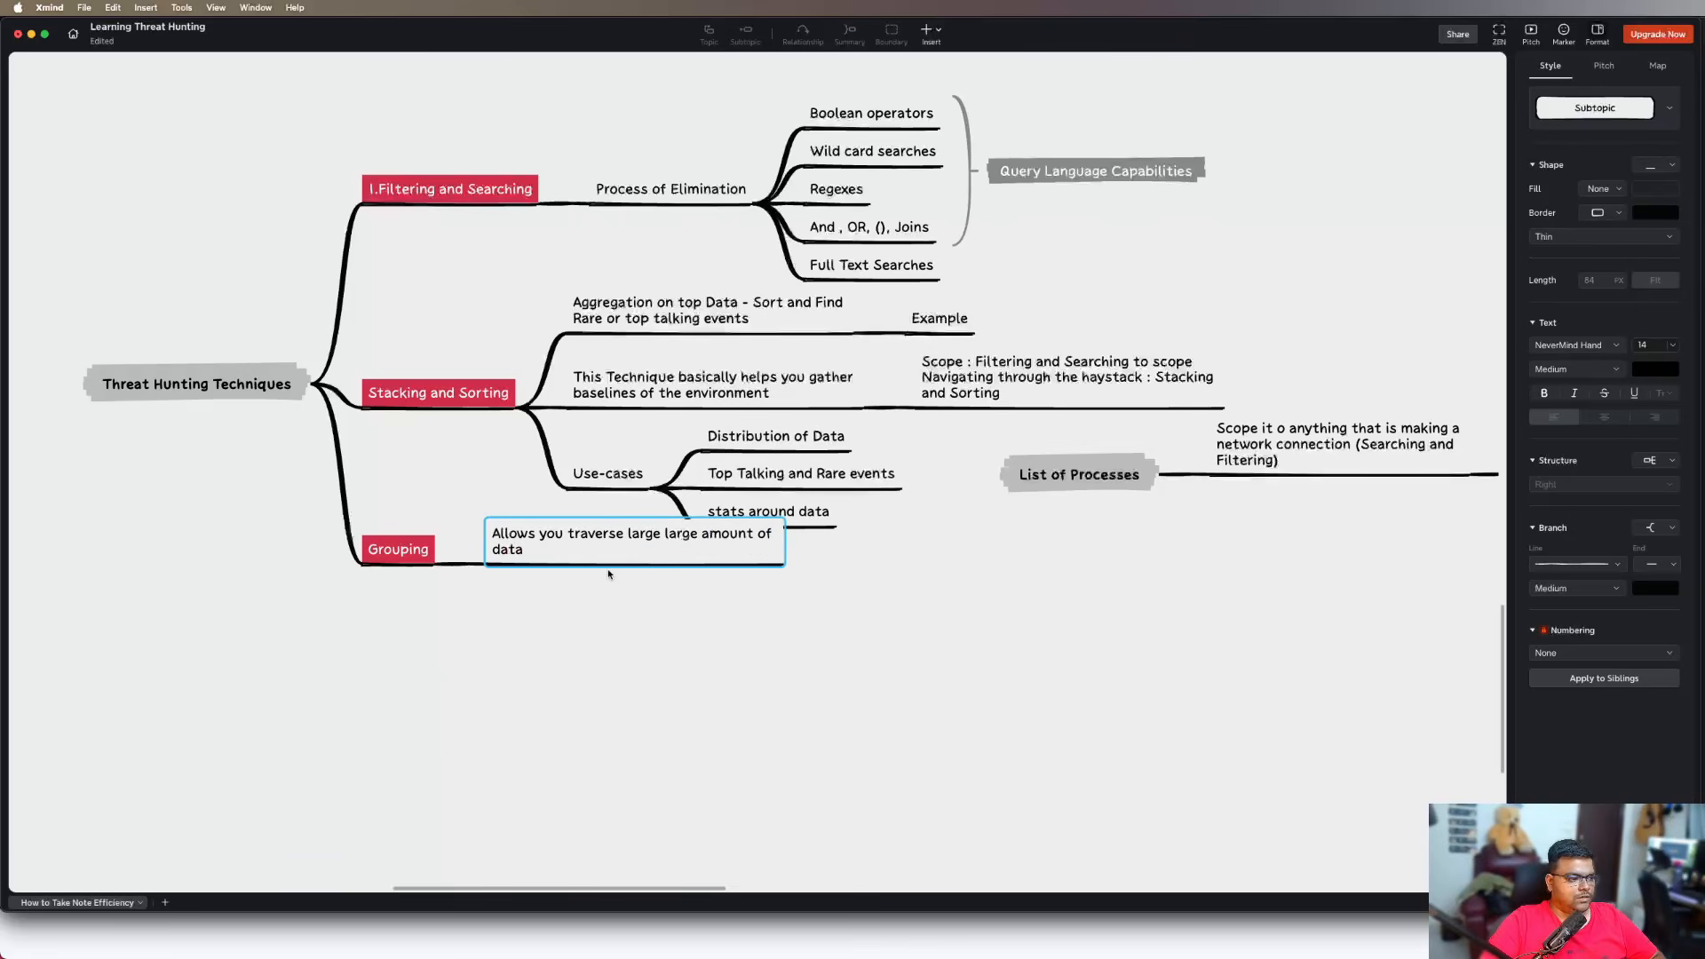
{"action": "key", "text": "Return"}
{"action": "key", "text": "Return"}
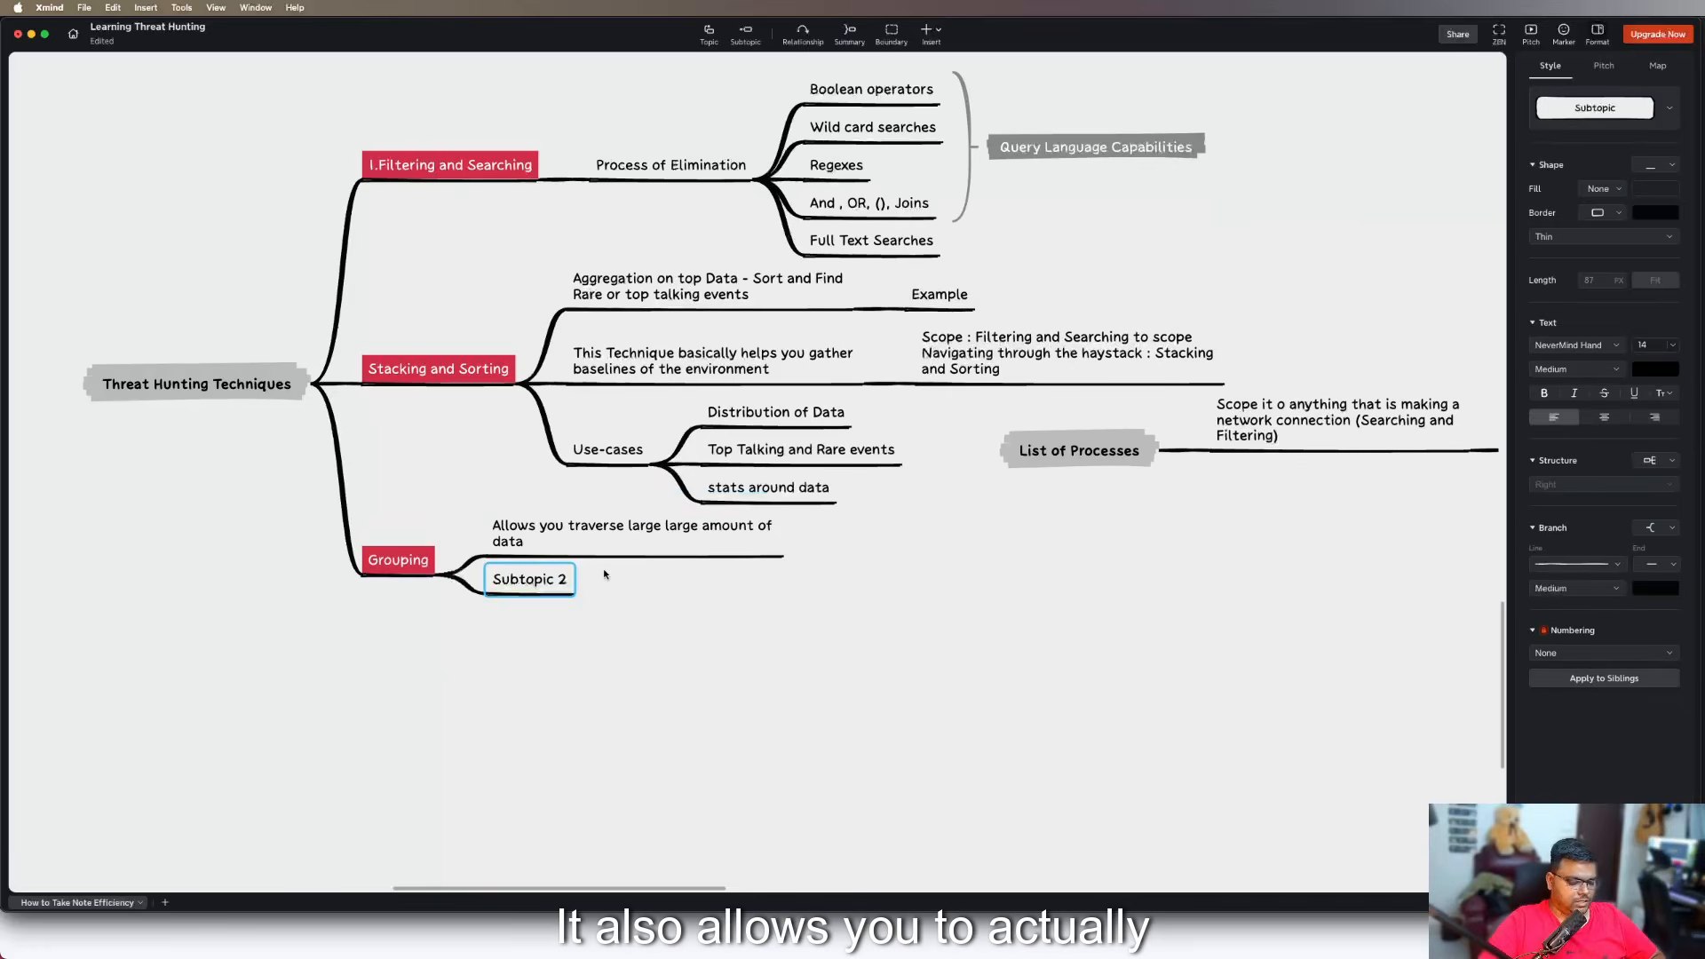
Add a second Grouping subtopic reading "Explore data with focus on a single entity and explore occuring/events around it"
{"action": "type", "text": "Explore data "}
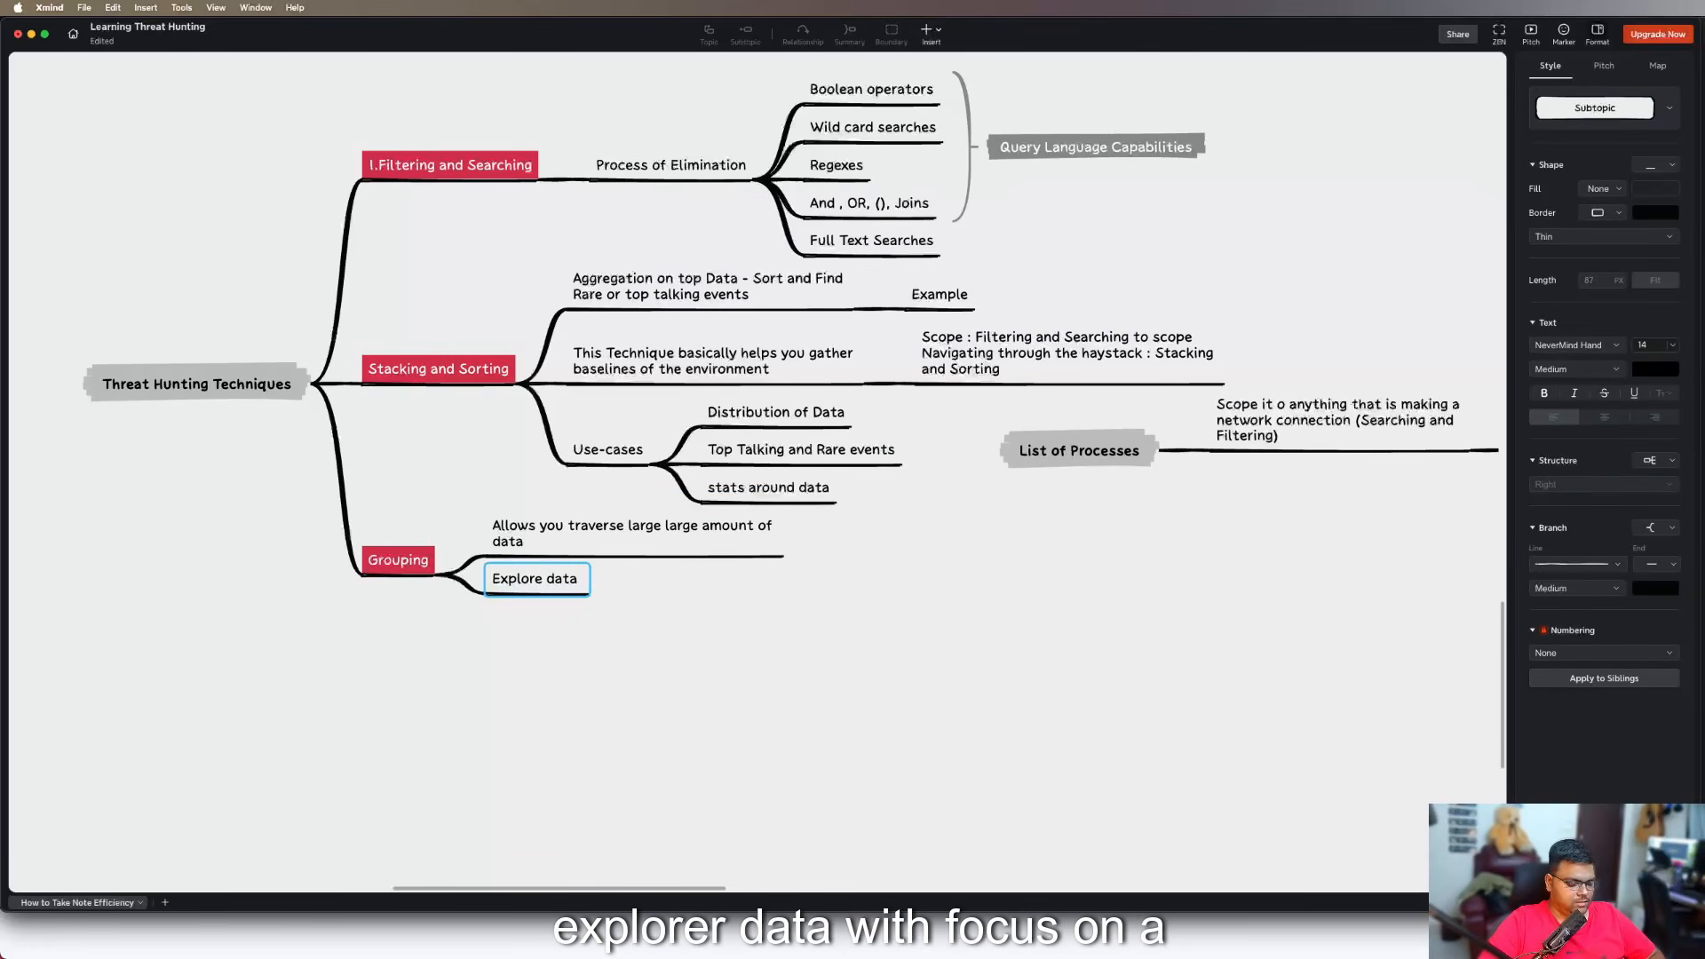
{"action": "type", "text": "with focus on a"}
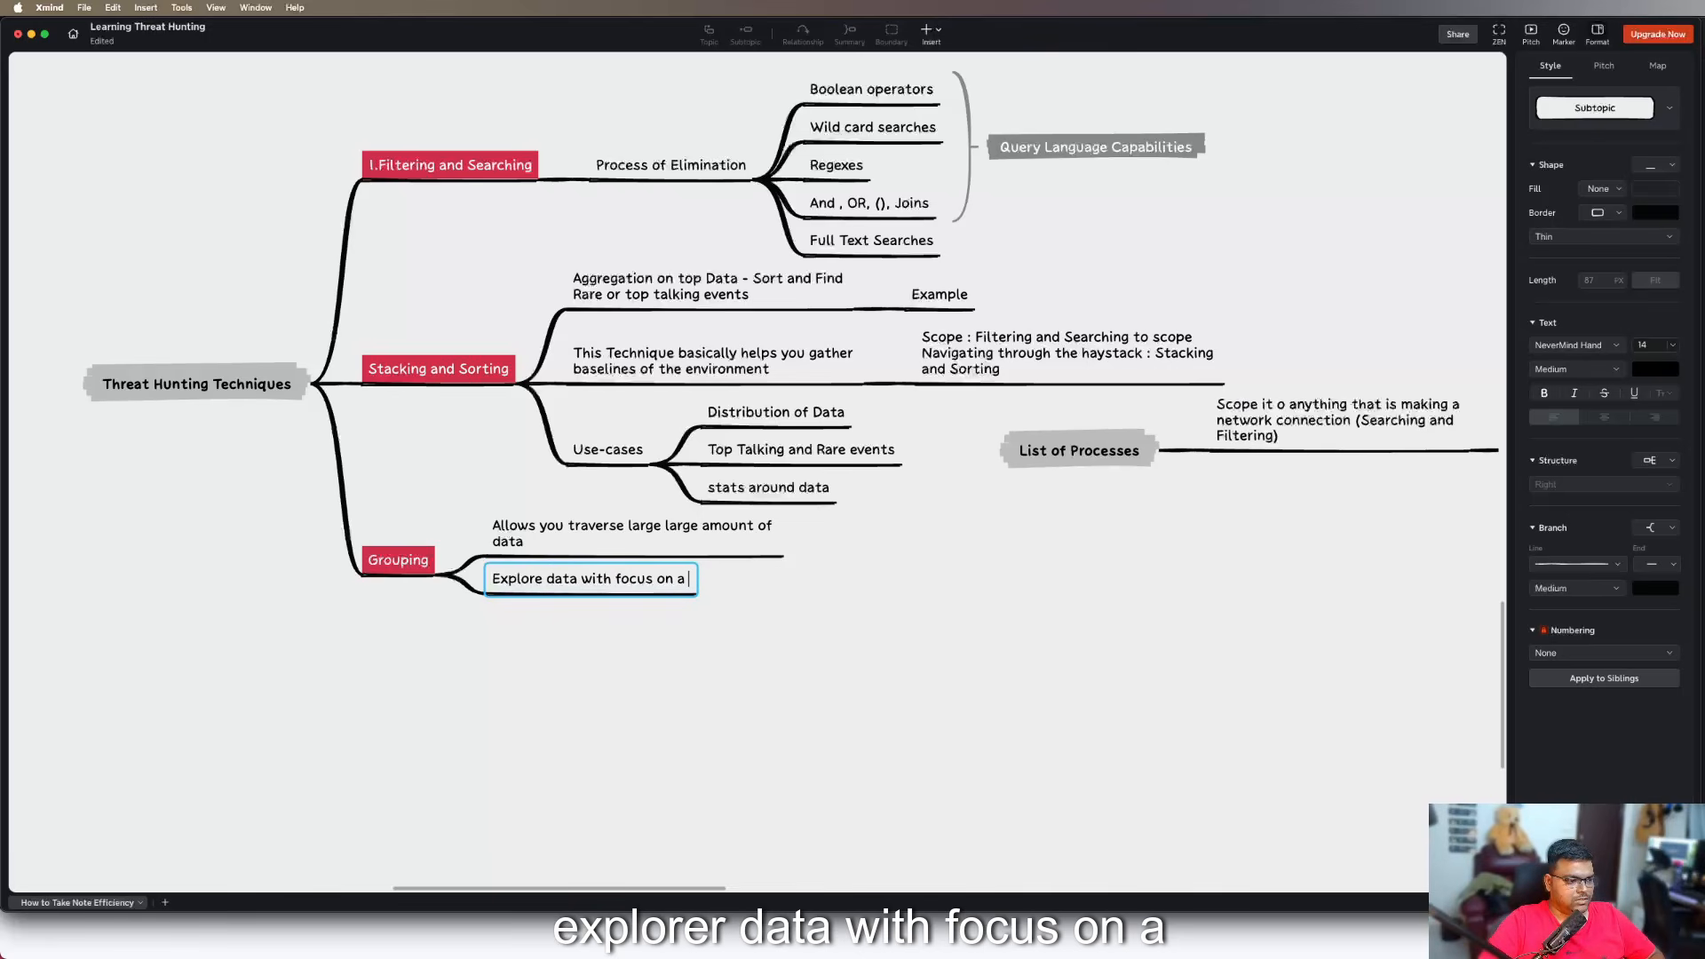
{"action": "type", "text": " single "}
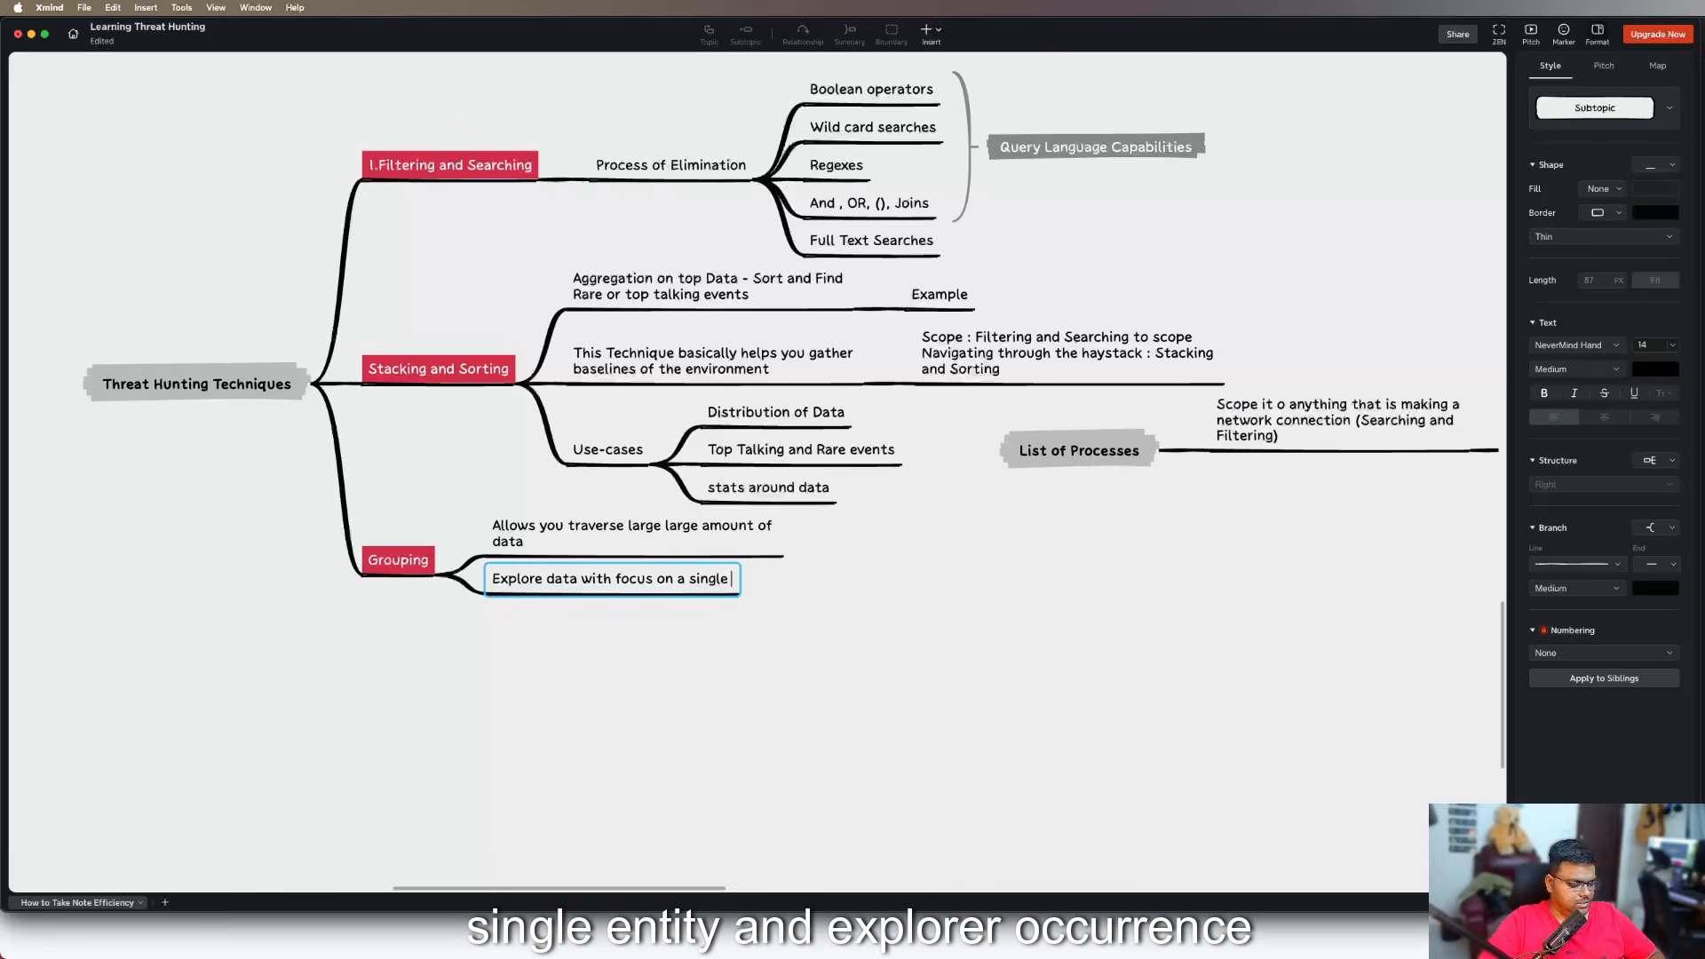
{"action": "type", "text": "entiti"}
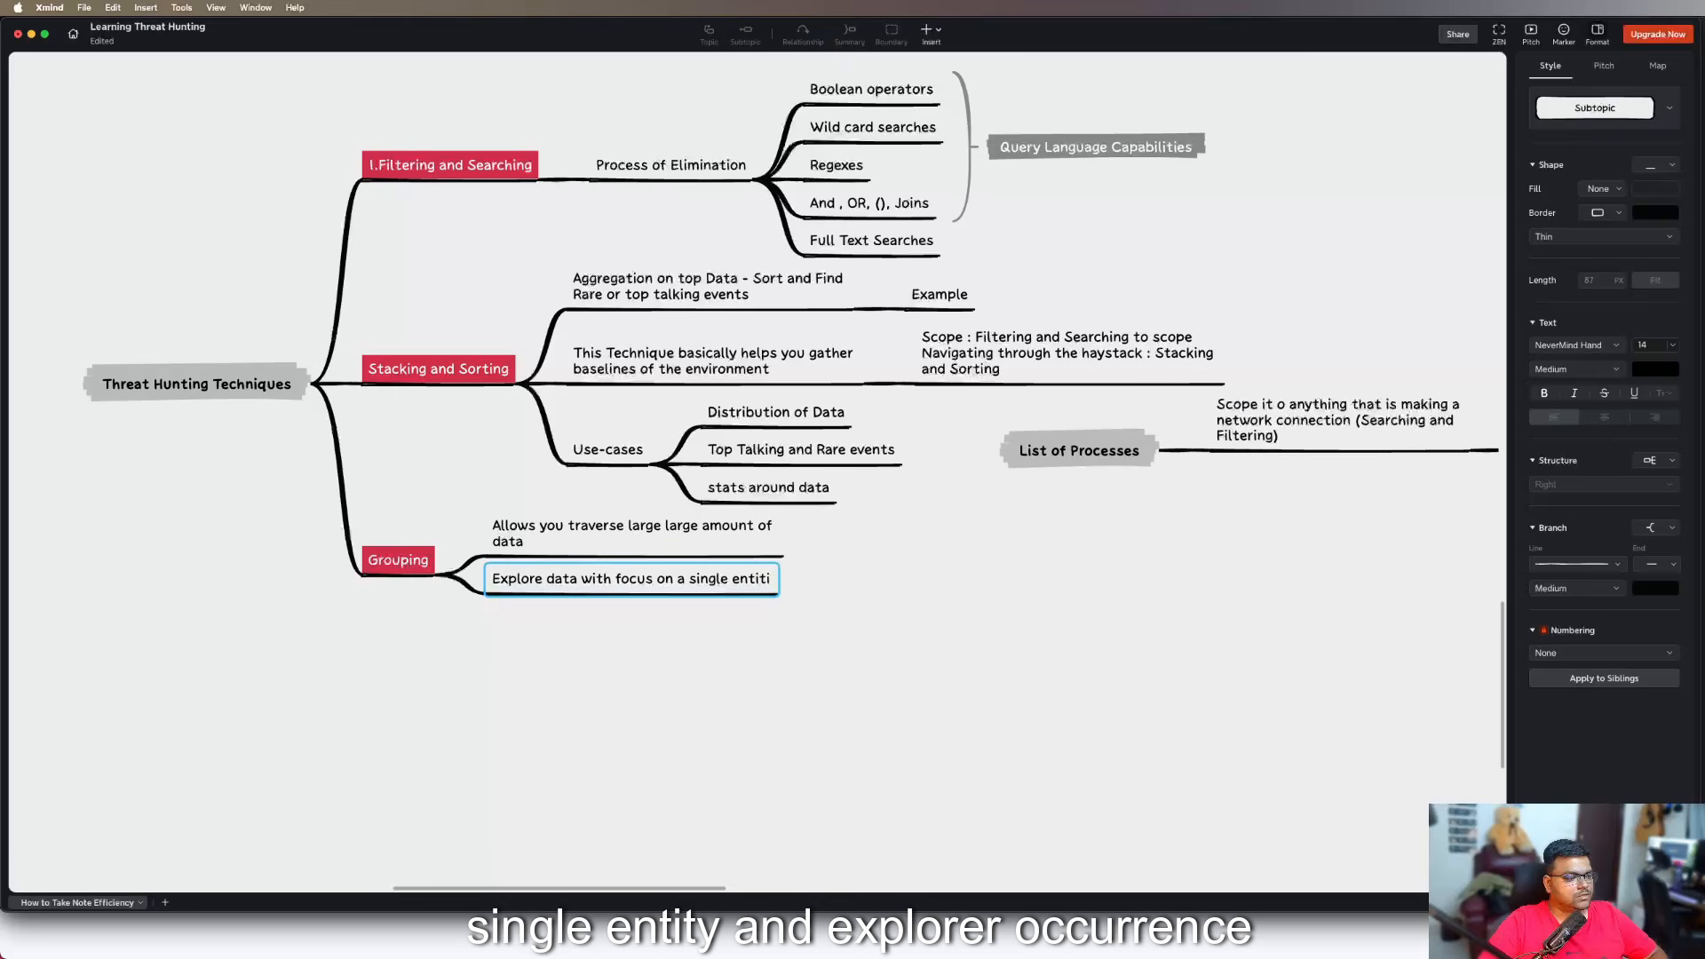
{"action": "key", "text": "BackSpace"}
{"action": "type", "text": "y and explore "}
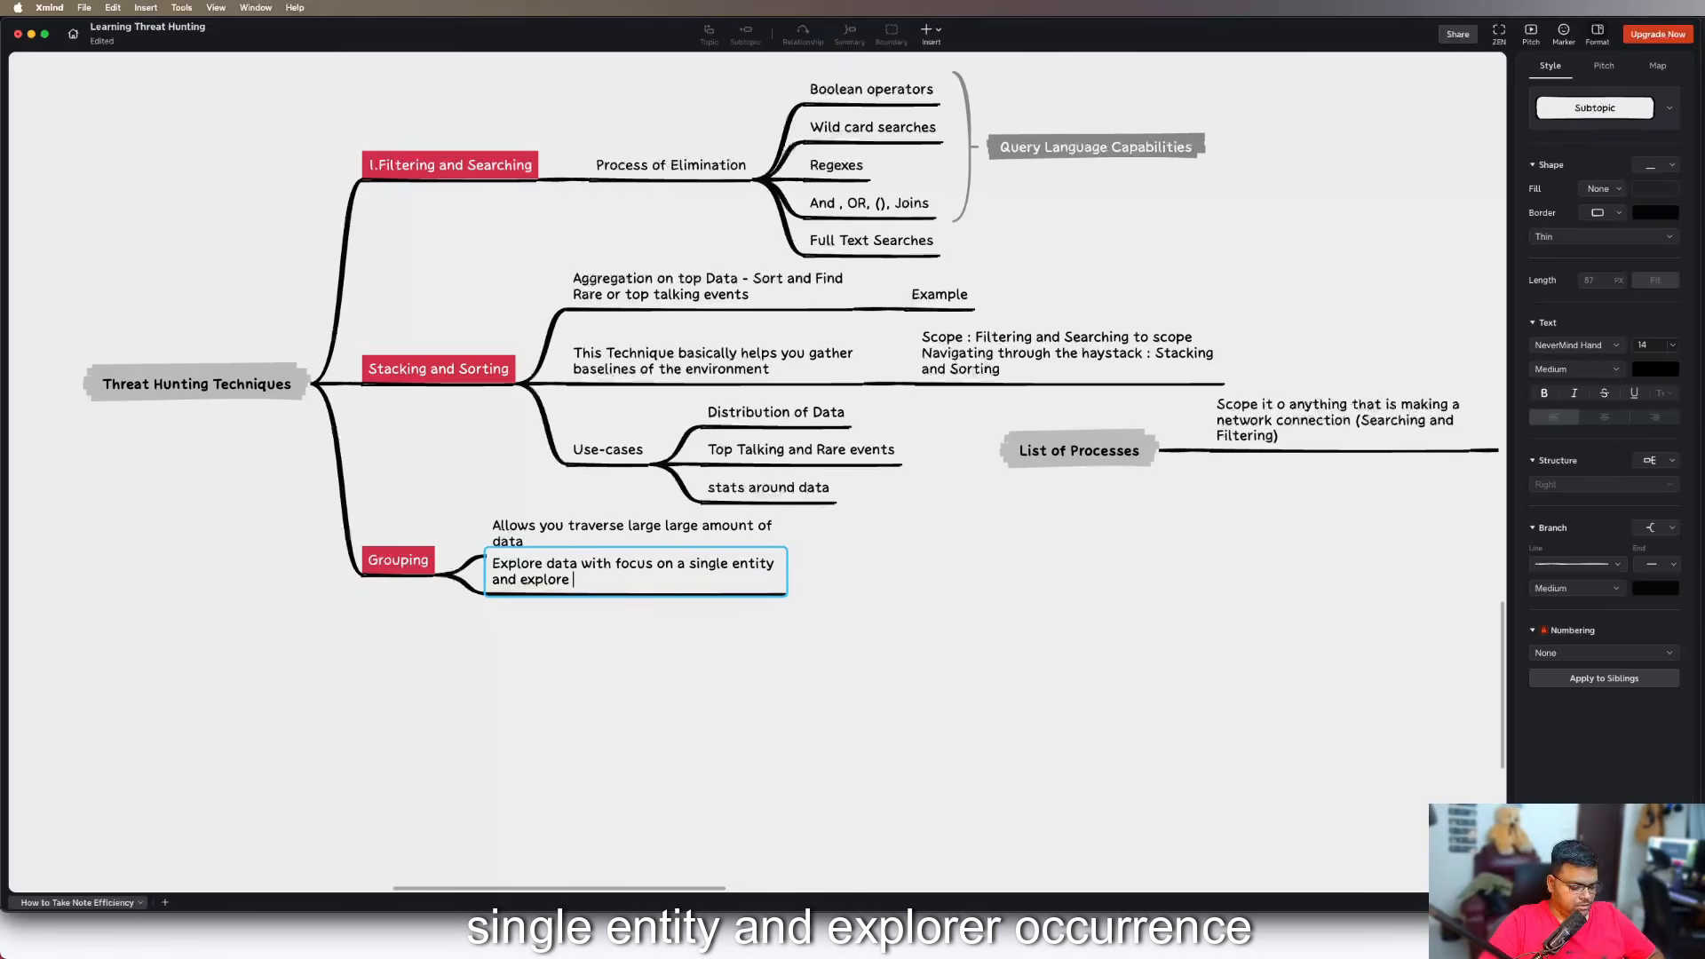
{"action": "type", "text": "occur"}
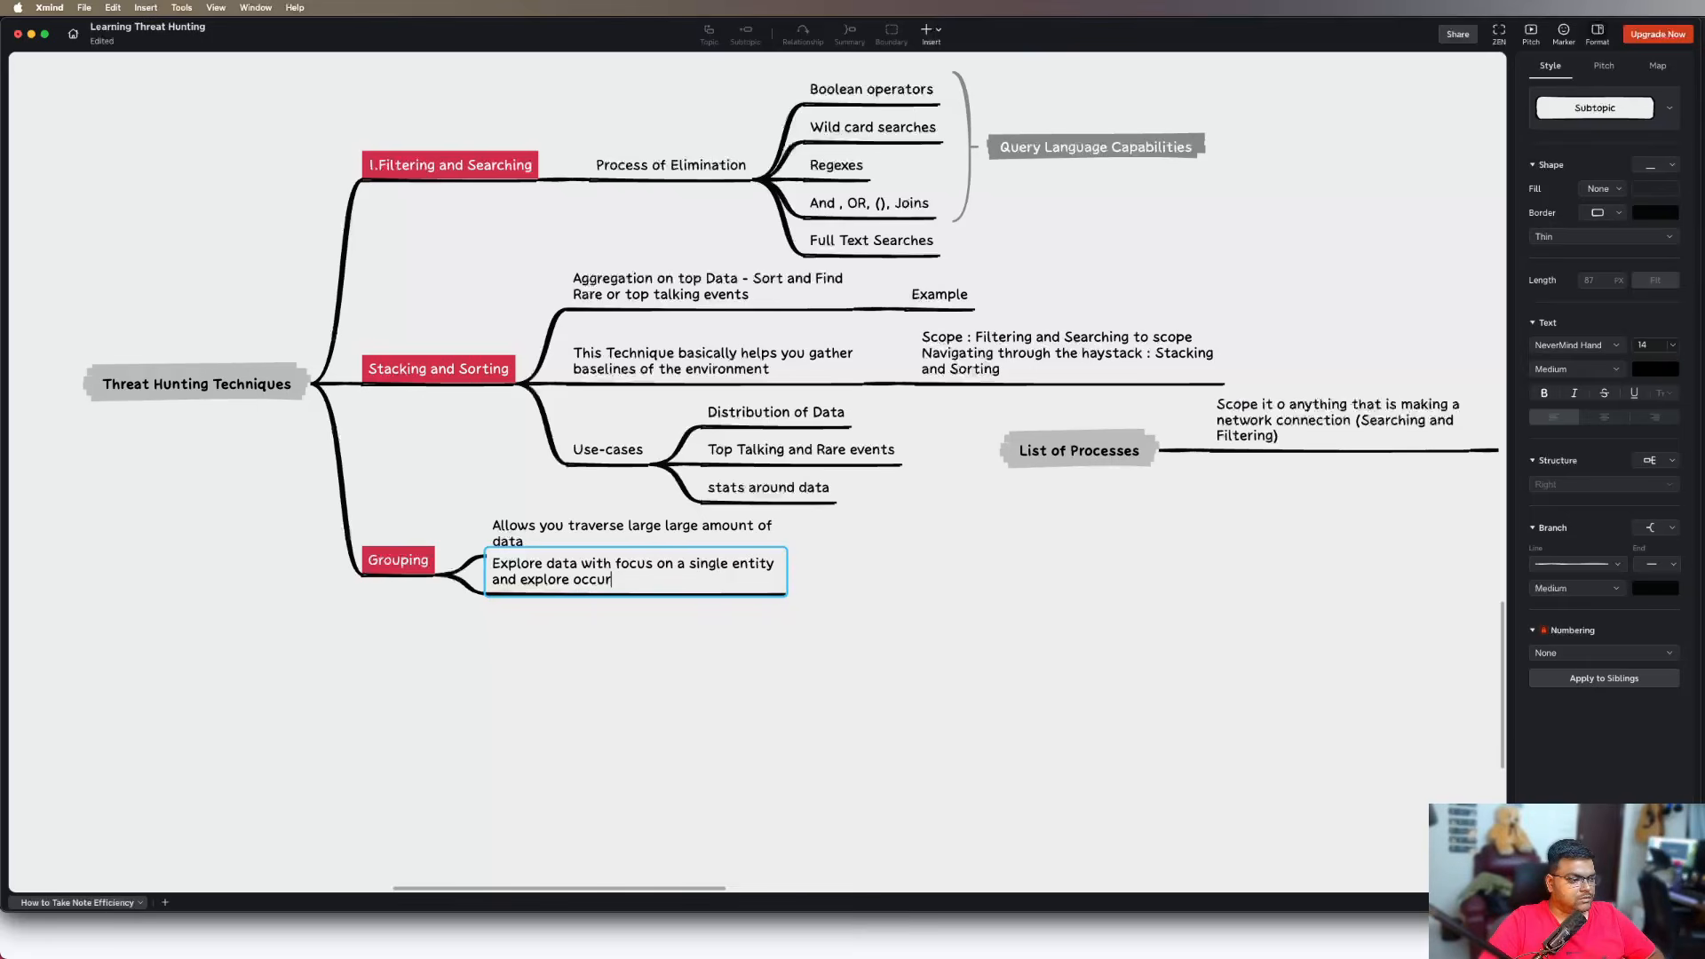
{"action": "type", "text": "ing/events around "}
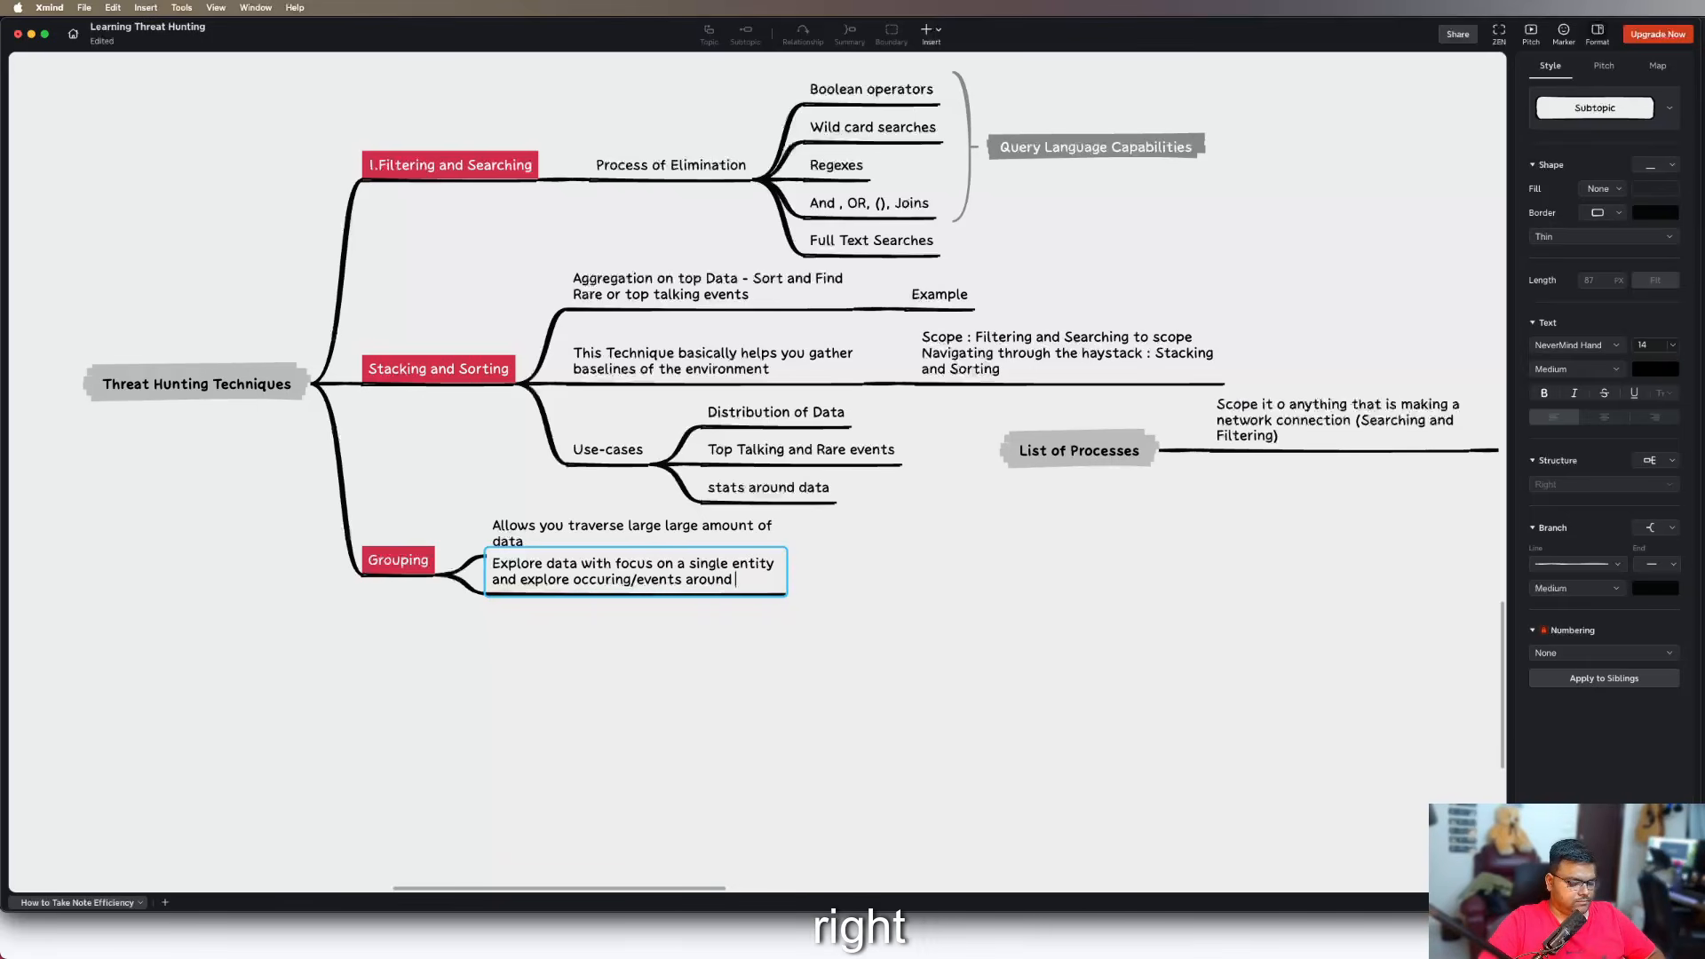
{"action": "type", "text": "tt"}
{"action": "key", "text": "Return"}
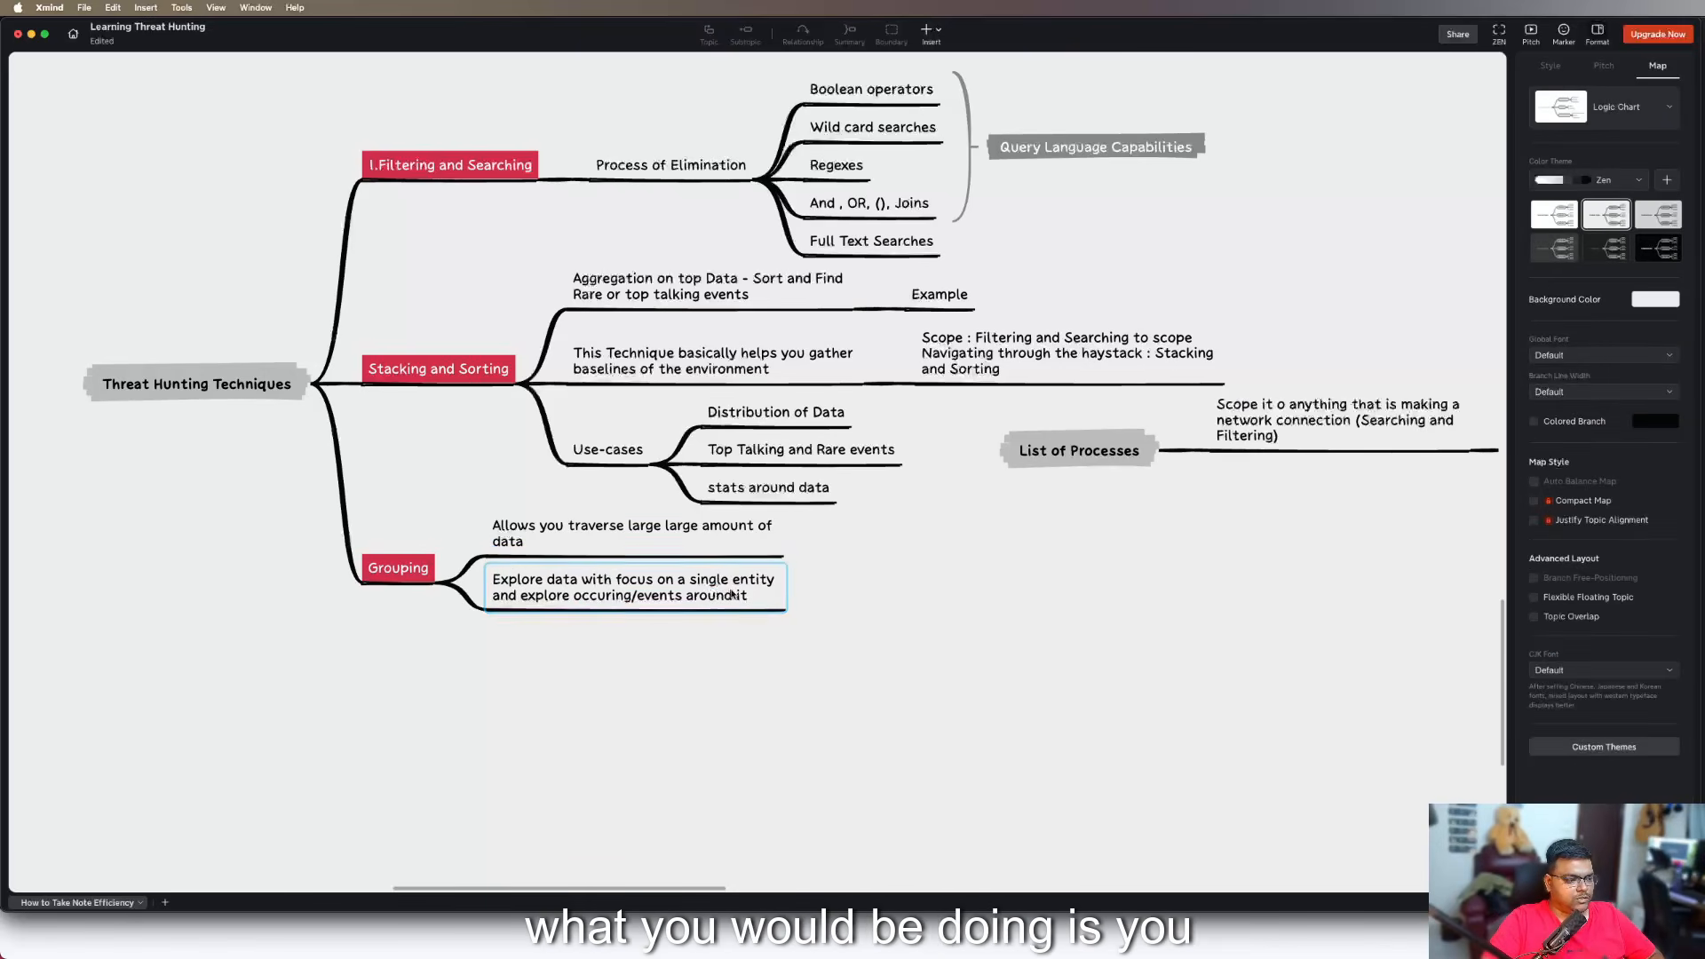
Add a child subtopic to the "Explore data with focus on a single entity" topic reading "group by event.action"
{"action": "key", "text": "Tab"}
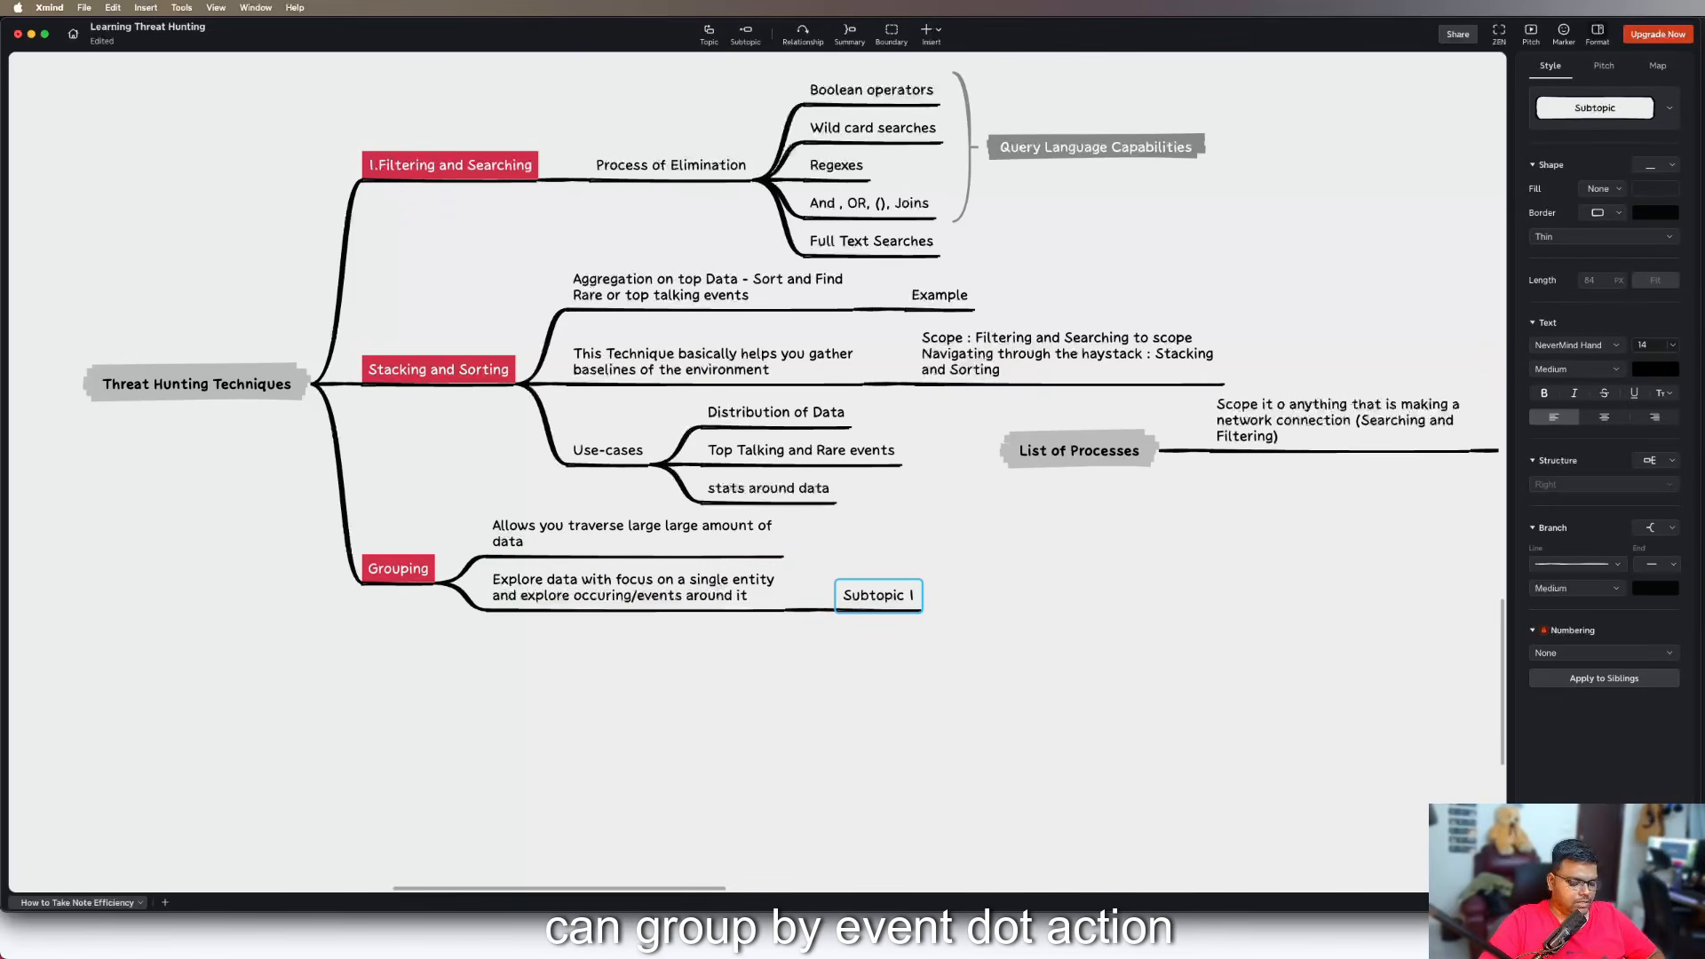
{"action": "type", "text": "group by"}
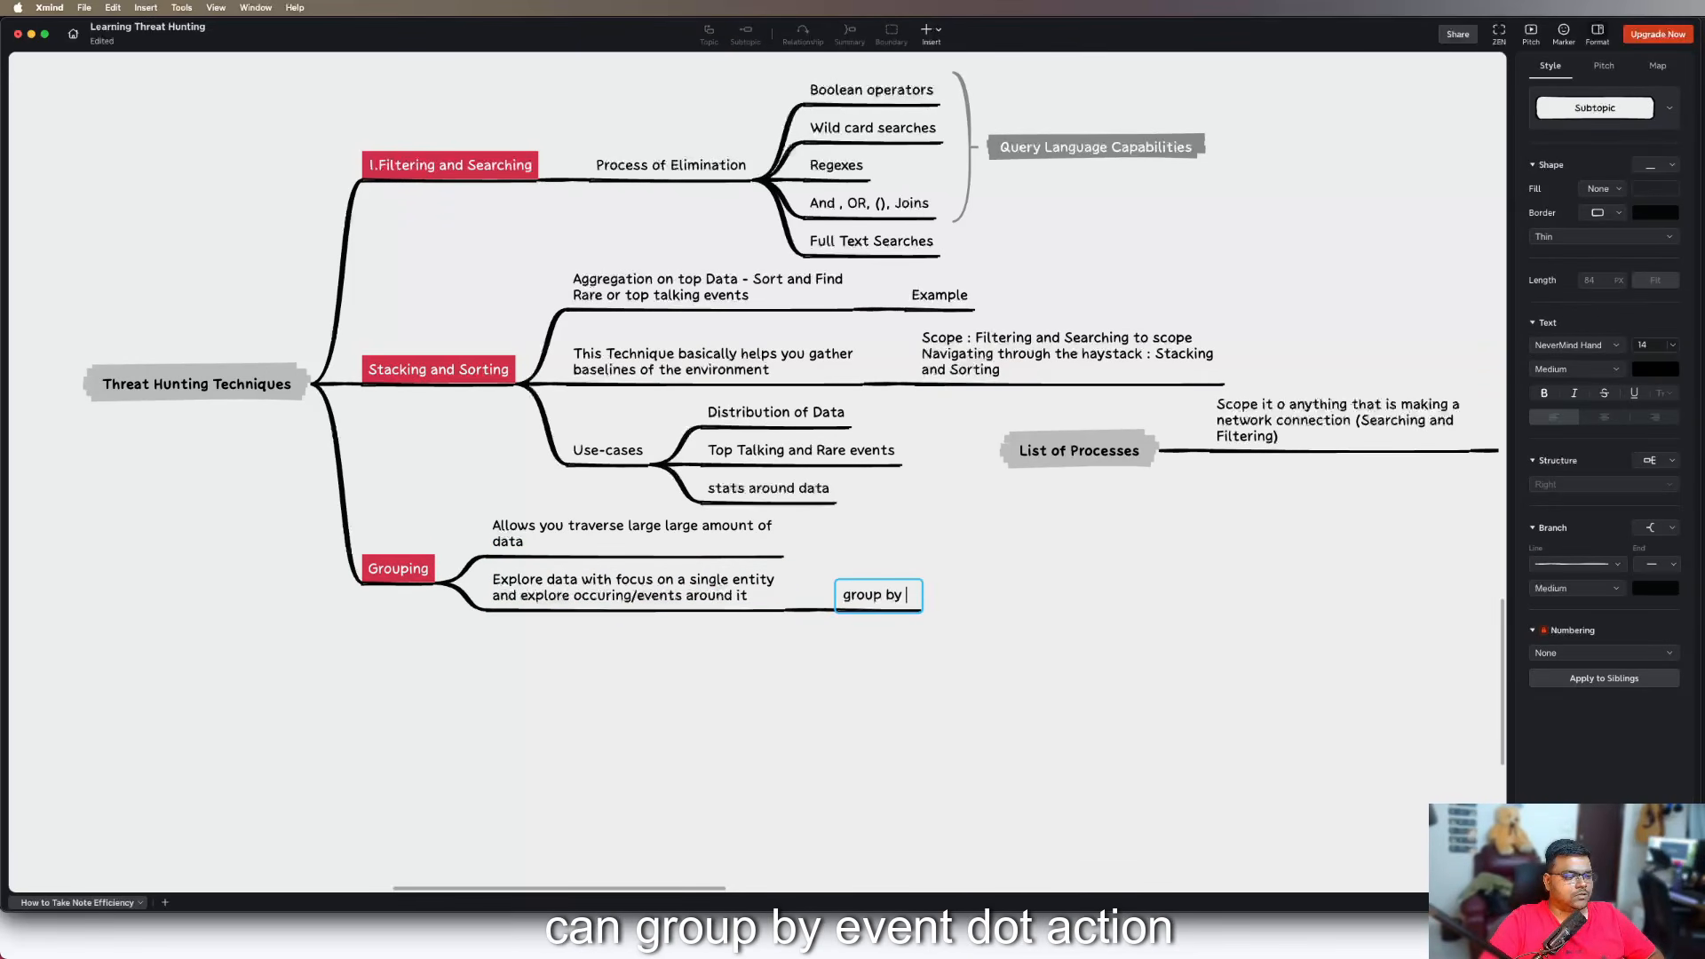
{"action": "type", "text": " Event"}
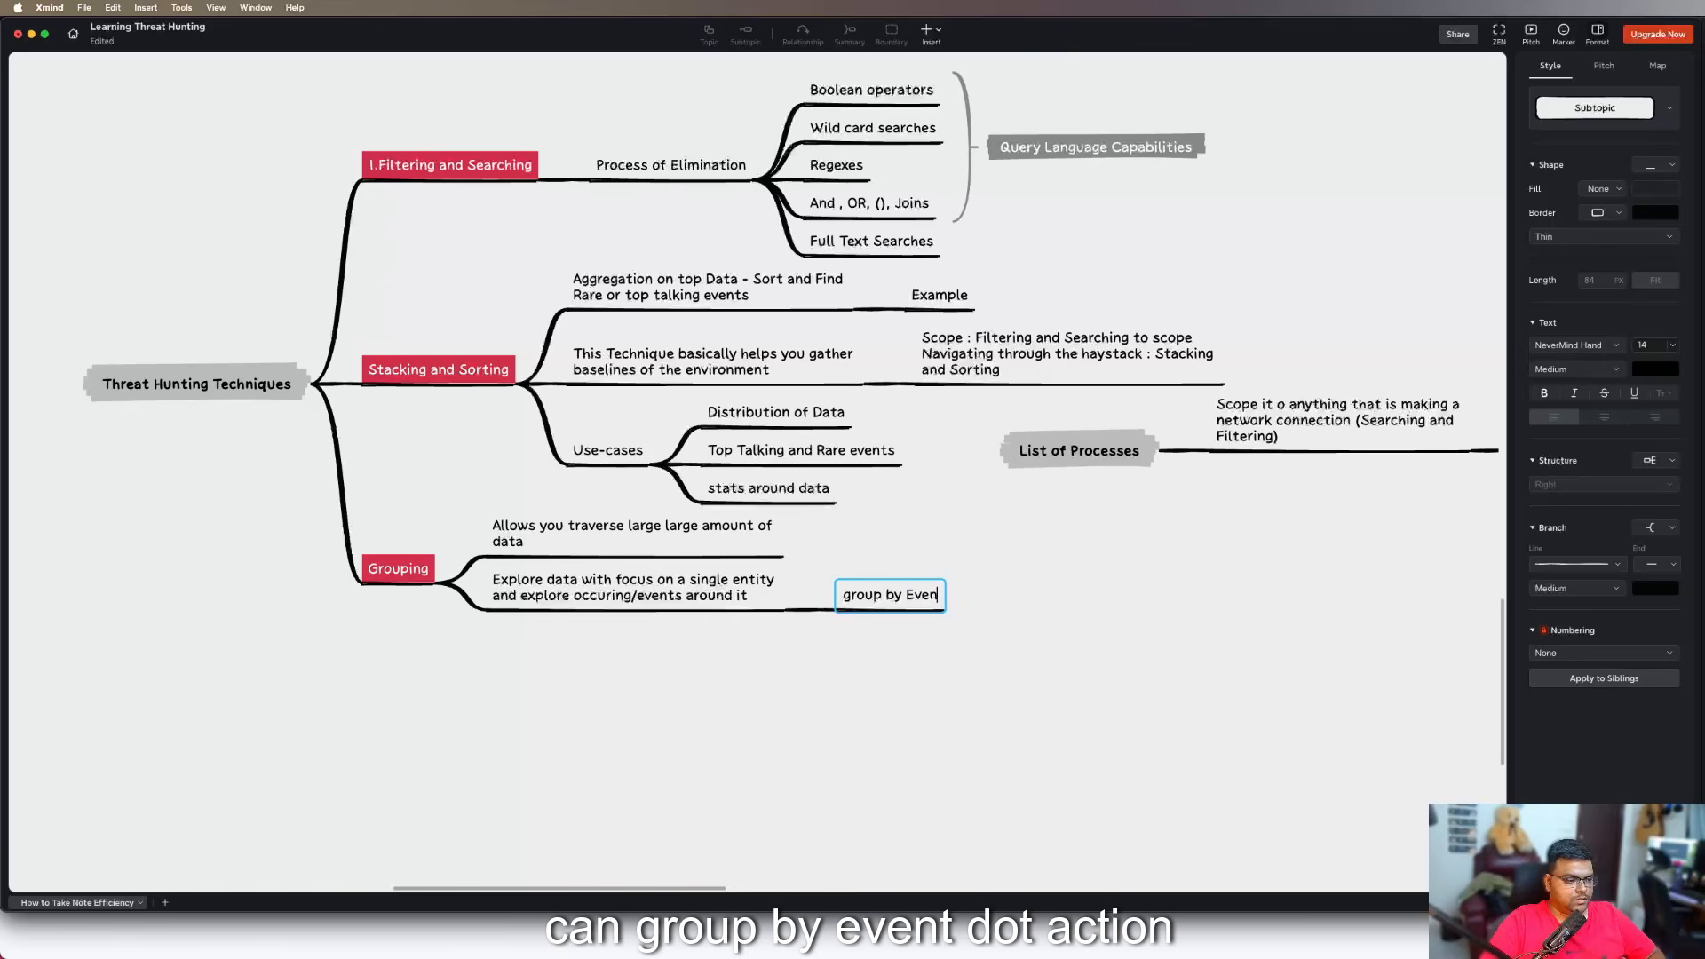
{"action": "key", "text": "BackSpace"}
{"action": "key", "text": "BackSpace"}
{"action": "key", "text": "BackSpace"}
{"action": "key", "text": "BackSpace"}
{"action": "key", "text": "BackSpace"}
{"action": "type", "text": "event.action"}
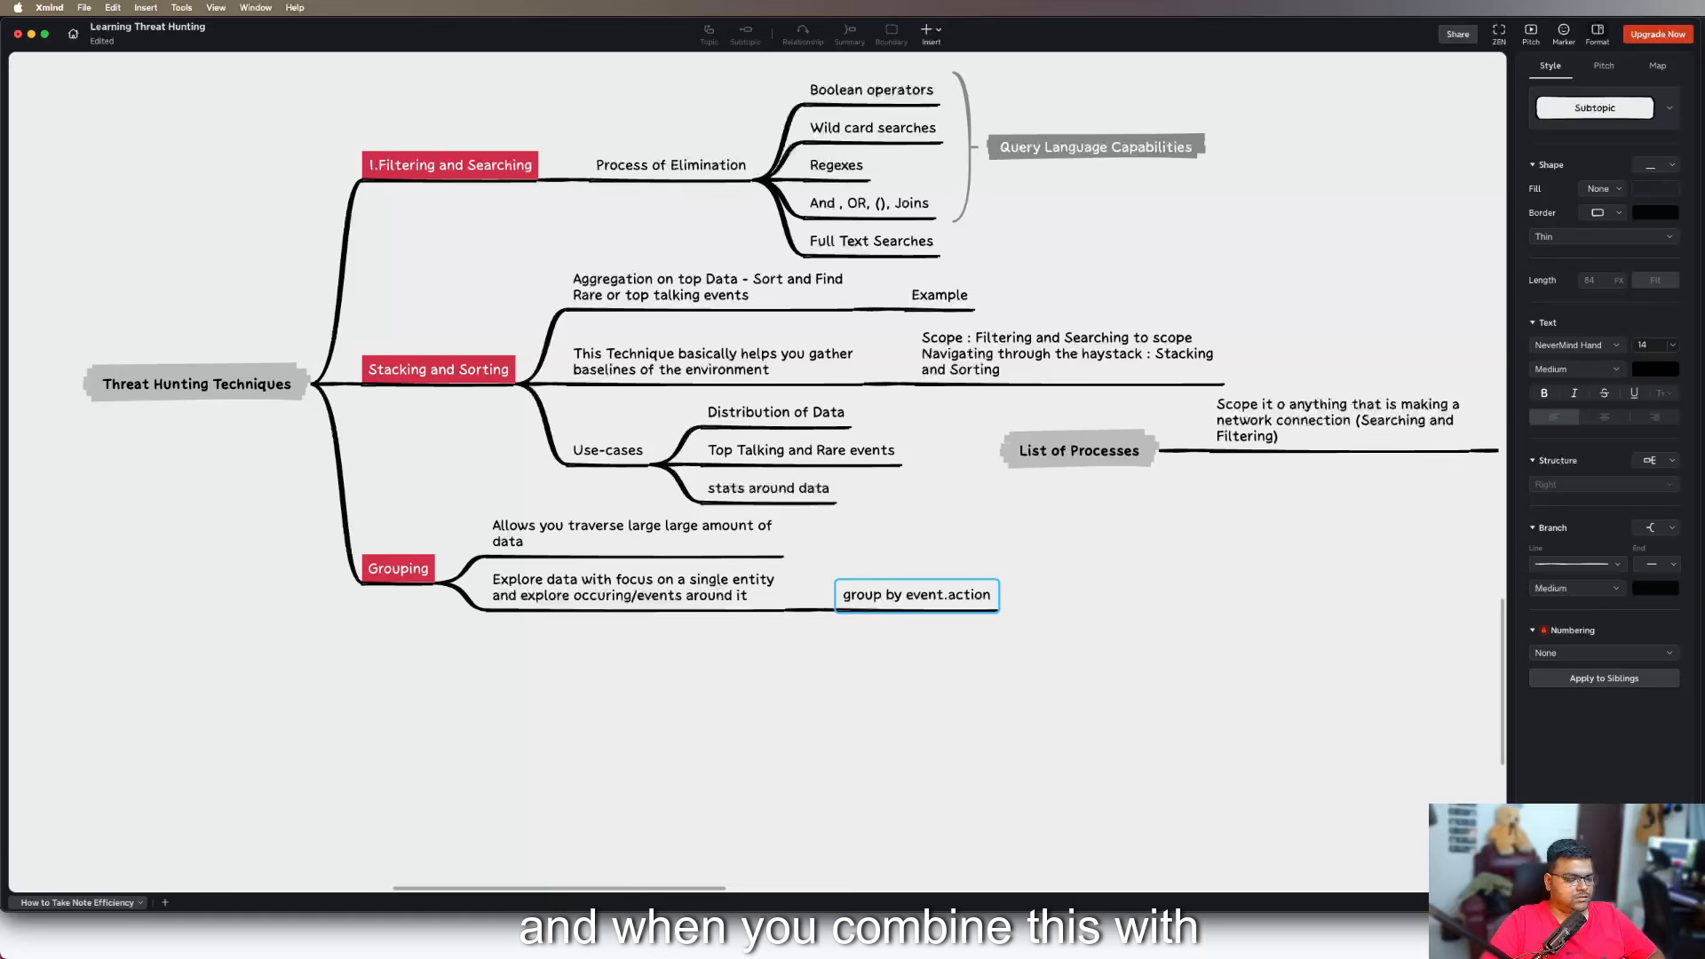
{"action": "type", "text": " +"}
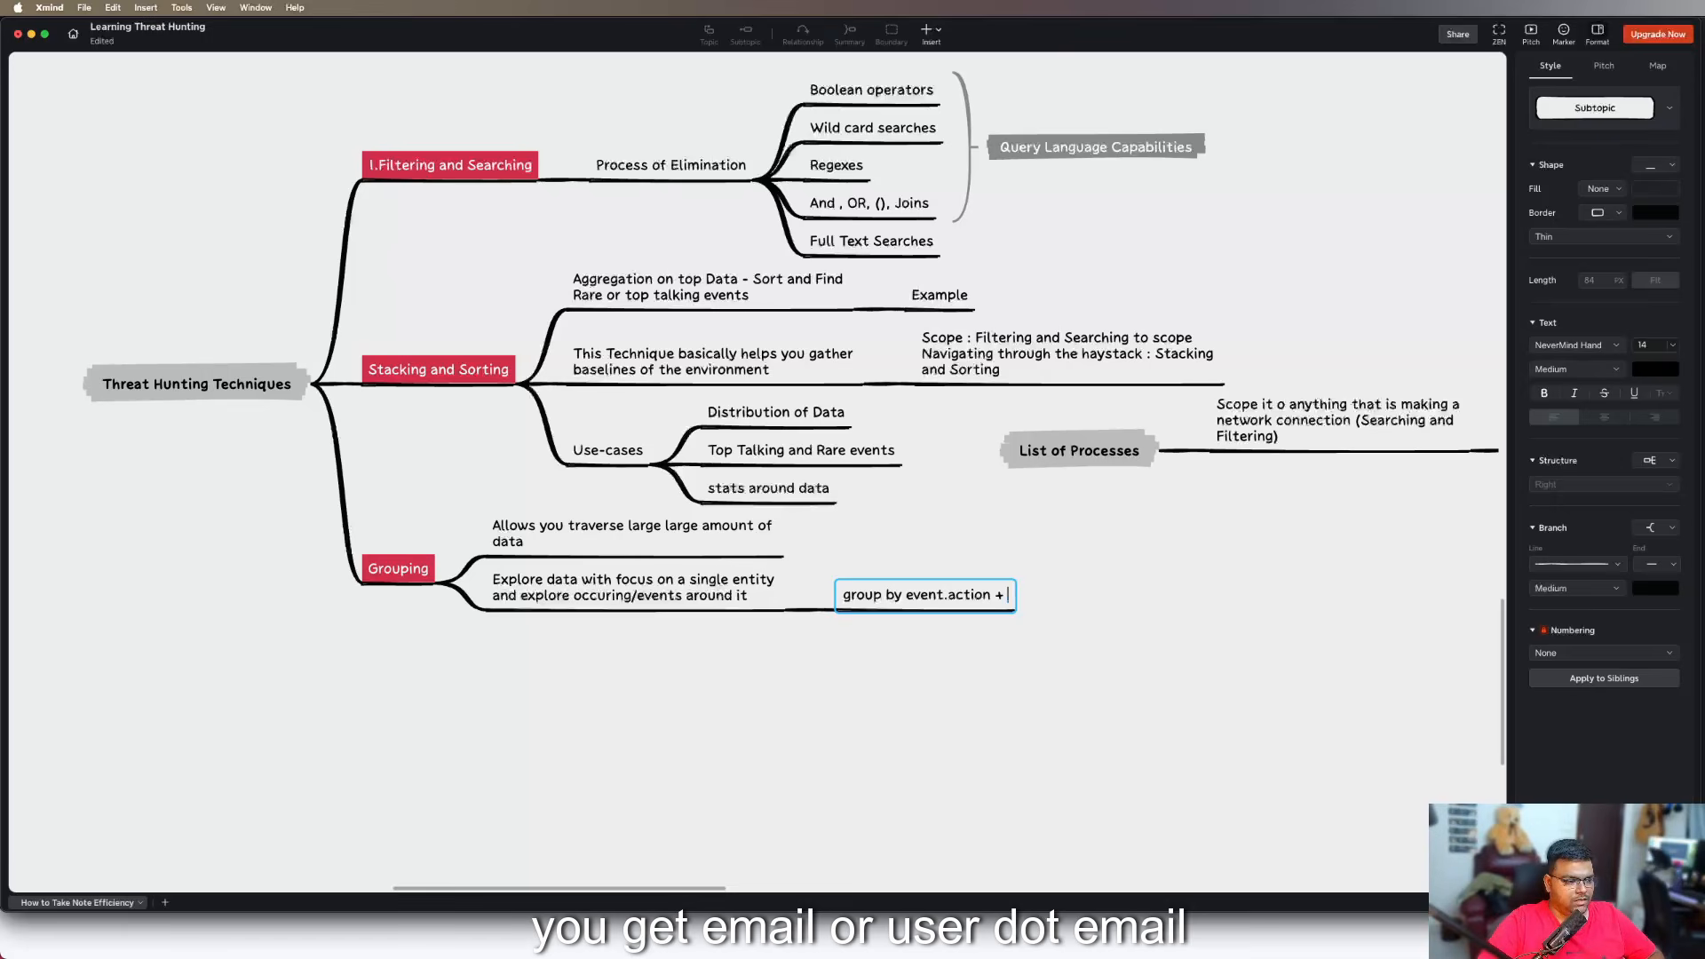
Extend the "group by event.action" text with "+ user.email =" followed by the example user's e-mail address
{"action": "type", "text": "e"}
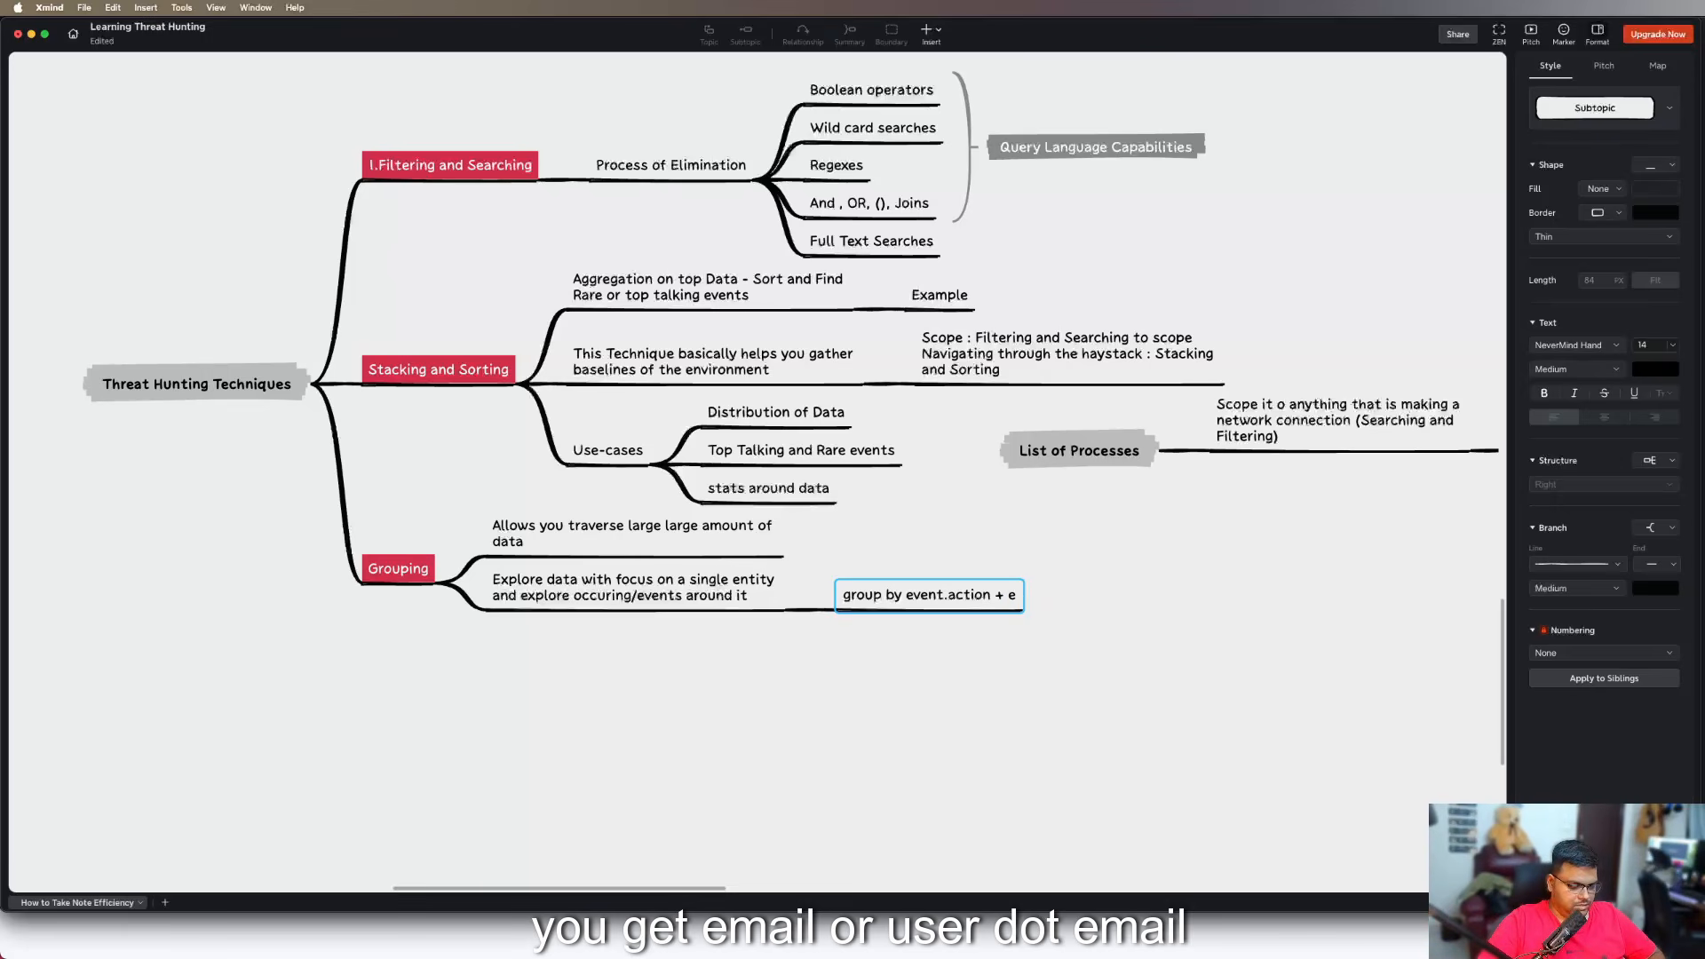
{"action": "type", "text": "ma"}
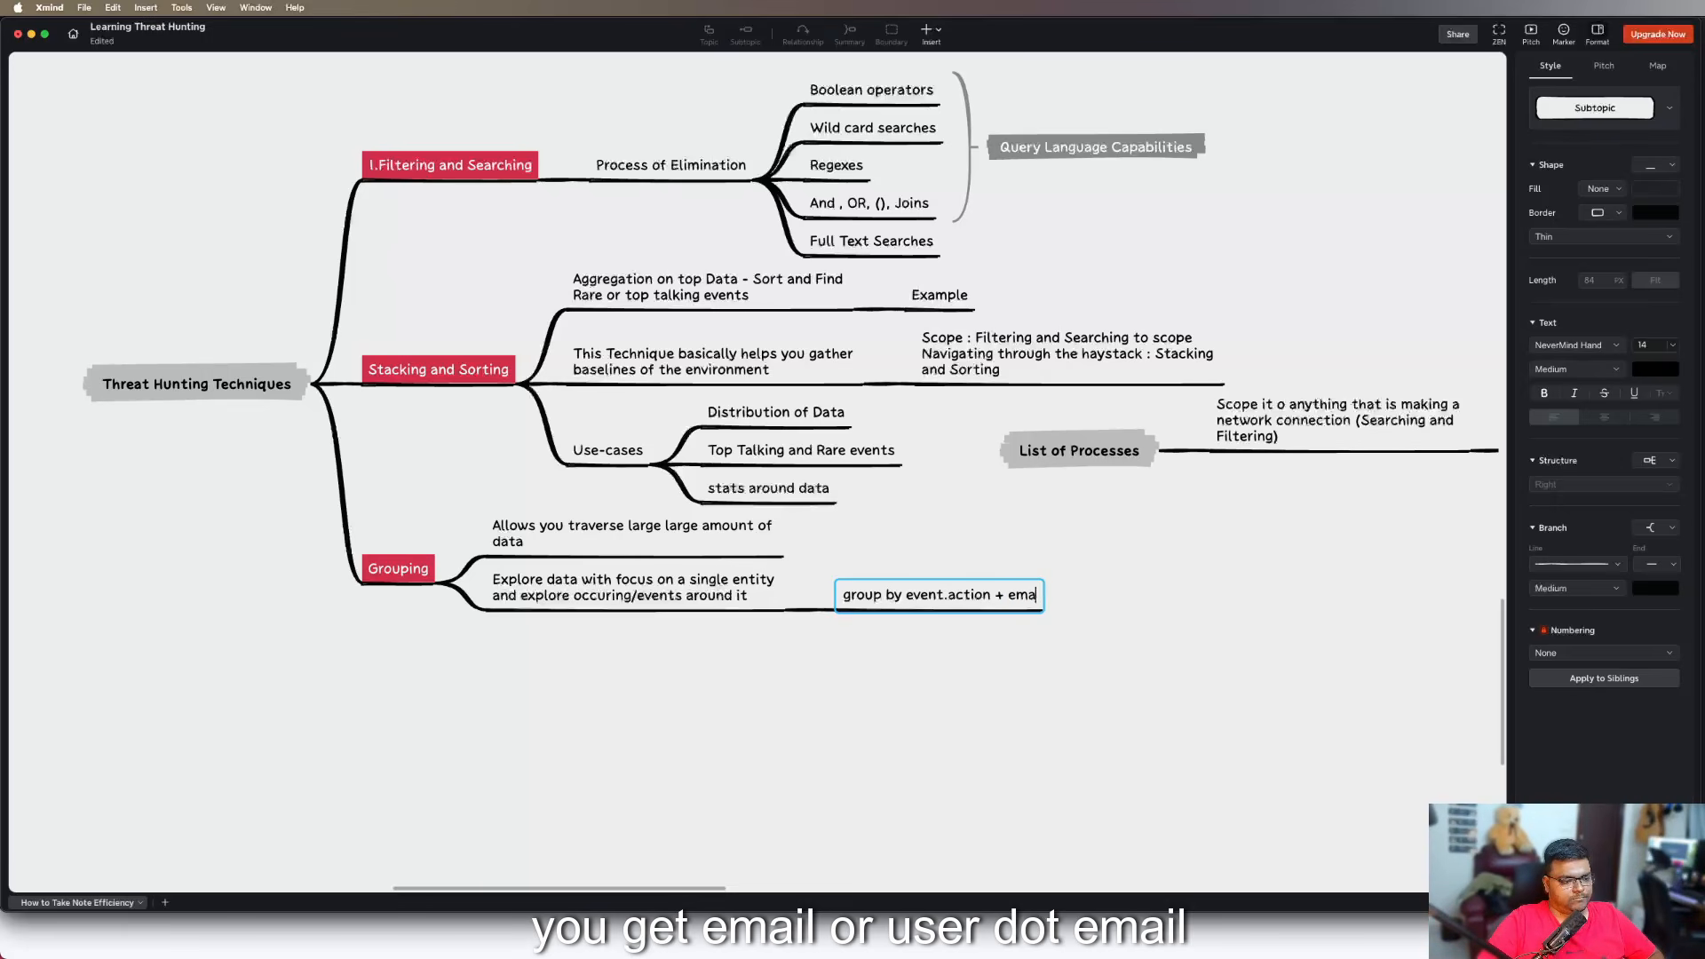
{"action": "key", "text": "BackSpace"}
{"action": "key", "text": "BackSpace"}
{"action": "key", "text": "BackSpace"}
{"action": "key", "text": "BackSpace"}
{"action": "type", "text": "iser"}
{"action": "key", "text": "BackSpace"}
{"action": "key", "text": "BackSpace"}
{"action": "key", "text": "BackSpace"}
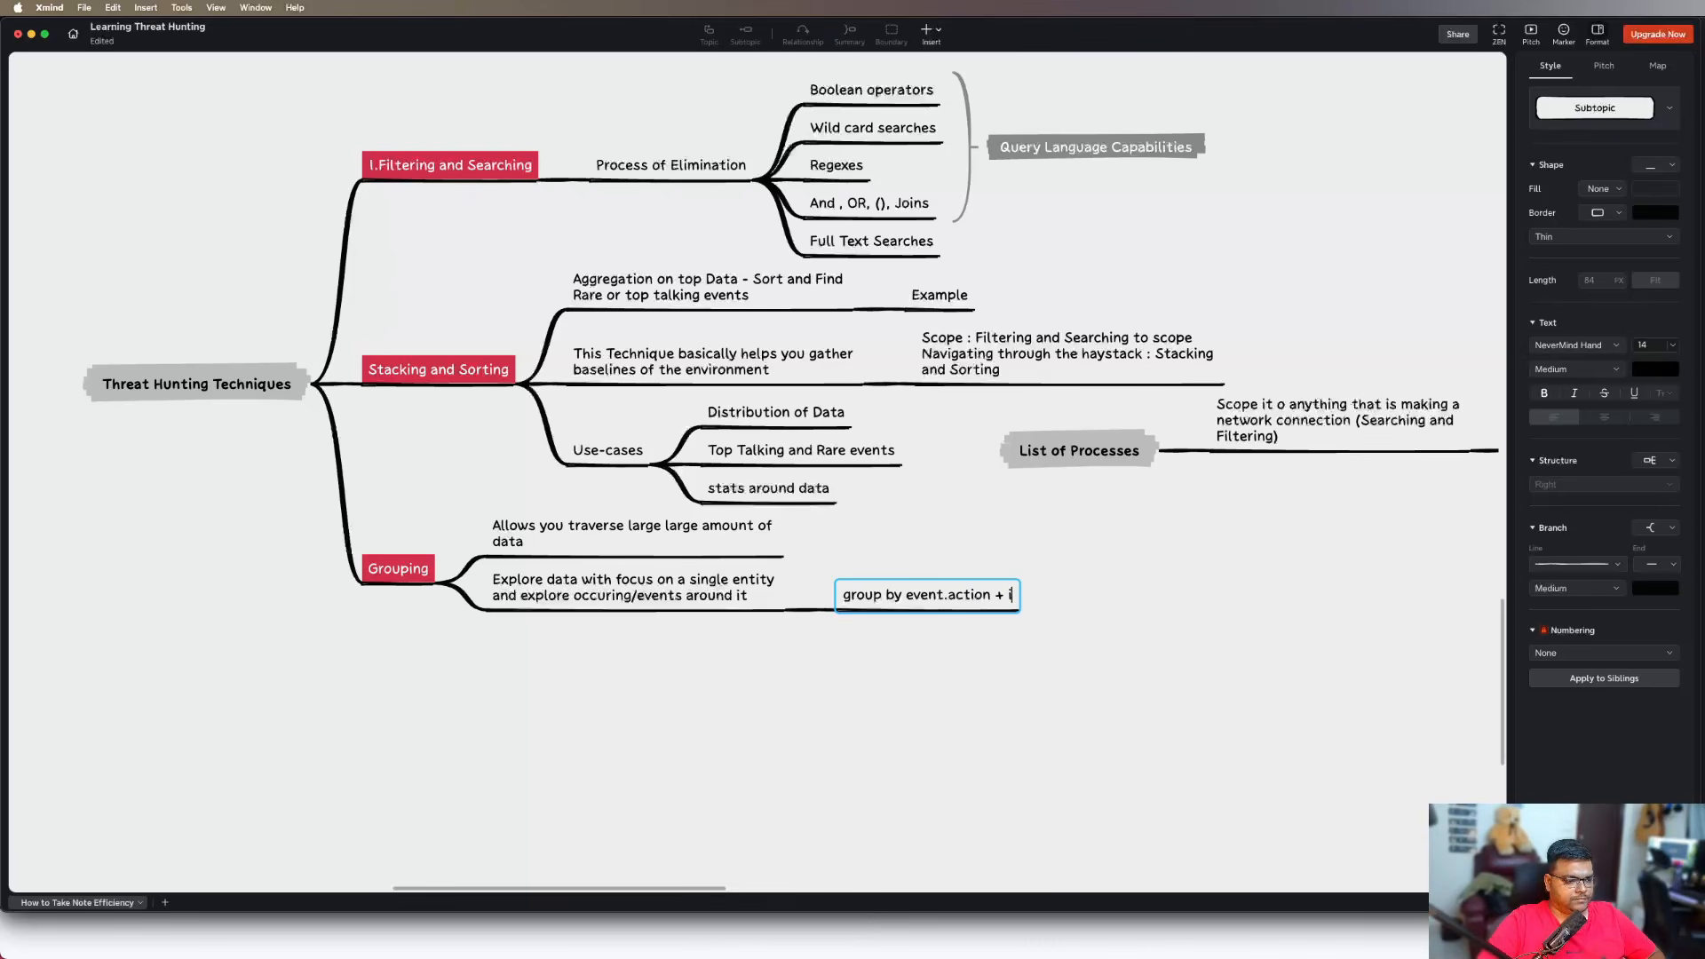
{"action": "key", "text": "BackSpace"}
{"action": "type", "text": "user/"}
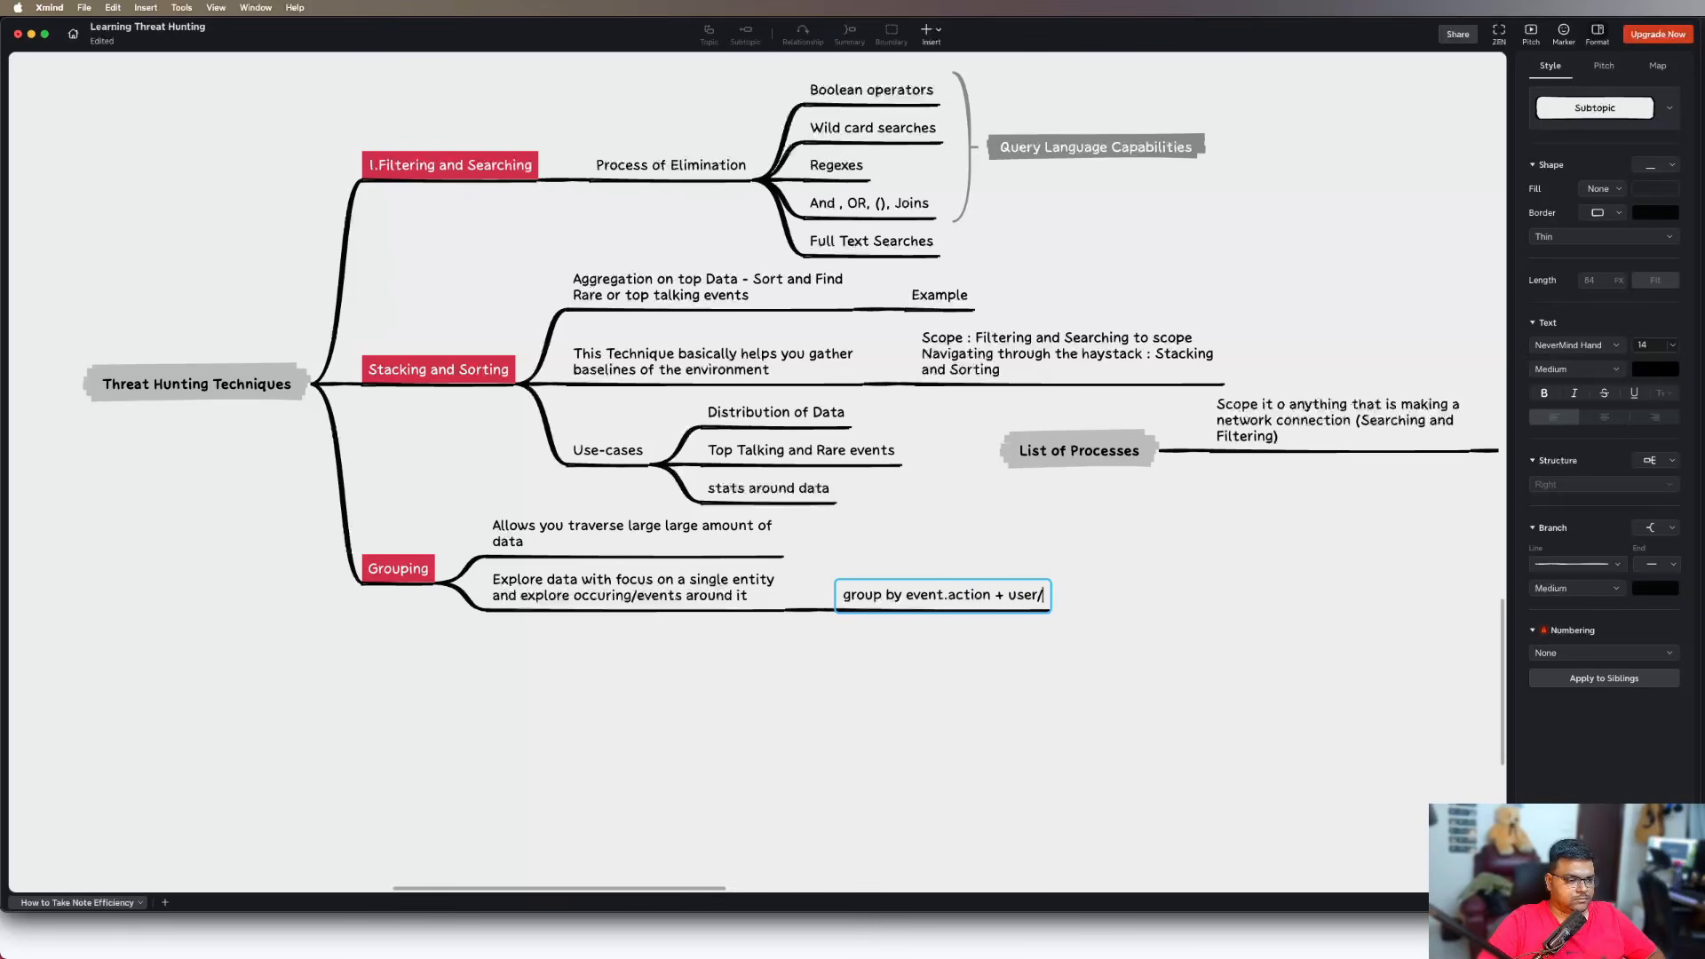
{"action": "key", "text": "BackSpace"}
{"action": "type", "text": ".email ="}
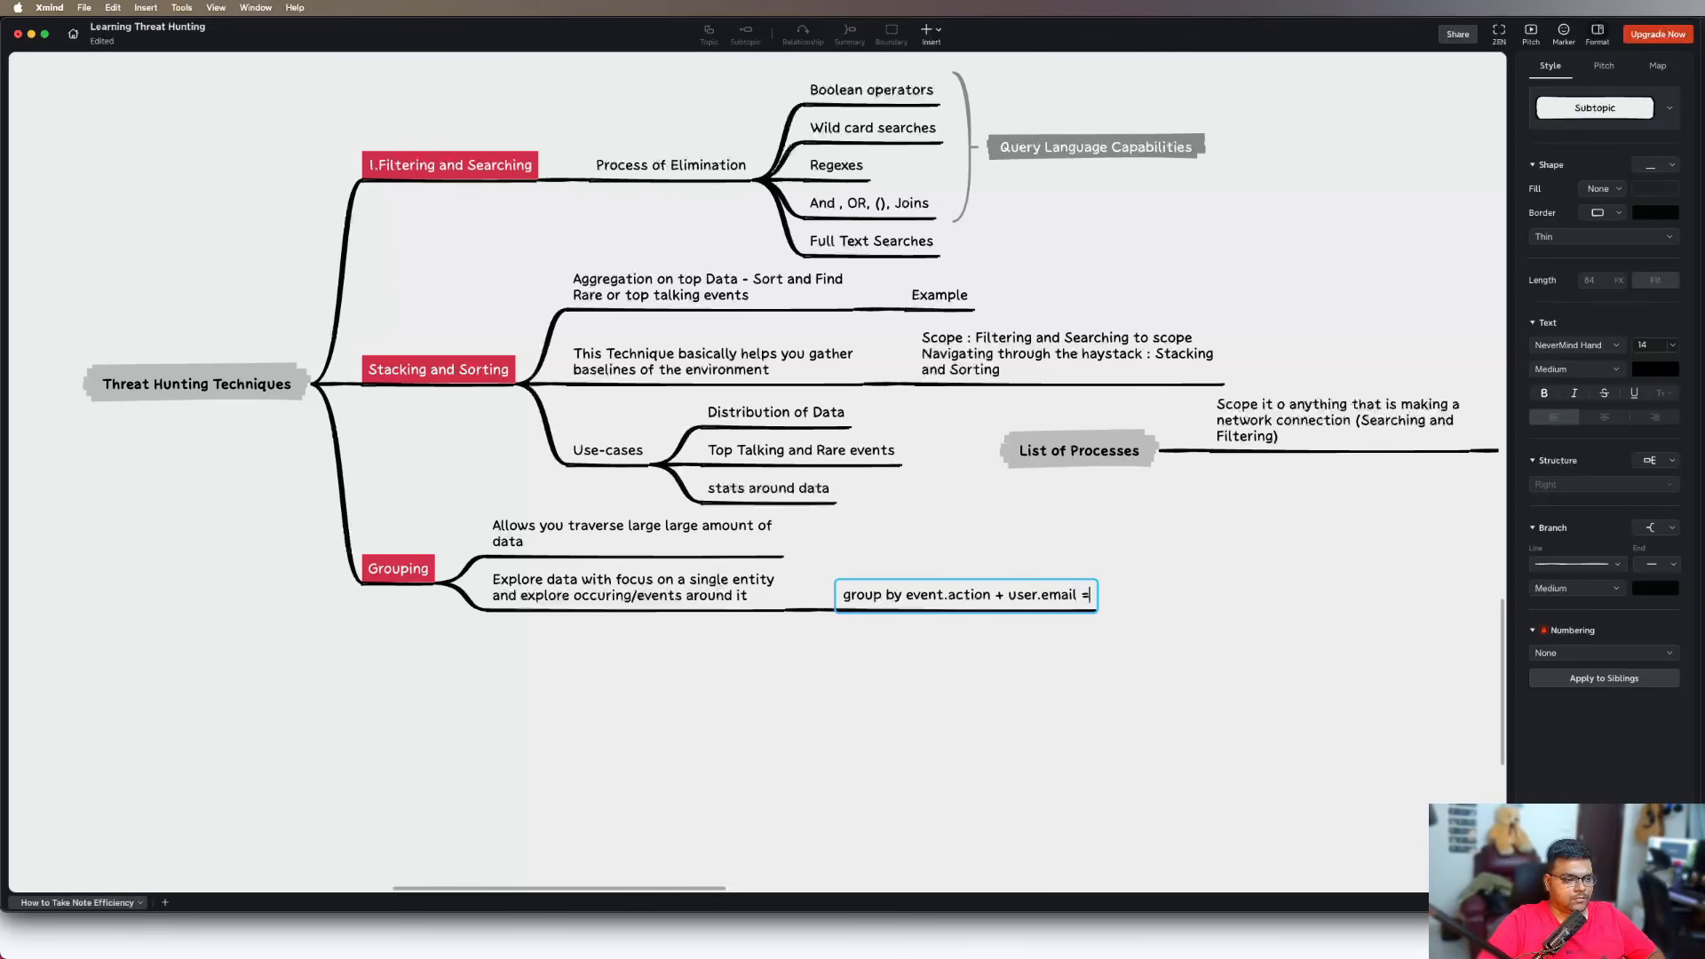
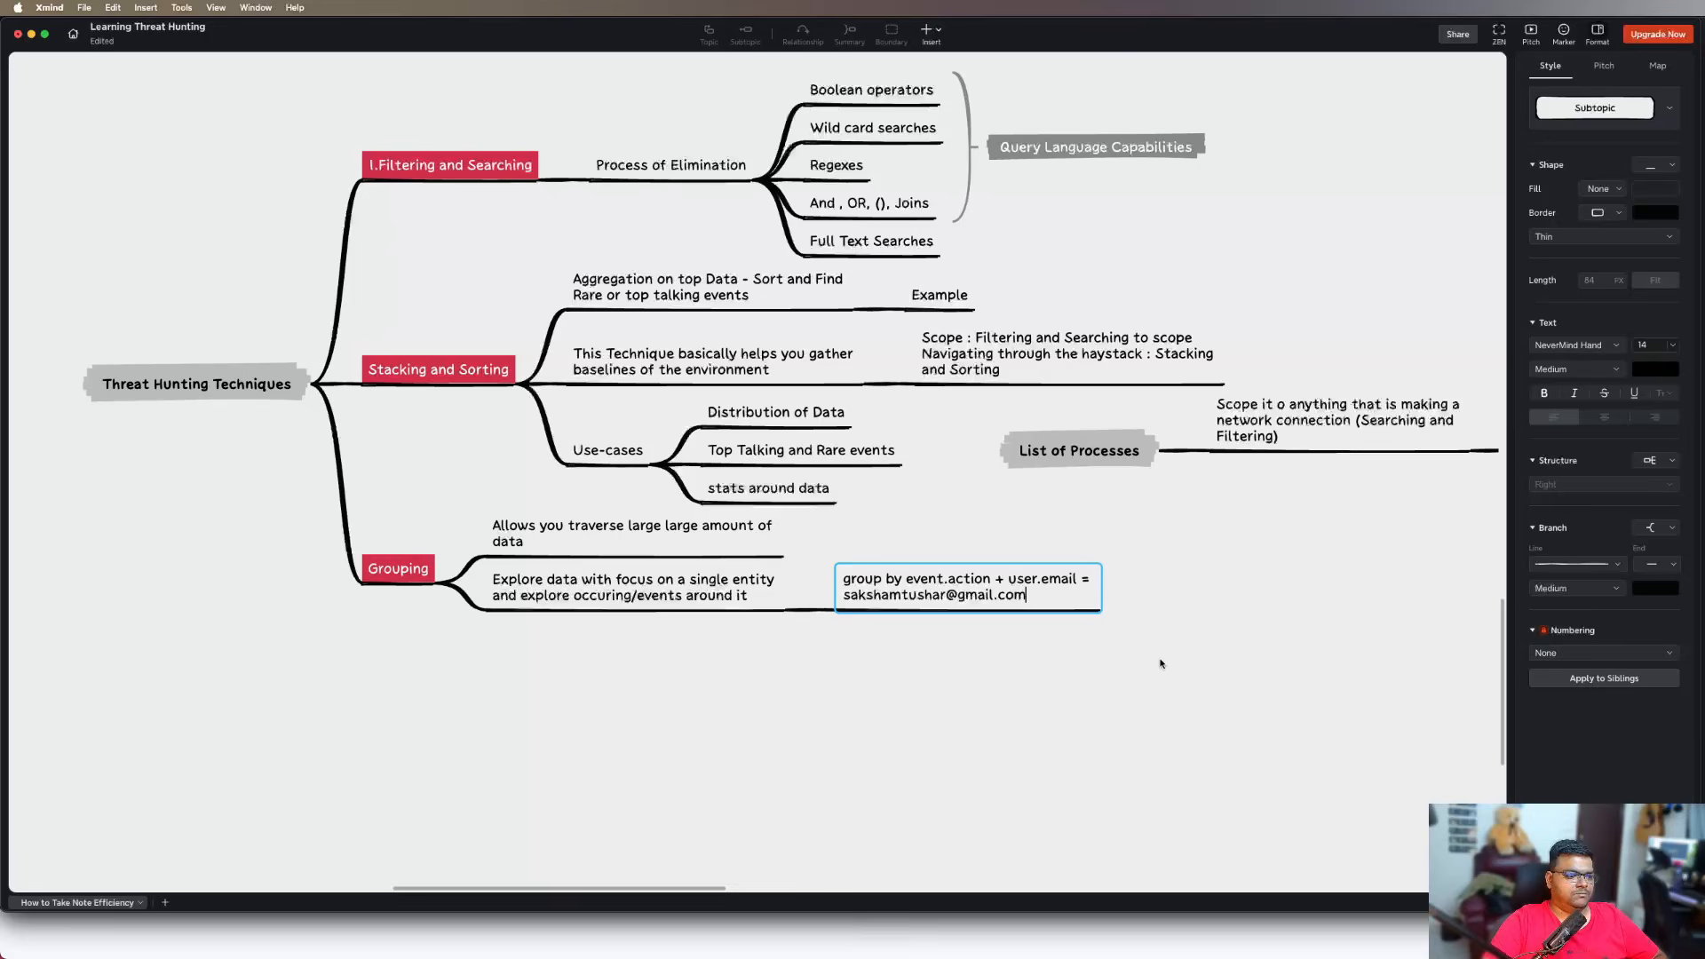
{"action": "left_click", "coordinate": [235, 770]}
Add a child subtopic to the "group by event.action" topic reading "Authentication events"
{"action": "left_click", "coordinate": [1008, 611]}
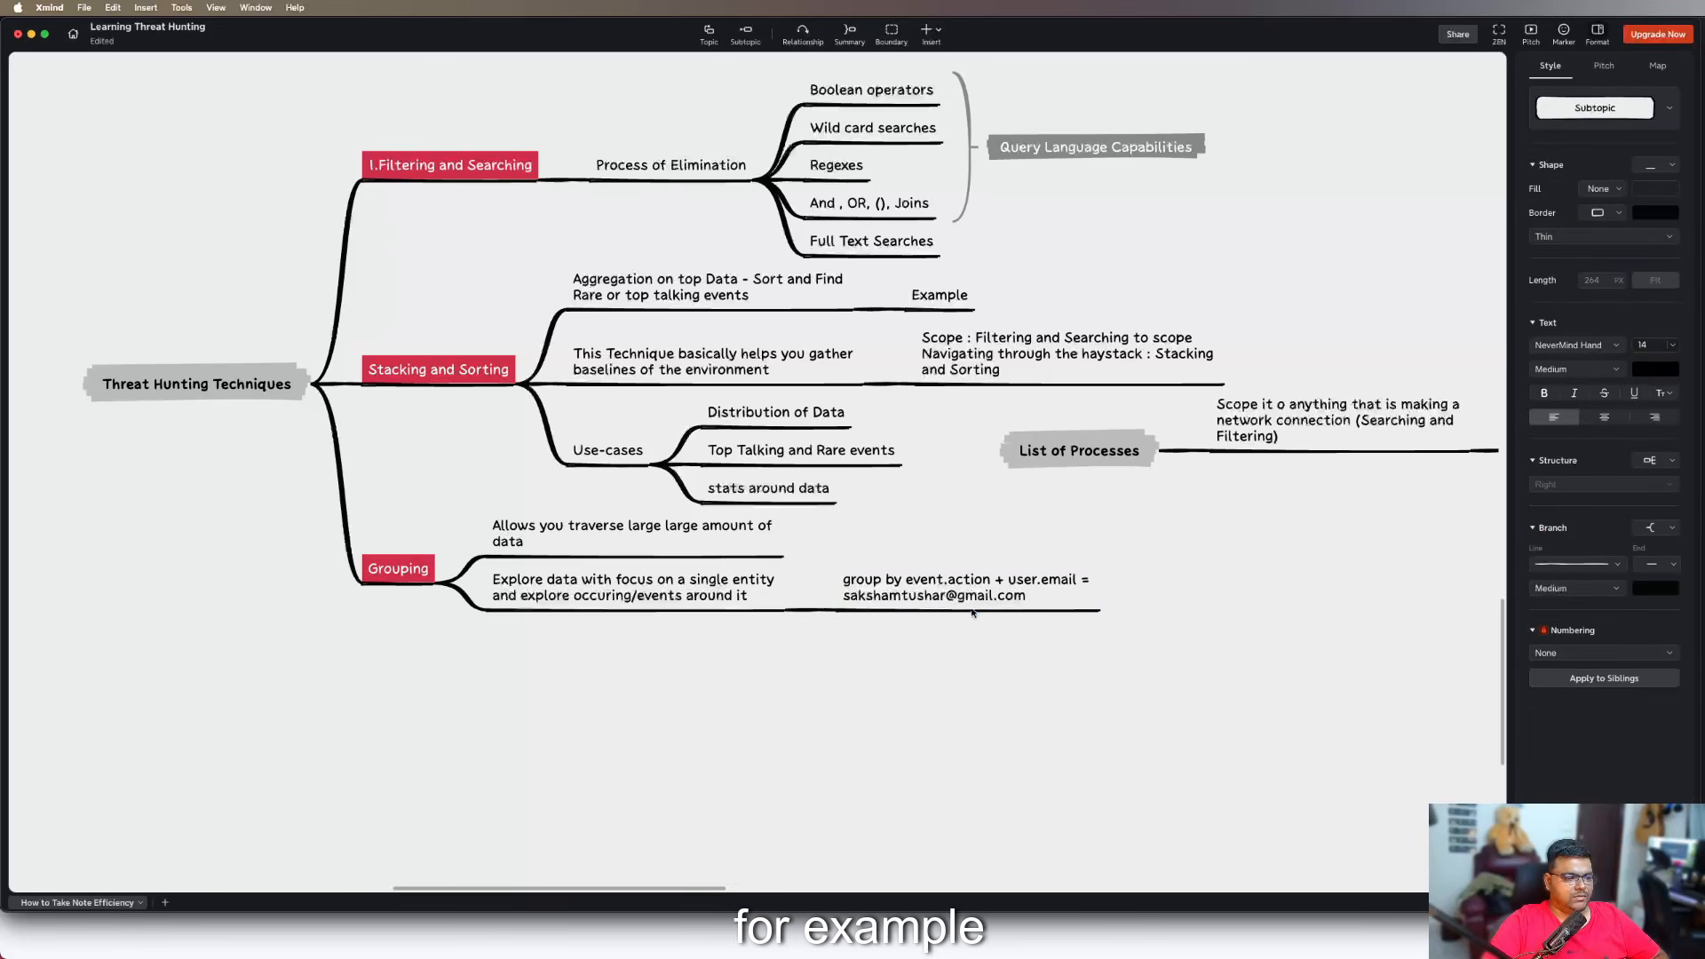
{"action": "key", "text": "Tab"}
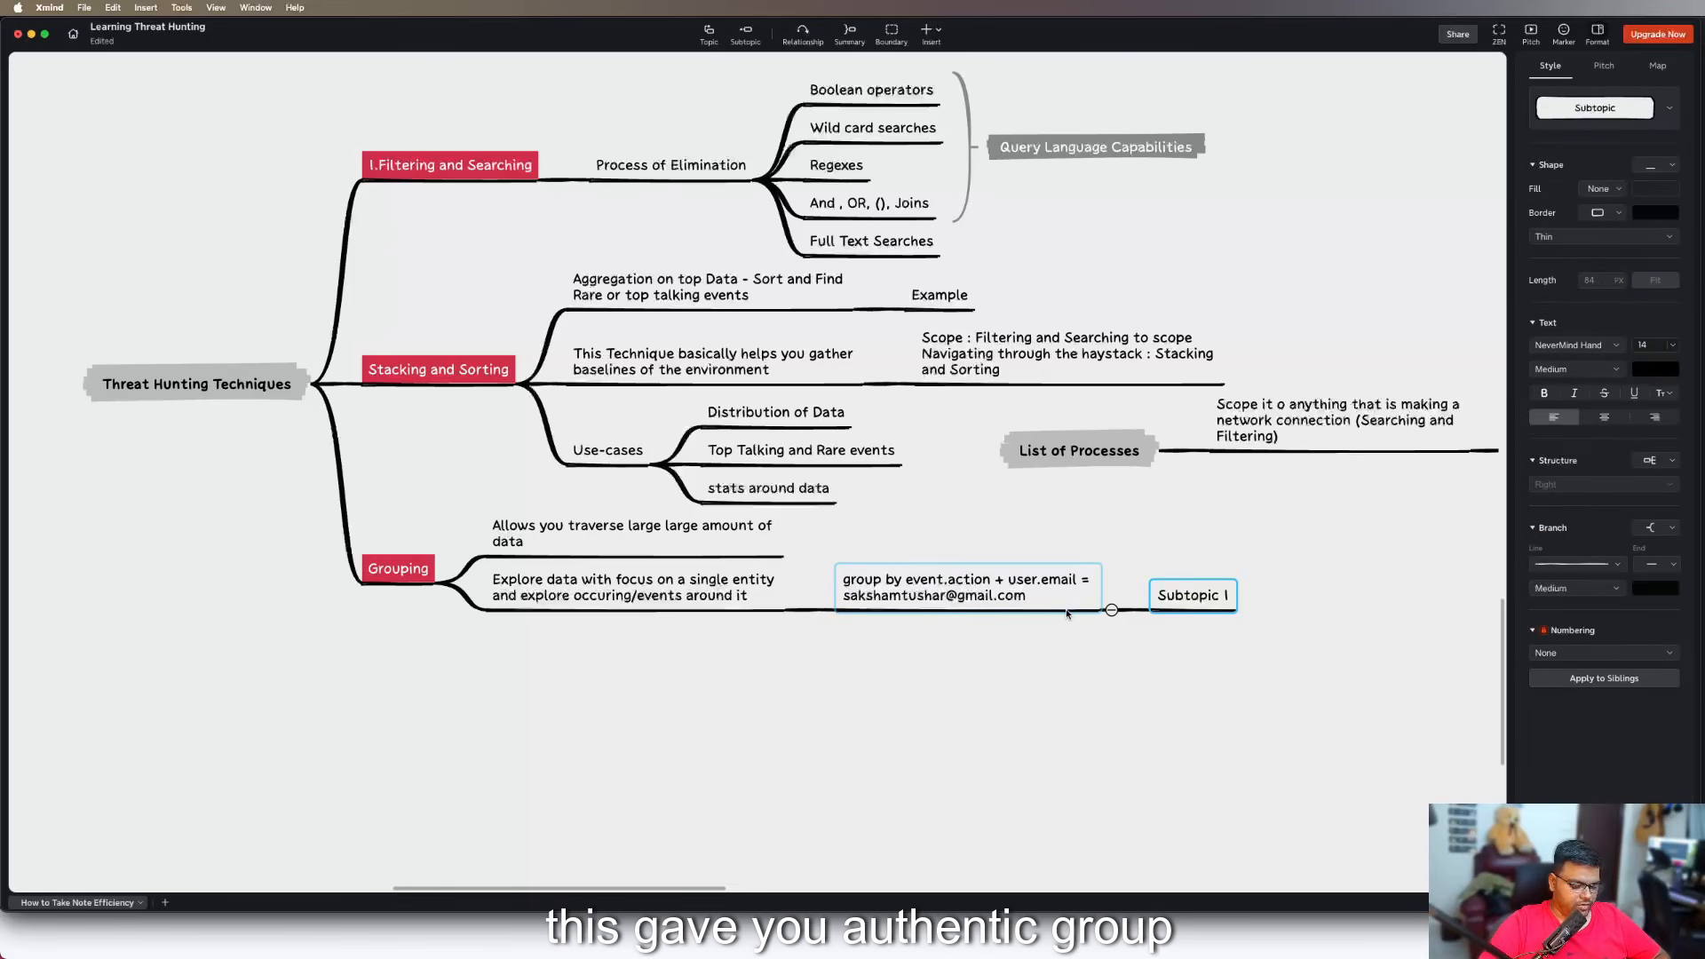
{"action": "type", "text": "Authent"}
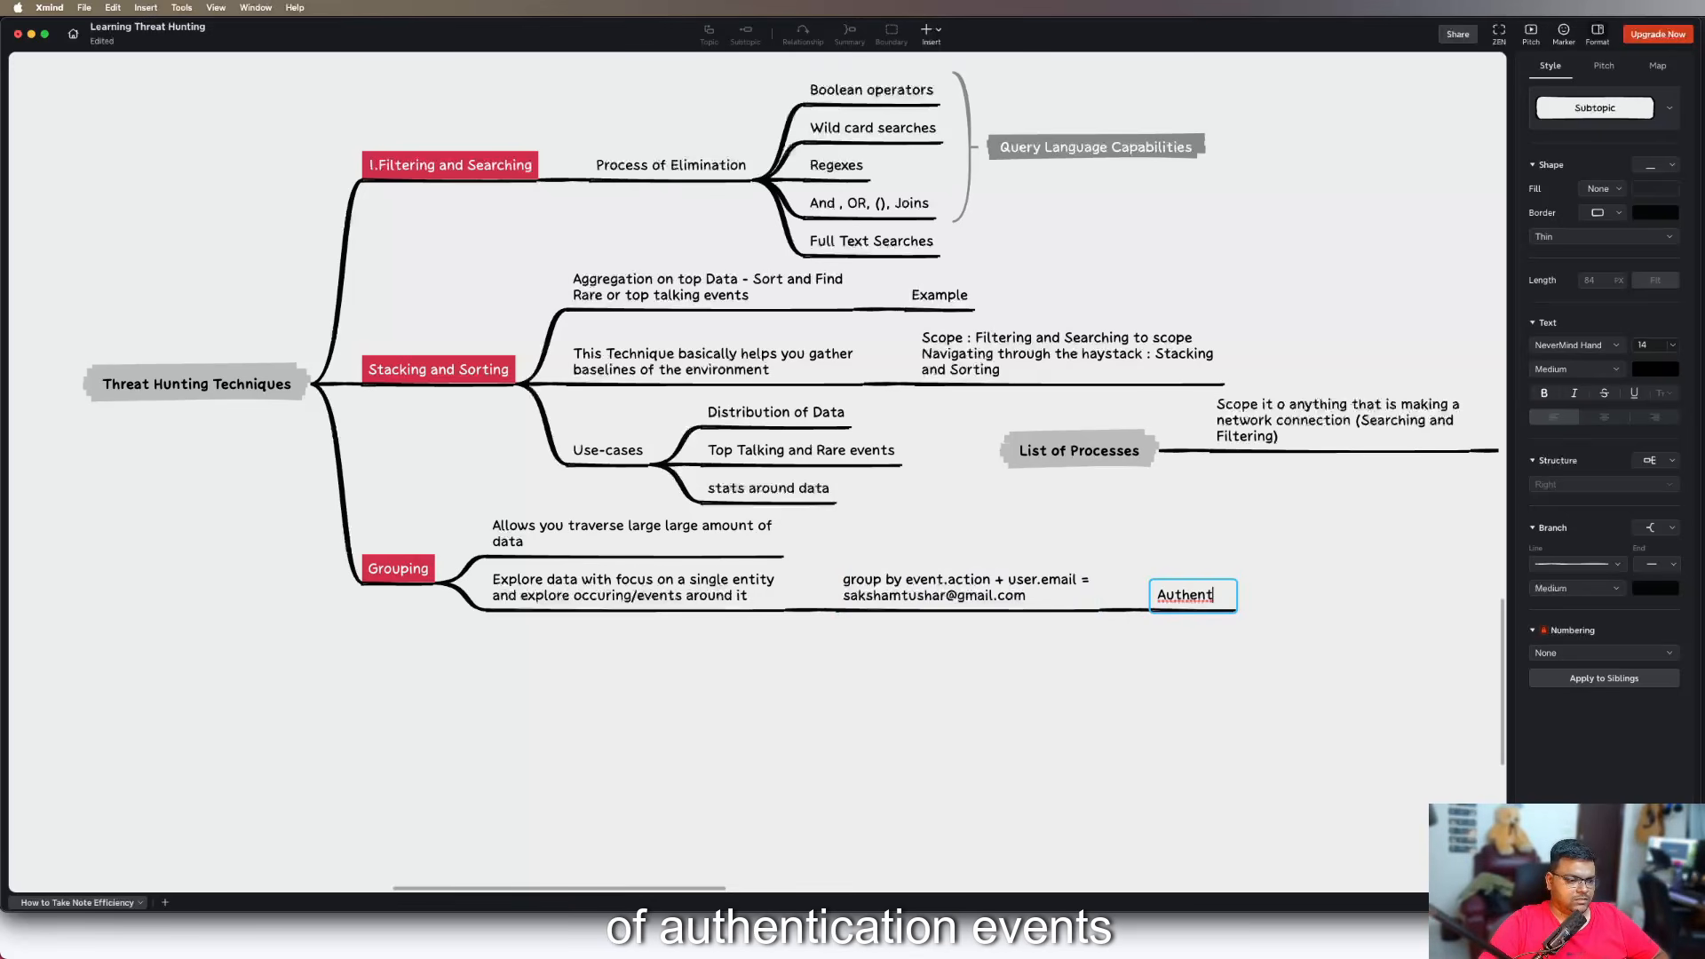
{"action": "type", "text": "ication e"}
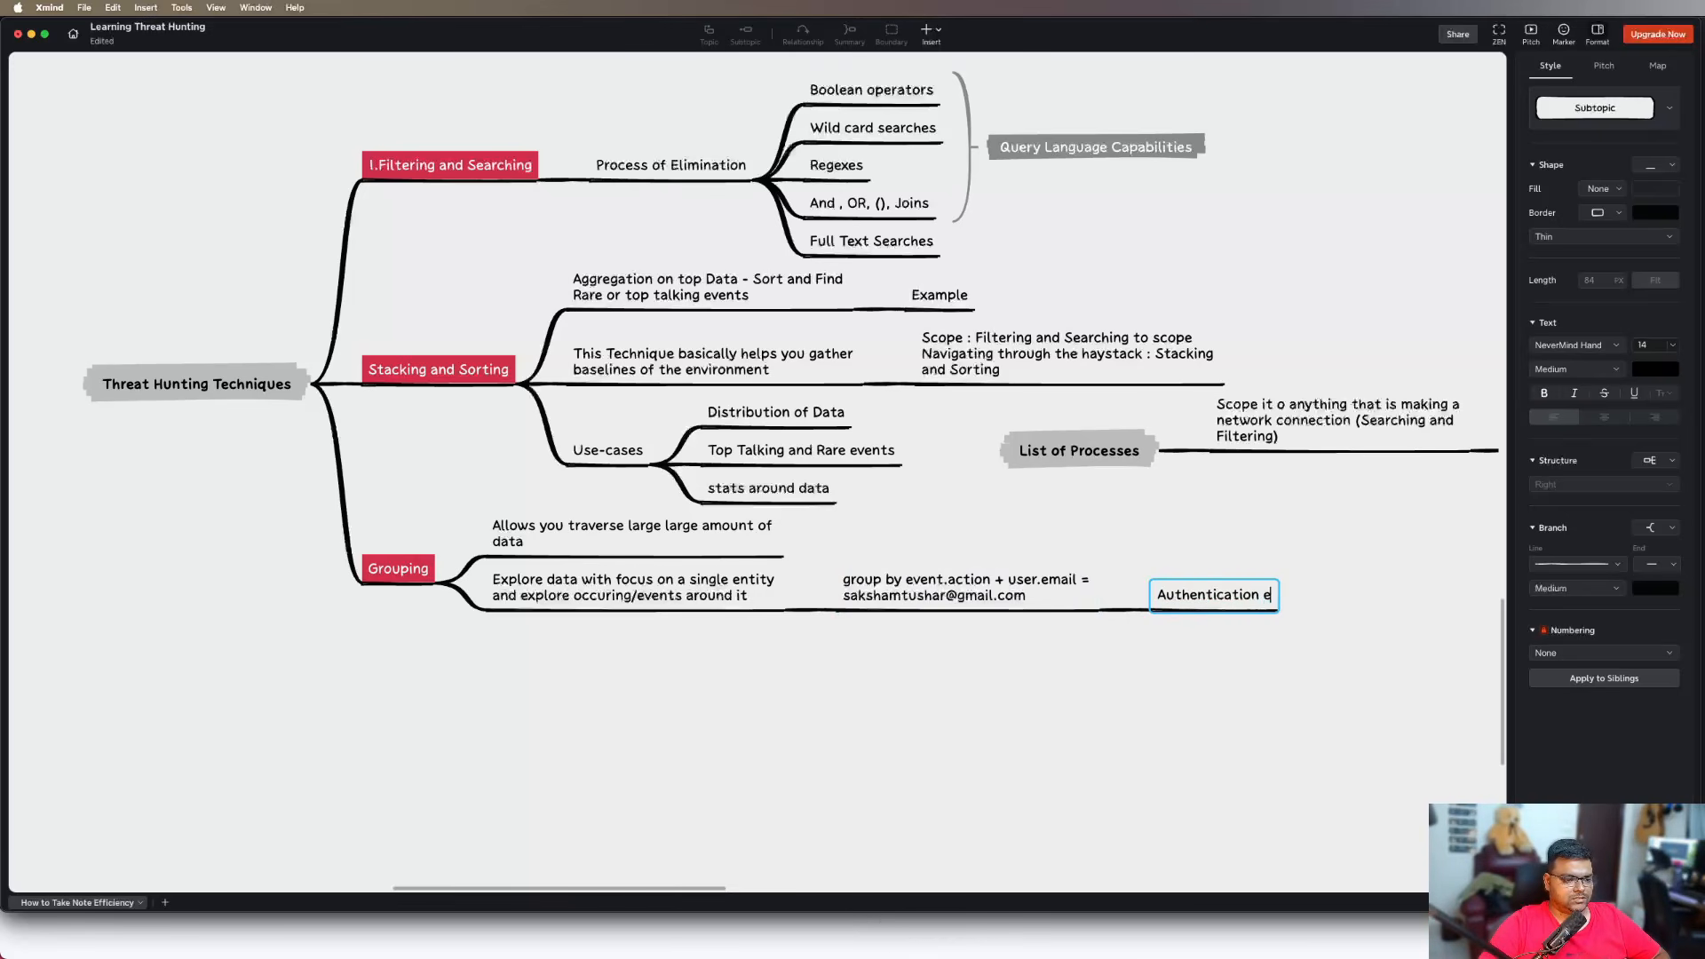
{"action": "type", "text": "vents"}
Add a second line reading "Process Load/Start Events" to the "Authentication events" topic
{"action": "key", "text": "shift+Return"}
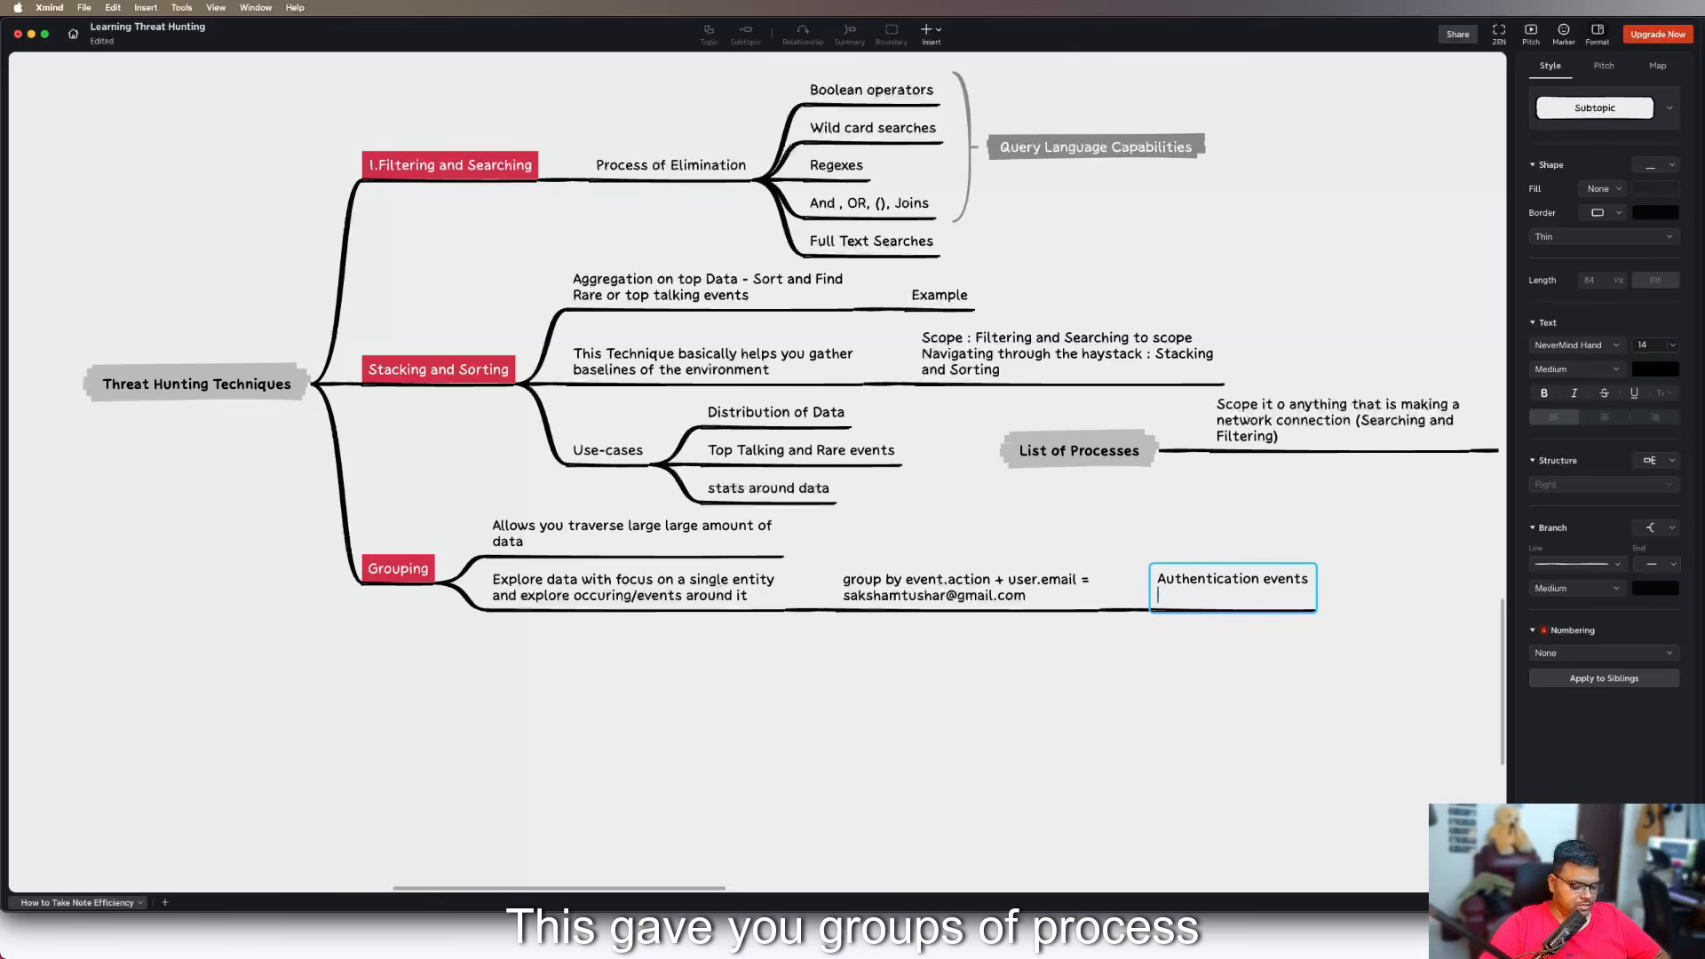
{"action": "type", "text": "Process "}
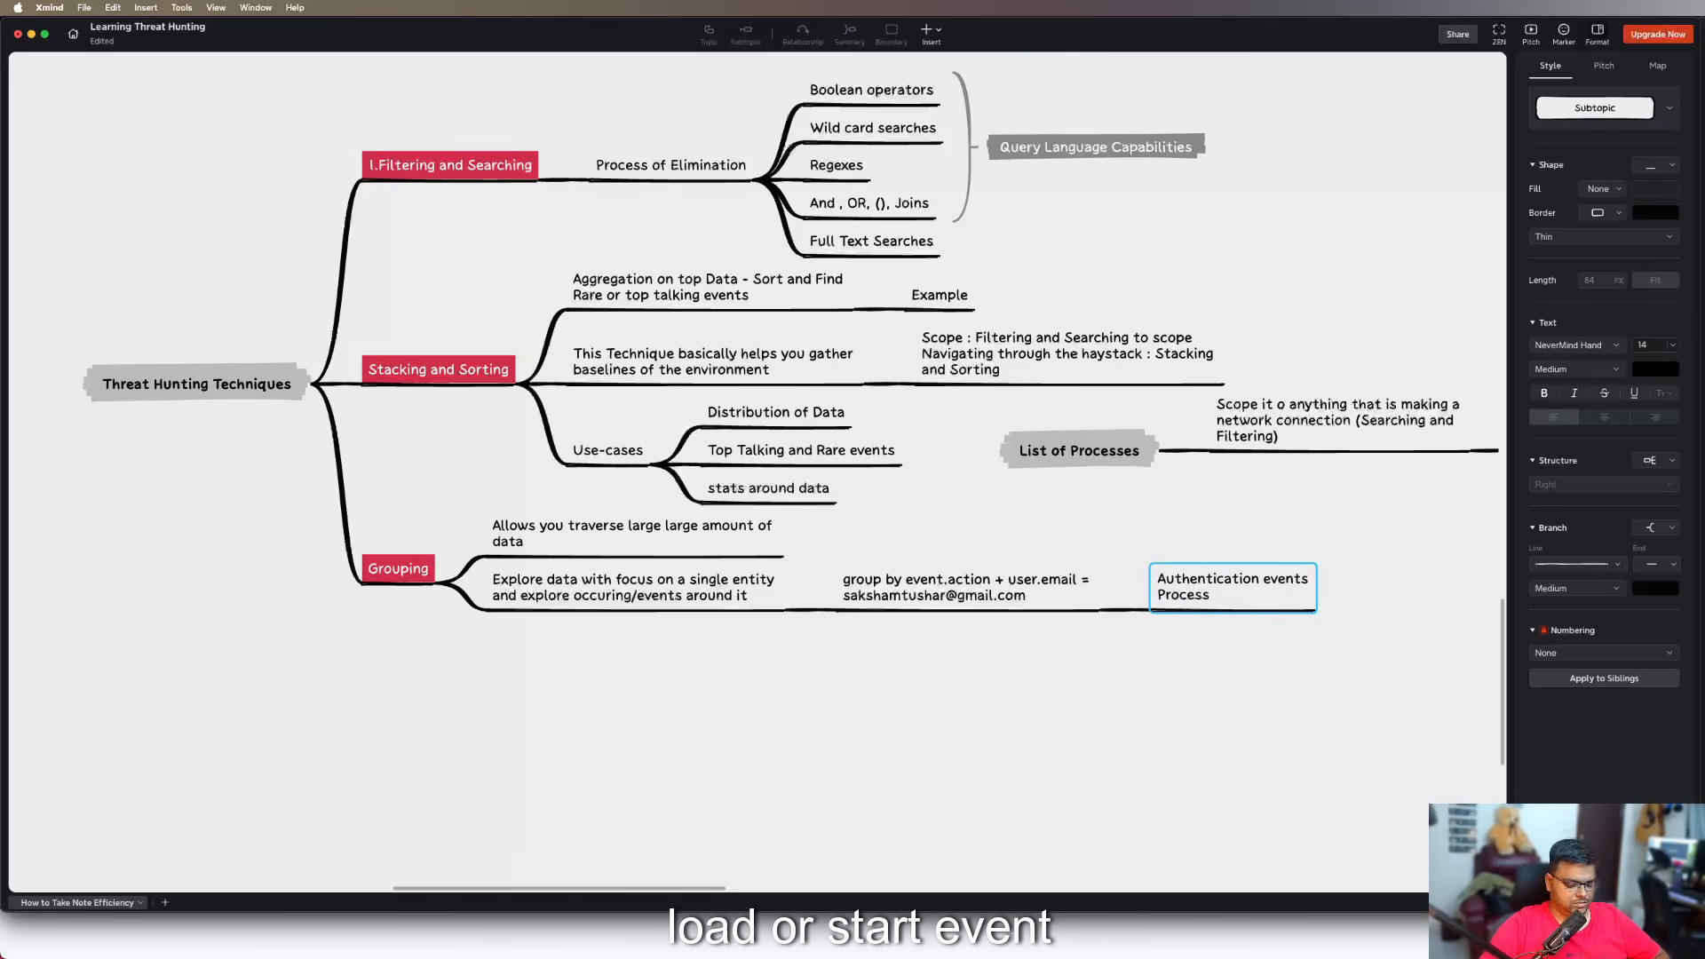
{"action": "type", "text": "Load "}
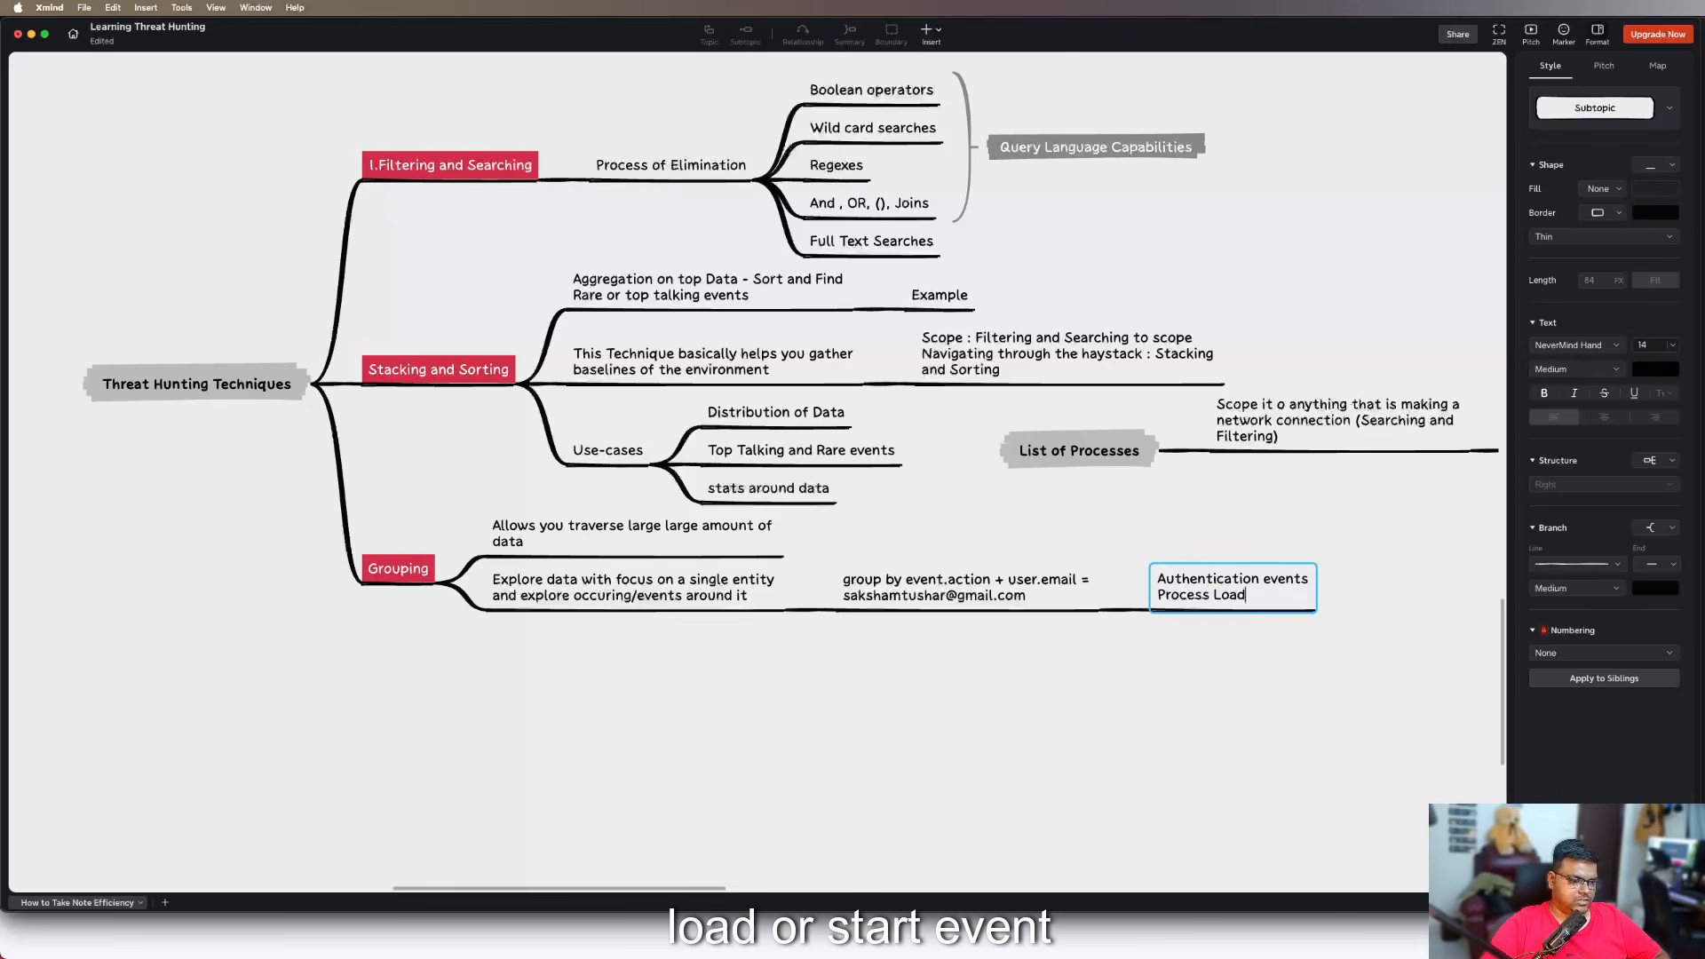
{"action": "type", "text": "/Star"}
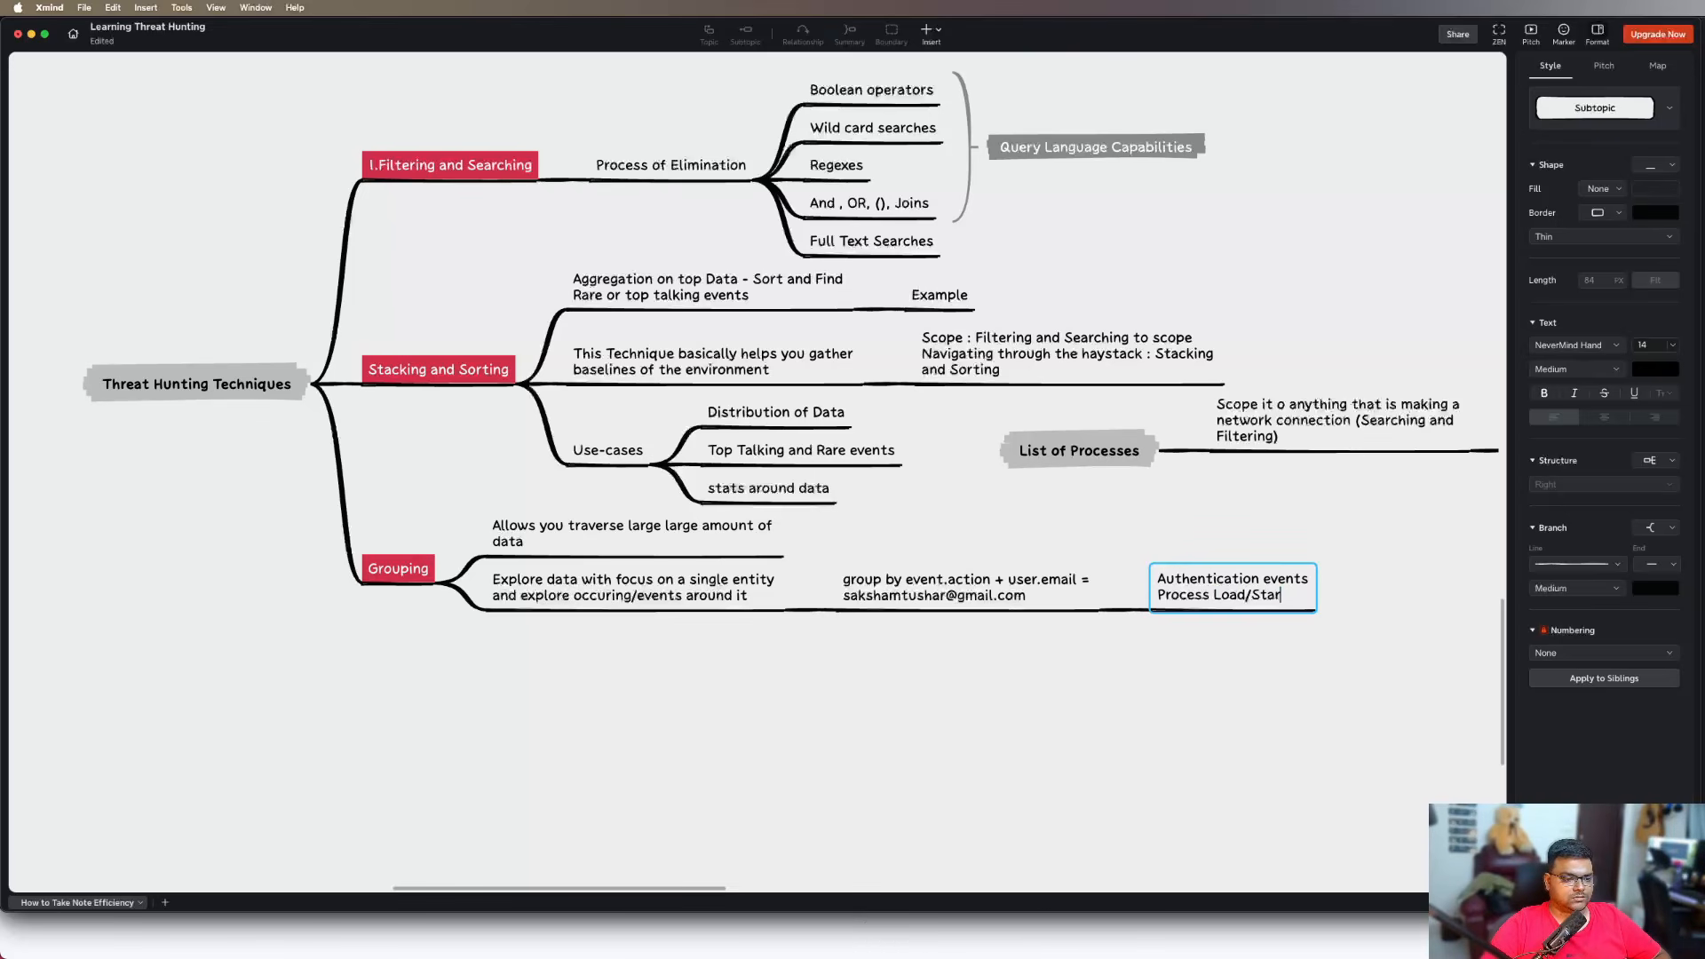
{"action": "type", "text": "t Events"}
Add a third line reading "Registry events" to the "Authentication events" topic
{"action": "key", "text": "shift+Return"}
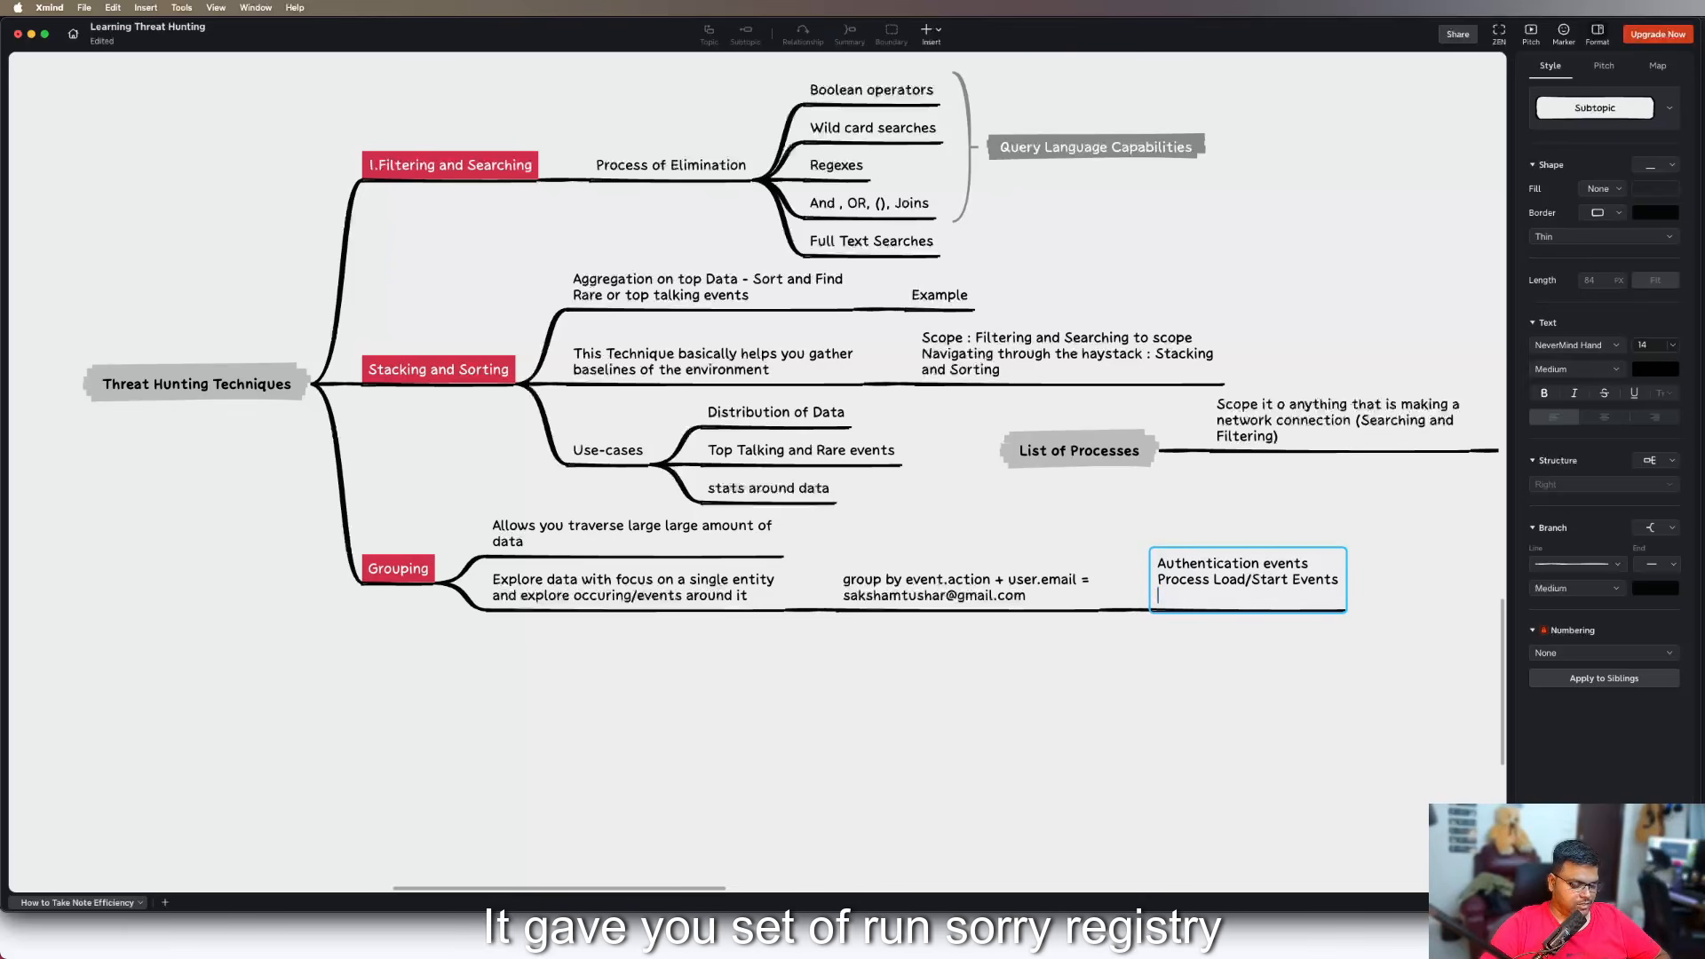
{"action": "type", "text": "Run"}
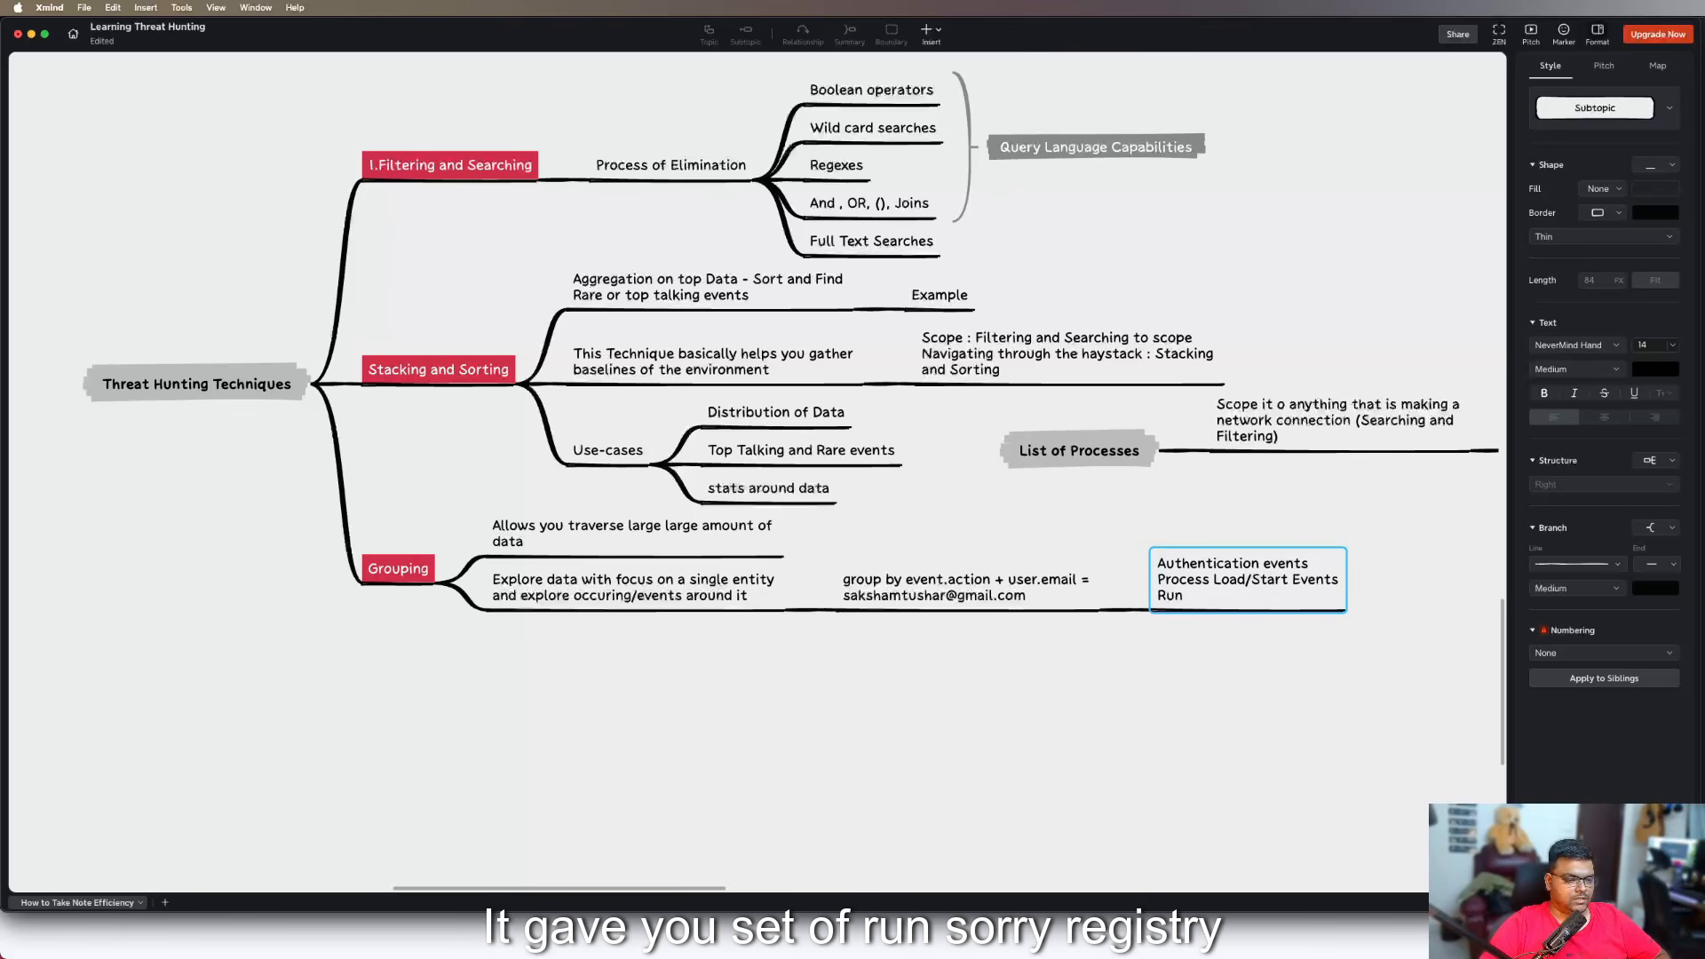
{"action": "key", "text": "BackSpace"}
{"action": "key", "text": "BackSpace"}
{"action": "type", "text": "eg"}
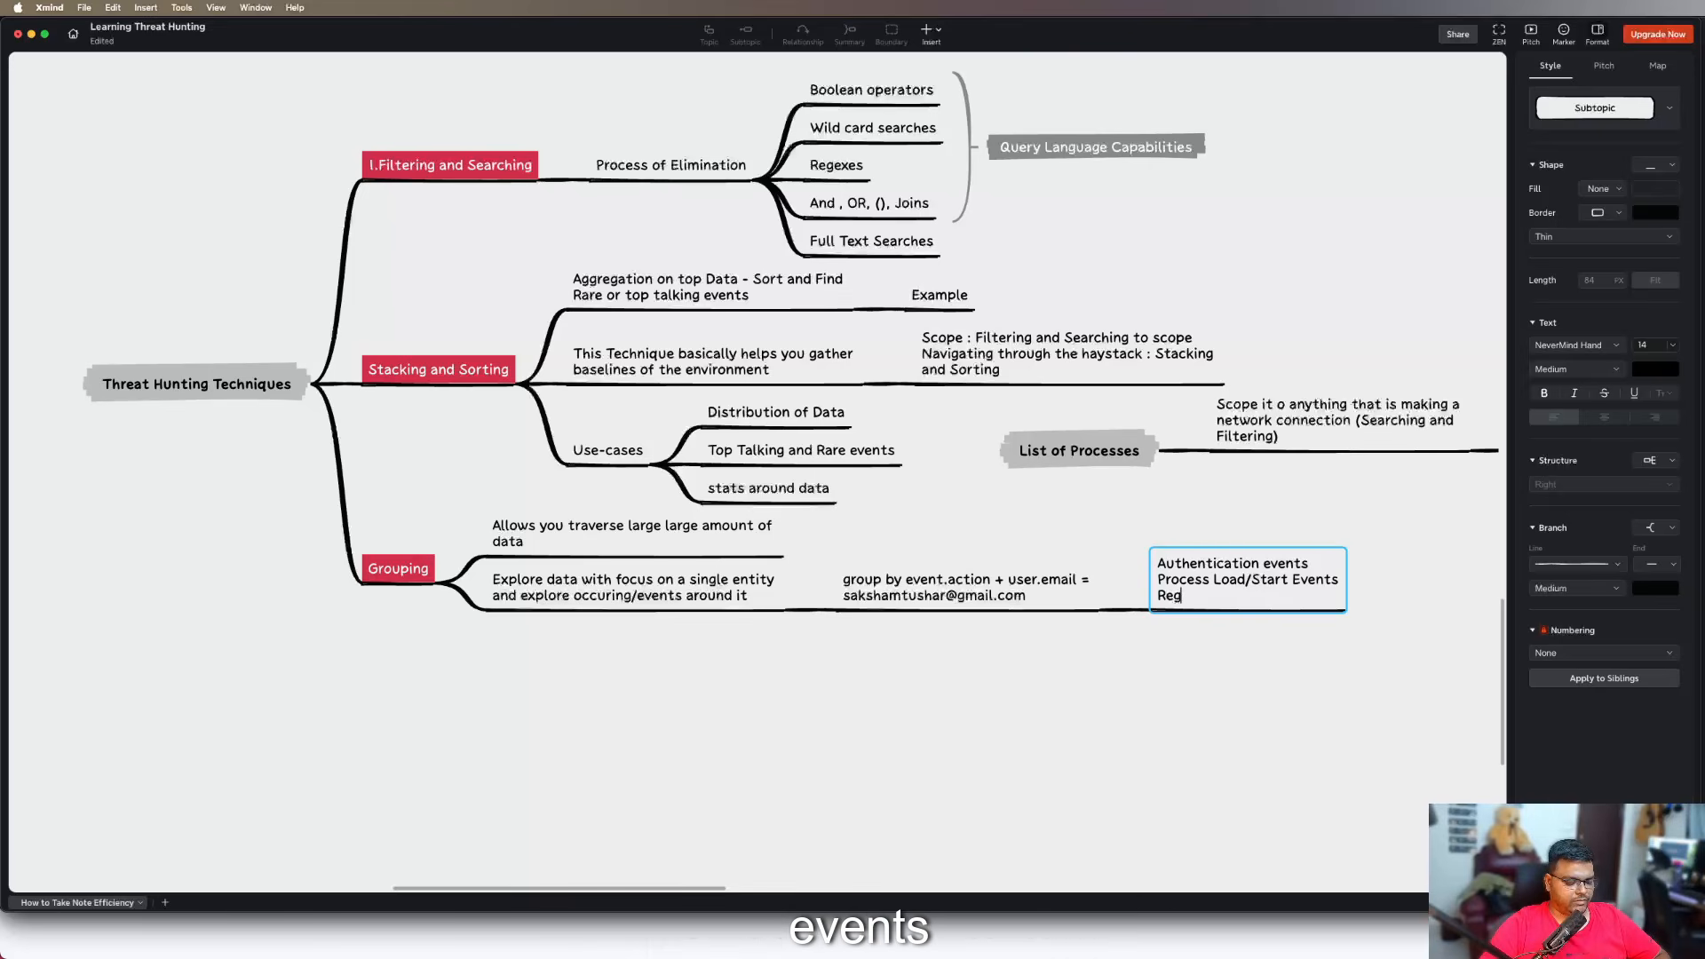
{"action": "type", "text": "istr eve"}
{"action": "key", "text": "BackSpace"}
{"action": "key", "text": "BackSpace"}
{"action": "key", "text": "BackSpace"}
{"action": "key", "text": "BackSpace"}
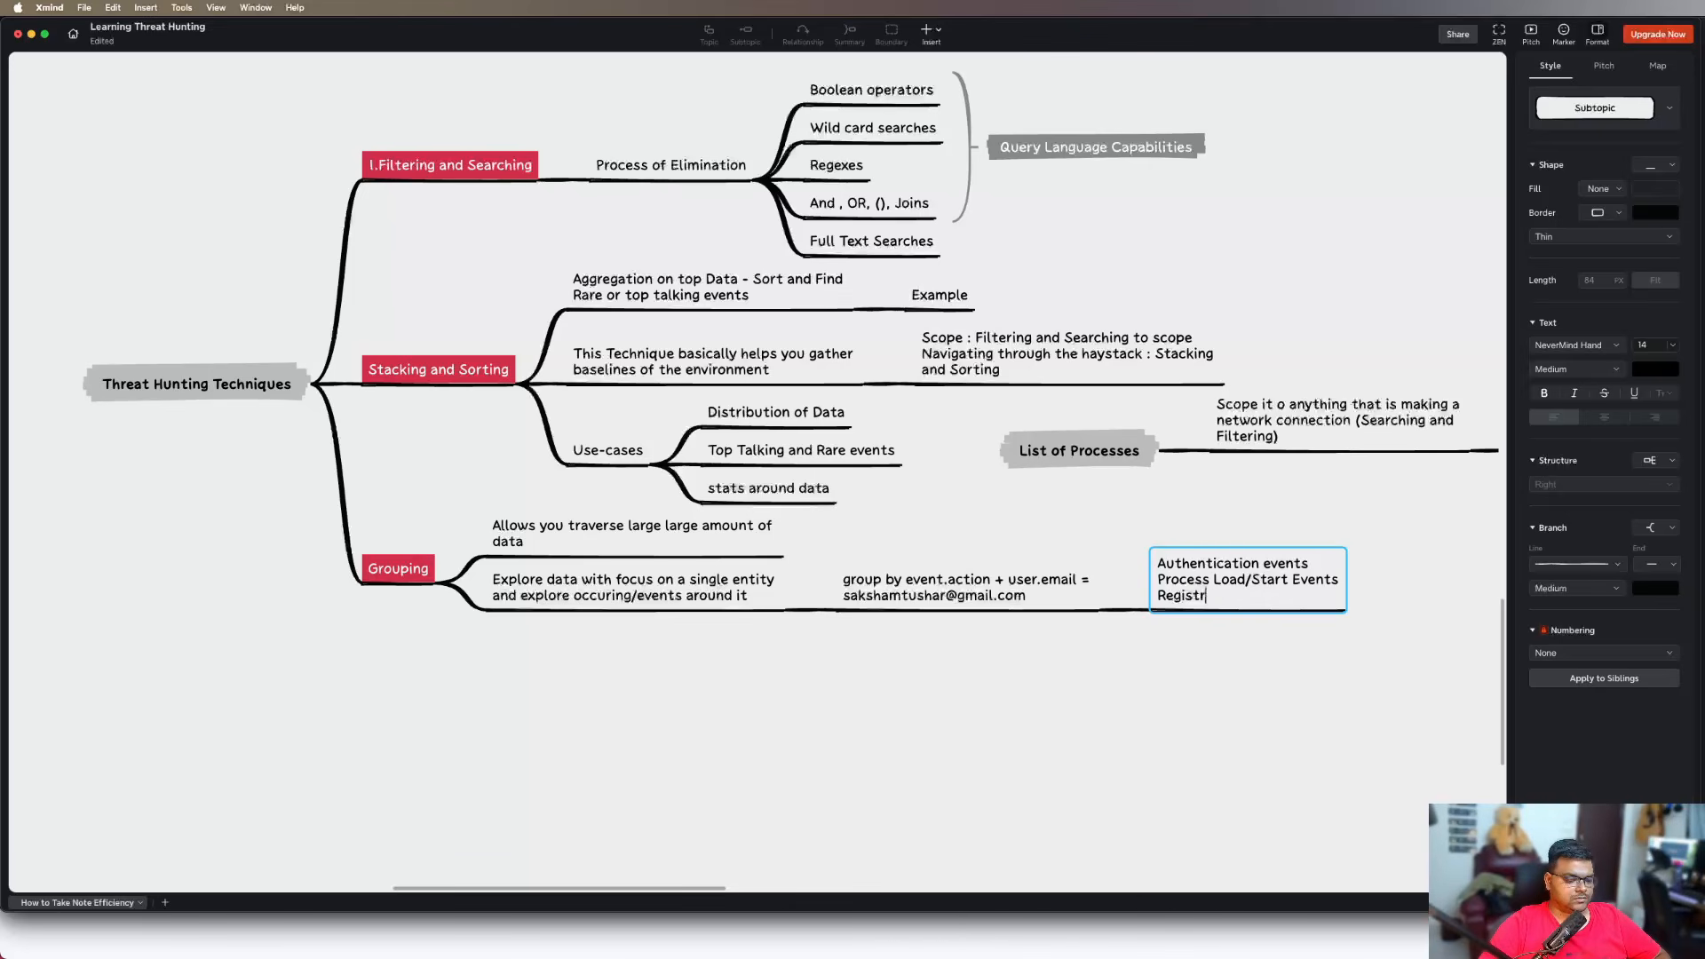
{"action": "type", "text": "y events"}
Add a fourth line reading "DNS Events" to the "Authentication events" topic
{"action": "key", "text": "shift+Return"}
{"action": "type", "text": "DN"}
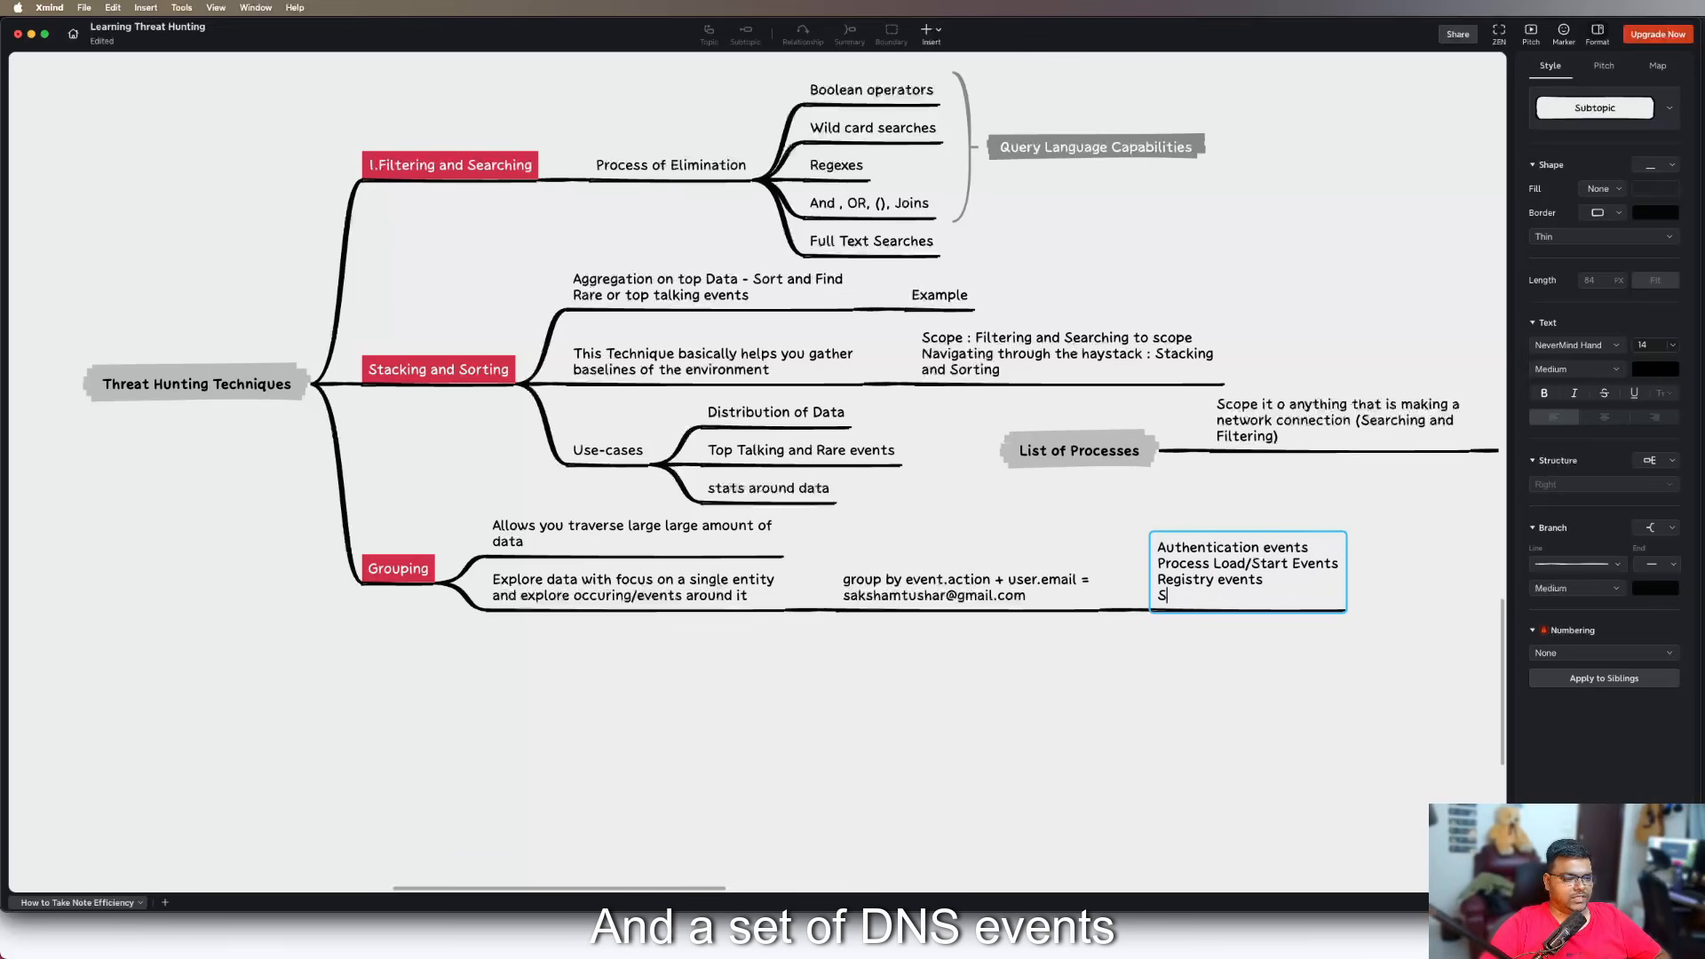
{"action": "type", "text": "S Events"}
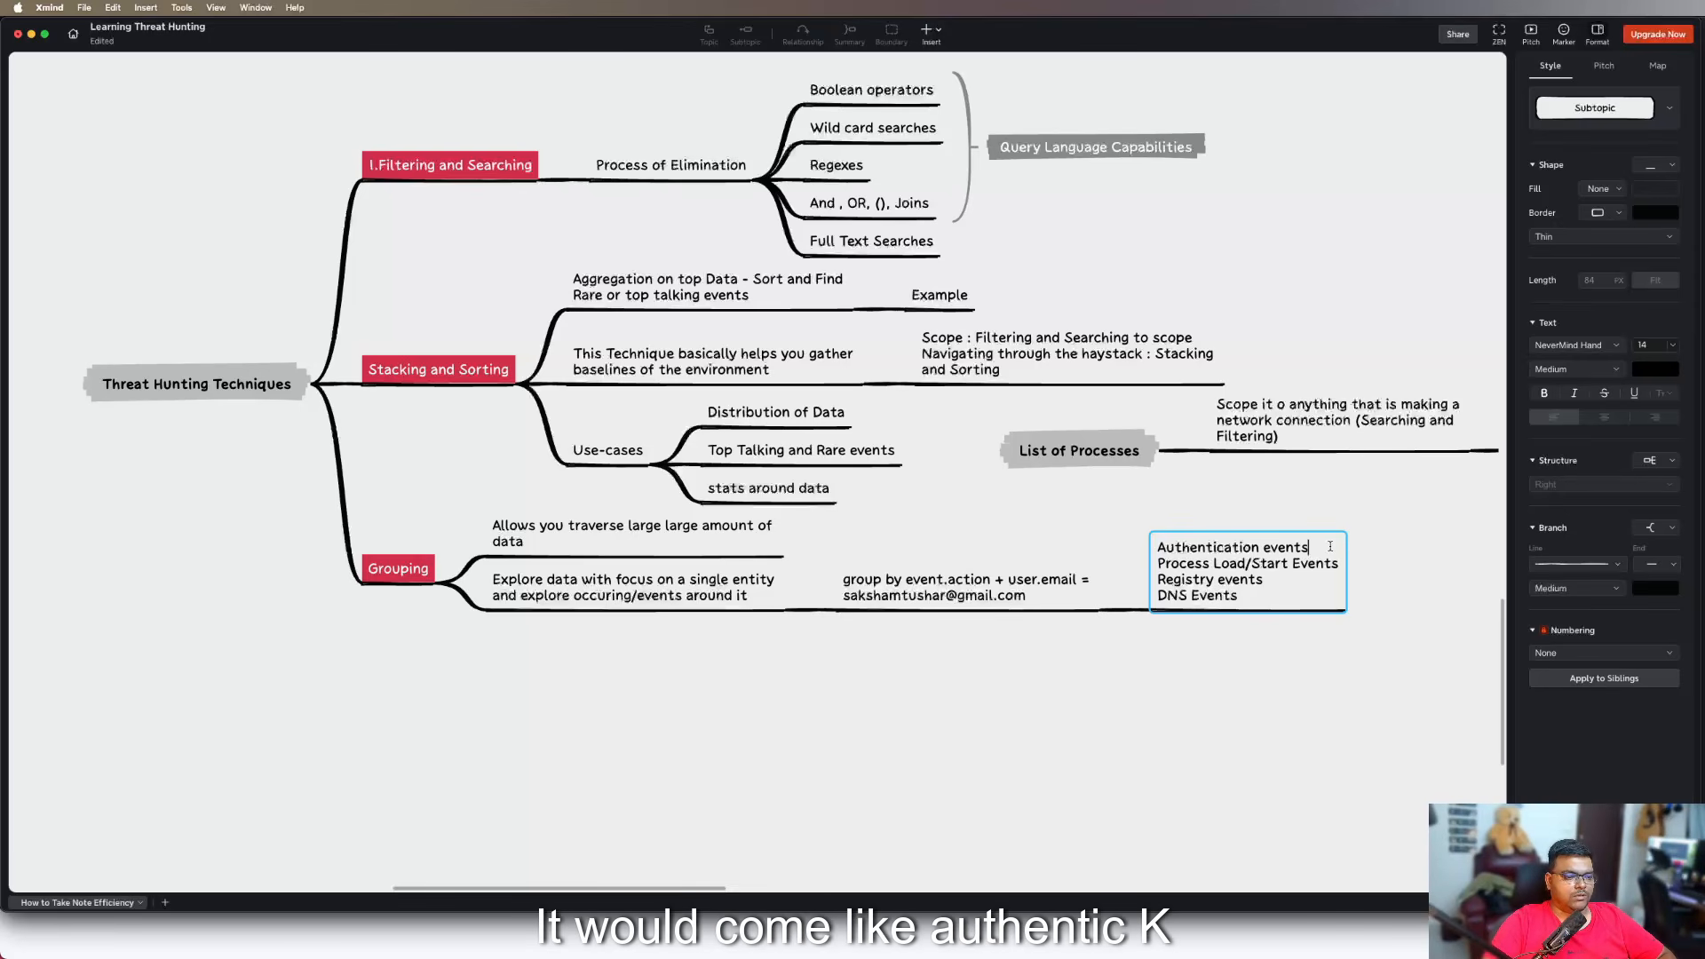
{"action": "type", "text": " -"}
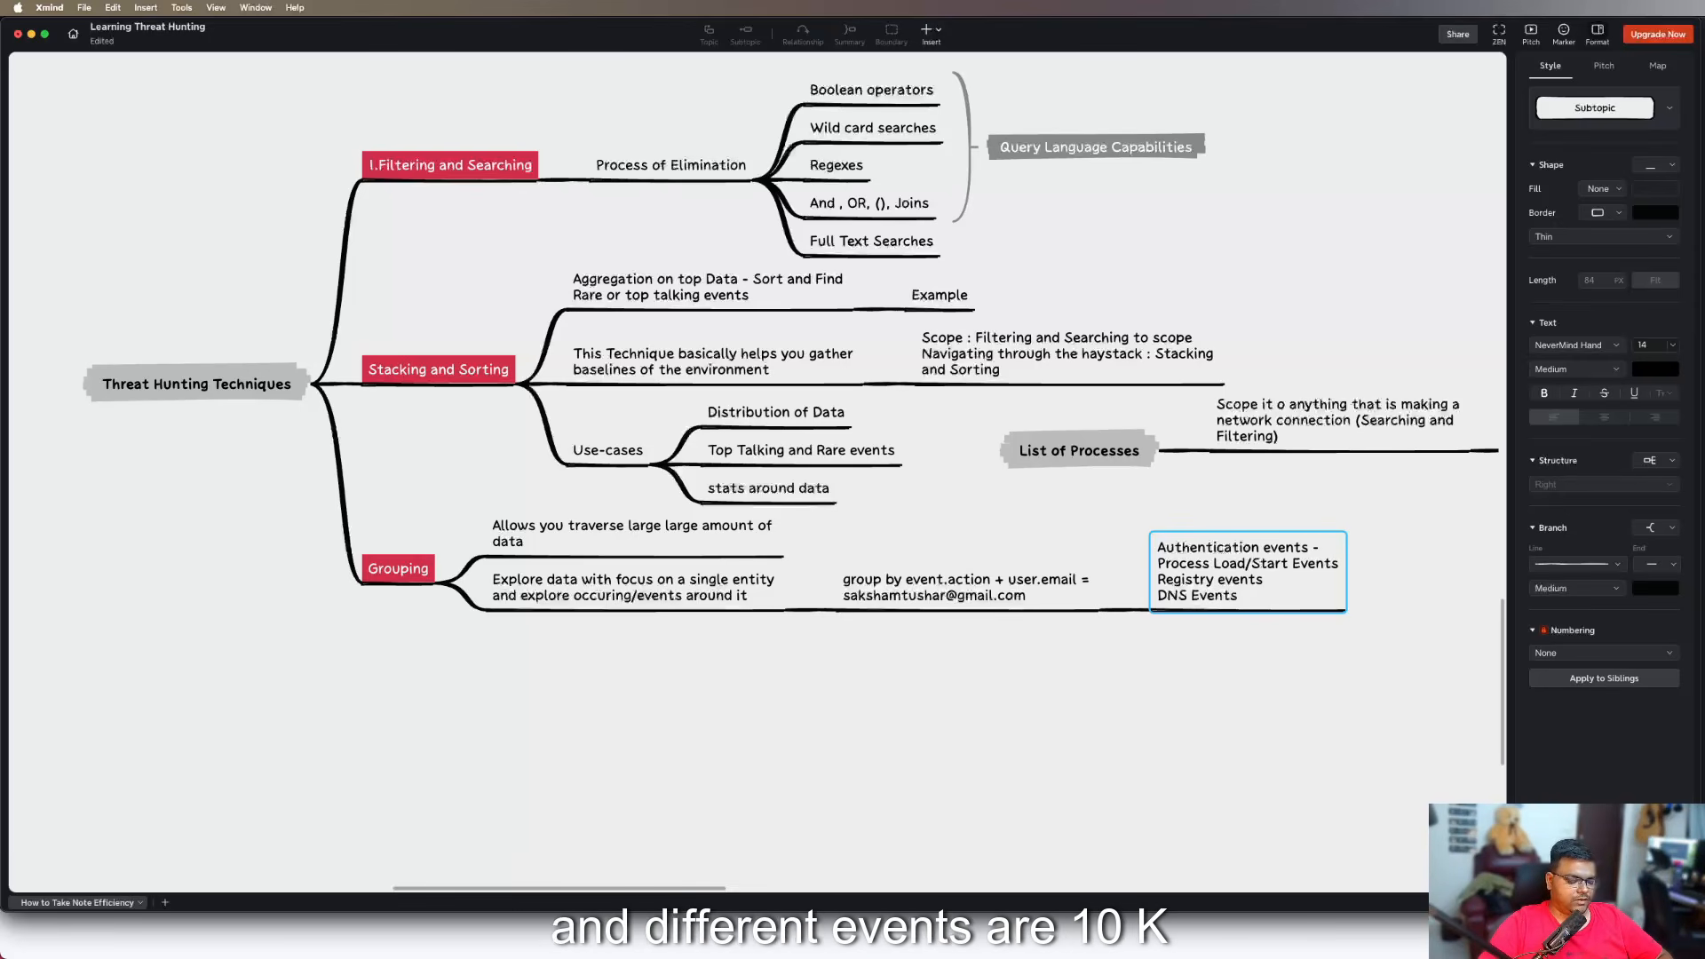
{"action": "type", "text": " 10K"}
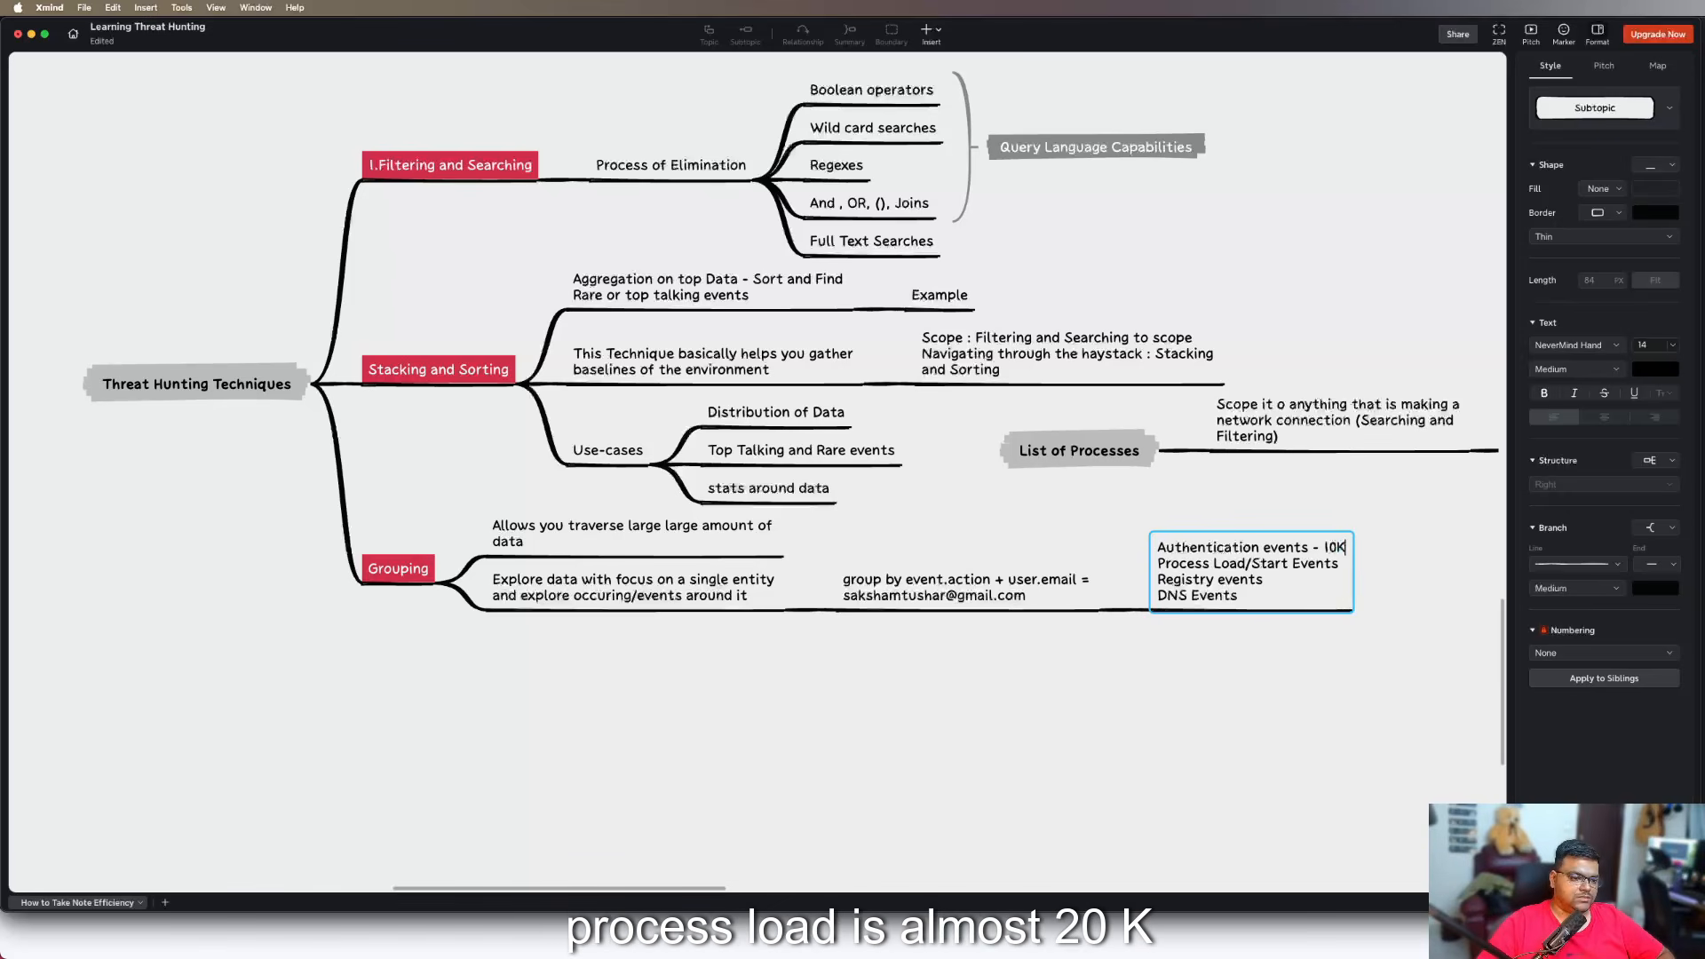
{"action": "type", "text": " -"}
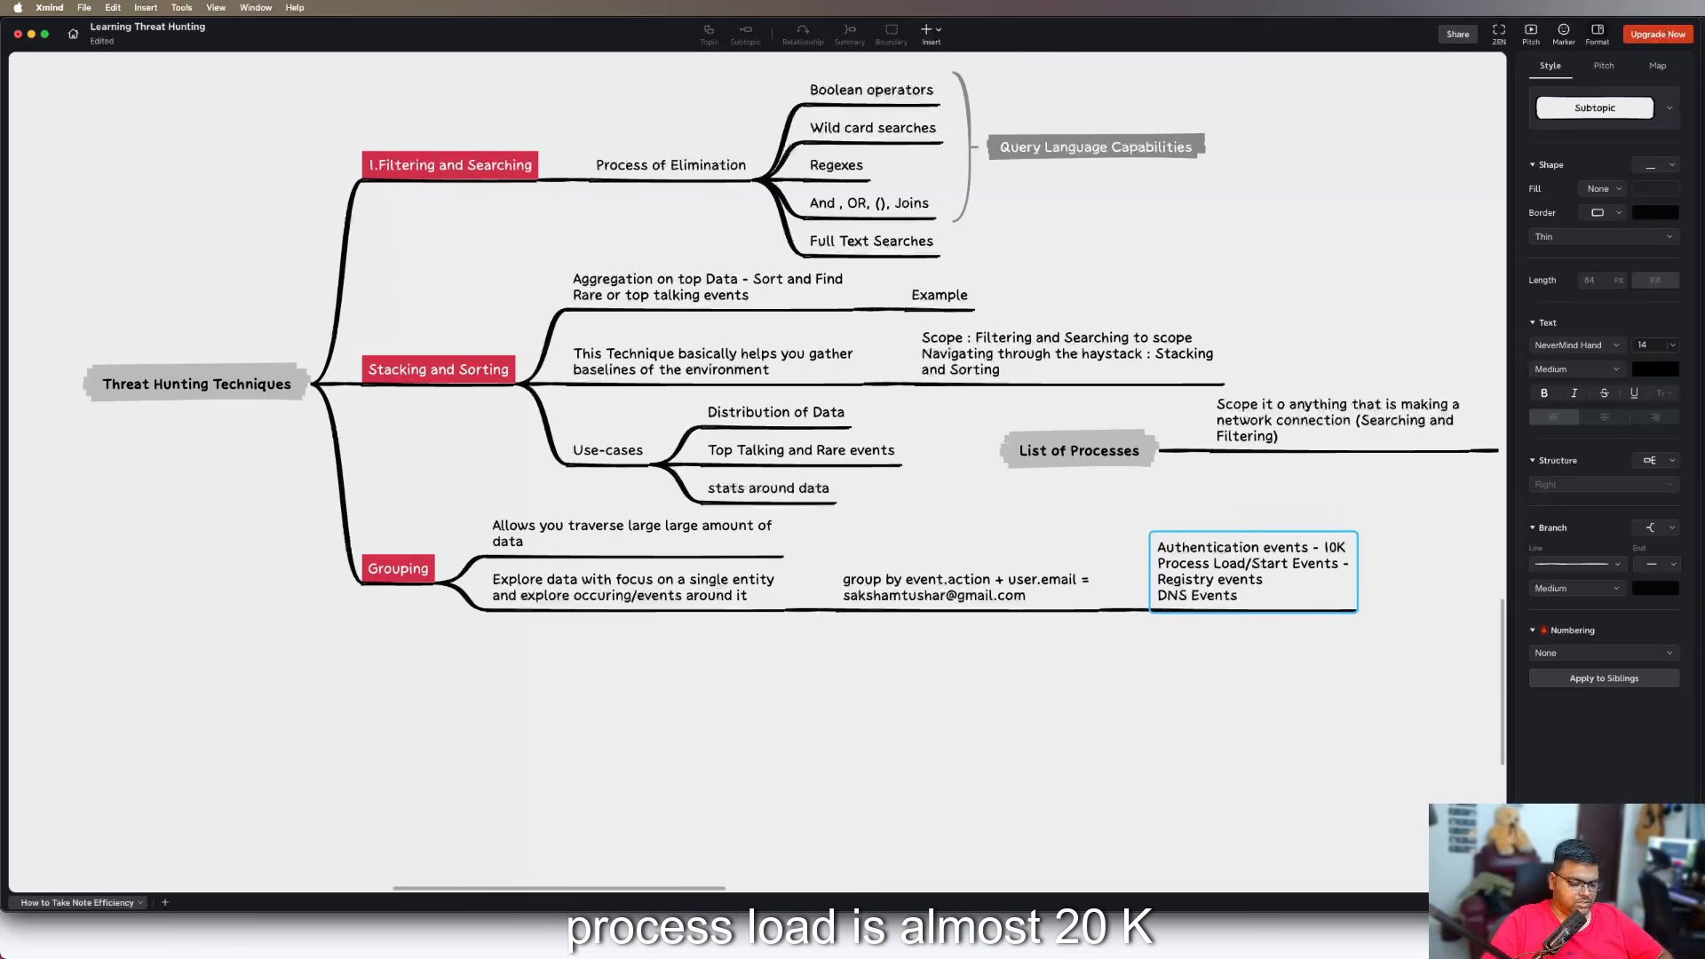
{"action": "type", "text": "20k"}
Append "- 500" to the "Registry events" line and "- 2K" to the "DNS Events" line
{"action": "key", "text": "Down"}
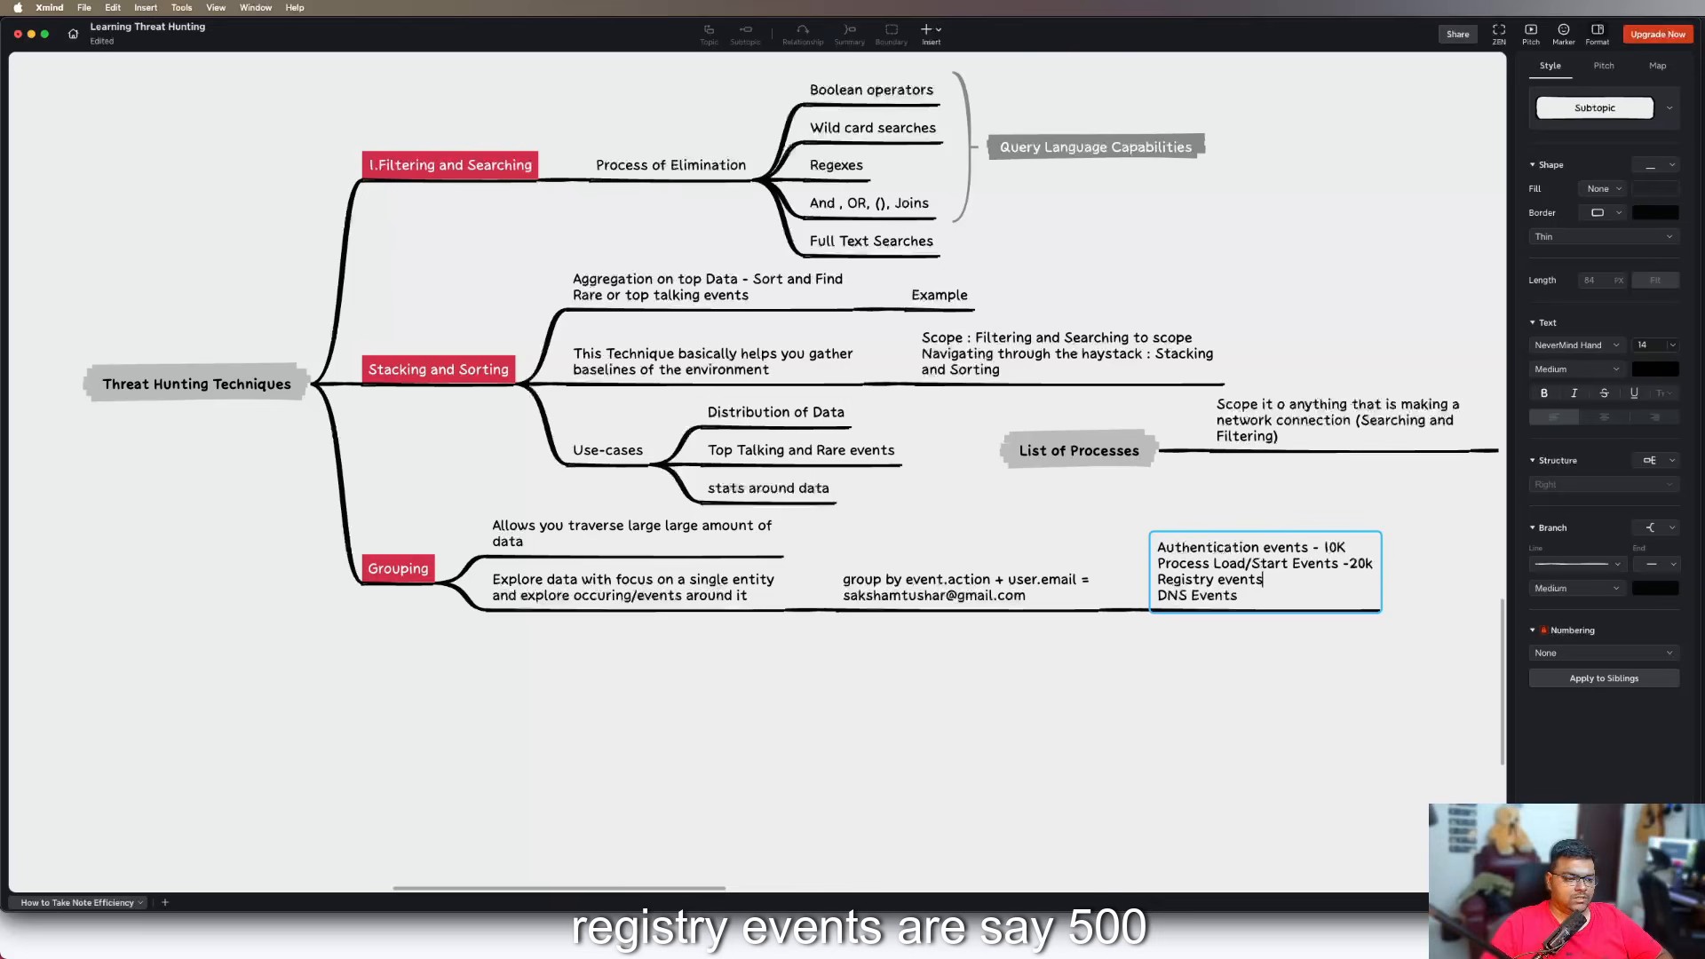
{"action": "type", "text": "-"}
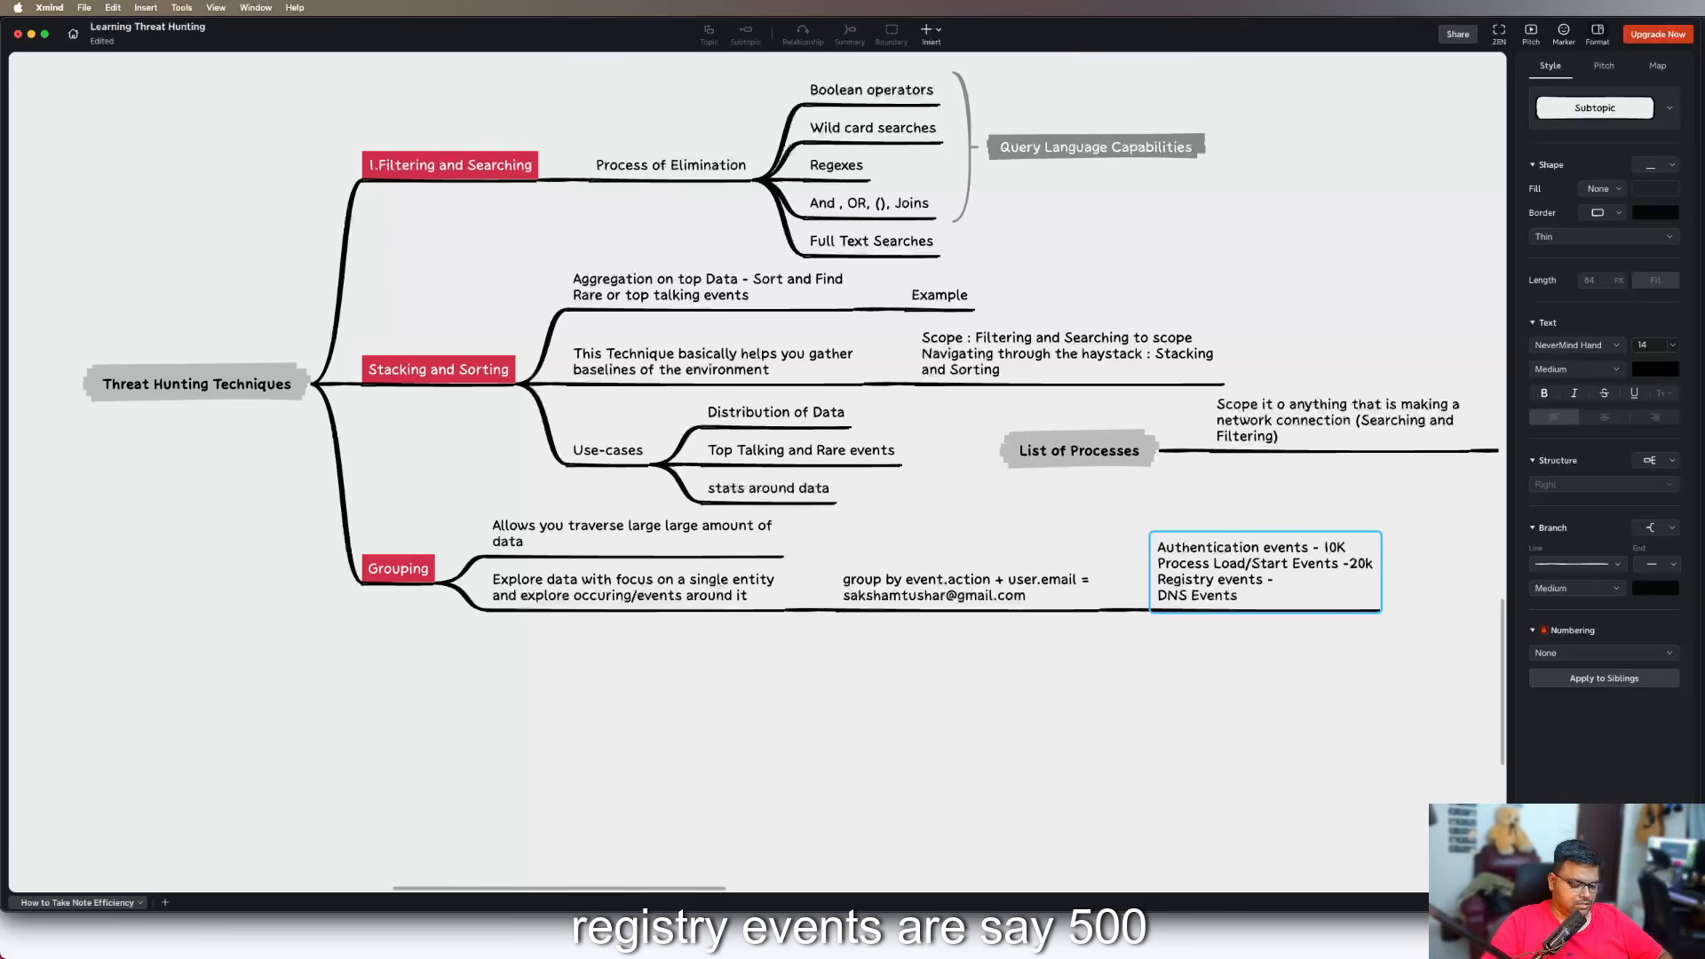
{"action": "type", "text": " 500"}
{"action": "key", "text": "Down"}
{"action": "type", "text": "- 2"}
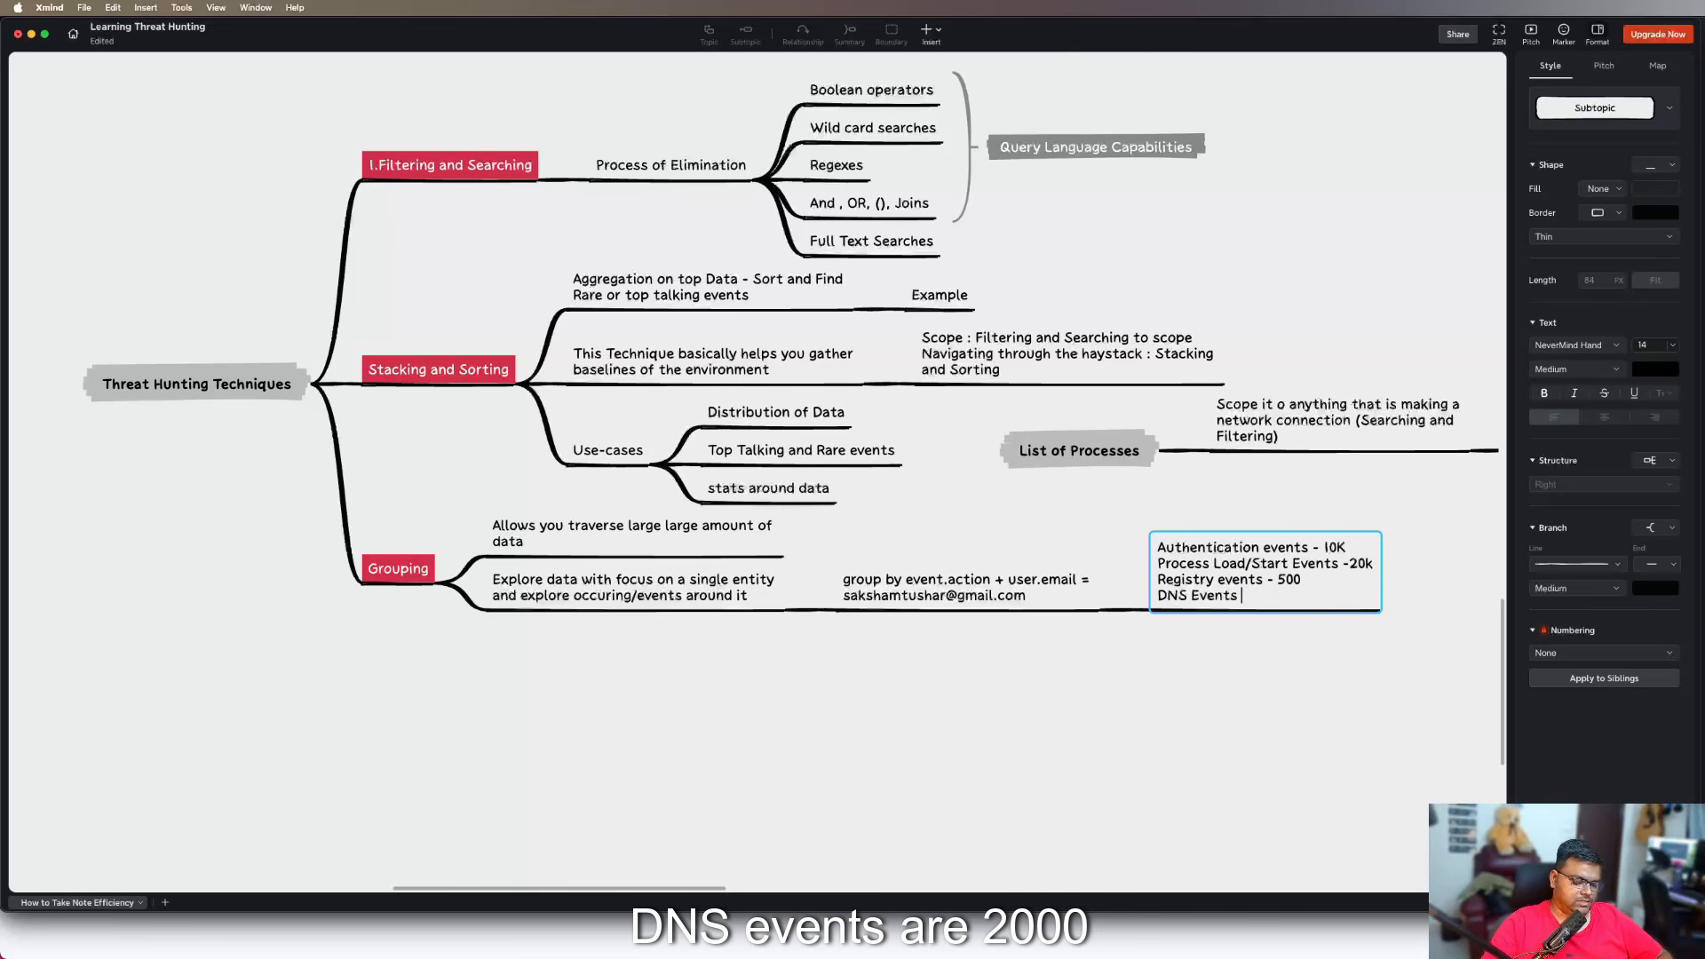
{"action": "type", "text": "K"}
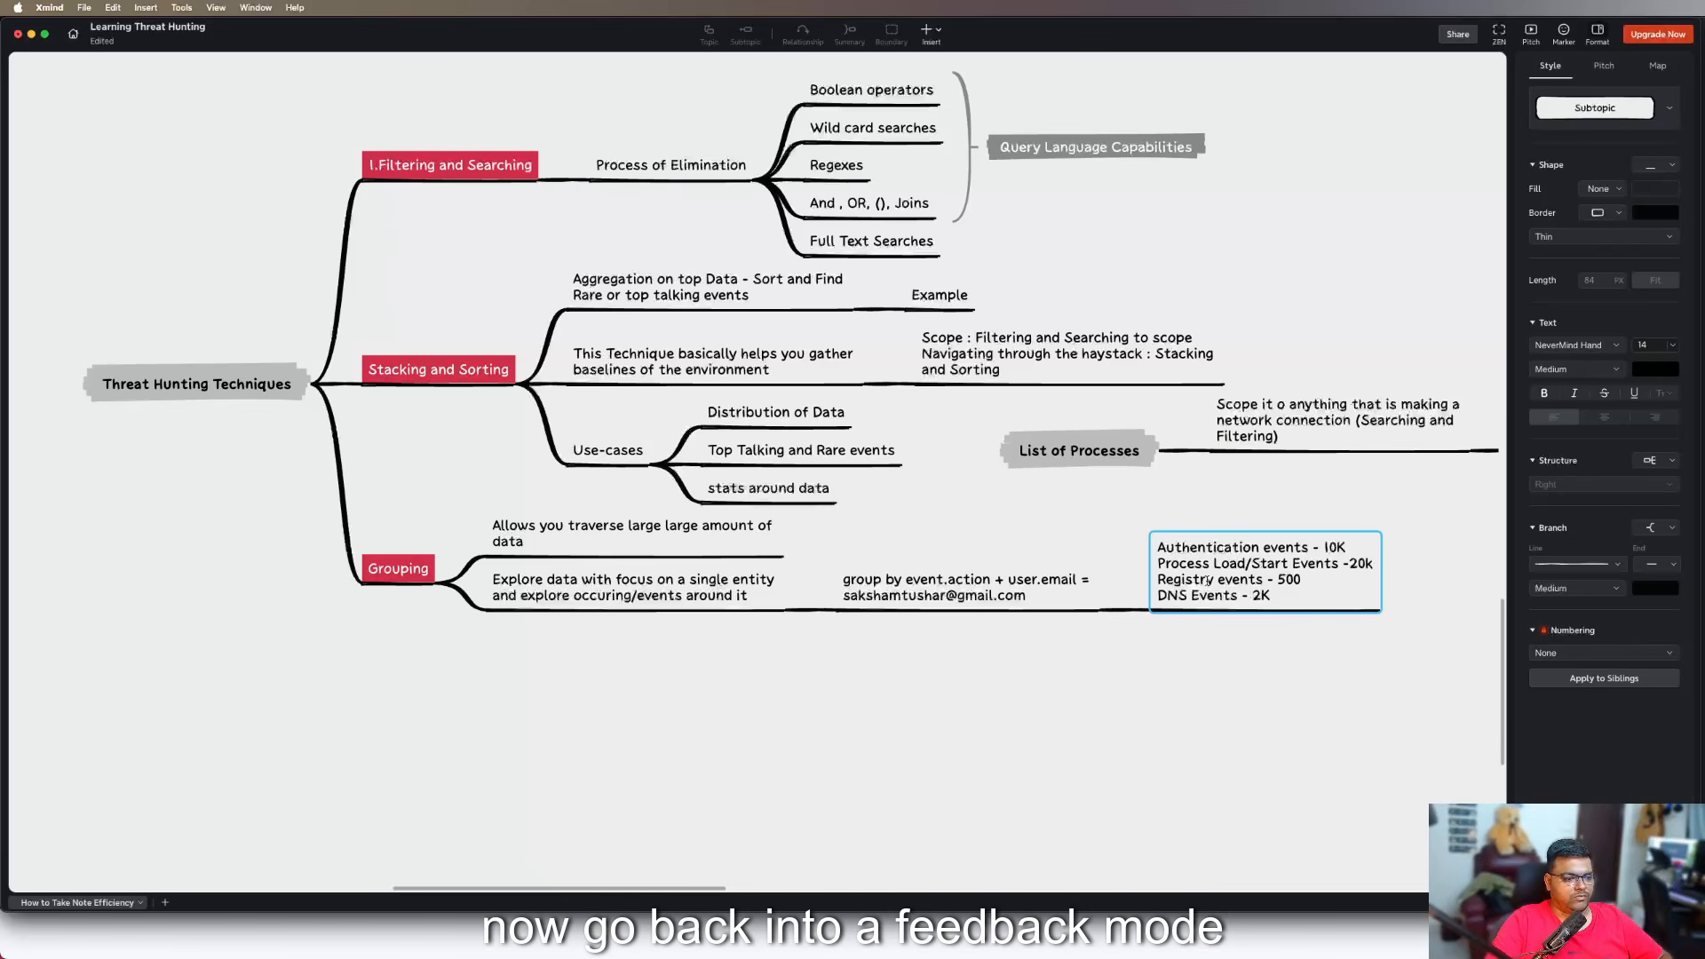
{"action": "left_click", "coordinate": [1250, 698]}
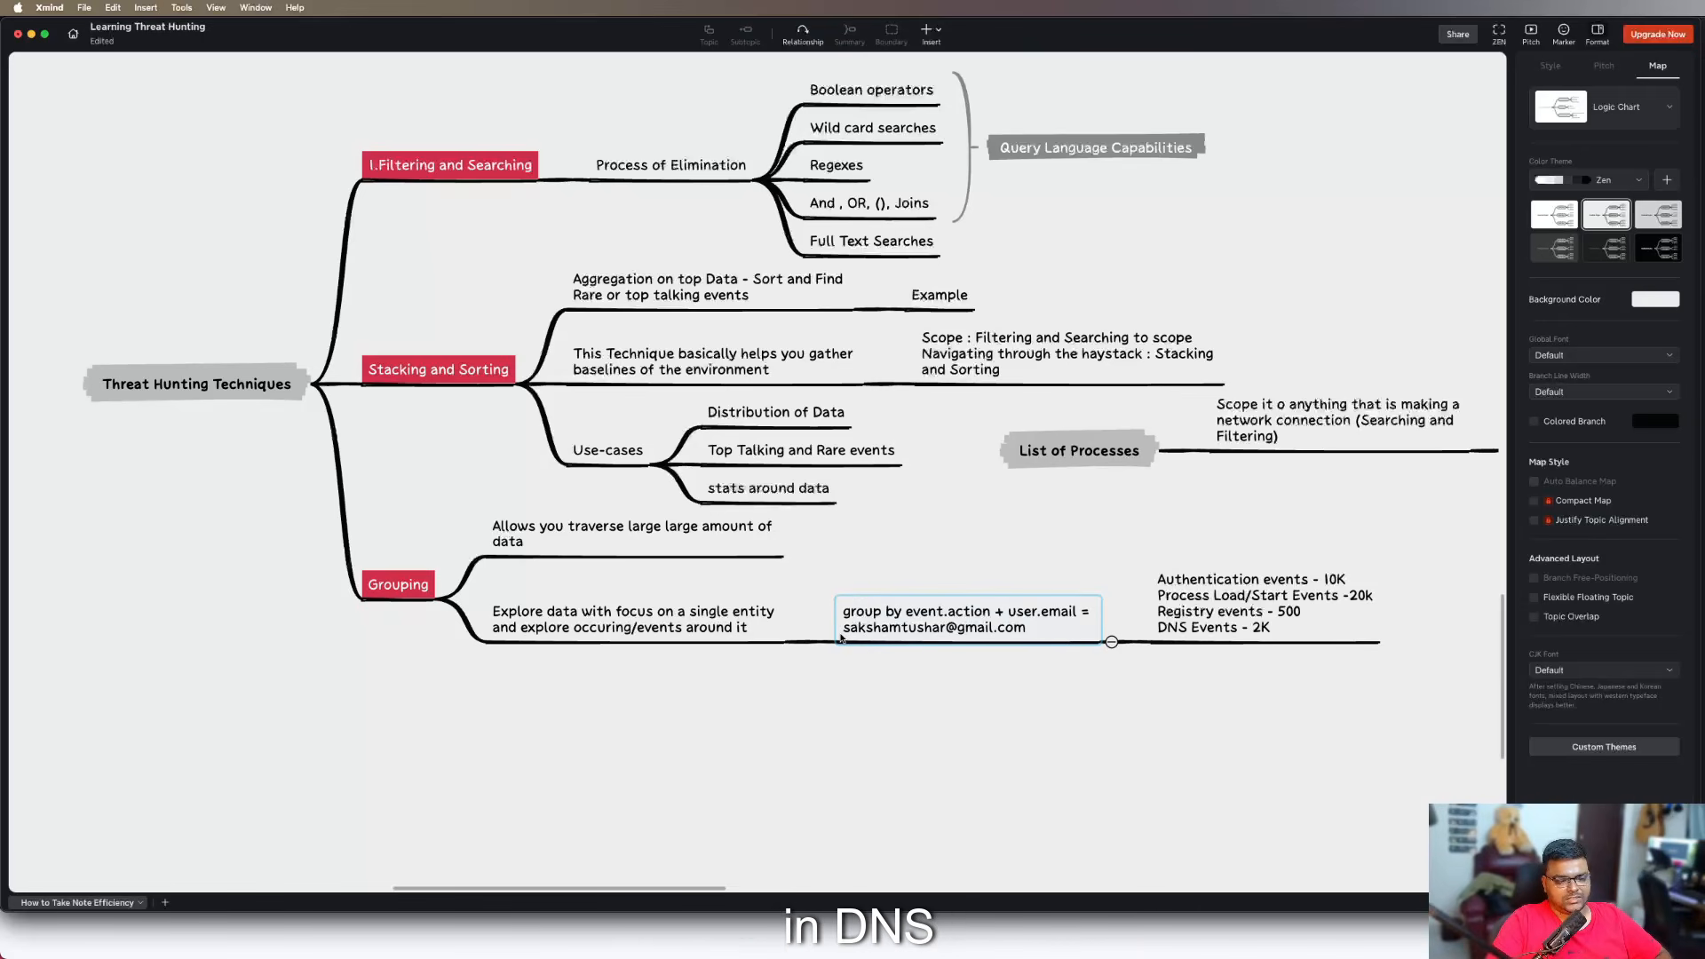
Add a child subtopic to the event counts topic and paste a copy of the "group by event.action" topic under it
{"action": "left_click", "coordinate": [1182, 624]}
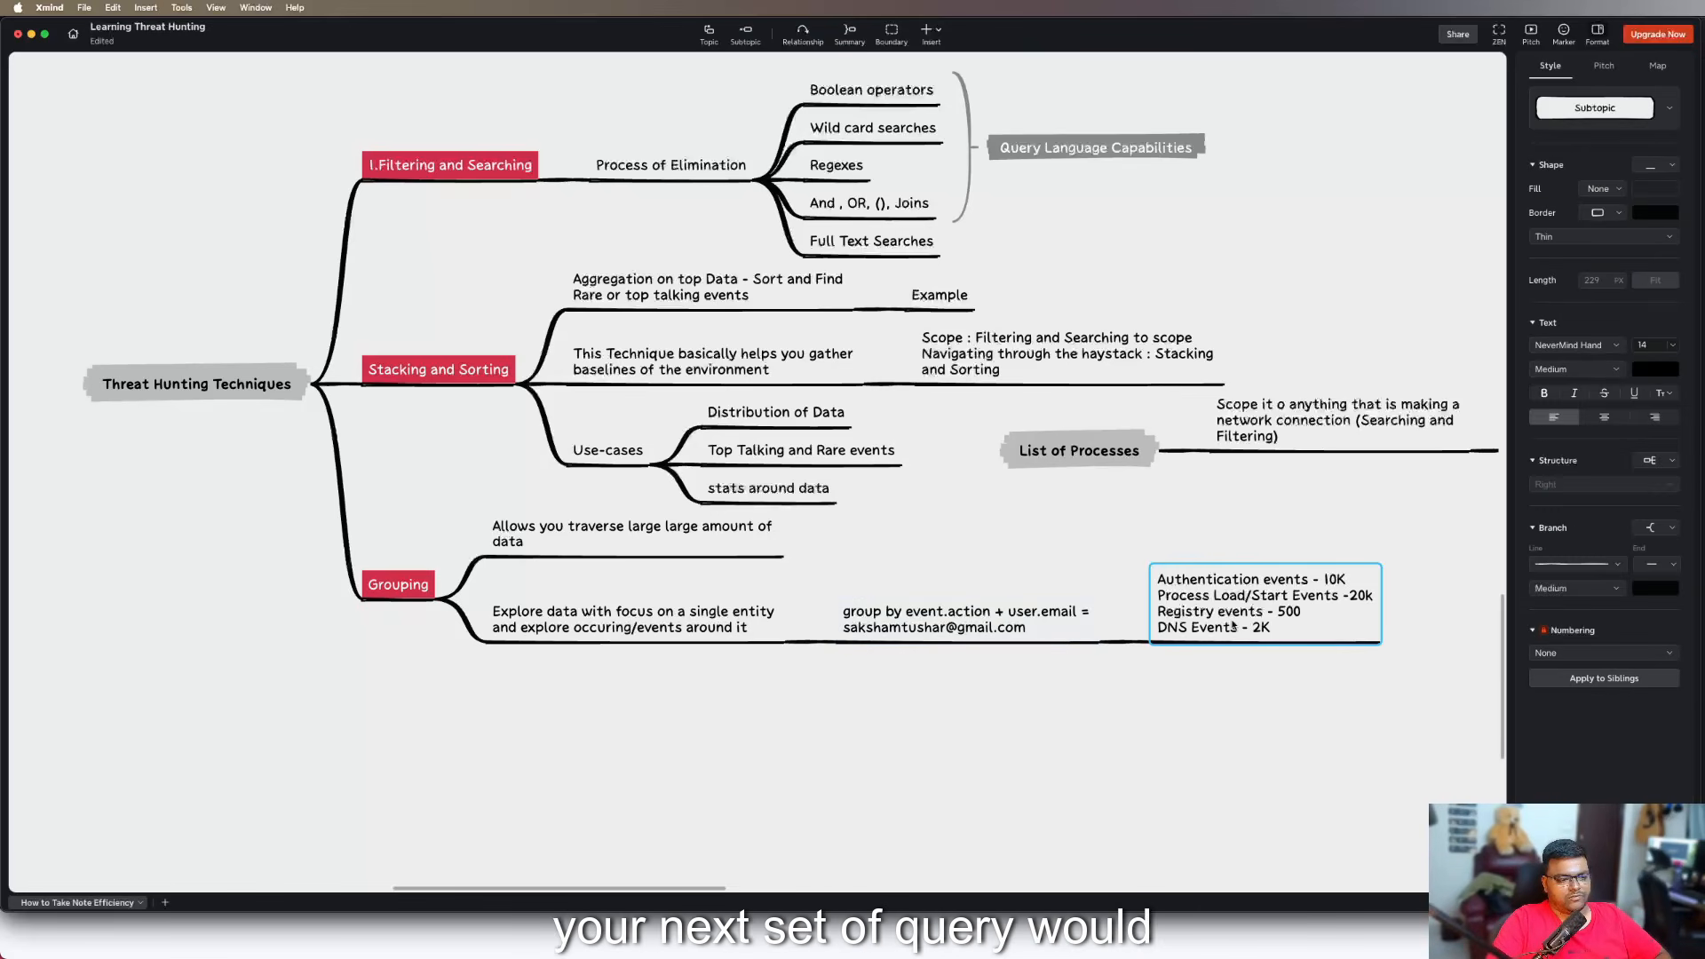
{"action": "key", "text": "Tab"}
{"action": "left_click_drag", "start_coordinate": [1367, 633], "coordinate": [1333, 645]}
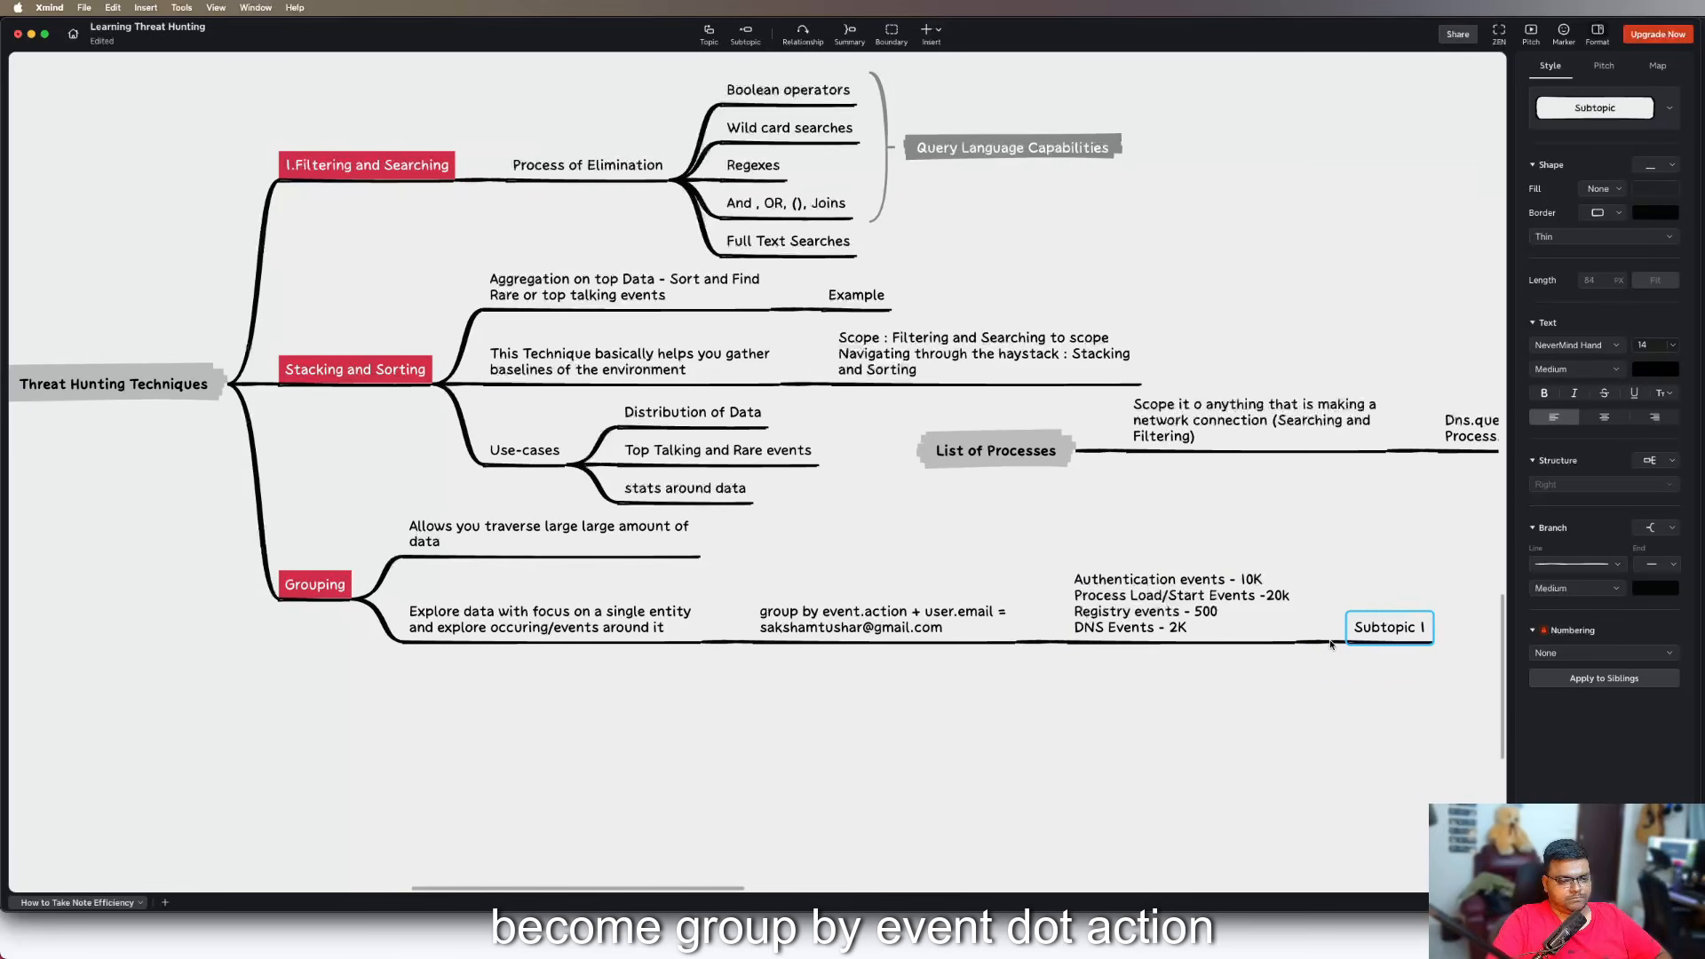
{"action": "left_click", "coordinate": [967, 635]}
{"action": "key", "text": "super+c"}
{"action": "left_click", "coordinate": [1422, 631]}
{"action": "key", "text": "super+v"}
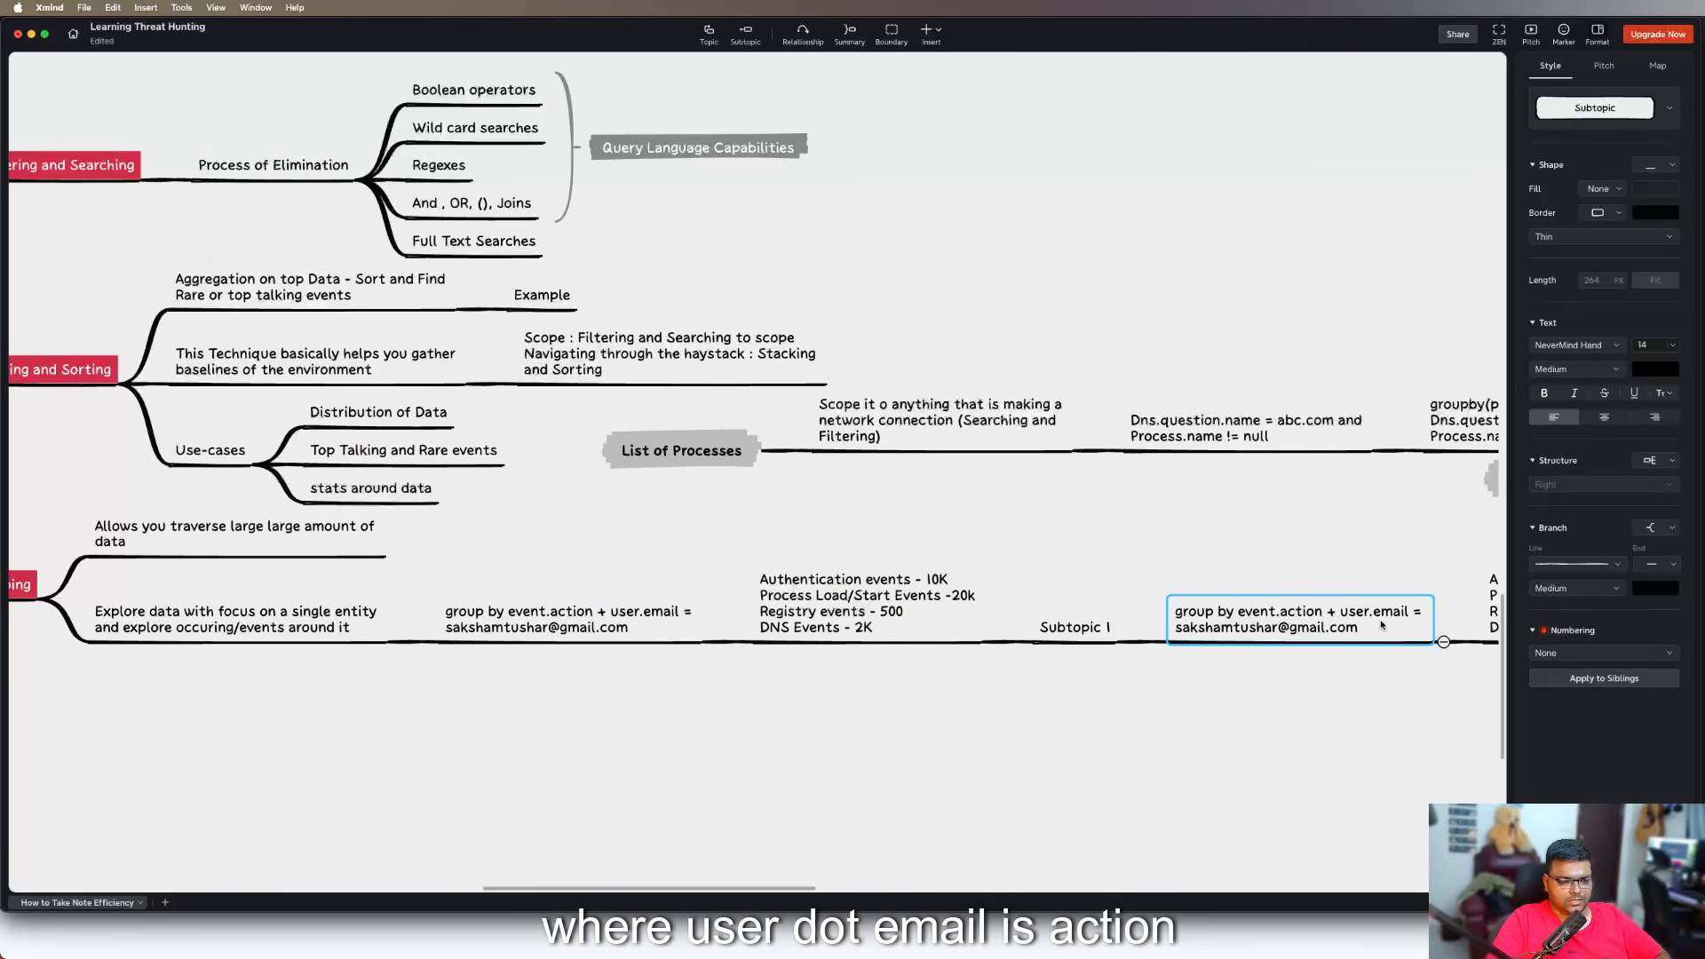
Replace "event.action" with "dns.question.name" in the copied grouping query topic
{"action": "double_click", "coordinate": [1381, 624]}
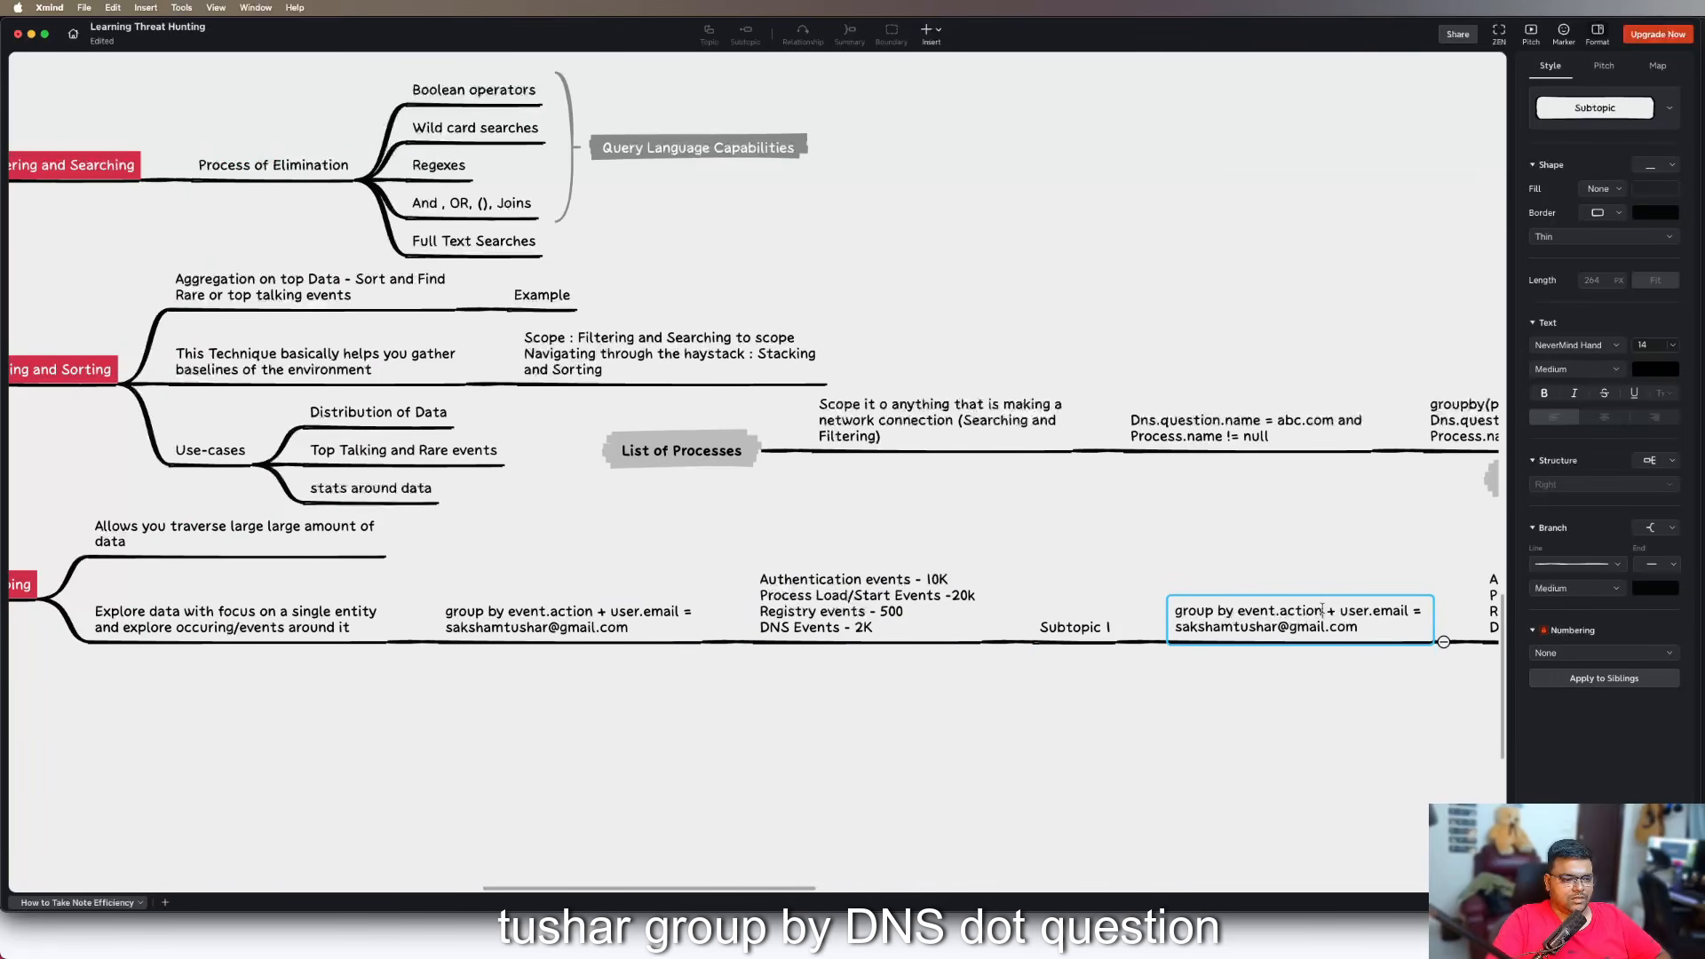
{"action": "left_click_drag", "start_coordinate": [1323, 611], "coordinate": [1234, 611]}
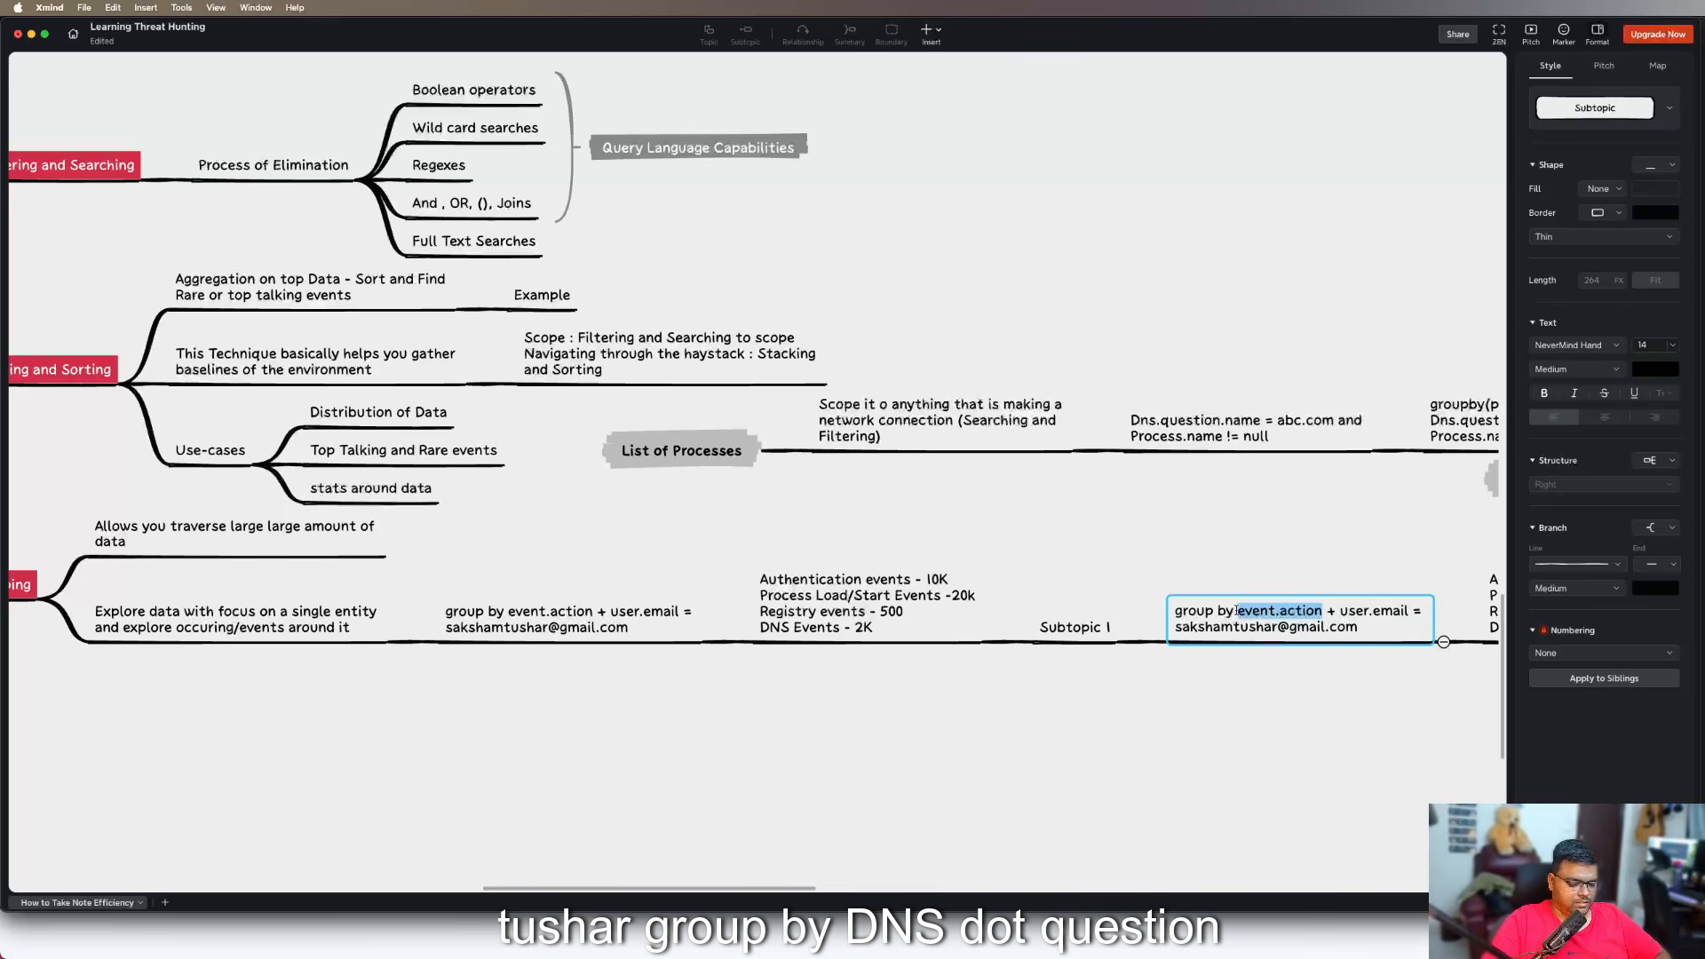
{"action": "type", "text": "dns.question.name"}
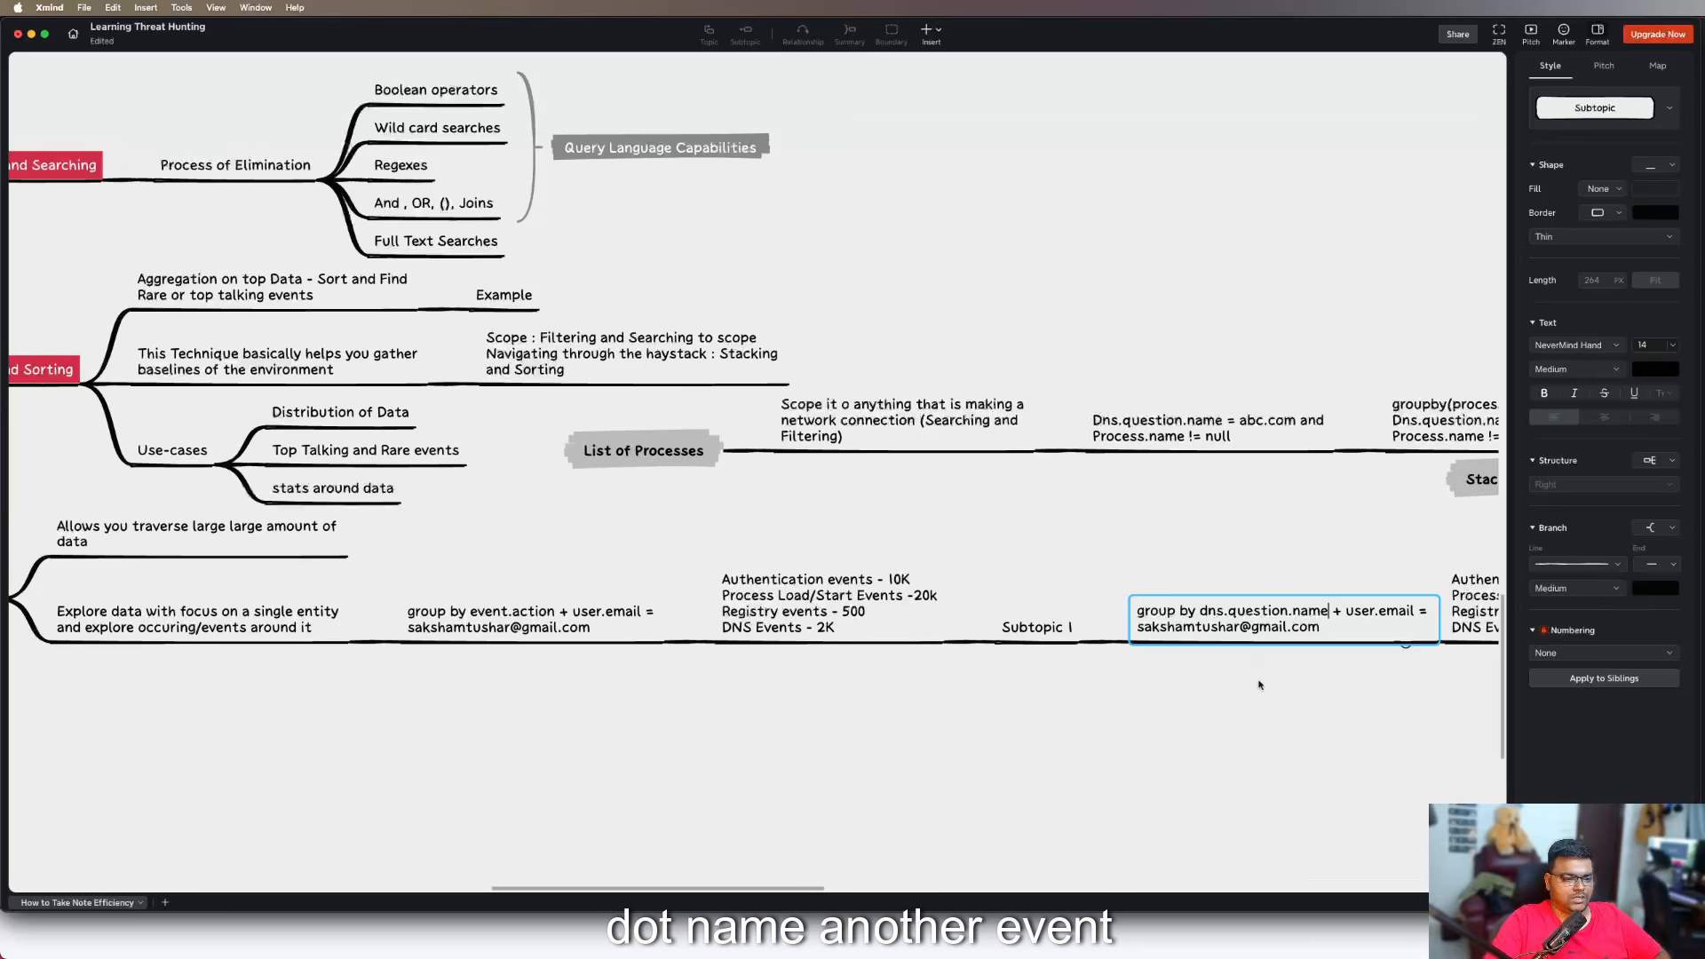
{"action": "left_click", "coordinate": [1296, 730]}
{"action": "left_click_drag", "start_coordinate": [1319, 752], "coordinate": [875, 736]}
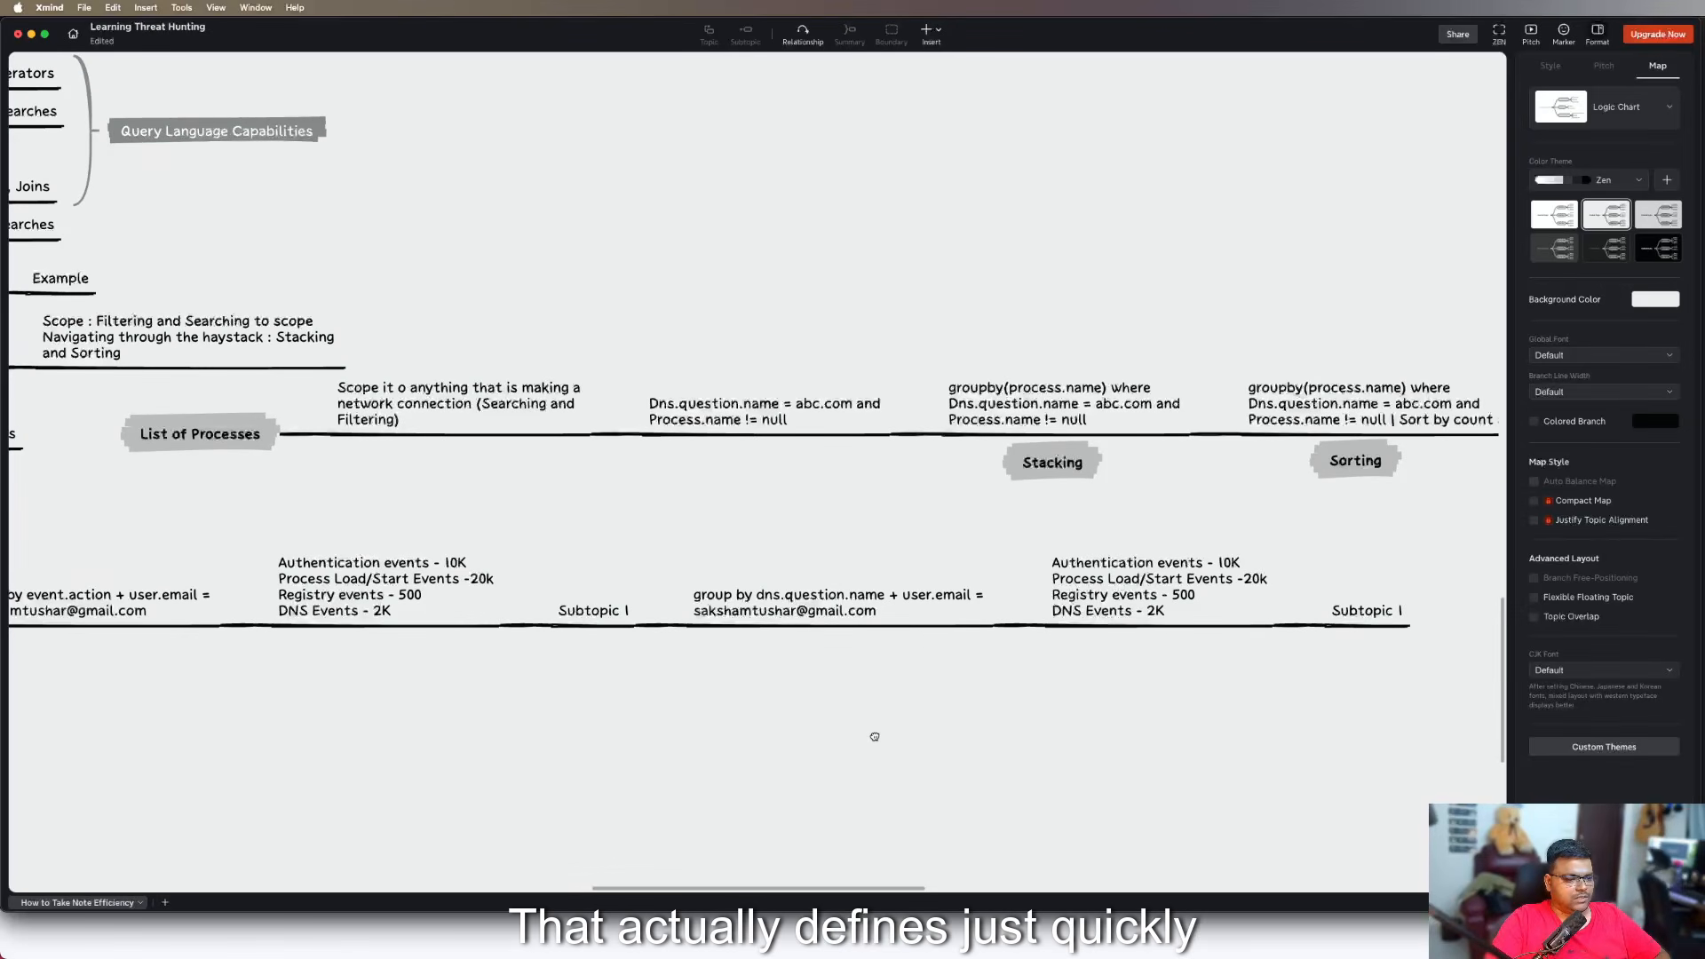
{"action": "left_click", "coordinate": [586, 622]}
{"action": "left_click", "coordinate": [582, 613]}
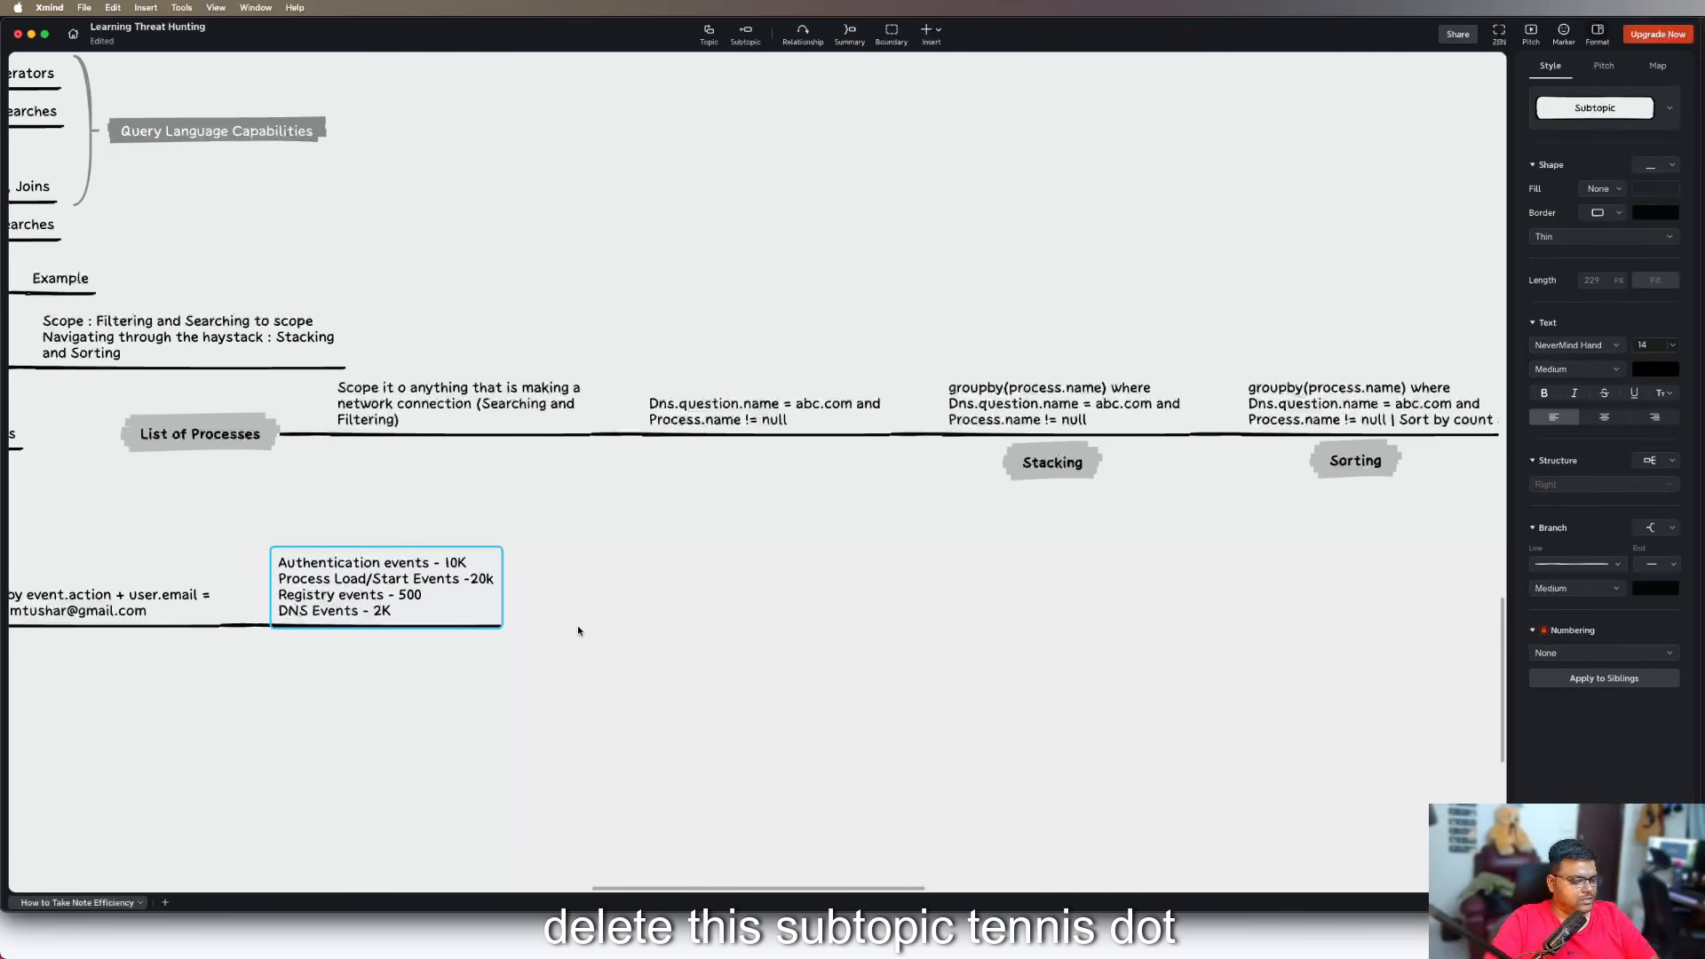
{"action": "key", "text": "super+z"}
{"action": "left_click", "coordinate": [635, 723]}
Attach the "group by dns.question.name" topic directly to the event counts topic, and delete the leftover Subtopic 1 and the copied event counts child
{"action": "left_click_drag", "start_coordinate": [591, 618], "coordinate": [701, 728]}
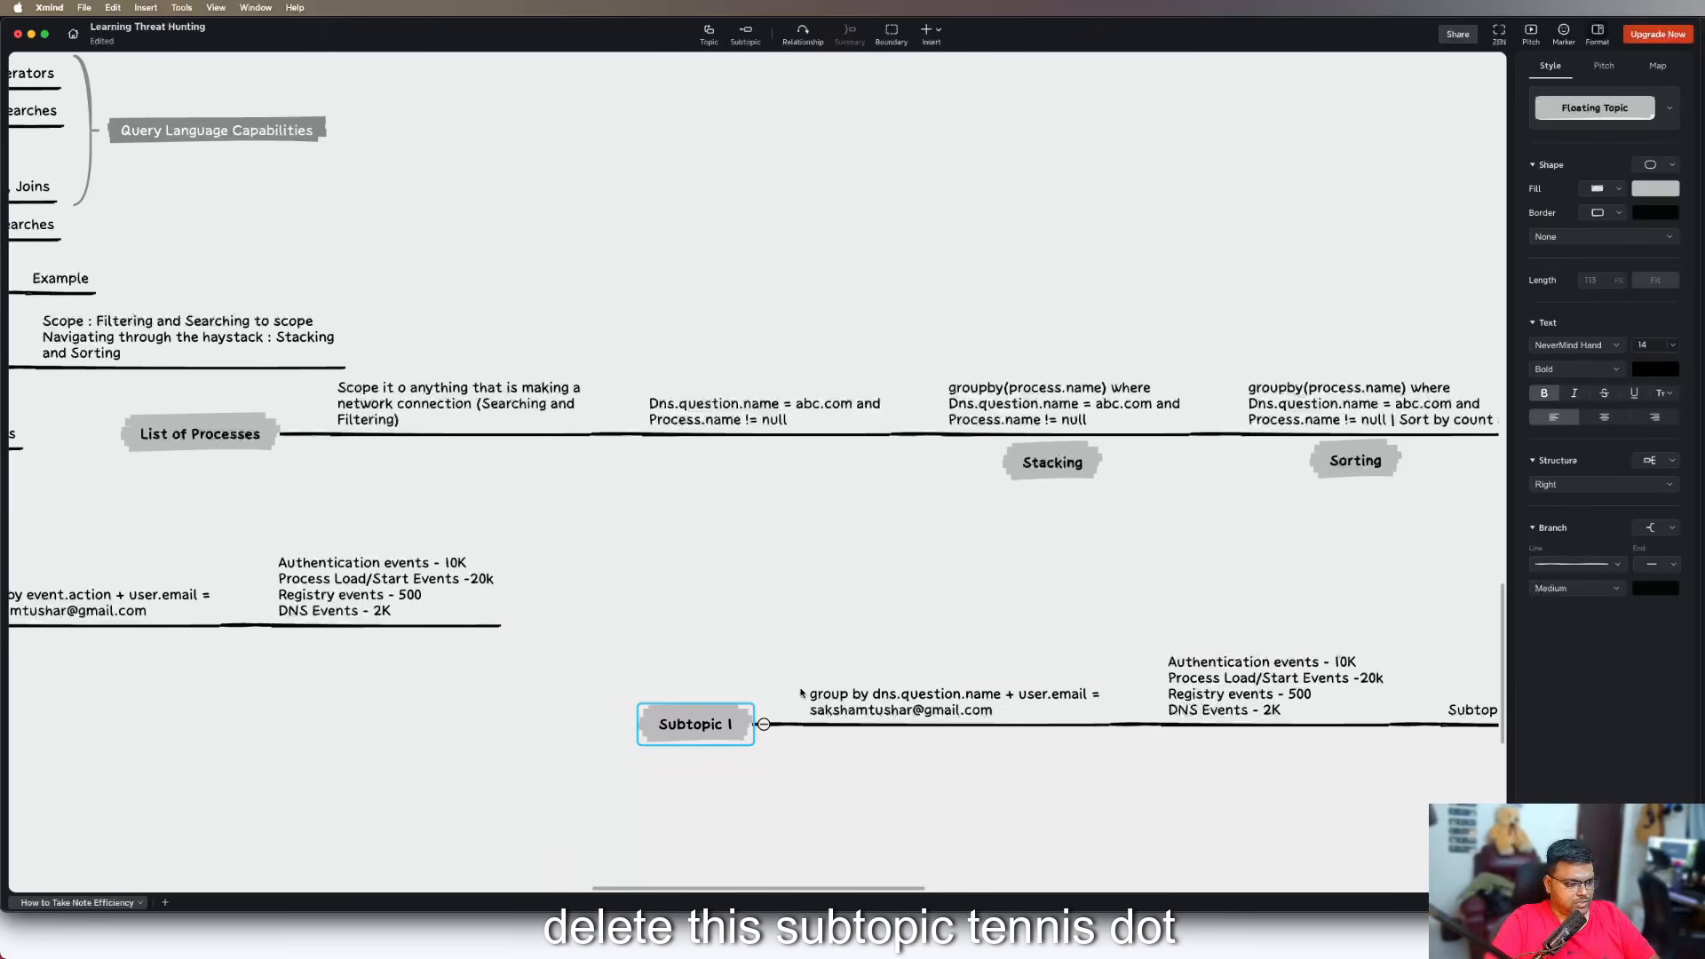
{"action": "left_click_drag", "start_coordinate": [801, 693], "coordinate": [613, 586]}
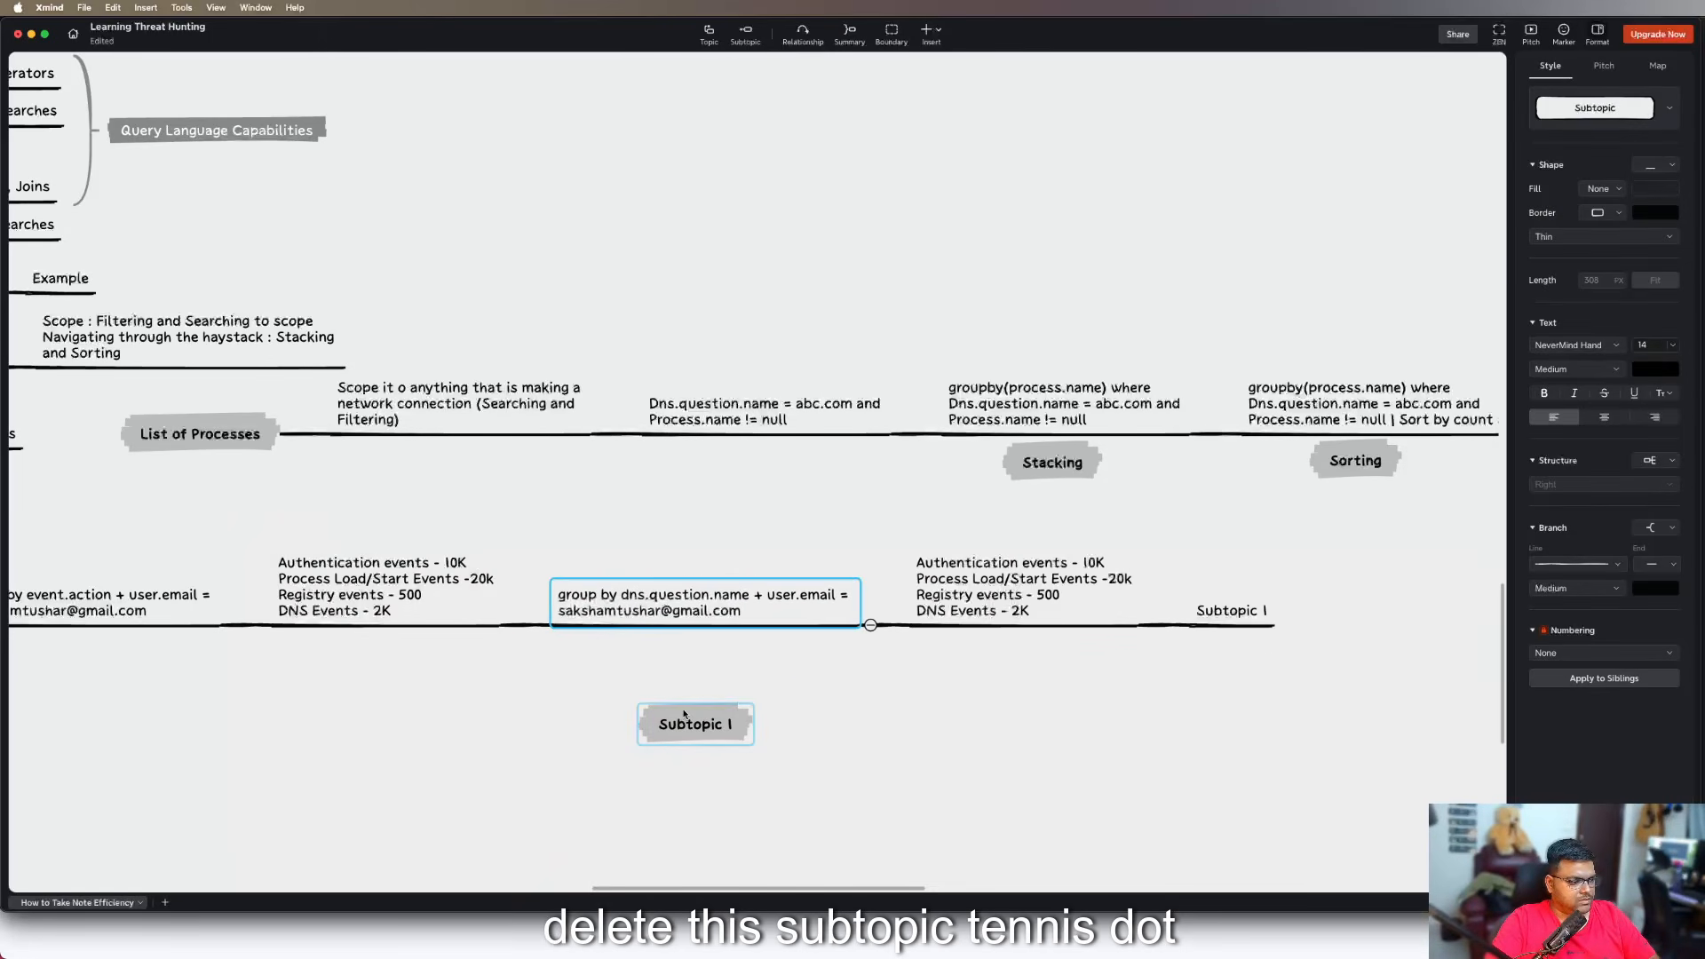
{"action": "left_click", "coordinate": [686, 720]}
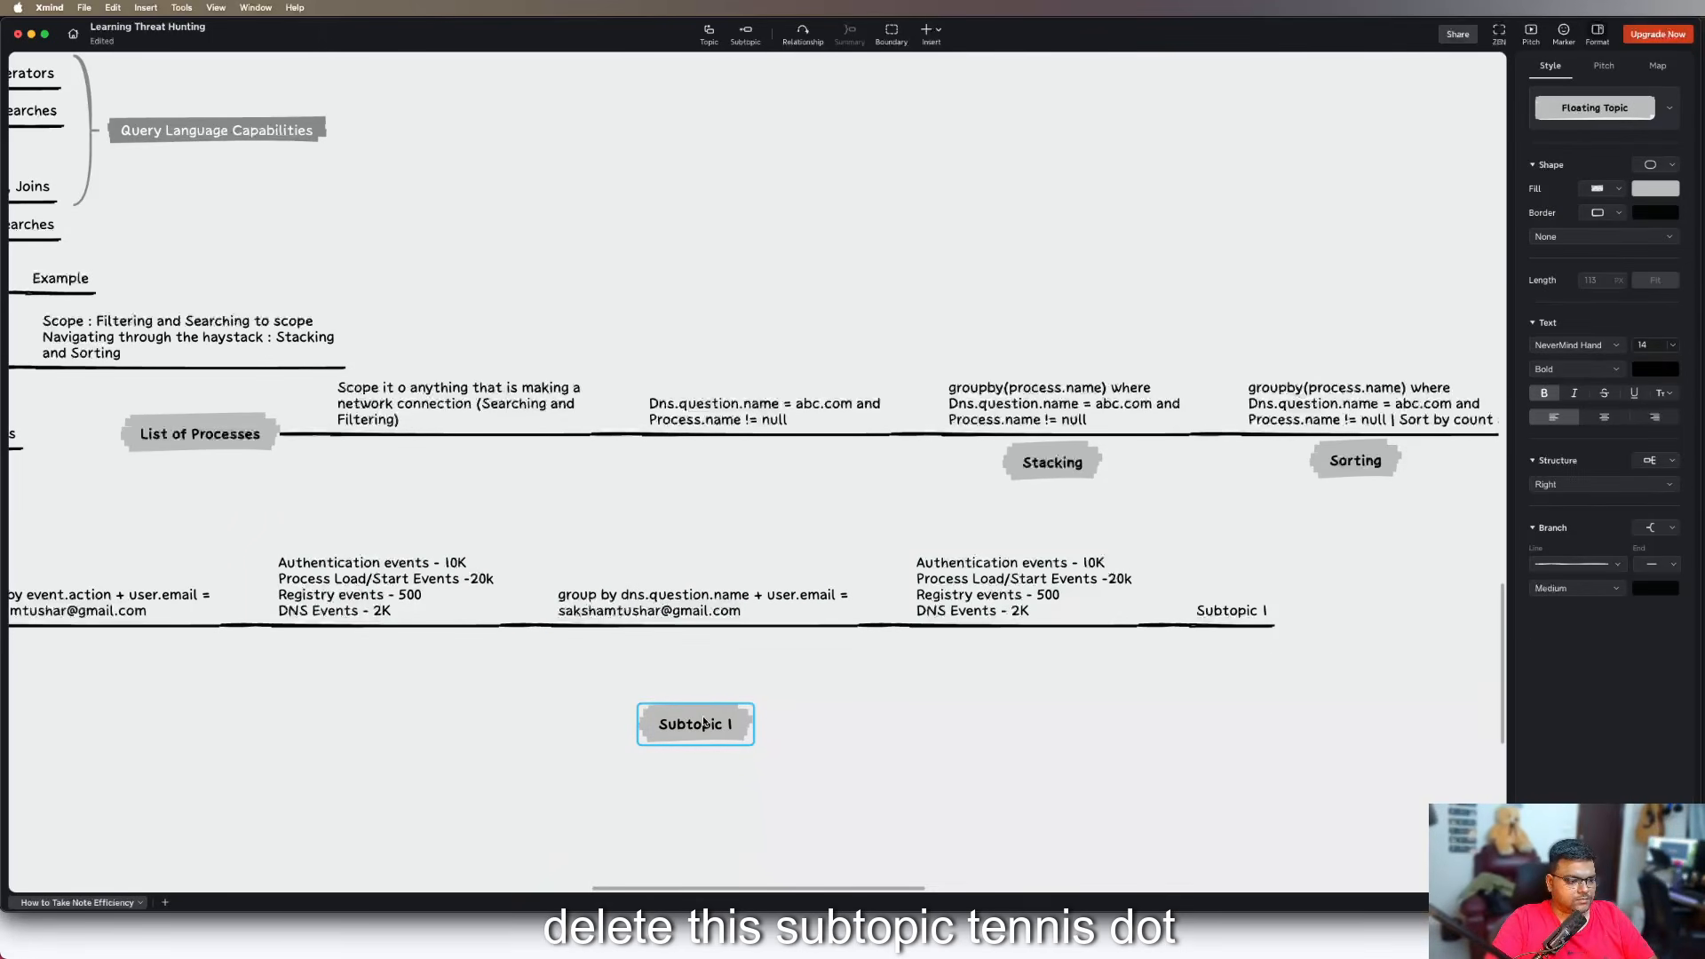
{"action": "key", "text": "BackSpace"}
{"action": "key", "text": "BackSpace"}
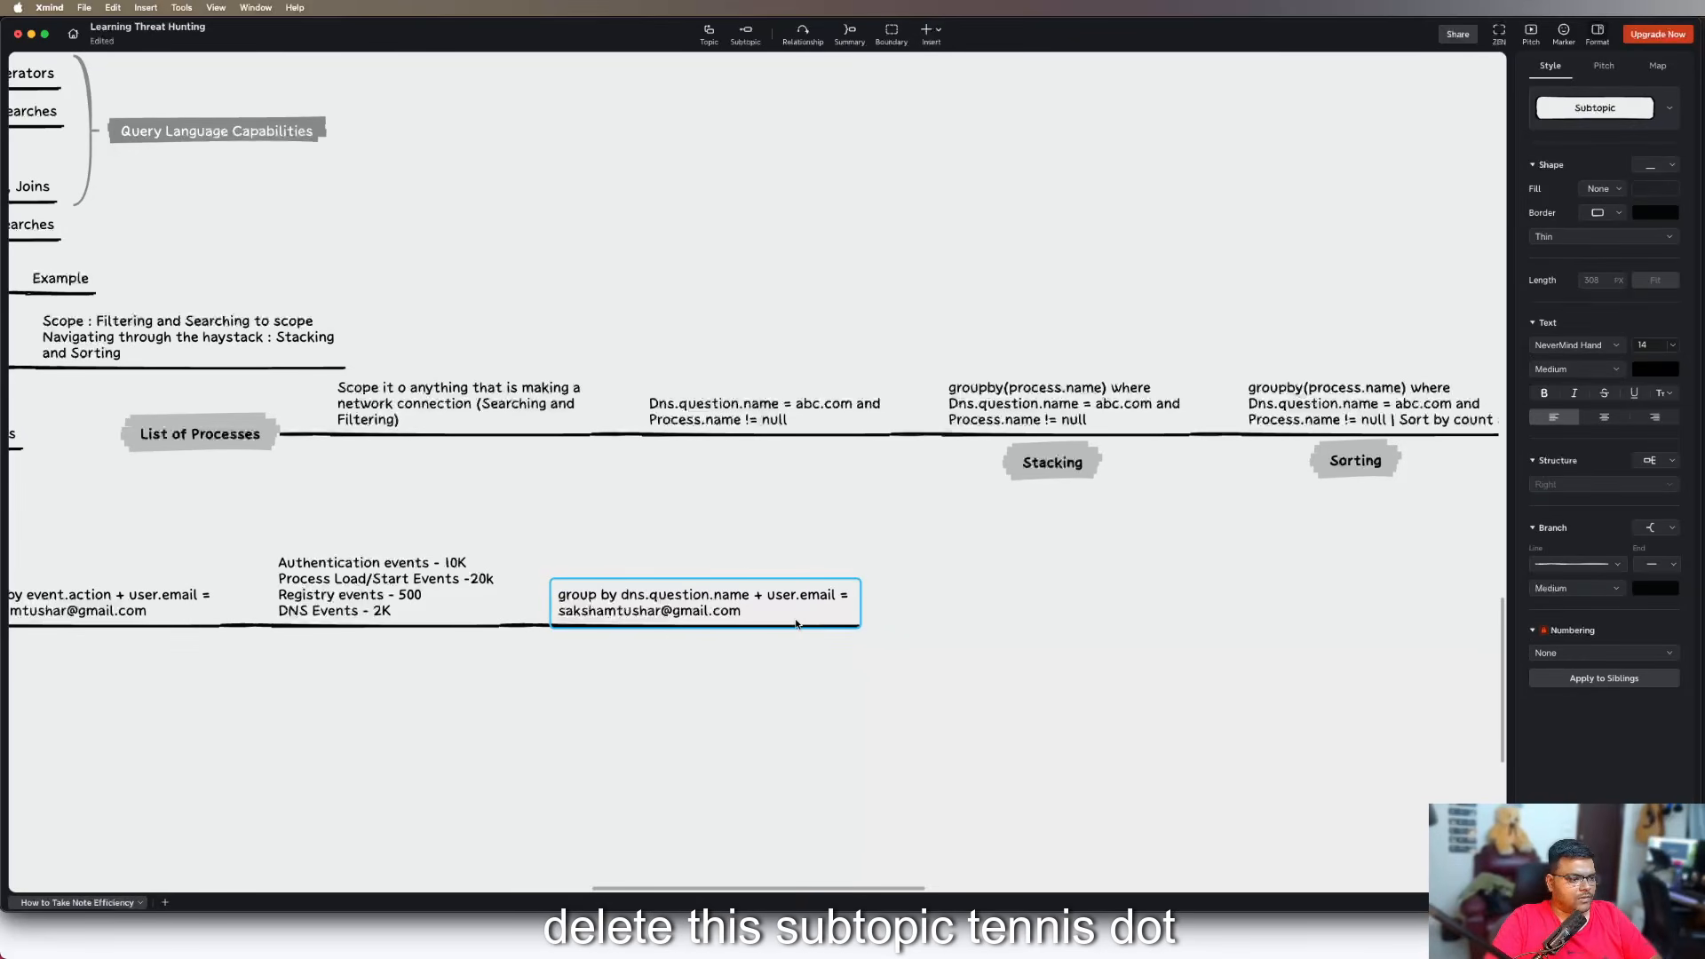
Replace the "+" before "user.email" with "where" in the "group by dns.question.name" topic
{"action": "left_click", "coordinate": [750, 594]}
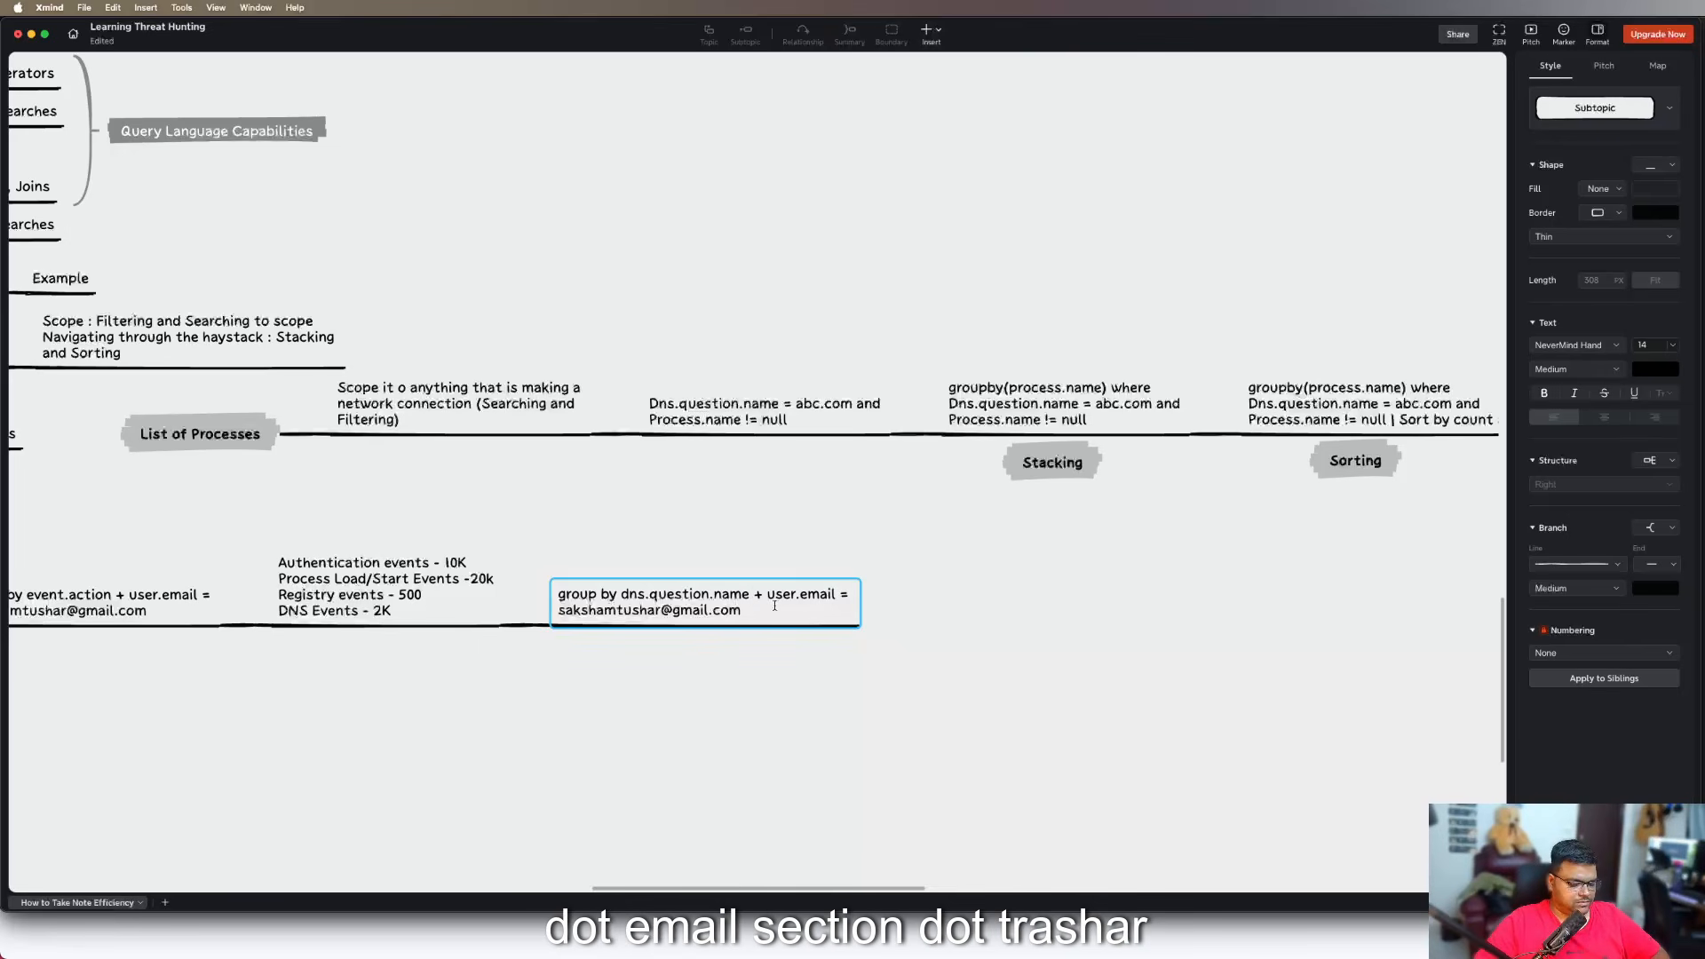
{"action": "key", "text": "BackSpace"}
{"action": "type", "text": "where"}
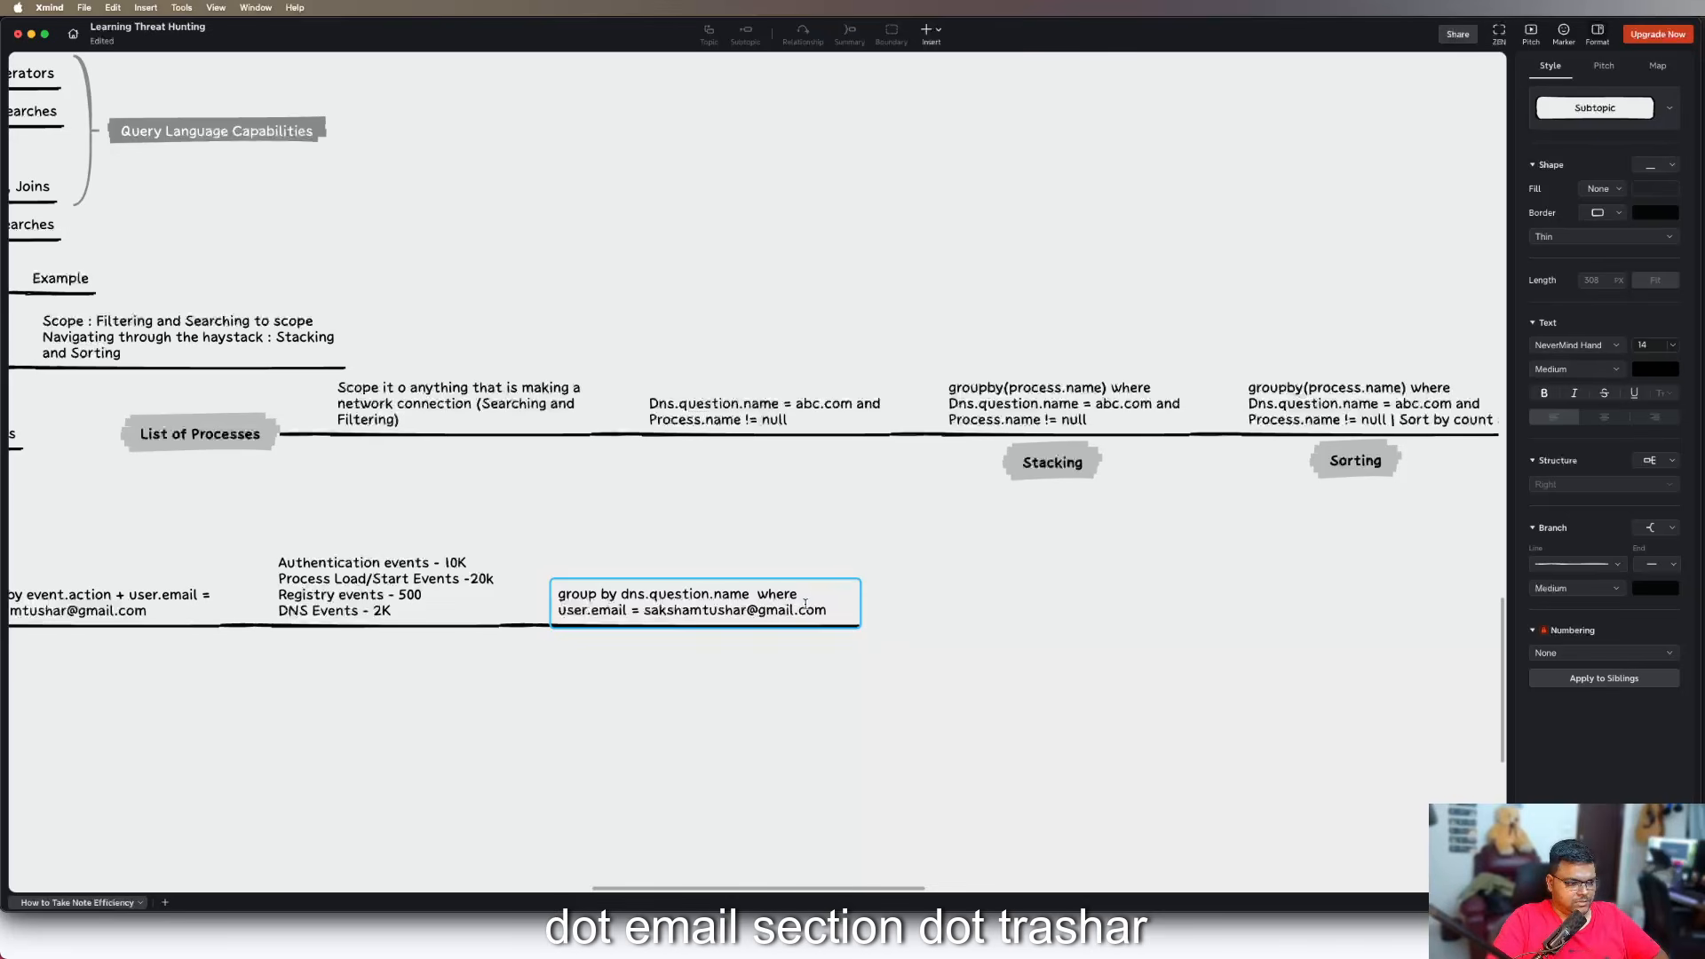
{"action": "left_click", "coordinate": [864, 675]}
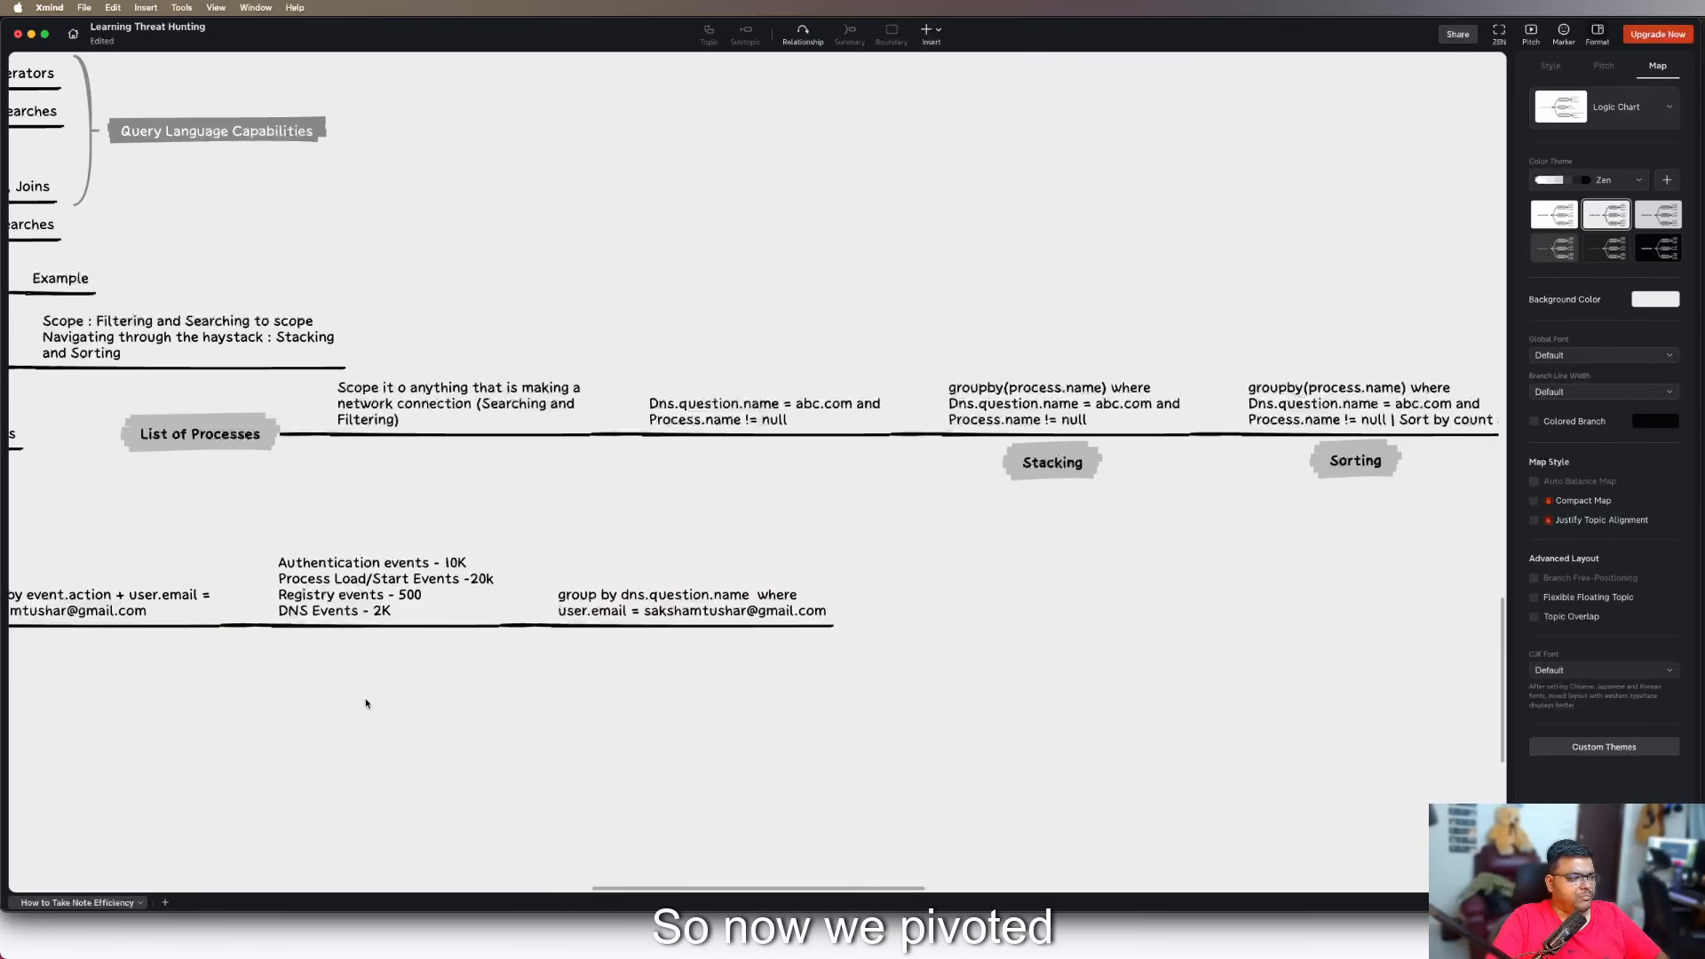
Add a floating topic "Traversing Exploration" below the "group by event.action" query topic
{"action": "left_click_drag", "start_coordinate": [369, 700], "coordinate": [798, 665]}
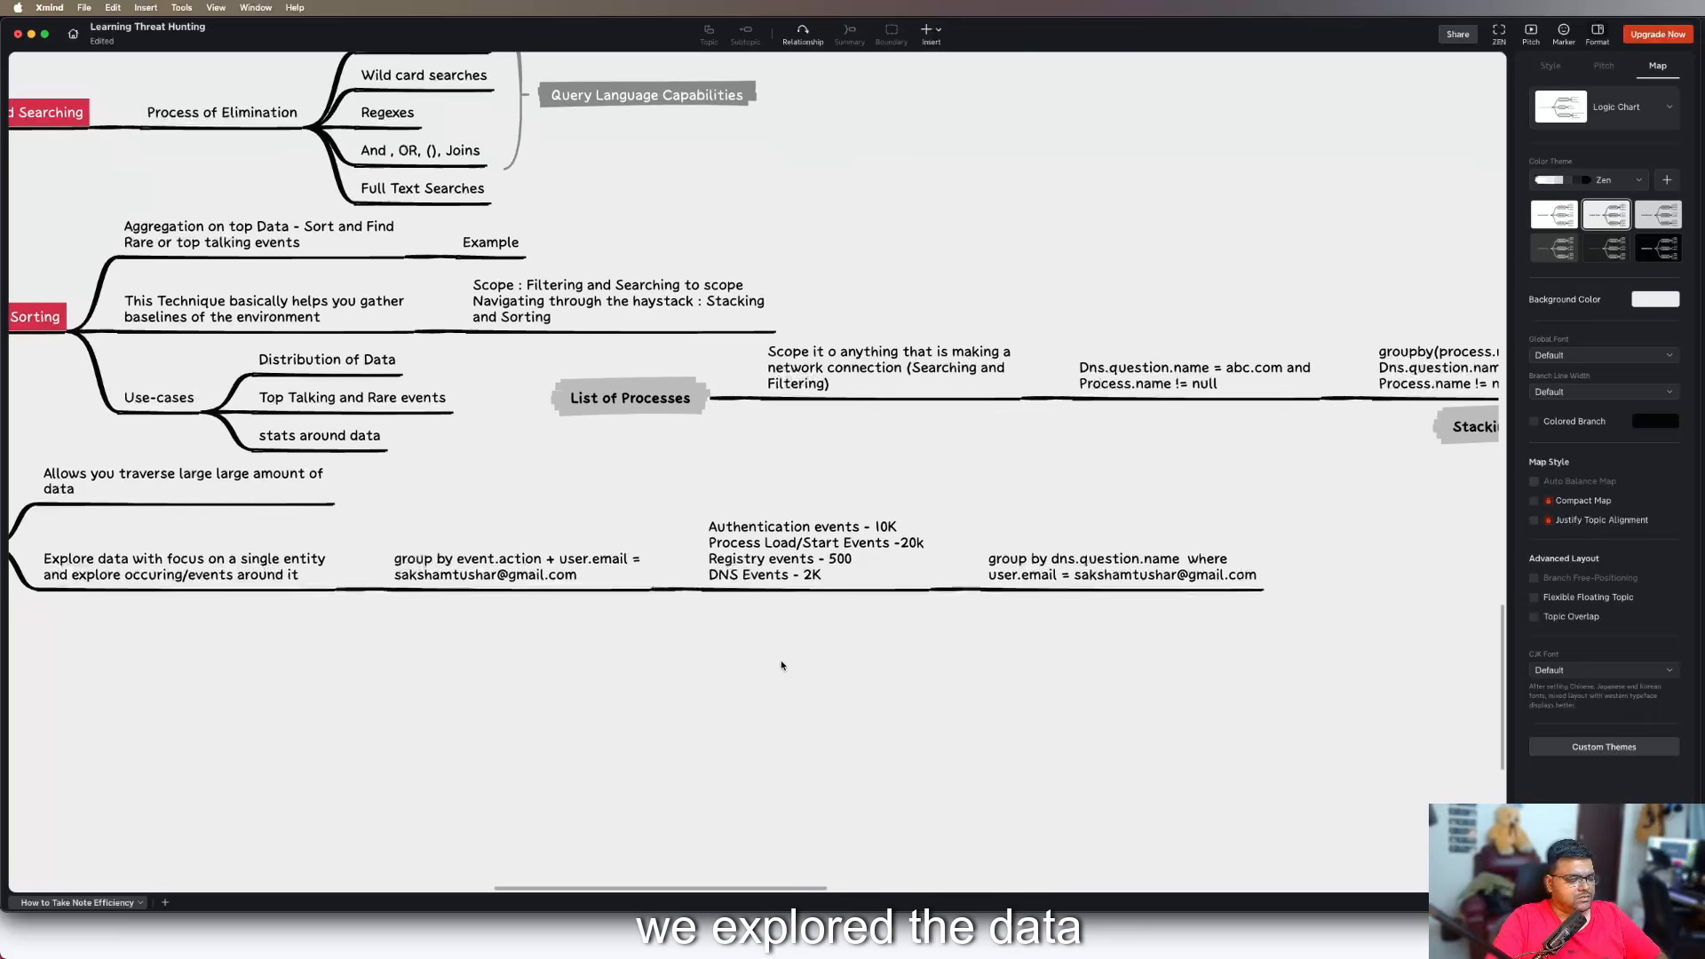
{"action": "double_click", "coordinate": [518, 655]}
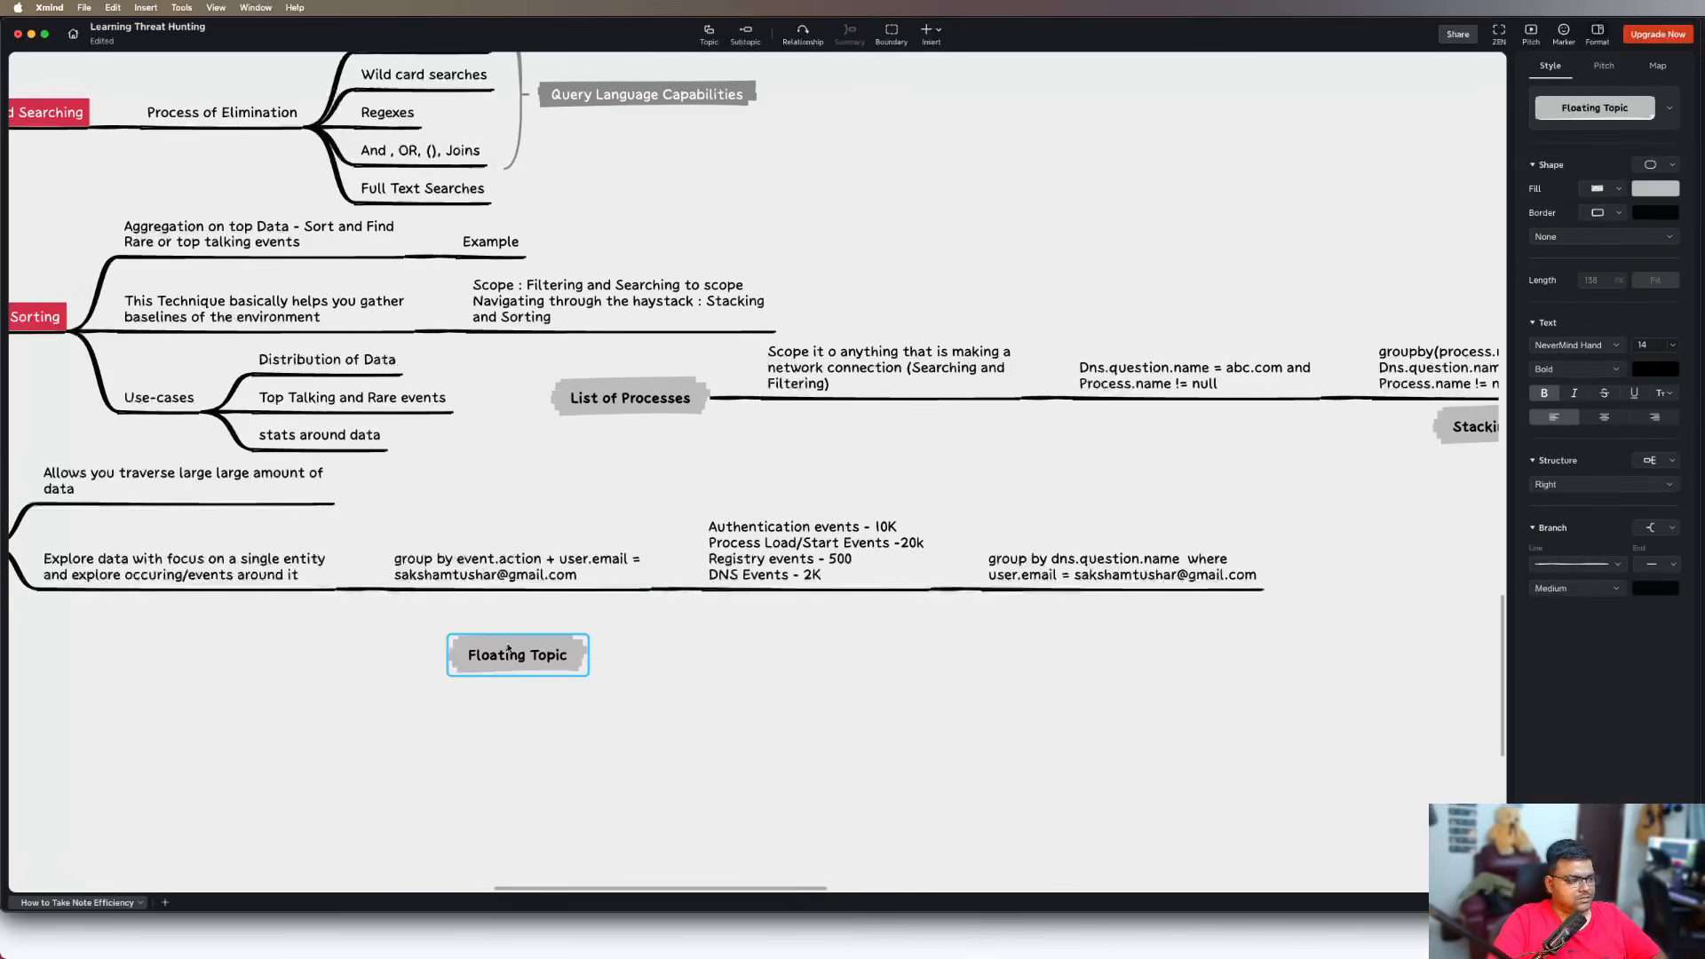
{"action": "left_click_drag", "start_coordinate": [518, 654], "coordinate": [488, 626]}
{"action": "type", "text": "Tr"}
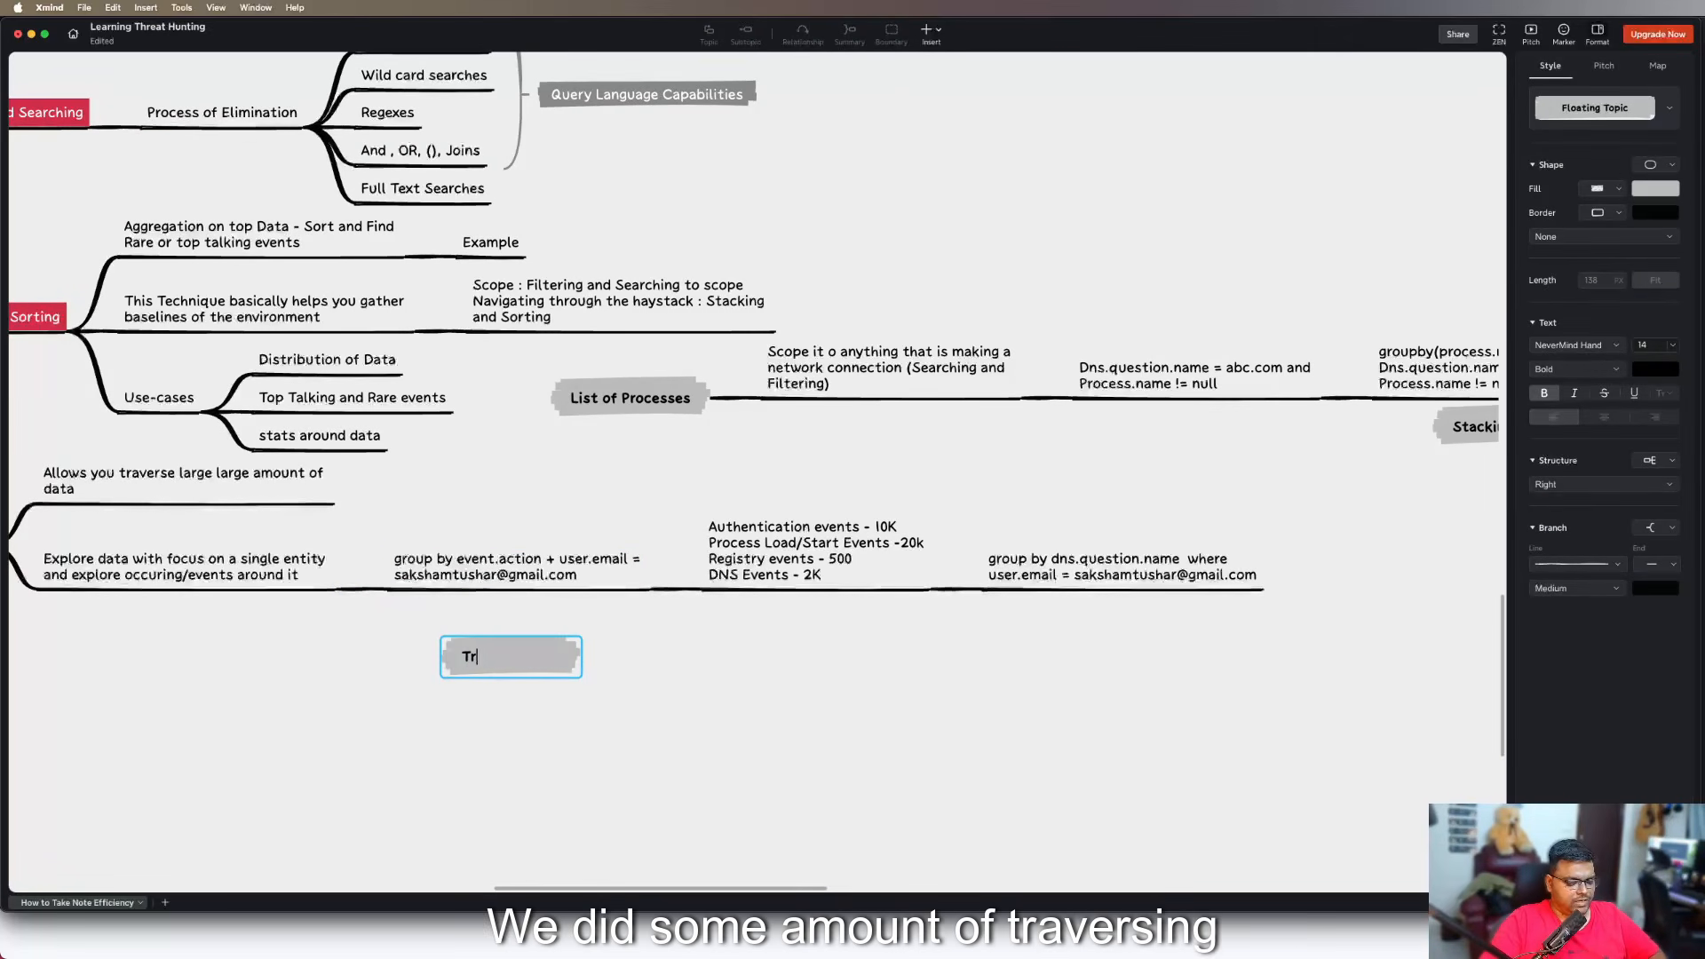
{"action": "type", "text": "aversing"}
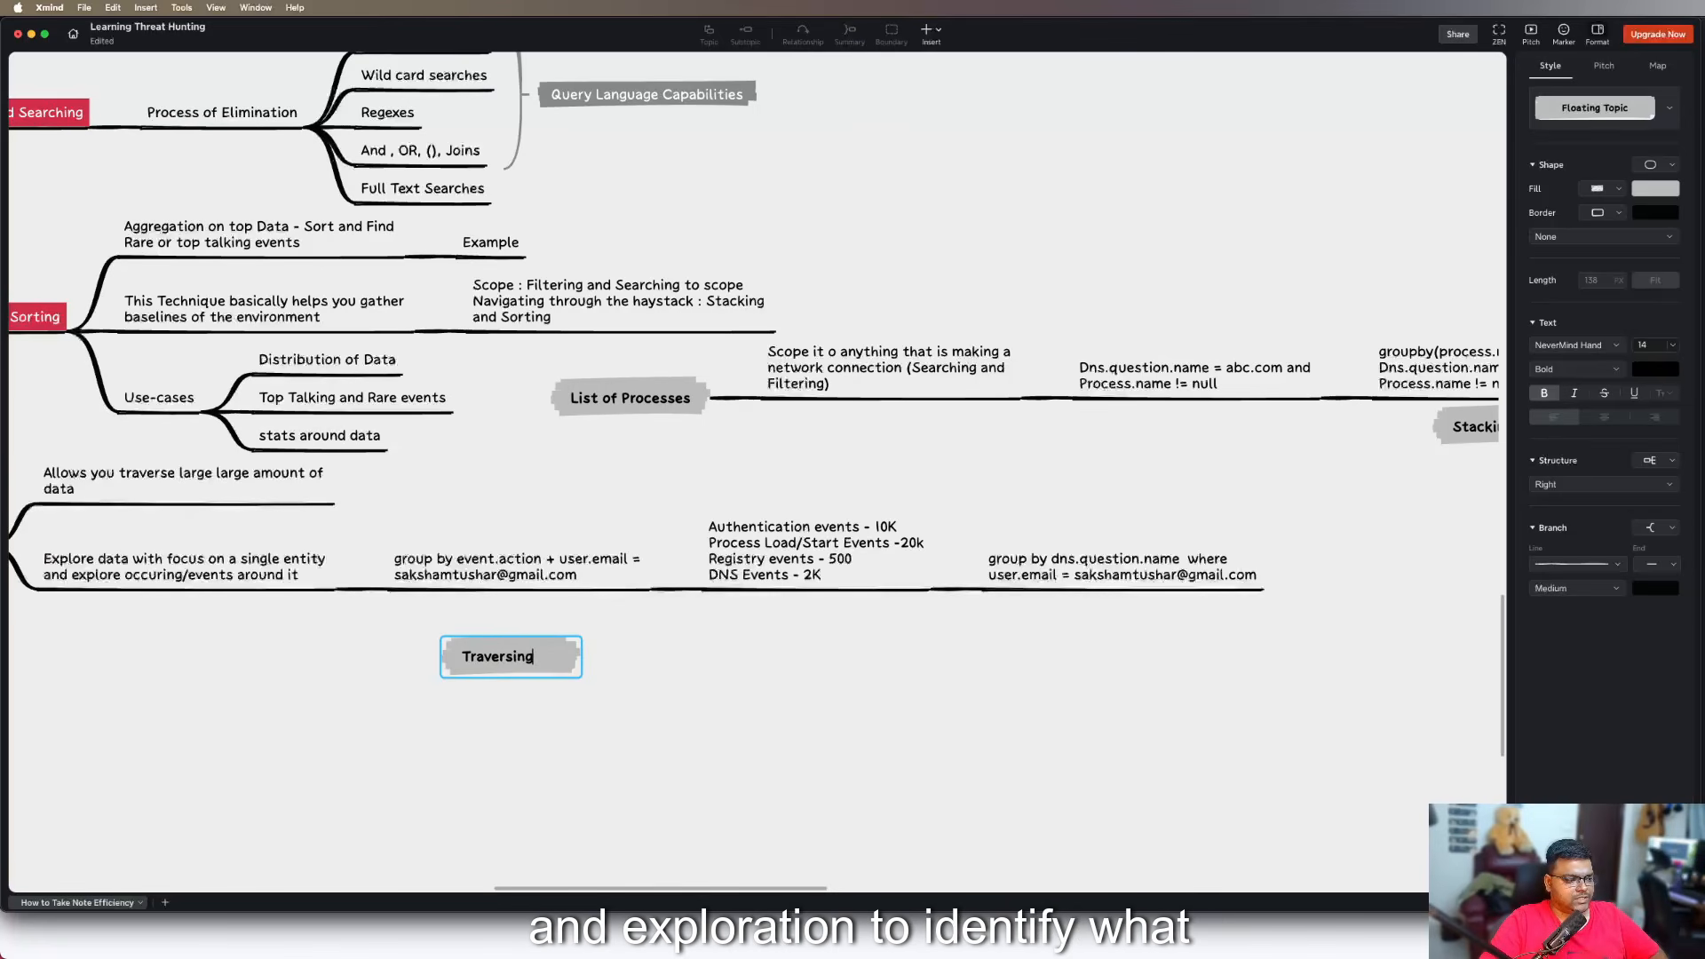
{"action": "type", "text": " Exploration"}
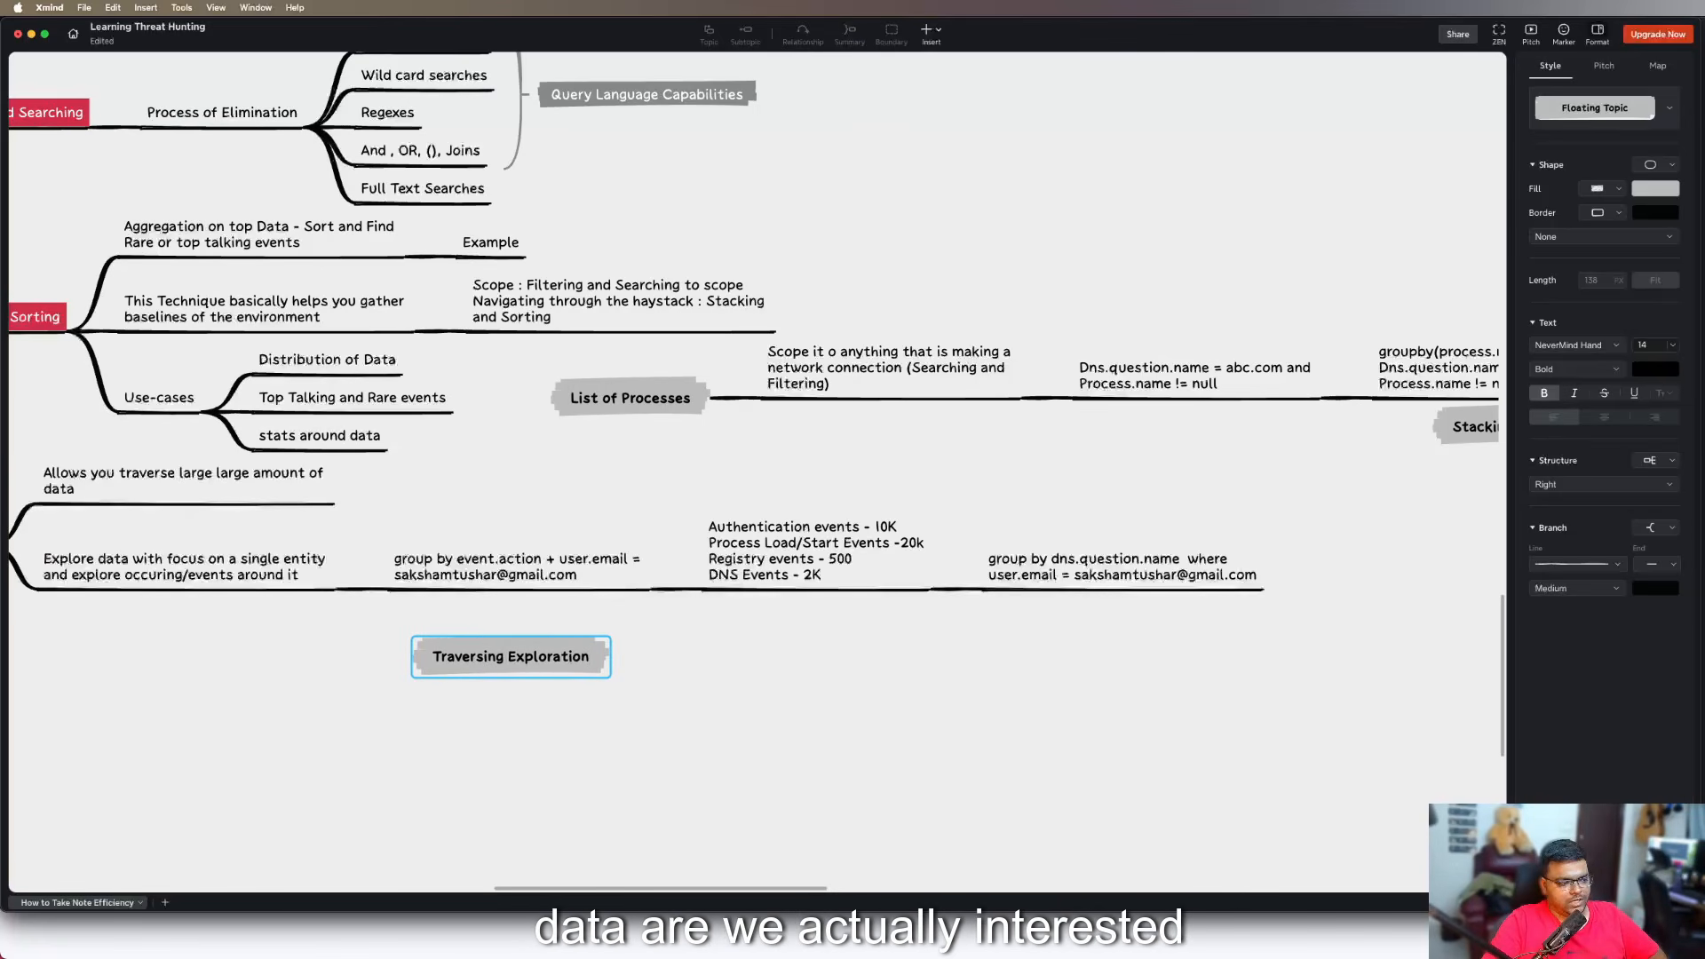
{"action": "left_click", "coordinate": [622, 707]}
{"action": "left_click", "coordinate": [571, 659]}
{"action": "key", "text": "super+c"}
{"action": "key", "text": "super+v"}
{"action": "left_click", "coordinate": [835, 686]}
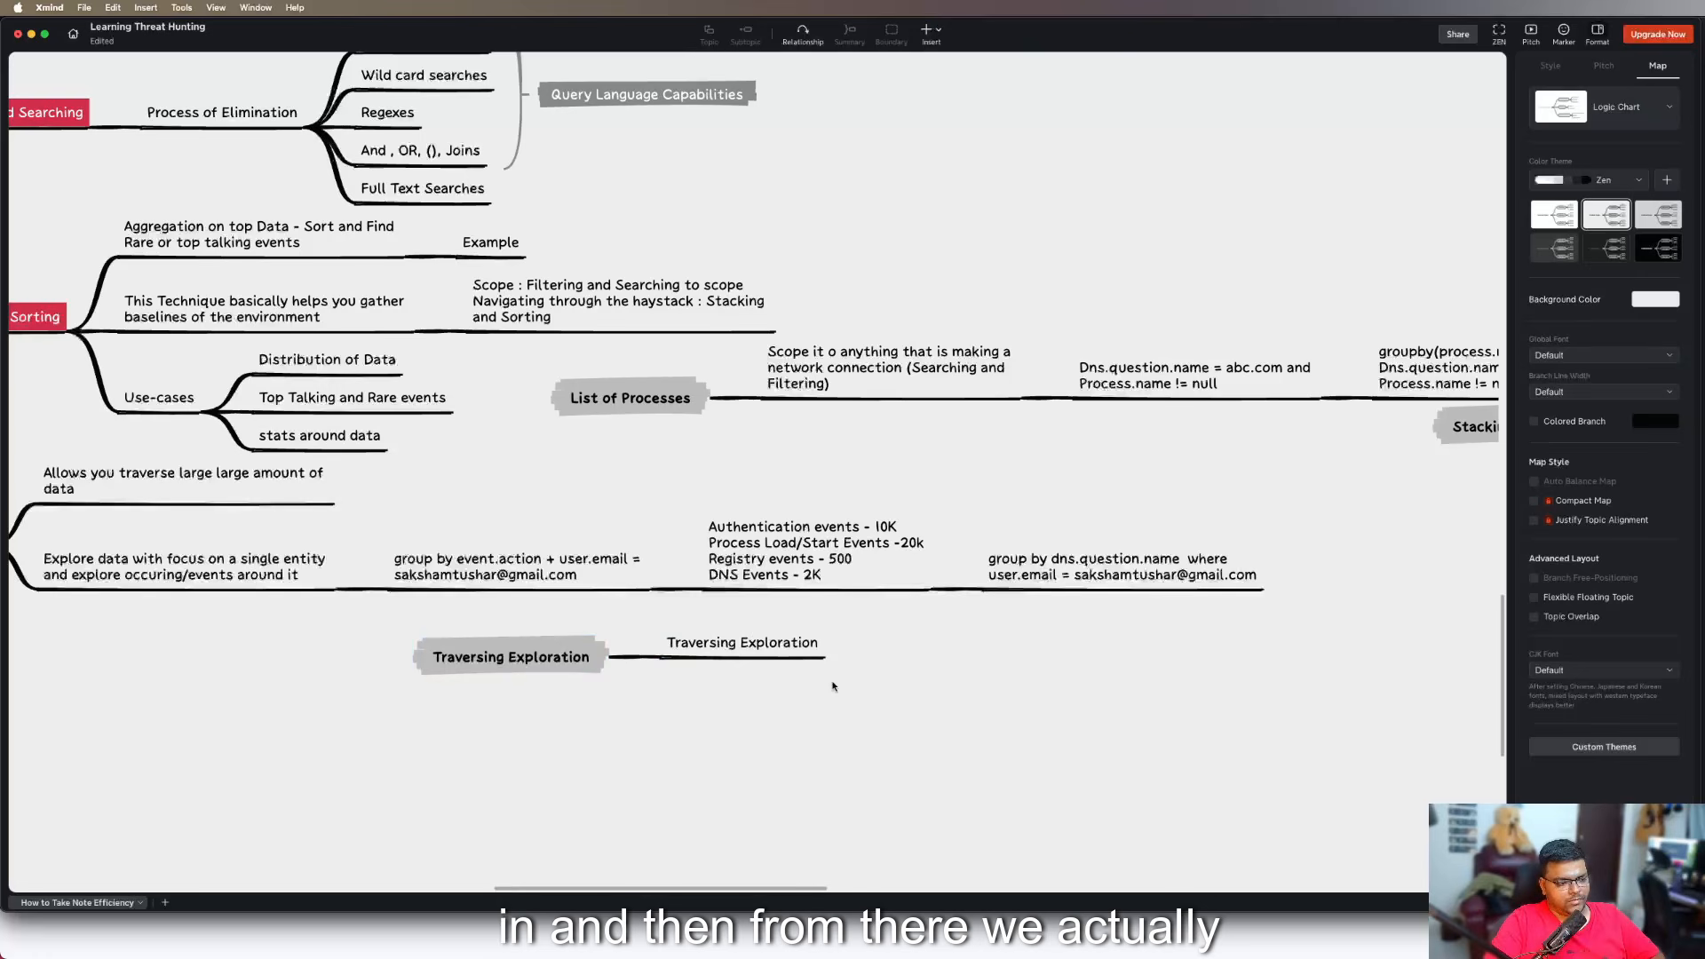
{"action": "key", "text": "super+z"}
{"action": "left_click", "coordinate": [839, 688]}
Place a floating copy of the "Traversing Exploration" topic below the "group by dns.question.name" topic
{"action": "left_click", "coordinate": [586, 661]}
{"action": "key", "text": "super+c"}
{"action": "left_click", "coordinate": [1032, 736]}
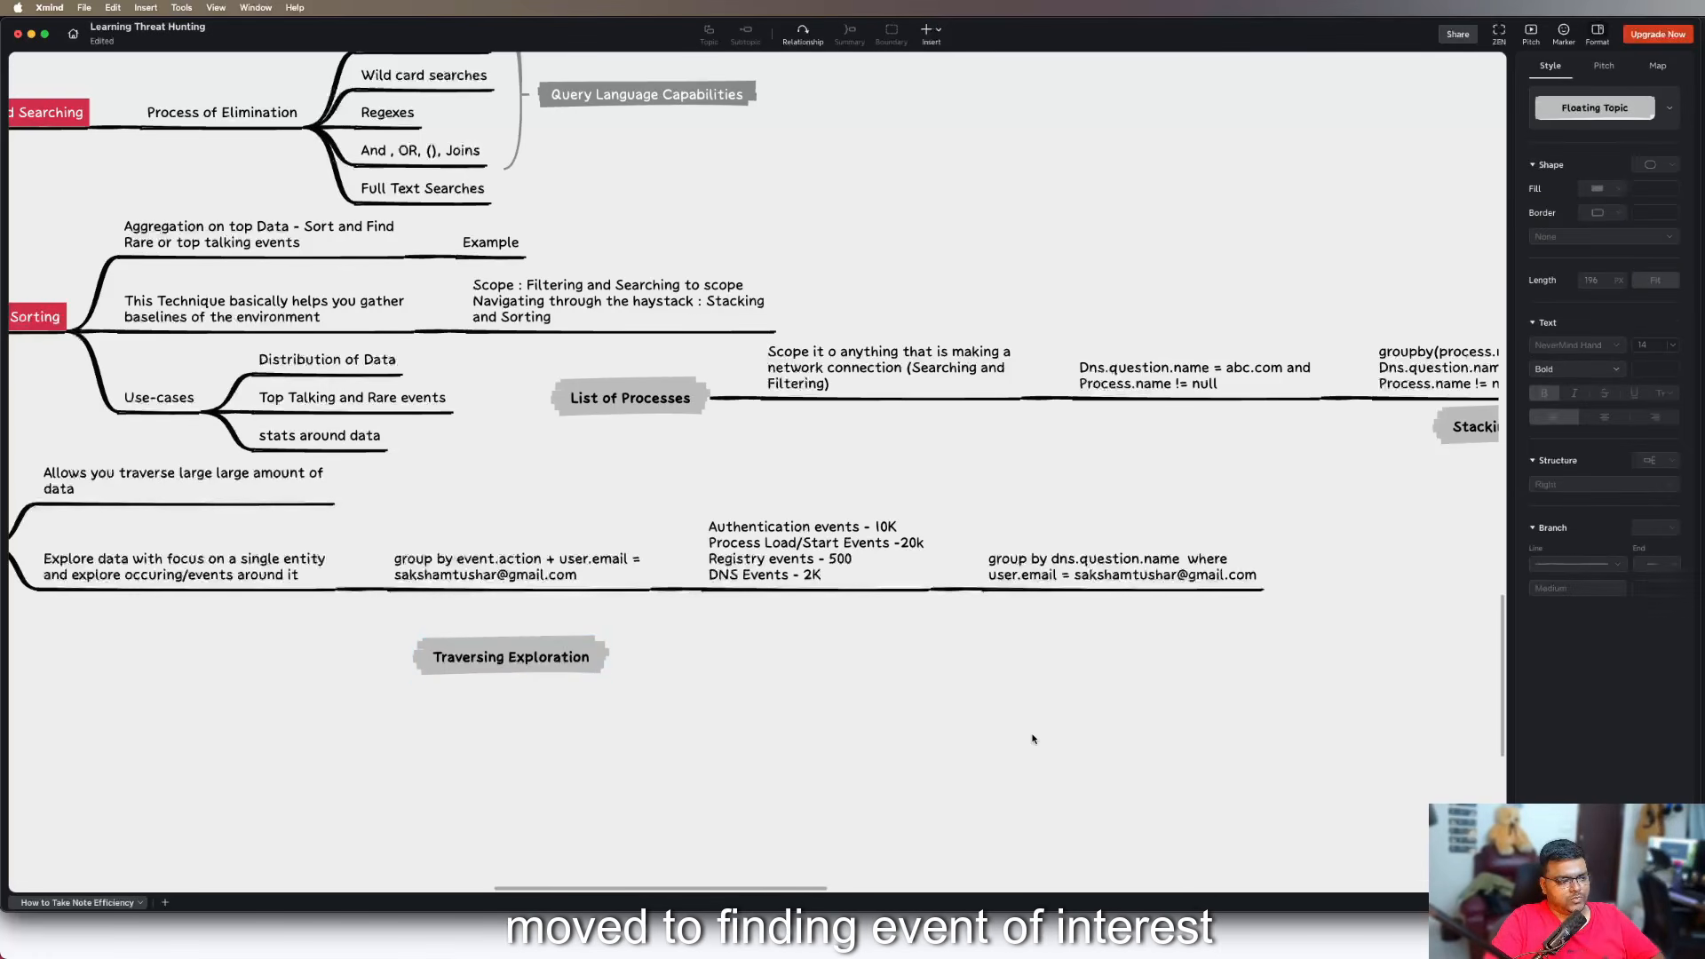
{"action": "key", "text": "super+v"}
{"action": "left_click_drag", "start_coordinate": [1035, 737], "coordinate": [1108, 643]}
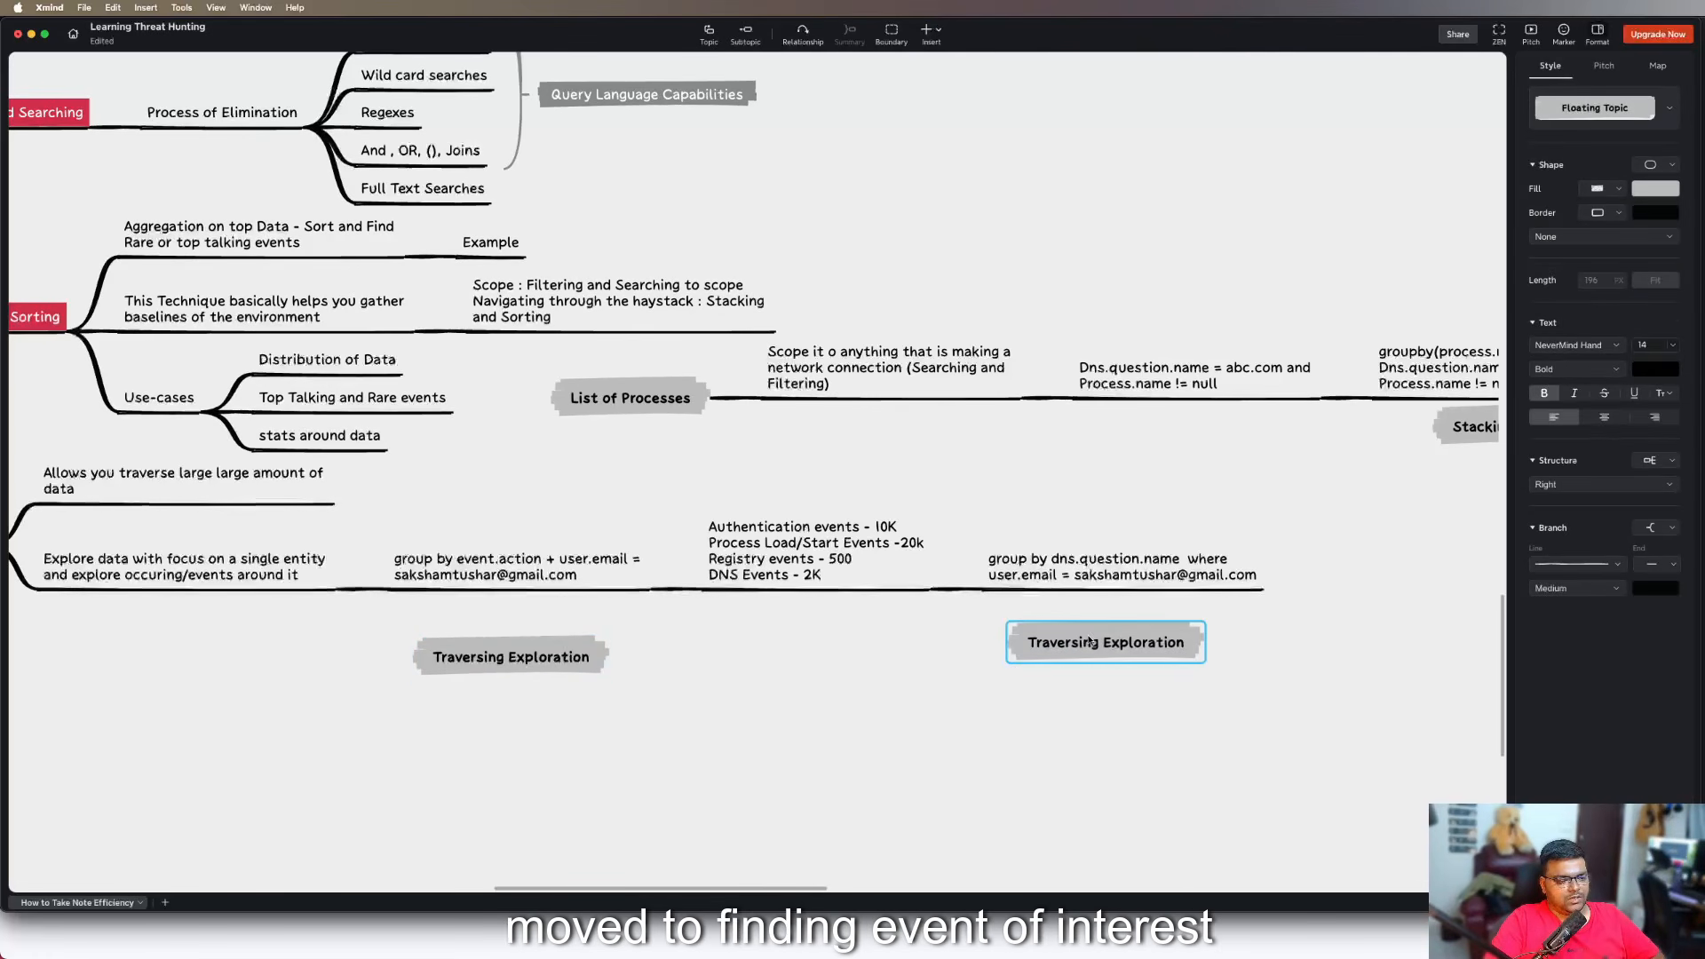
Replace the copied floating topic's text with "Finding event of Interest"
{"action": "left_click", "coordinate": [1088, 636]}
{"action": "key", "text": "super+a"}
{"action": "key", "text": "BackSpace"}
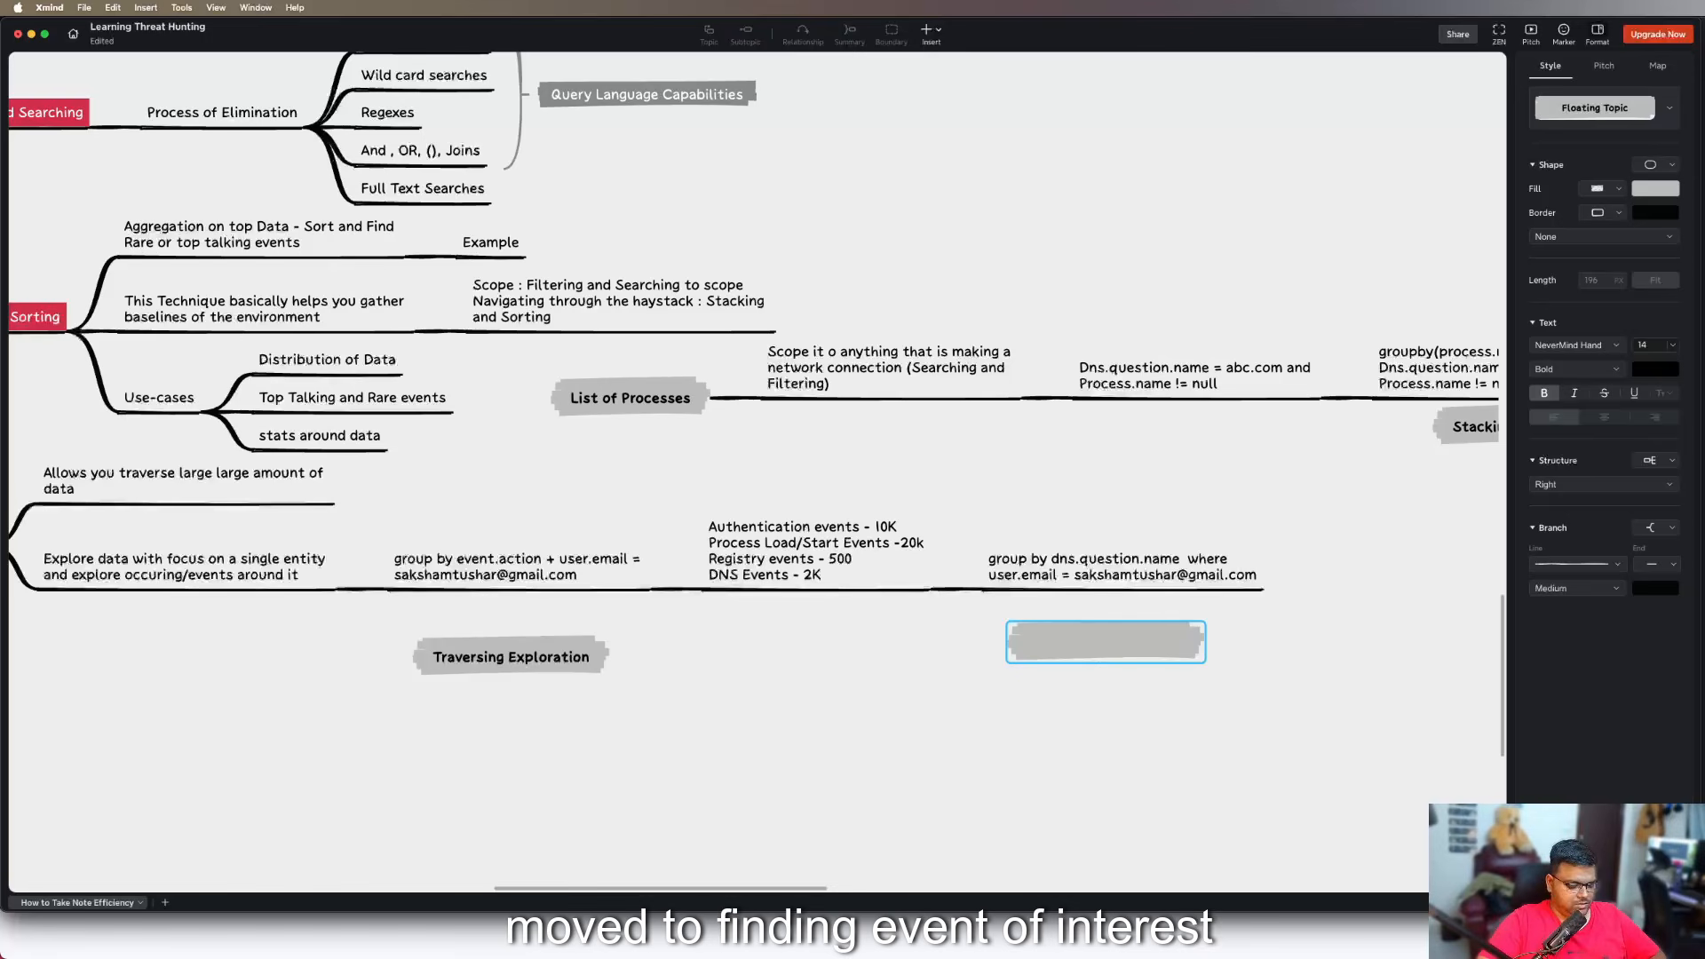
{"action": "type", "text": "Fi"}
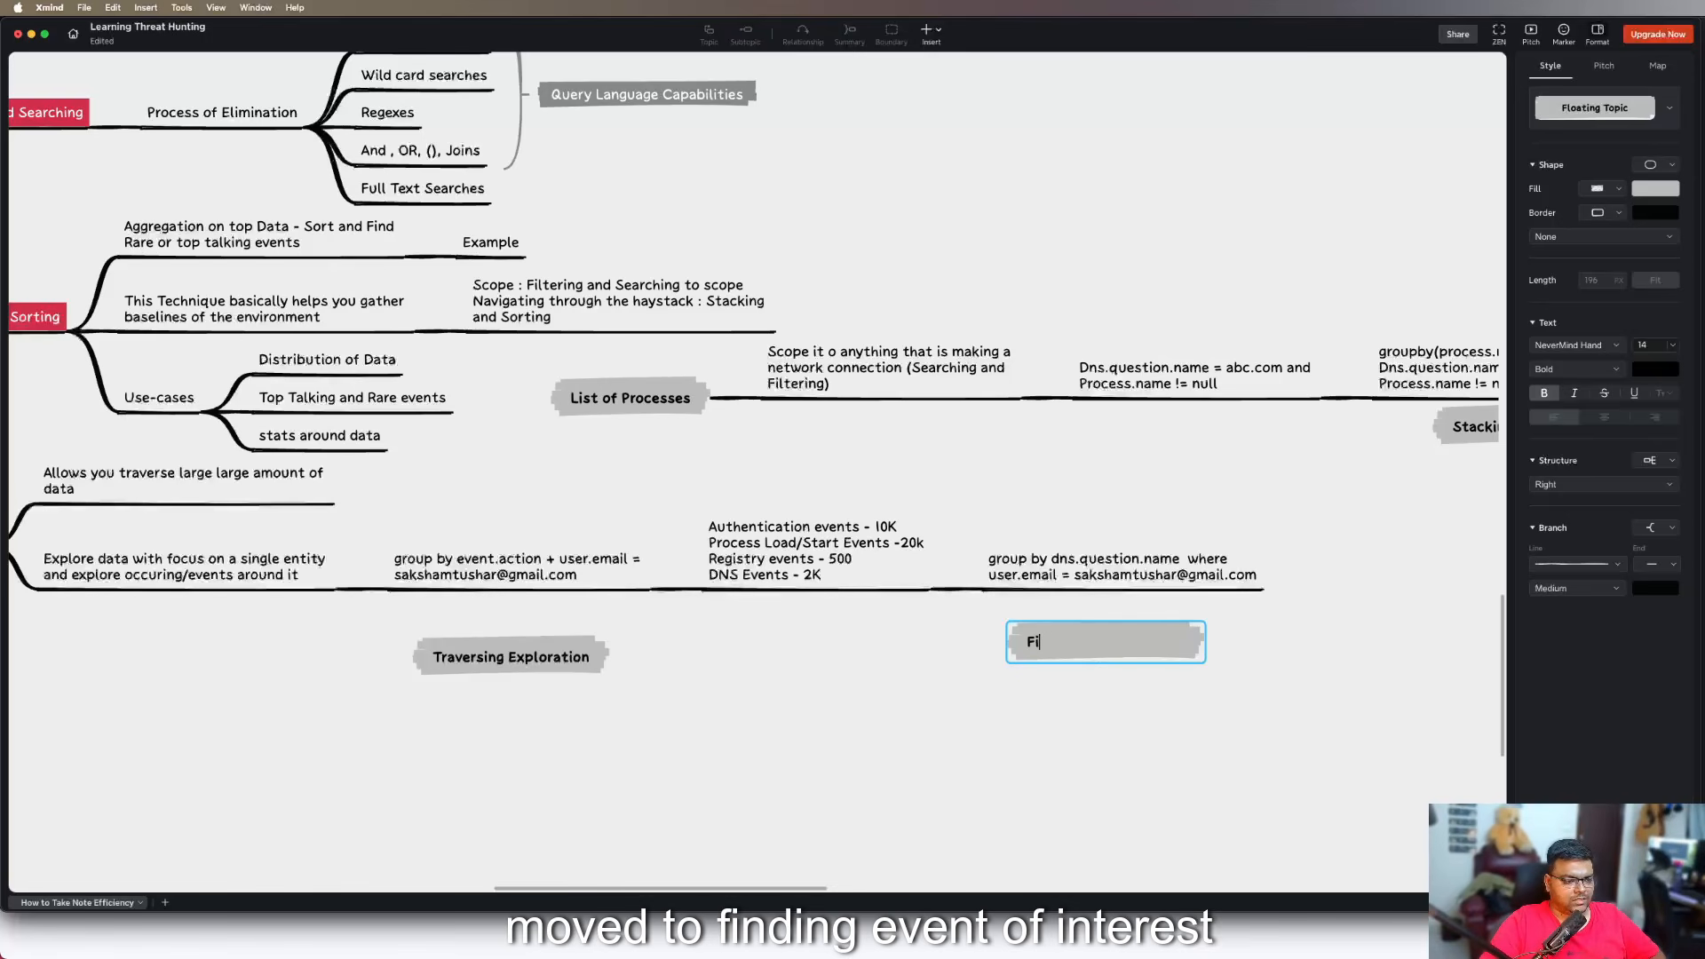
{"action": "type", "text": "nding event of "}
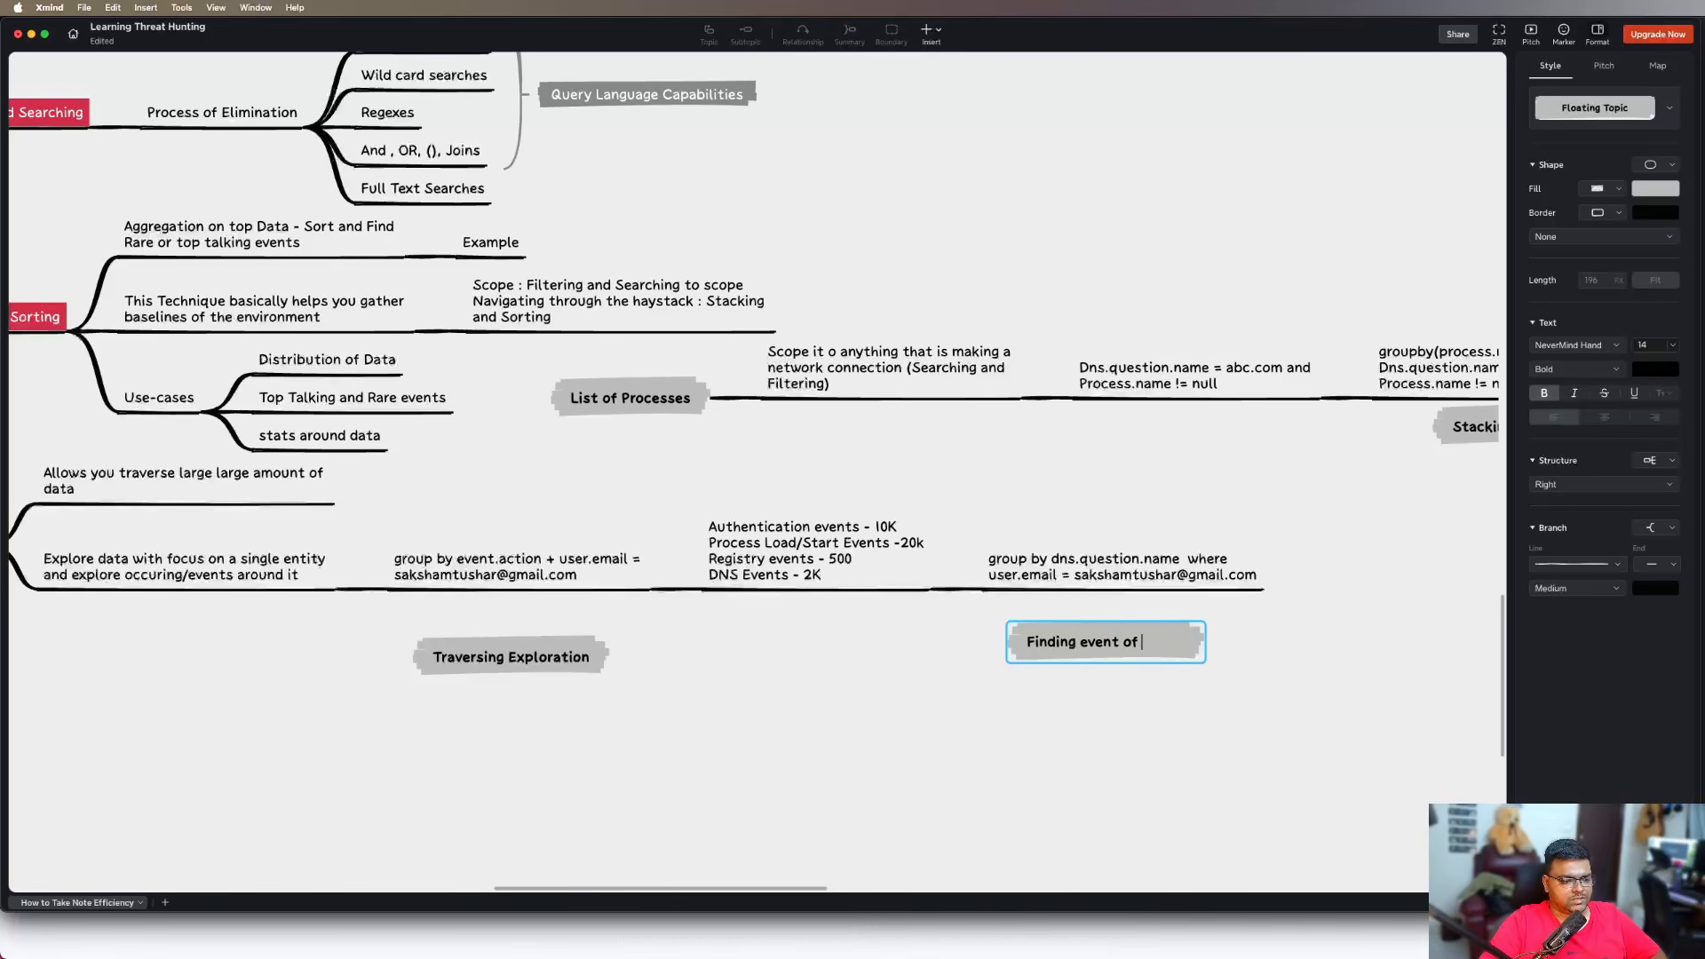
{"action": "type", "text": "Interest"}
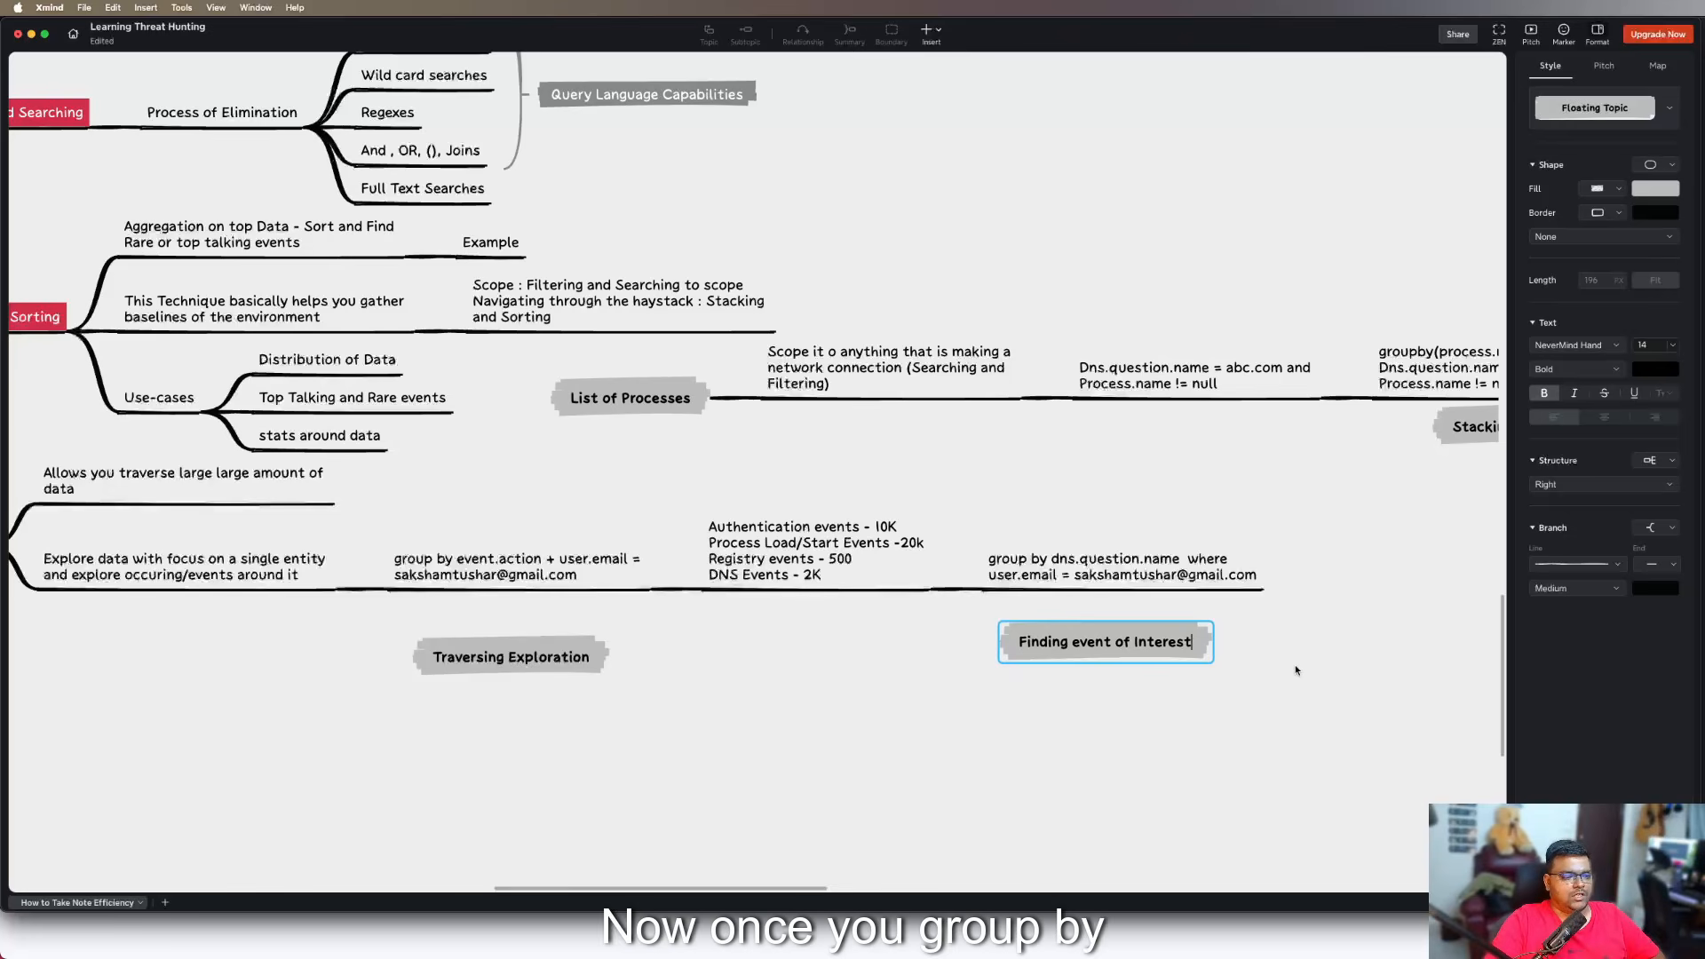
{"action": "left_click", "coordinate": [1295, 670]}
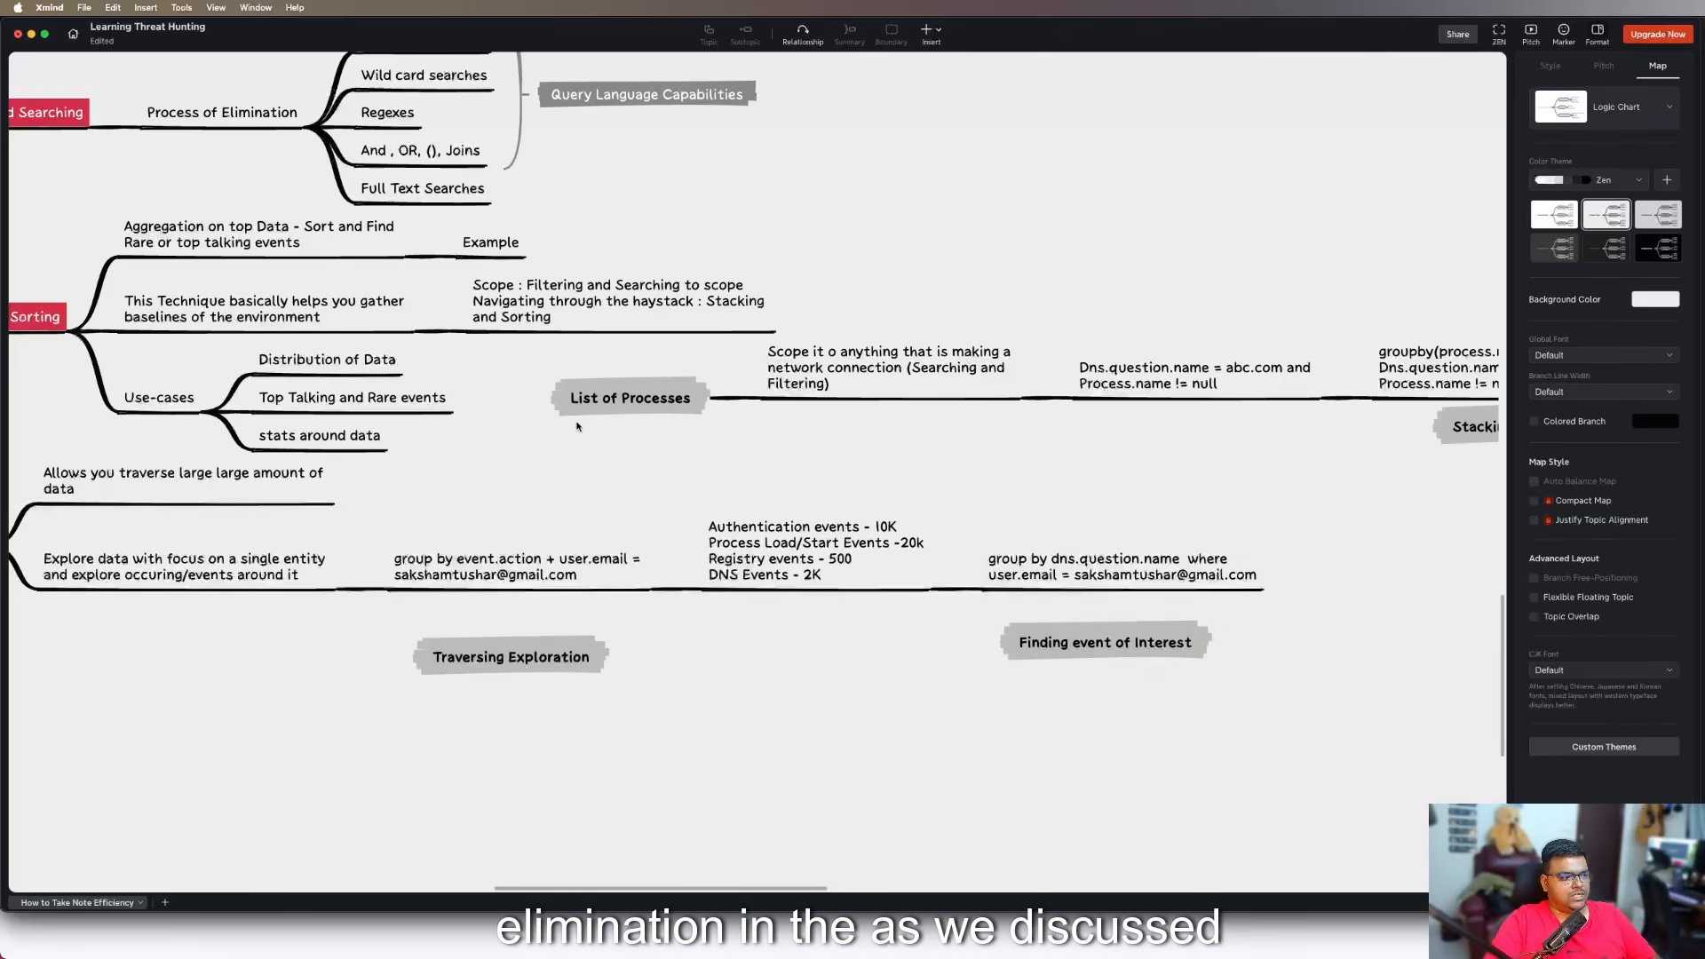
Append "| stats count(dns.question.name) by" to the "group by dns.question.name" query topic
{"action": "scroll", "coordinate": [612, 492], "scroll_direction": "left", "scroll_amount": 1}
{"action": "scroll", "coordinate": [125, 249], "scroll_direction": "left", "scroll_amount": 1}
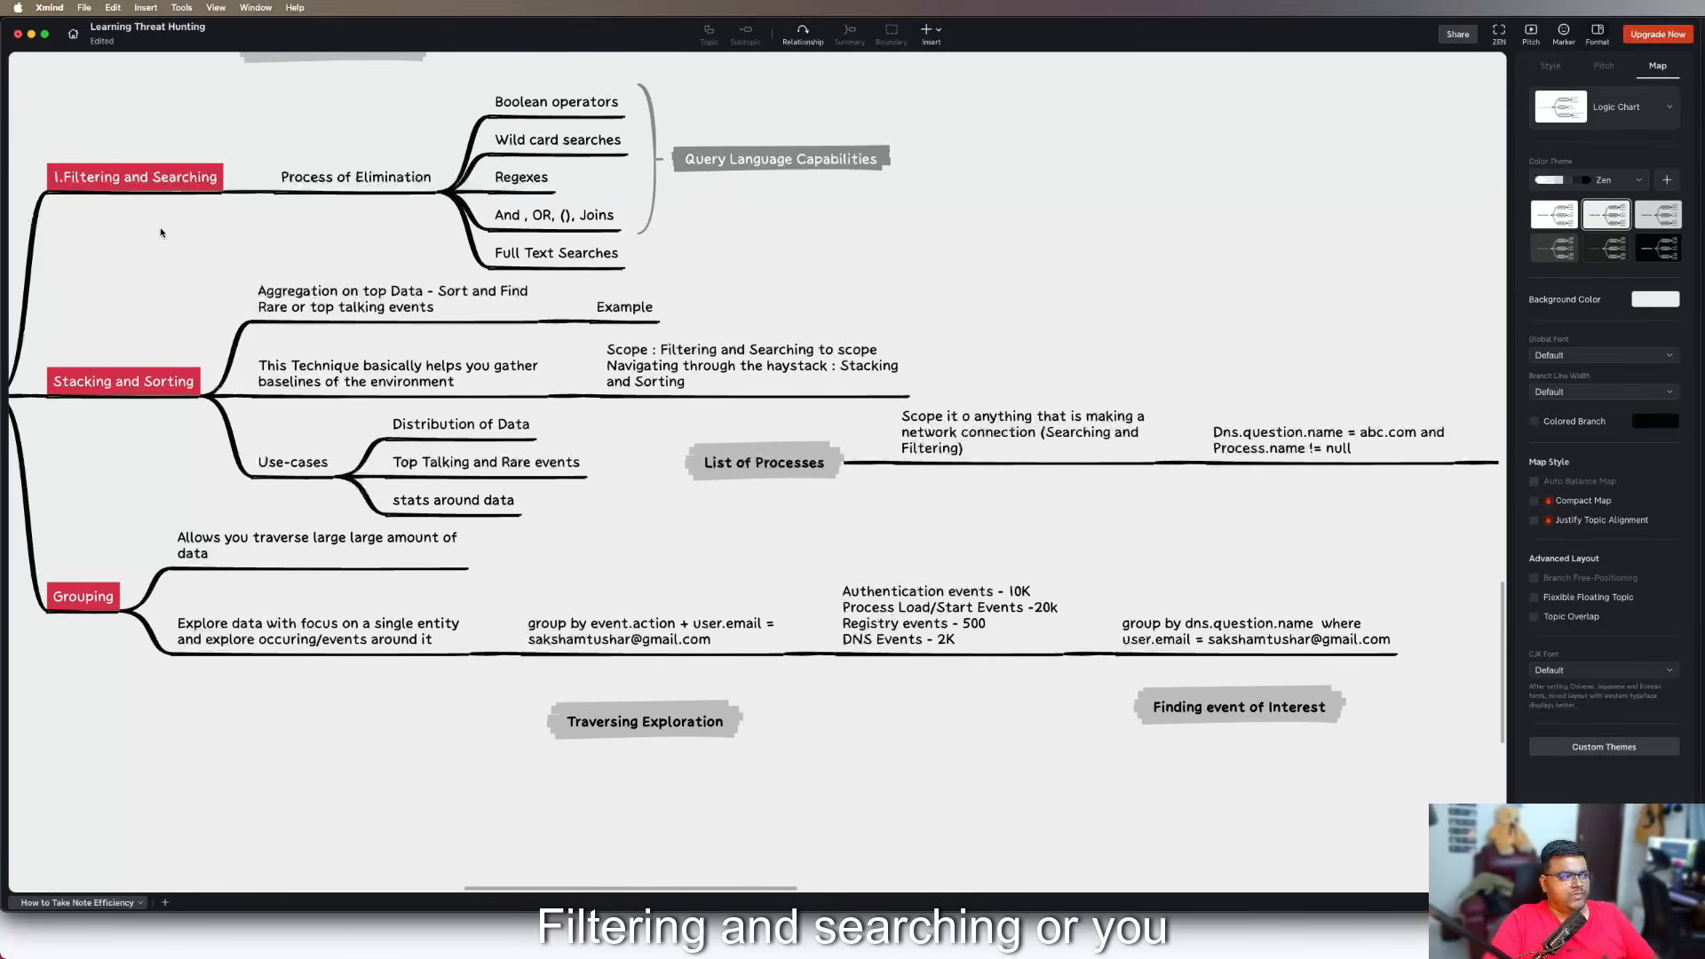
{"action": "left_click", "coordinate": [1237, 639]}
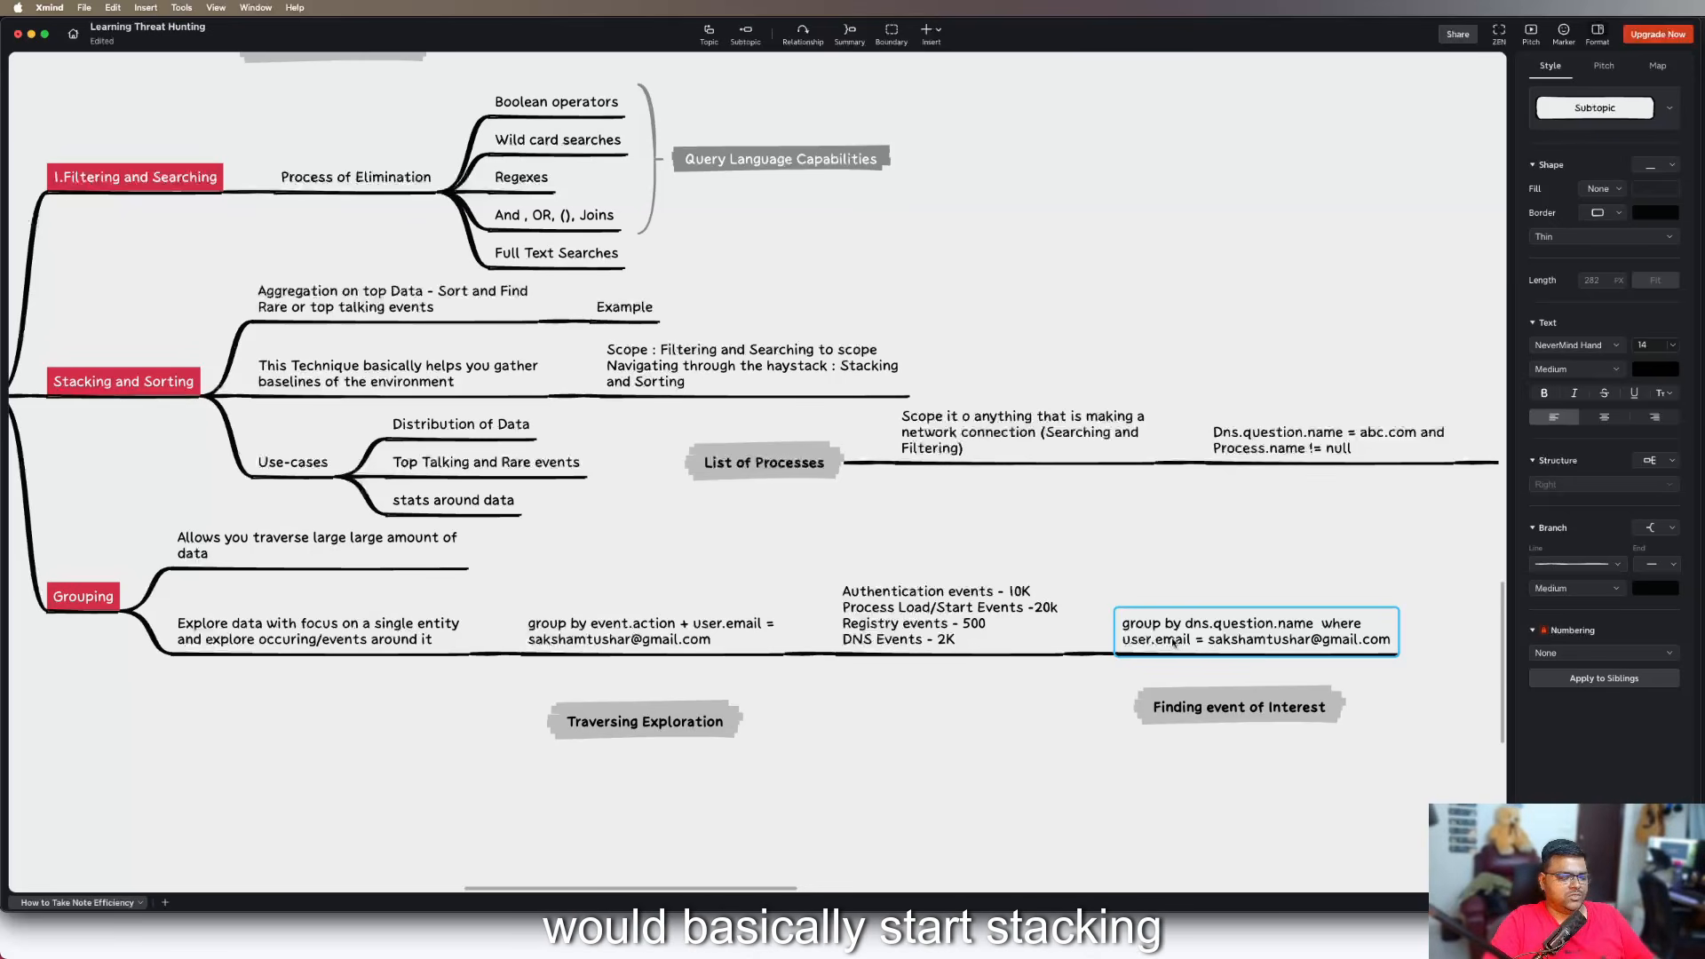
{"action": "left_click", "coordinate": [1392, 640]}
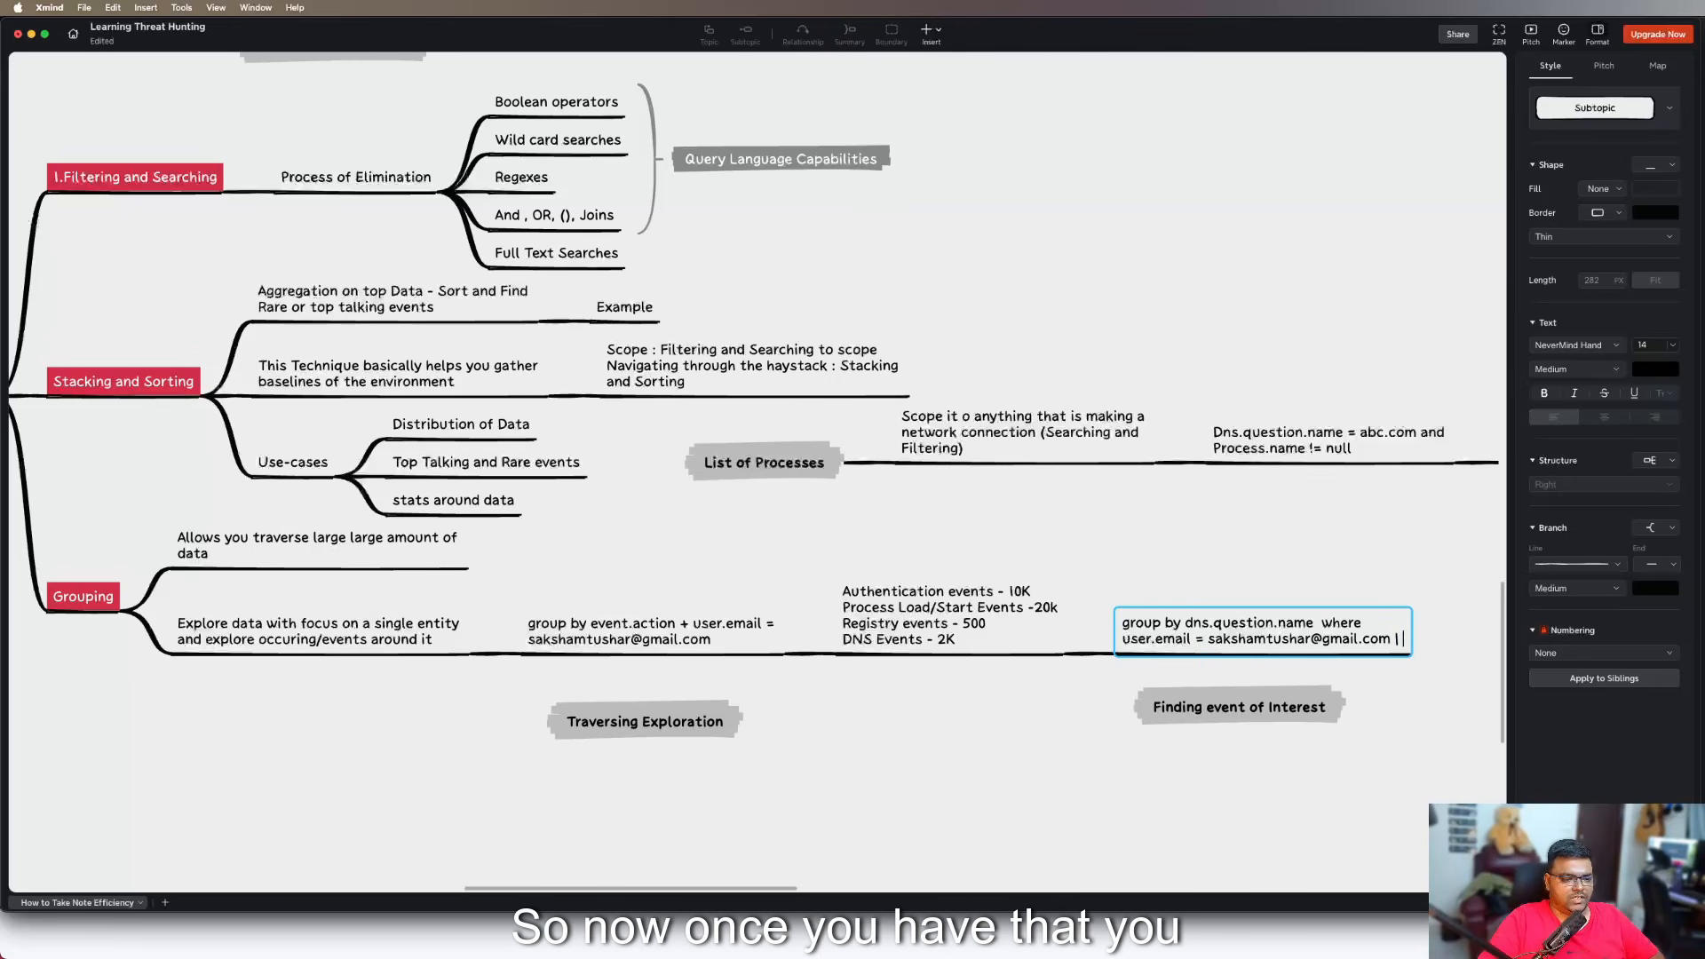
{"action": "type", "text": "|"}
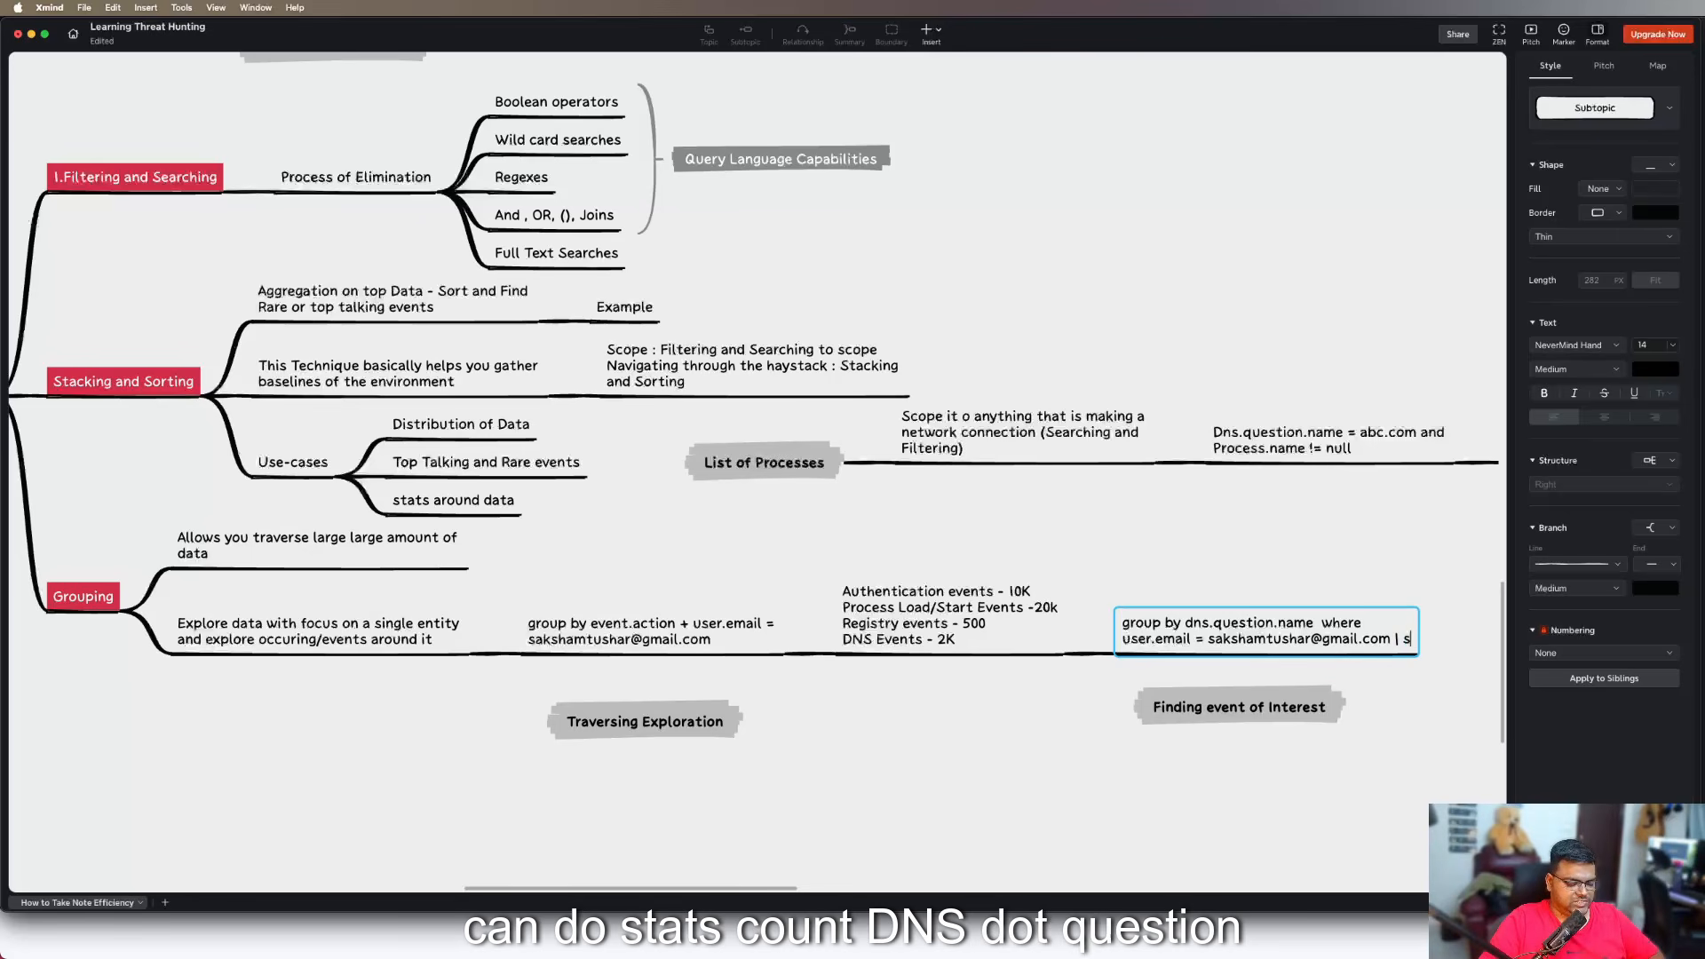
{"action": "key", "text": "shift+Return"}
{"action": "type", "text": "stats count"}
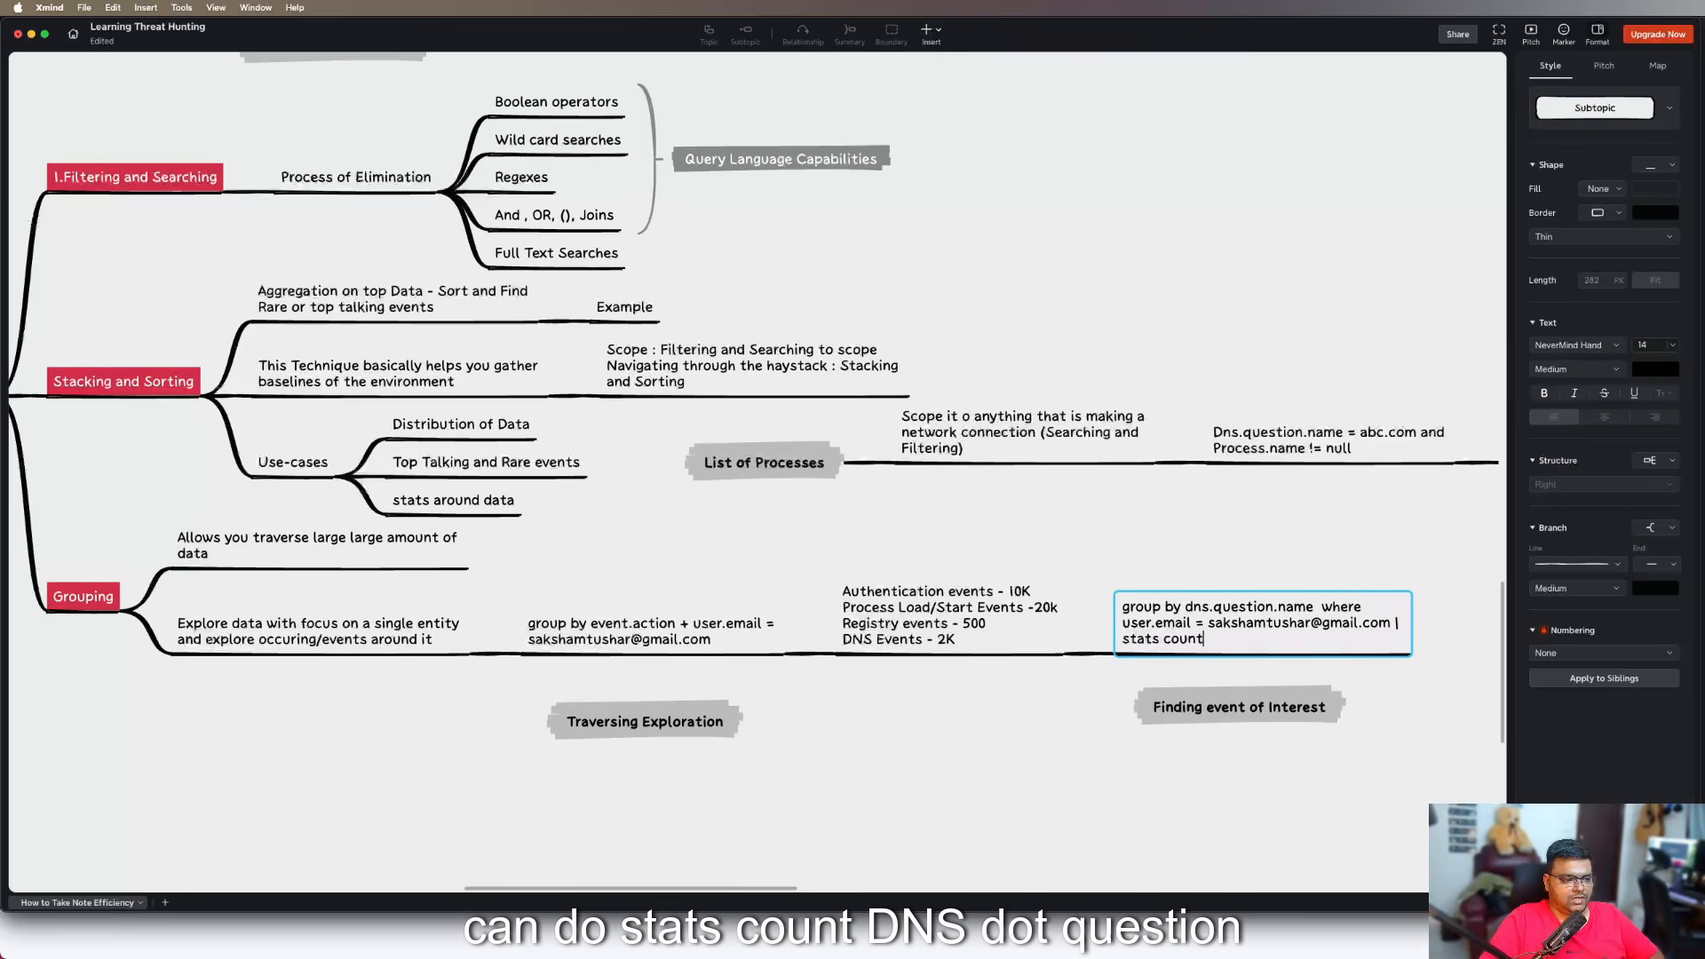
{"action": "type", "text": "()"}
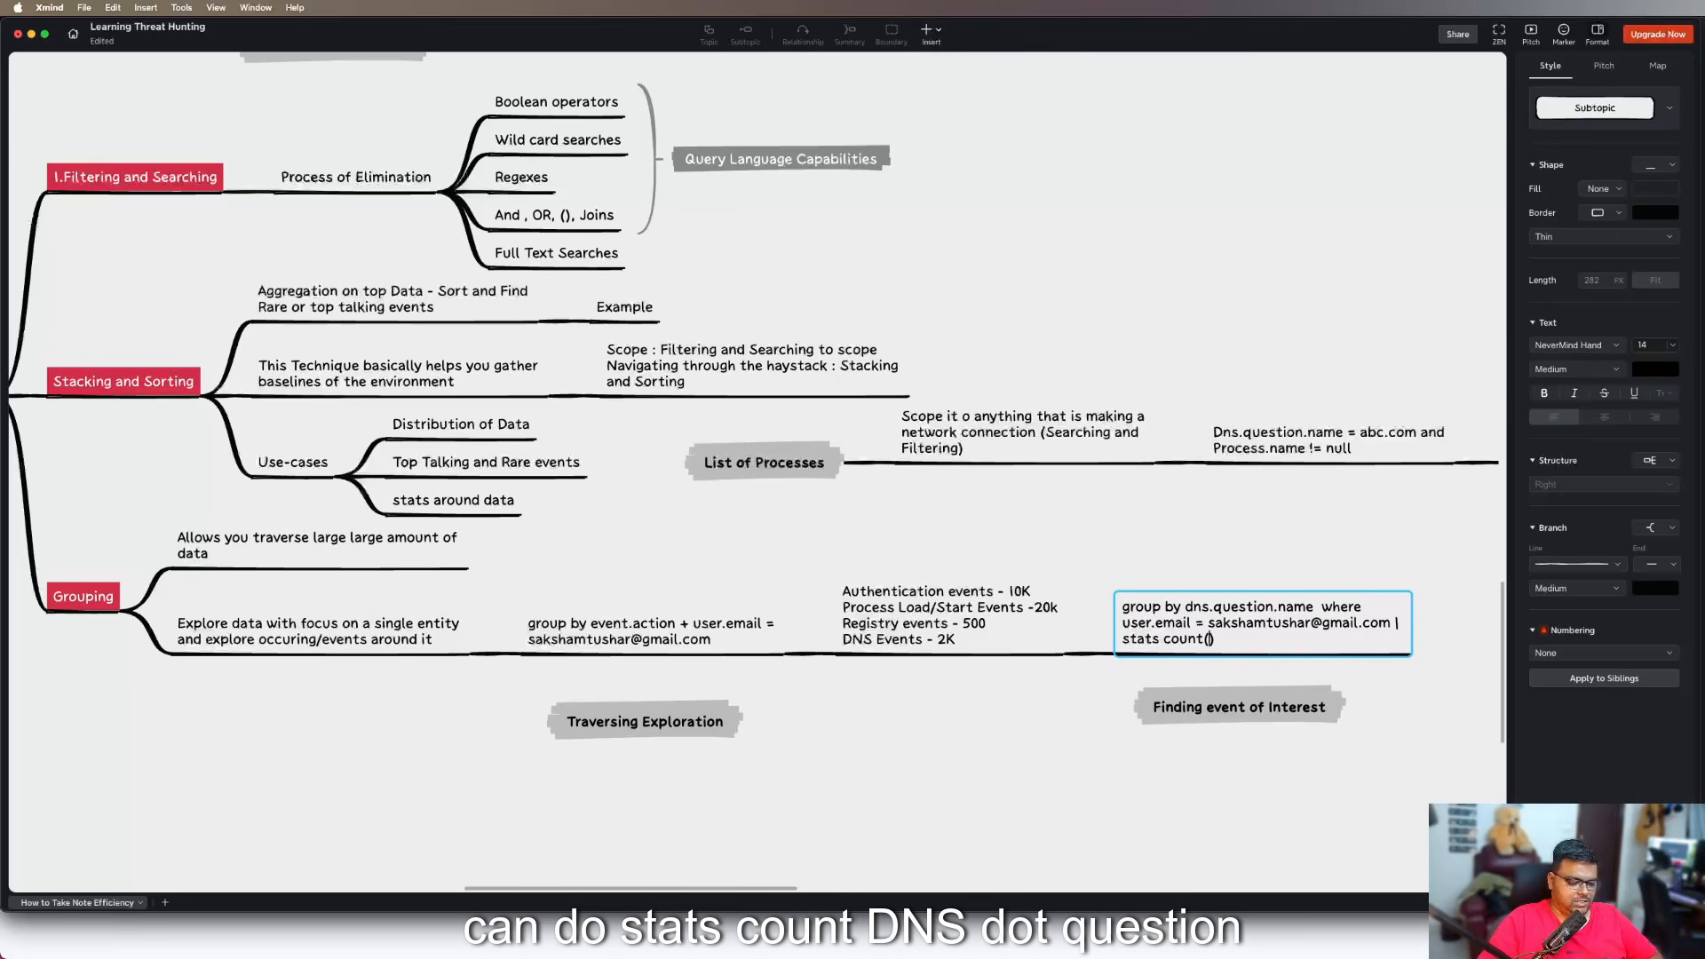
{"action": "type", "text": "dns.question"}
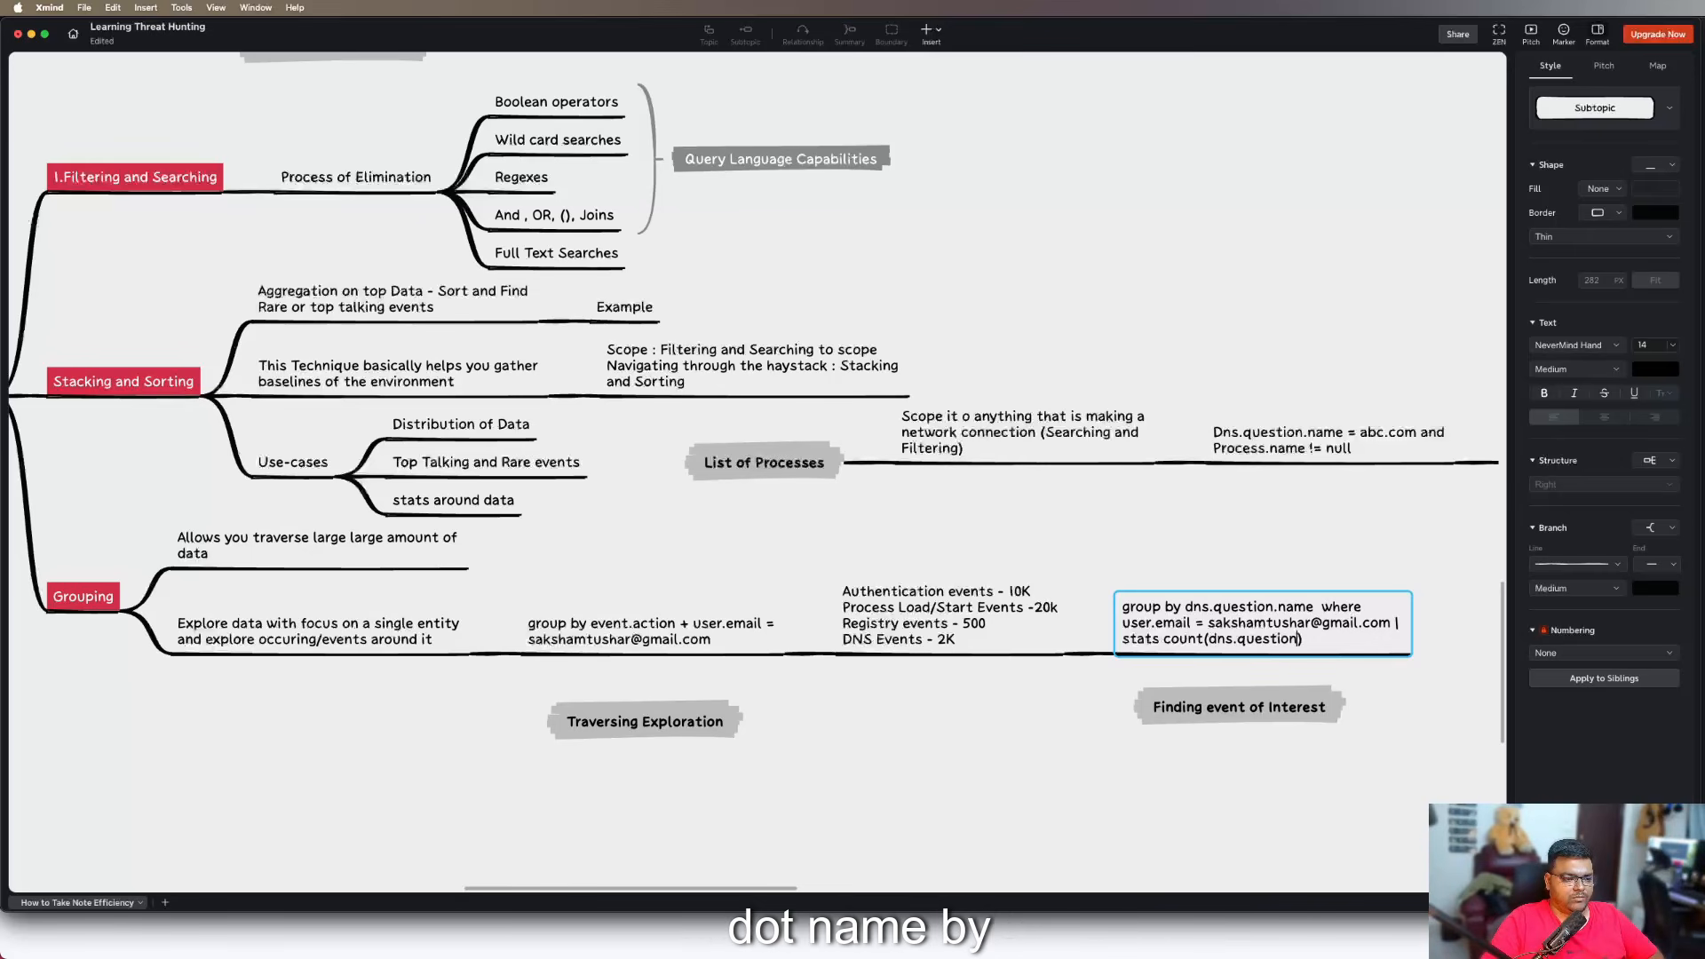
{"action": "type", "text": ".name"}
{"action": "key", "text": "Right"}
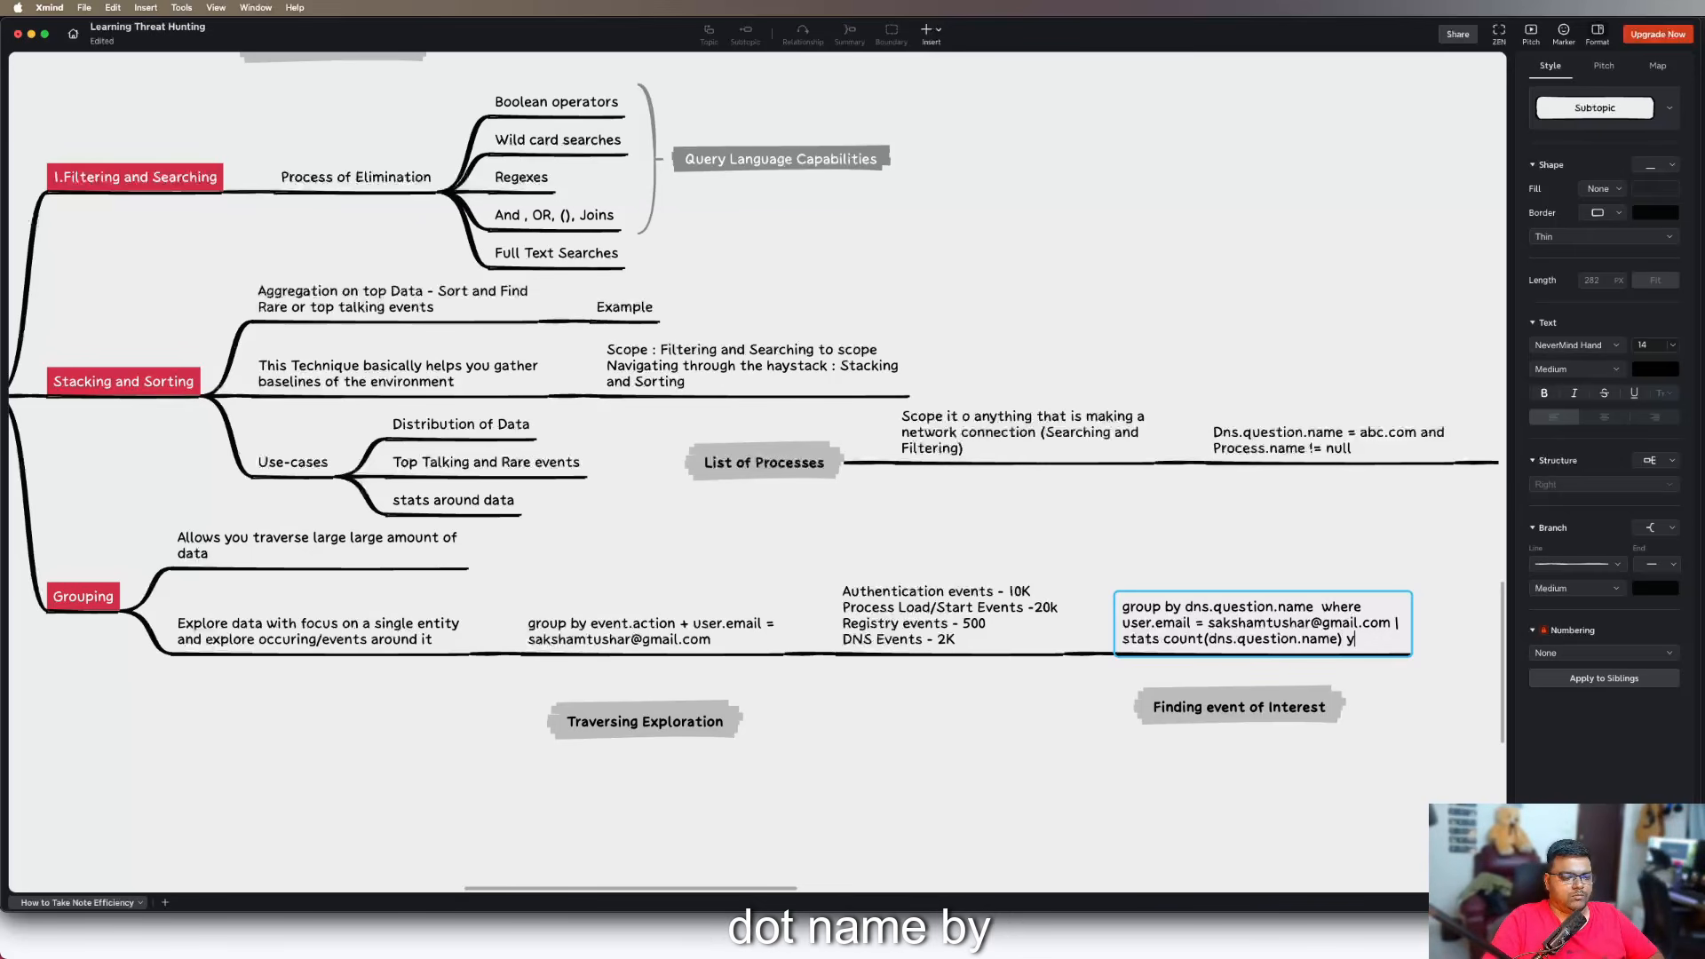
{"action": "type", "text": "by"}
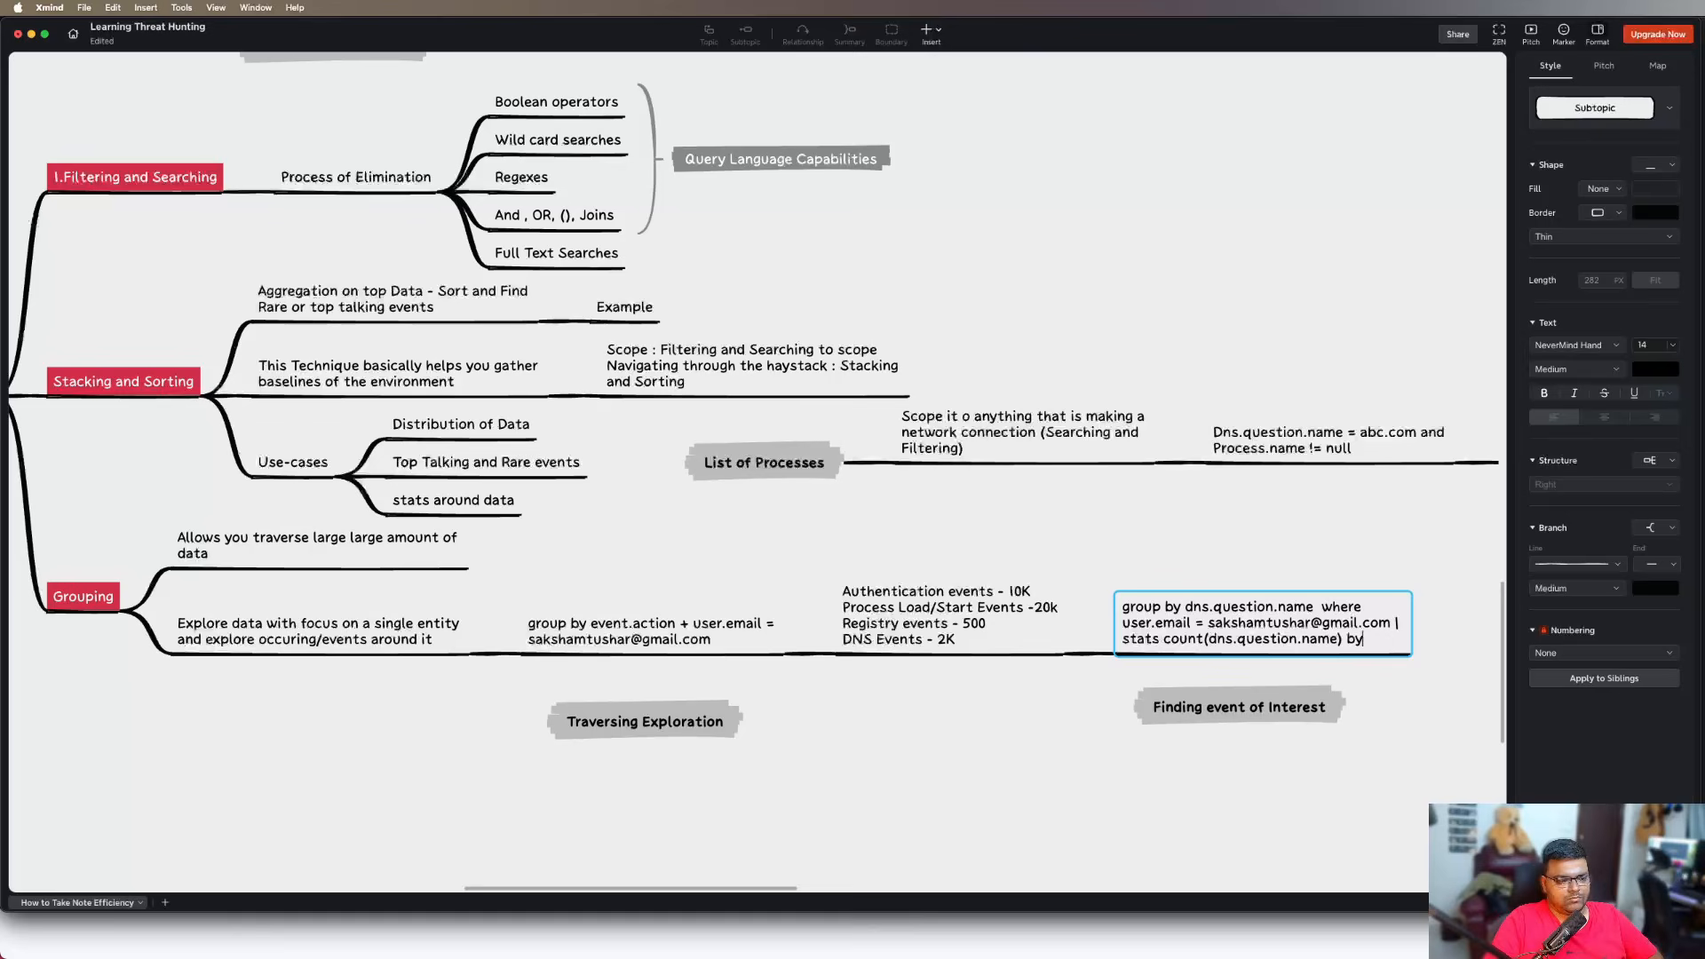
Replace "stats count(dns.question.name) by" with "sort count desc" after the pipe in the DNS query topic
{"action": "key", "text": "BackSpace"}
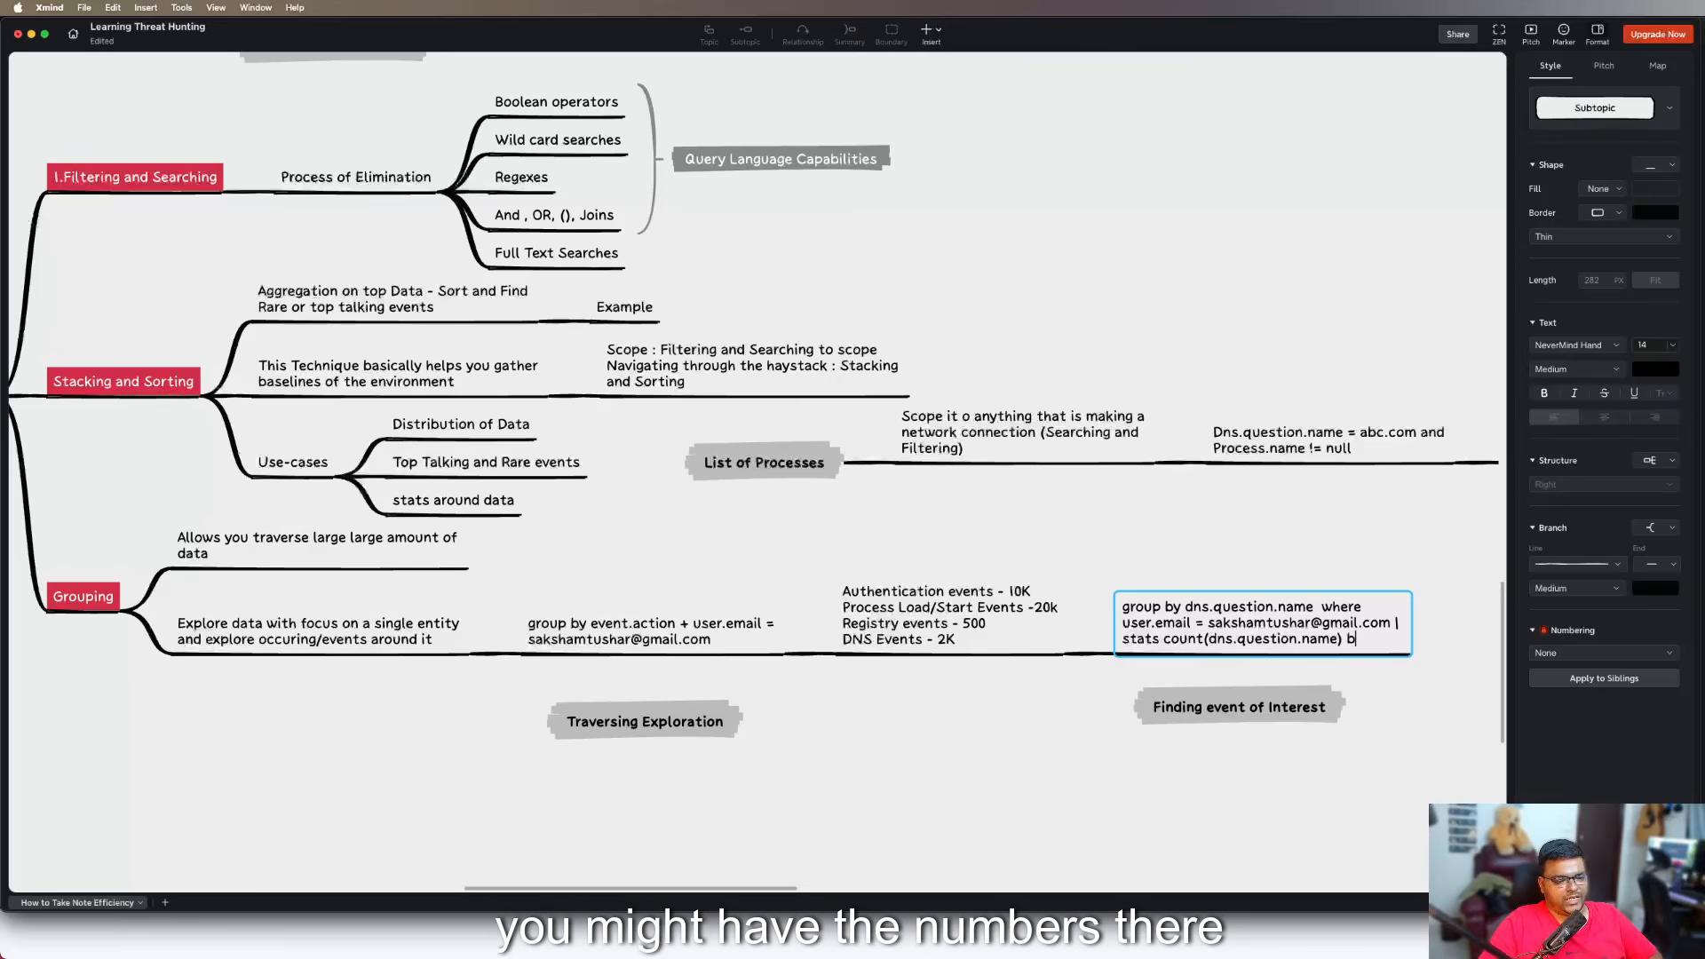
{"action": "key", "text": "BackSpace"}
{"action": "key", "text": "BackSpace"}
{"action": "key", "text": "BackSpace"}
{"action": "key", "text": "BackSpace"}
{"action": "key", "text": "BackSpace"}
{"action": "key", "text": "BackSpace"}
{"action": "key", "text": "BackSpace"}
{"action": "key", "text": "BackSpace"}
{"action": "key", "text": "BackSpace"}
{"action": "key", "text": "BackSpace"}
{"action": "key", "text": "BackSpace"}
{"action": "key", "text": "BackSpace"}
{"action": "key", "text": "BackSpace"}
{"action": "key", "text": "BackSpace"}
{"action": "key", "text": "BackSpace"}
{"action": "key", "text": "BackSpace"}
{"action": "key", "text": "BackSpace"}
{"action": "key", "text": "BackSpace"}
{"action": "key", "text": "BackSpace"}
{"action": "key", "text": "BackSpace"}
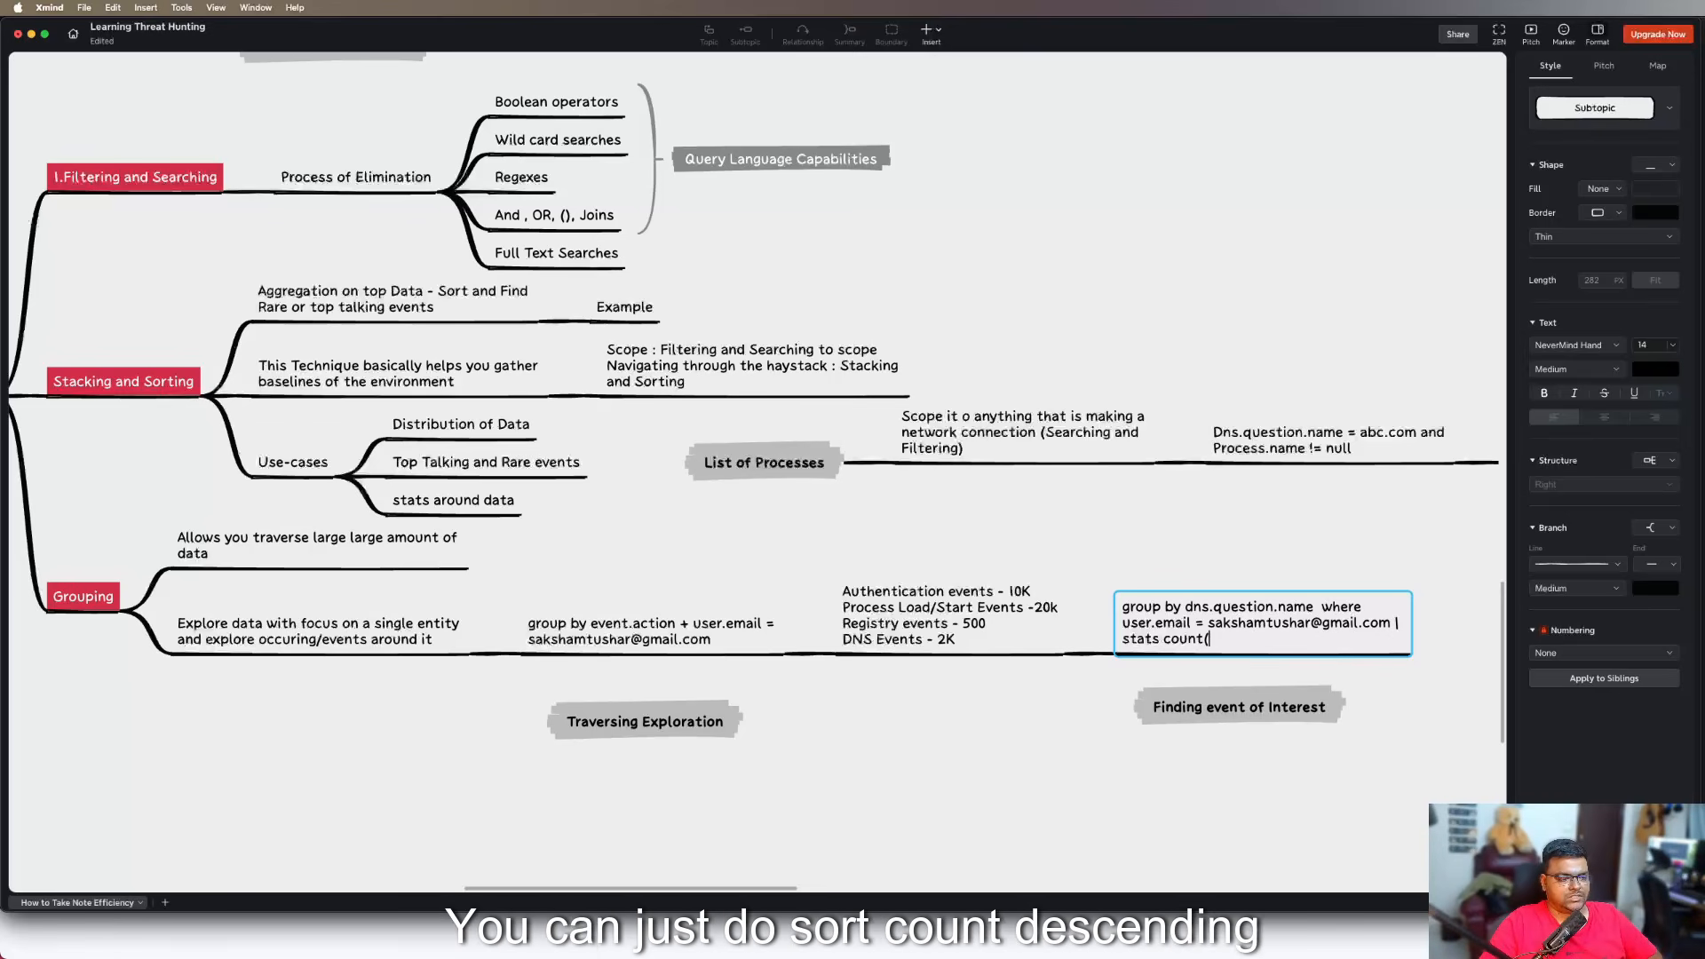
{"action": "key", "text": "BackSpace"}
{"action": "key", "text": "BackSpace"}
{"action": "key", "text": "BackSpace"}
{"action": "key", "text": "BackSpace"}
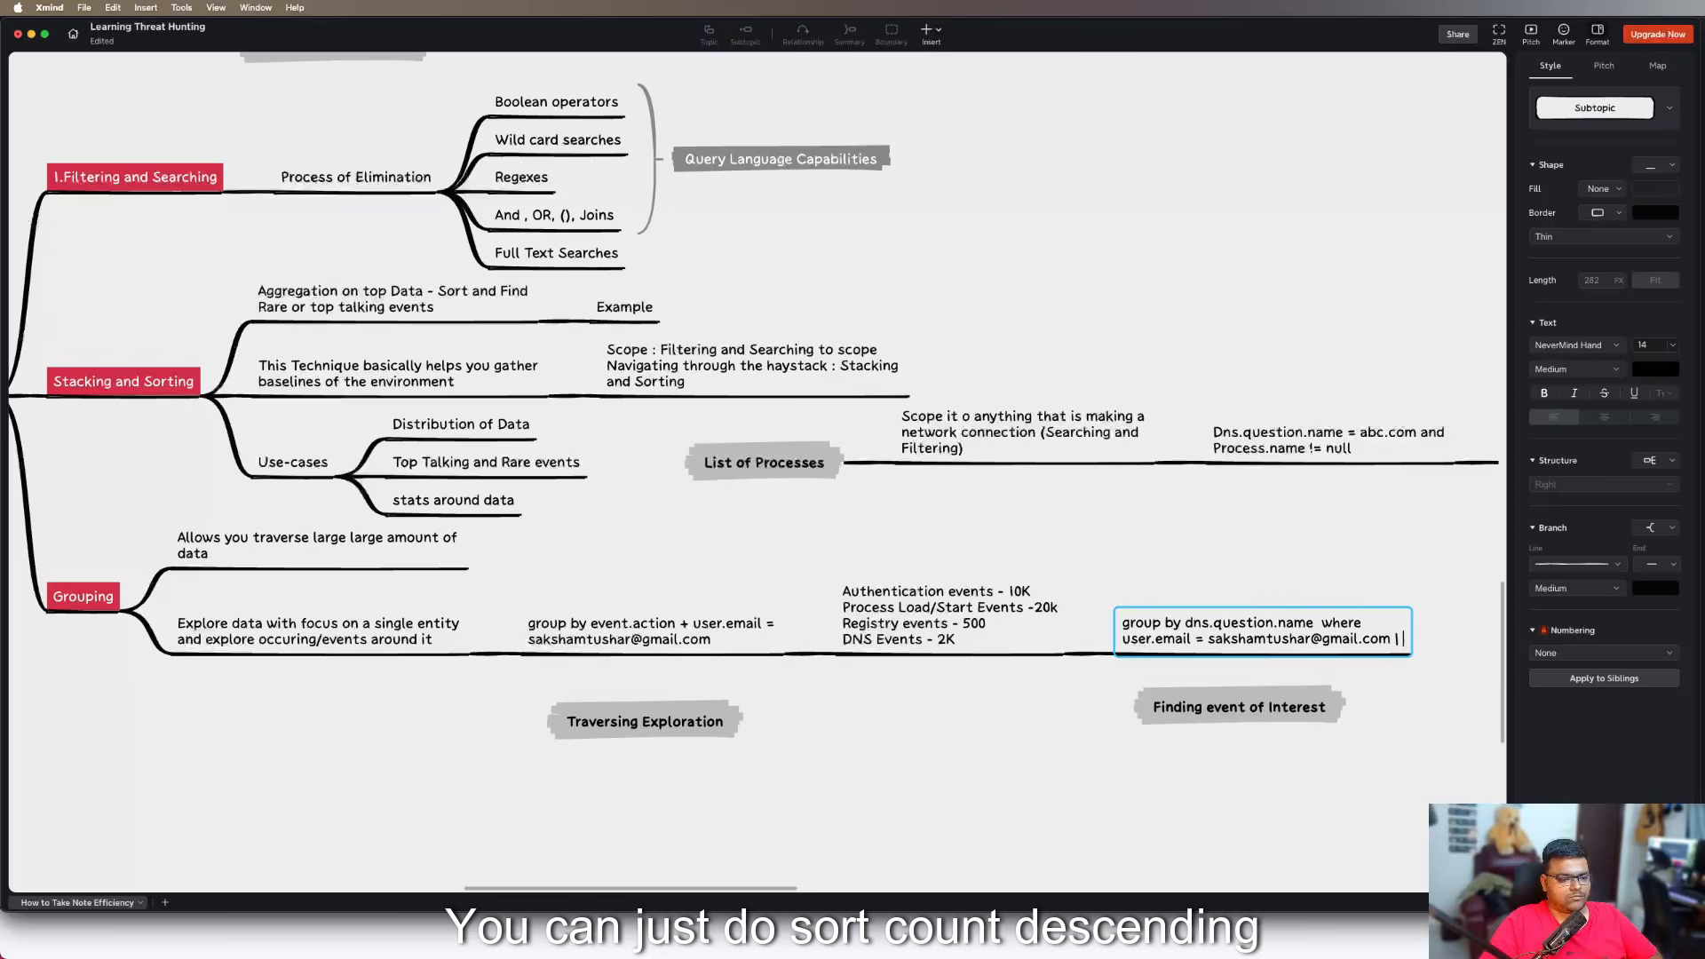
{"action": "type", "text": "sort"}
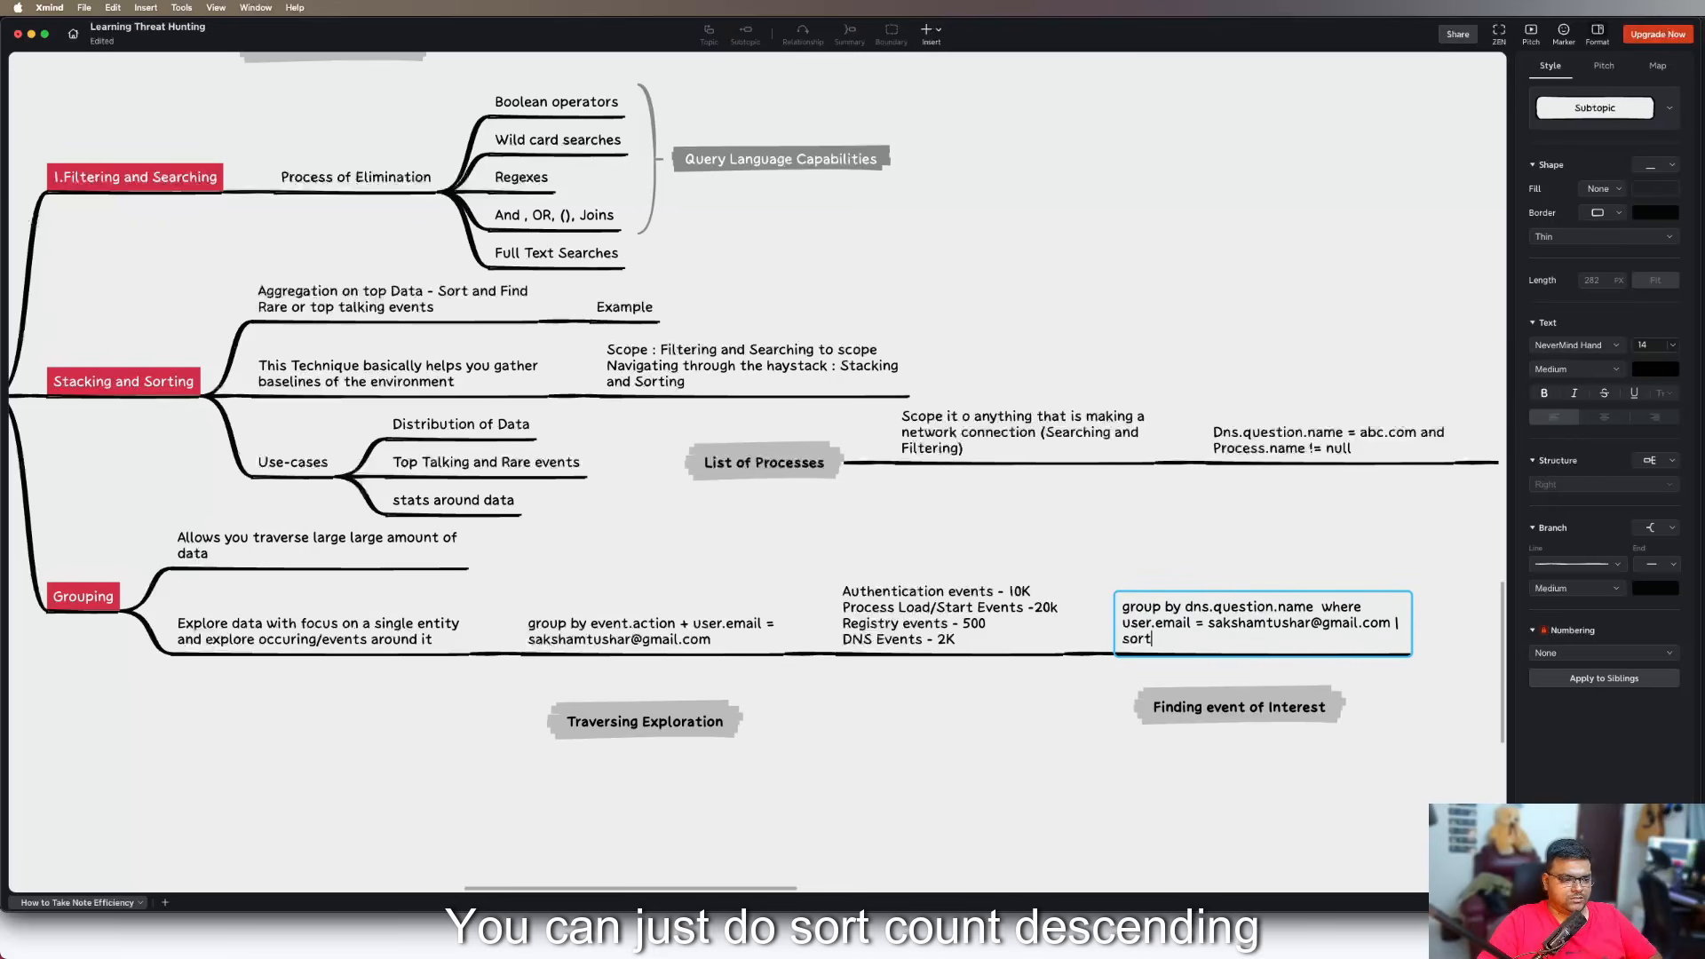
{"action": "type", "text": " count desc"}
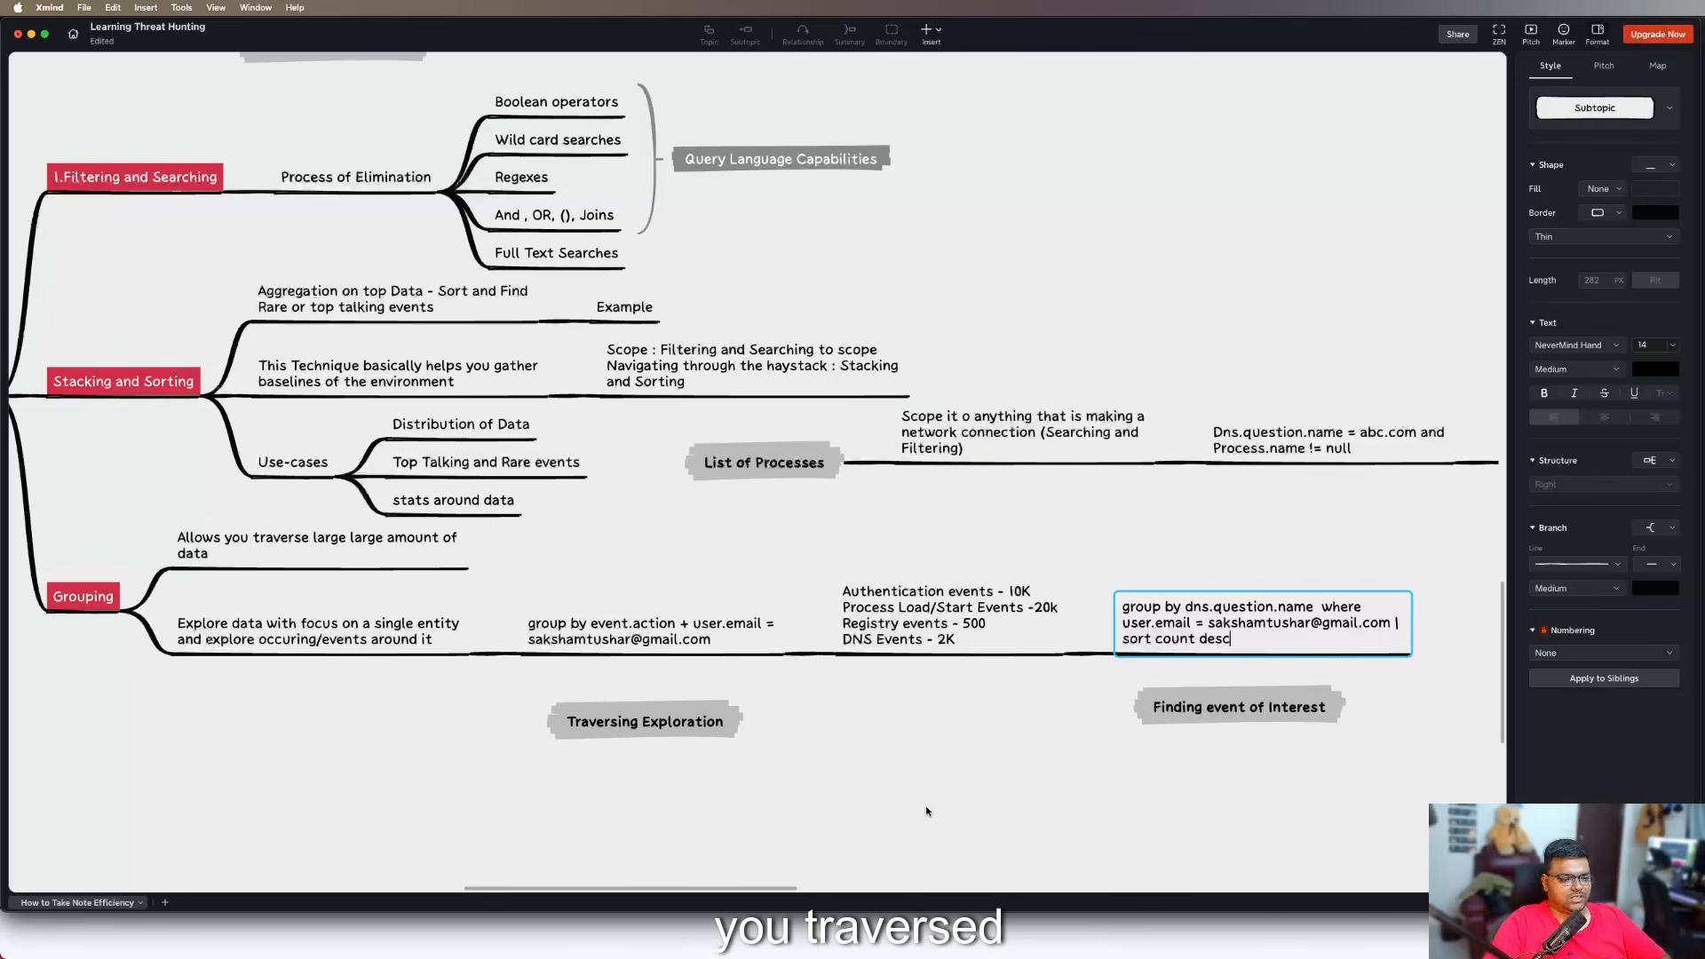
{"action": "left_click", "coordinate": [989, 723]}
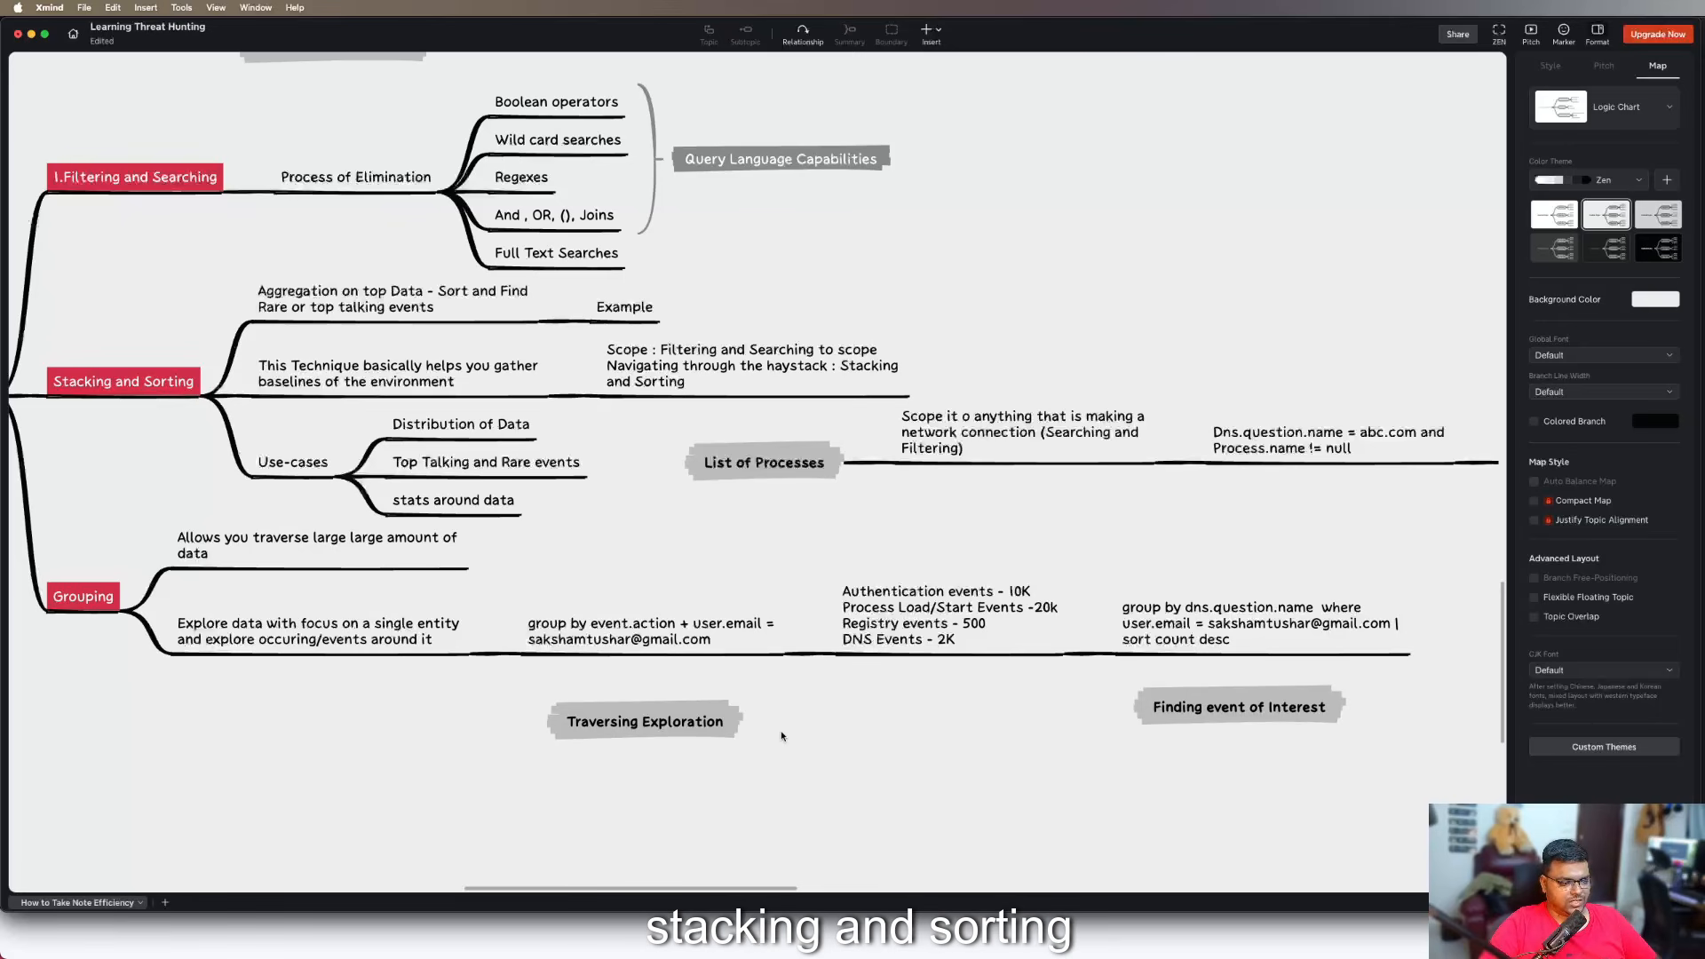
Add a floating topic below "Traversing Exploration" reading "Difference Between Stacking and Sorting vs Grouping"
{"action": "scroll", "coordinate": [781, 735], "scroll_direction": "down", "scroll_amount": 5}
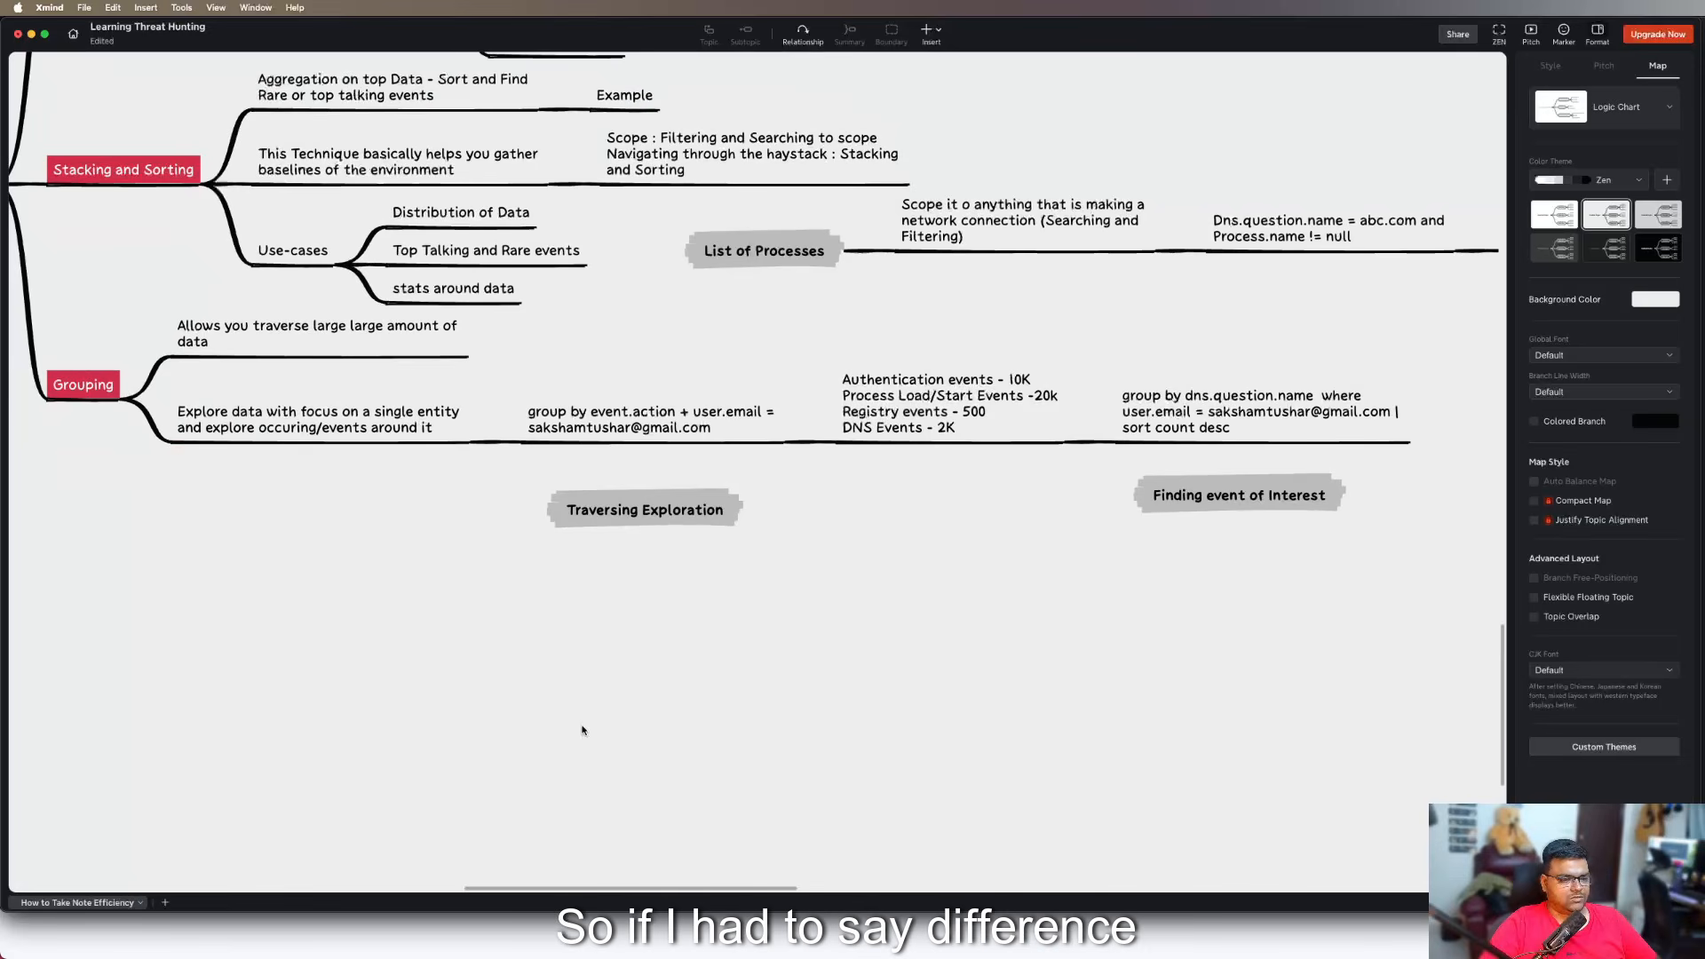
{"action": "double_click", "coordinate": [541, 699]}
{"action": "type", "text": "Dif"}
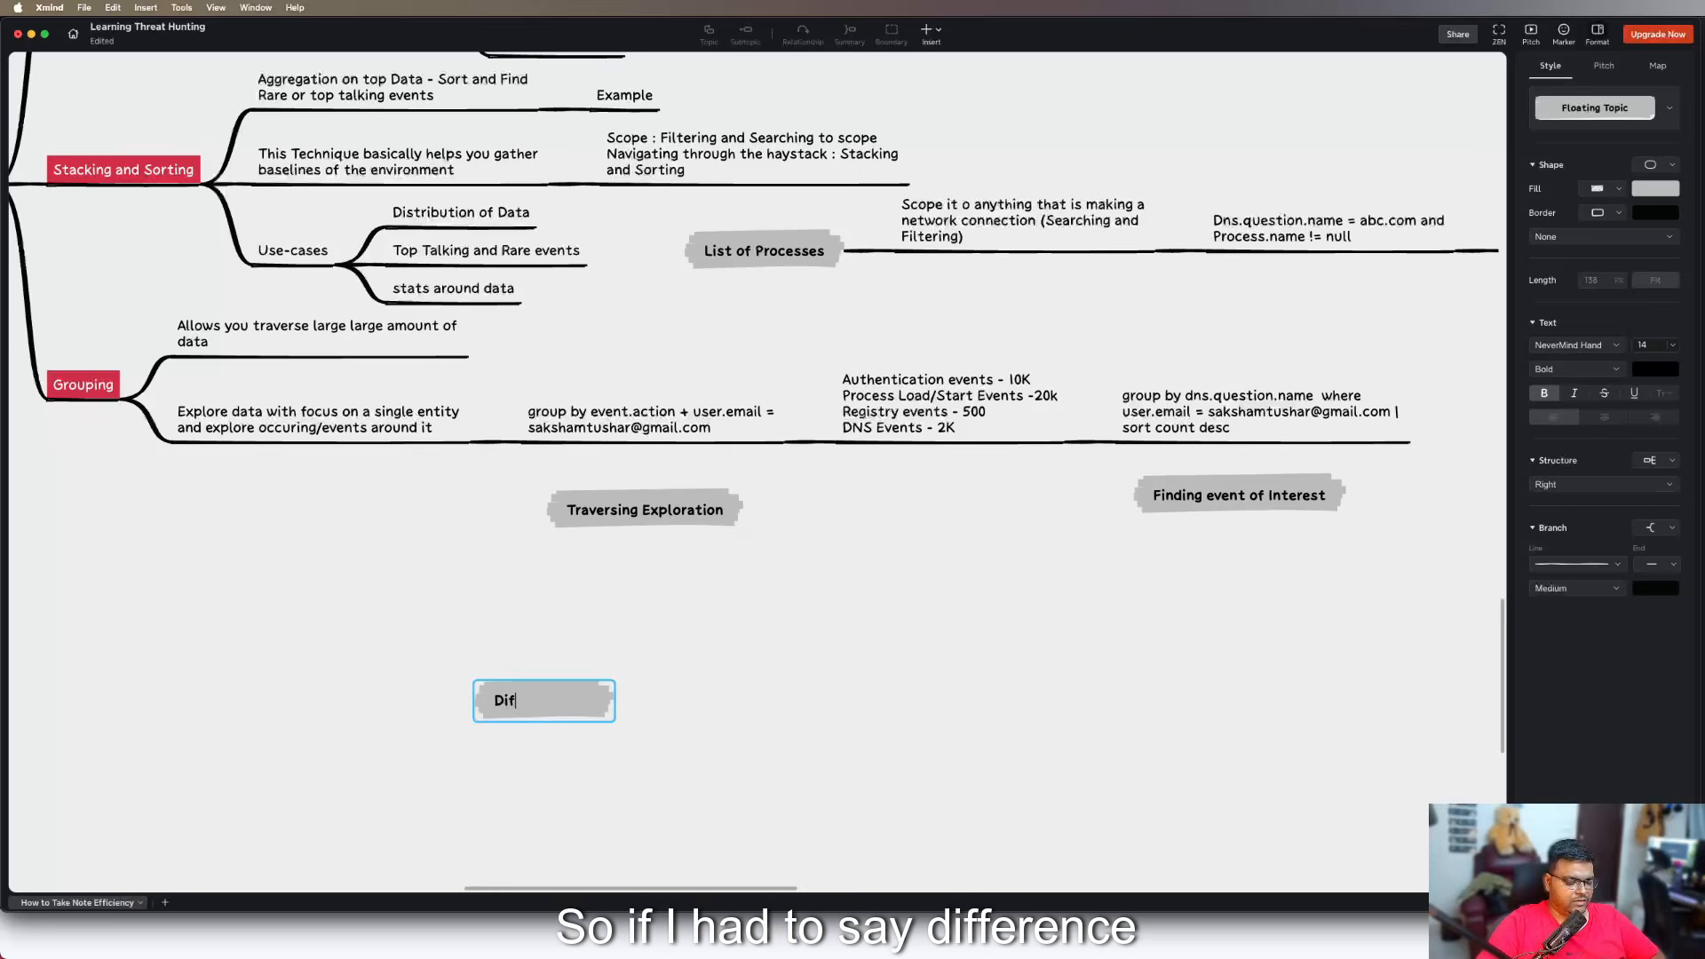
{"action": "type", "text": "ferent B"}
{"action": "key", "text": "BackSpace"}
{"action": "key", "text": "BackSpace"}
{"action": "key", "text": "BackSpace"}
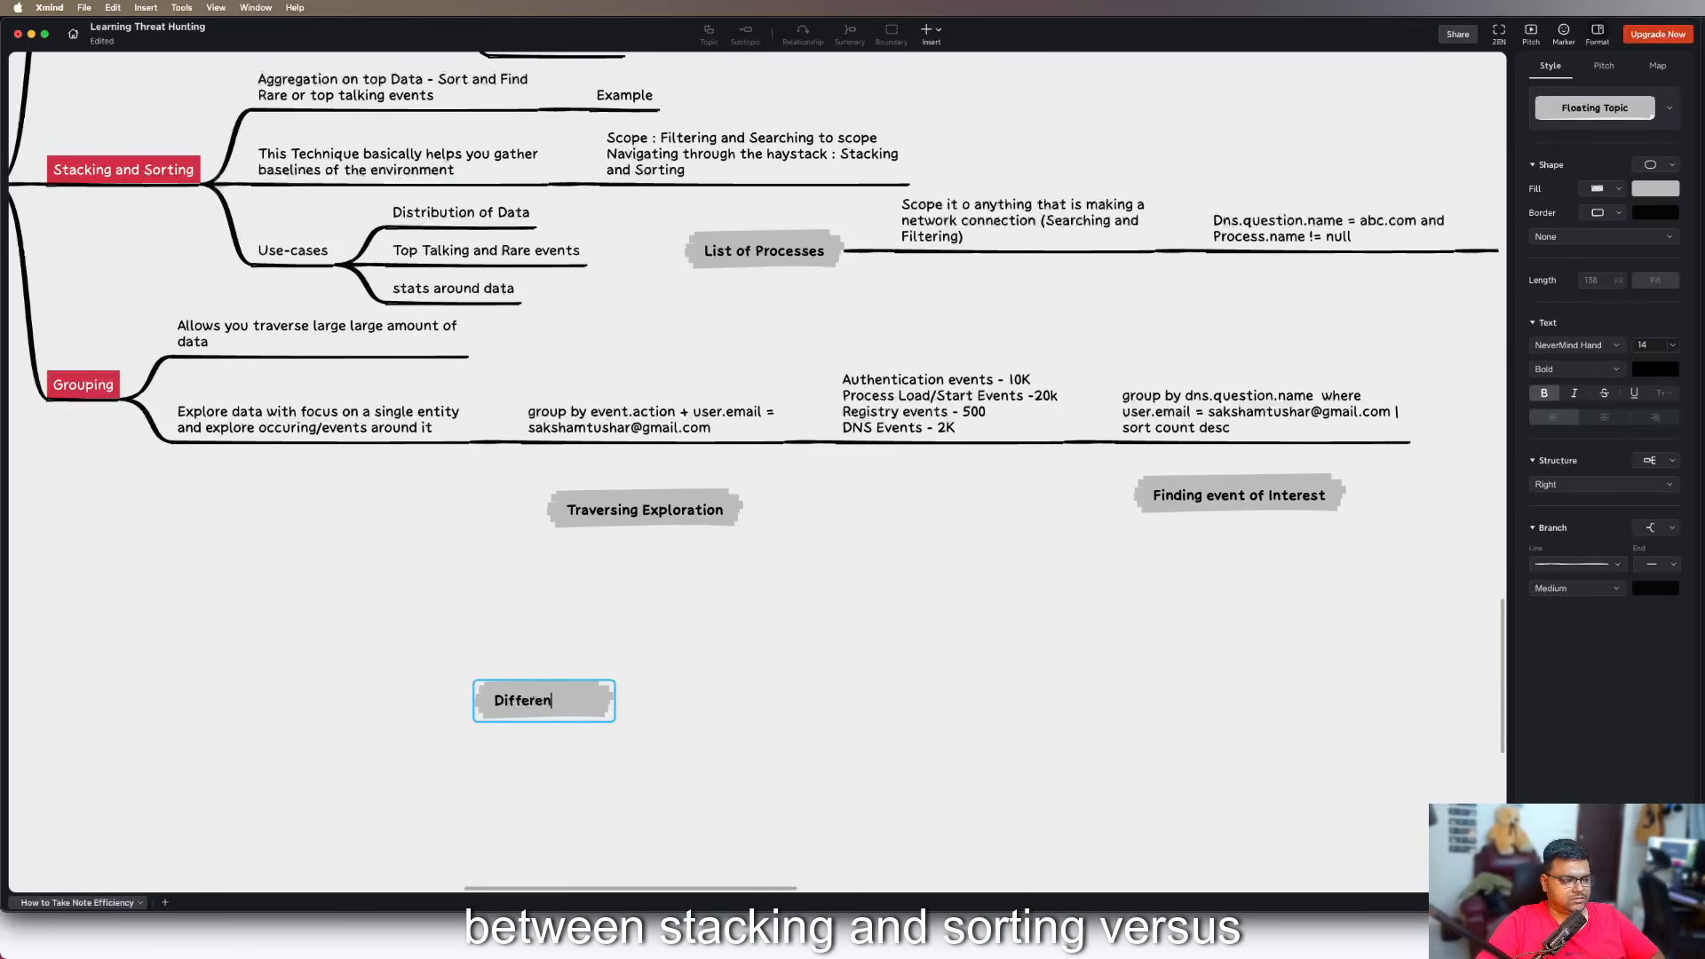
{"action": "type", "text": "ce Between Sta"}
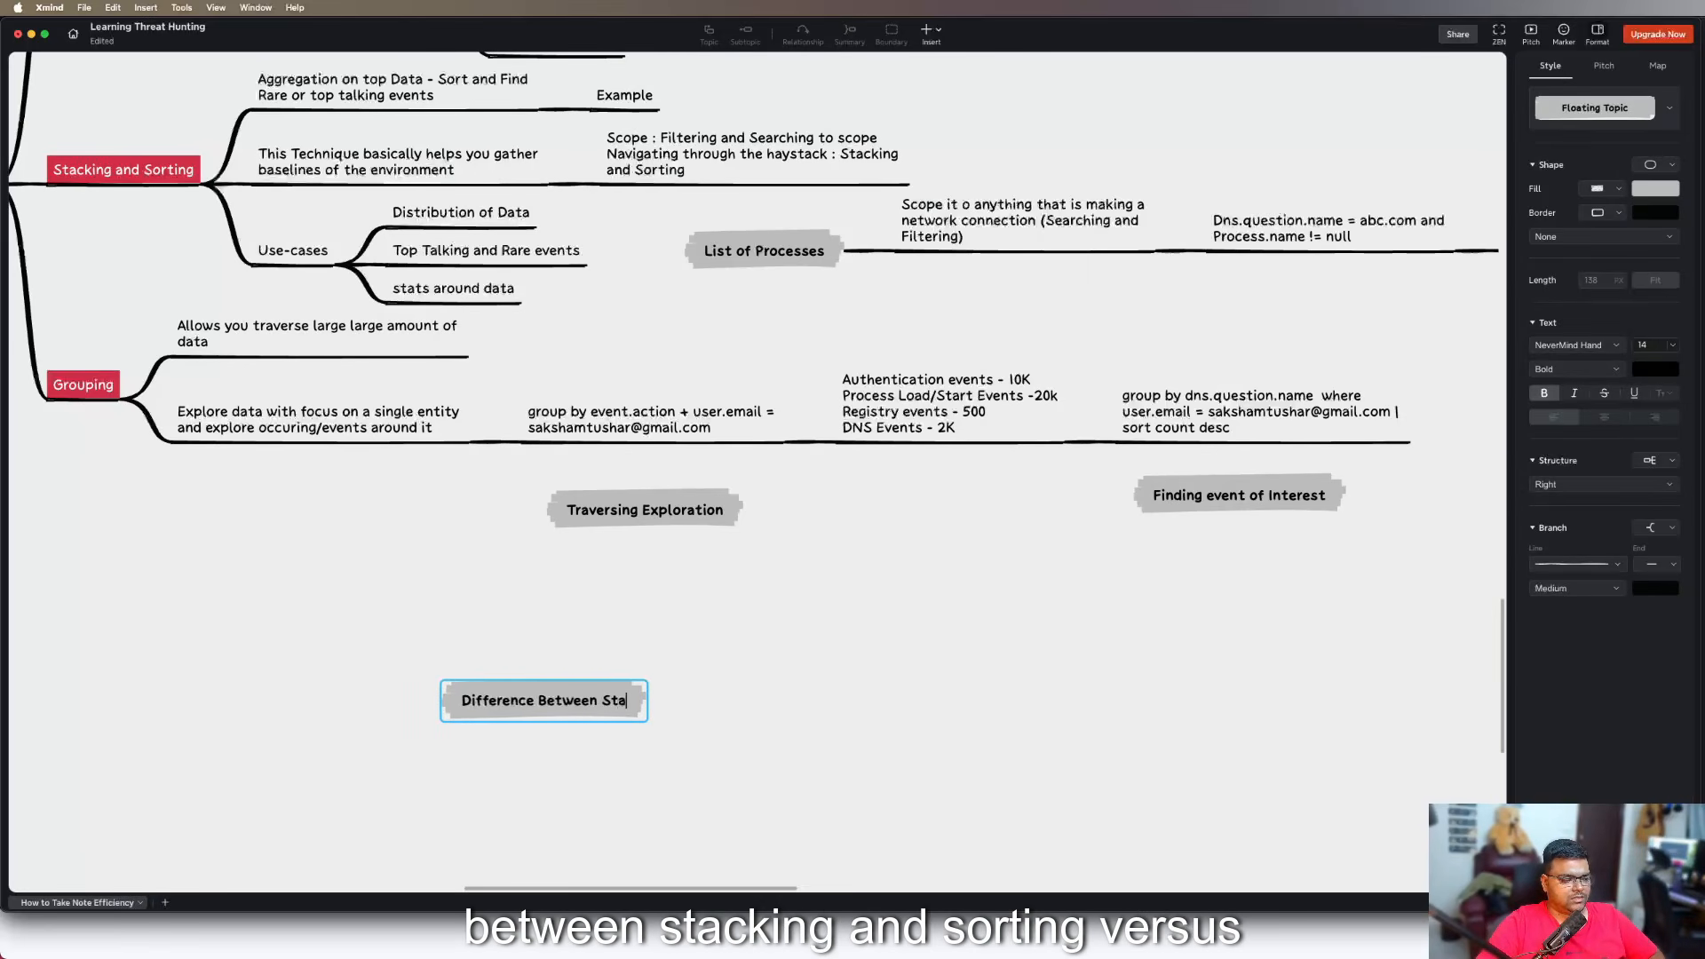
{"action": "type", "text": "cking and Sort"}
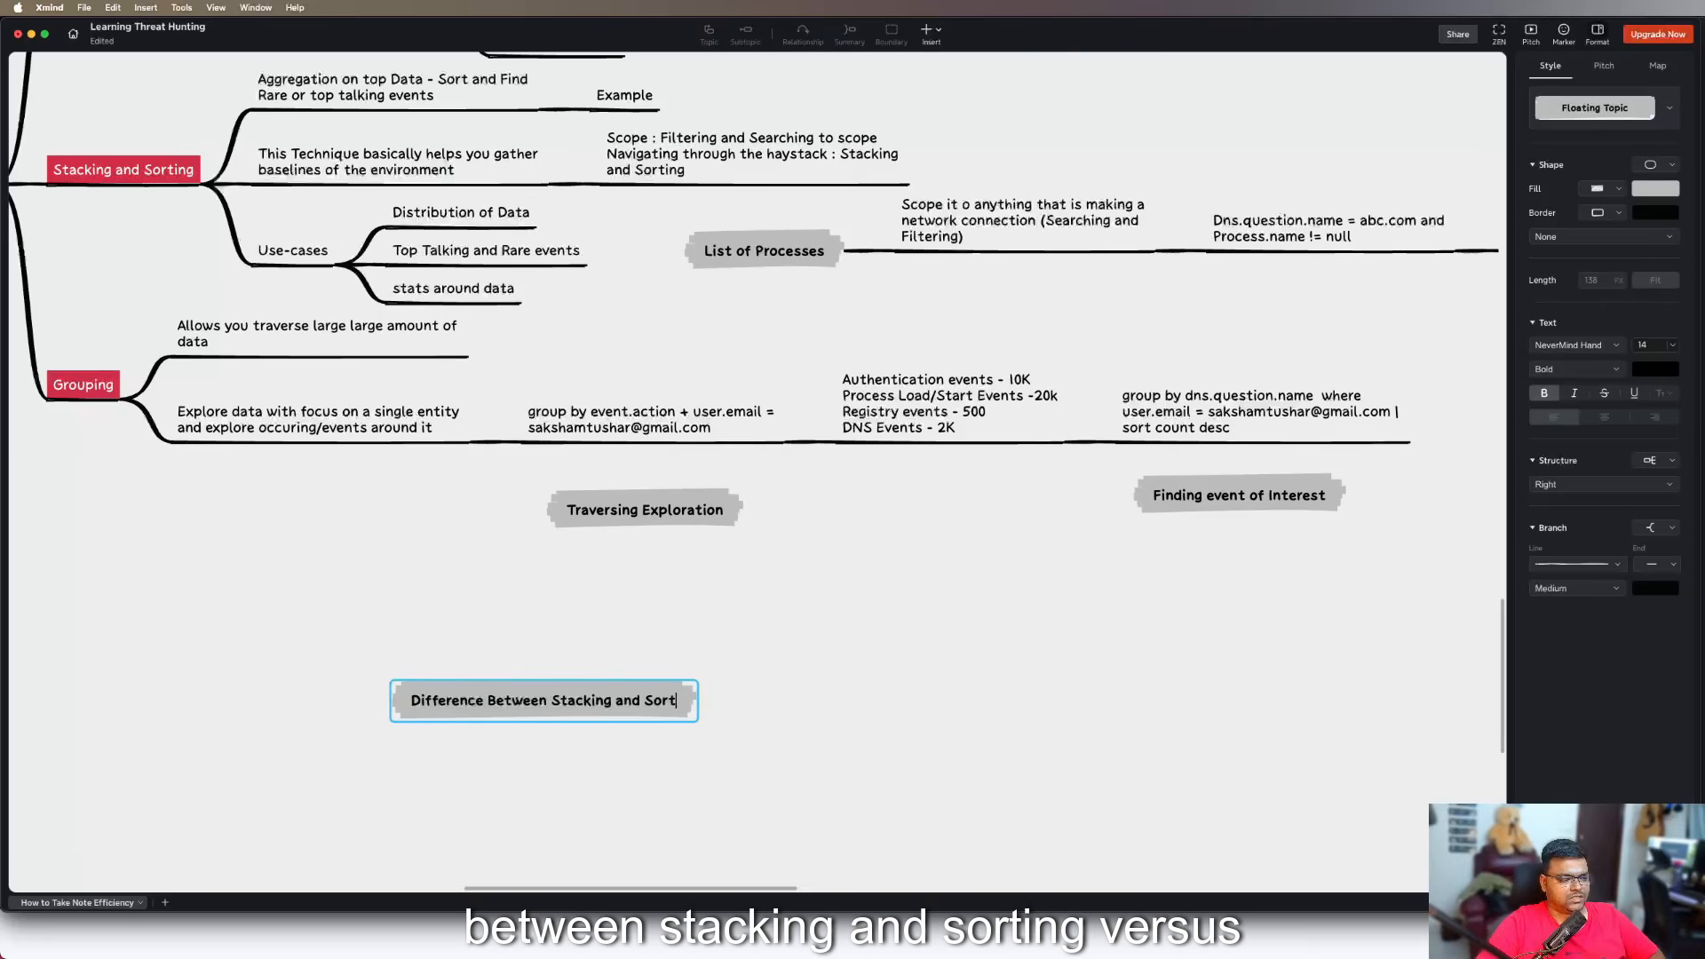
{"action": "key", "text": "BackSpace"}
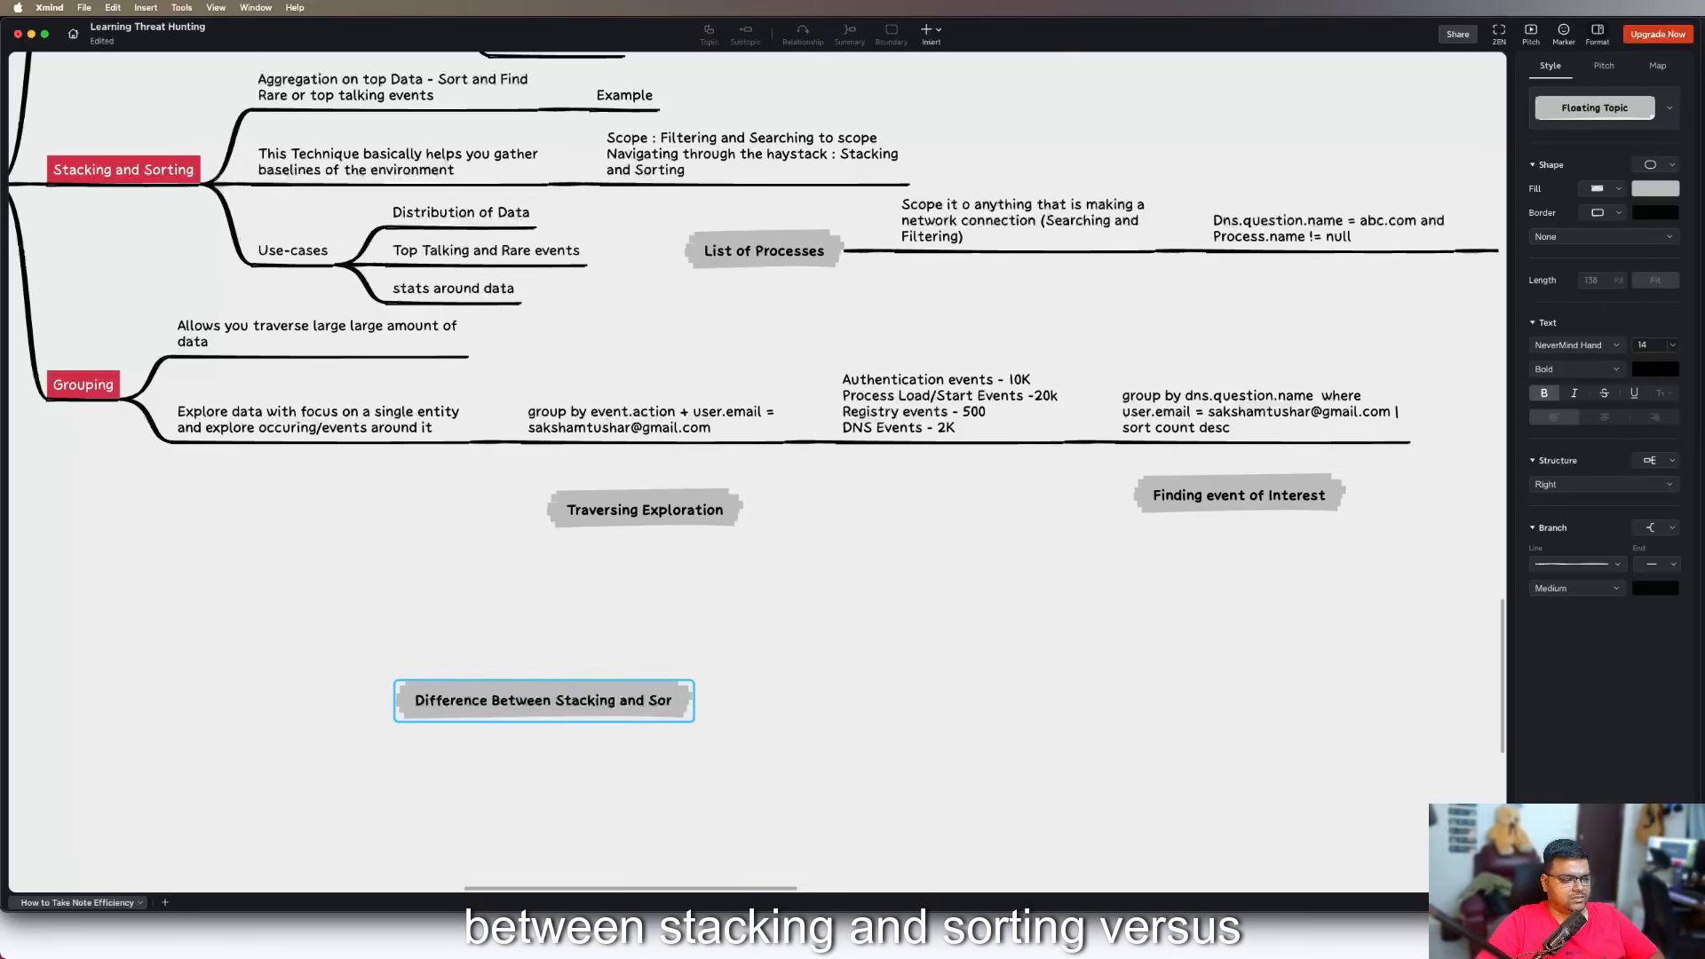
{"action": "type", "text": "ting vs"}
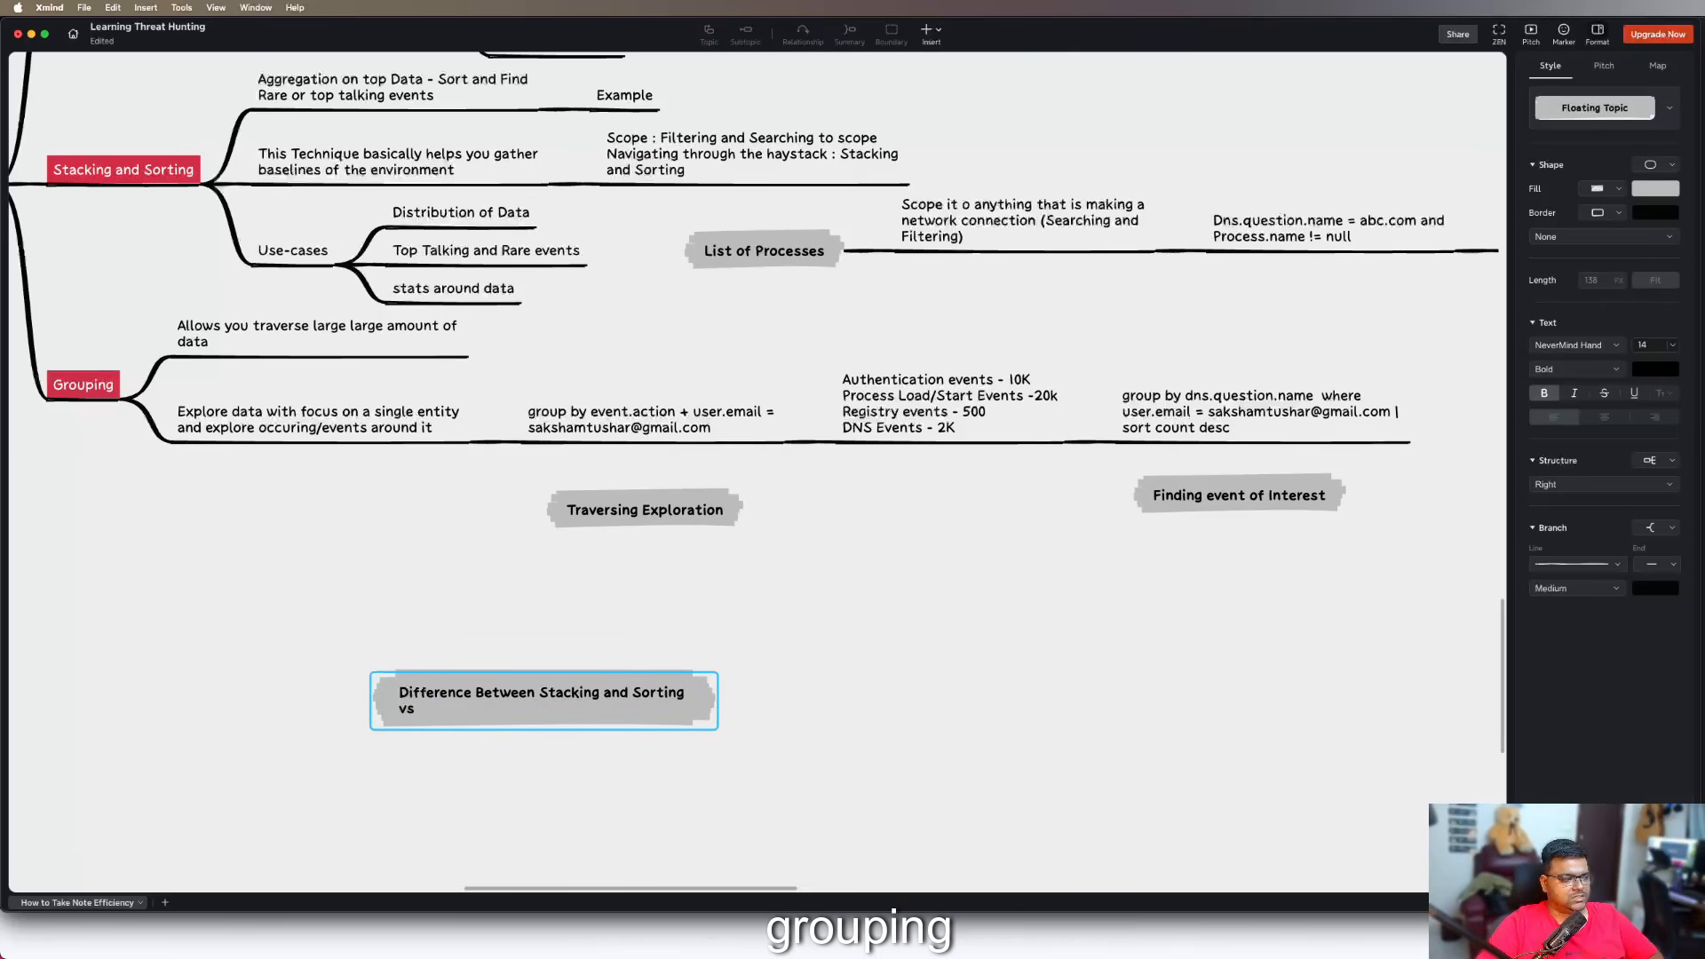
{"action": "type", "text": " Grouping"}
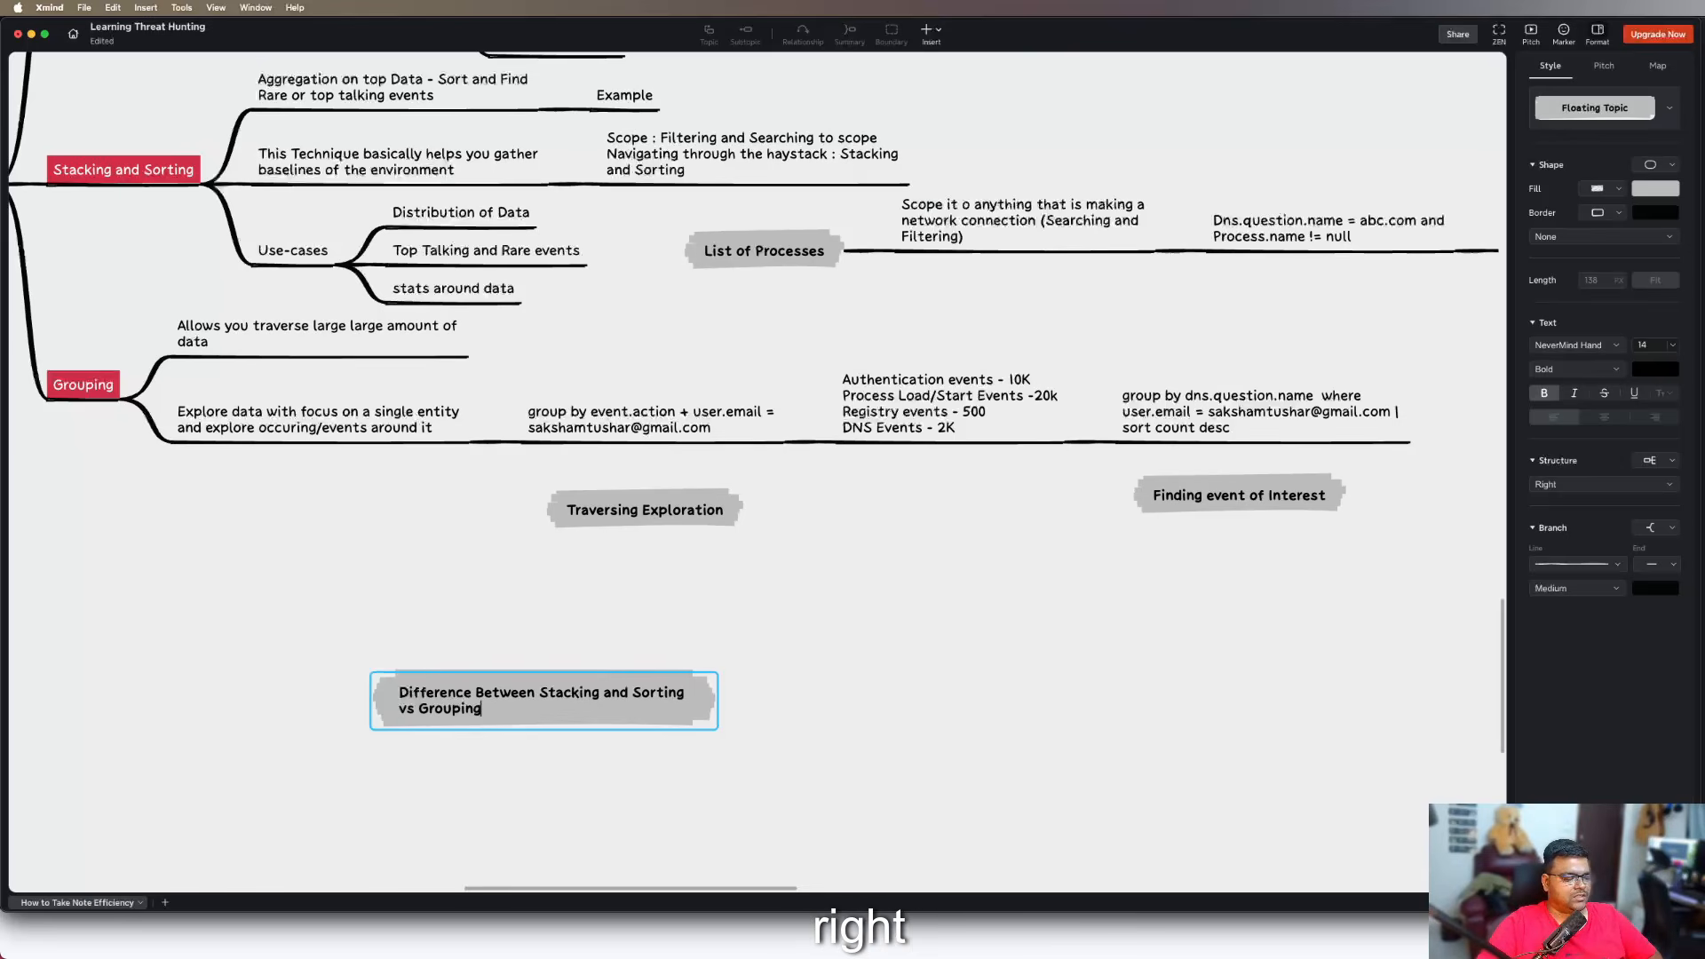
{"action": "key", "text": "Return"}
Add two subtopics, "Stracking and Sorting" and "Grouping", to the "Difference Between Stacking and Sorting vs Grouping" topic
{"action": "key", "text": "Tab"}
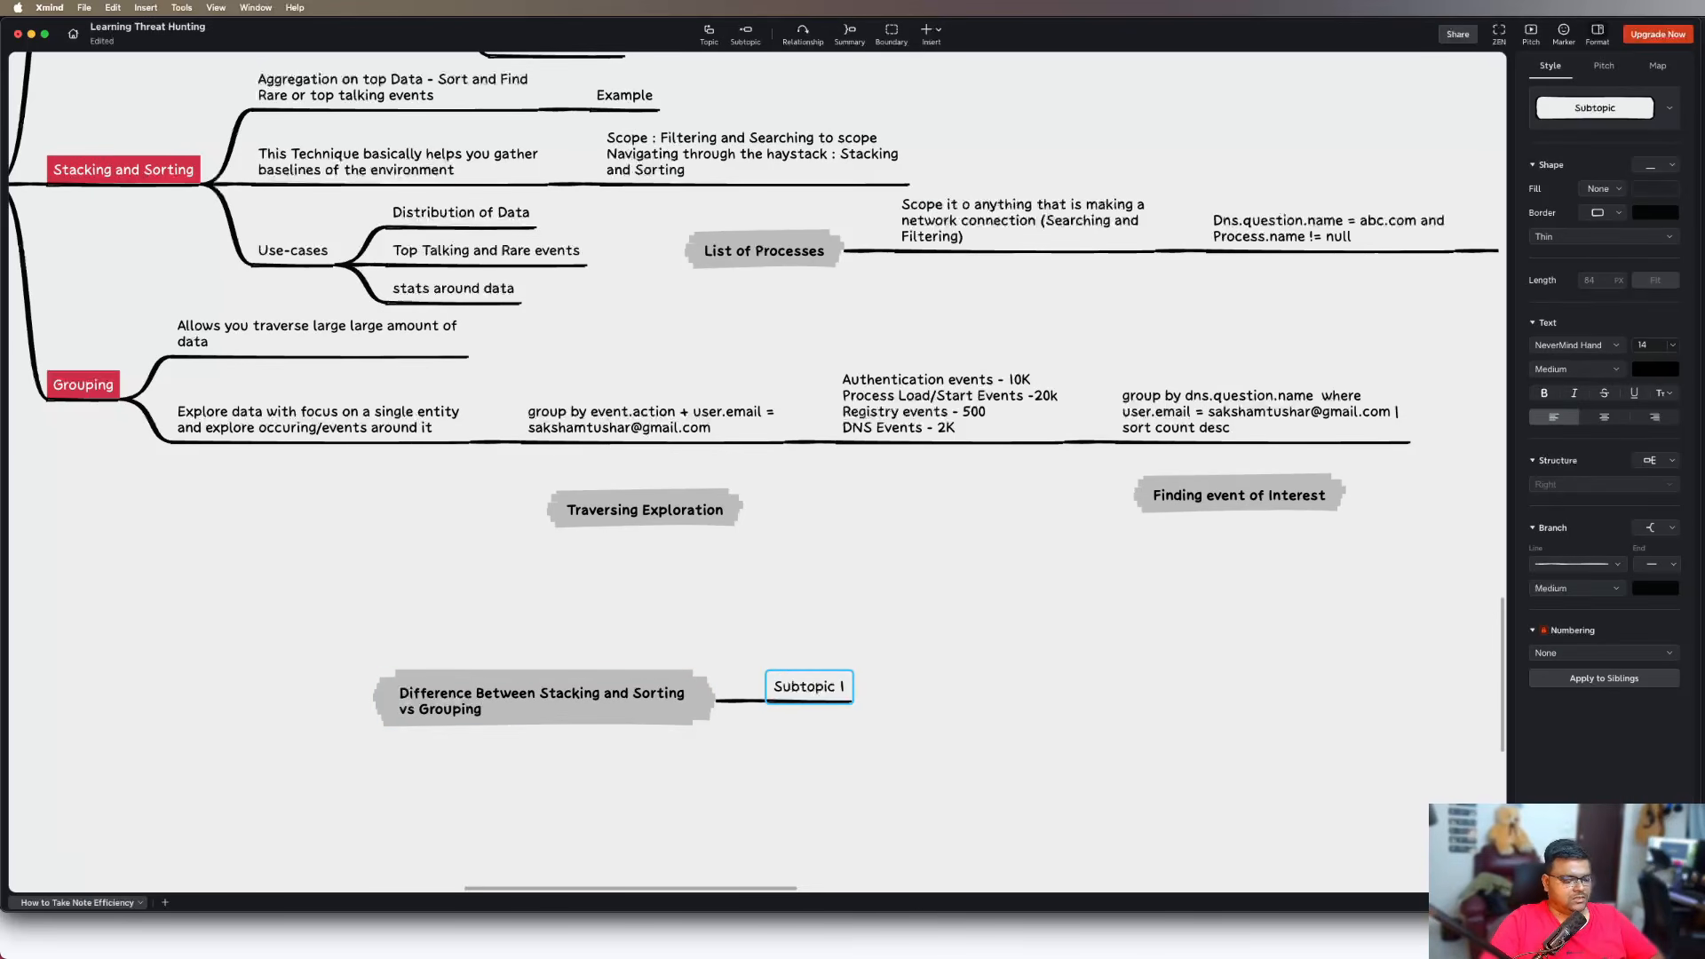
{"action": "type", "text": "Stracking and S"}
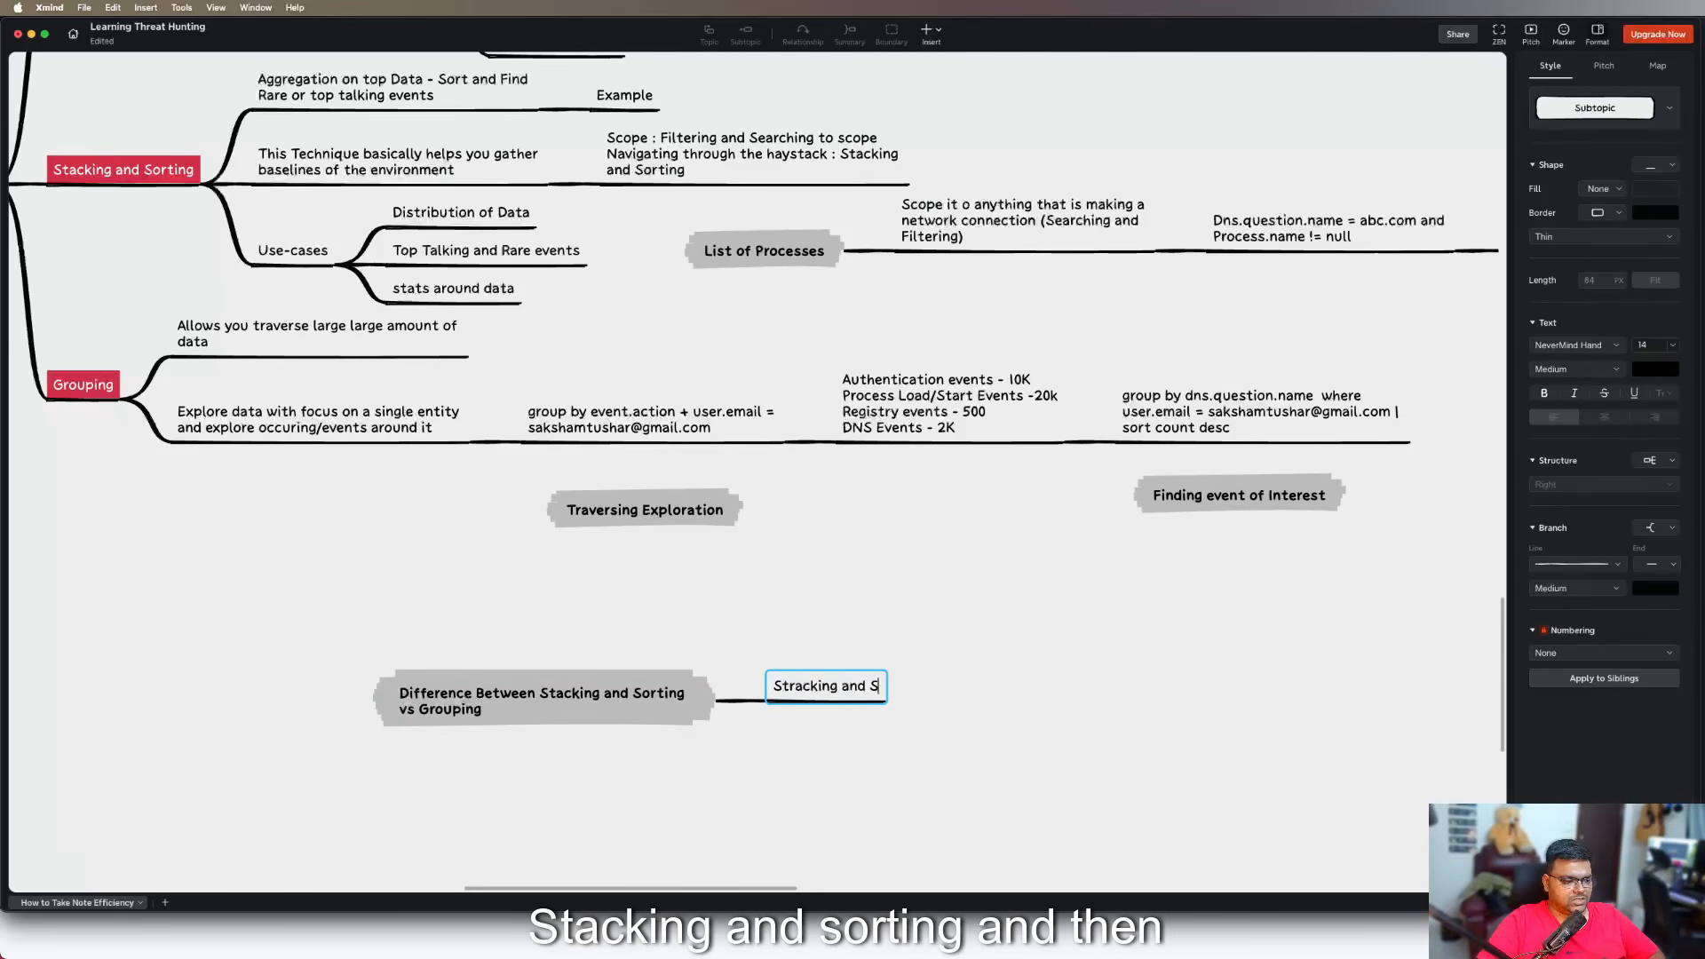
{"action": "type", "text": "orting"}
{"action": "key", "text": "Return"}
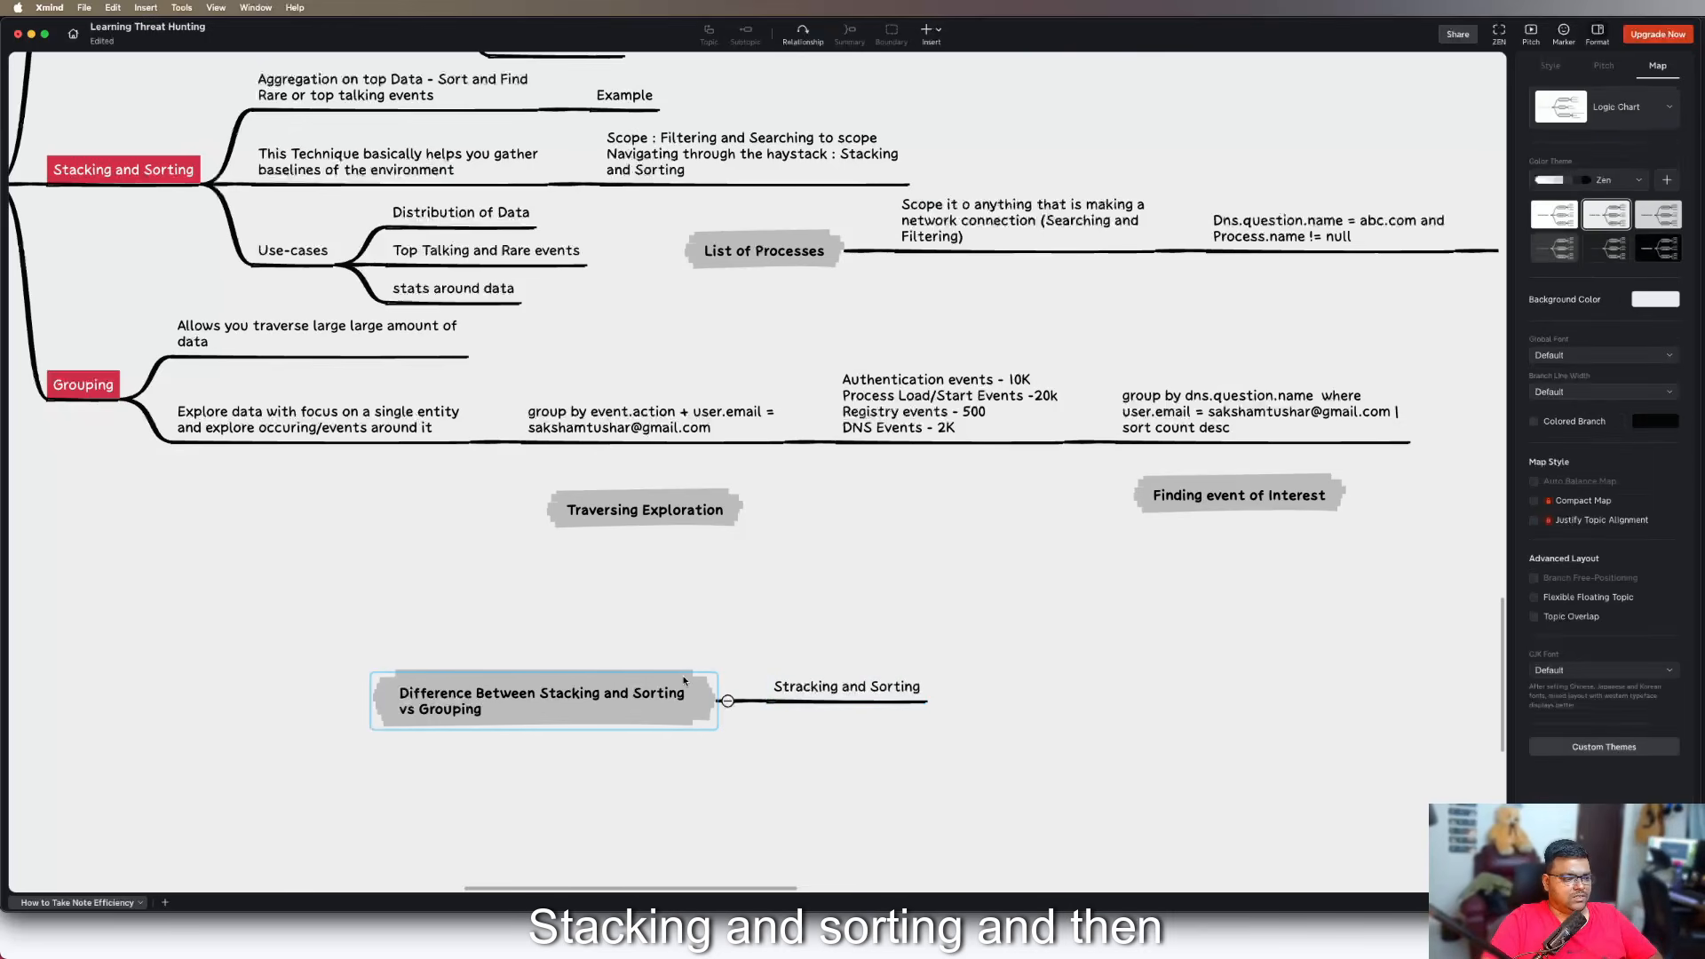
{"action": "key", "text": "Return"}
{"action": "type", "text": "Grouping"}
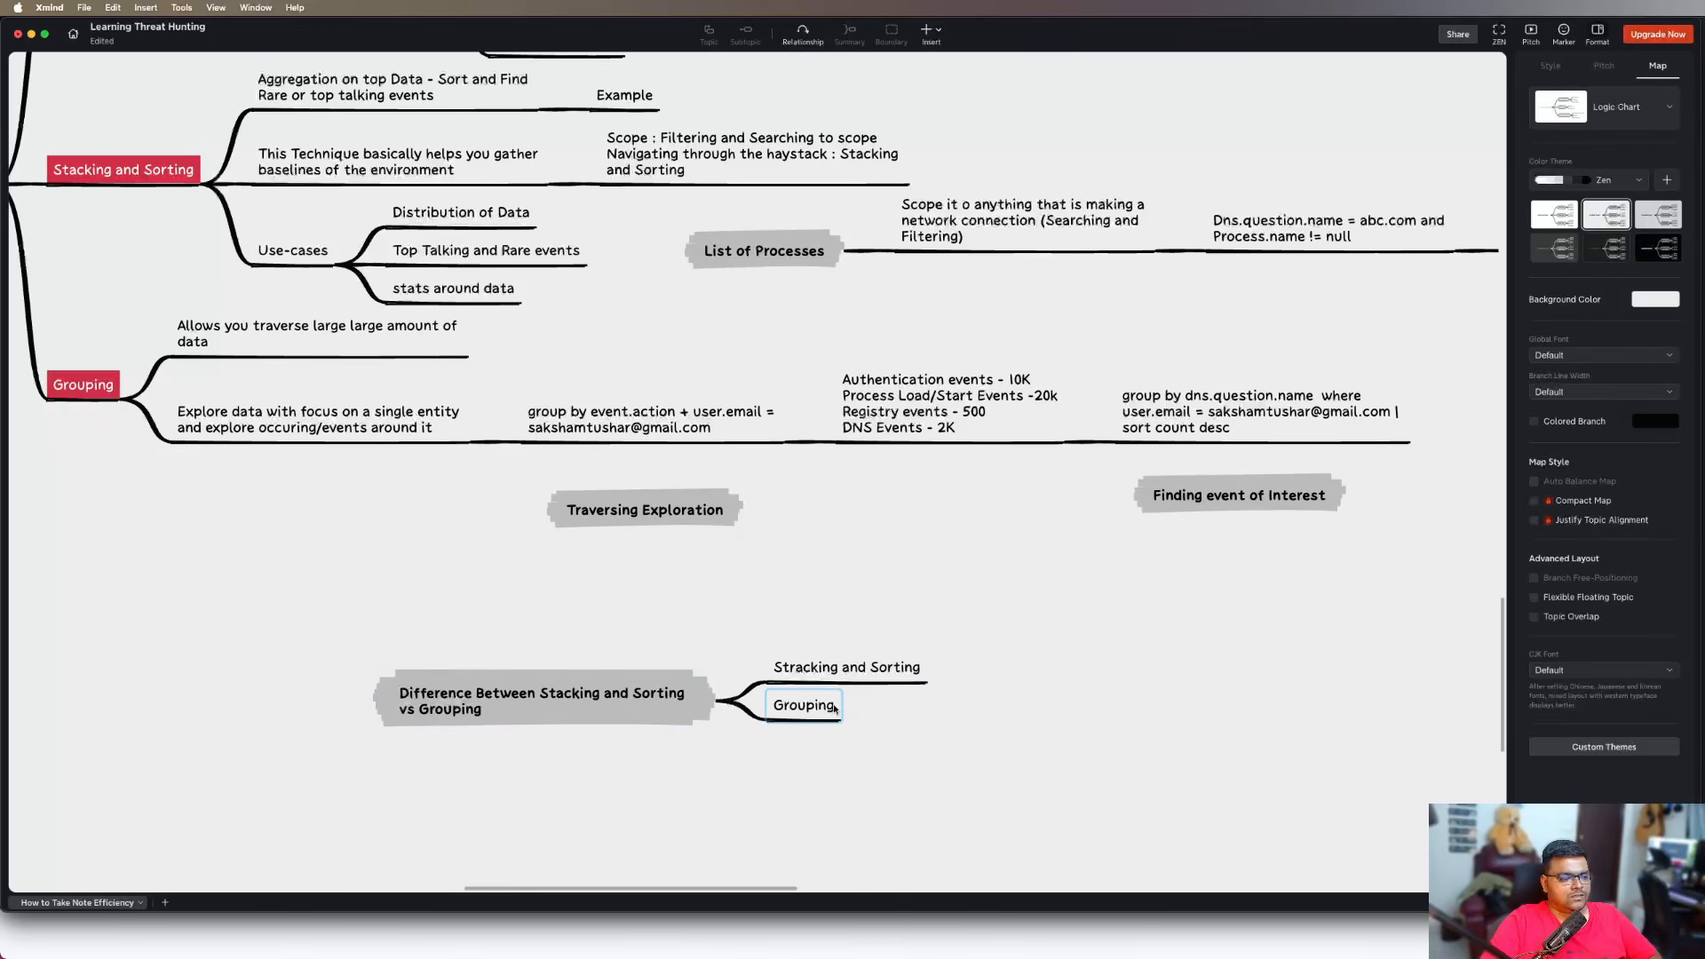
{"action": "key", "text": "Return"}
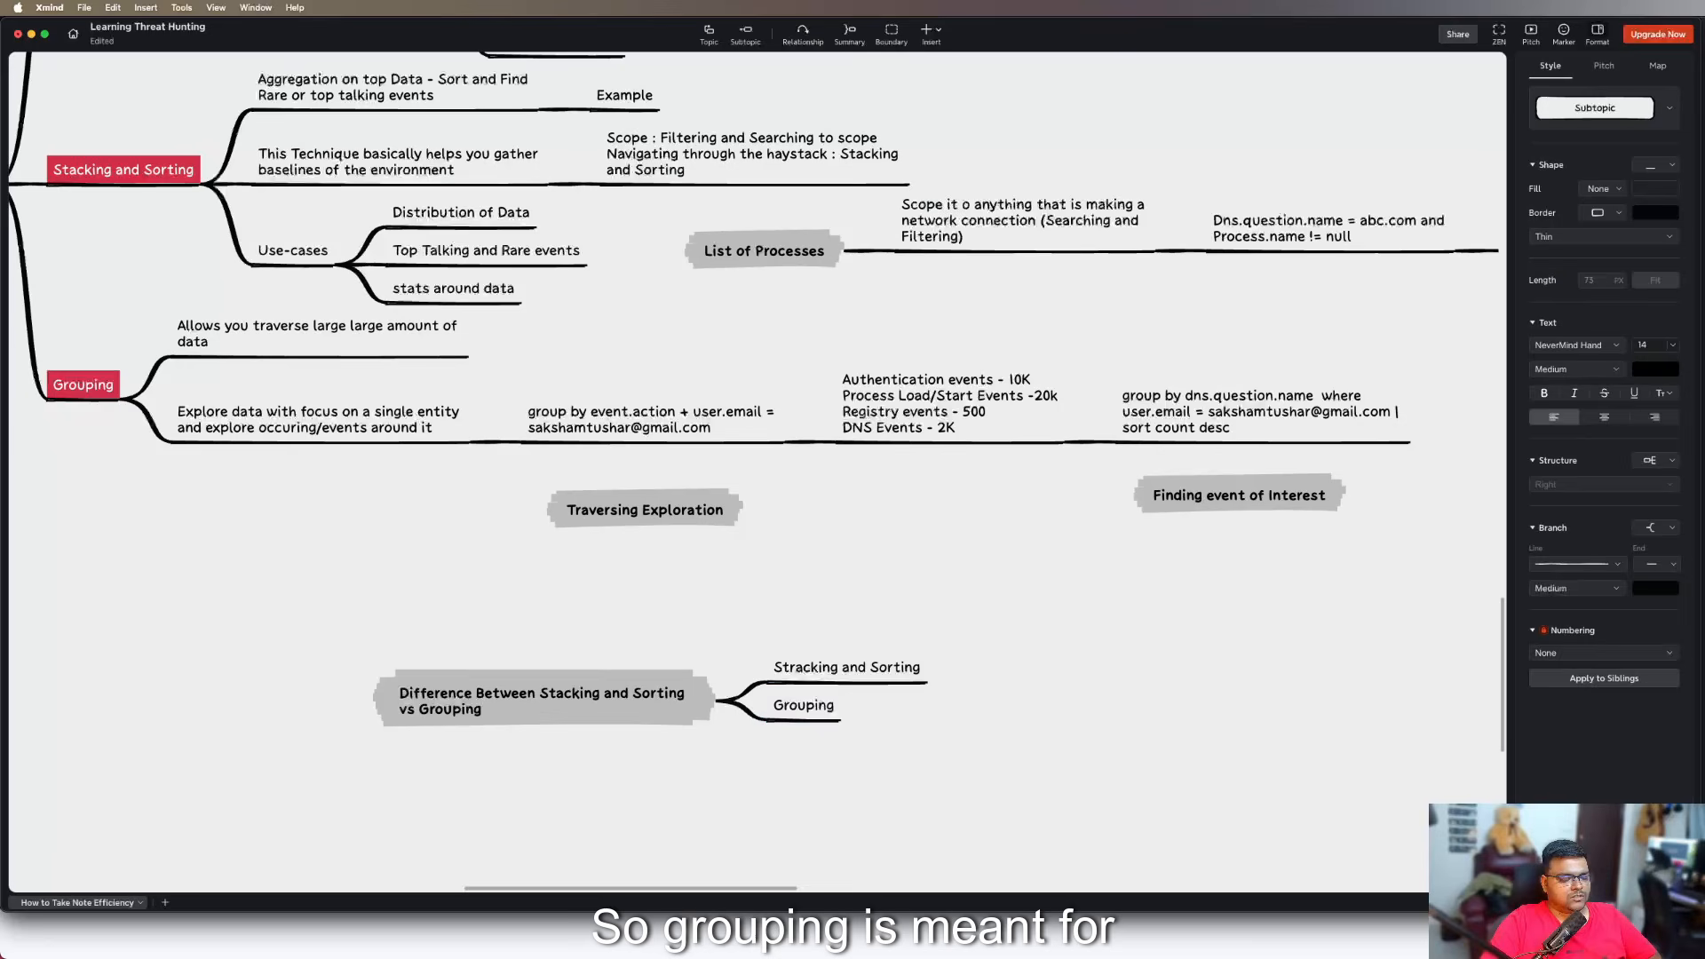
{"action": "key", "text": "Tab"}
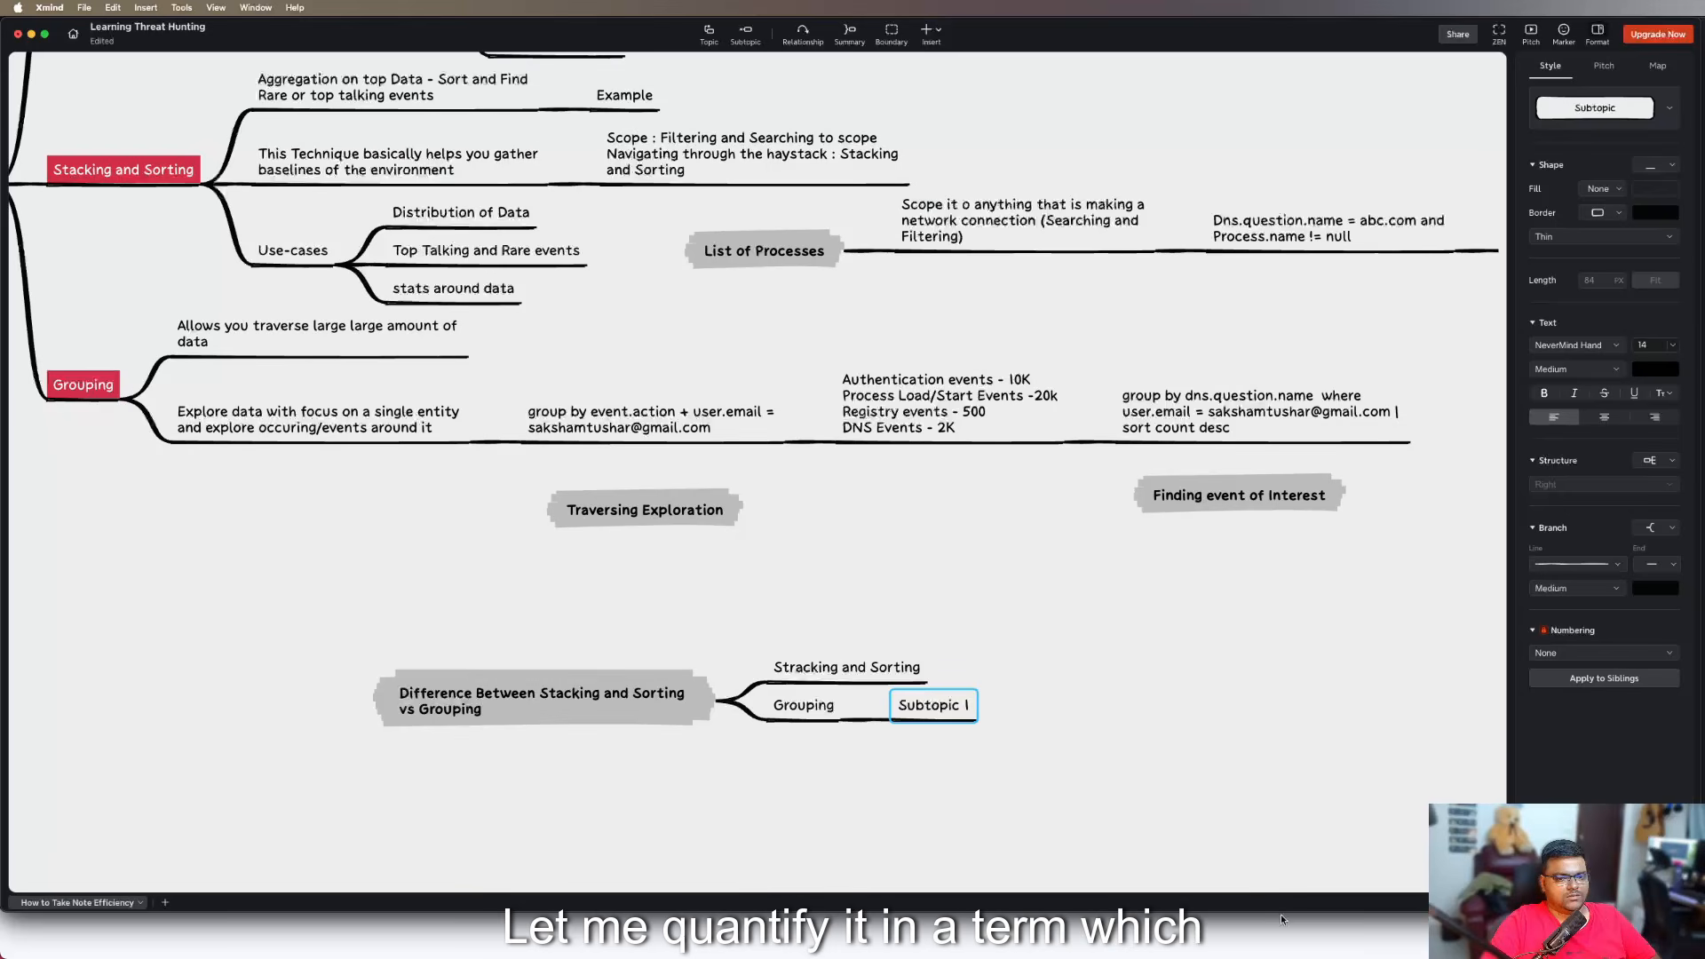
{"action": "key", "text": "super+Tab"}
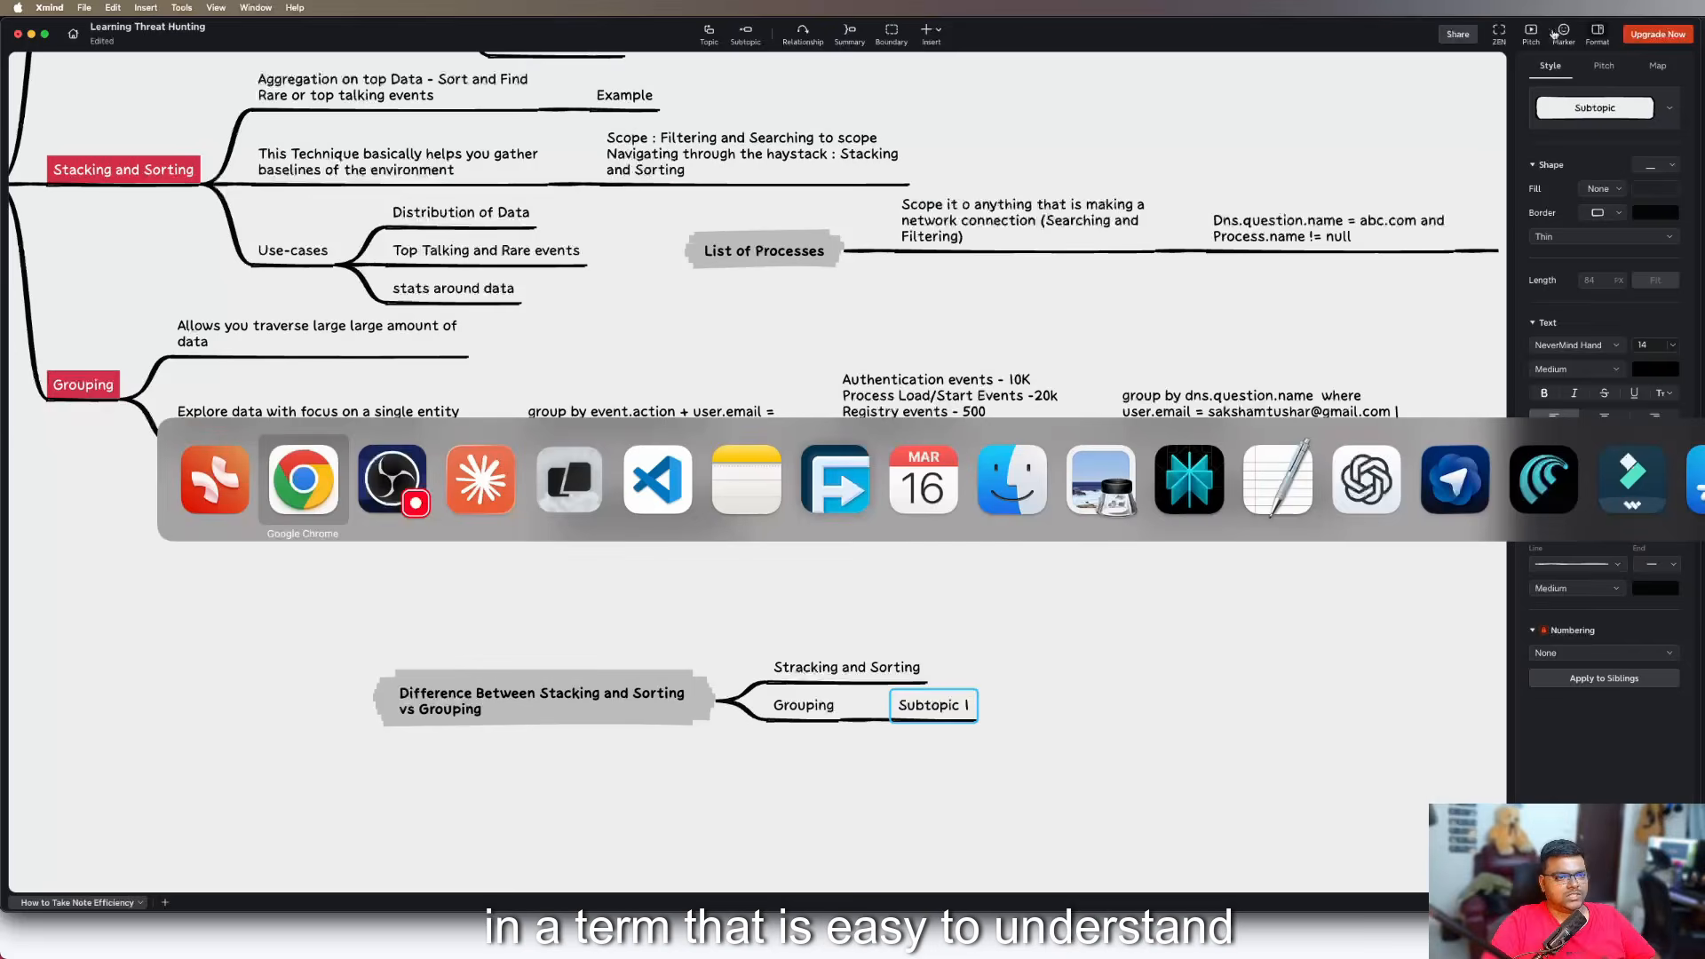
{"action": "left_click", "coordinate": [963, 714]}
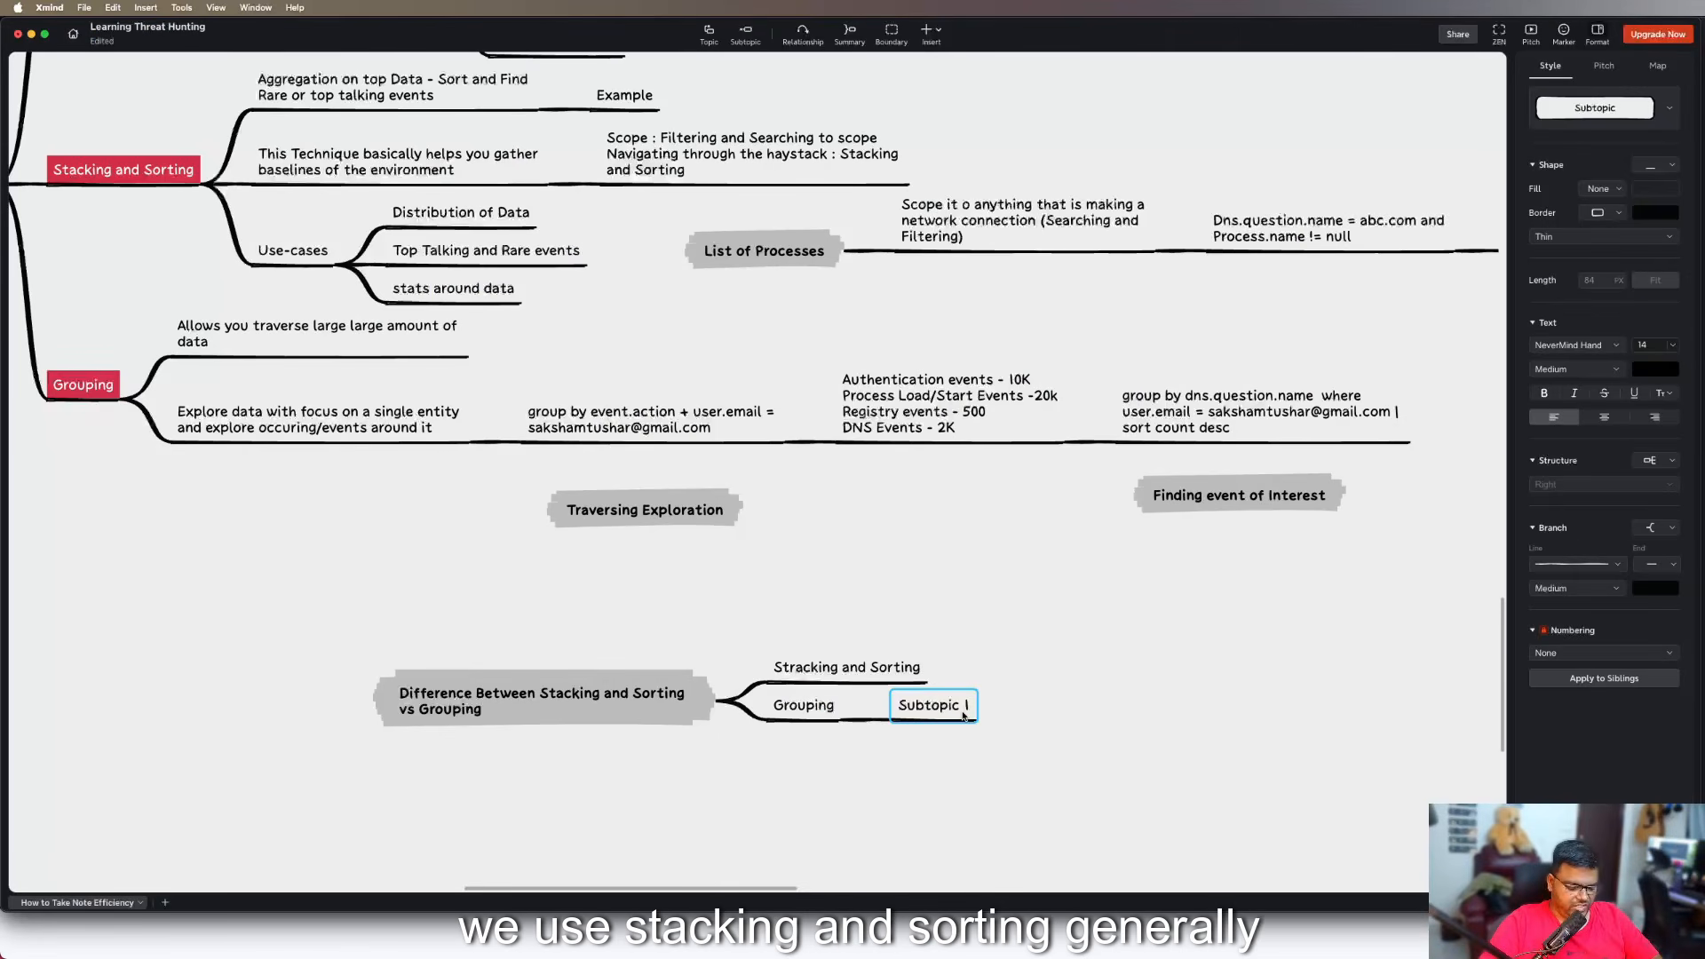
{"action": "key", "text": "Delete"}
Add a subtopic under "Stracking and Sorting" with the text "To identify outliers in terms of"
{"action": "key", "text": "Up"}
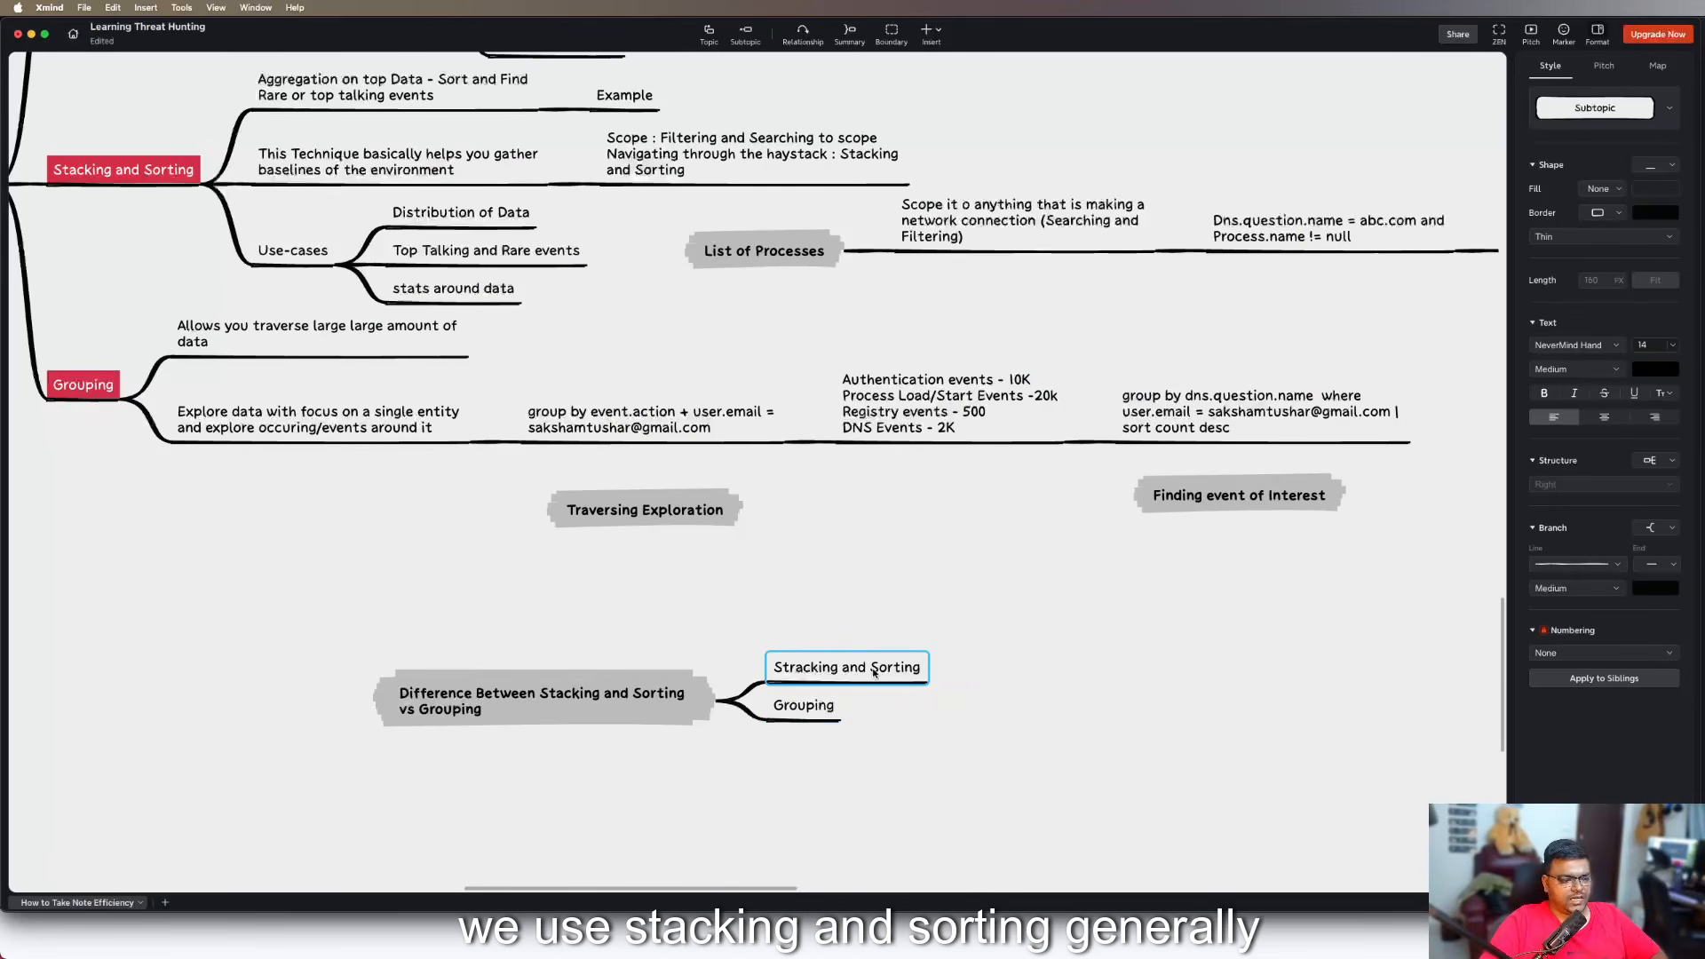
{"action": "key", "text": "Tab"}
{"action": "type", "text": "To ide"}
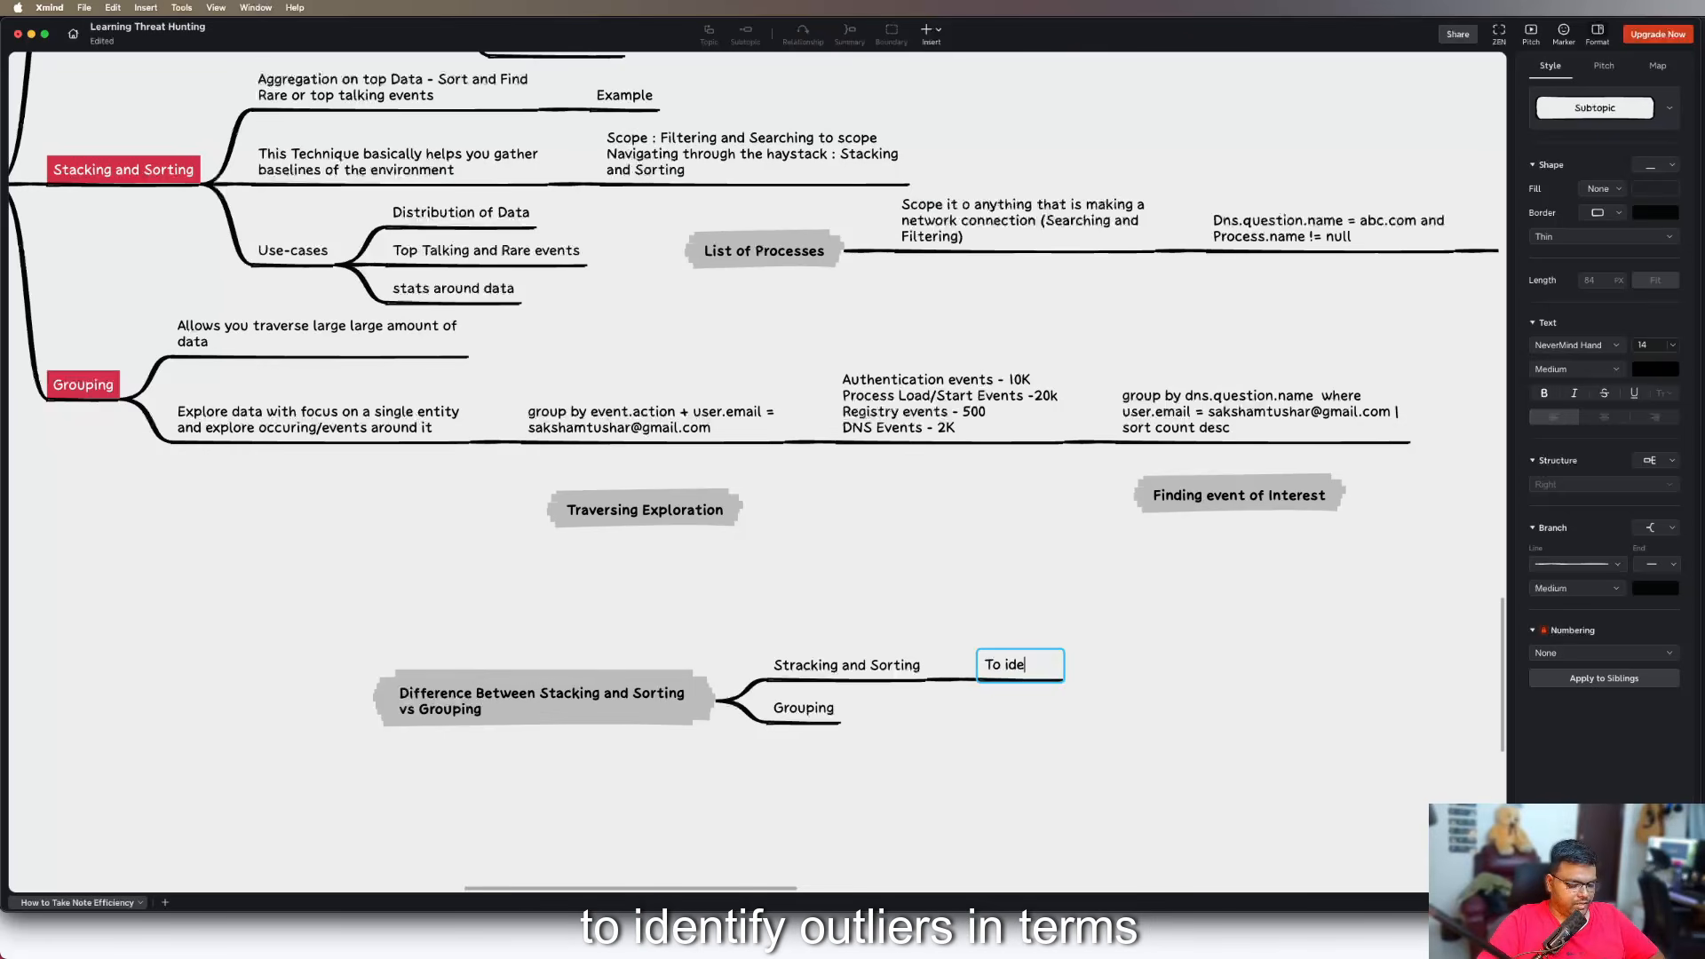
{"action": "type", "text": "ntify o"}
{"action": "key", "text": "BackSpace"}
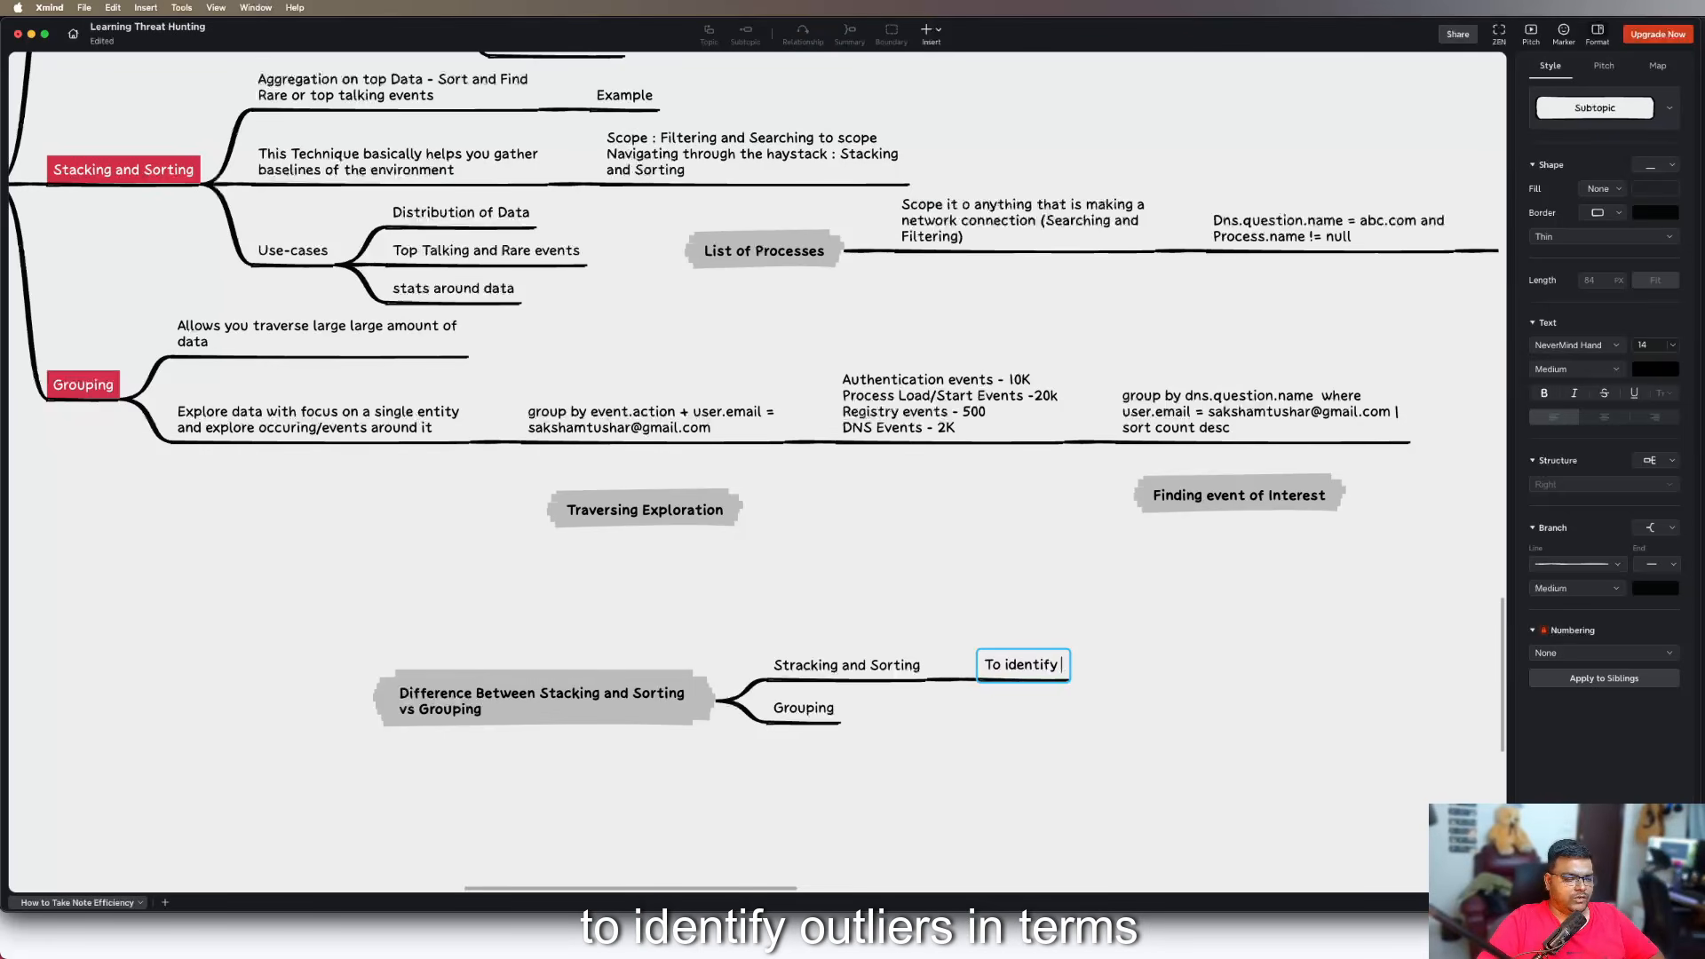
{"action": "type", "text": "ourli"}
{"action": "key", "text": "BackSpace"}
{"action": "key", "text": "BackSpace"}
{"action": "key", "text": "BackSpace"}
{"action": "type", "text": "tliers in terms"}
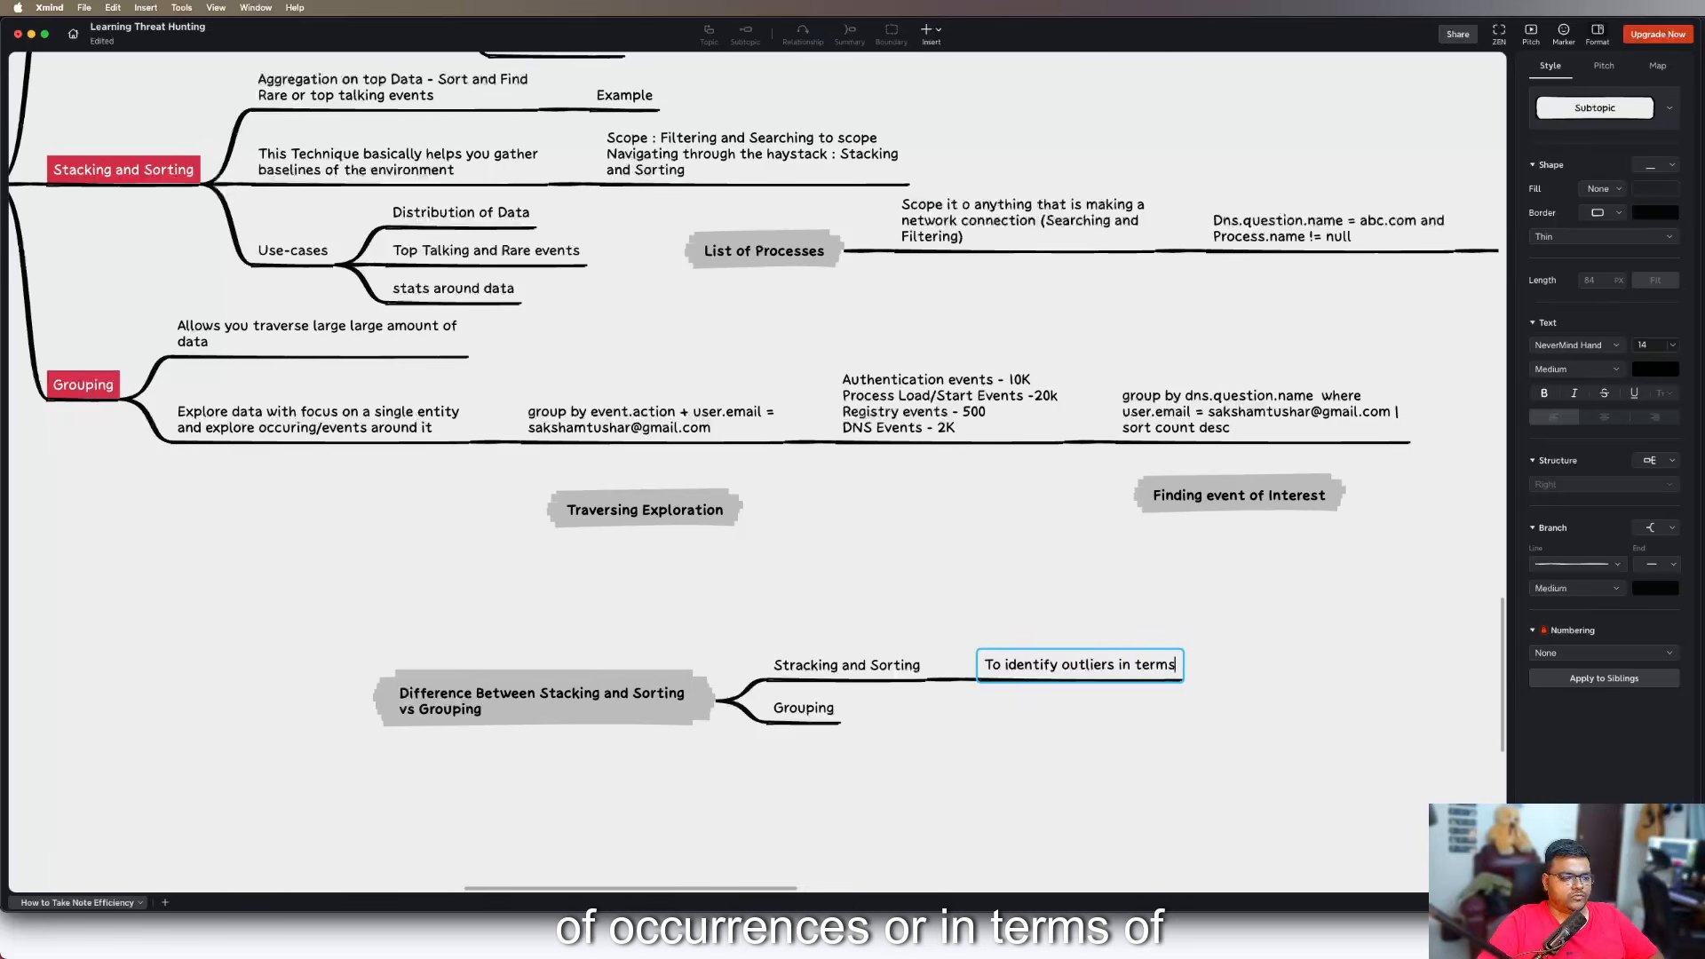
{"action": "type", "text": " of Occurances"}
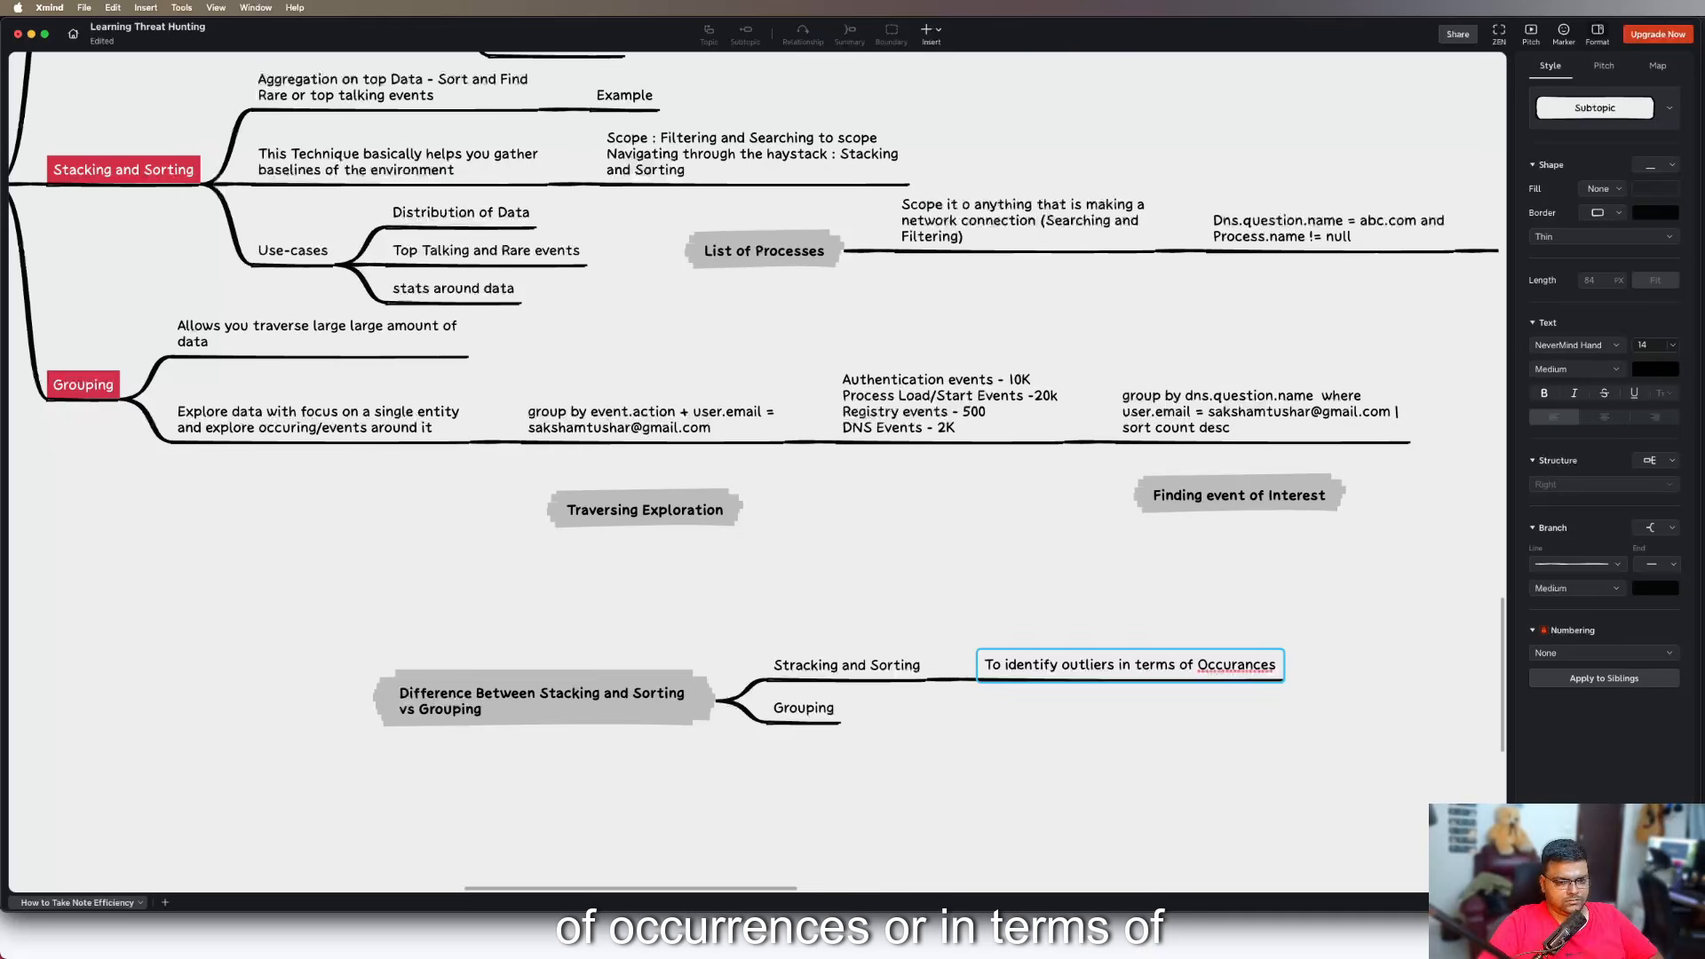
{"action": "key", "text": "BackSpace"}
{"action": "key", "text": "BackSpace"}
{"action": "key", "text": "BackSpace"}
{"action": "key", "text": "BackSpace"}
{"action": "key", "text": "BackSpace"}
{"action": "key", "text": "BackSpace"}
{"action": "key", "text": "BackSpace"}
{"action": "key", "text": "BackSpace"}
{"action": "key", "text": "BackSpace"}
{"action": "key", "text": "BackSpace"}
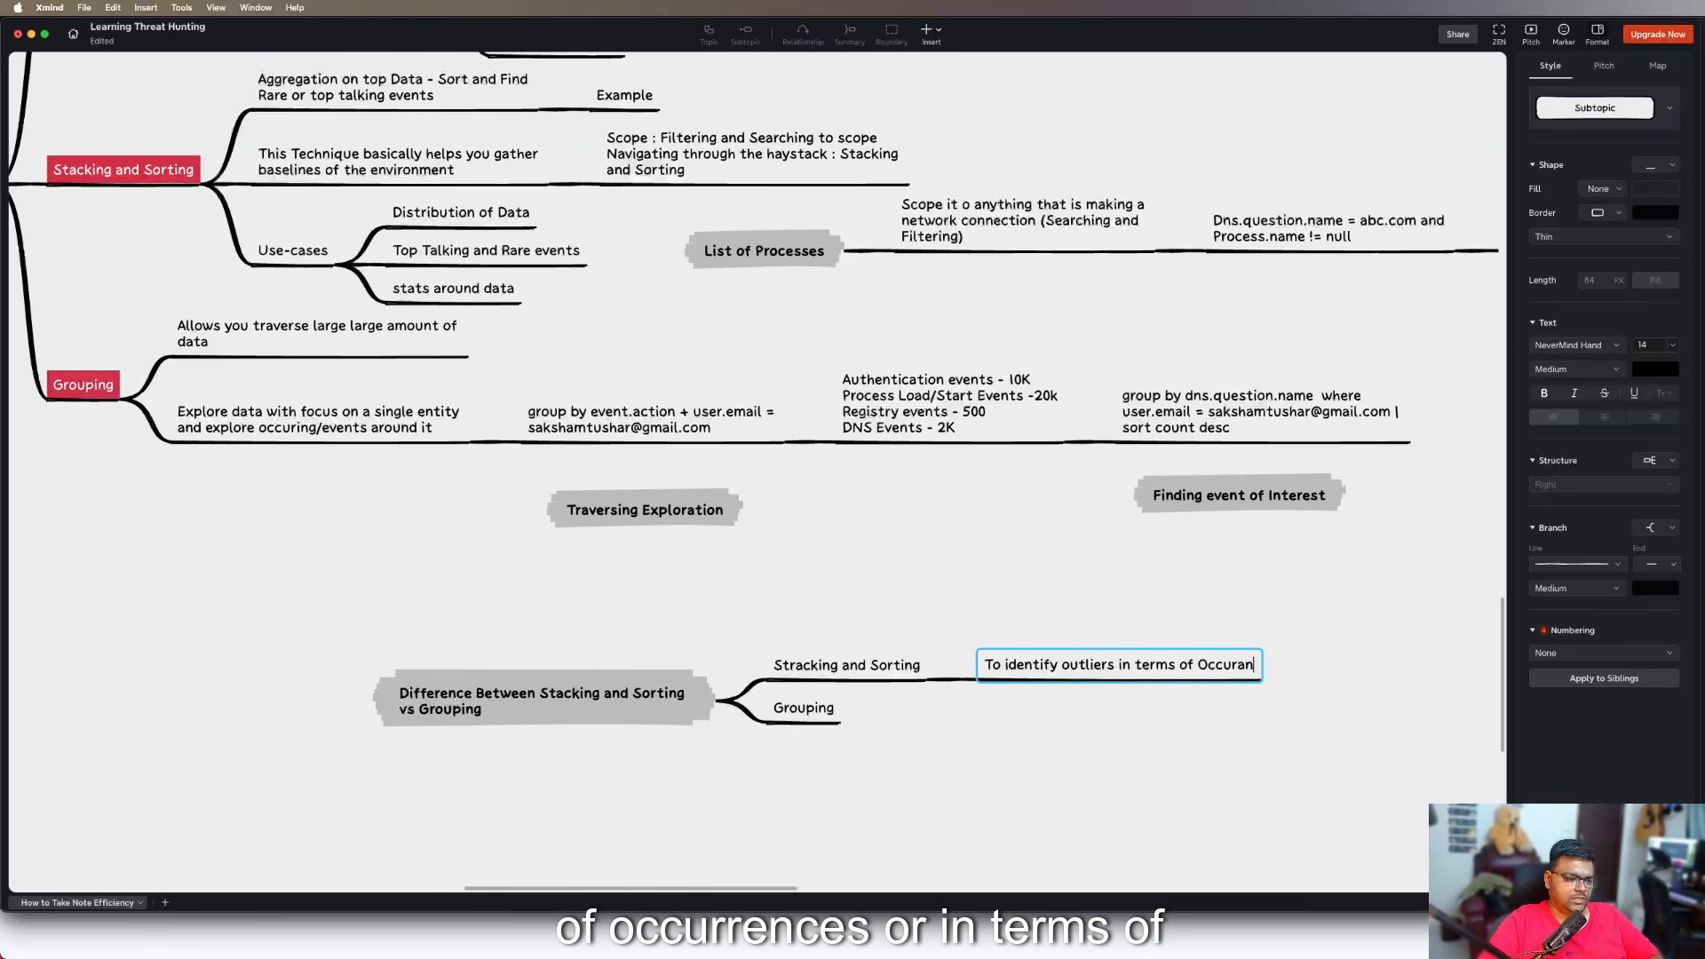
Complete the "To identify outliers in terms of" subtopic with "Highest, lowest, most common, rarest events"
{"action": "type", "text": "Hi"}
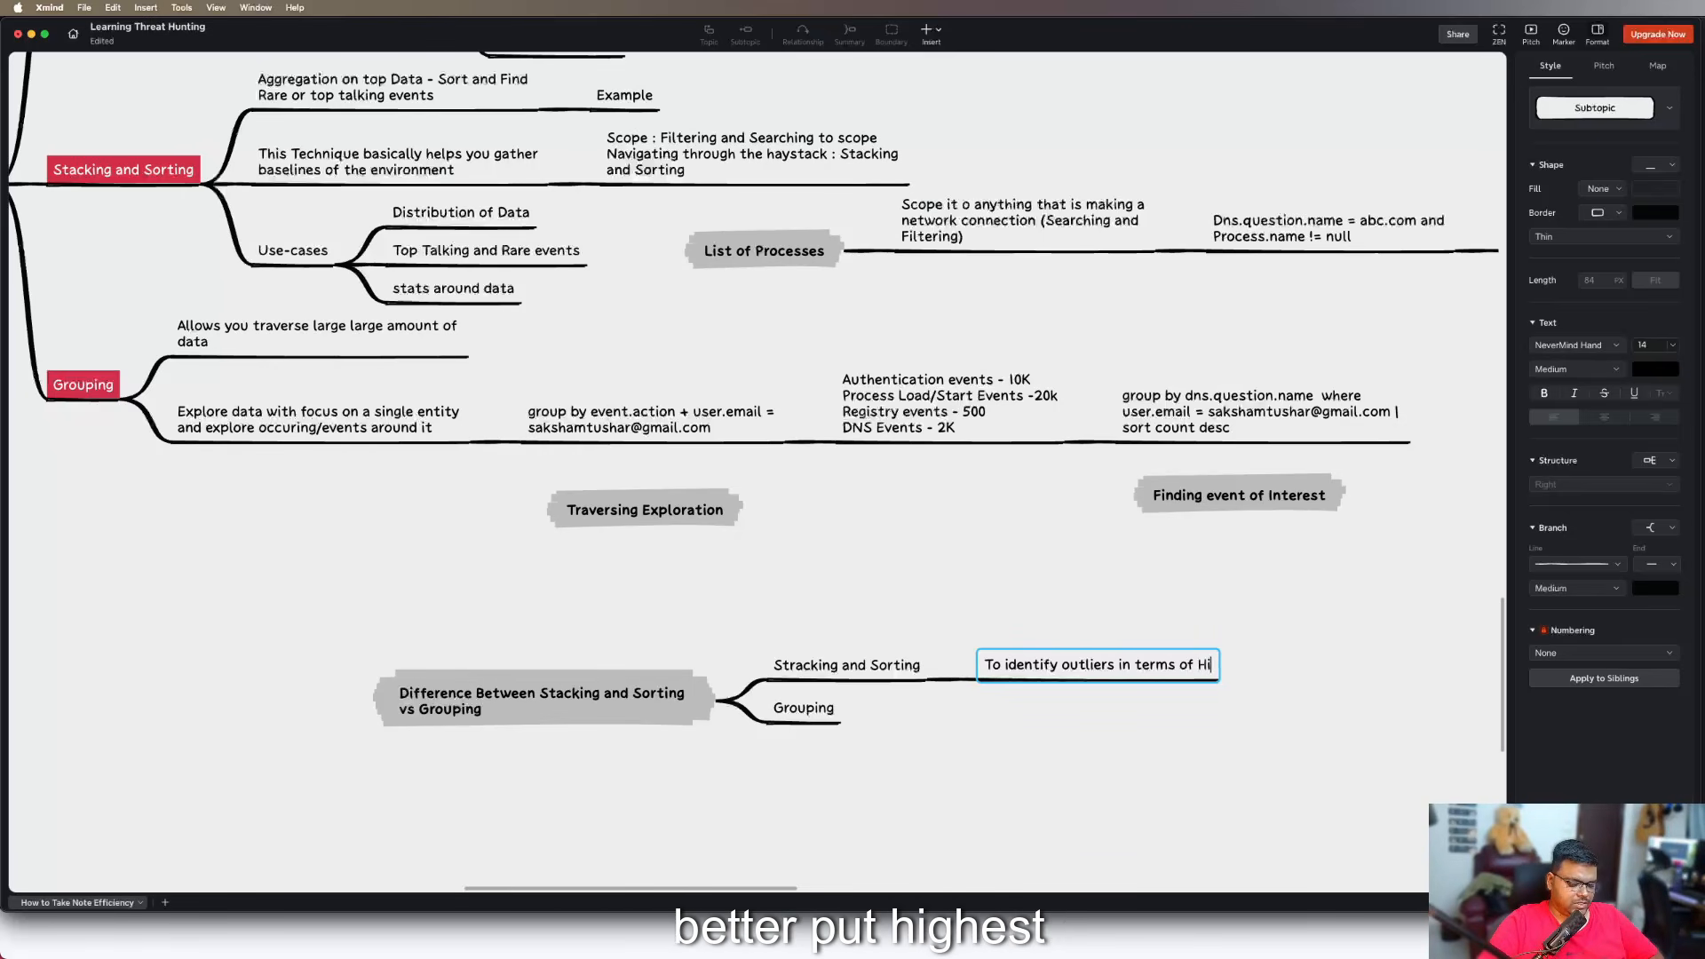
{"action": "type", "text": "ghest, low"}
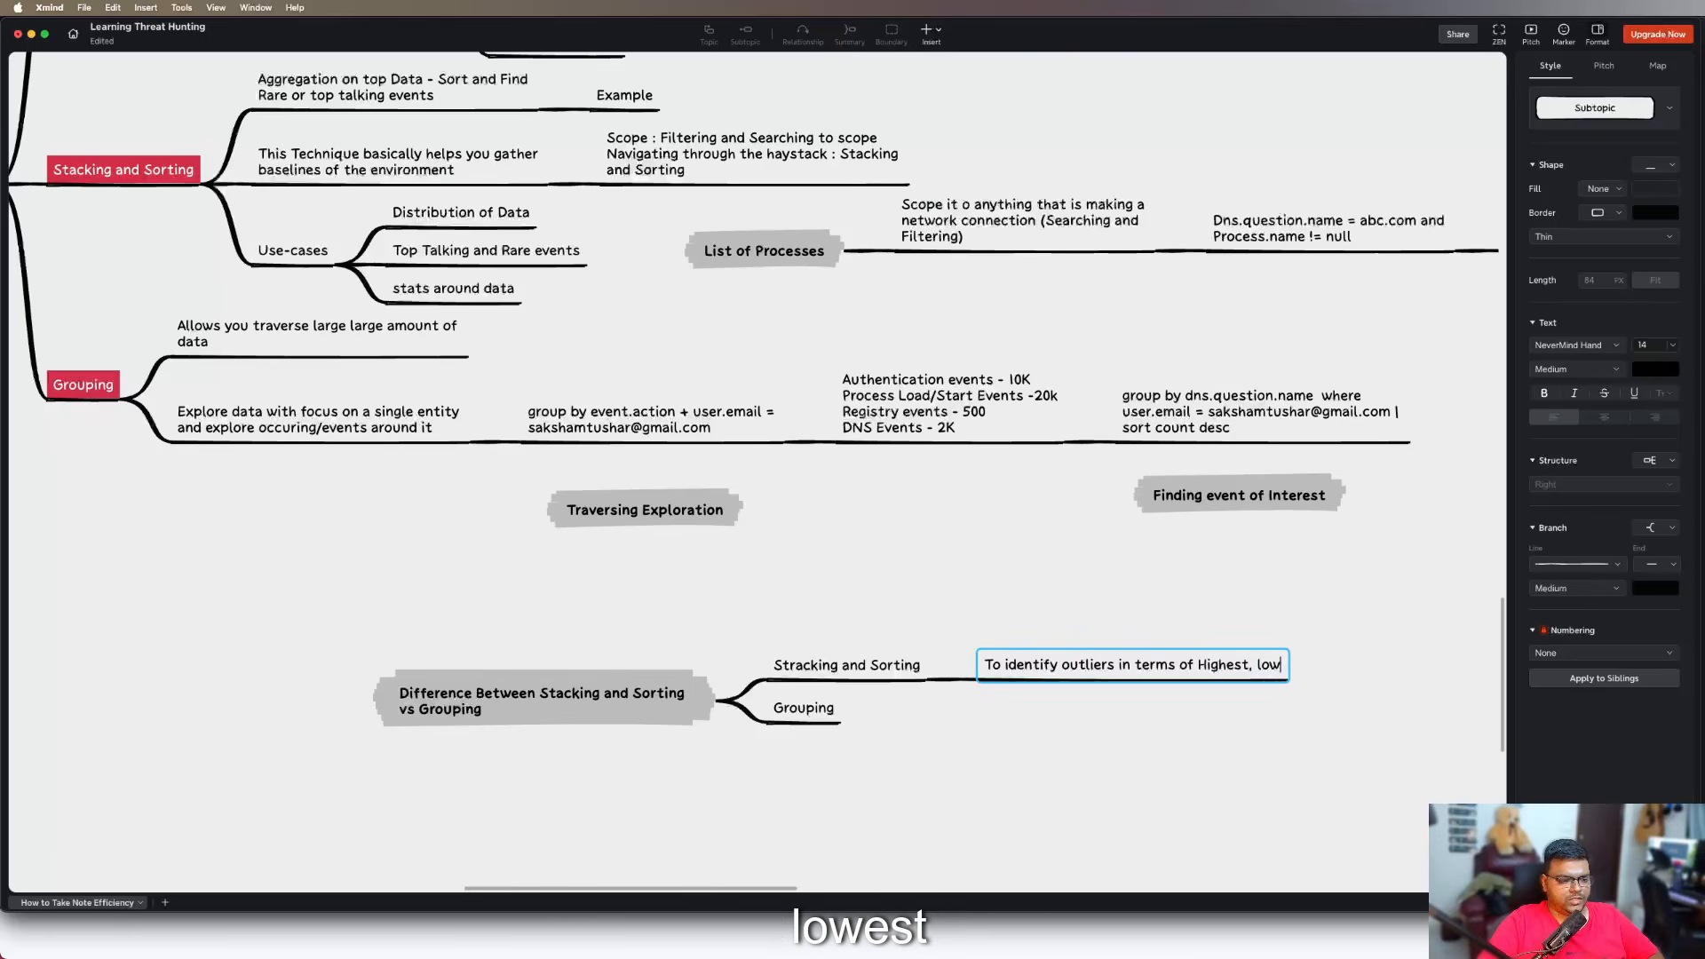
{"action": "type", "text": "est, most common,"}
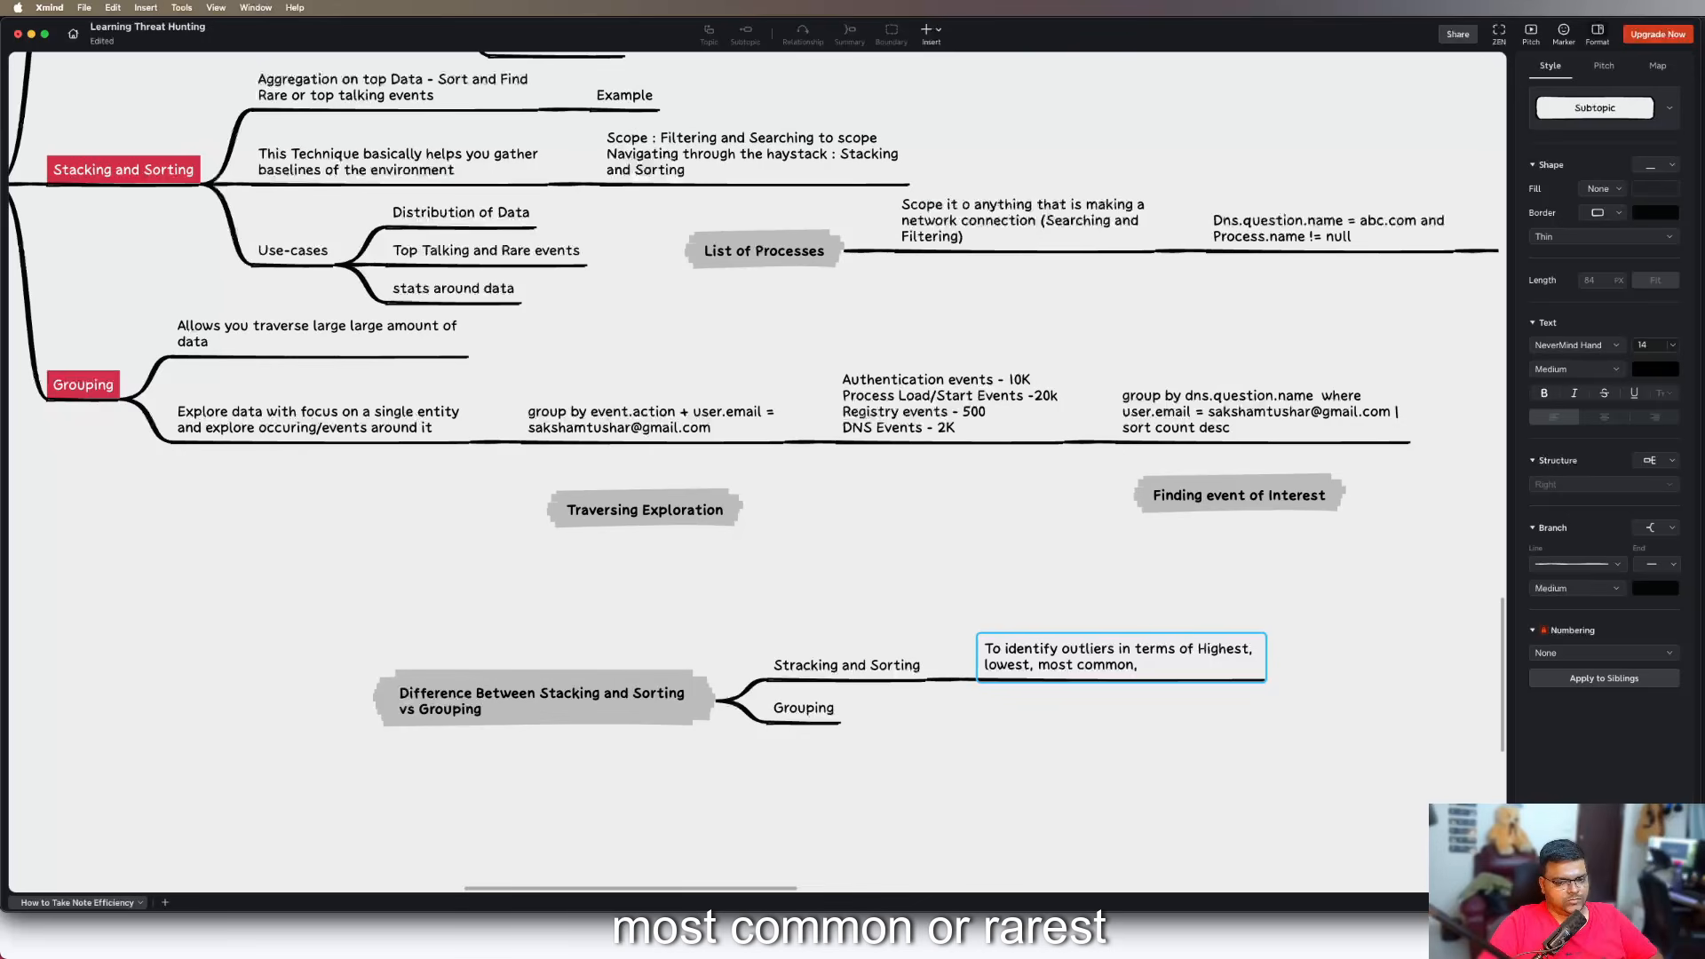
{"action": "type", "text": " are"}
{"action": "key", "text": "BackSpace"}
{"action": "type", "text": "are"}
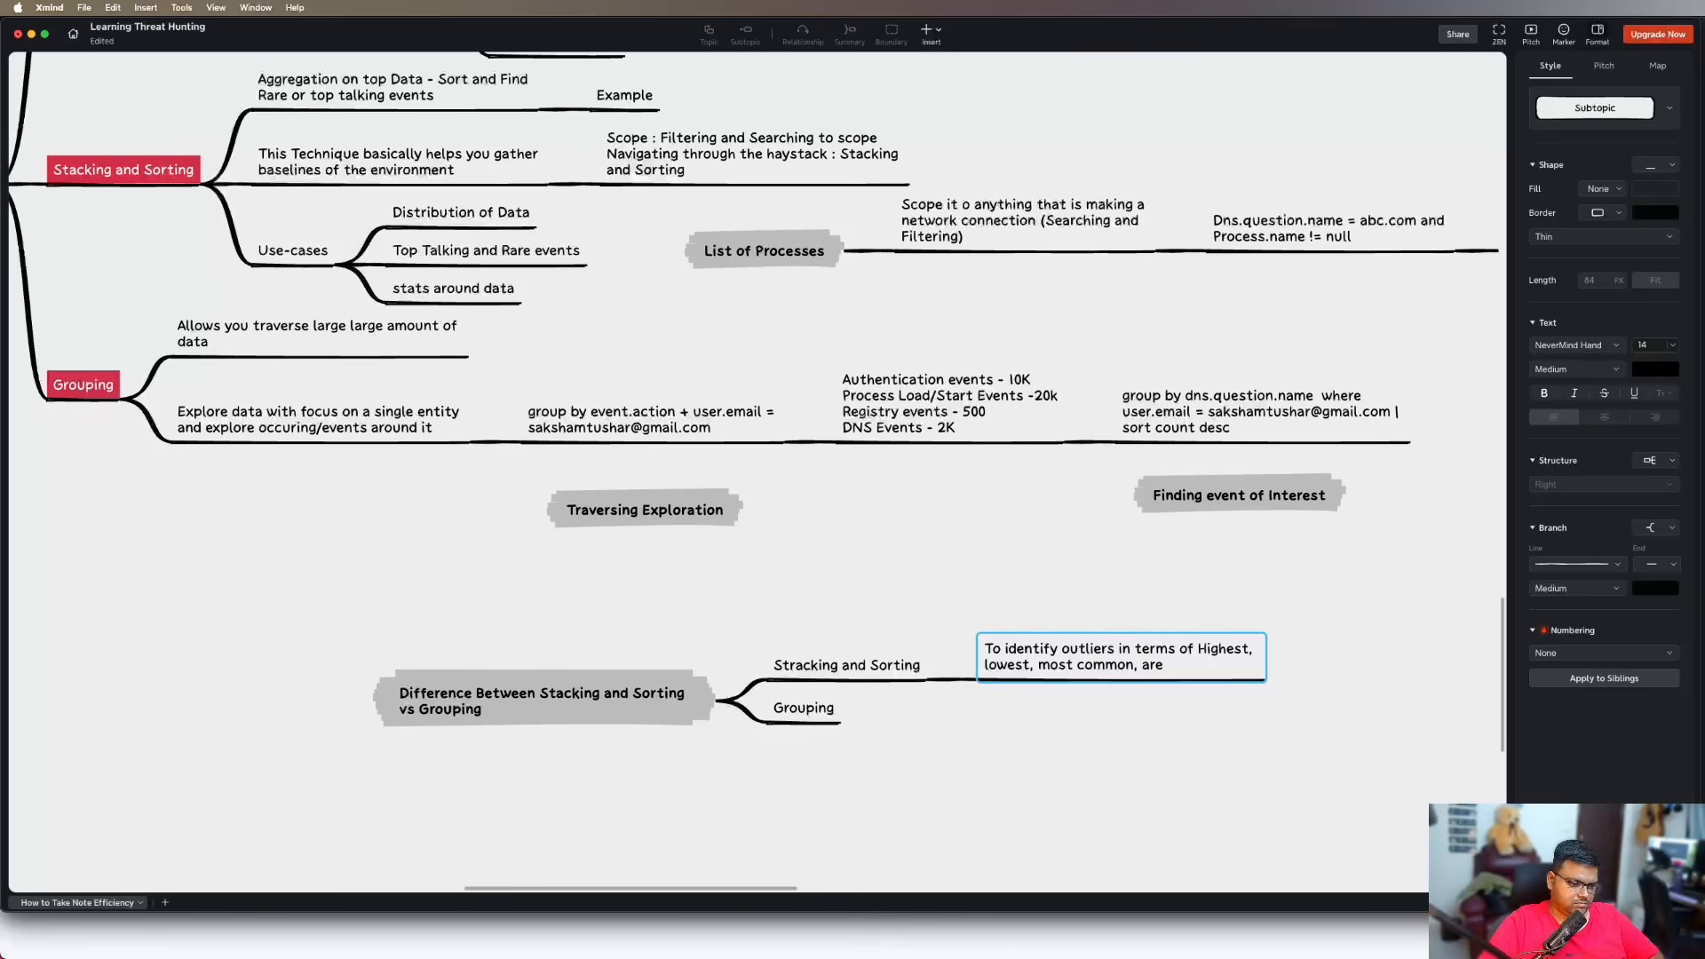
{"action": "key", "text": "BackSpace"}
{"action": "key", "text": "BackSpace"}
{"action": "key", "text": "BackSpace"}
{"action": "type", "text": "rarest e"}
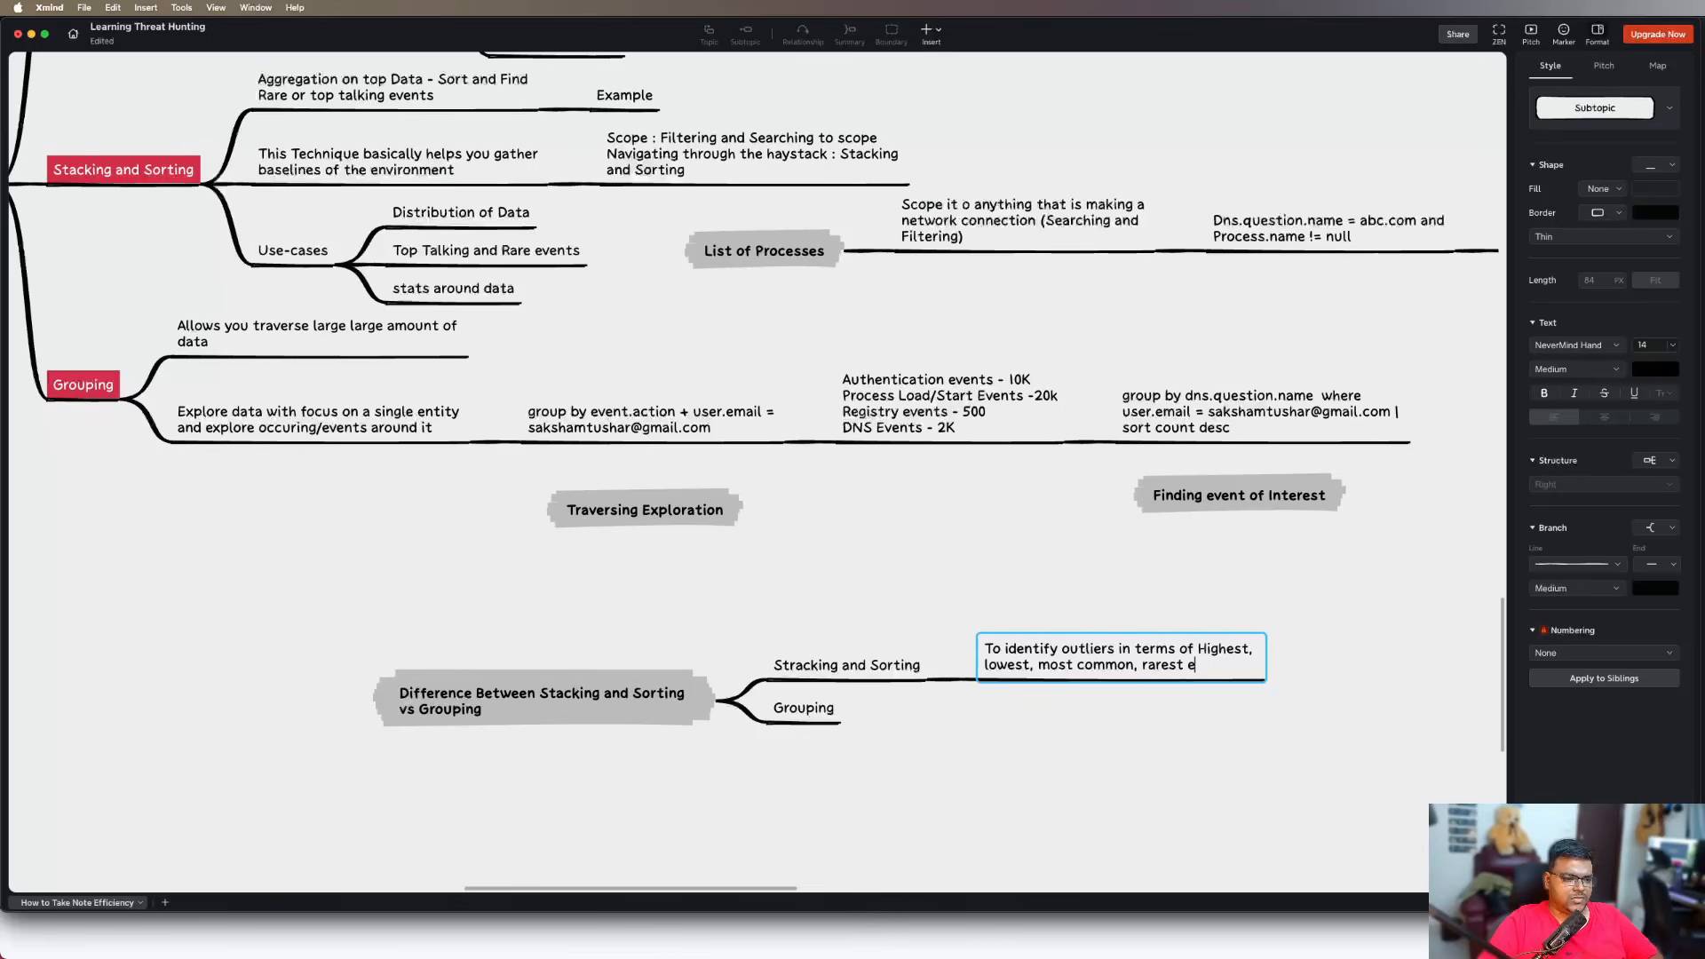
{"action": "type", "text": "vents"}
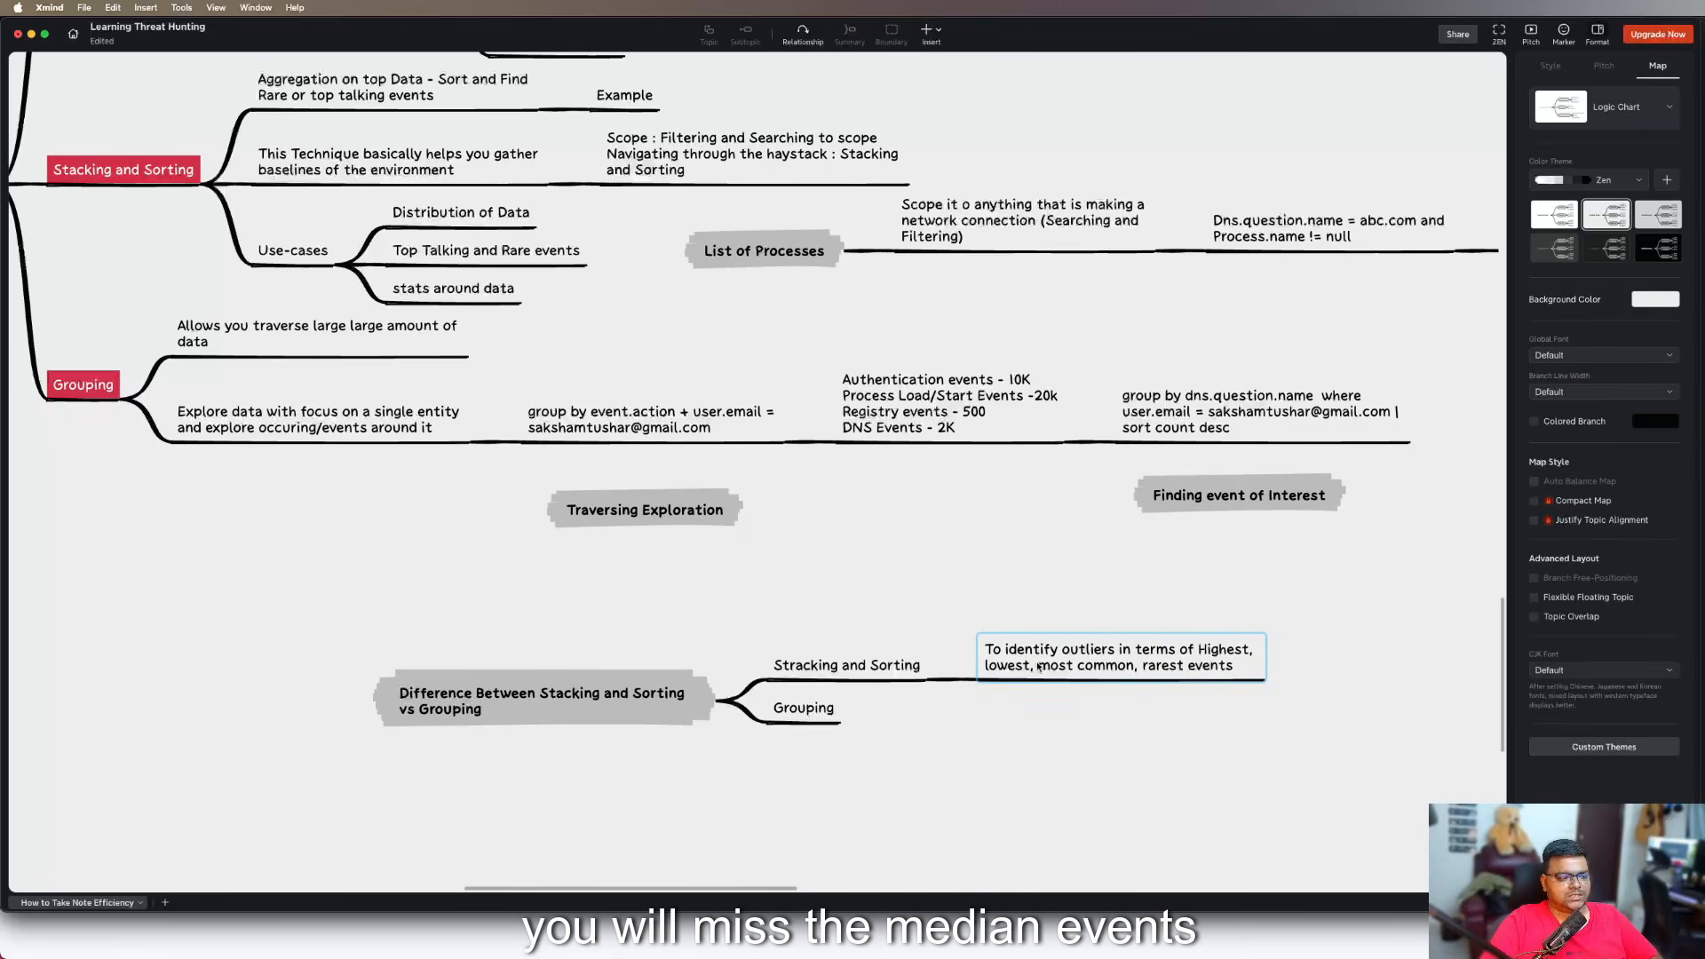
{"action": "key", "text": "Return"}
{"action": "key", "text": "Return"}
Add a second subtopic under "Stracking and Sorting" reading "You will miss the median events"
{"action": "type", "text": "You wil"}
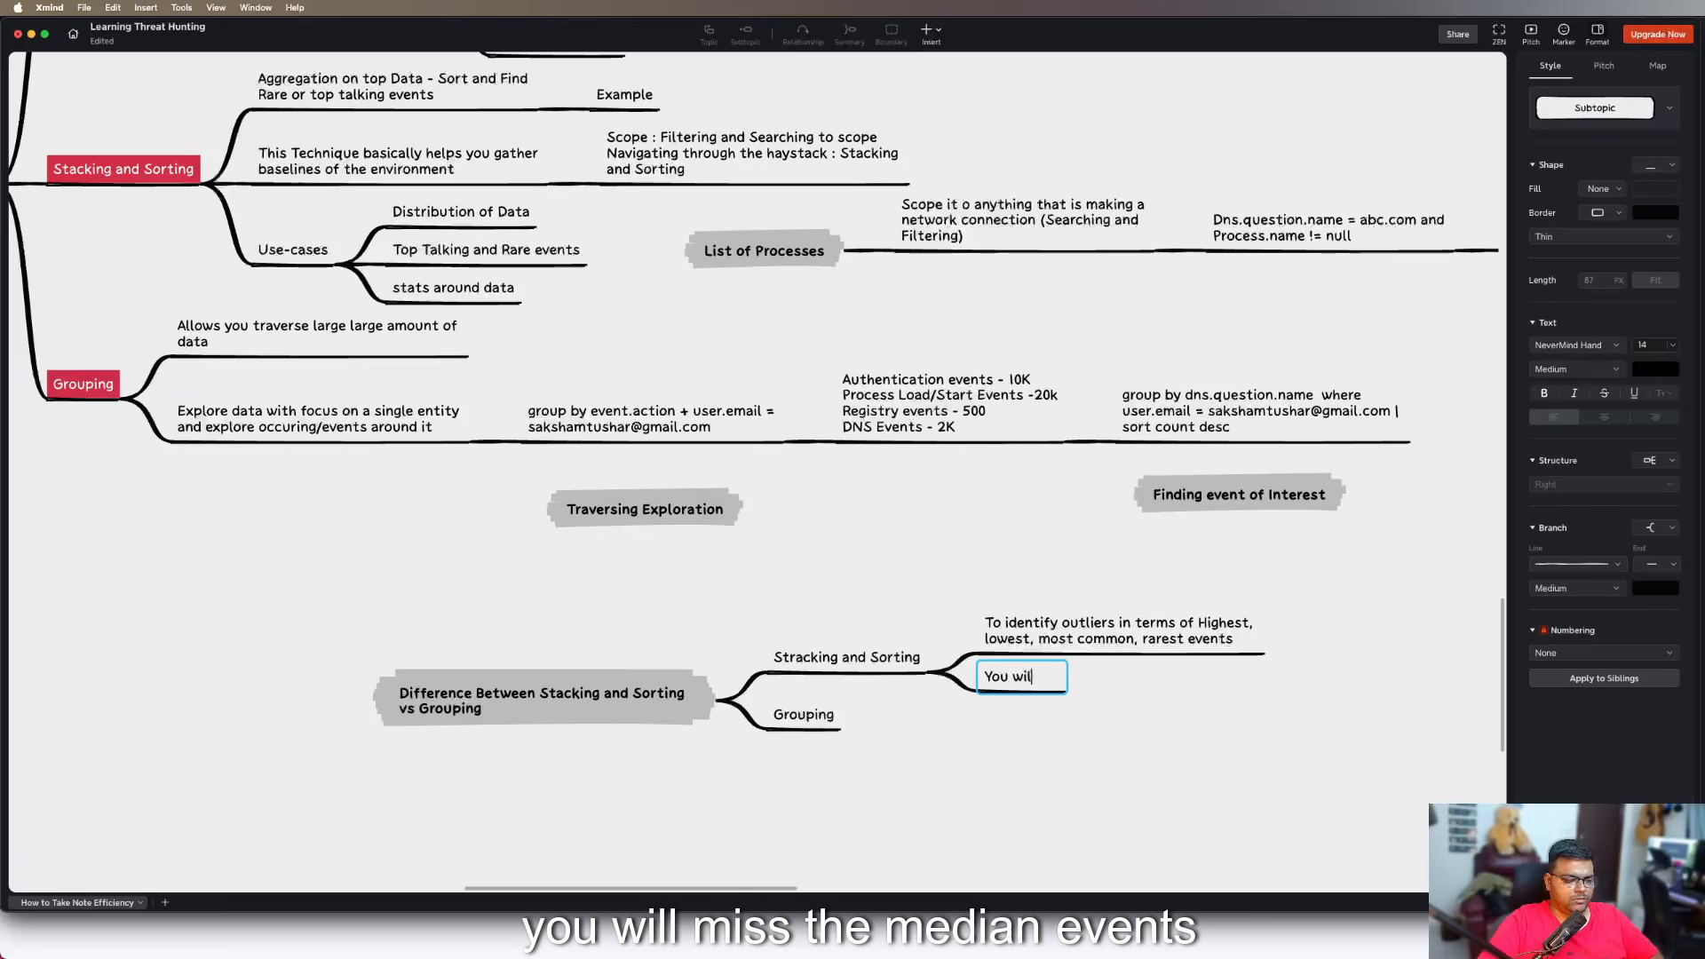
{"action": "type", "text": "l miss themed"}
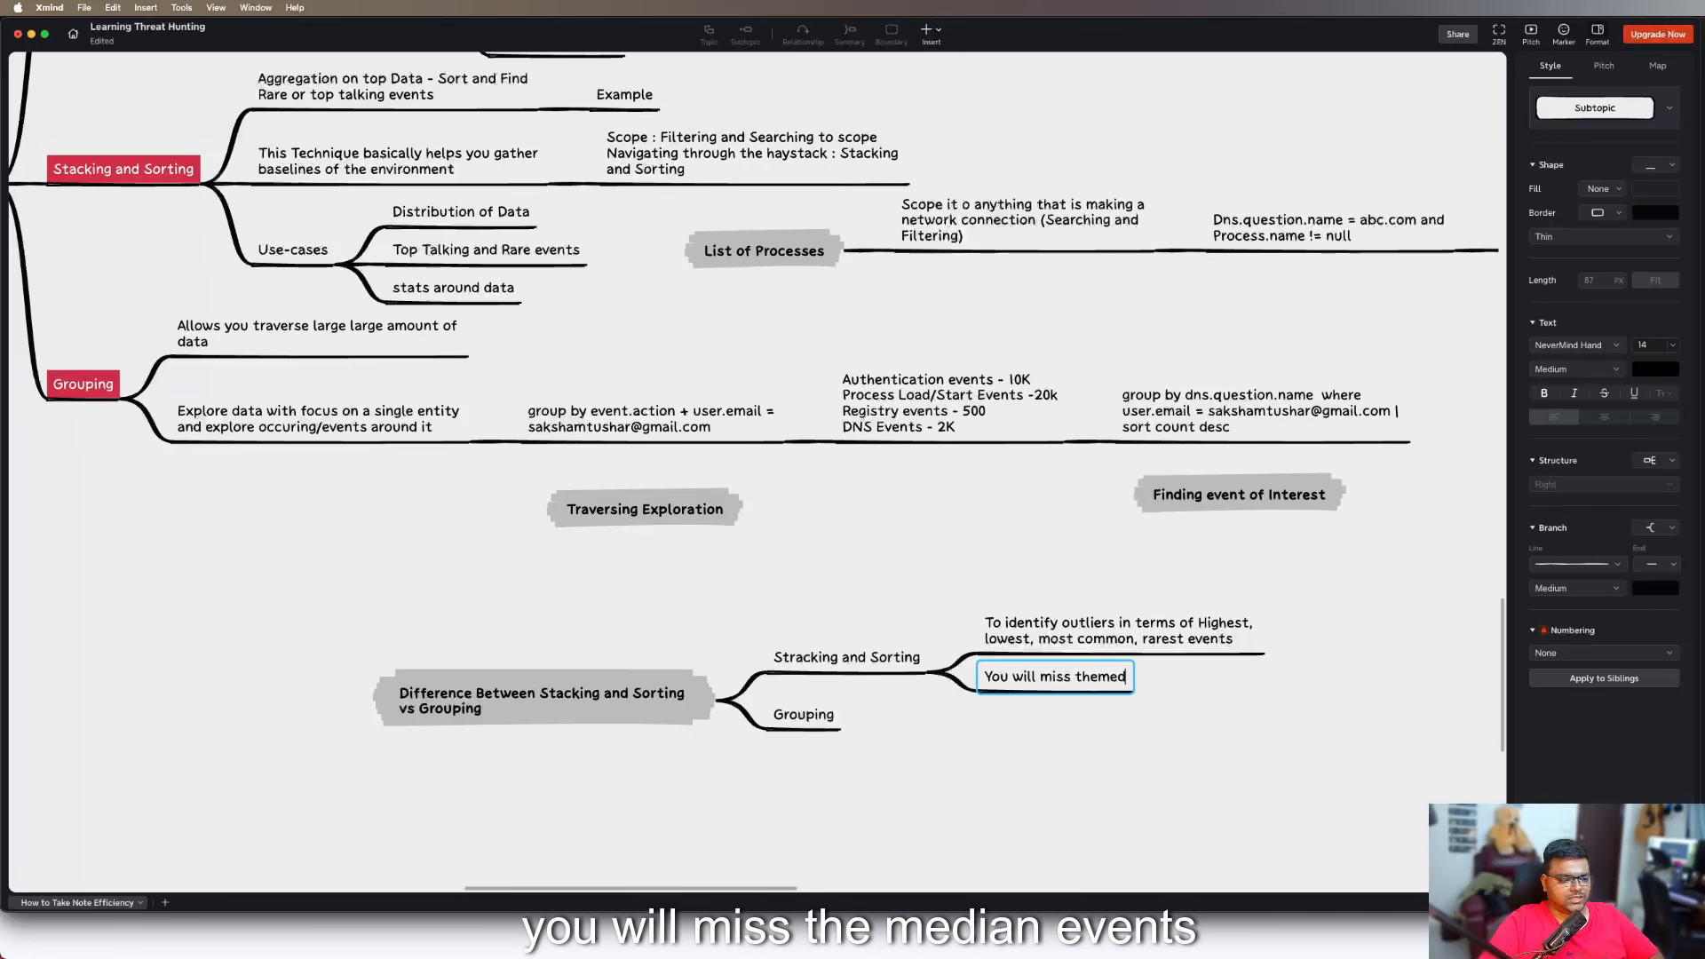
{"action": "key", "text": "BackSpace"}
{"action": "key", "text": "BackSpace"}
{"action": "key", "text": "BackSpace"}
{"action": "key", "text": "BackSpace"}
{"action": "type", "text": "e medi"}
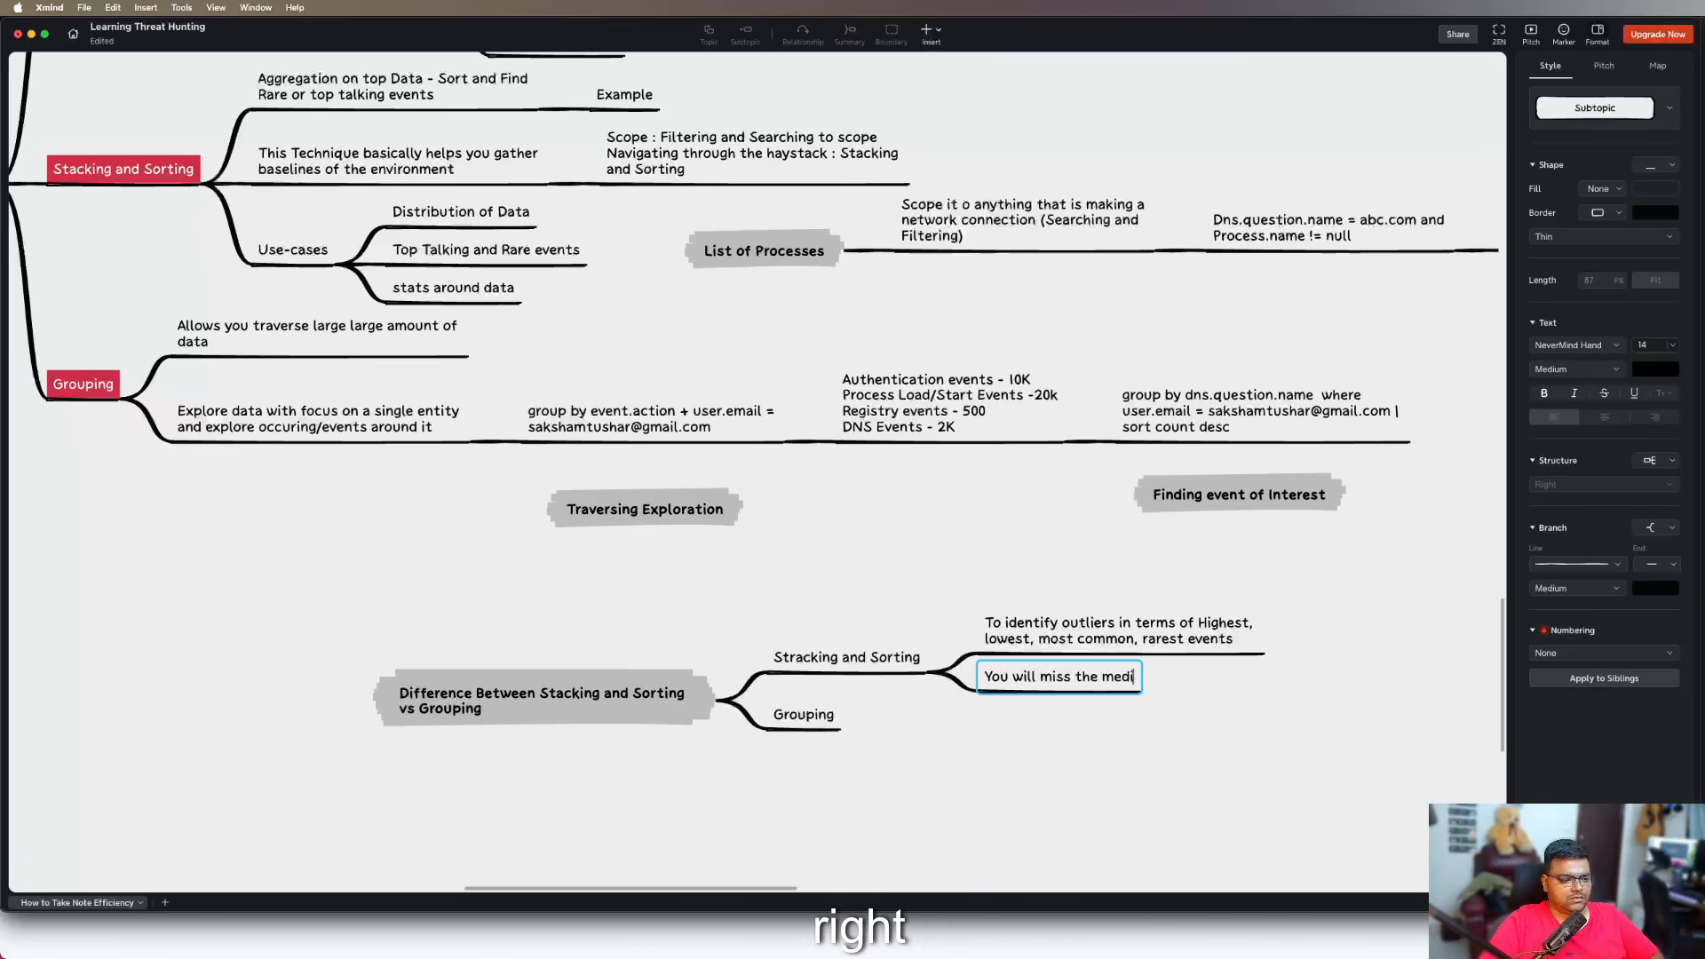
{"action": "type", "text": "an events"}
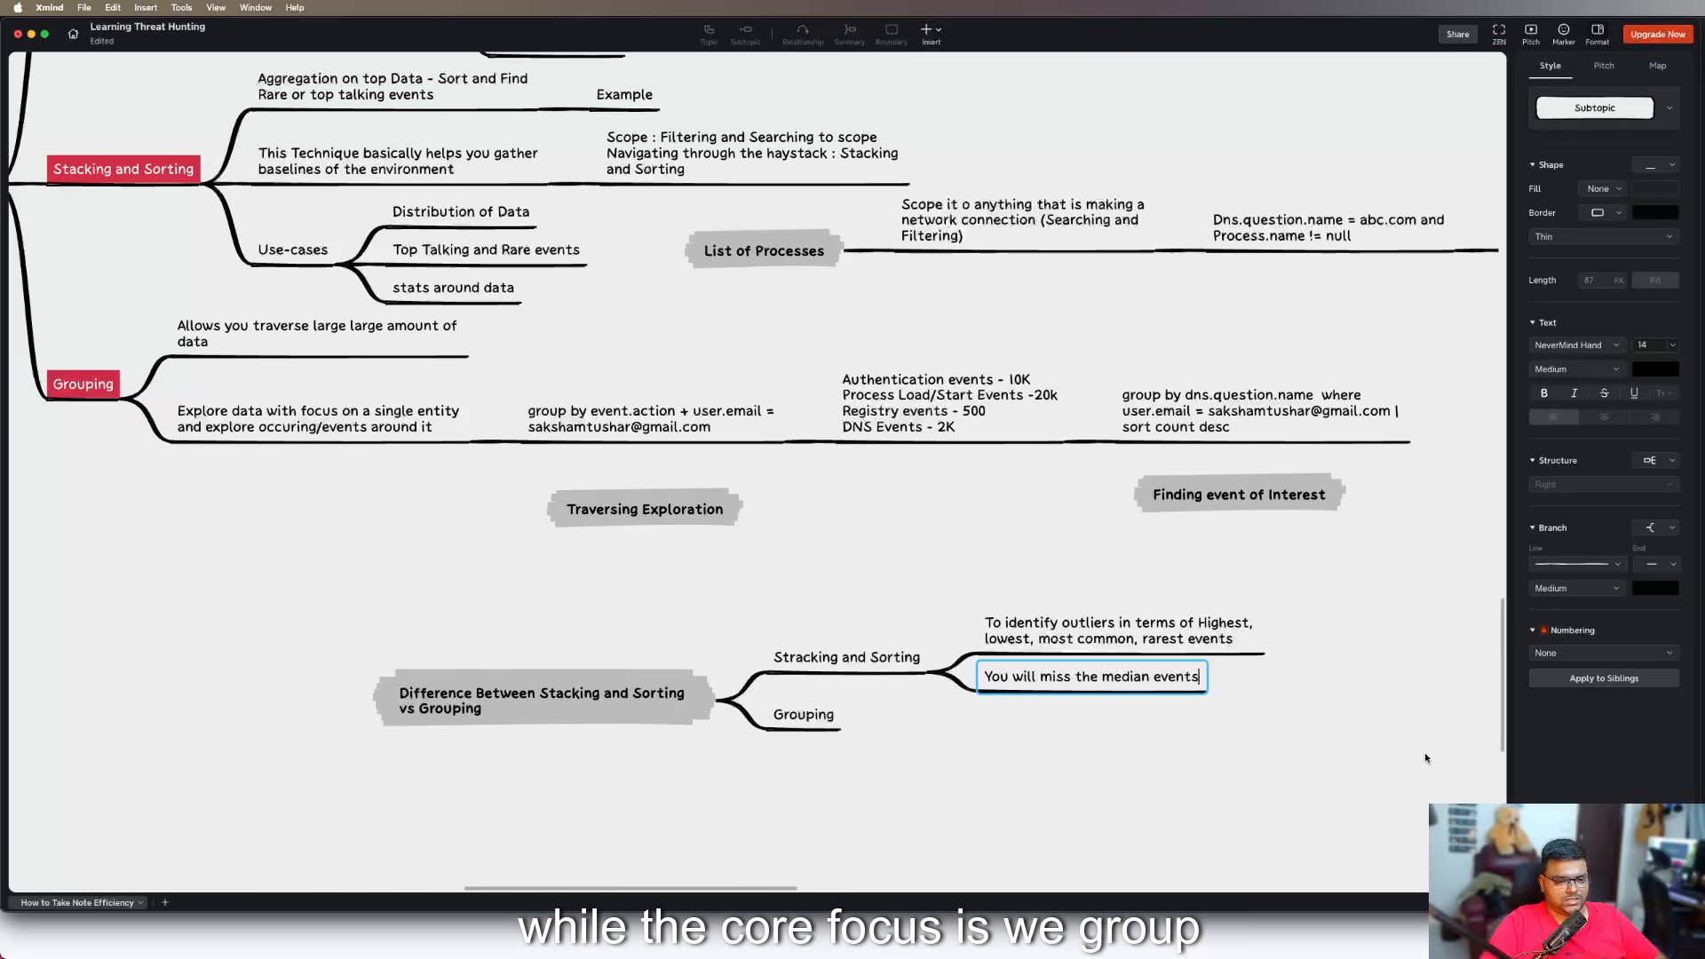
{"action": "left_click", "coordinate": [1084, 734]}
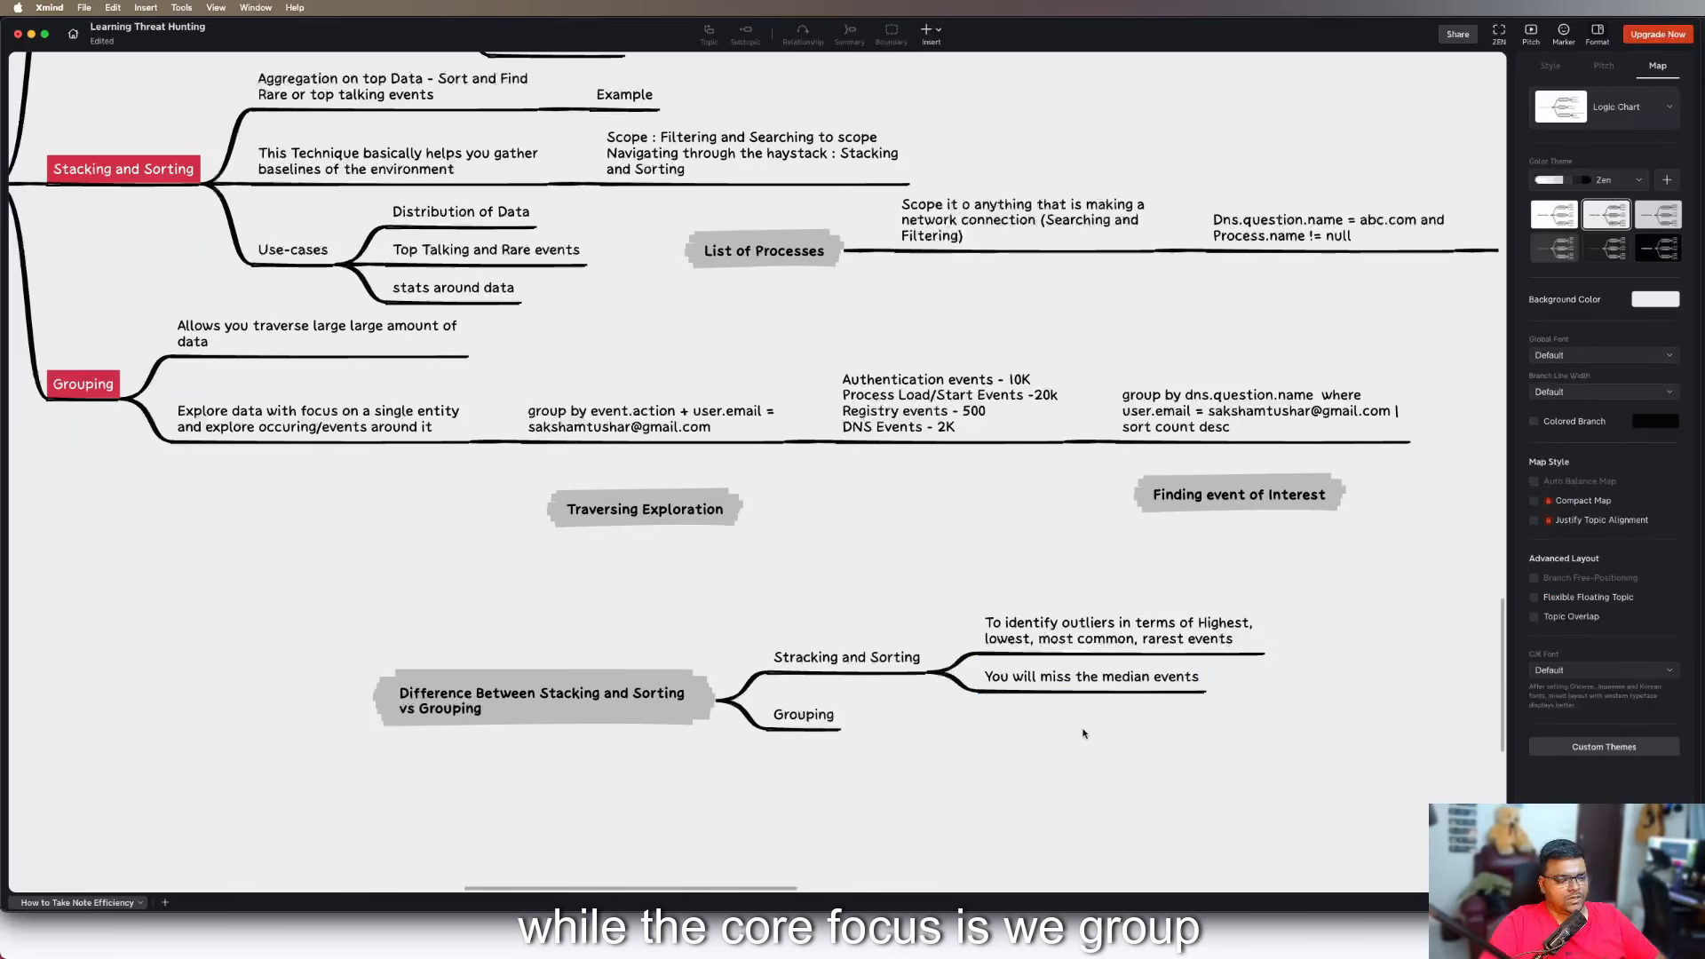
Add a subtopic under the comparison's "Grouping" with the text "Built connections/chains/identification of artifacts that are around a common"
{"action": "left_click", "coordinate": [791, 723]}
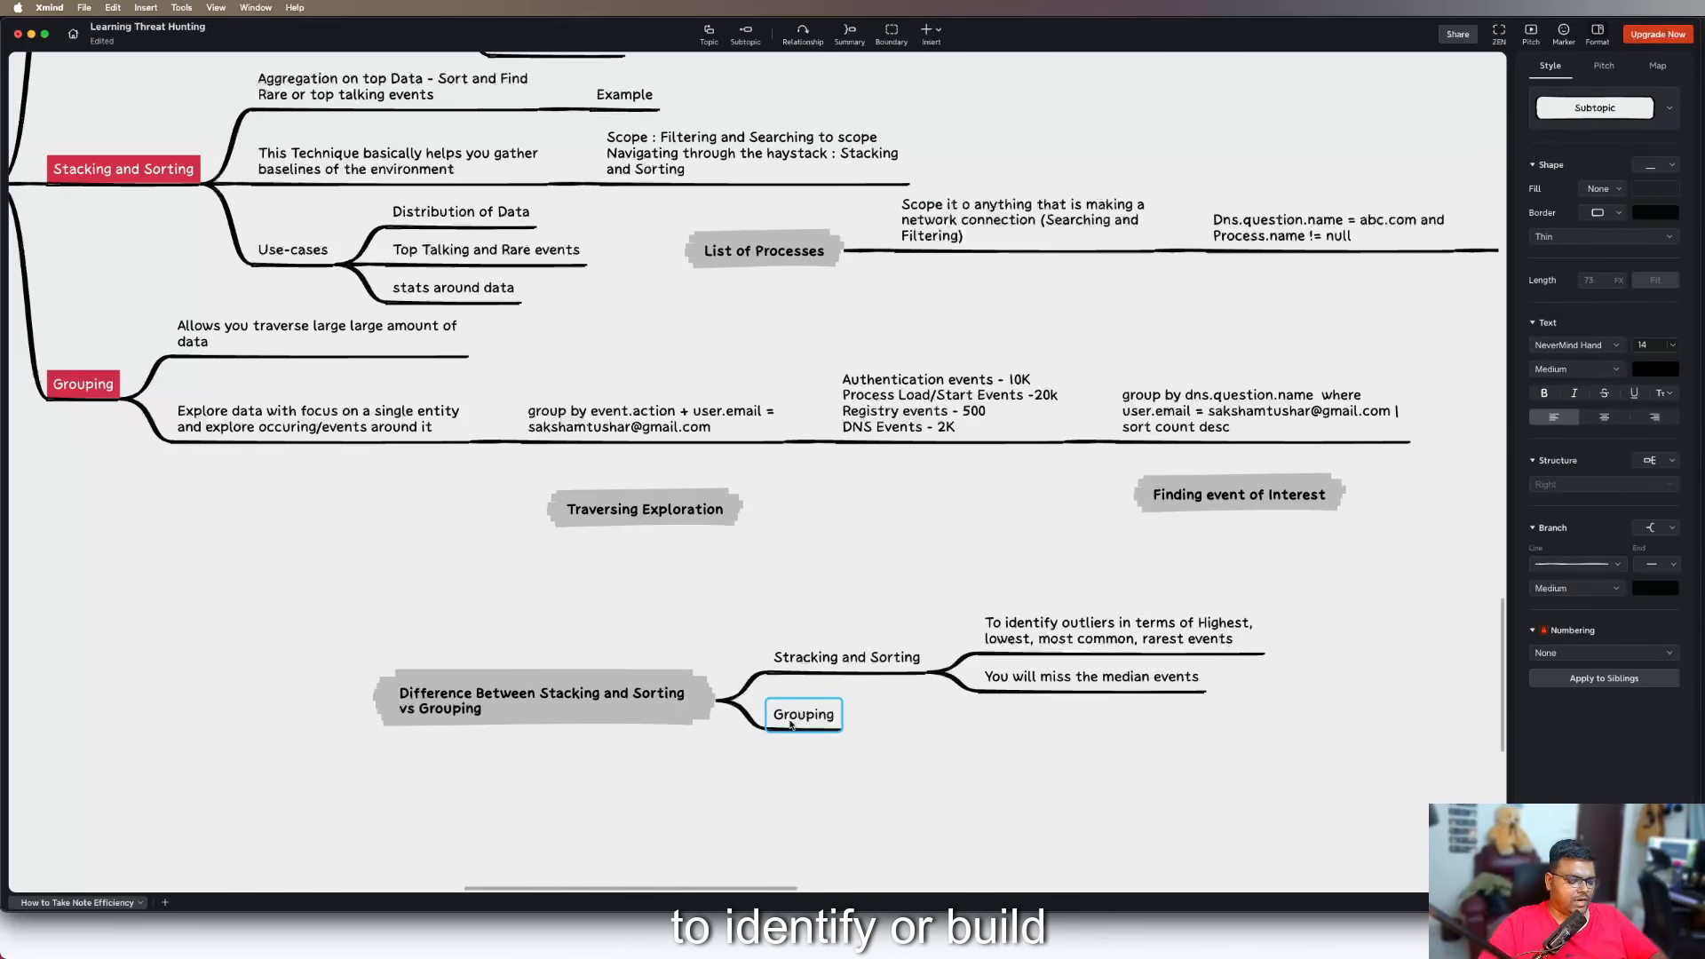
{"action": "key", "text": "Tab"}
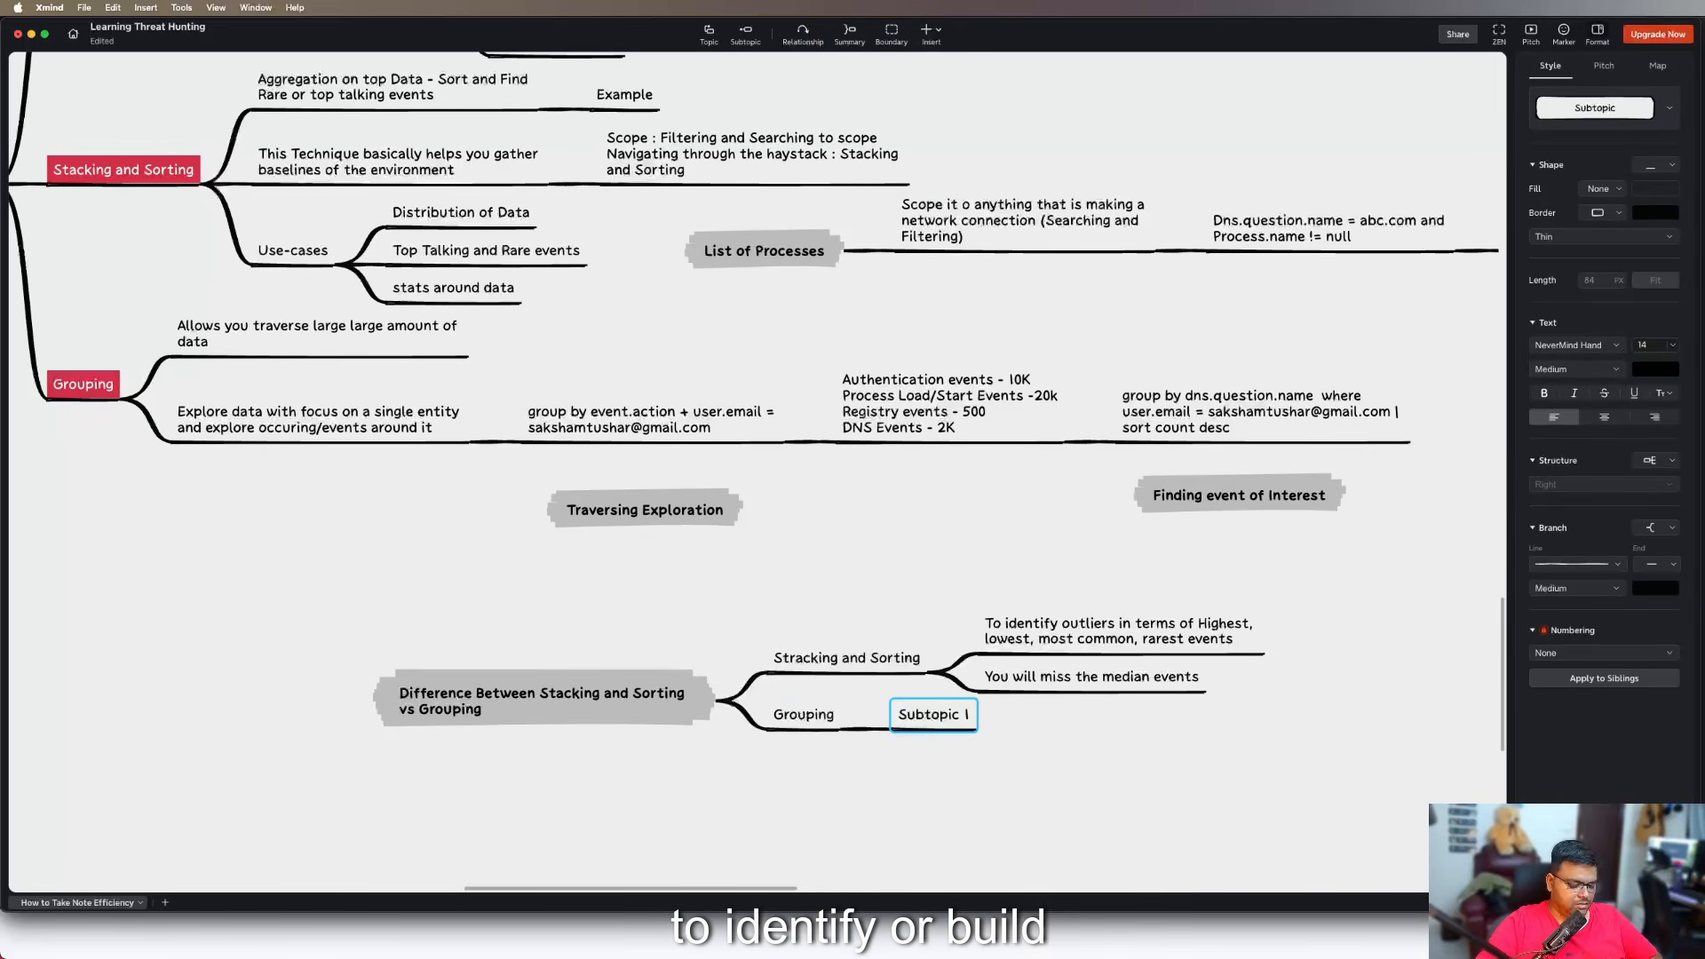
{"action": "type", "text": "Buil"}
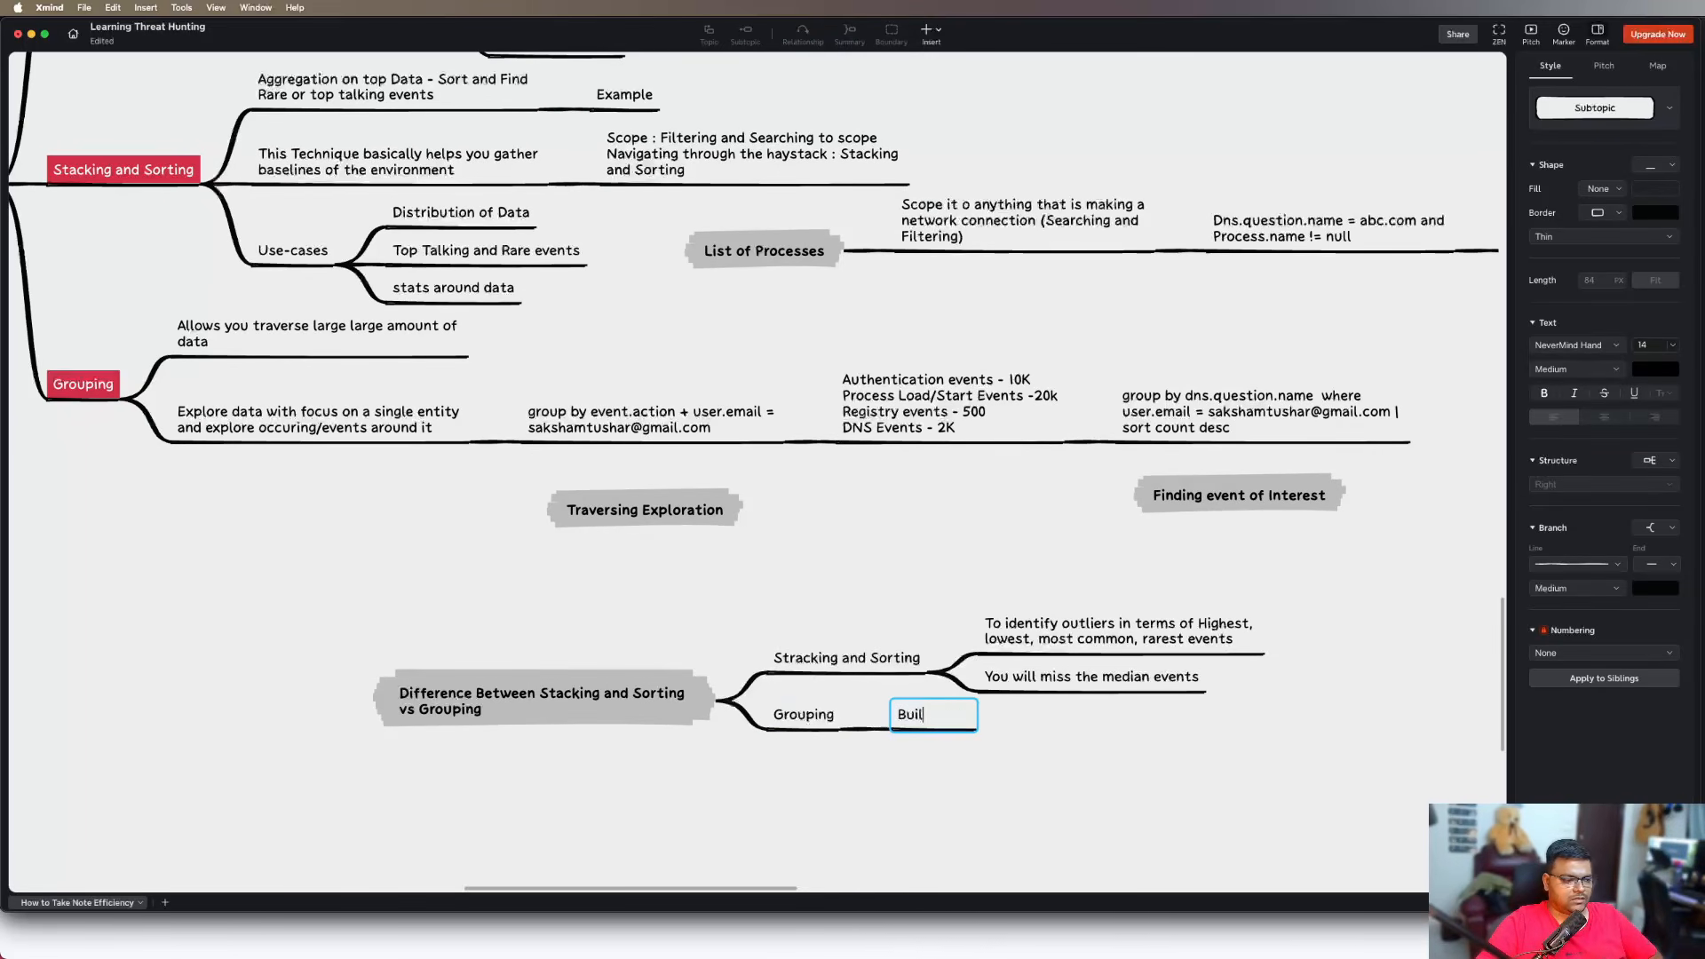
{"action": "type", "text": "t connec"}
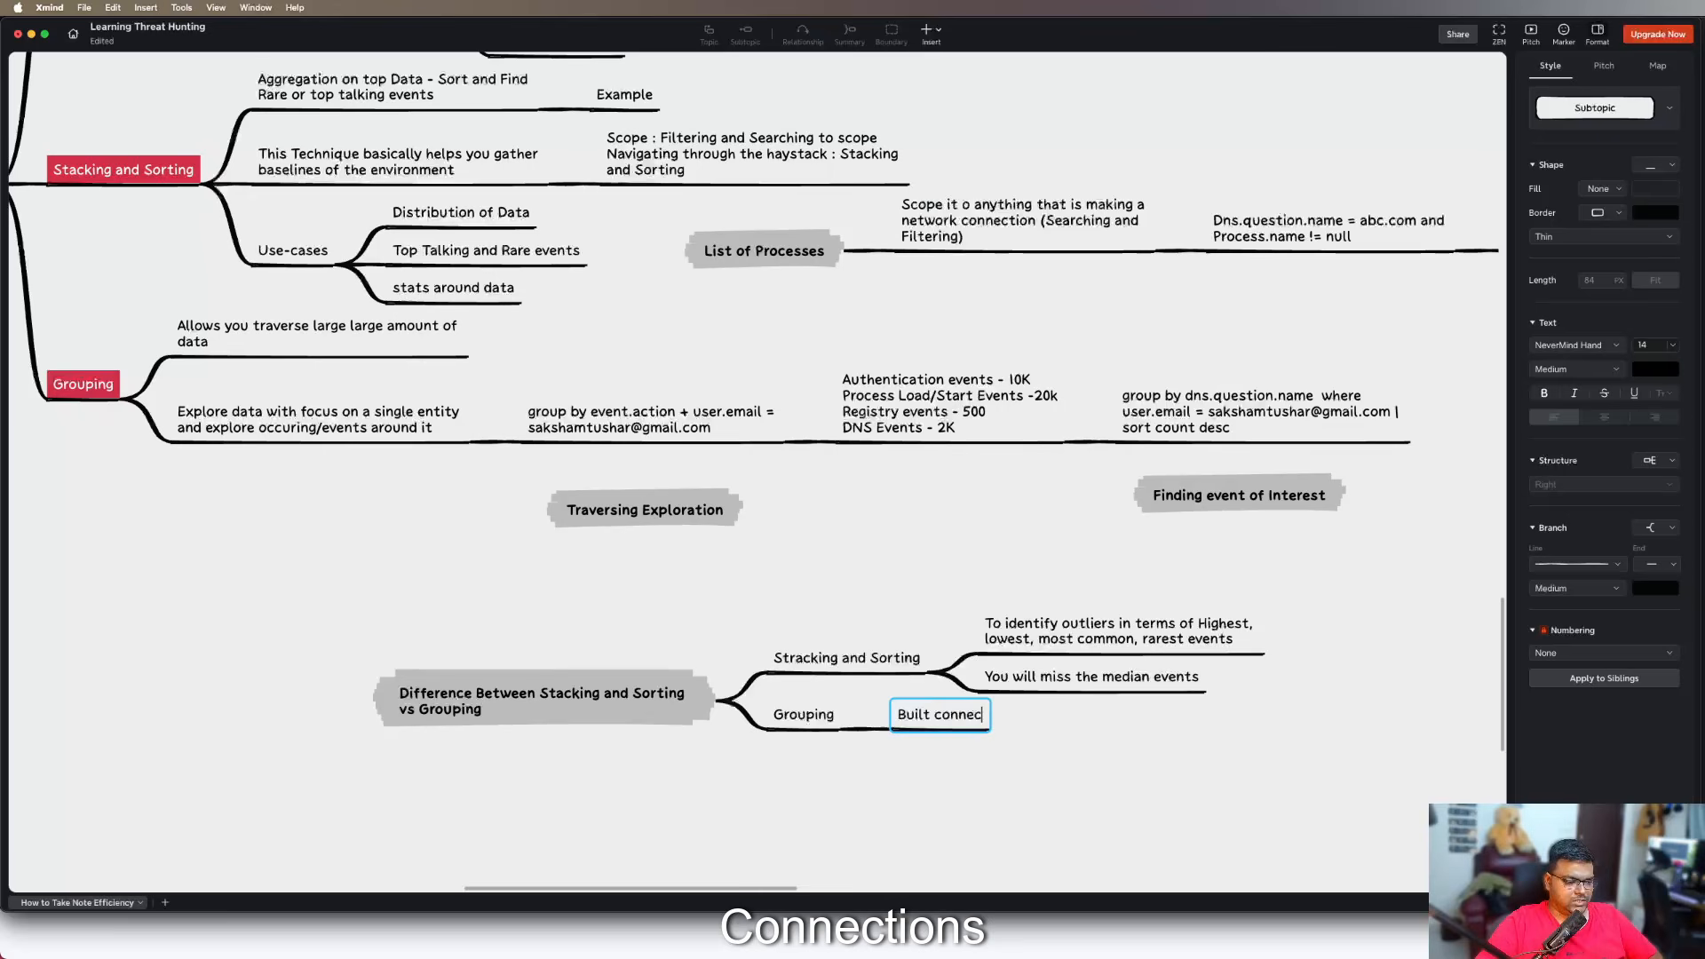
{"action": "type", "text": "tions/chains"}
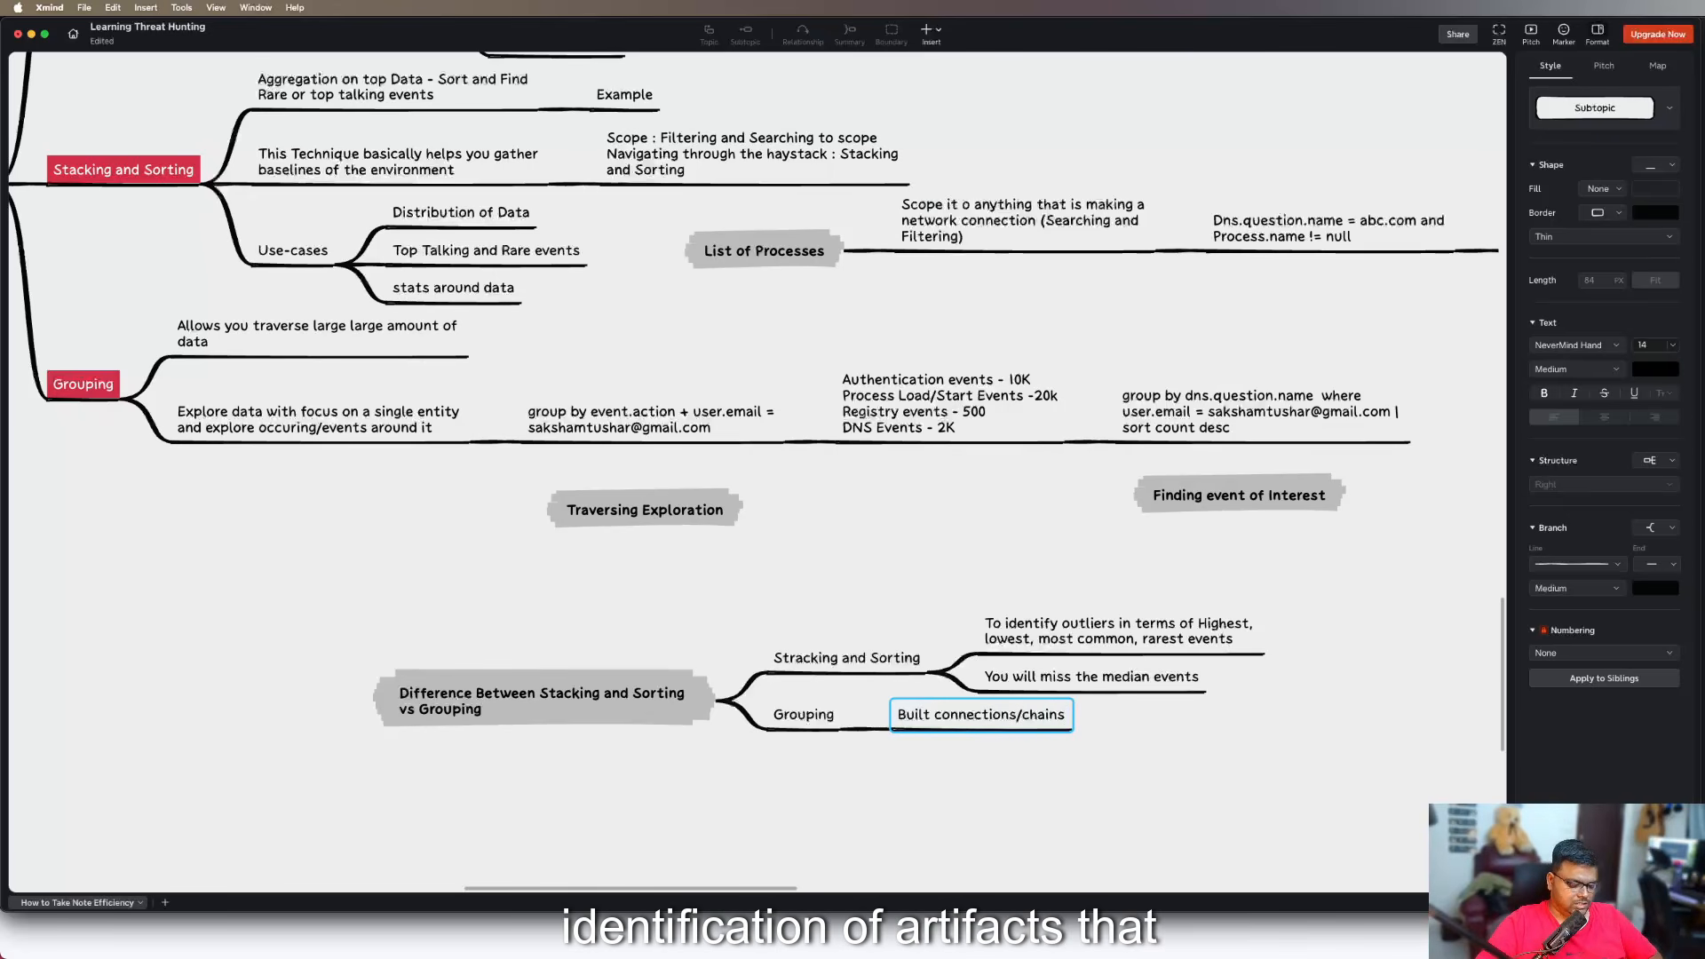
{"action": "type", "text": "/identification o"}
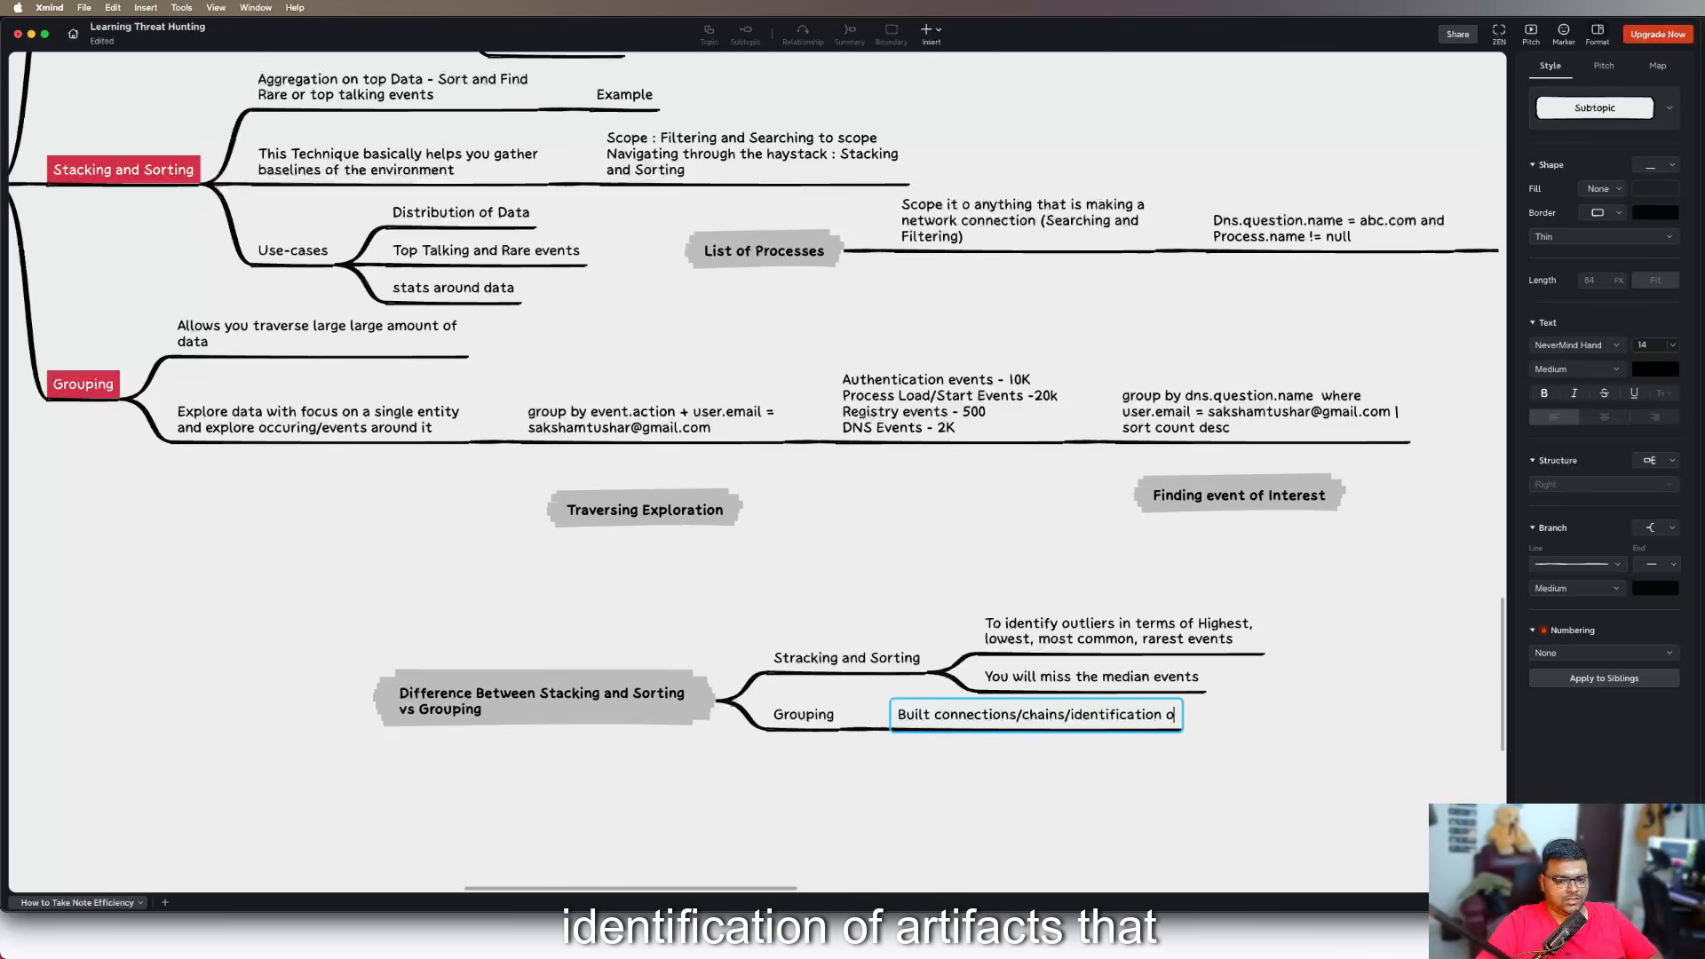
{"action": "type", "text": "f "}
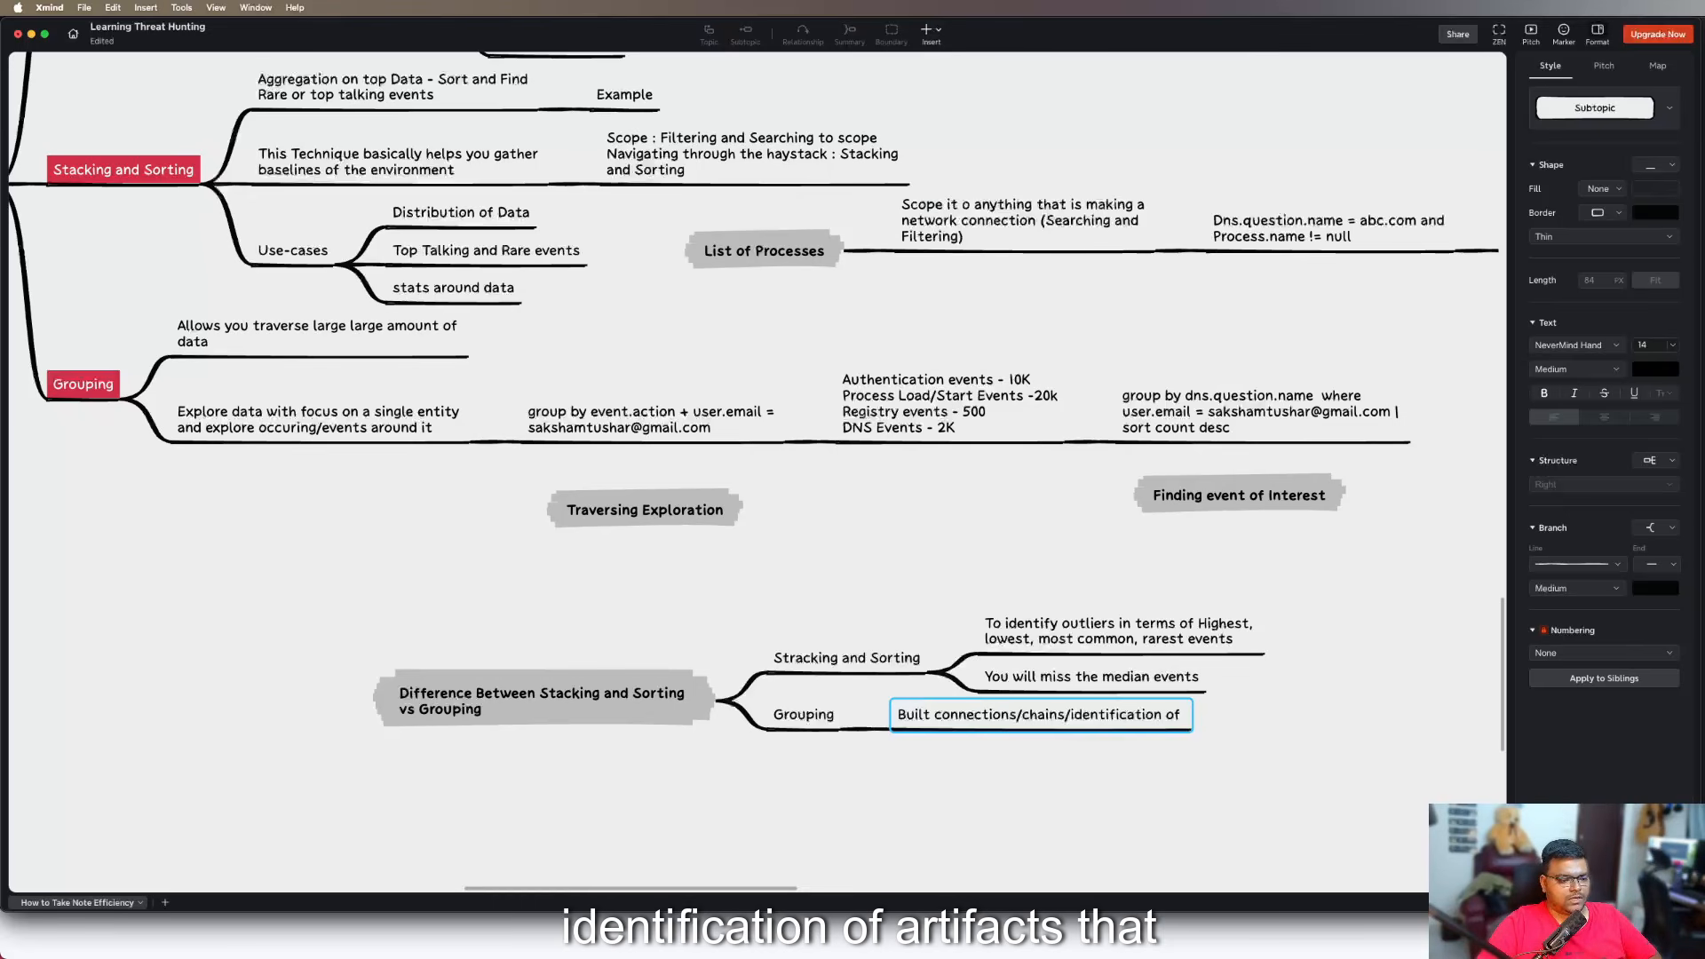
{"action": "type", "text": "artifacts t"}
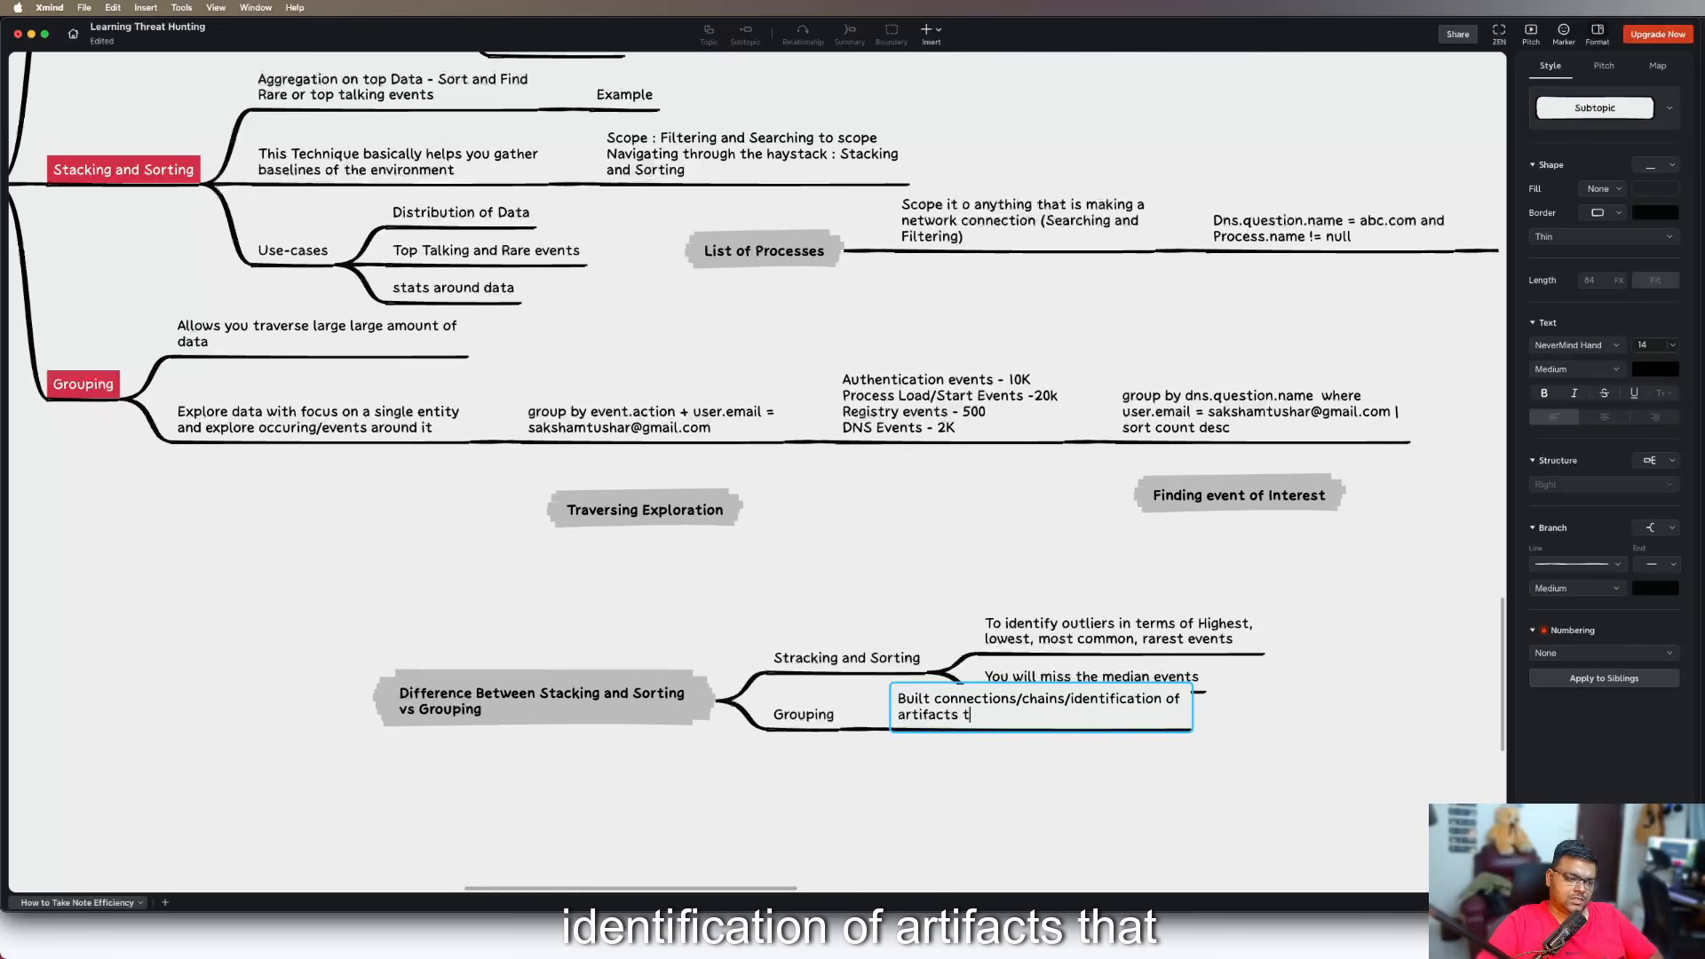
{"action": "type", "text": "hat are aroun "}
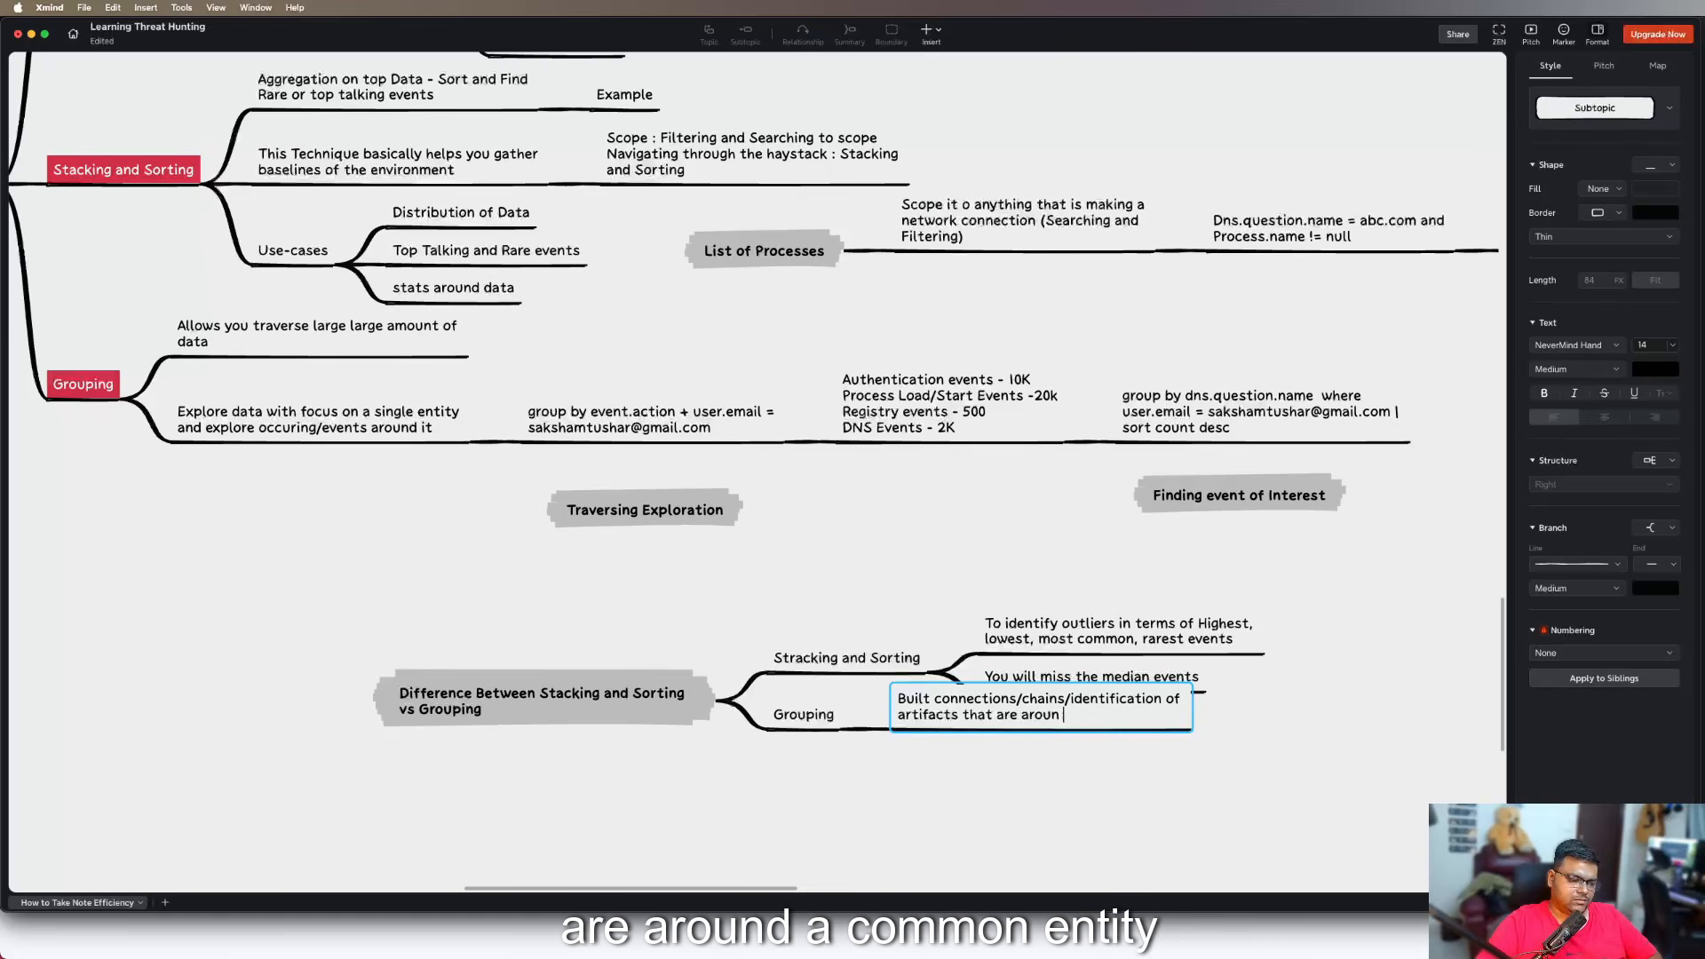
{"action": "type", "text": "d a common "}
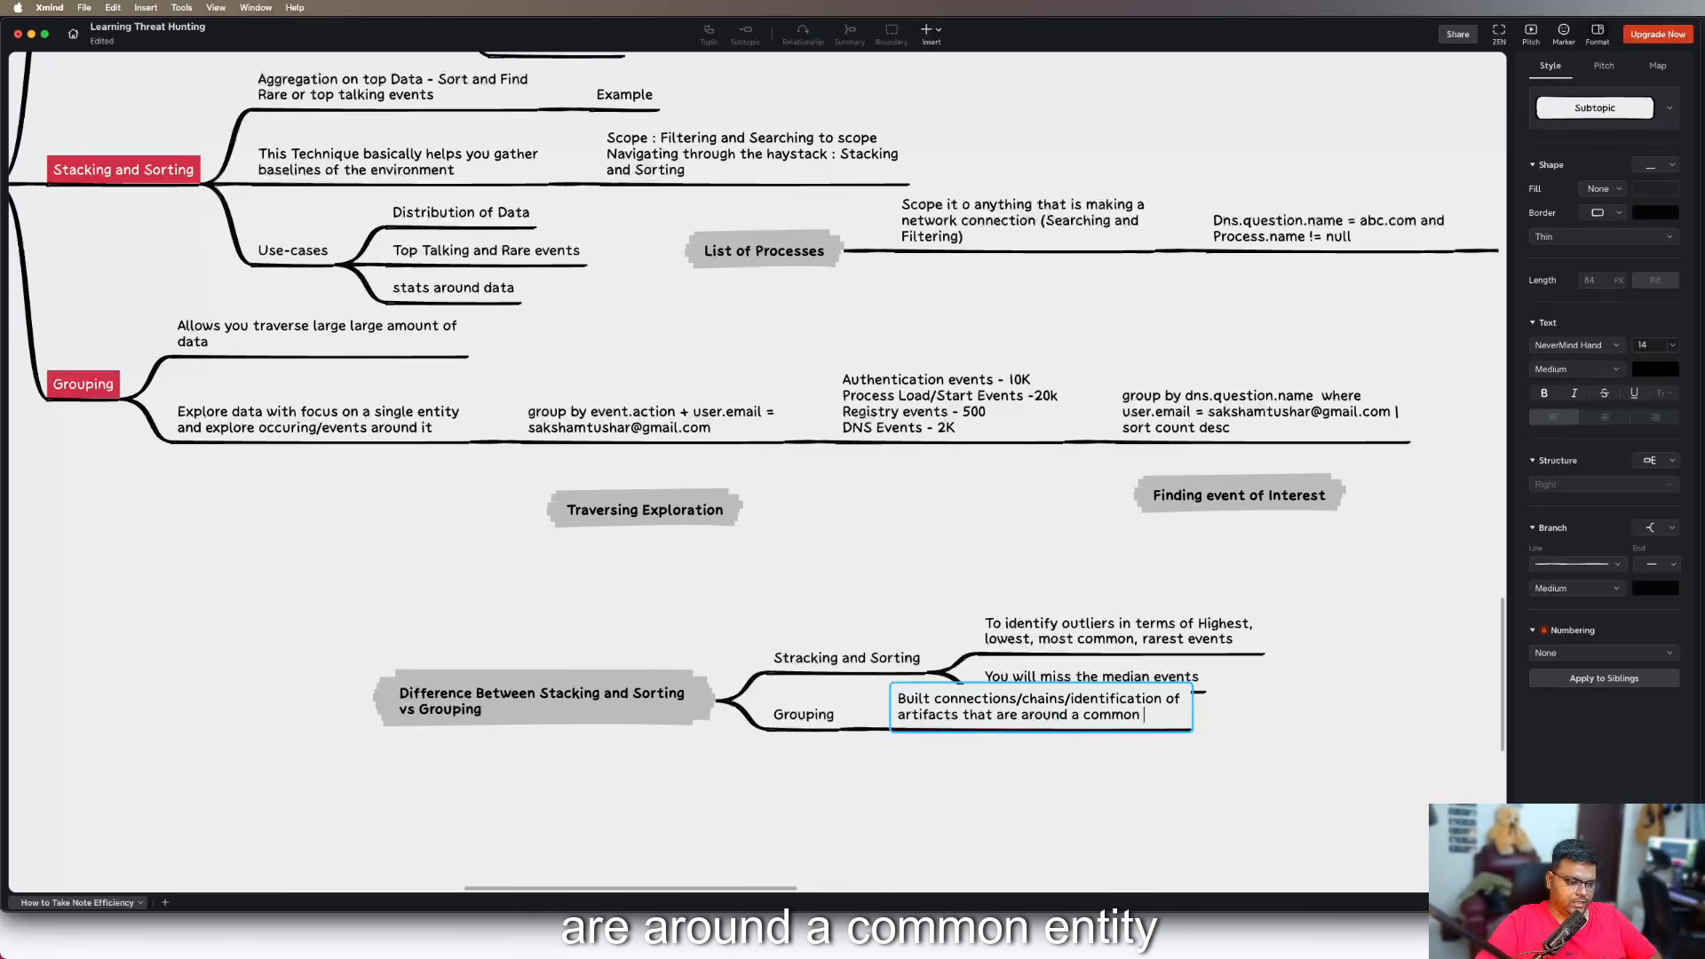
{"action": "type", "text": "entity sich as"}
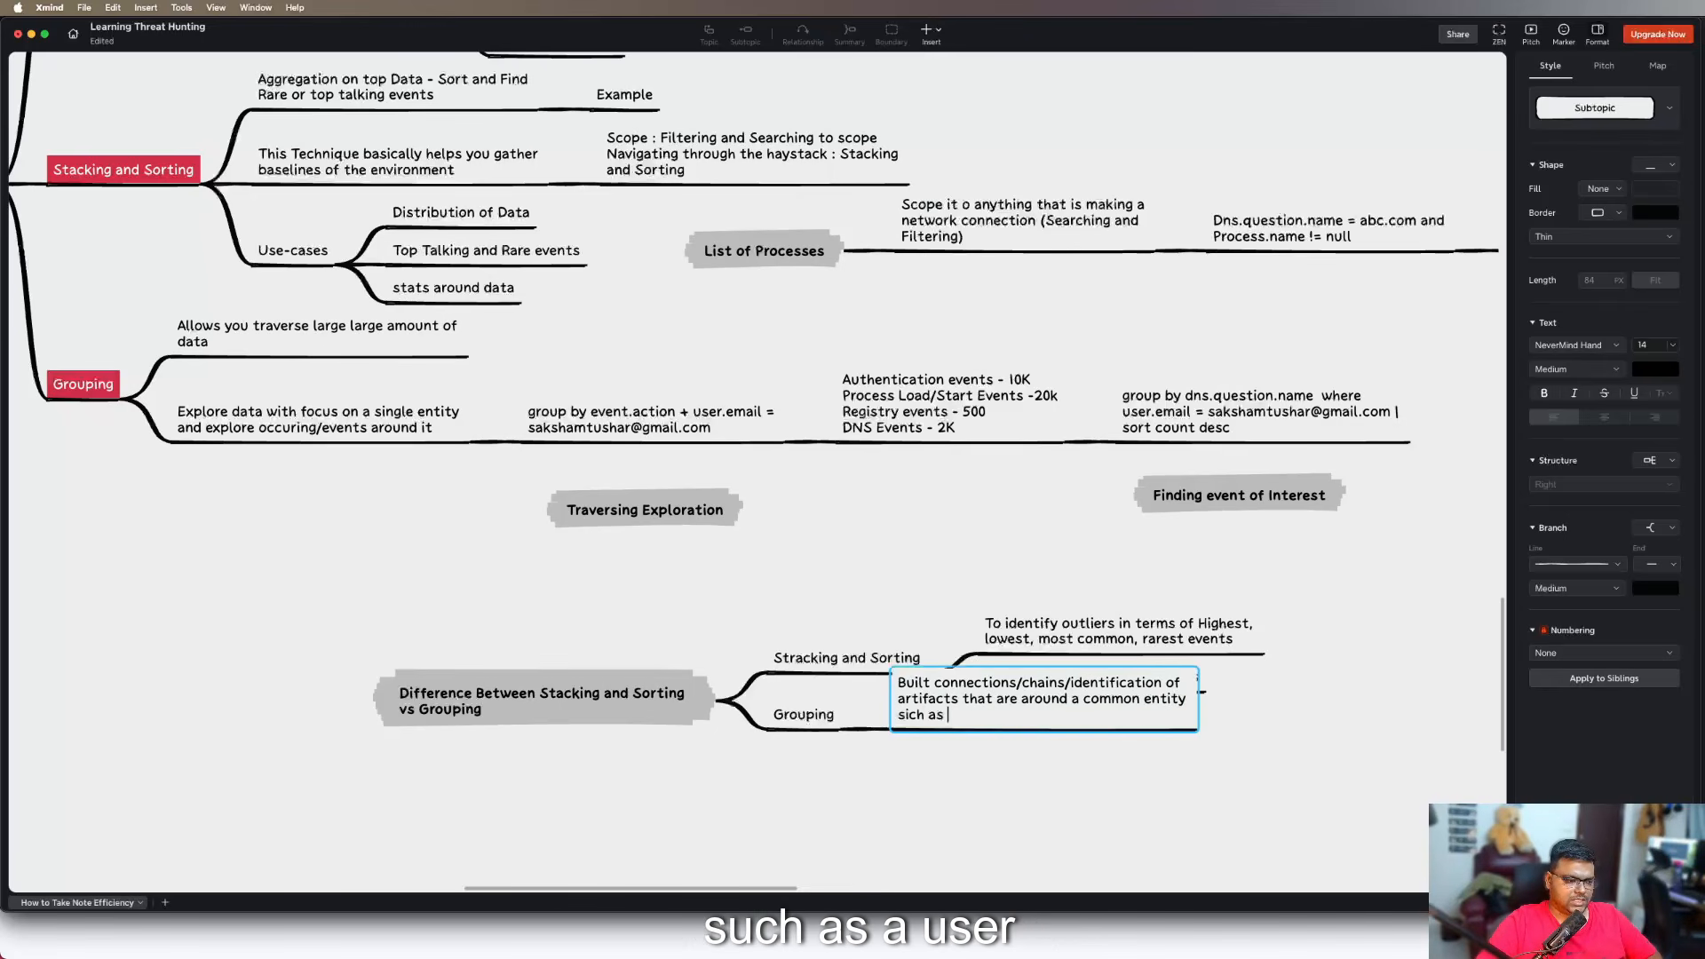
Complete the "Built connections/chains" subtopic with "entity such as a User, IP, Domain, Hash or etc"
{"action": "key", "text": "BackSpace"}
{"action": "key", "text": "BackSpace"}
{"action": "key", "text": "BackSpace"}
{"action": "key", "text": "BackSpace"}
{"action": "type", "text": "uch as a l"}
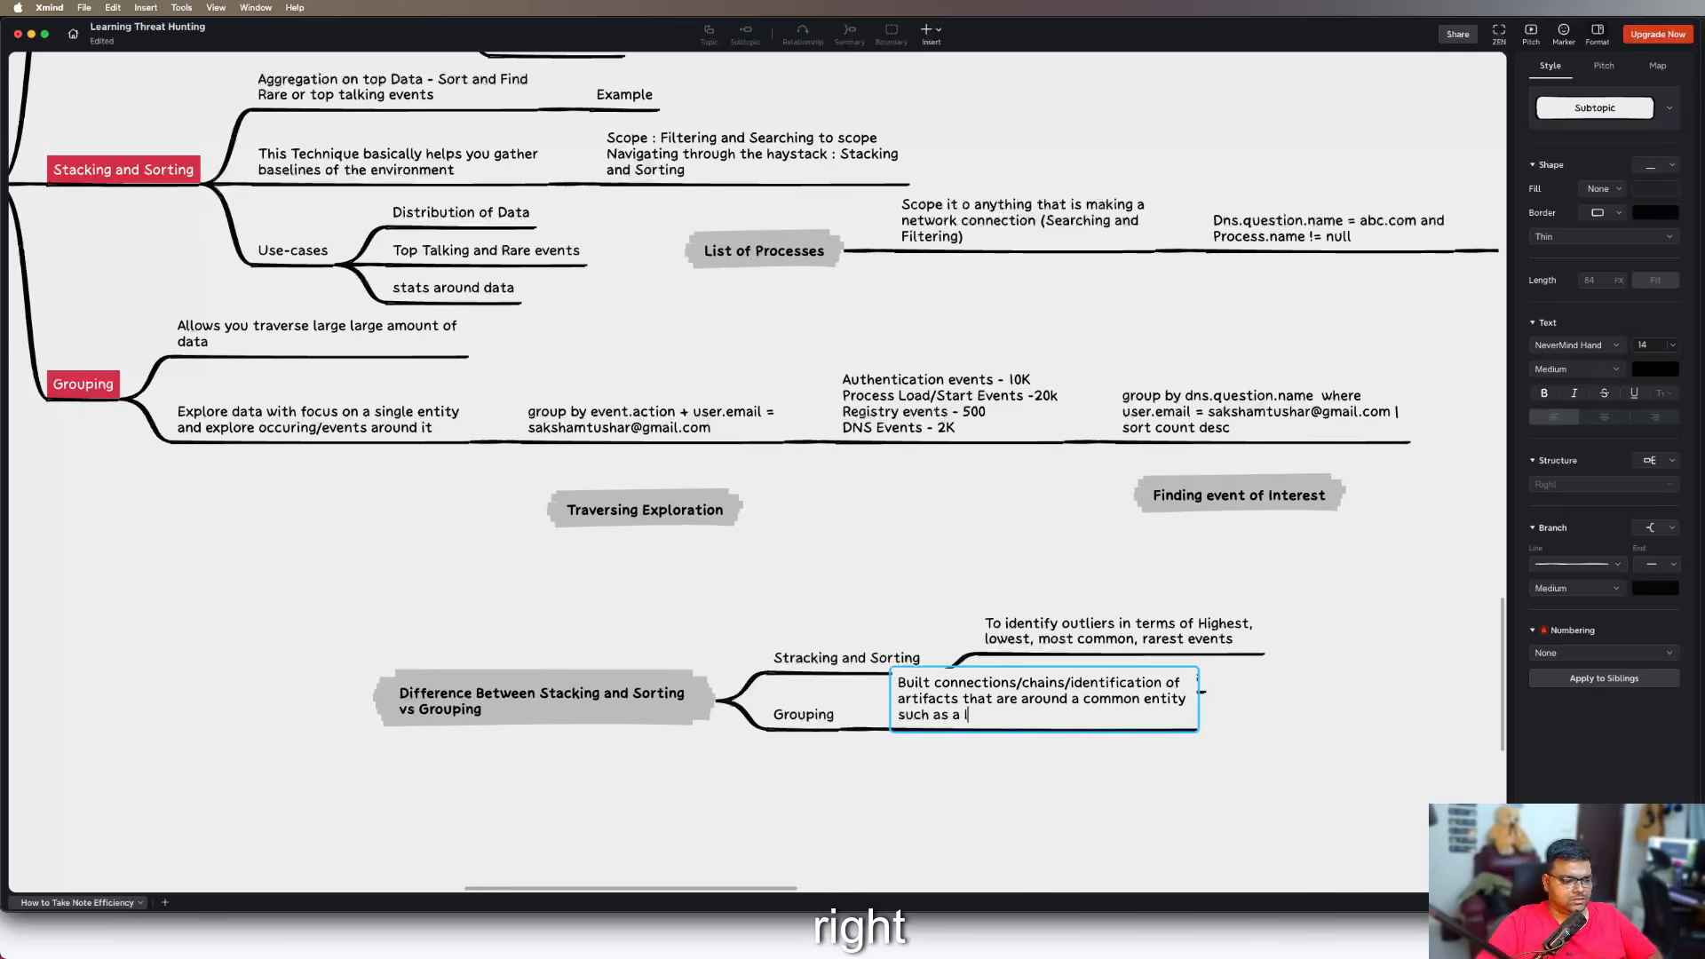
{"action": "type", "text": "ser"}
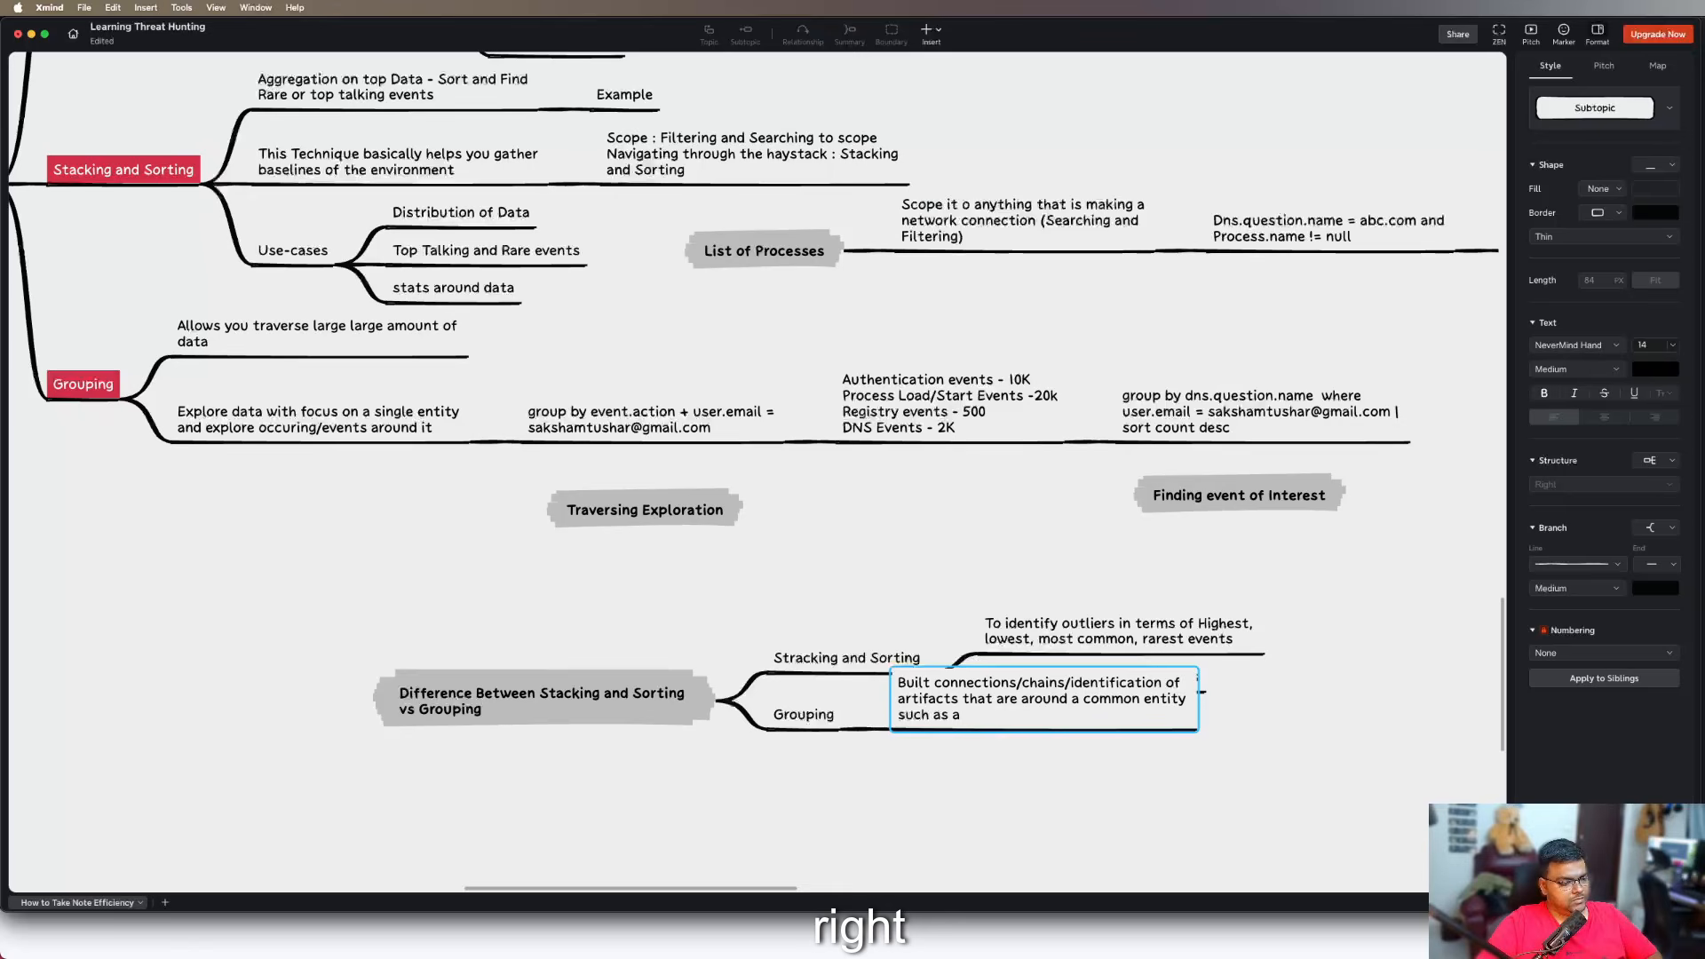
{"action": "type", "text": "User o"}
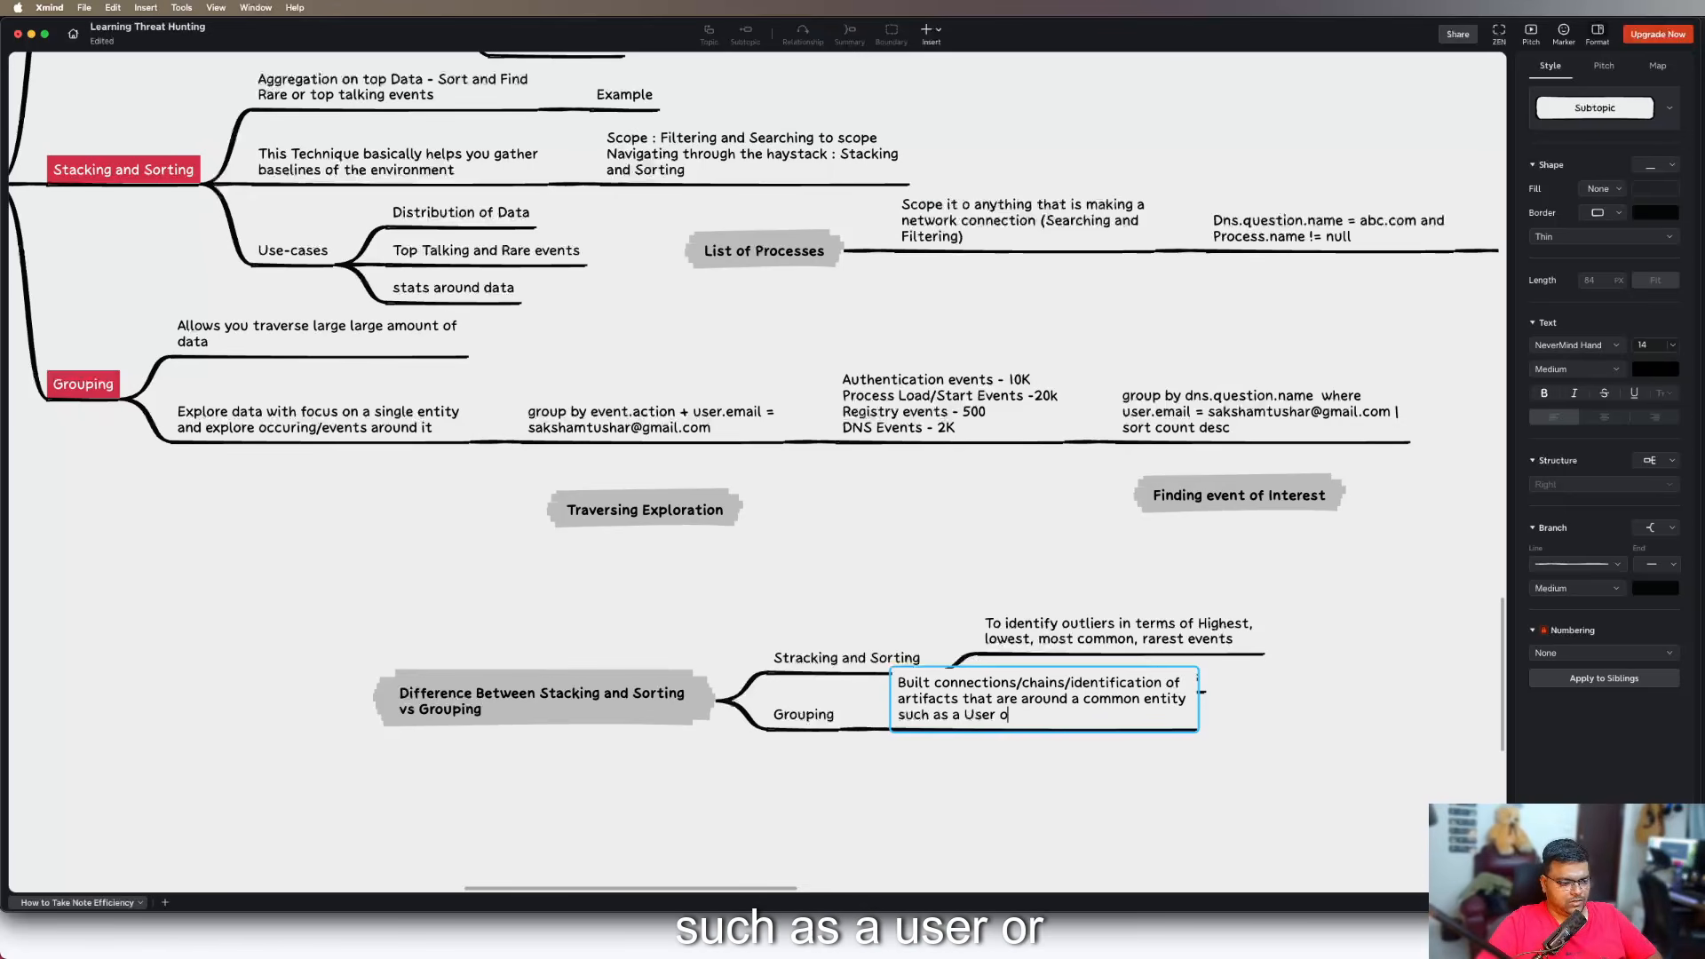
{"action": "key", "text": "BackSpace"}
{"action": "key", "text": "BackSpace"}
{"action": "type", "text": ", IP, "}
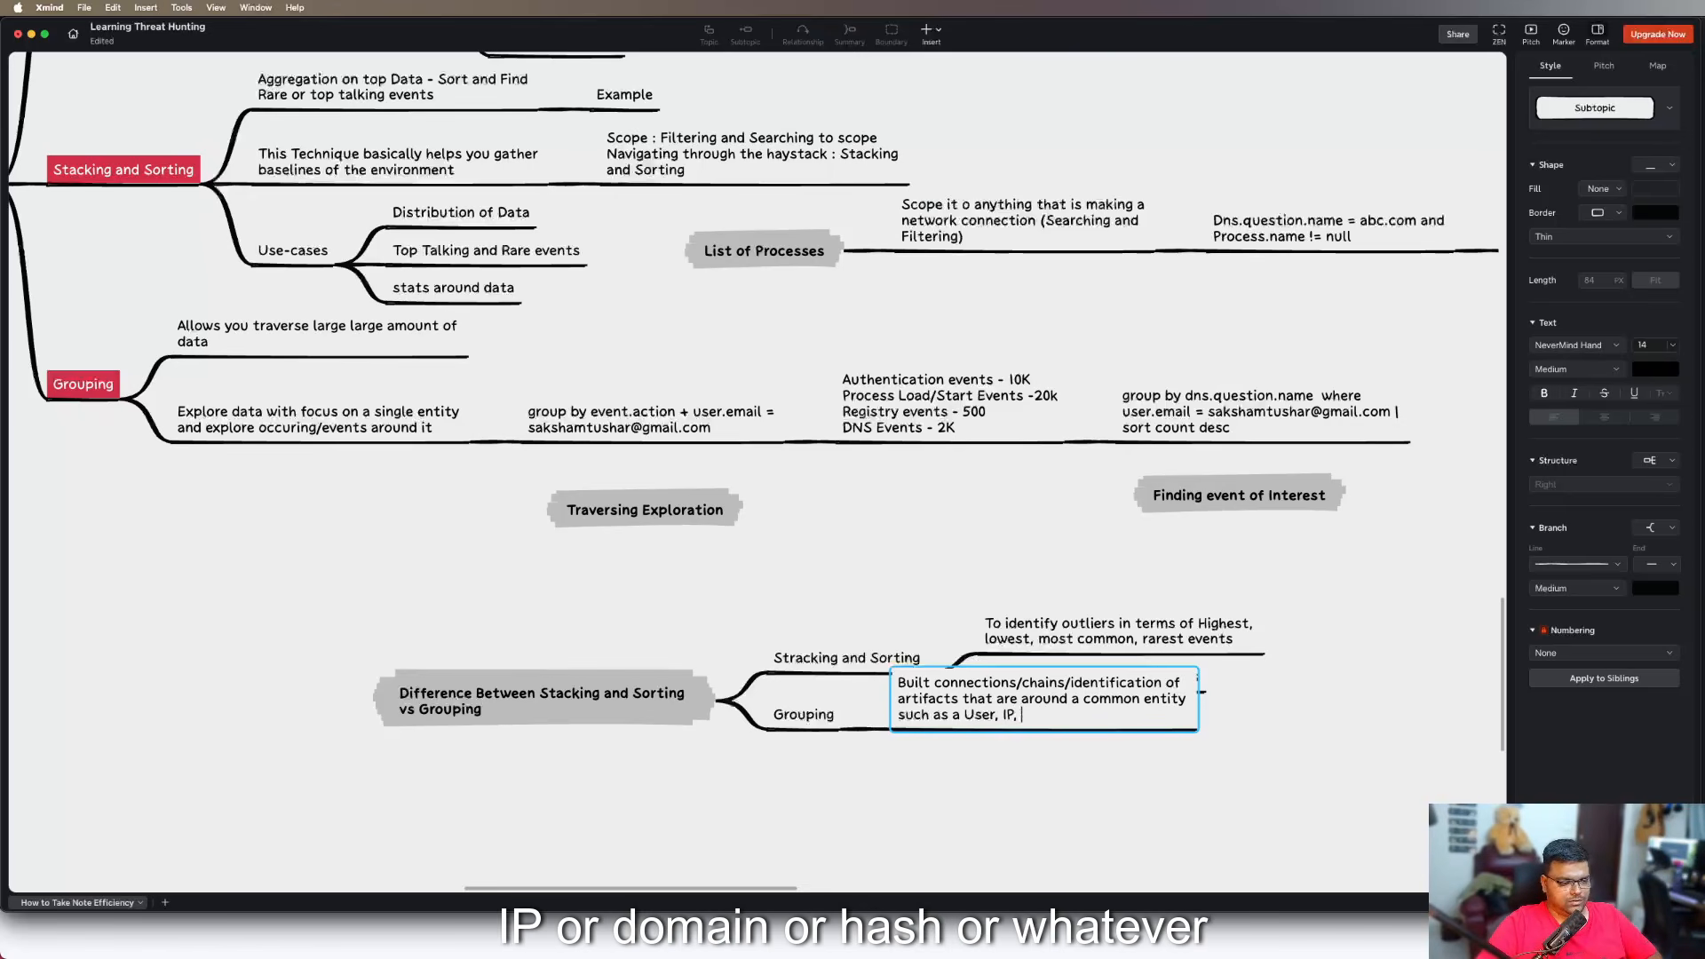
{"action": "type", "text": "Domain, Hash "}
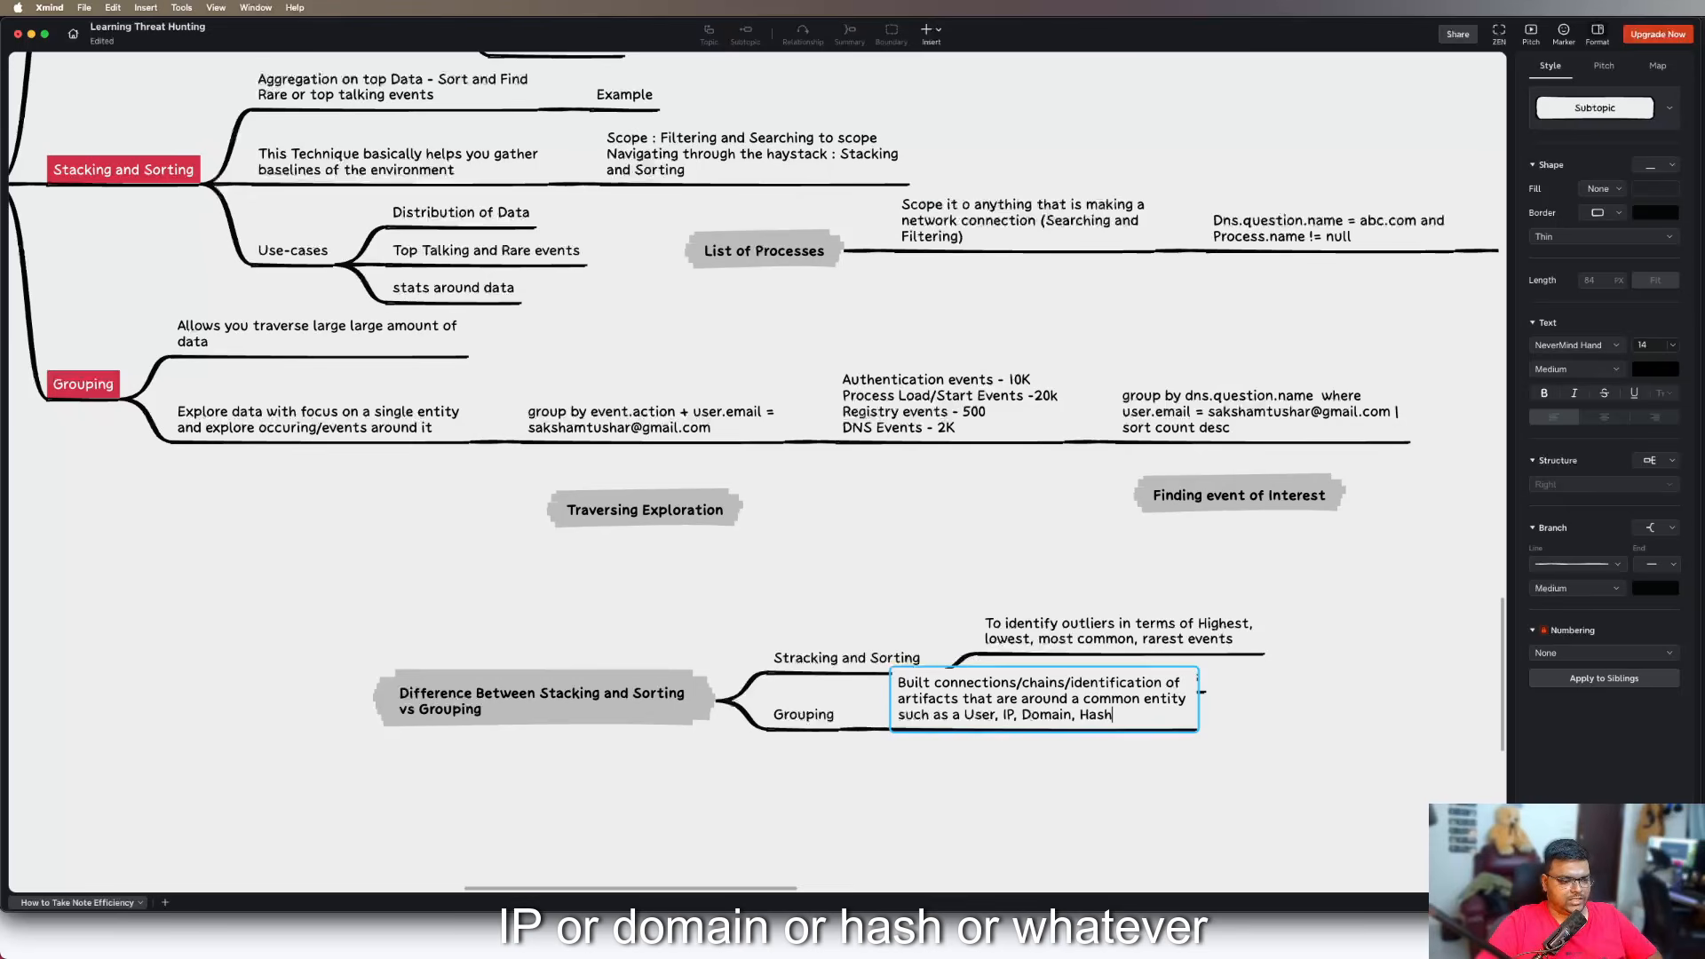
{"action": "type", "text": "or etc"}
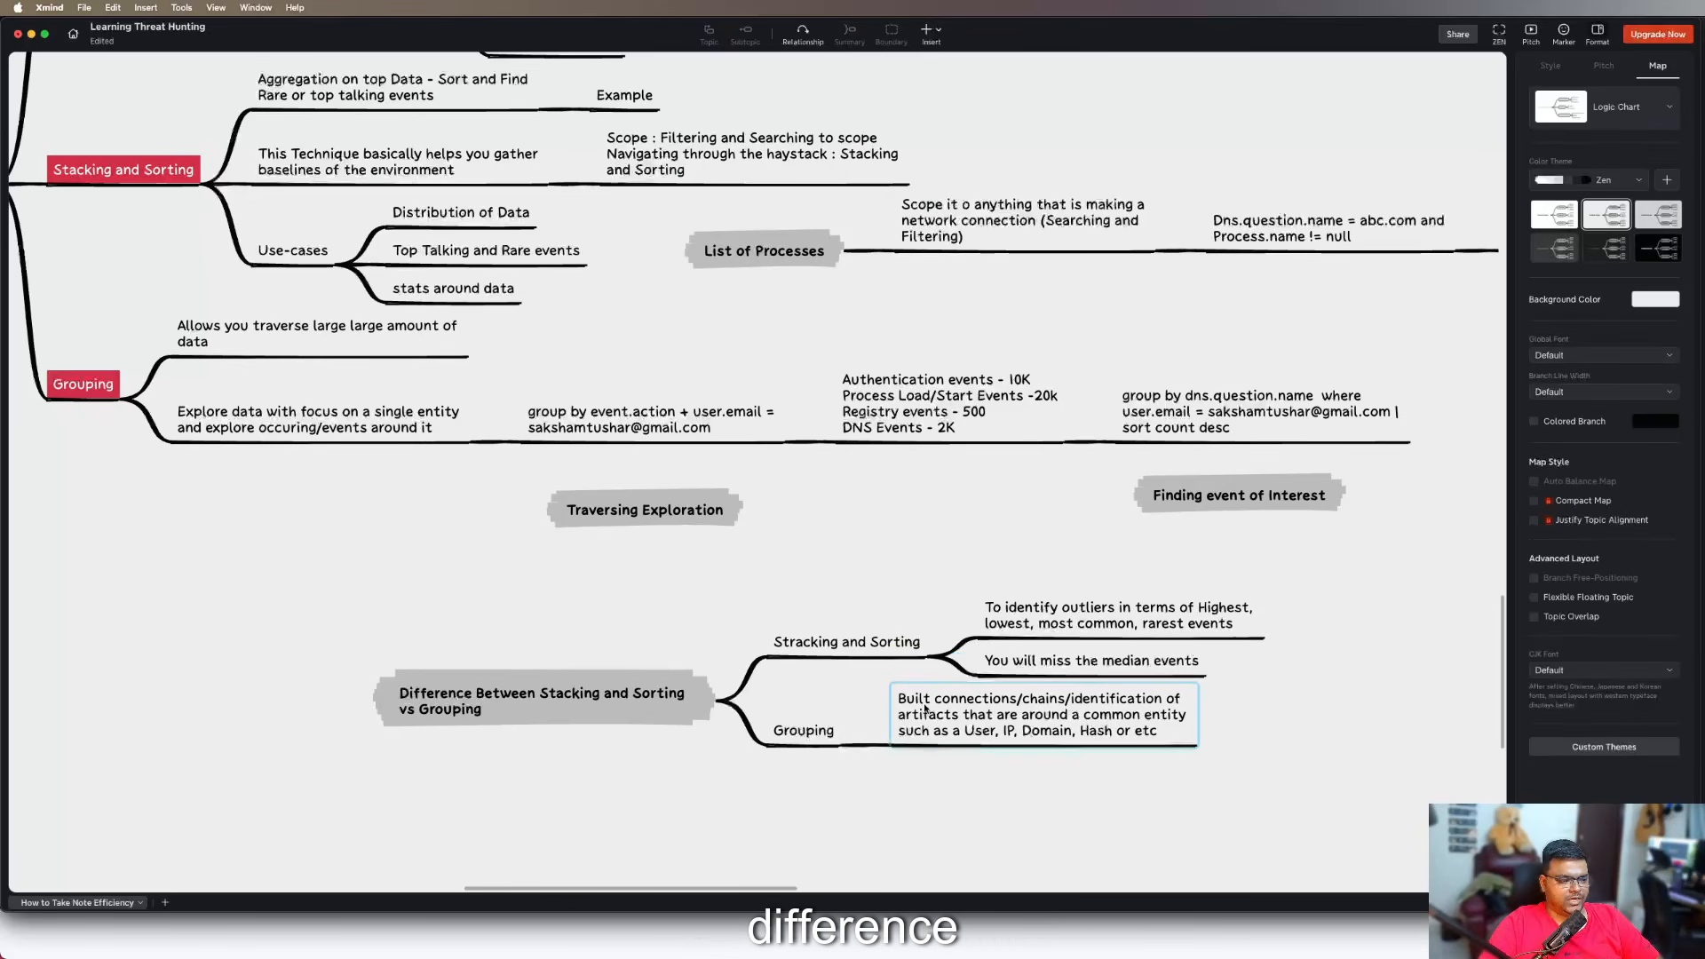
Add a third subtopic under "Stracking and Sorting" reading "Frequency Analysis"
{"action": "left_click", "coordinate": [854, 649]}
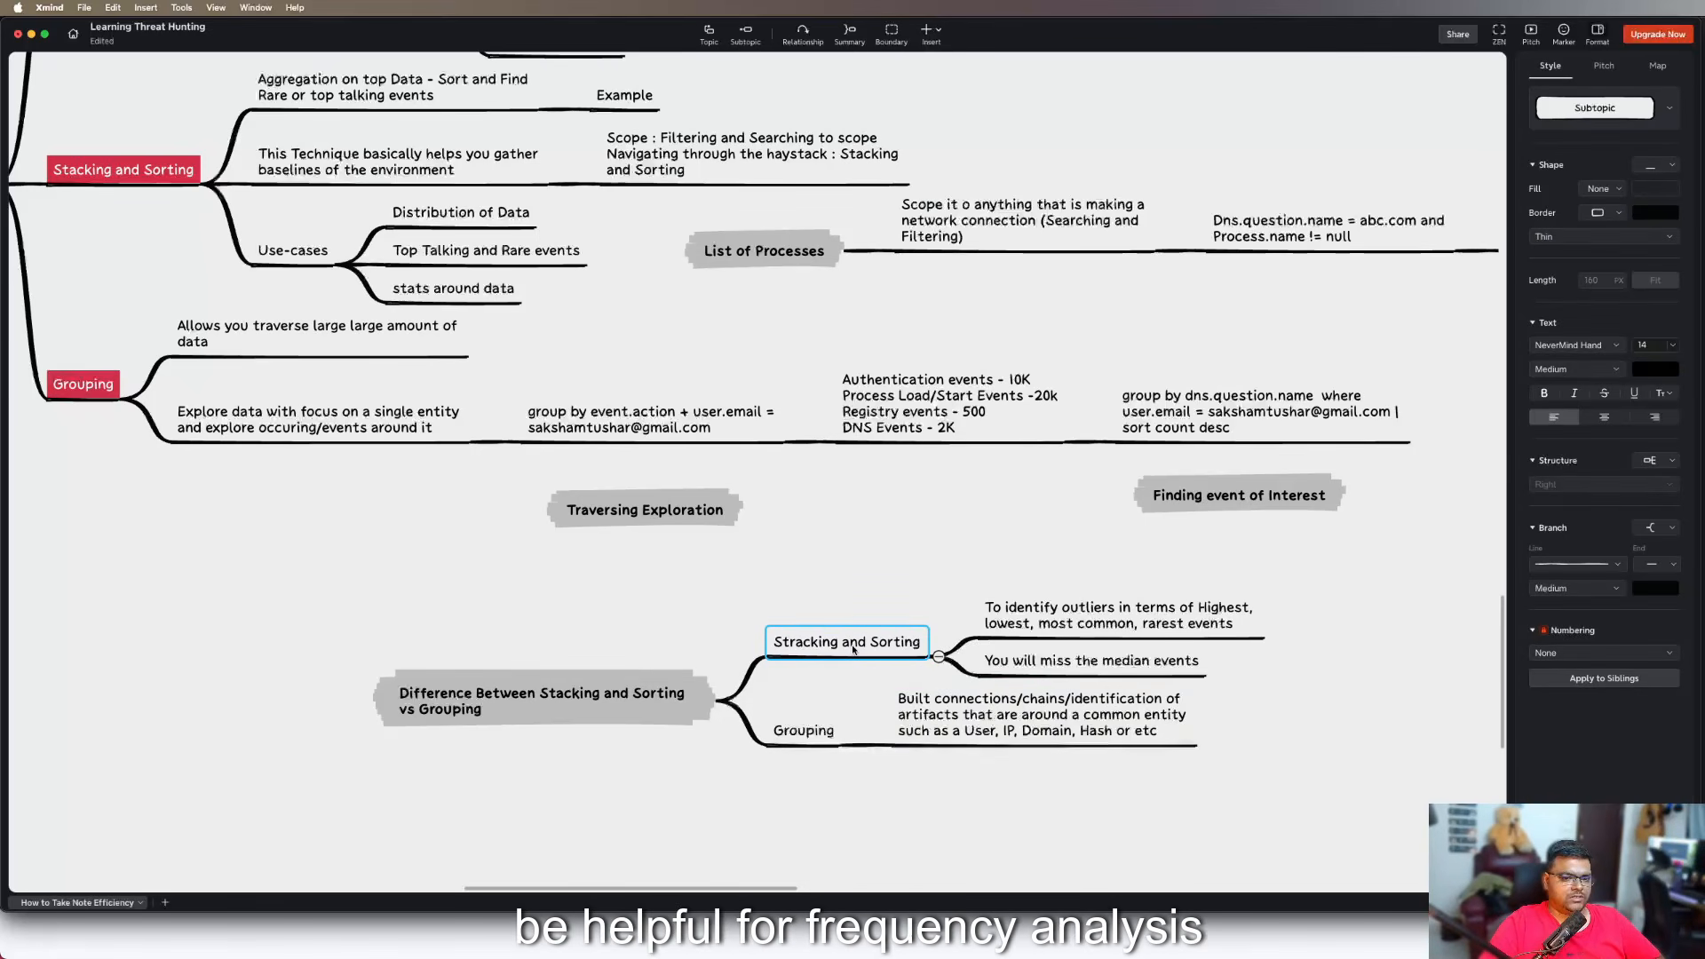
{"action": "key", "text": "Tab"}
{"action": "type", "text": "Fre"}
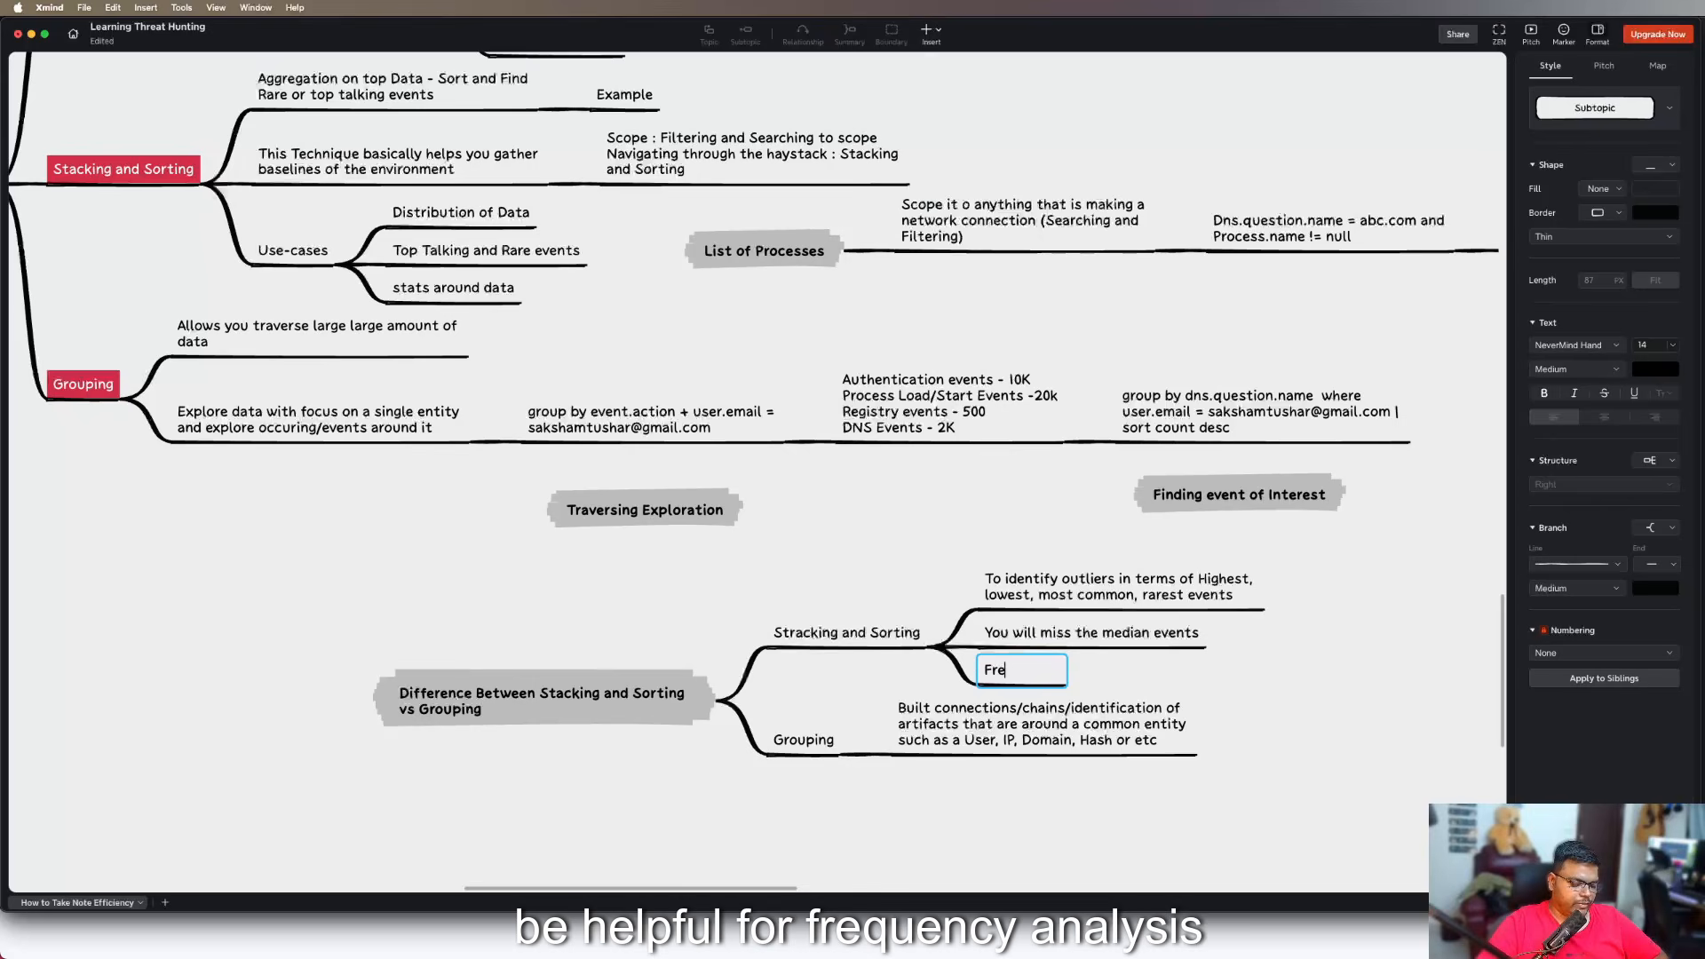
{"action": "type", "text": "que"}
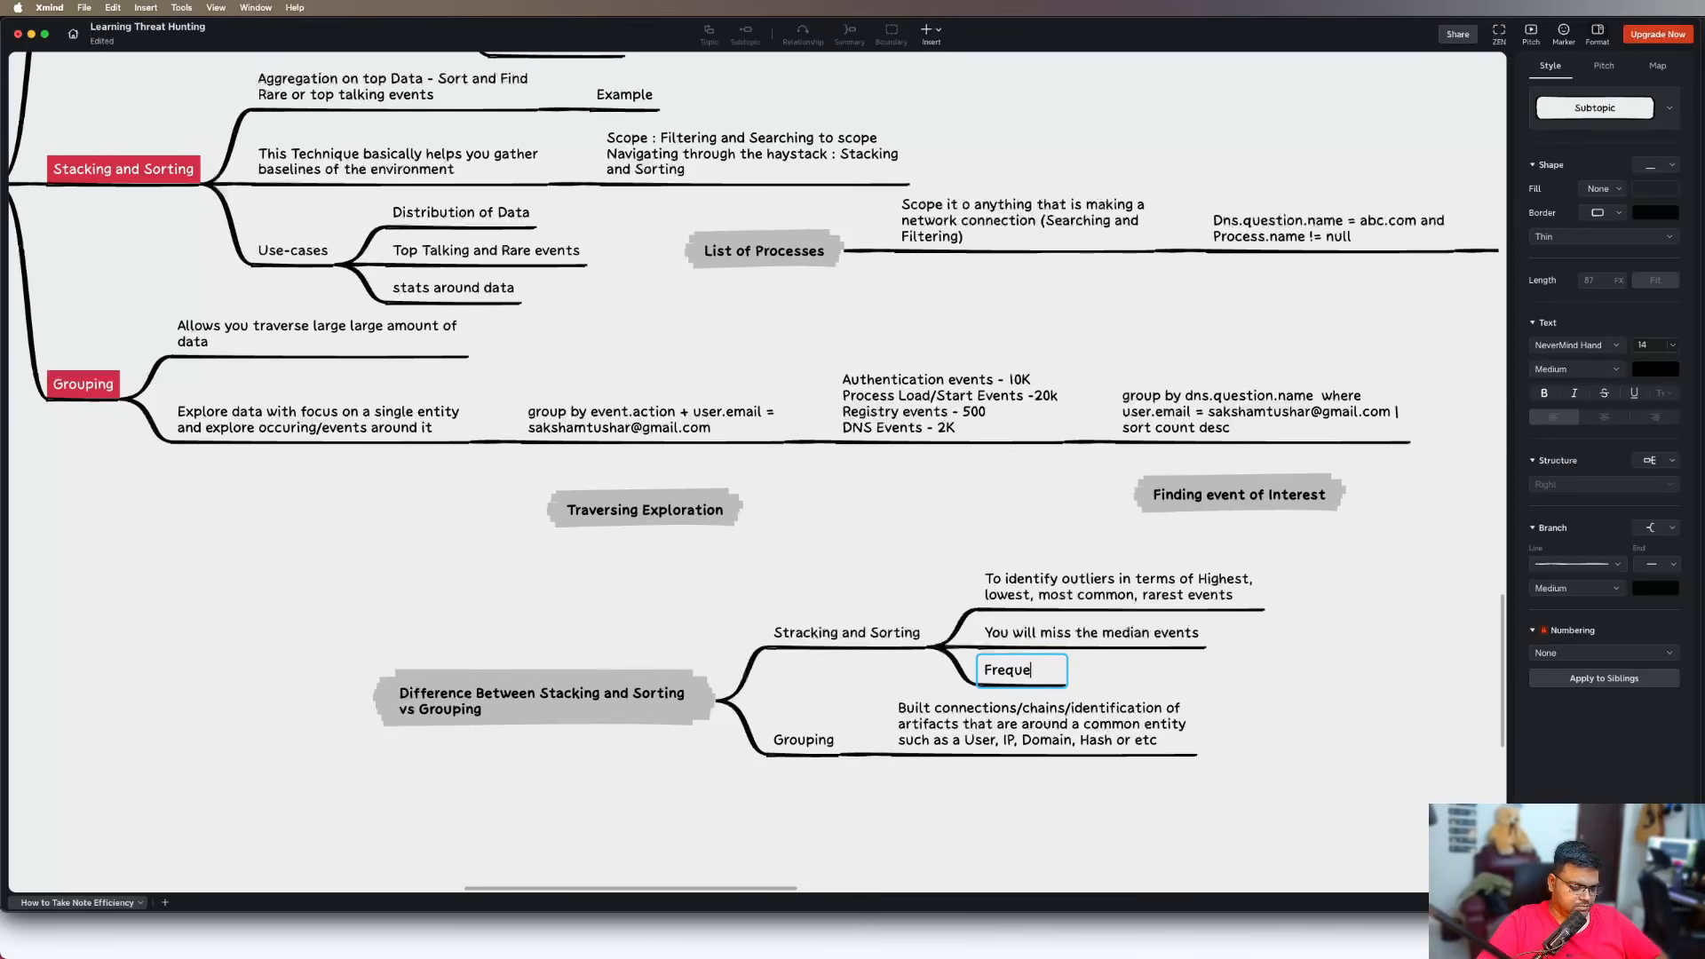
{"action": "type", "text": "ncy ANaly"}
{"action": "key", "text": "BackSpace"}
{"action": "key", "text": "BackSpace"}
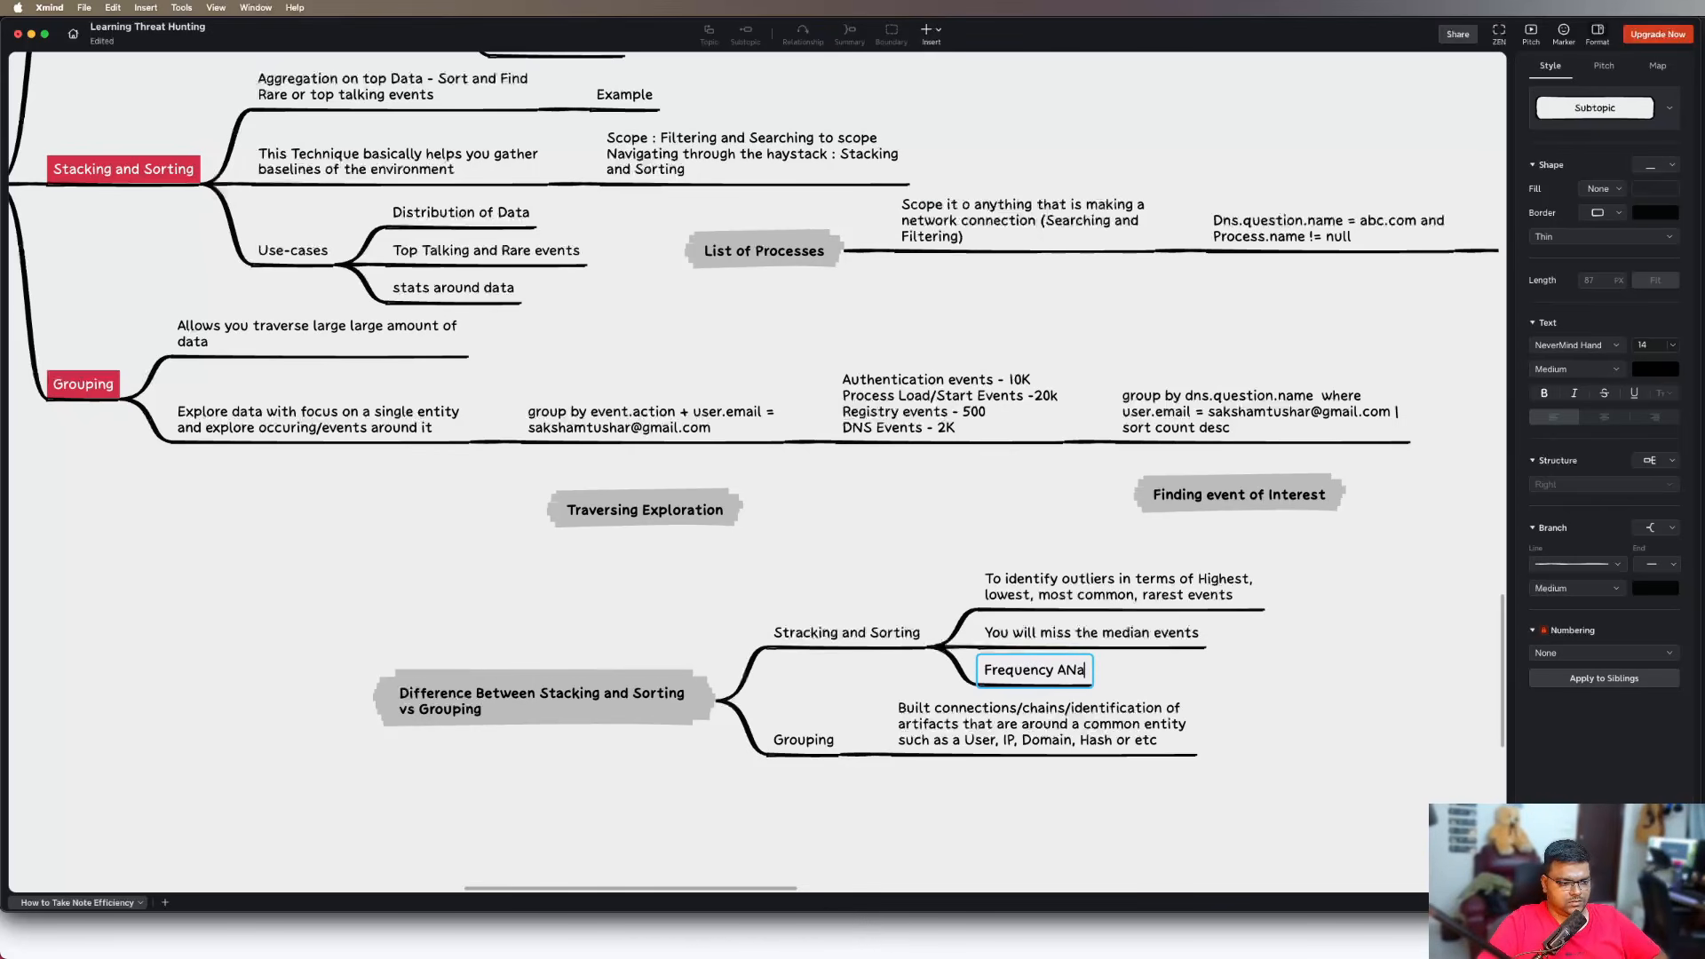
{"action": "key", "text": "BackSpace"}
{"action": "key", "text": "BackSpace"}
{"action": "type", "text": "nalysis"}
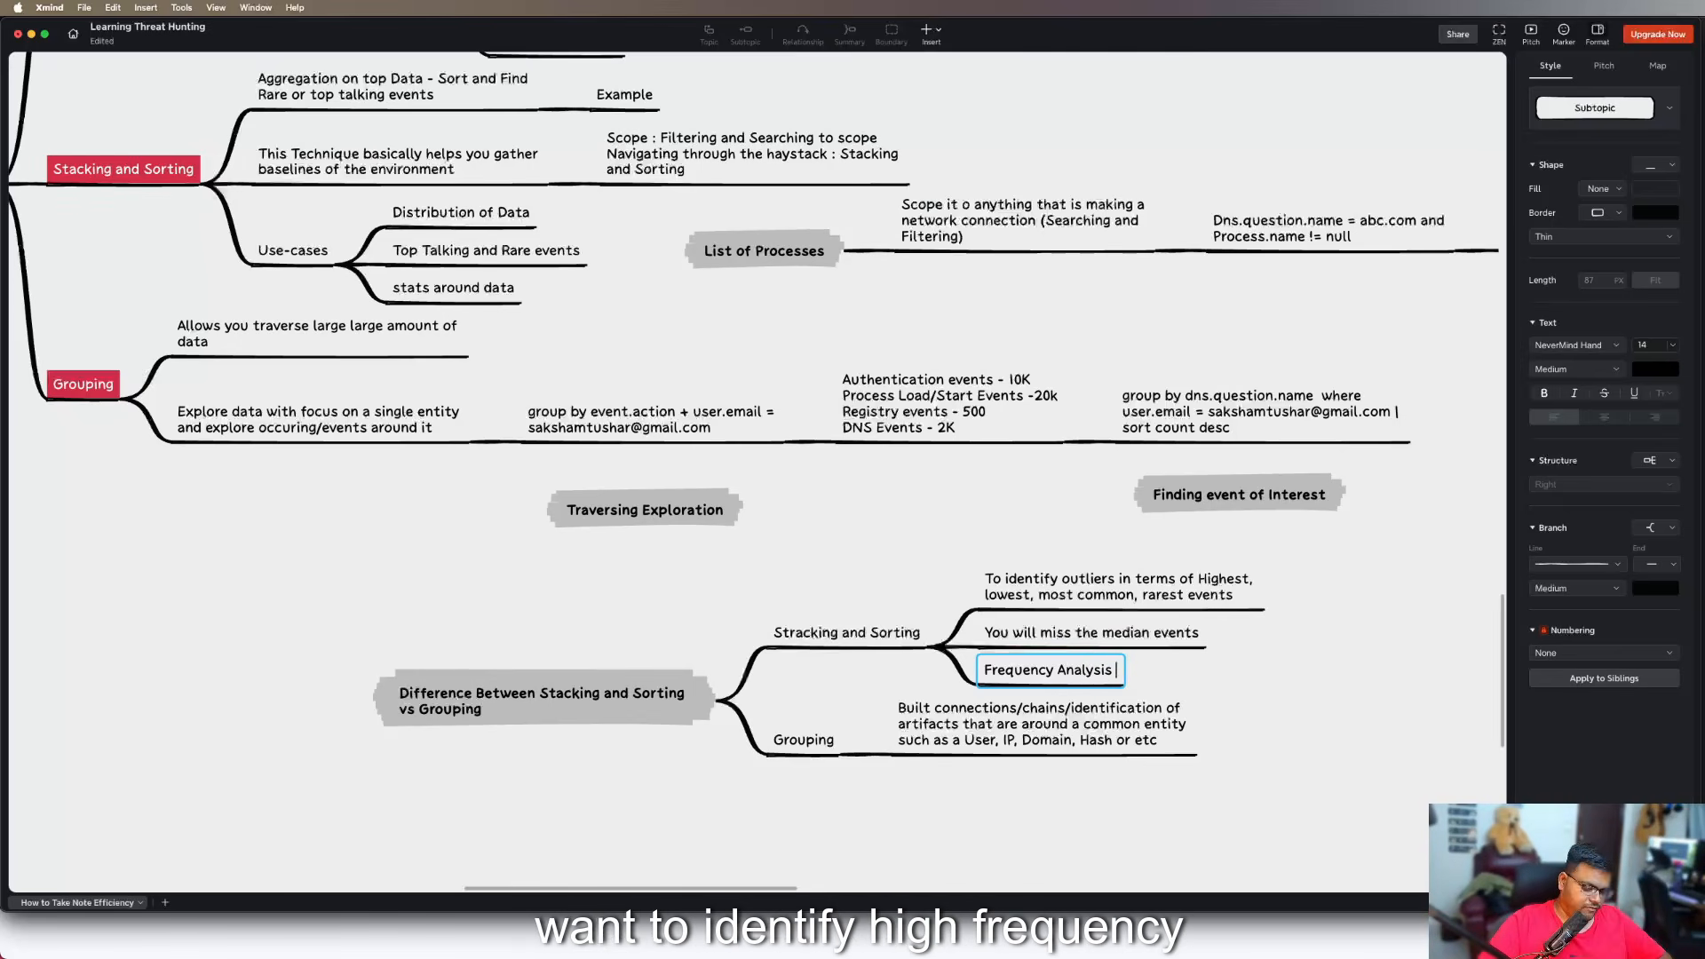
{"action": "left_click", "coordinate": [1237, 690]}
{"action": "left_click", "coordinate": [1079, 672]}
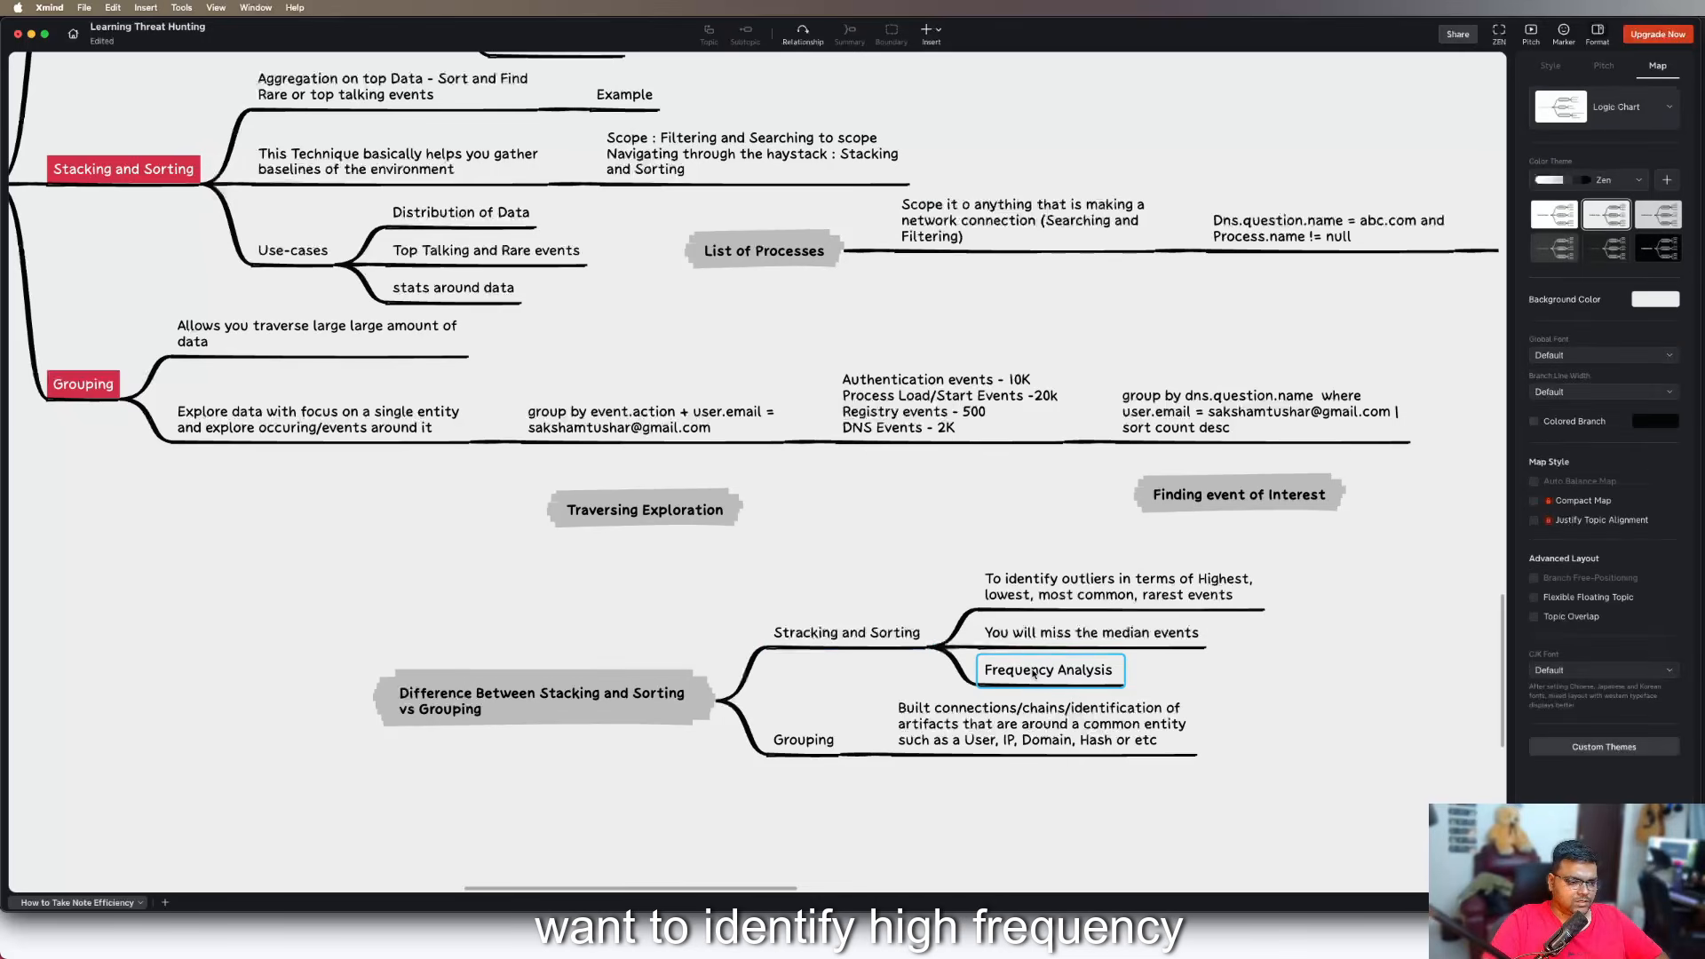
{"action": "type", "text": "High freq"}
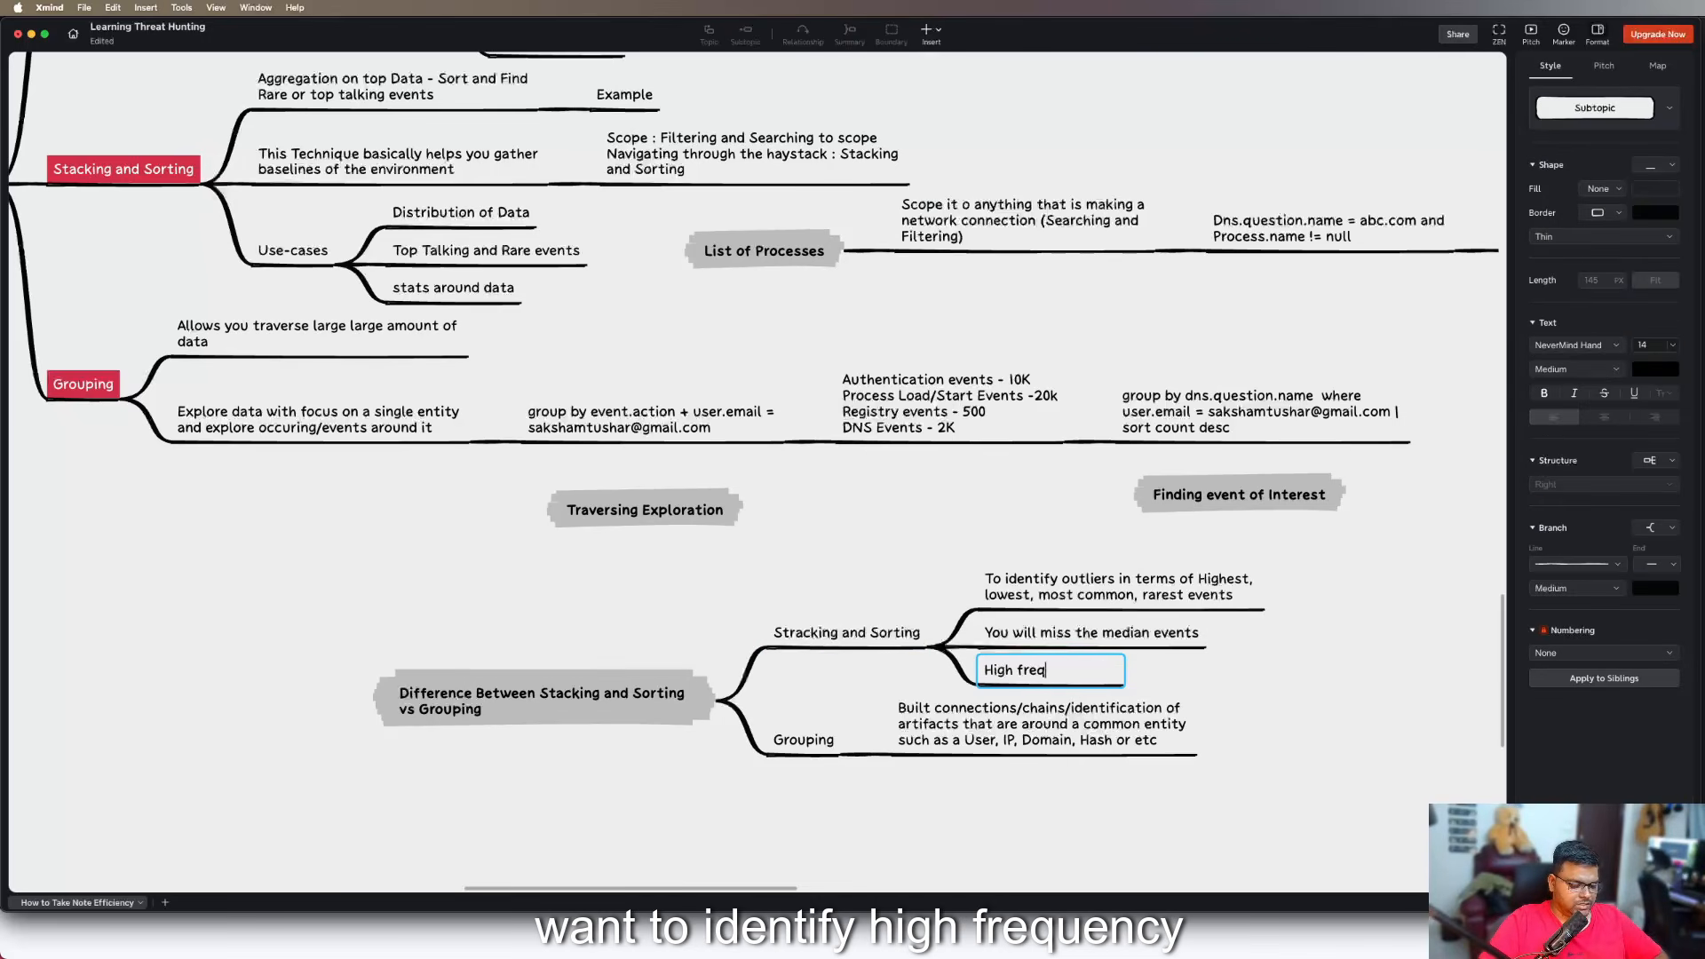
{"action": "type", "text": "uency event"}
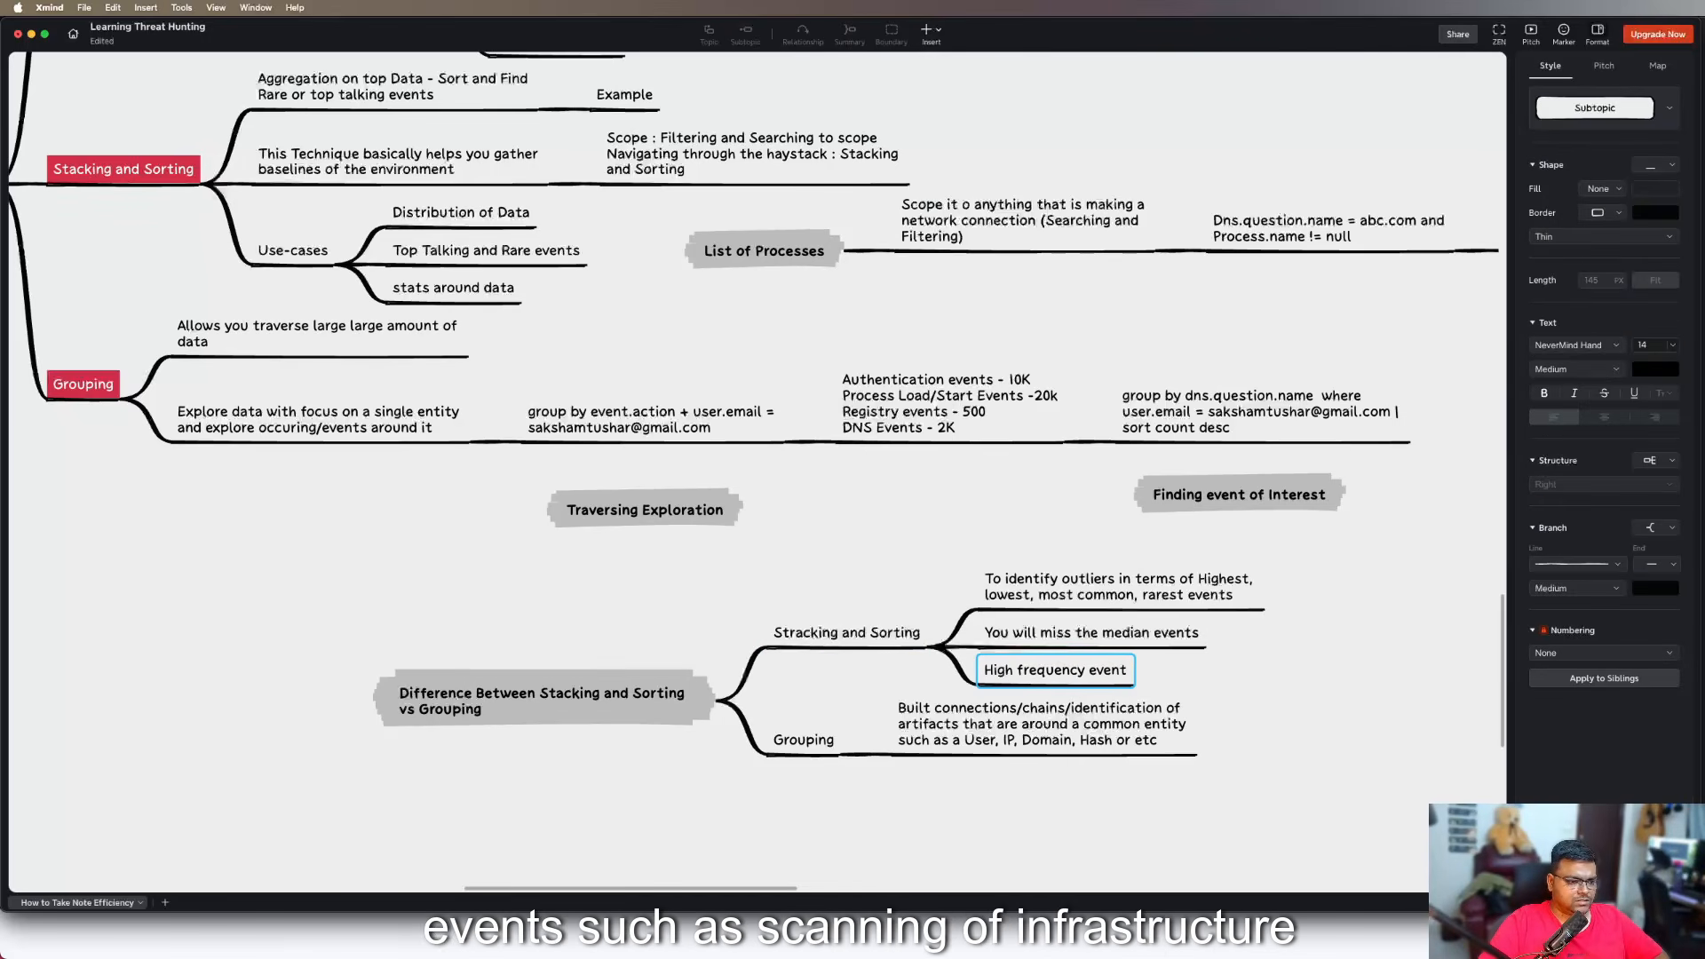
{"action": "left_click", "coordinate": [1337, 662]}
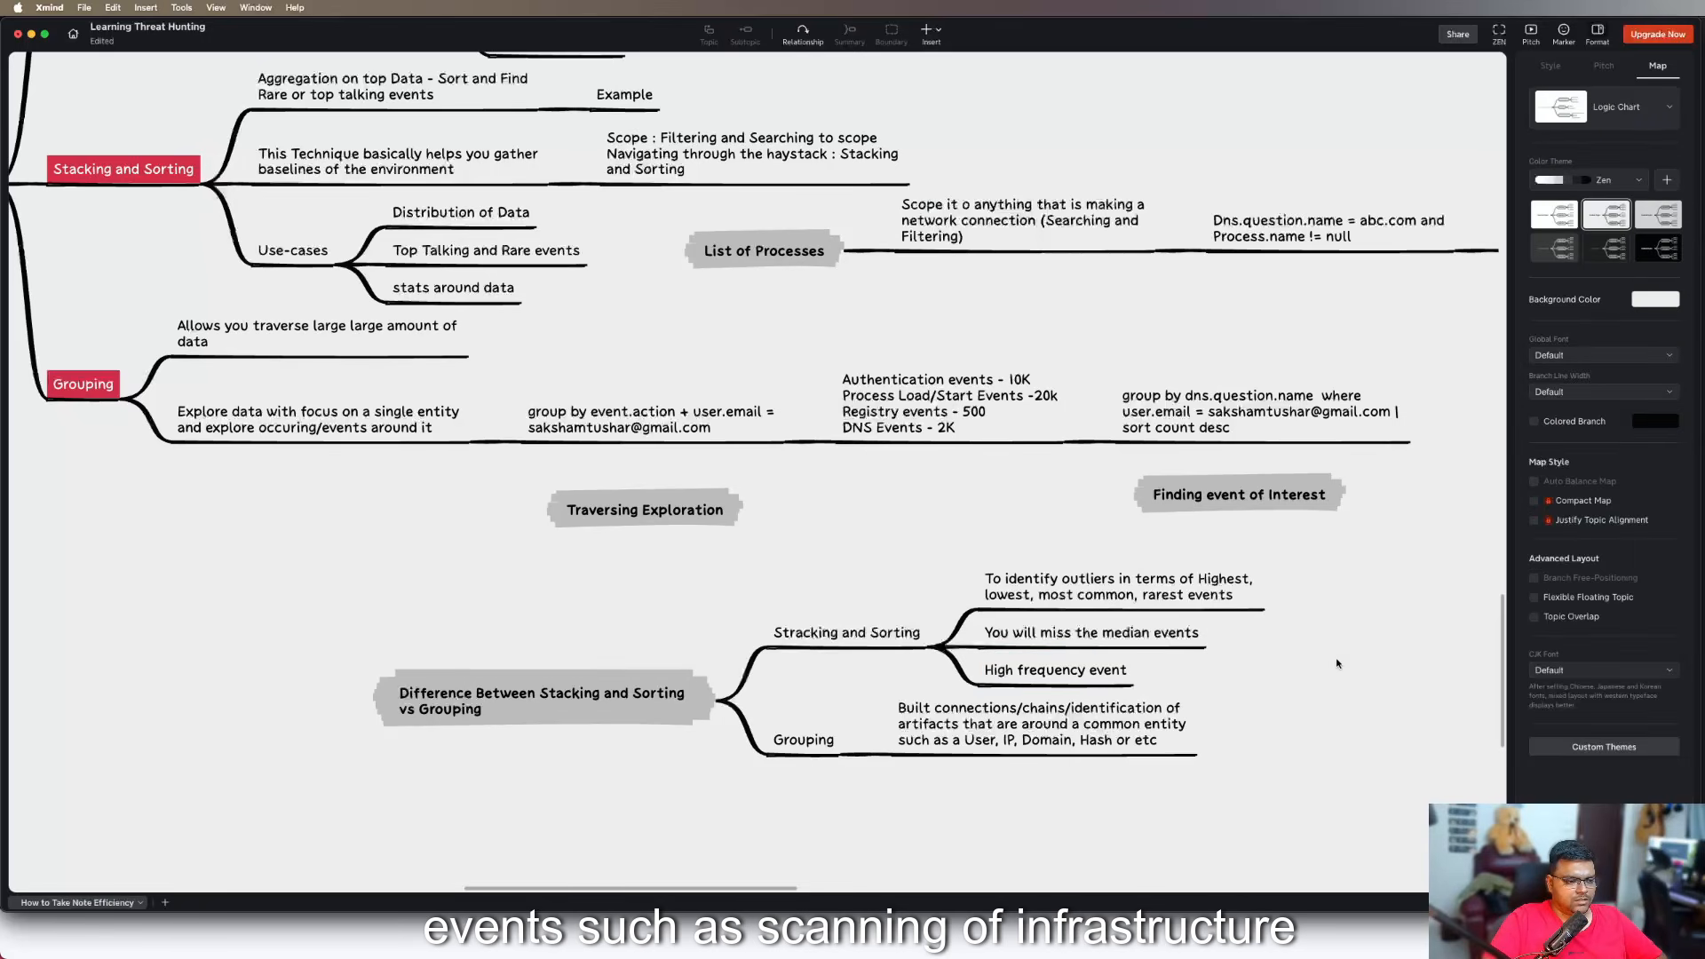
{"action": "key", "text": "super+z"}
Add a subtopic under "Frequency Analysis" reading "High frequency events such as Scanning of infrastructure"
{"action": "key", "text": "Tab"}
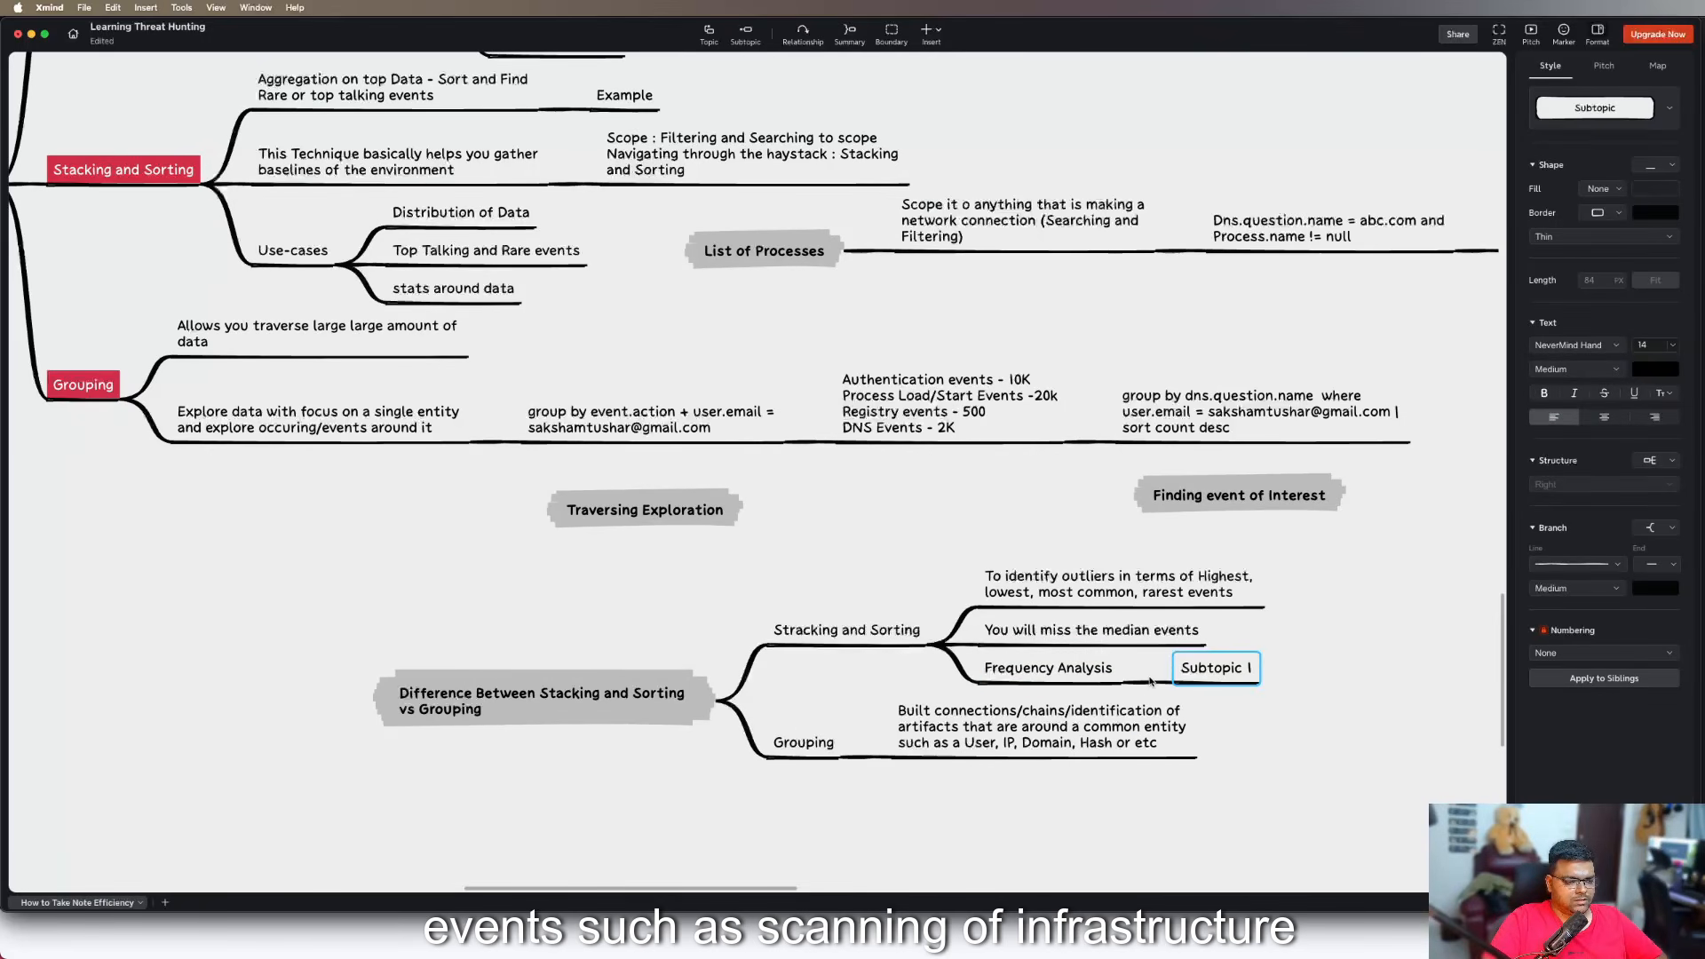
{"action": "type", "text": "High fre"}
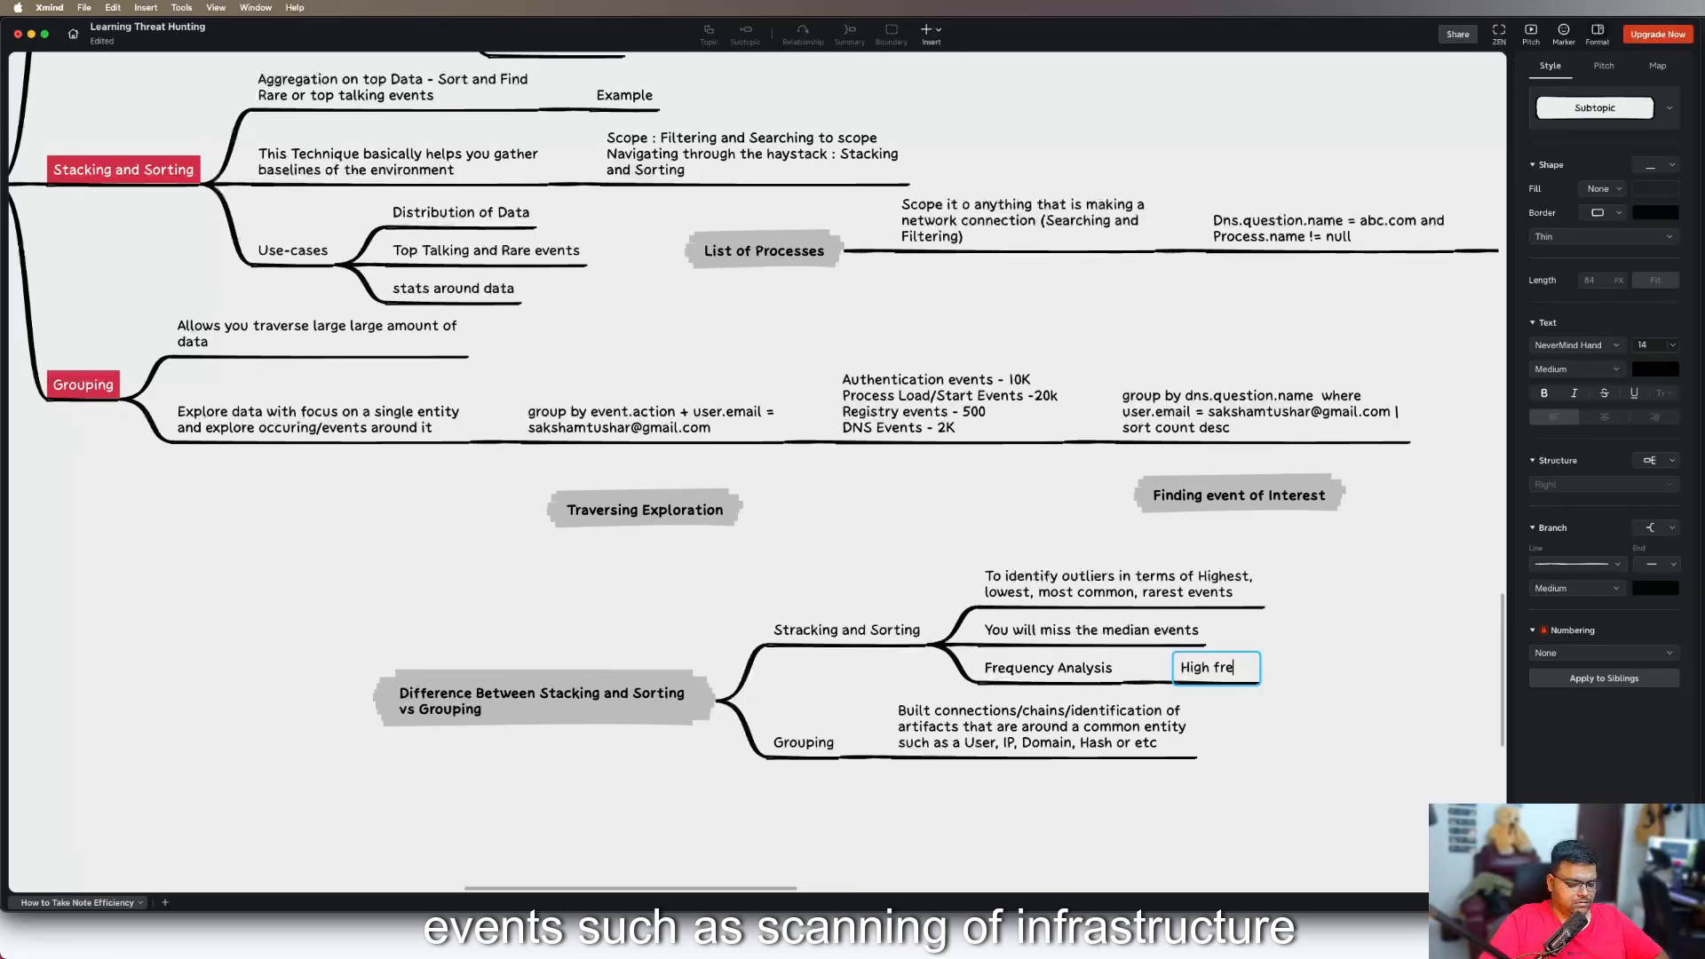
{"action": "type", "text": "quency events such as"}
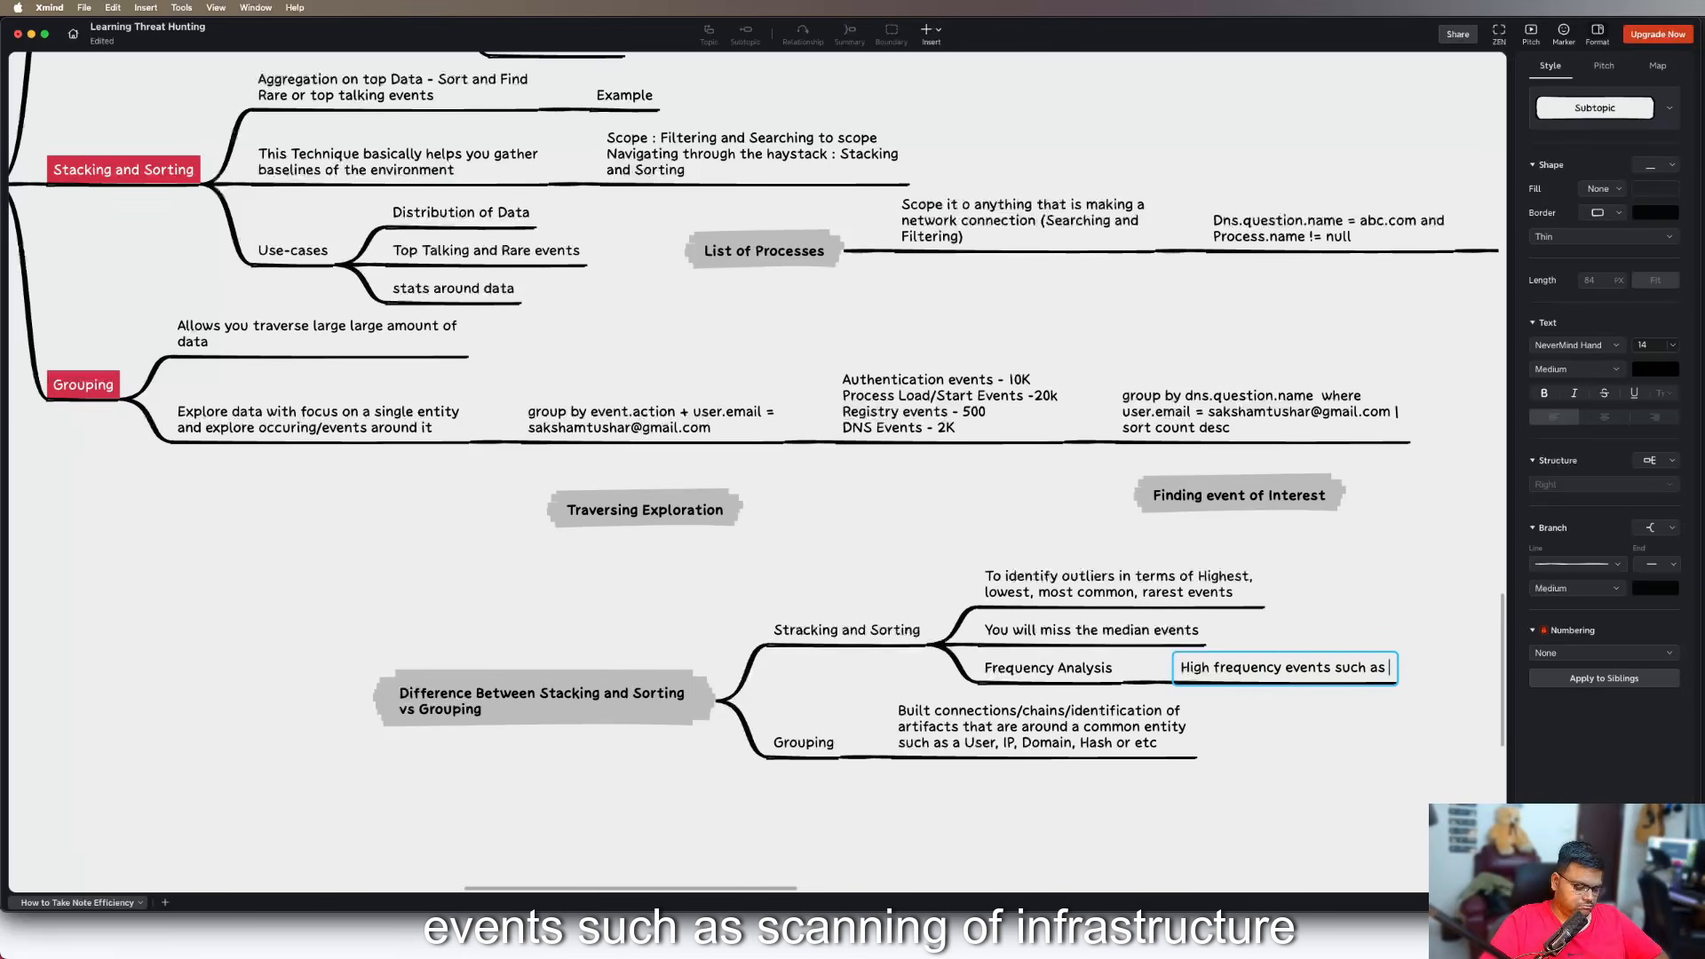
{"action": "type", "text": " Scanning of"}
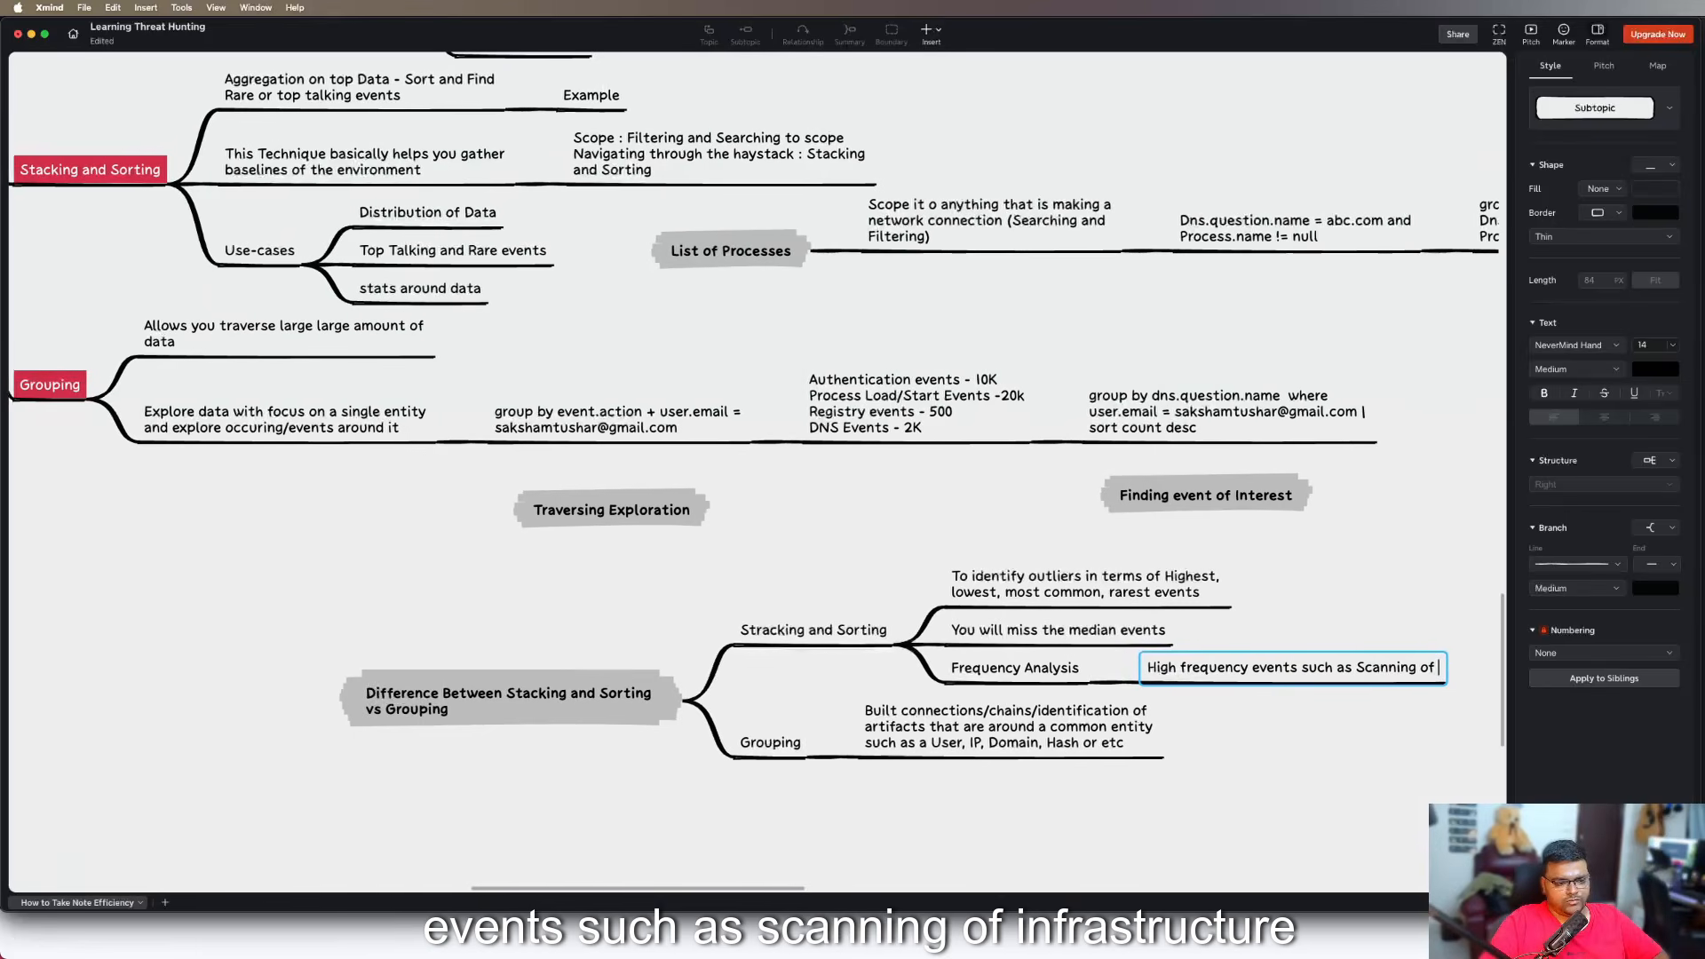
{"action": "type", "text": " infrastructure"}
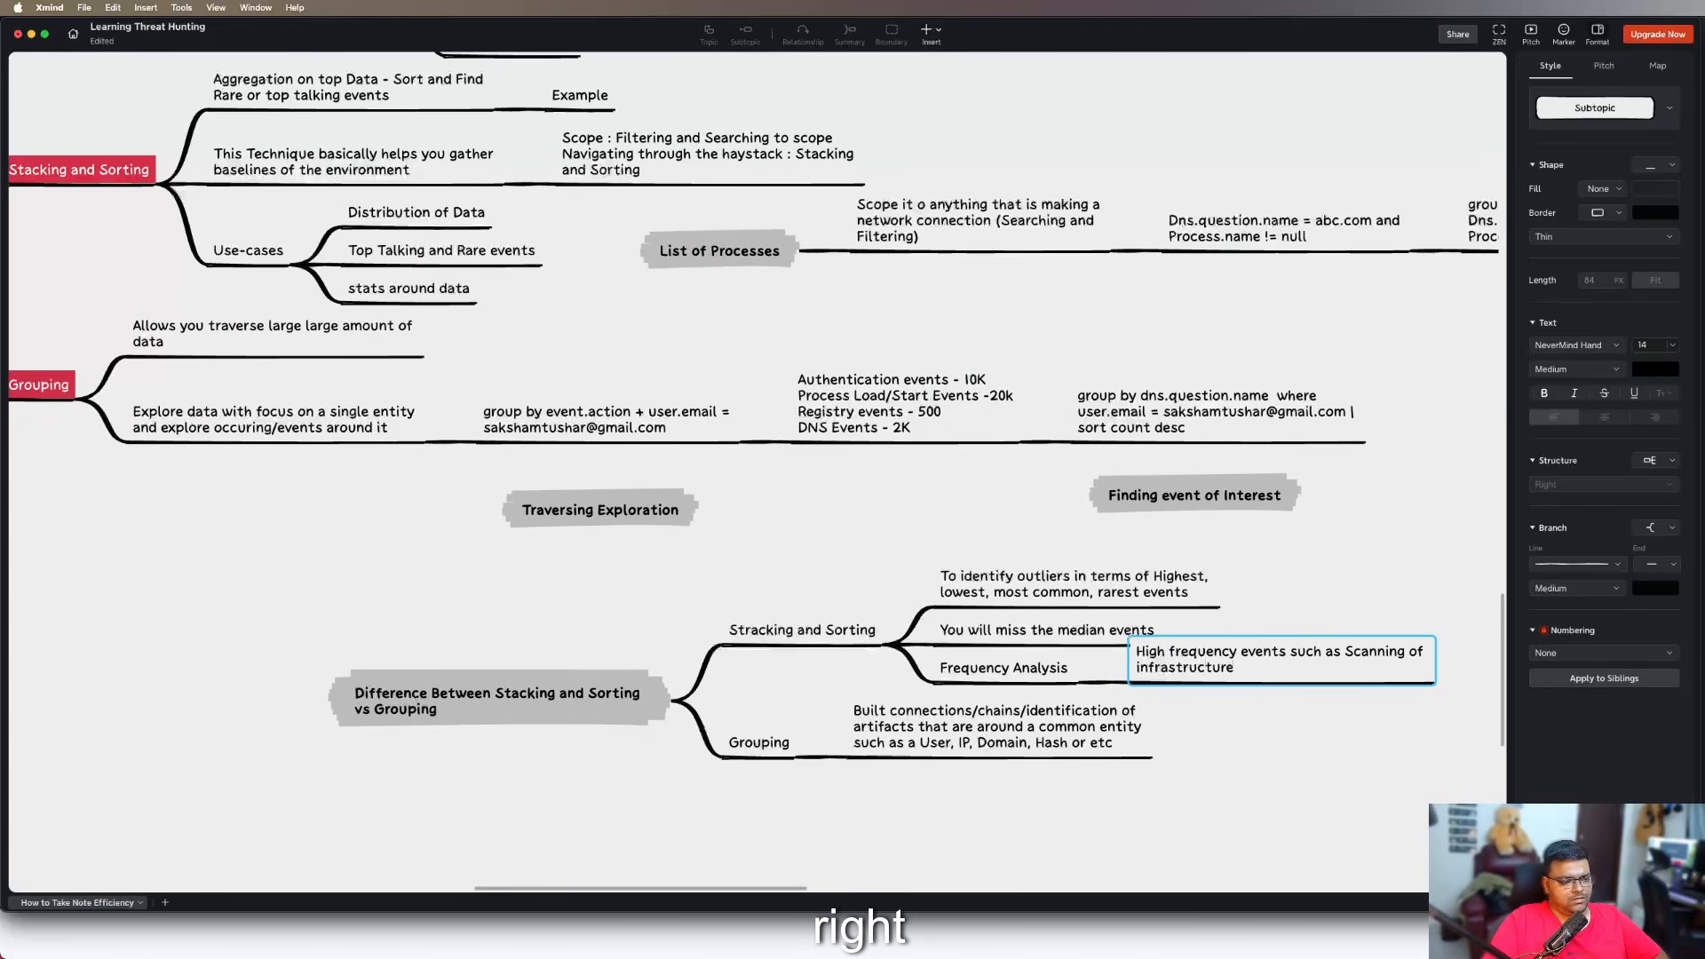
{"action": "left_click", "coordinate": [1283, 728]}
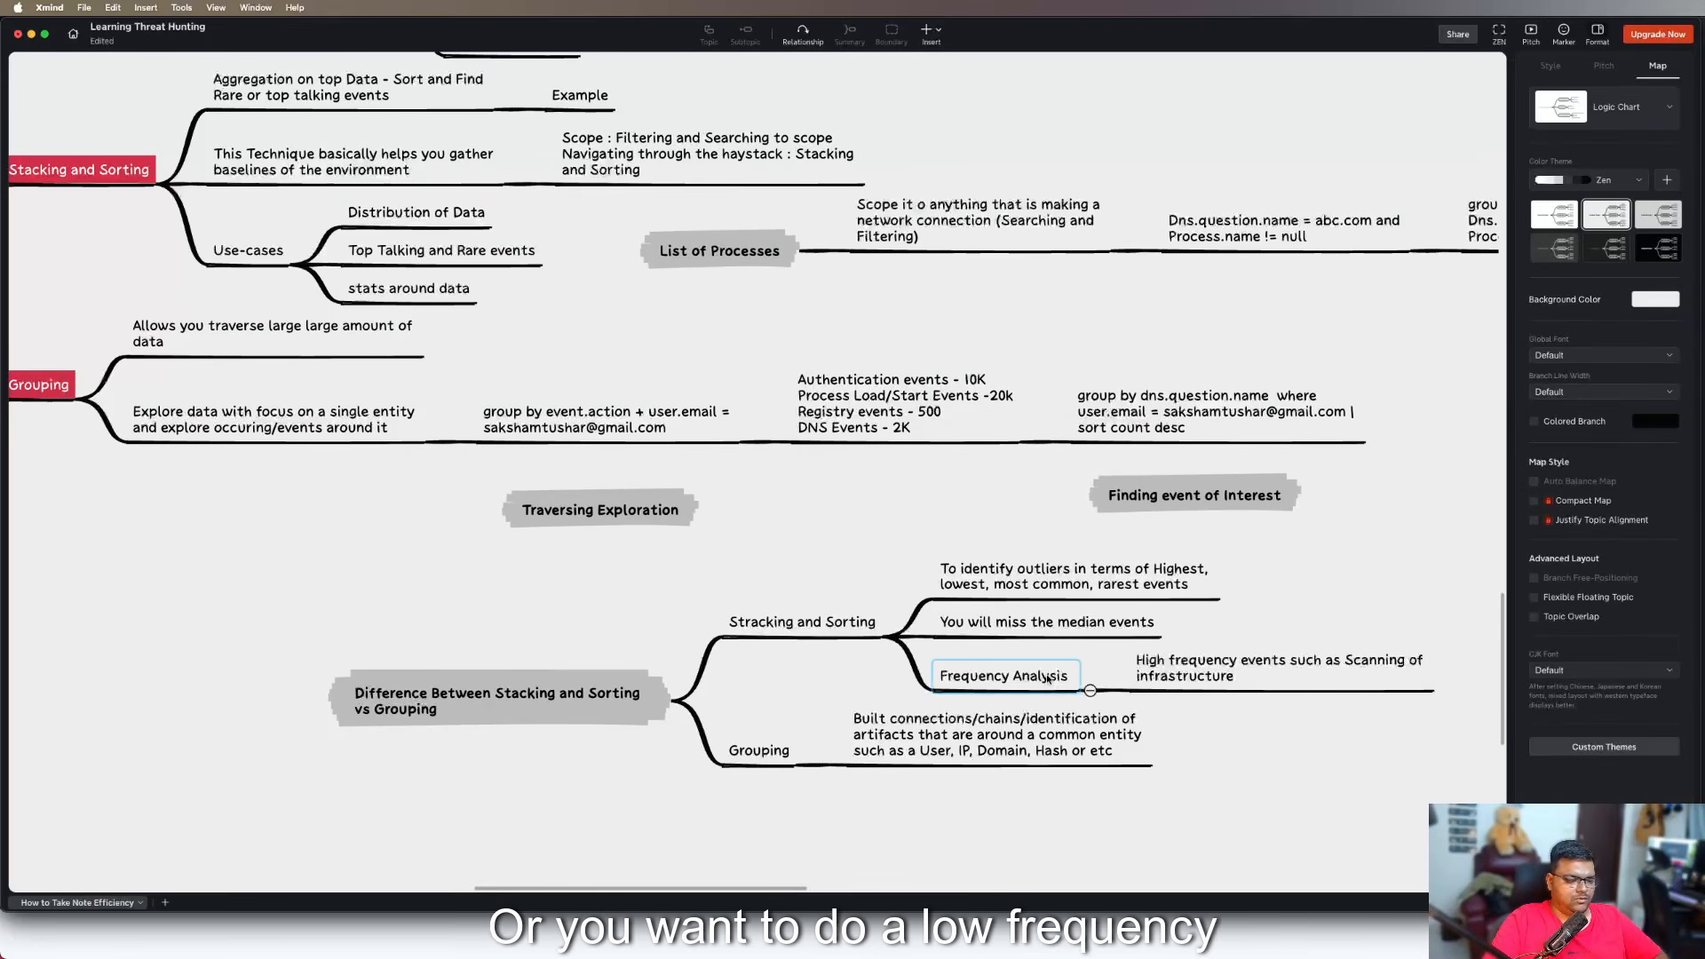
Add a second subtopic under "Frequency Analysis" with the text "Low Frequency Analysis such as endpoint reaching out"
{"action": "left_click", "coordinate": [1050, 681]}
{"action": "key", "text": "Tab"}
{"action": "type", "text": "L"}
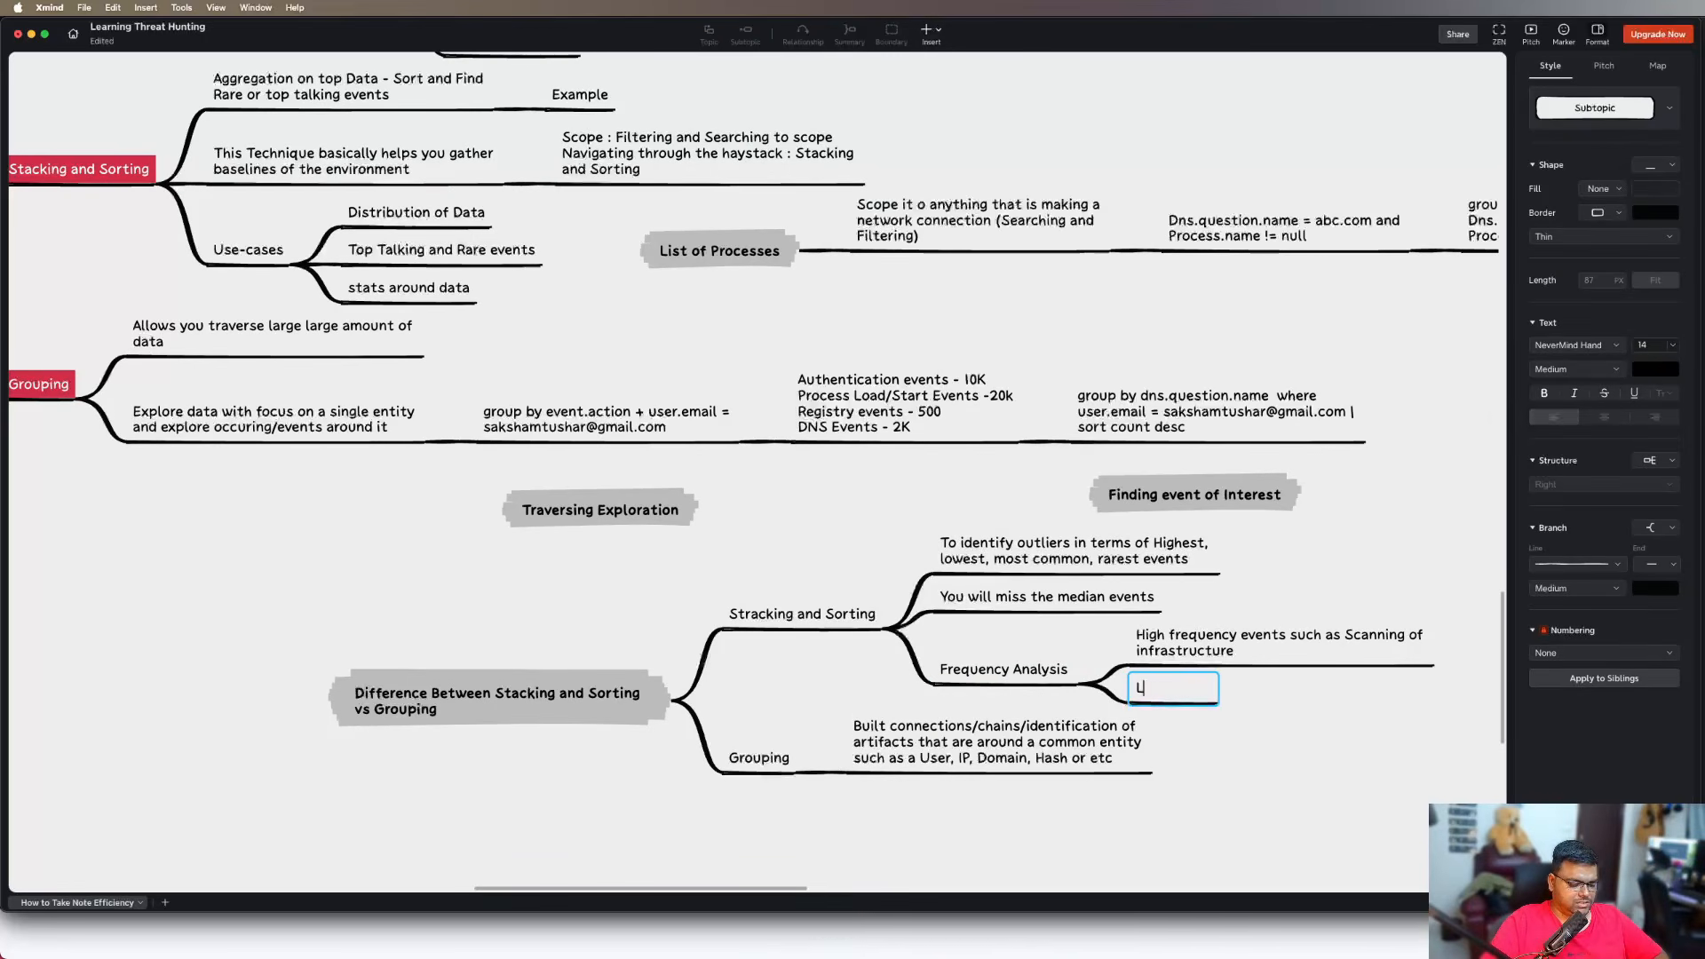
{"action": "type", "text": "ow Freq"}
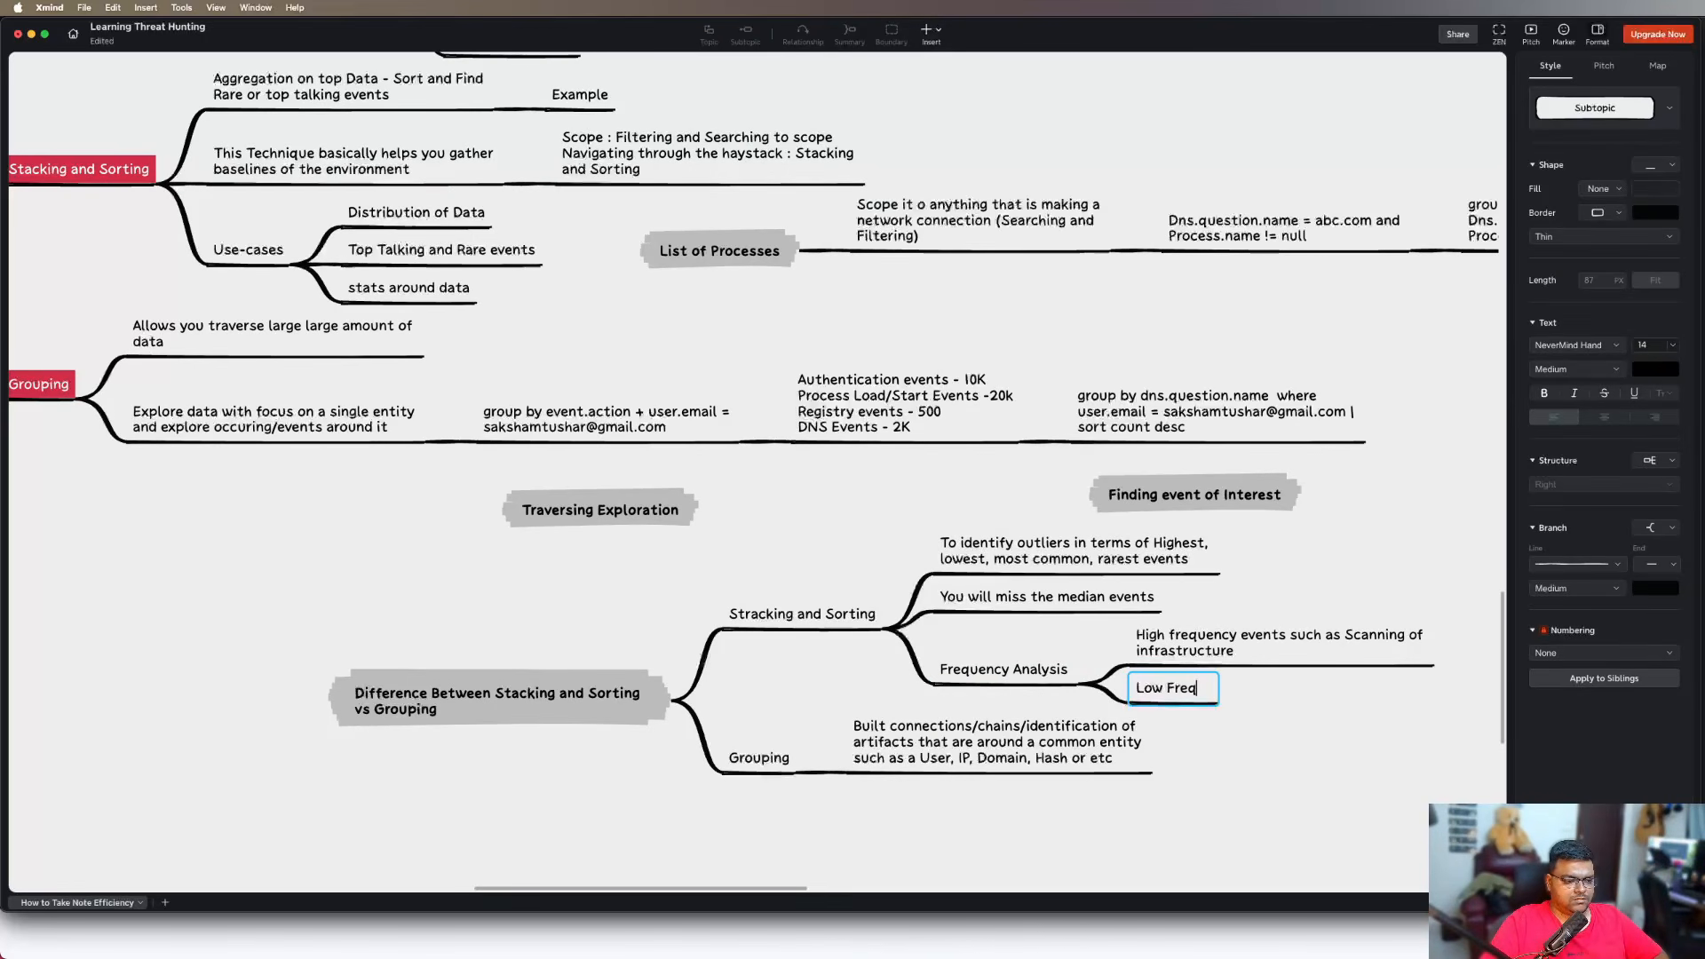
{"action": "type", "text": "uency Analysis such as "}
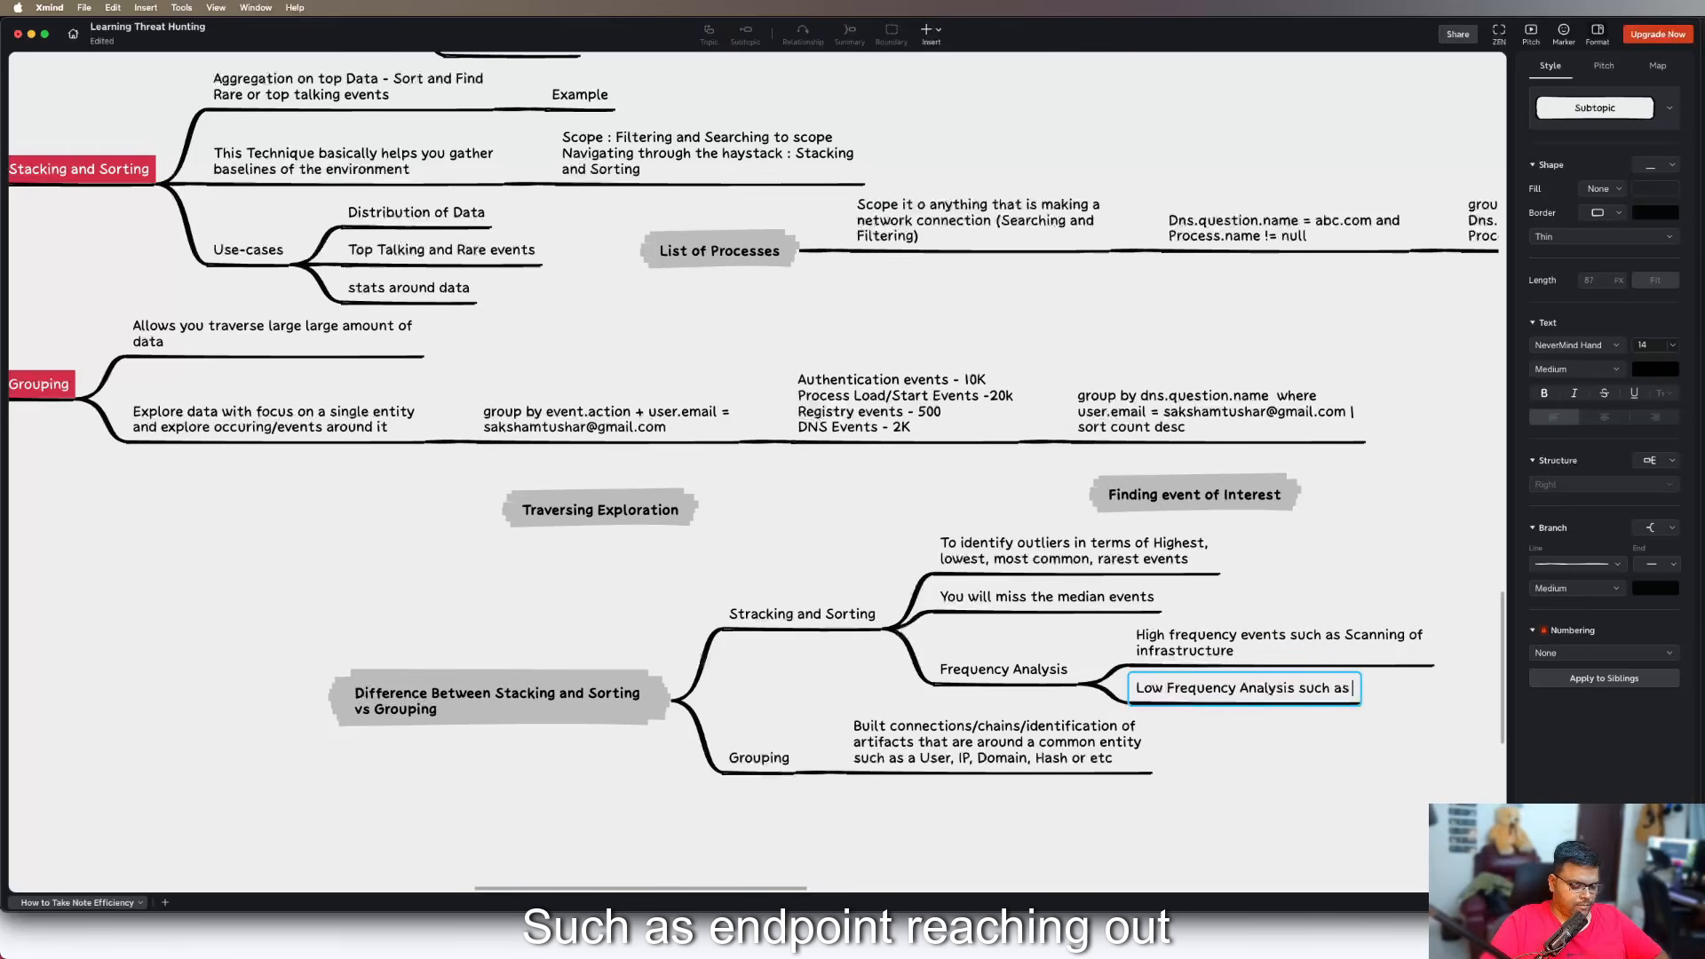
{"action": "type", "text": "endpoint "}
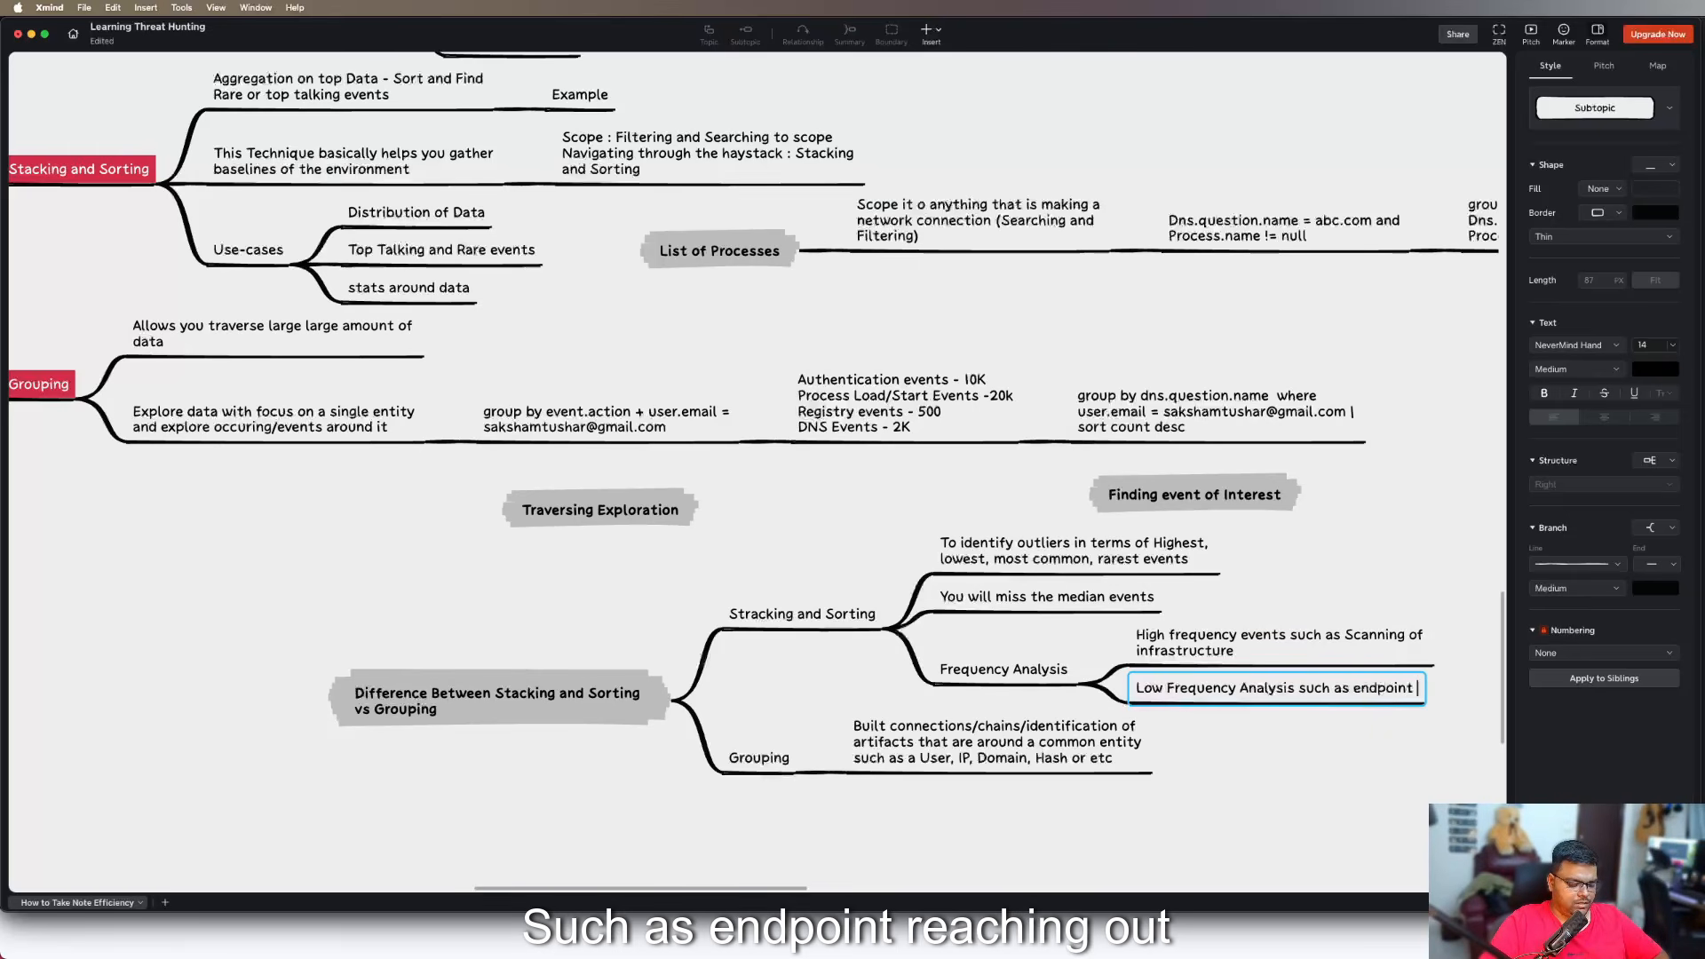
{"action": "type", "text": "reaching out"}
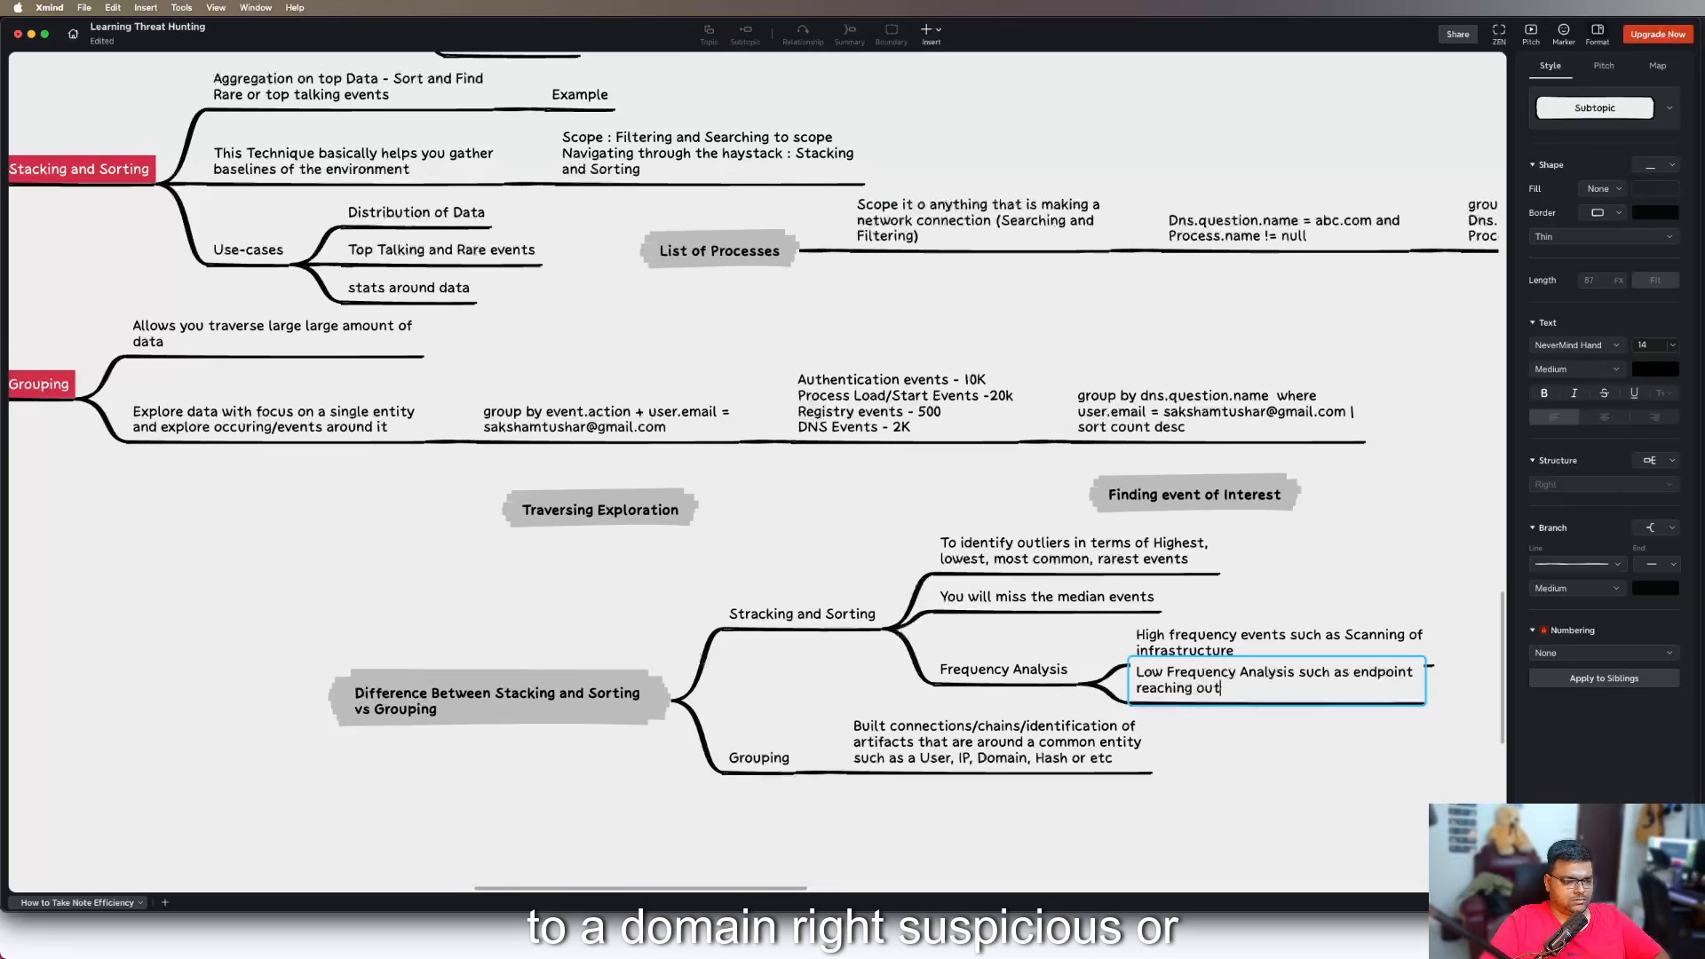
{"action": "type", "text": " to a Domain"}
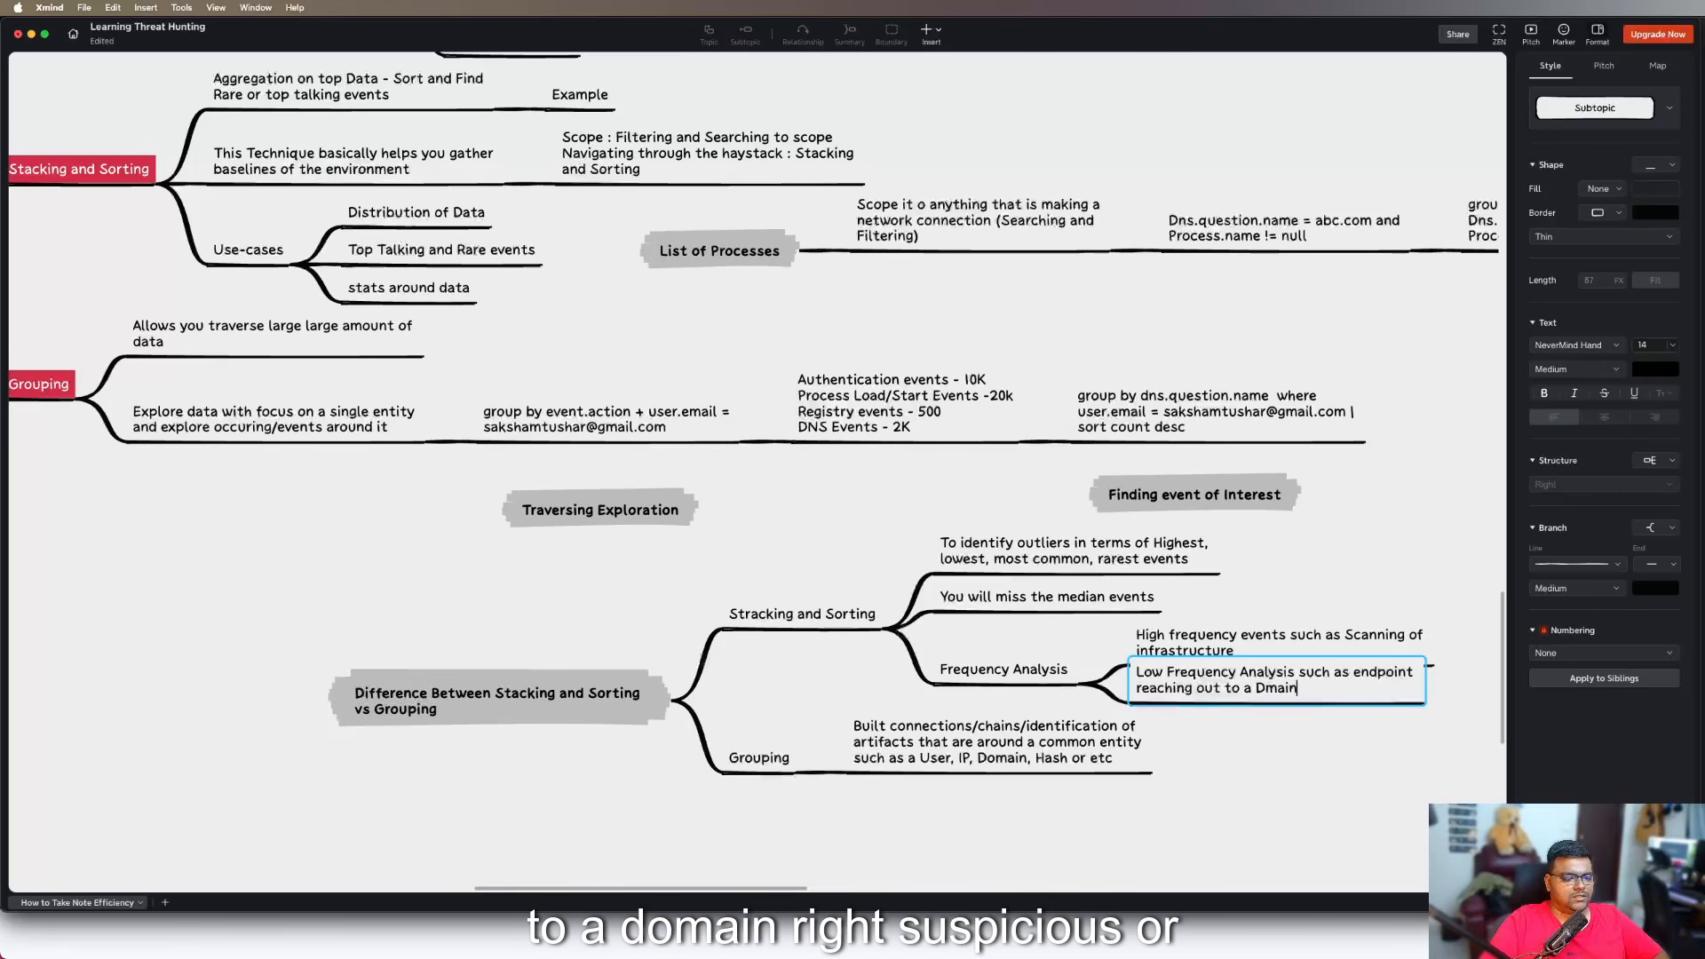
Complete the "Low Frequency Analysis" subtopic with "to a malicious domain"
{"action": "key", "text": "BackSpace"}
{"action": "key", "text": "BackSpace"}
{"action": "key", "text": "BackSpace"}
{"action": "key", "text": "BackSpace"}
{"action": "type", "text": "omain"}
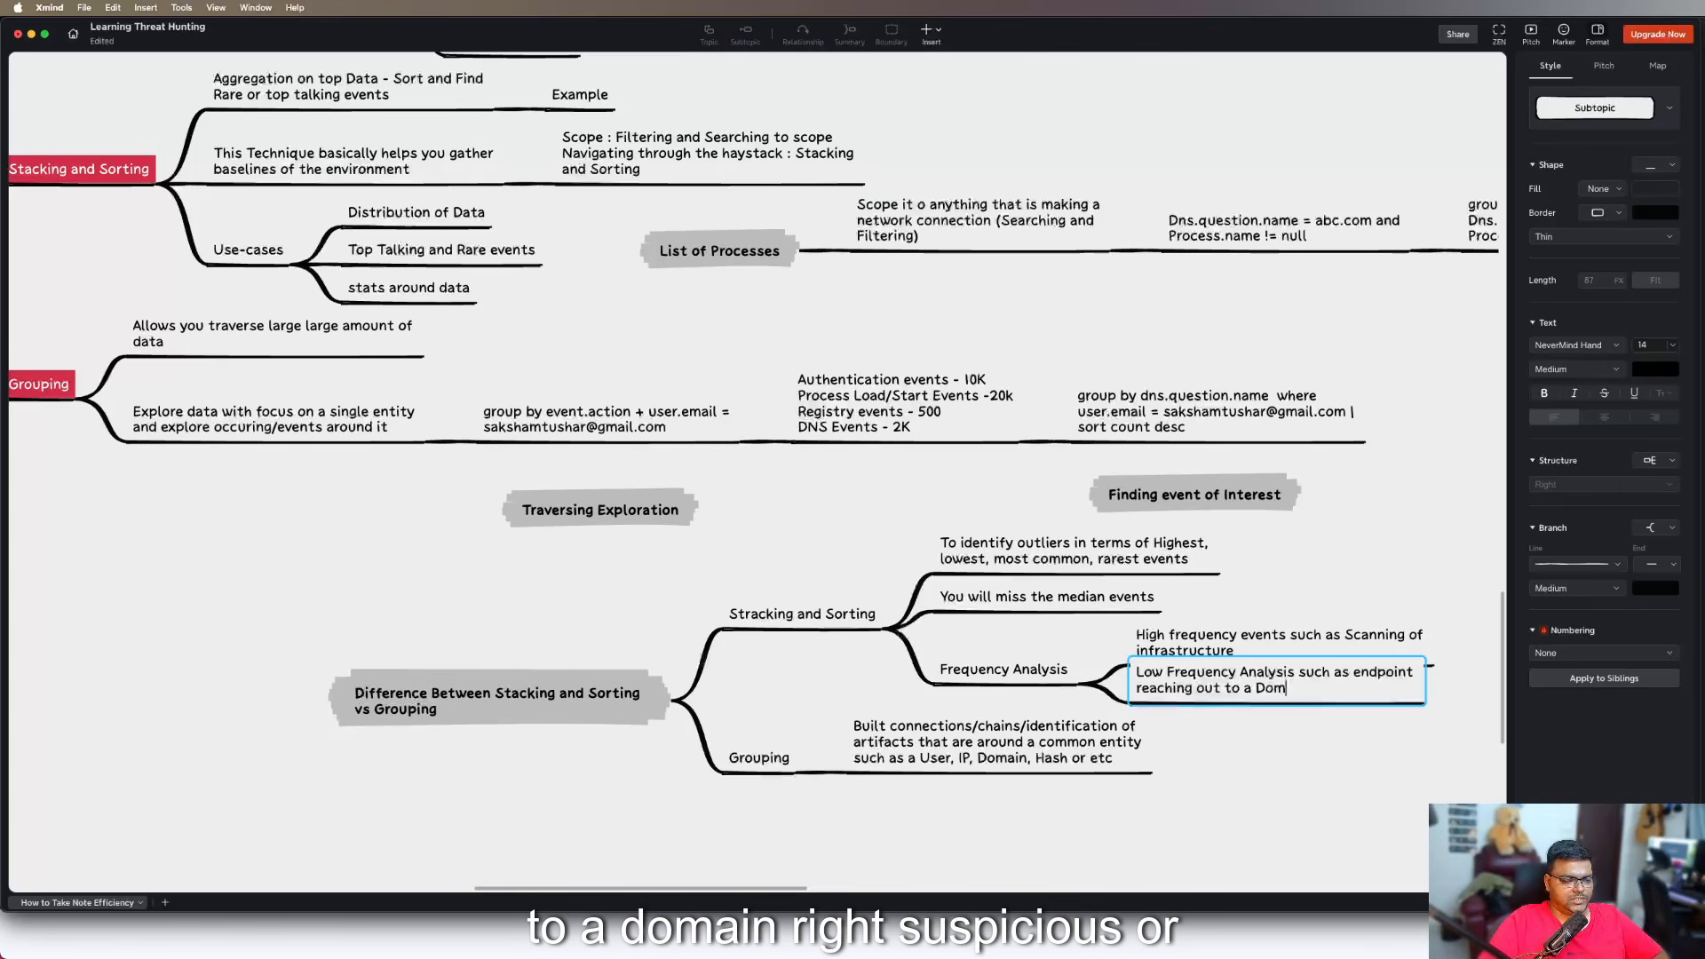
{"action": "key", "text": "BackSpace"}
{"action": "key", "text": "BackSpace"}
{"action": "key", "text": "BackSpace"}
{"action": "type", "text": "malicious d"}
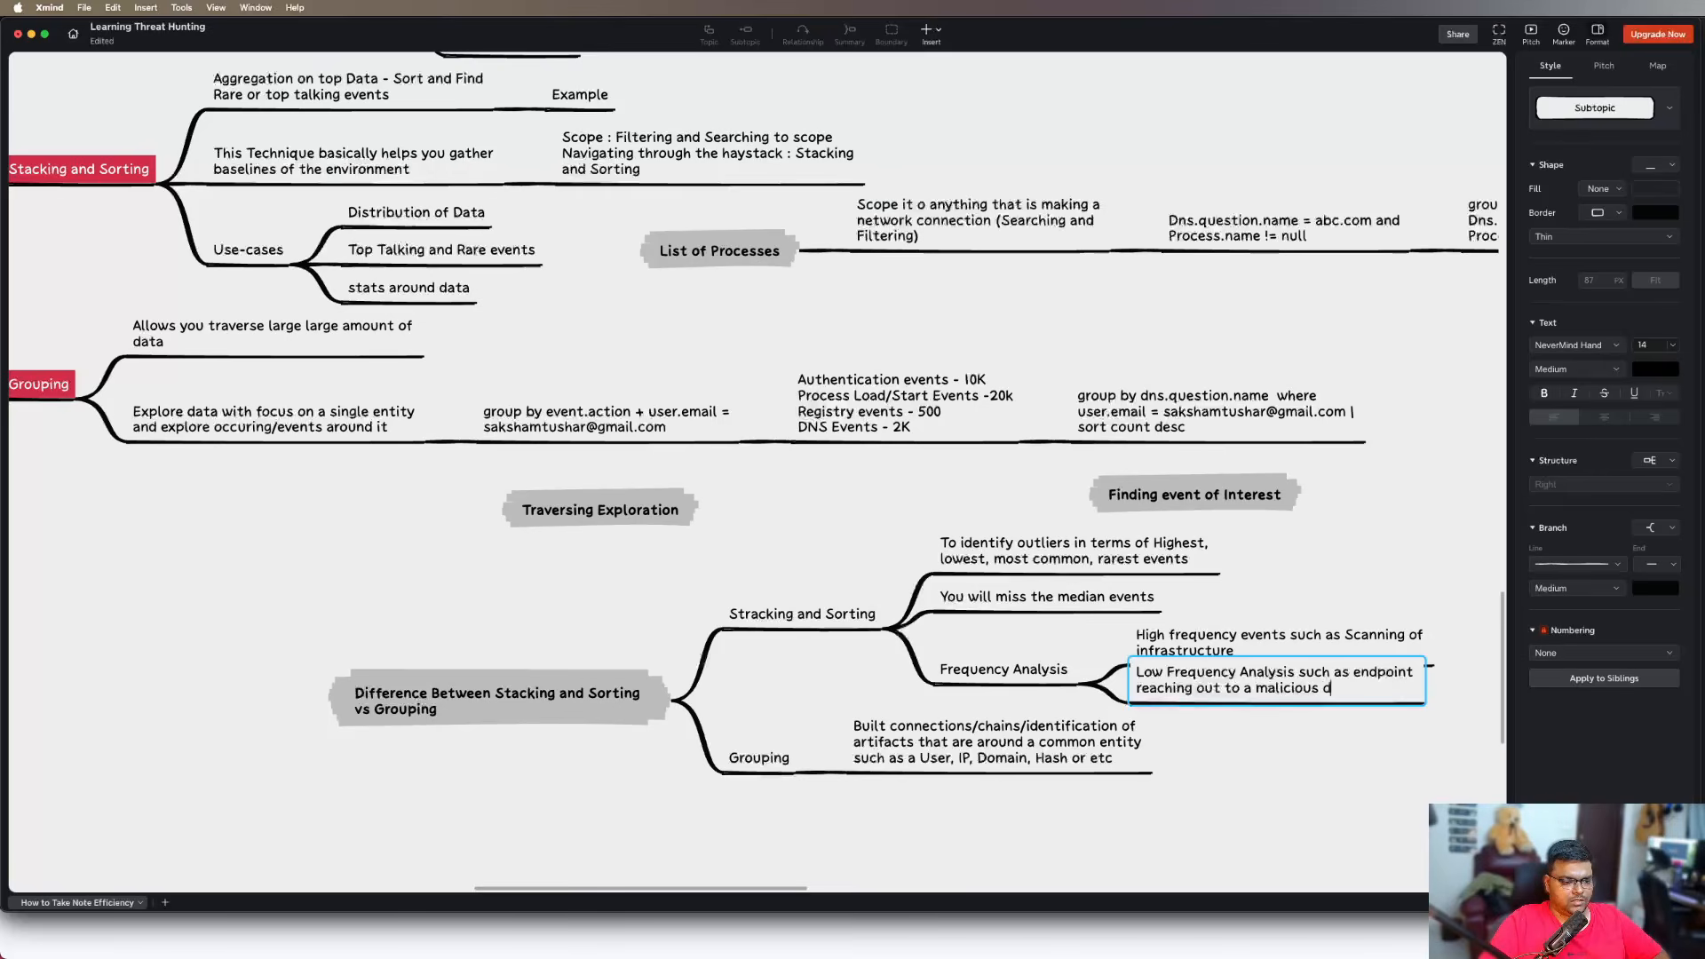
{"action": "type", "text": "omain"}
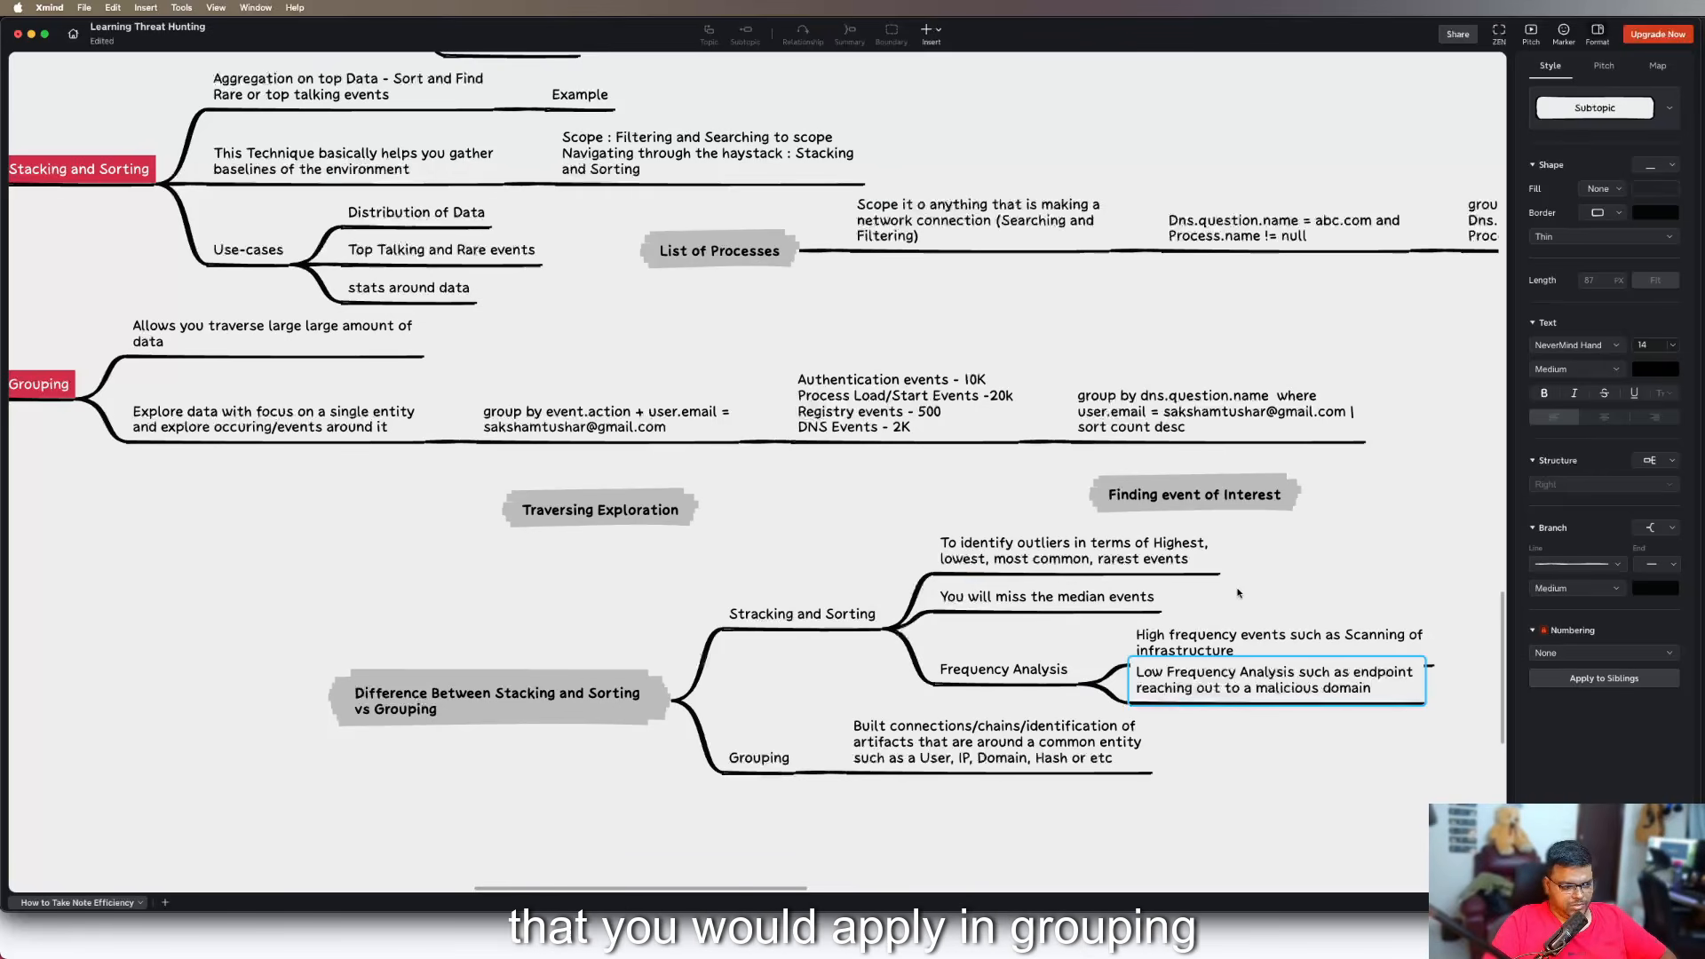
Add a second subtopic under the comparison's "Grouping" with the text "Establishing relationships between elements"
{"action": "left_click", "coordinate": [773, 797]}
{"action": "key", "text": "Tab"}
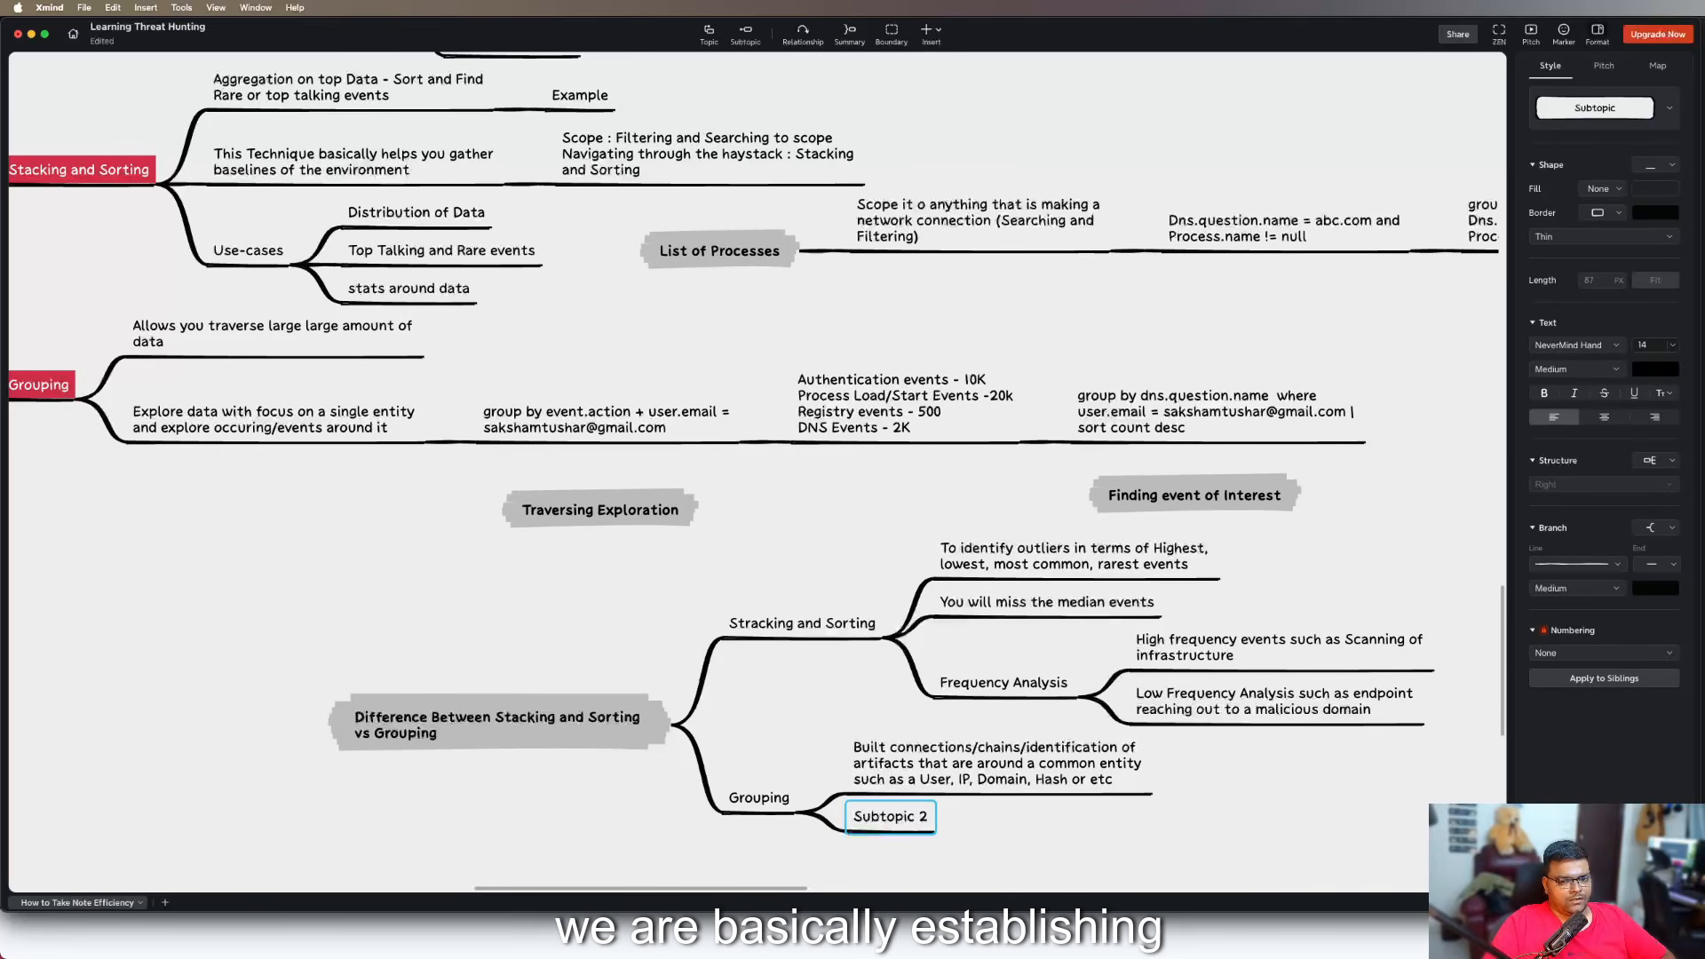
{"action": "type", "text": "Establs"}
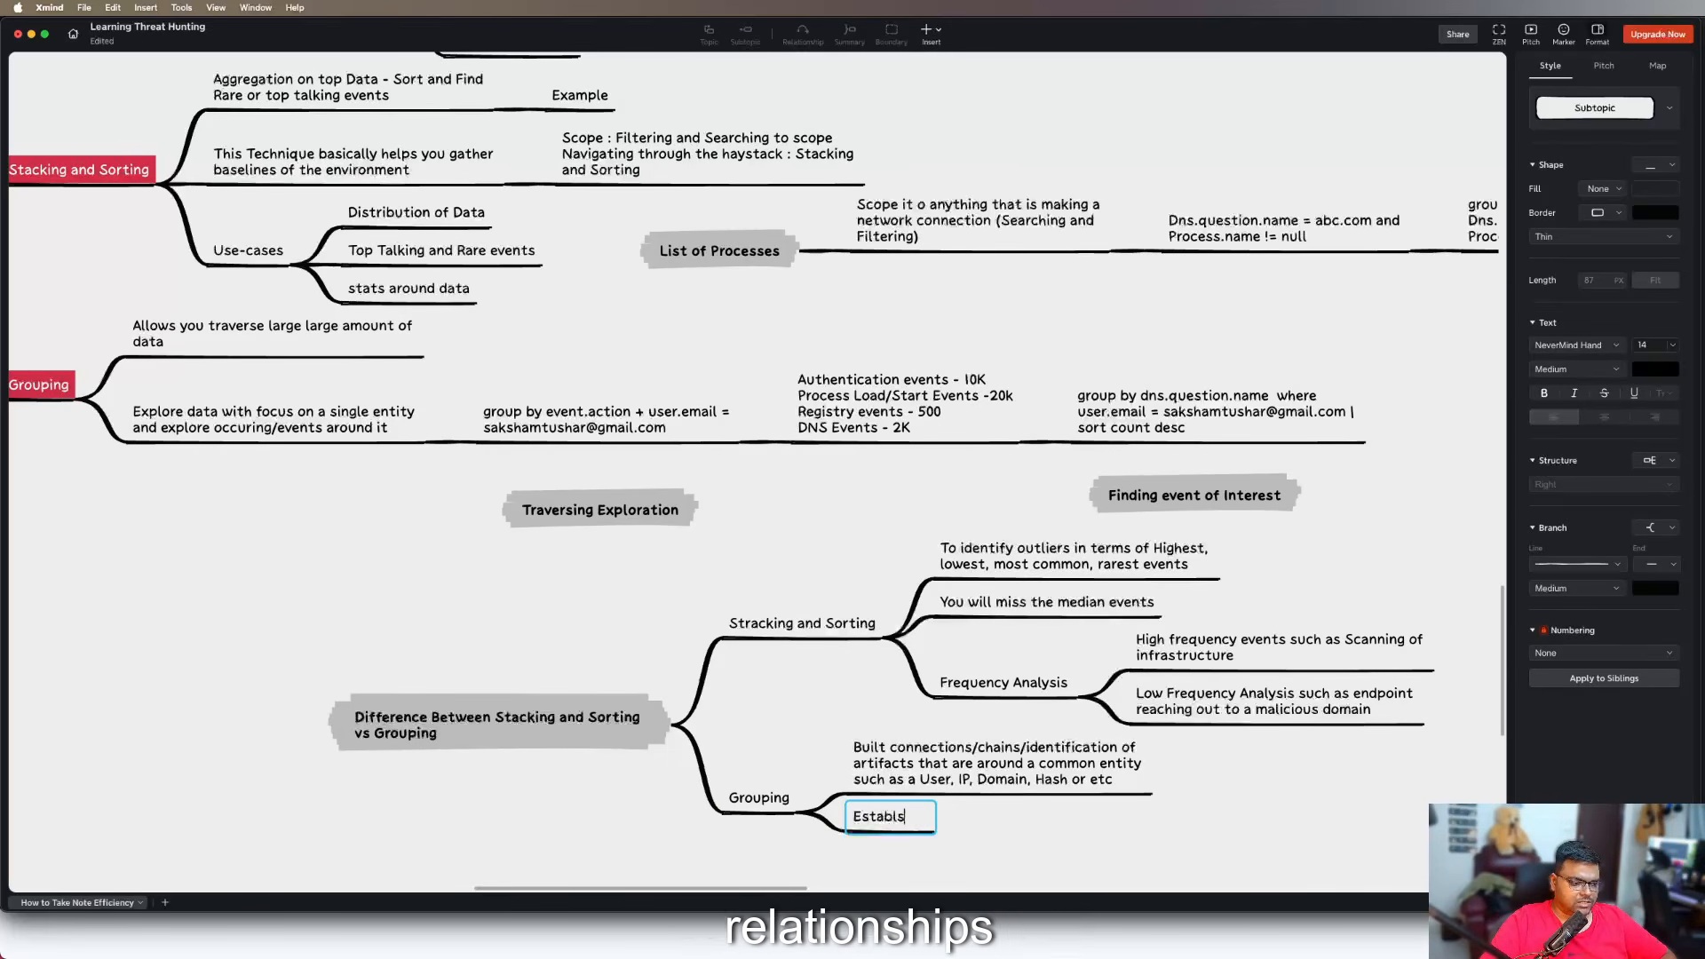
{"action": "key", "text": "BackSpace"}
{"action": "type", "text": "ishing "}
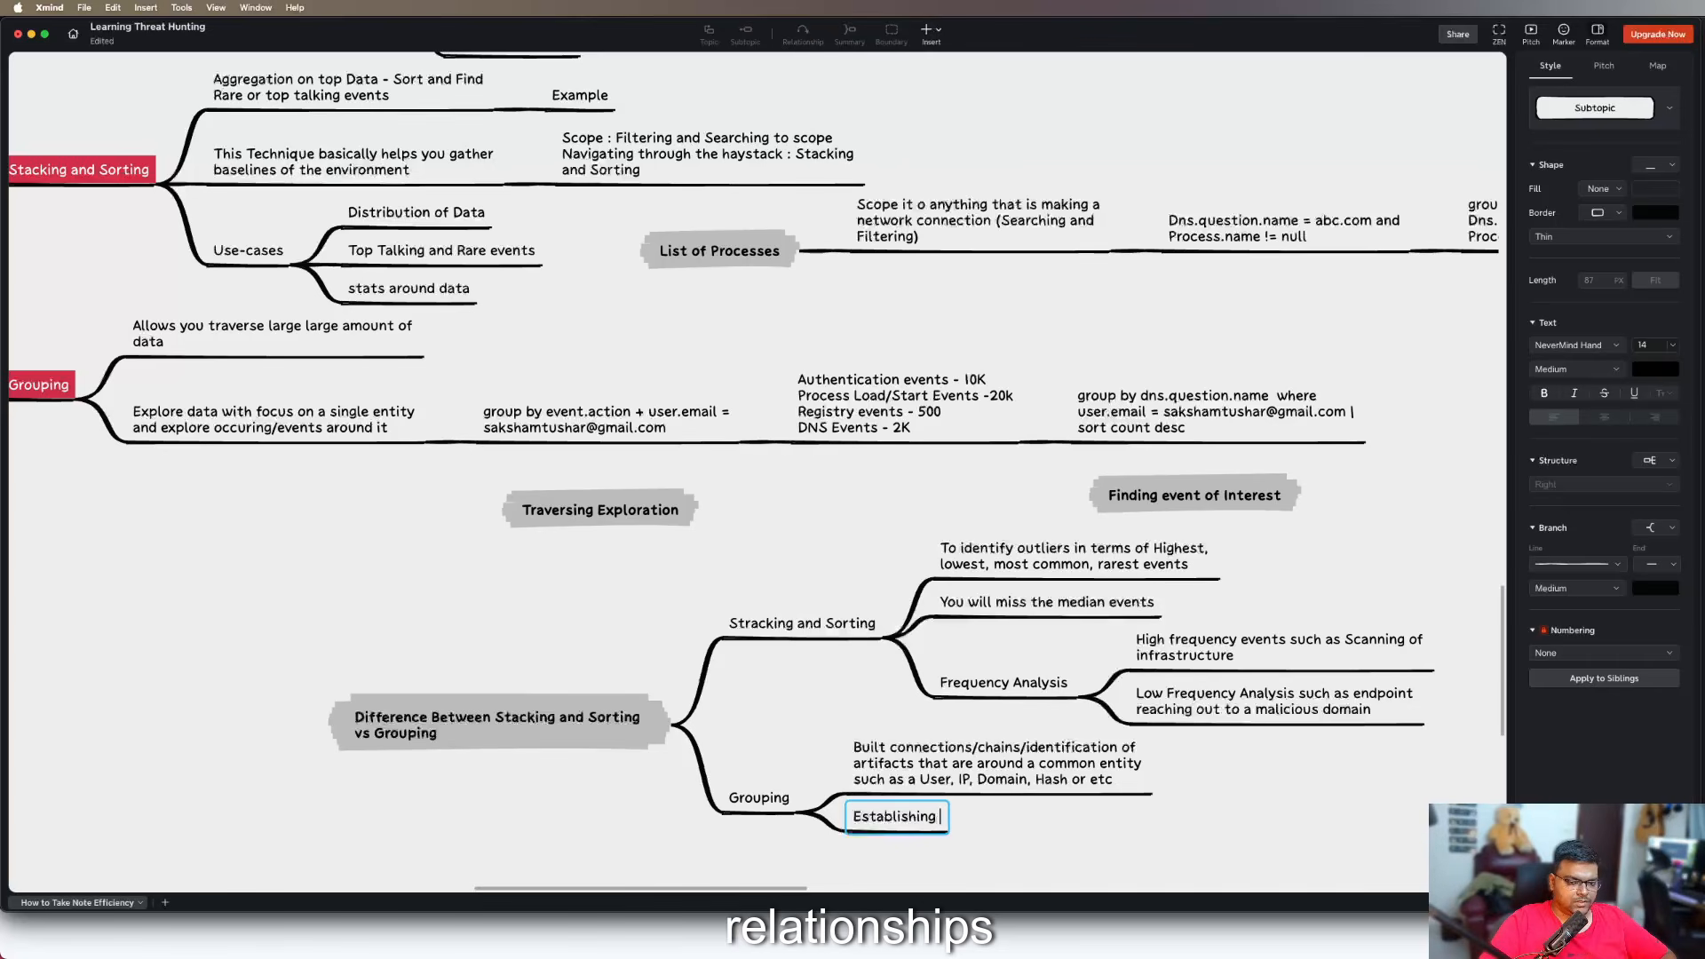
{"action": "type", "text": "relationships"}
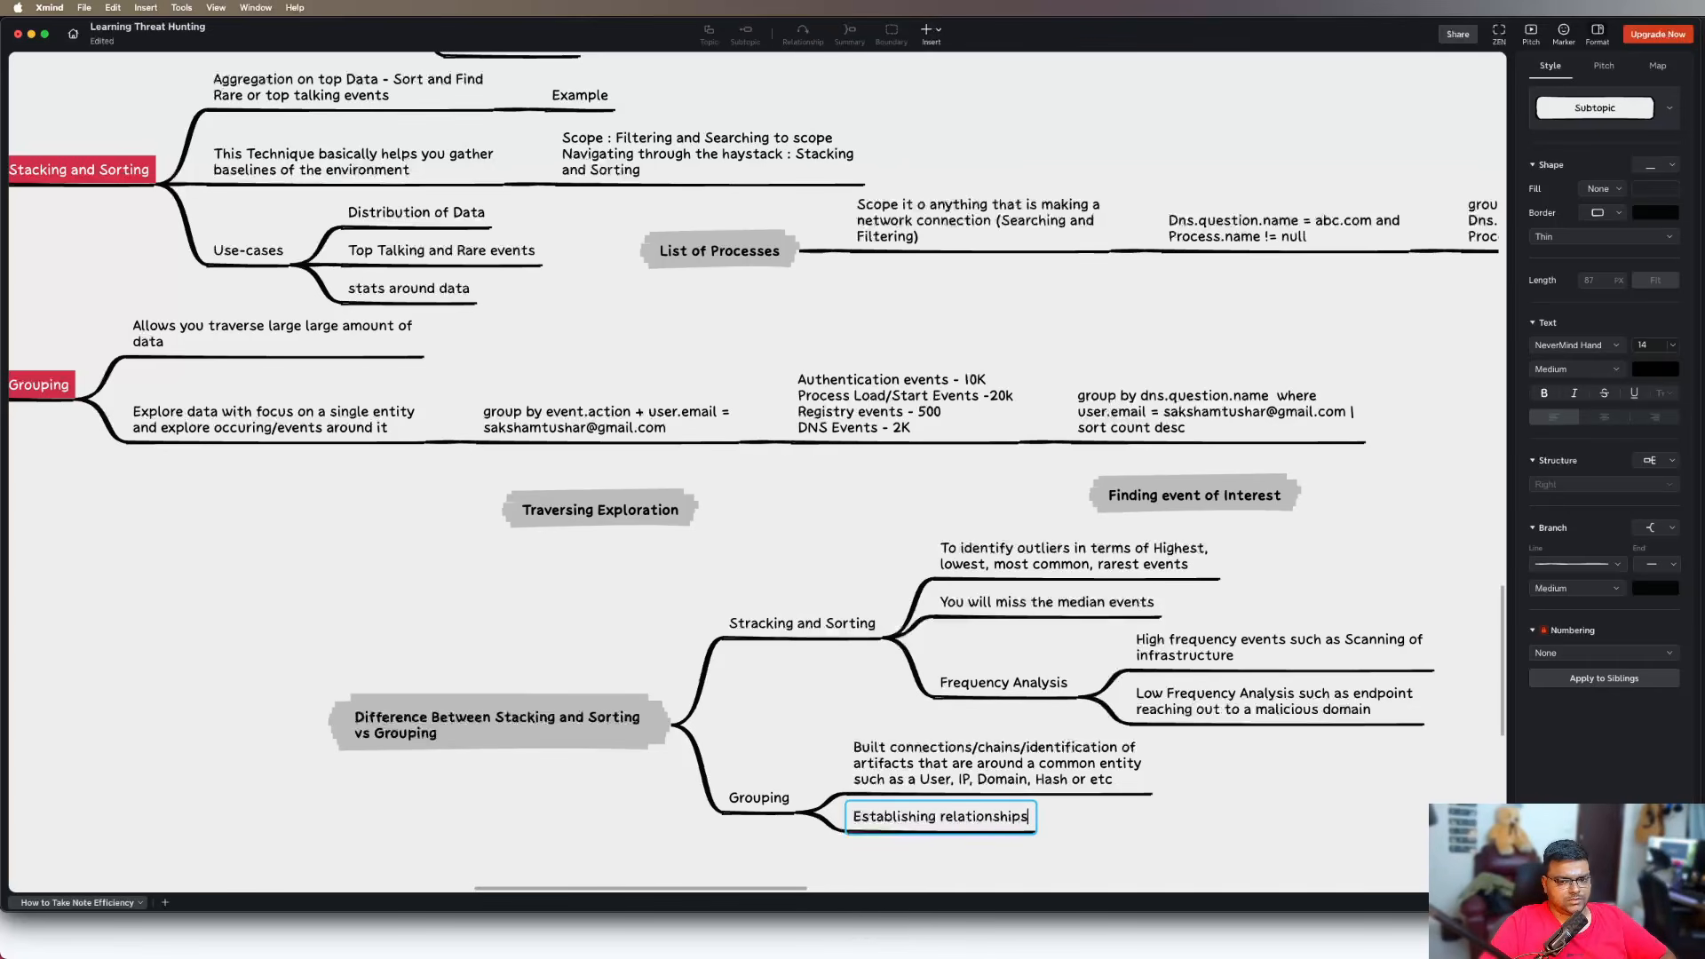
{"action": "type", "text": " between eleme"}
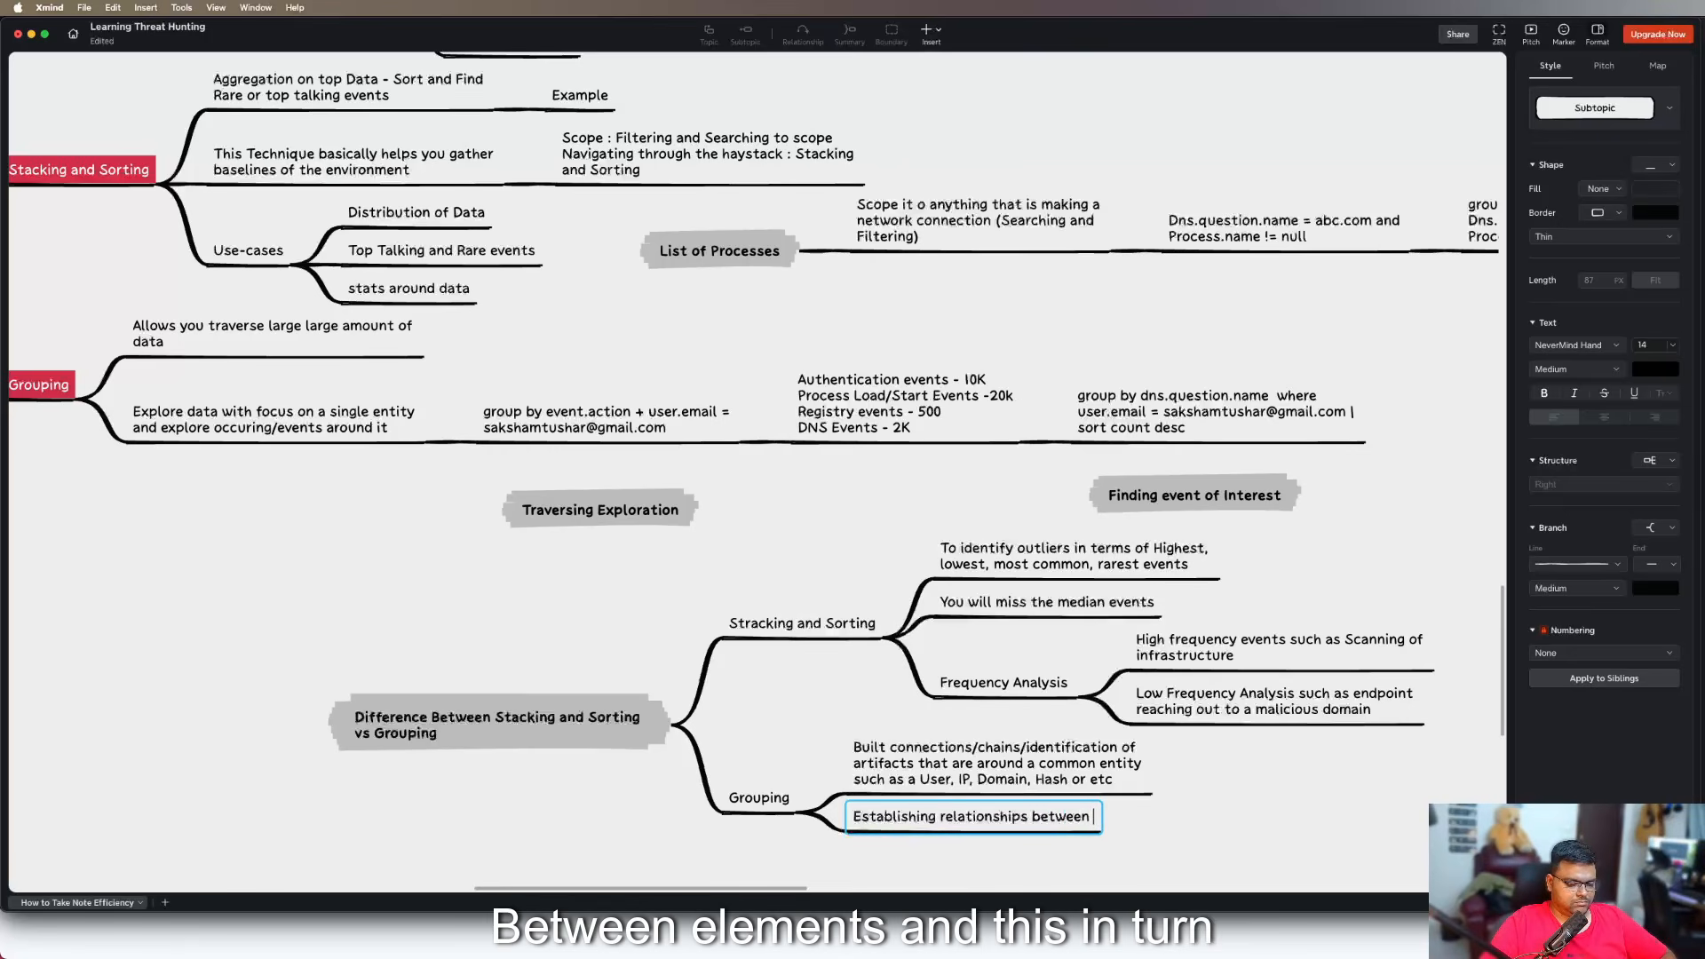
{"action": "key", "text": "BackSpace"}
{"action": "key", "text": "BackSpace"}
{"action": "type", "text": "lements"}
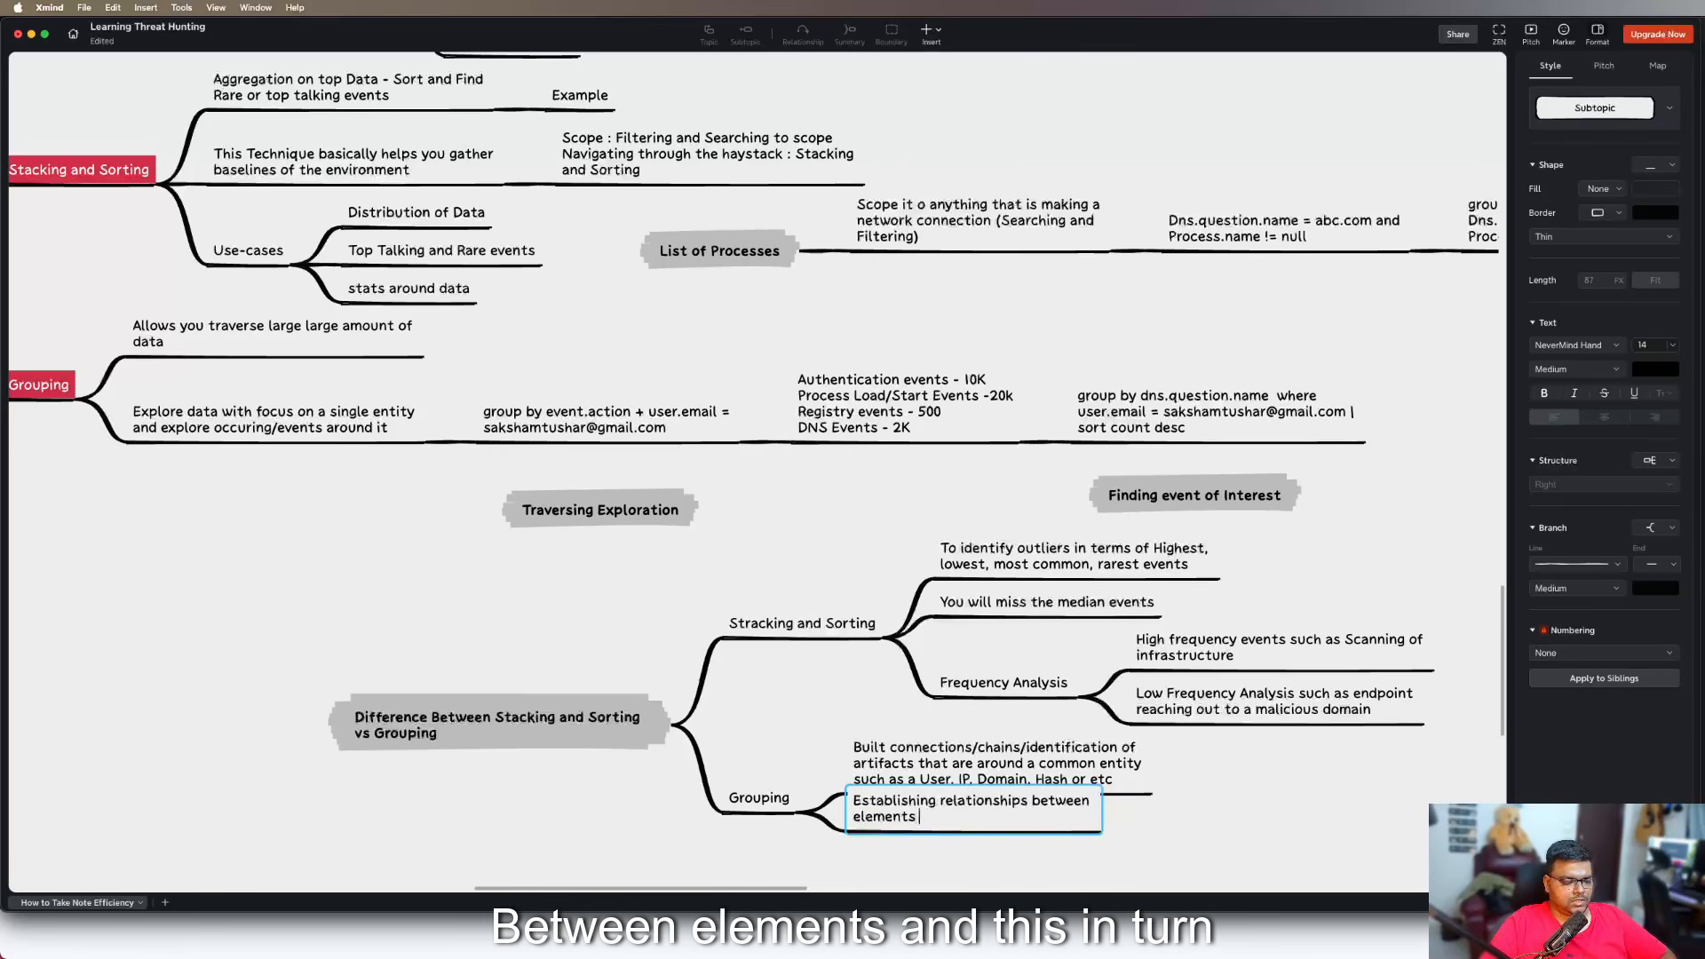
{"action": "type", "text": " : A"}
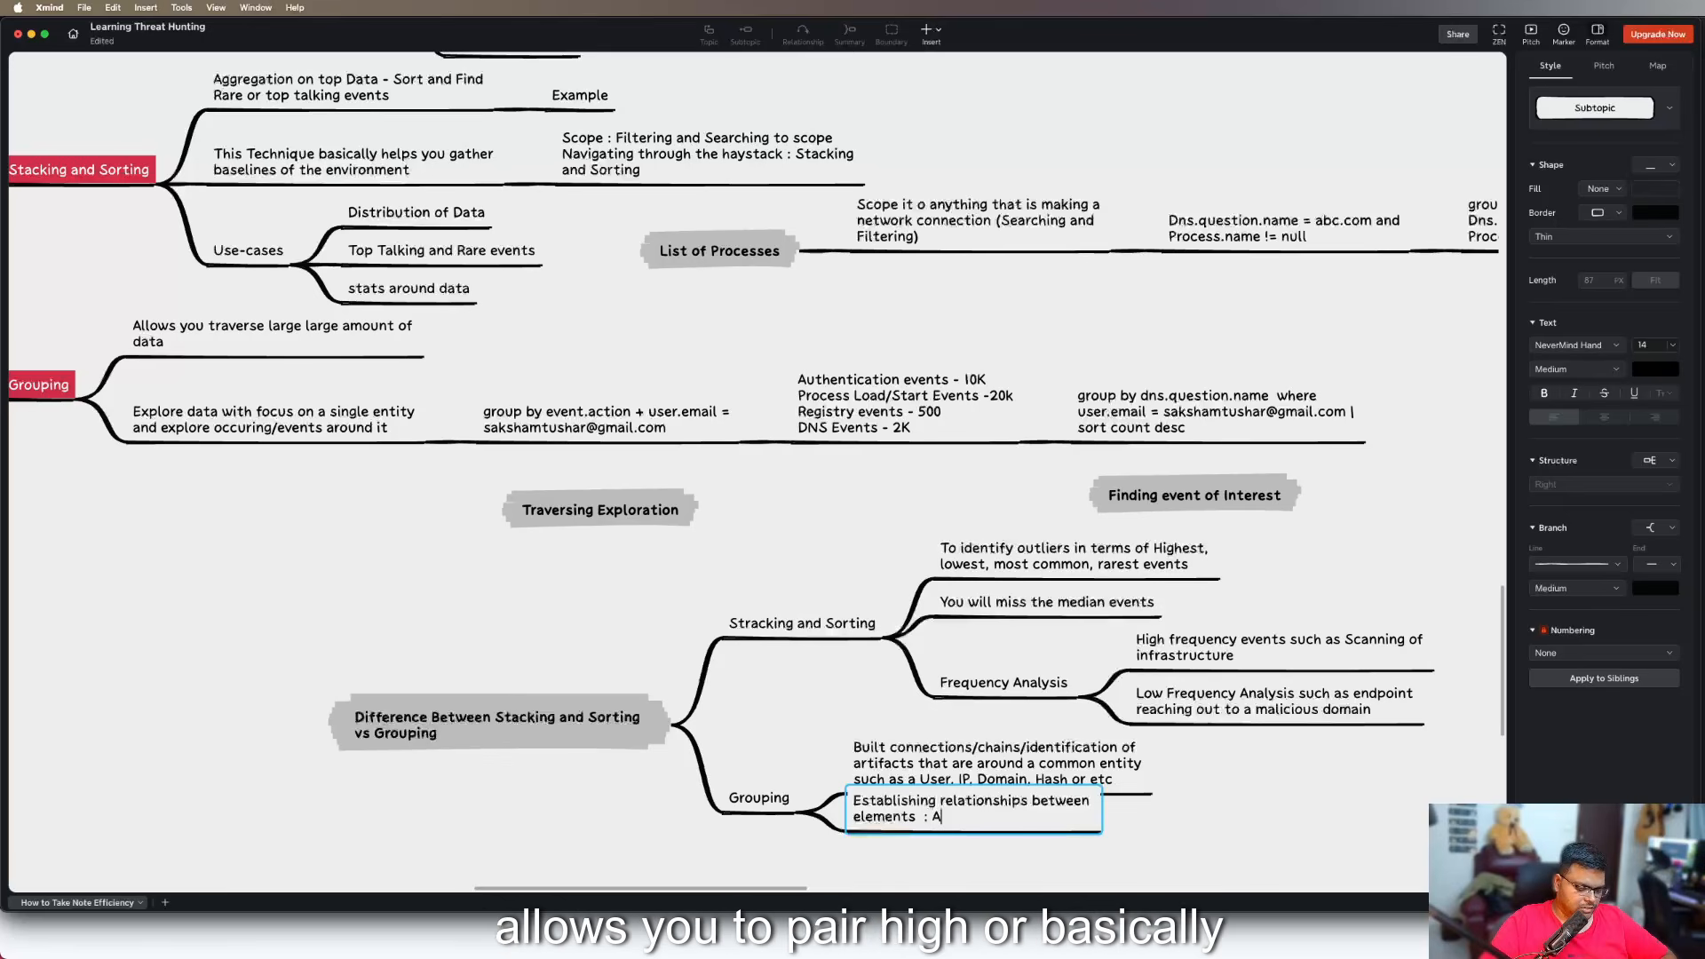
{"action": "type", "text": "llows you to pair"}
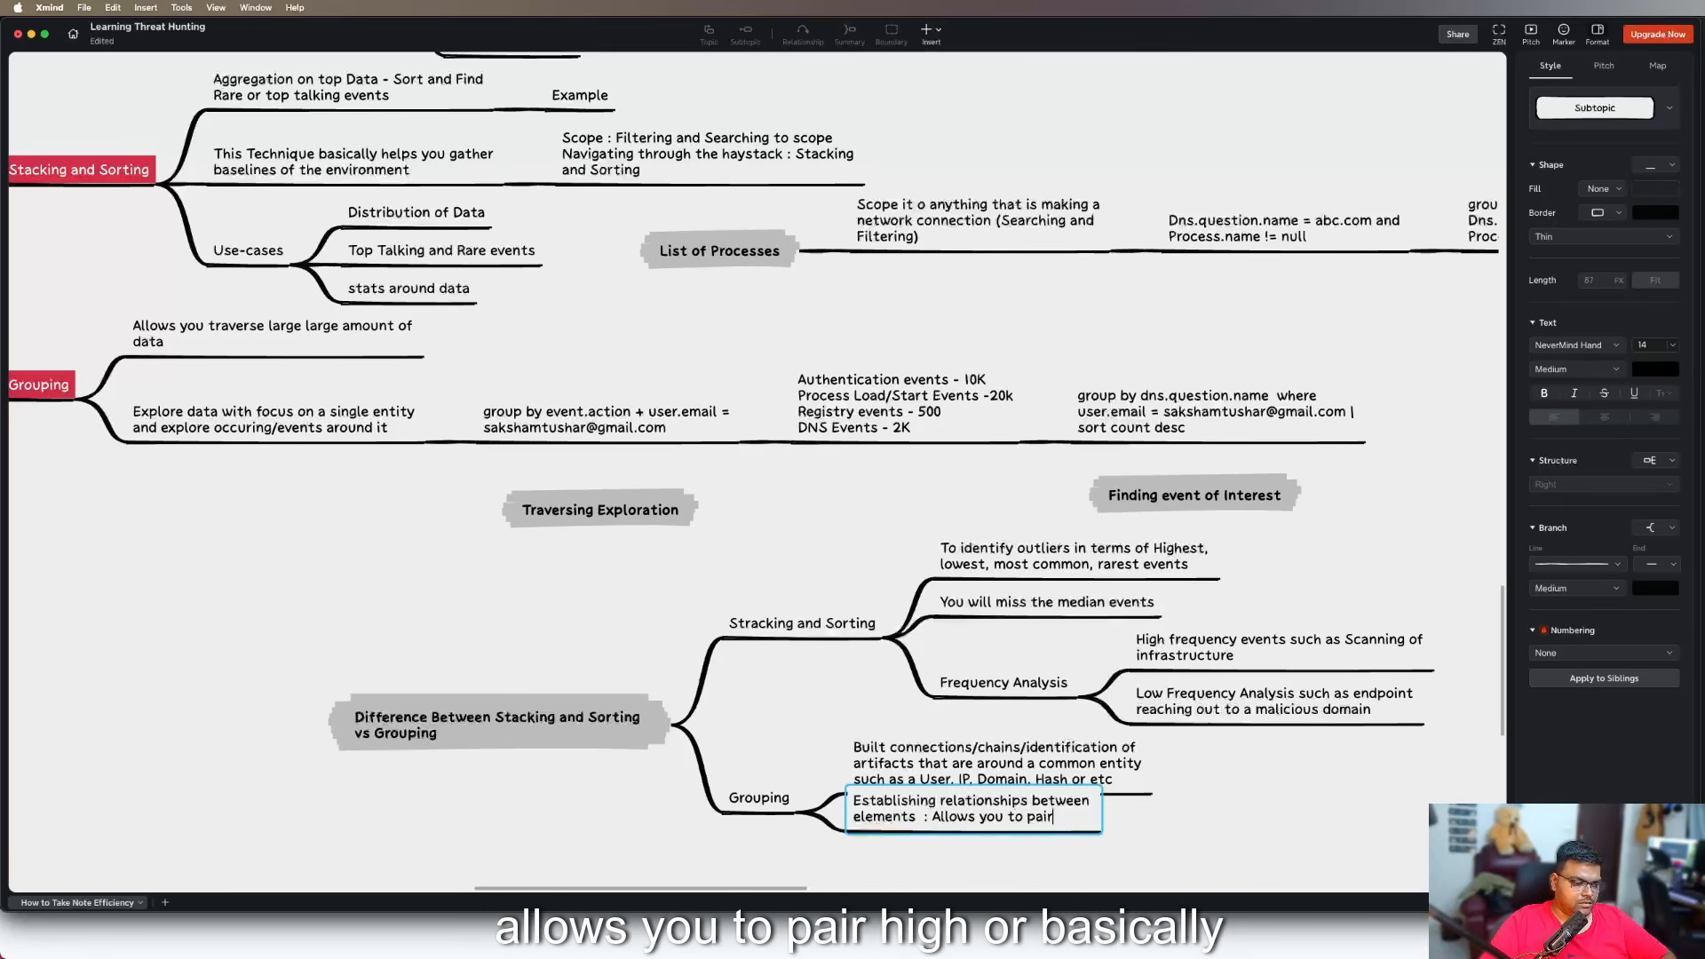
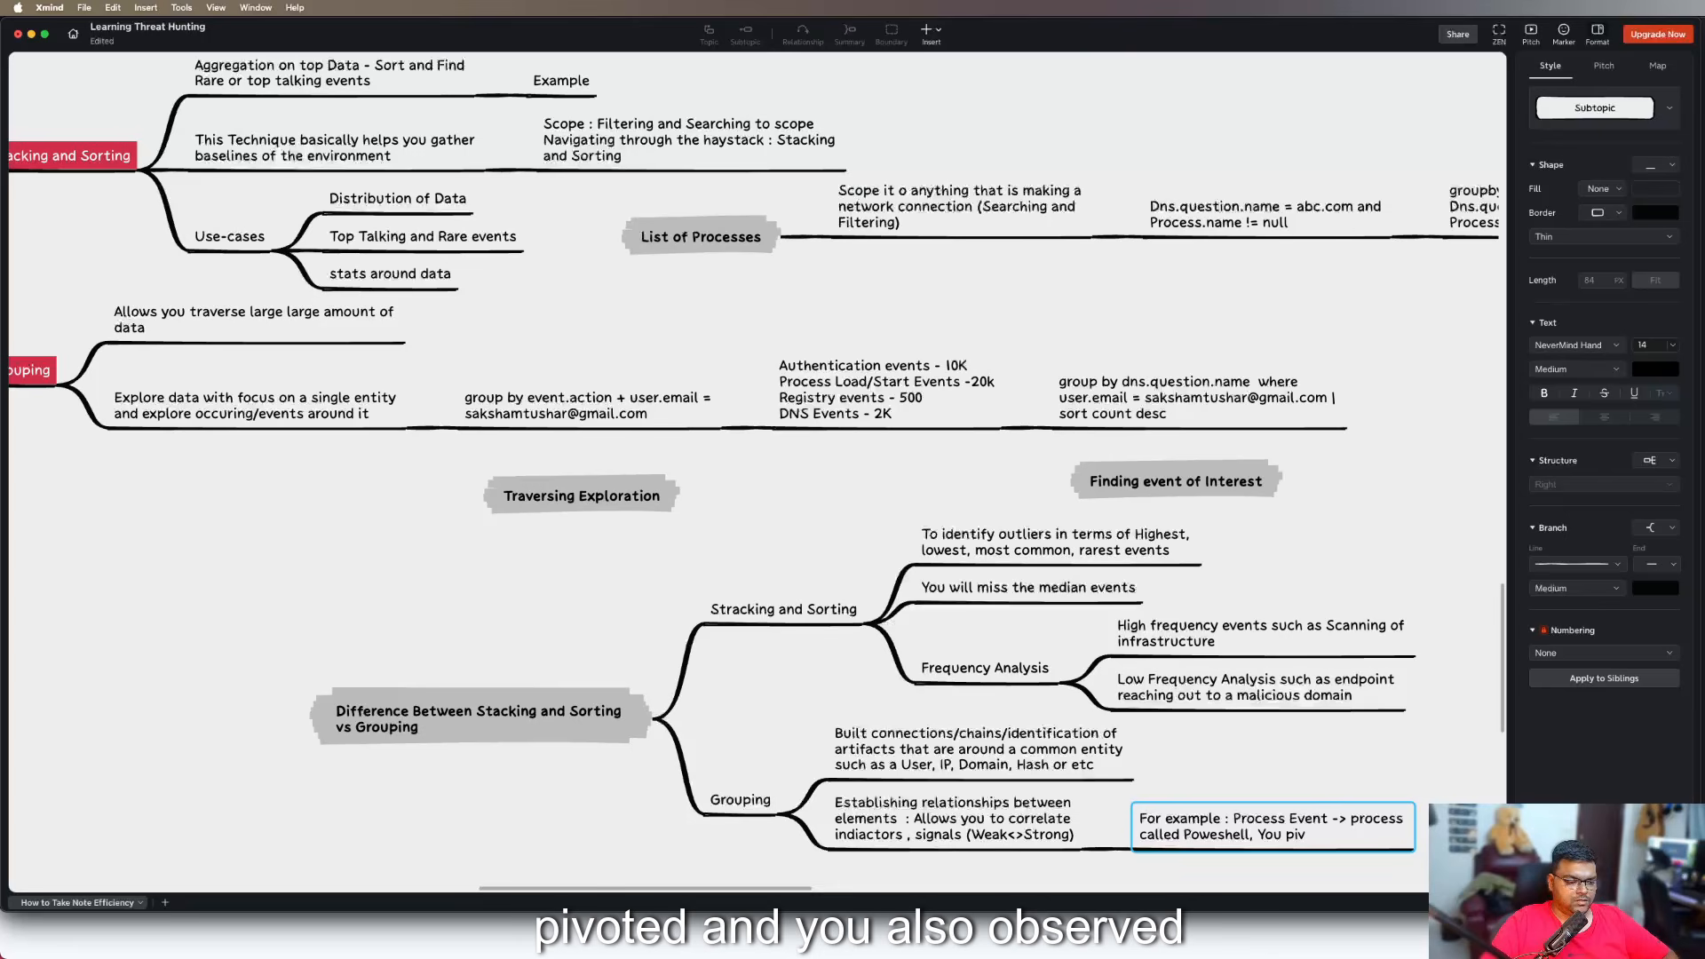
Replace the unfinished "You piv" in the "For example" subtopic with a new line reading "Process -> Chrome where parent is poweshell"
{"action": "key", "text": "BackSpace"}
{"action": "key", "text": "BackSpace"}
{"action": "key", "text": "BackSpace"}
{"action": "key", "text": "BackSpace"}
{"action": "key", "text": "BackSpace"}
{"action": "key", "text": "BackSpace"}
{"action": "key", "text": "BackSpace"}
{"action": "key", "text": "shift+Return"}
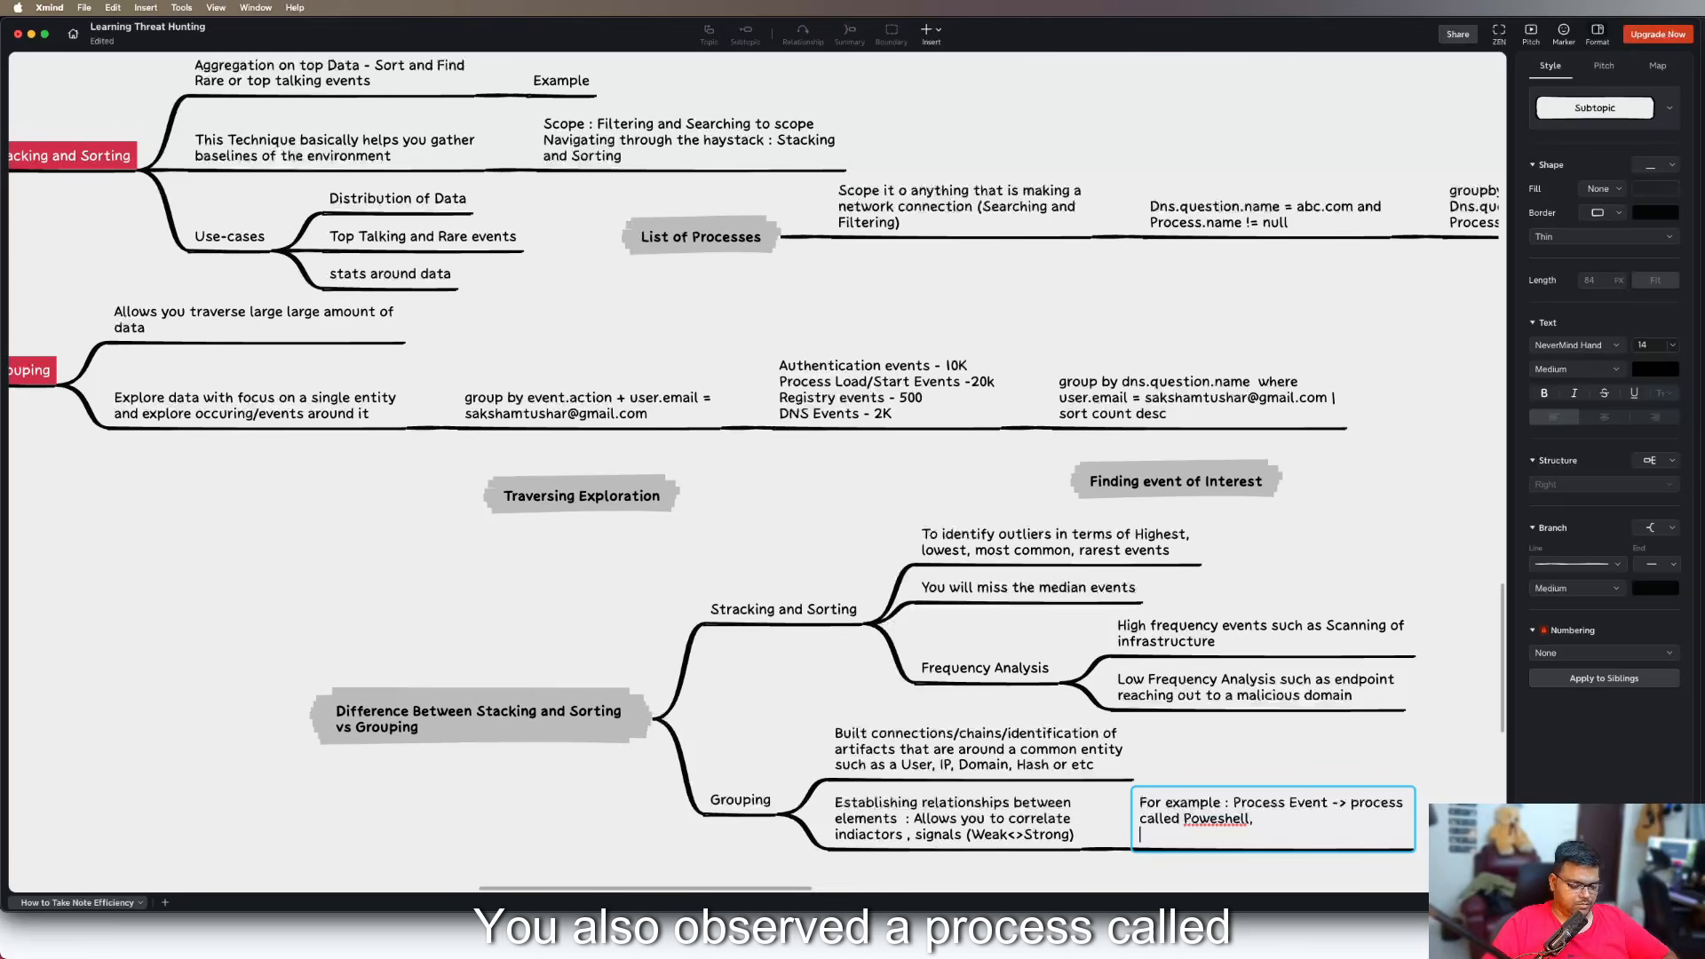
{"action": "type", "text": "Process"}
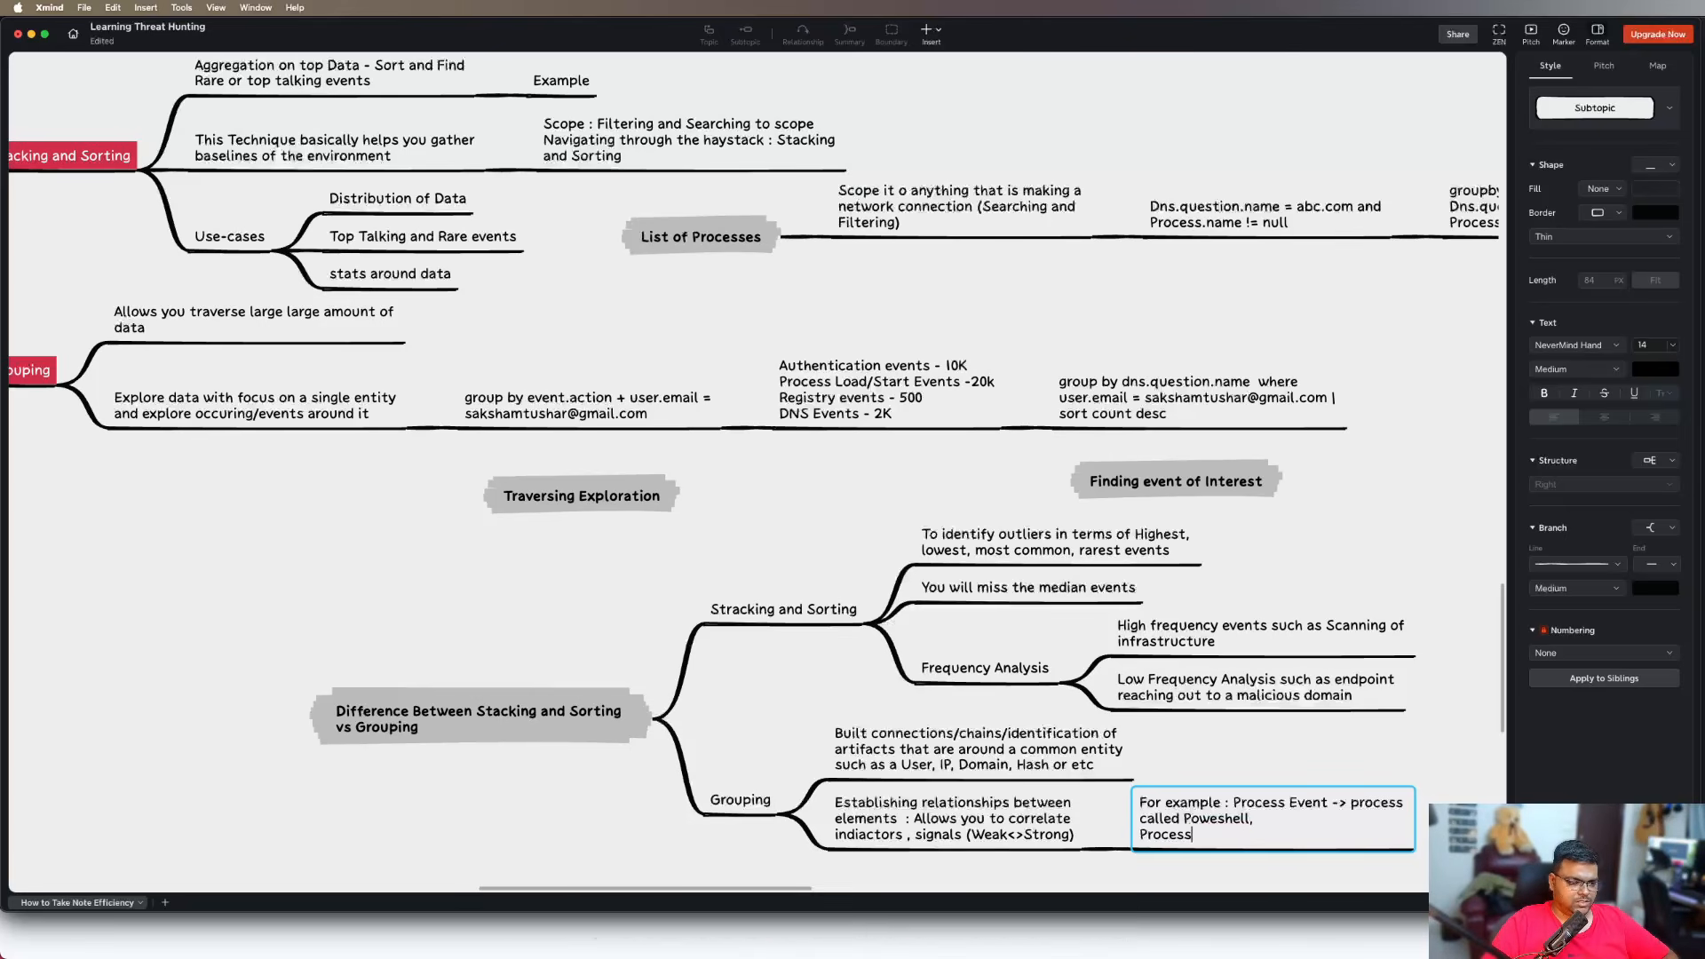
{"action": "type", "text": " -> Chrome"}
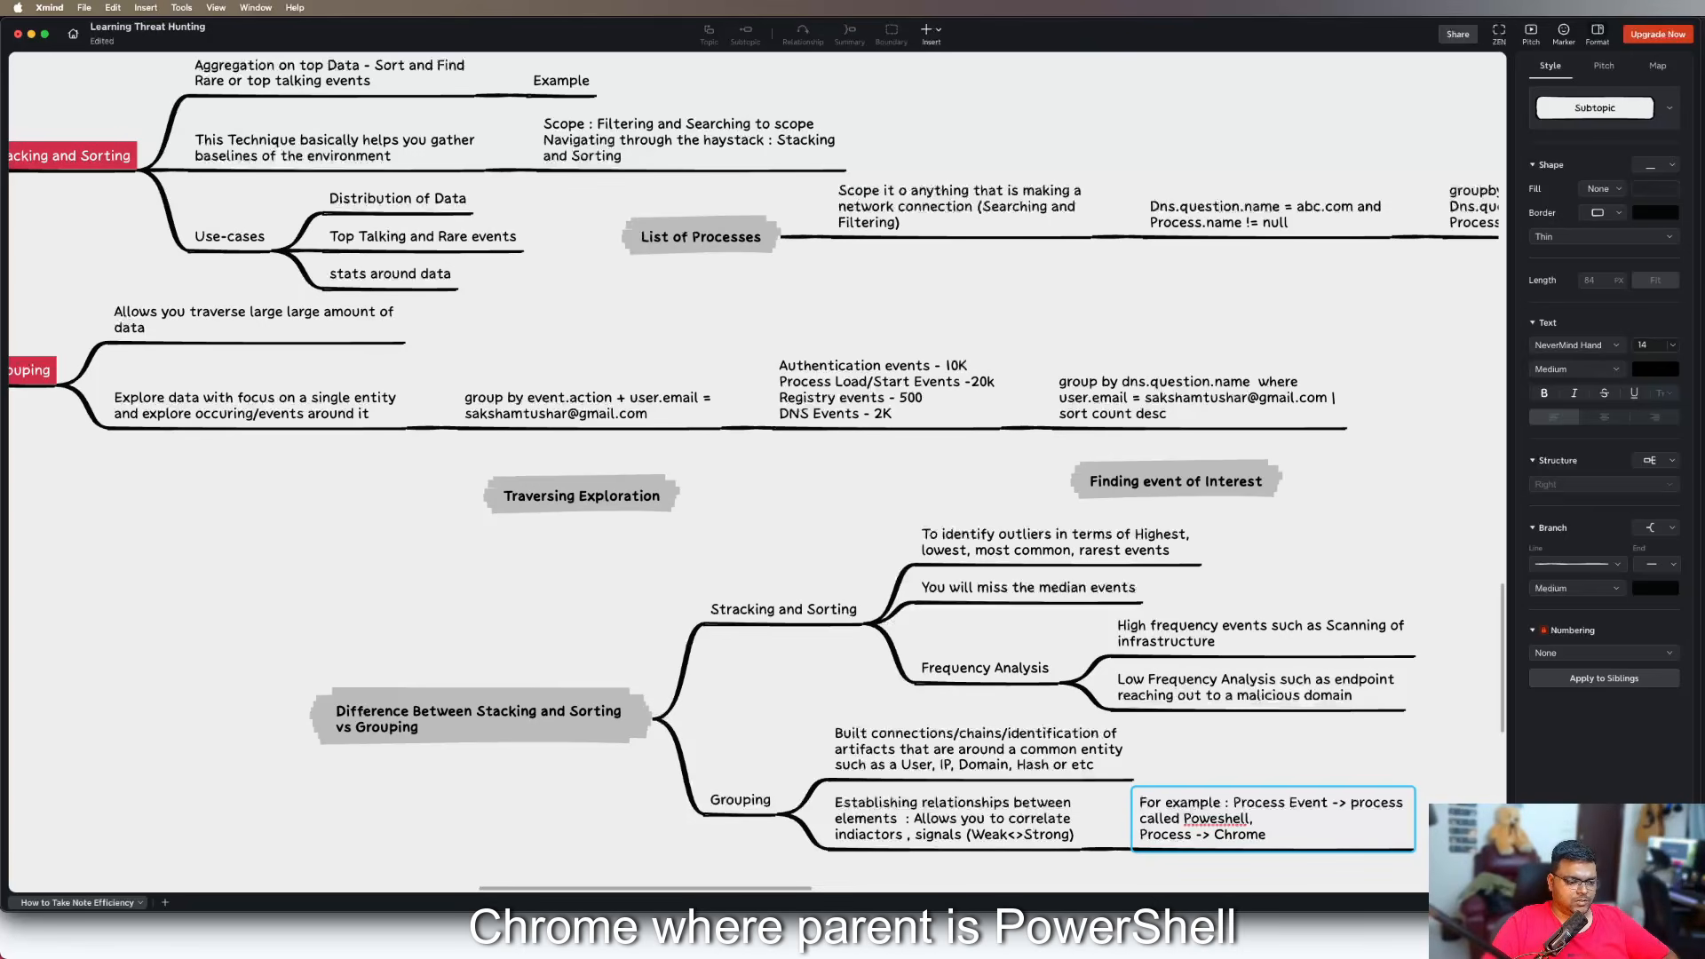
{"action": "type", "text": " where paren"}
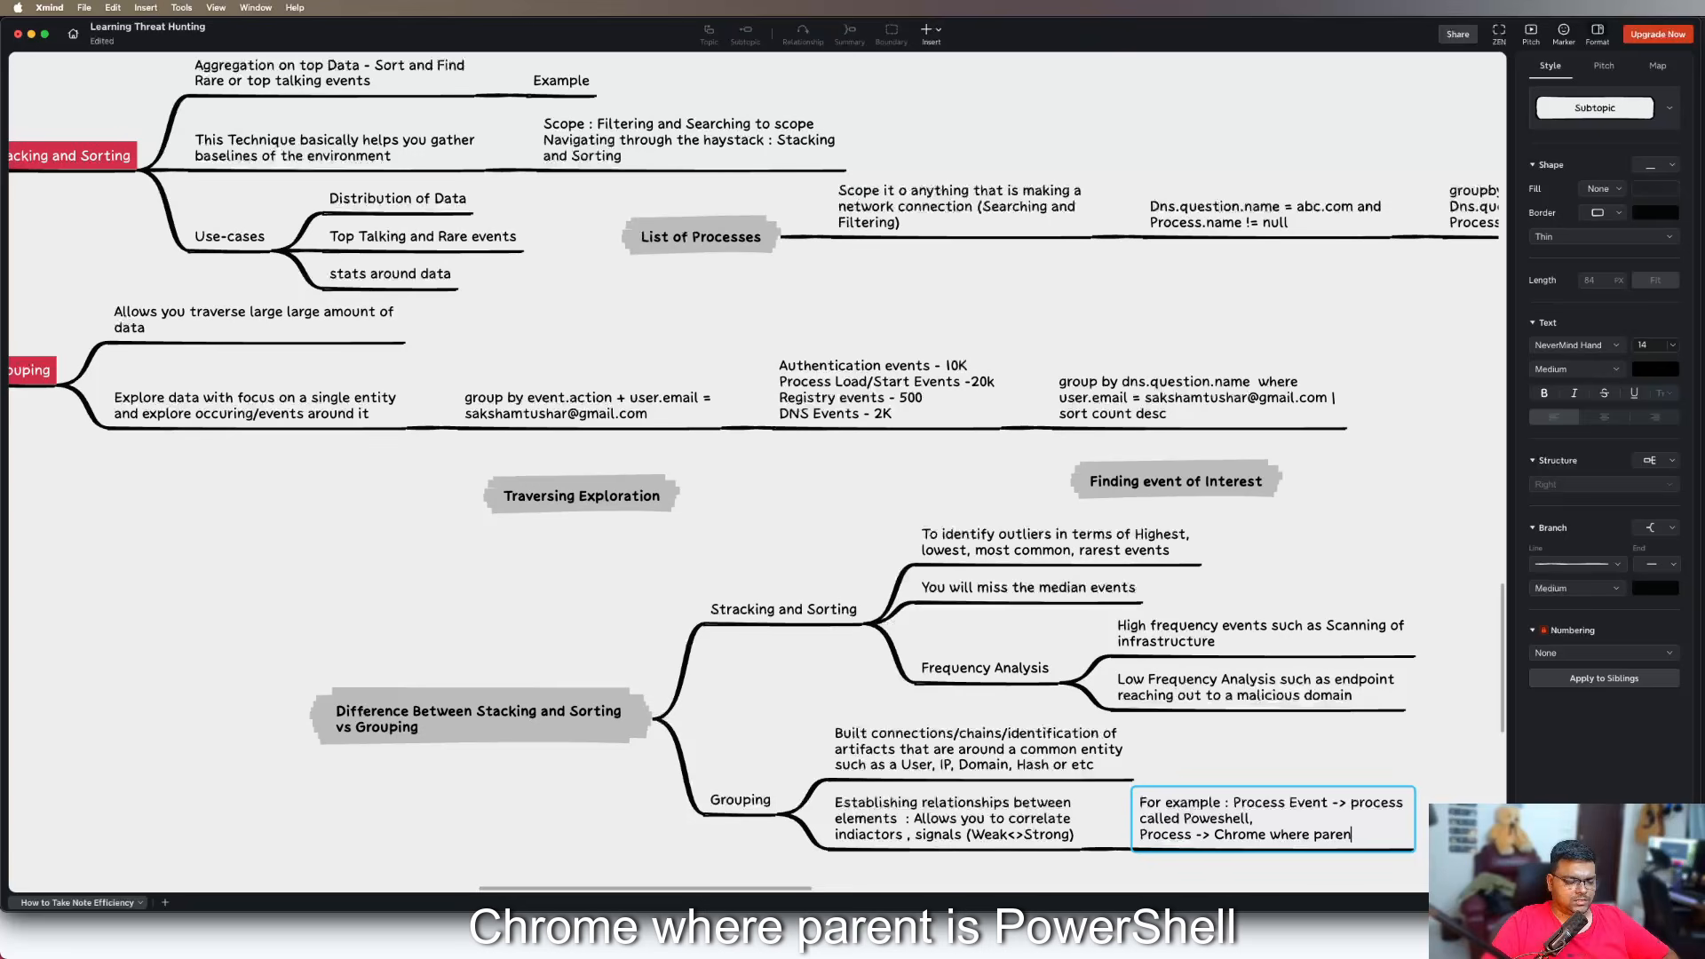
{"action": "type", "text": "t is "}
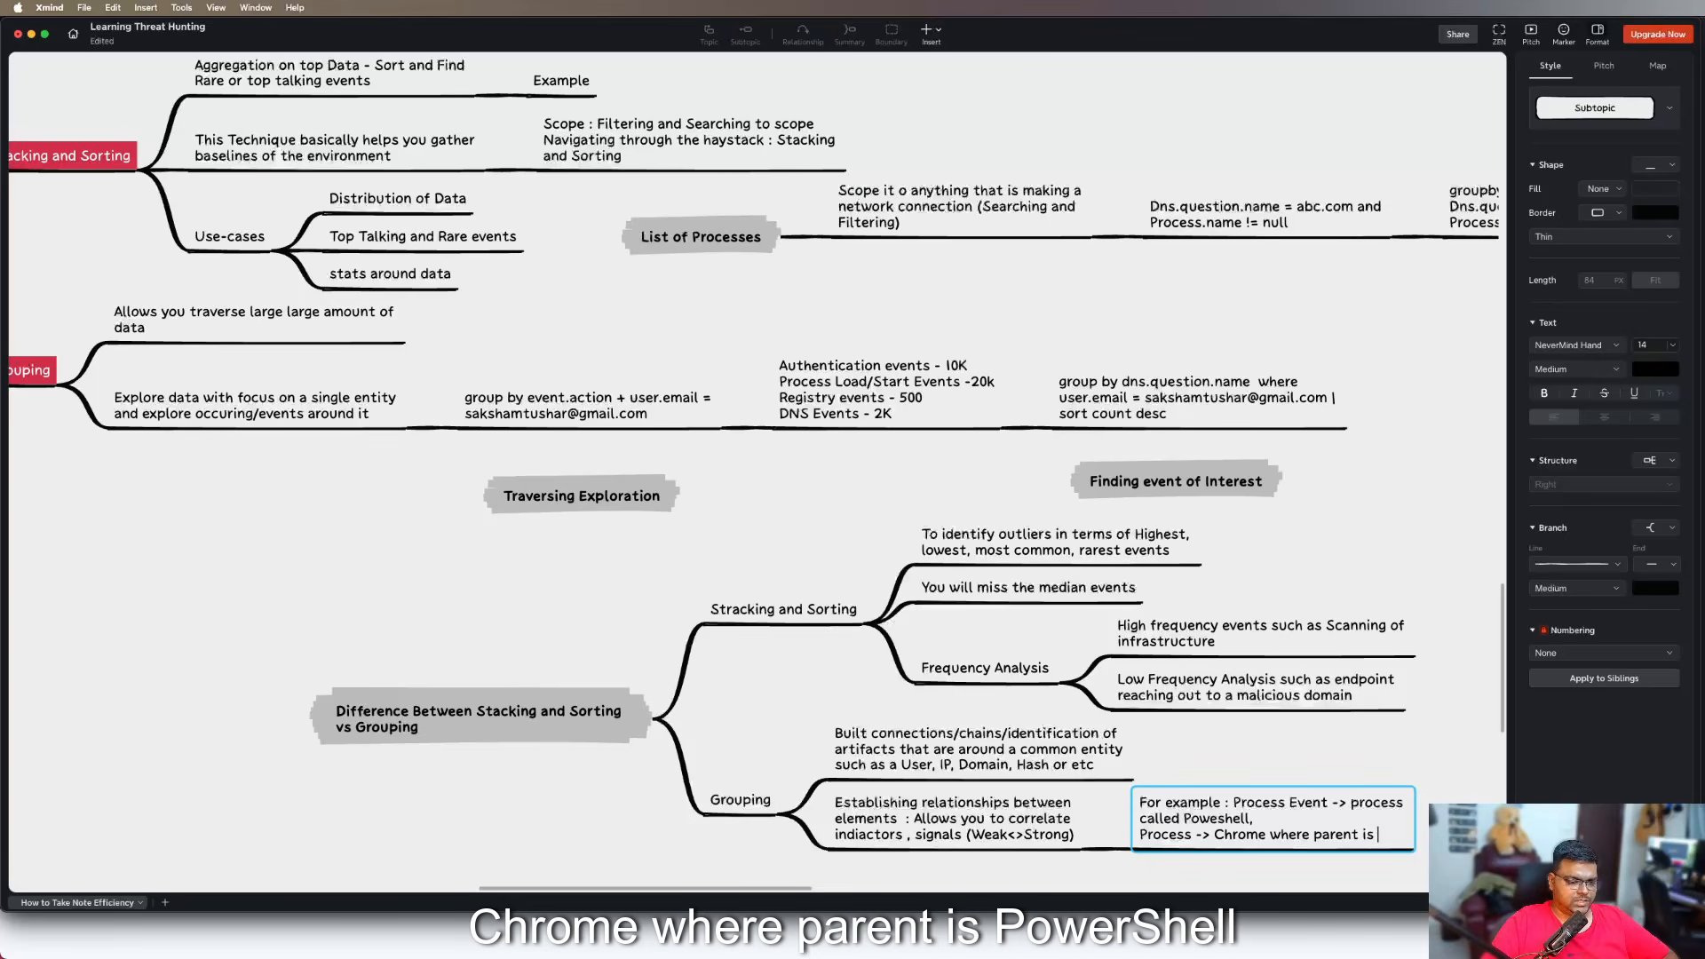
{"action": "type", "text": "poweshell"}
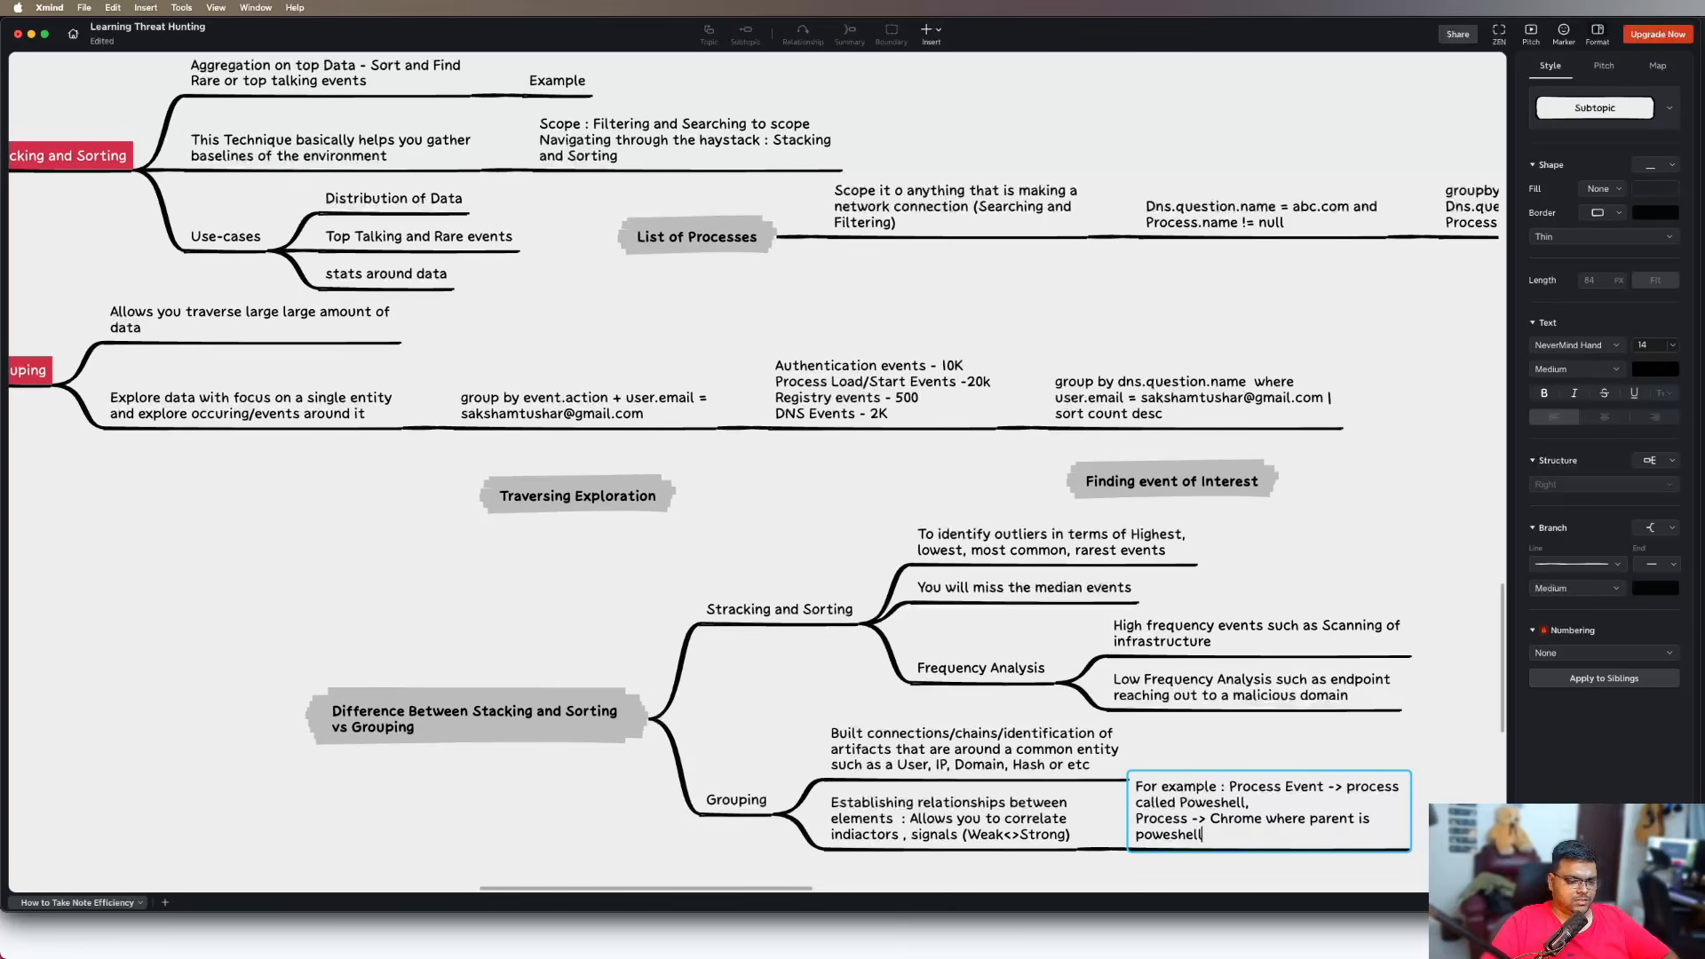
Append a dashed separator line and "User is launching chomre -> Powershell = Phishing Behaviour" to the "For example" subtopic
{"action": "key", "text": "shift+Return"}
{"action": "type", "text": "-----------"}
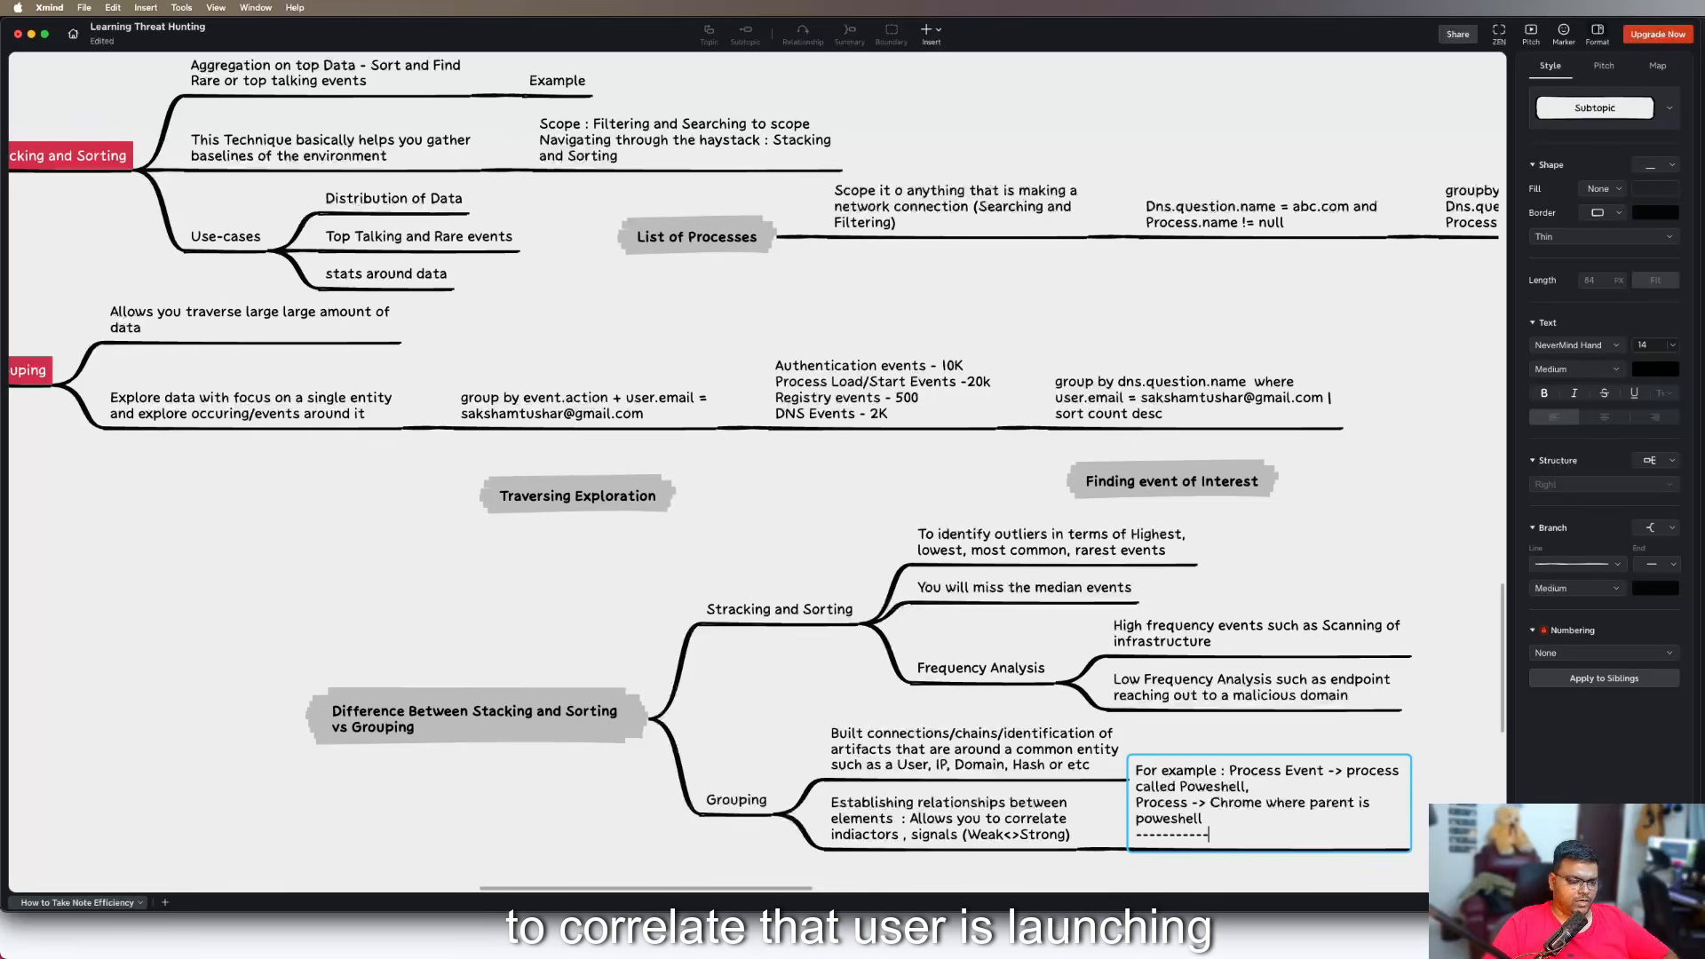
{"action": "key", "text": "shift+Return"}
{"action": "type", "text": "Po"}
{"action": "key", "text": "BackSpace"}
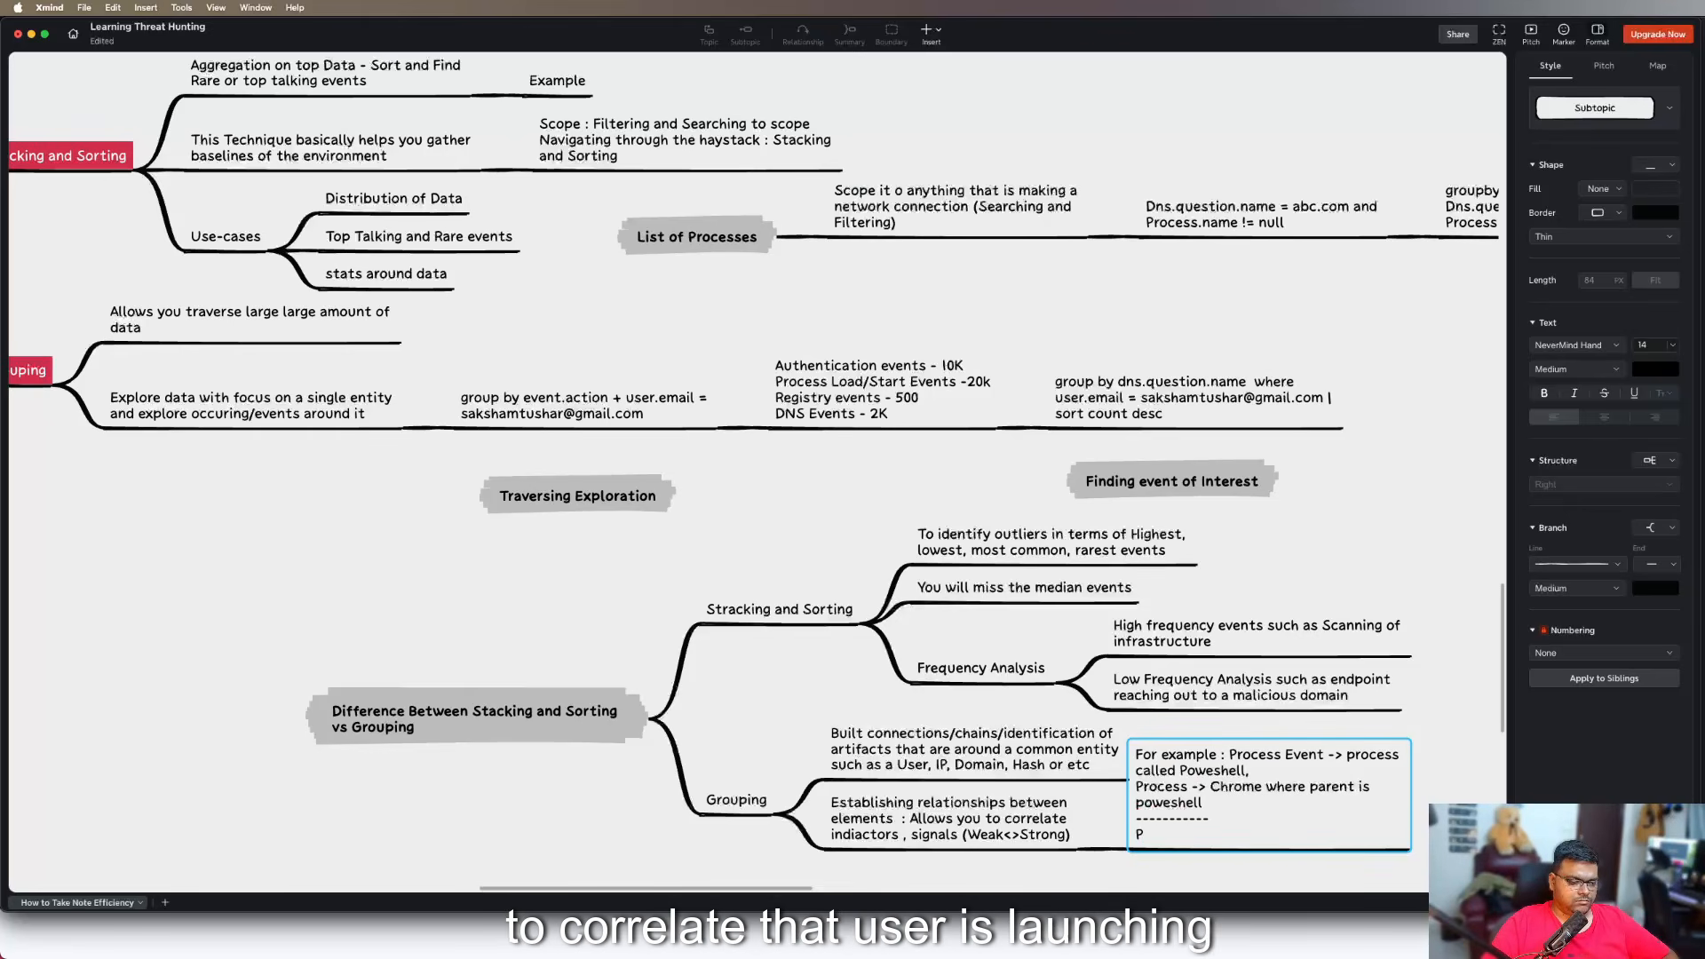
{"action": "key", "text": "BackSpace"}
{"action": "type", "text": "User is lay"}
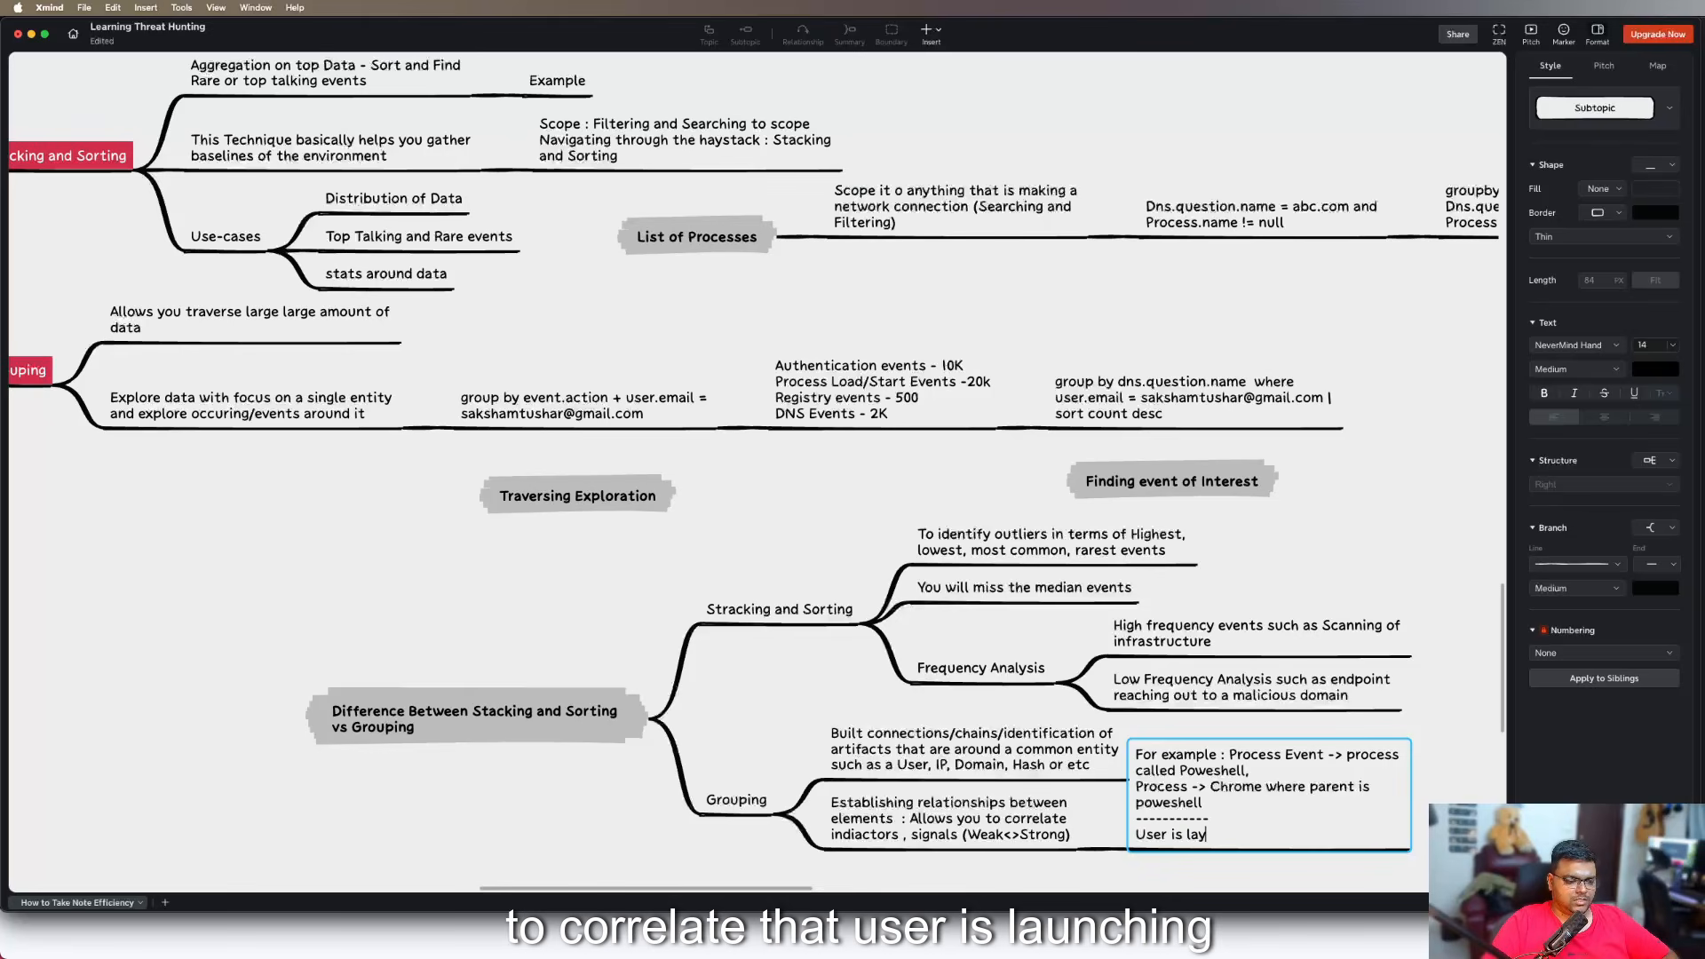
{"action": "key", "text": "BackSpace"}
{"action": "type", "text": "unching "}
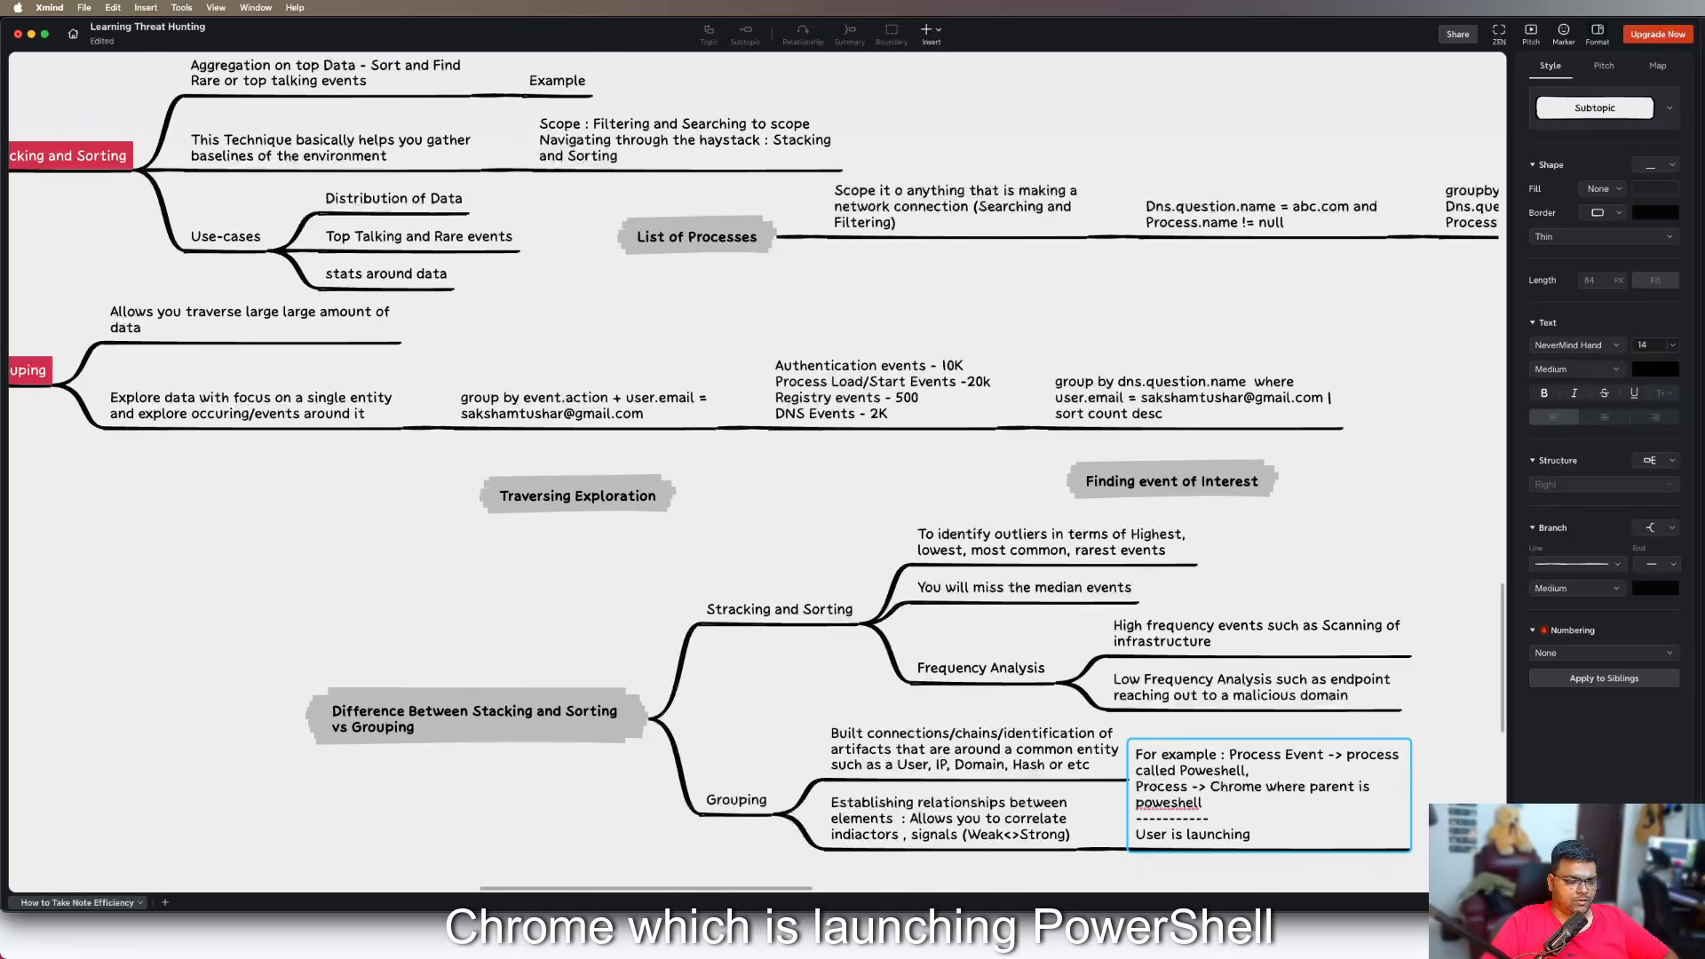
{"action": "type", "text": "chomre "}
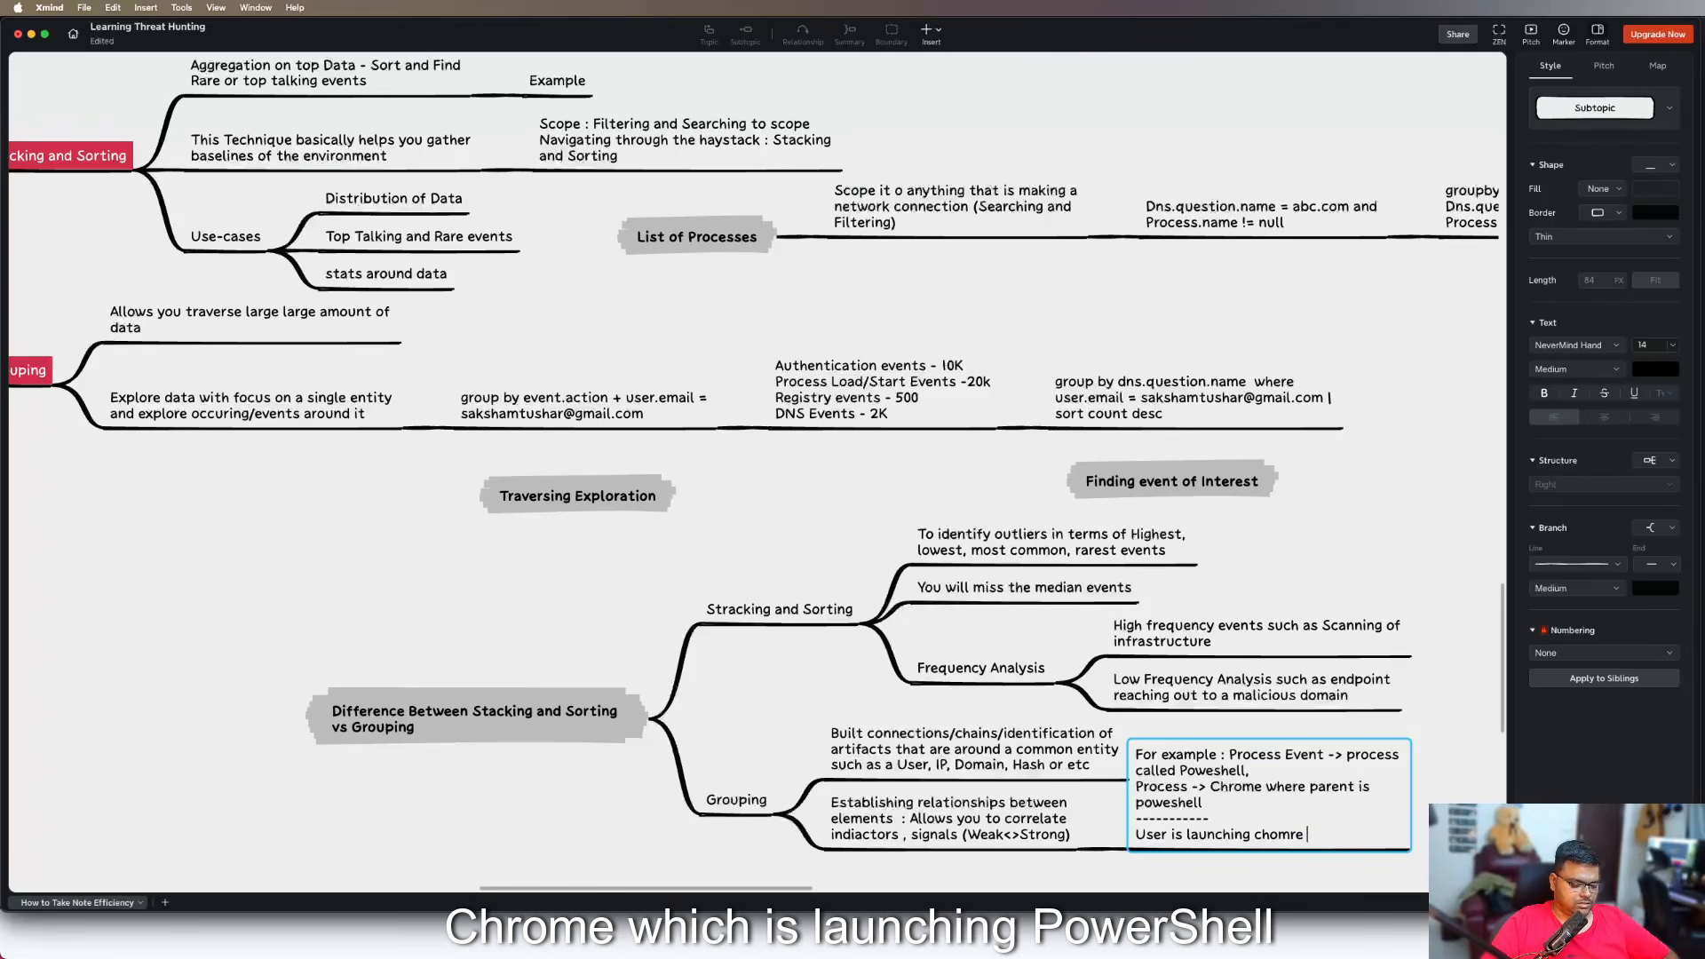
{"action": "type", "text": "-> Powersh"}
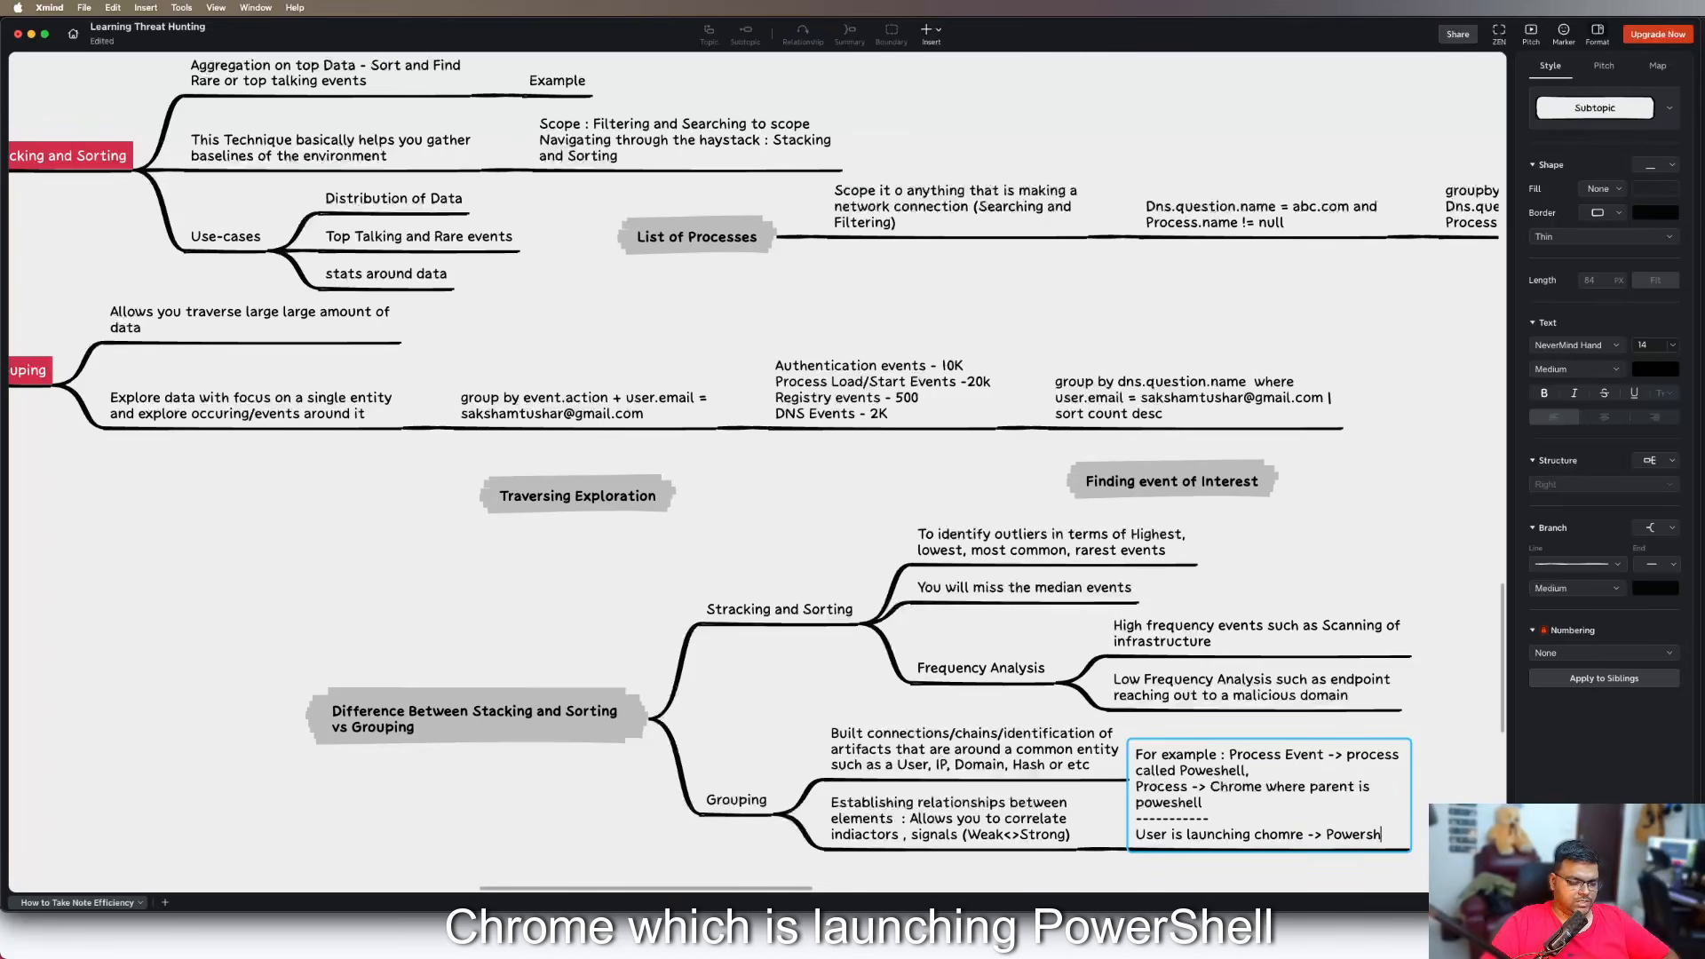
{"action": "type", "text": "ell = "}
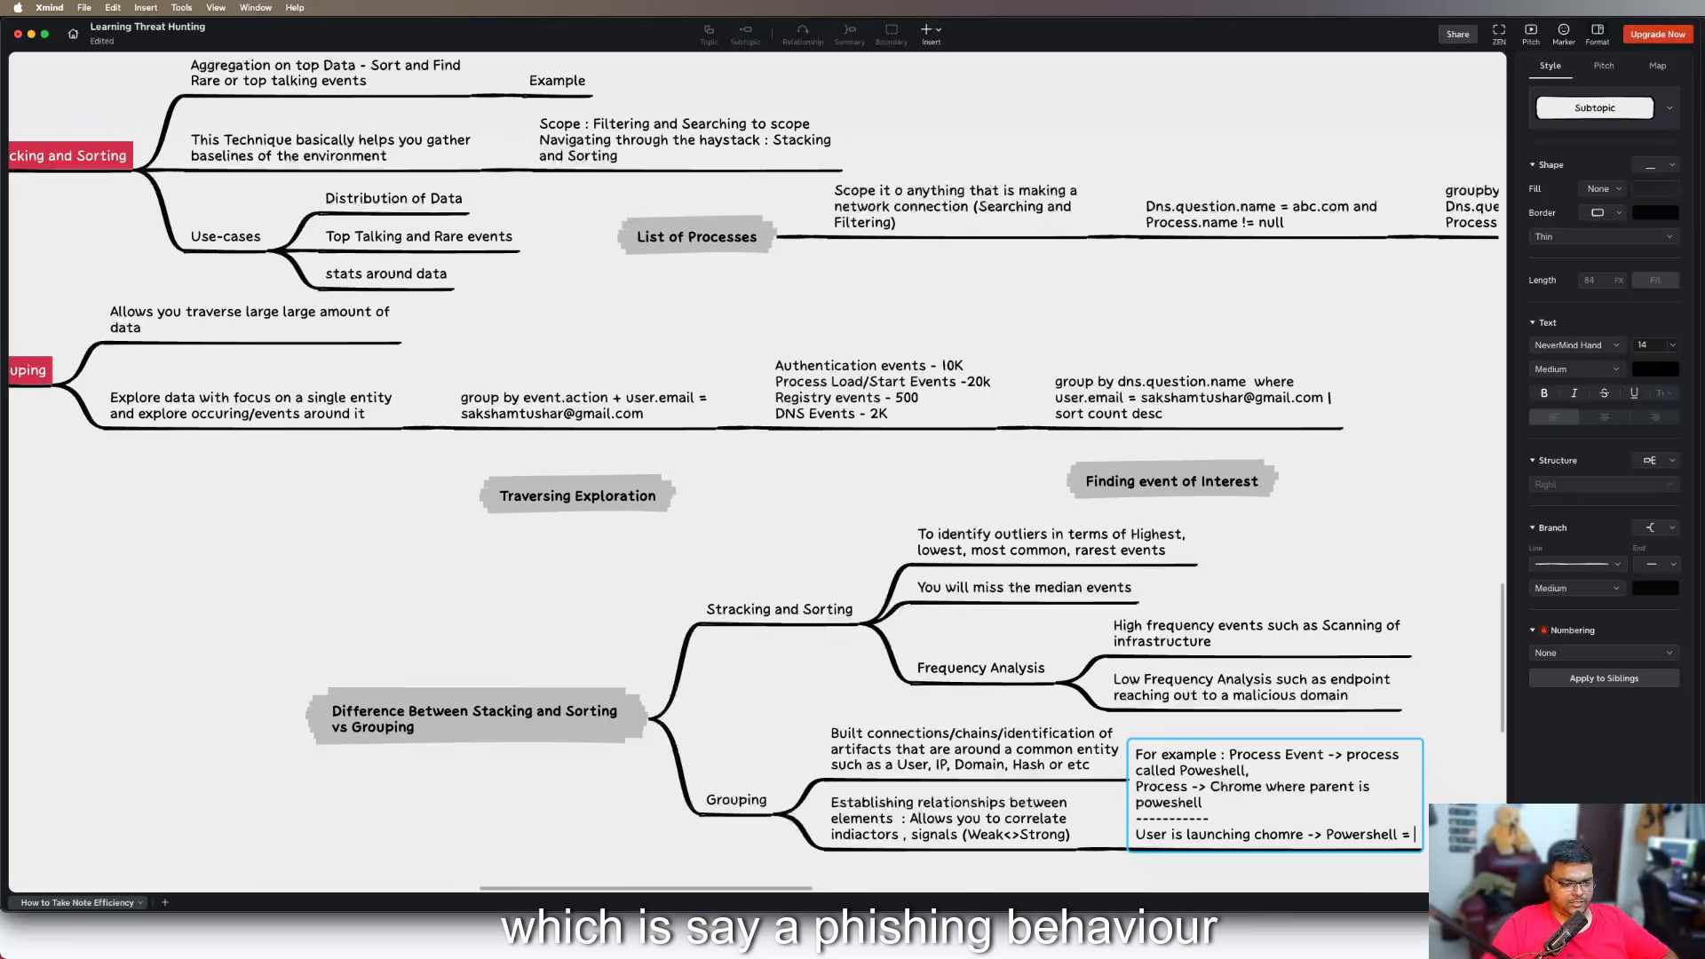
{"action": "type", "text": "Phishing "}
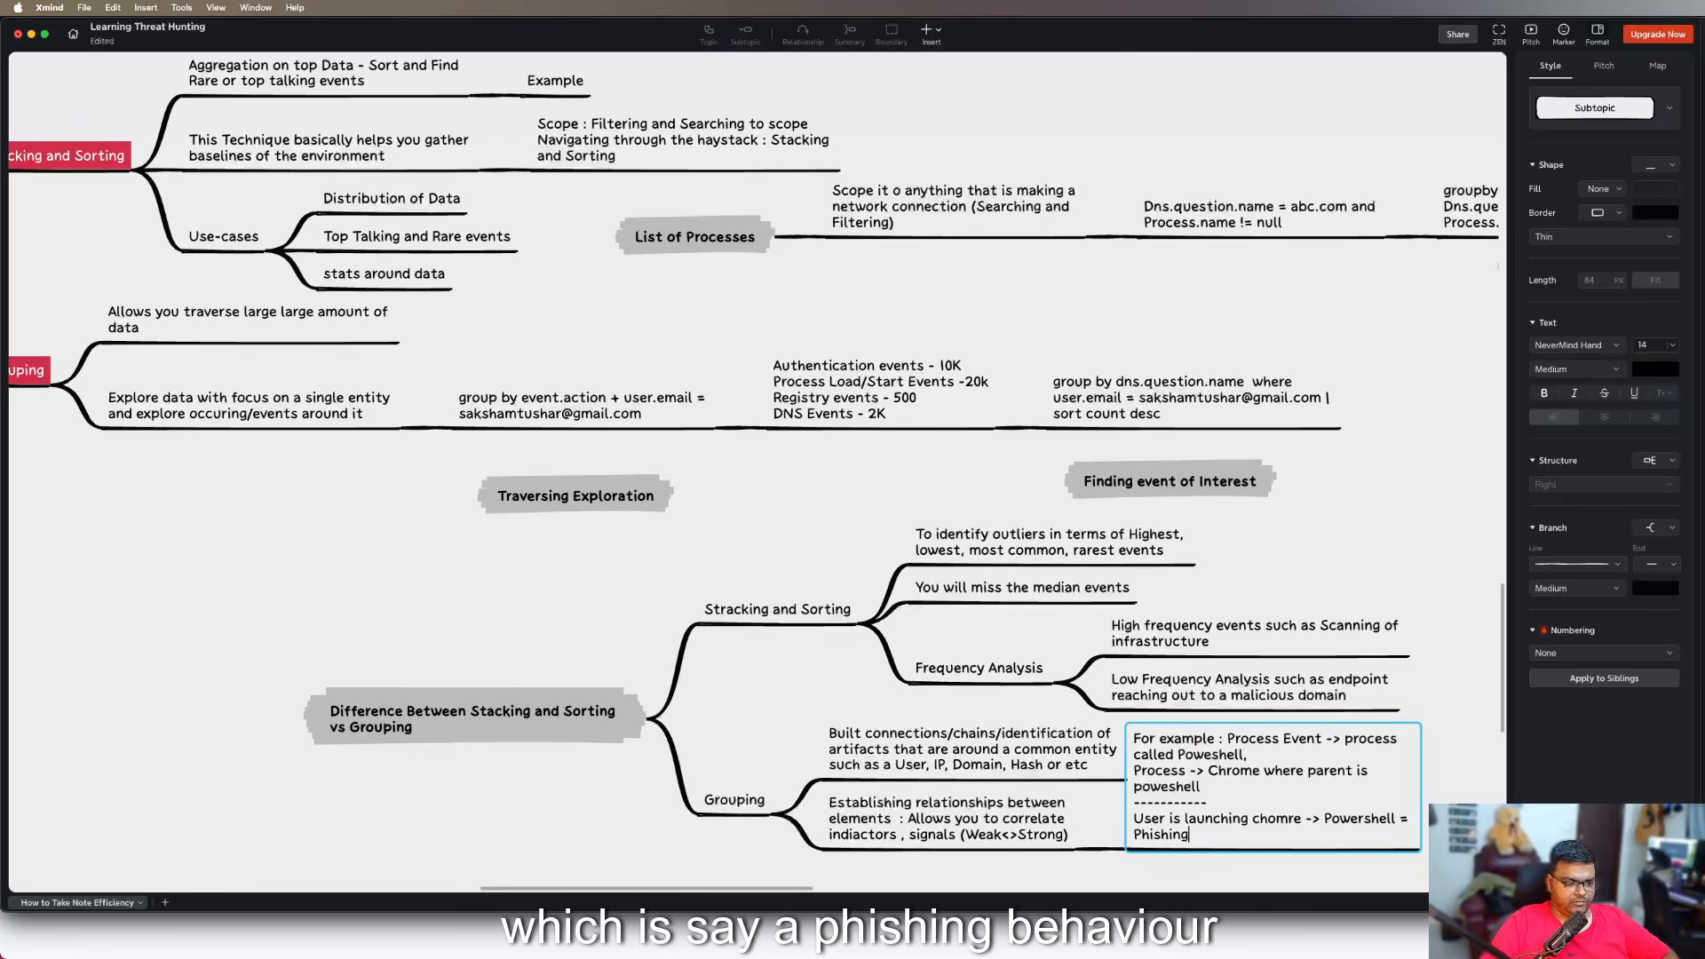
{"action": "type", "text": "Behaviour"}
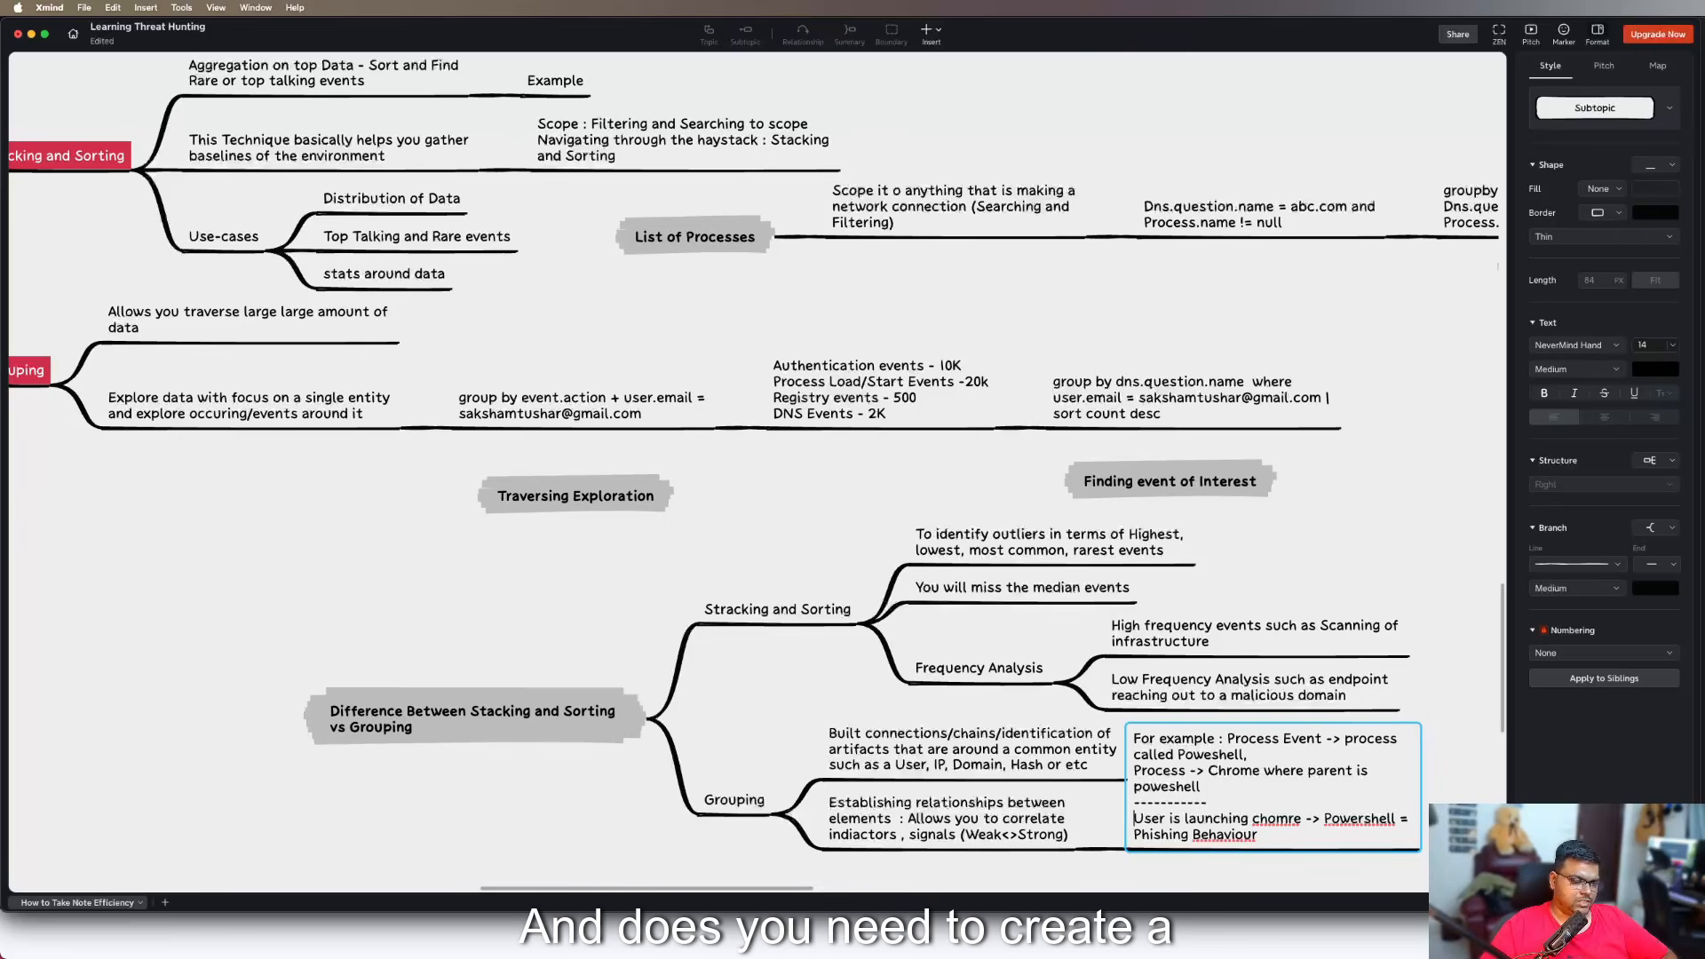
Correct the misspelled "chomre" to "chrome" in the example's last sentence and finish editing the subtopic
{"action": "key", "text": "Right"}
{"action": "key", "text": "Right"}
{"action": "key", "text": "Right"}
{"action": "key", "text": "Right"}
{"action": "key", "text": "Right"}
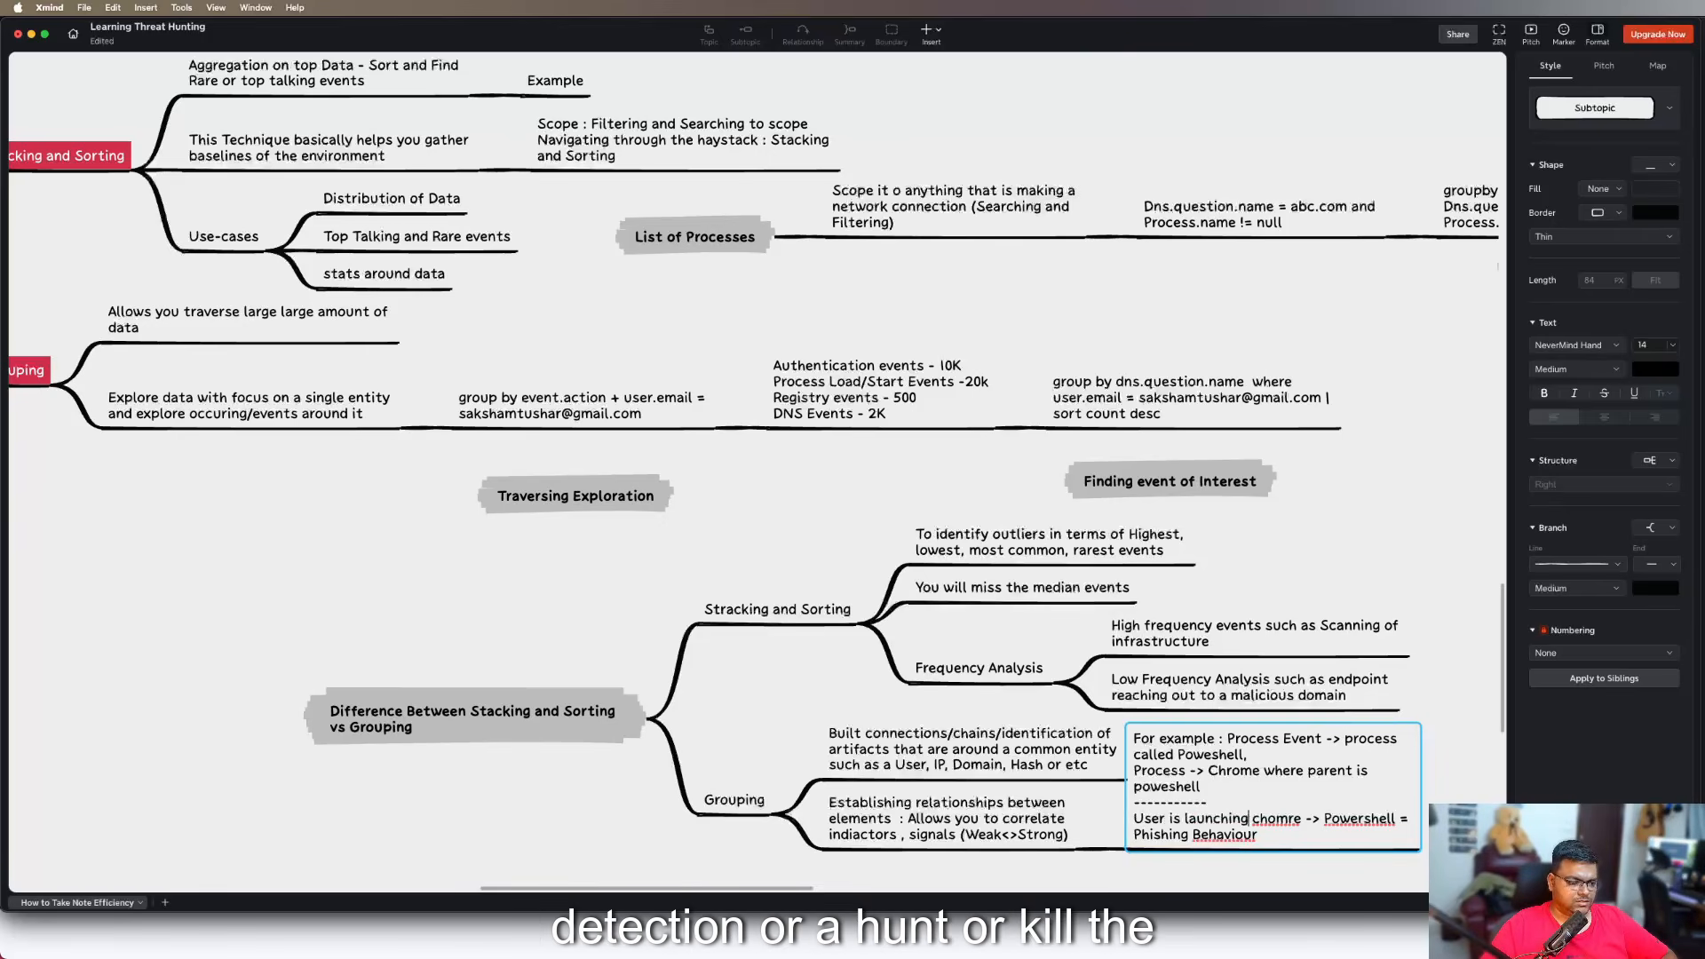
{"action": "key", "text": "Right"}
{"action": "type", "text": "r"}
{"action": "key", "text": "Right"}
{"action": "key", "text": "Right"}
{"action": "key", "text": "Right"}
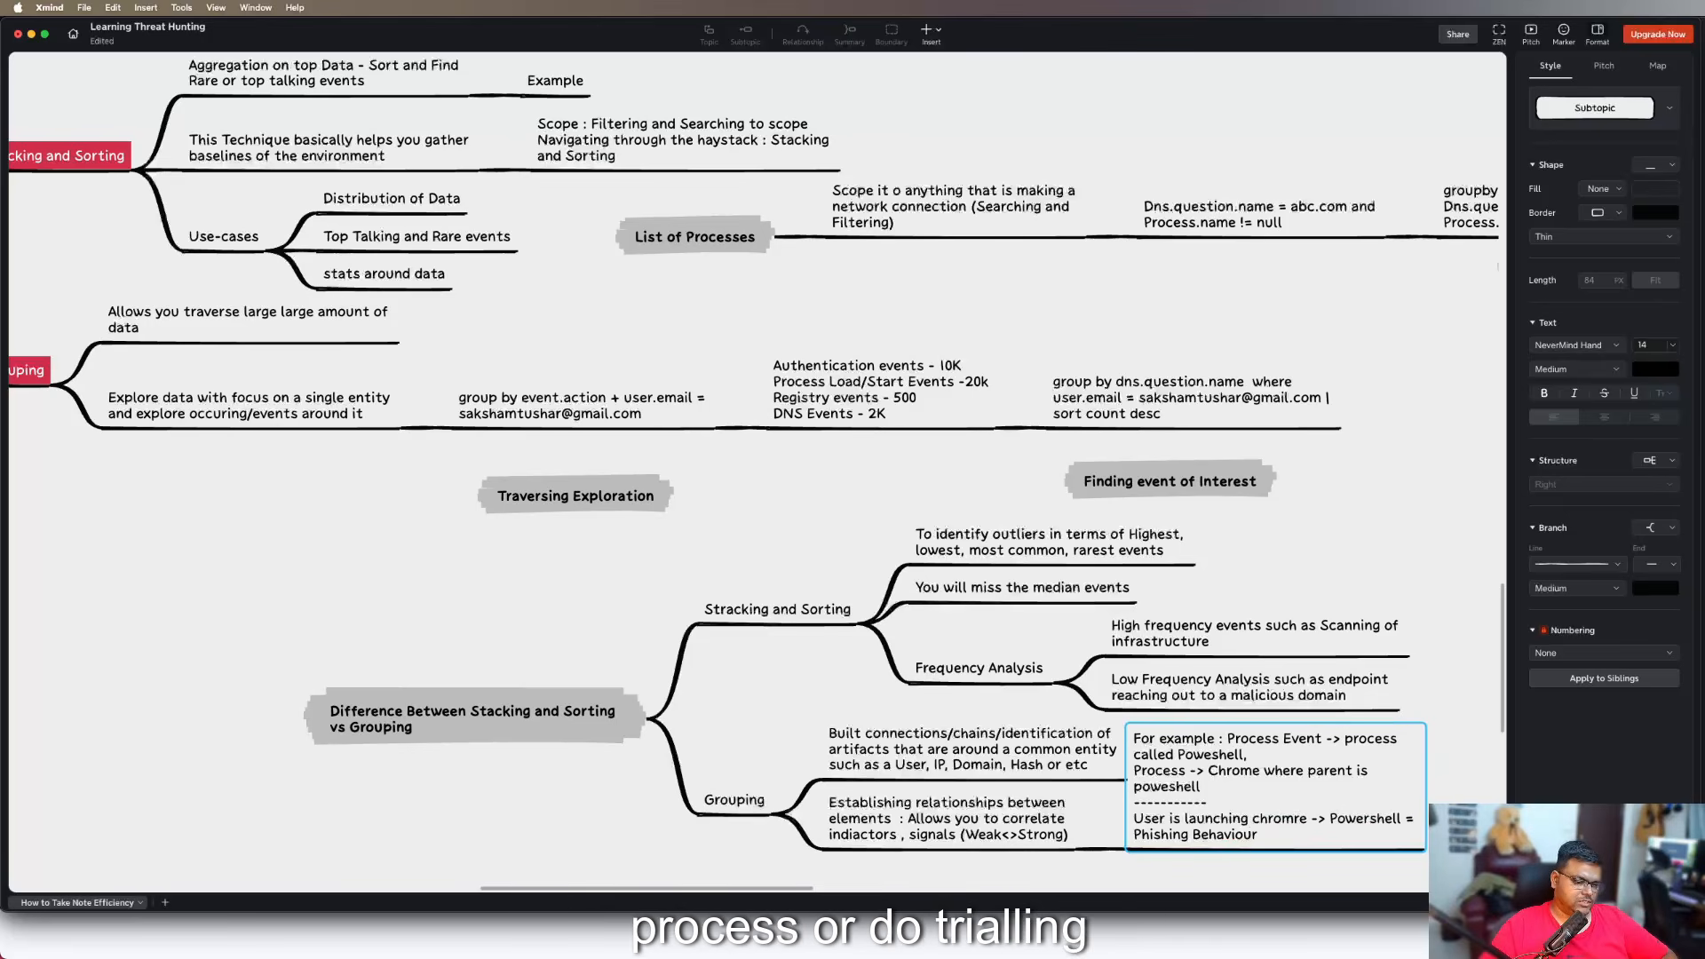
{"action": "key", "text": "BackSpace"}
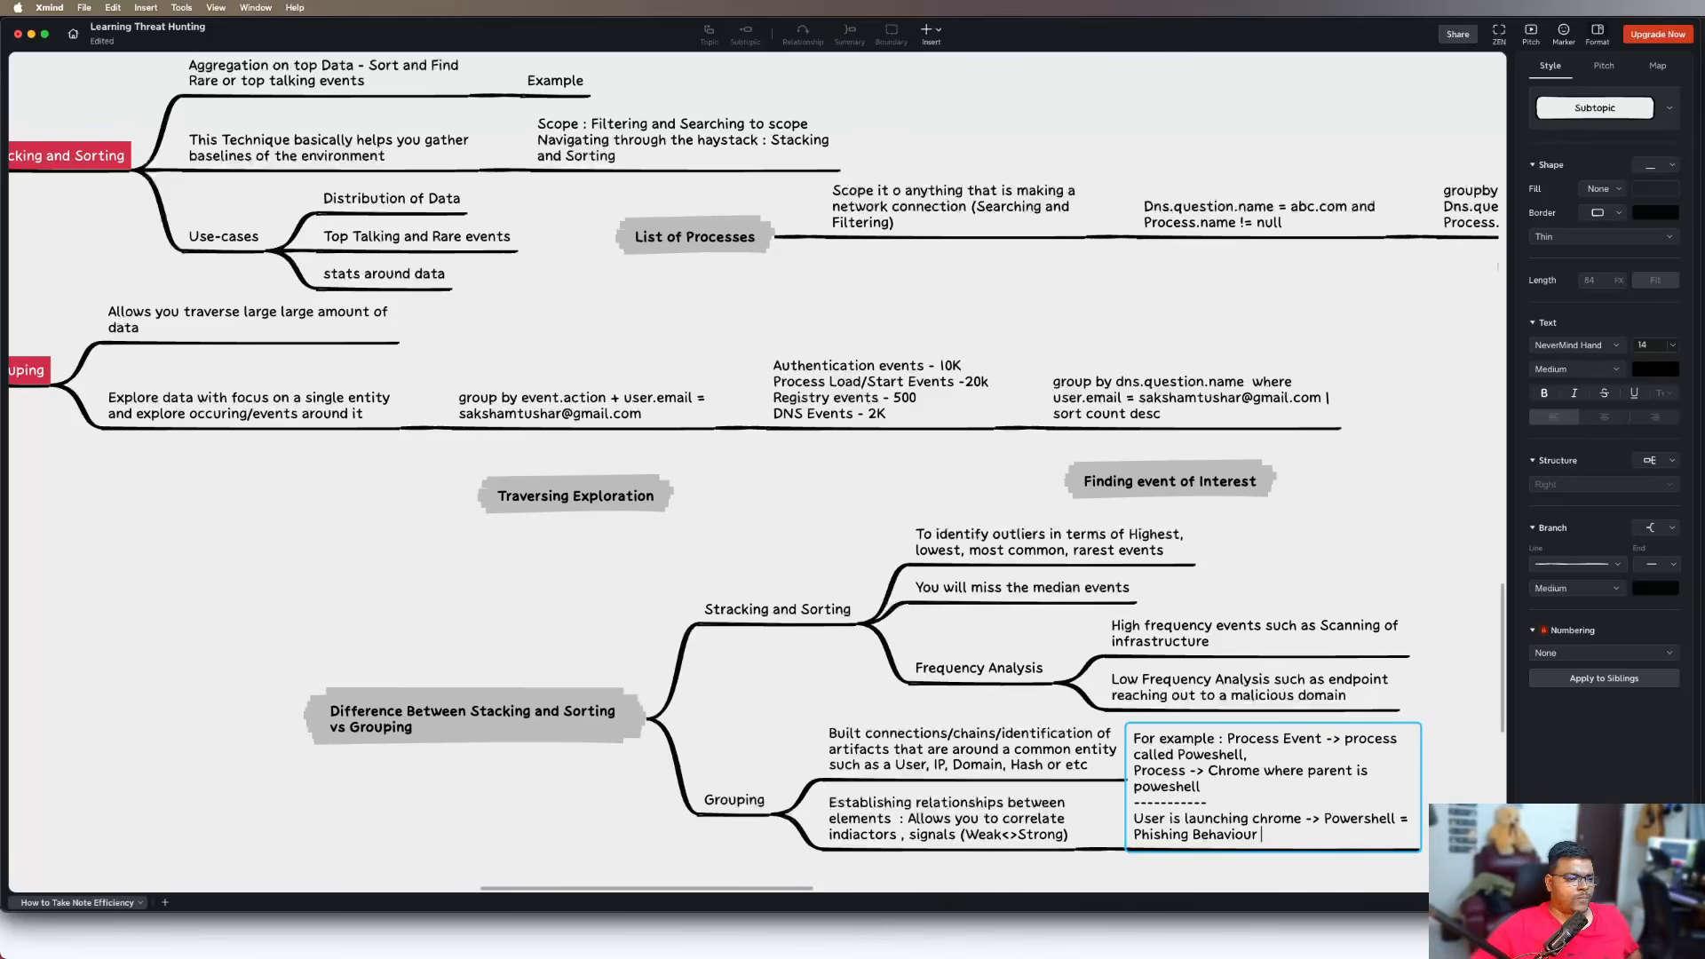
{"action": "left_click", "coordinate": [1238, 584]}
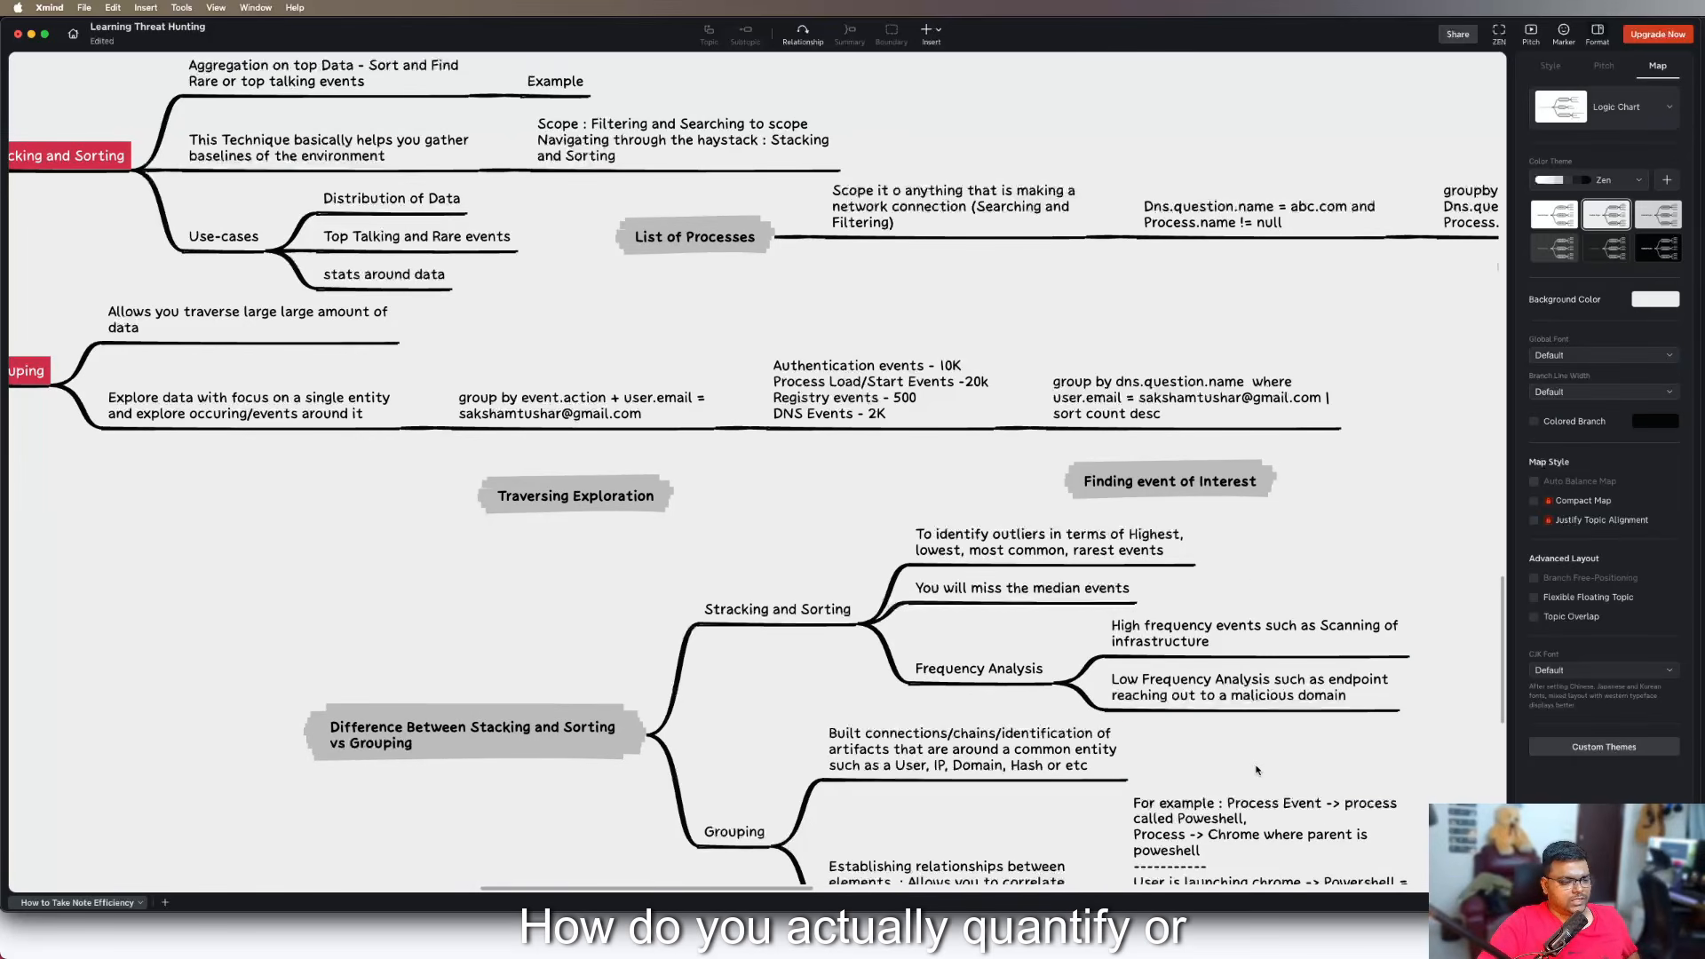
Add a subtopic after "Frequency Analysis" under "Stracking and Sorting" with the text "Commands : Stats, top, Rare, Sort, Eventstats,"
{"action": "scroll", "coordinate": [1154, 622], "scroll_direction": "down", "scroll_amount": 2}
{"action": "left_click", "coordinate": [946, 613]}
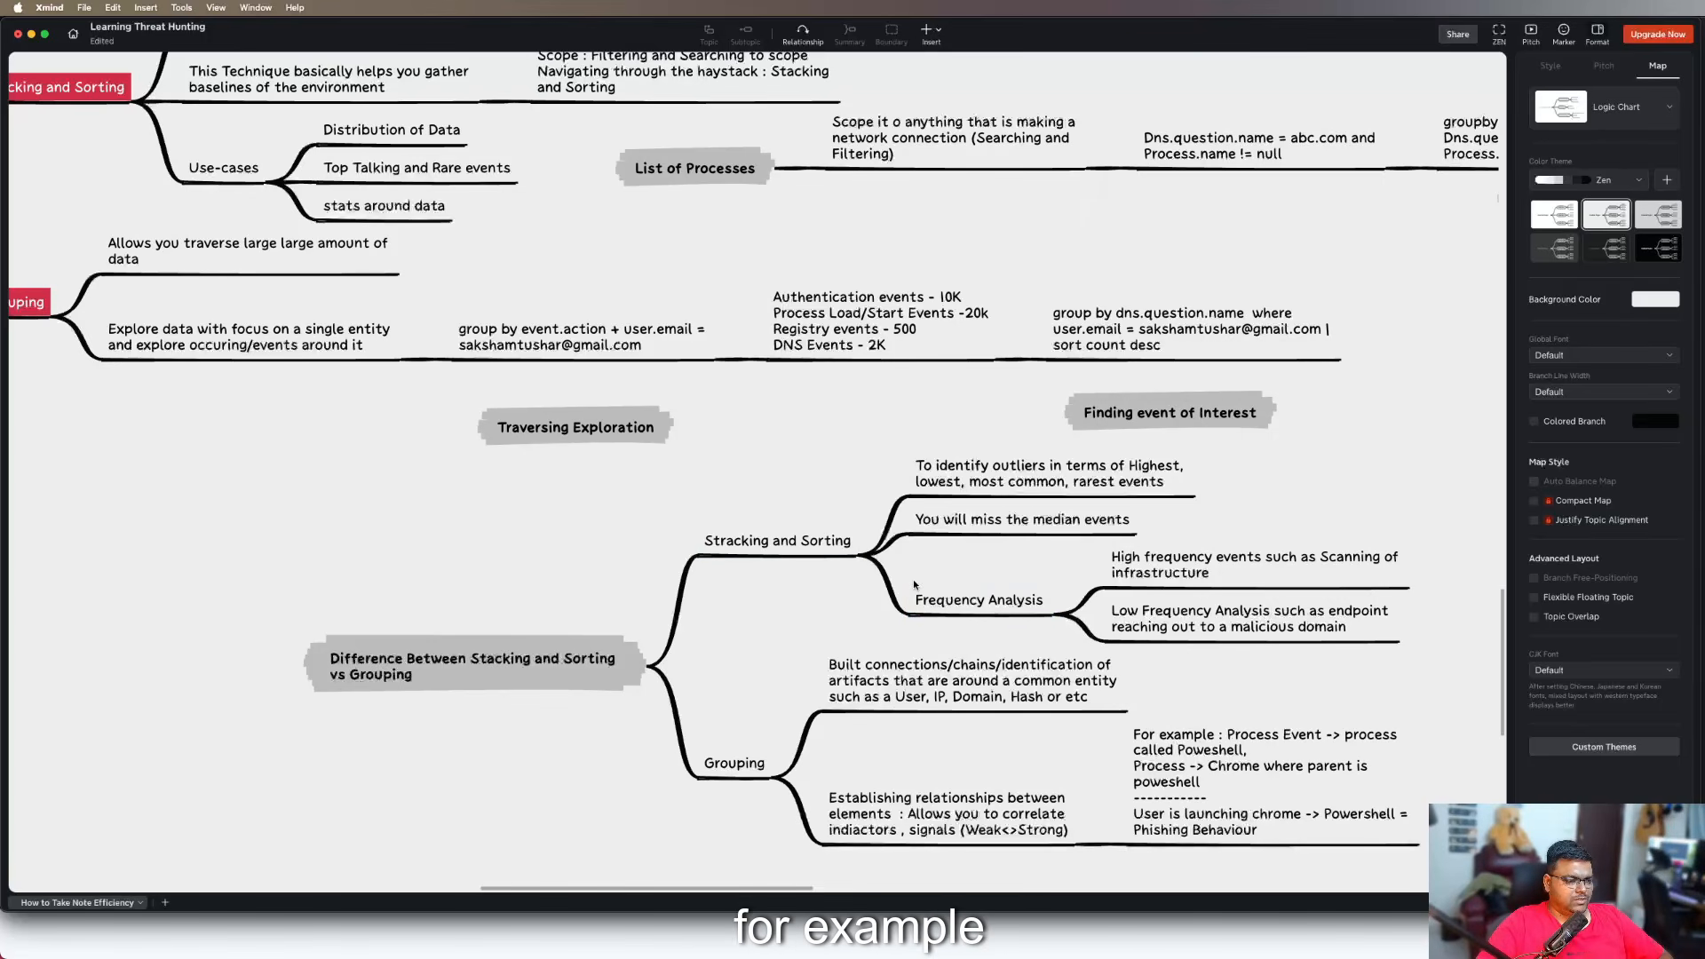
{"action": "left_click", "coordinate": [977, 599]}
{"action": "key", "text": "Return"}
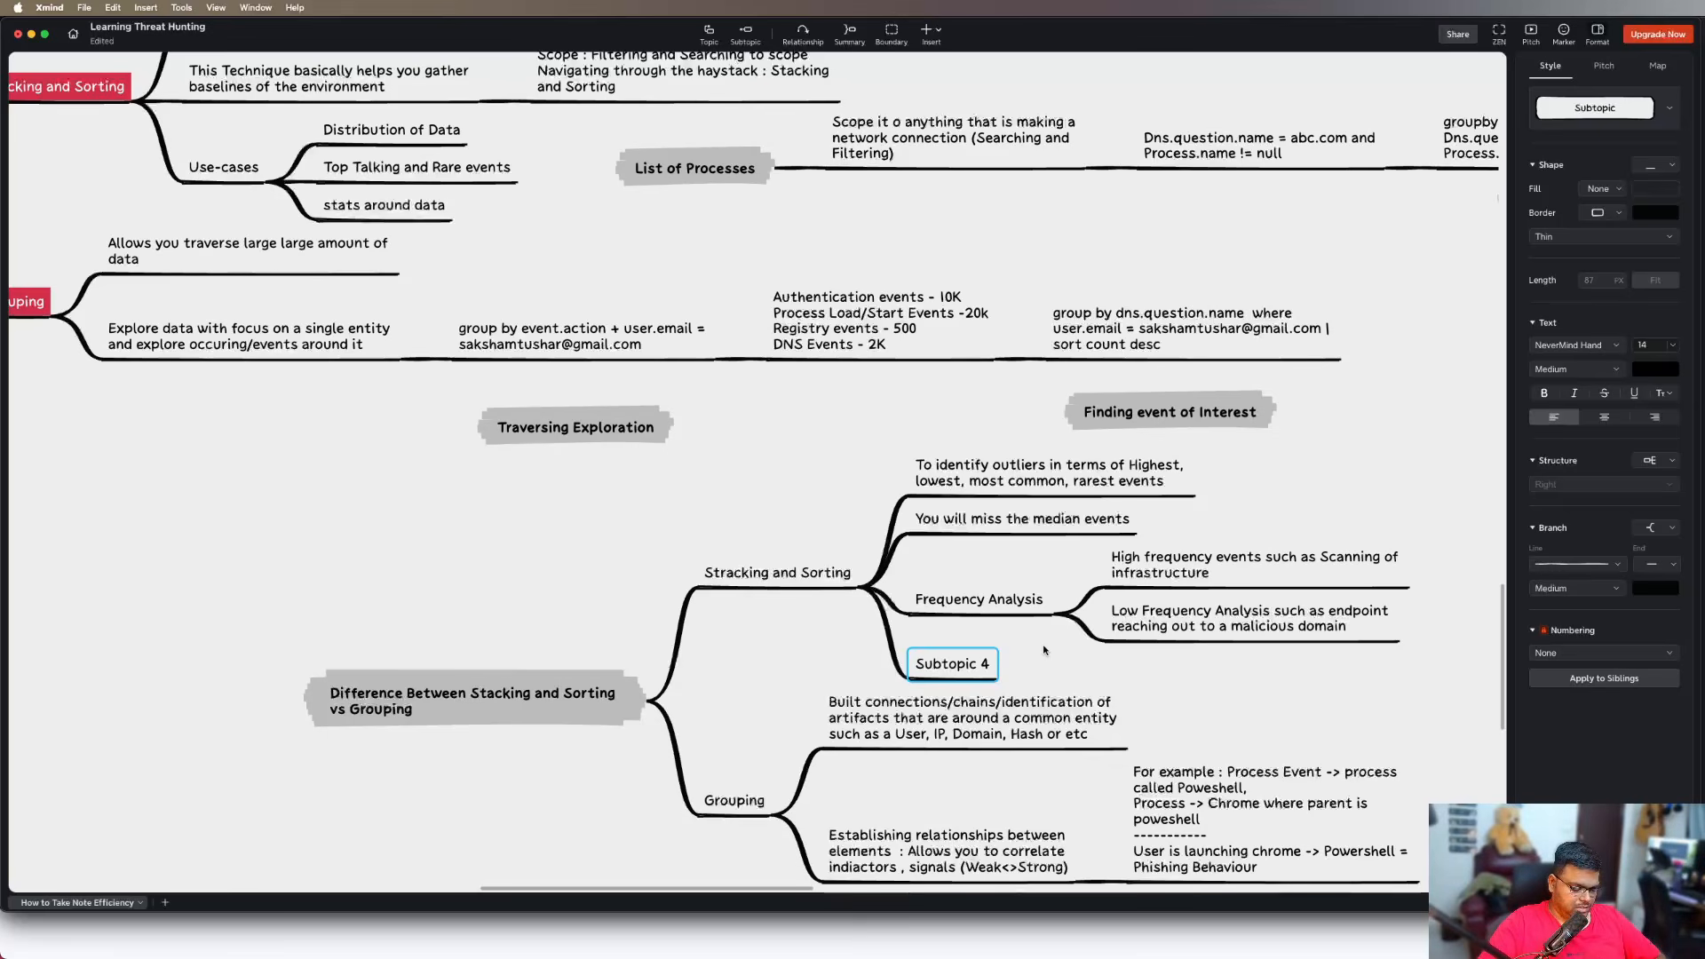
{"action": "type", "text": "S"}
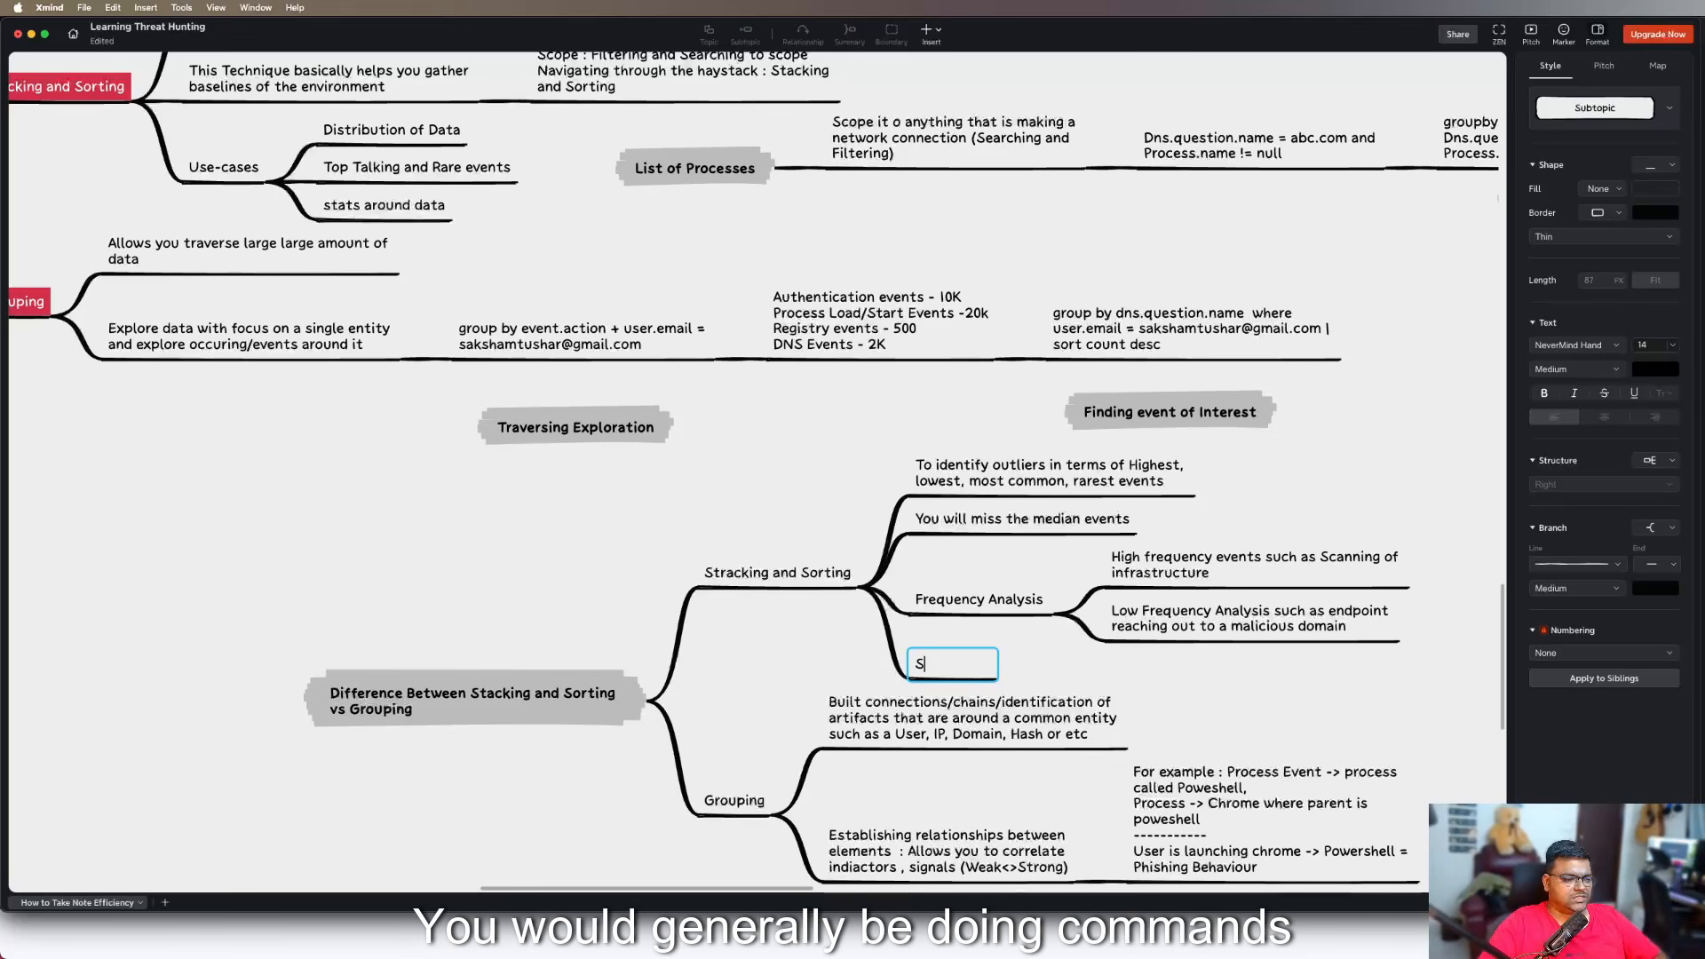
{"action": "key", "text": "BackSpace"}
{"action": "type", "text": "Comman"}
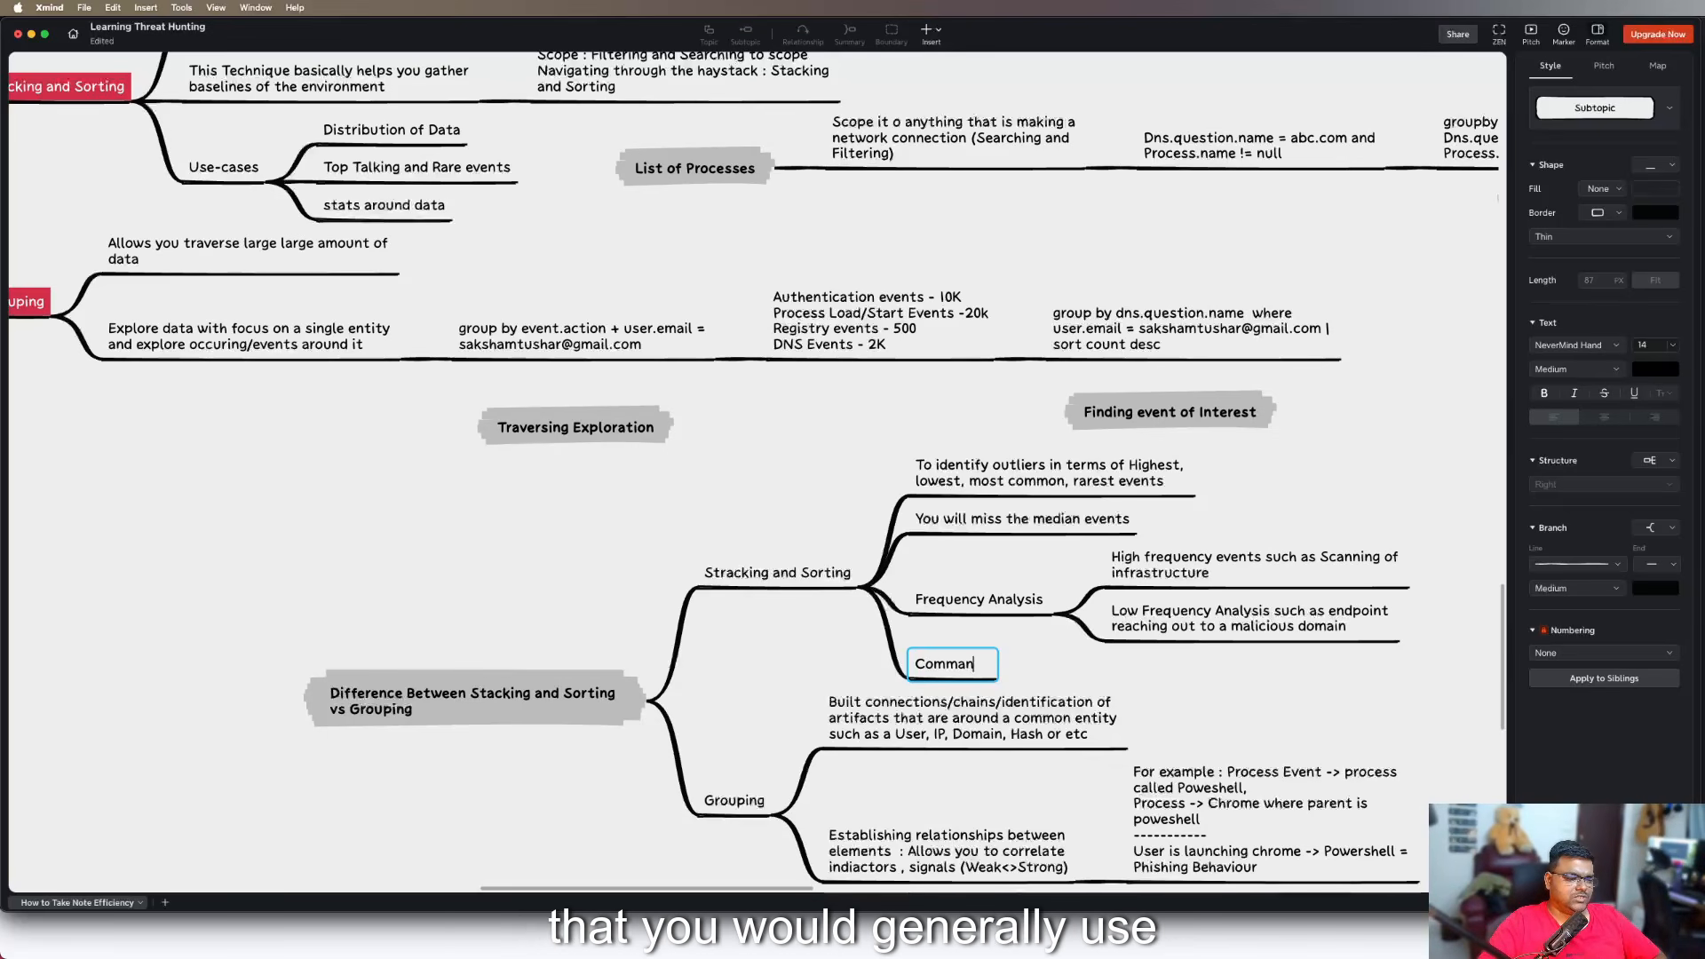
{"action": "type", "text": "ds : Sta"}
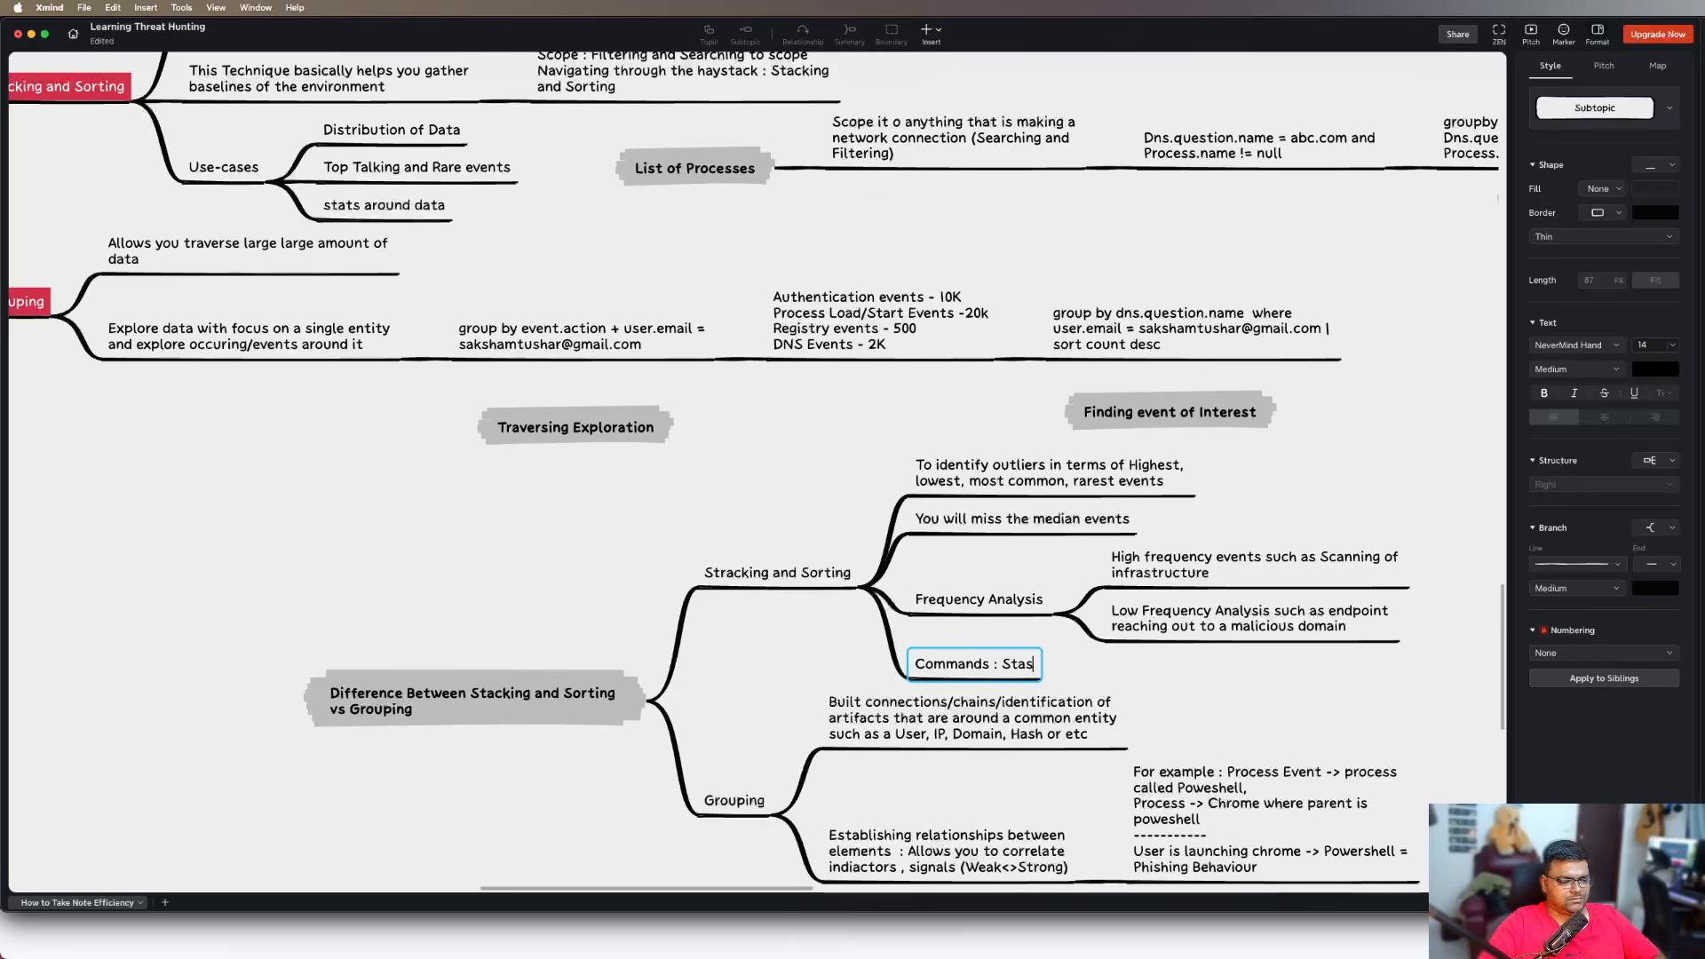
{"action": "type", "text": "ts, "}
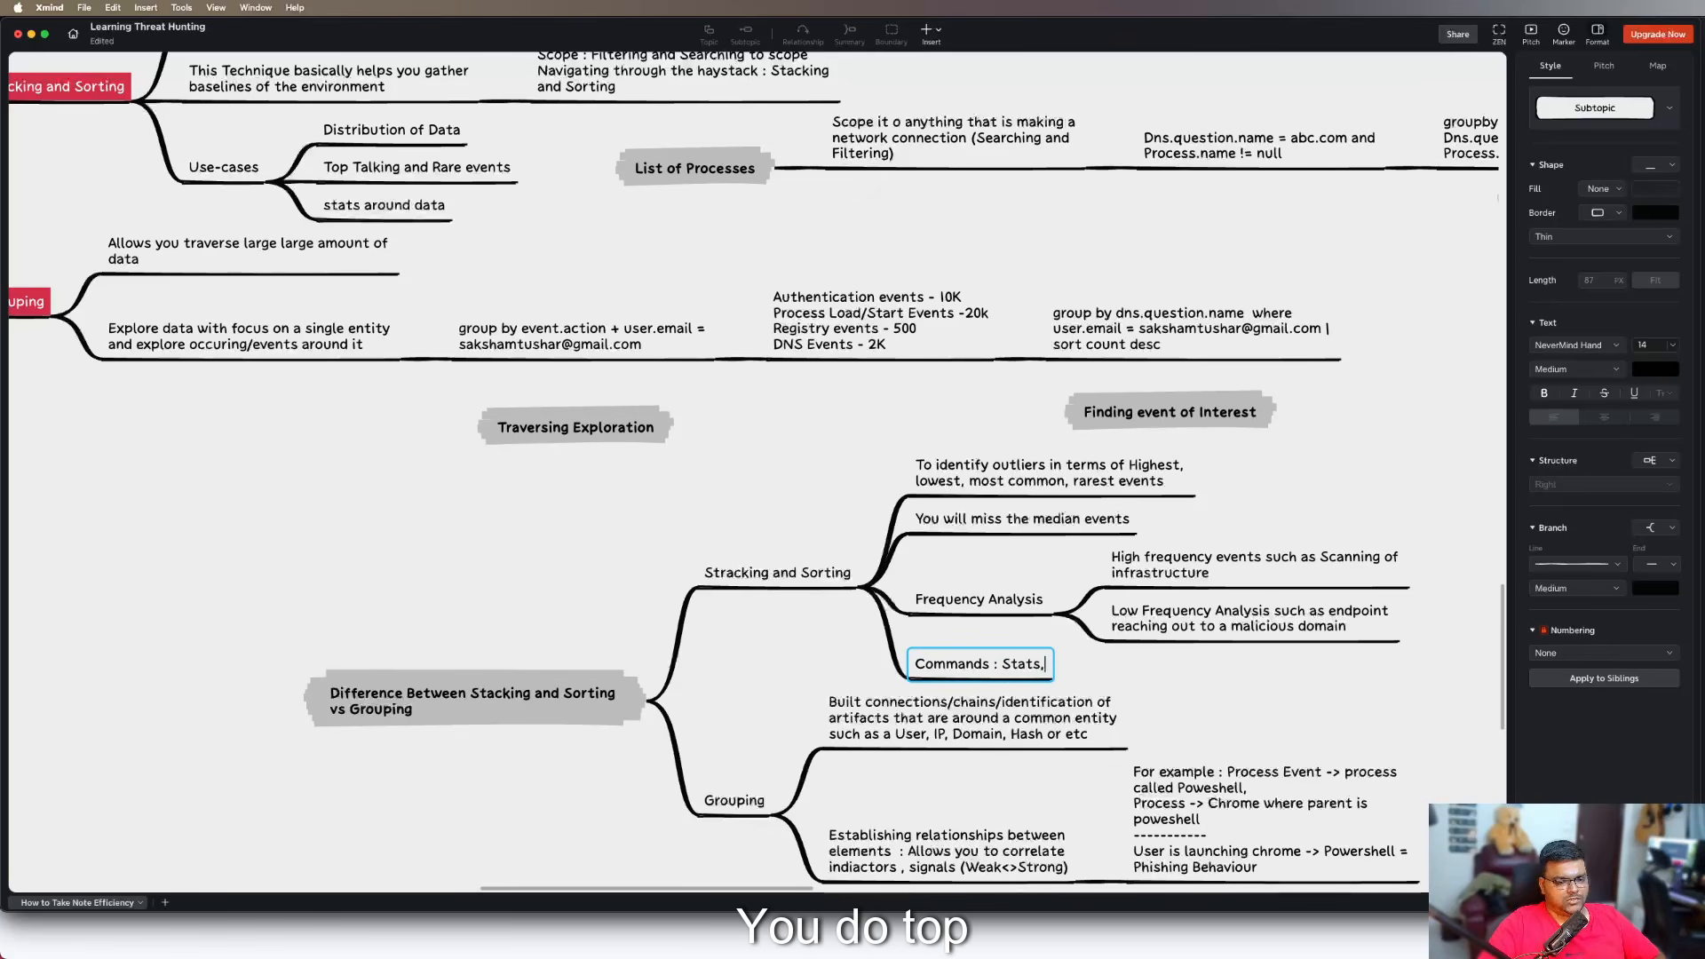
{"action": "type", "text": "top, R"}
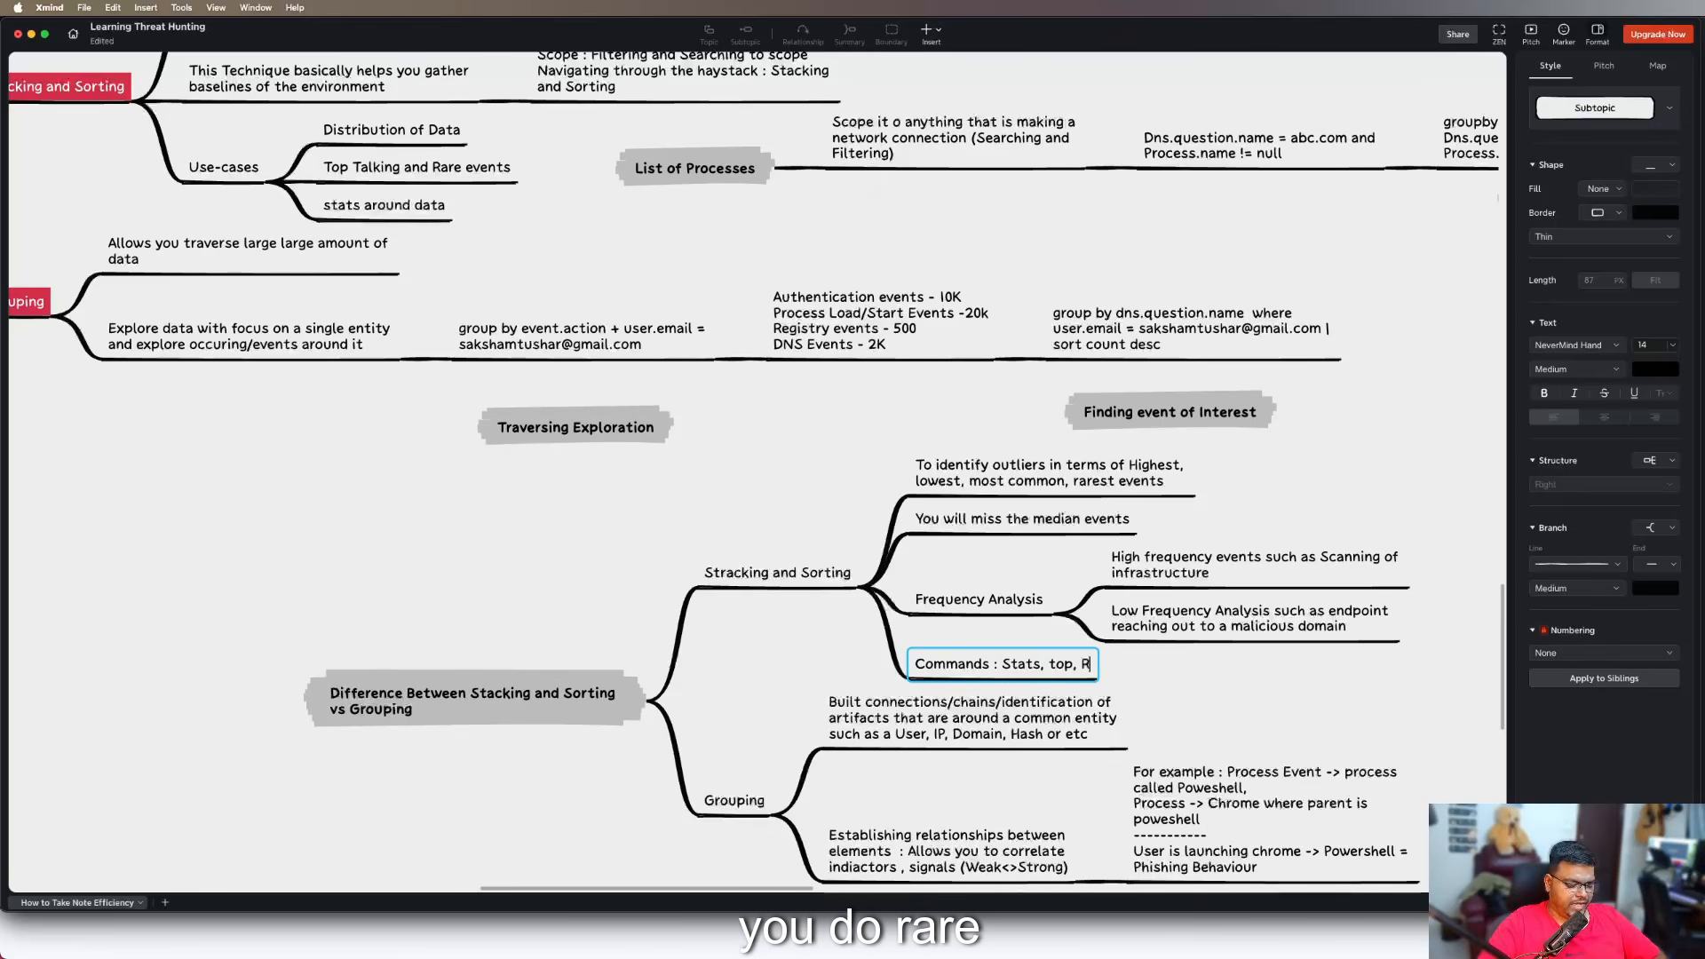
{"action": "type", "text": "are, Sort, E"}
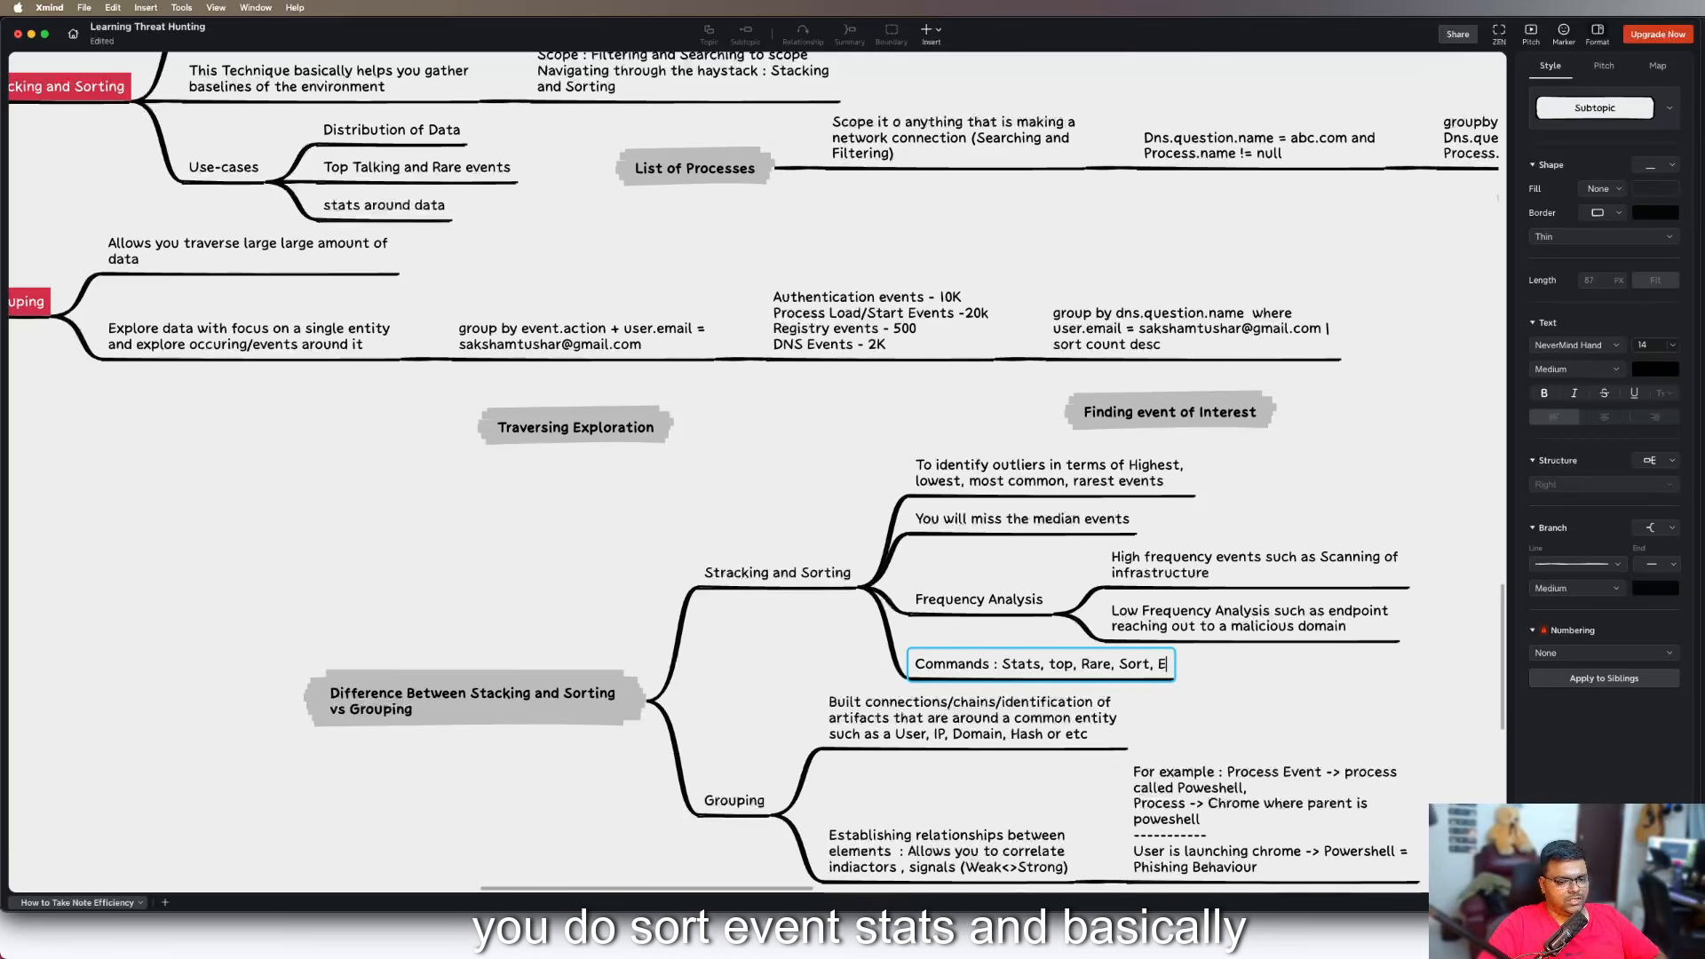
{"action": "type", "text": "ventstats,"}
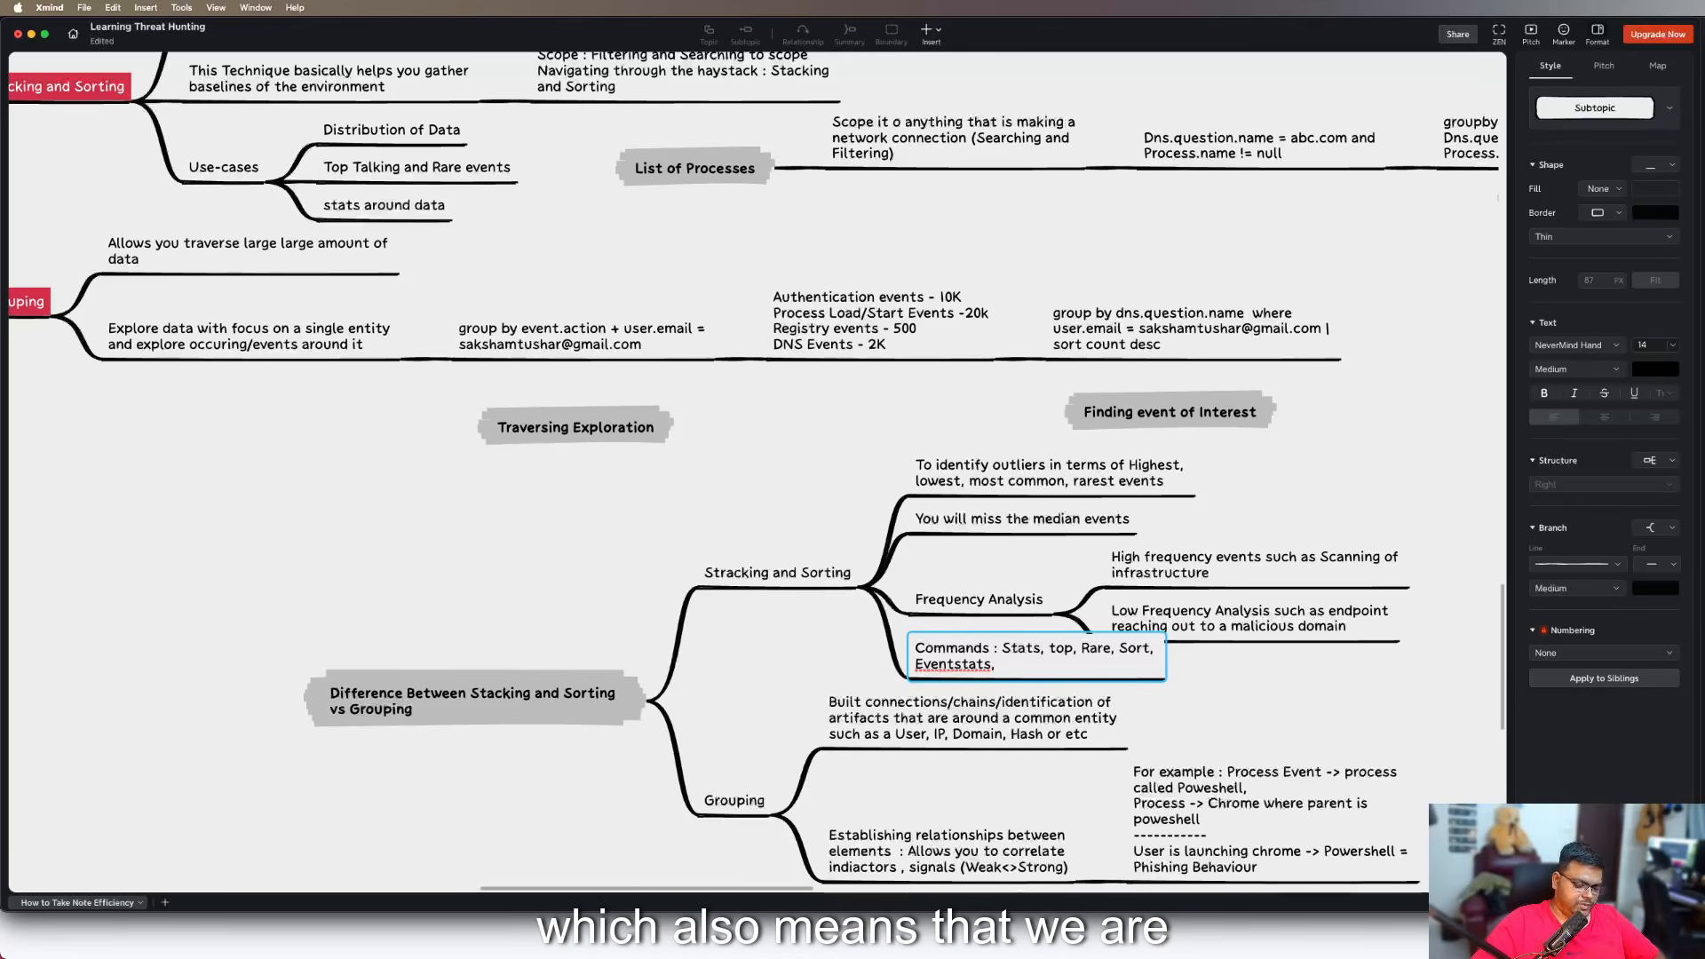
Append a dashed separator line and "Workingon Frequency based statisticals techniques" to the "Commands" subtopic
{"action": "key", "text": "shift+Return"}
{"action": "type", "text": "-----------"}
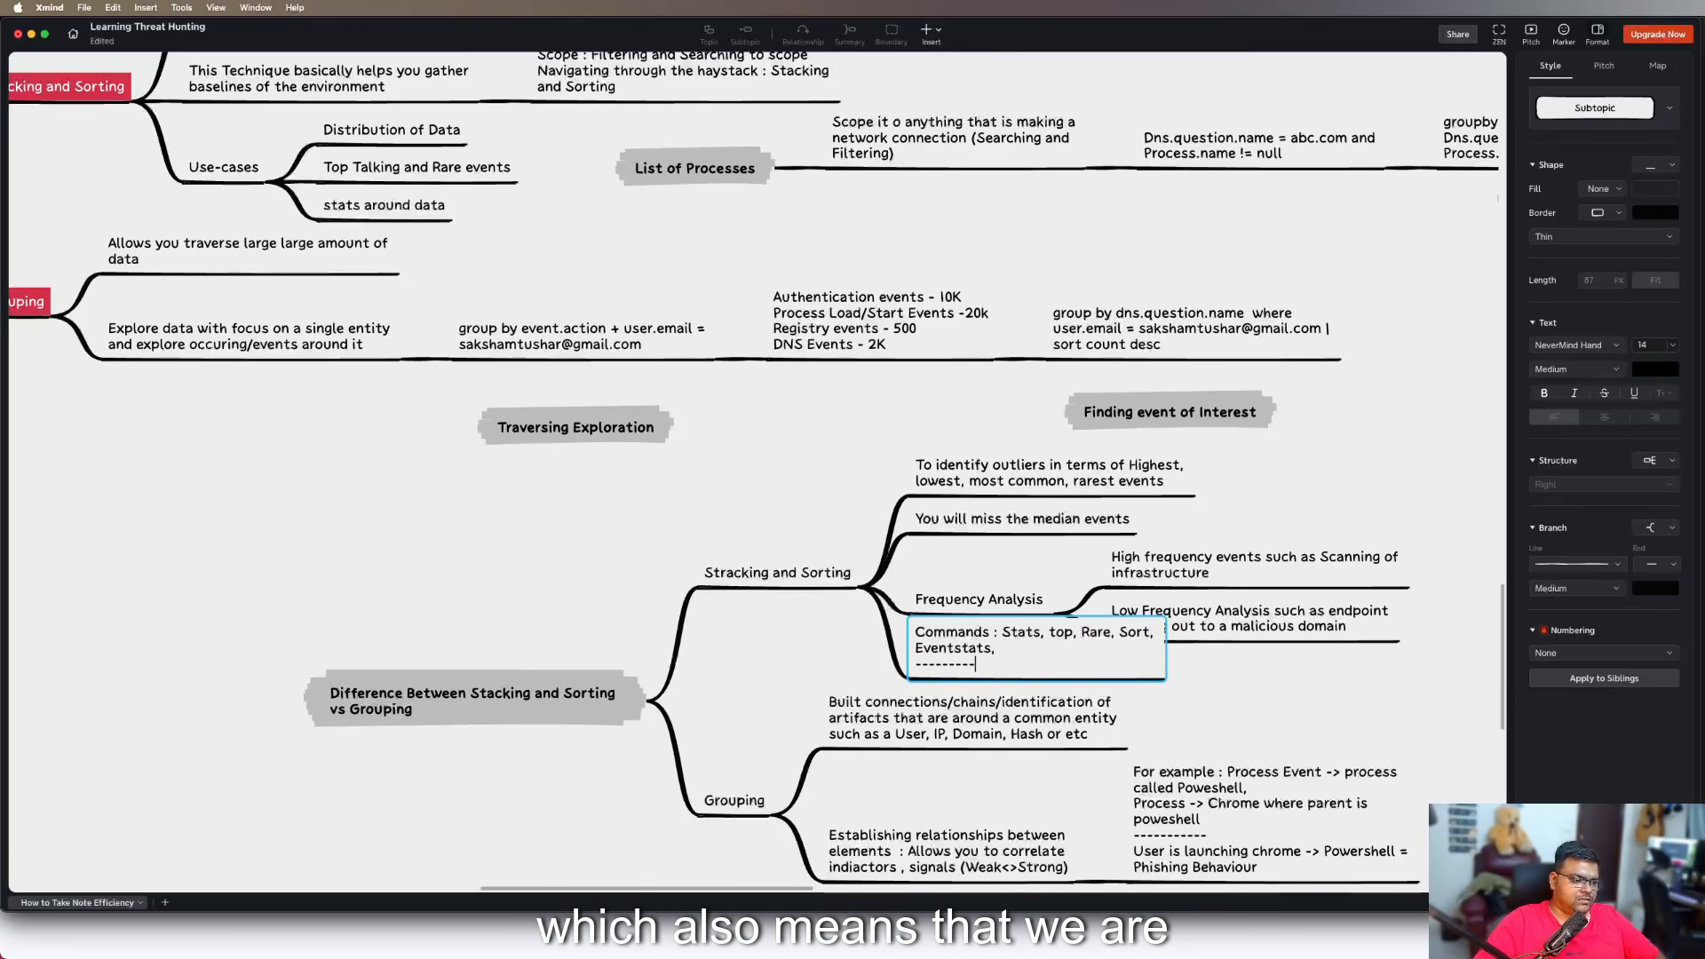
{"action": "key", "text": "shift+Return"}
{"action": "type", "text": "Worki"}
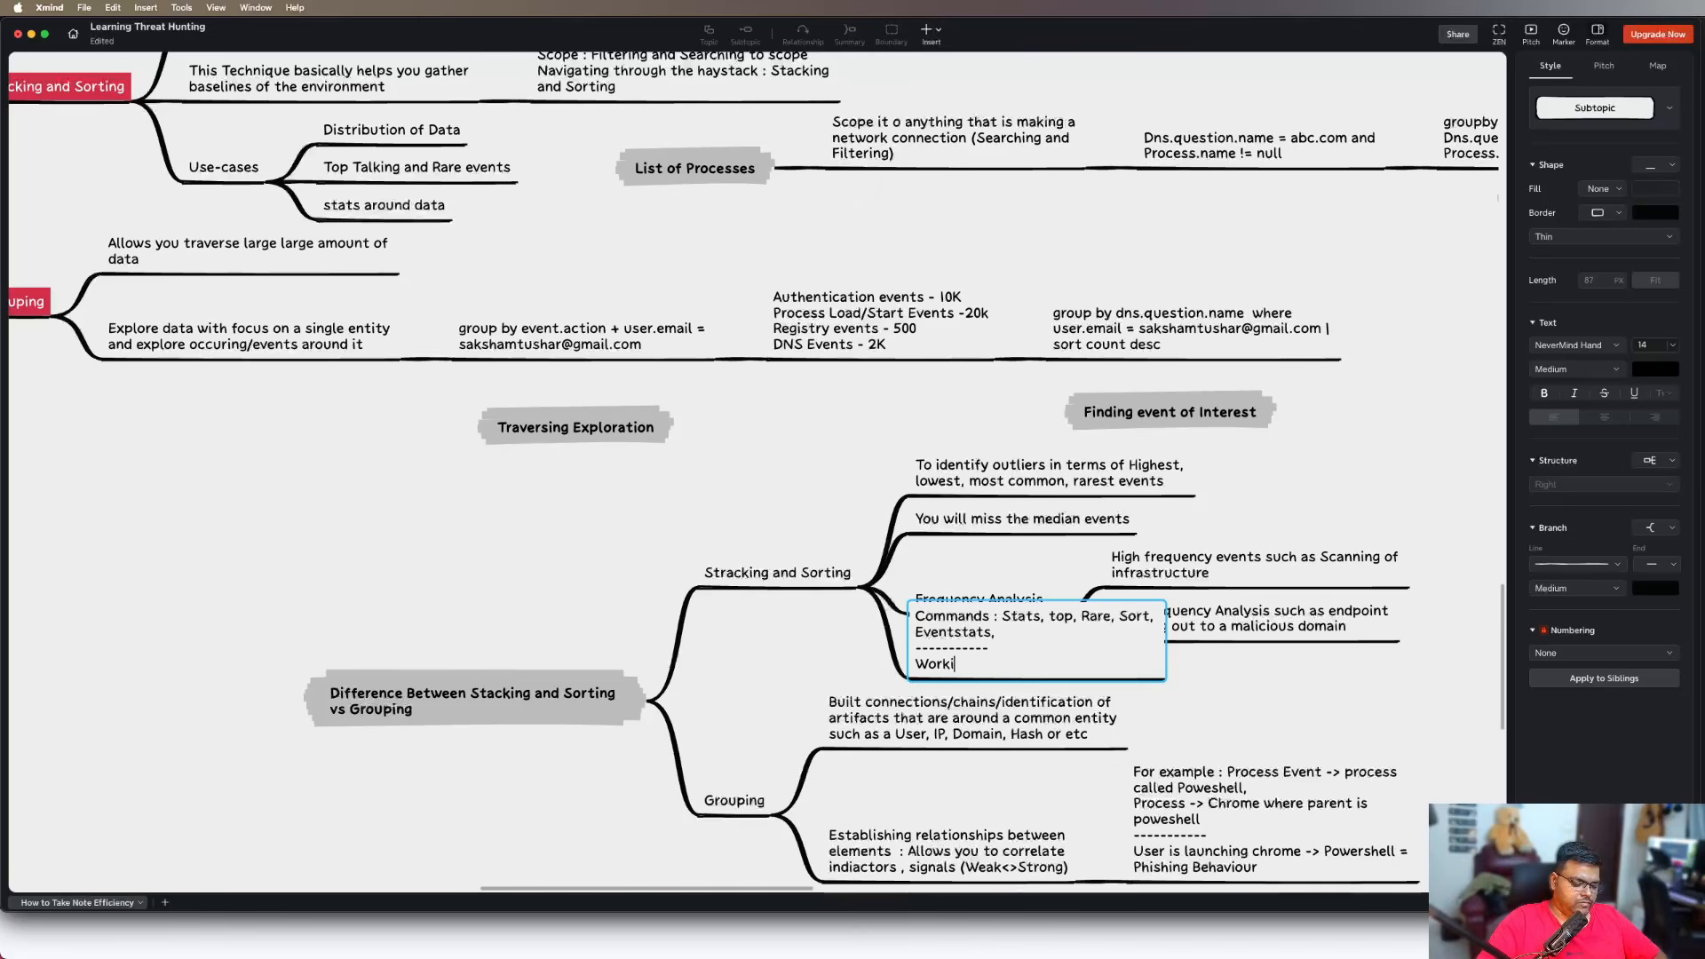
{"action": "type", "text": "ngon Frequ"}
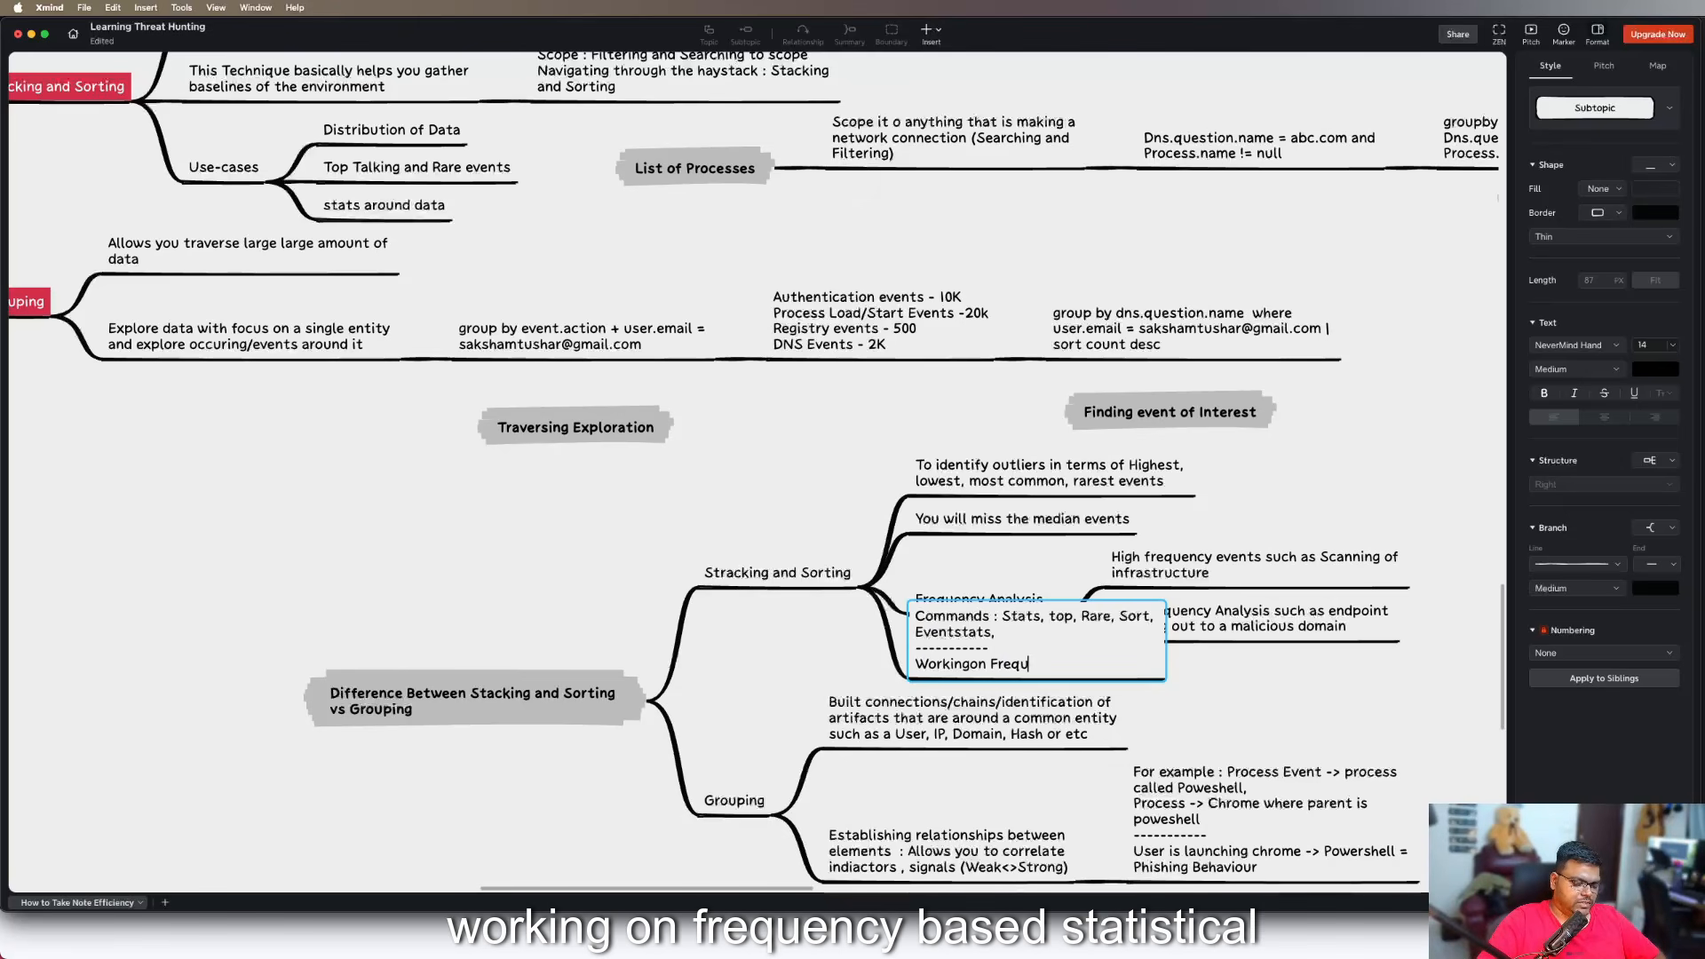
{"action": "type", "text": "ency based stats"}
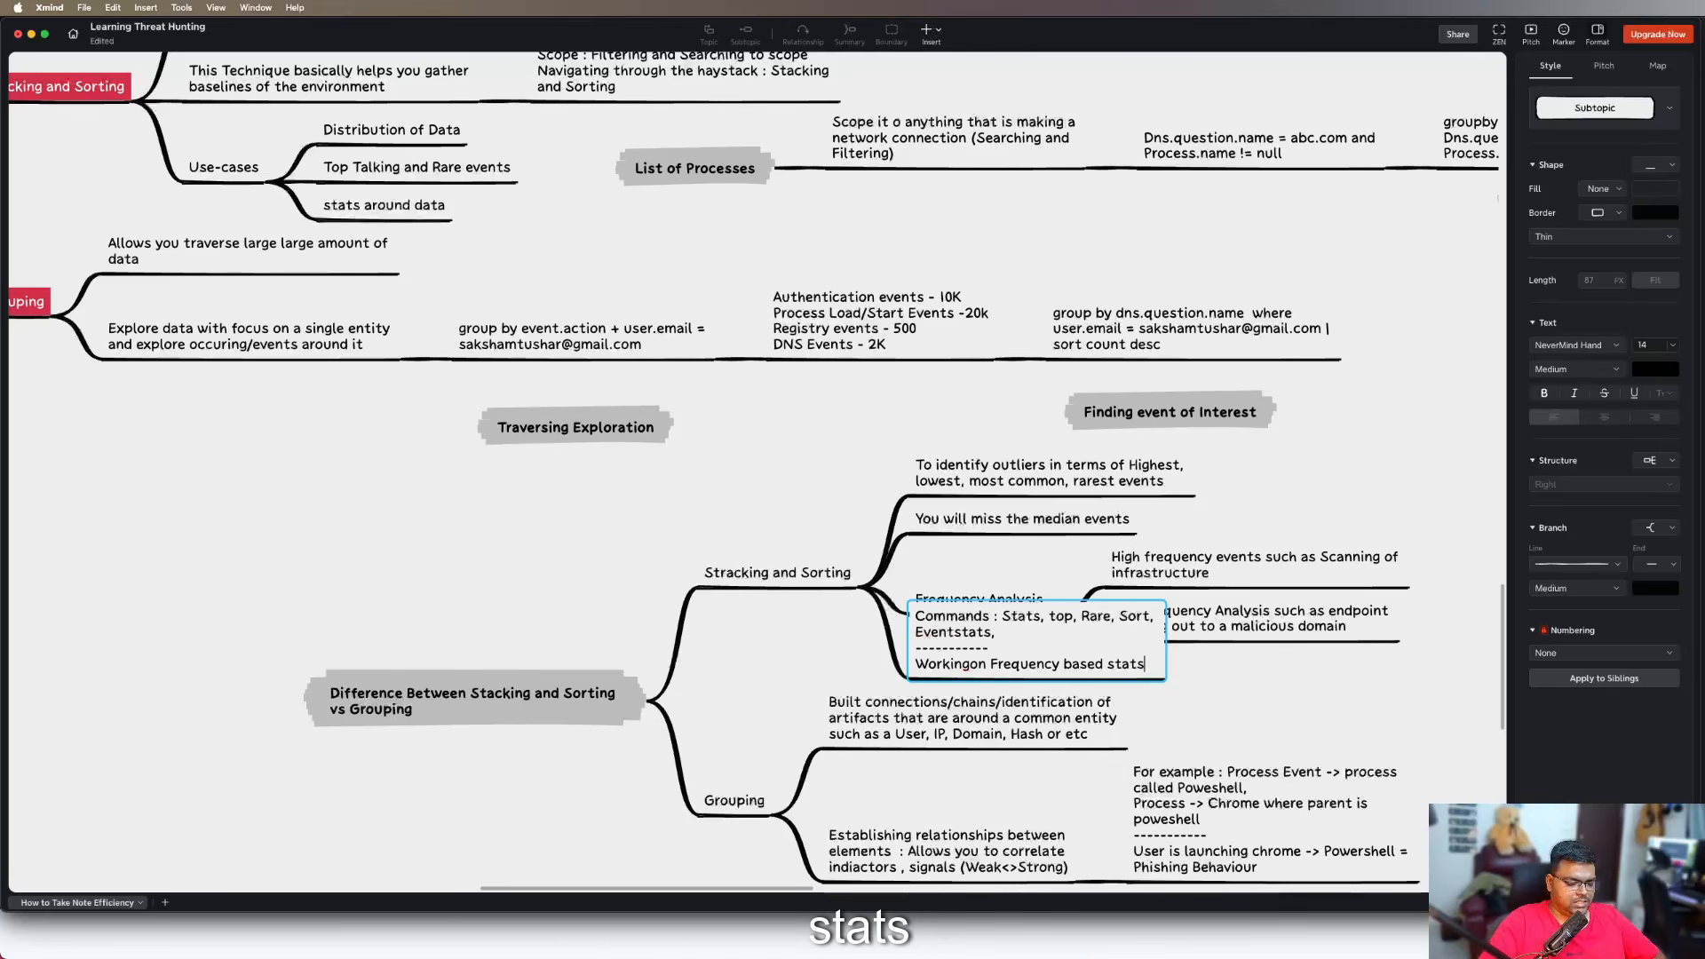
{"action": "key", "text": "BackSpace"}
{"action": "type", "text": "isticals"}
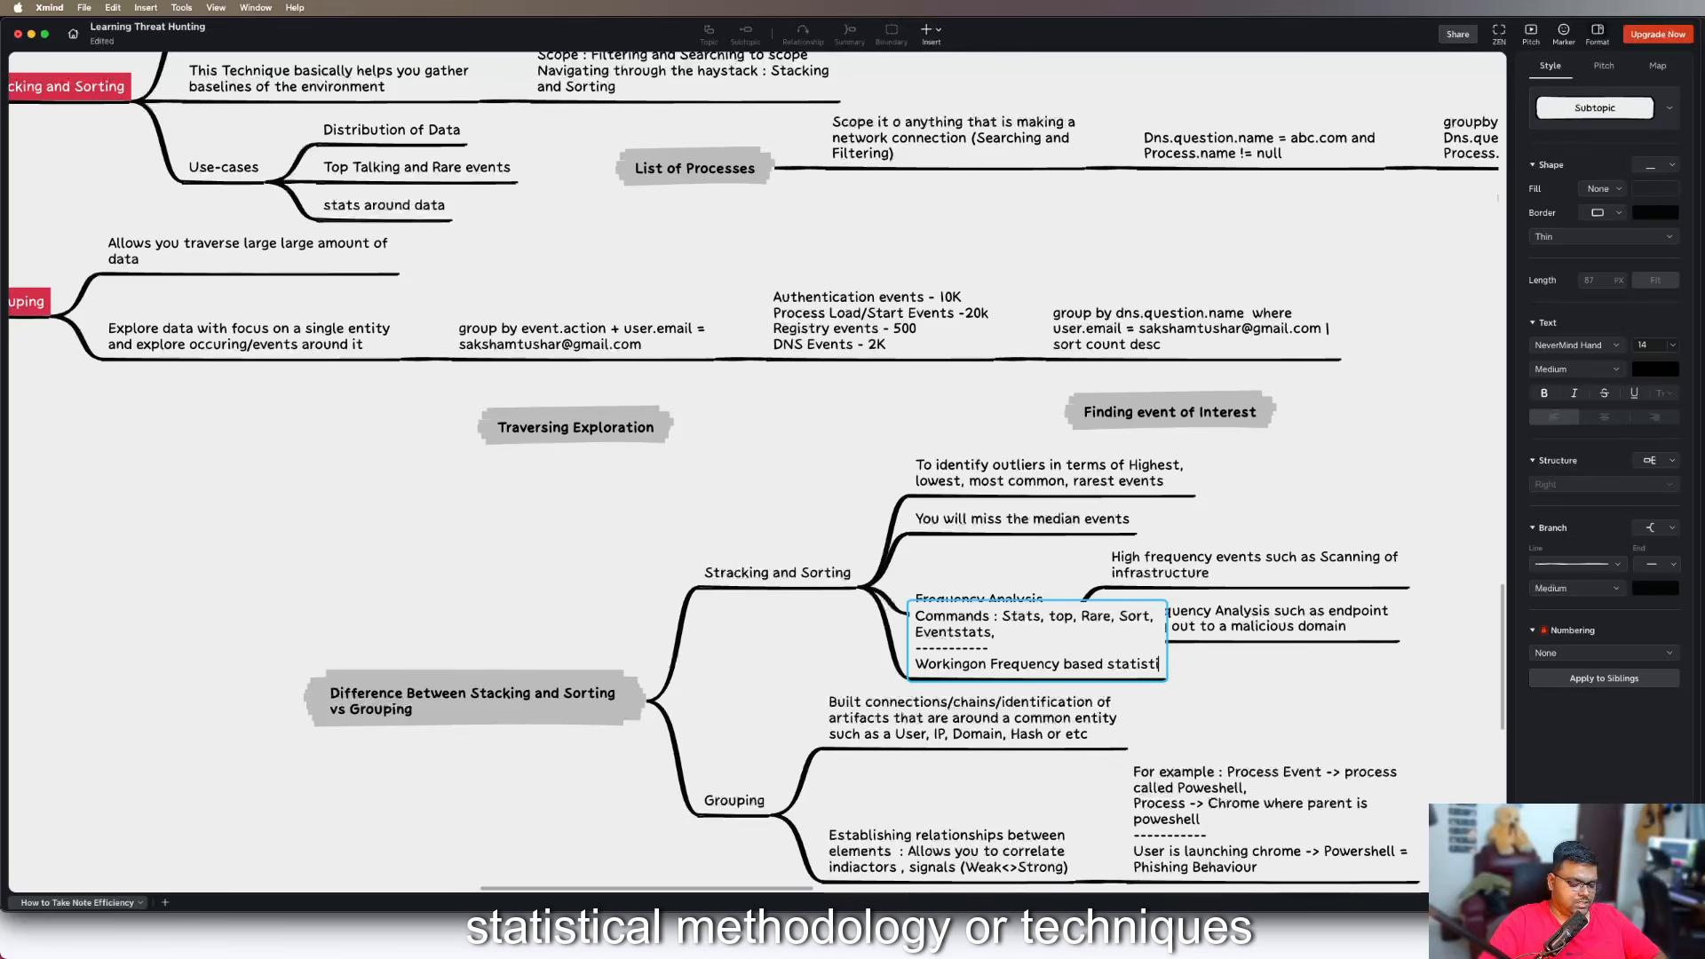
{"action": "type", "text": " e"}
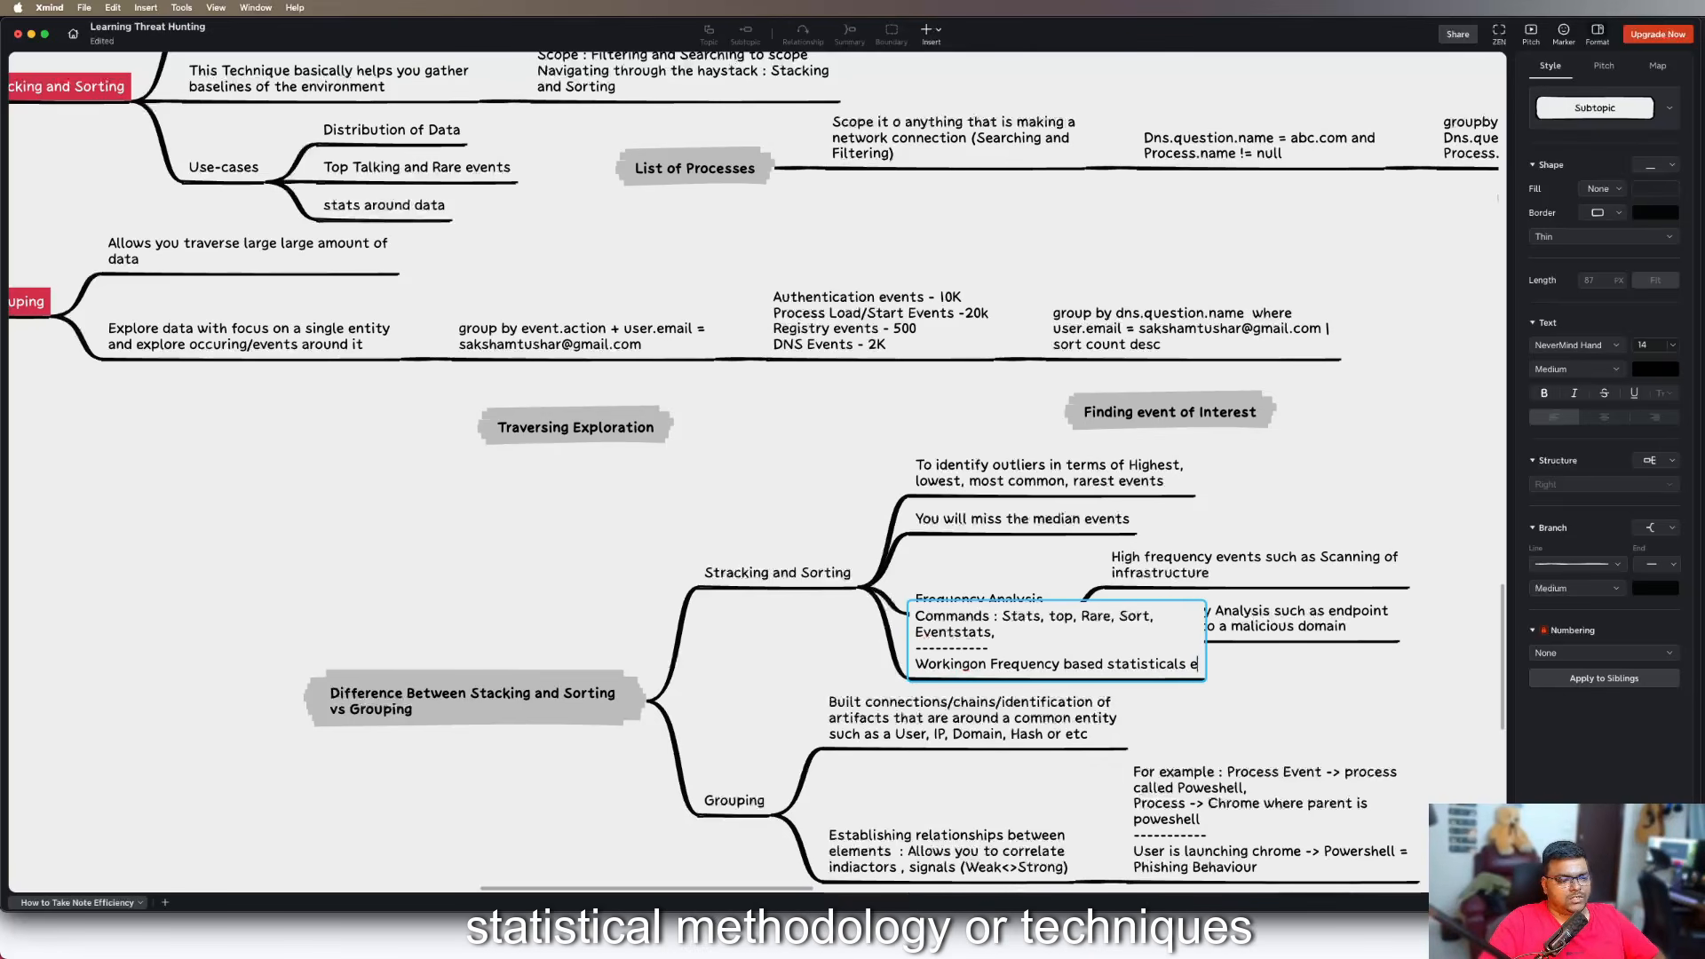
{"action": "key", "text": "BackSpace"}
{"action": "type", "text": "techniques"}
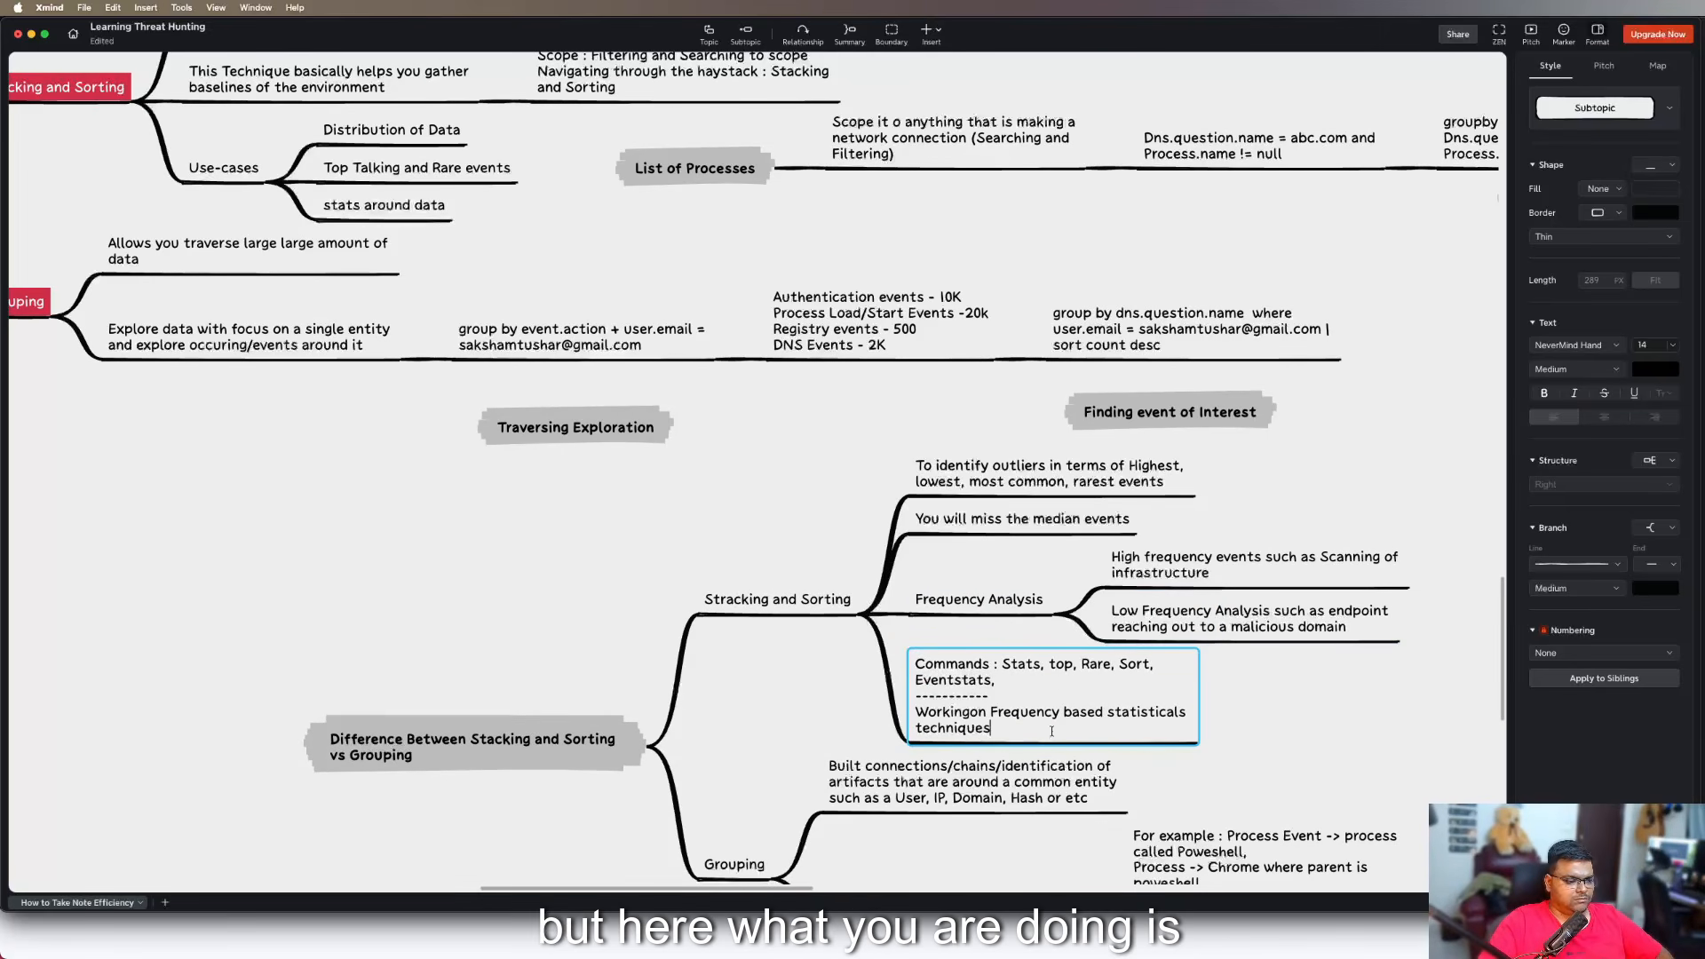
Correct "Workingon" to "Working on" in the "Commands" subtopic under "Stracking and Sorting" and finish editing it
{"action": "left_click", "coordinate": [967, 711]}
{"action": "left_click", "coordinate": [1270, 770]}
Add a third subtopic under "Grouping" in the comparison branch with the text "Commands : Stats,"
{"action": "scroll", "coordinate": [1270, 770], "scroll_direction": "down", "scroll_amount": 2}
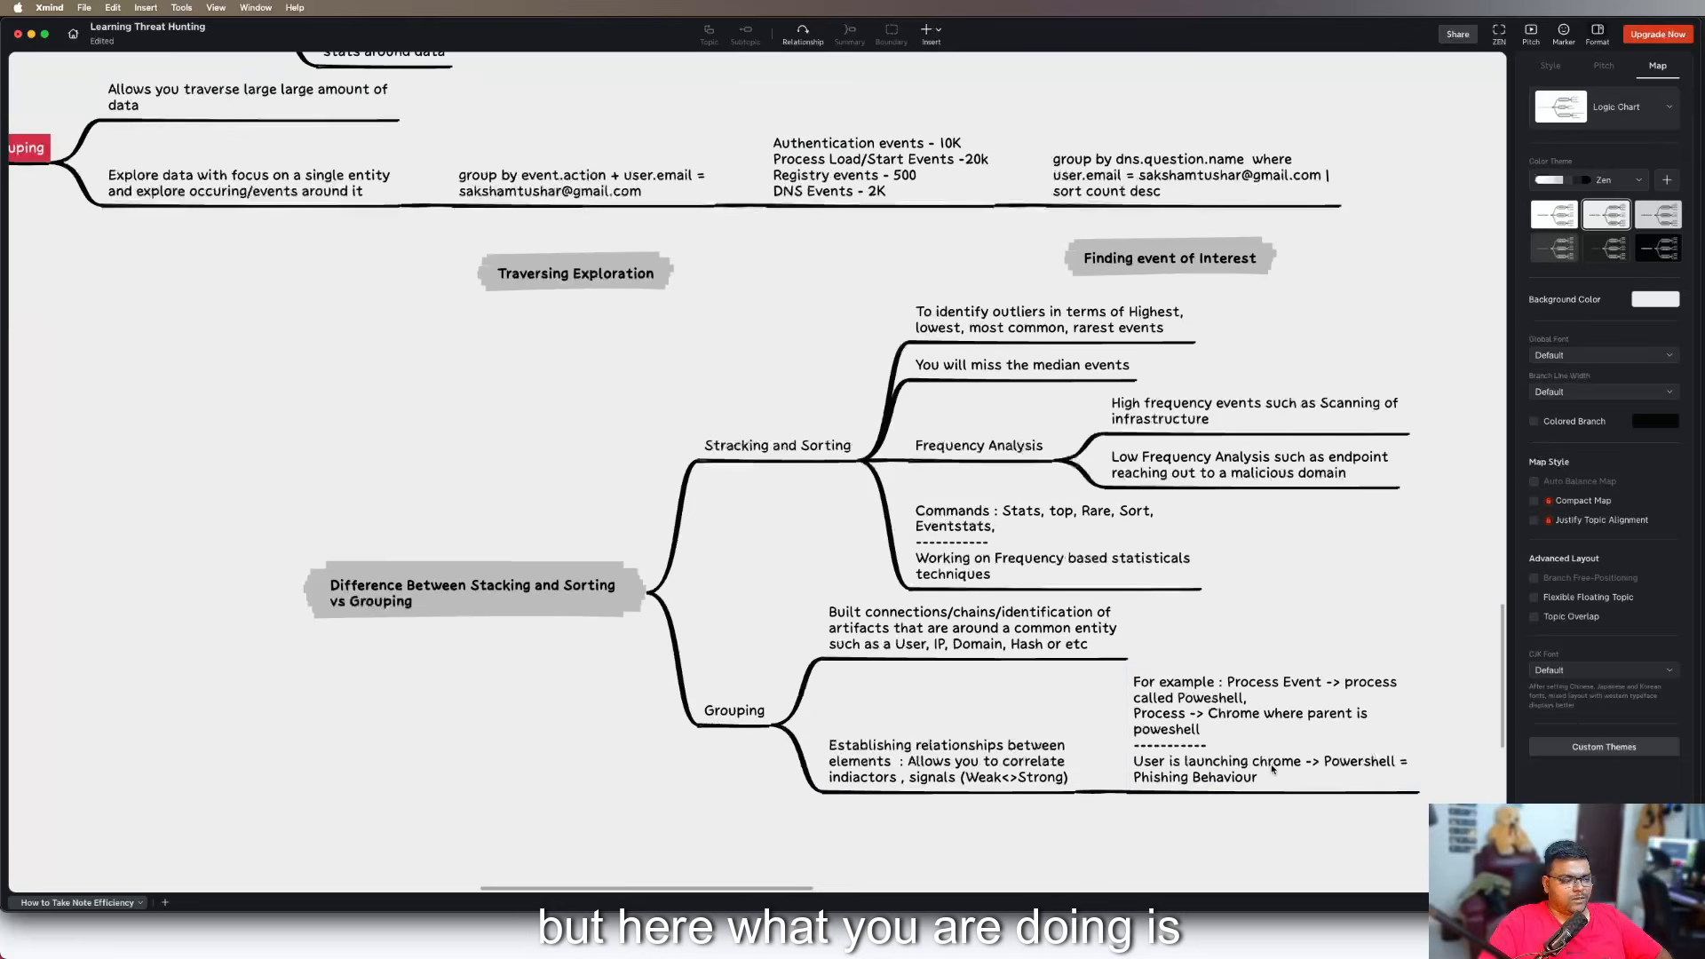
{"action": "left_click", "coordinate": [734, 710]}
{"action": "key", "text": "Tab"}
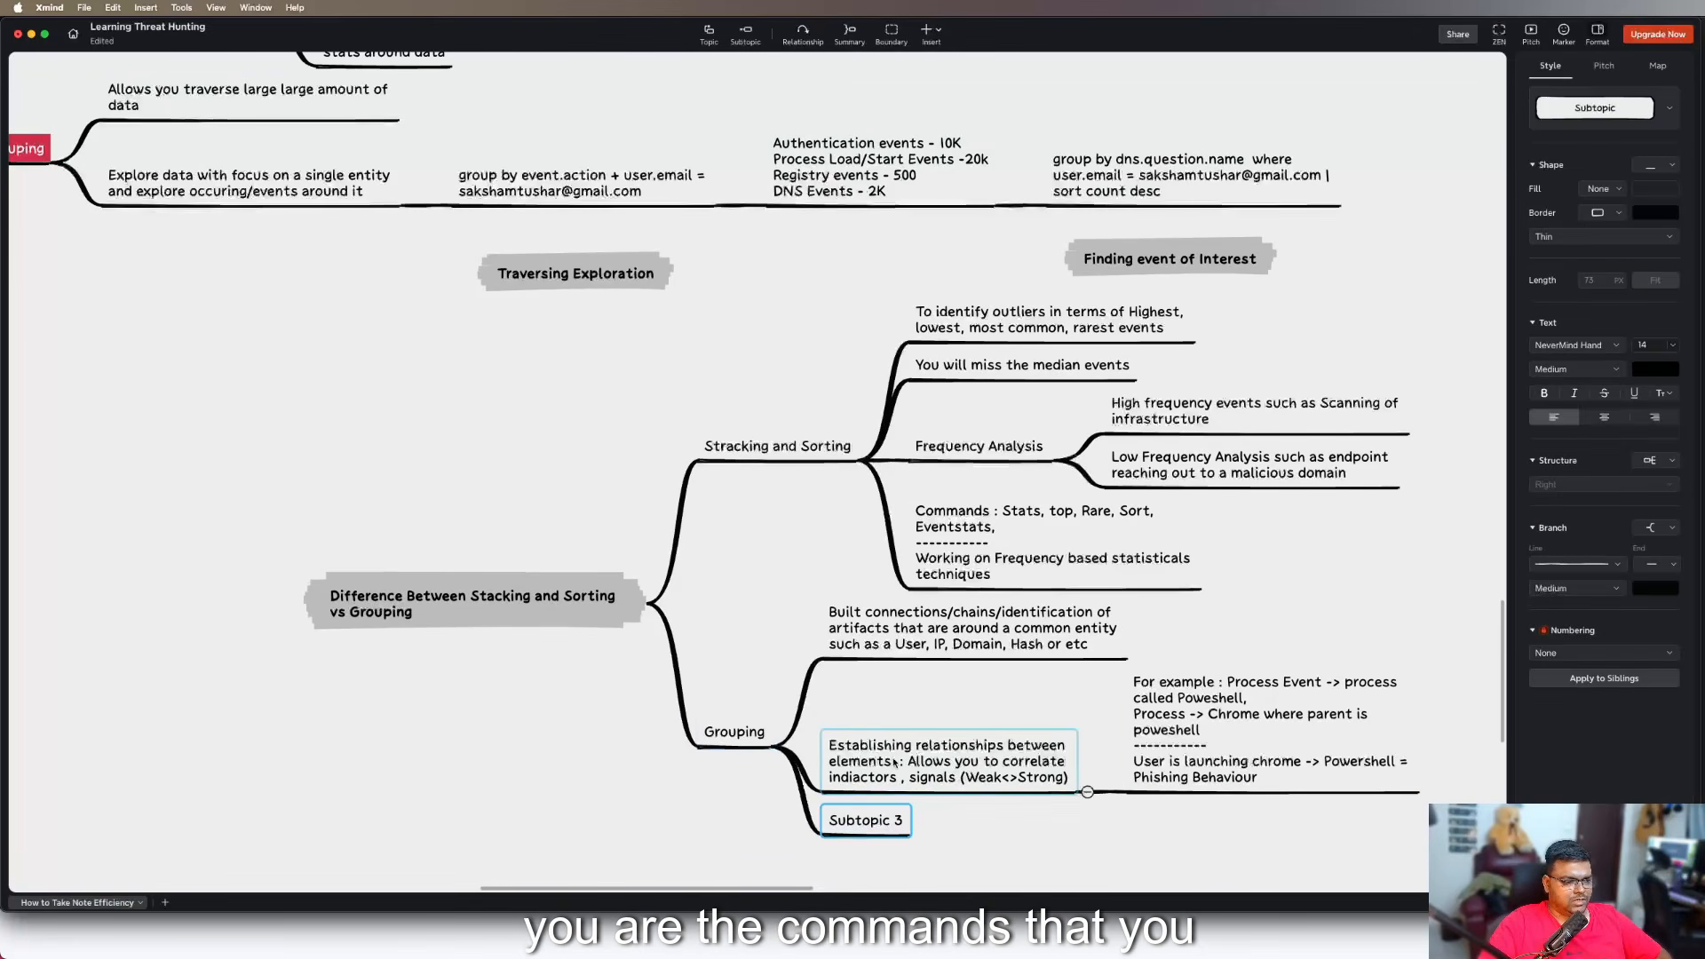
{"action": "type", "text": "C"}
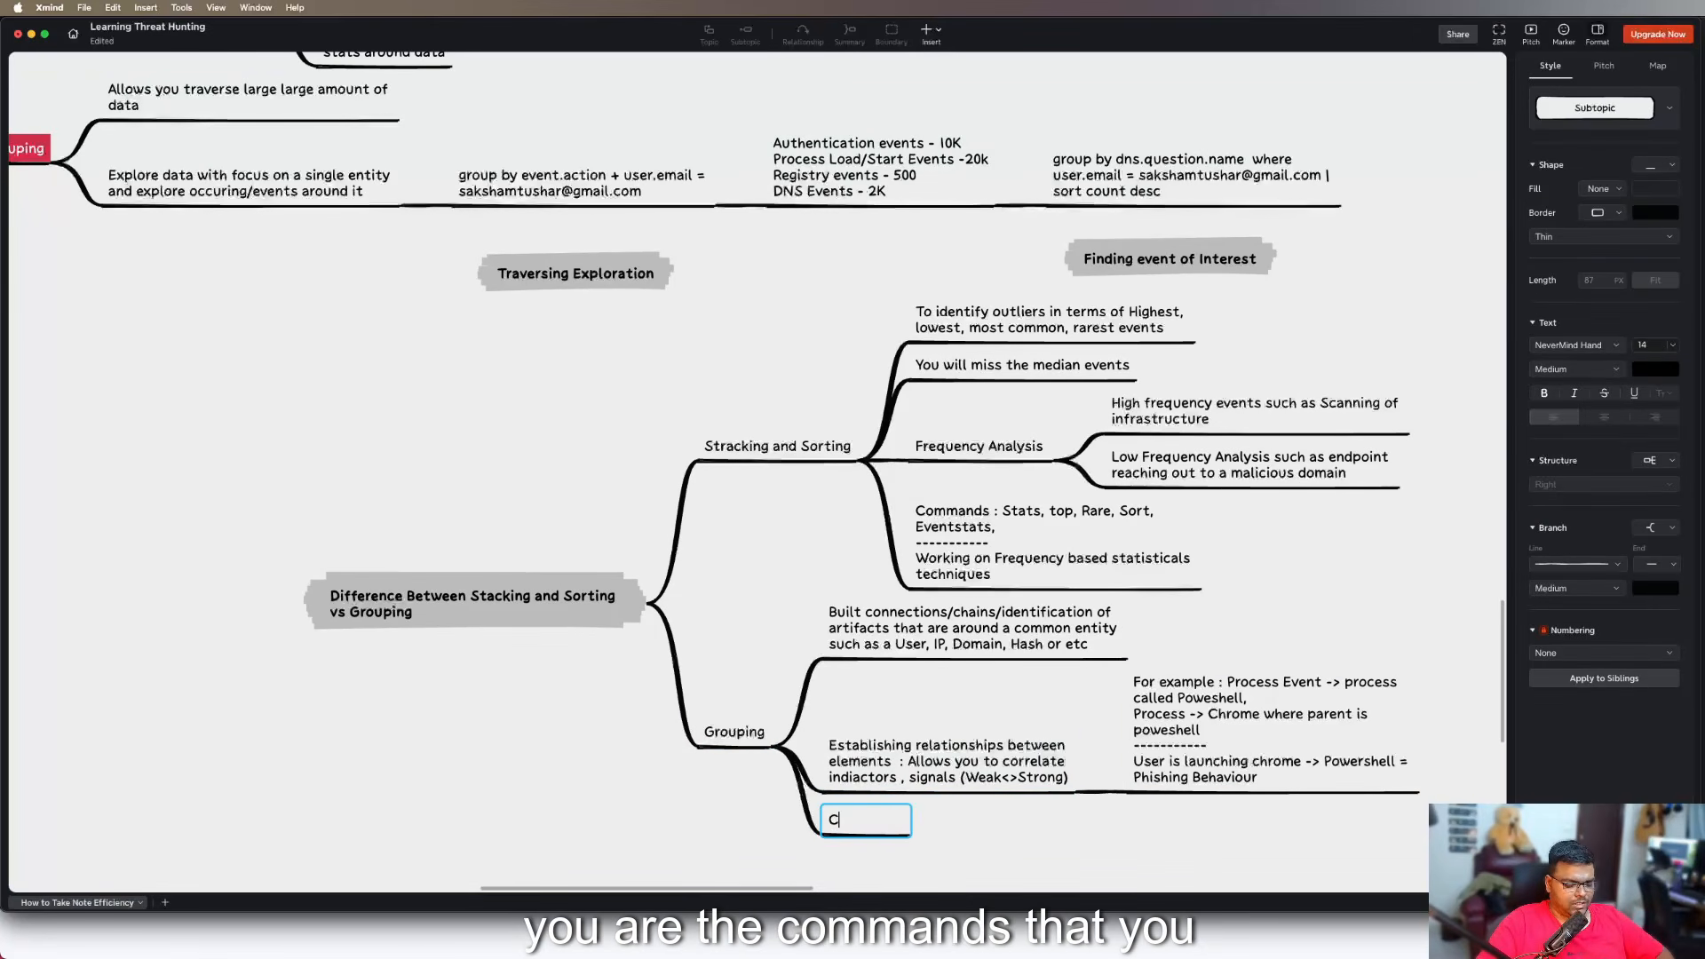
{"action": "type", "text": "ommands :"}
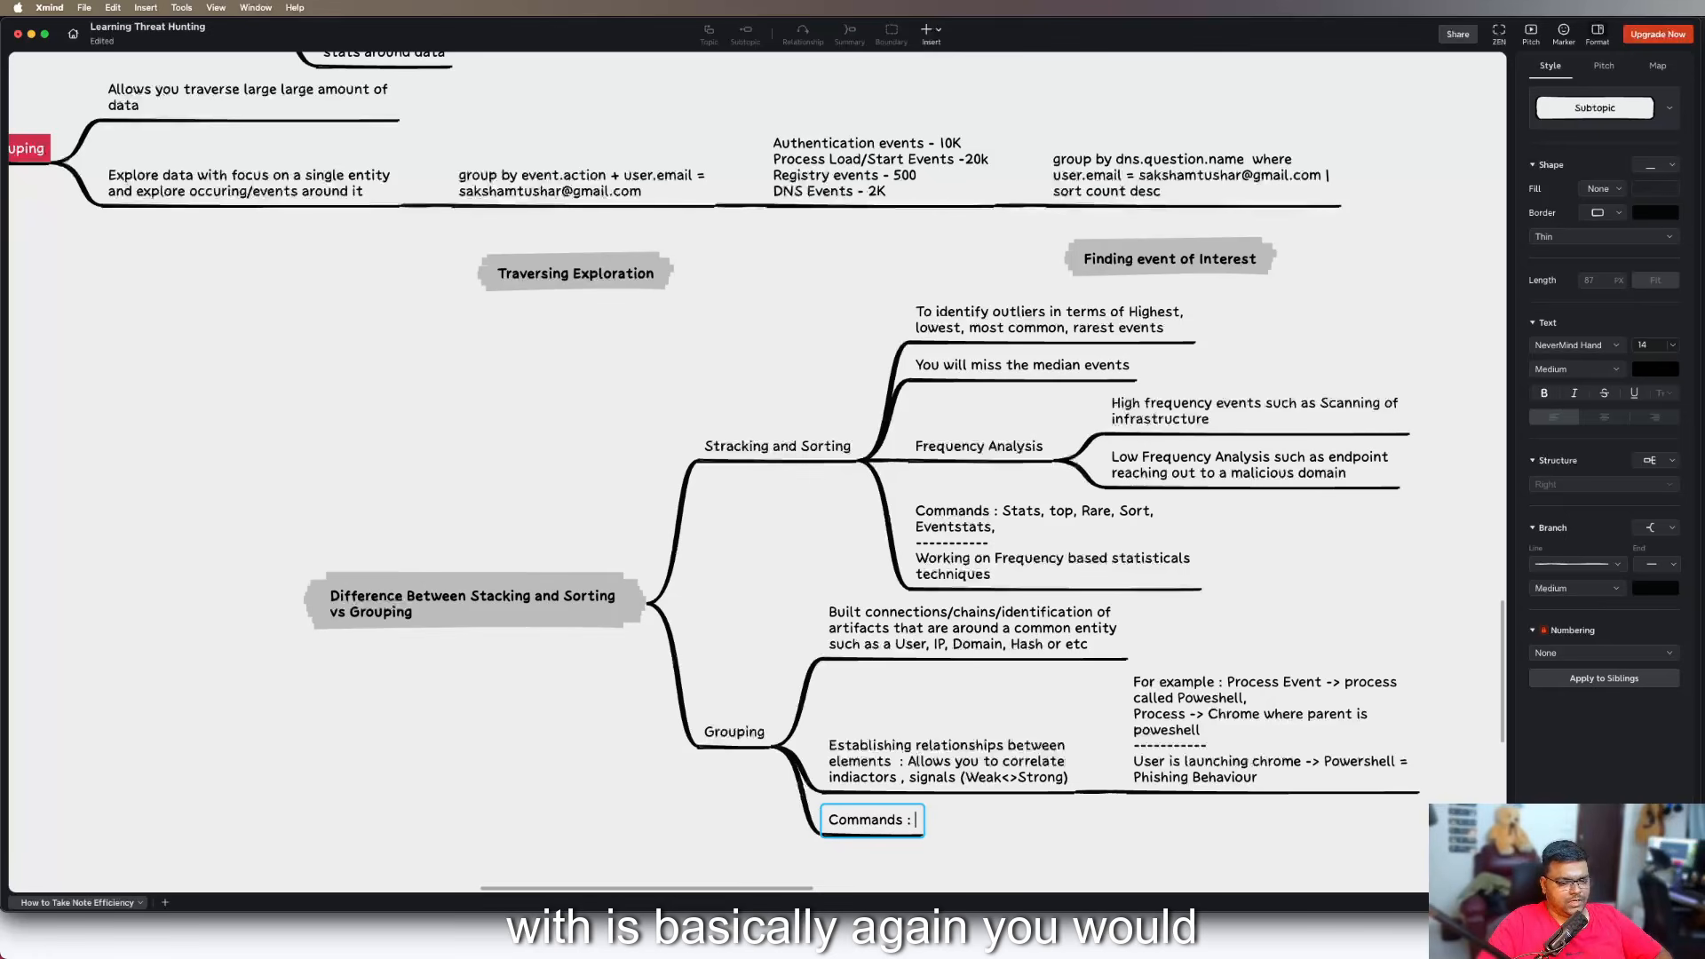
{"action": "type", "text": "Stats"}
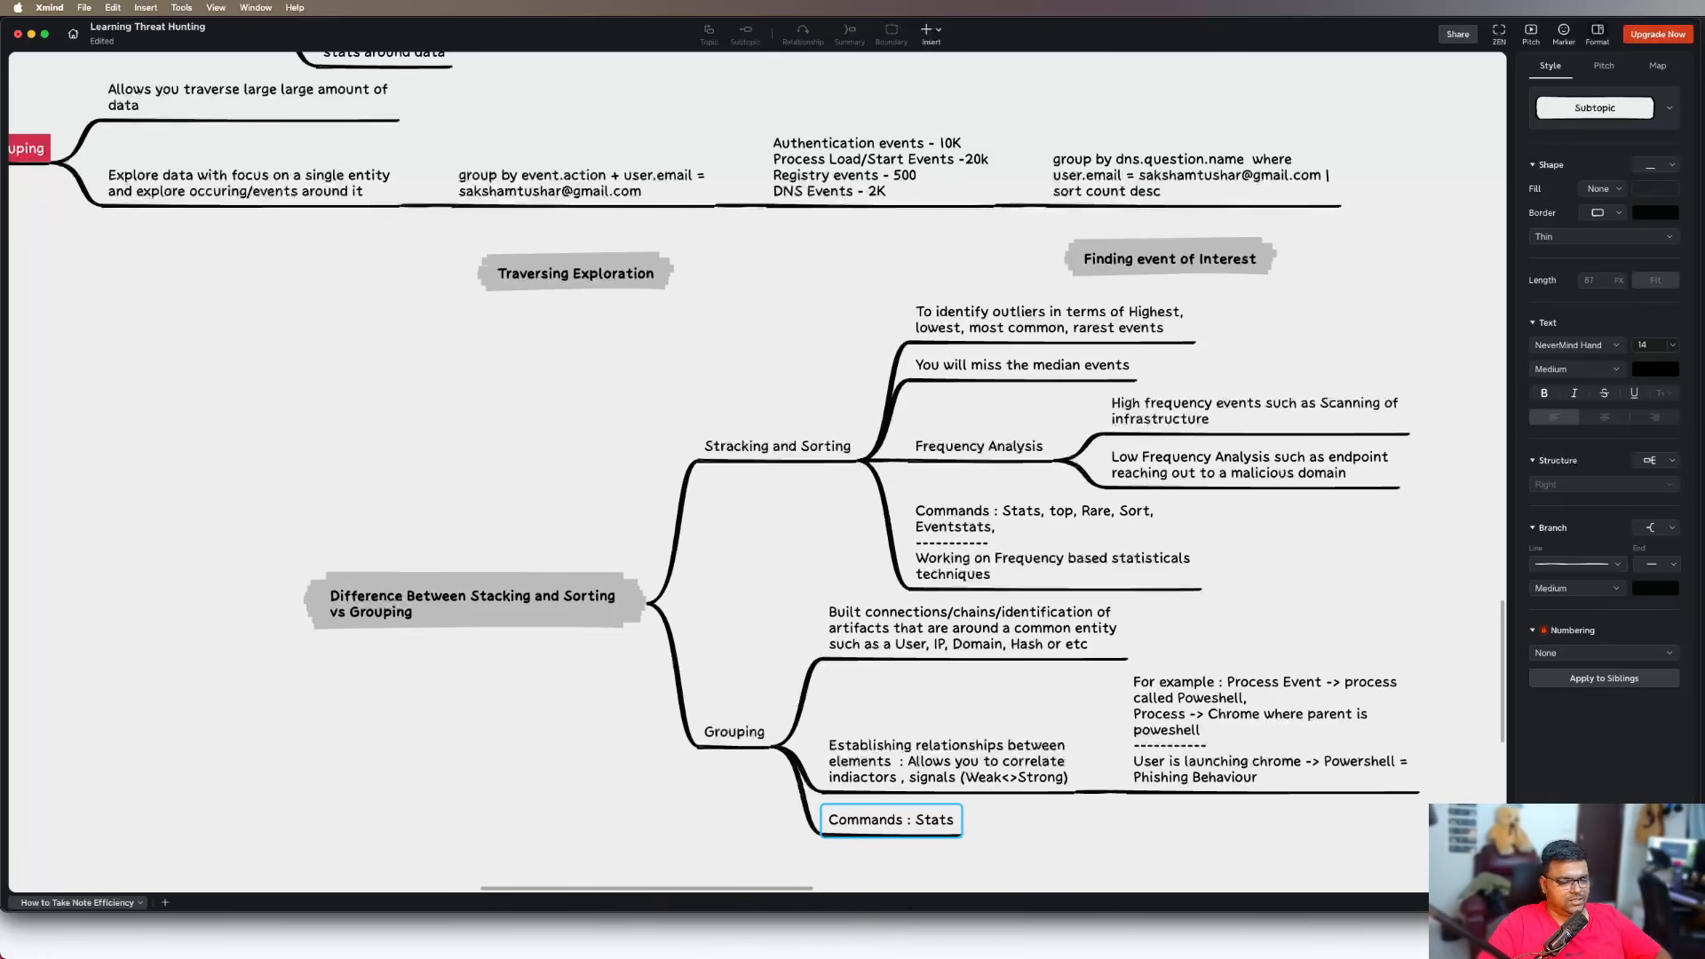
{"action": "type", "text": ","}
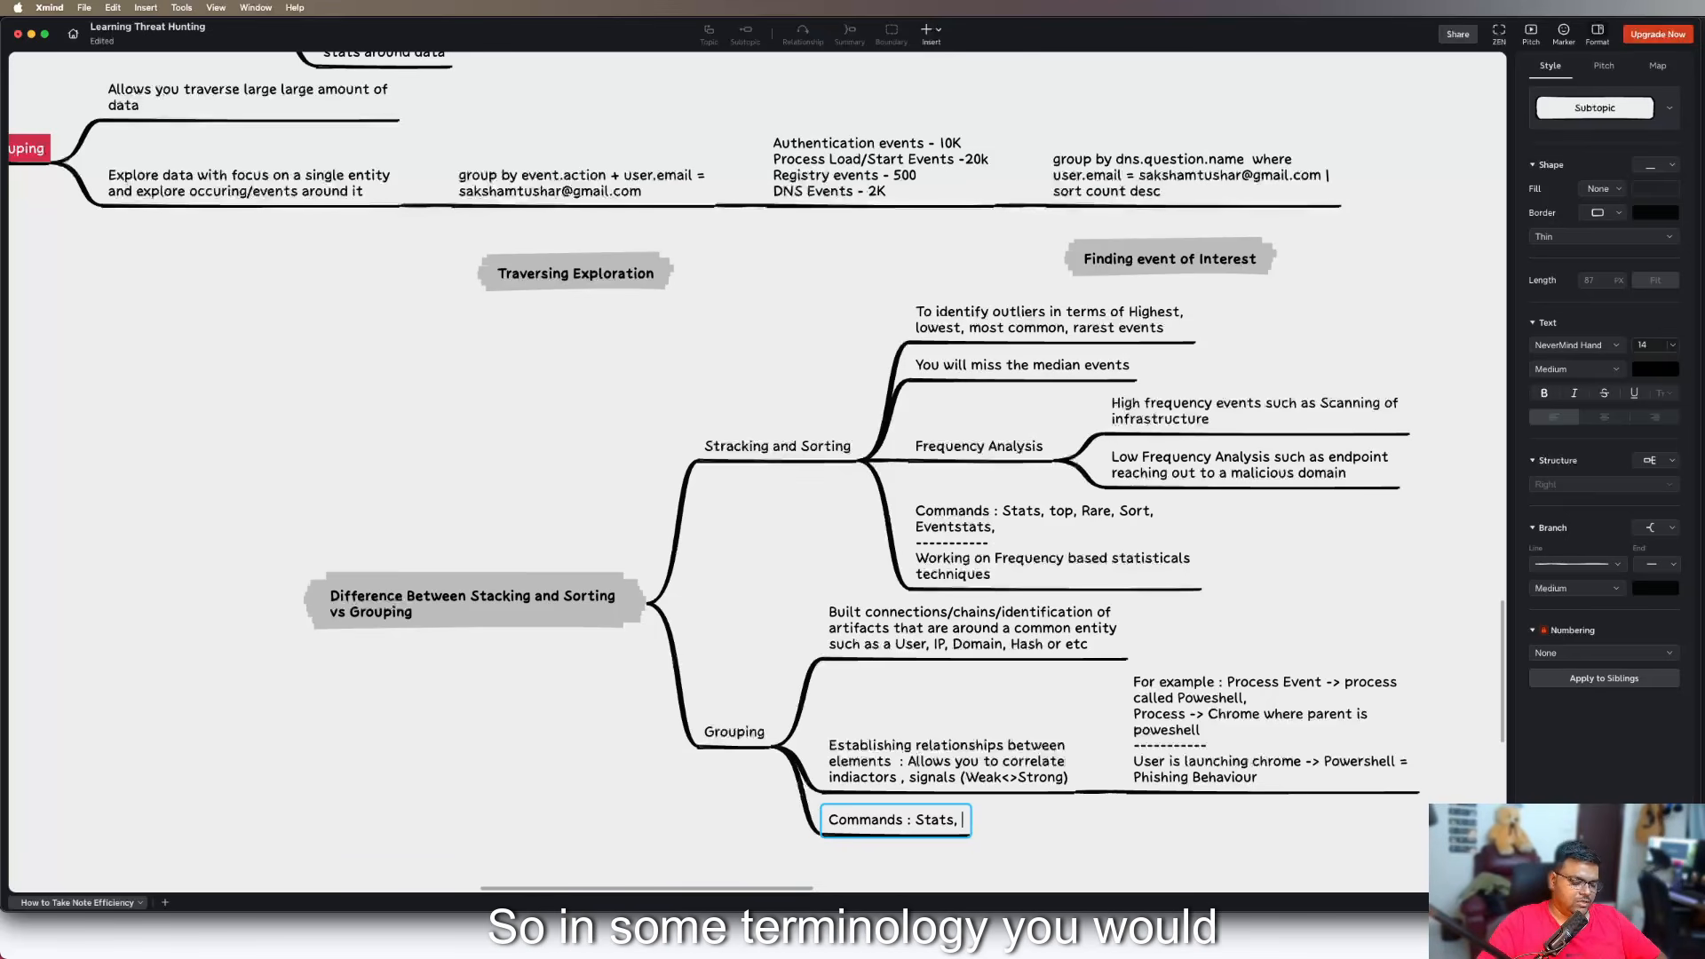
Append "Join, Transaction" to the "Commands" subtopic under "Grouping" and finish editing it
{"action": "type", "text": "Jo"}
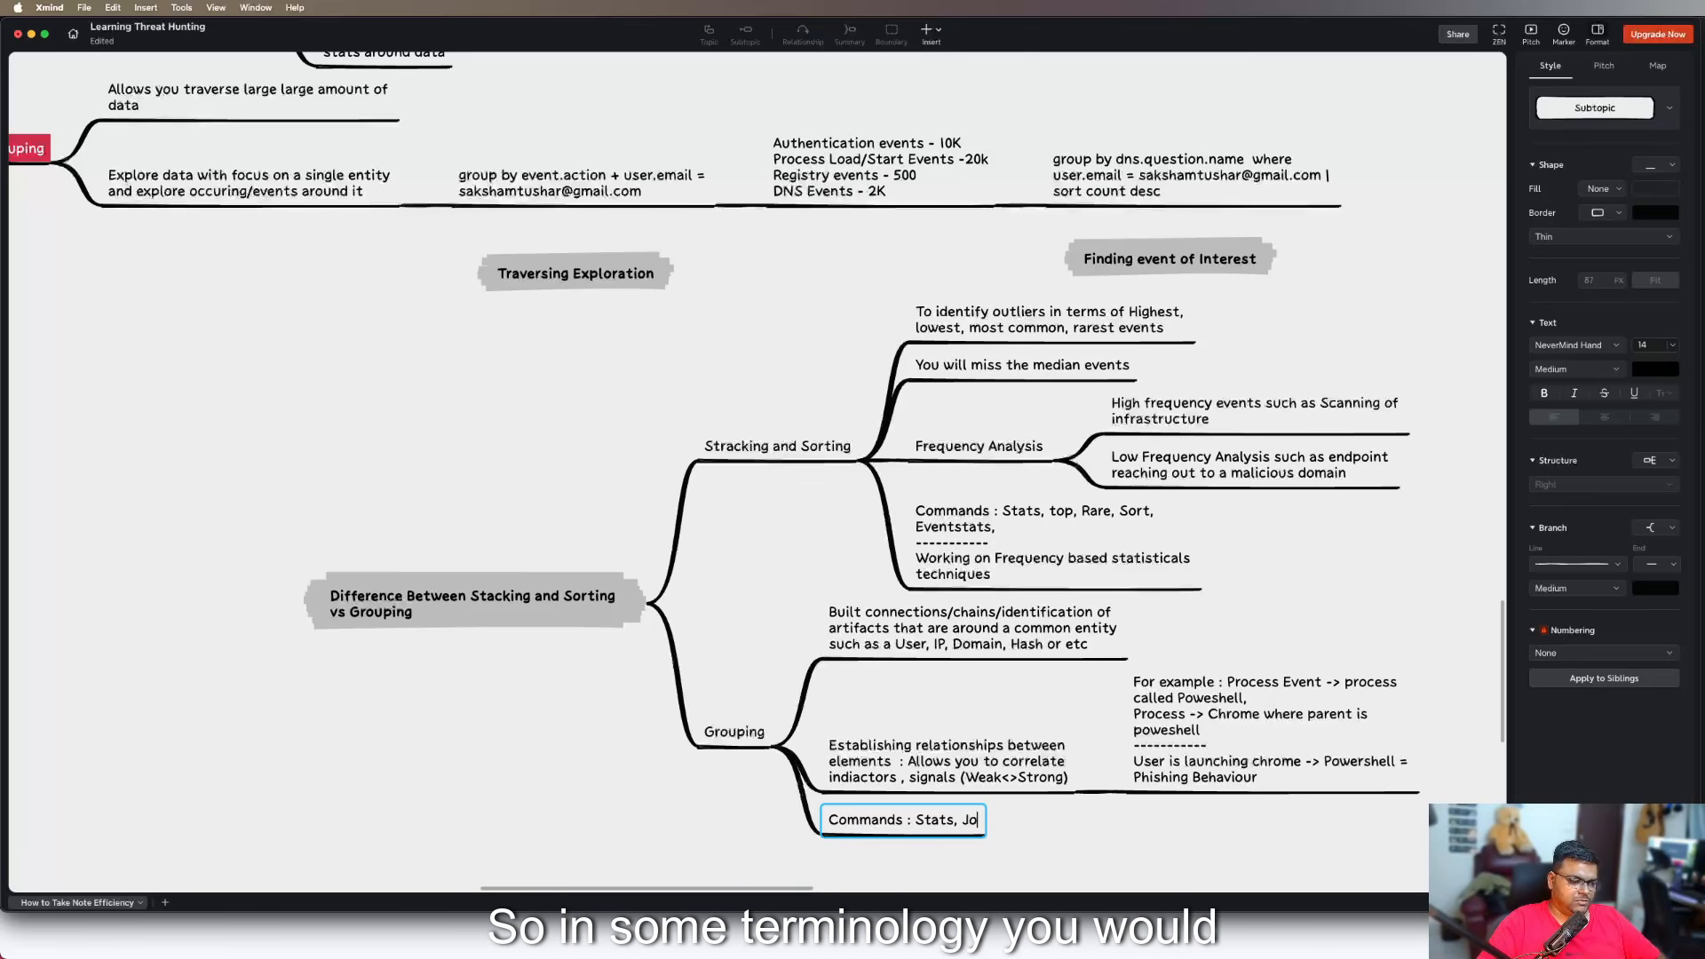
{"action": "type", "text": "in, Trasa"}
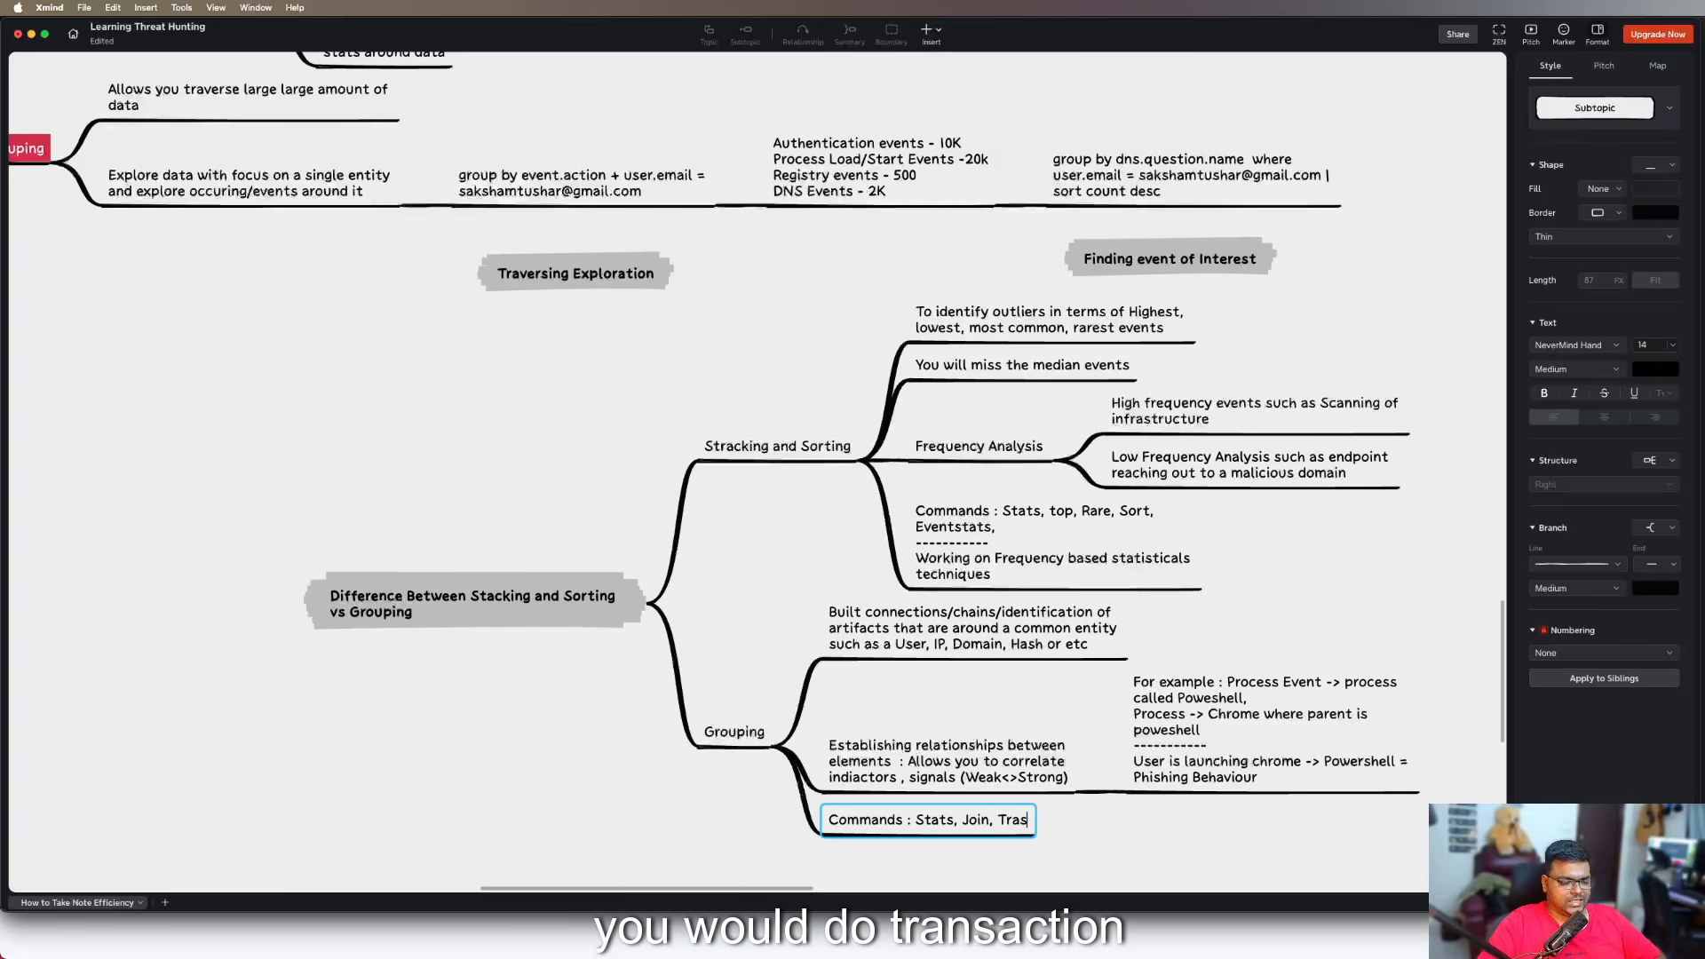
{"action": "key", "text": "BackSpace"}
{"action": "key", "text": "BackSpace"}
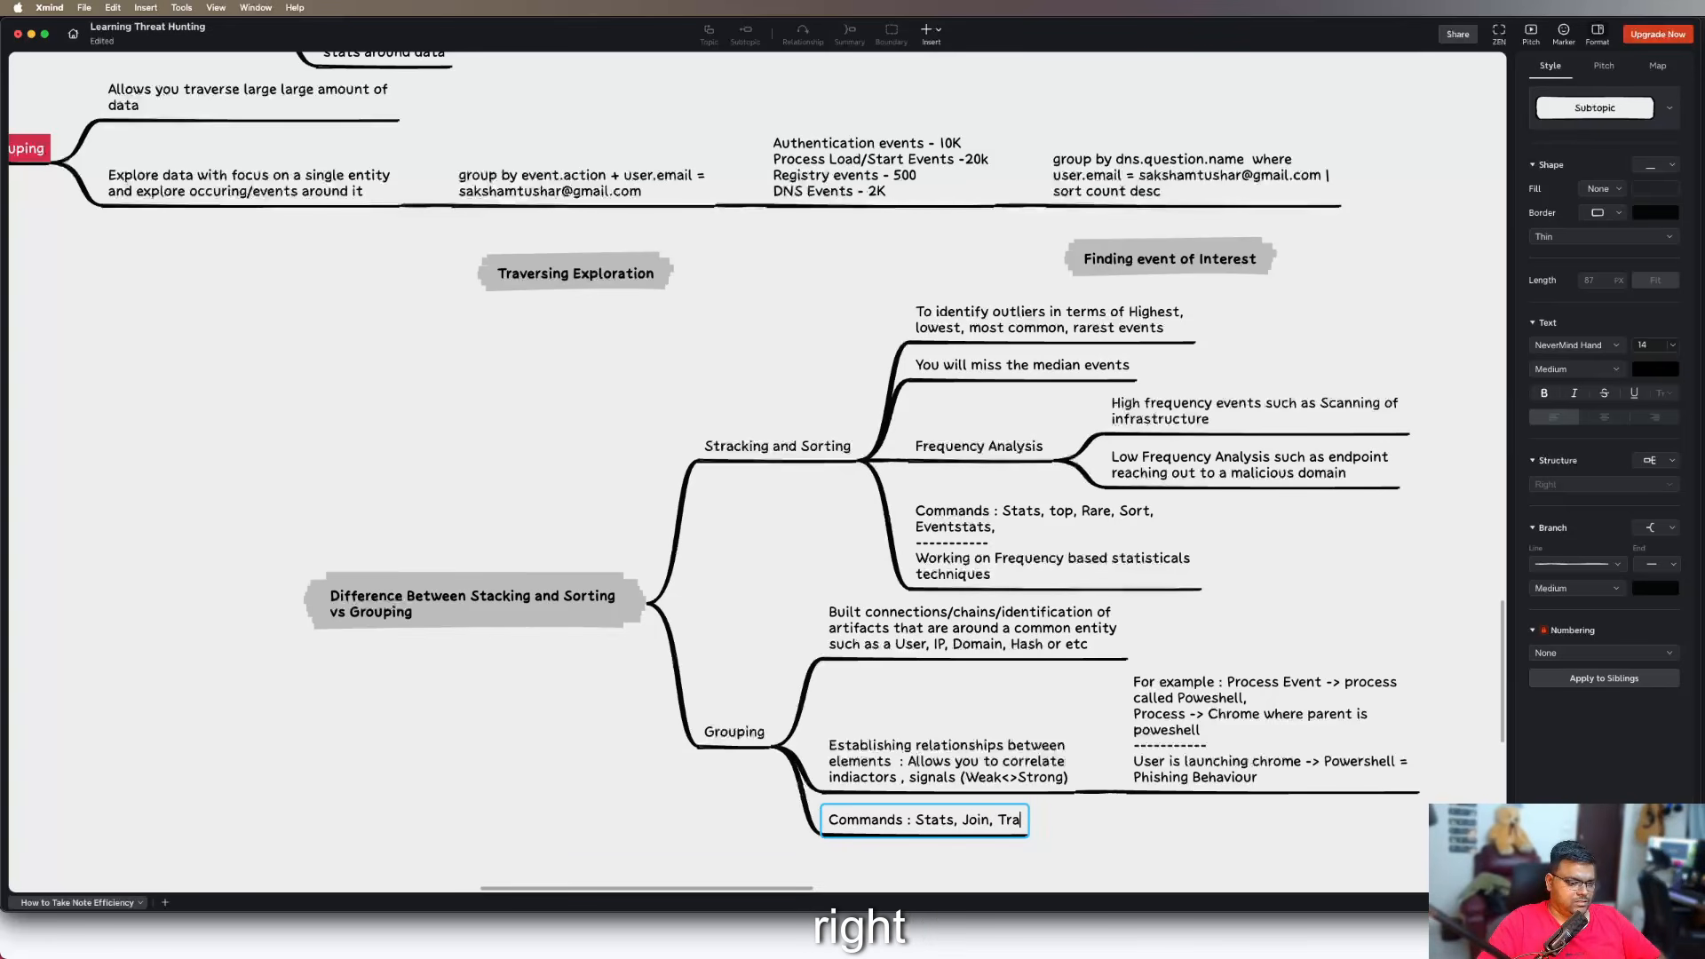
{"action": "type", "text": "nsaction"}
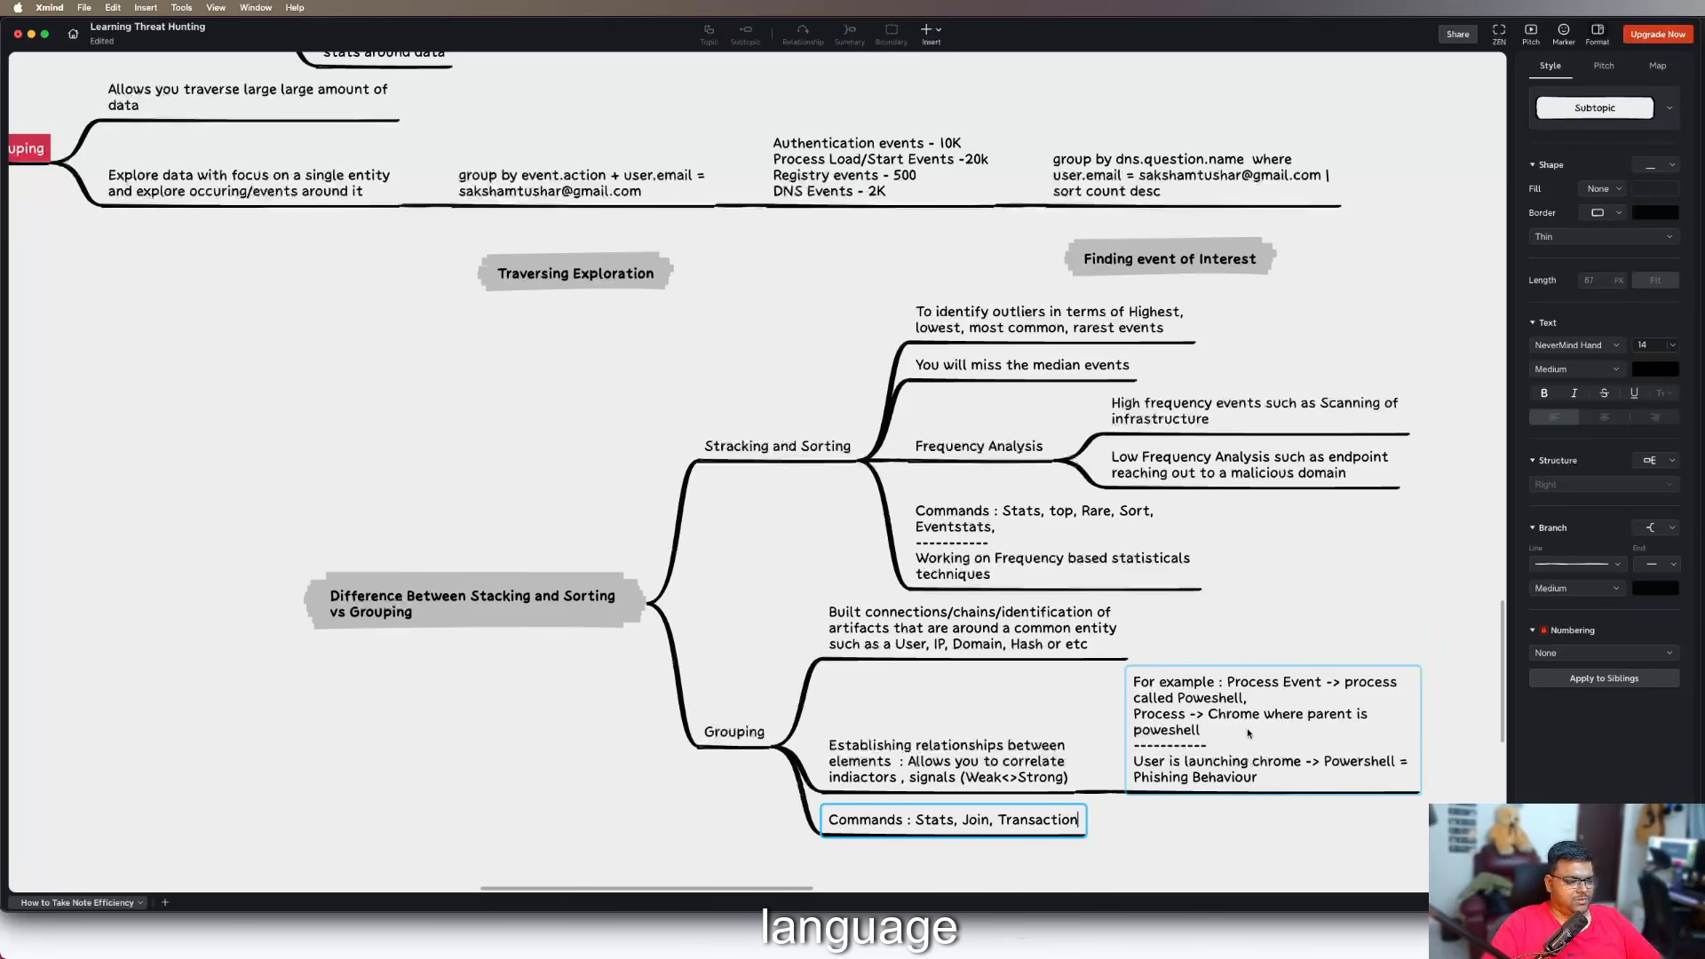
{"action": "left_click", "coordinate": [1088, 559]}
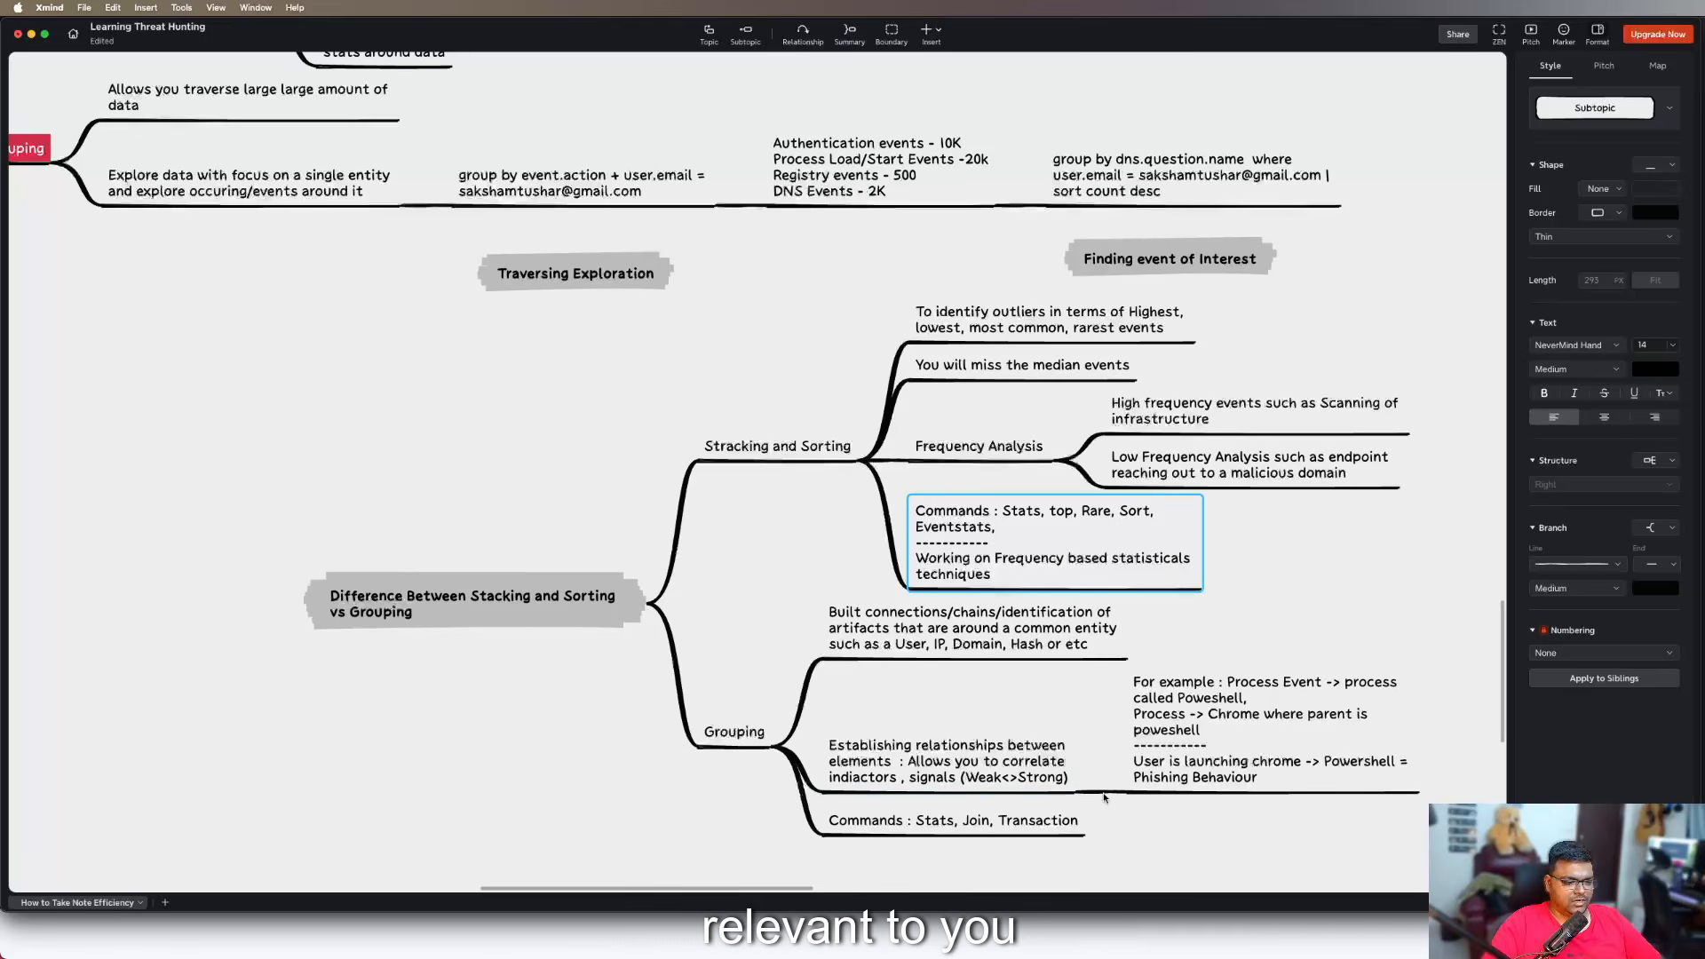
{"action": "left_click", "coordinate": [1249, 832]}
Move the floating topic "Difference Between Stacking and Sorting vs Grouping" and its branch further down, away from the techniques above
{"action": "scroll", "coordinate": [1249, 835], "scroll_direction": "down", "scroll_amount": 2}
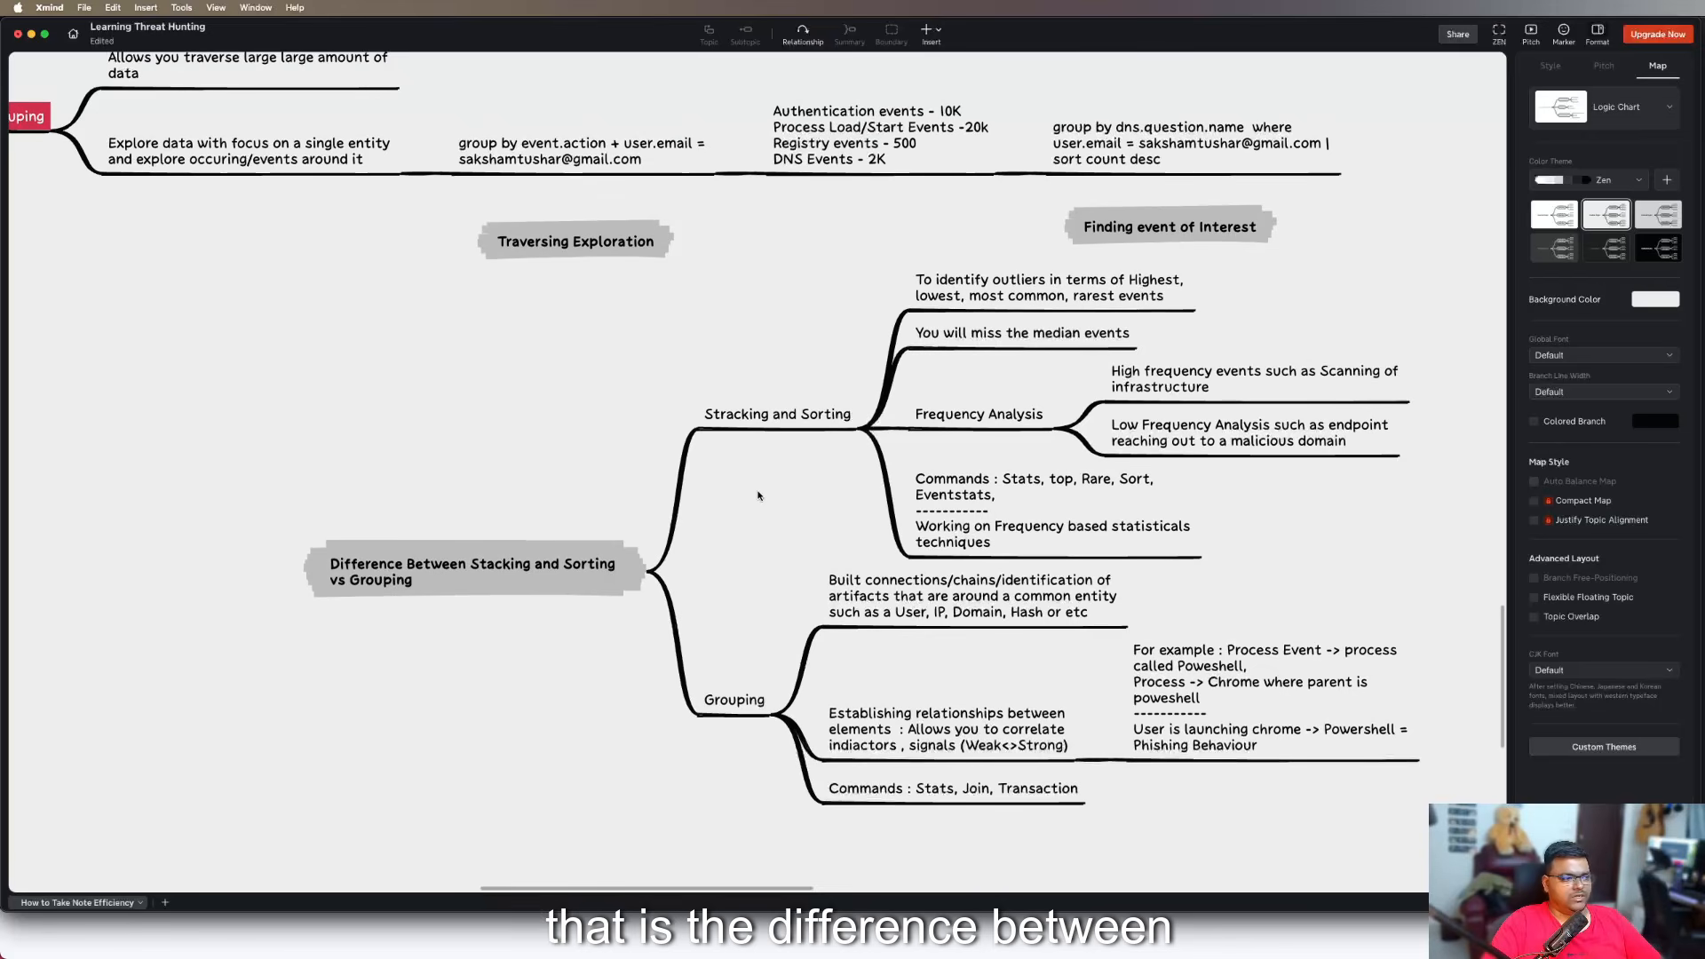
{"action": "left_click", "coordinate": [527, 567]}
{"action": "left_click_drag", "start_coordinate": [527, 566], "coordinate": [541, 679]}
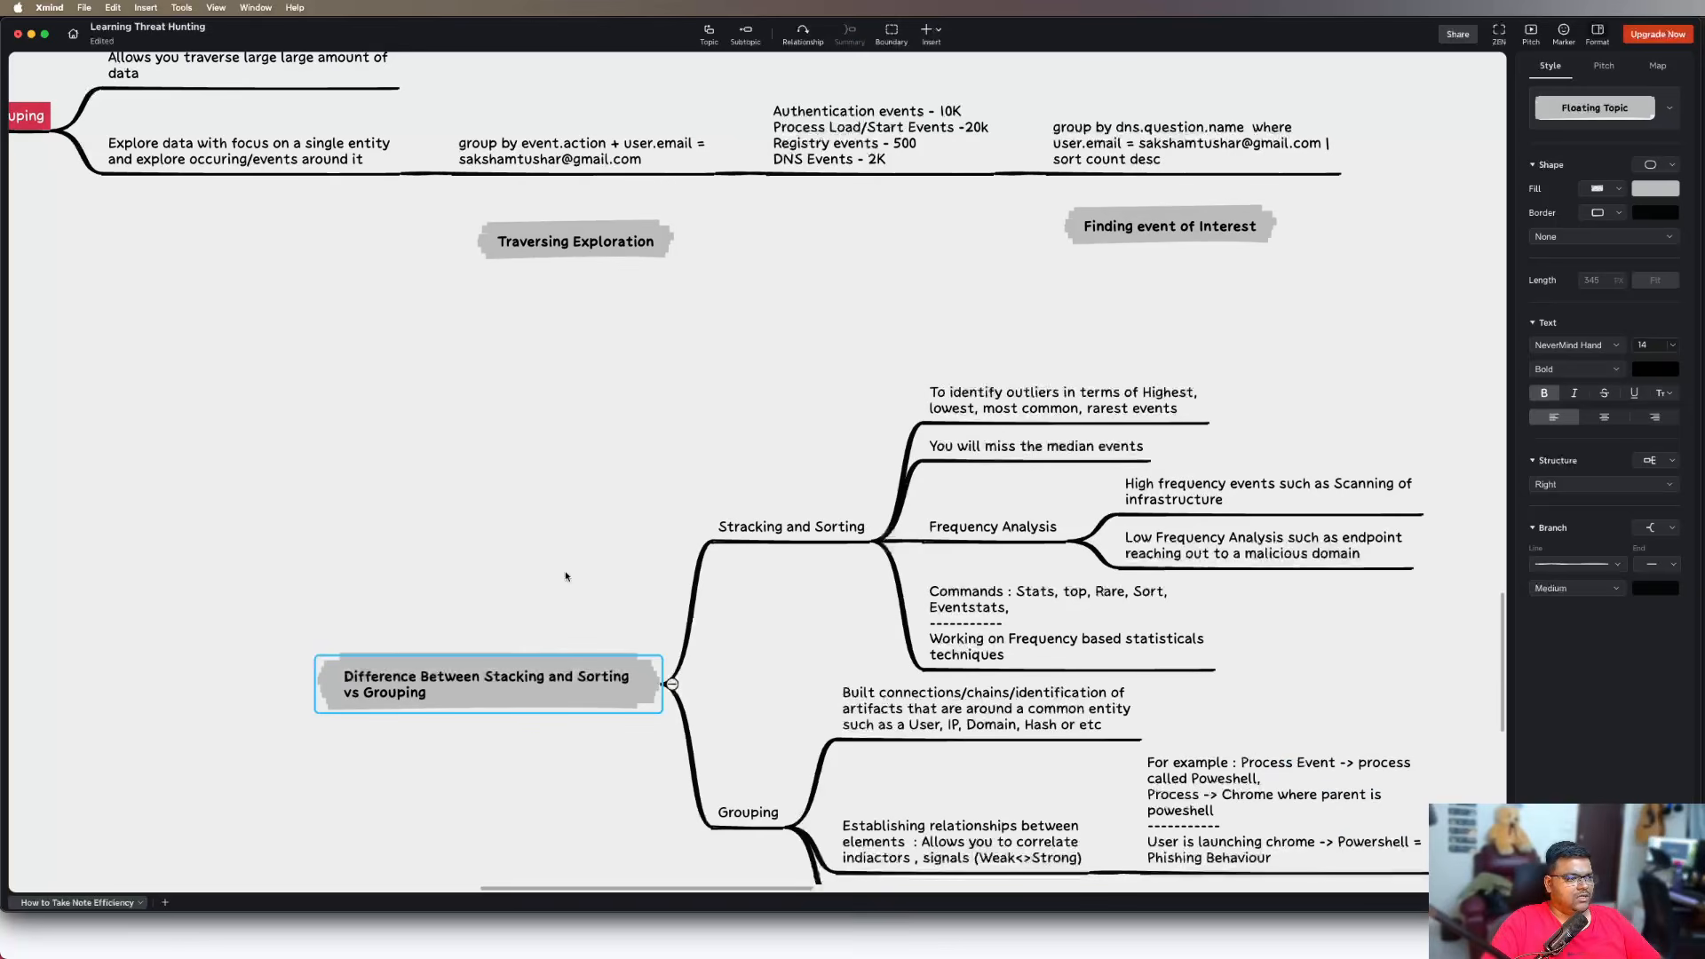
{"action": "scroll", "coordinate": [587, 462], "scroll_direction": "up", "scroll_amount": 10}
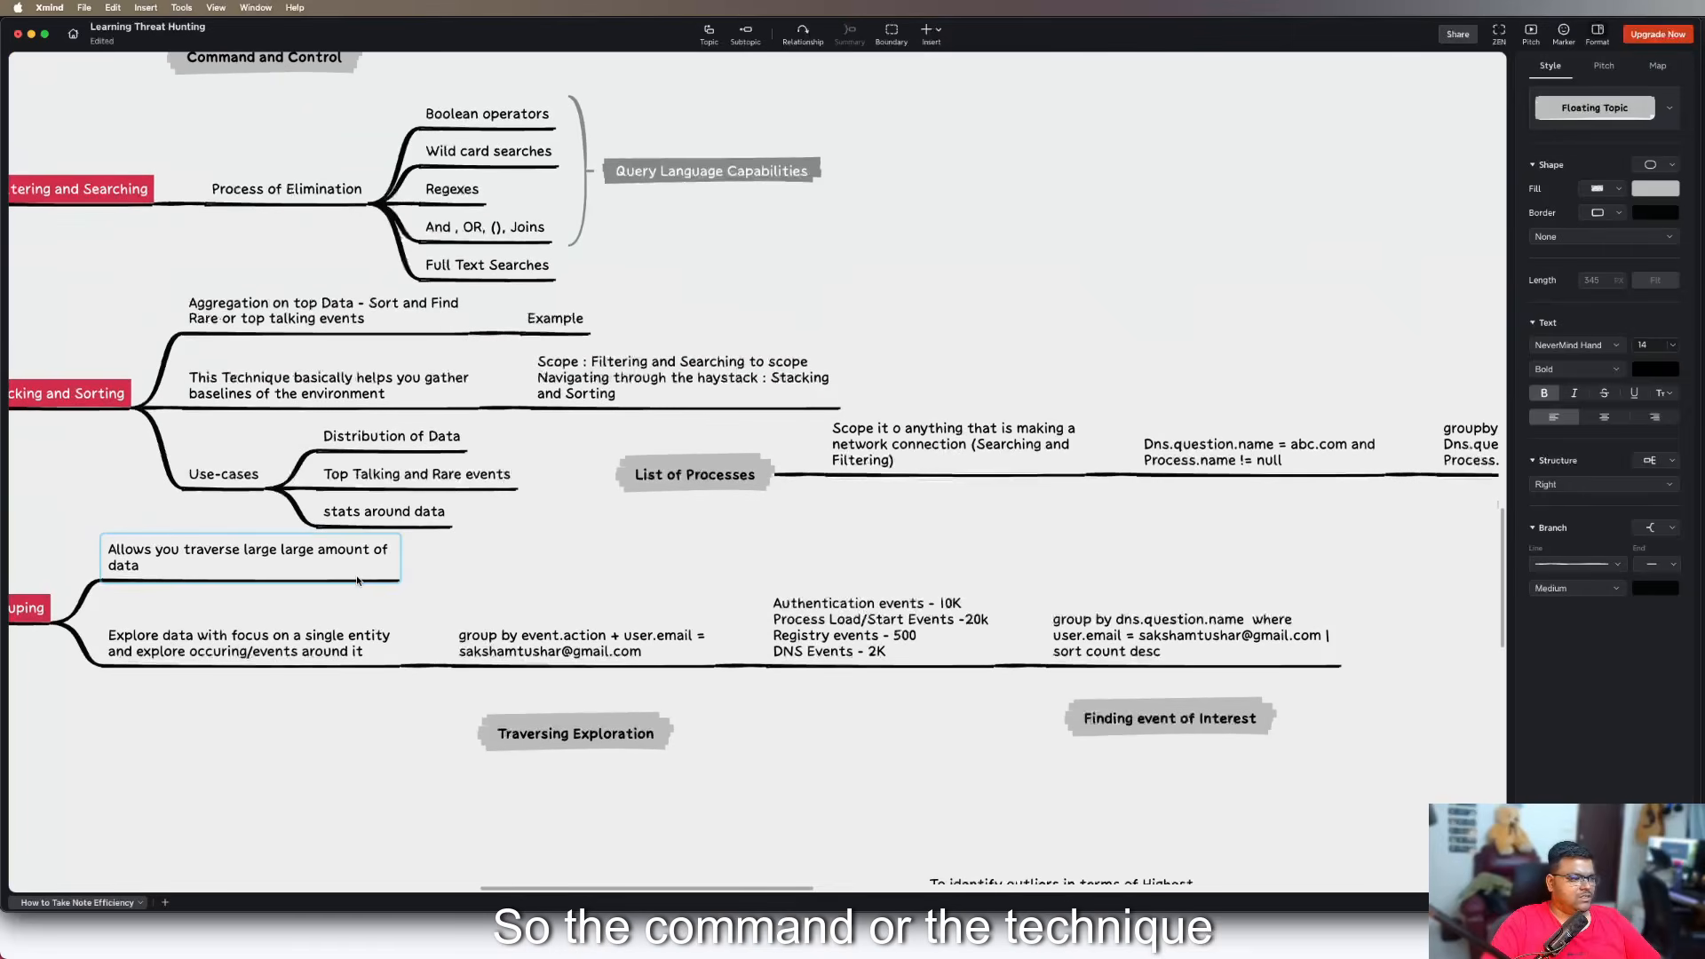
{"action": "left_click_drag", "start_coordinate": [530, 585], "coordinate": [675, 687]}
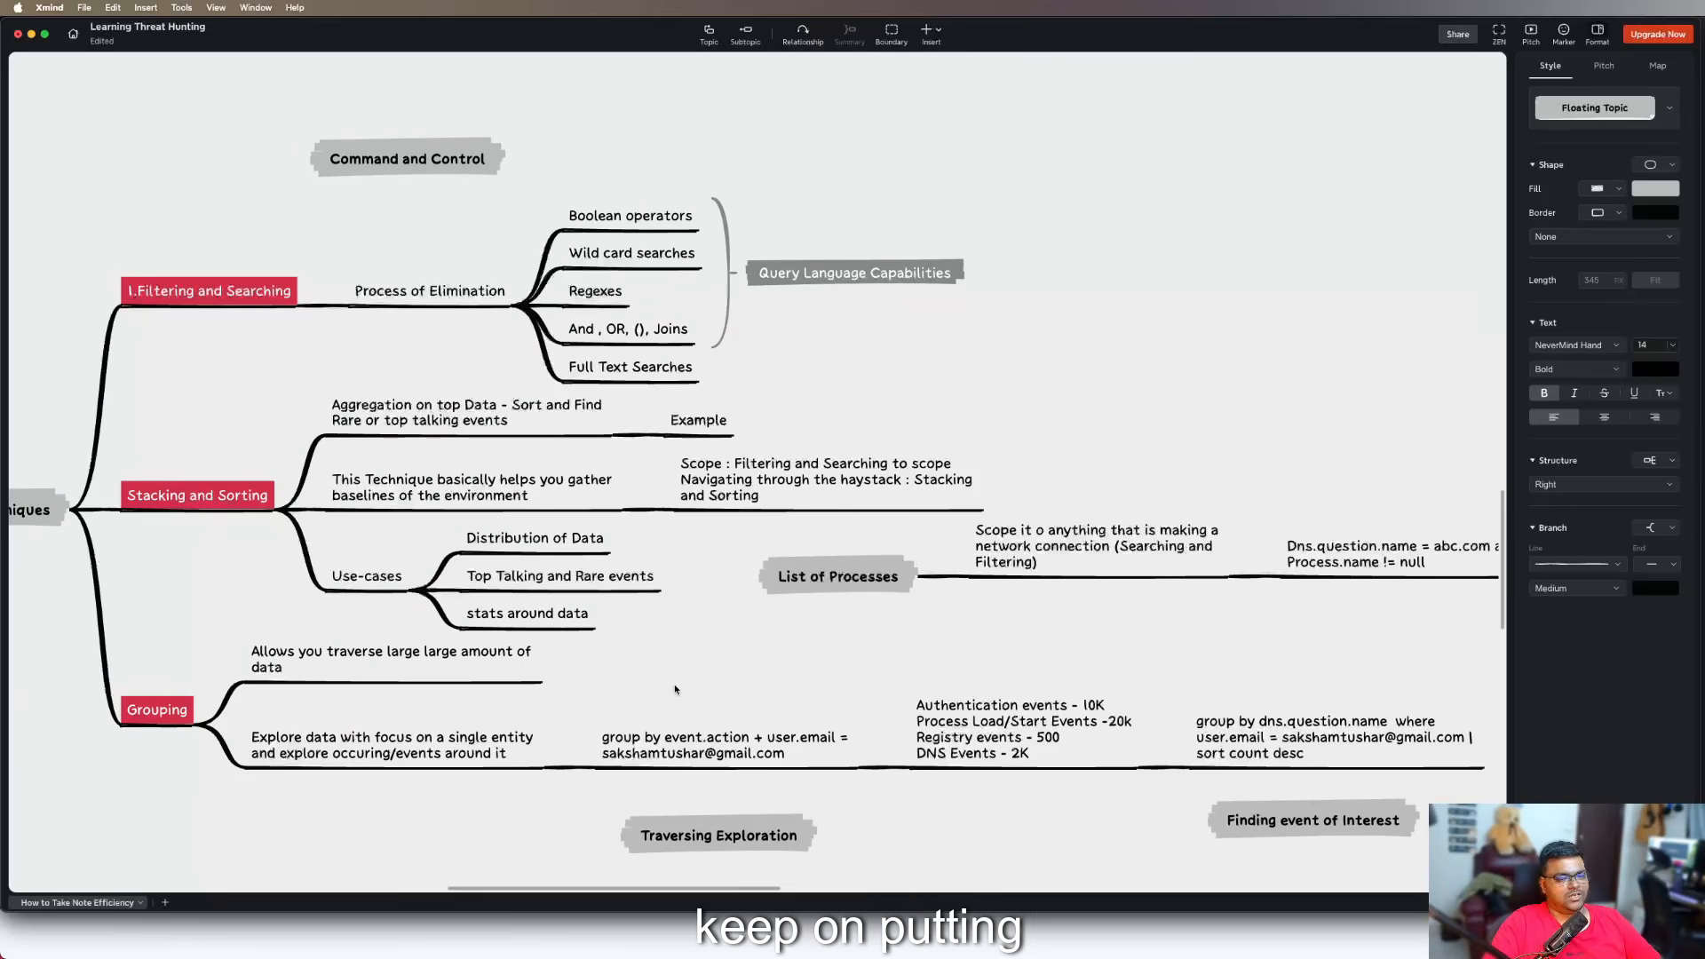
{"action": "scroll", "coordinate": [674, 684], "scroll_direction": "down", "scroll_amount": 10}
{"action": "scroll", "coordinate": [674, 684], "scroll_direction": "up", "scroll_amount": 8}
{"action": "scroll", "coordinate": [674, 688], "scroll_direction": "up", "scroll_amount": 2}
{"action": "left_click", "coordinate": [983, 504]}
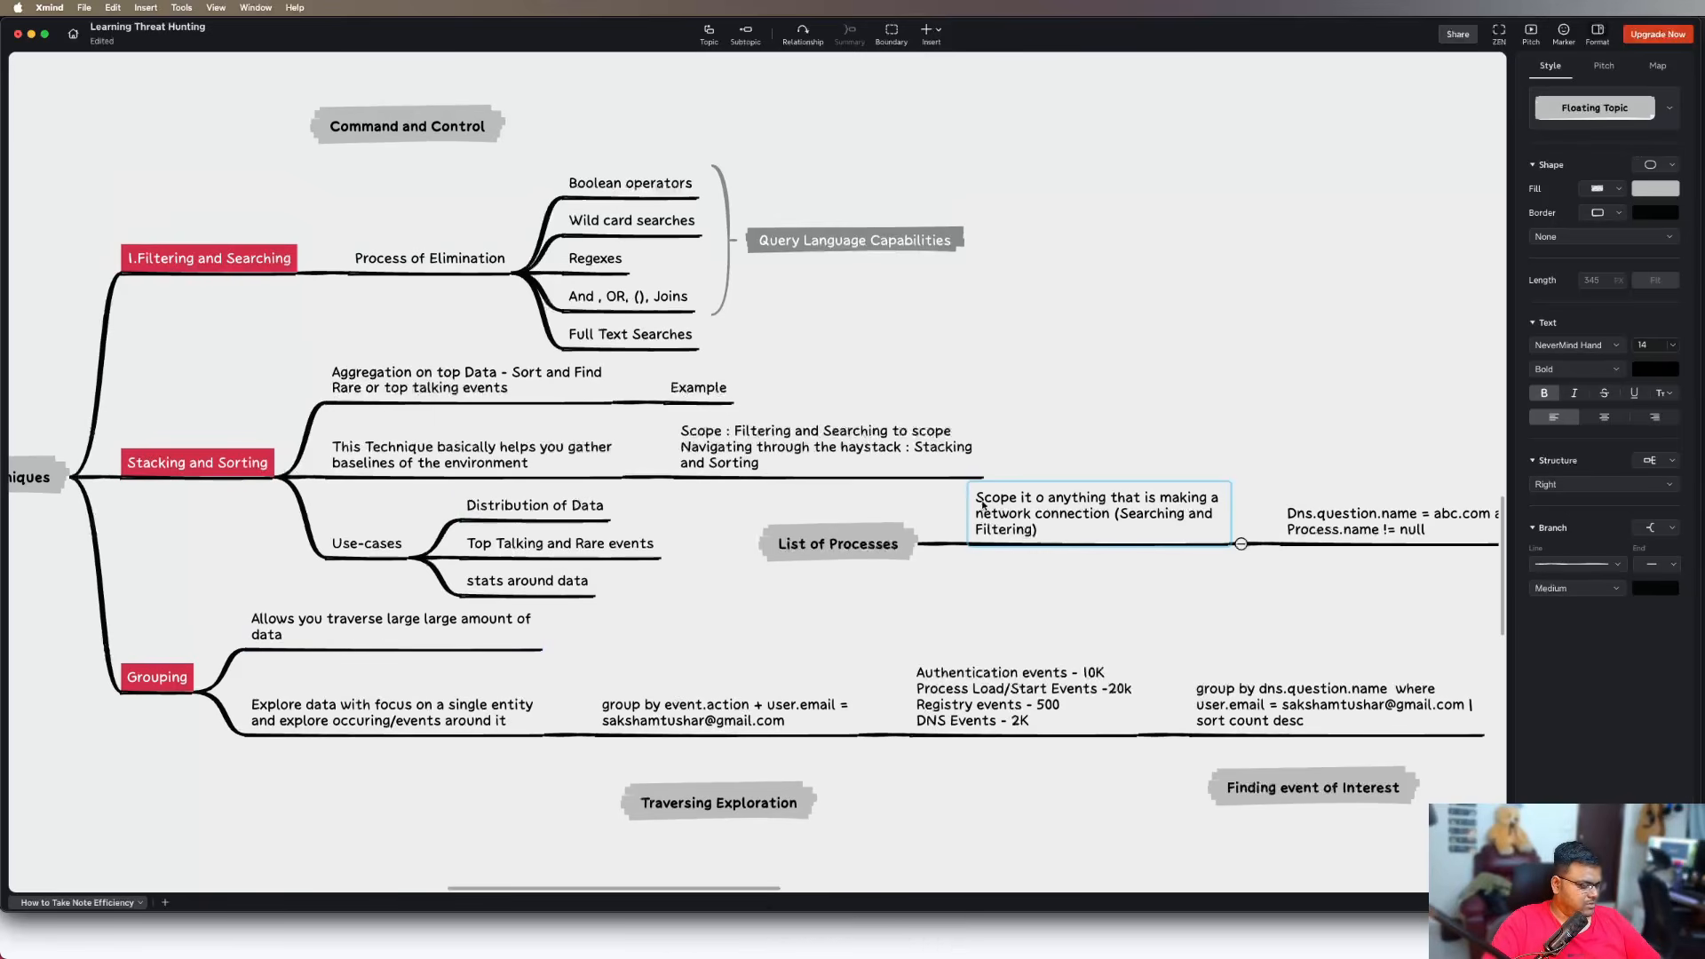
{"action": "left_click", "coordinate": [696, 598]}
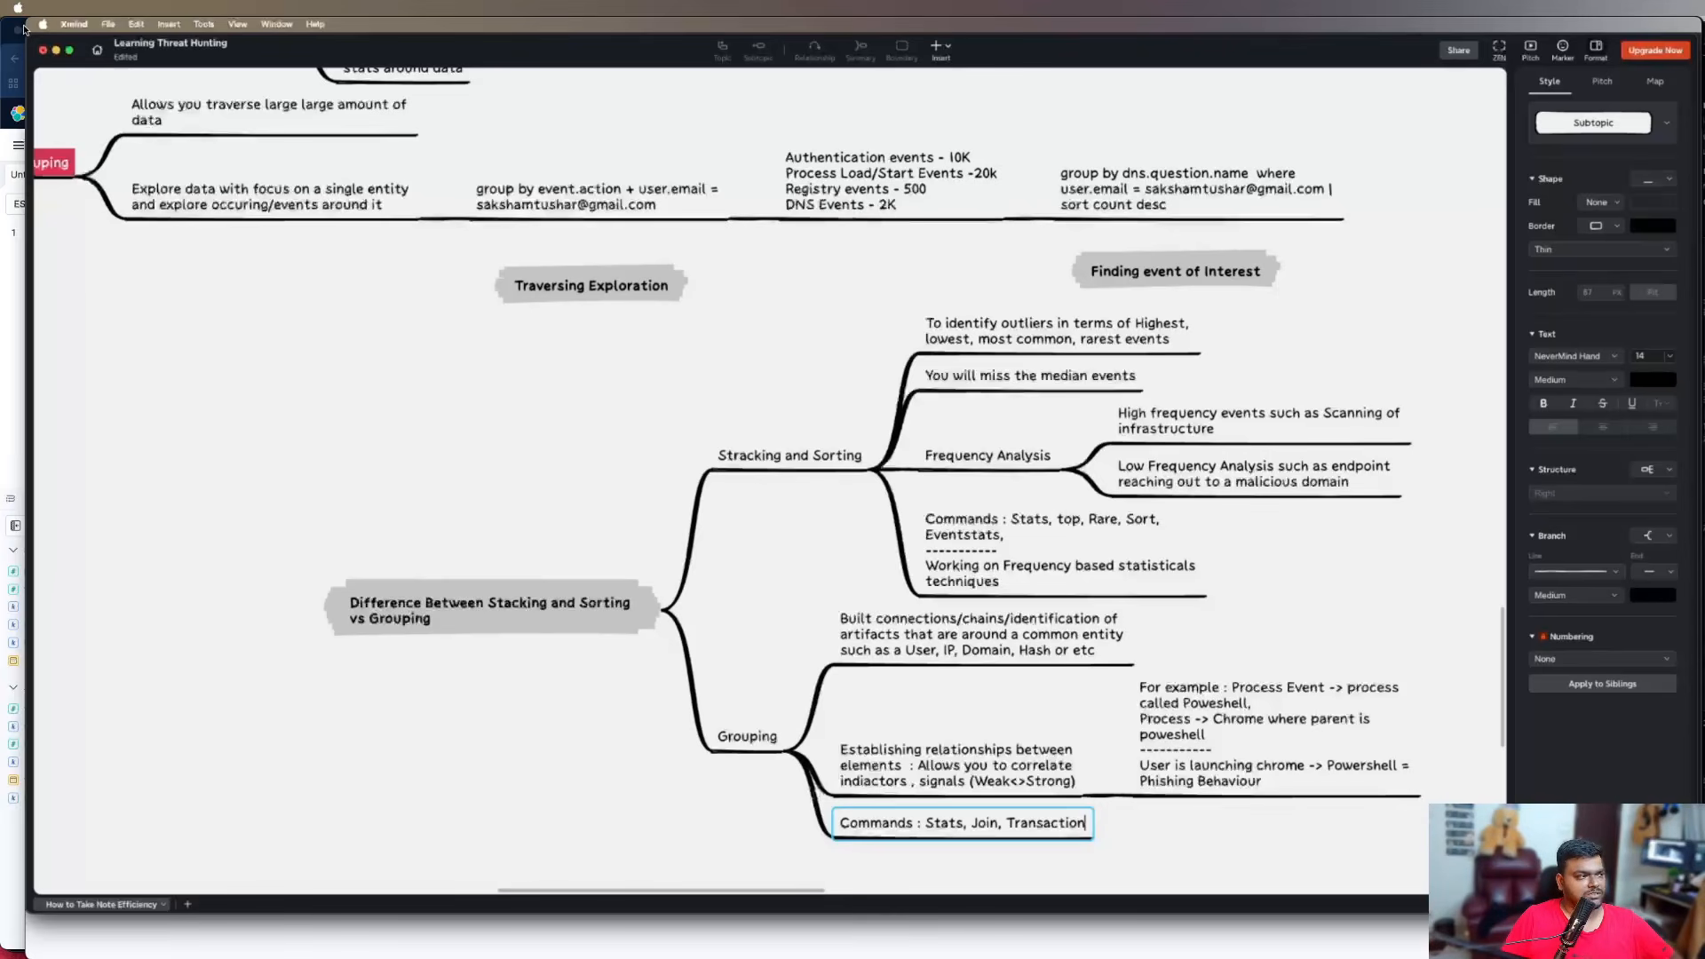
{"action": "mouse_move", "coordinate": [1067, 439]}
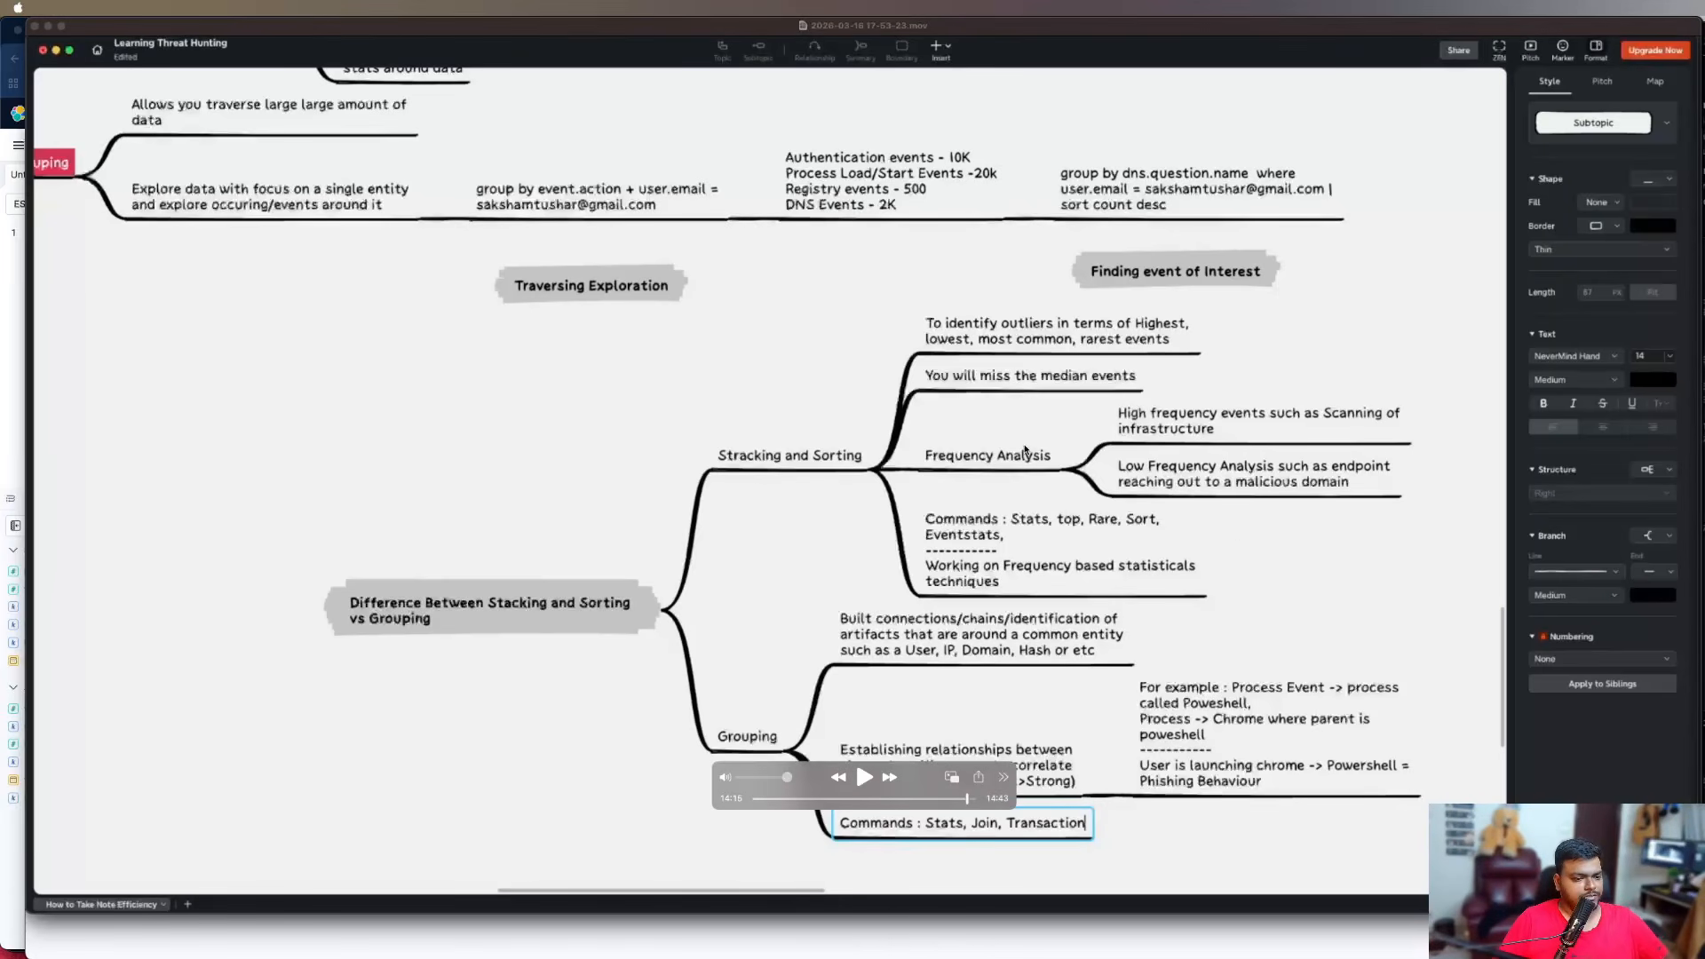
{"action": "key", "text": "super+Tab"}
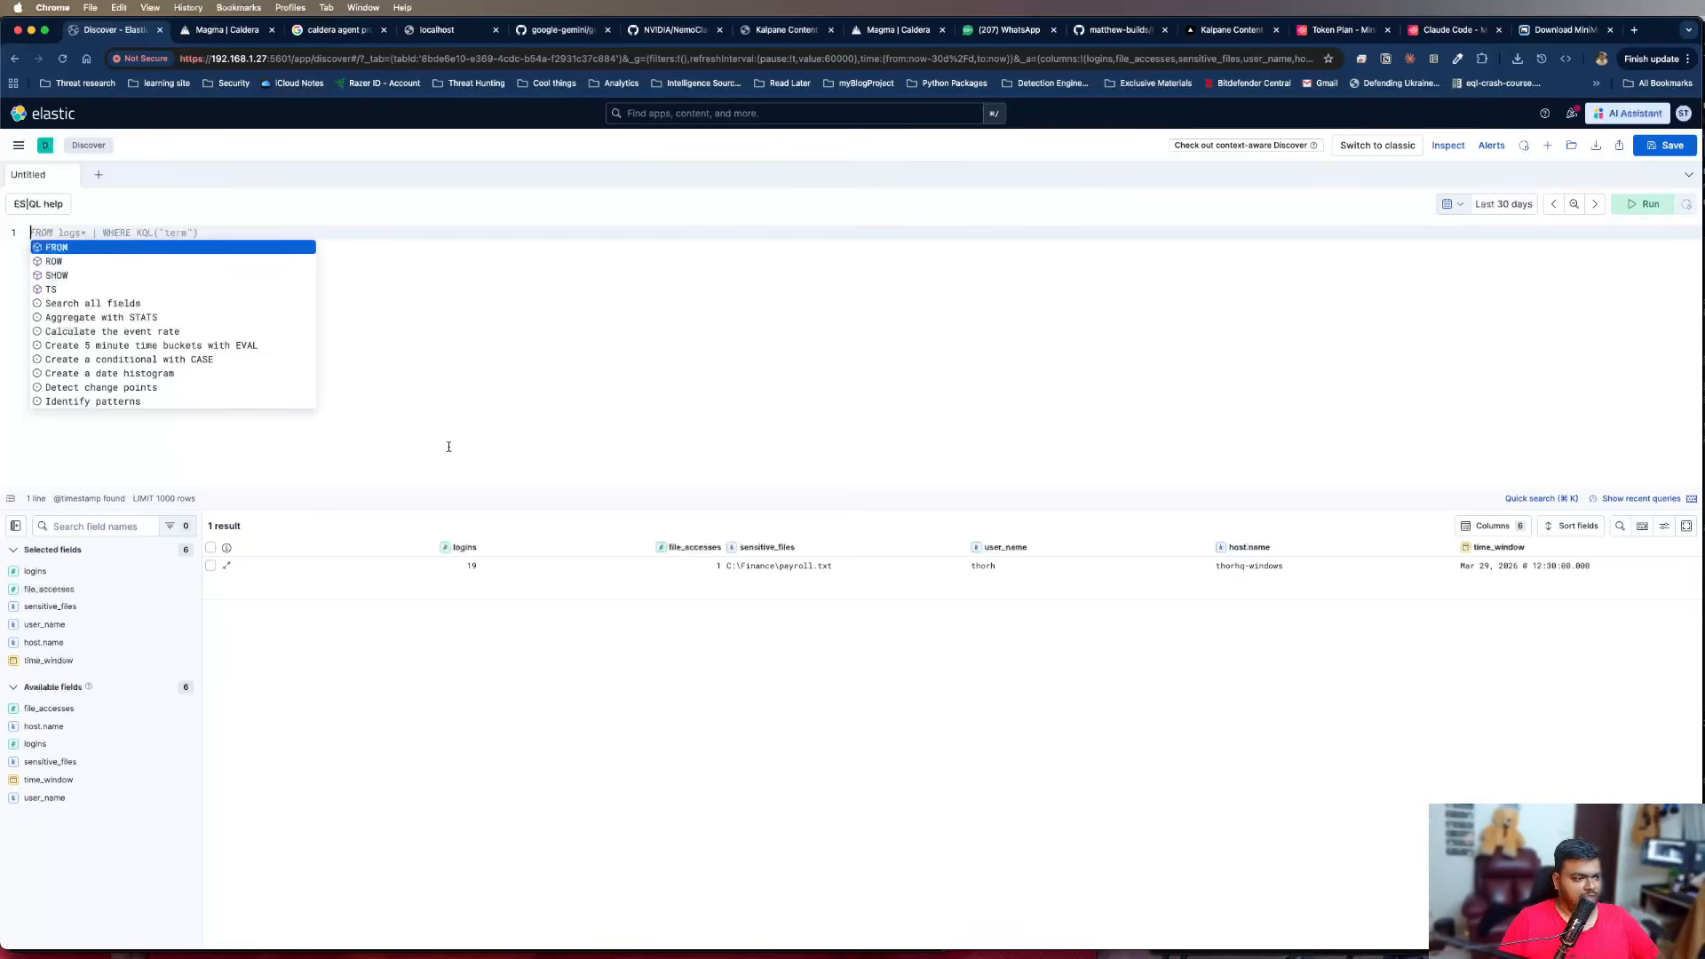
Switch back to the Xmind map and show the red "Grouping" branch of the hunting techniques
{"action": "key", "text": "super+Tab"}
{"action": "key", "text": "super+Tab"}
{"action": "key", "text": "super+Tab"}
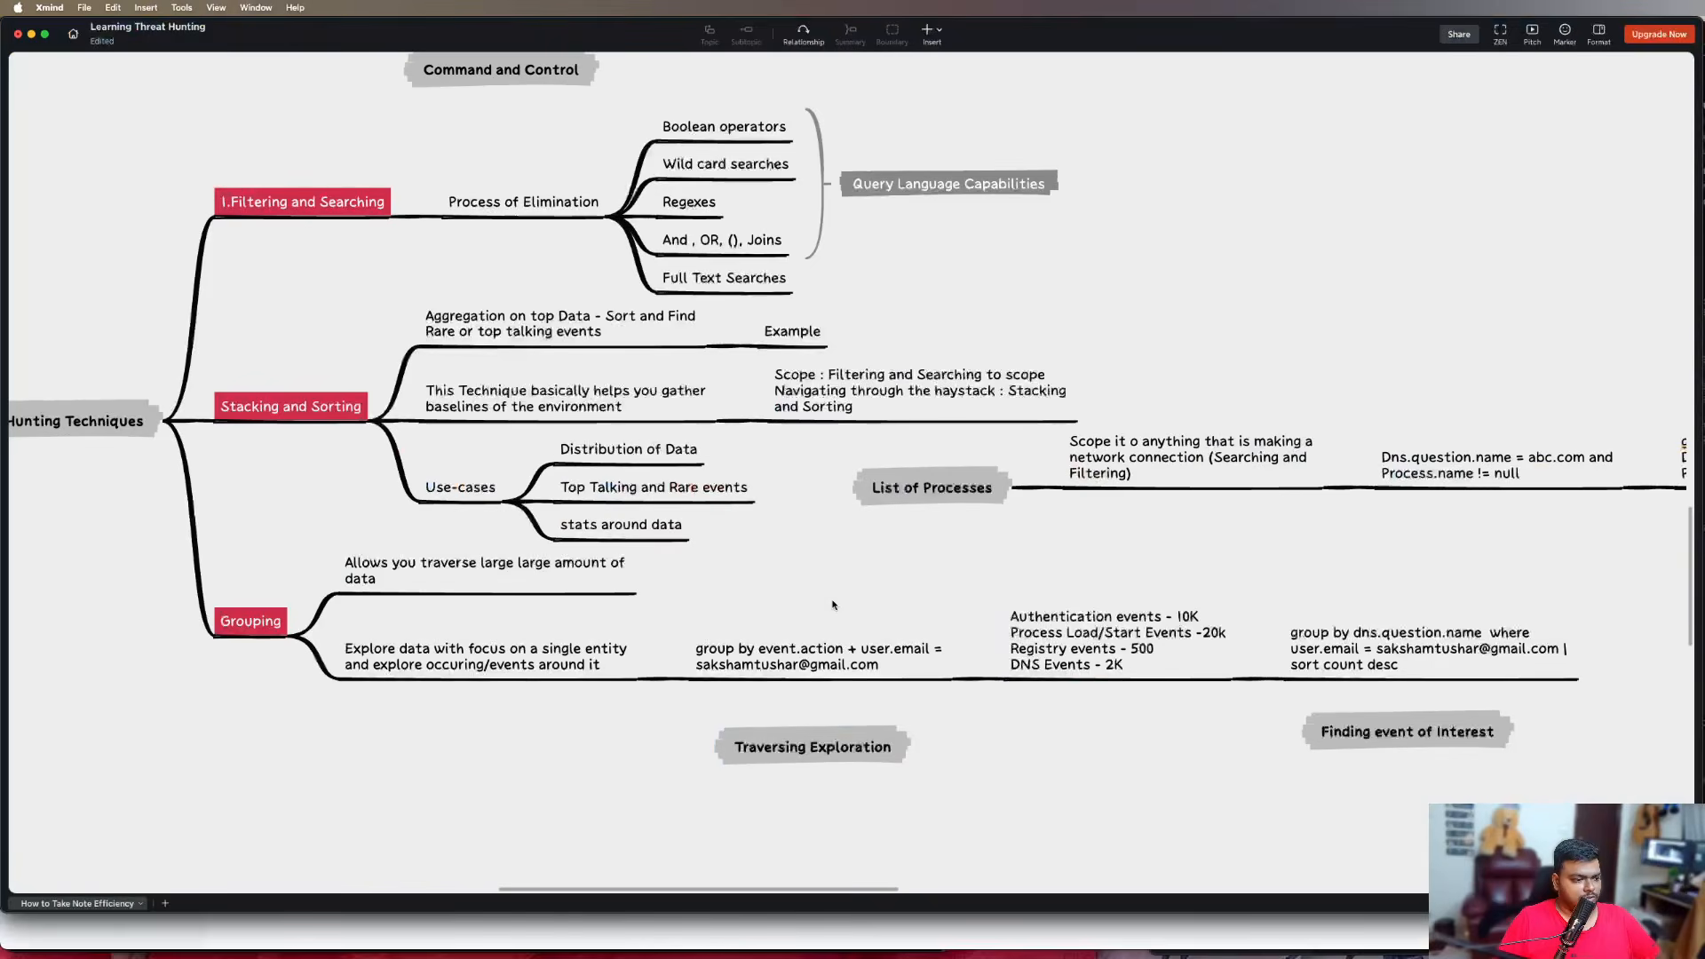
{"action": "scroll", "coordinate": [832, 605], "scroll_direction": "down", "scroll_amount": 7}
{"action": "scroll", "coordinate": [831, 607], "scroll_direction": "up", "scroll_amount": 2}
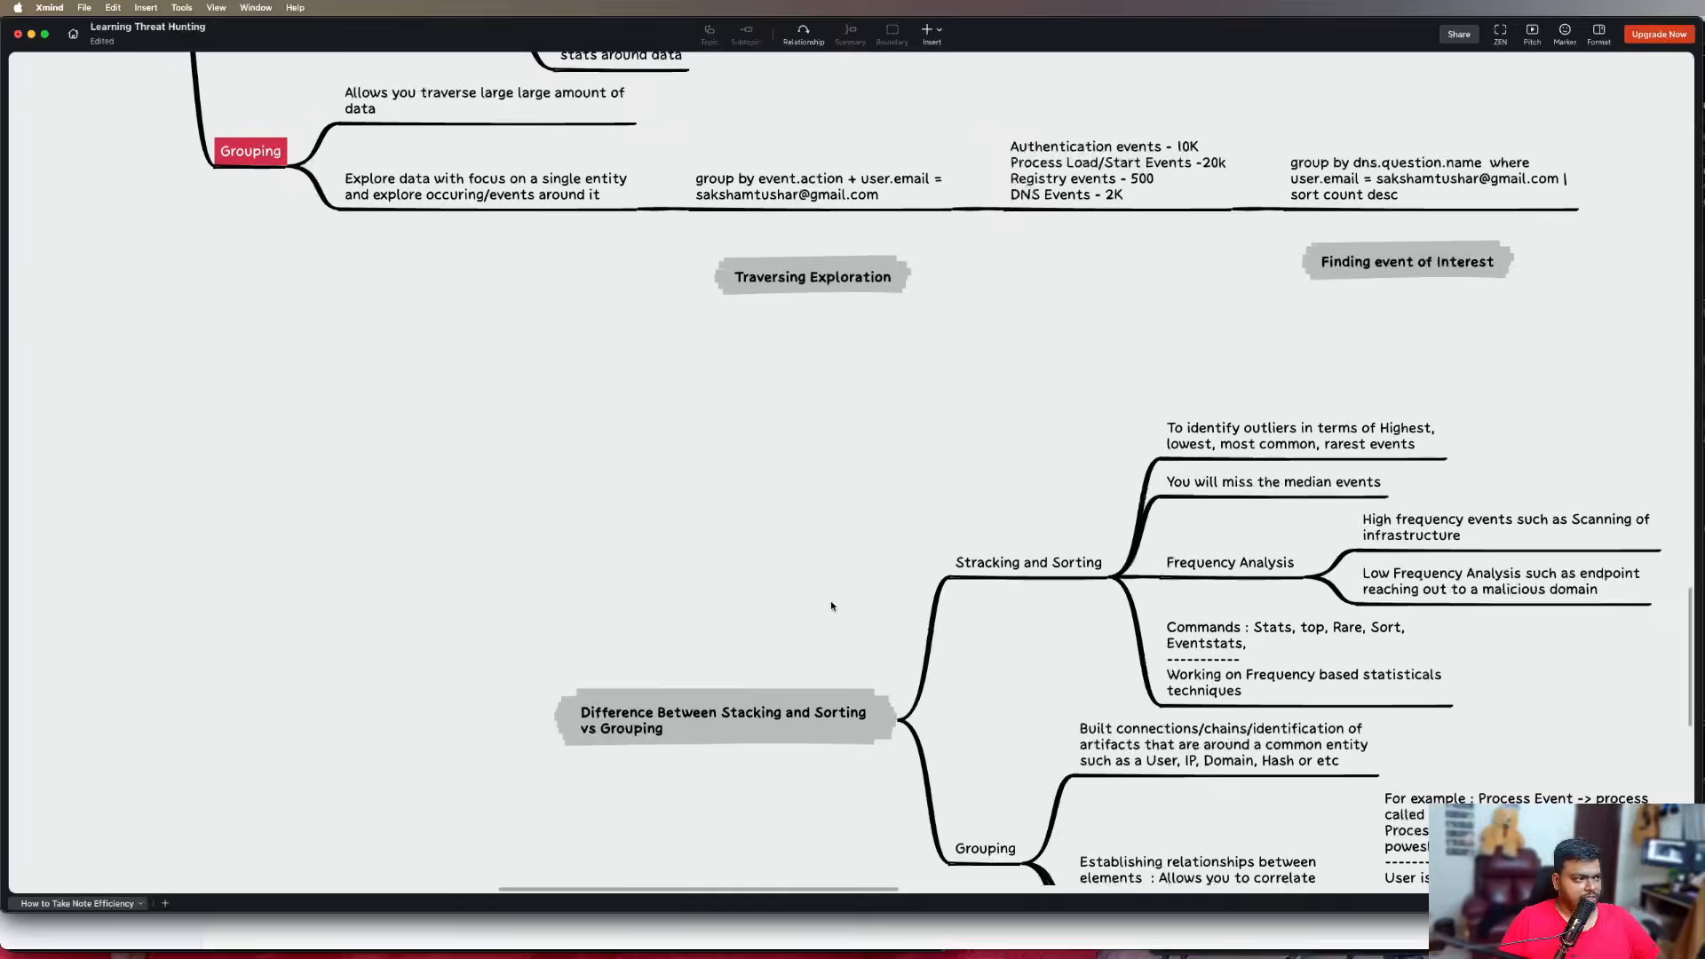
{"action": "scroll", "coordinate": [832, 606], "scroll_direction": "up", "scroll_amount": 5}
Add a third subtopic named "Hypothesis Demonstration" under the red "Grouping" topic
{"action": "left_click", "coordinate": [247, 613]}
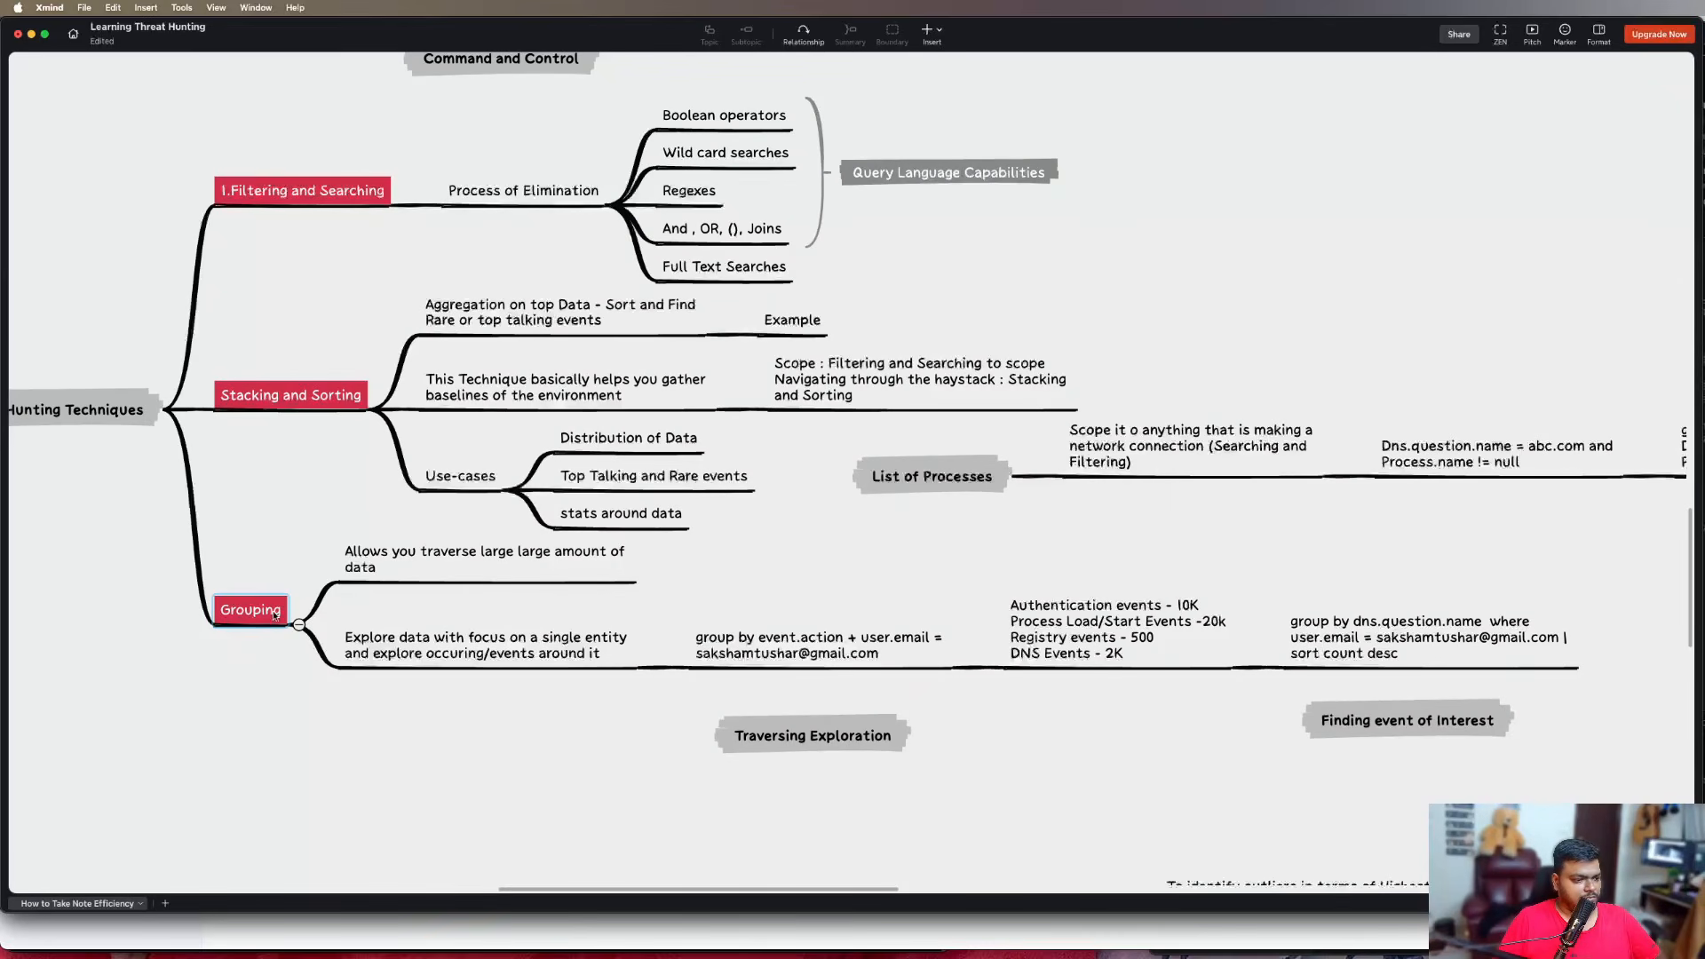
{"action": "left_click", "coordinate": [271, 619]}
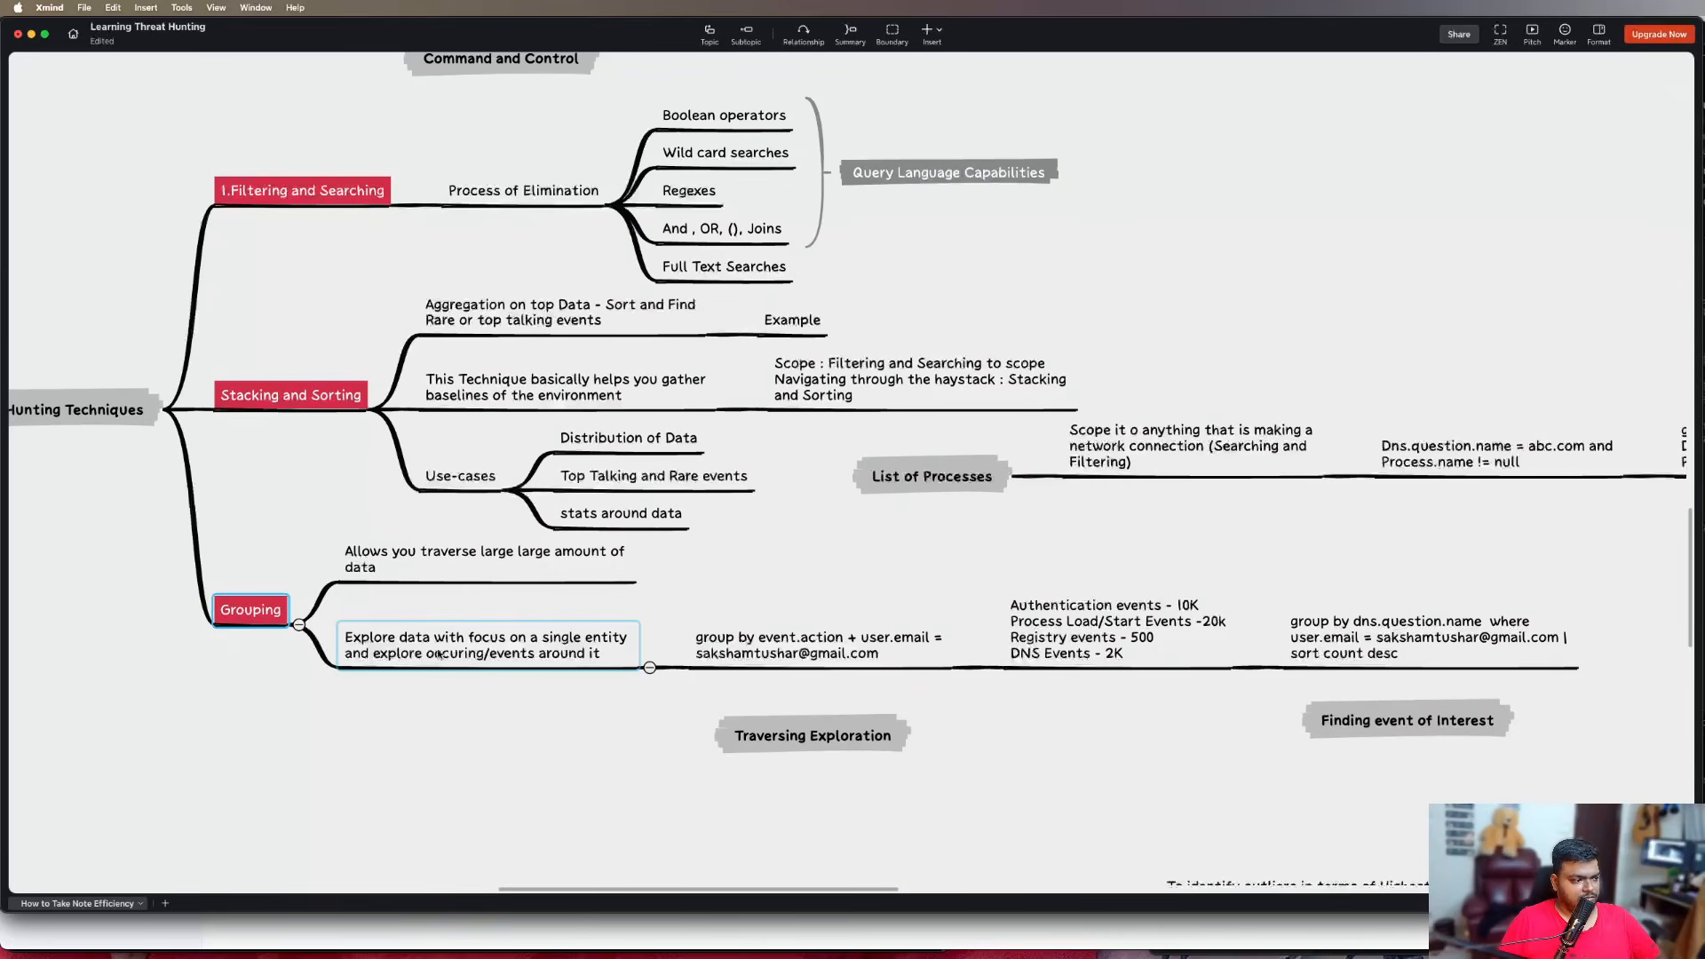
{"action": "key", "text": "Tab"}
{"action": "type", "text": "HY"}
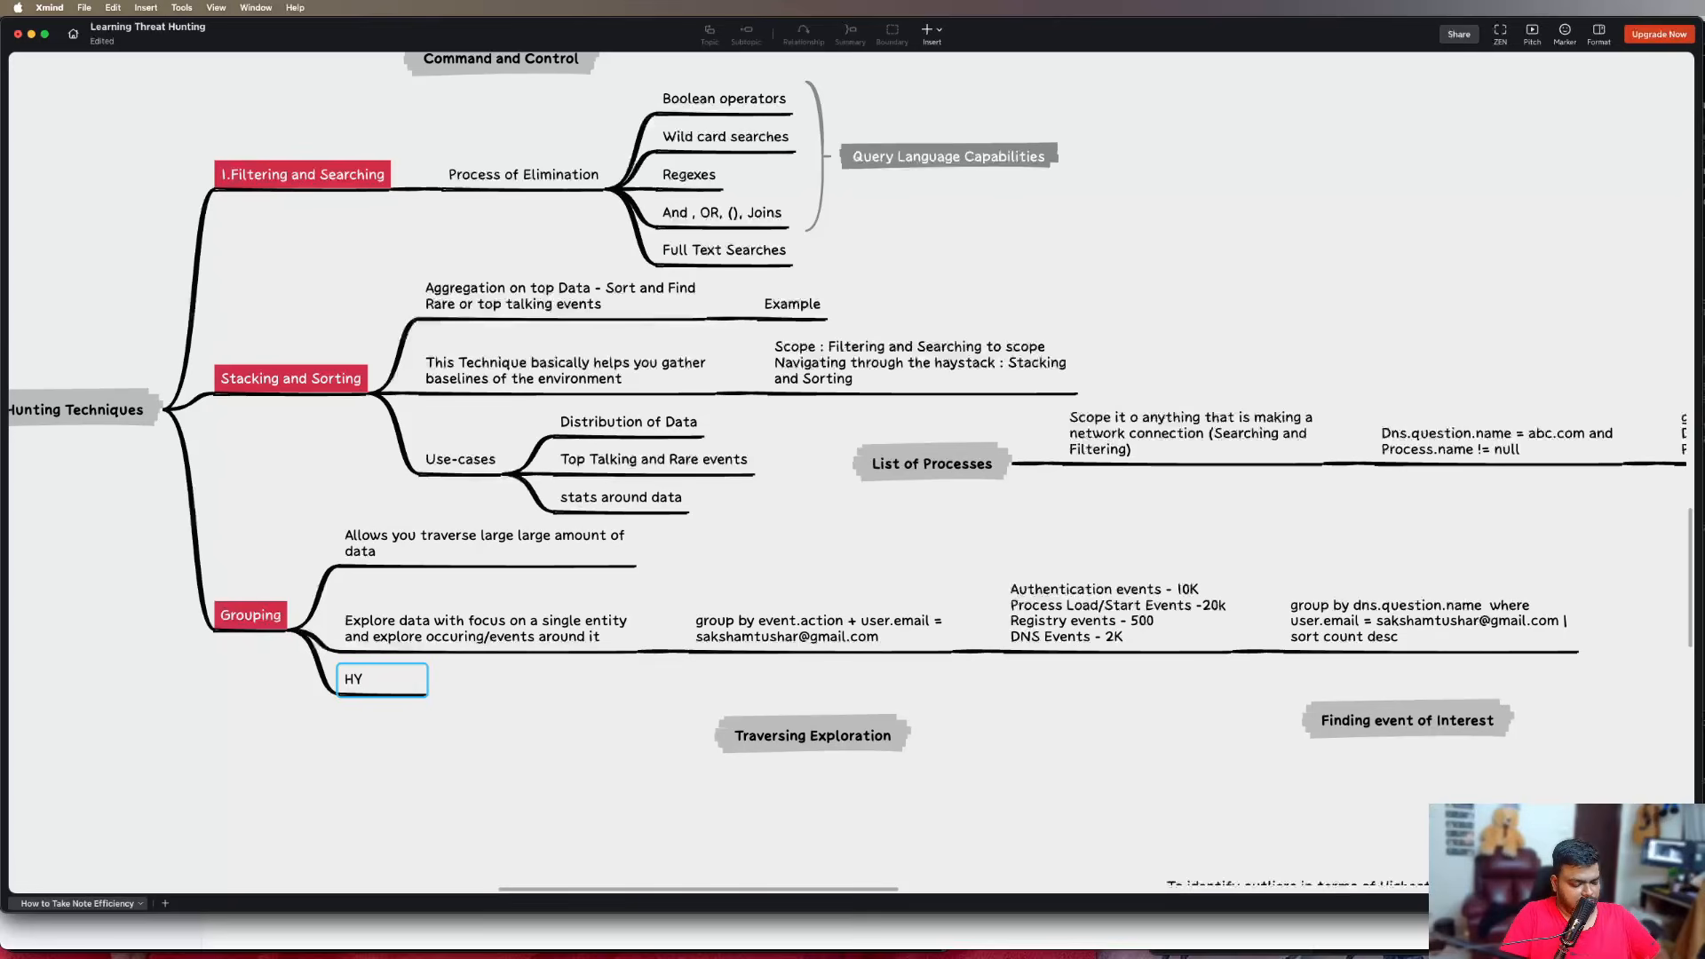
{"action": "key", "text": "BackSpace"}
{"action": "type", "text": "ypothesis De"}
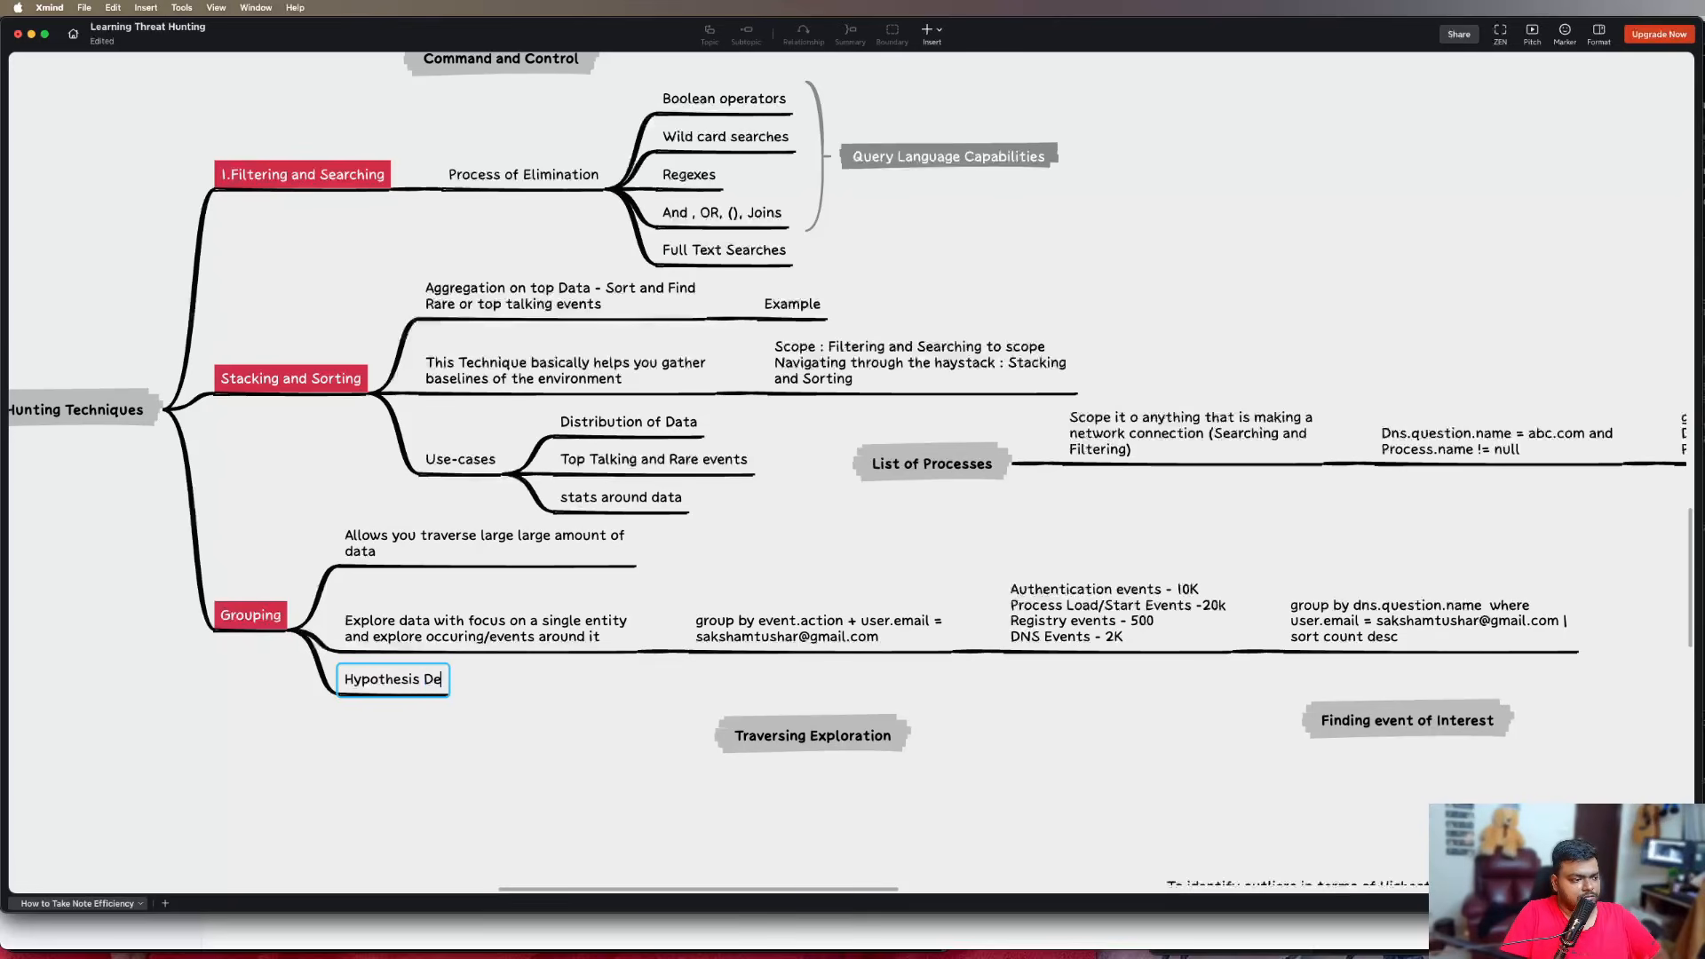
{"action": "type", "text": "monstration :"}
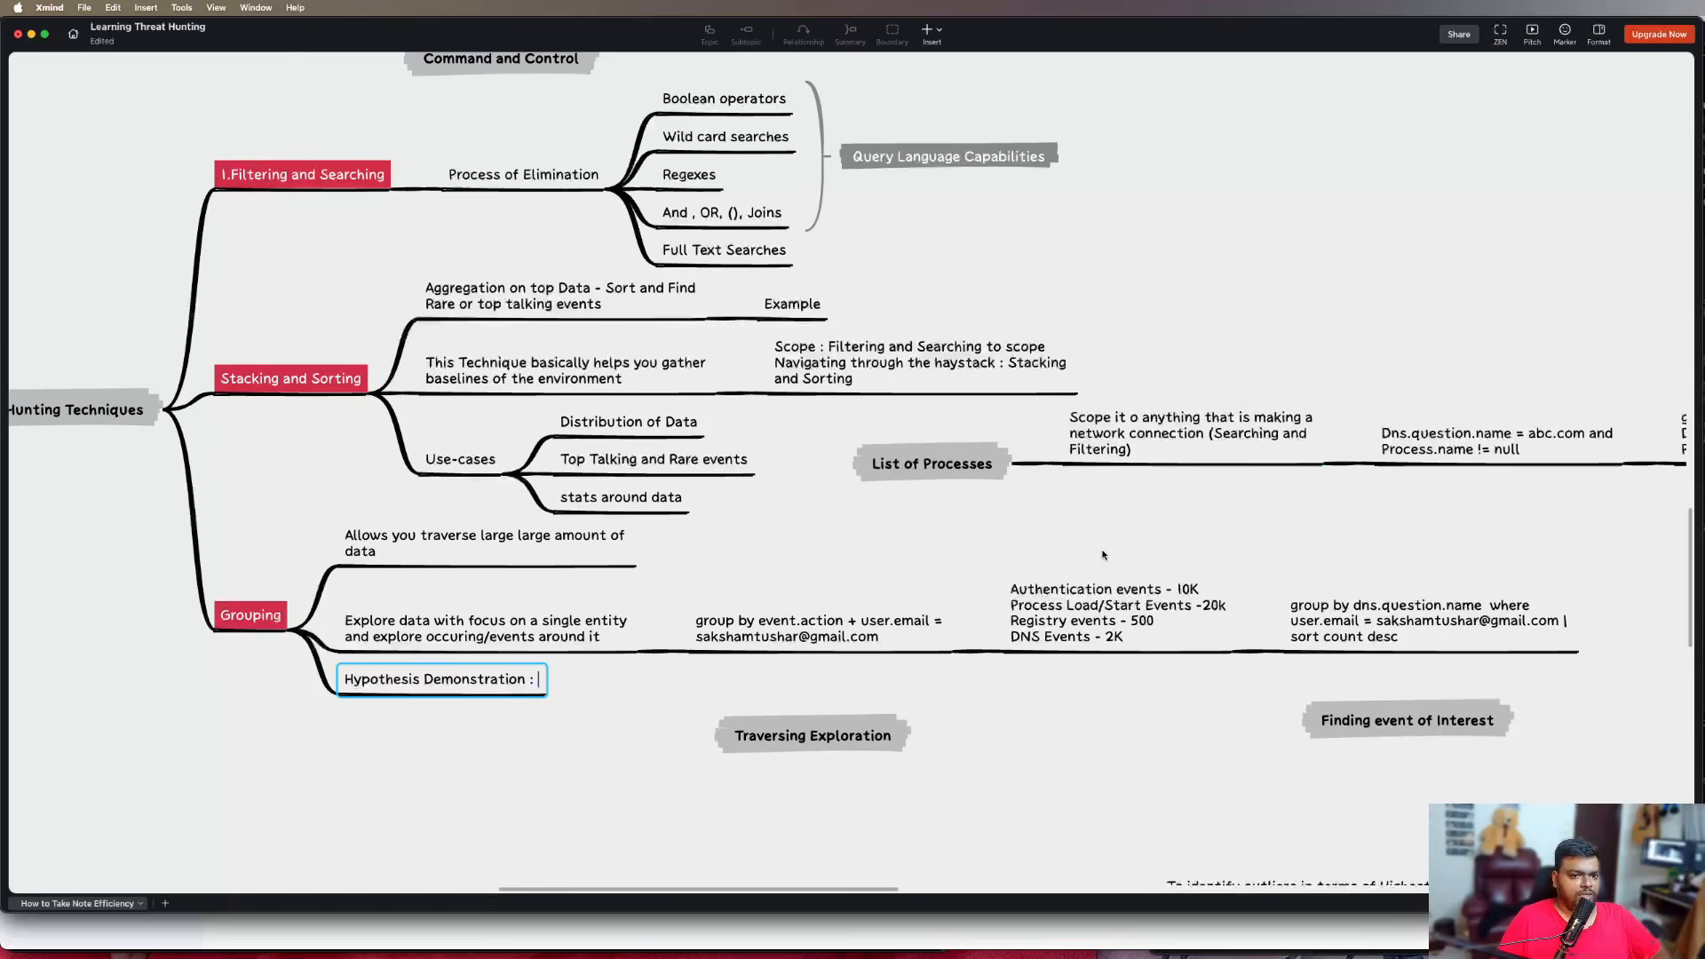
{"action": "key", "text": "BackSpace"}
{"action": "key", "text": "BackSpace"}
{"action": "key", "text": "BackSpace"}
Add a child subtopic "Unique Destinations Per User" to "Hypothesis Demonstration"
{"action": "key", "text": "Tab"}
{"action": "type", "text": "Unique D"}
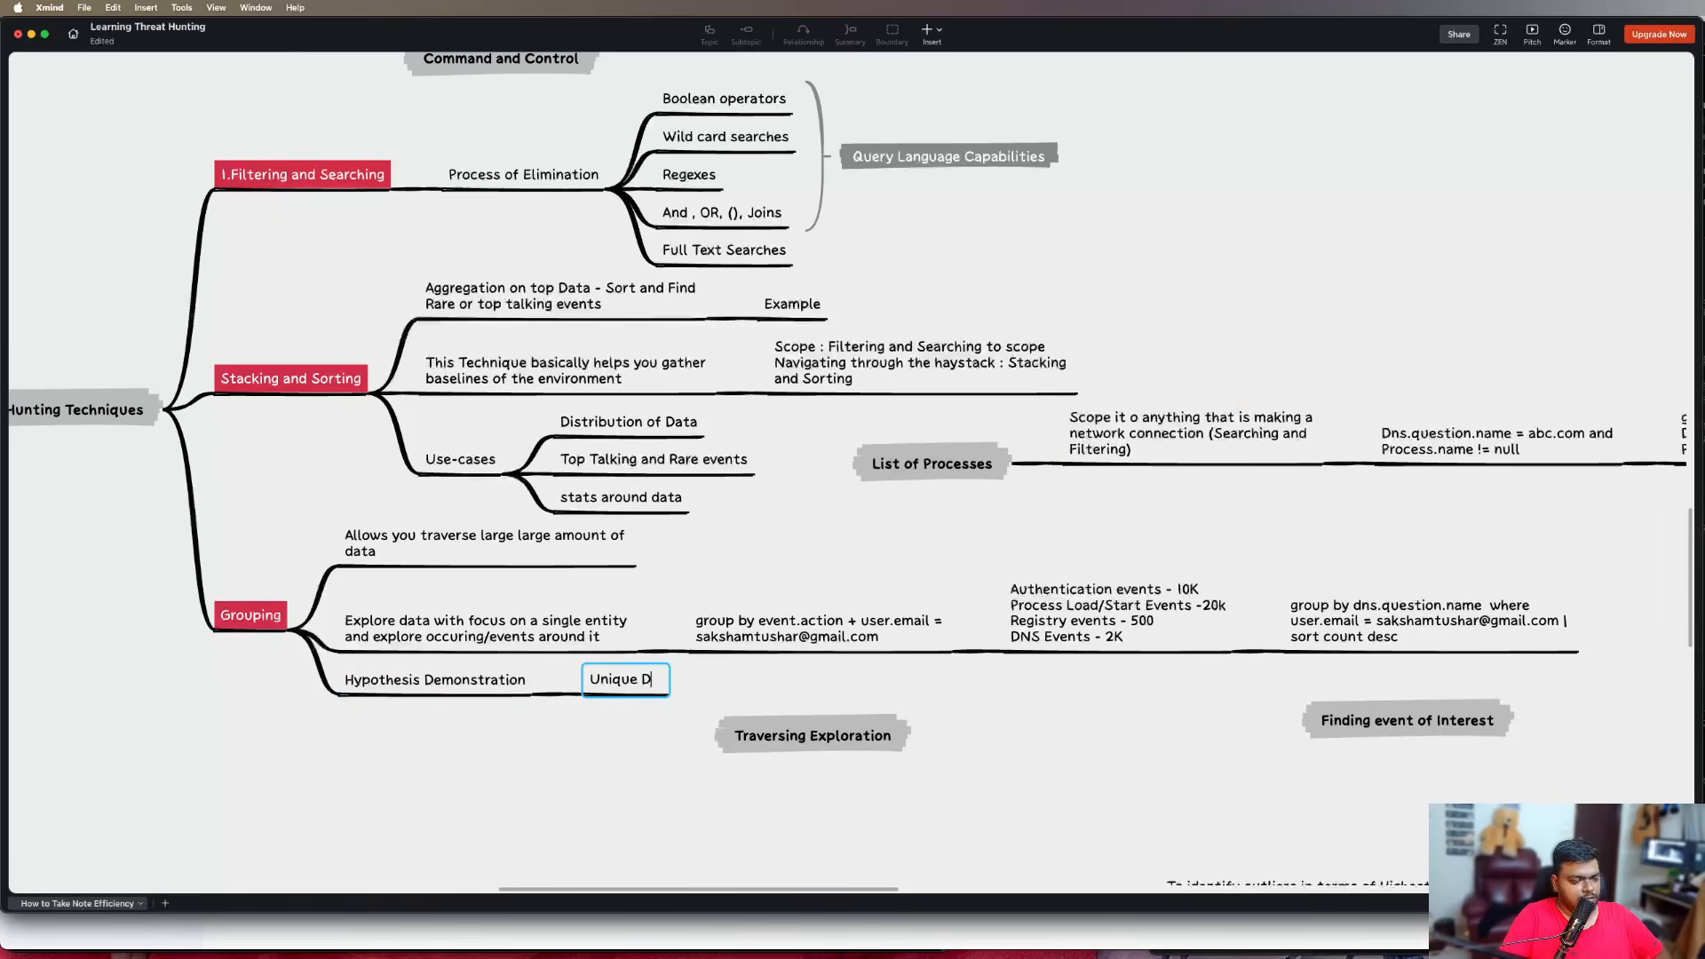
{"action": "type", "text": "estinations Per Us"}
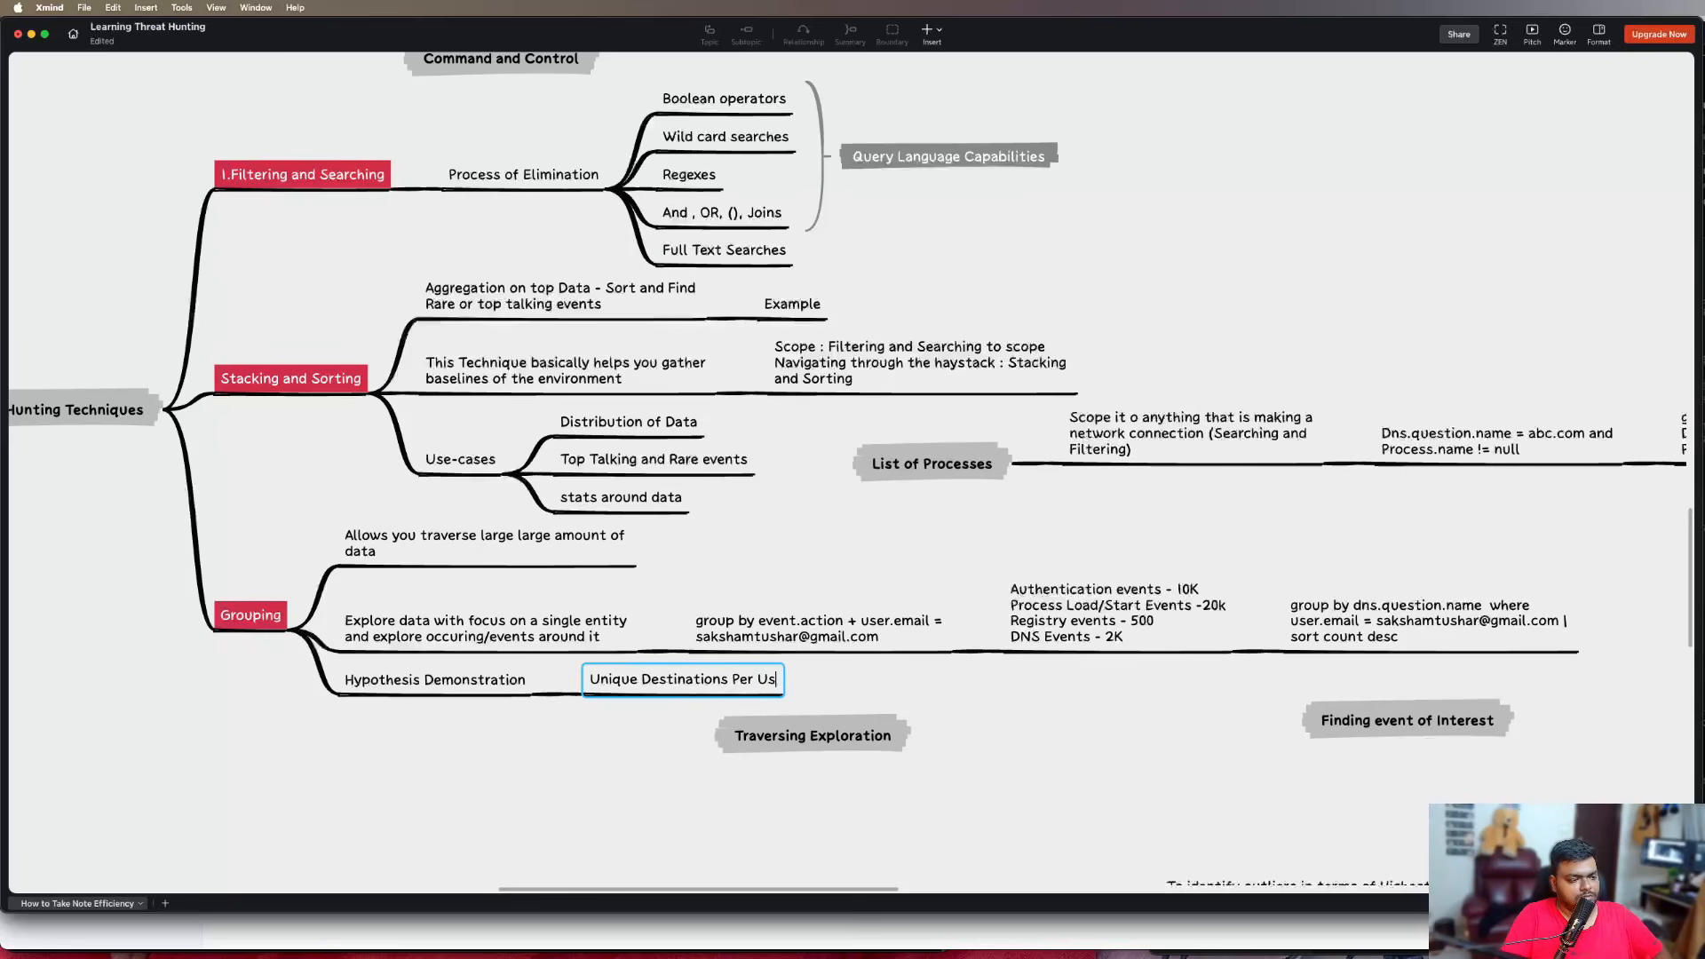
{"action": "type", "text": "er"}
{"action": "key", "text": "Return"}
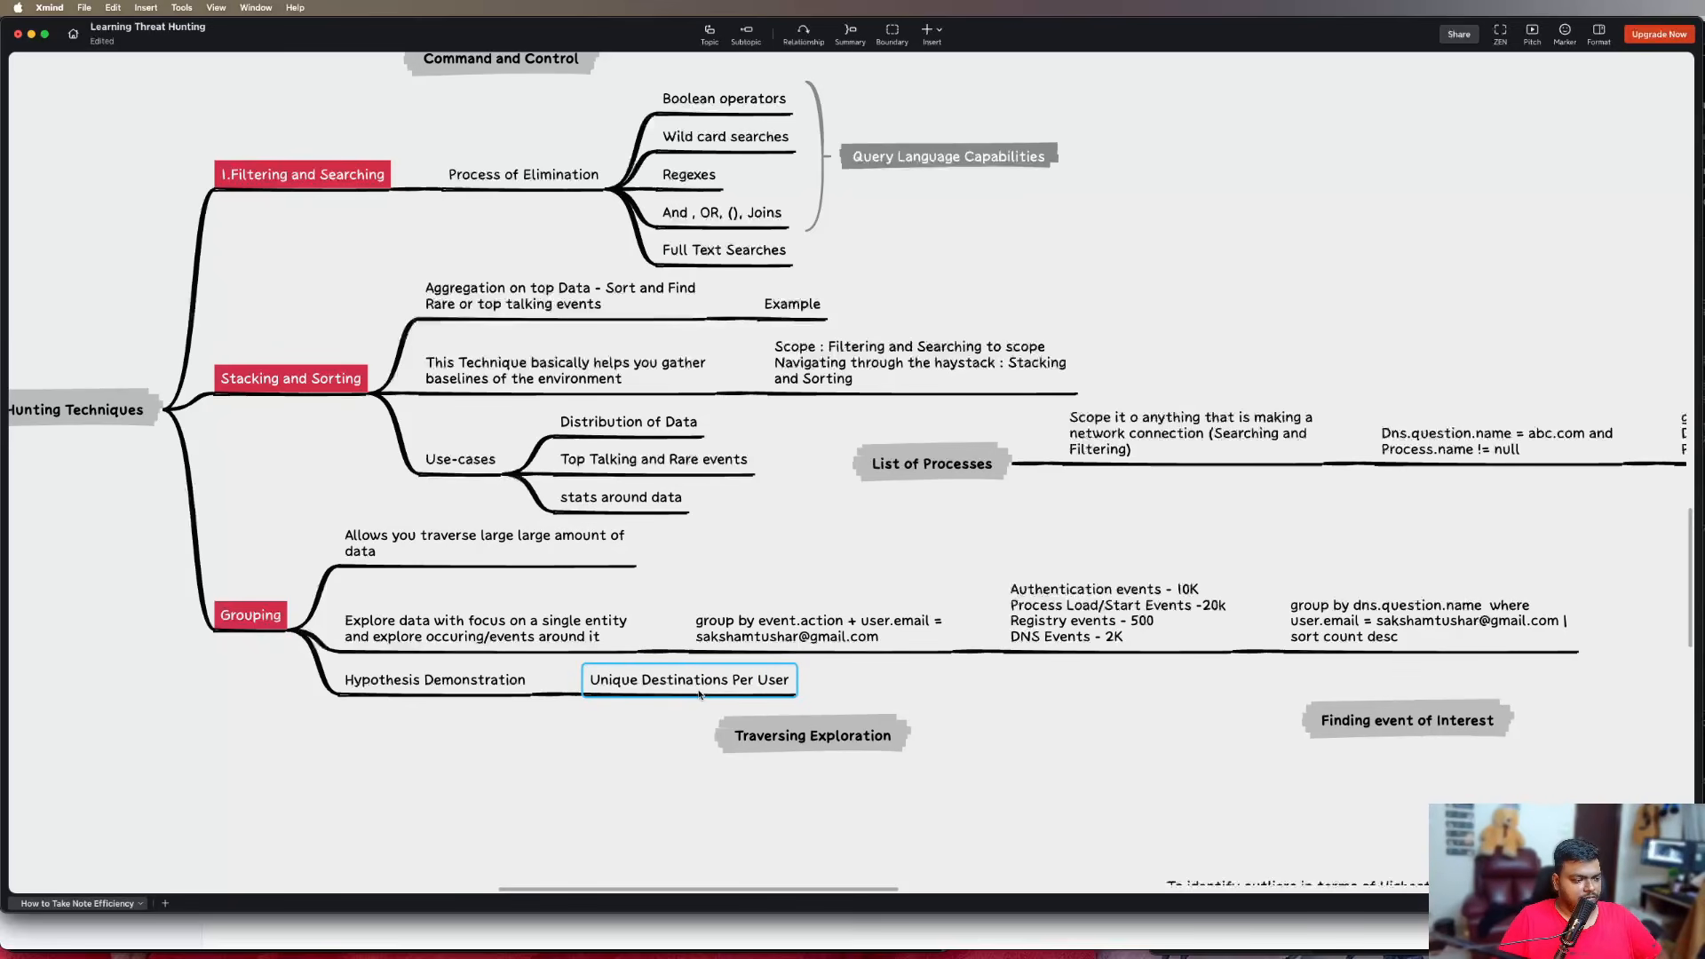
Add a second subtopic "Unique Destination Per Processes" below "Unique Destinations Per User"
{"action": "key", "text": "Return"}
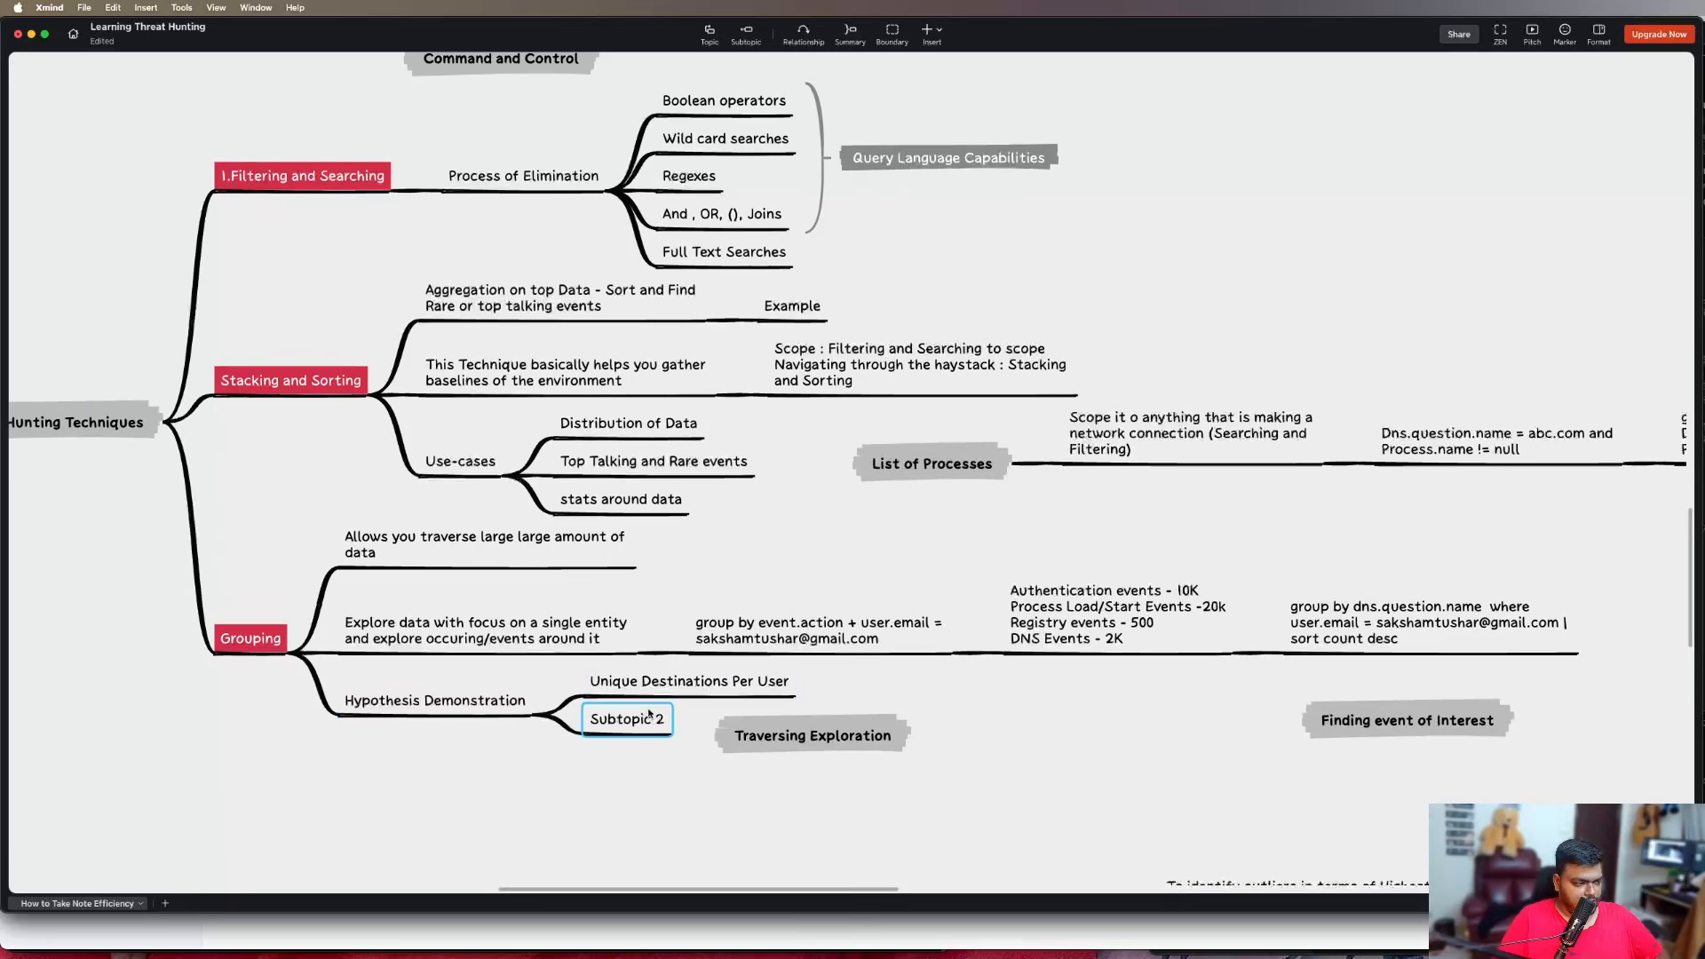
{"action": "type", "text": "Unique De"}
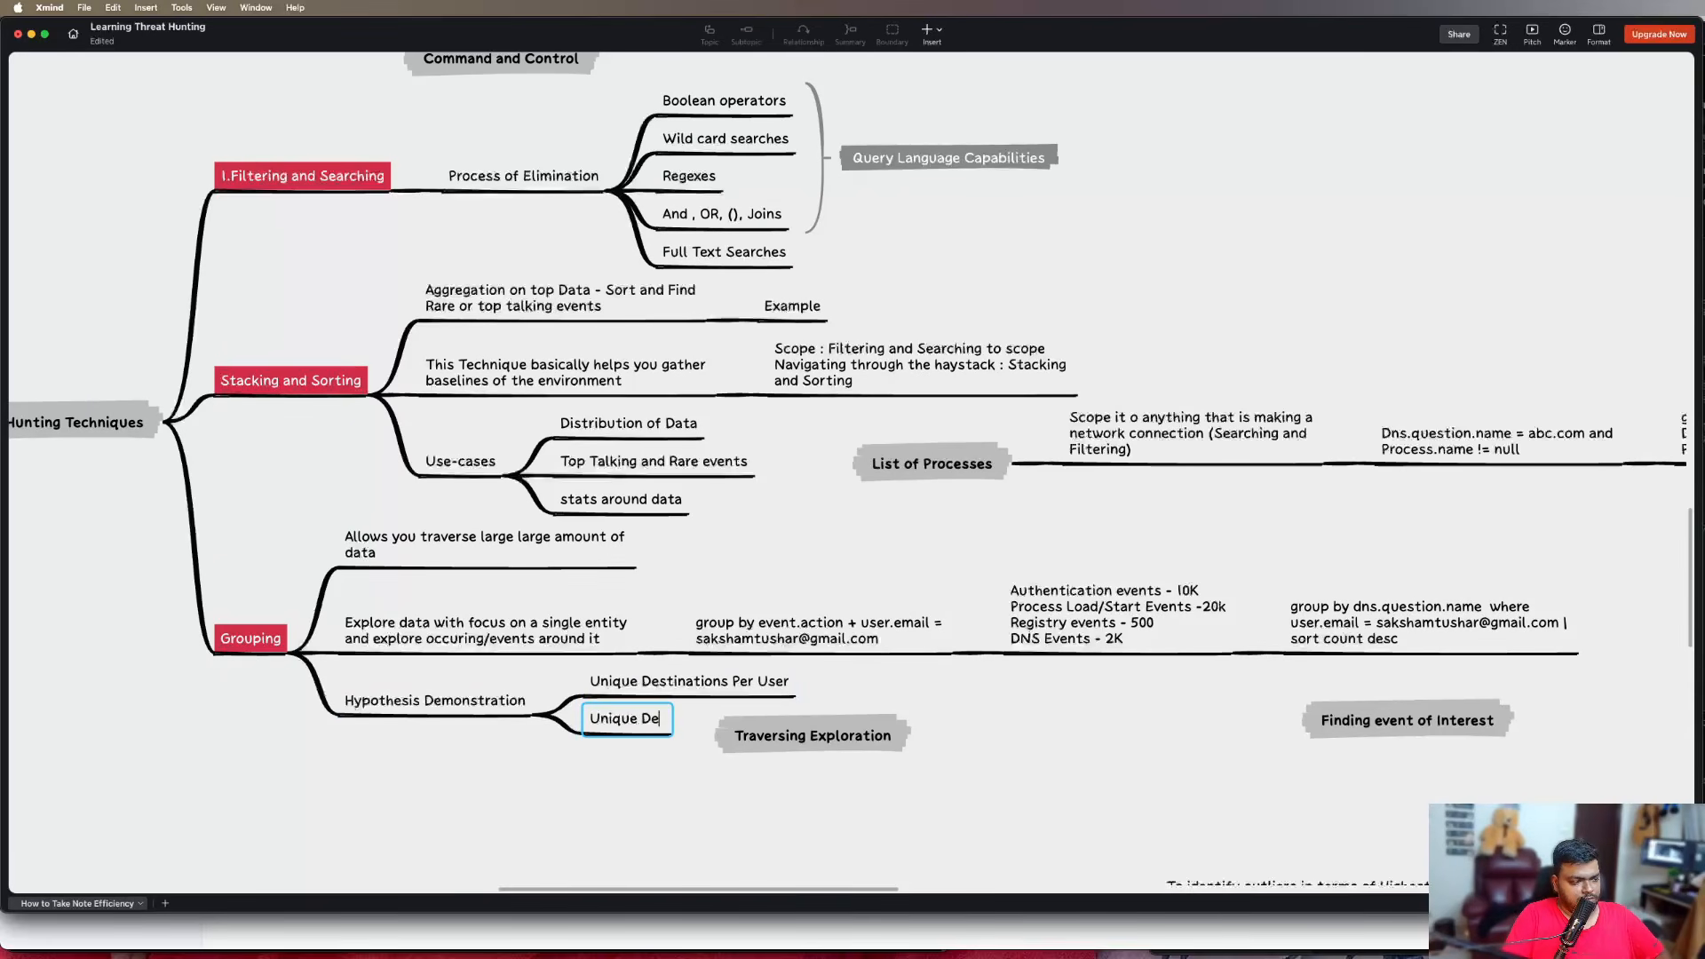
{"action": "type", "text": "stination Per"}
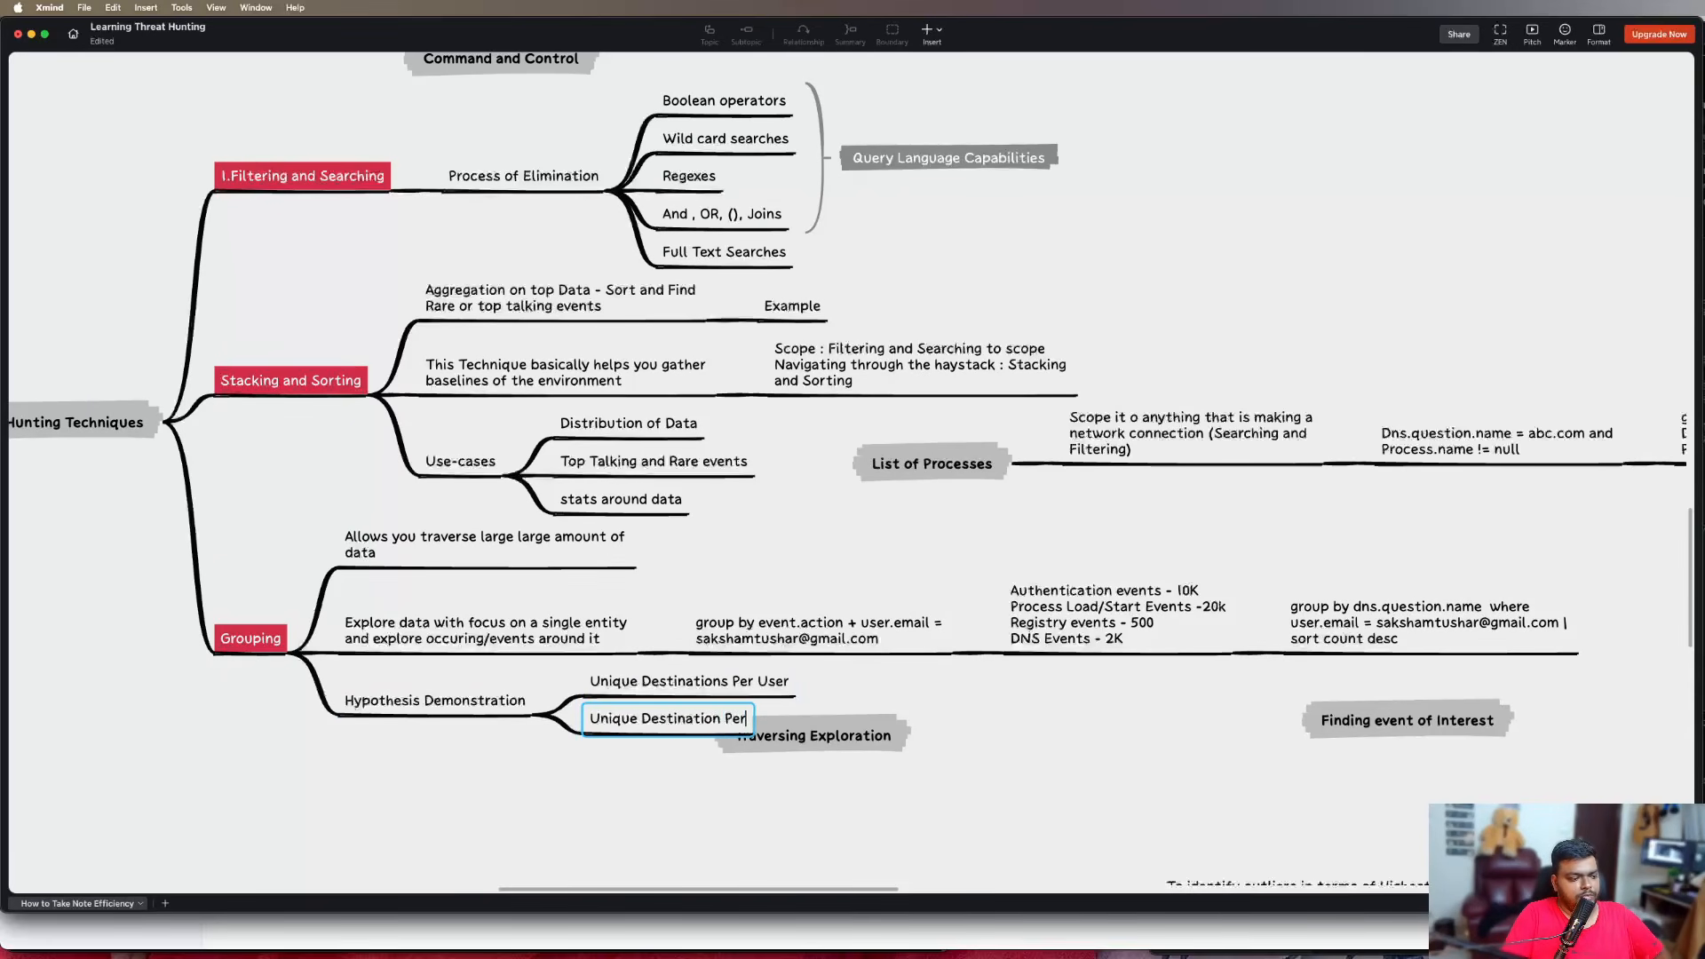
{"action": "type", "text": " Processes"}
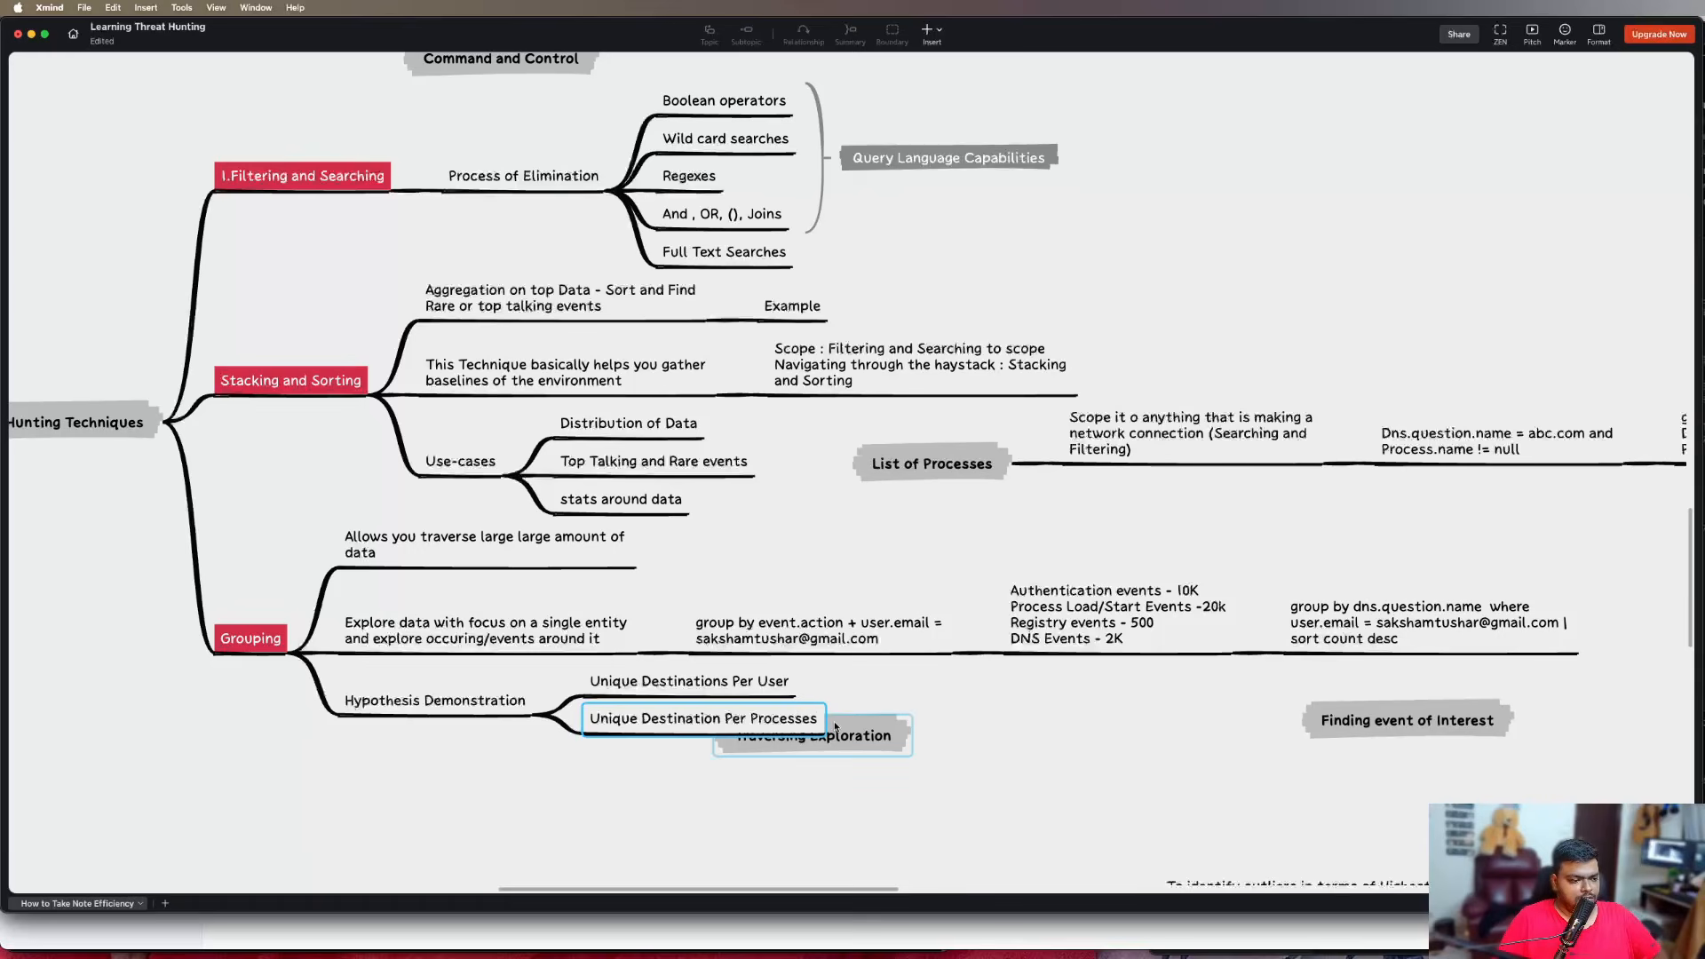
Move the floating topics "Traversing Exploration" and "Finding event of Interest" into the free space below the "Grouping" branch, keeping both unattached
{"action": "left_click_drag", "start_coordinate": [835, 727], "coordinate": [1135, 817]}
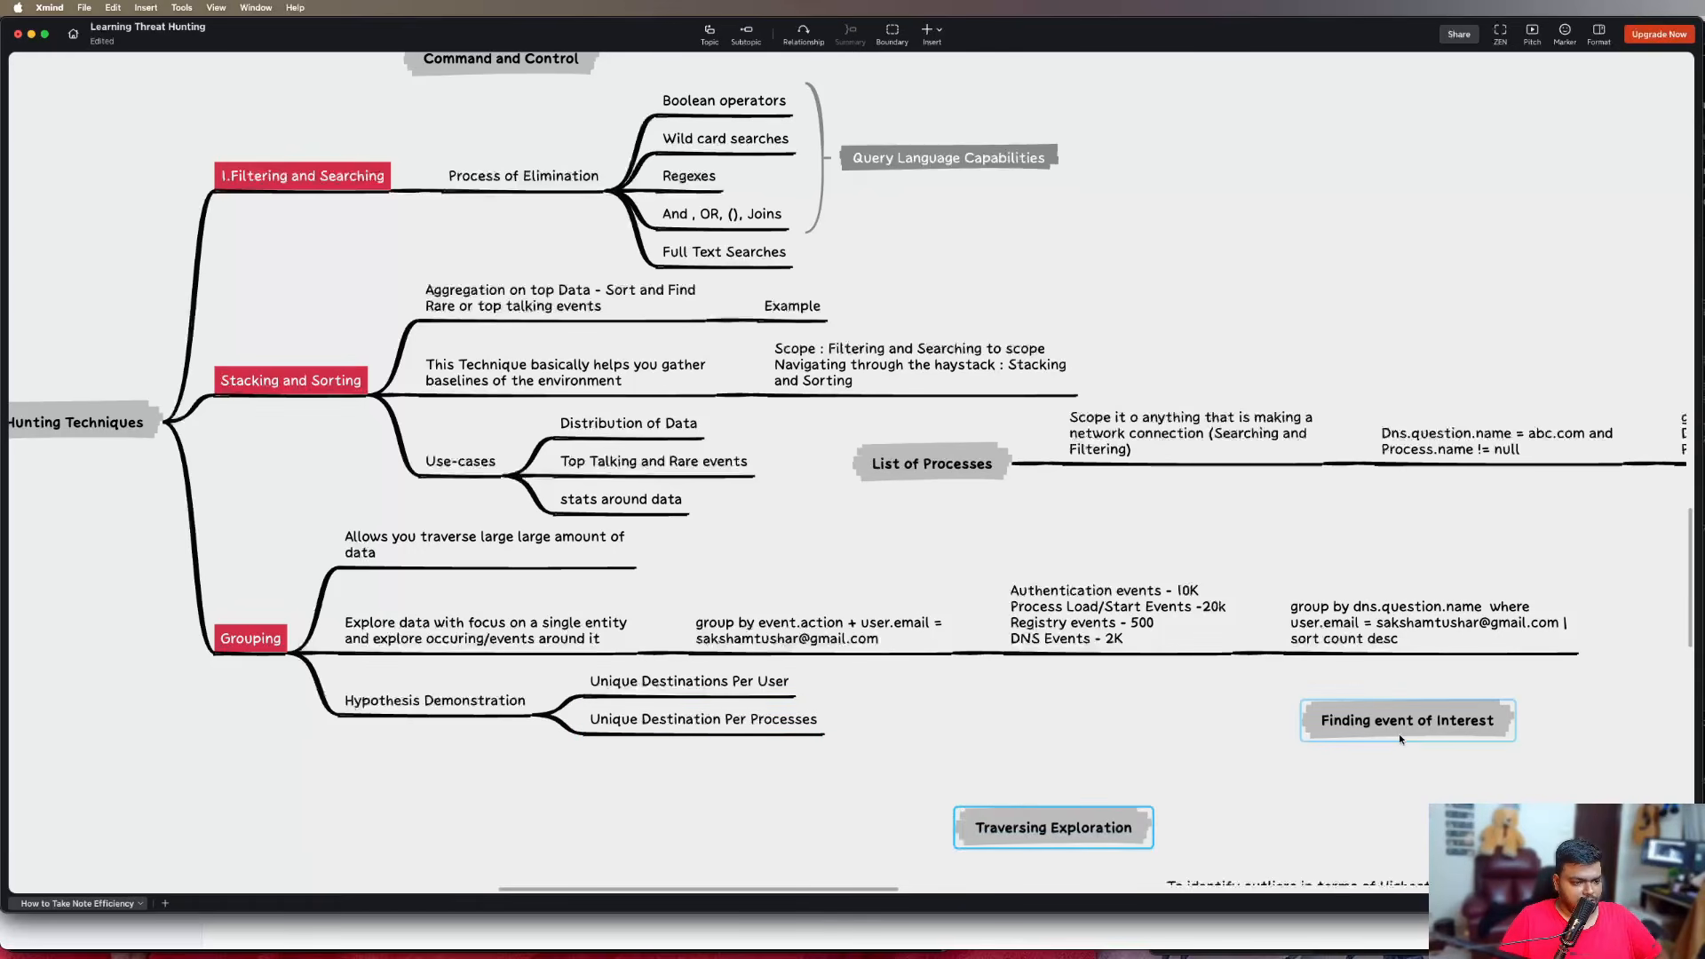
{"action": "left_click_drag", "start_coordinate": [1399, 734], "coordinate": [1257, 813]}
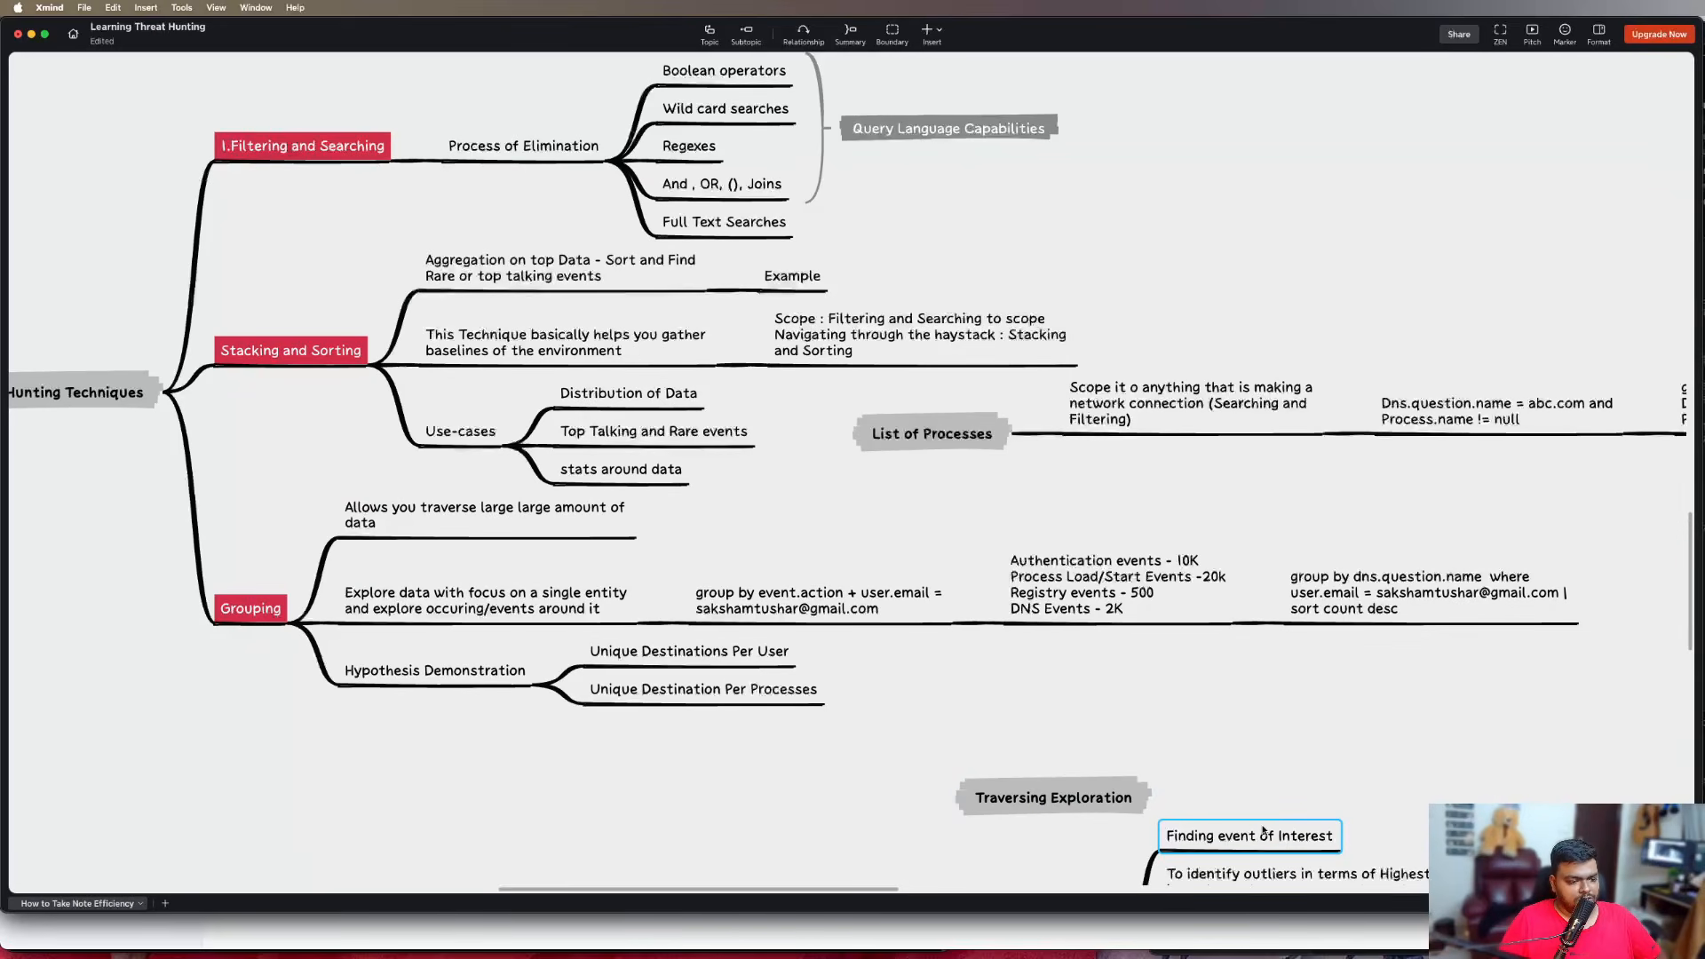
{"action": "key", "text": "super+z"}
{"action": "left_click_drag", "start_coordinate": [1399, 691], "coordinate": [1432, 785]}
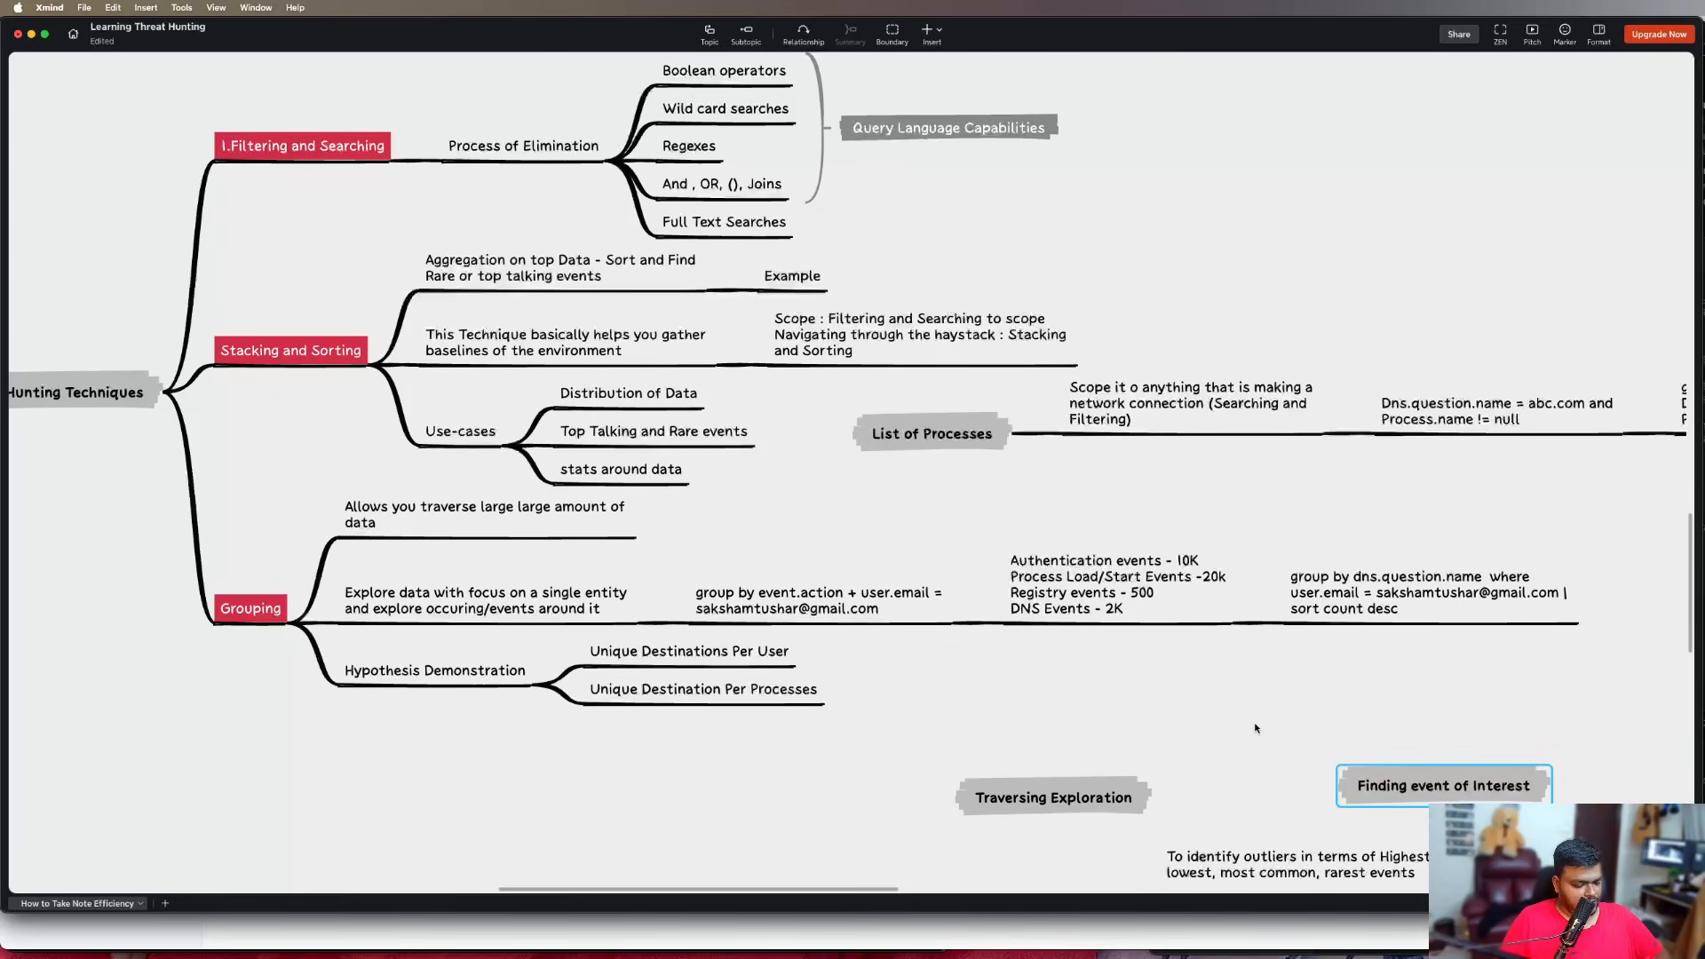
Switch to Elastic Discover in Chrome, run the empty ES|QL query and return to its query editor
{"action": "key", "text": "super+Tab"}
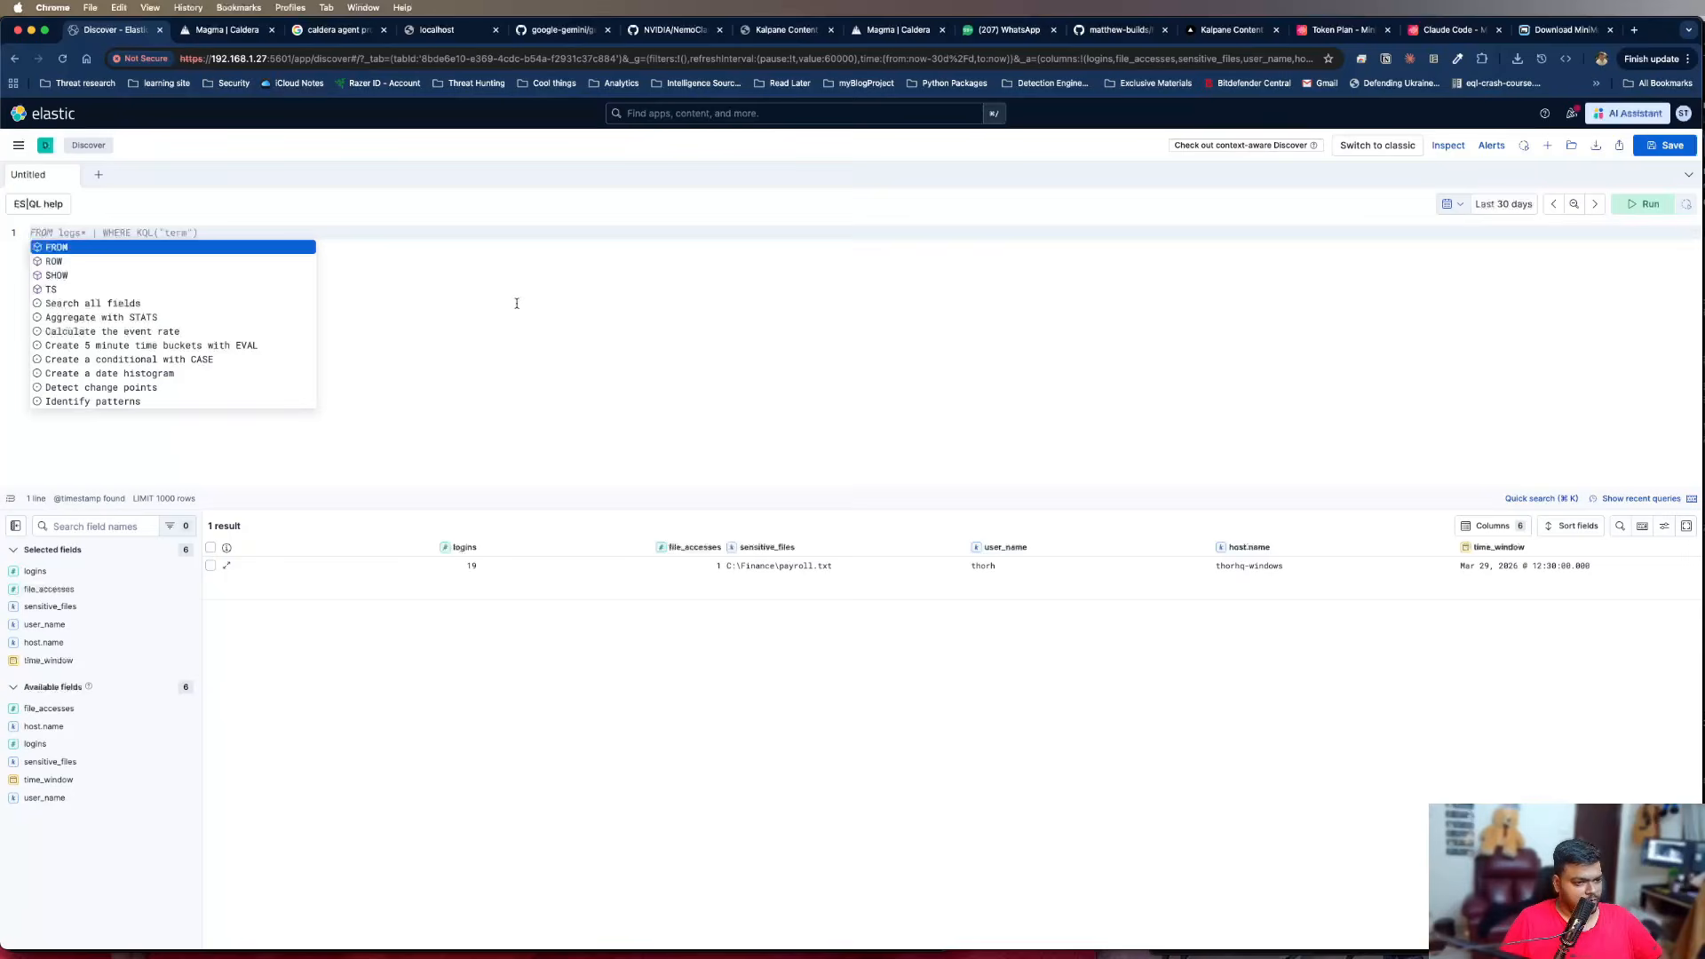
{"action": "left_click", "coordinate": [1642, 205]}
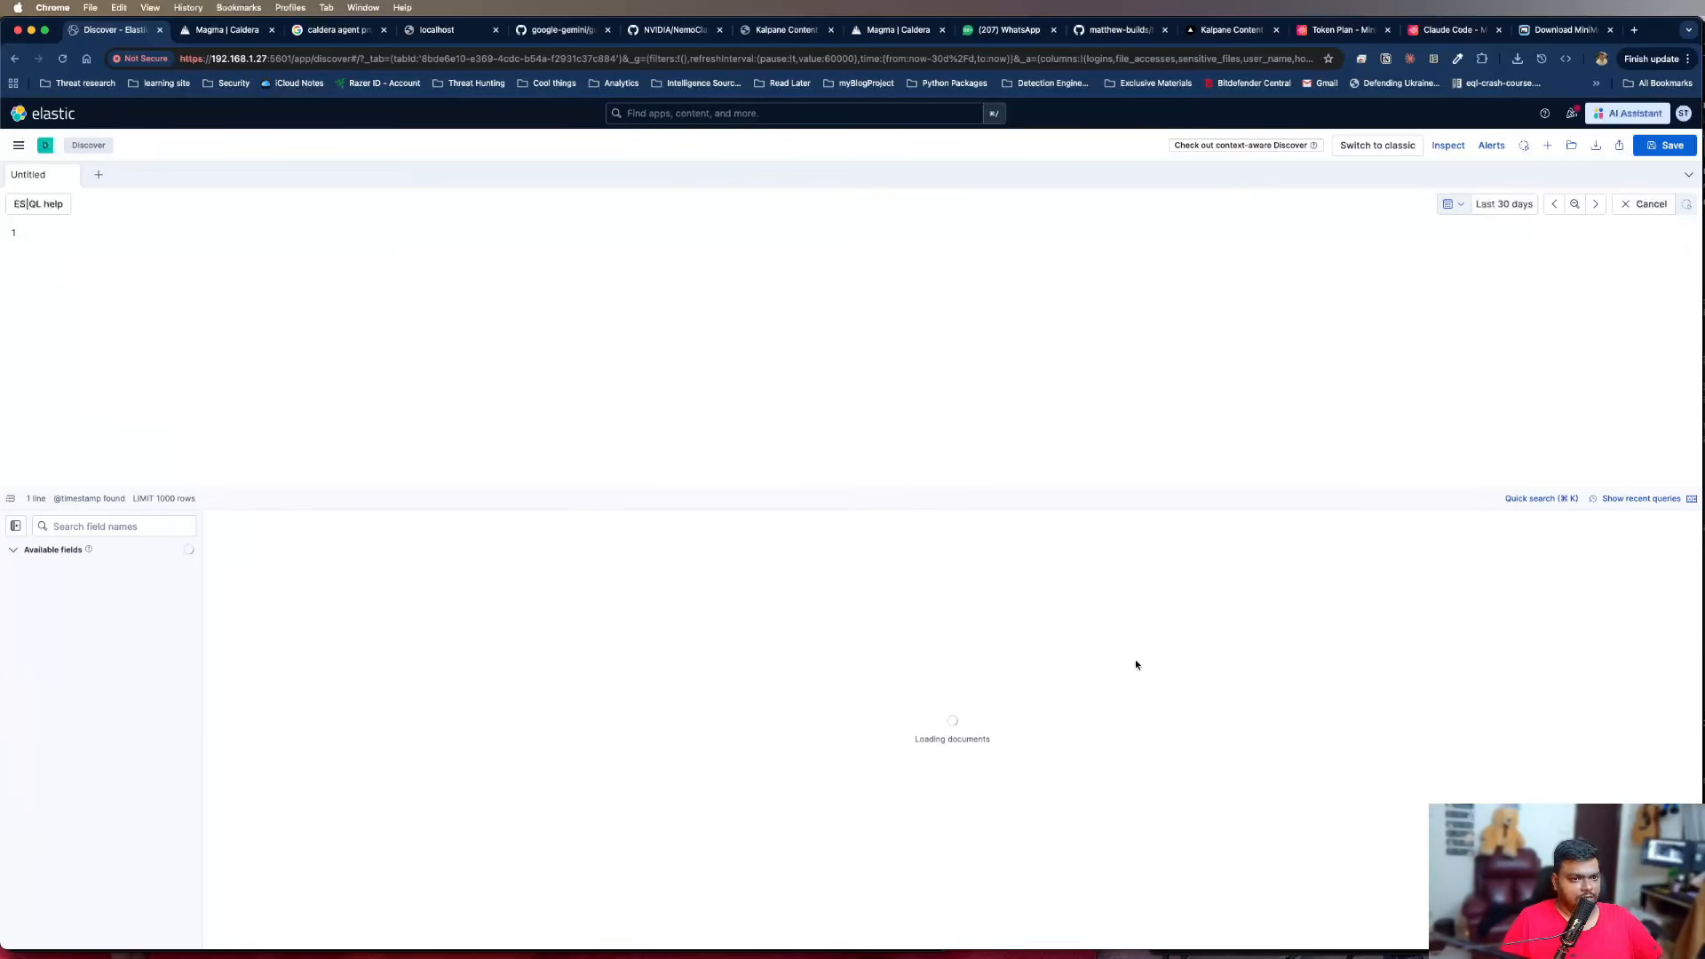
{"action": "left_click", "coordinate": [935, 420]}
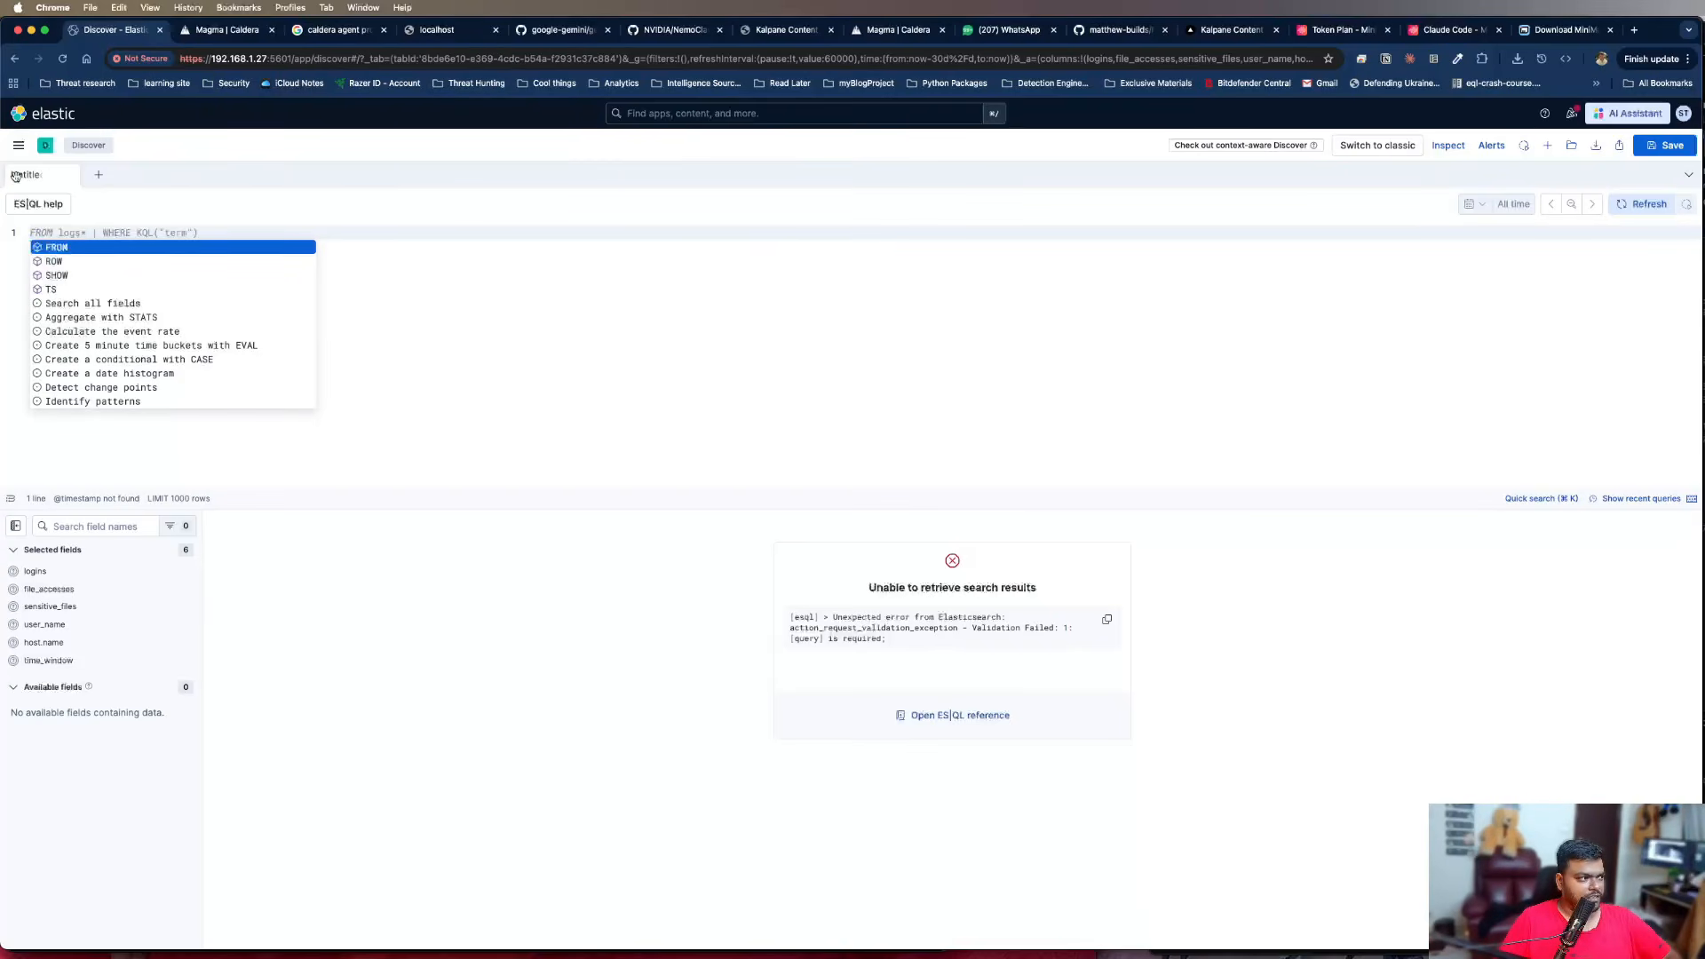
{"action": "left_click", "coordinate": [17, 145]}
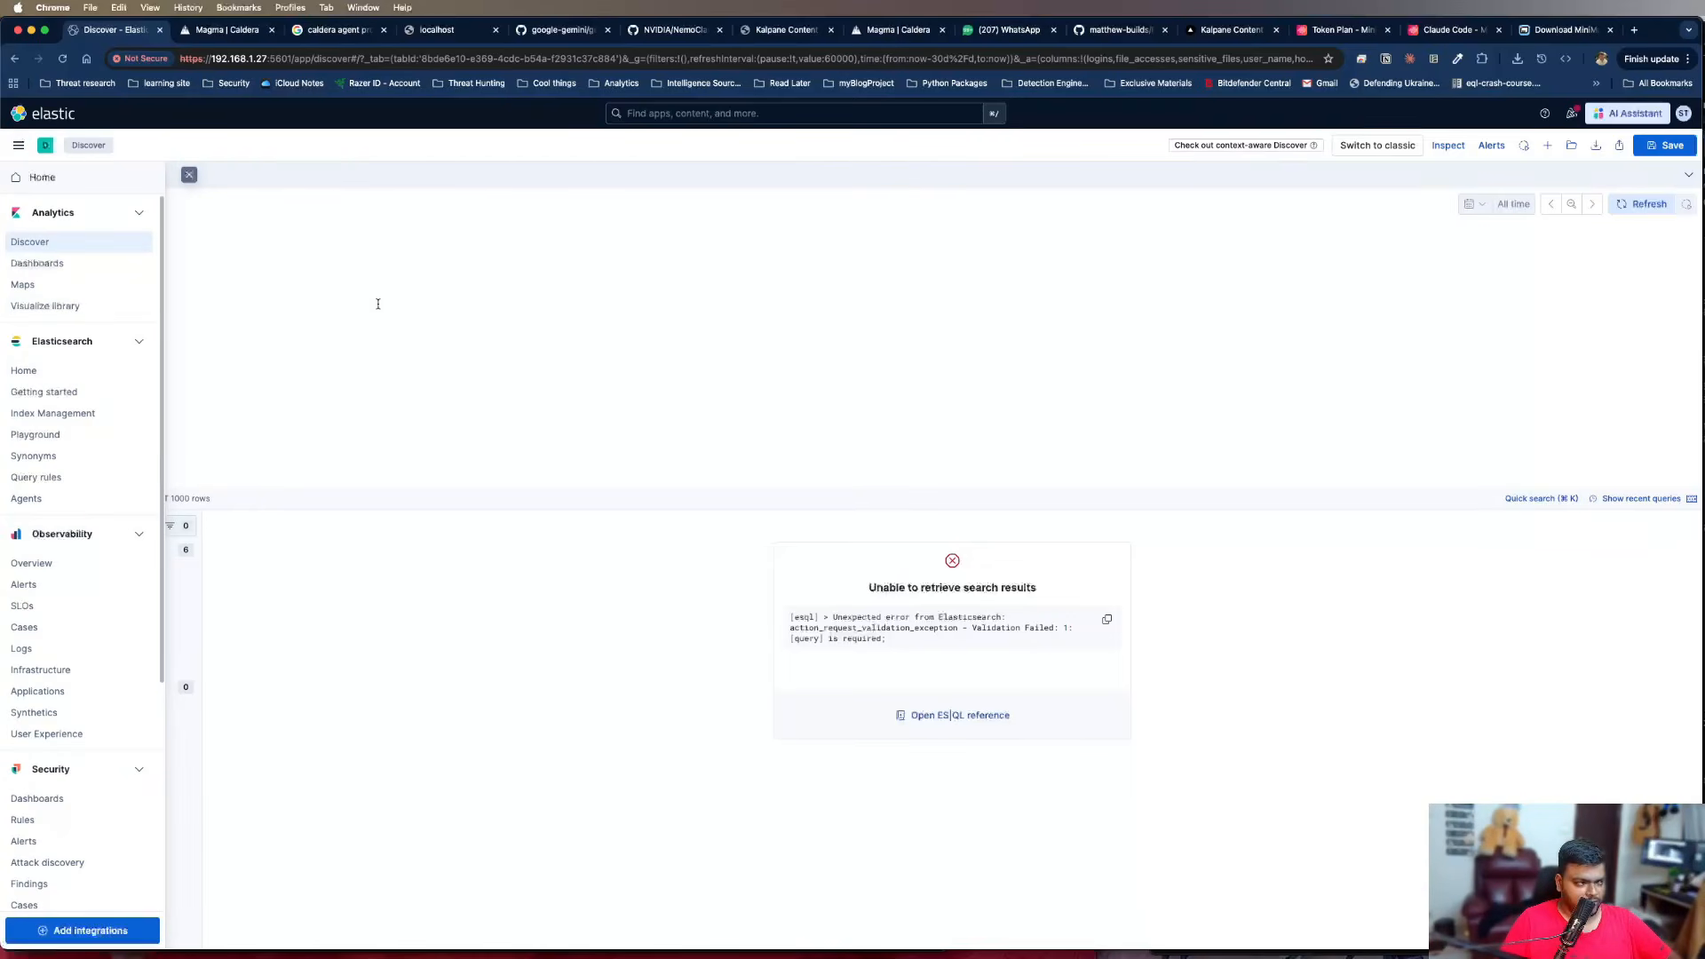
{"action": "left_click", "coordinate": [499, 337]}
{"action": "left_click", "coordinate": [287, 235]}
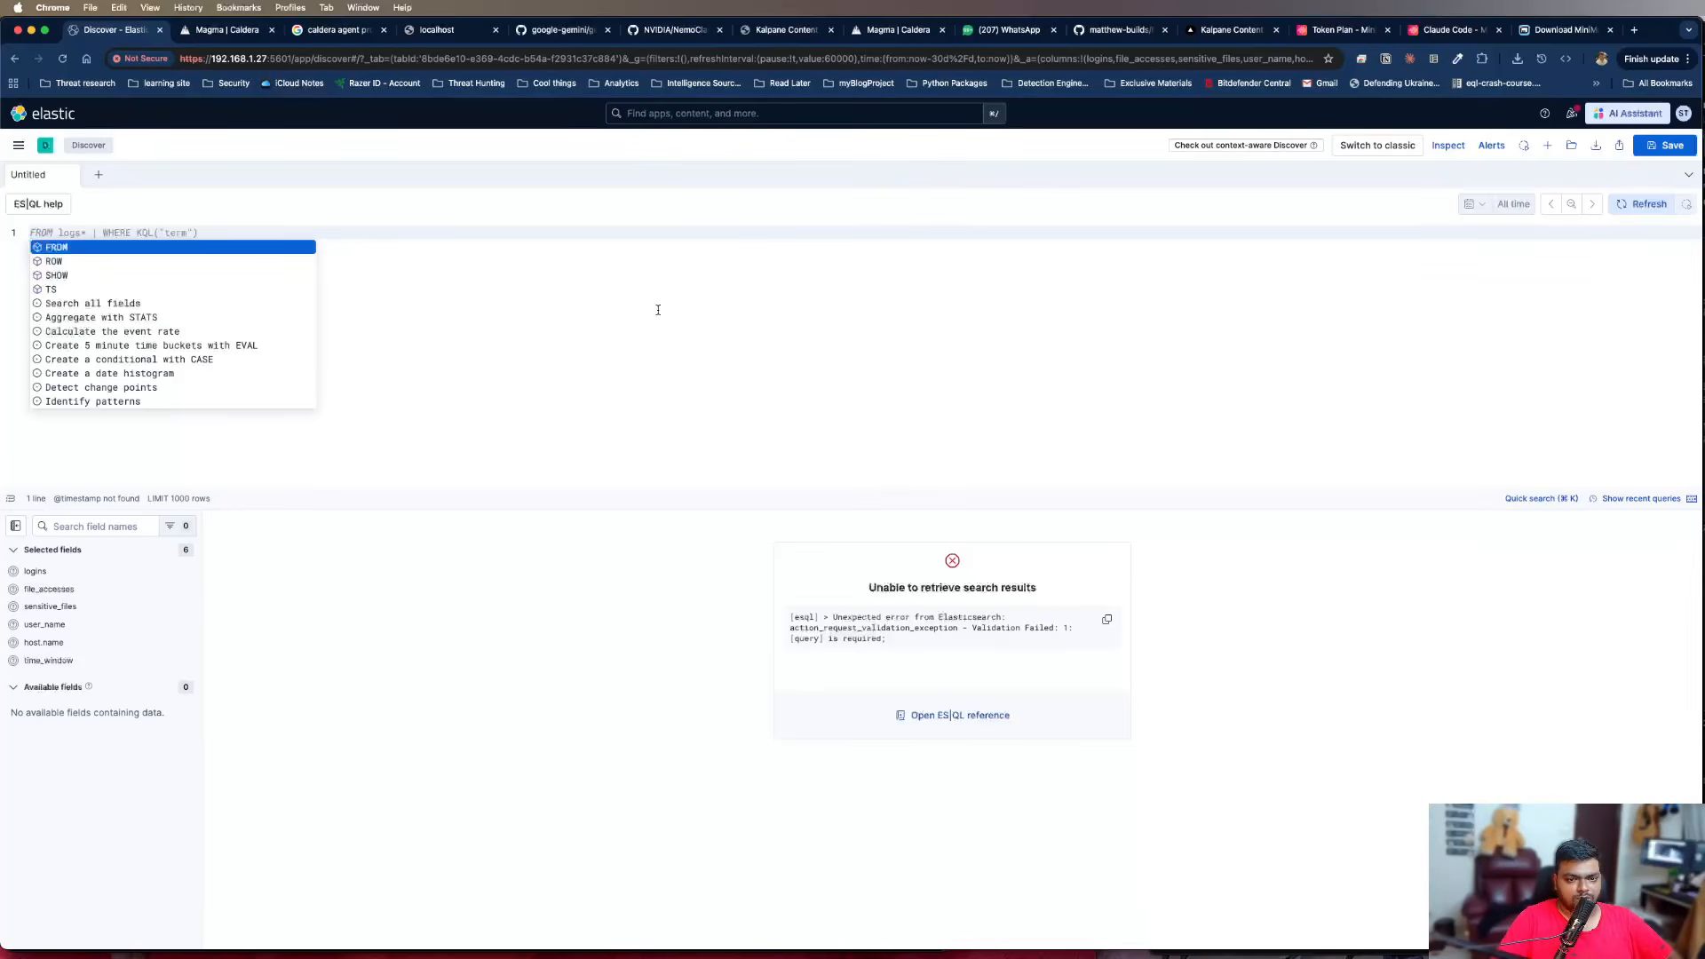
Start an ES|QL query with "from logs-*" and a "| stats" command on the second line
{"action": "type", "text": "from log"}
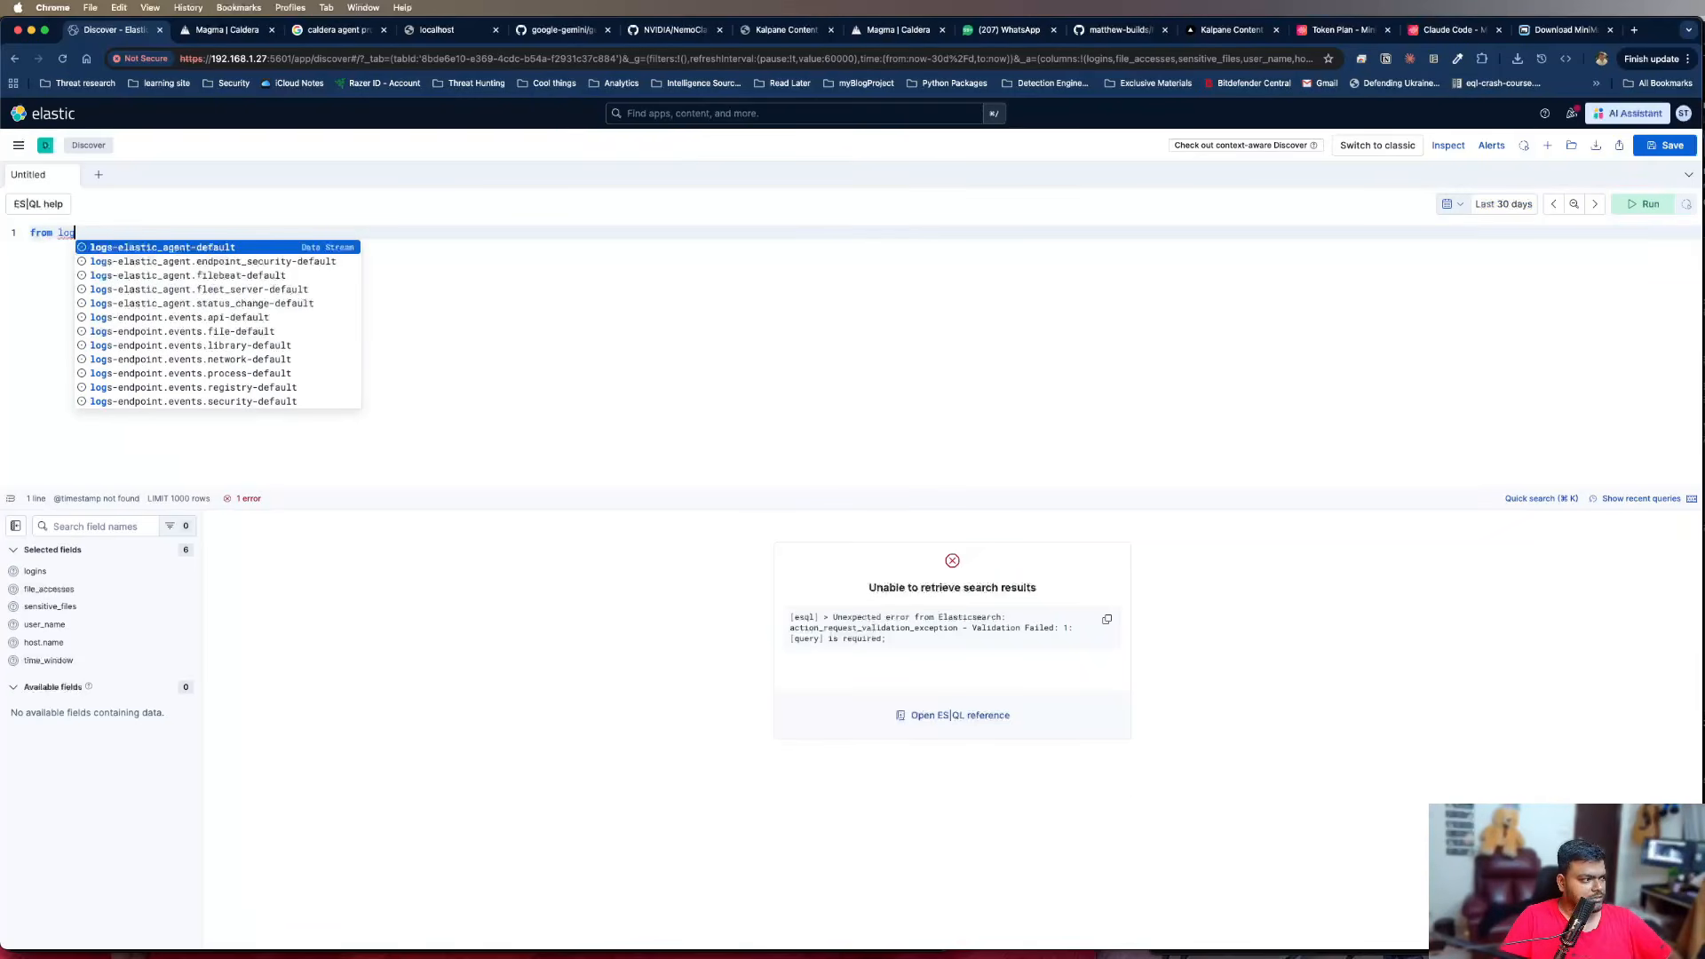
{"action": "type", "text": "s-"}
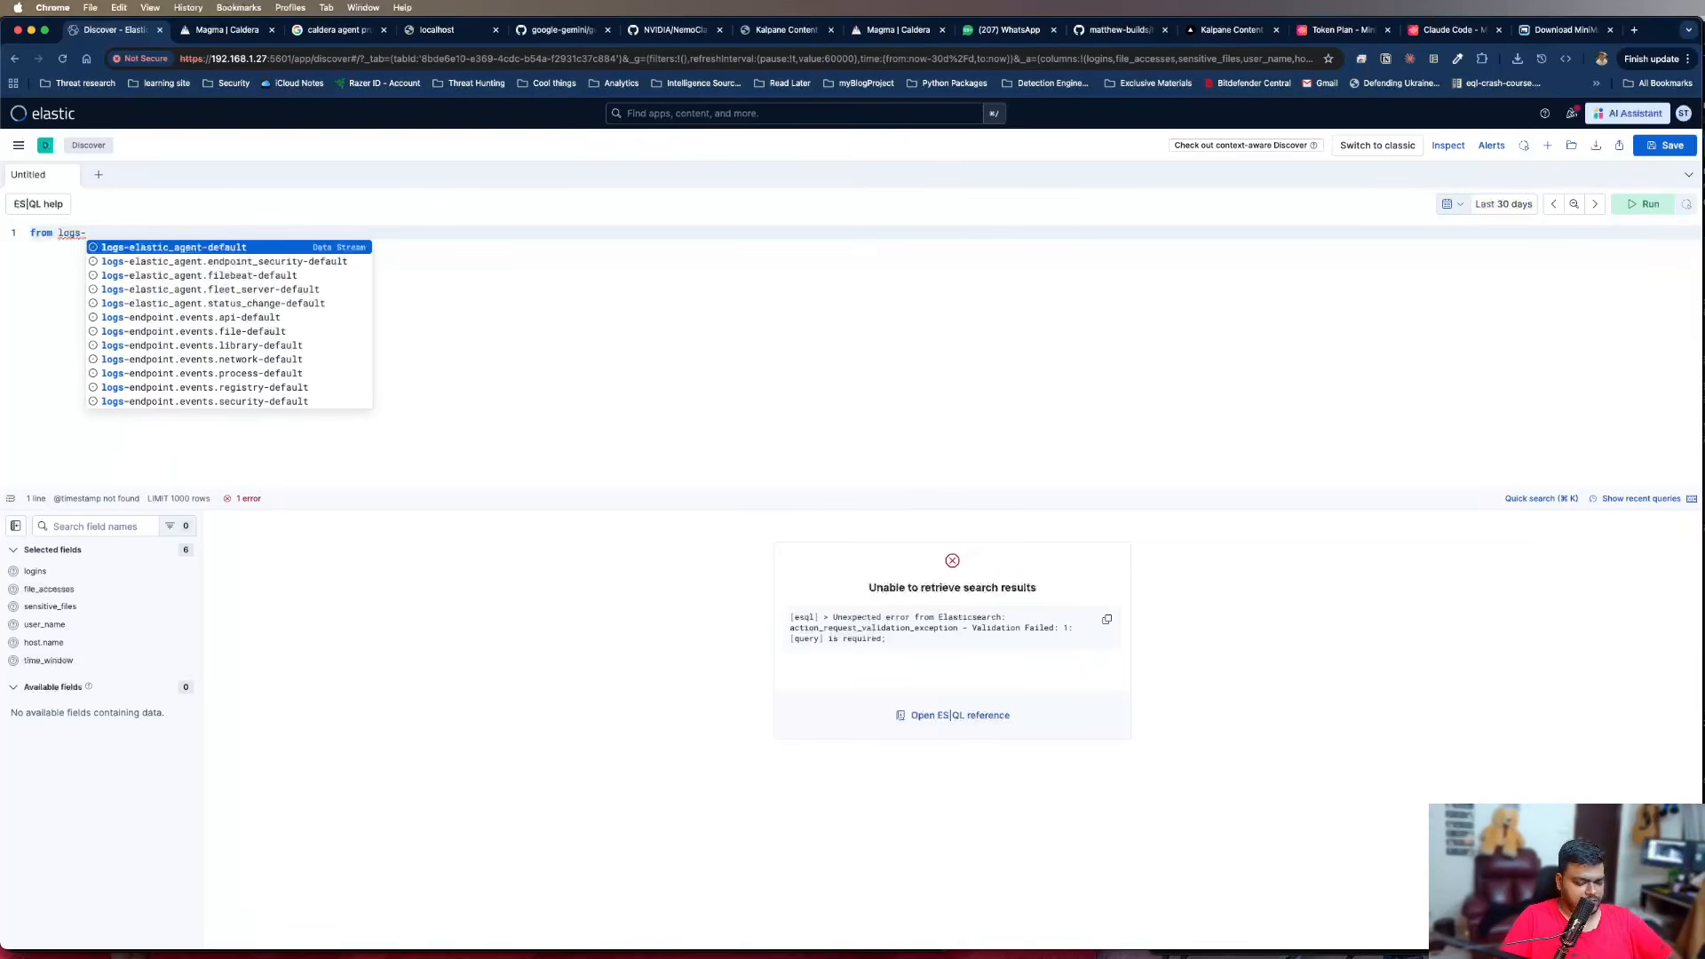
{"action": "type", "text": "*"}
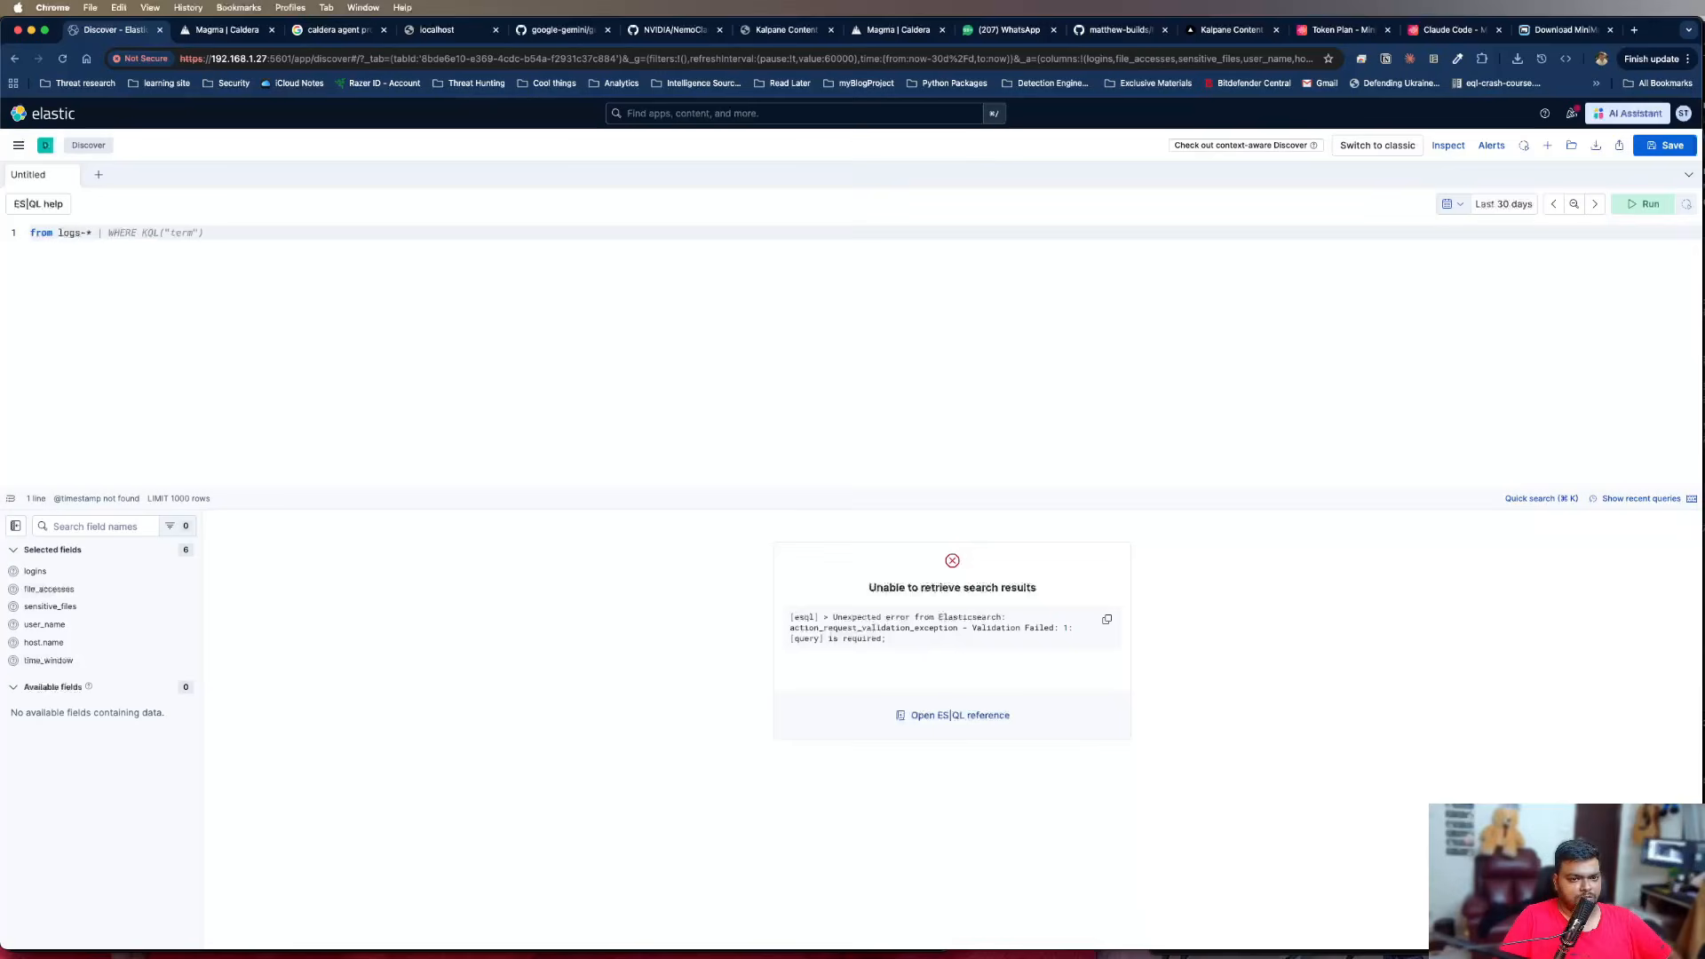
{"action": "key", "text": "Return"}
{"action": "type", "text": "|"}
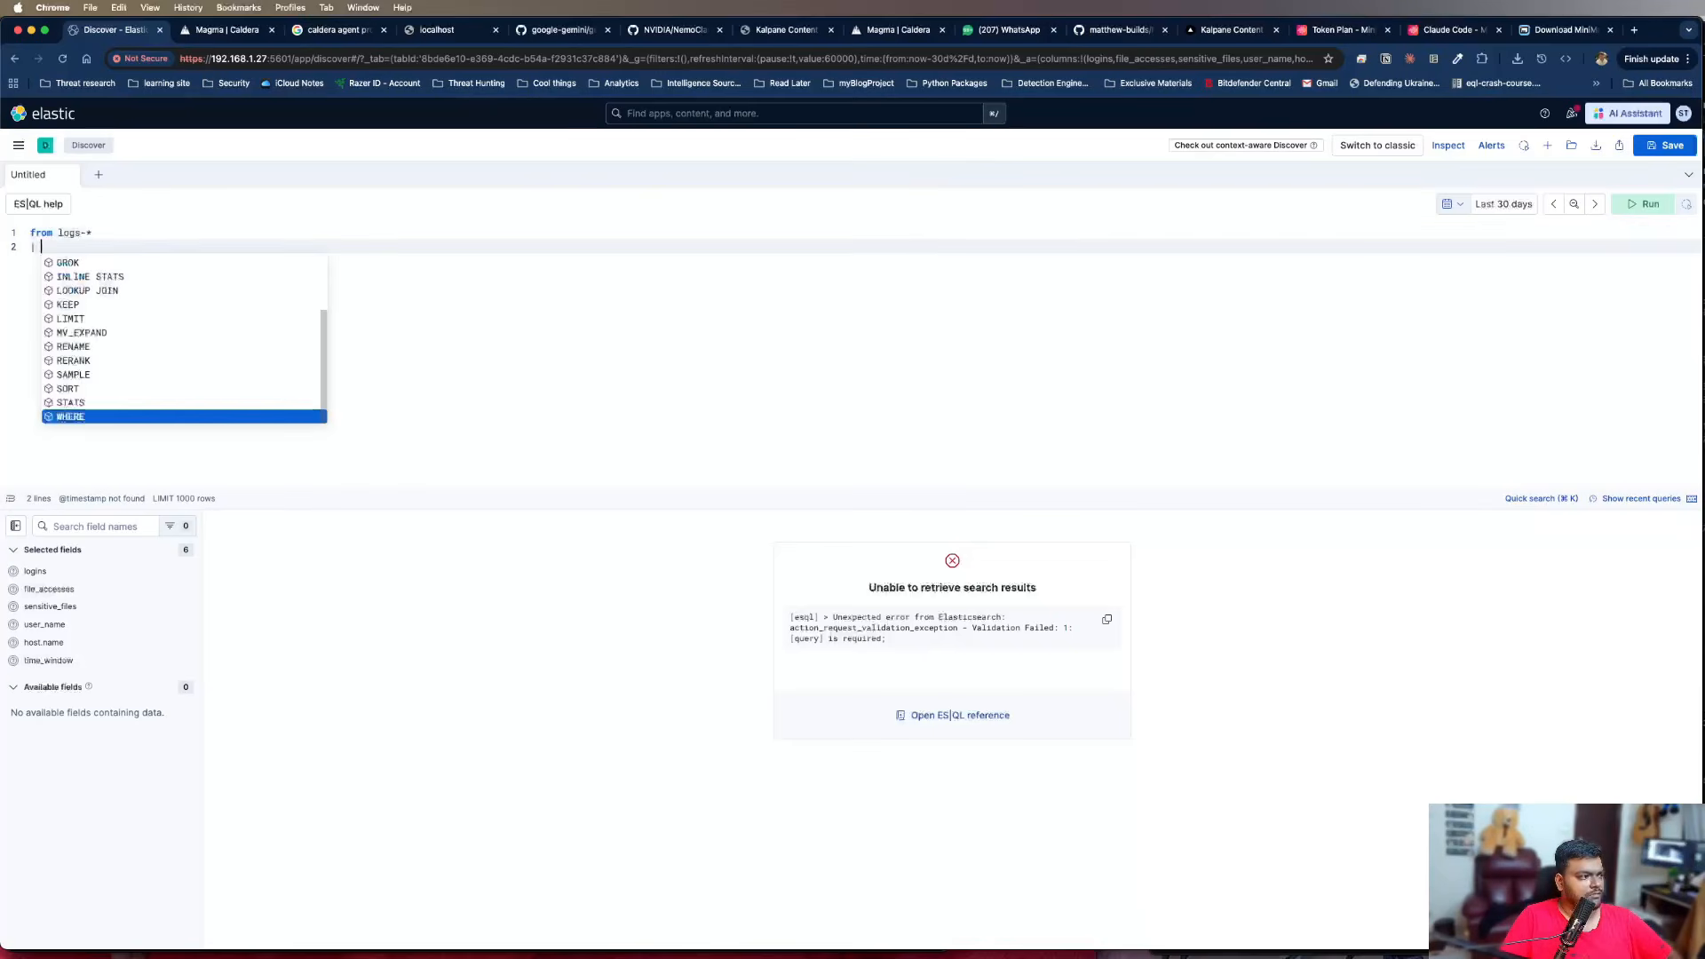
{"action": "type", "text": " stats"}
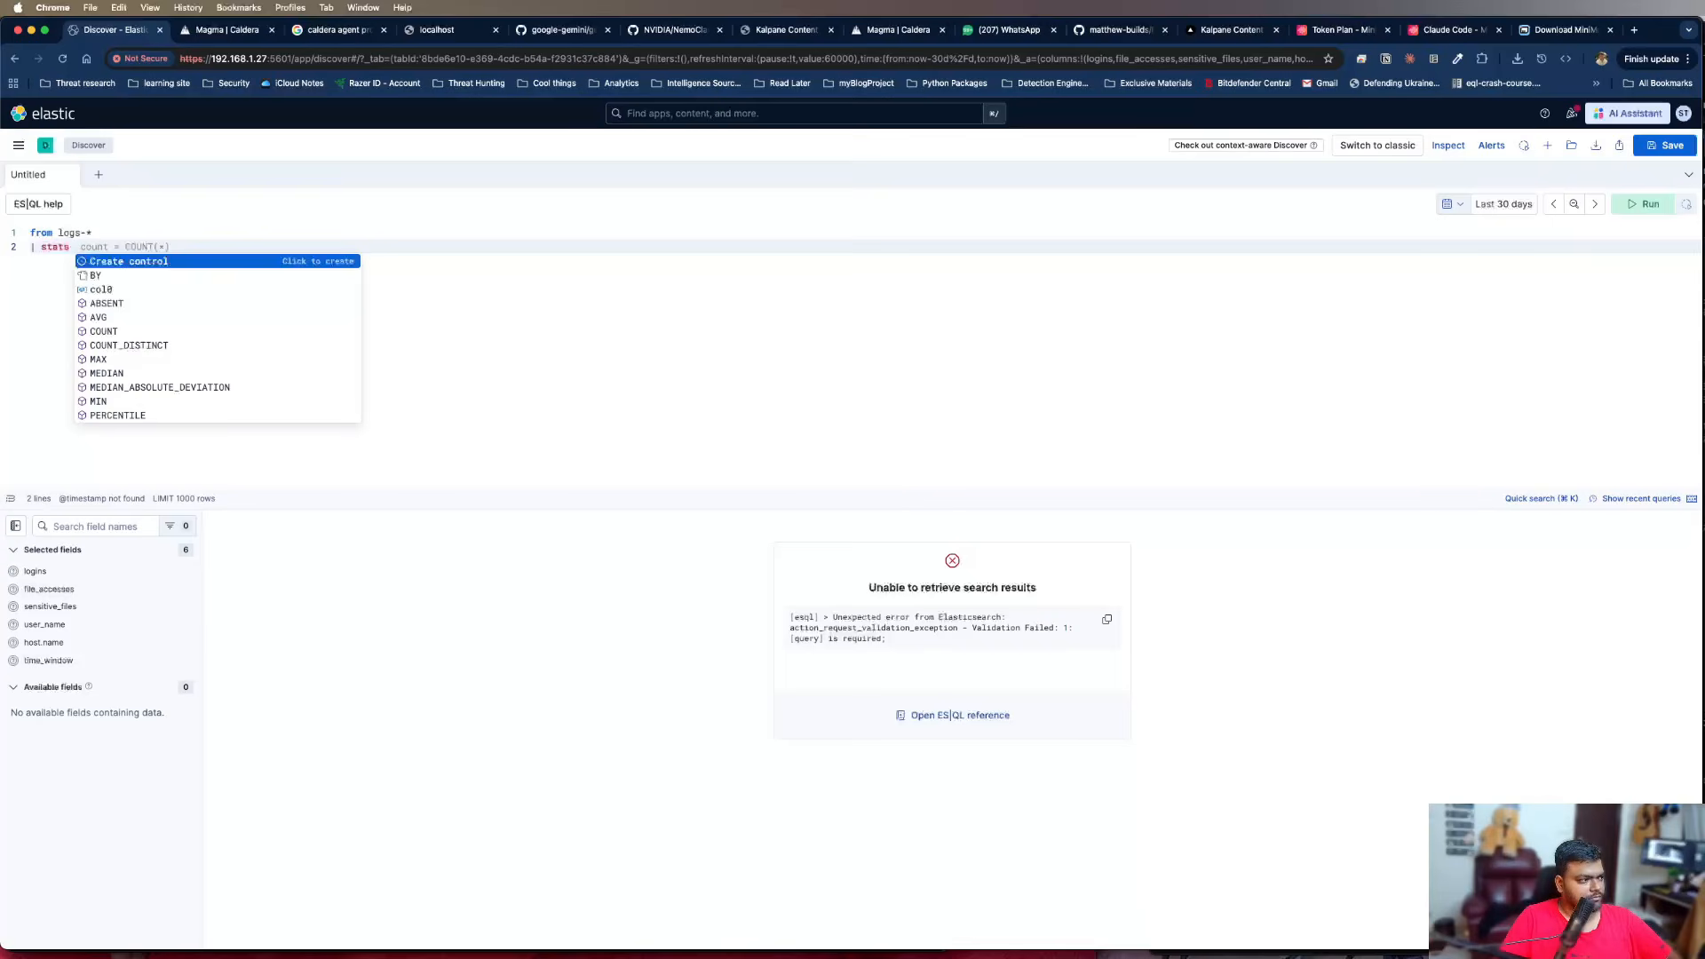
{"action": "key", "text": "Escape"}
{"action": "key", "text": "Return"}
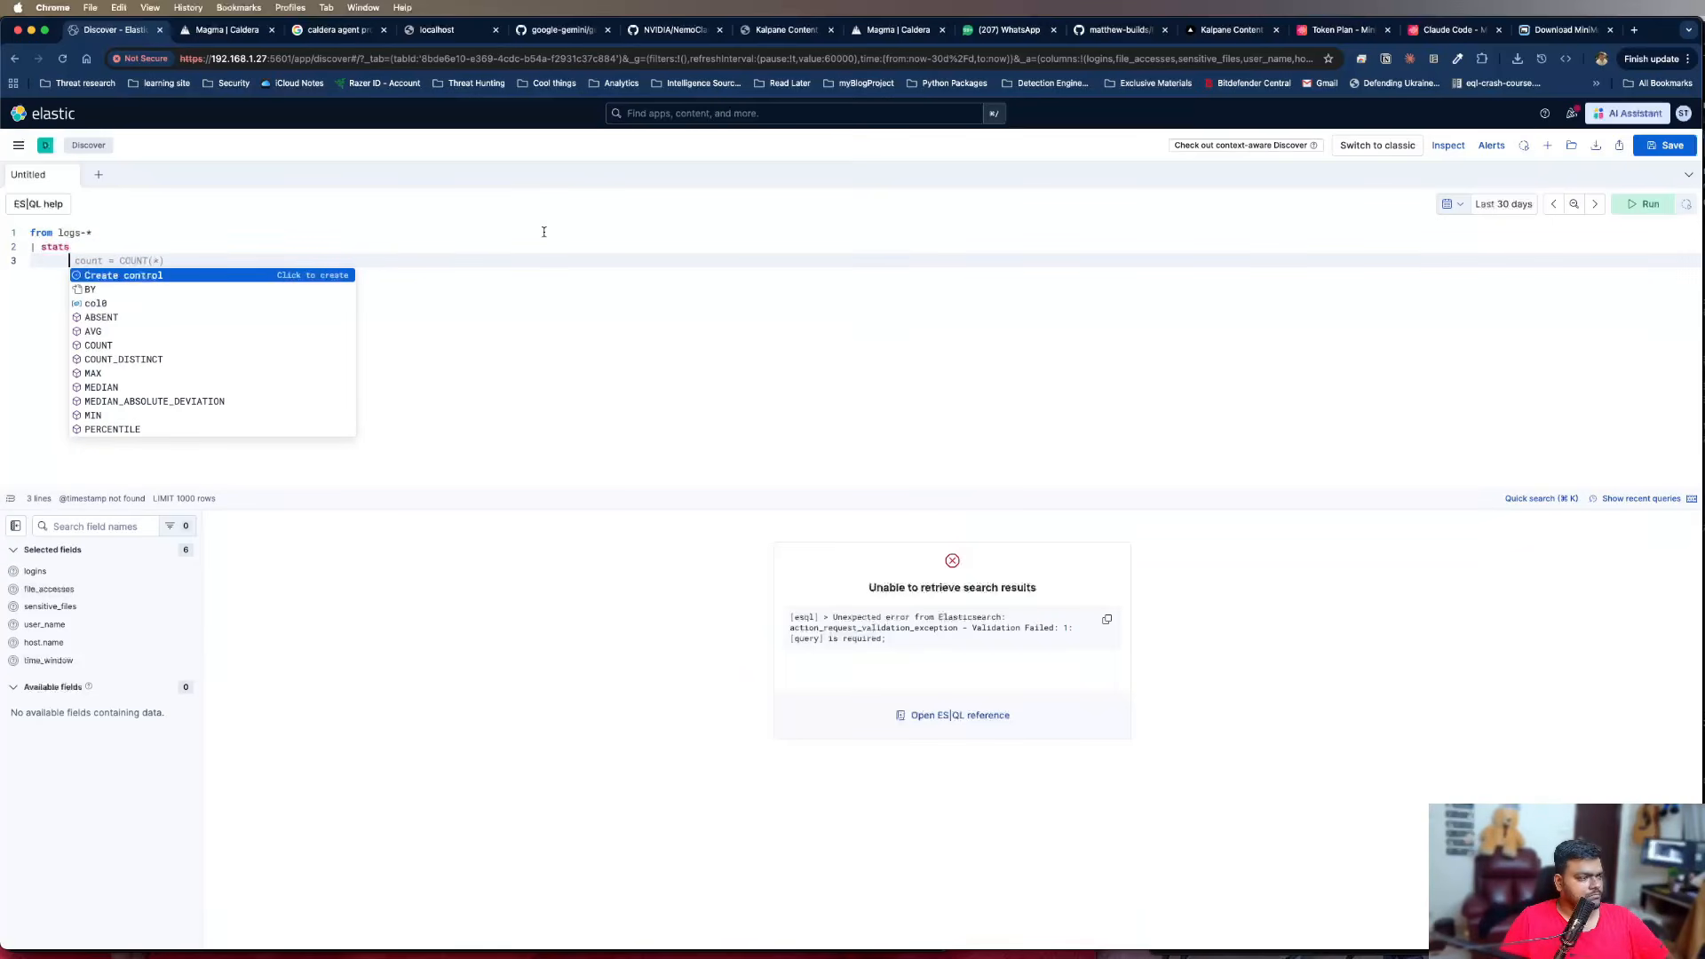
Add the aggregation "destination = MV_SORT()" on a new line under the stats command
{"action": "type", "text": "destinatio"}
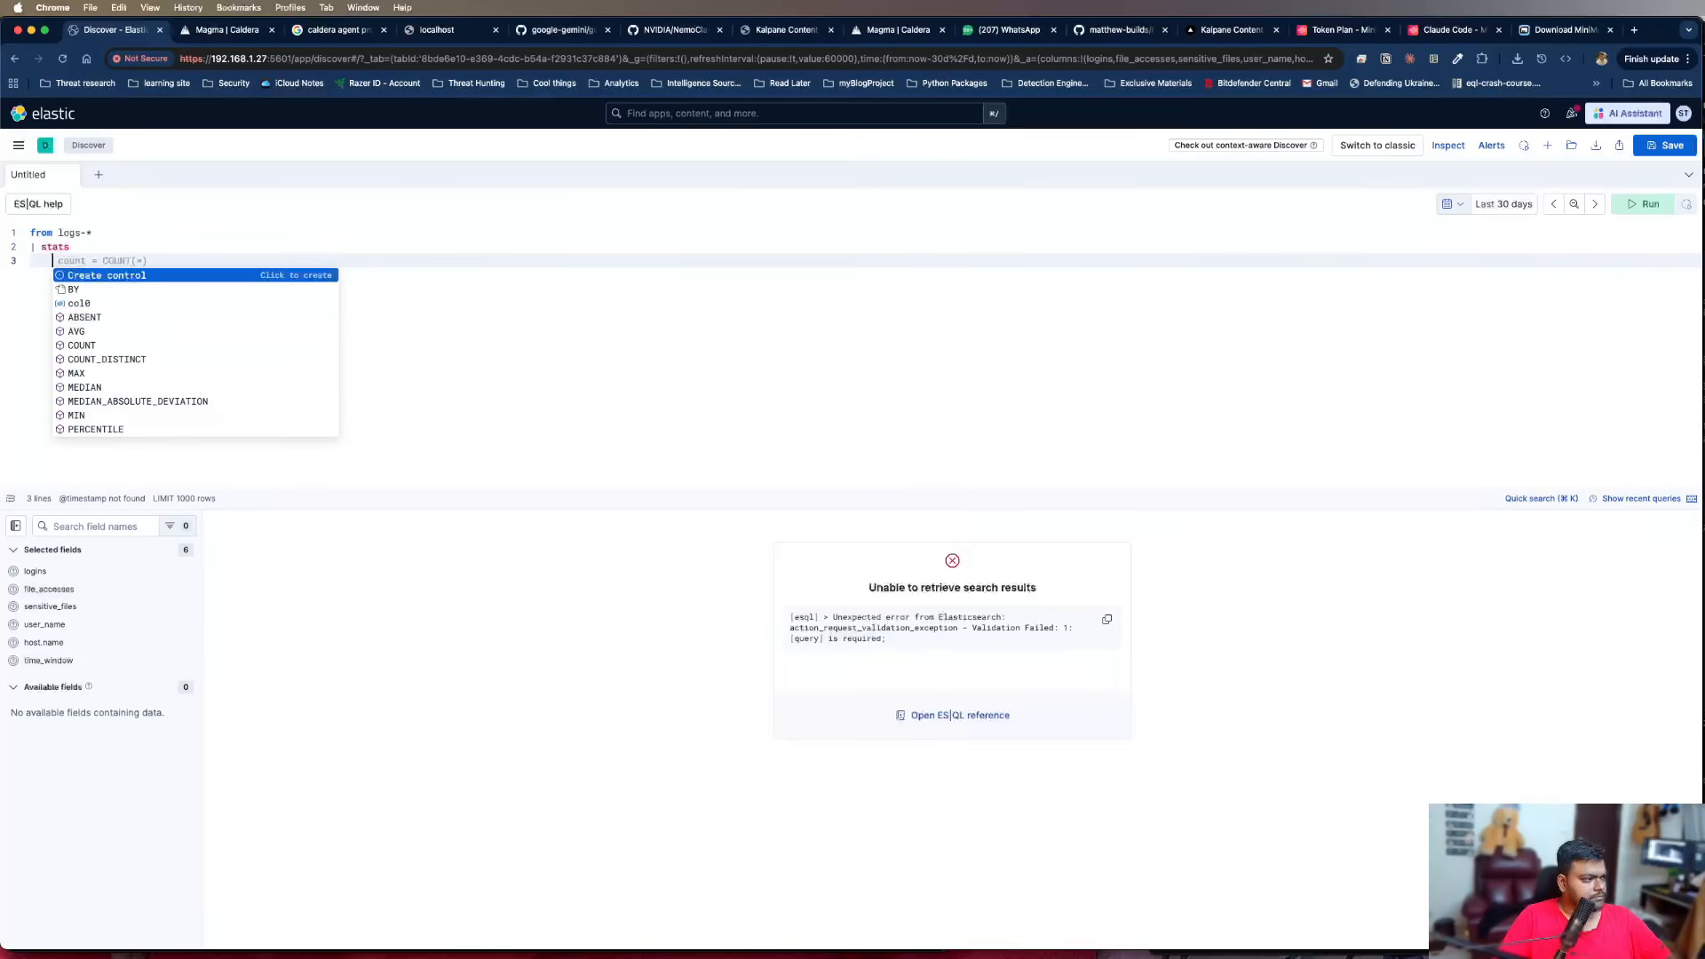
{"action": "type", "text": "n"}
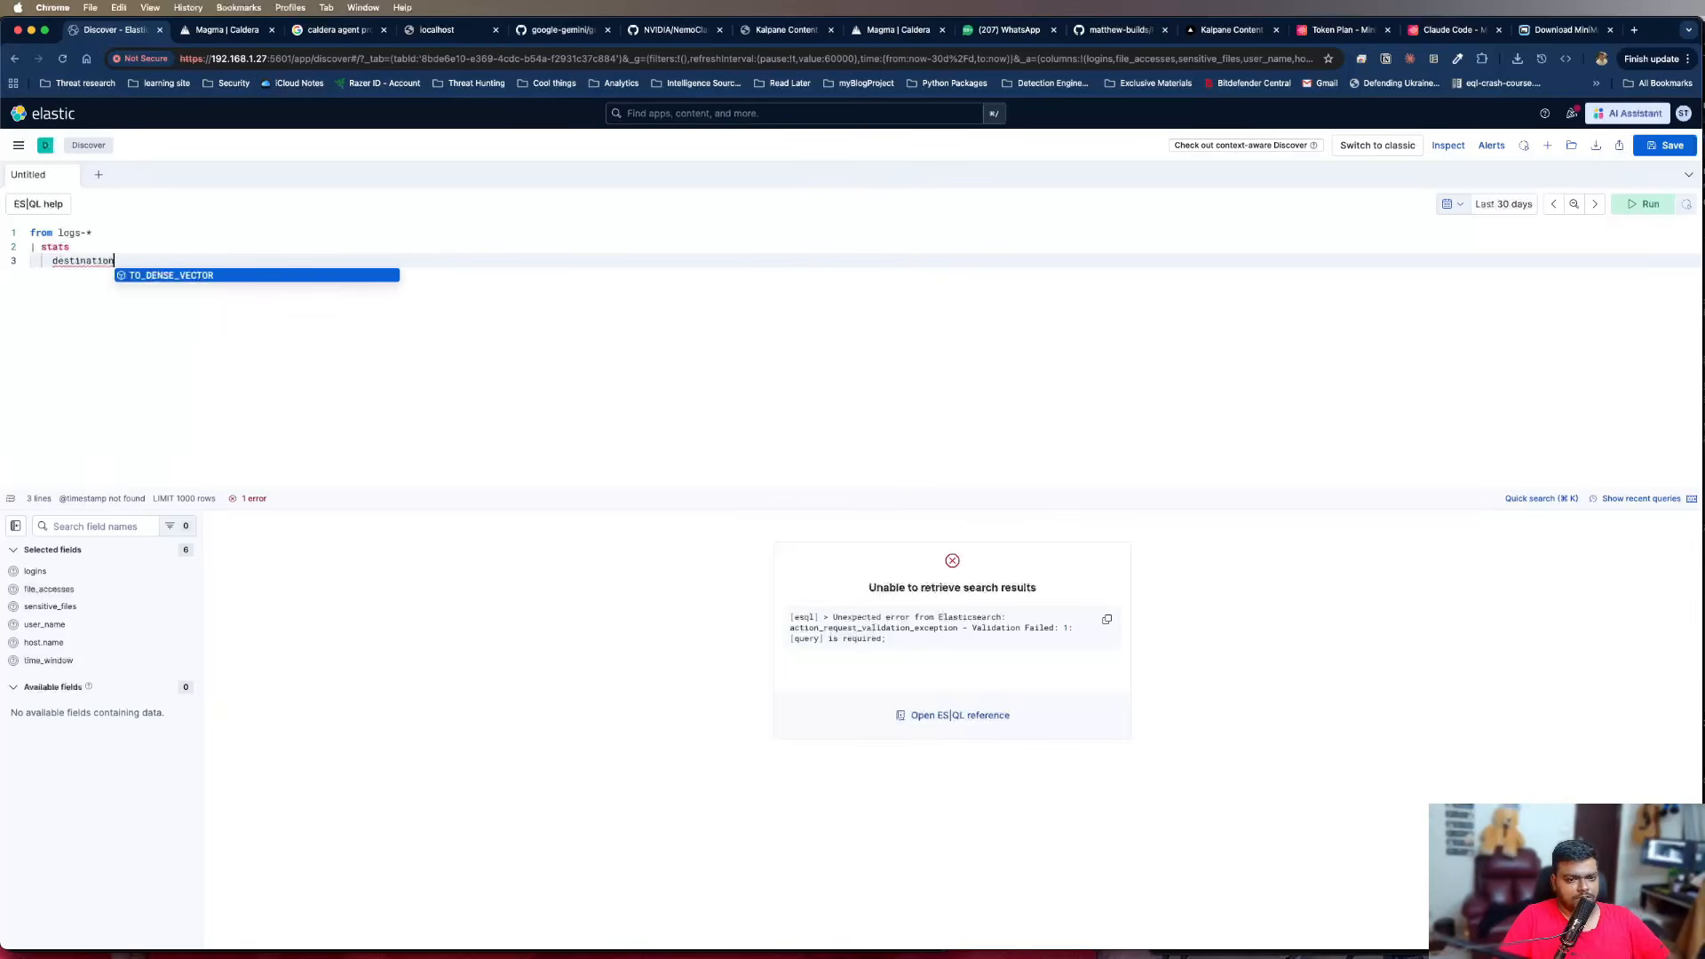
{"action": "type", "text": " = MV"}
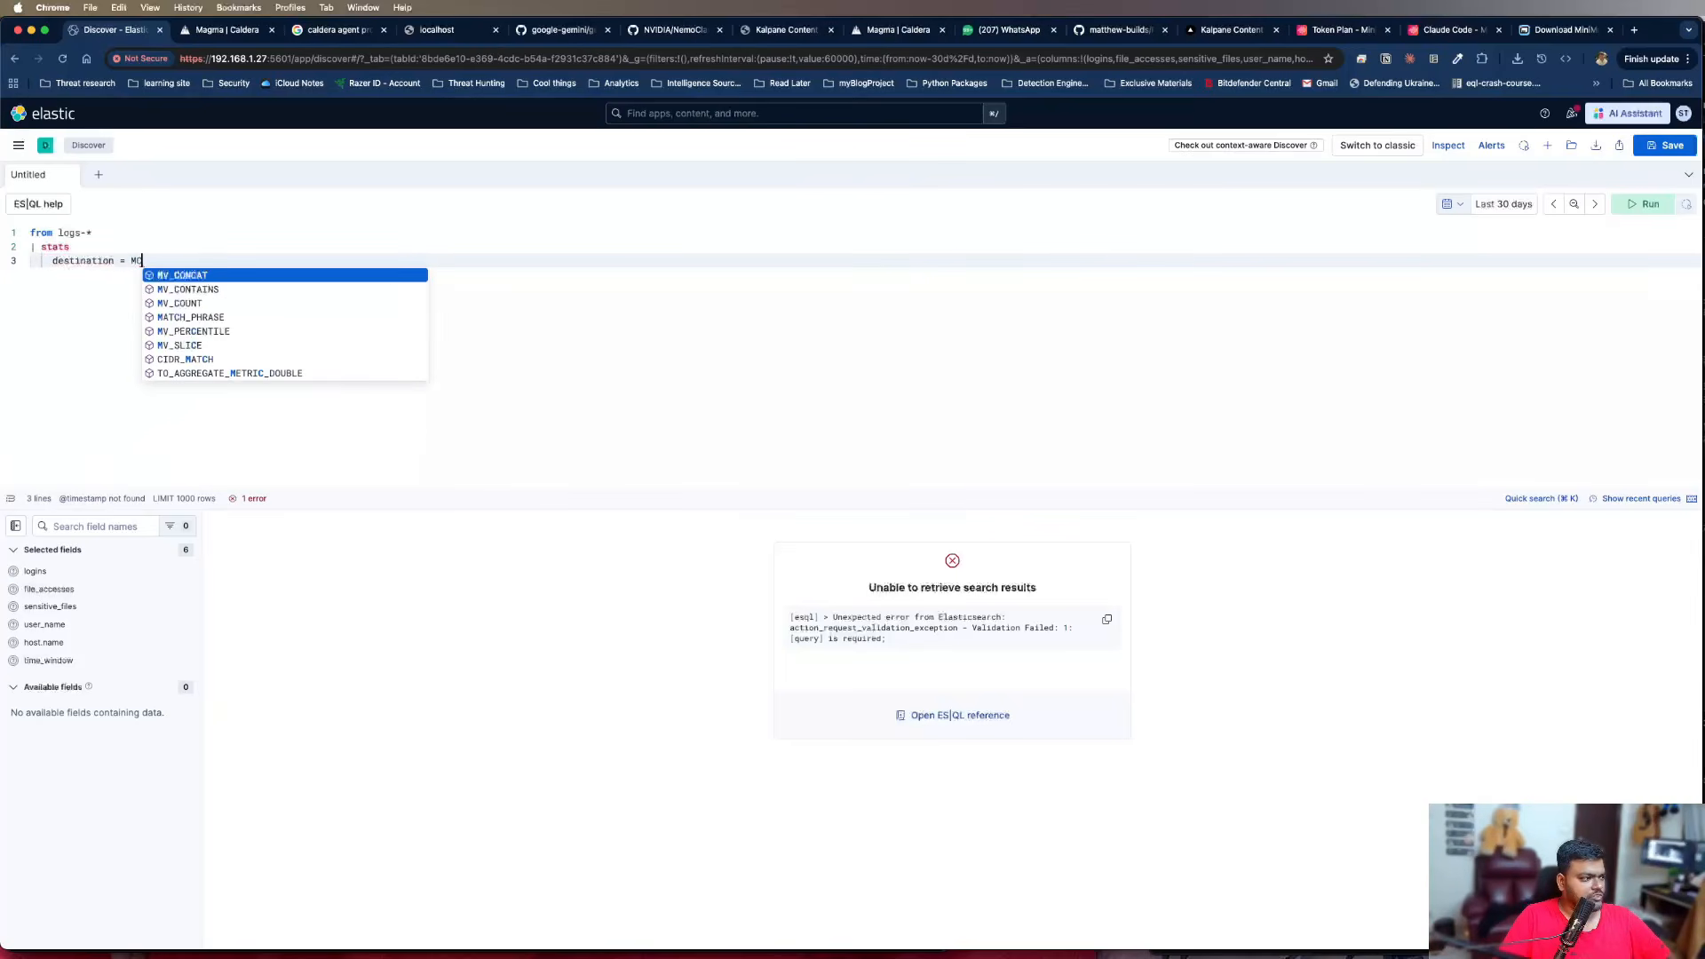
{"action": "type", "text": "_S"}
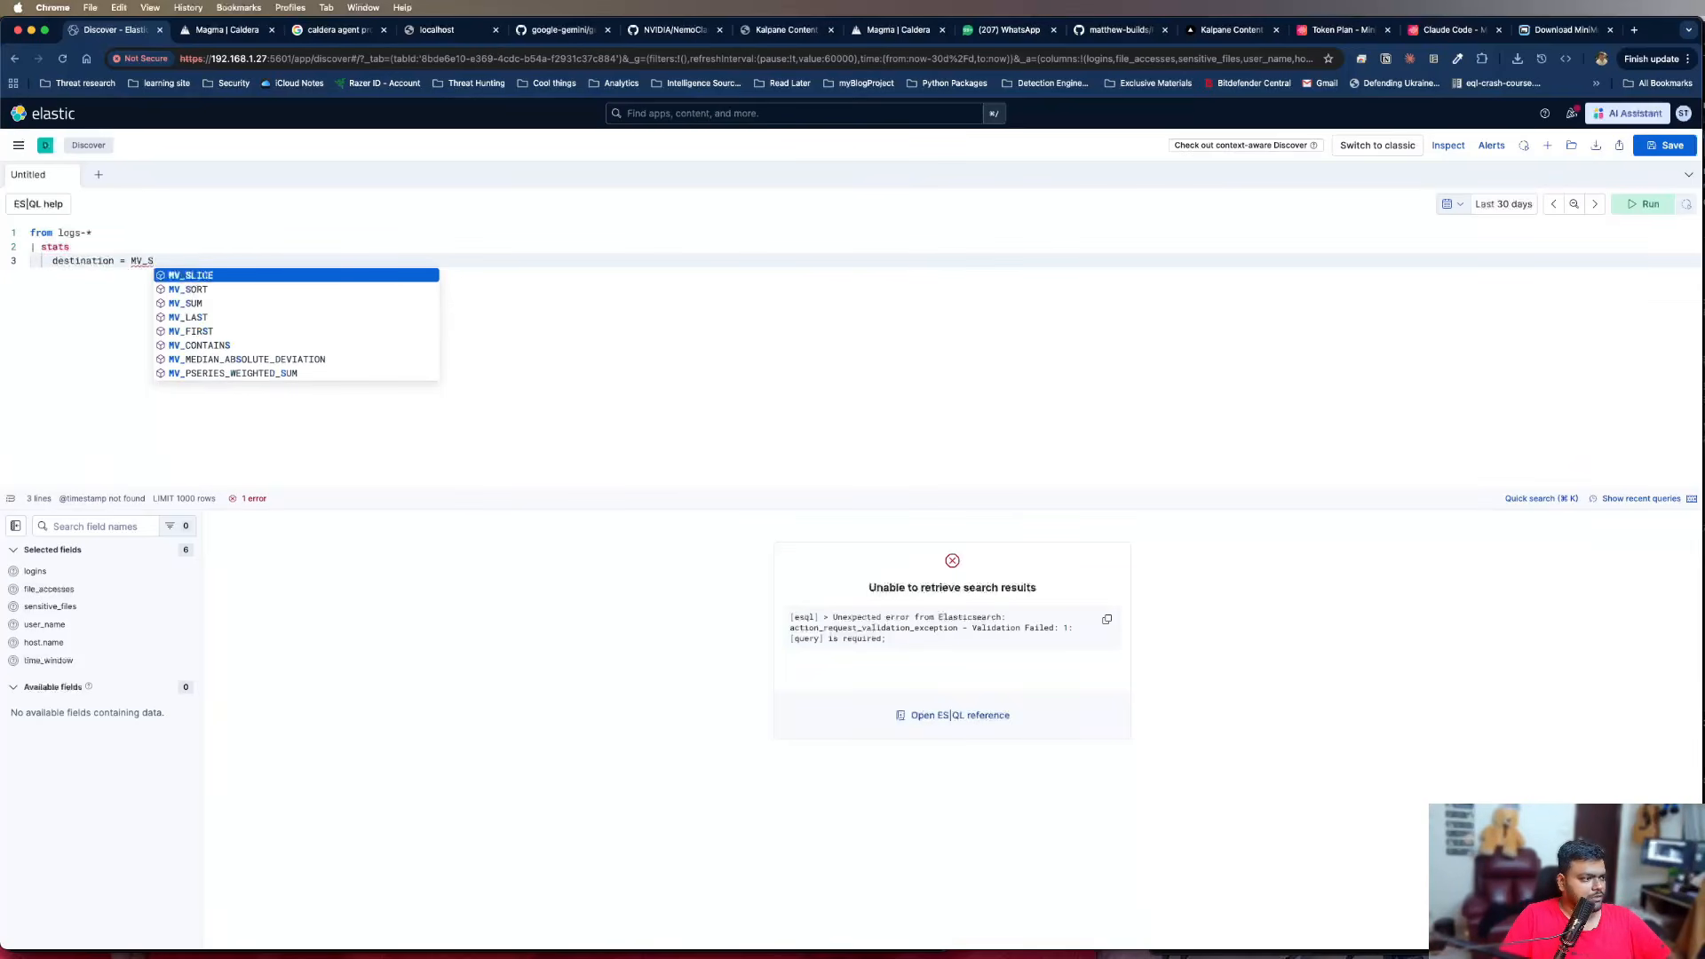
{"action": "type", "text": "ORT"}
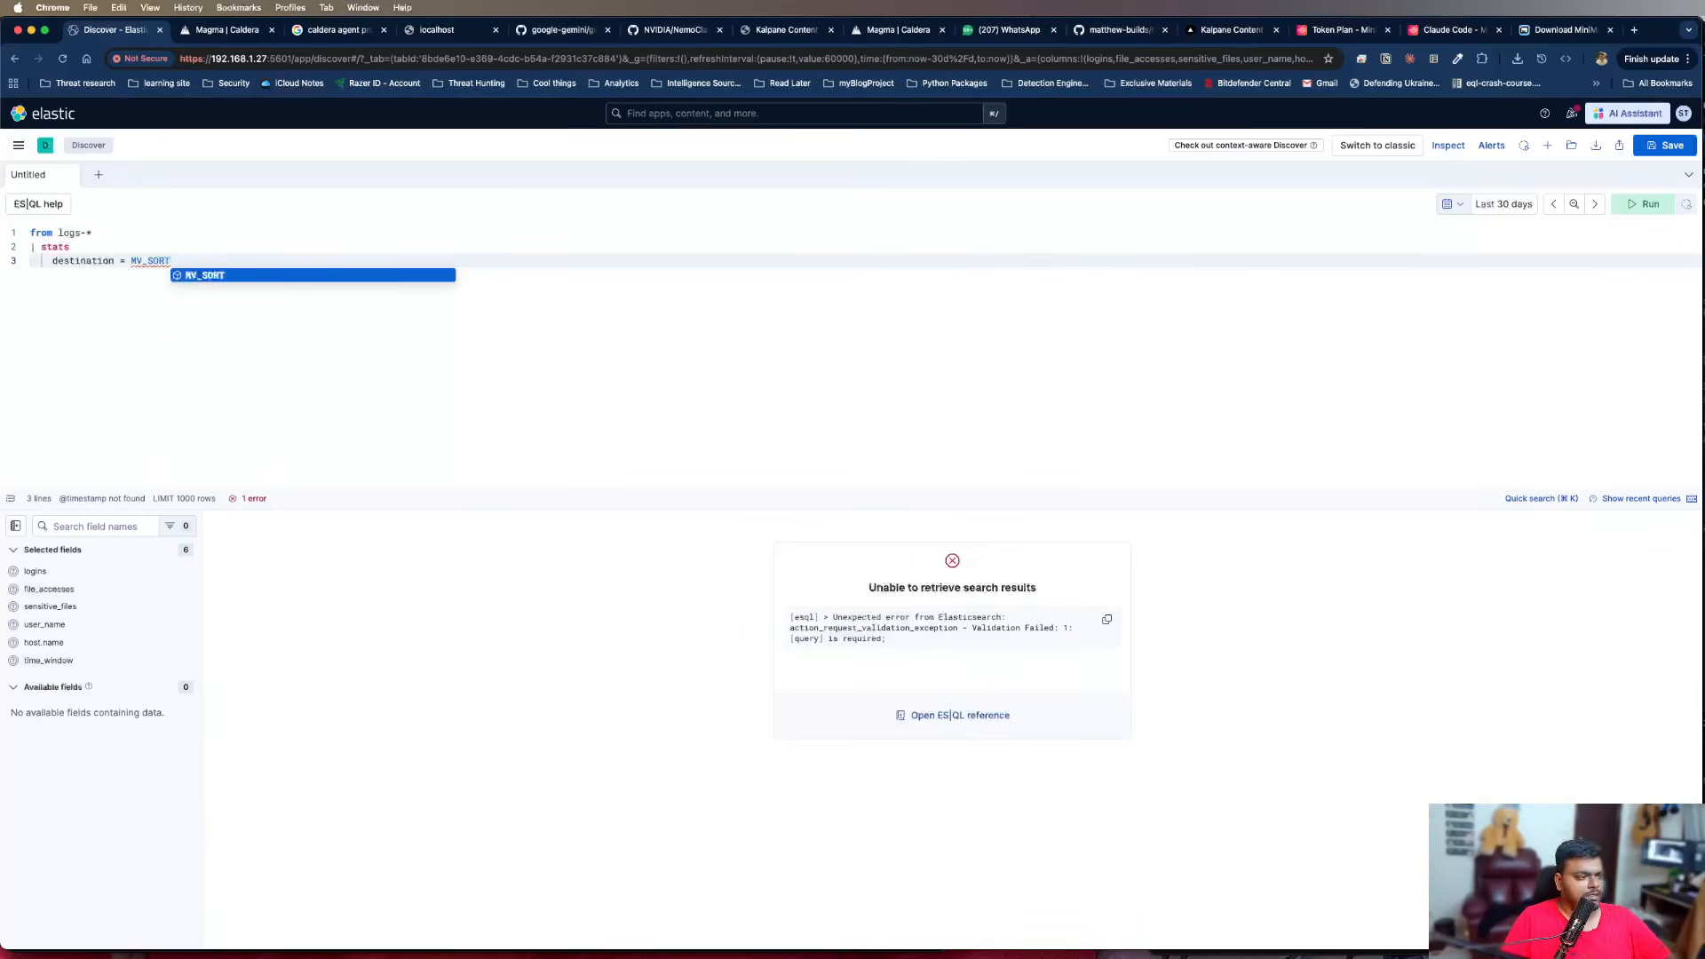
{"action": "left_click", "coordinate": [194, 276]}
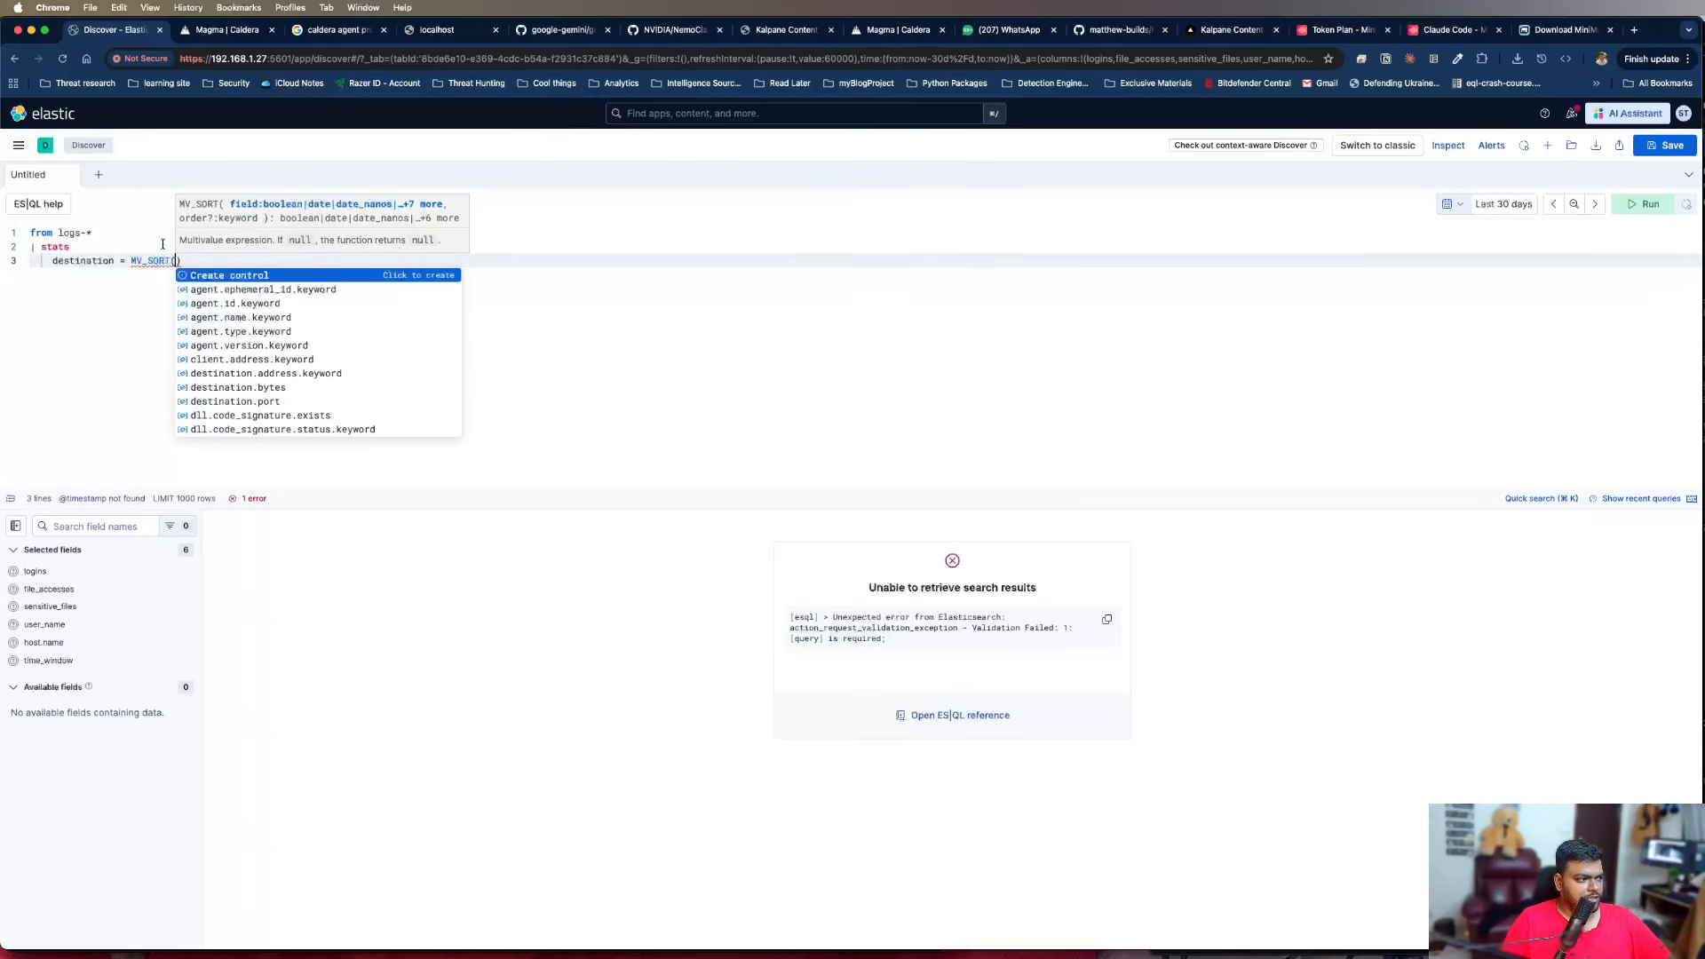
{"action": "left_click", "coordinate": [769, 289]}
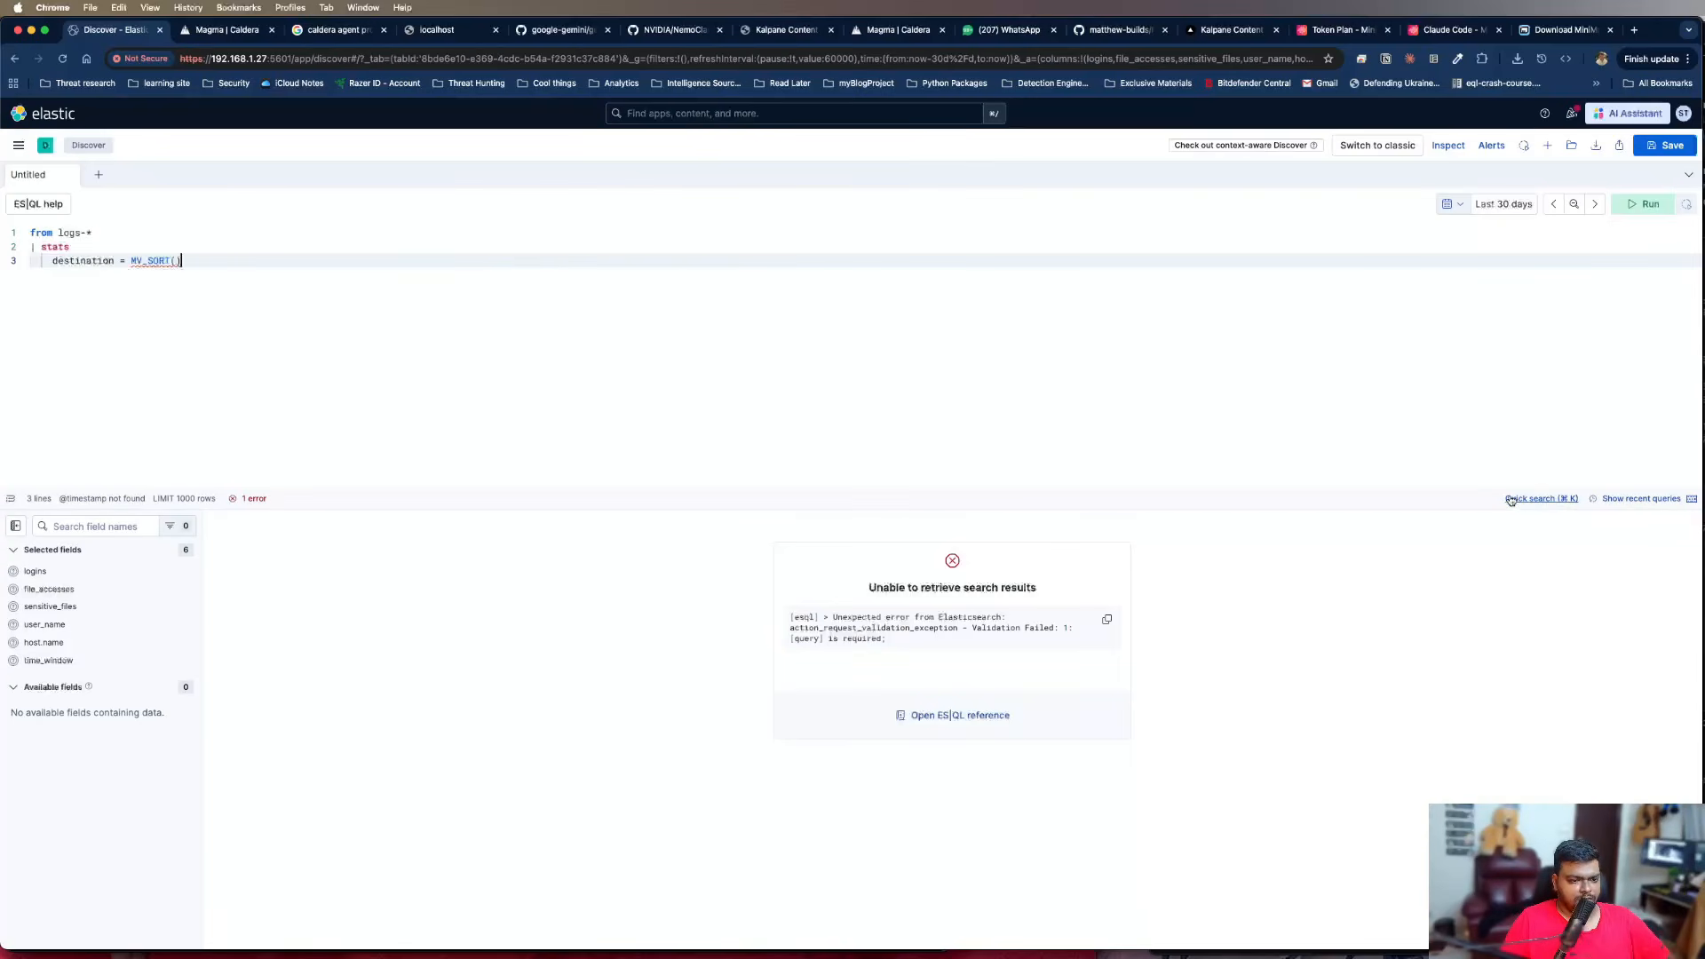
Look up MV_SORT in the ES|QL quick reference, read its description and example, and close the reference
{"action": "left_click", "coordinate": [1541, 498]}
{"action": "key", "text": "Escape"}
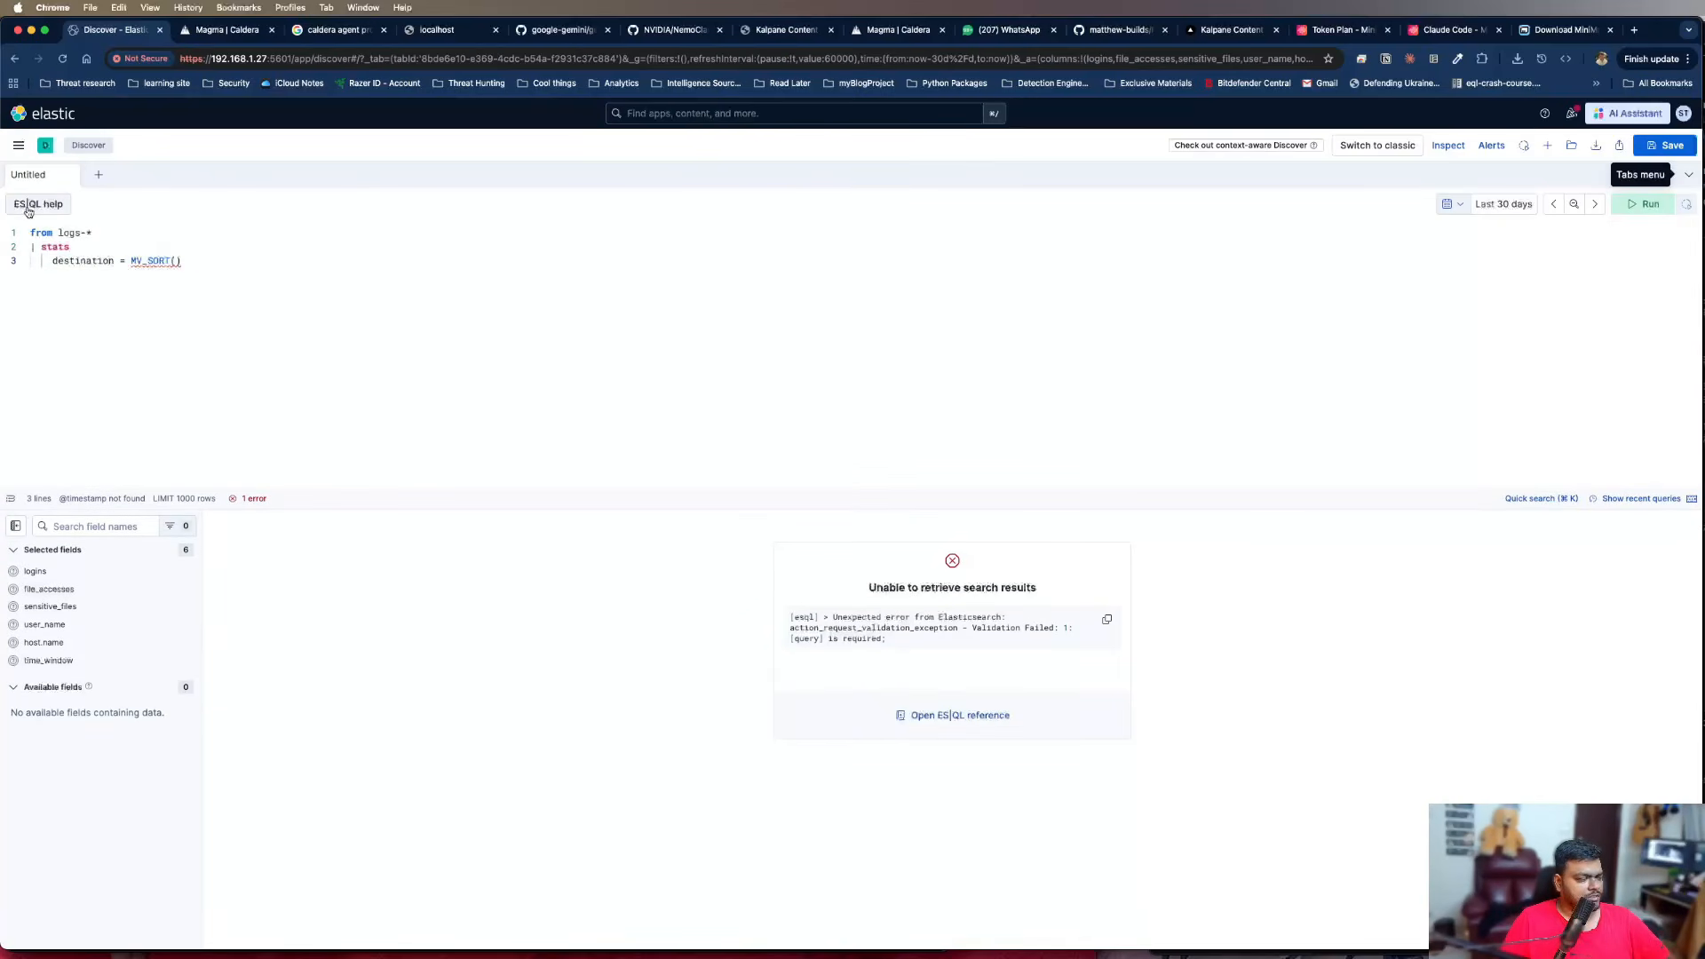
{"action": "left_click", "coordinate": [27, 203]}
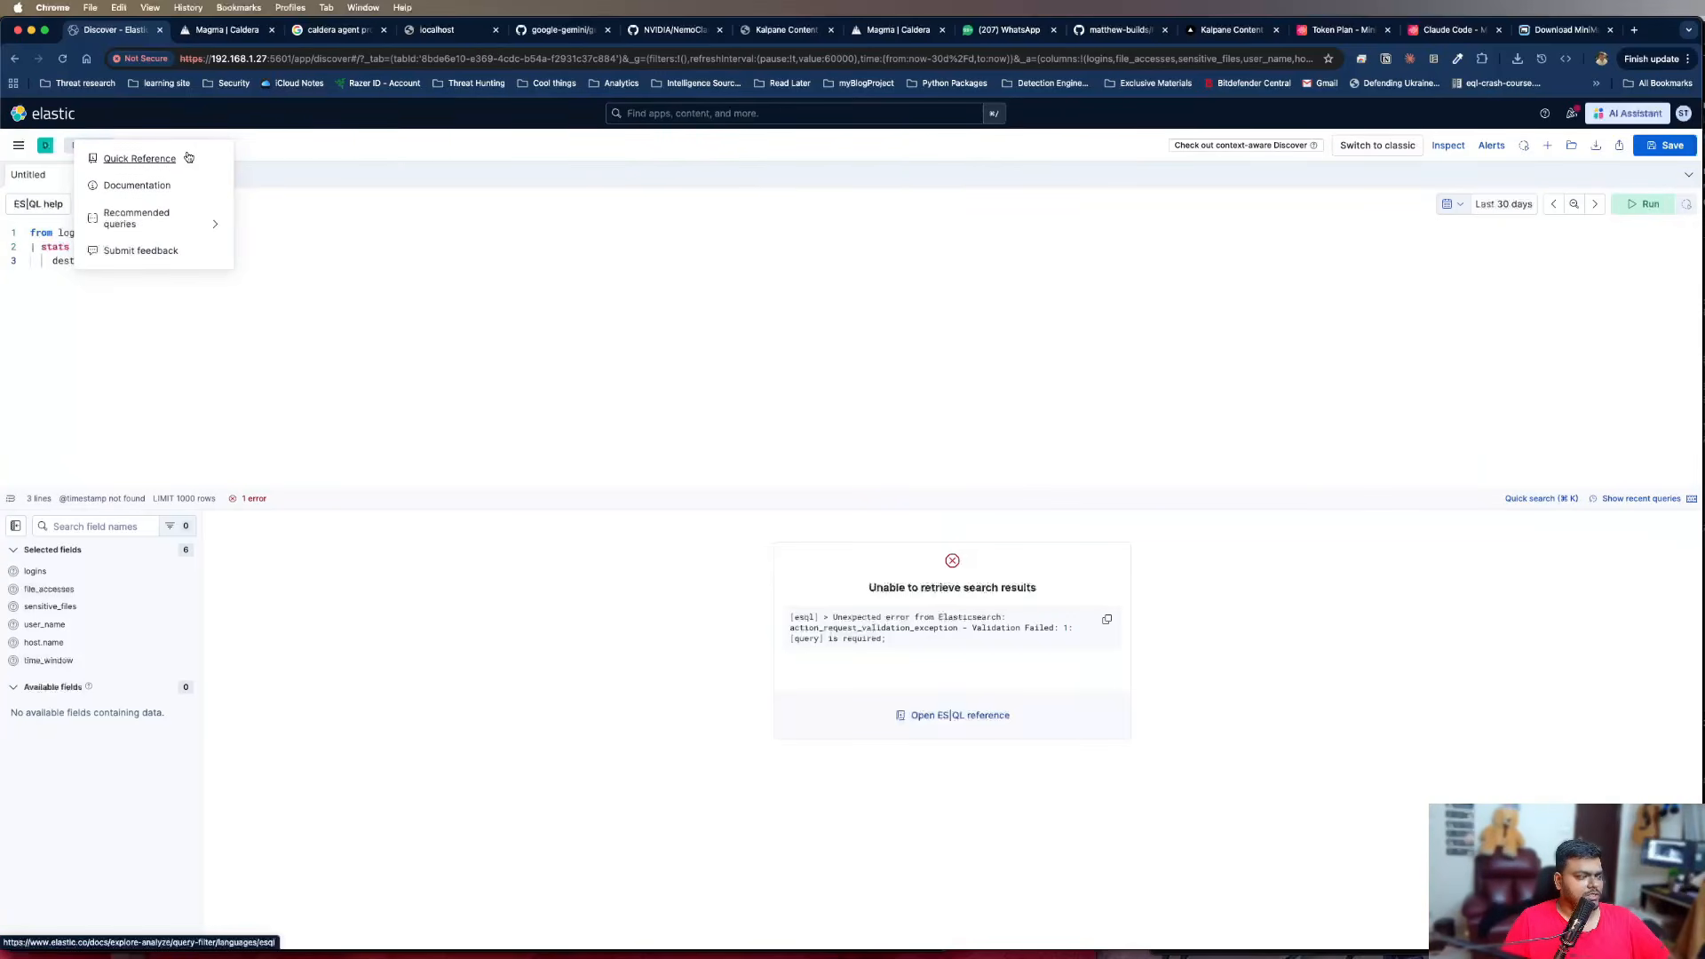
{"action": "left_click", "coordinate": [140, 159]}
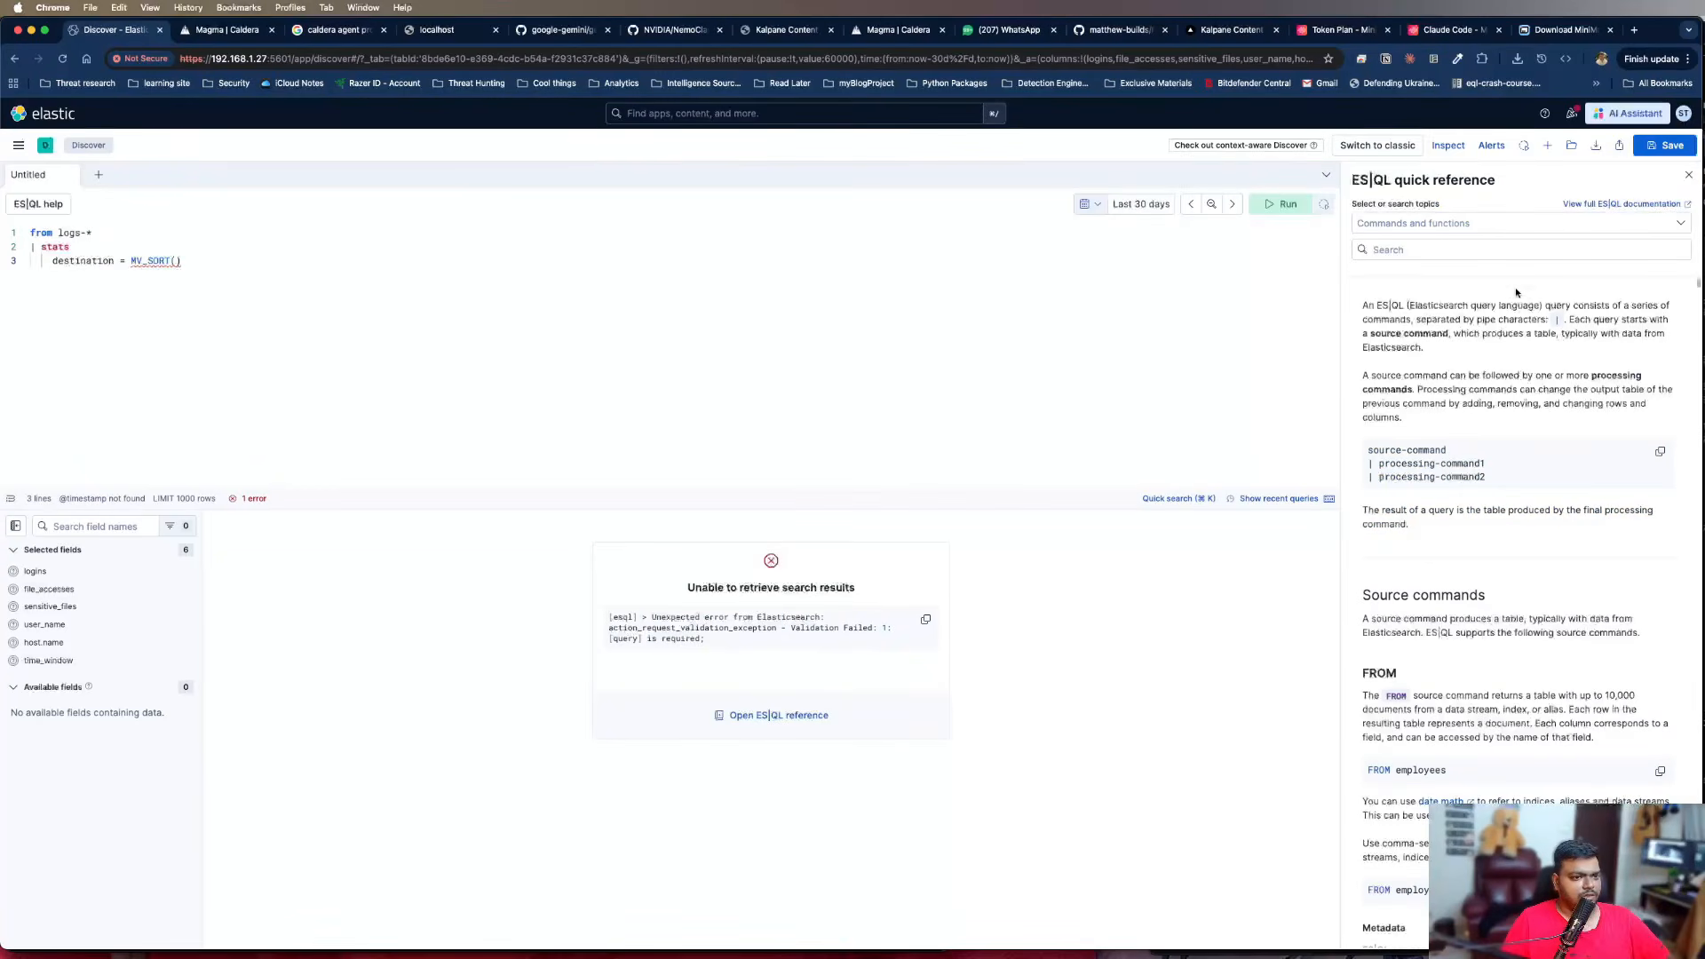
{"action": "left_click", "coordinate": [1504, 251]}
{"action": "type", "text": "MV_"}
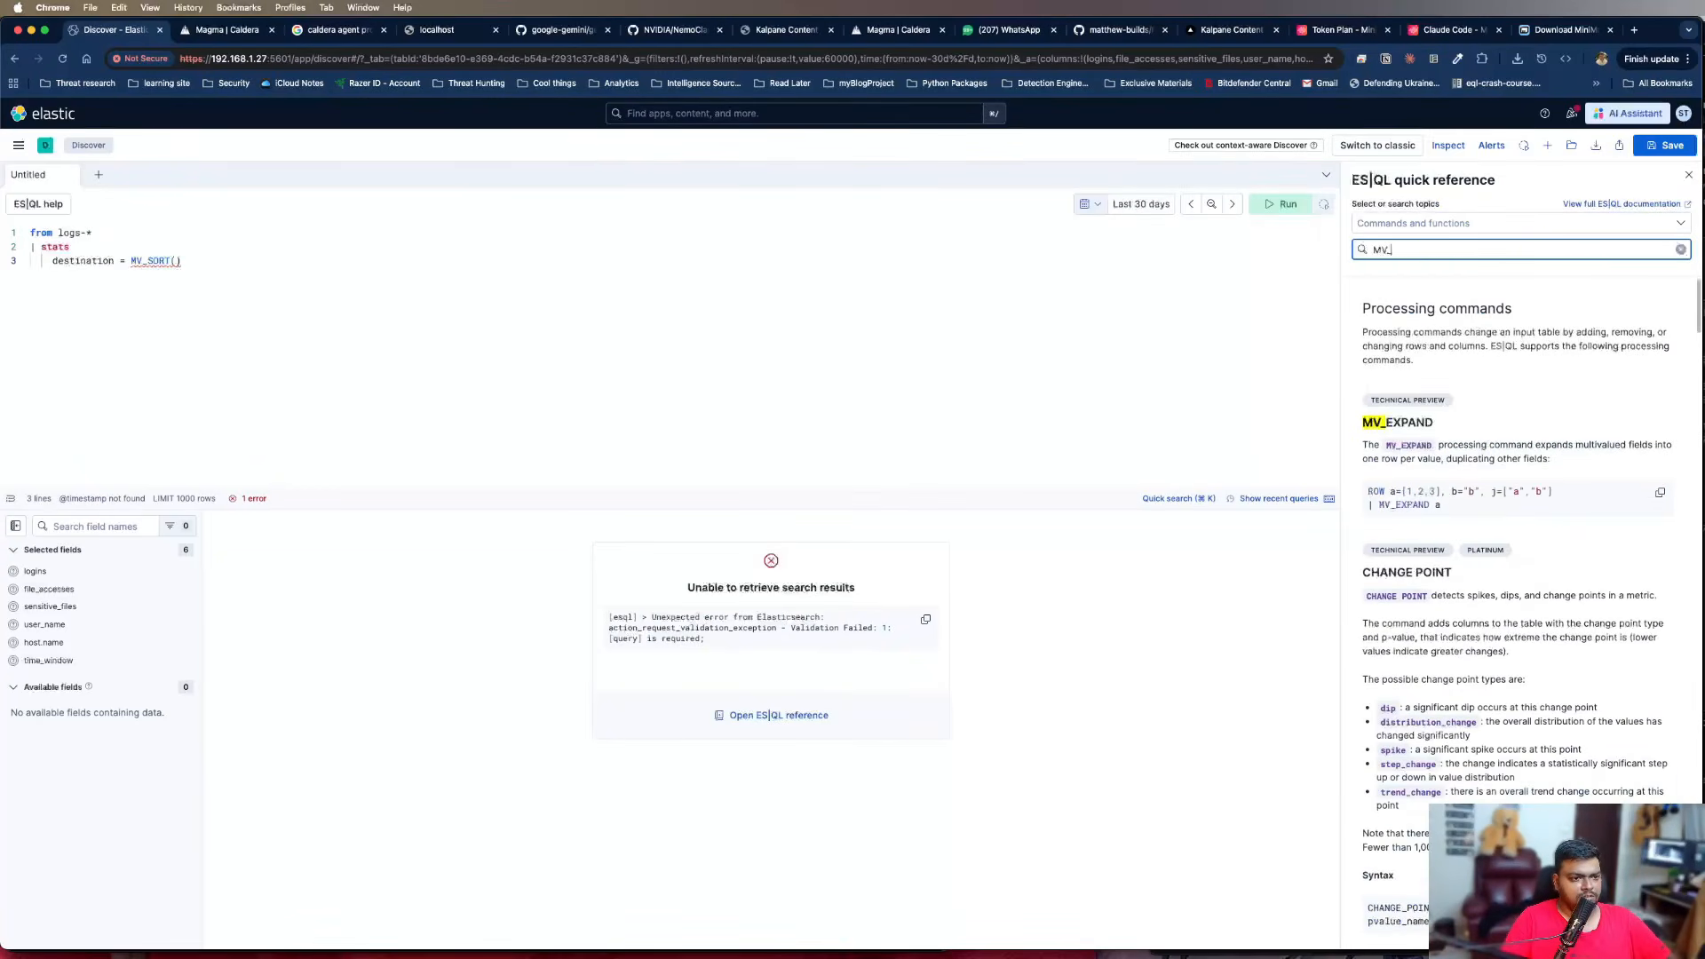
{"action": "type", "text": "SORT"}
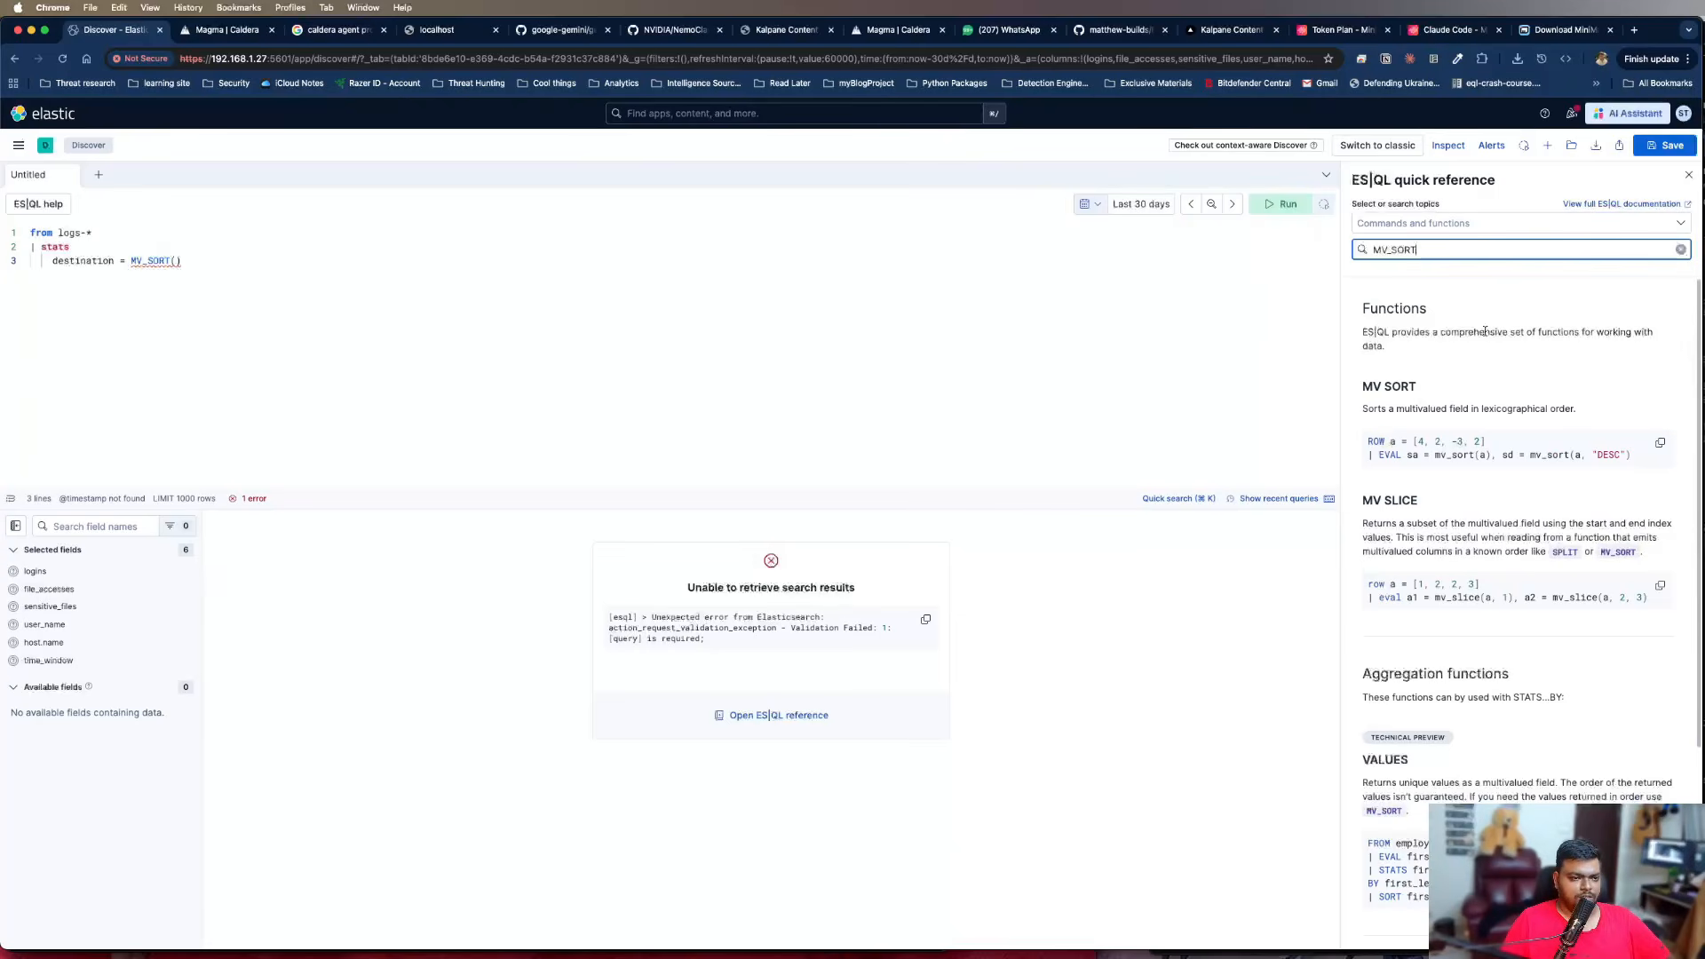
{"action": "left_click_drag", "start_coordinate": [1525, 455], "coordinate": [1558, 455]}
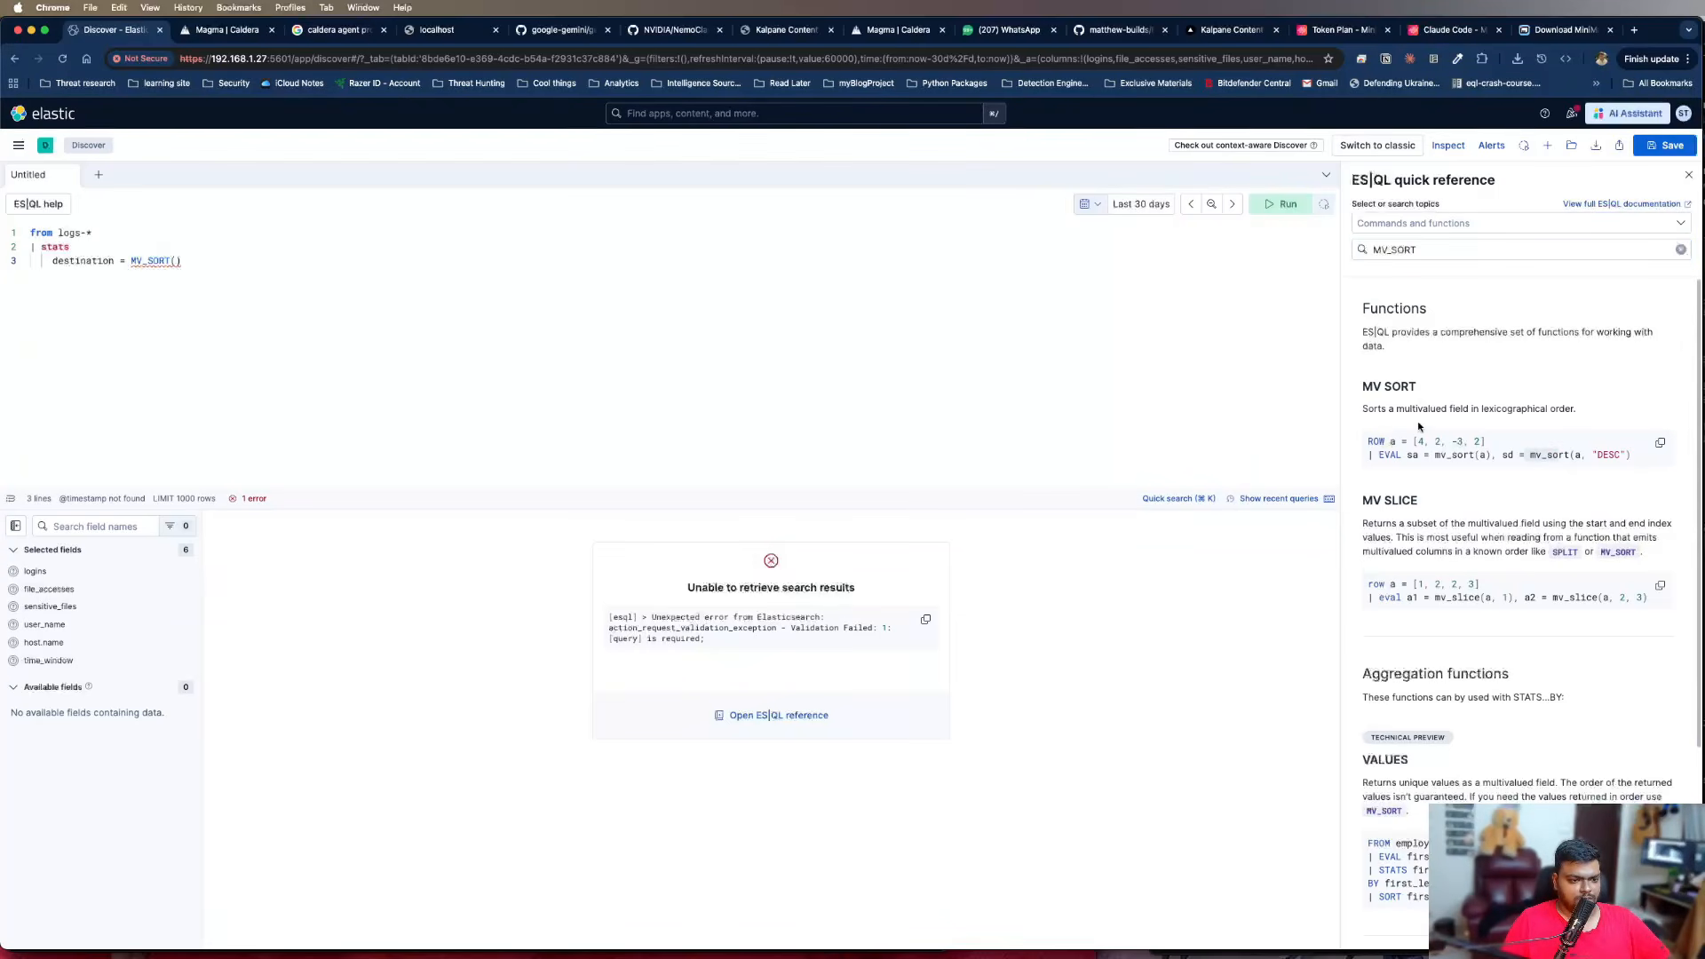
{"action": "left_click_drag", "start_coordinate": [1363, 409], "coordinate": [1615, 406]}
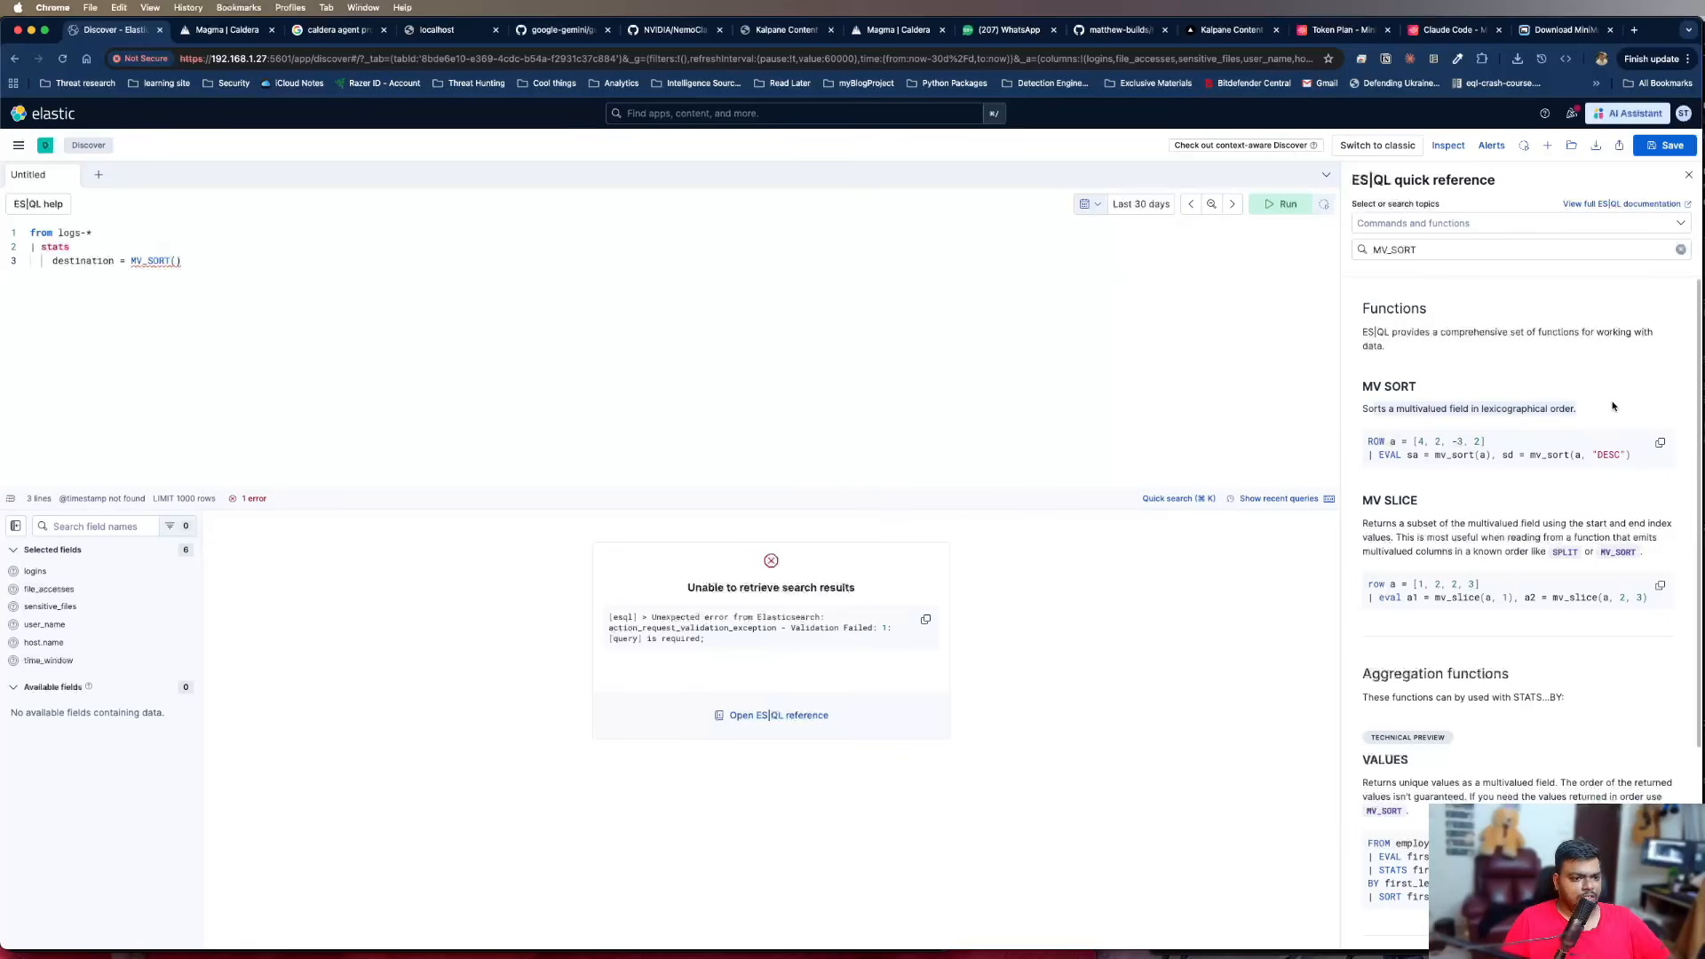
{"action": "left_click", "coordinate": [1688, 175]}
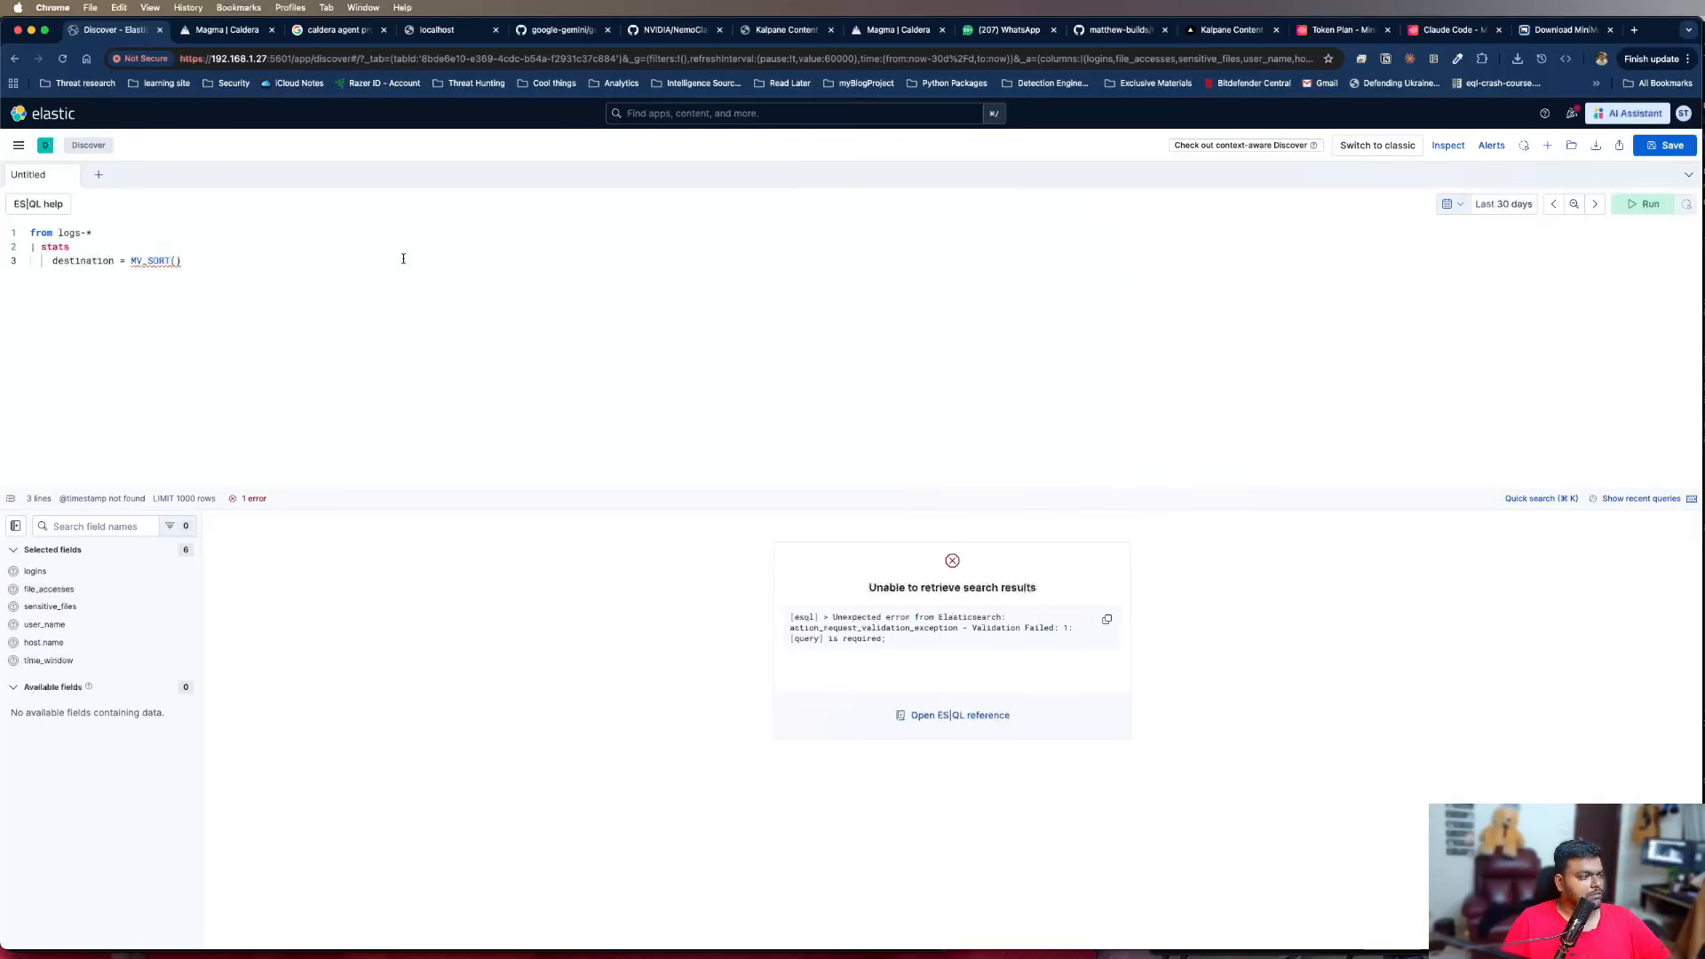
Fill the MV_SORT function's argument with "VALUES(destination.ip)"
{"action": "left_click", "coordinate": [187, 261]}
{"action": "key", "text": "Left"}
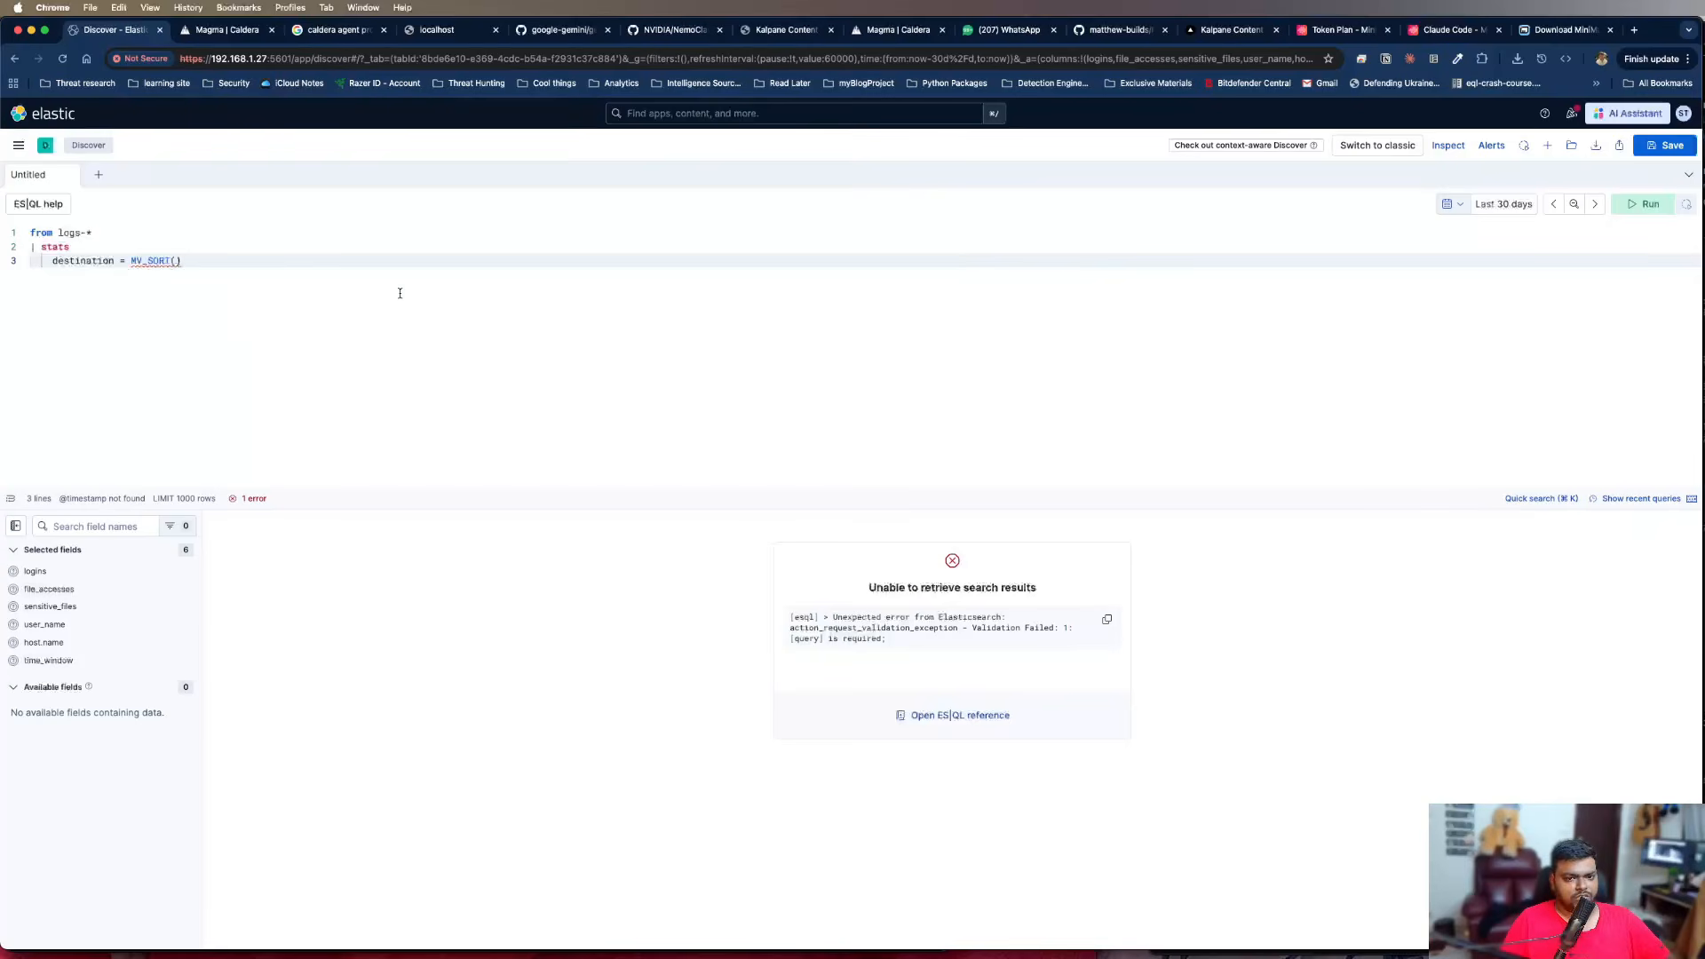
{"action": "type", "text": "VALUES"}
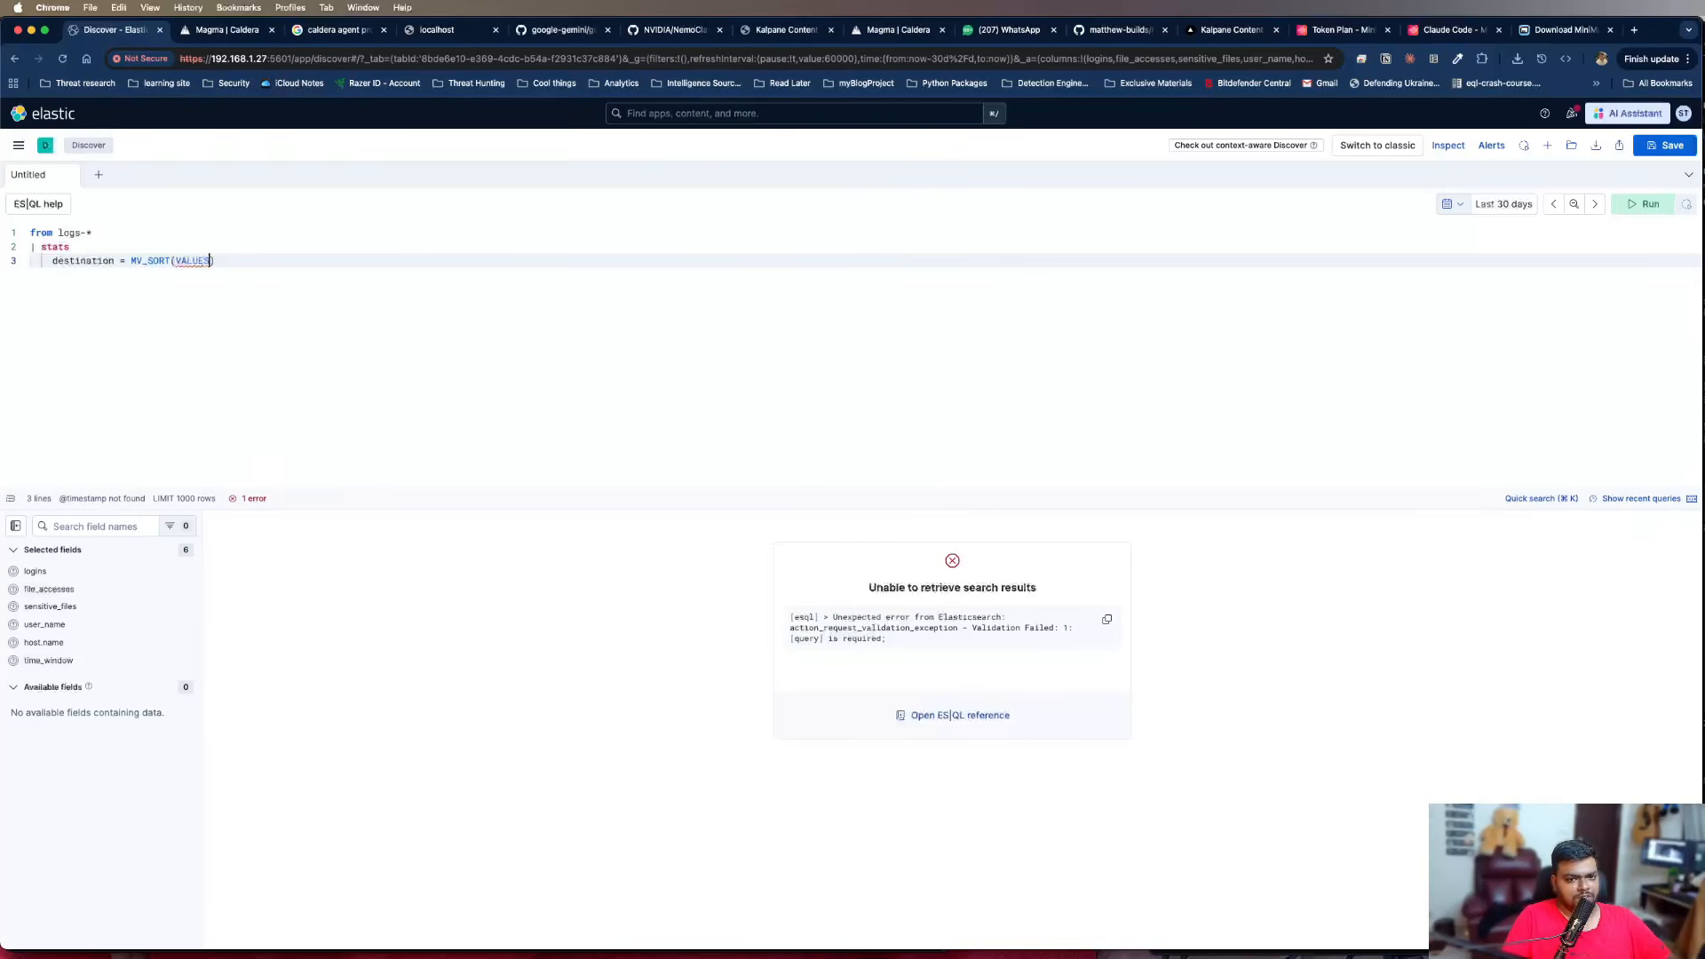
{"action": "type", "text": "(desinte"}
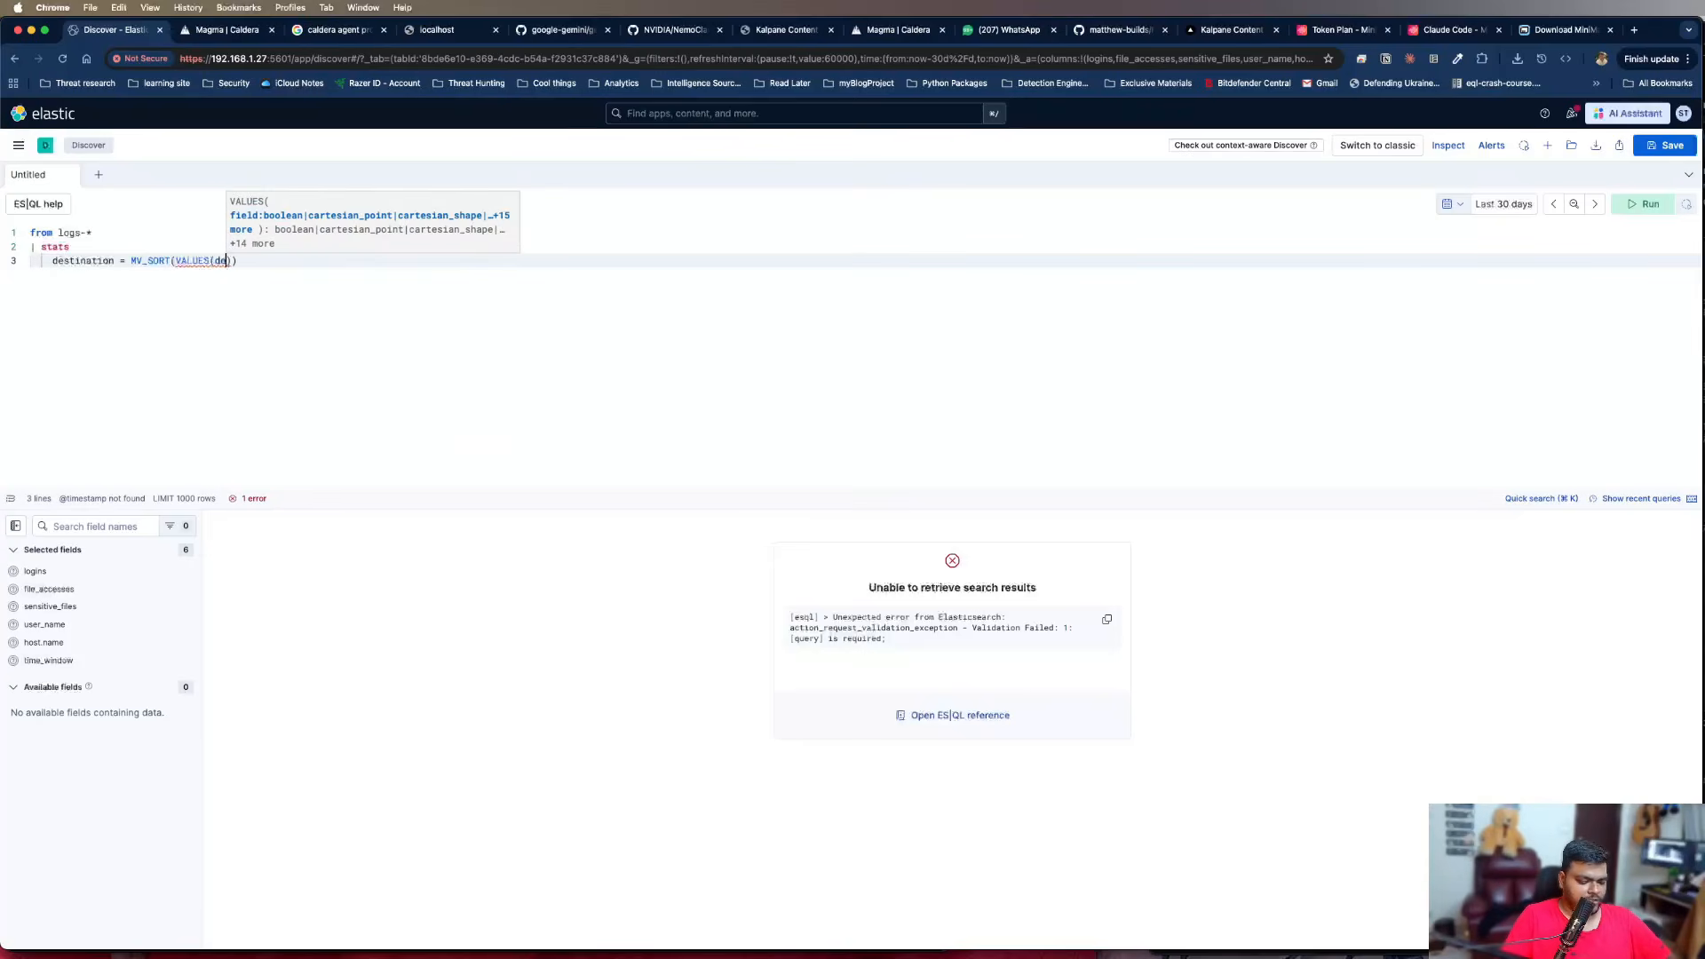
{"action": "key", "text": "BackSpace"}
{"action": "key", "text": "BackSpace"}
{"action": "key", "text": "BackSpace"}
{"action": "key", "text": "BackSpace"}
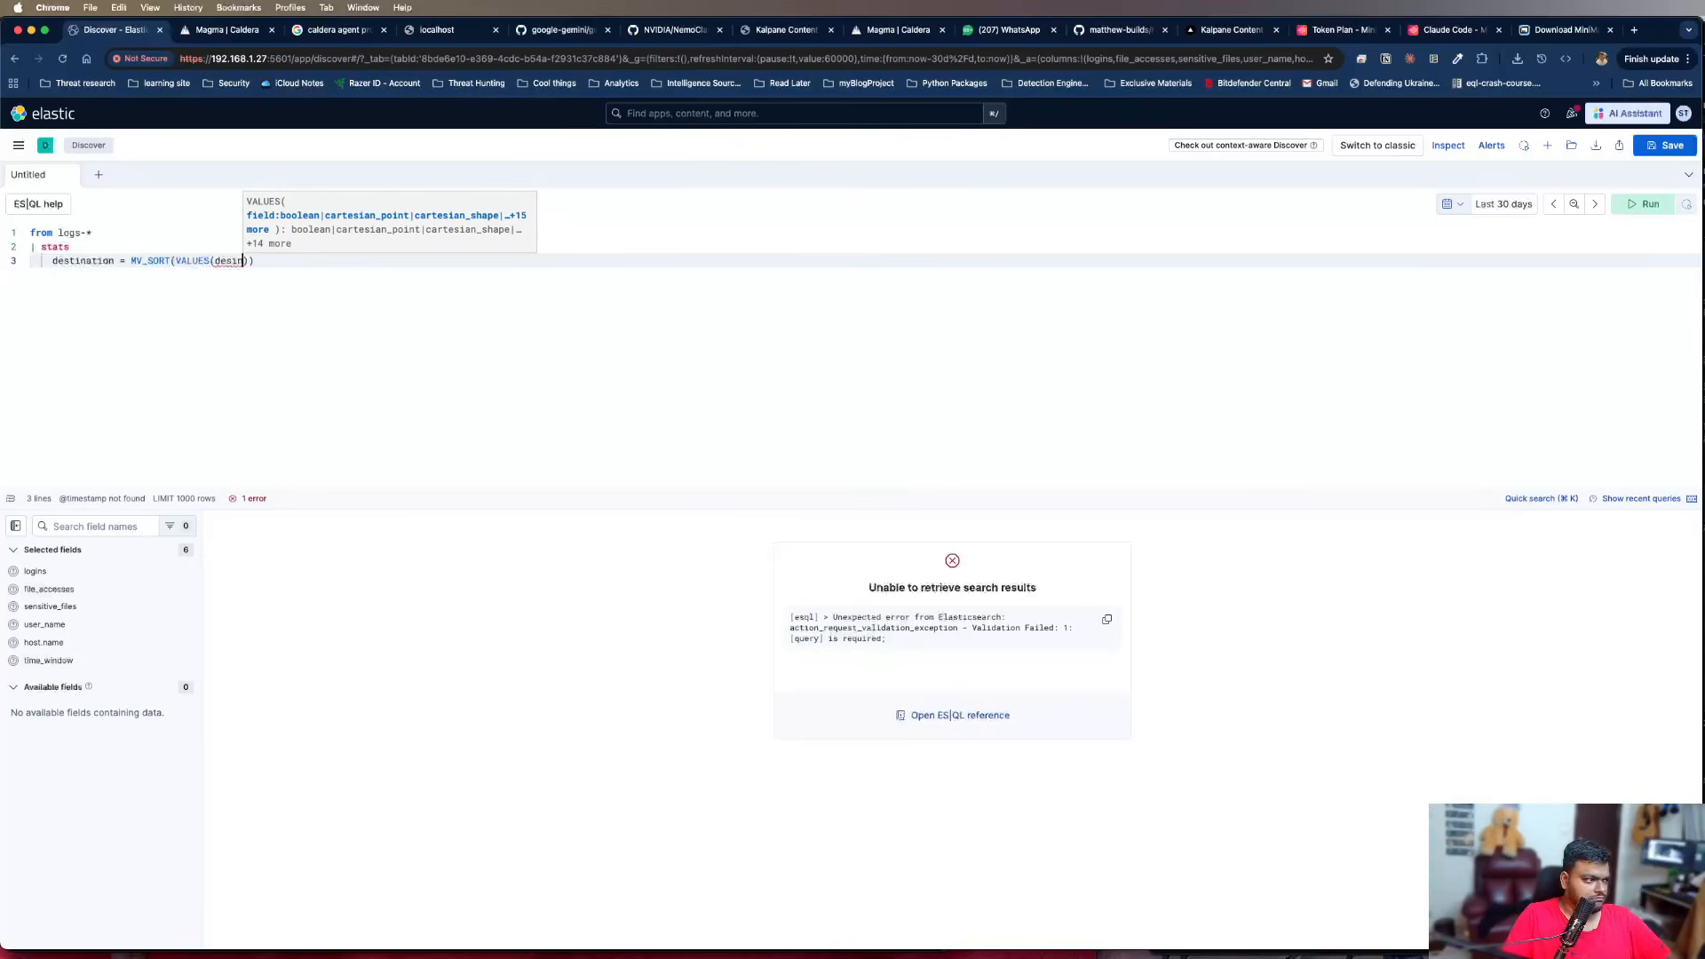
{"action": "type", "text": "tination.ip"}
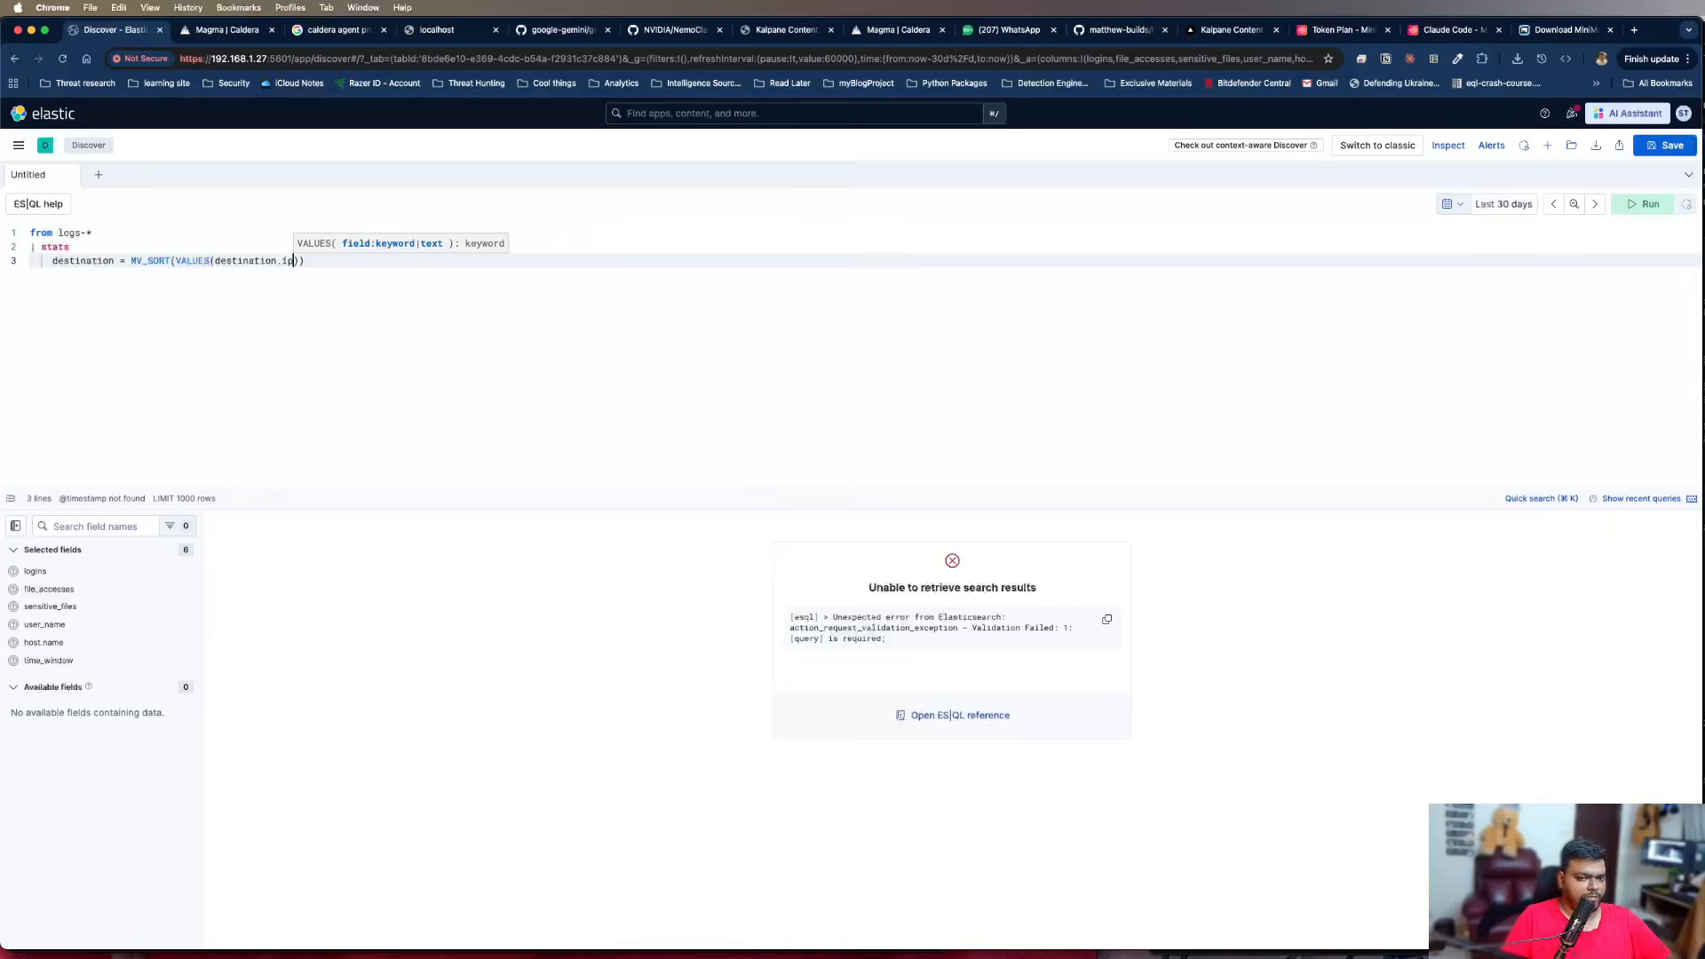
{"action": "key", "text": "Right"}
{"action": "key", "text": "Right"}
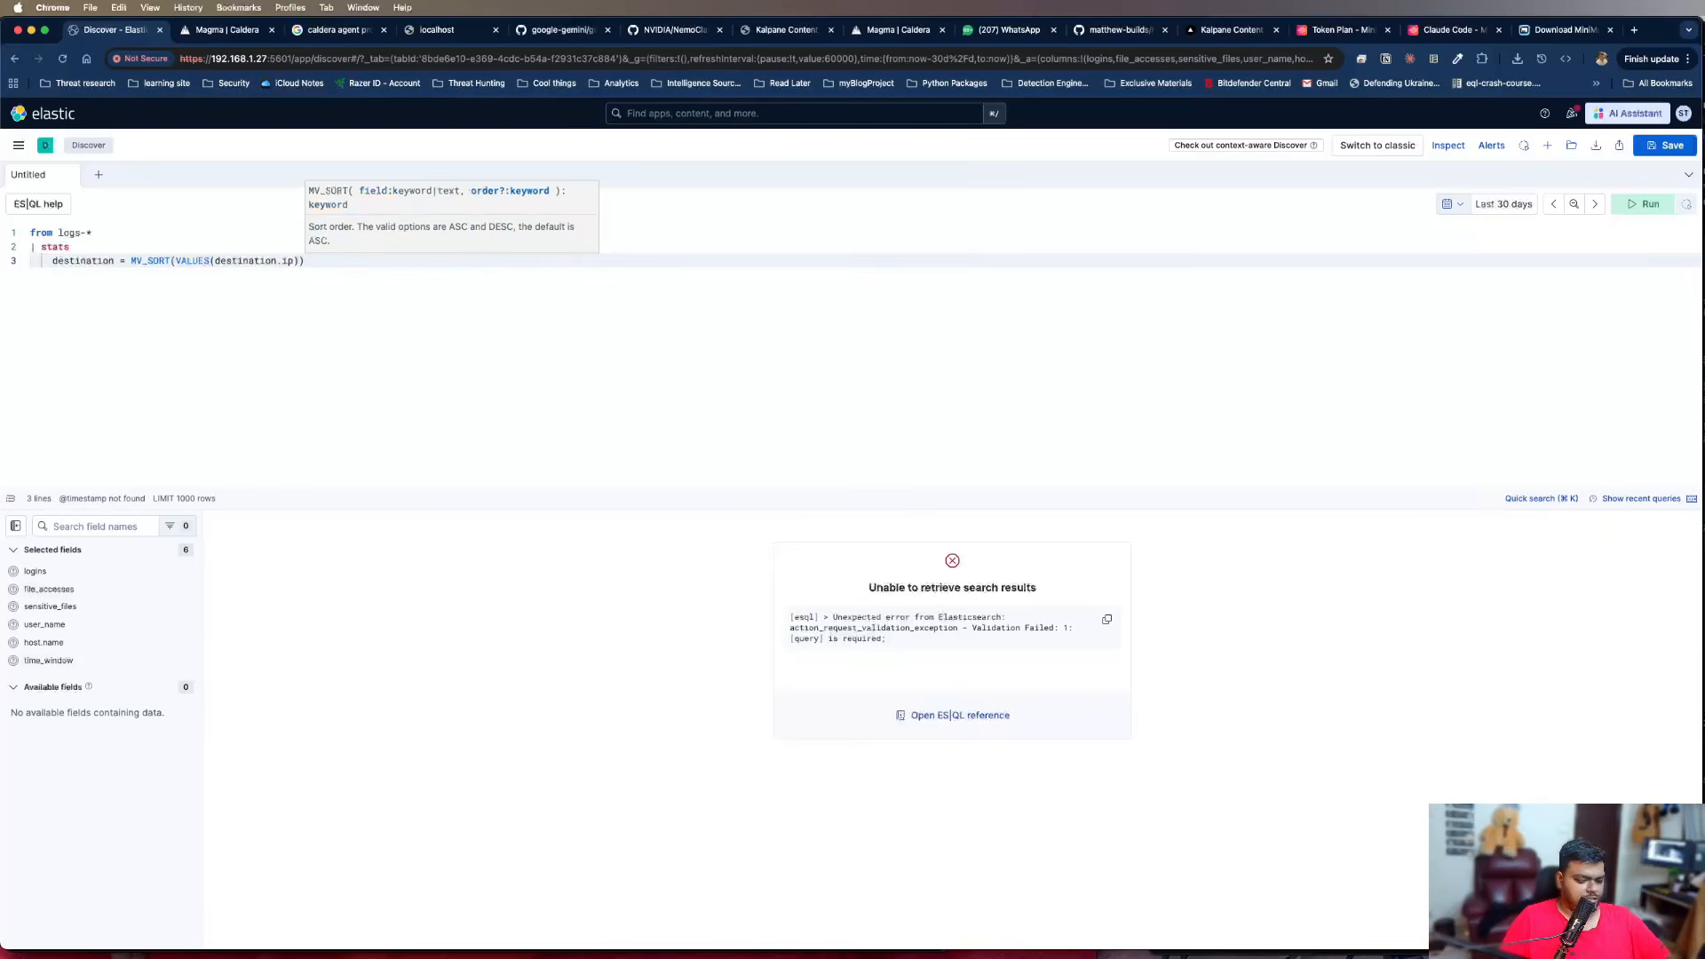
Begin a second aggregation named "dest_count =" on a new line below the destination aggregation
{"action": "type", "text": ","}
{"action": "key", "text": "Return"}
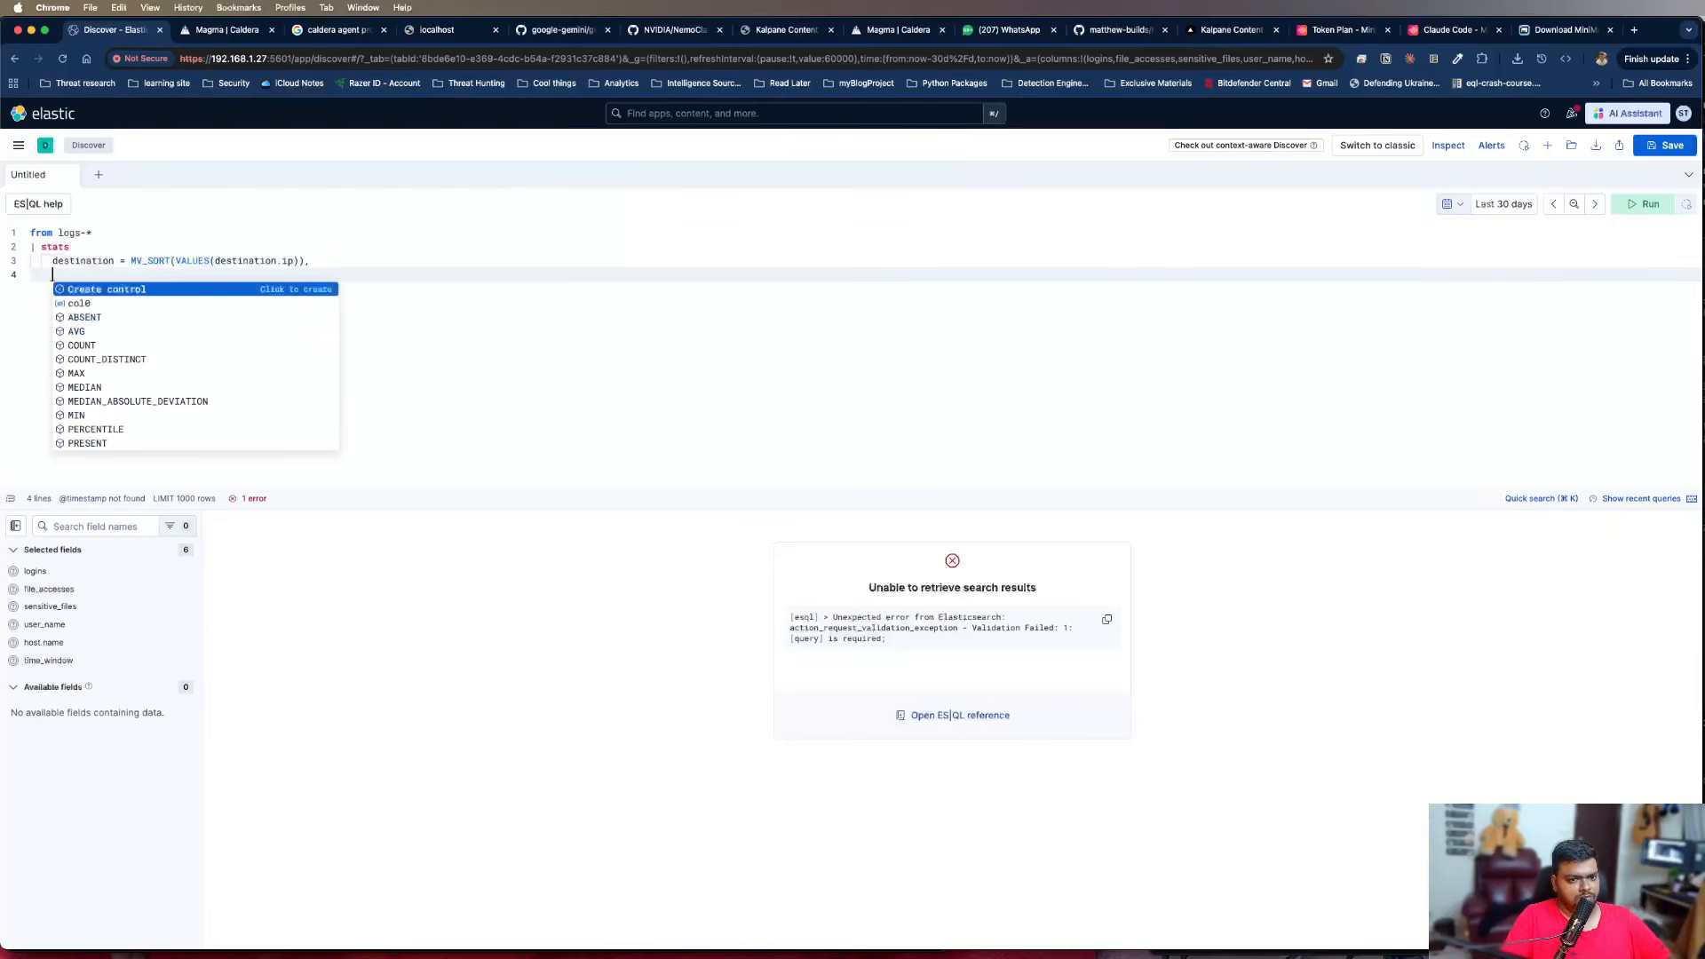
{"action": "type", "text": "dest_"}
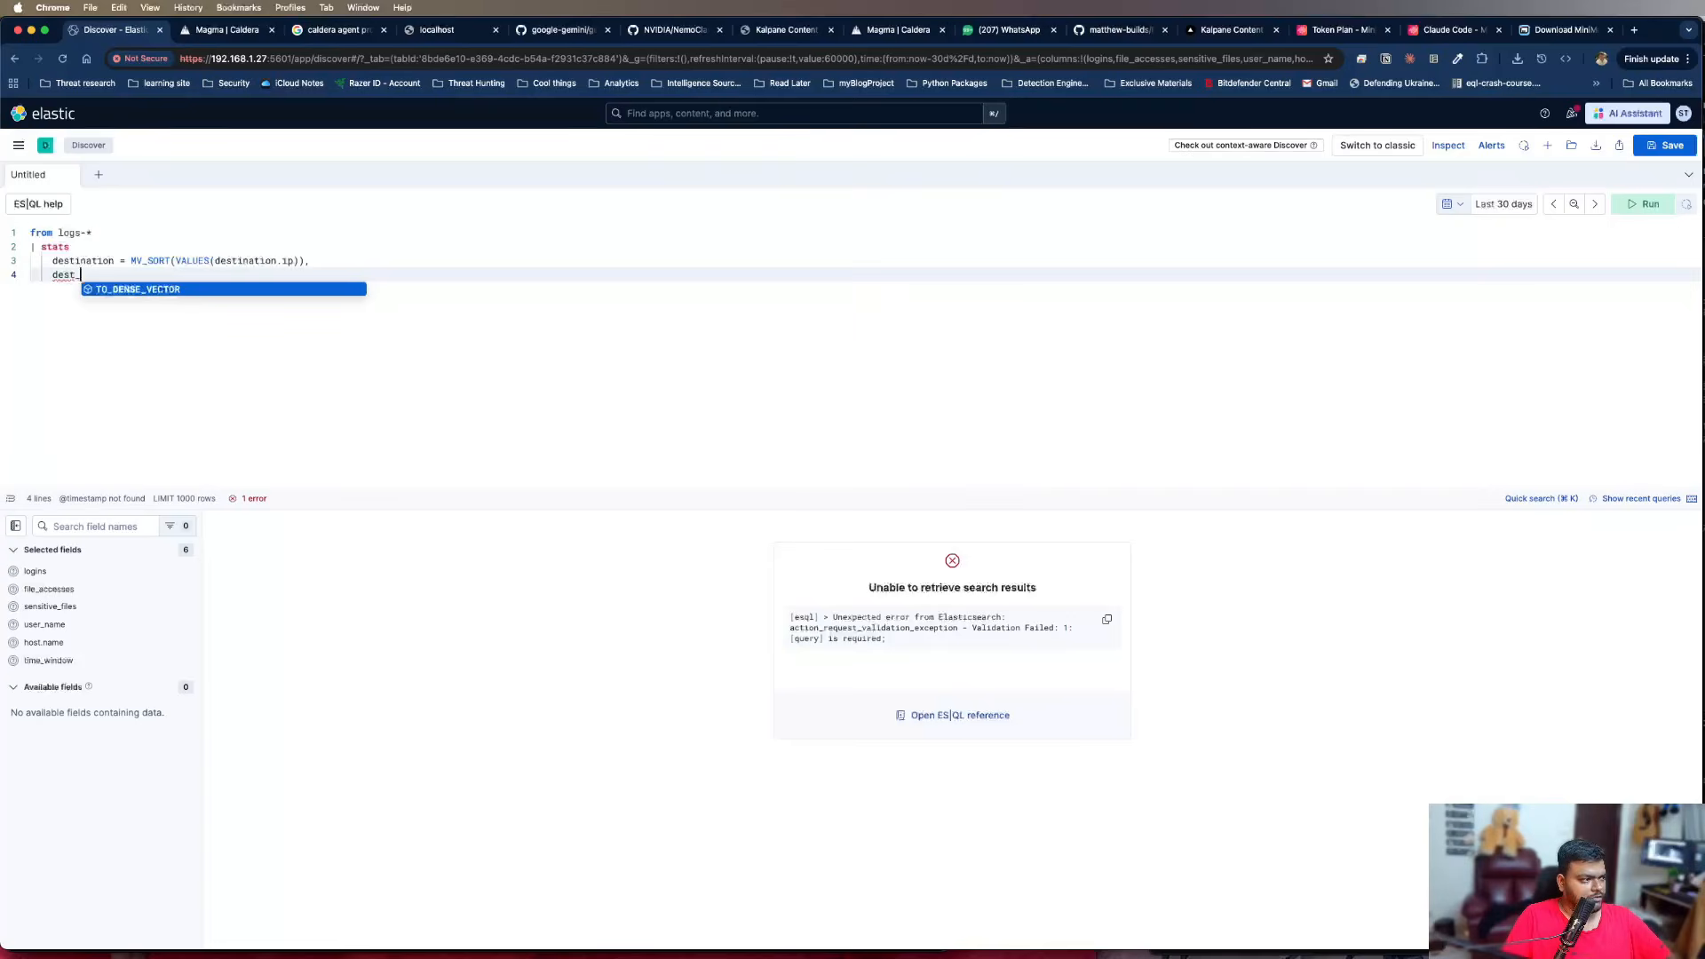
{"action": "type", "text": "count -"}
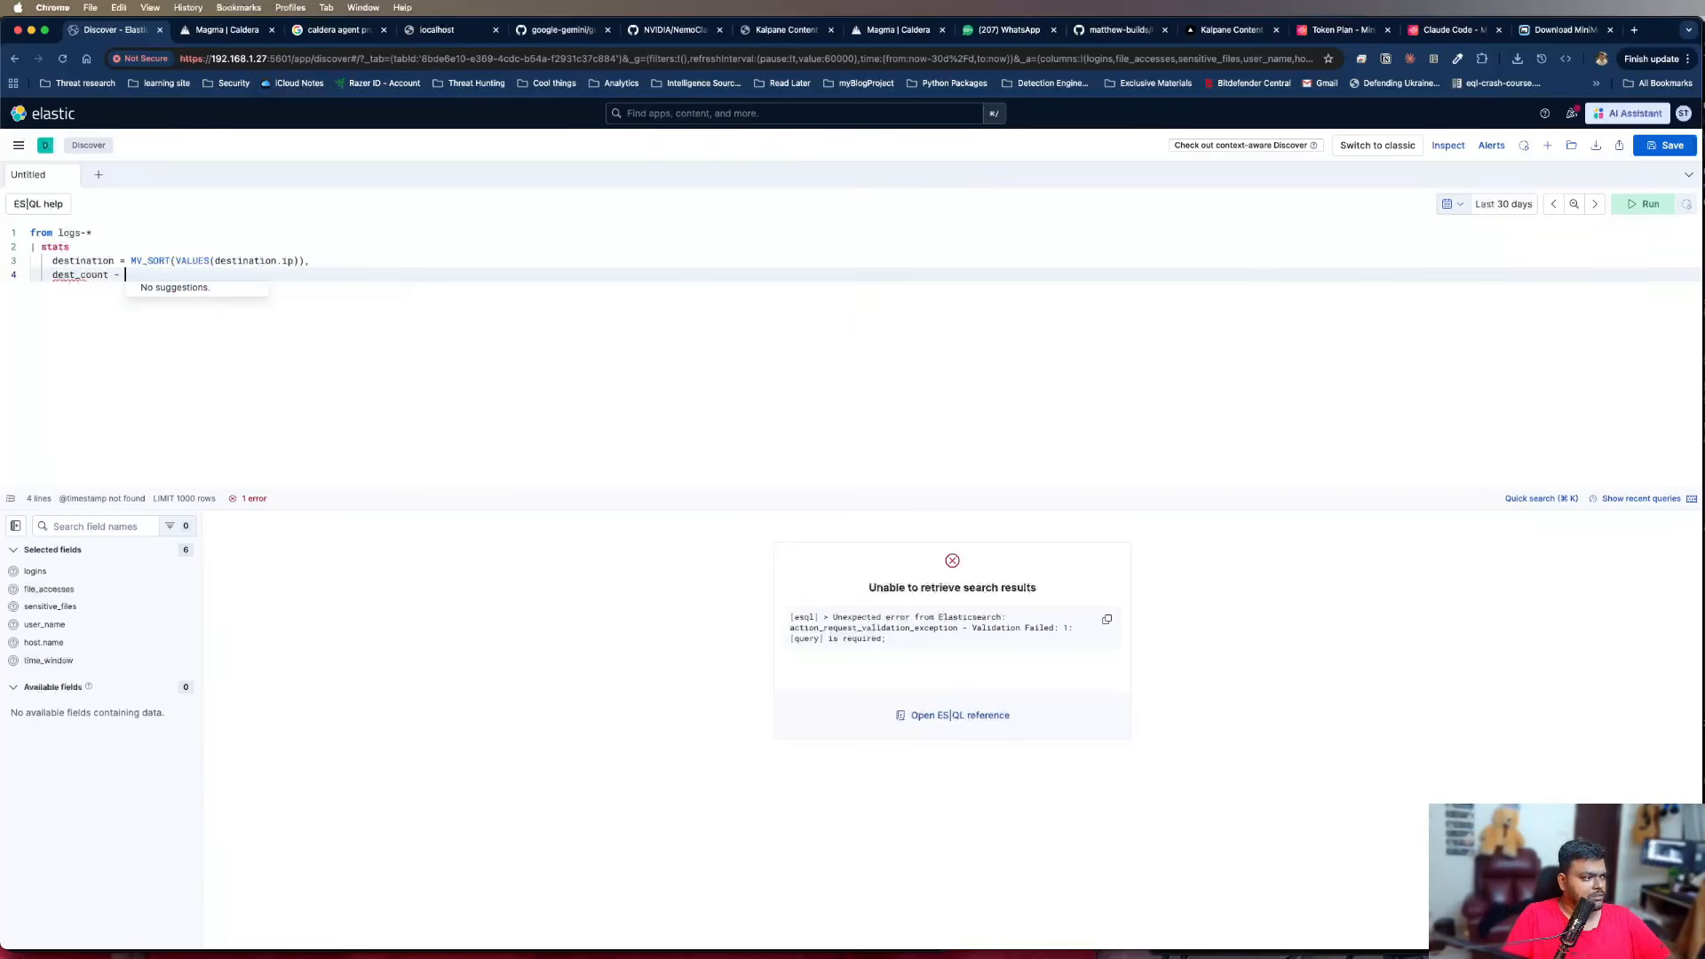
{"action": "key", "text": "BackSpace"}
{"action": "key", "text": "BackSpace"}
{"action": "type", "text": "= "}
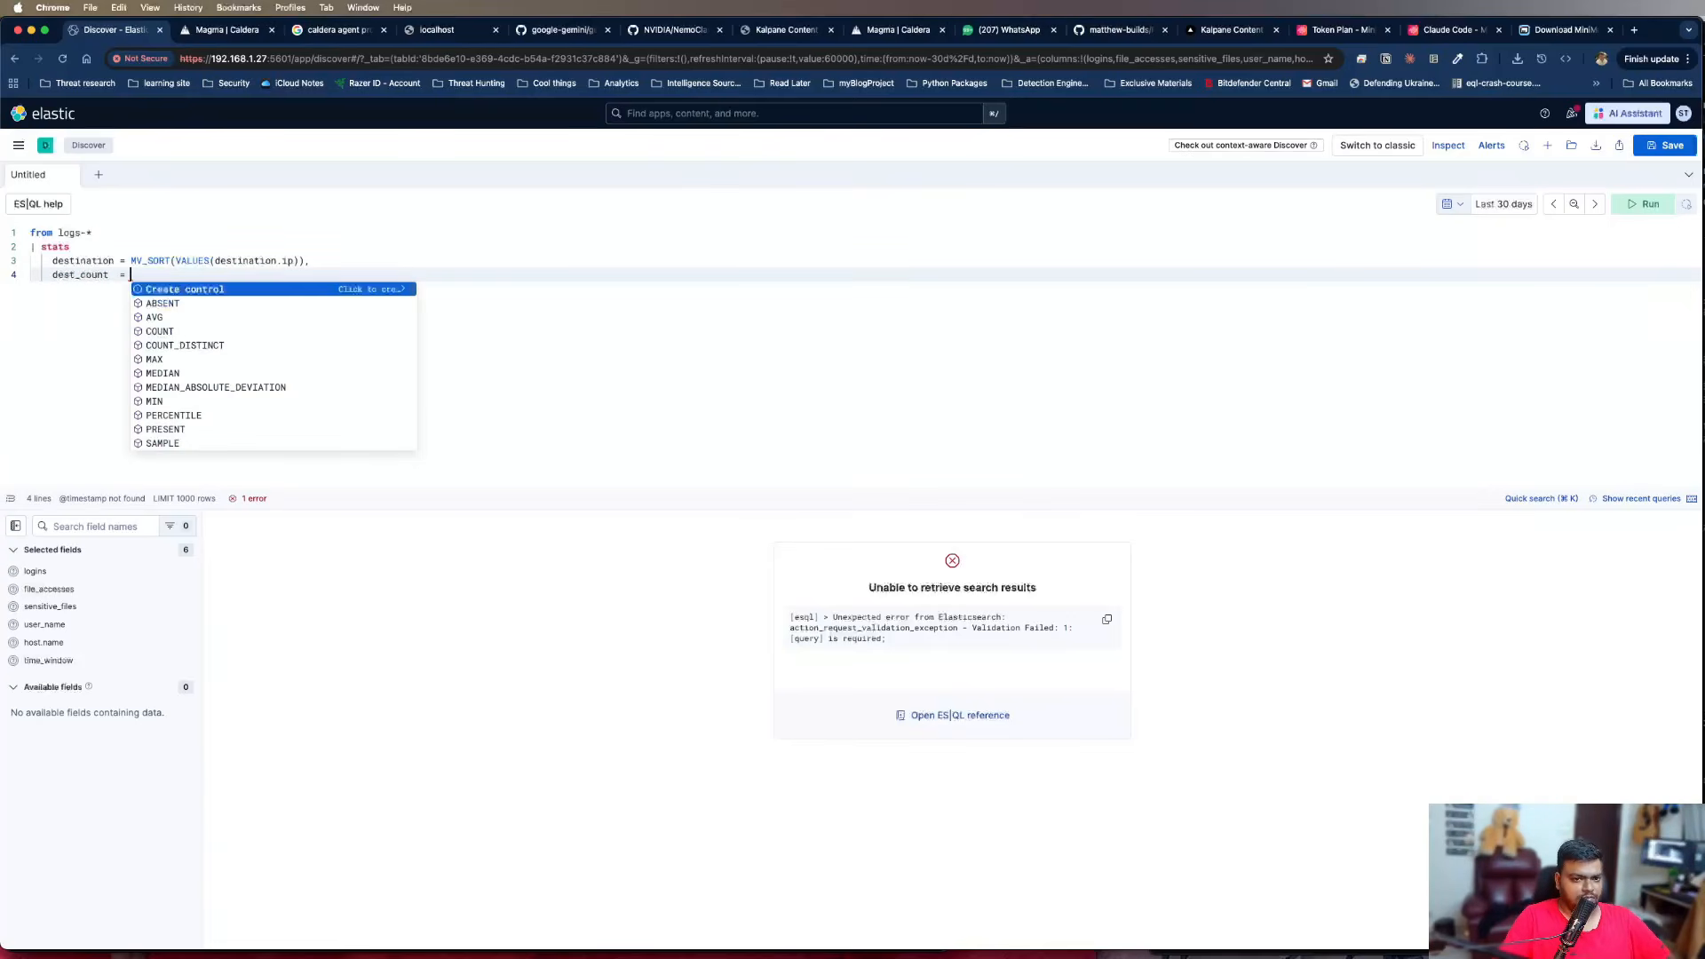
{"action": "type", "text": "COUNT_DI"}
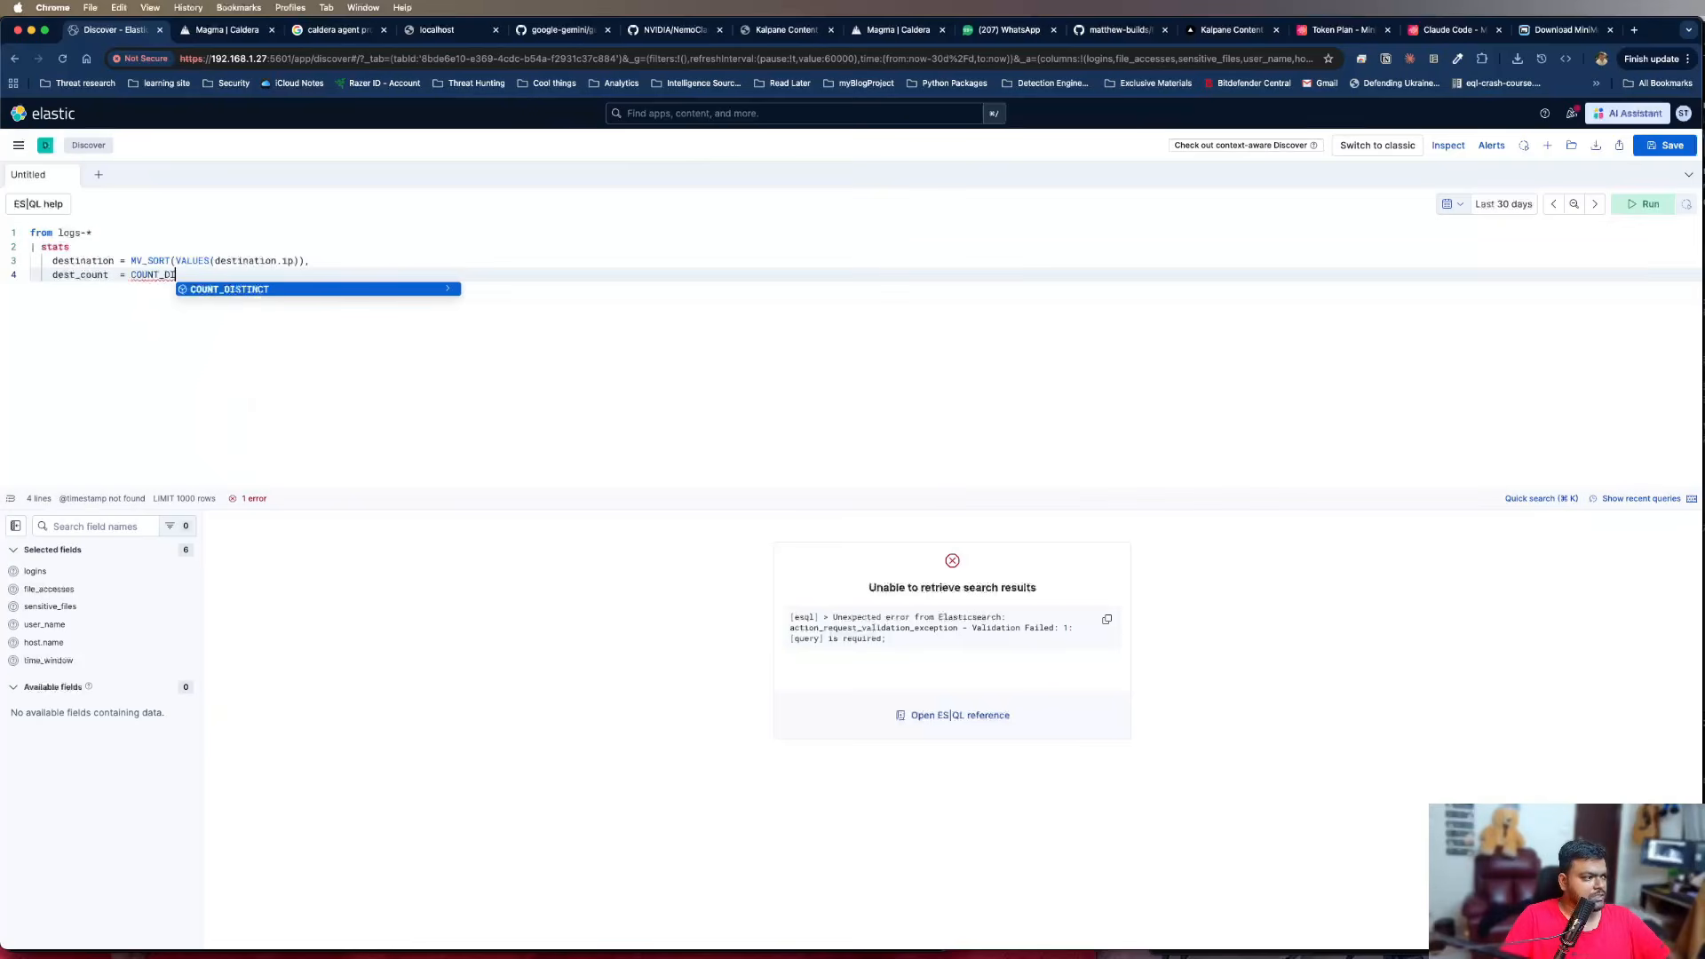
Assign COUNT_DISTINCT(destination.ip) to the dest_count aggregation
{"action": "key", "text": "Return"}
{"action": "type", "text": "(("}
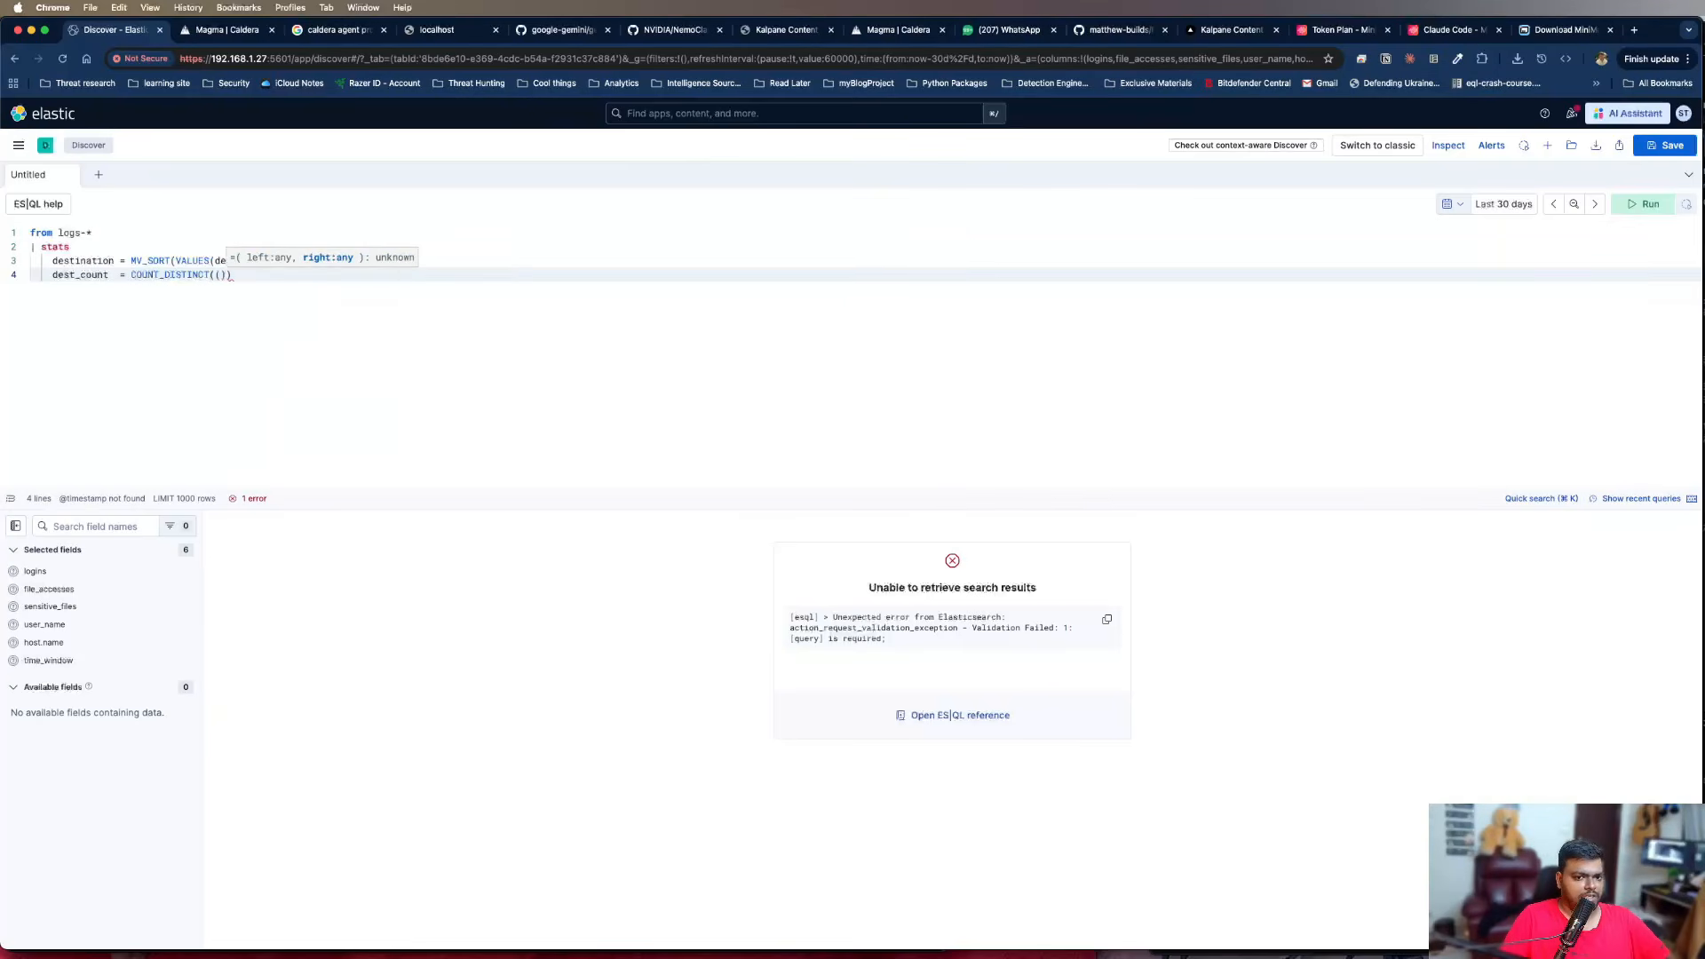
{"action": "key", "text": "BackSpace"}
{"action": "key", "text": "BackSpace"}
{"action": "key", "text": "BackSpace"}
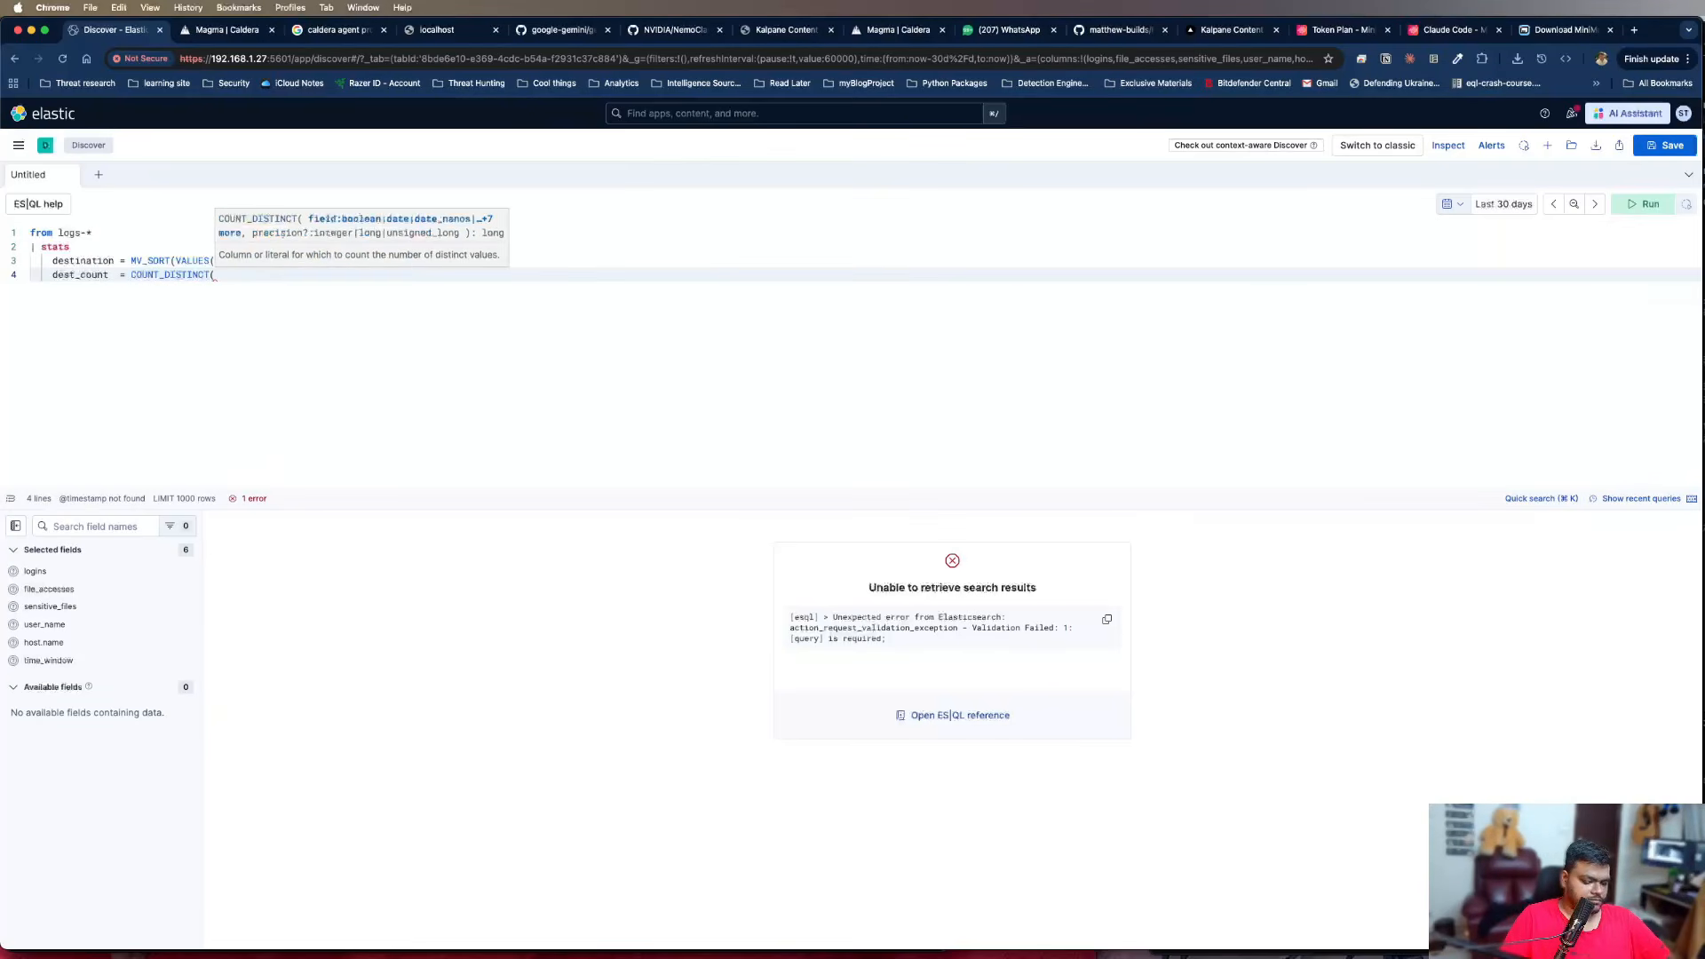
{"action": "type", "text": "des"}
{"action": "type", "text": "tina"}
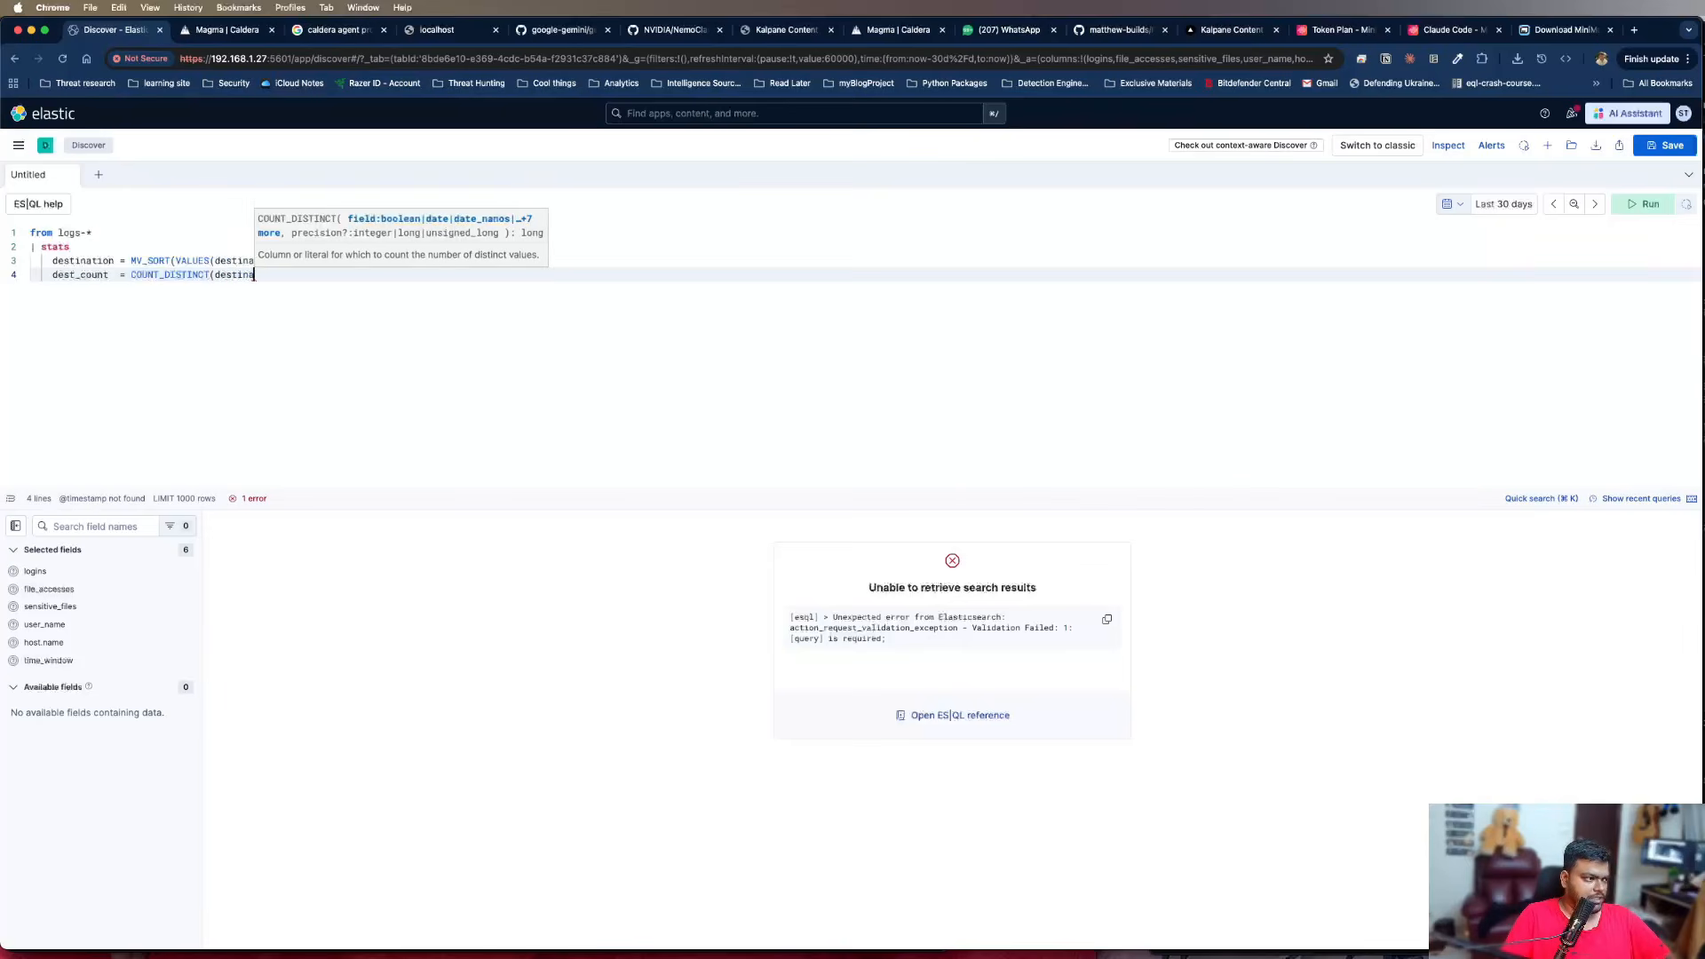
{"action": "type", "text": "tion.ip)"}
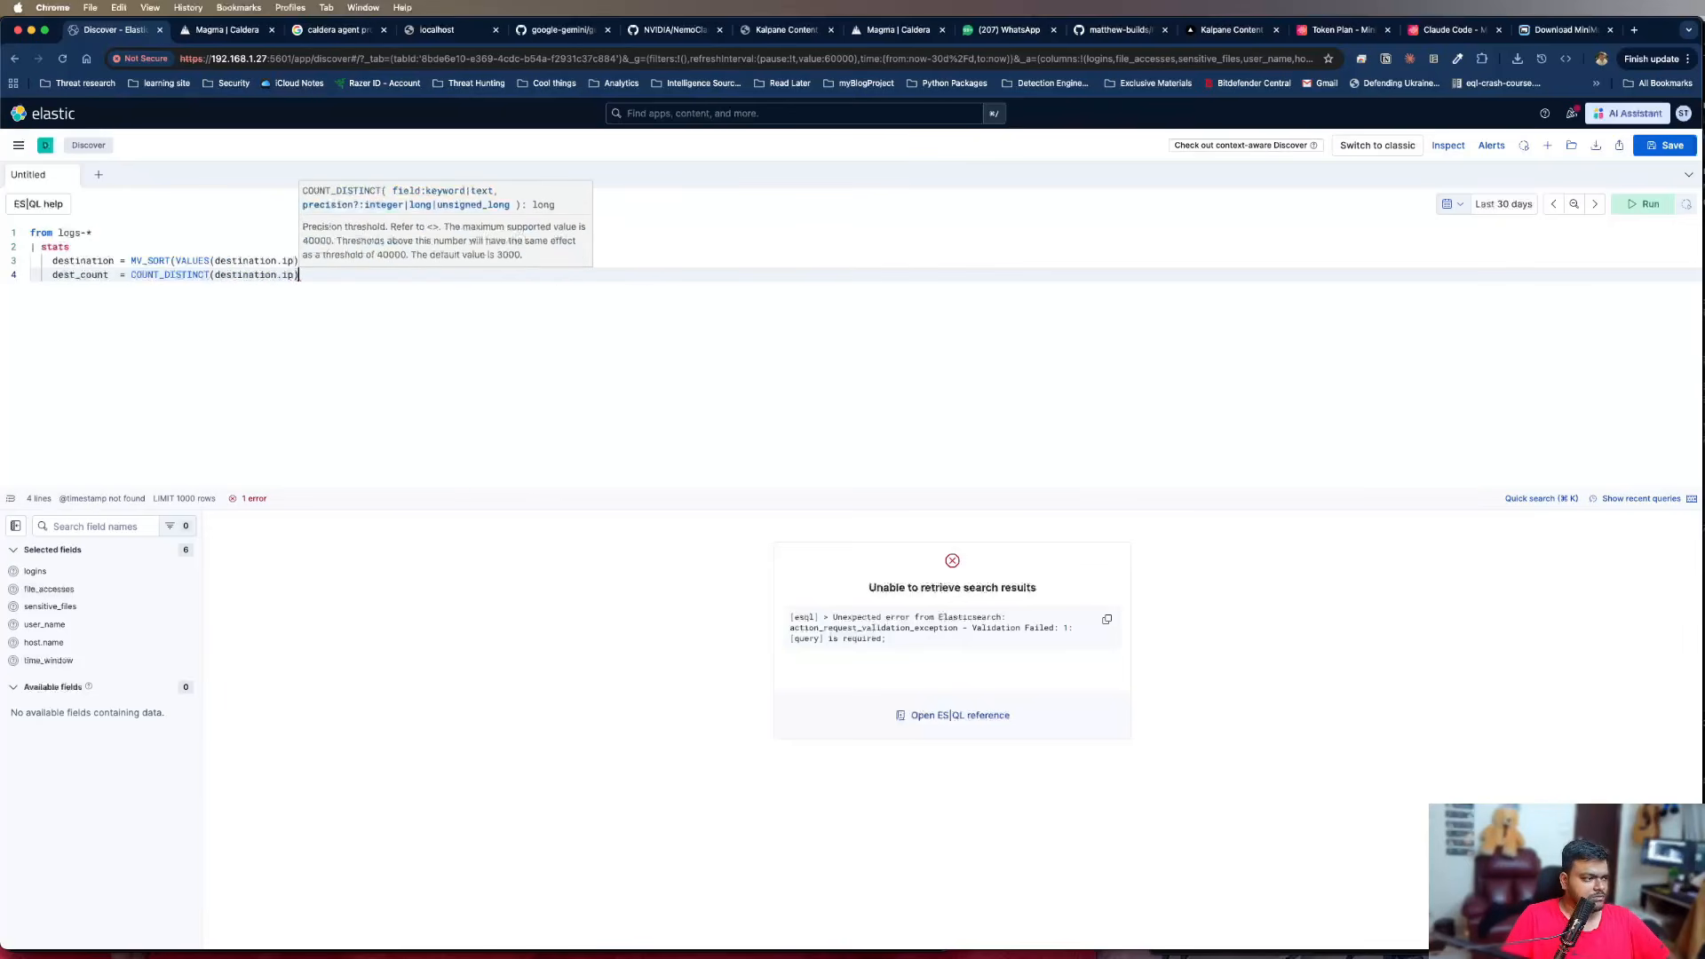
{"action": "type", "text": ","}
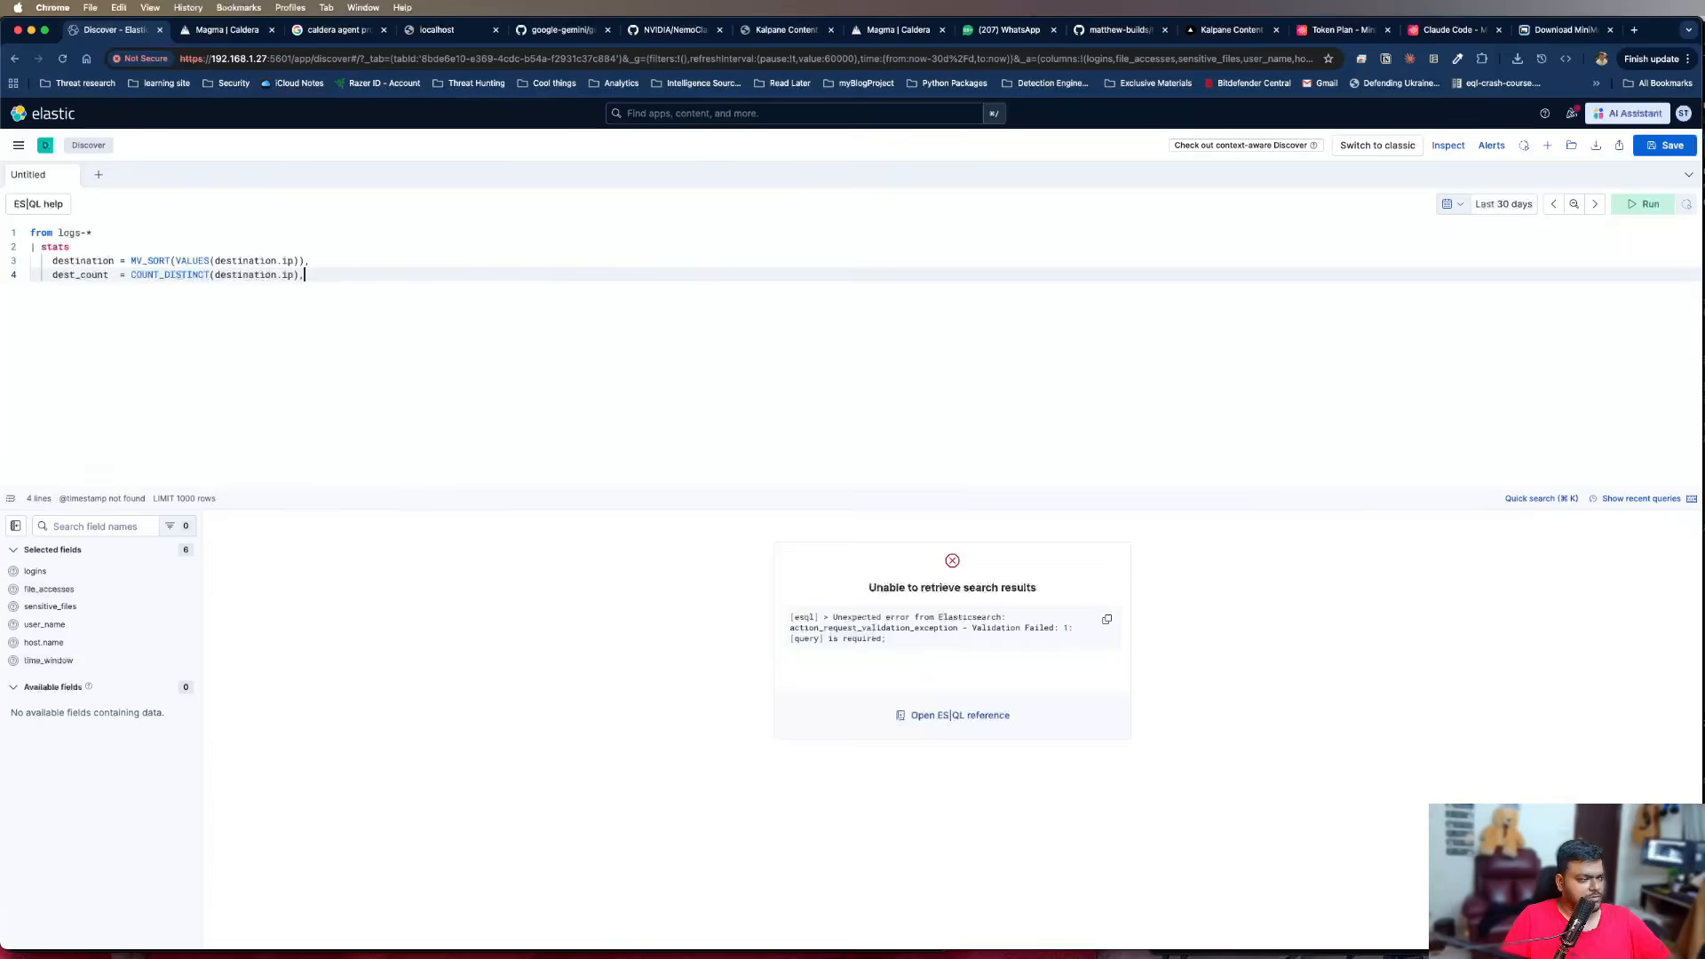
Add a third aggregation, "total_events = COUNT(*)", on a new line below dest_count
{"action": "key", "text": "Return"}
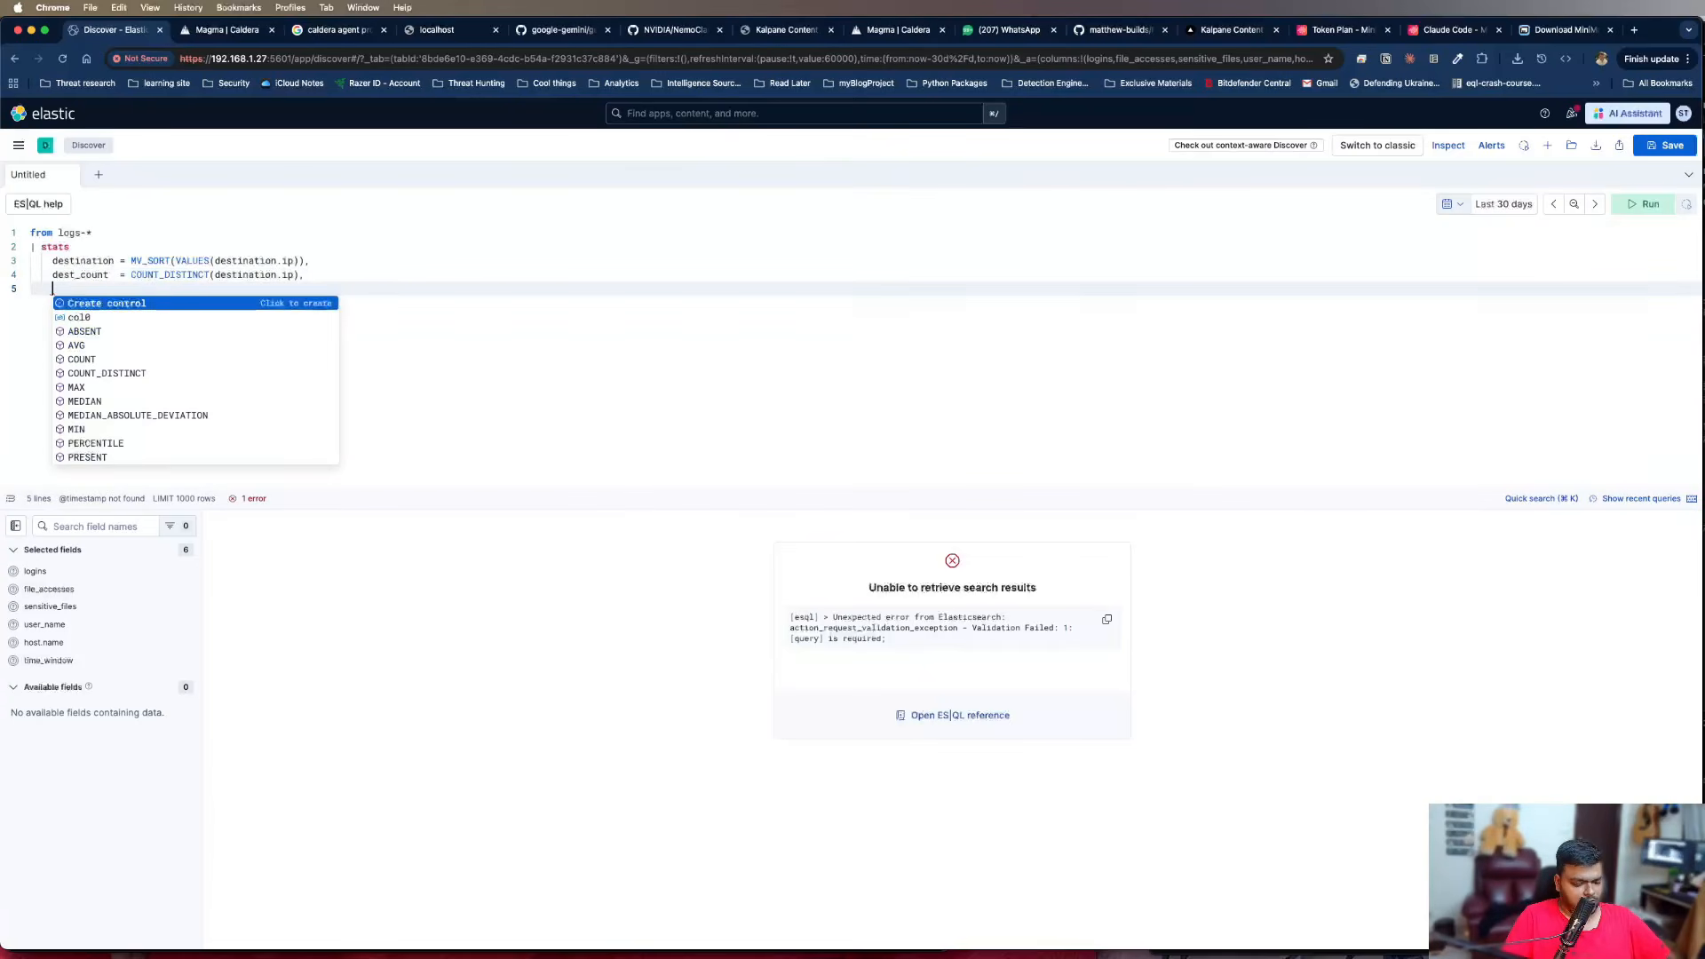
{"action": "type", "text": "total_even"}
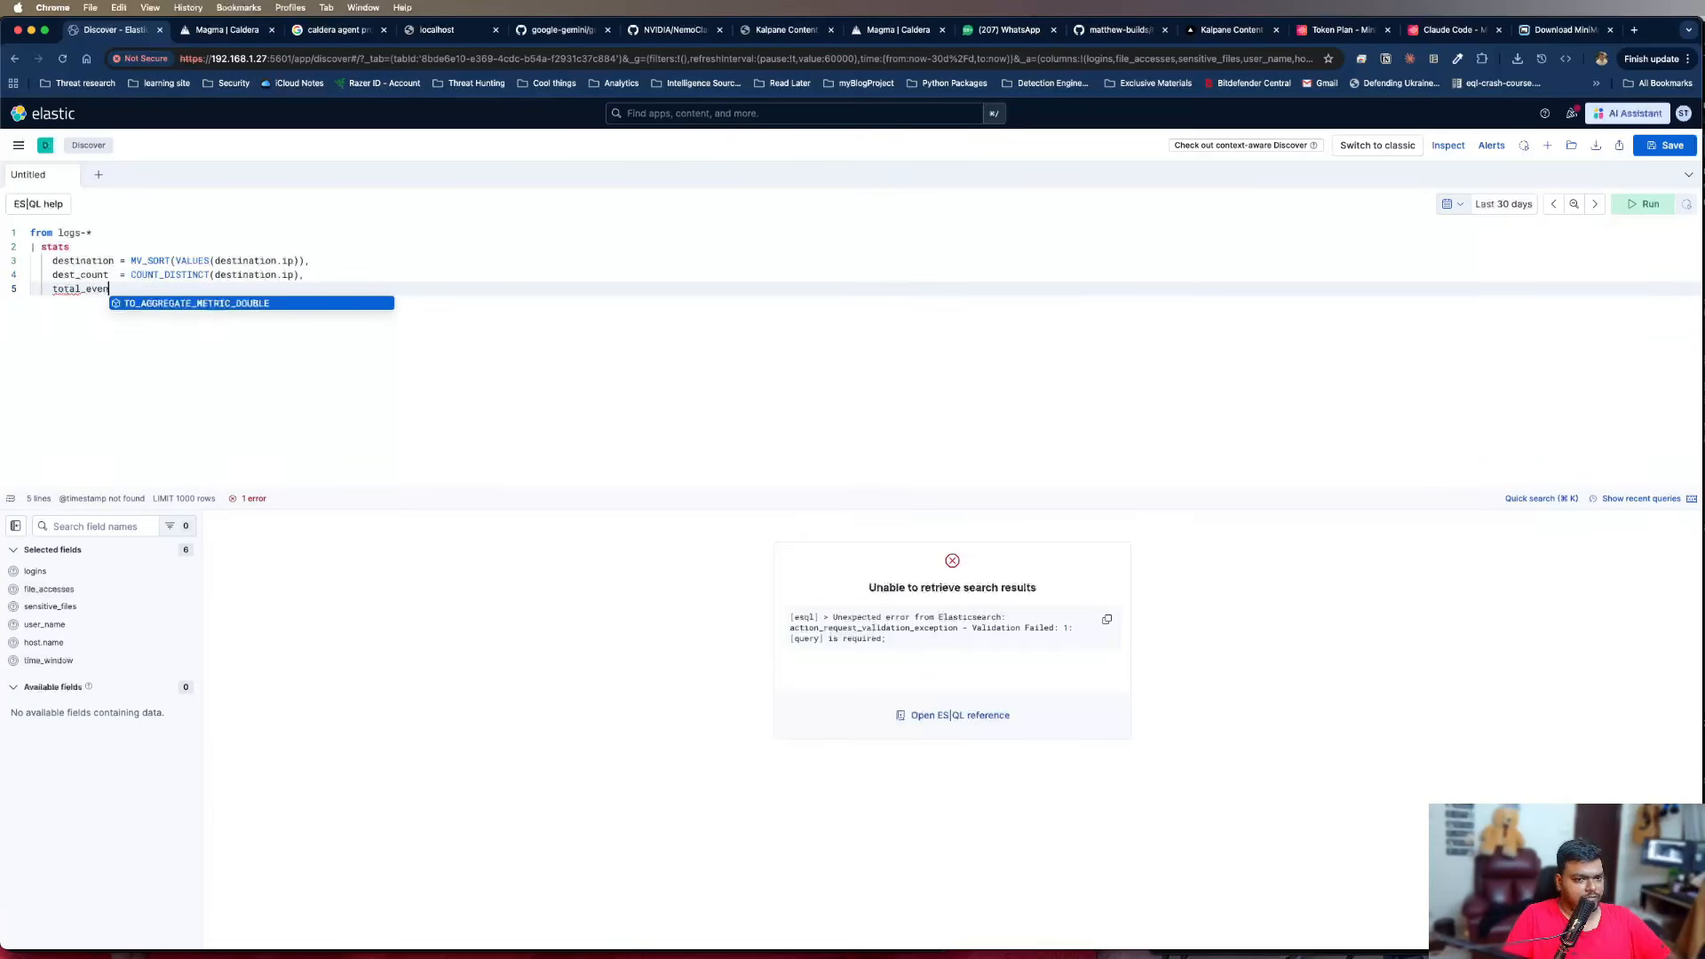
{"action": "type", "text": "ts = Count"}
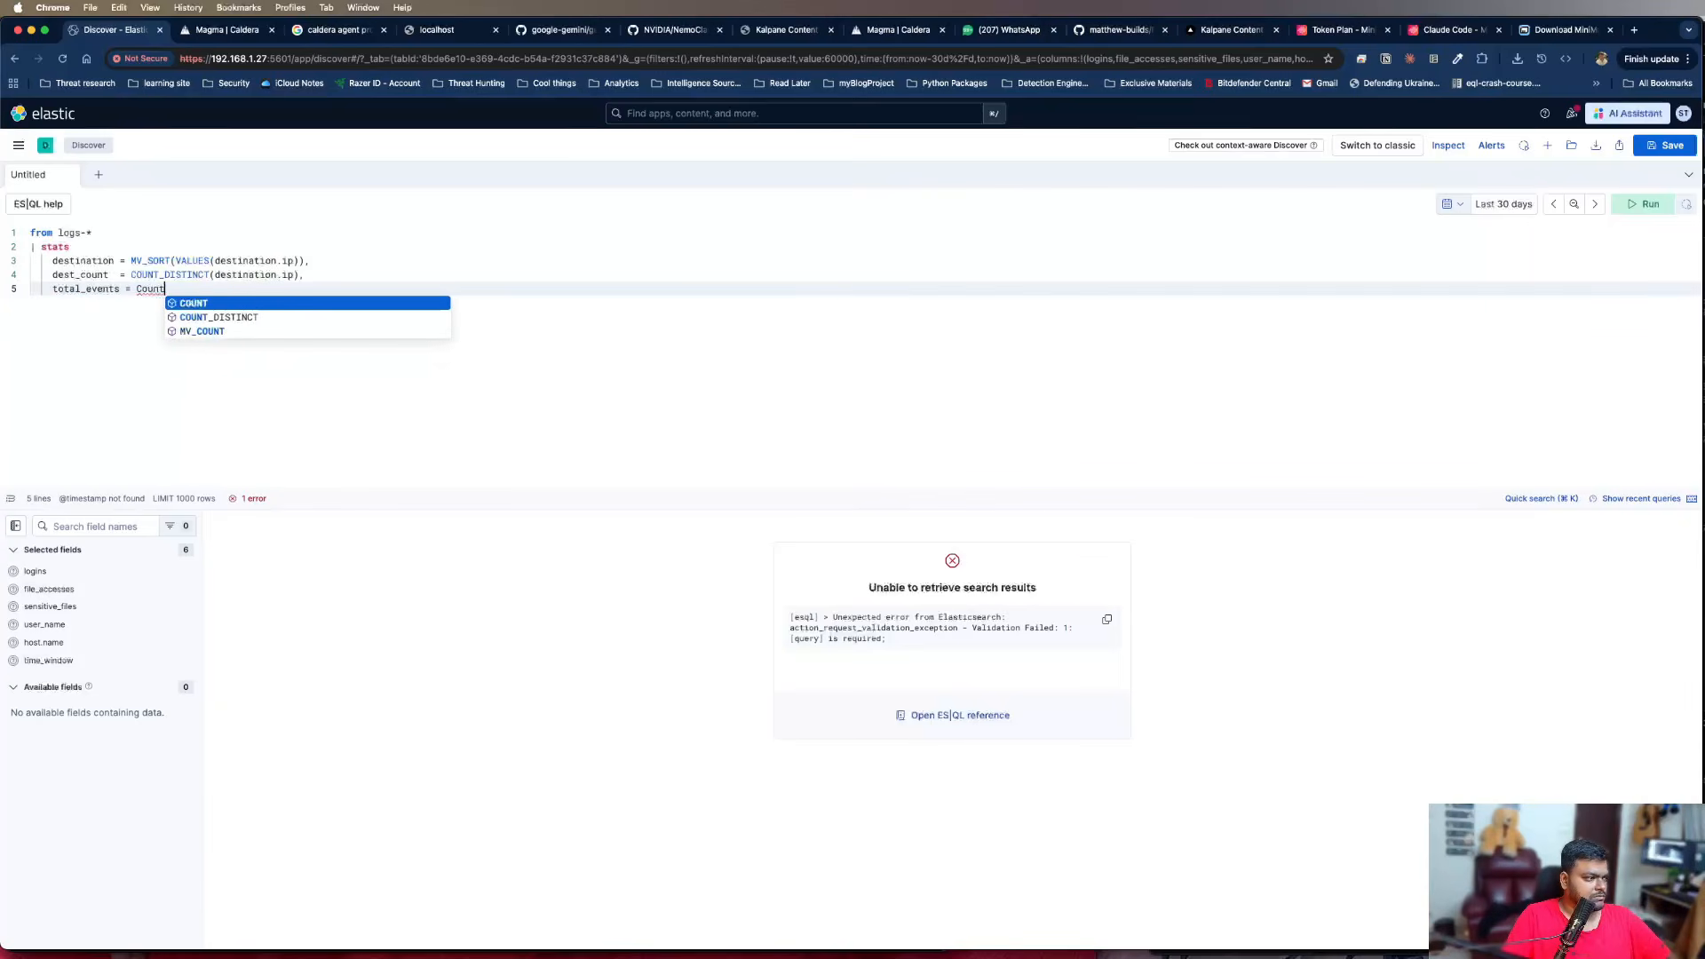
{"action": "key", "text": "Return"}
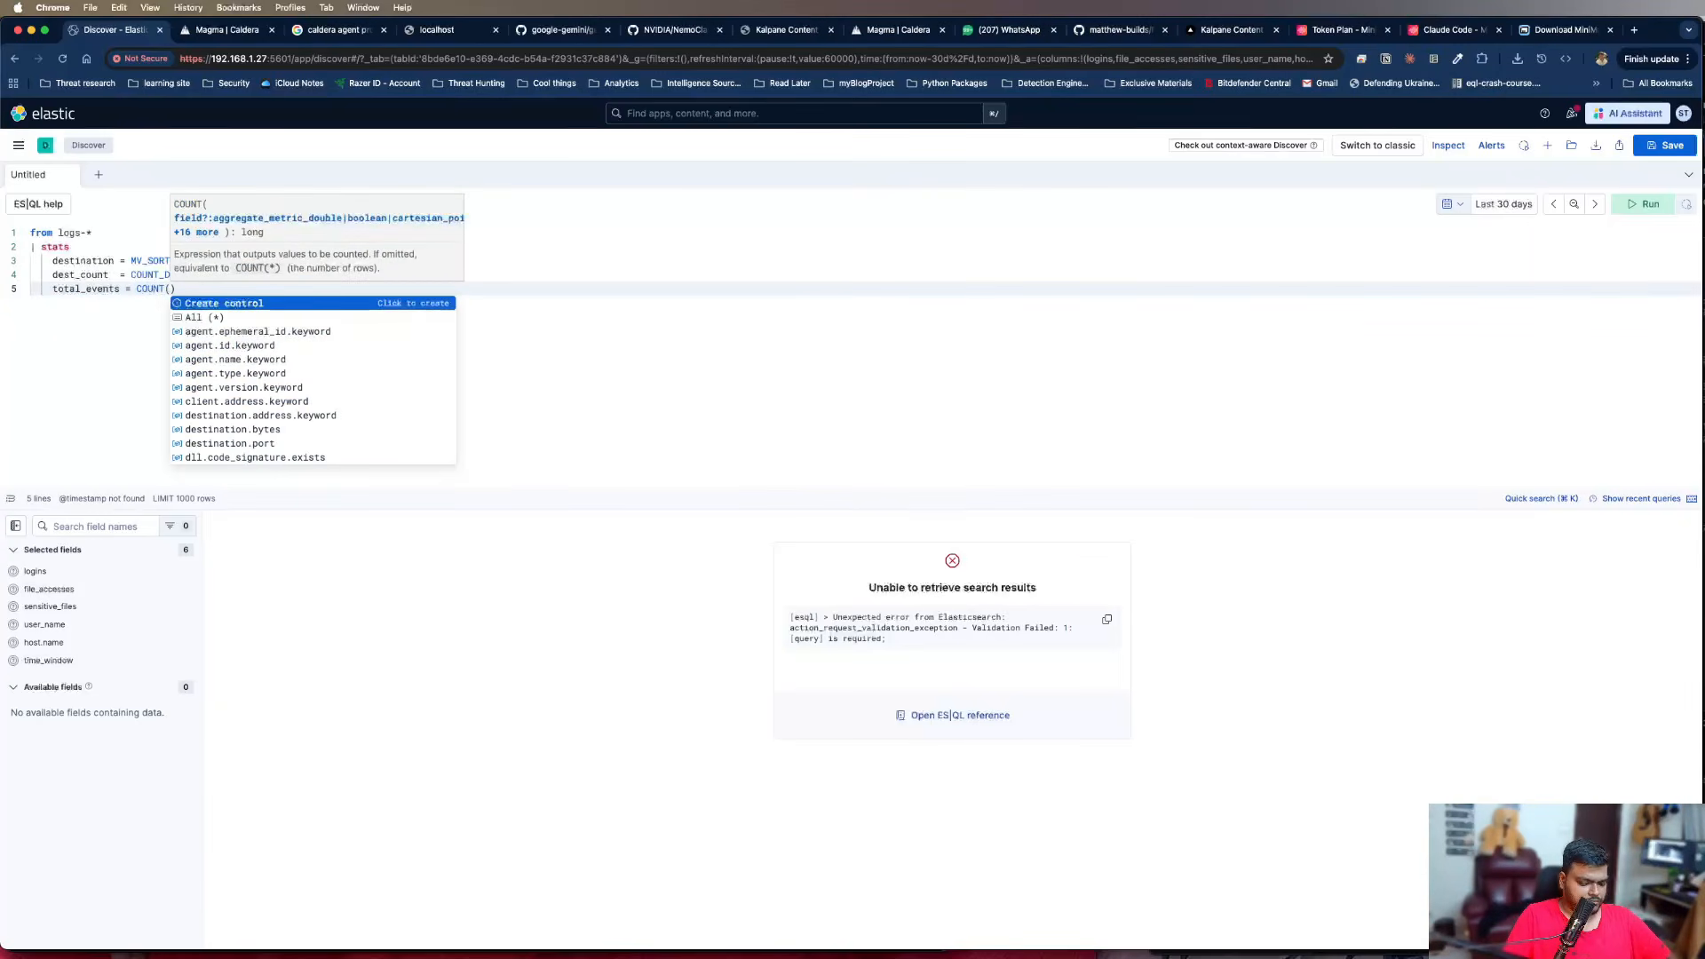
{"action": "type", "text": "*"}
{"action": "left_click", "coordinate": [511, 294]}
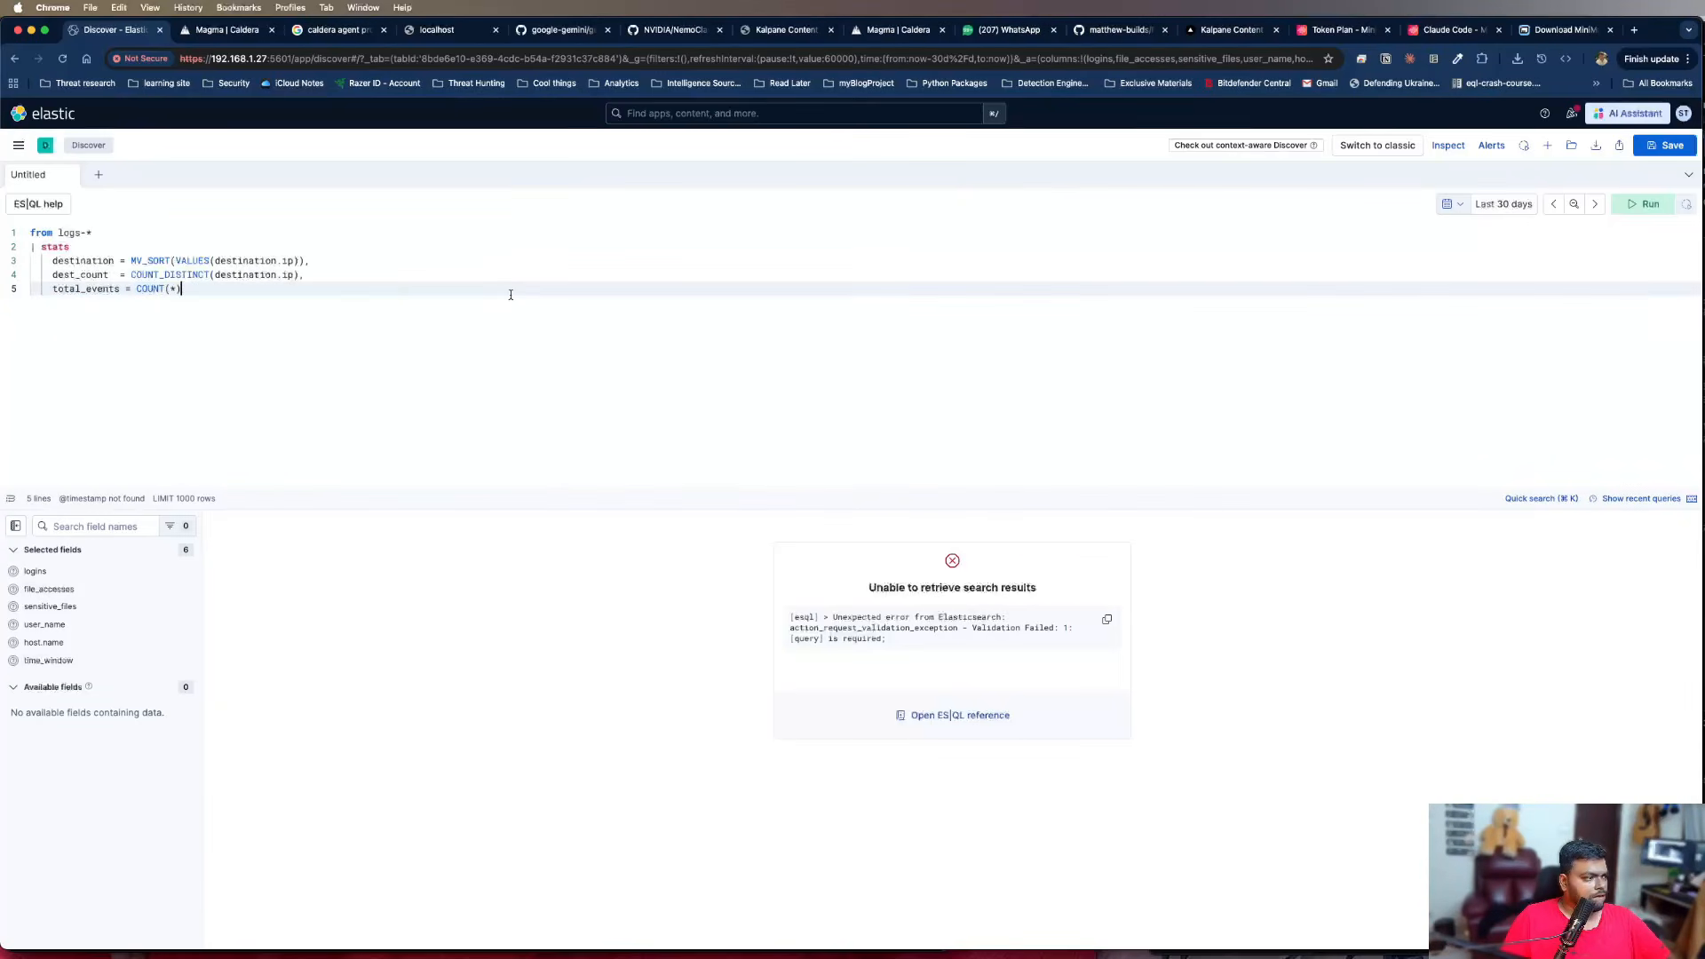
Group the stats aggregations with "by user.name" on a new line
{"action": "key", "text": "Return"}
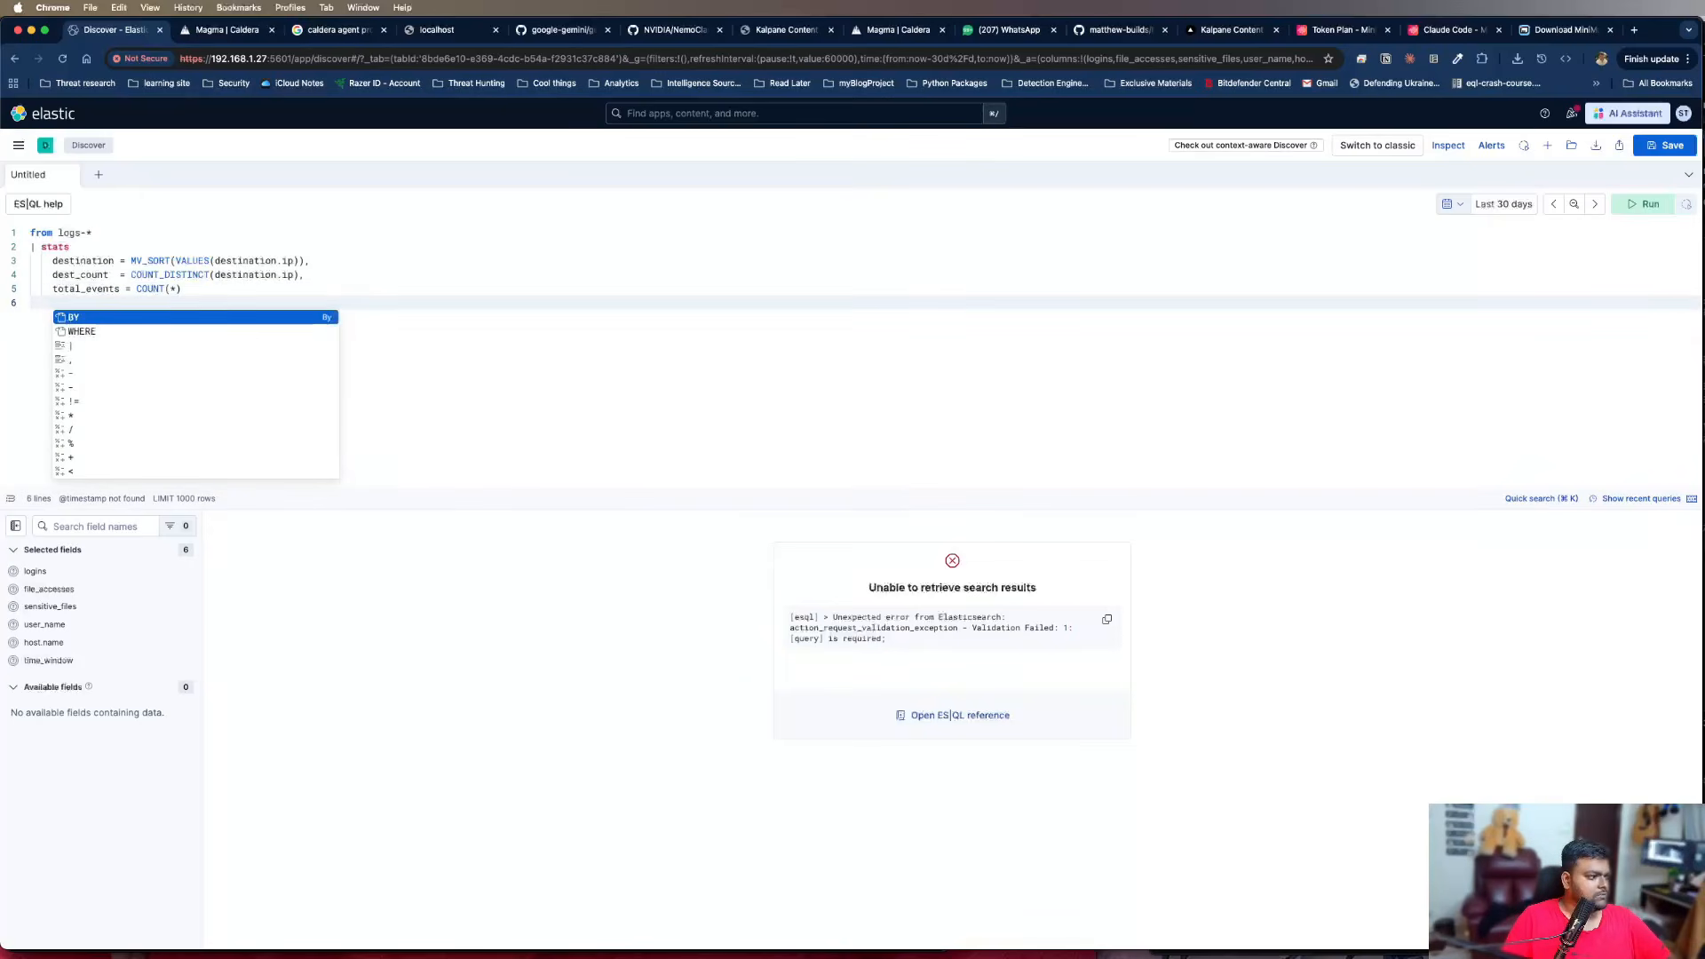
{"action": "type", "text": "by user.name"}
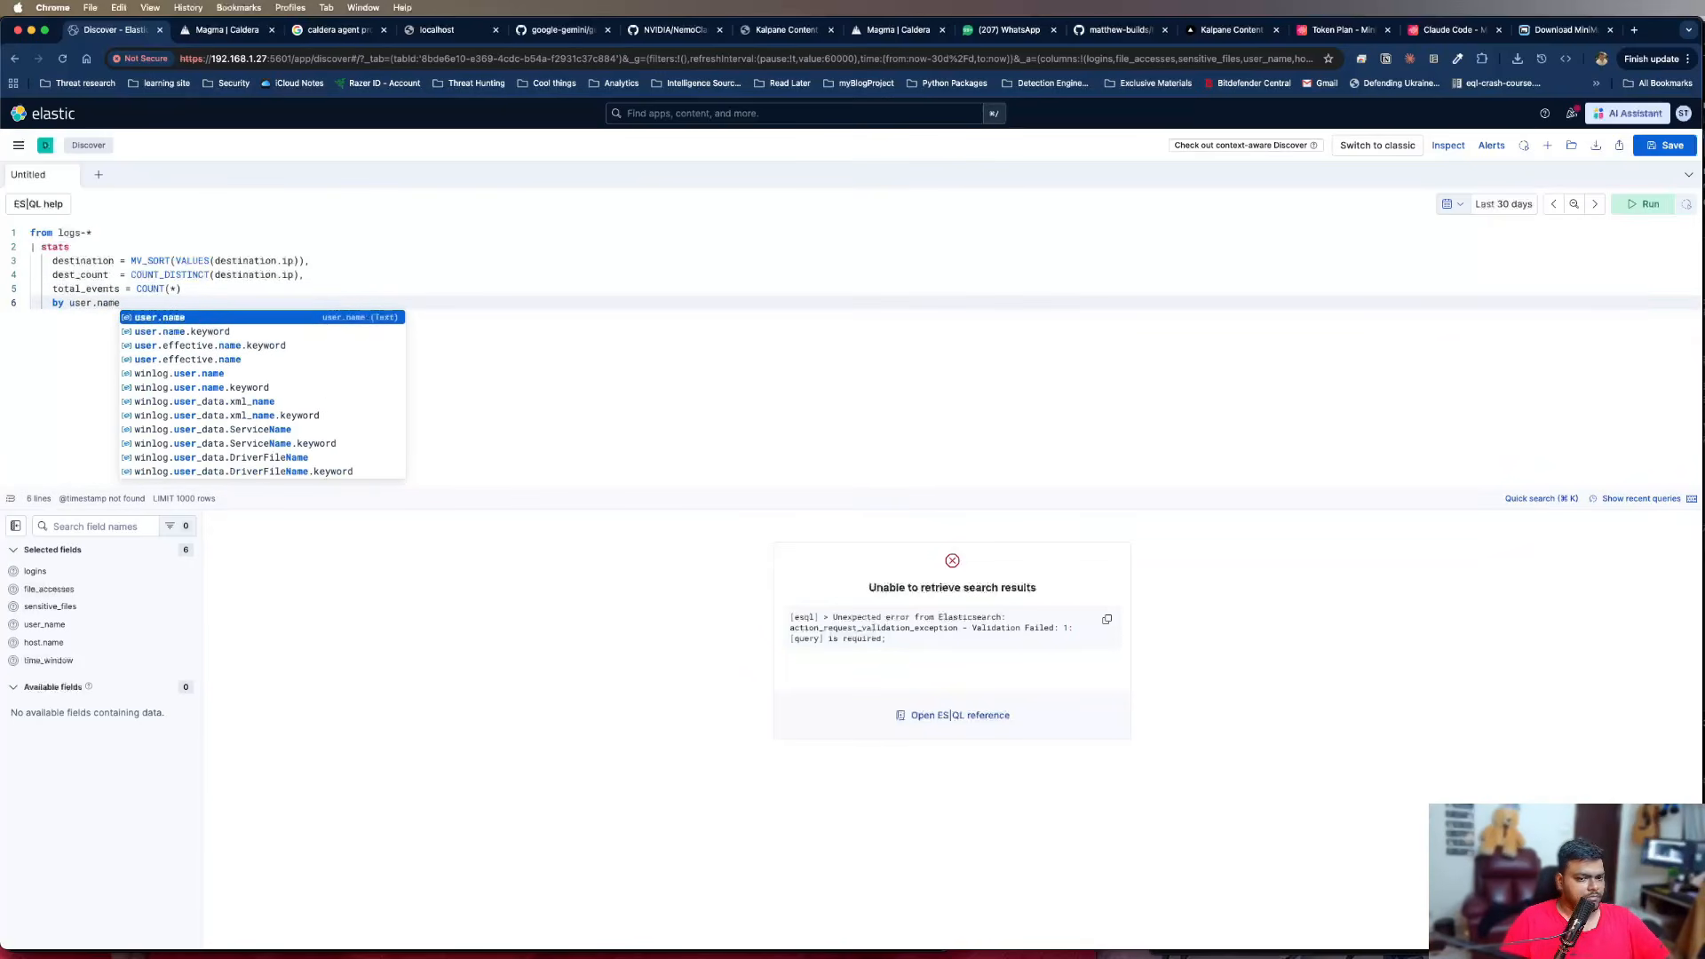
{"action": "key", "text": "Escape"}
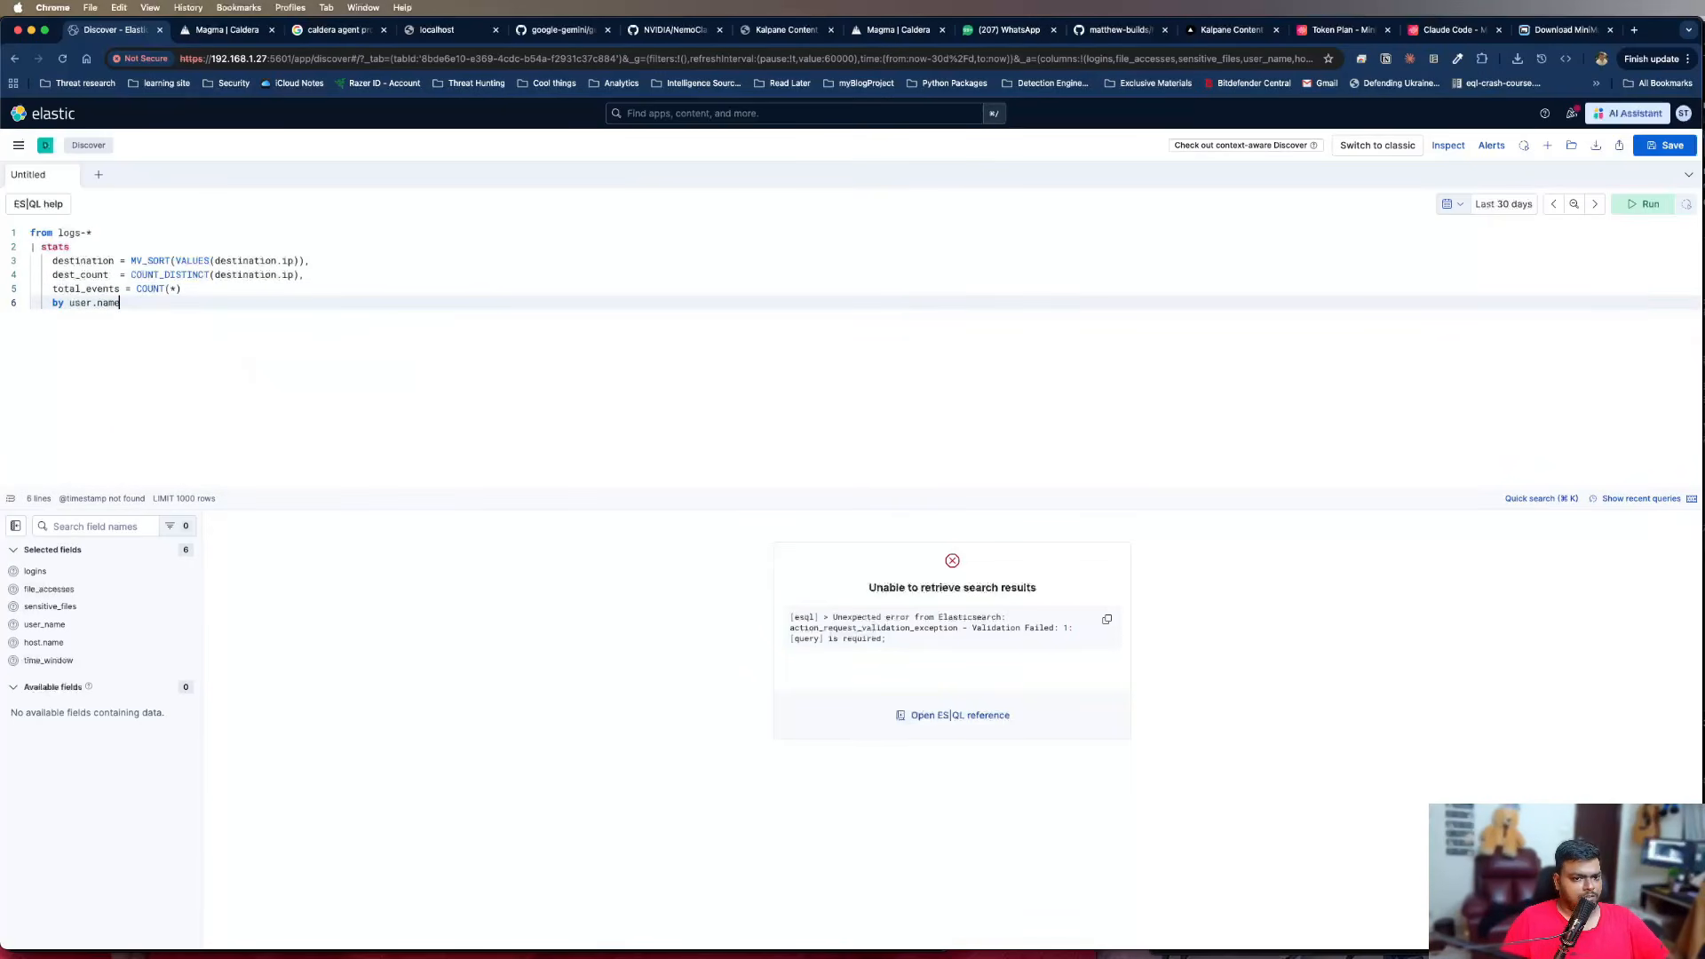
Add the command "| SORT dest_count desc" on a new line after the grouping
{"action": "key", "text": "Return"}
{"action": "key", "text": "Escape"}
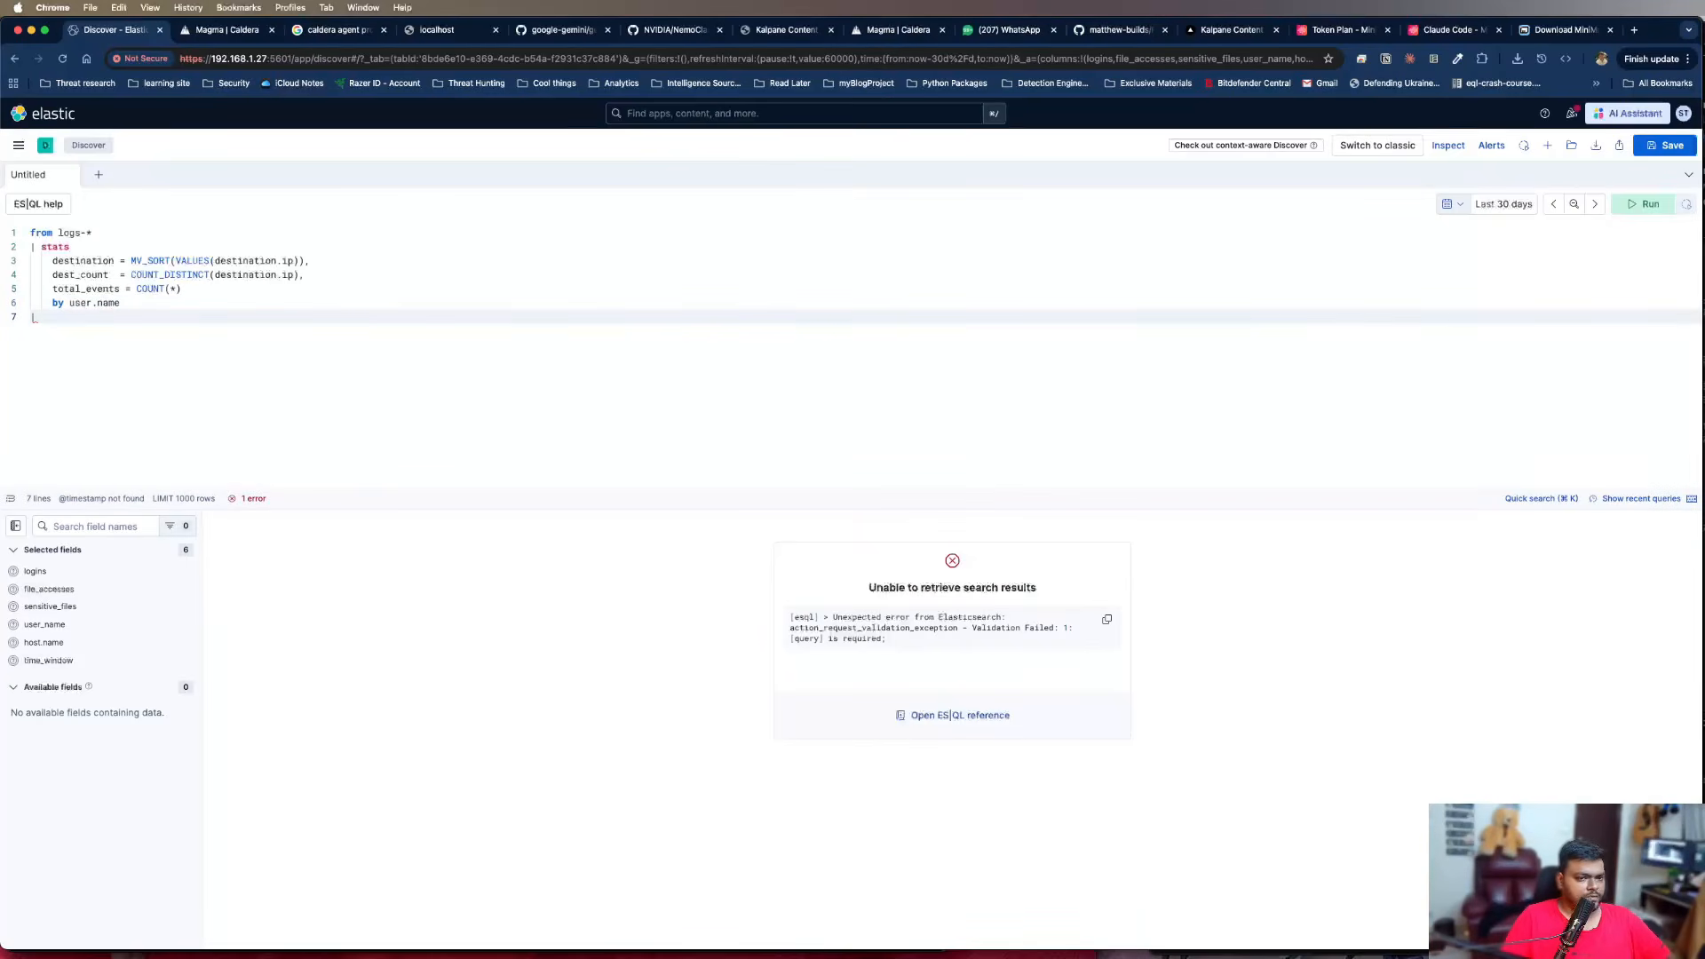
{"action": "type", "text": "| SORT "}
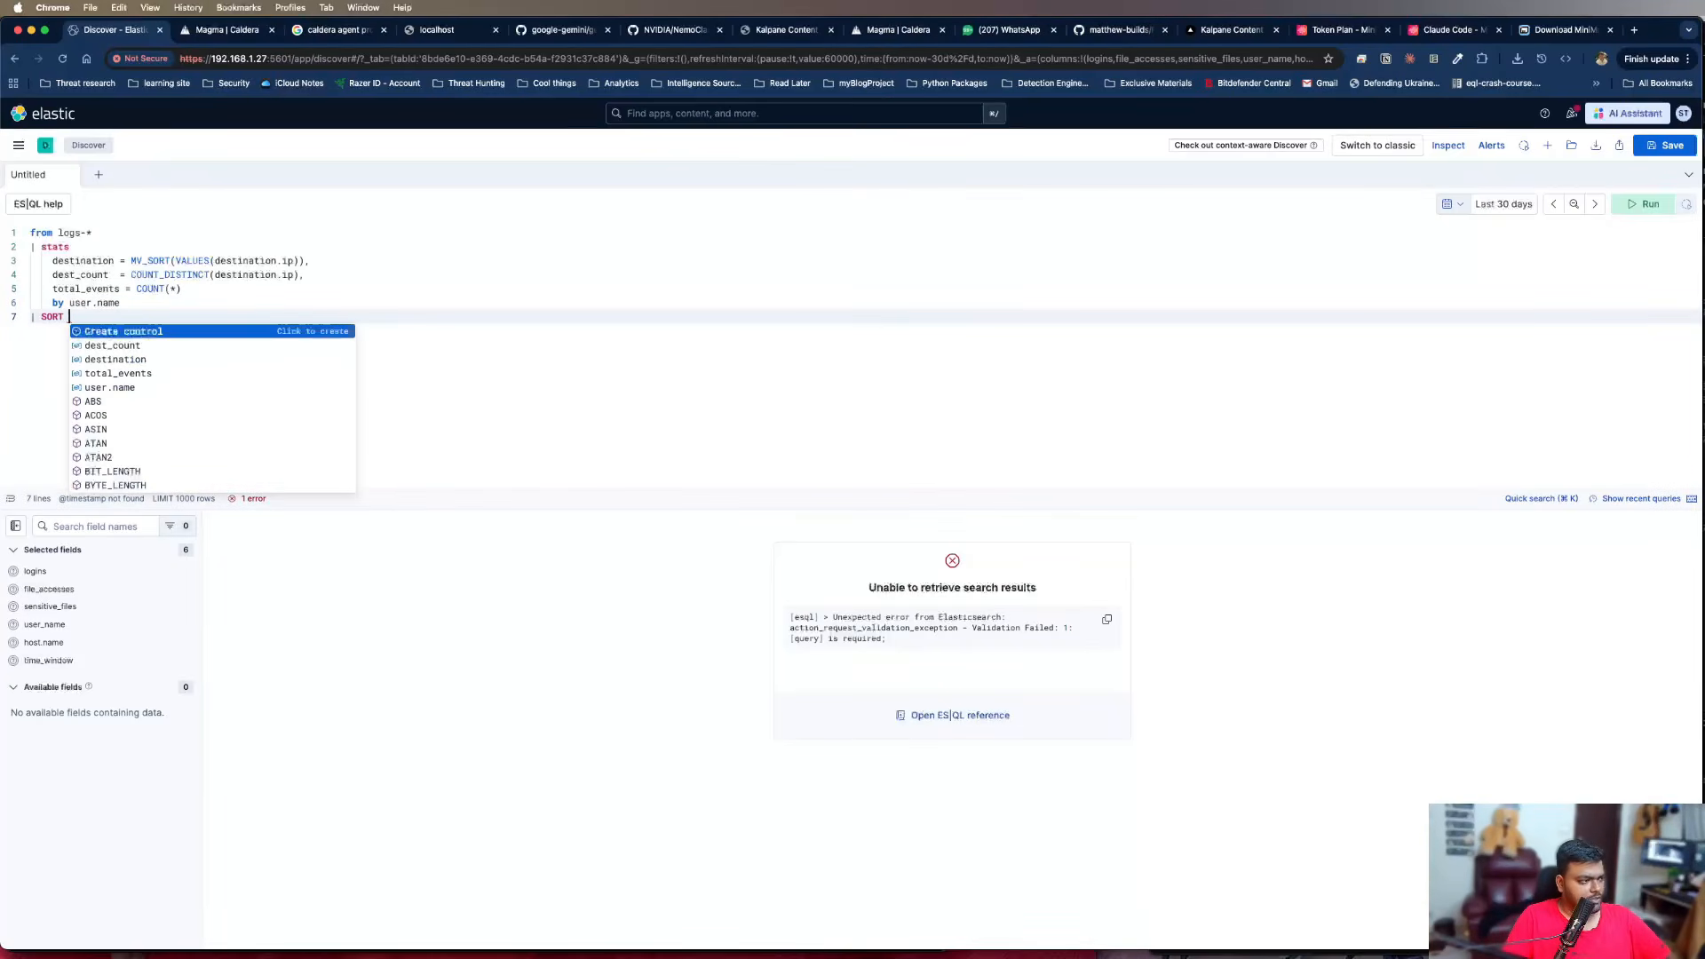
{"action": "type", "text": "dest_count"}
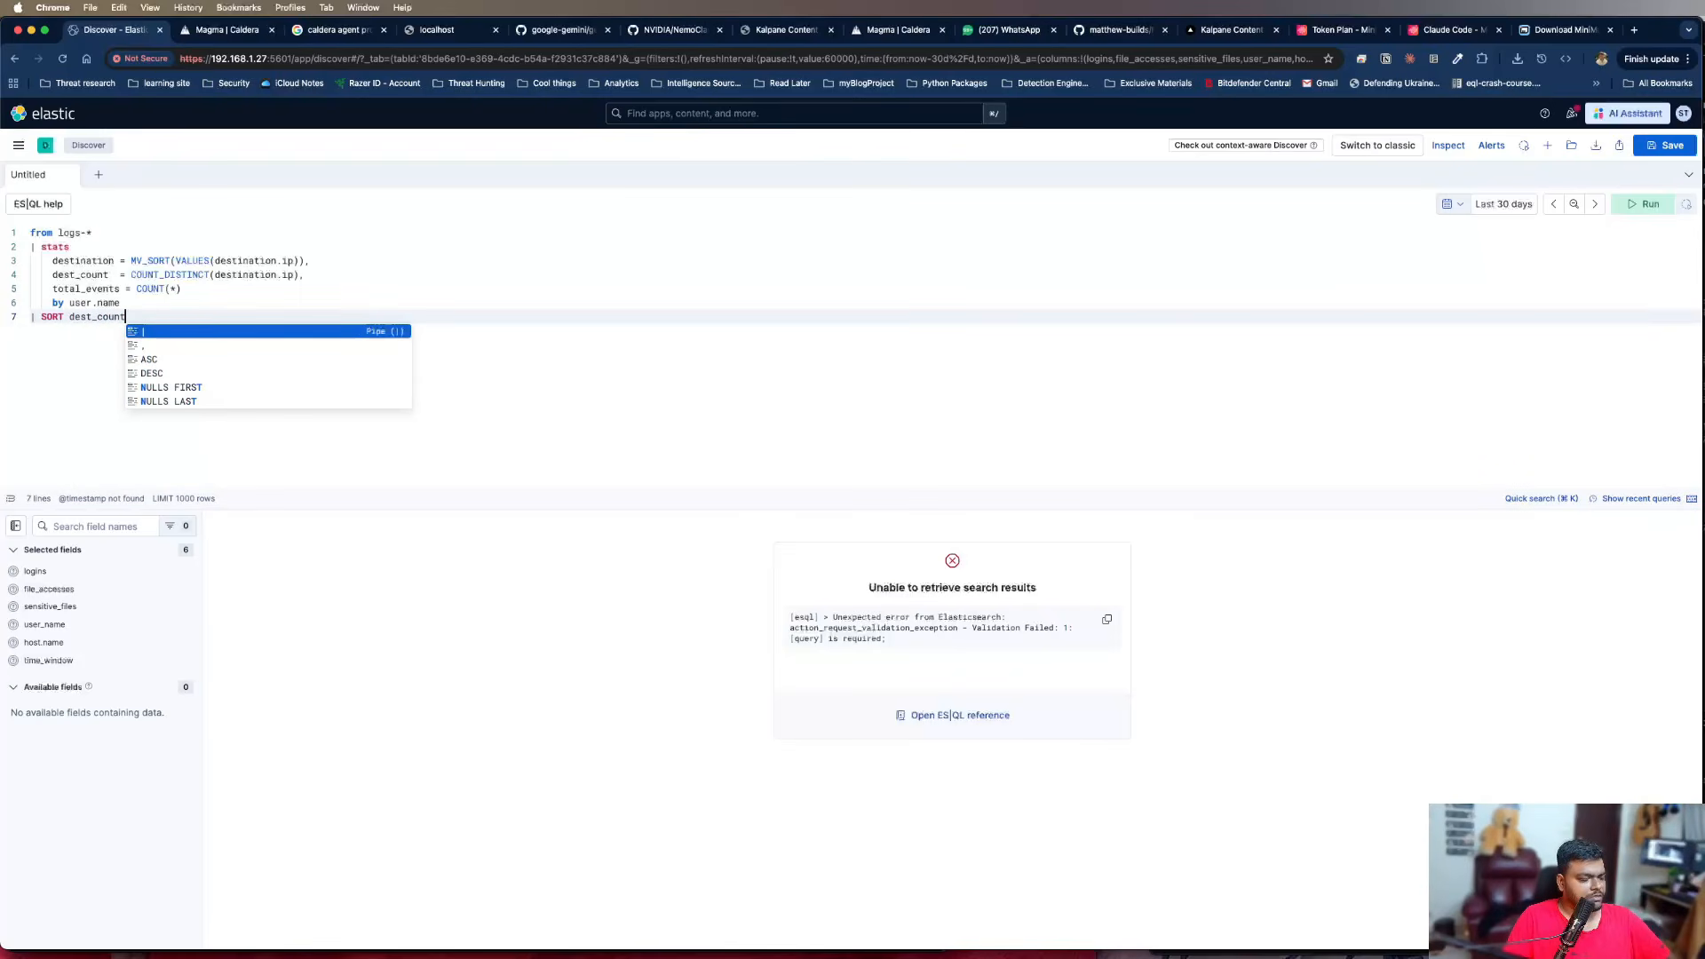
{"action": "type", "text": " desc"}
{"action": "key", "text": "Escape"}
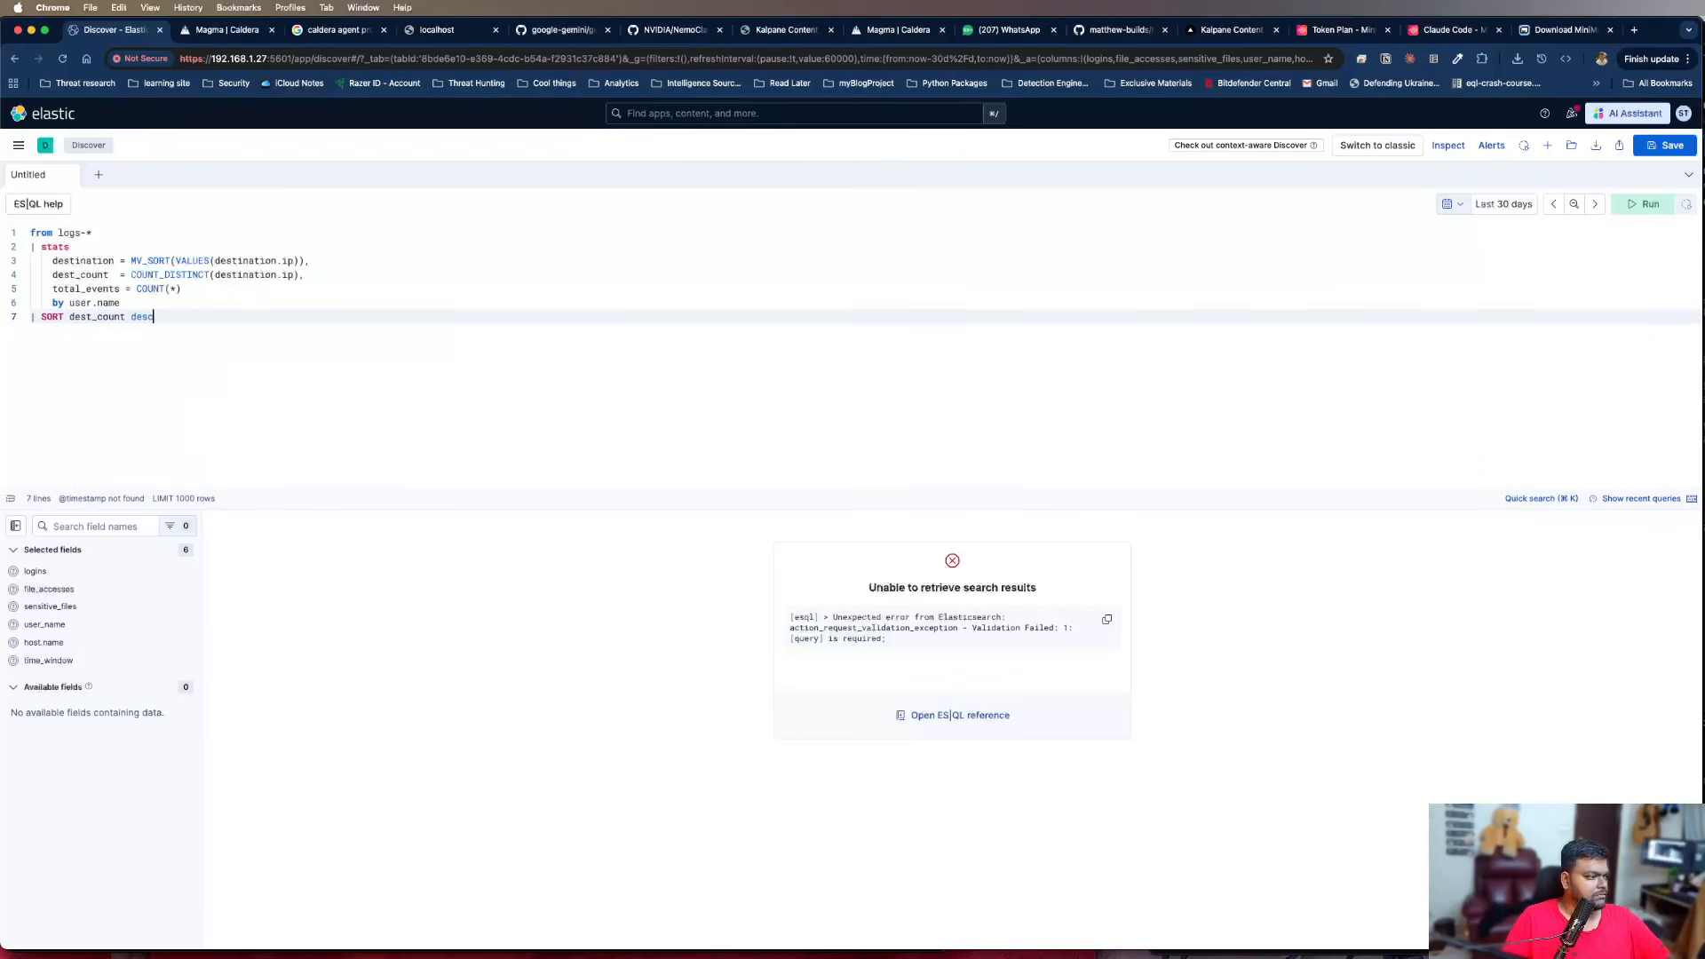
Add "| Limit 20" as the final line of the query and run it
{"action": "key", "text": "Return"}
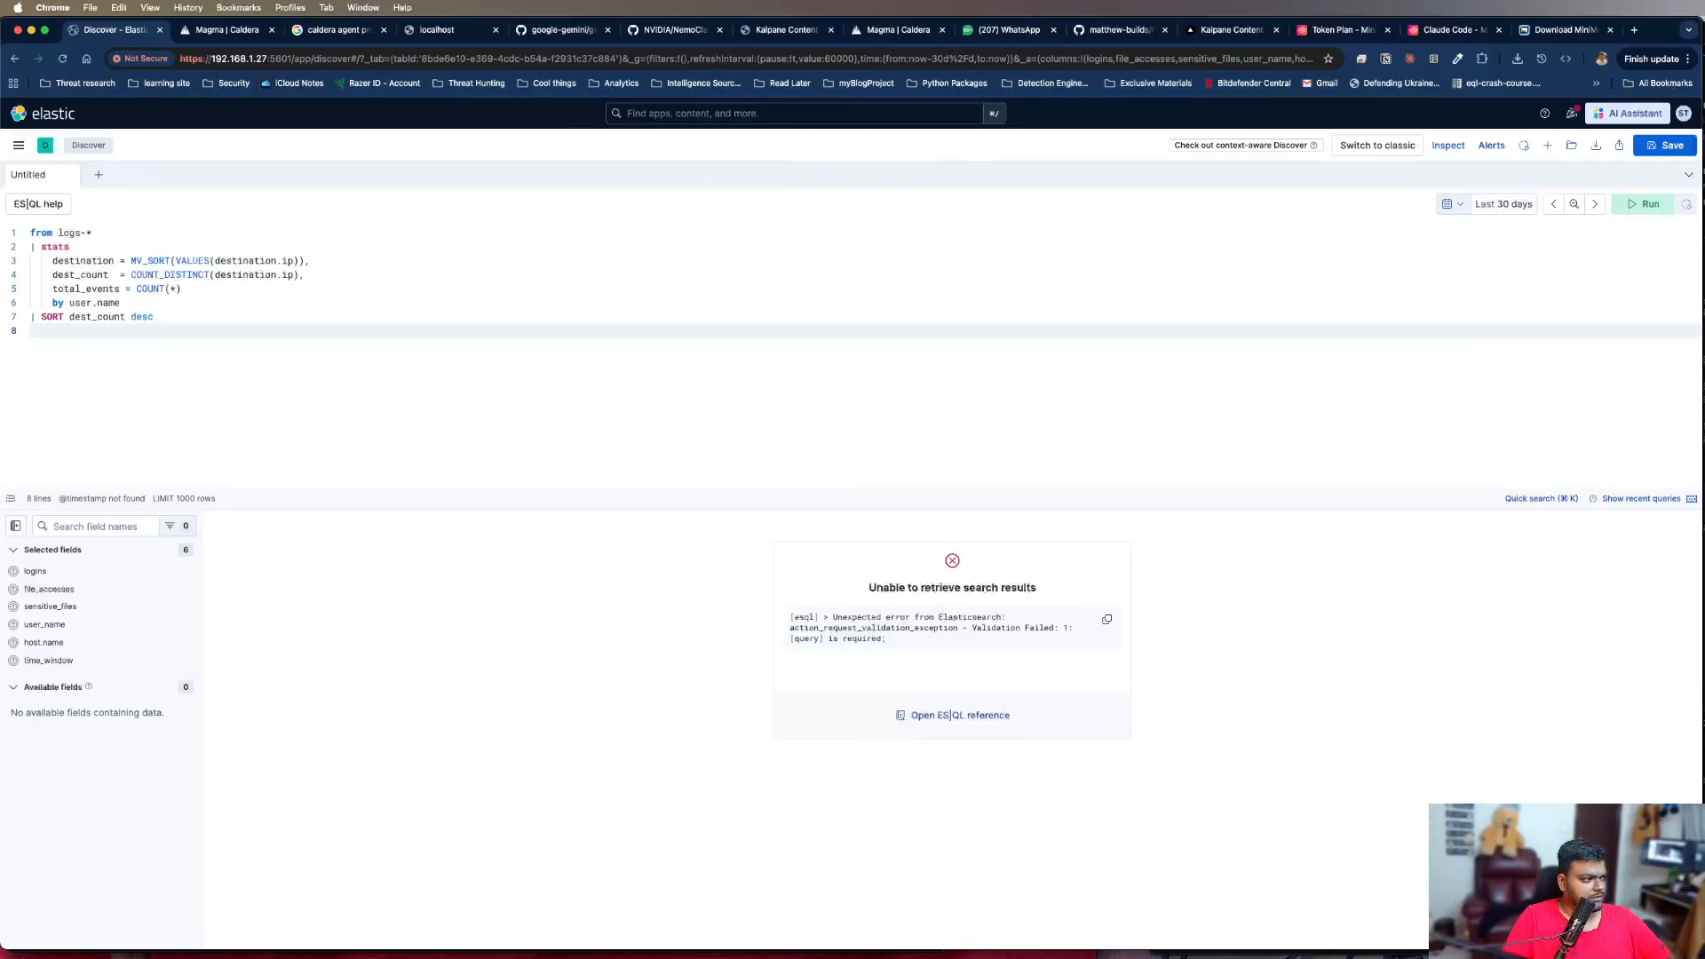
{"action": "type", "text": "| Limi"}
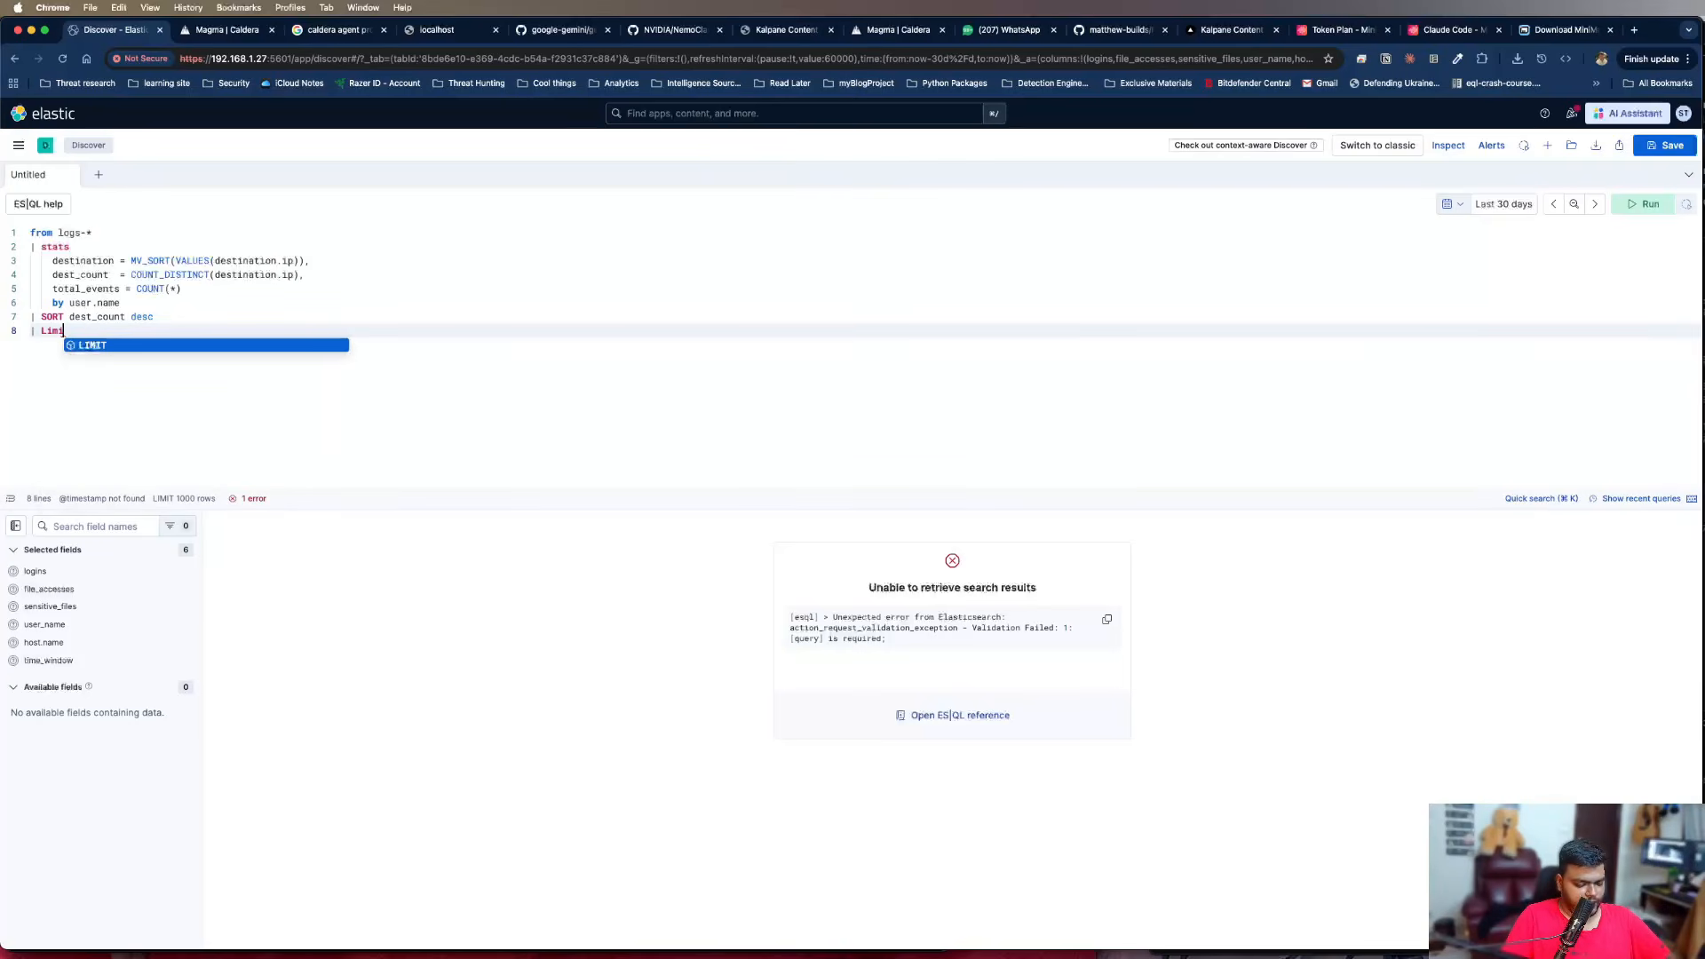
{"action": "type", "text": "t10 20"}
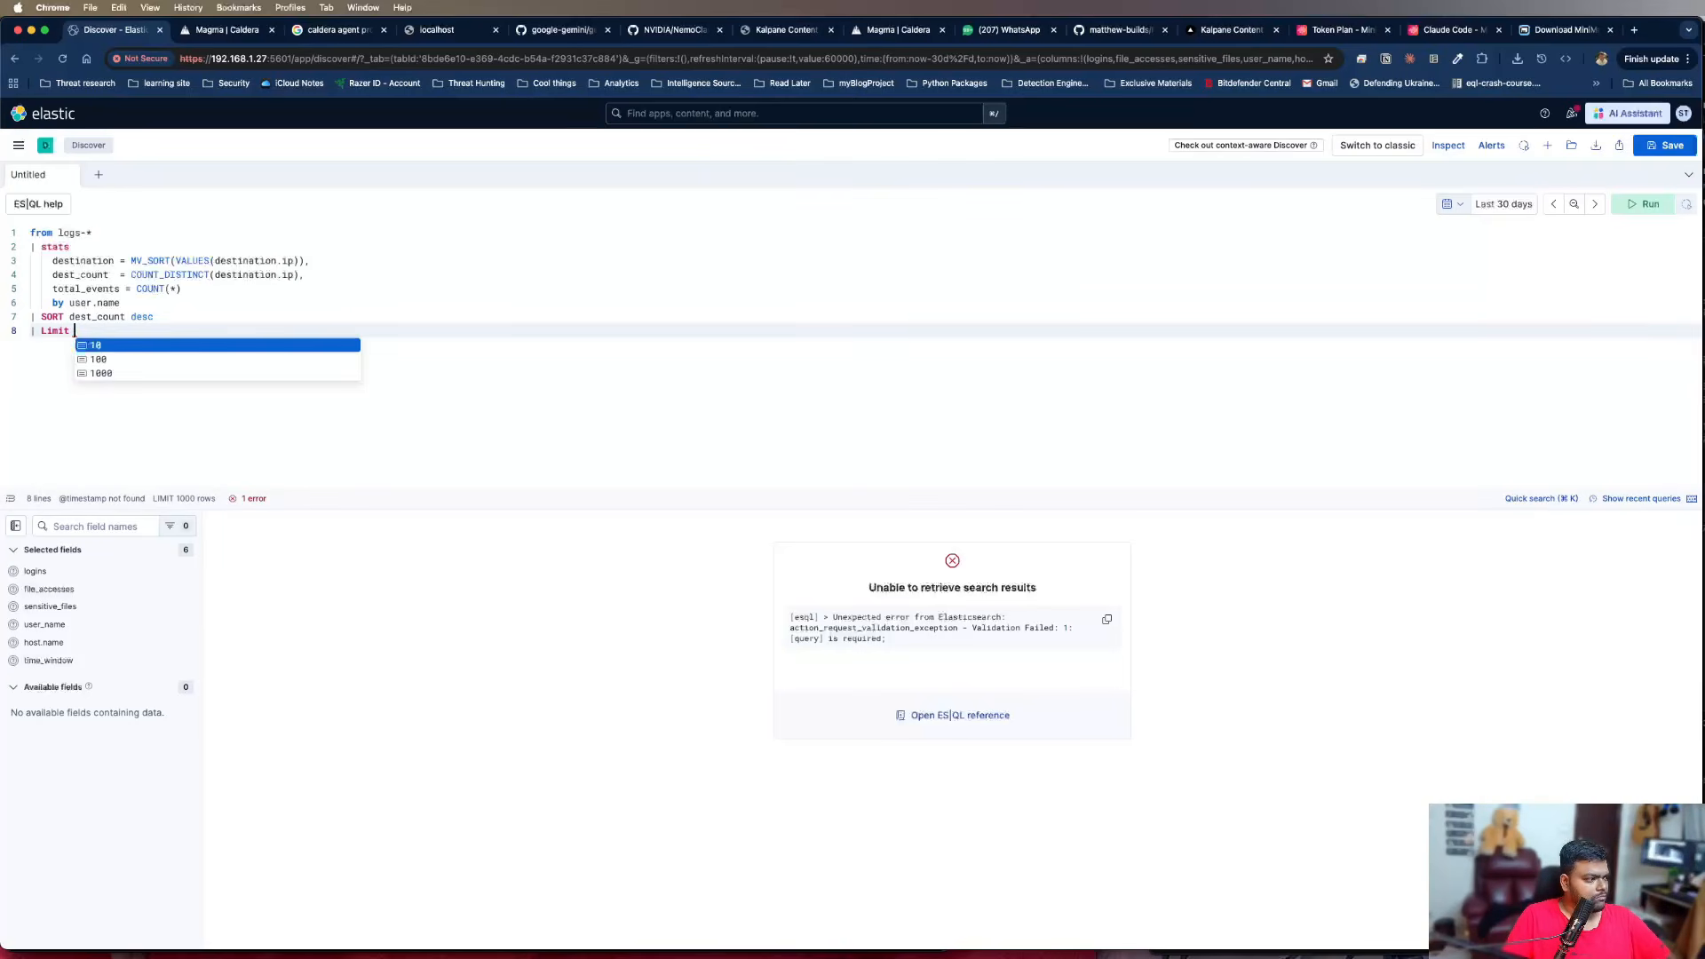
{"action": "key", "text": "BackSpace"}
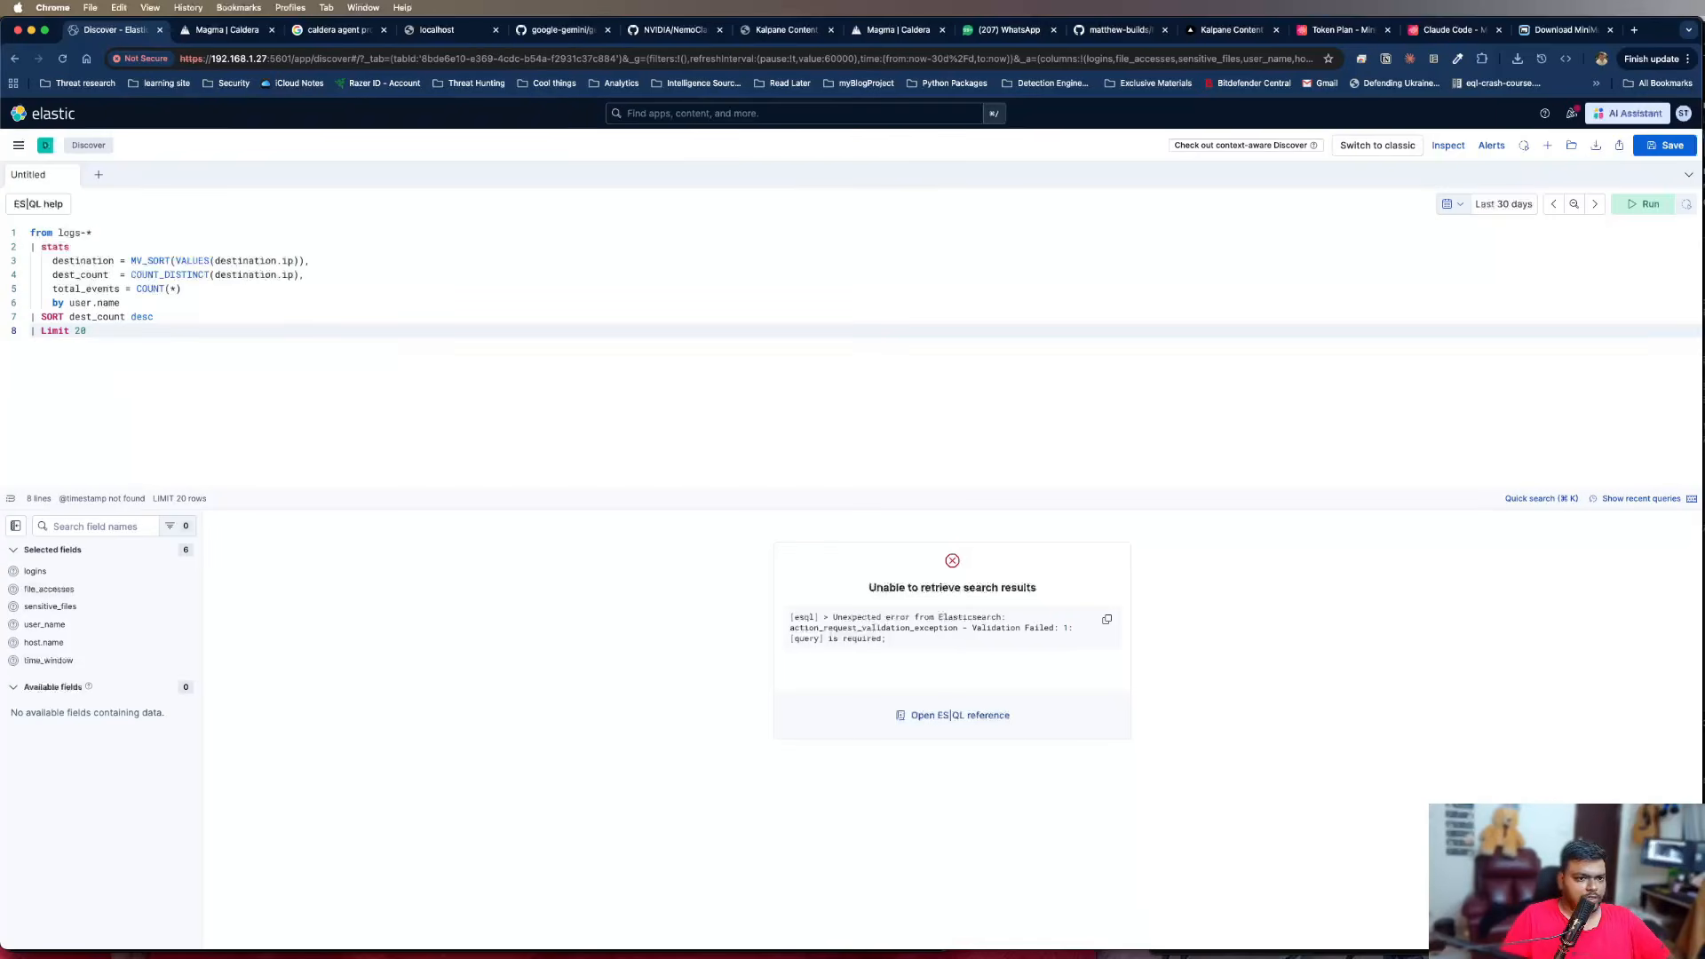
{"action": "key", "text": "super+Return"}
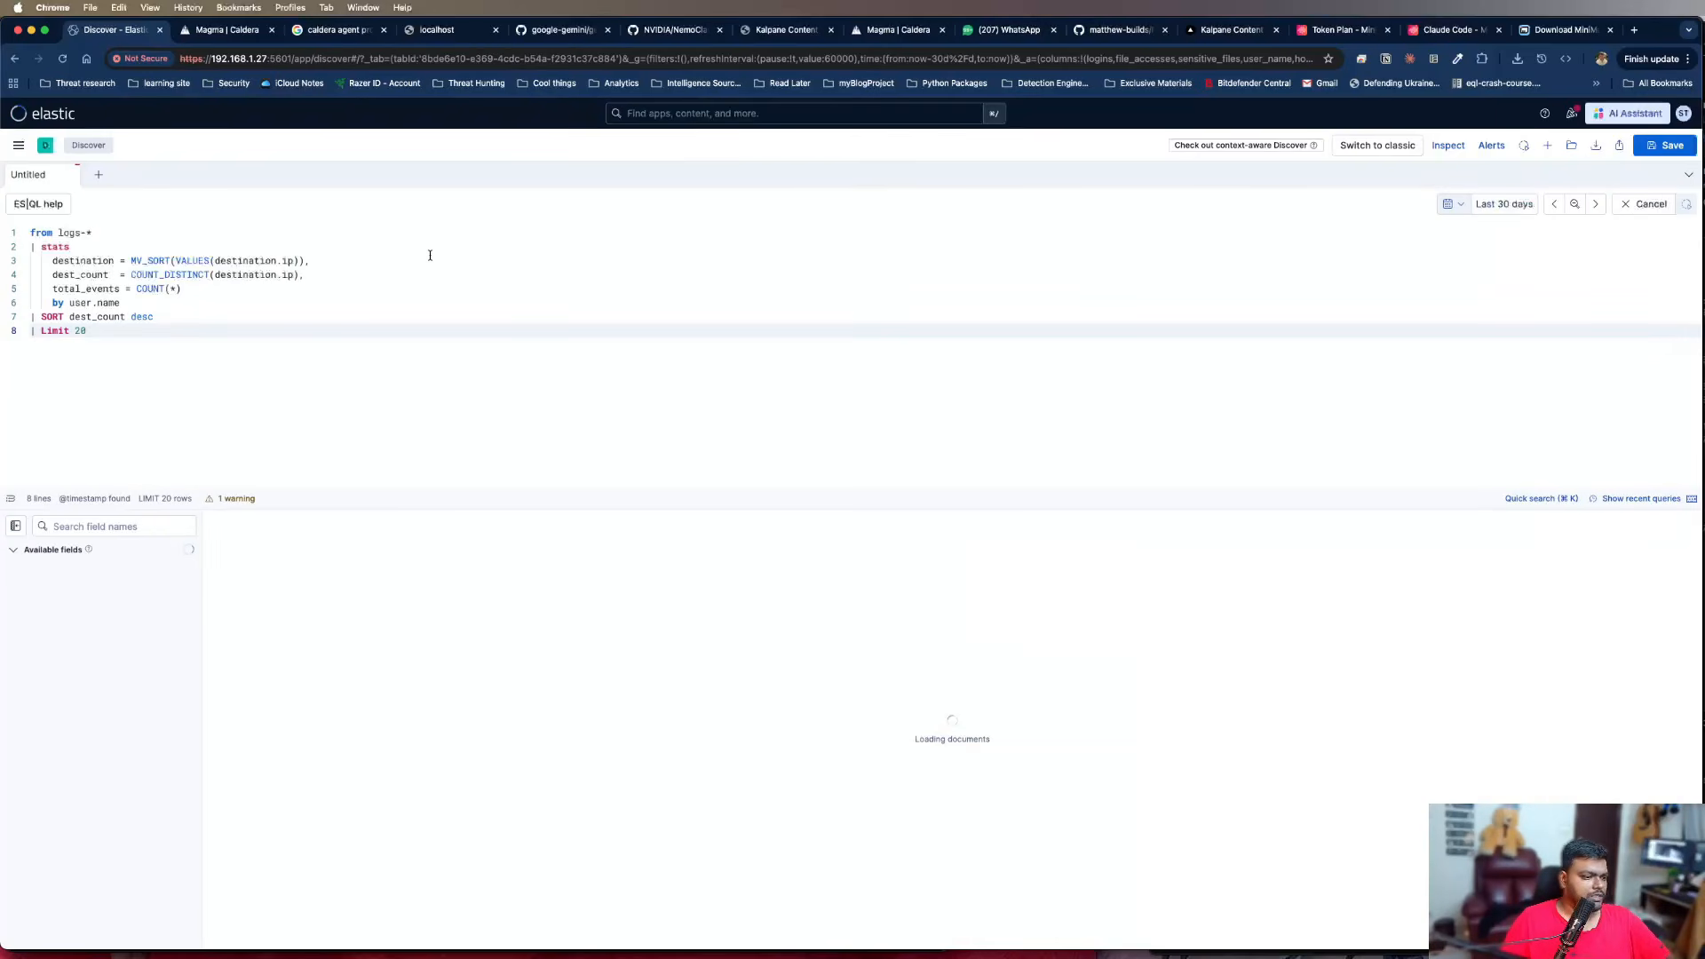
Enlarge the results area below the query editor and zoom the page to 150%
{"action": "left_click_drag", "start_coordinate": [403, 511], "coordinate": [419, 391]}
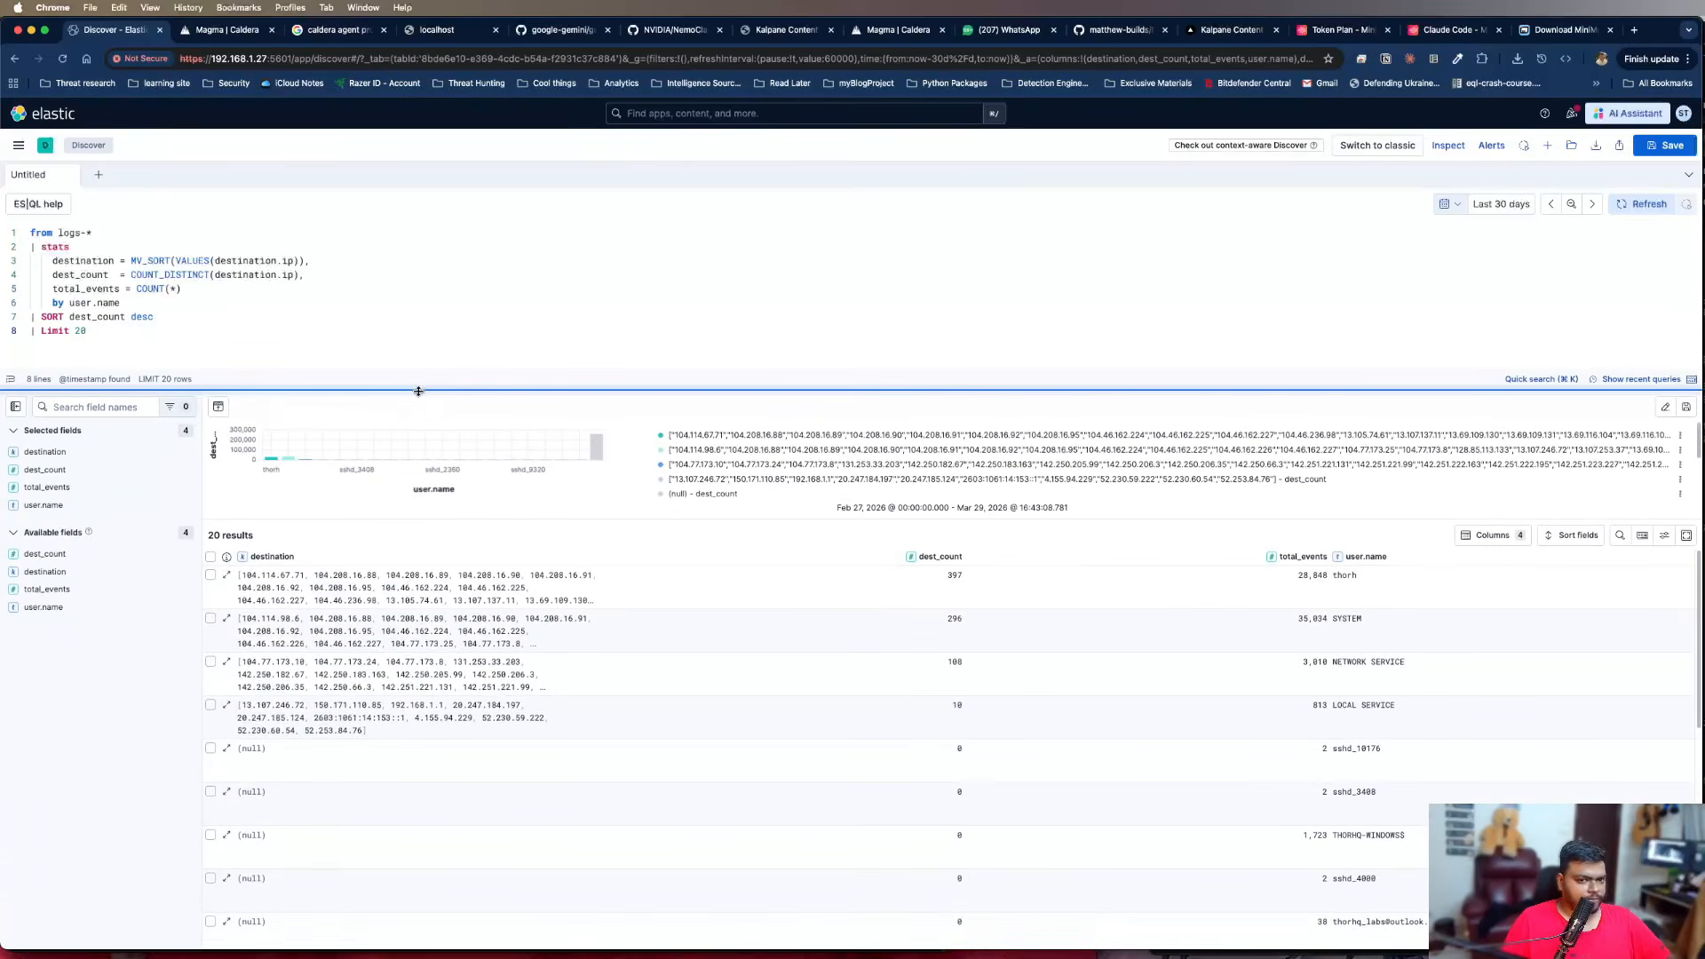
{"action": "key", "text": "super+equal"}
{"action": "key", "text": "super+equal"}
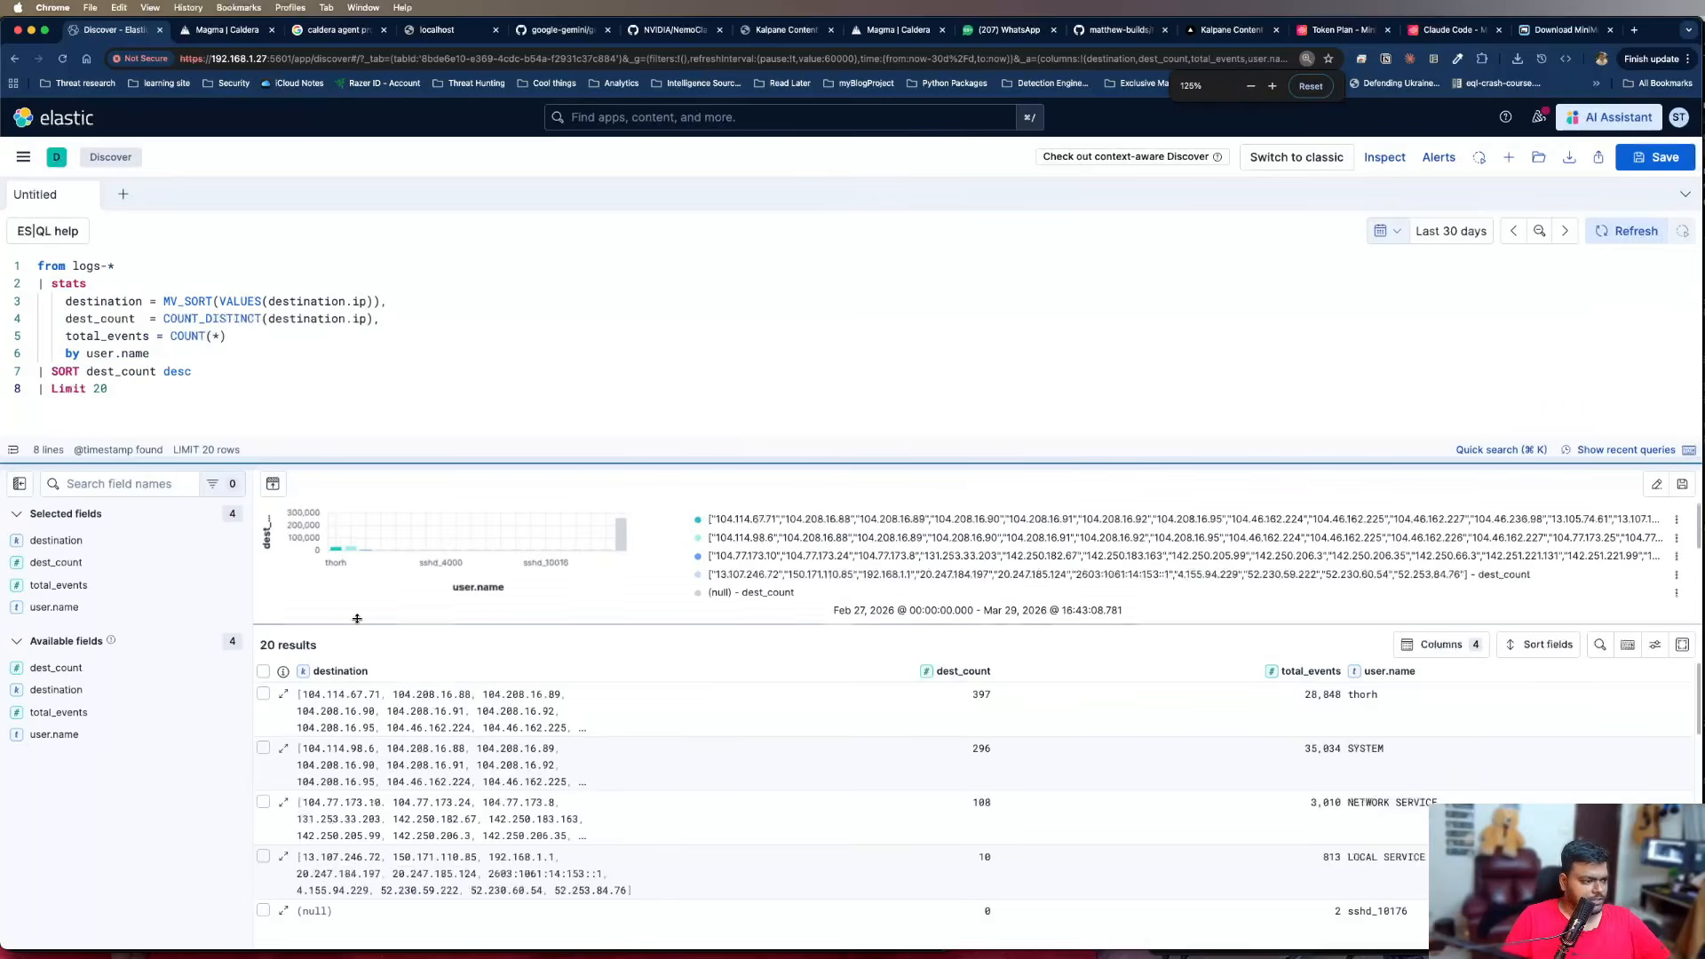
{"action": "key", "text": "super+equal"}
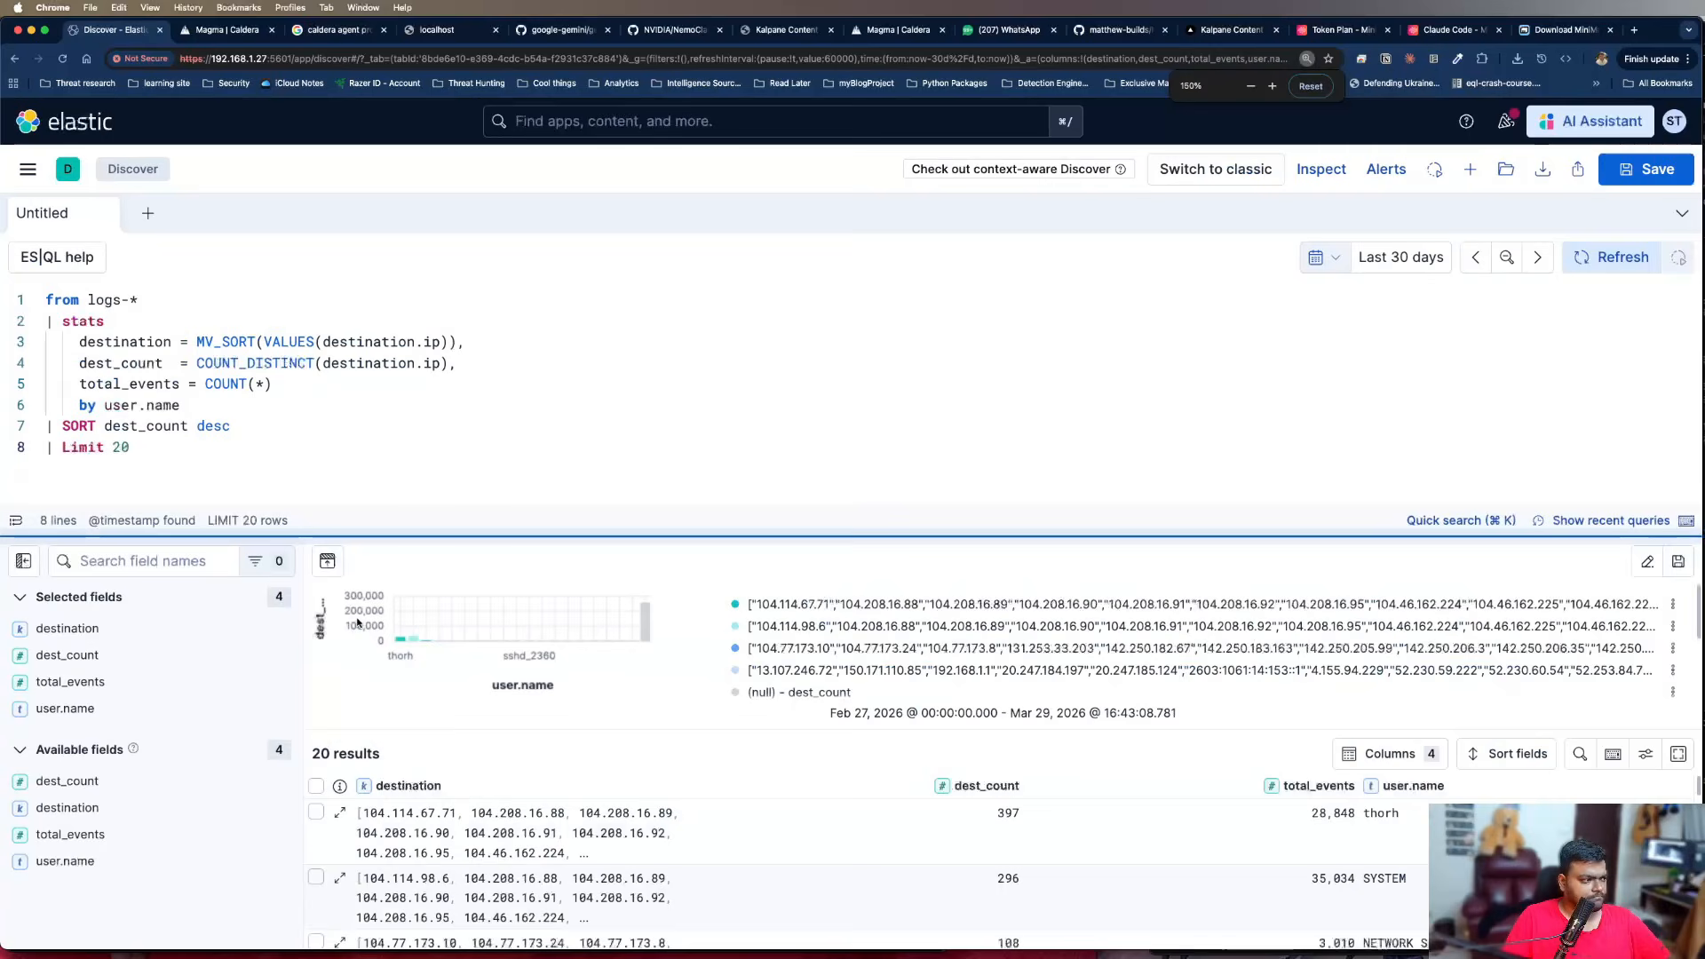
Hide the chart above the results table
{"action": "scroll", "coordinate": [797, 706], "scroll_direction": "down", "scroll_amount": 1}
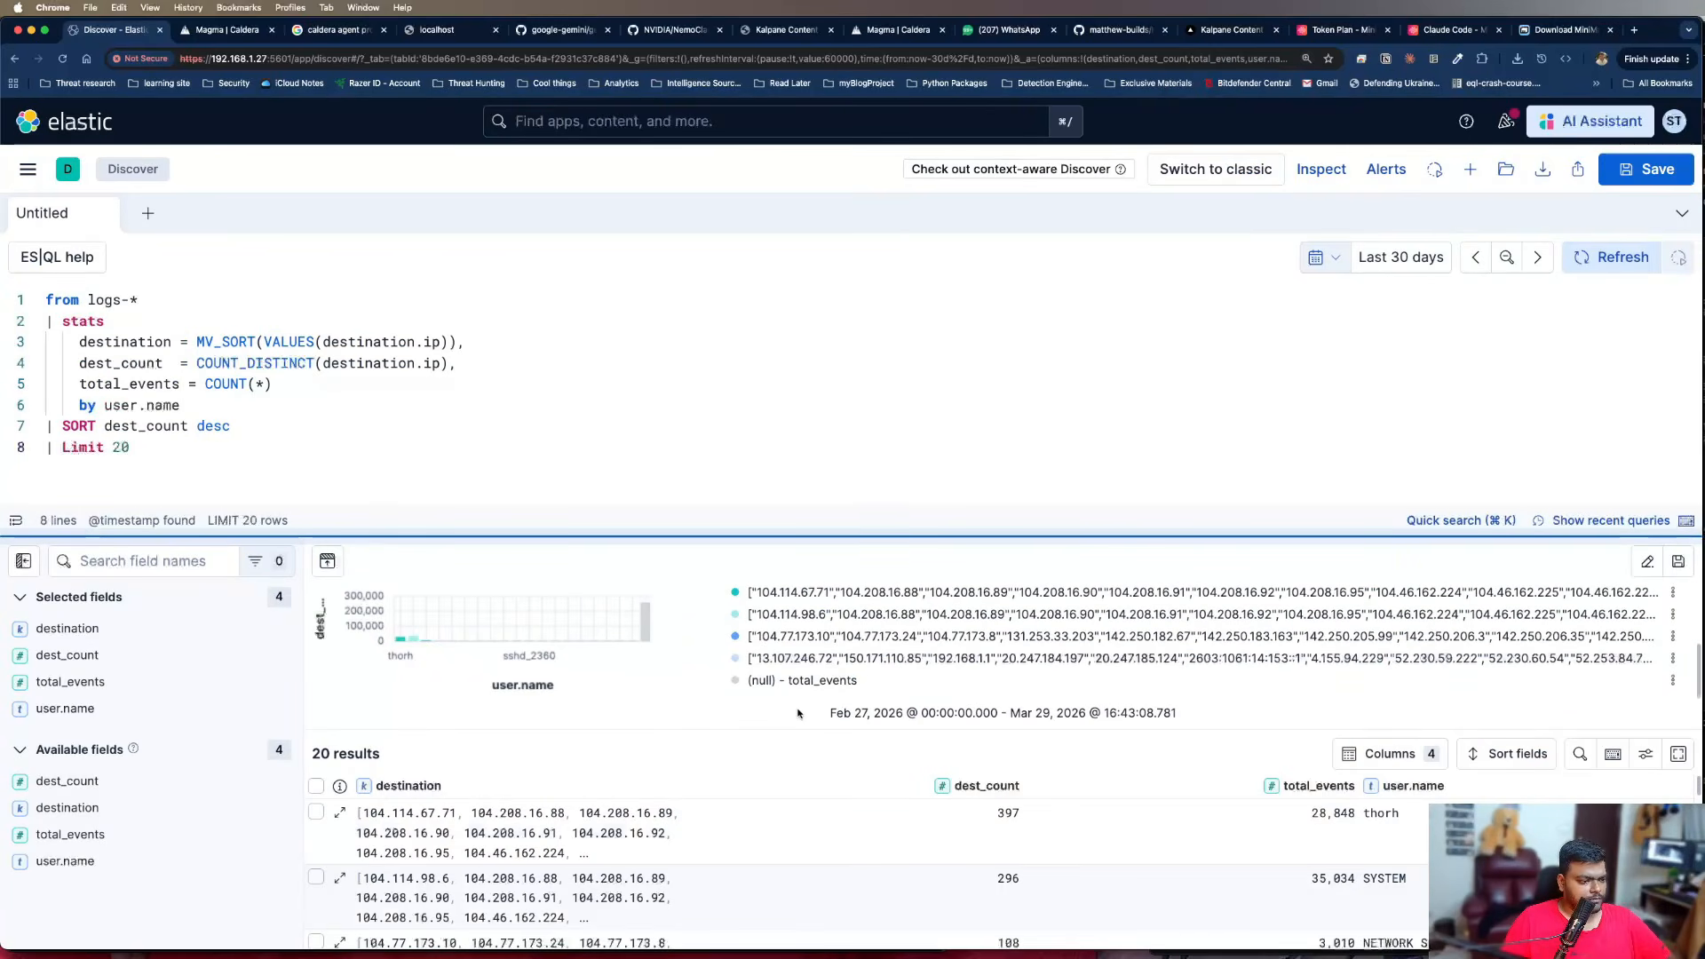
{"action": "left_click", "coordinate": [329, 561]}
{"action": "mouse_move", "coordinate": [454, 641]}
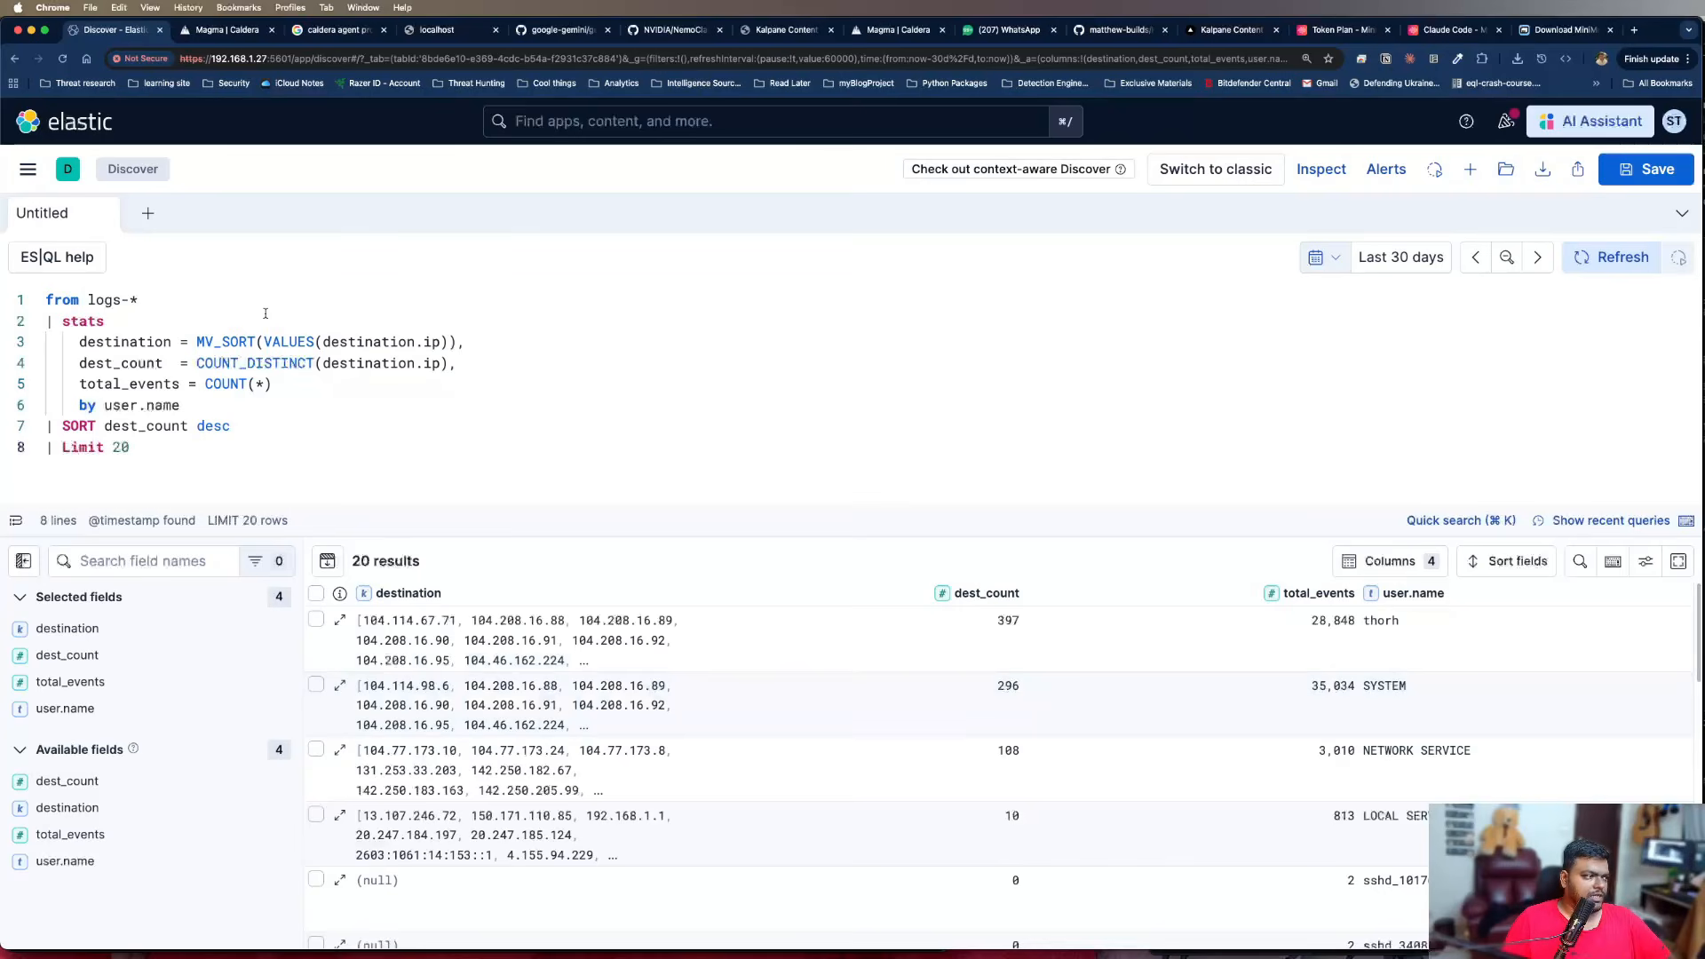
{"action": "type", "text": "|"}
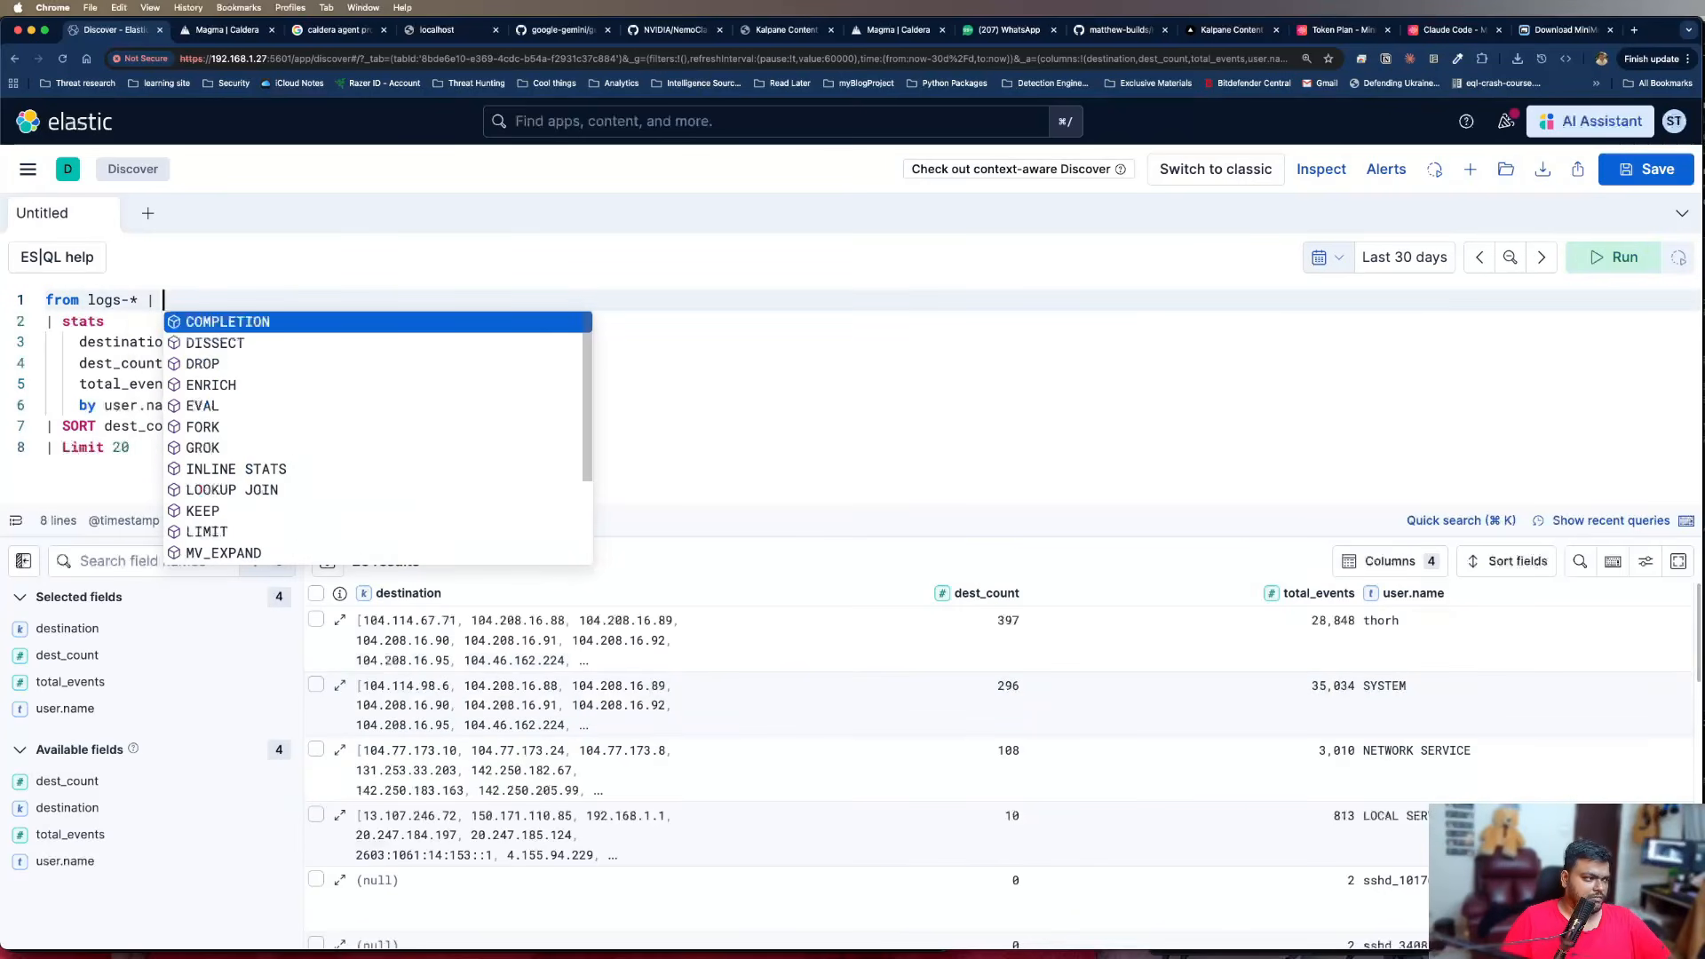
{"action": "key", "text": "BackSpace"}
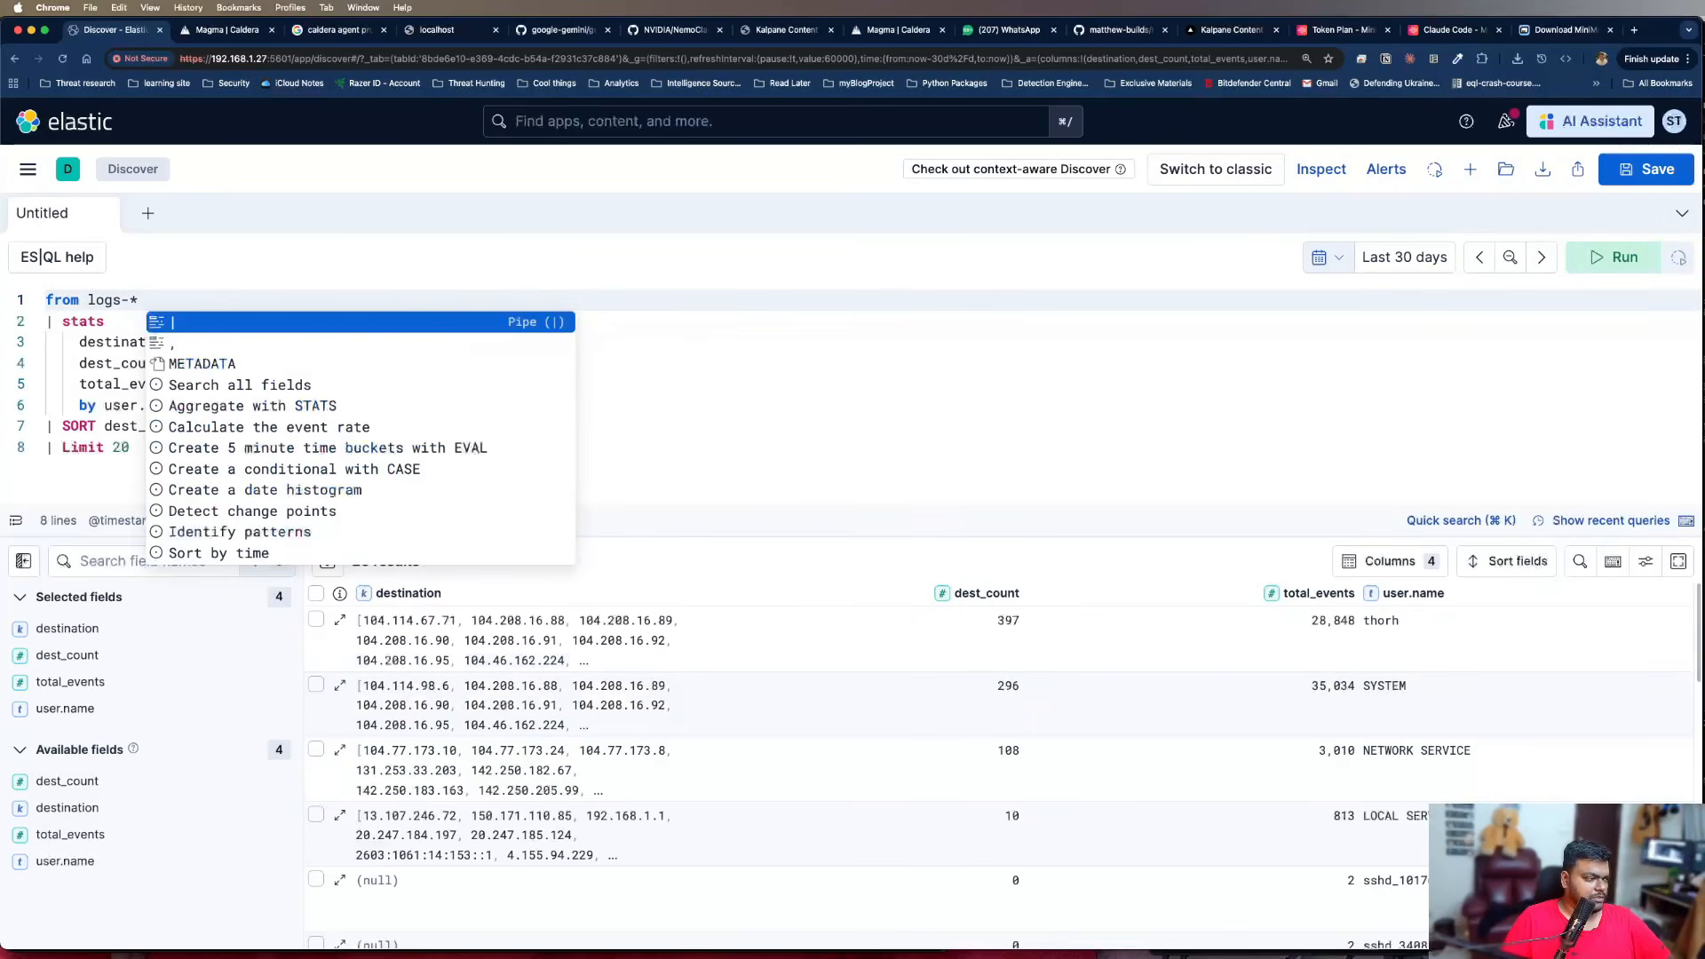
{"action": "key", "text": "Escape"}
{"action": "key", "text": "Return"}
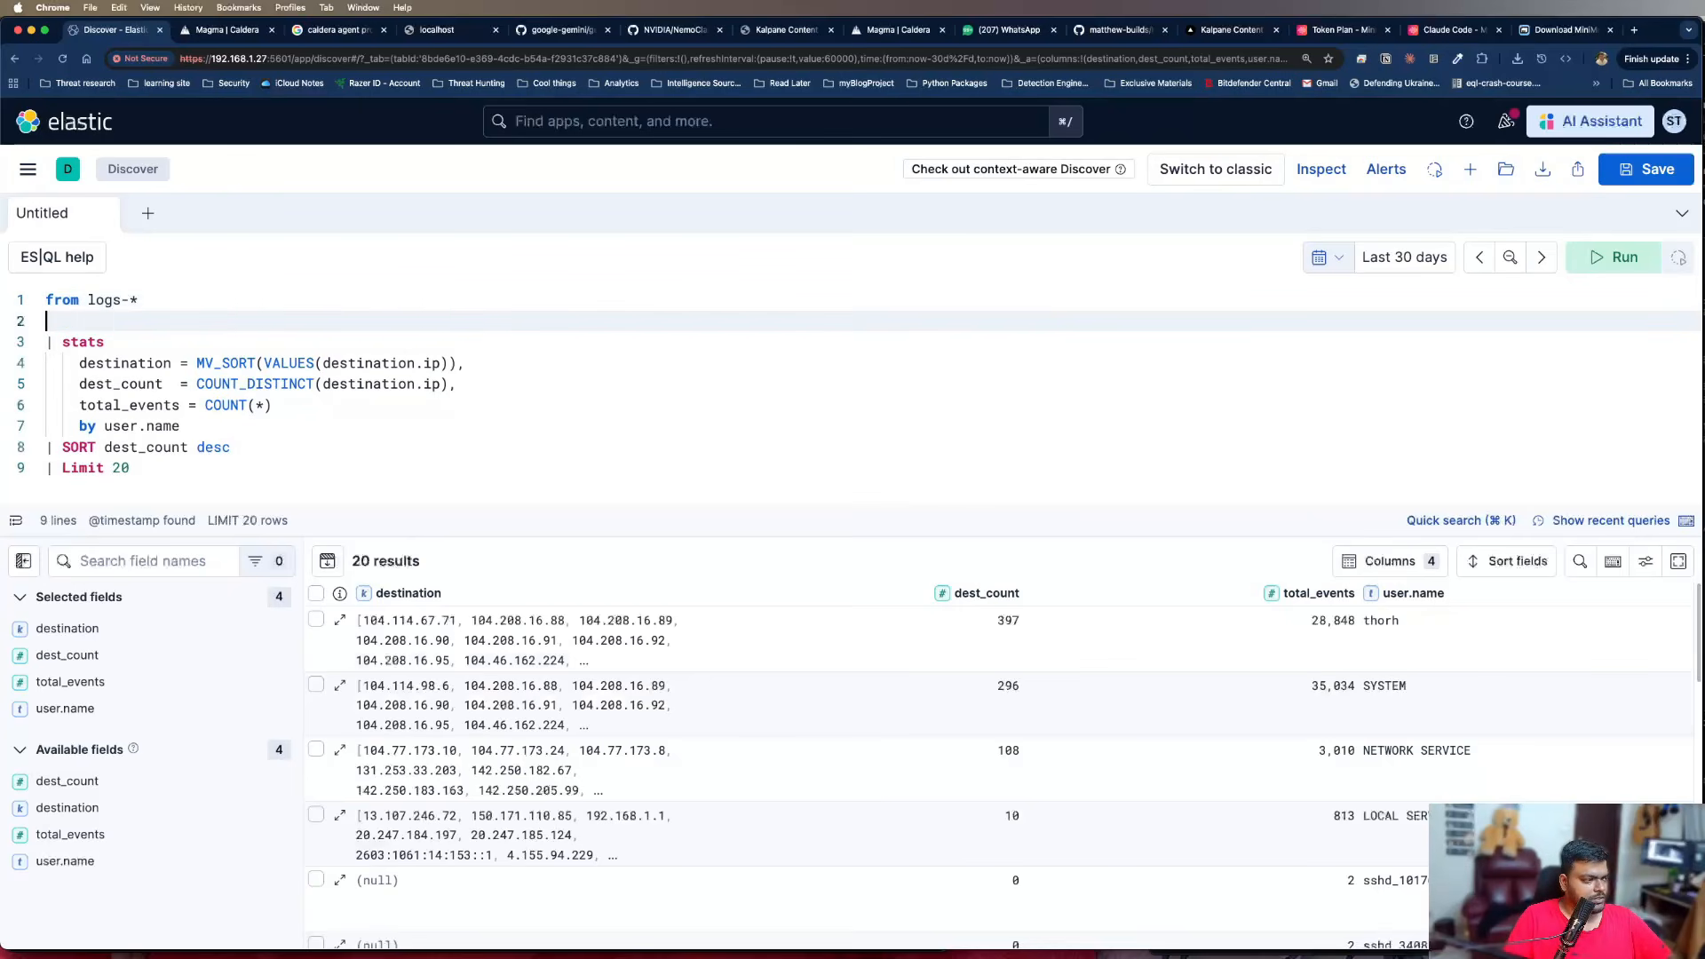
{"action": "type", "text": "| where "}
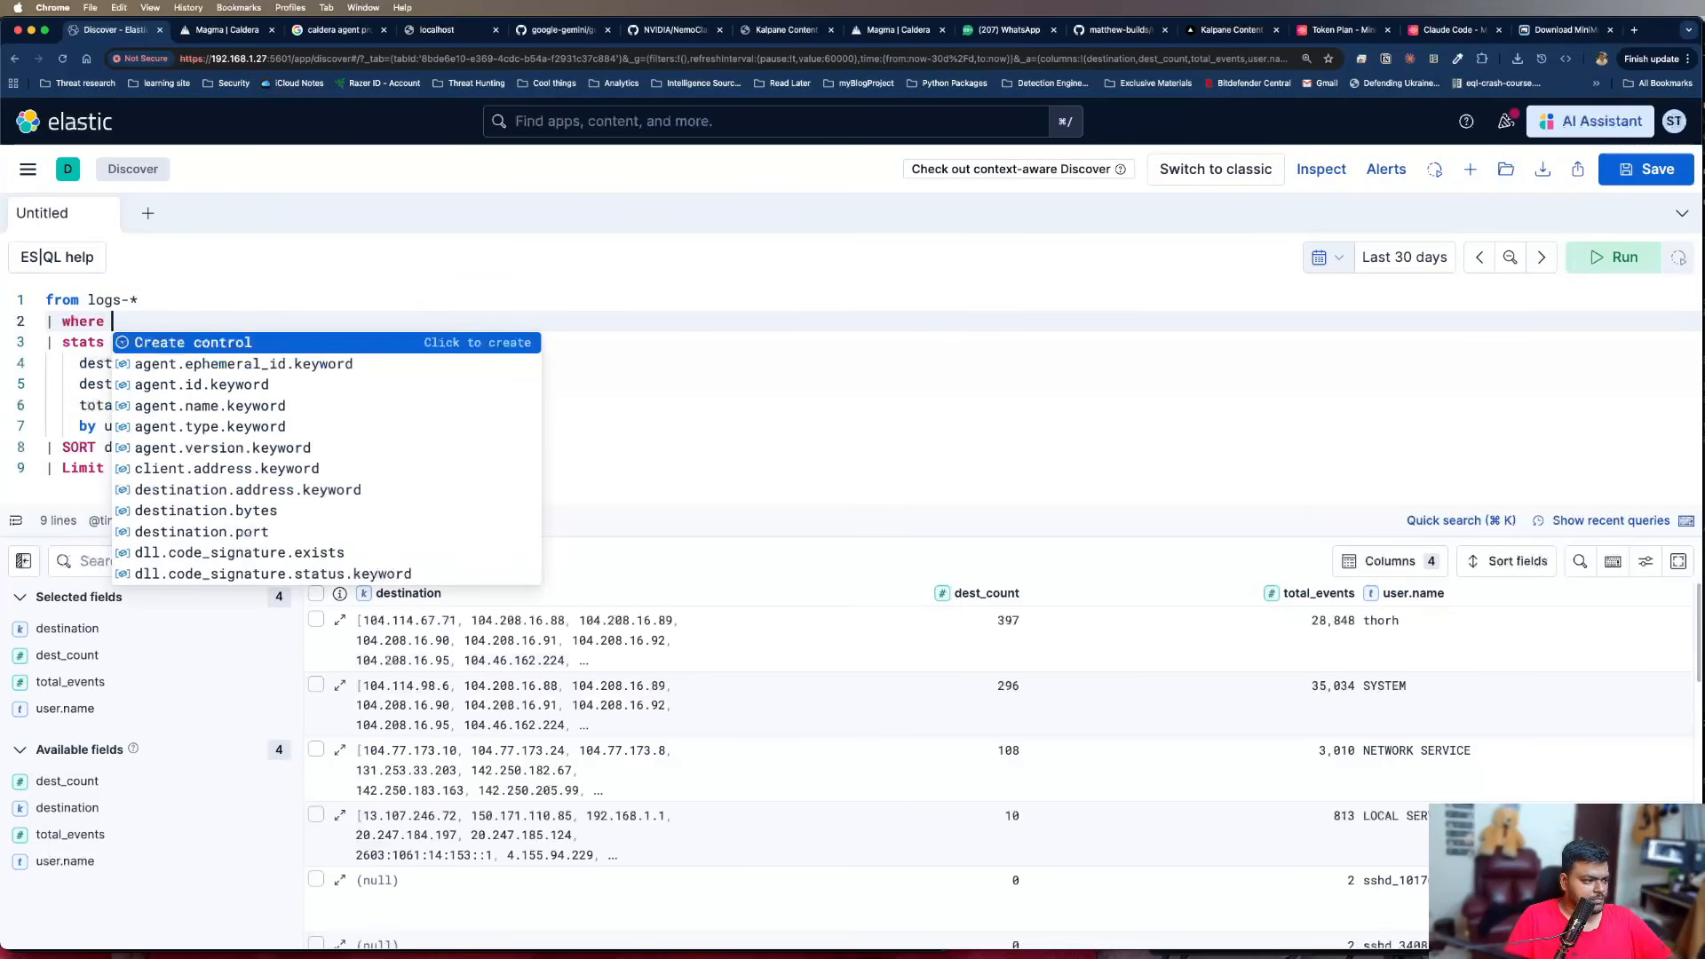
{"action": "type", "text": "des"}
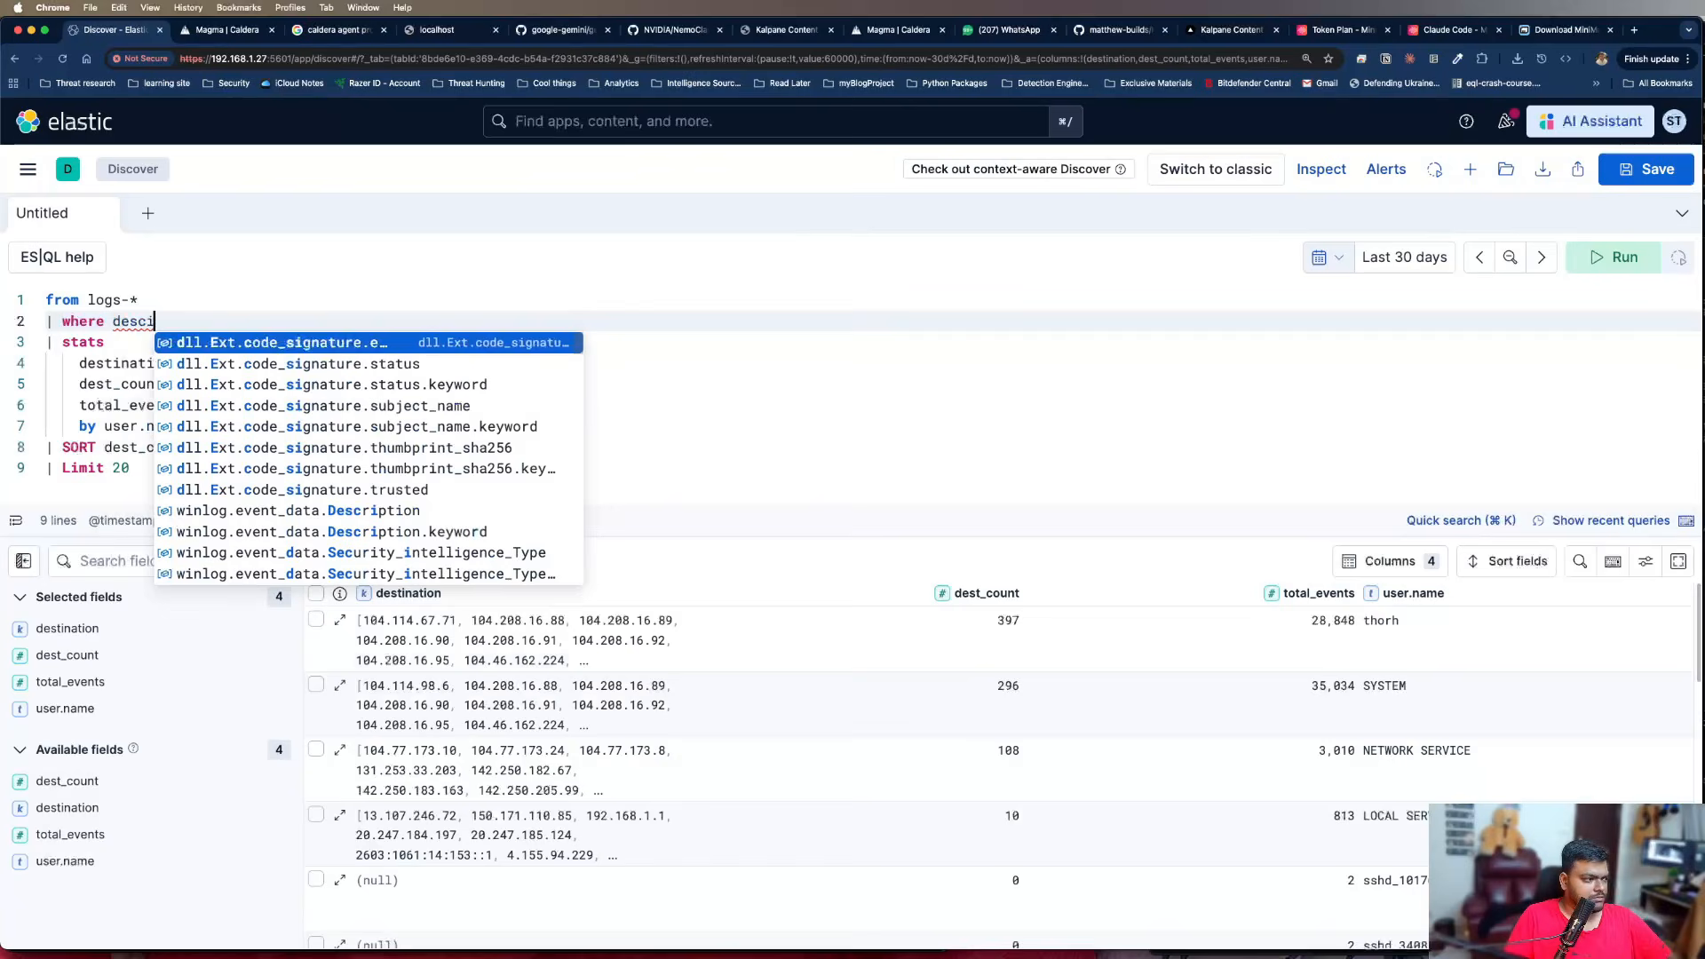
{"action": "type", "text": "tination."}
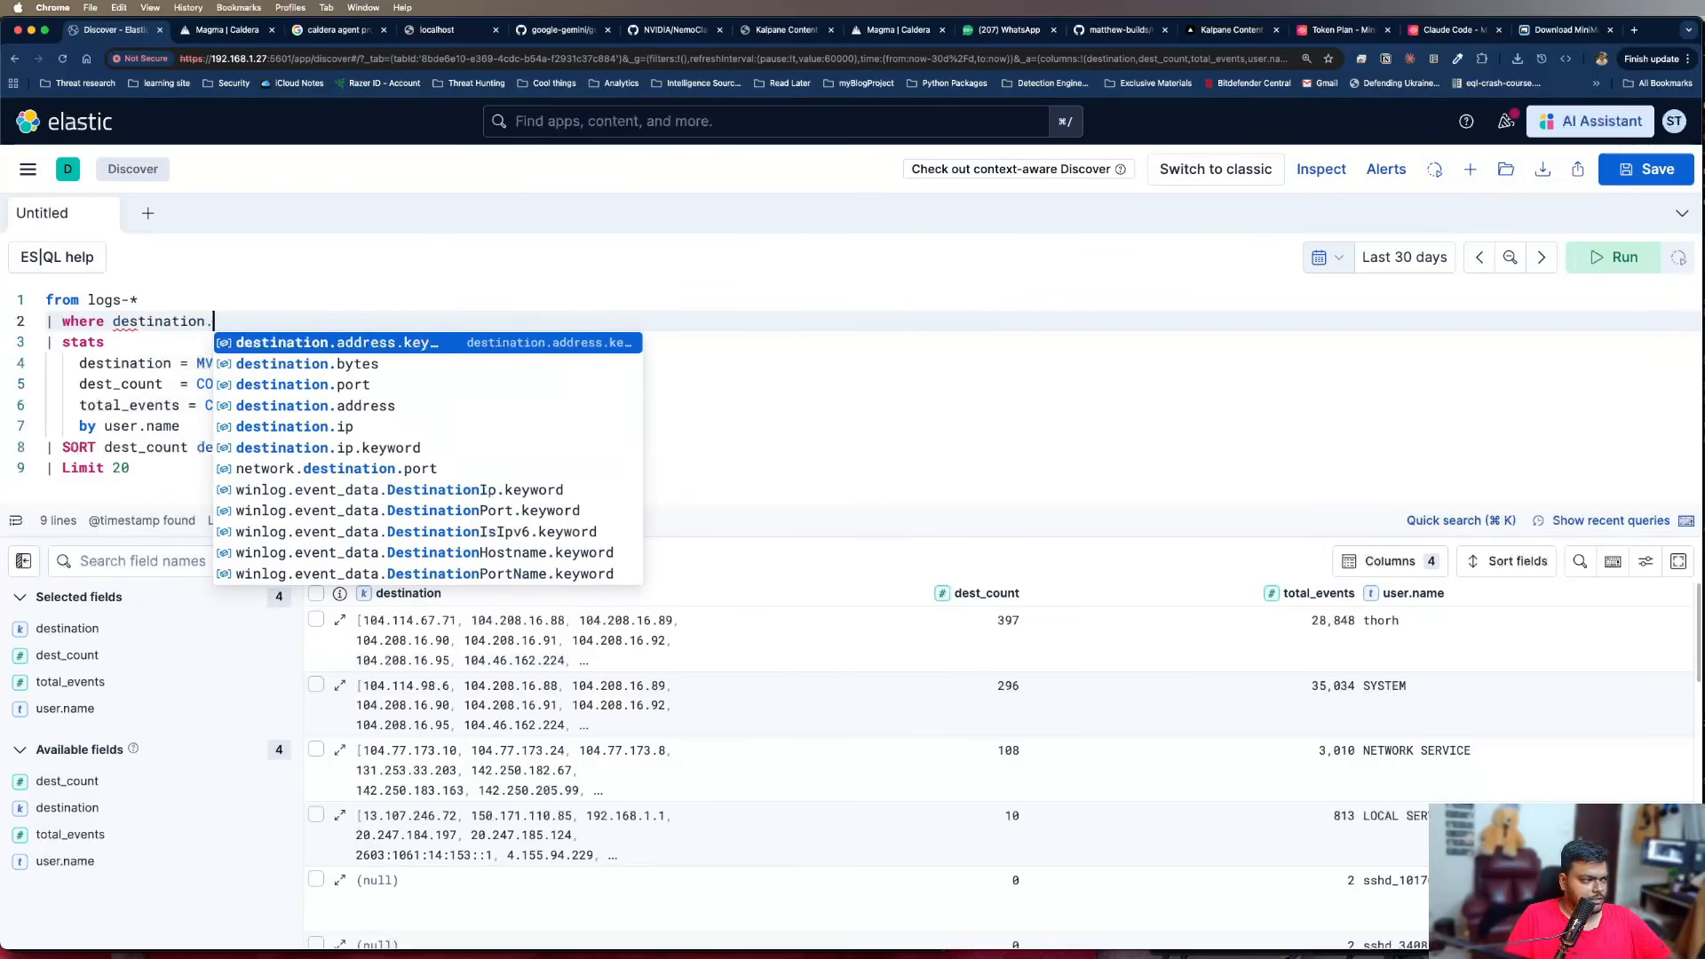
{"action": "type", "text": "ip !-"}
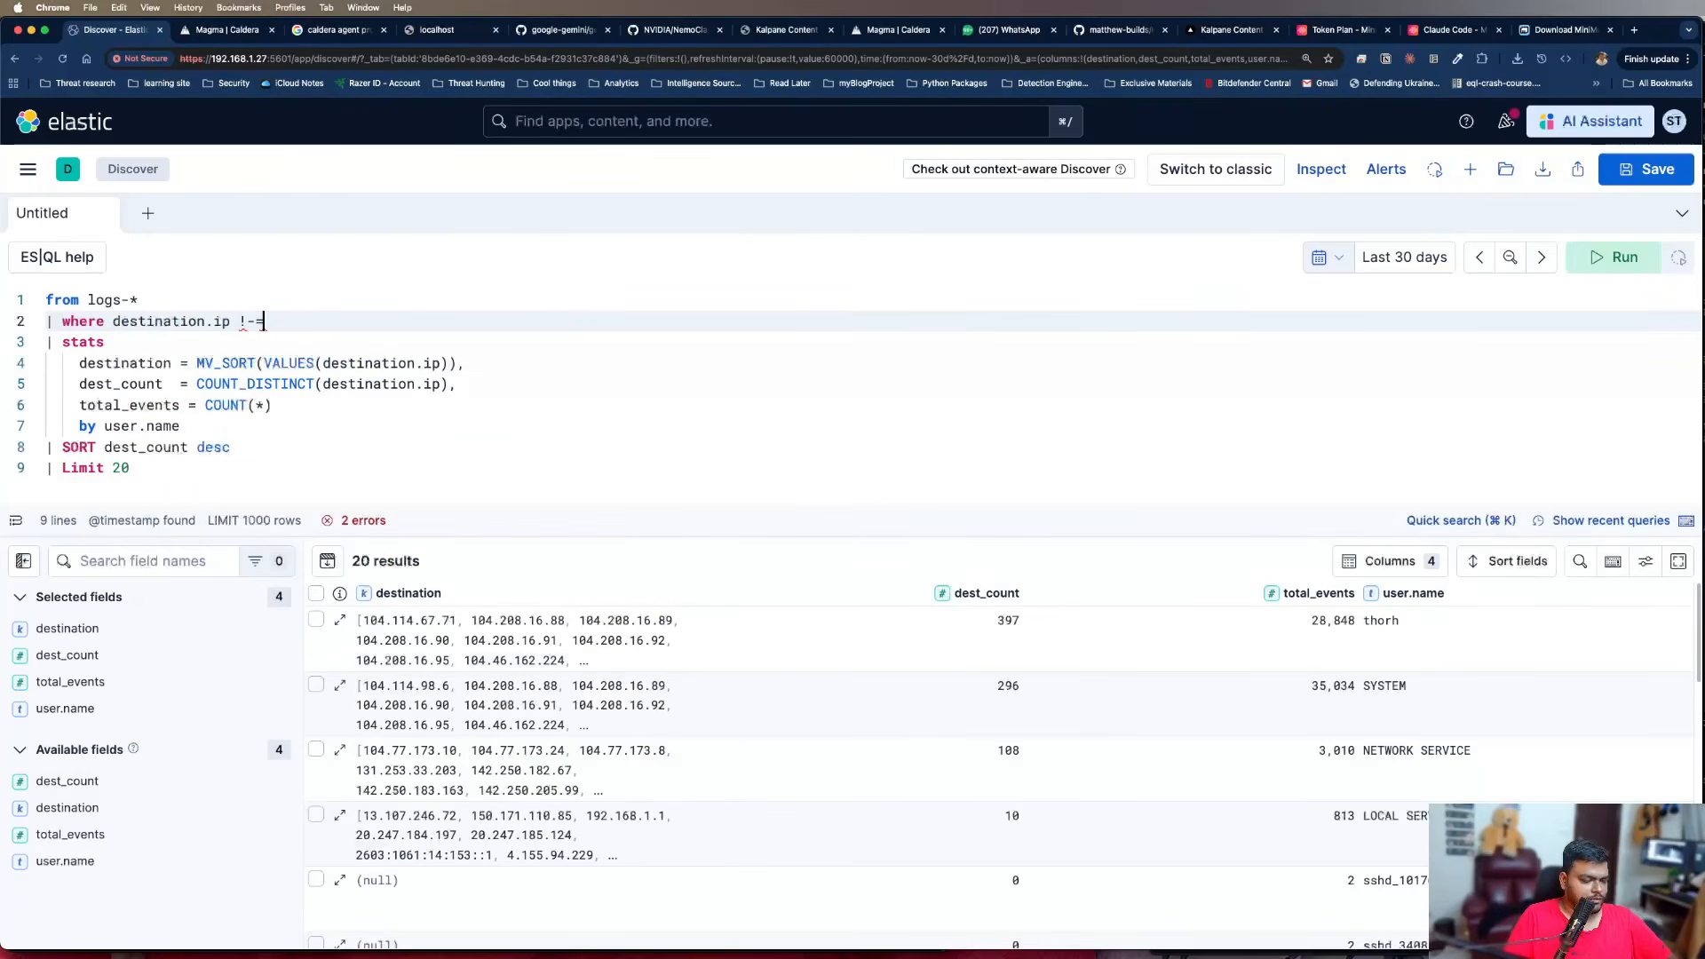
{"action": "key", "text": "BackSpace"}
{"action": "type", "text": "= "}
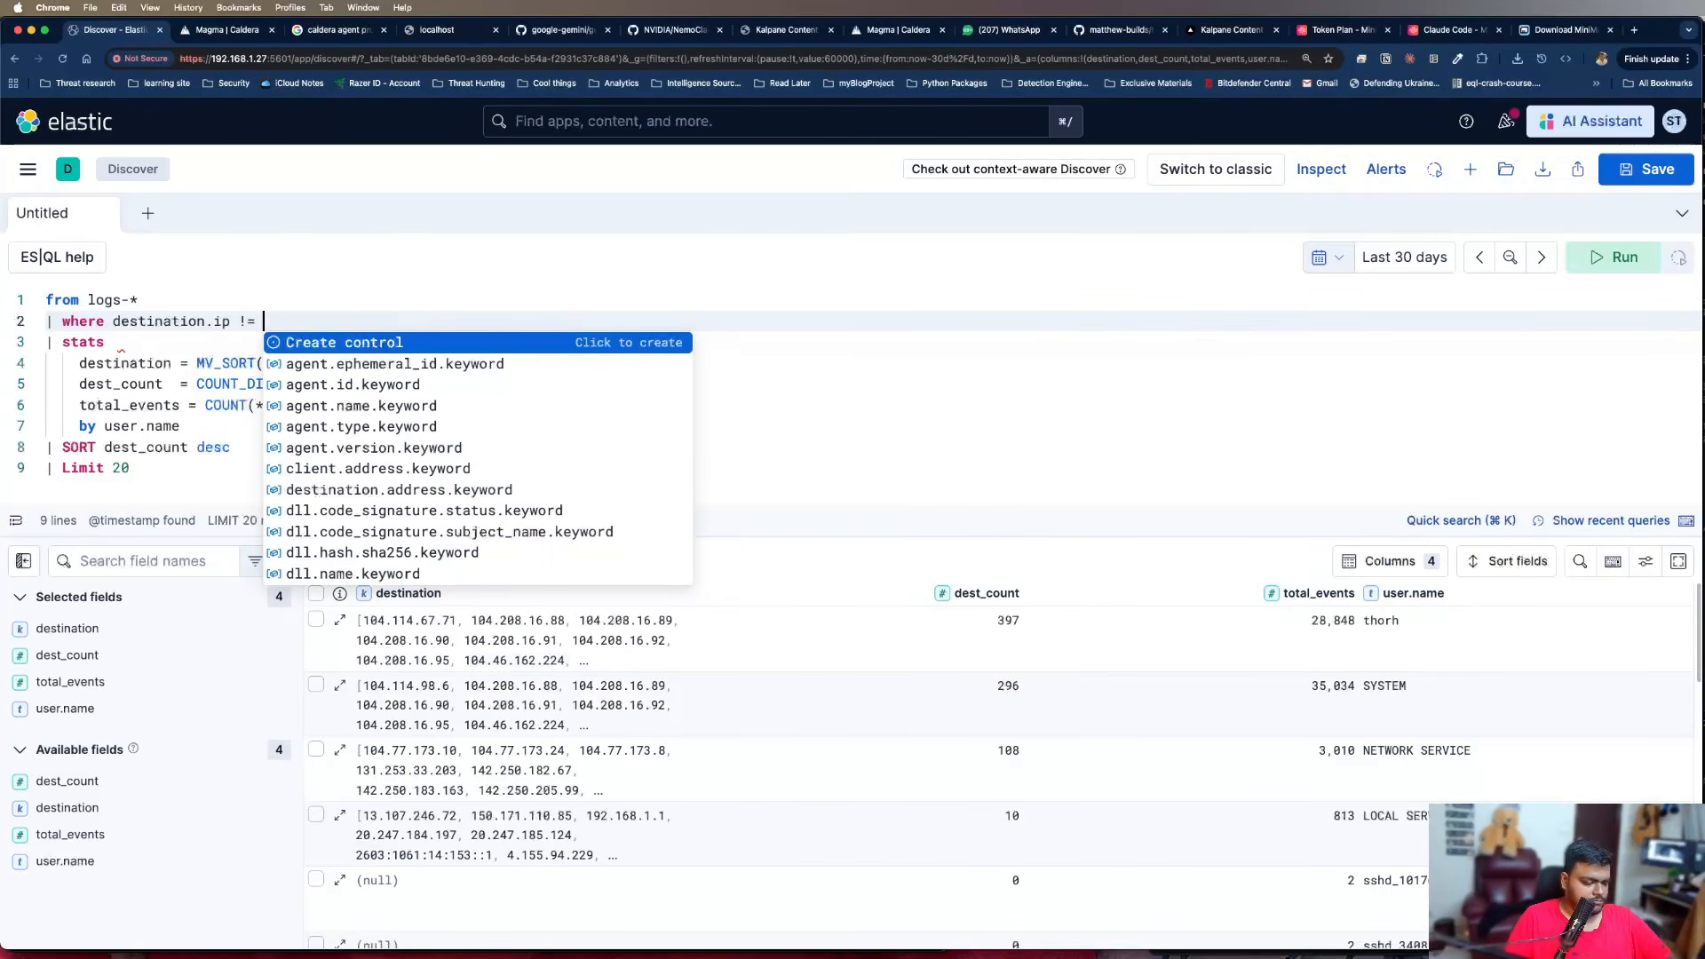
{"action": "type", "text": "''"}
{"action": "key", "text": "BackSpace"}
{"action": "key", "text": "BackSpace"}
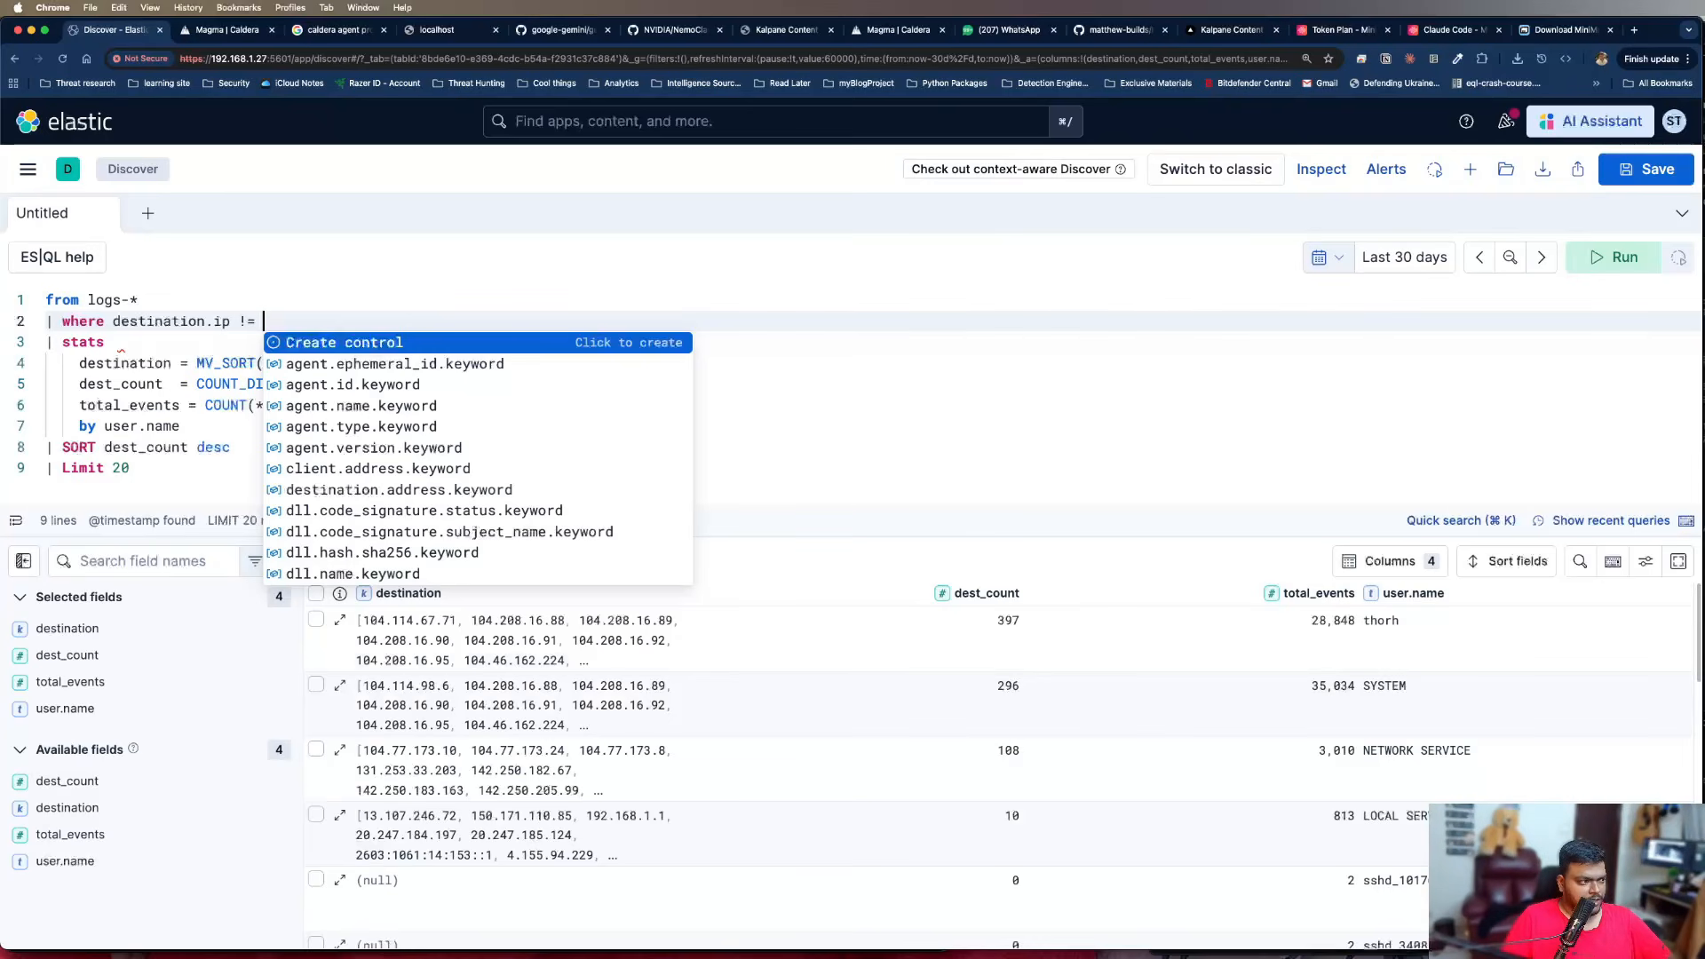
{"action": "key", "text": "BackSpace"}
{"action": "key", "text": "BackSpace"}
{"action": "key", "text": "BackSpace"}
{"action": "key", "text": "BackSpace"}
{"action": "key", "text": "BackSpace"}
{"action": "key", "text": "BackSpace"}
{"action": "key", "text": "BackSpace"}
{"action": "key", "text": "BackSpace"}
{"action": "key", "text": "BackSpace"}
{"action": "key", "text": "BackSpace"}
{"action": "key", "text": "BackSpace"}
{"action": "key", "text": "BackSpace"}
{"action": "key", "text": "BackSpace"}
{"action": "key", "text": "BackSpace"}
{"action": "key", "text": "BackSpace"}
{"action": "key", "text": "BackSpace"}
{"action": "key", "text": "BackSpace"}
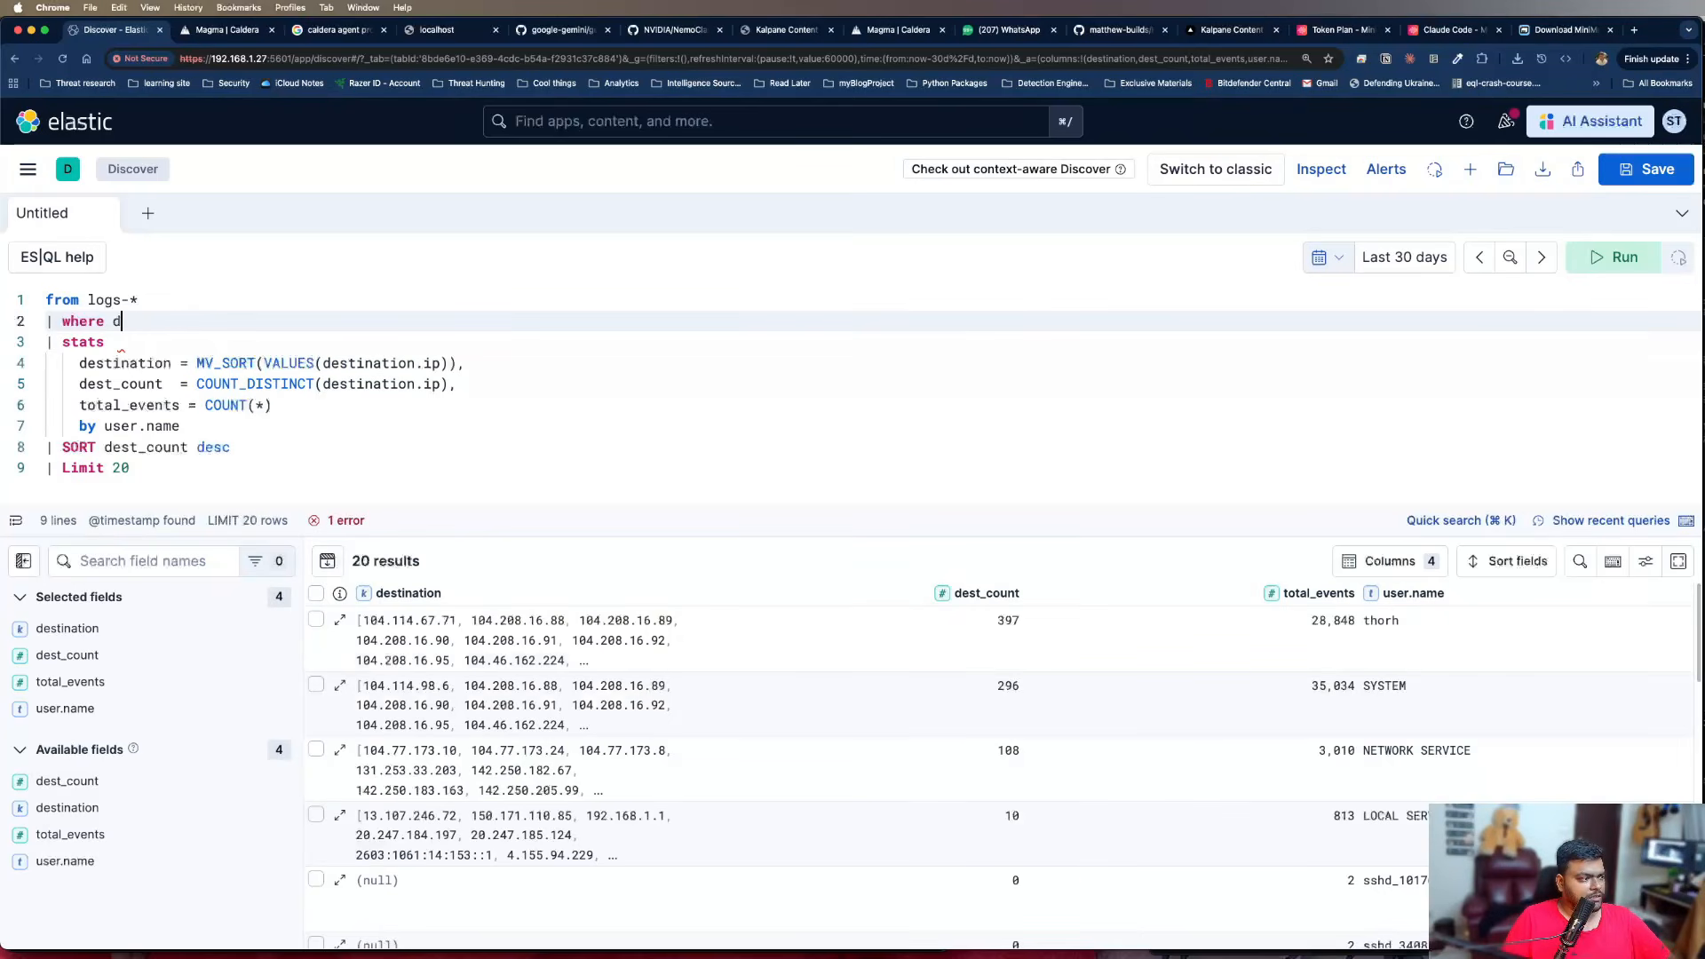
{"action": "key", "text": "BackSpace"}
{"action": "key", "text": "BackSpace"}
{"action": "key", "text": "BackSpace"}
{"action": "key", "text": "BackSpace"}
{"action": "key", "text": "BackSpace"}
{"action": "key", "text": "BackSpace"}
{"action": "key", "text": "BackSpace"}
{"action": "key", "text": "BackSpace"}
{"action": "key", "text": "BackSpace"}
{"action": "key", "text": "BackSpace"}
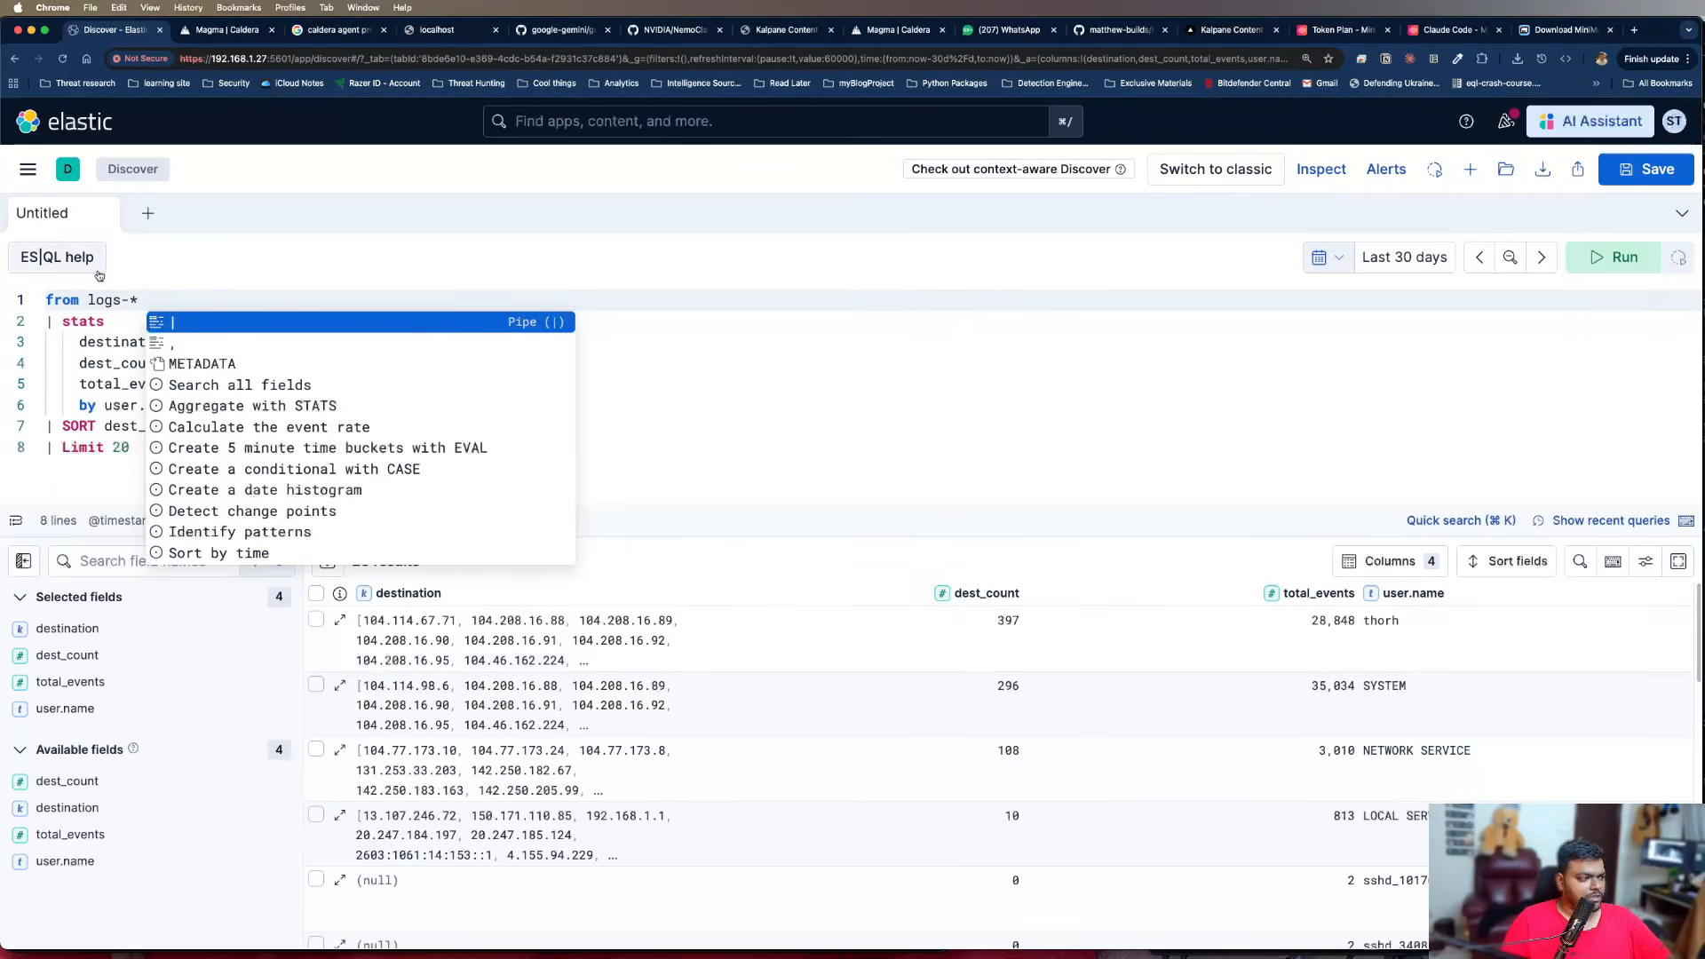
{"action": "left_click", "coordinate": [96, 362]}
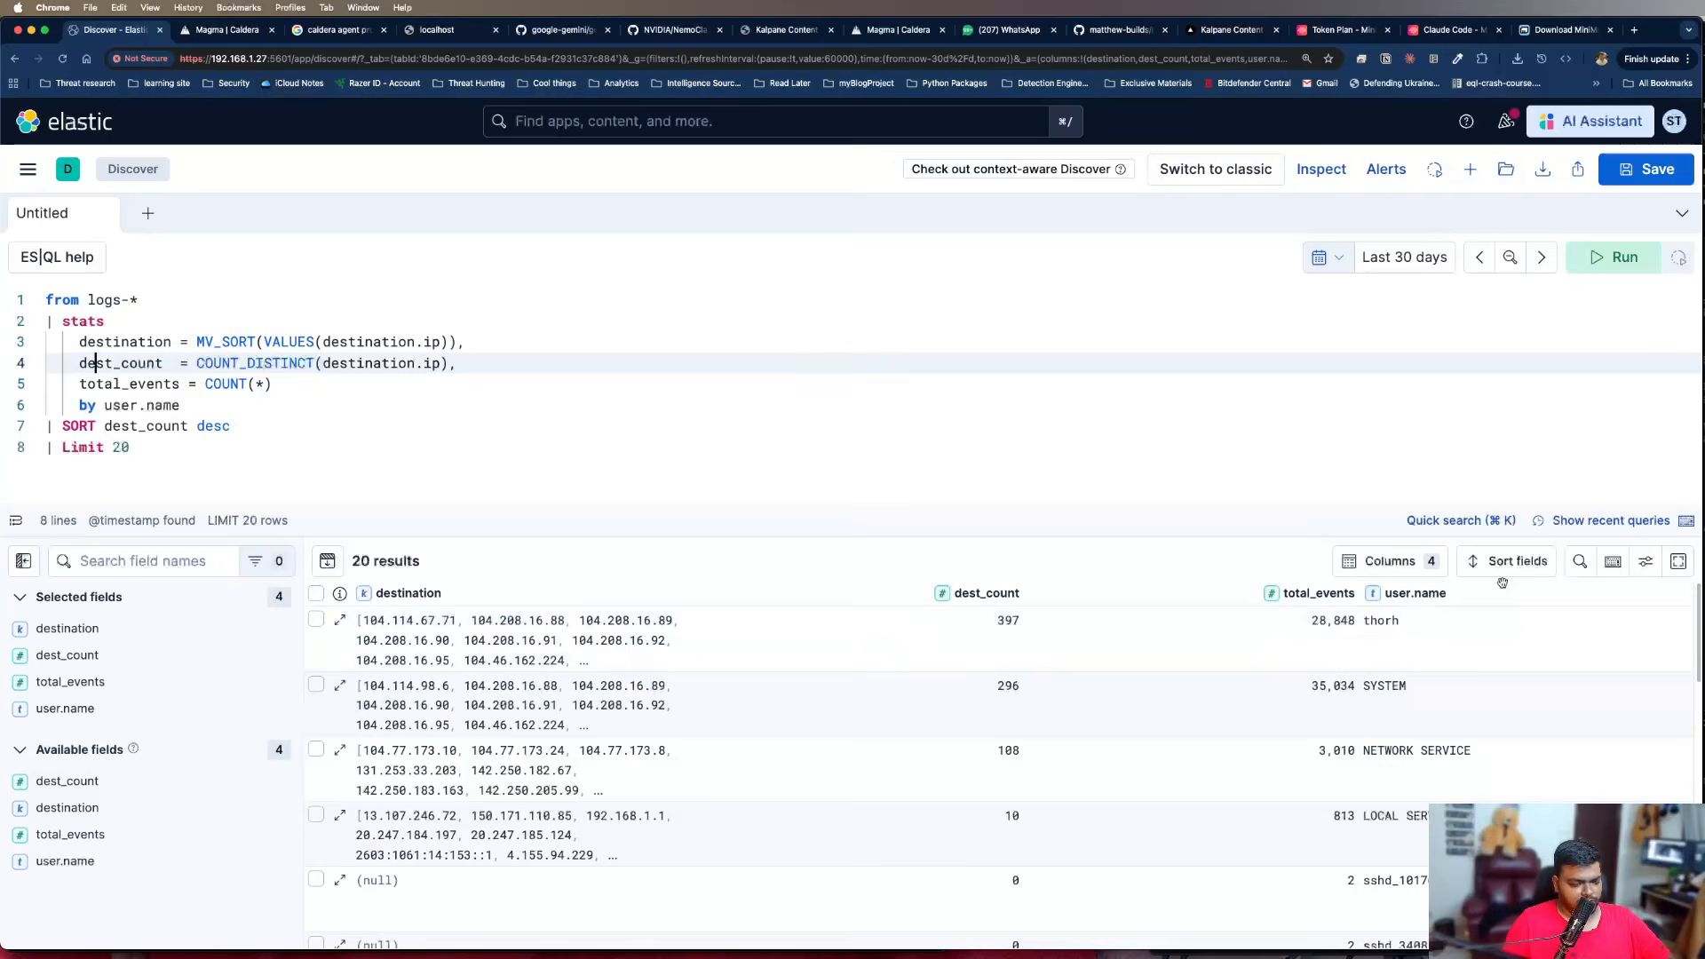
Change the grouping field from user.name to process.name and run the query
{"action": "mouse_move", "coordinate": [397, 637]}
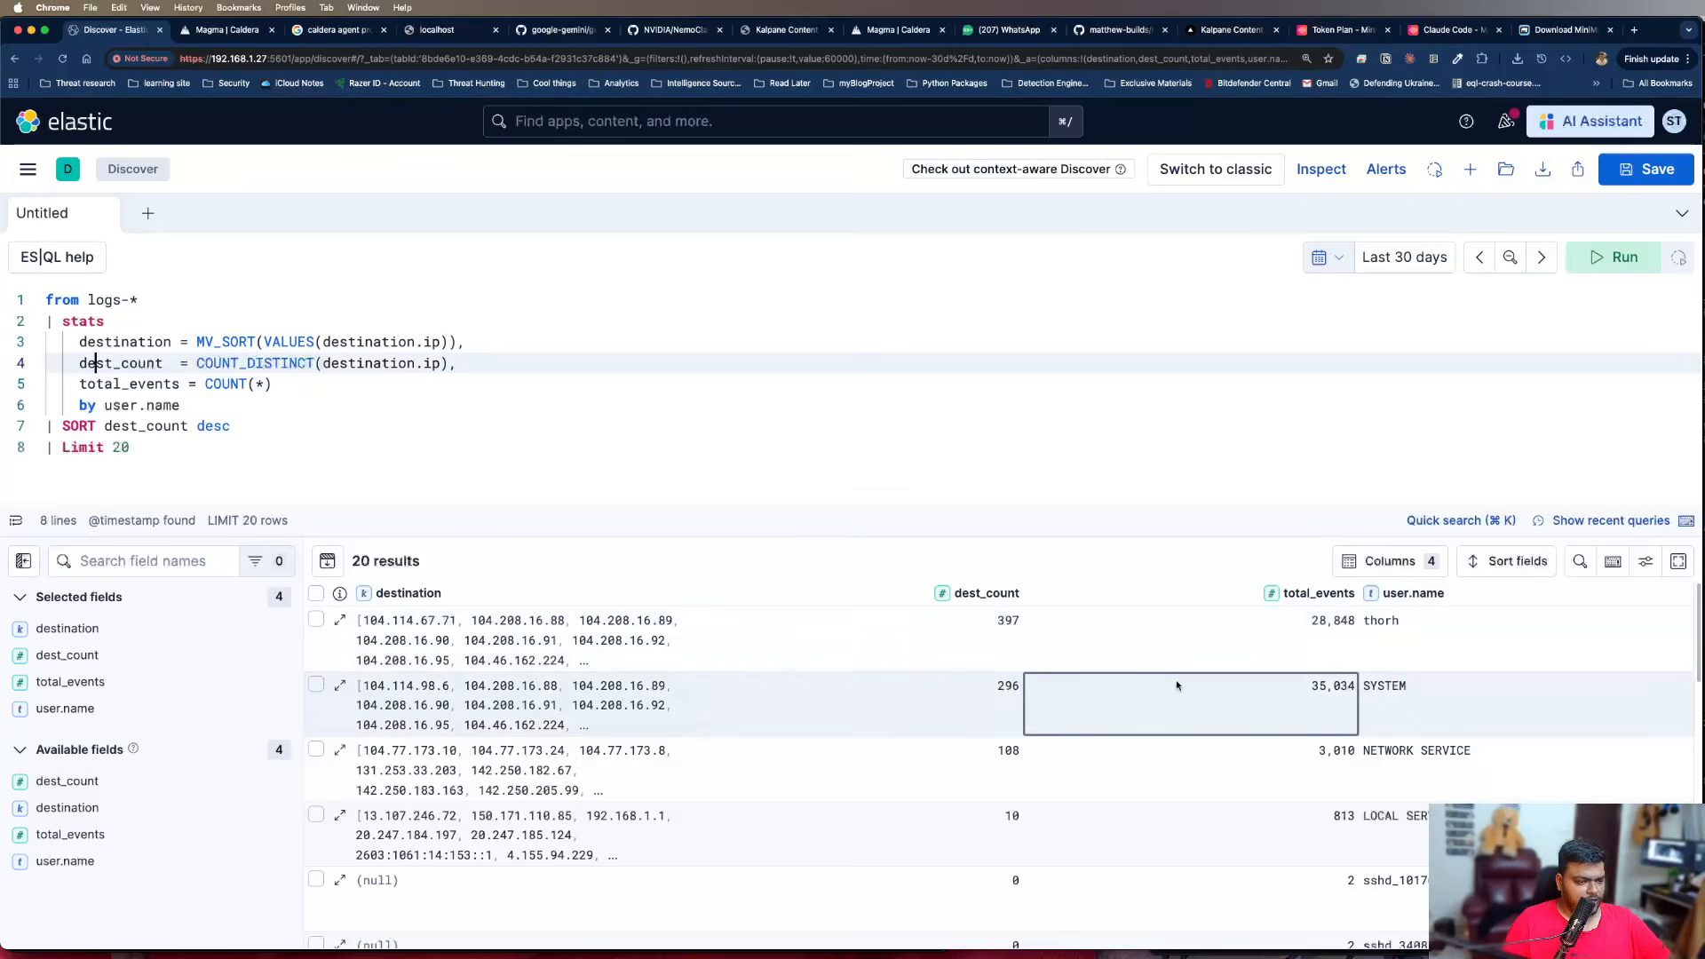
{"action": "left_click", "coordinate": [378, 407]}
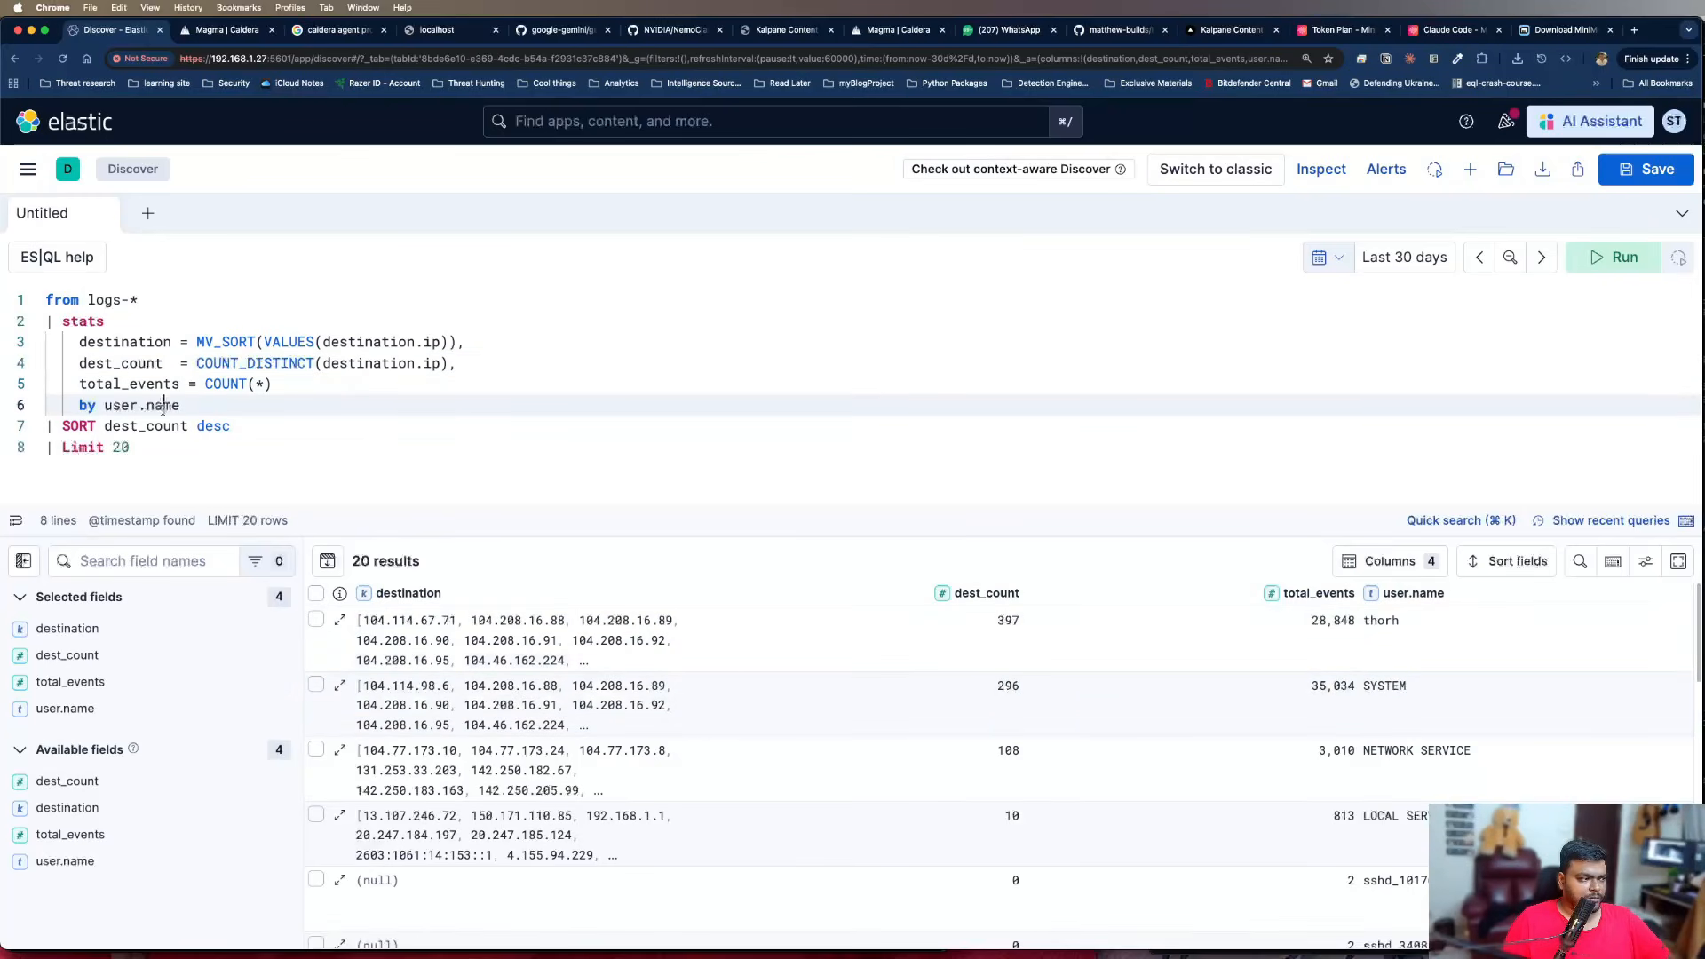
{"action": "double_click", "coordinate": [164, 407]}
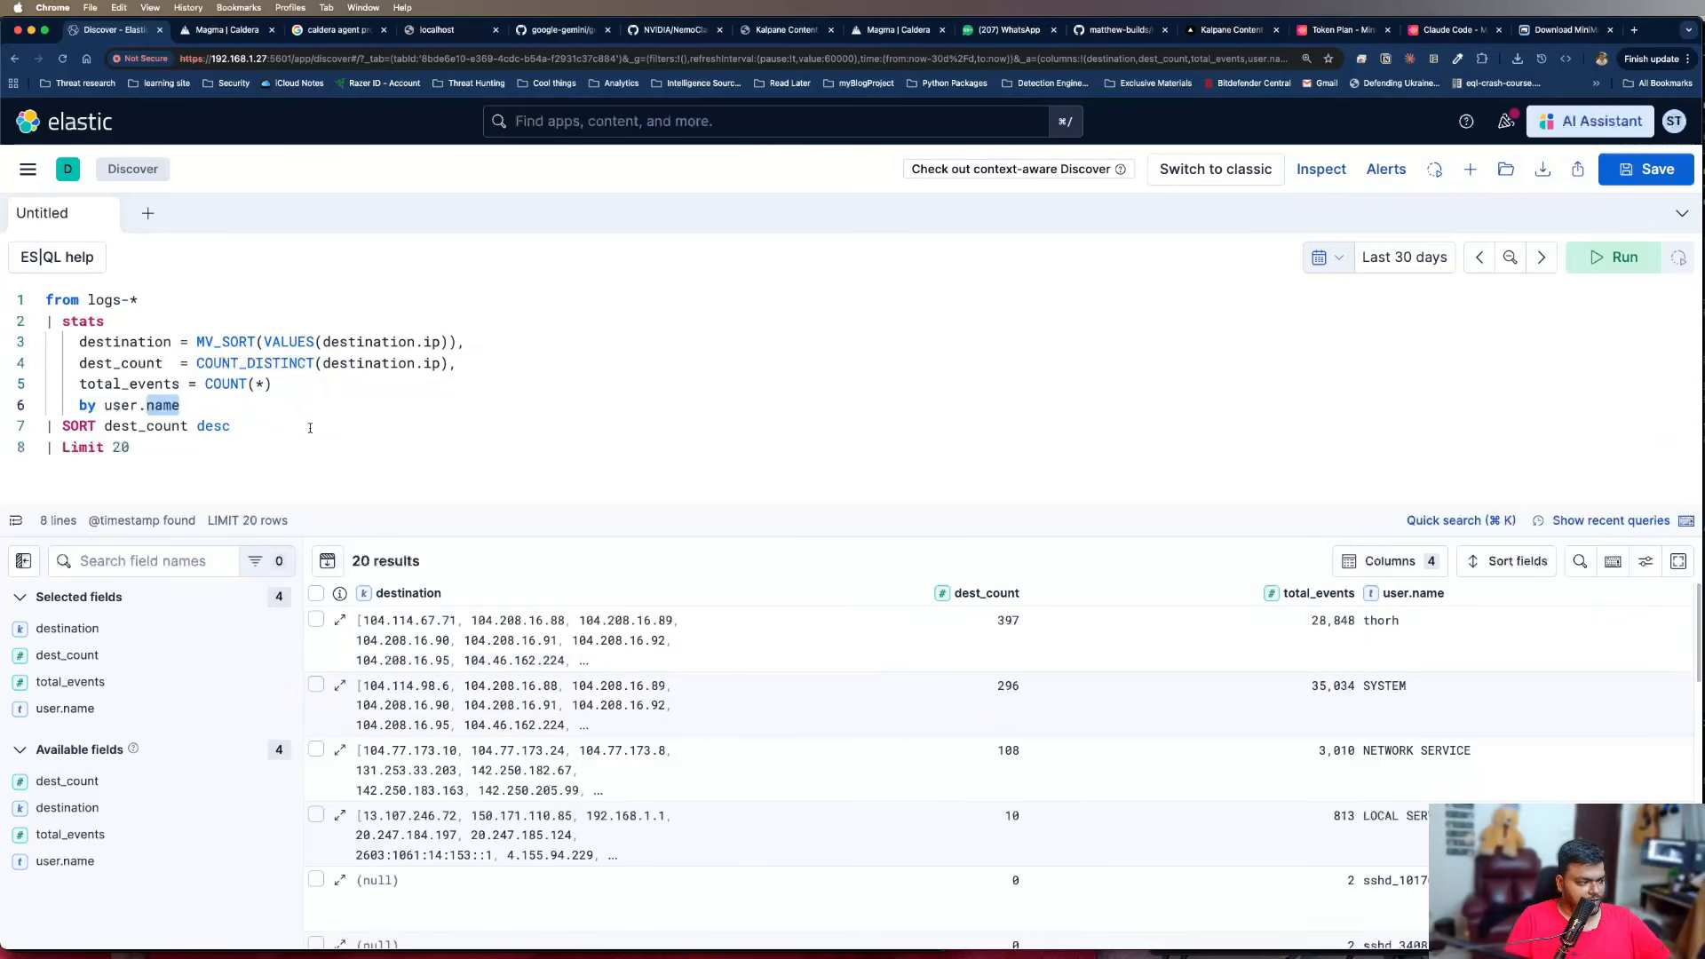
{"action": "key", "text": "BackSpace"}
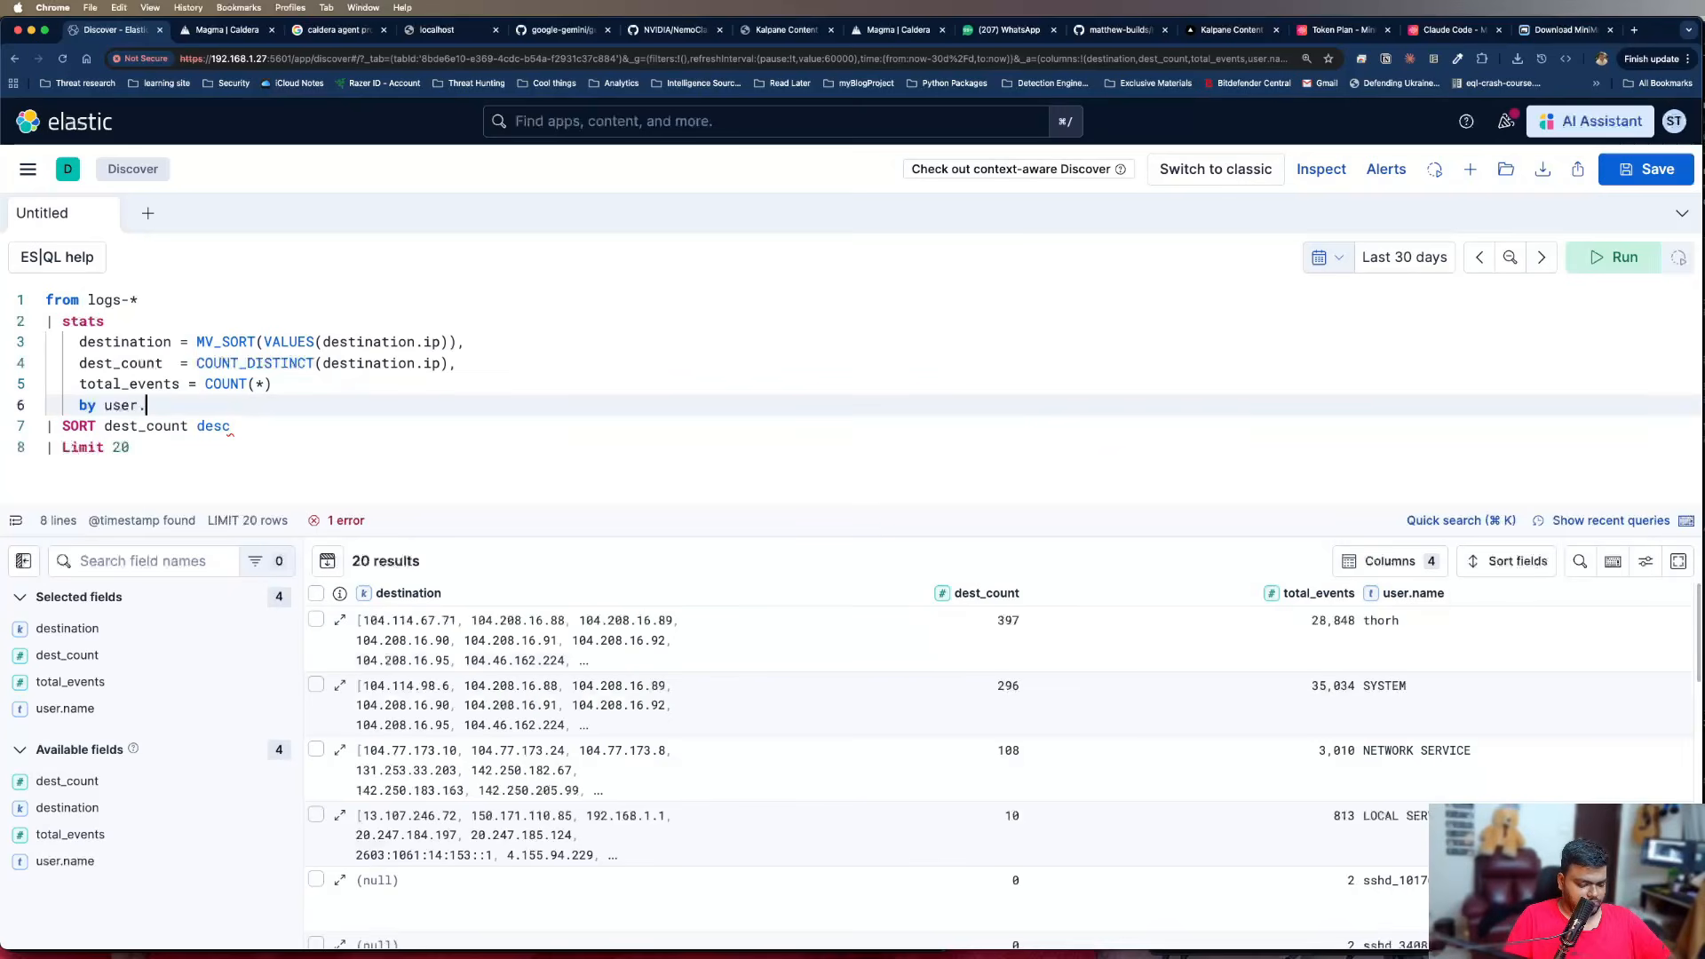
{"action": "key", "text": "BackSpace"}
{"action": "key", "text": "BackSpace"}
{"action": "key", "text": "BackSpace"}
{"action": "key", "text": "BackSpace"}
{"action": "type", "text": "process"}
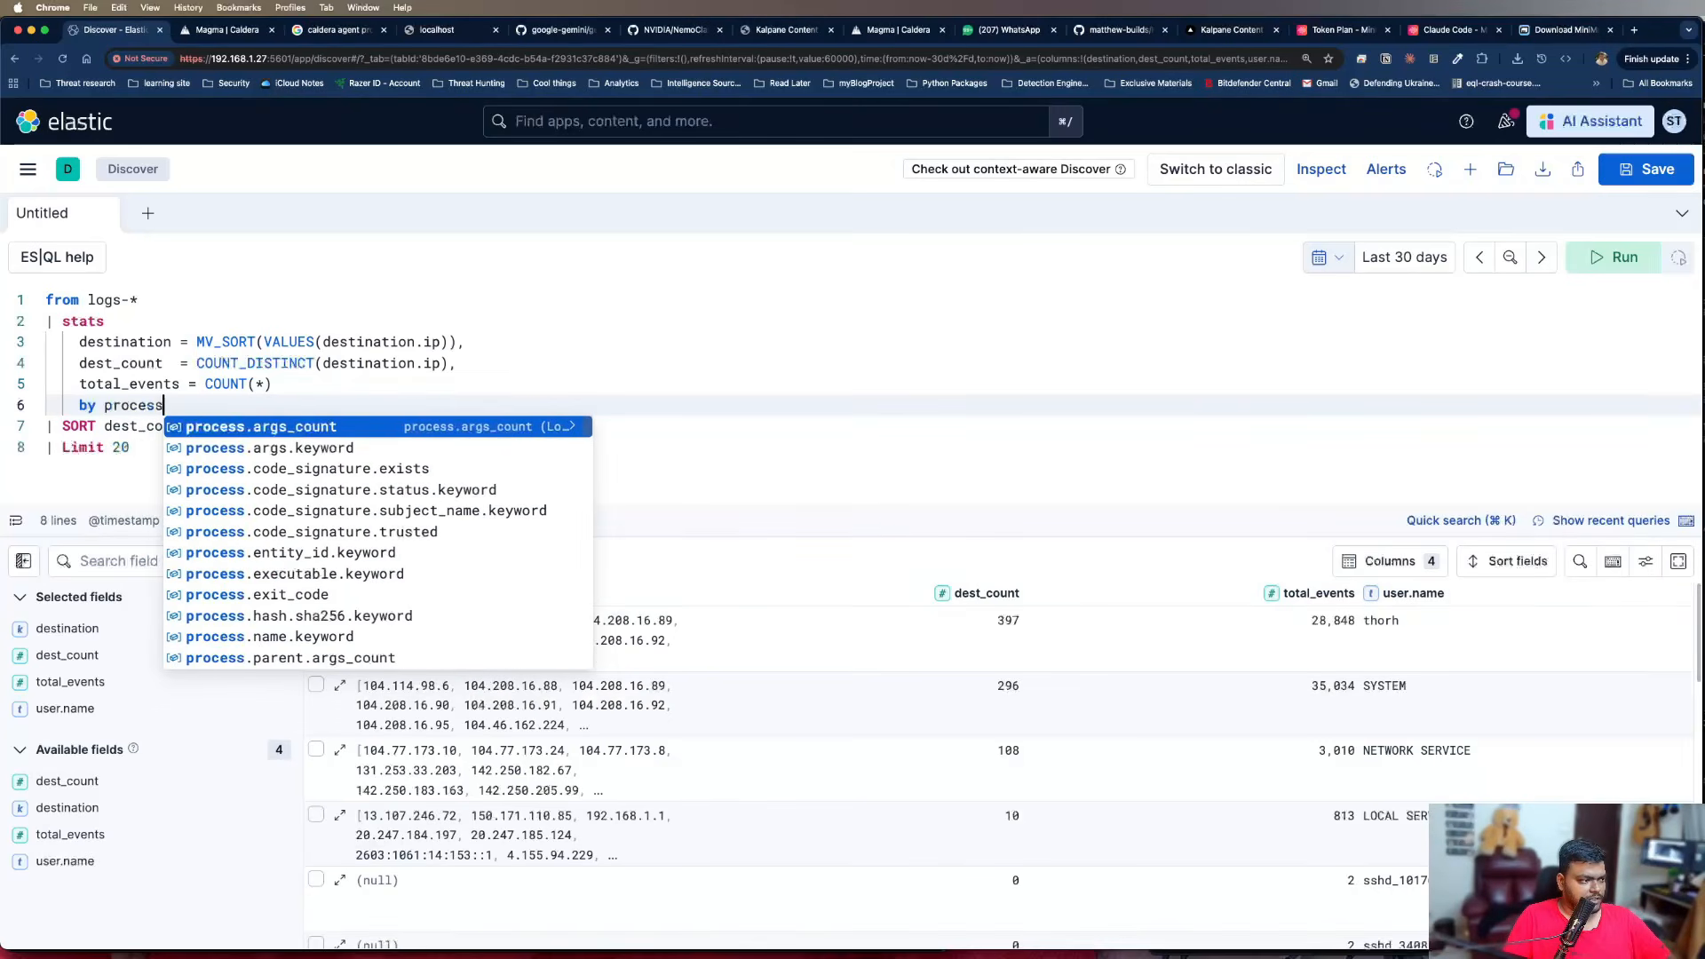
{"action": "type", "text": ".name"}
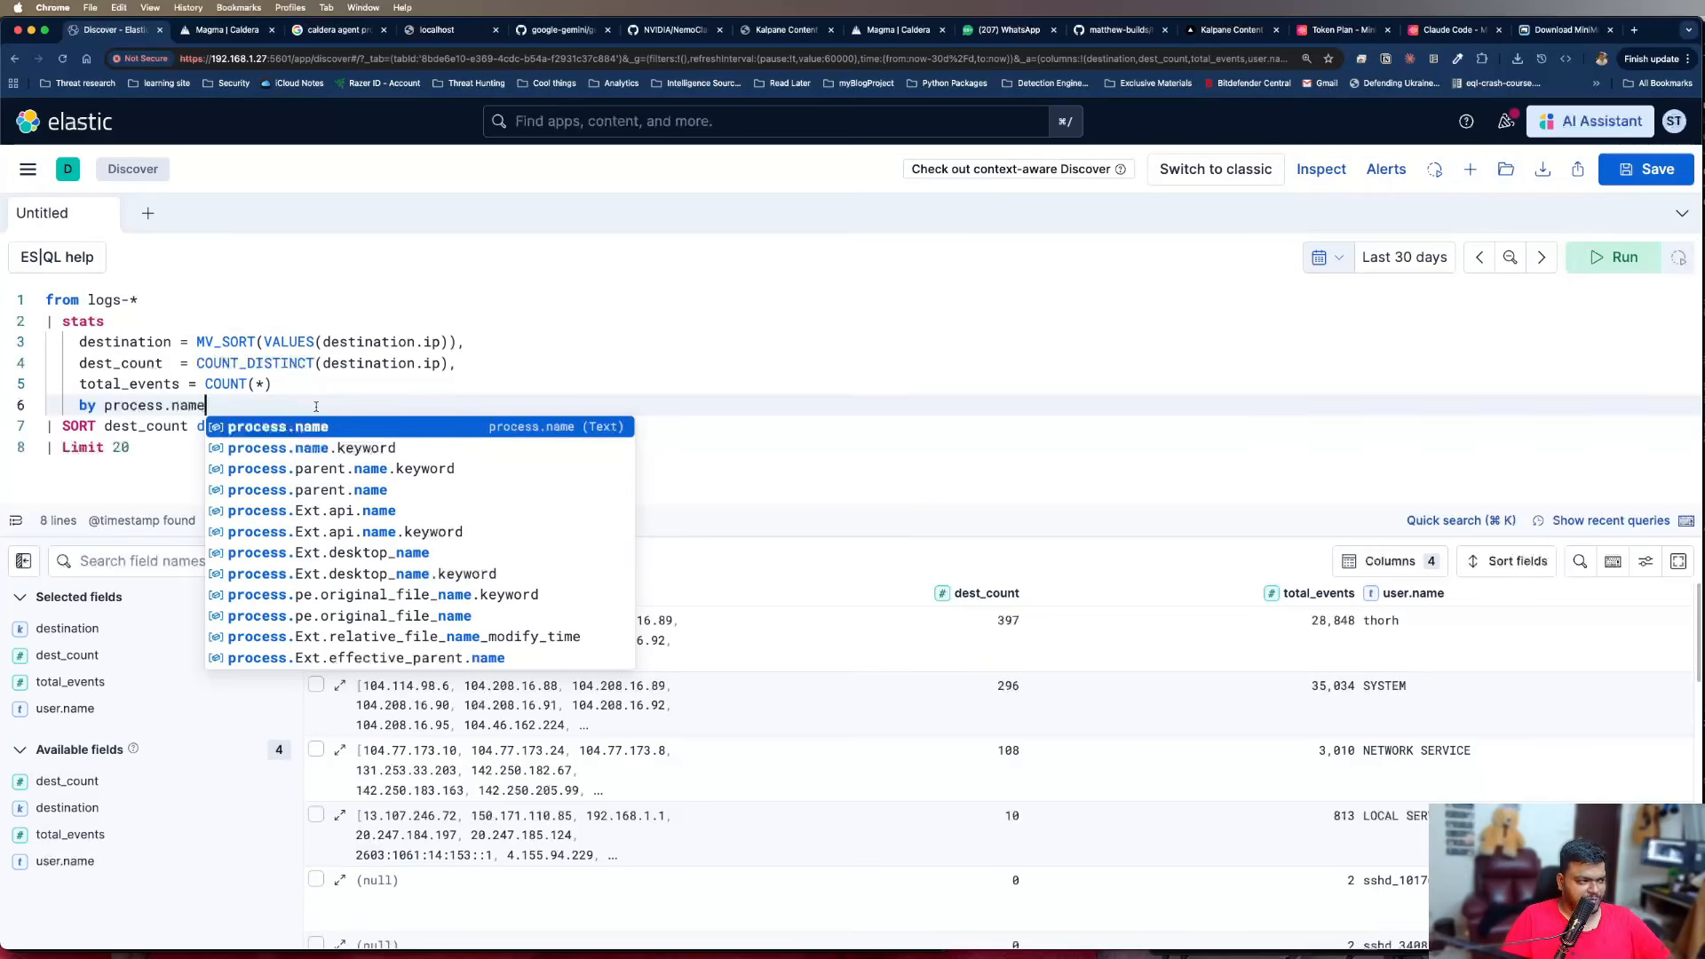
{"action": "key", "text": "Escape"}
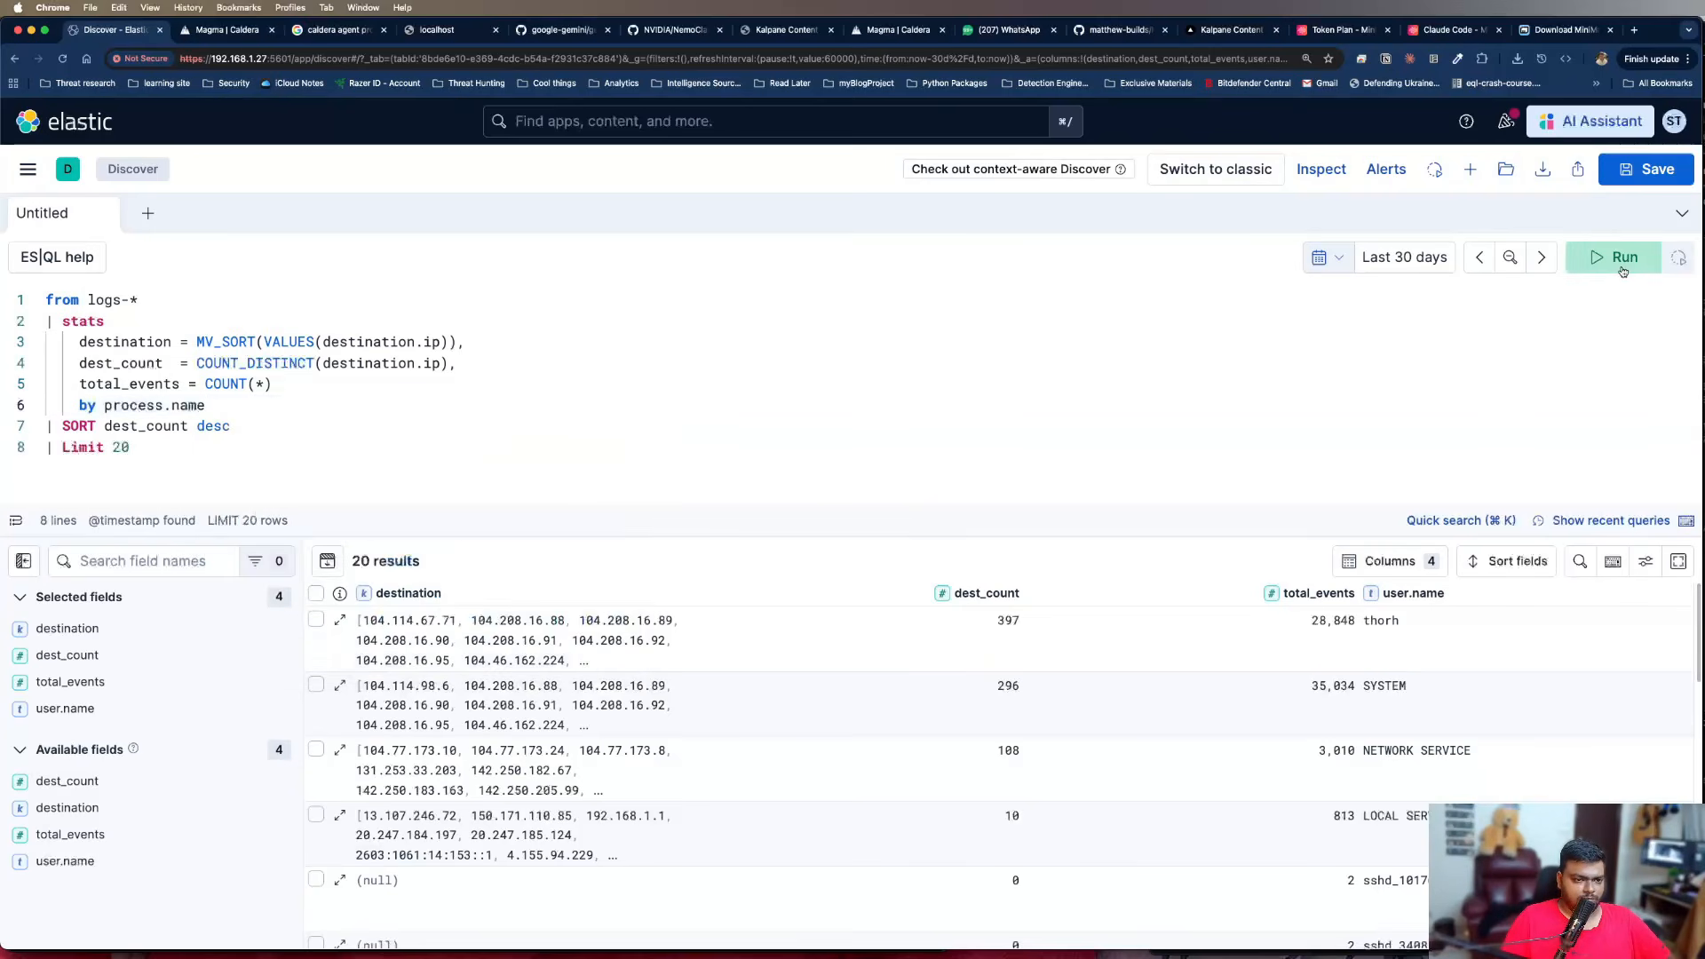
{"action": "key", "text": "super+Return"}
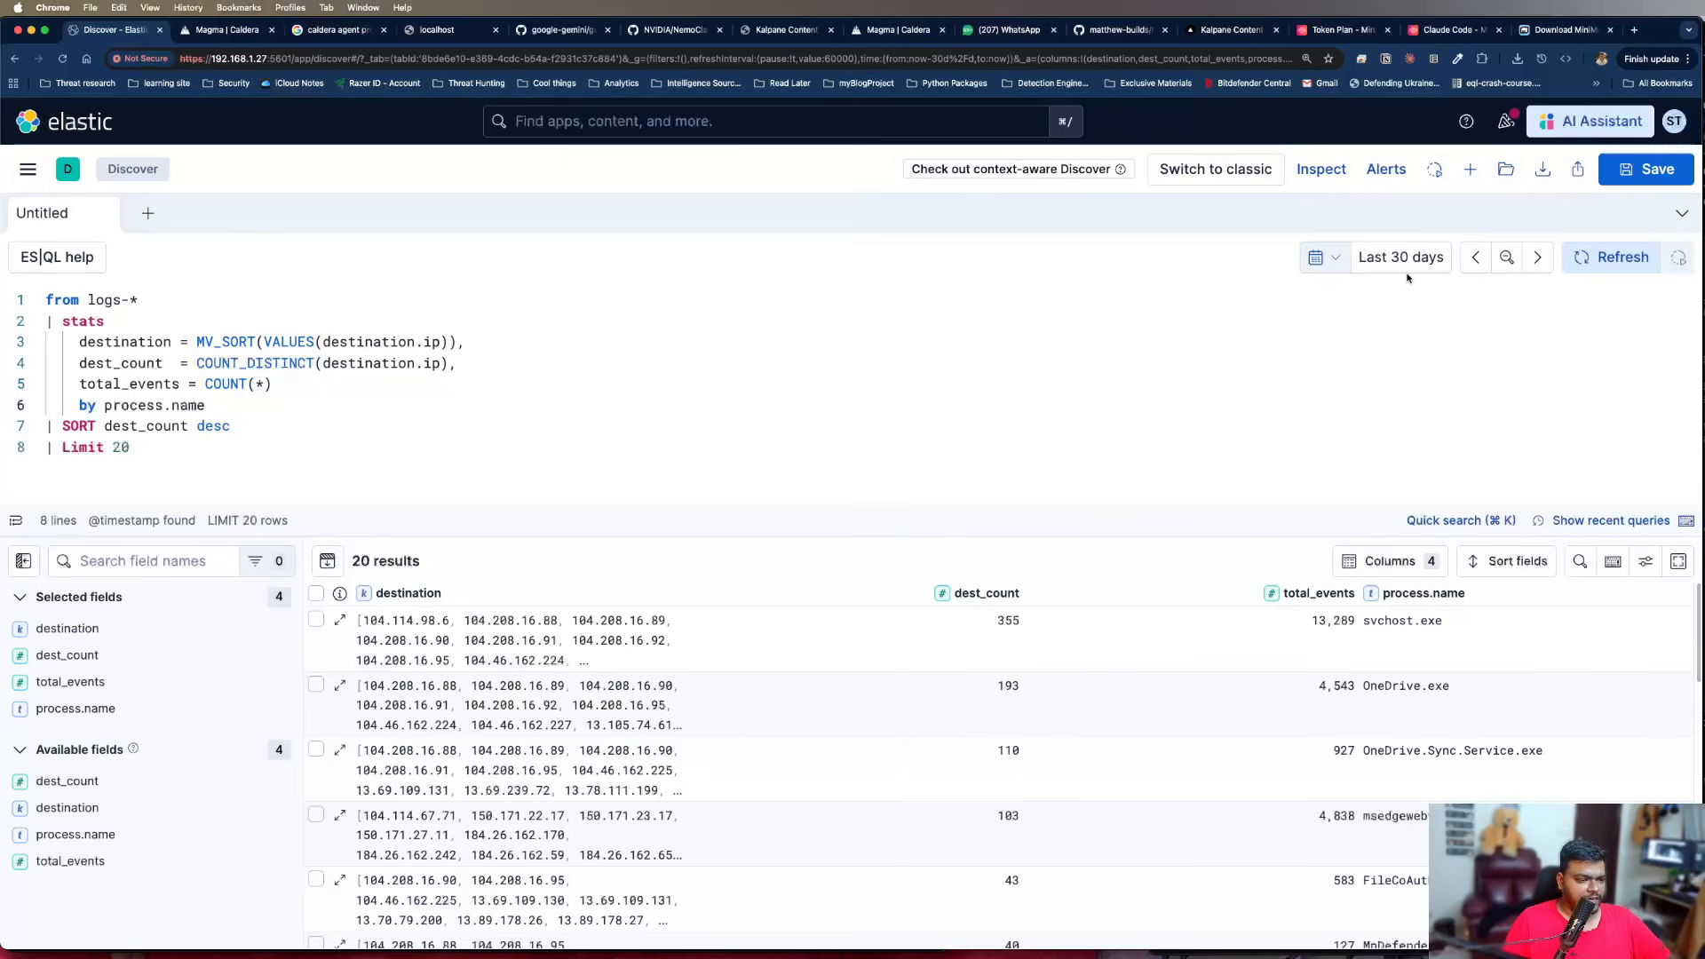
Examine the destination lists and counts per process, especially the rundll32.exe and svchost.exe rows
{"action": "scroll", "coordinate": [1095, 763], "scroll_direction": "down", "scroll_amount": 3}
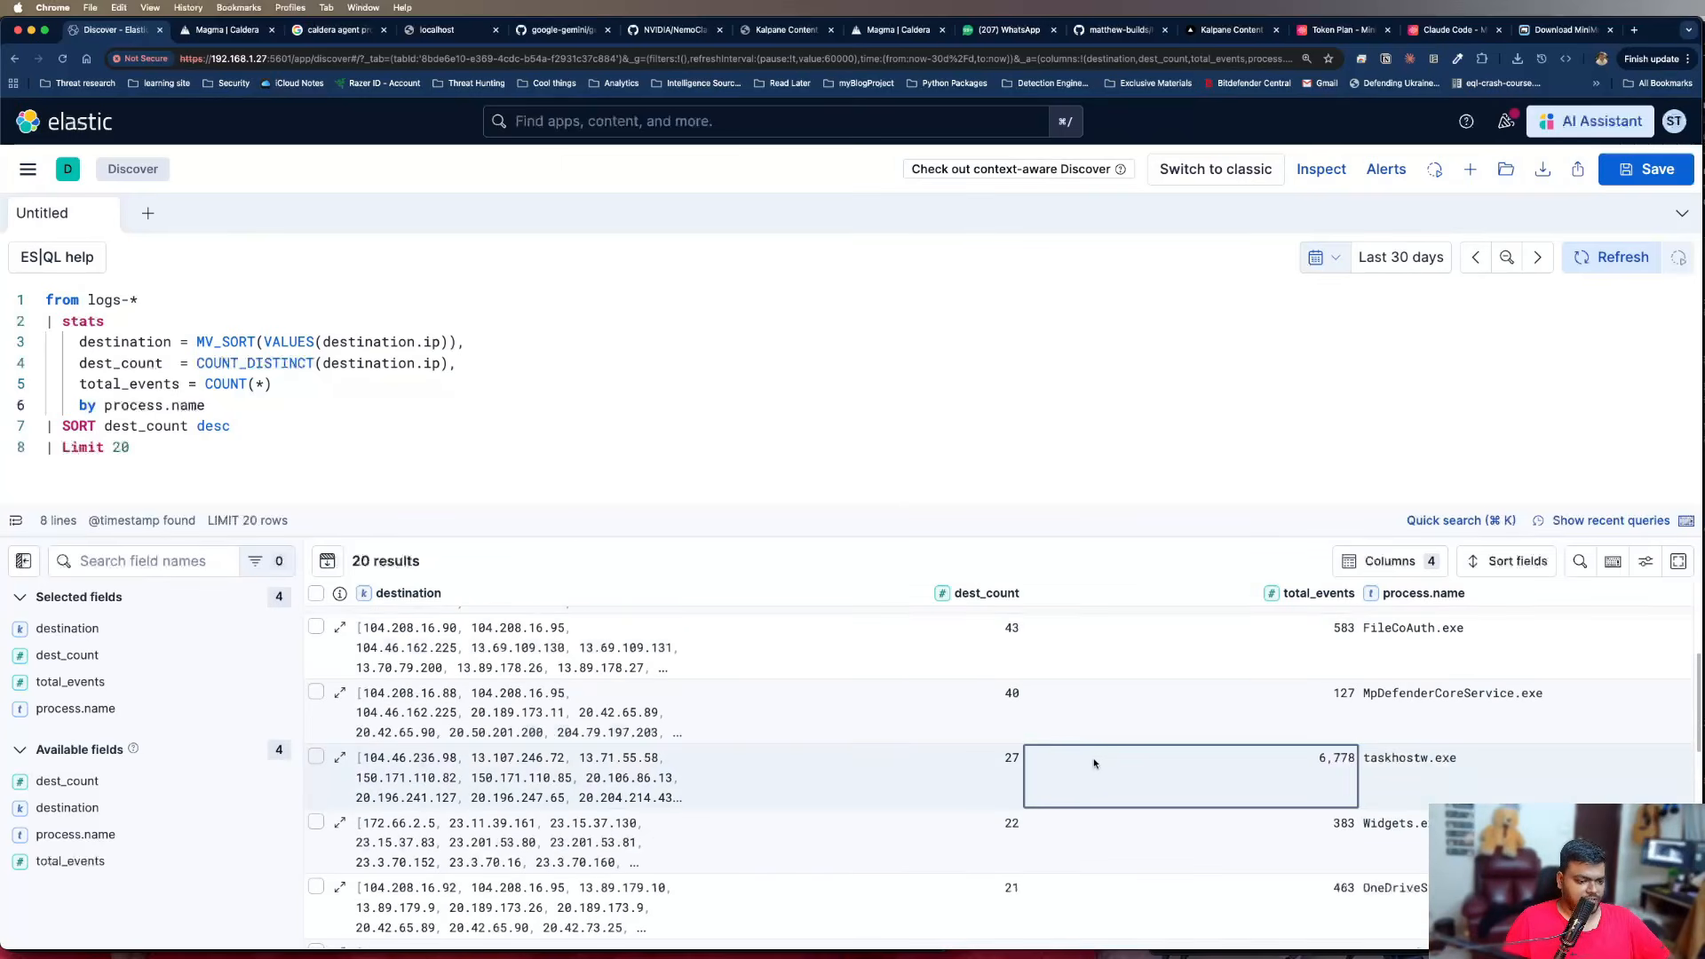
{"action": "scroll", "coordinate": [1101, 759], "scroll_direction": "down", "scroll_amount": 6}
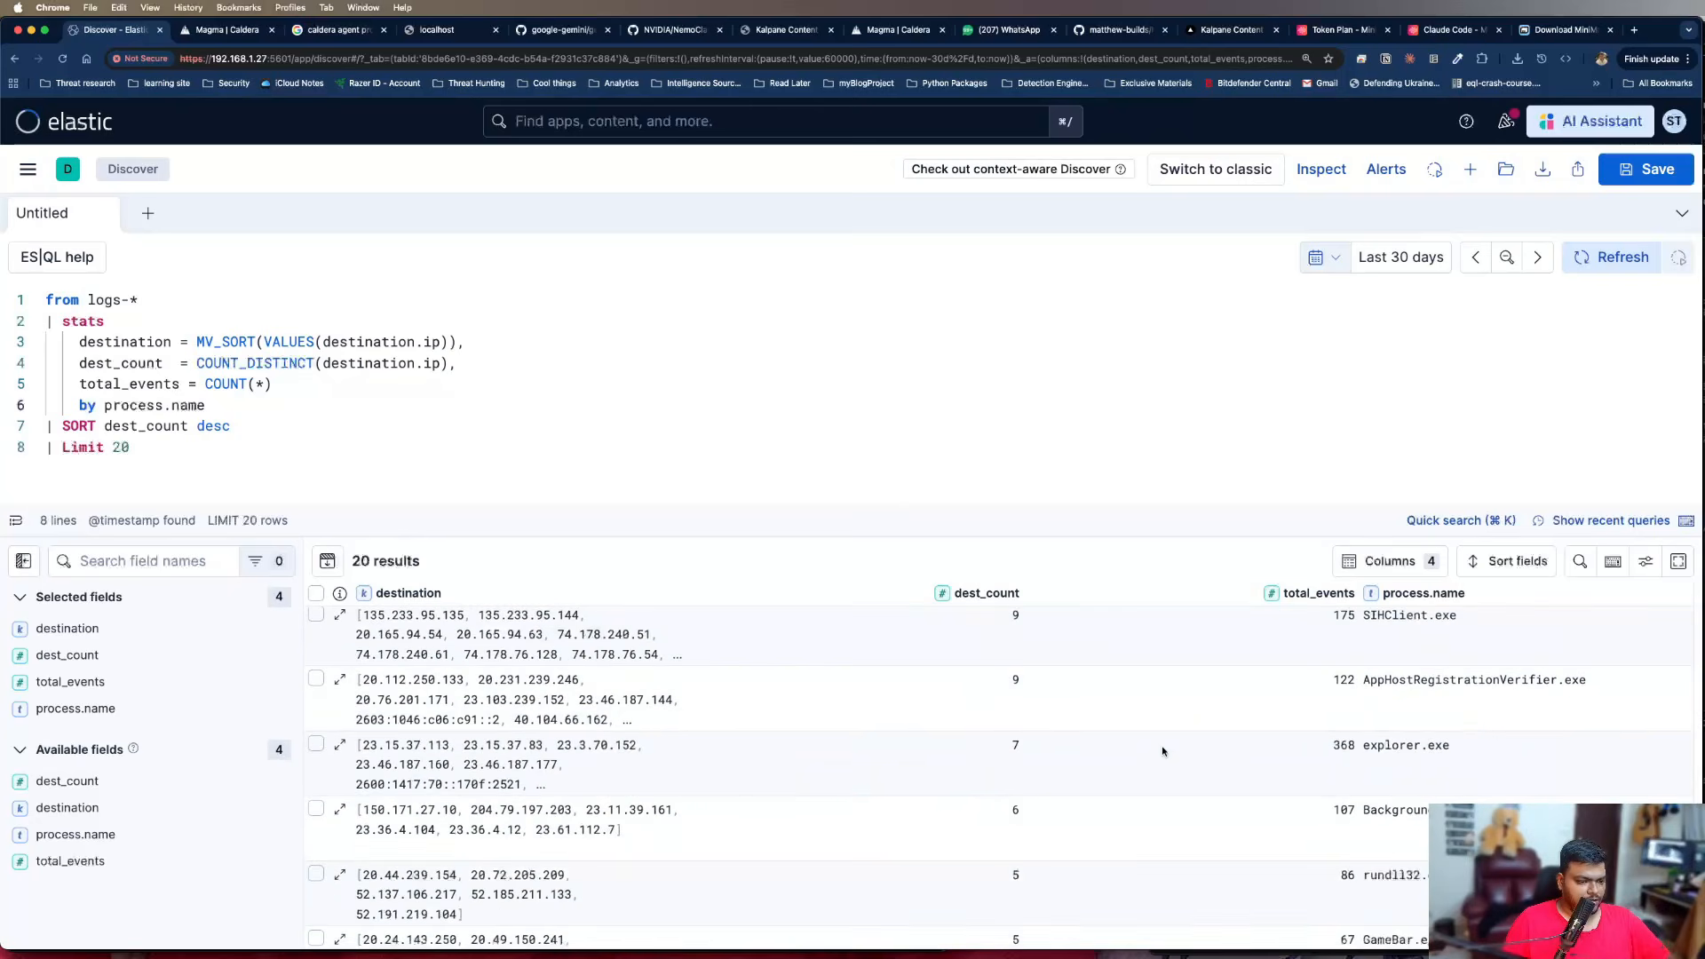
{"action": "scroll", "coordinate": [1162, 751], "scroll_direction": "down", "scroll_amount": 2}
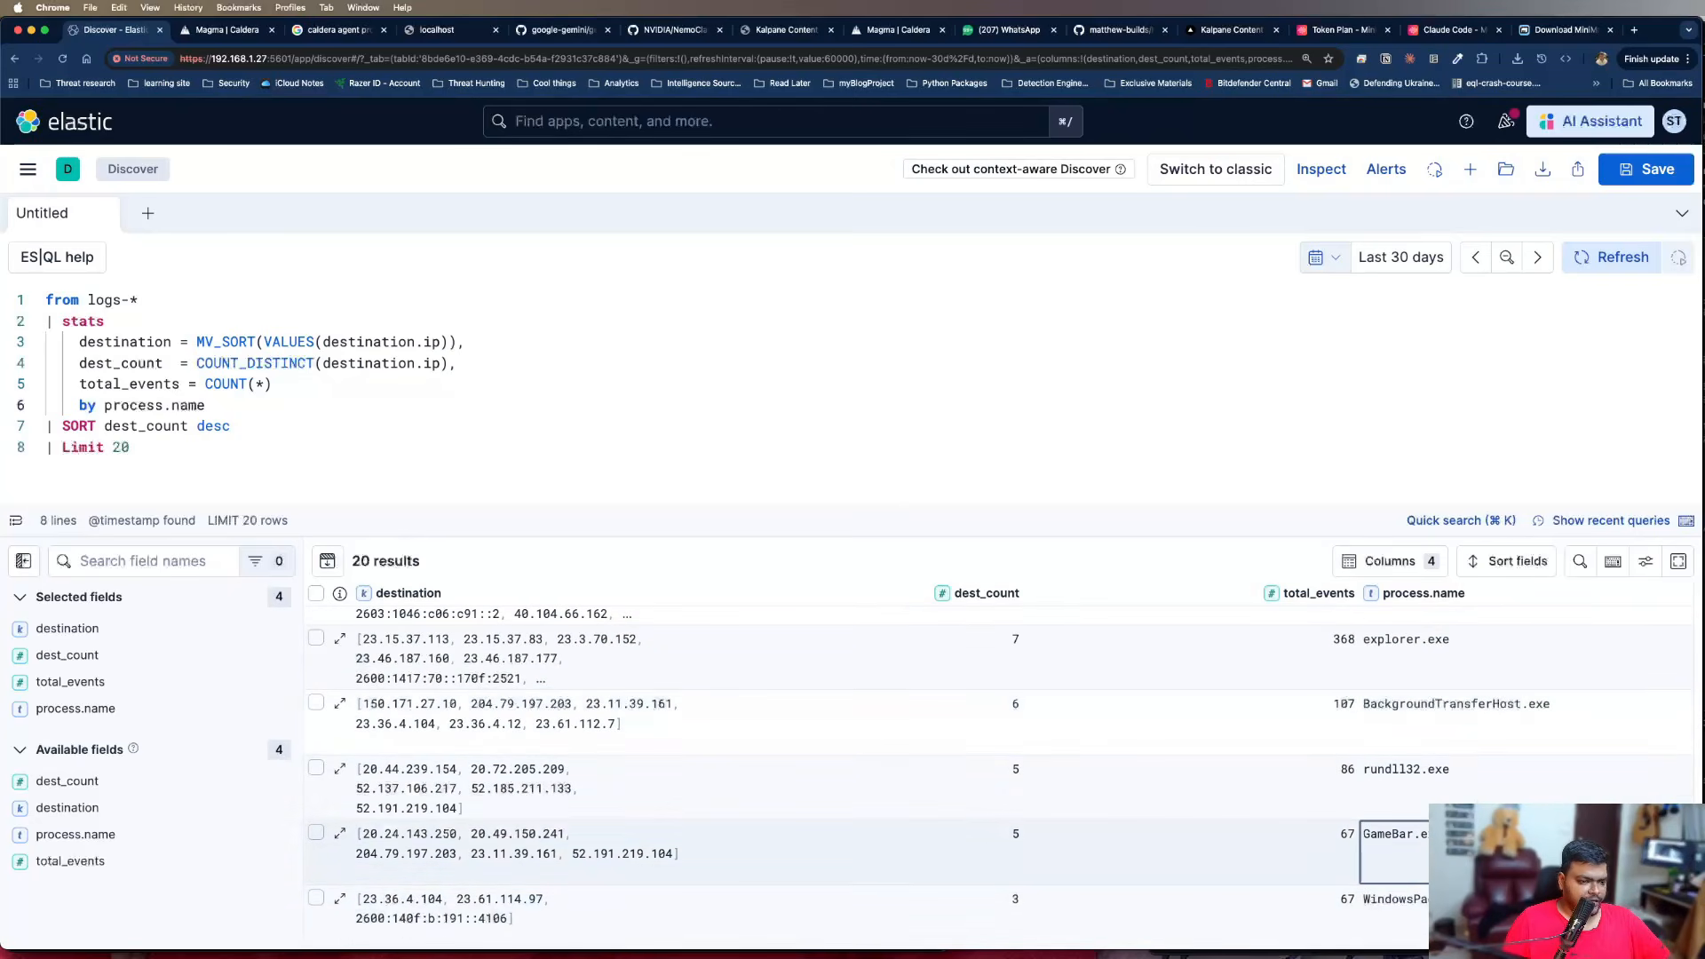
{"action": "left_click", "coordinate": [1446, 780]}
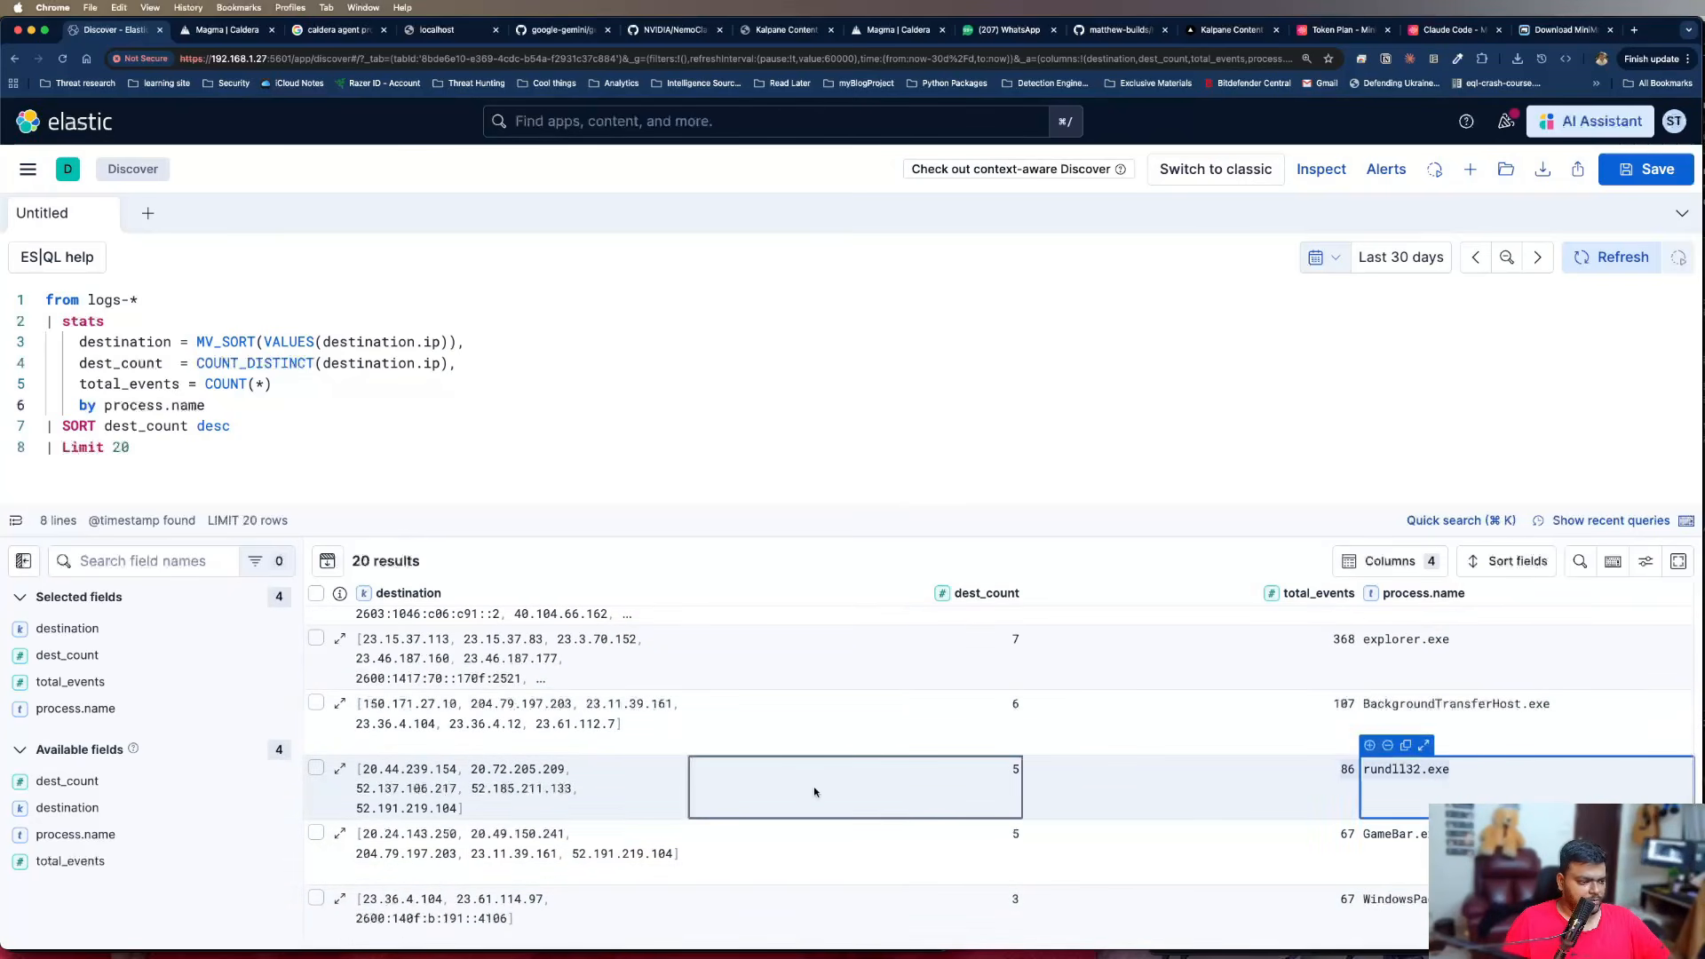
{"action": "left_click_drag", "start_coordinate": [815, 792], "coordinate": [362, 771]}
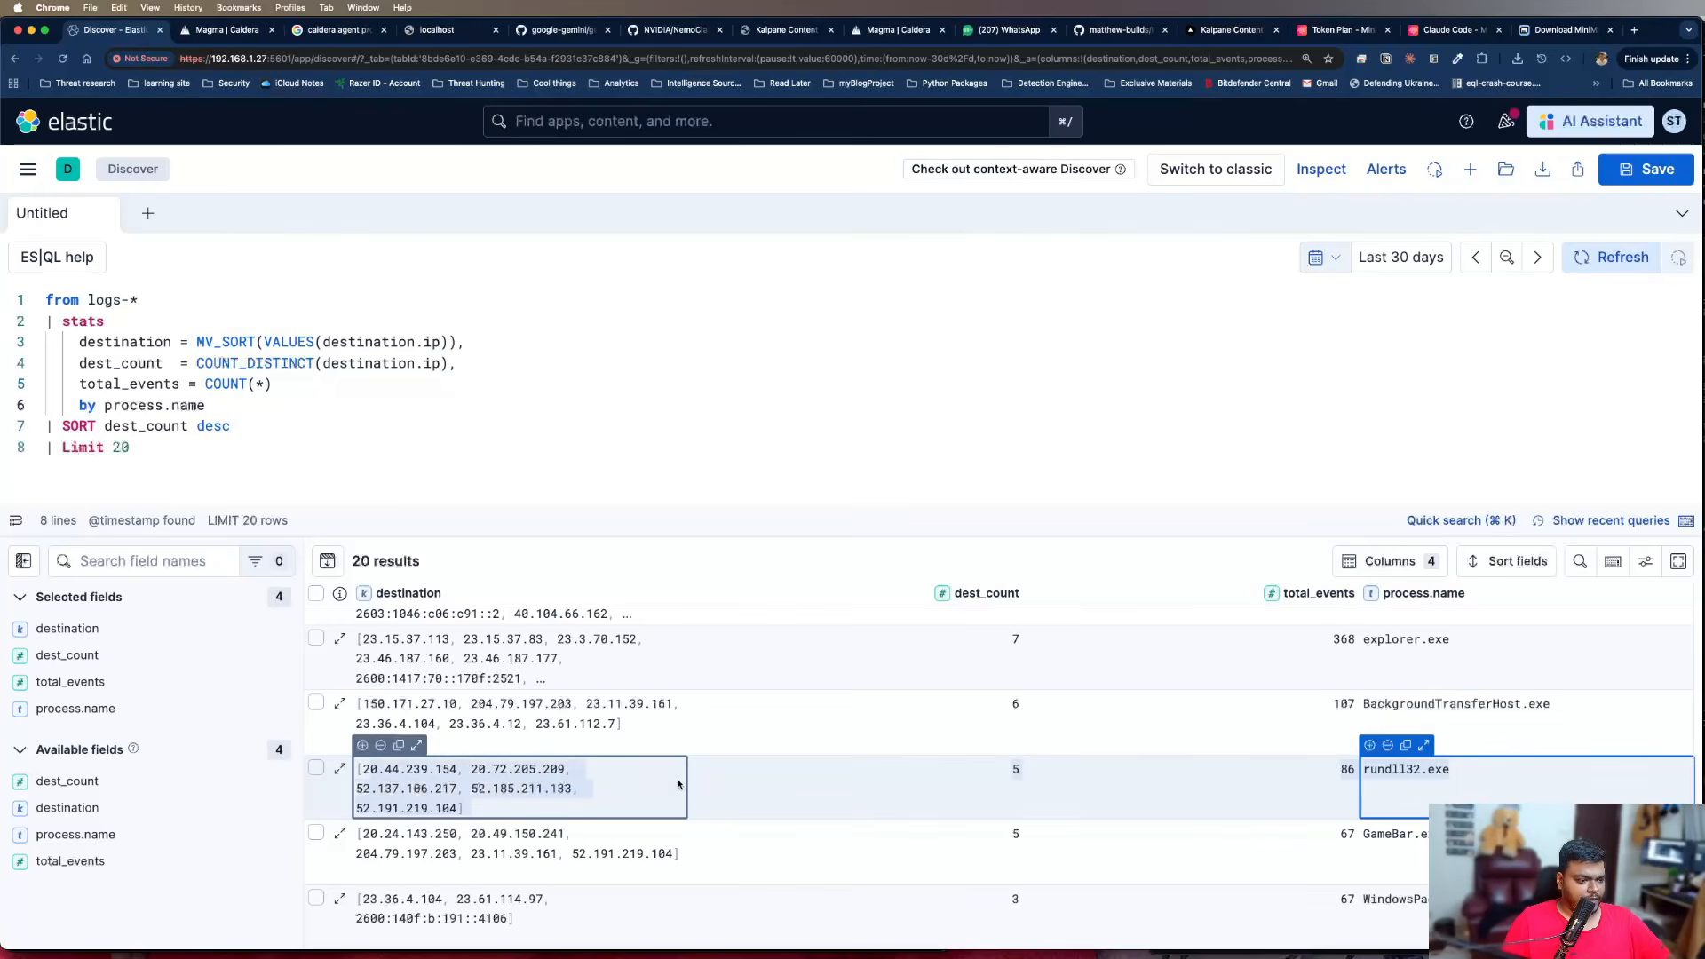
{"action": "left_click", "coordinate": [918, 858]}
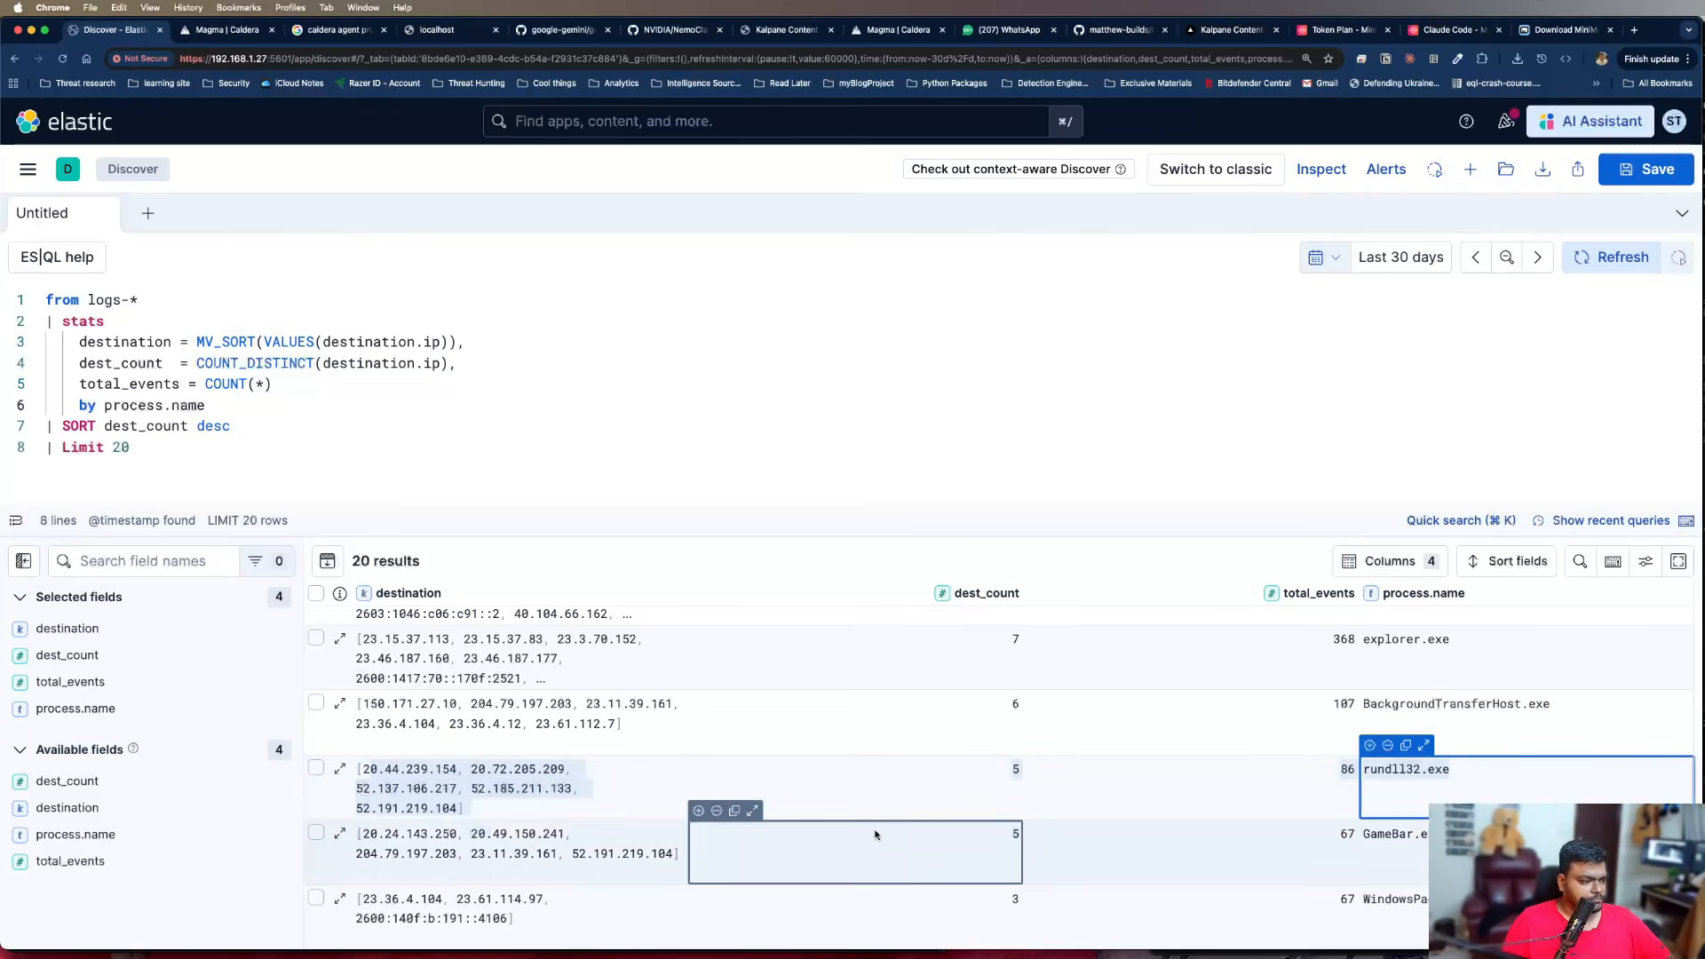
{"action": "scroll", "coordinate": [875, 835], "scroll_direction": "up", "scroll_amount": 10}
{"action": "left_click", "coordinate": [969, 763]}
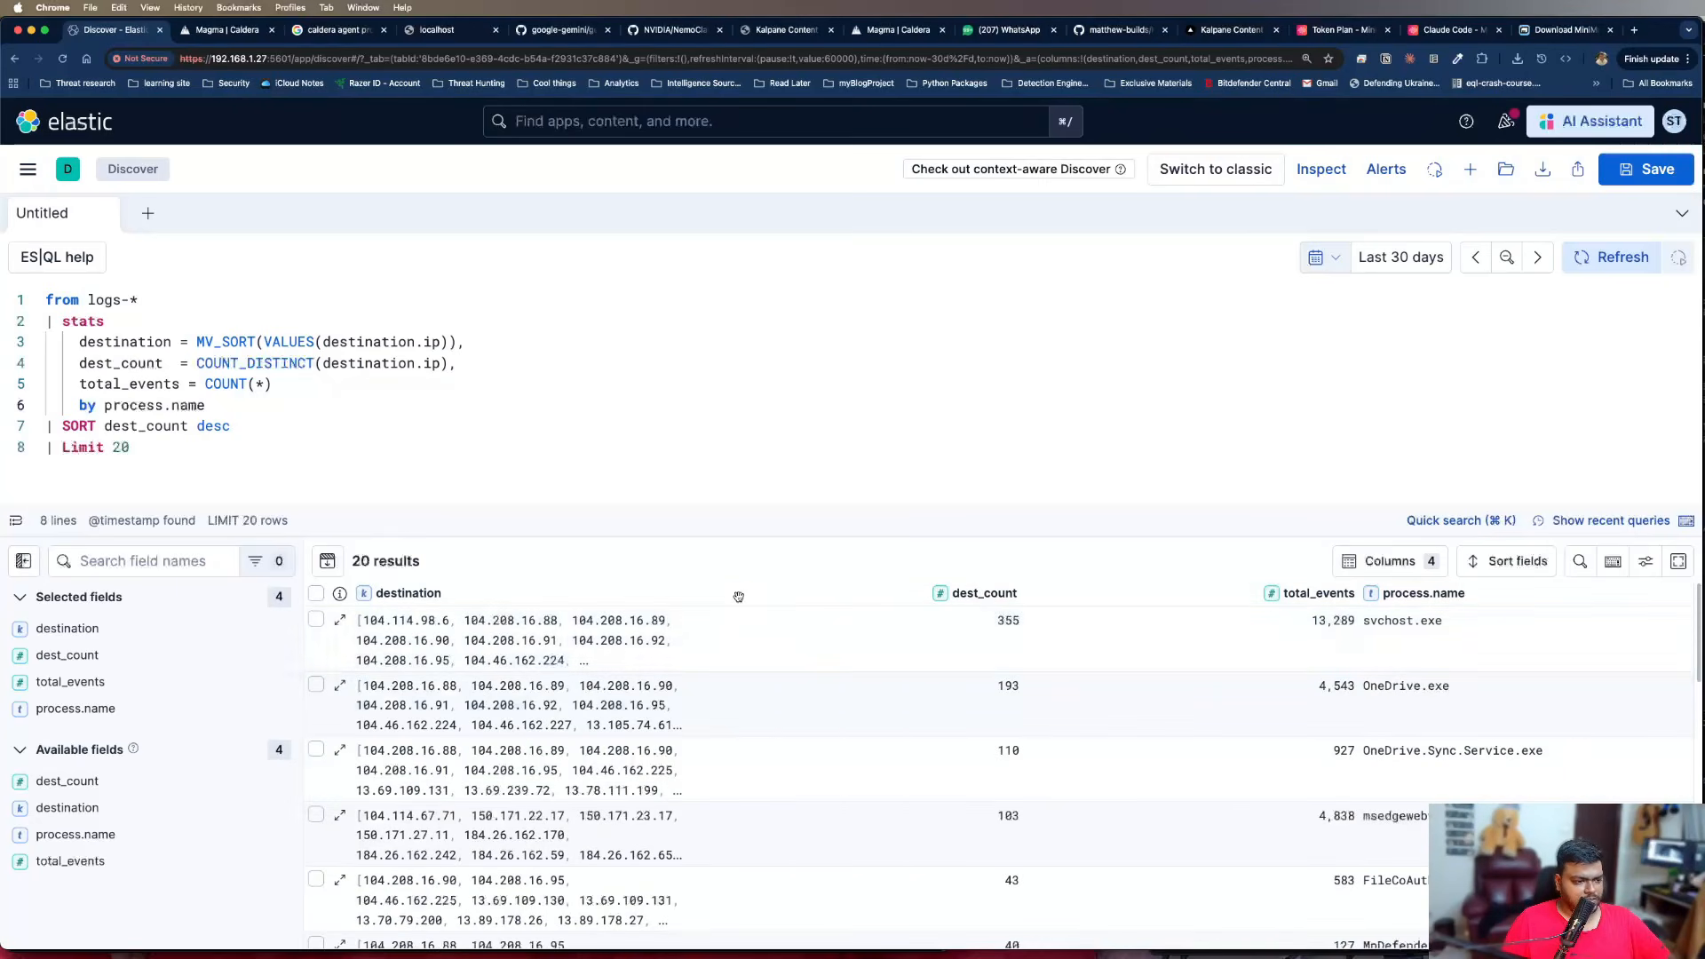
{"action": "left_click", "coordinate": [358, 625]}
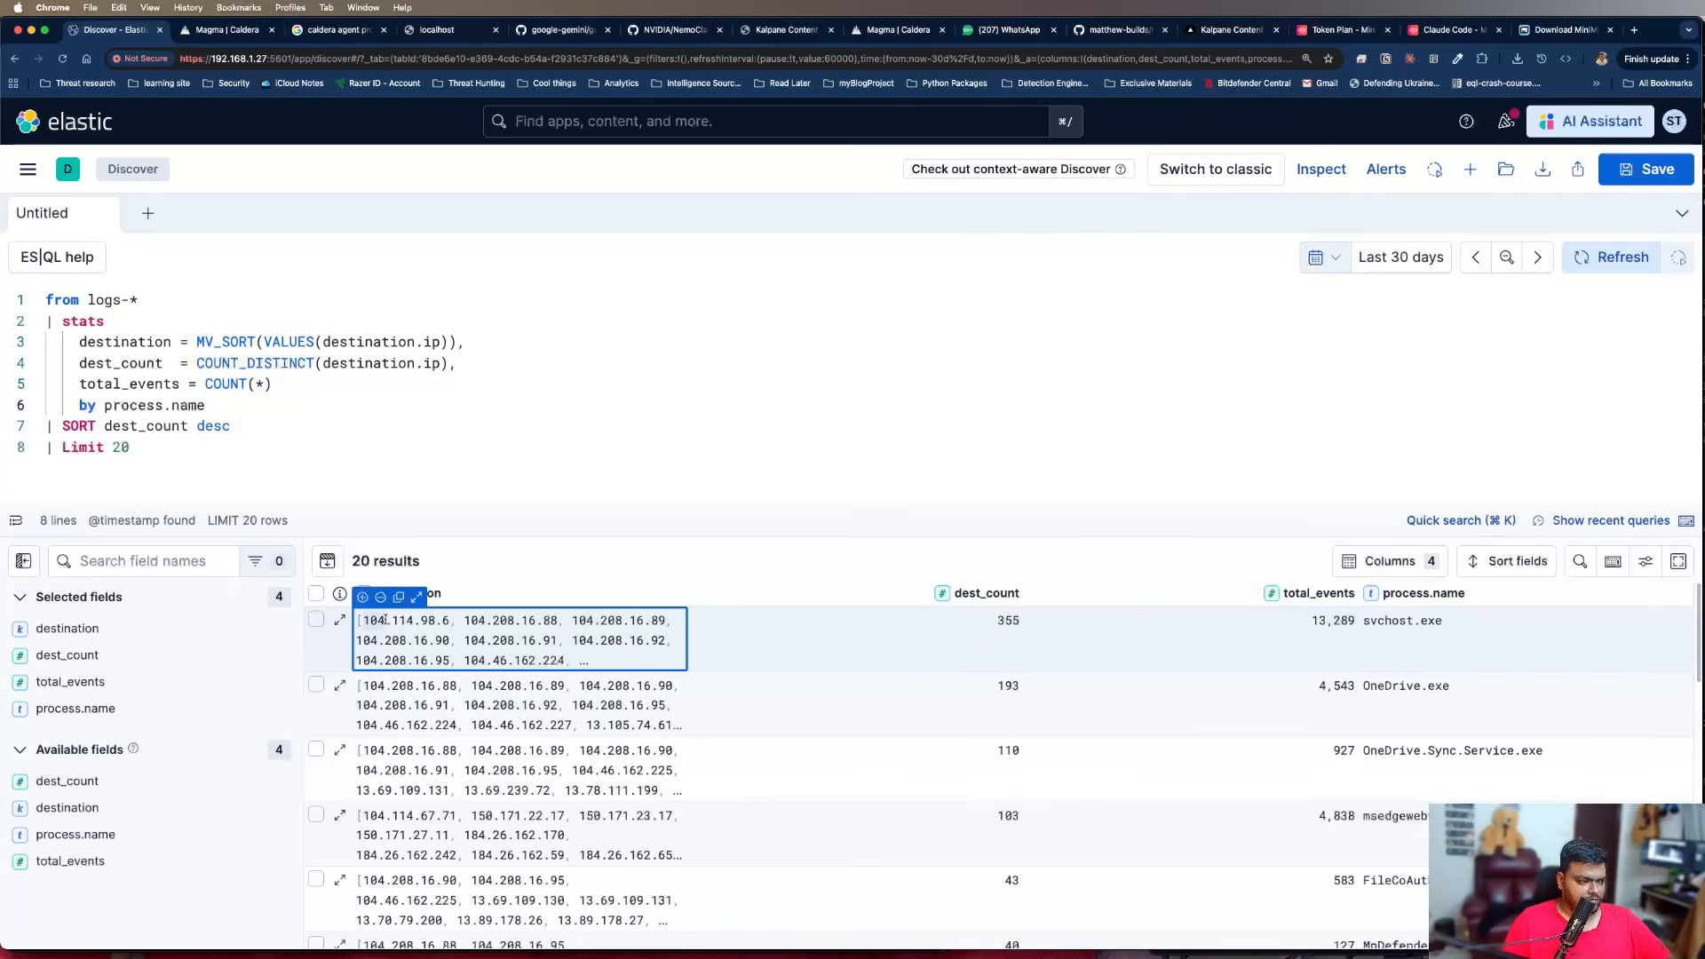
{"action": "left_click_drag", "start_coordinate": [358, 642], "coordinate": [415, 641]}
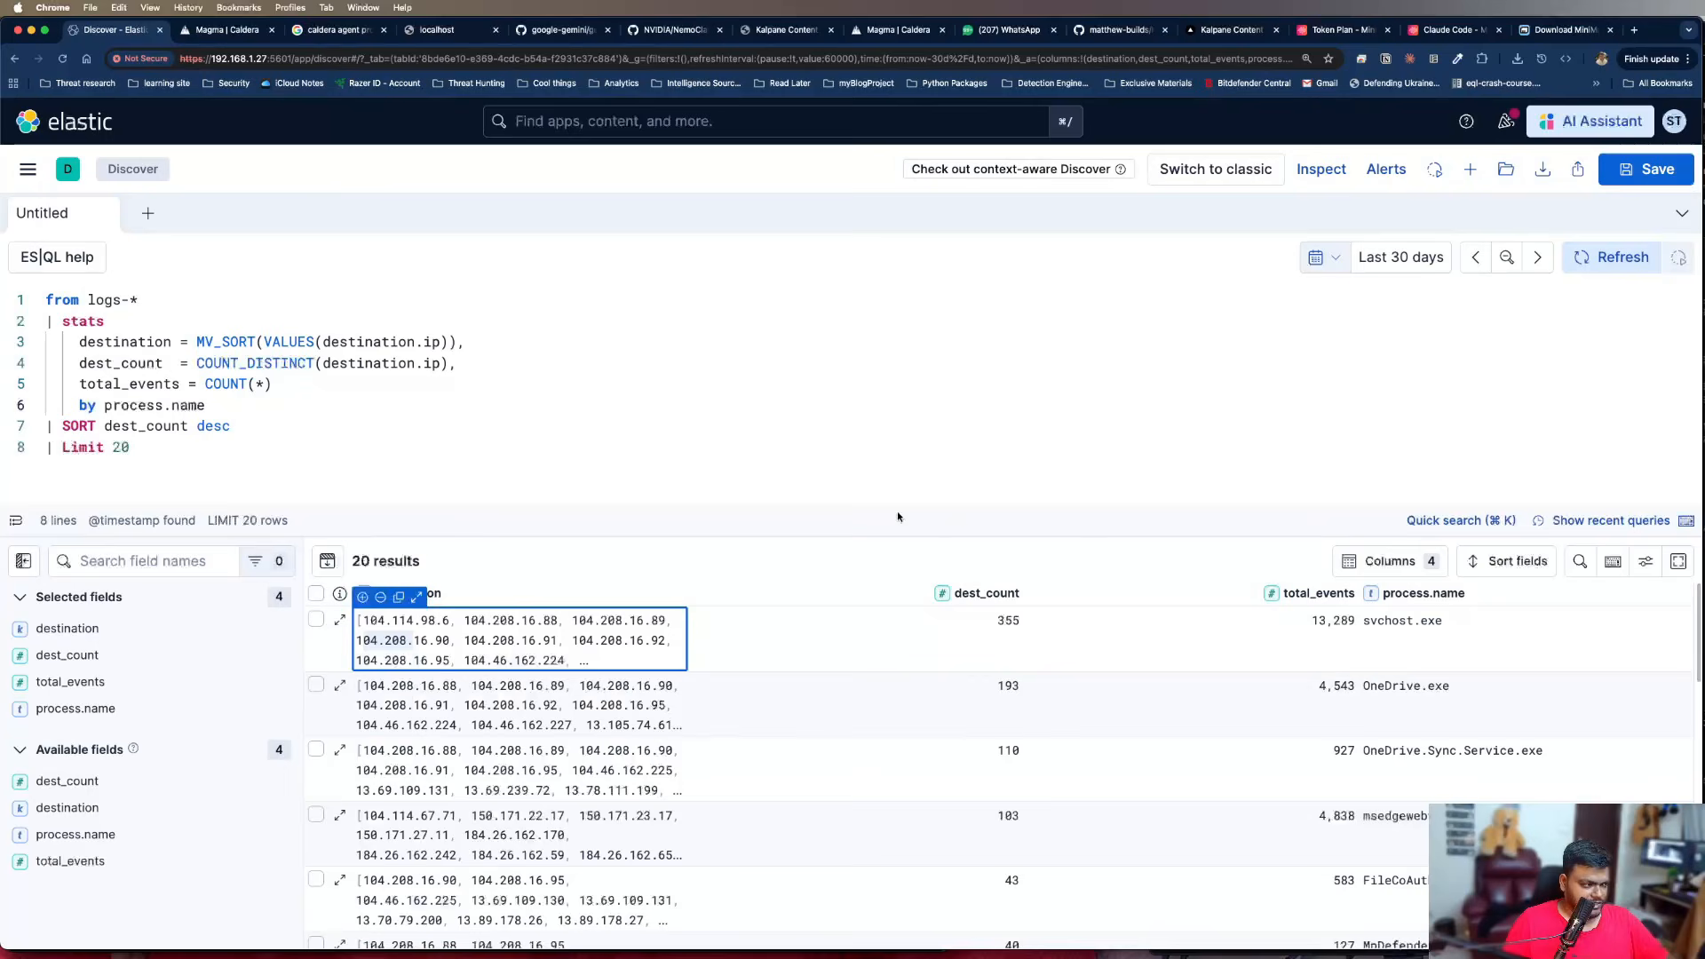
Replace destination.ip with dns.question.name inside the MV_SORT(VALUES()) expression of the destination column
{"action": "left_click", "coordinate": [311, 431]}
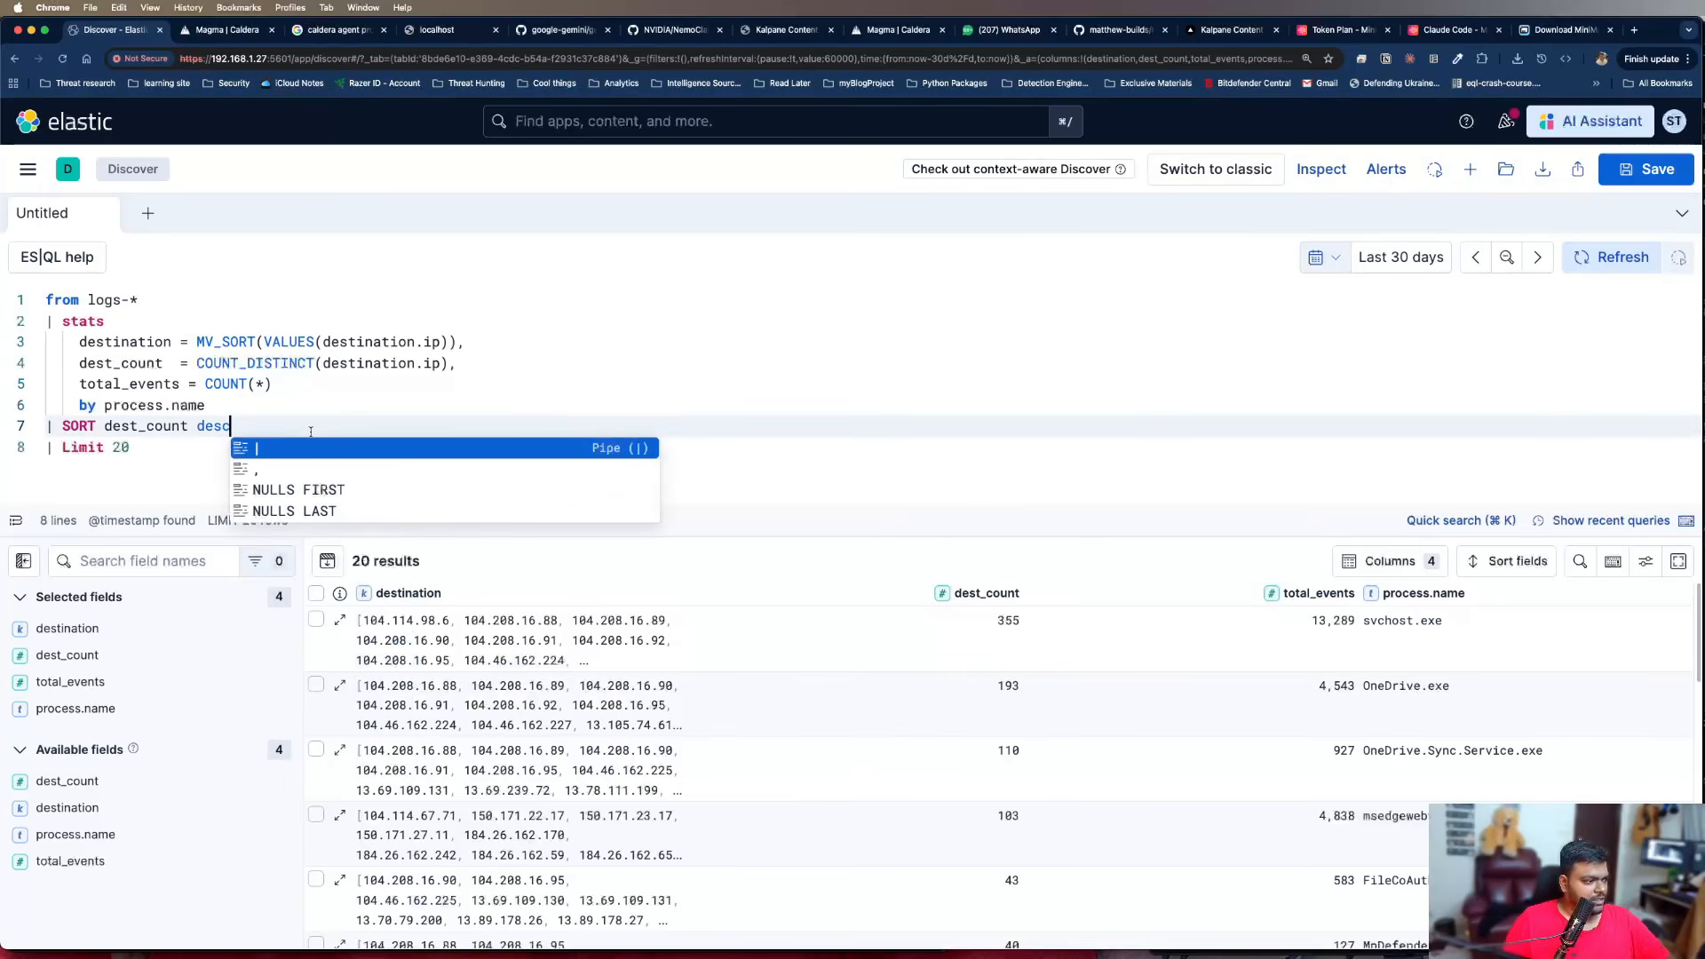
{"action": "left_click", "coordinate": [330, 389]}
{"action": "double_click", "coordinate": [368, 345]}
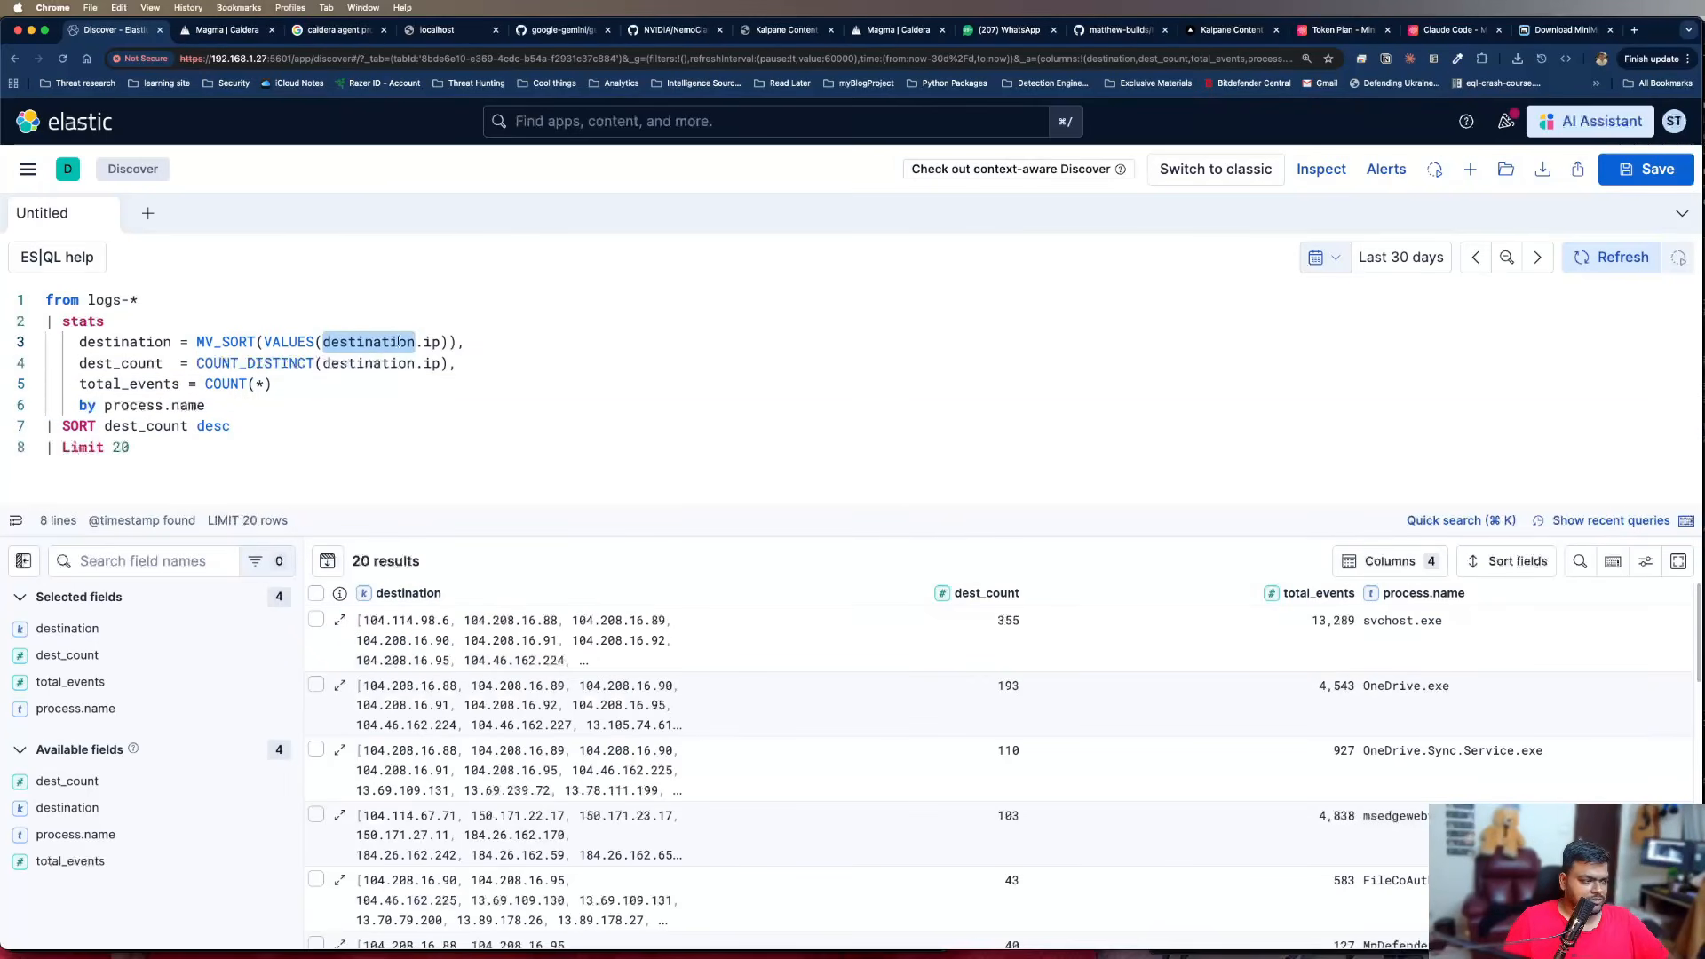
{"action": "left_click_drag", "start_coordinate": [441, 343], "coordinate": [323, 344]}
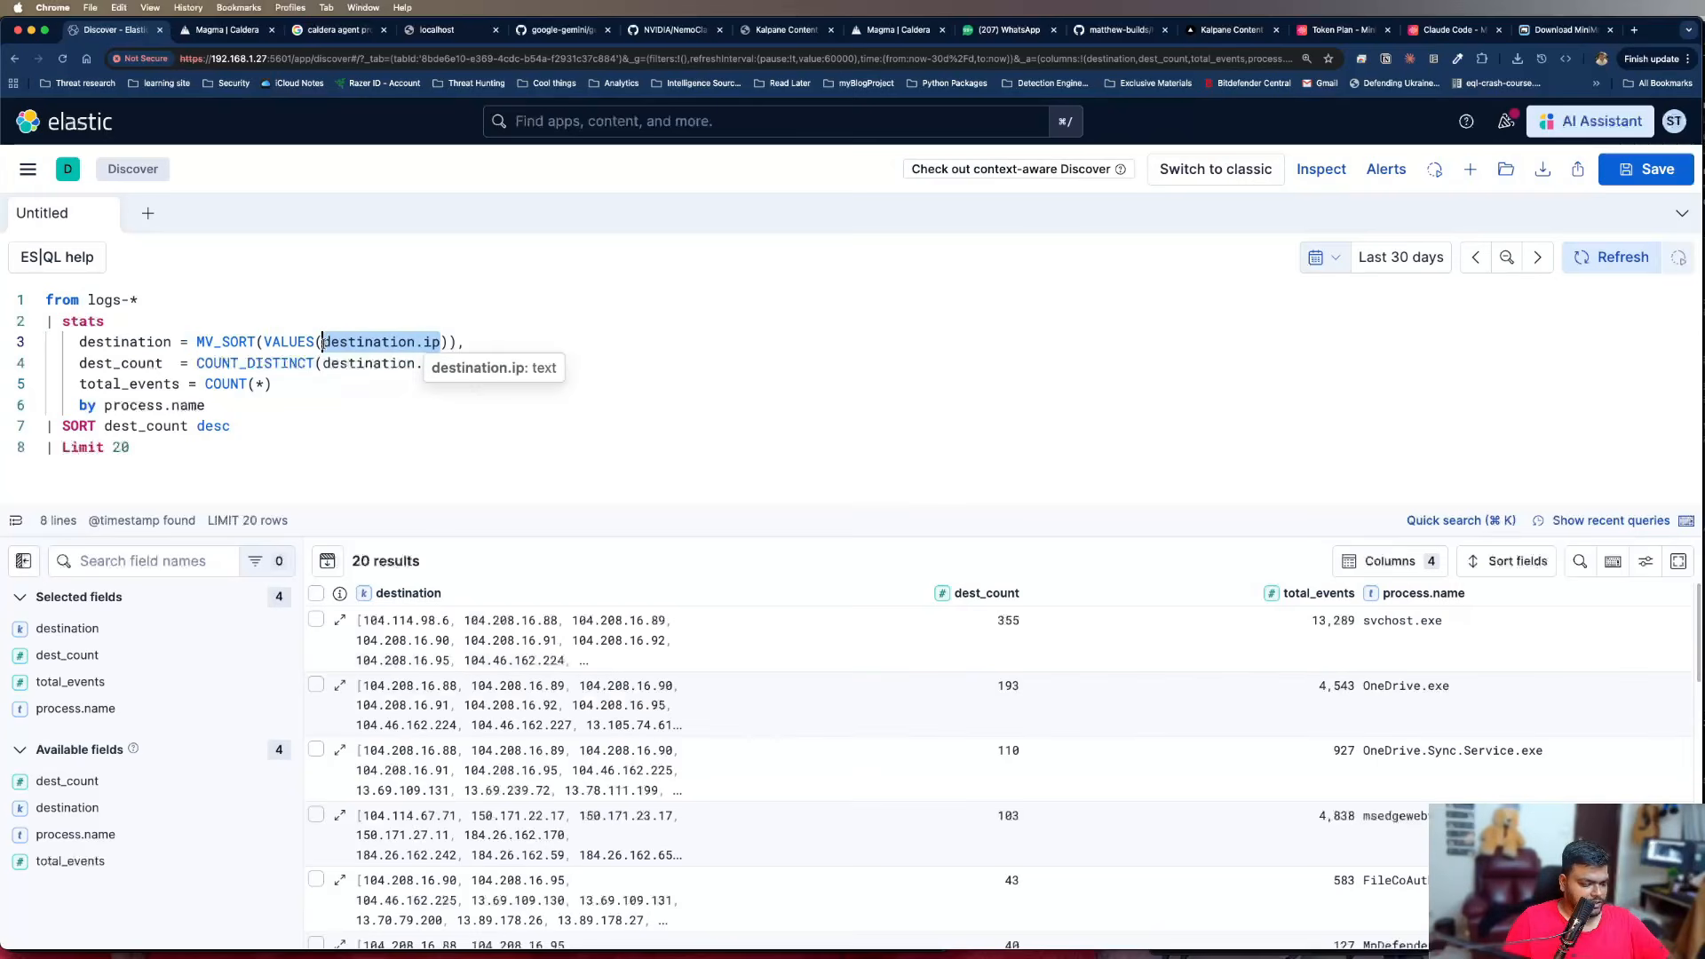
{"action": "type", "text": "dns.question.name"}
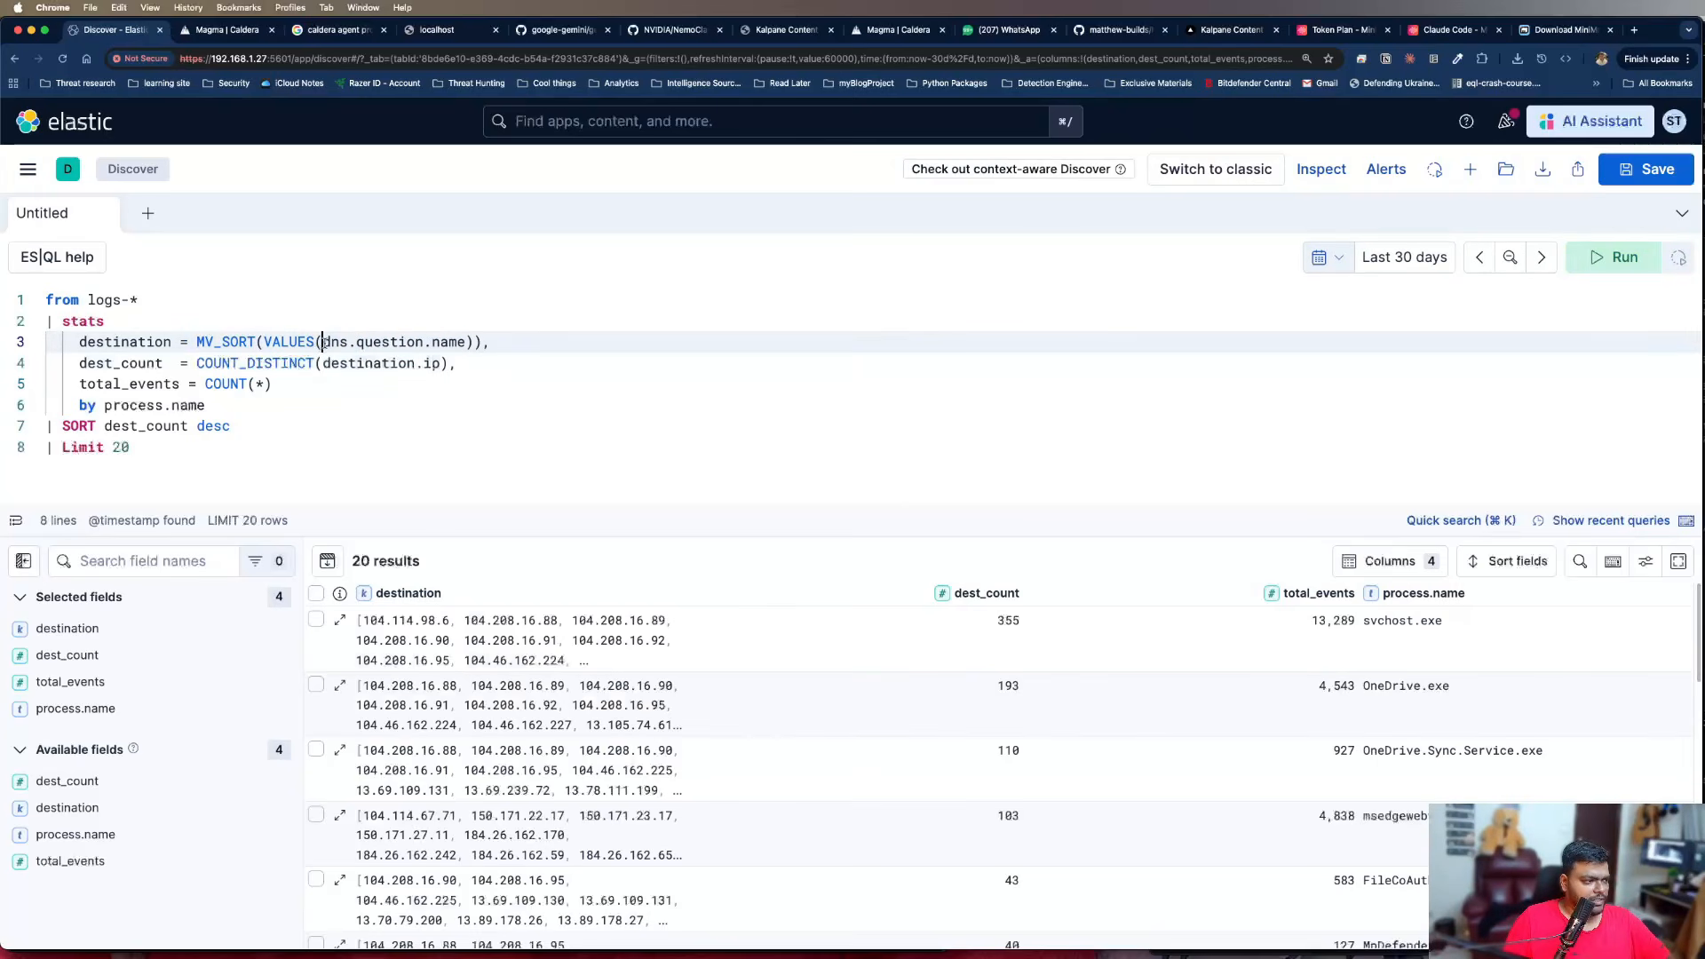
Make dest_count use COUNT_DISTINCT(dns.question.name) and run the query
{"action": "left_click_drag", "start_coordinate": [322, 342], "coordinate": [466, 341]}
{"action": "key", "text": "super+c"}
{"action": "left_click_drag", "start_coordinate": [323, 364], "coordinate": [441, 366]}
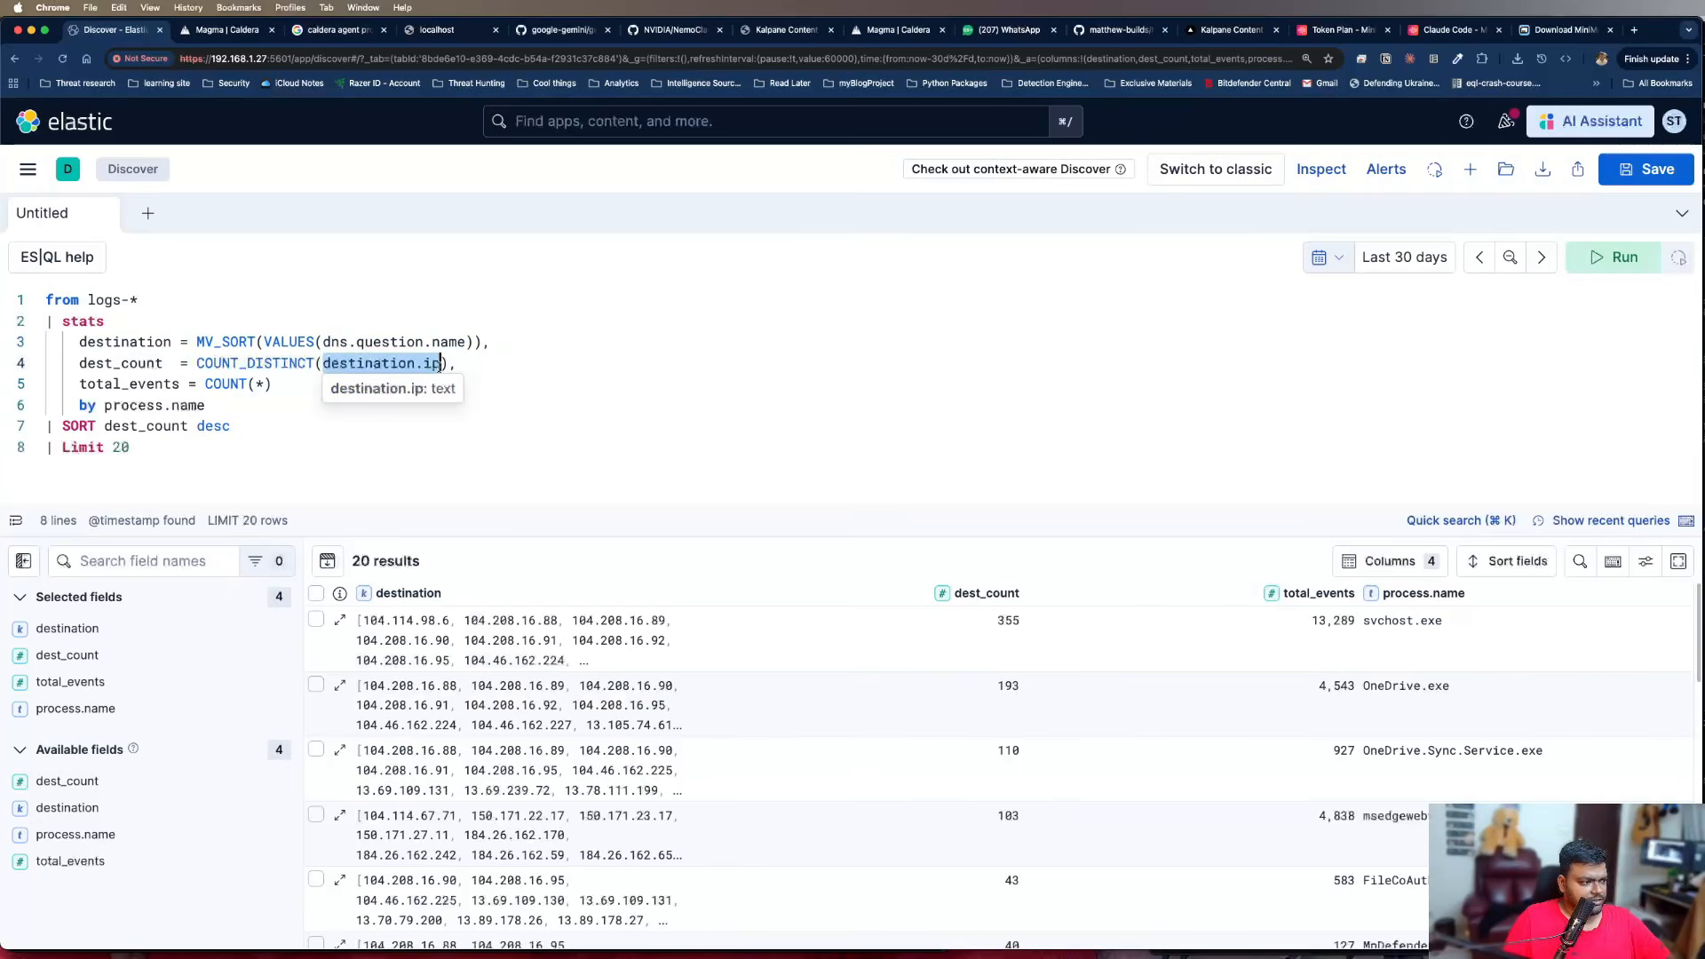
{"action": "key", "text": "super+v"}
{"action": "key", "text": "super+Return"}
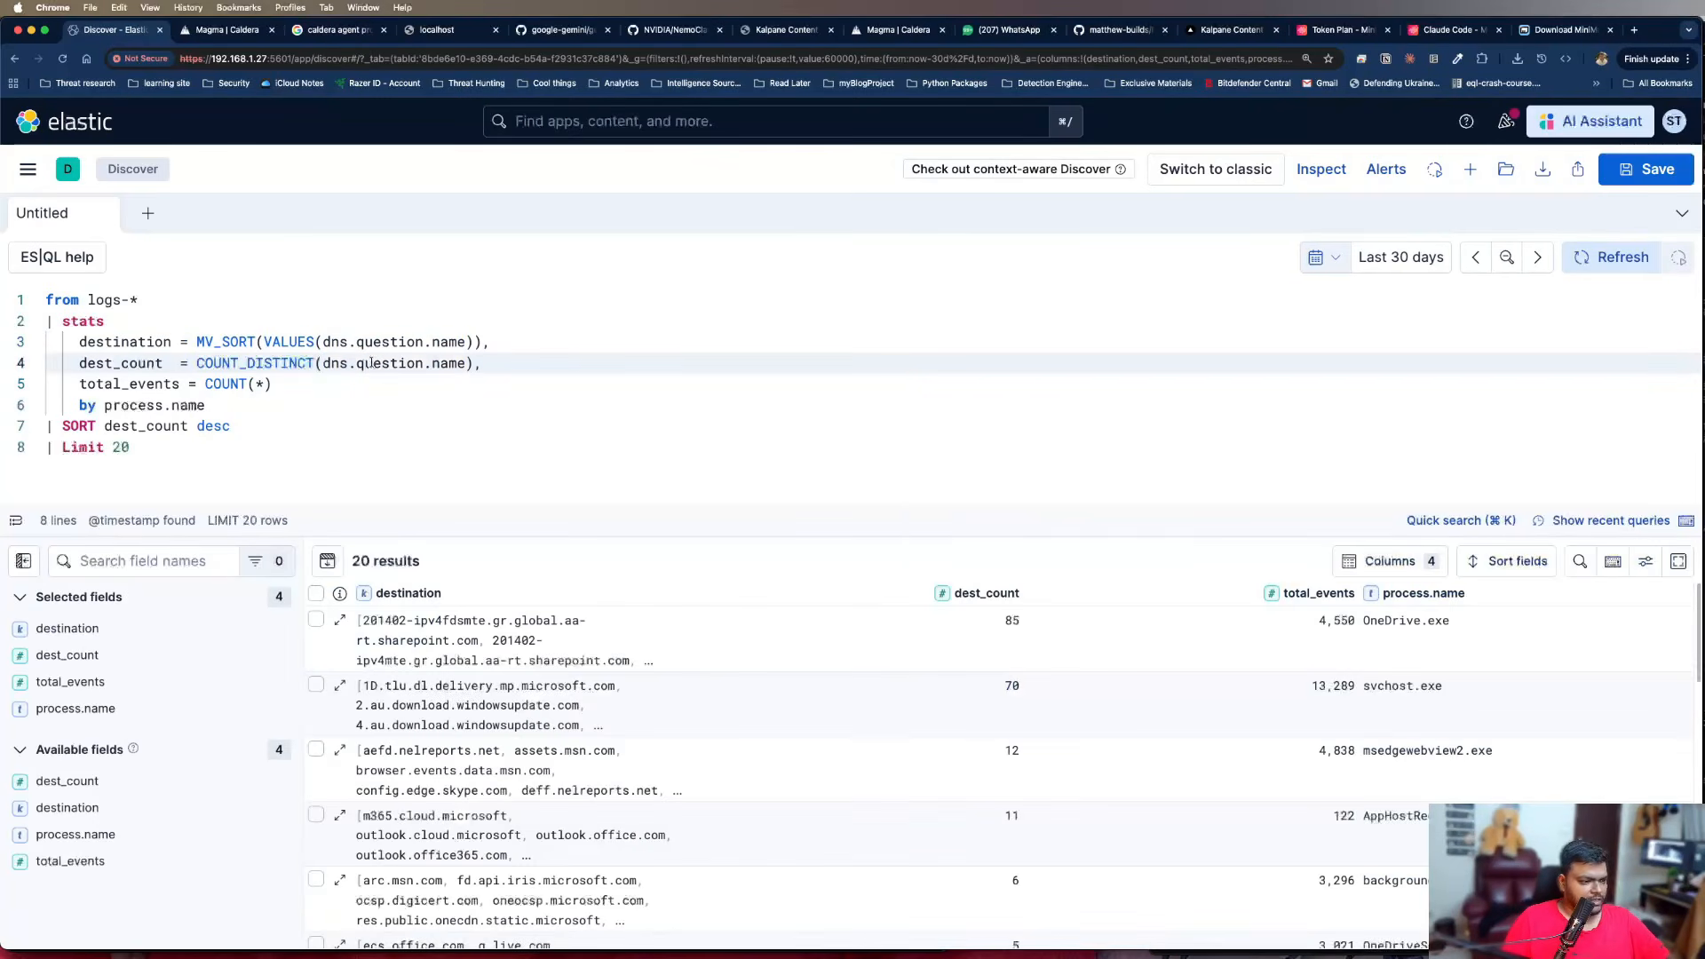
Examine the DNS names, distinct destination counts and total events listed for each process in the query results
{"action": "scroll", "coordinate": [593, 661], "scroll_direction": "down", "scroll_amount": 1}
{"action": "scroll", "coordinate": [679, 706], "scroll_direction": "up", "scroll_amount": 1}
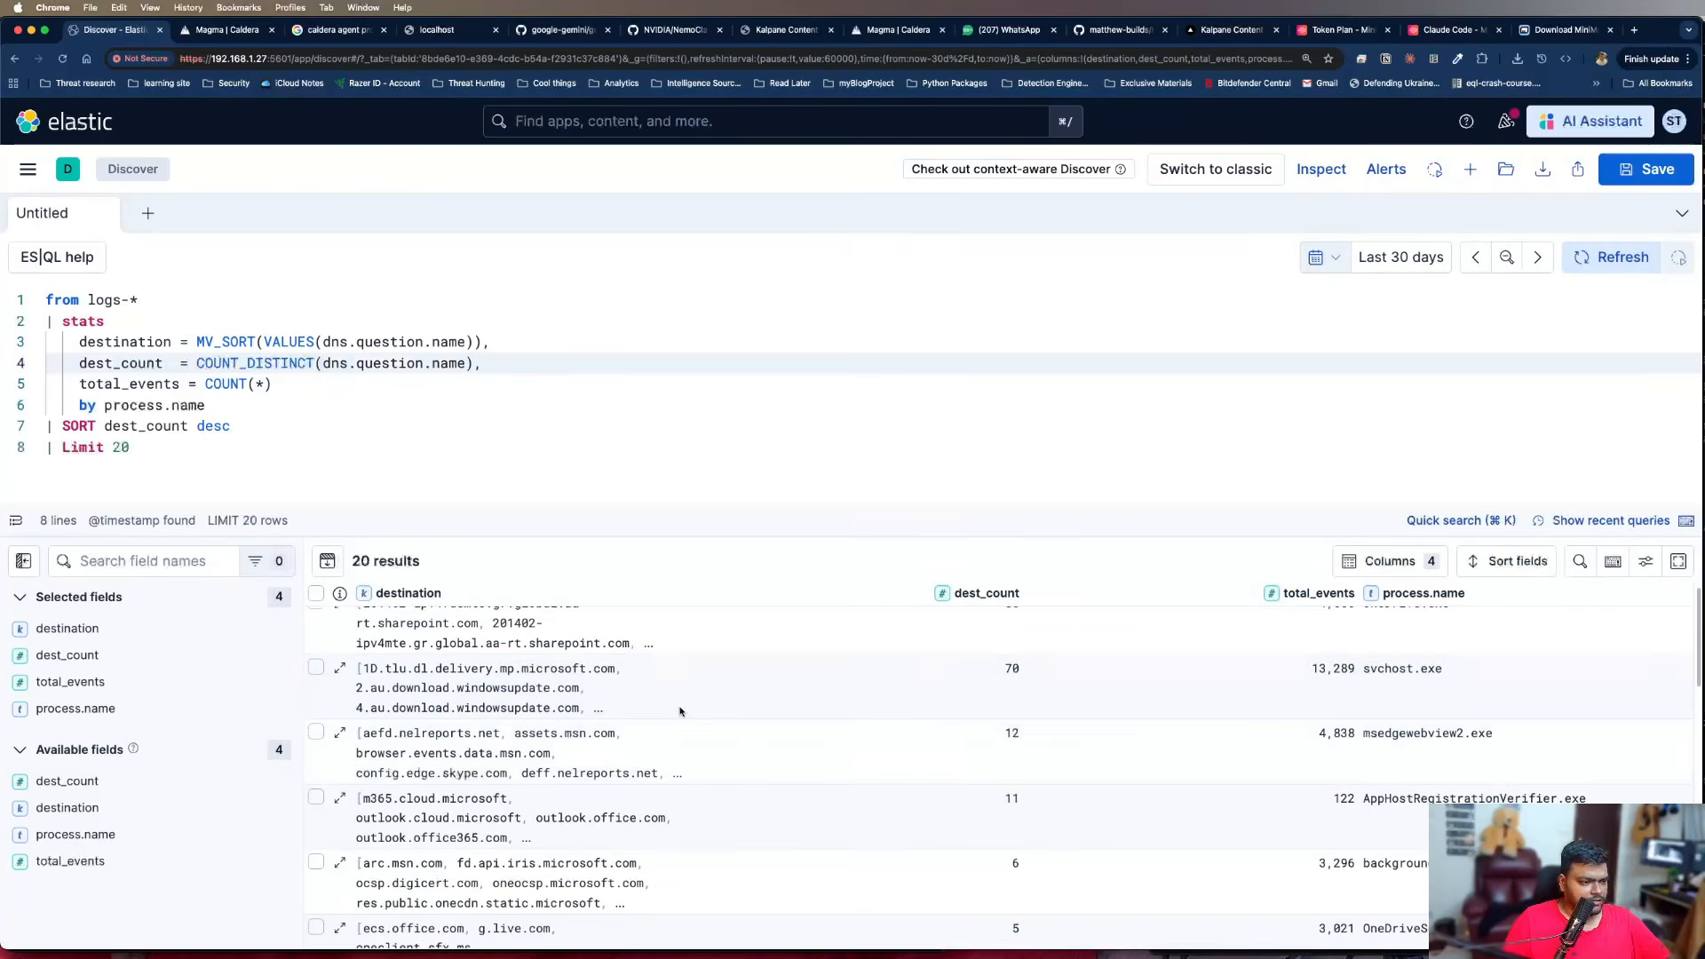
{"action": "left_click_drag", "start_coordinate": [763, 535], "coordinate": [769, 508]}
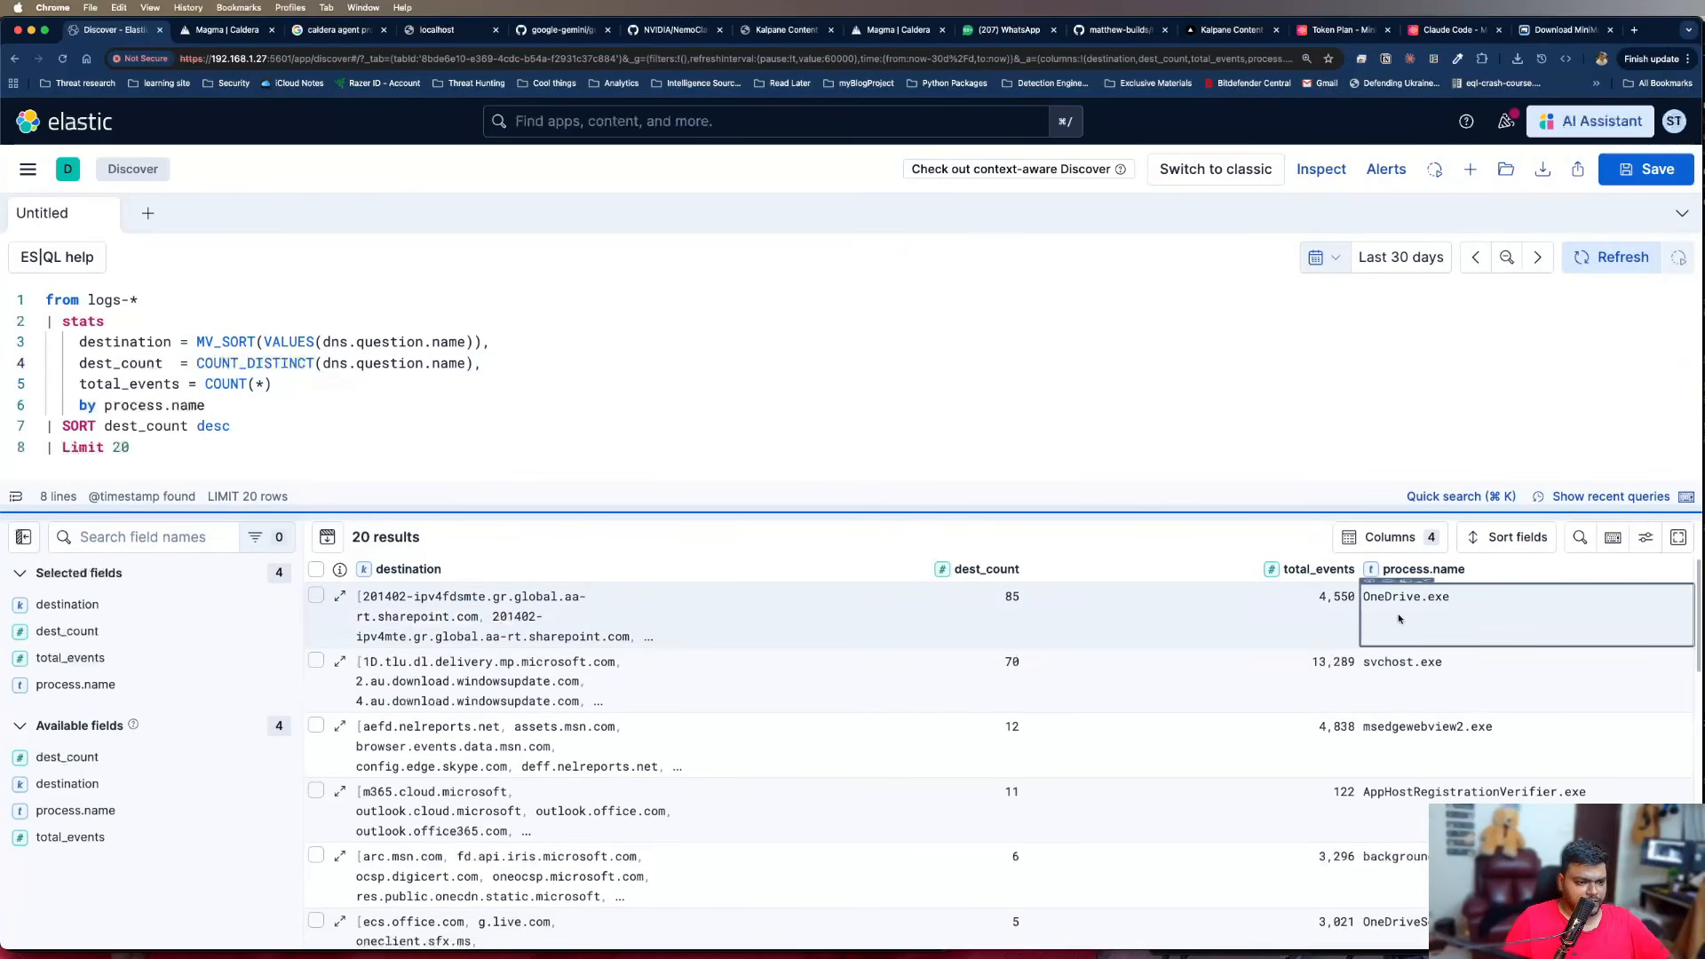
{"action": "scroll", "coordinate": [631, 824], "scroll_direction": "down", "scroll_amount": 5}
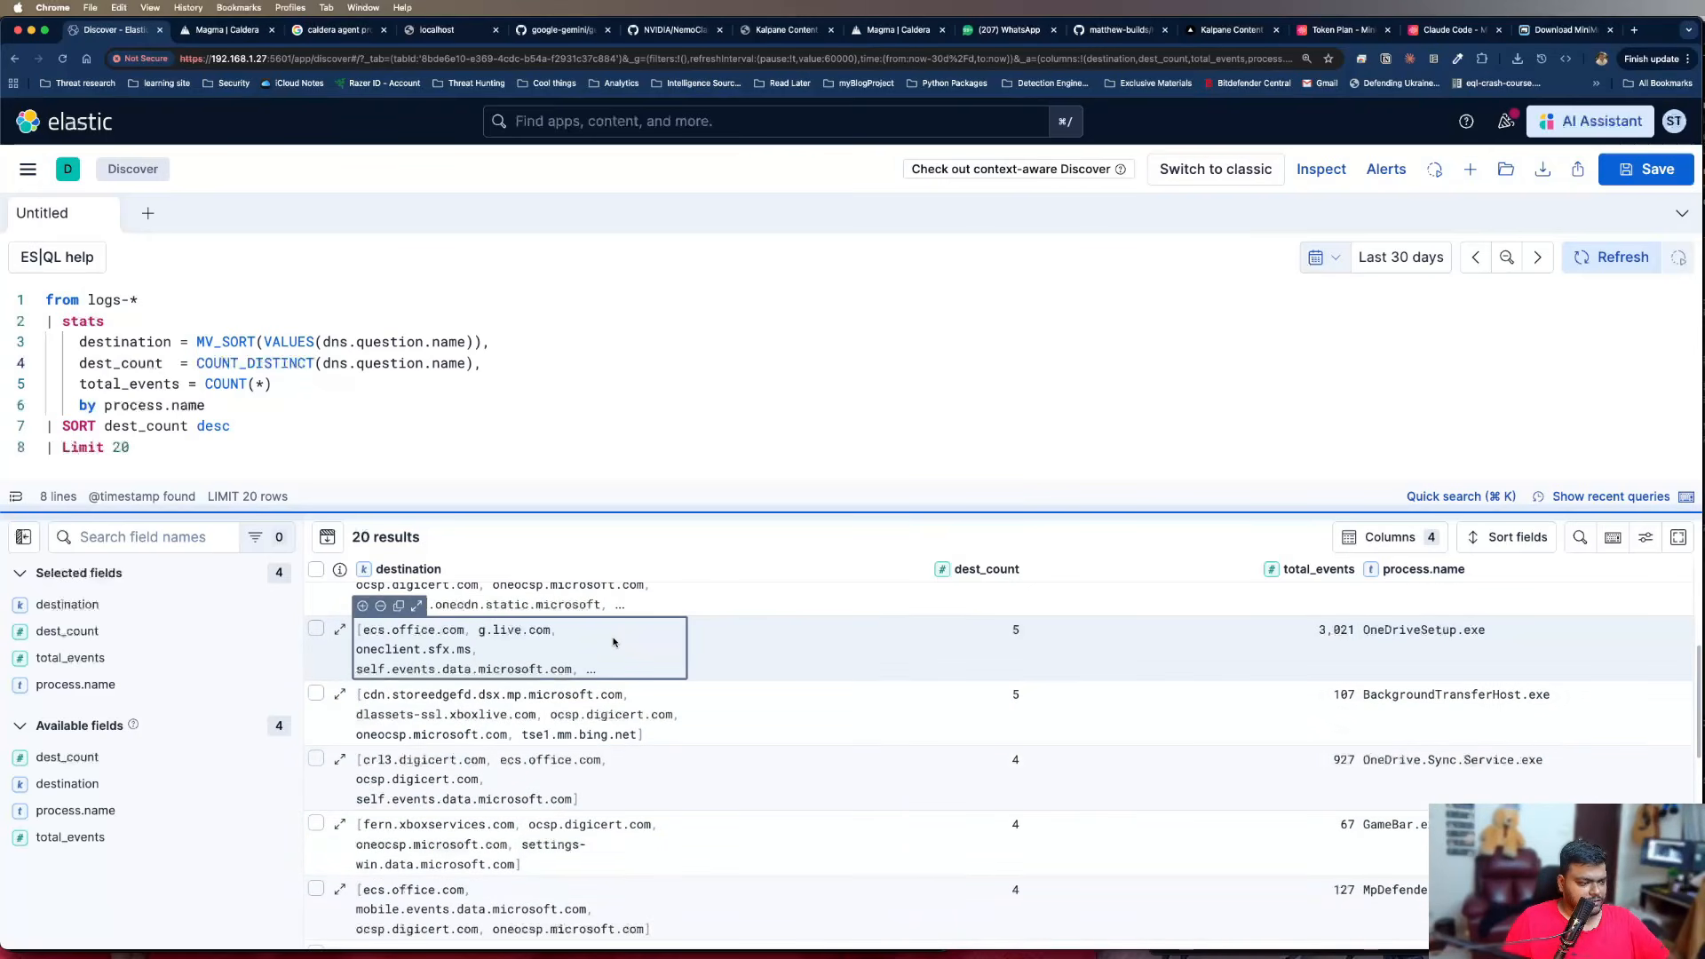
{"action": "scroll", "coordinate": [615, 640], "scroll_direction": "down", "scroll_amount": 1}
{"action": "scroll", "coordinate": [1425, 769], "scroll_direction": "up", "scroll_amount": 5}
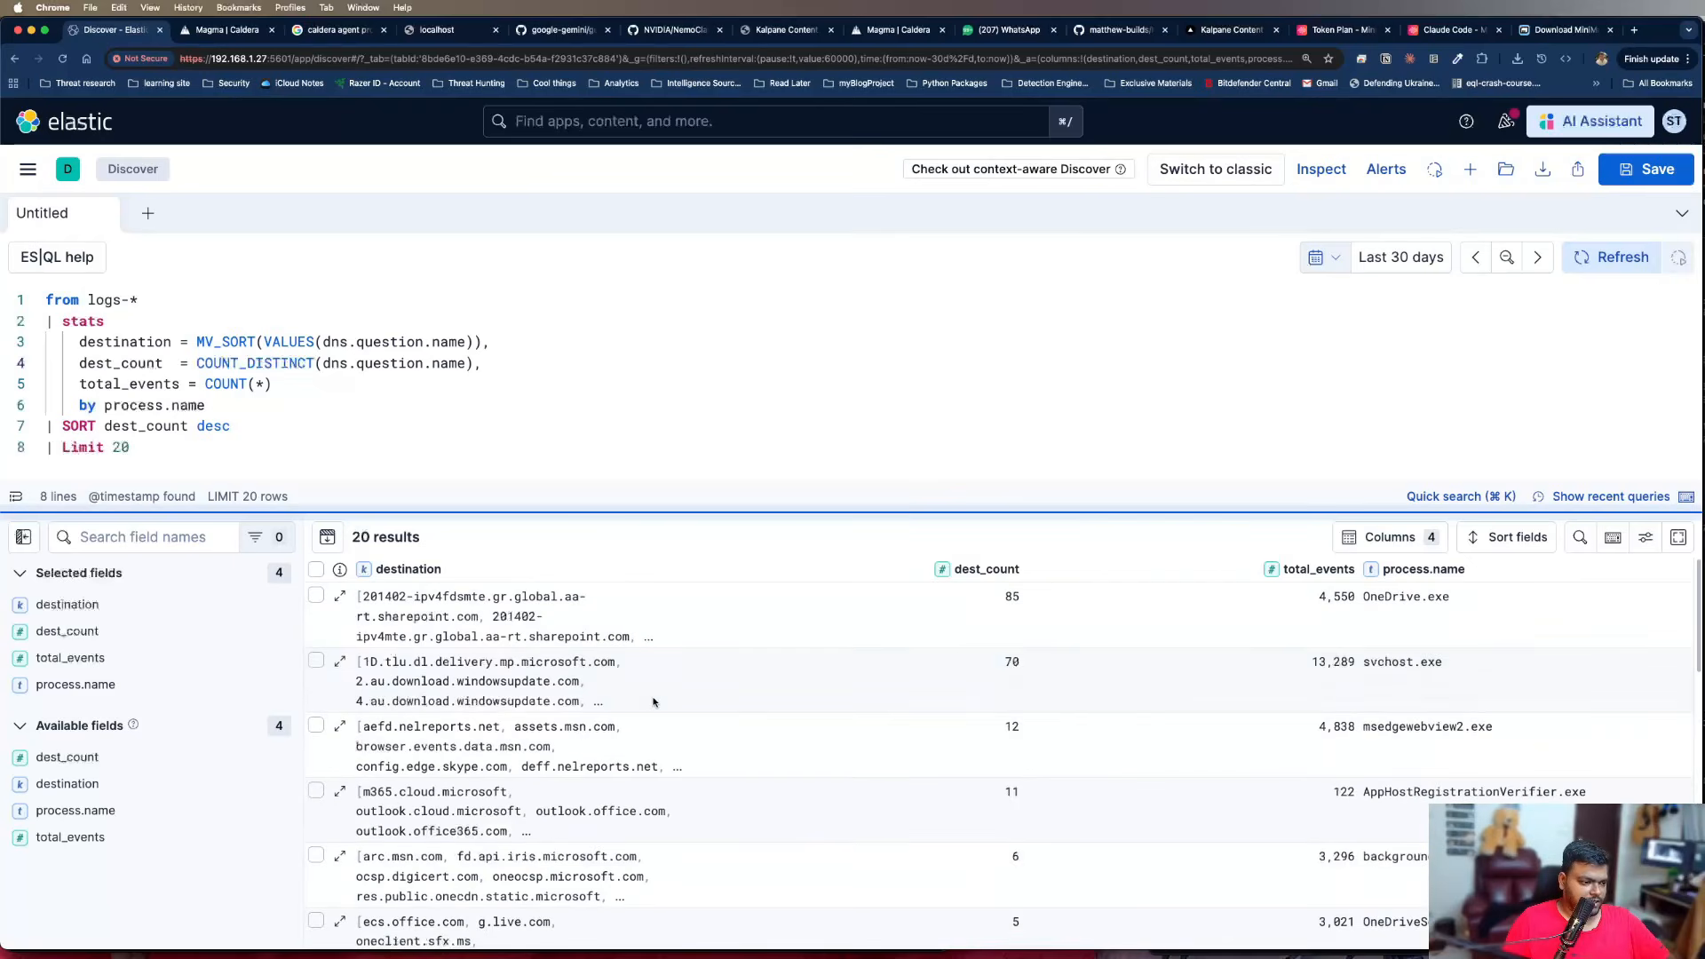
{"action": "left_click", "coordinate": [214, 426]}
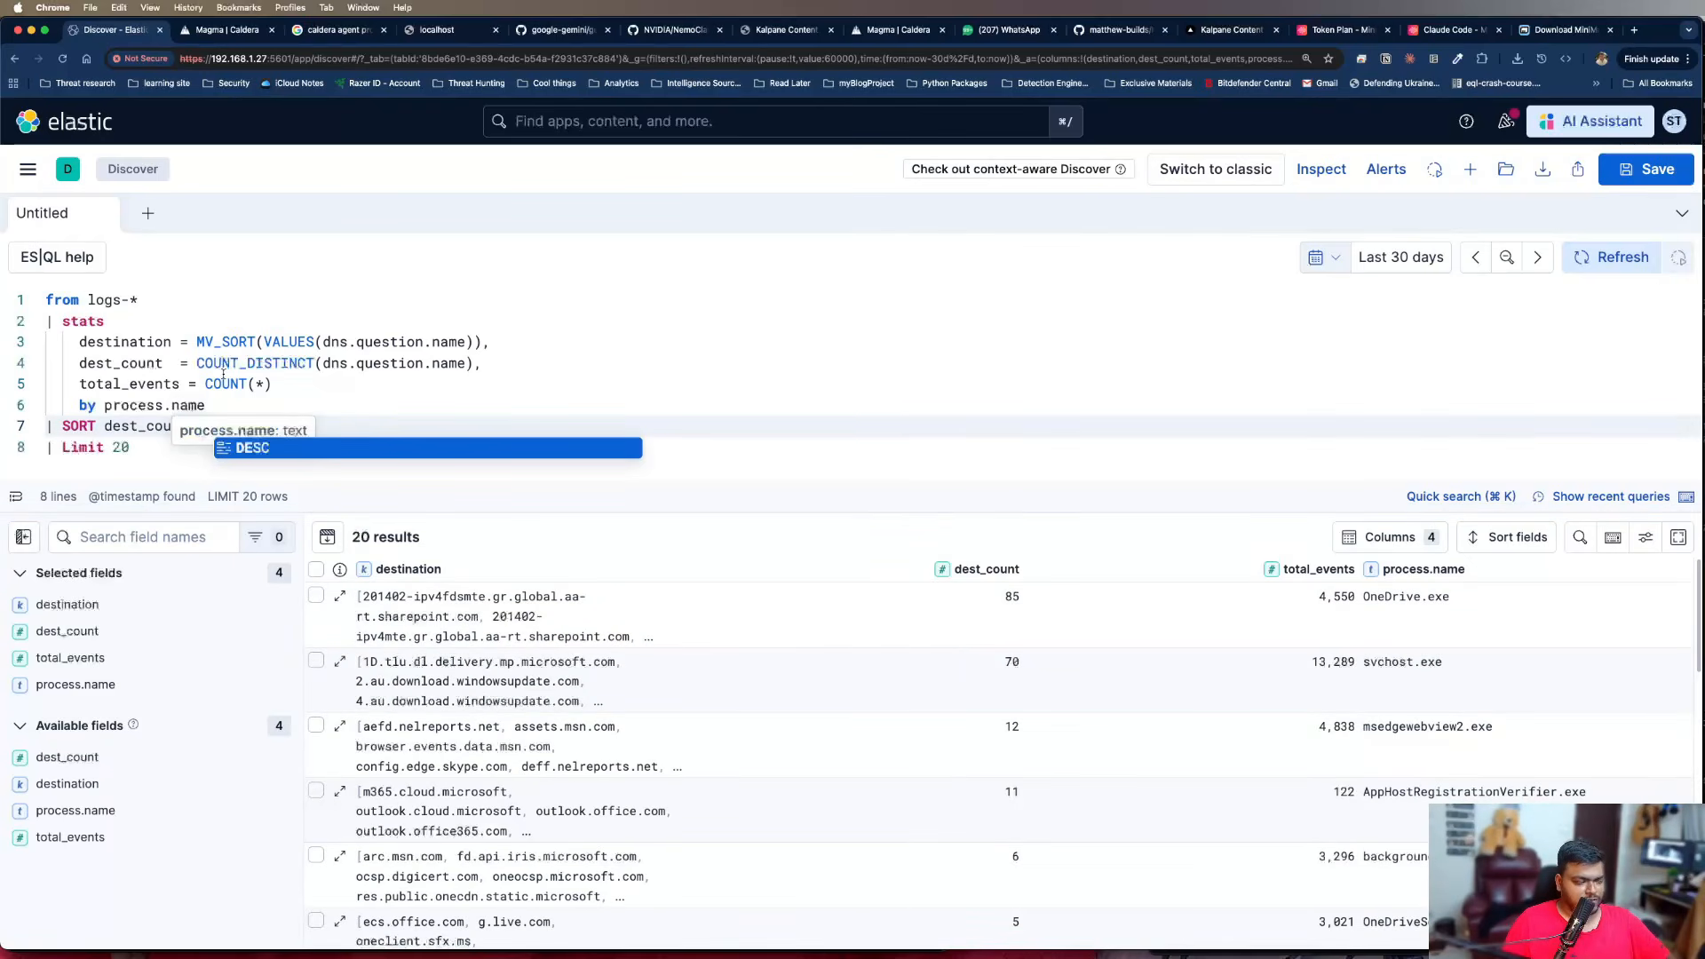
{"action": "left_click", "coordinate": [248, 402]}
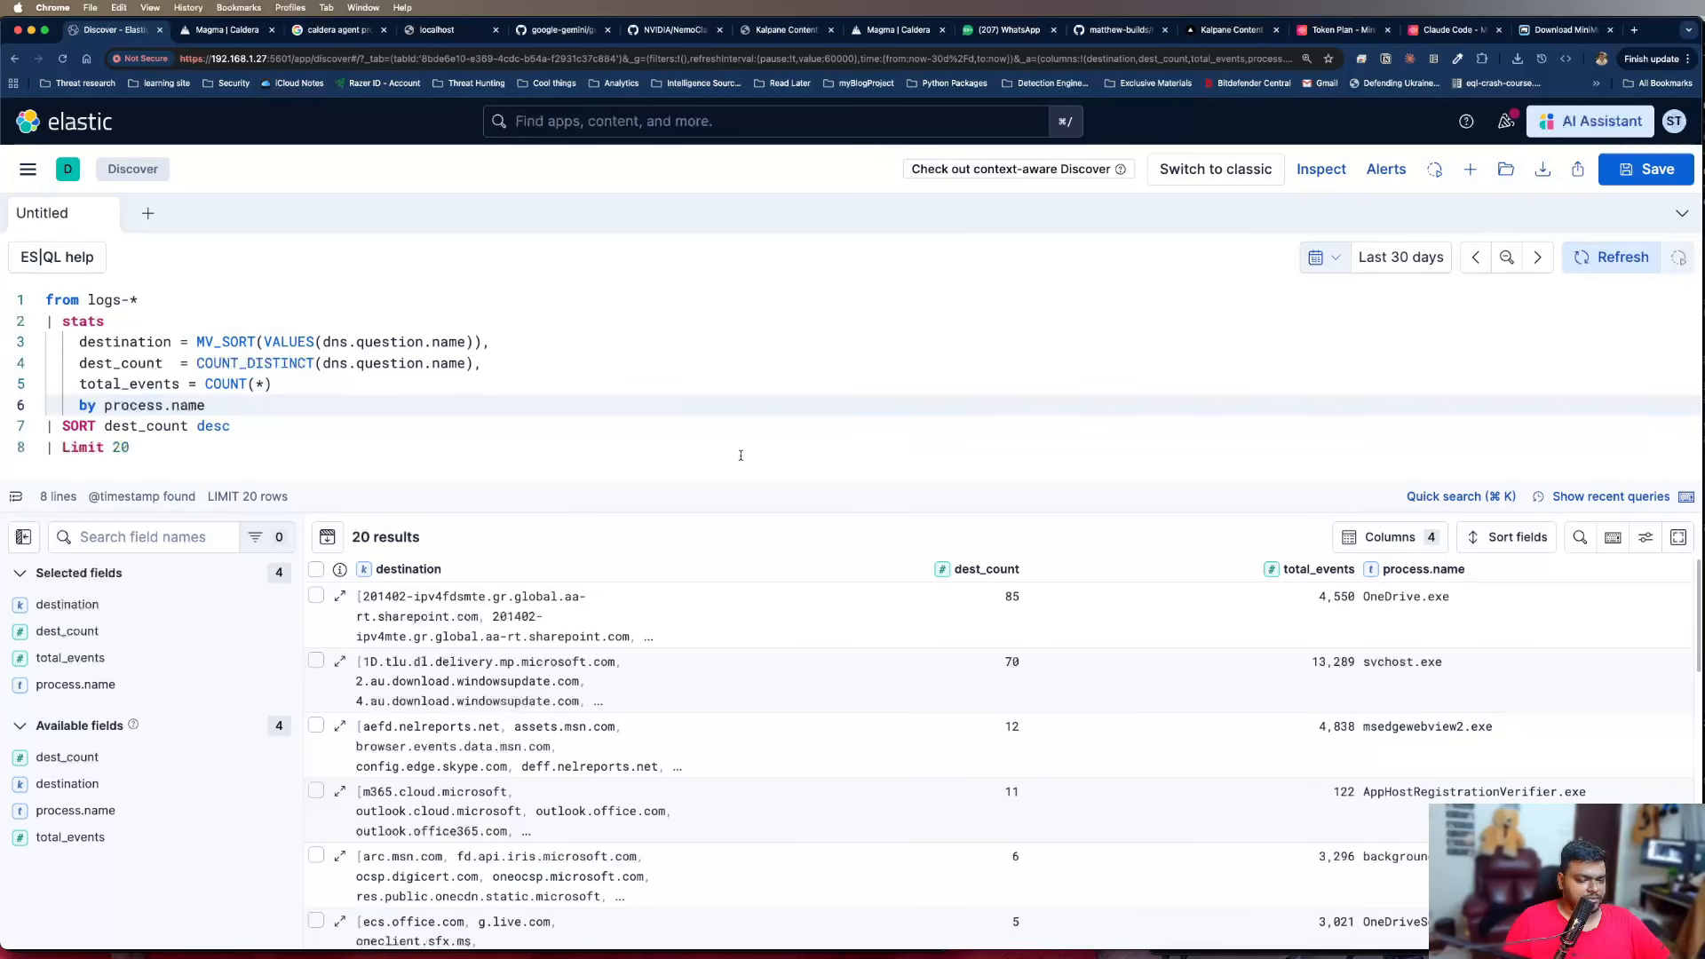
{"action": "left_click", "coordinate": [395, 381]}
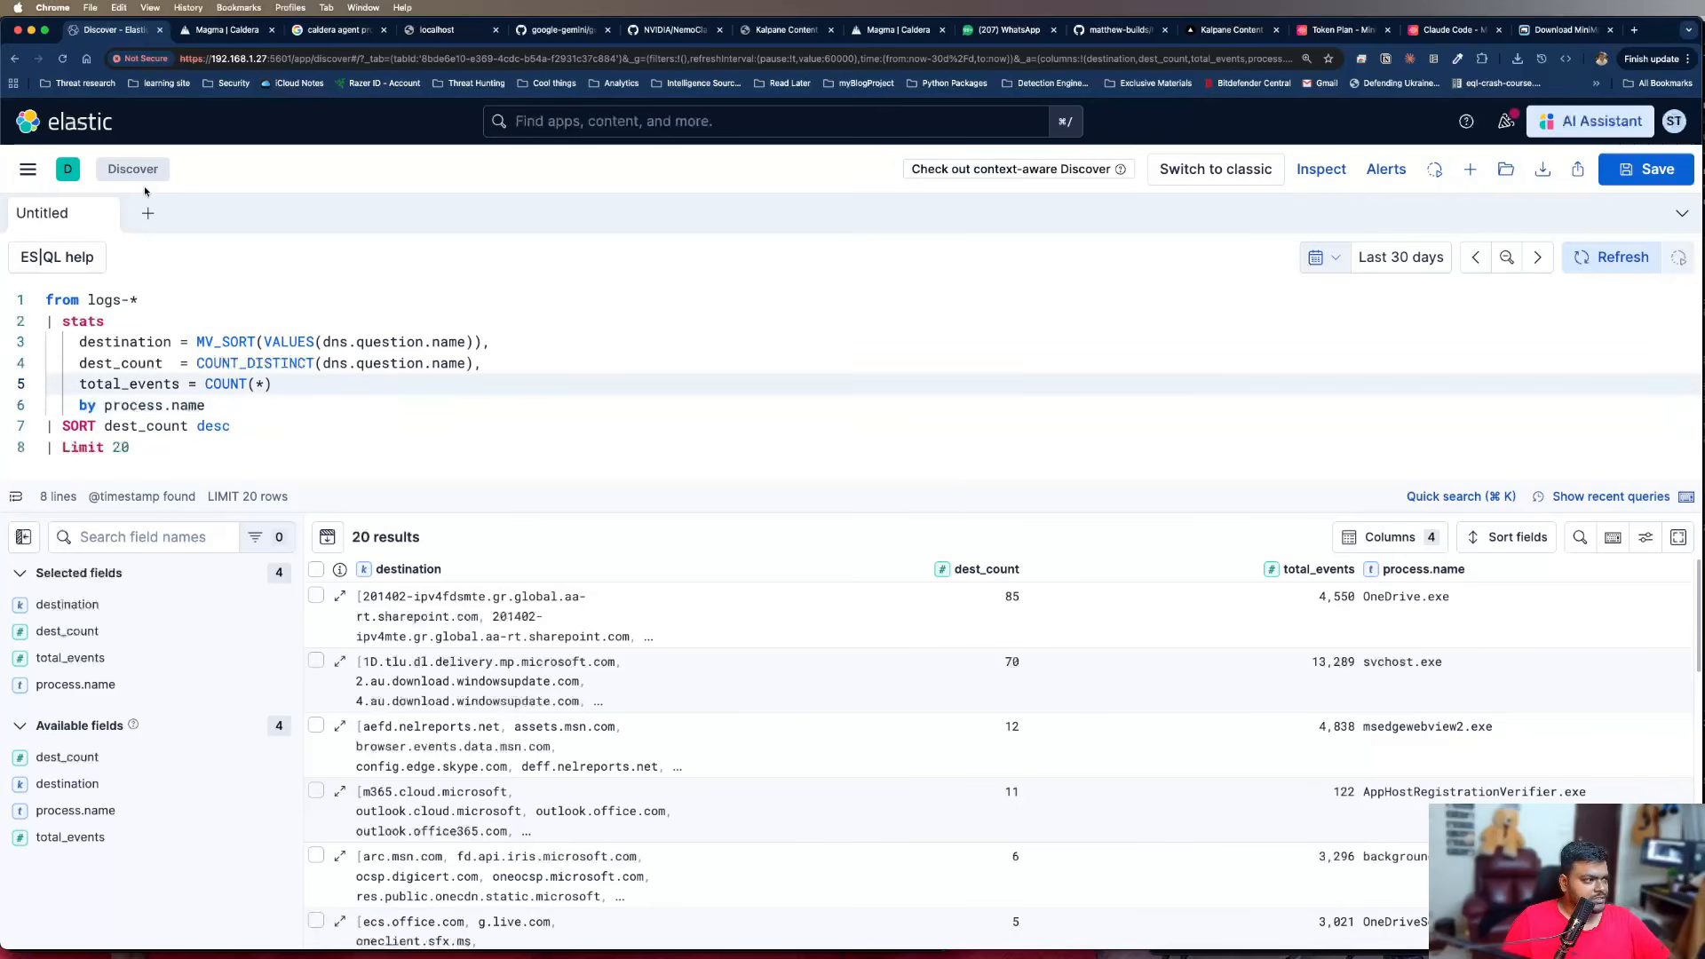
Rename the Untitled Discover tab with a title beginning "Unique DNS/Process"
{"action": "double_click", "coordinate": [46, 213]}
{"action": "key", "text": "super+a"}
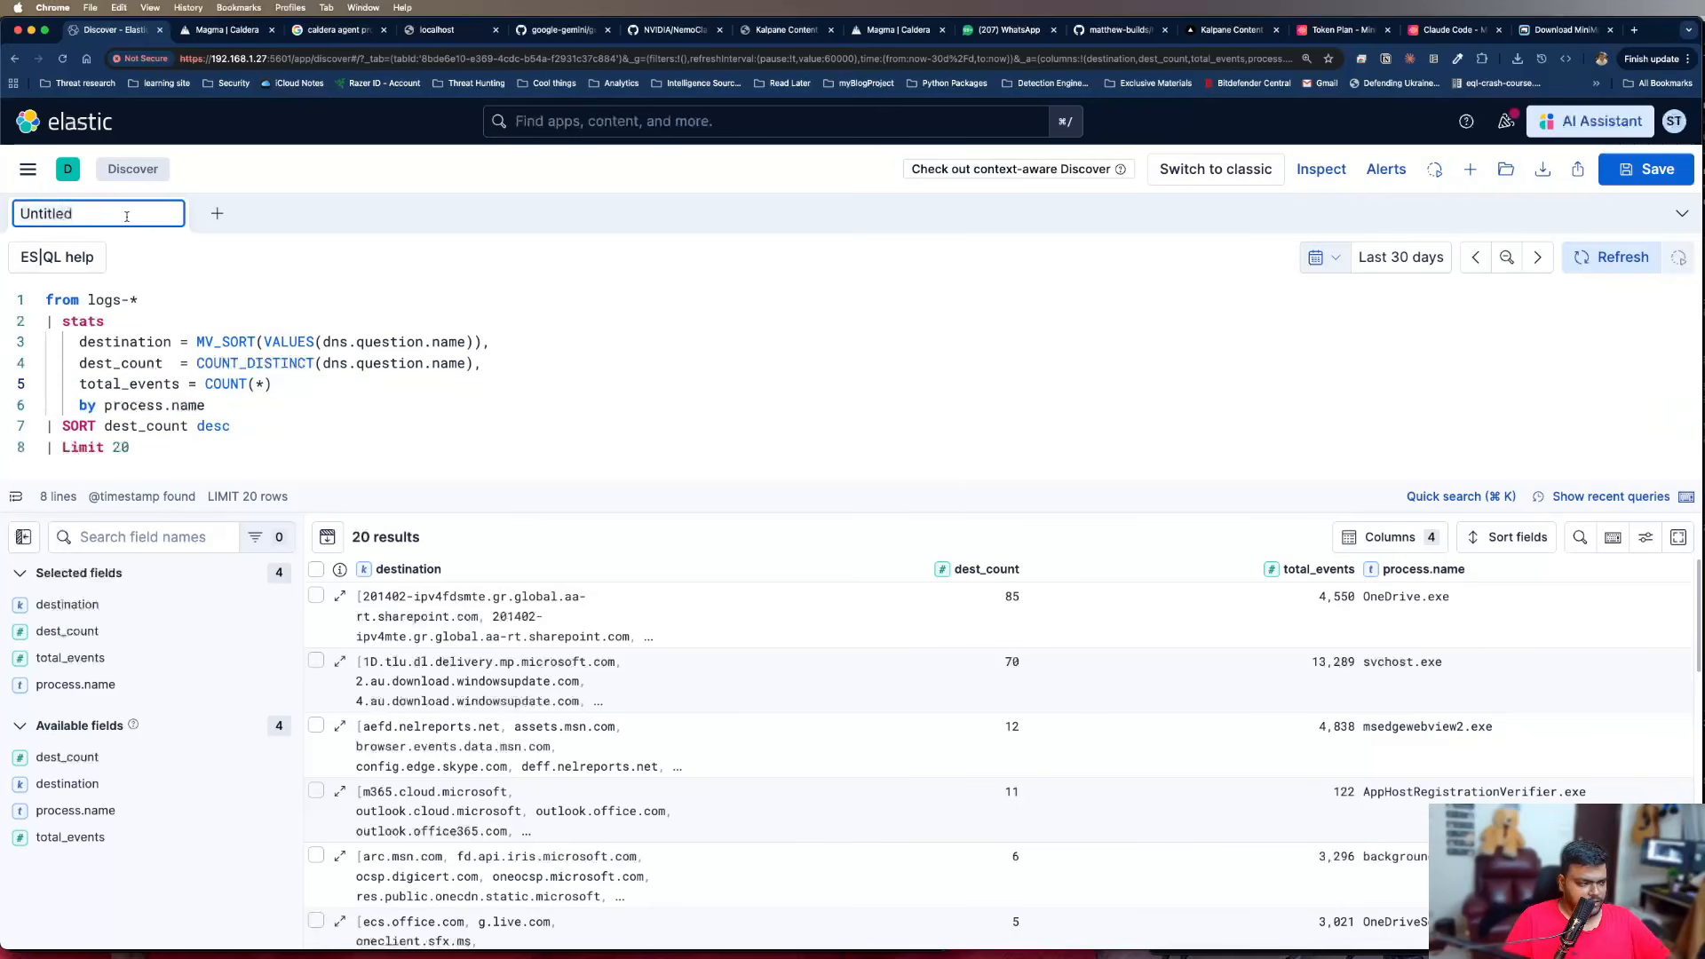
{"action": "key", "text": "BackSpace"}
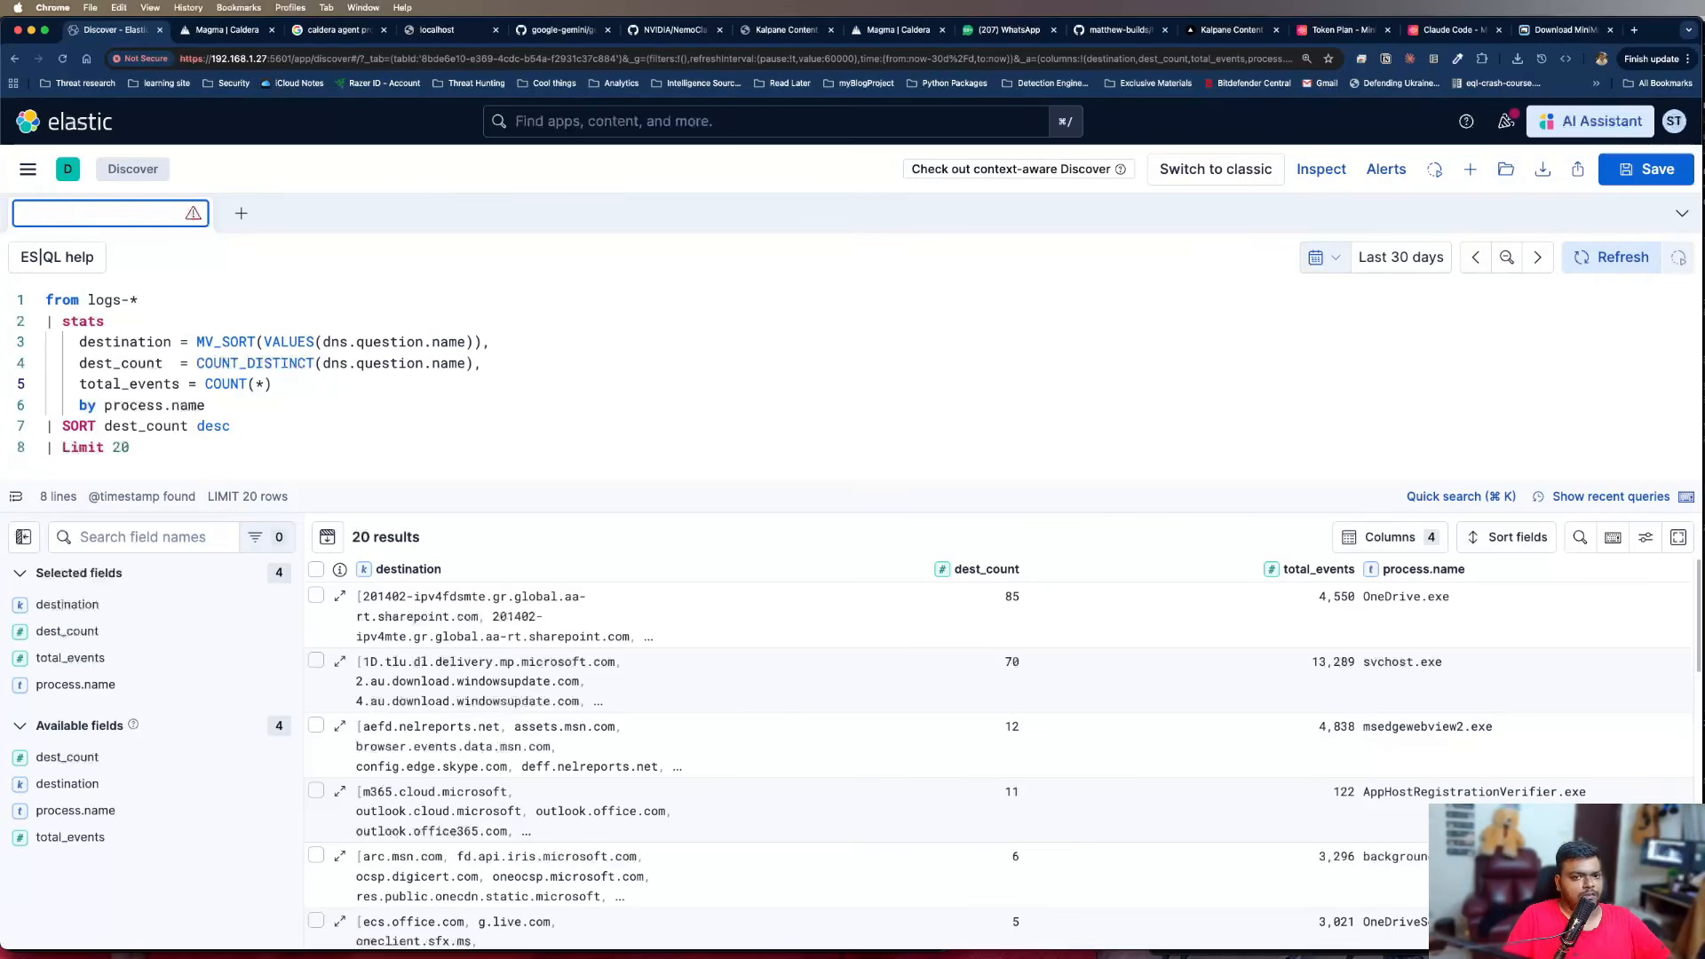
{"action": "type", "text": "Unique De"}
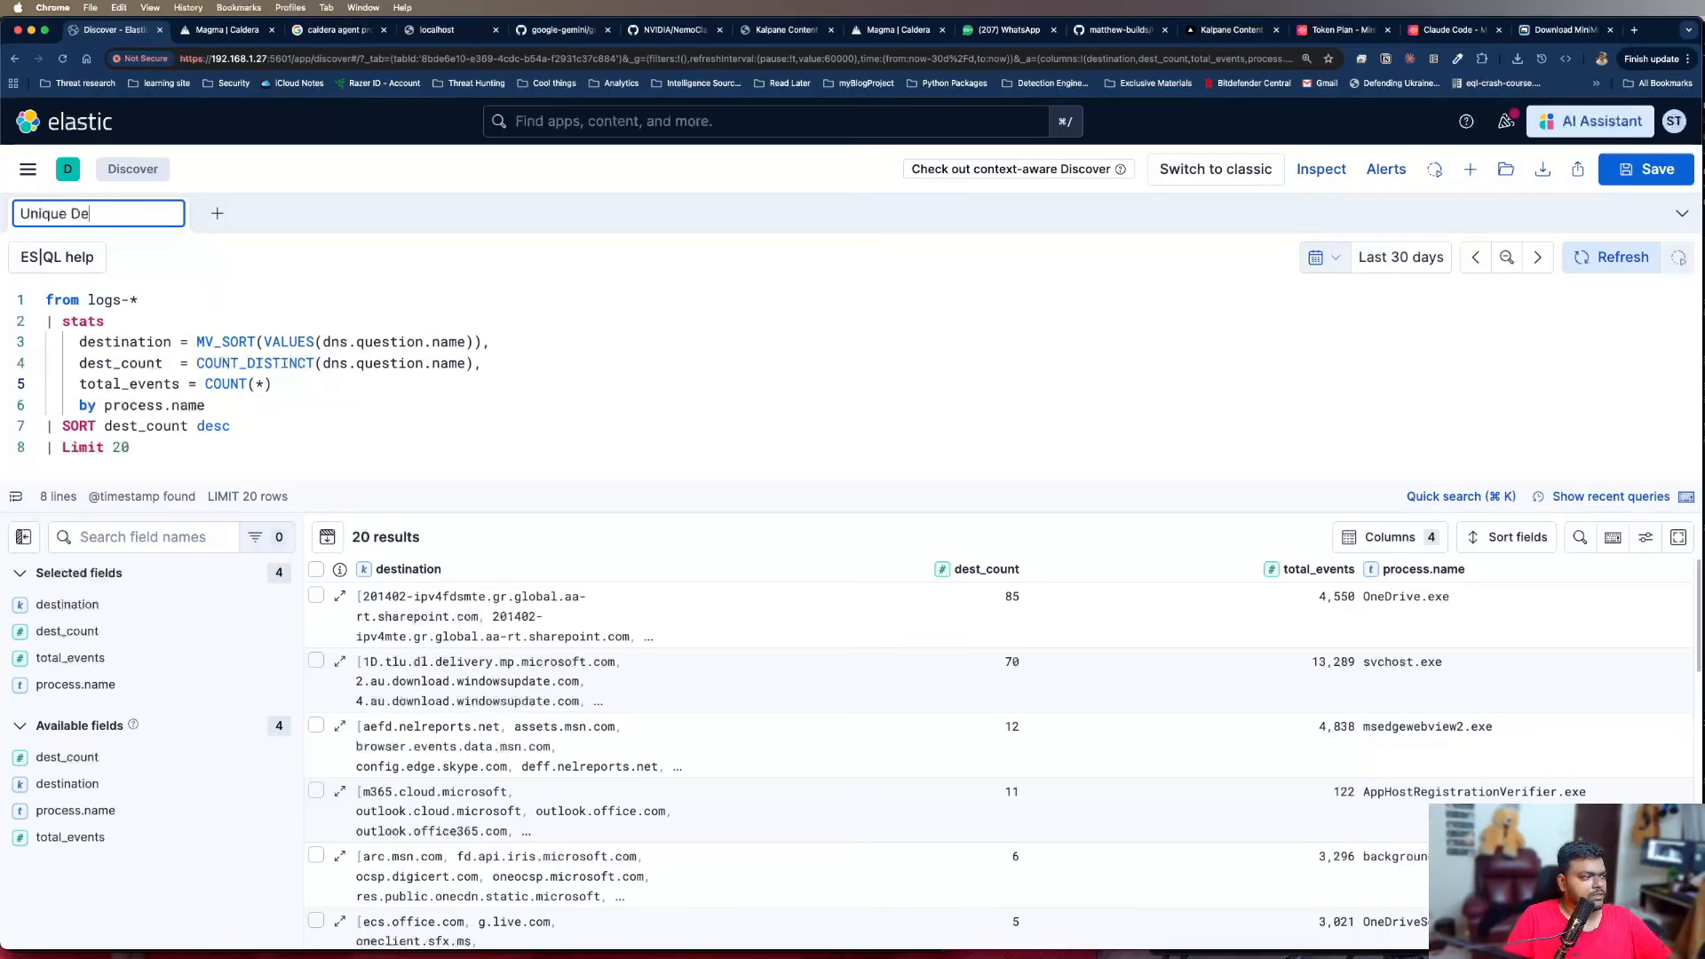
{"action": "type", "text": "sc"}
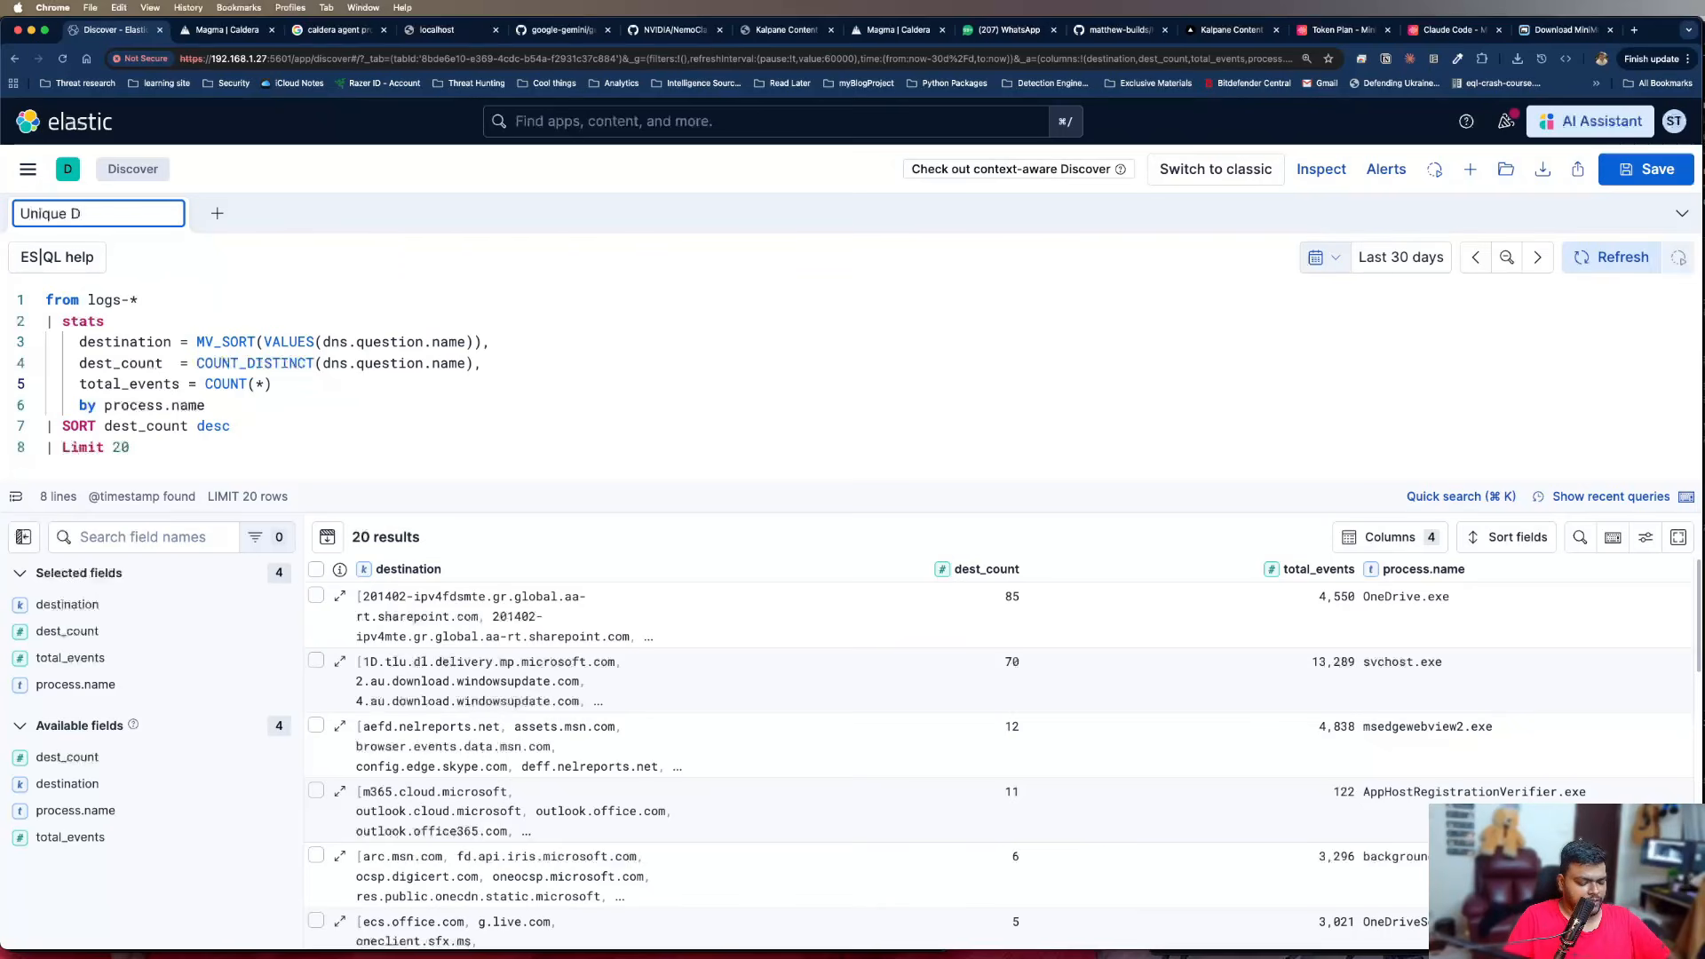
{"action": "type", "text": "NS"}
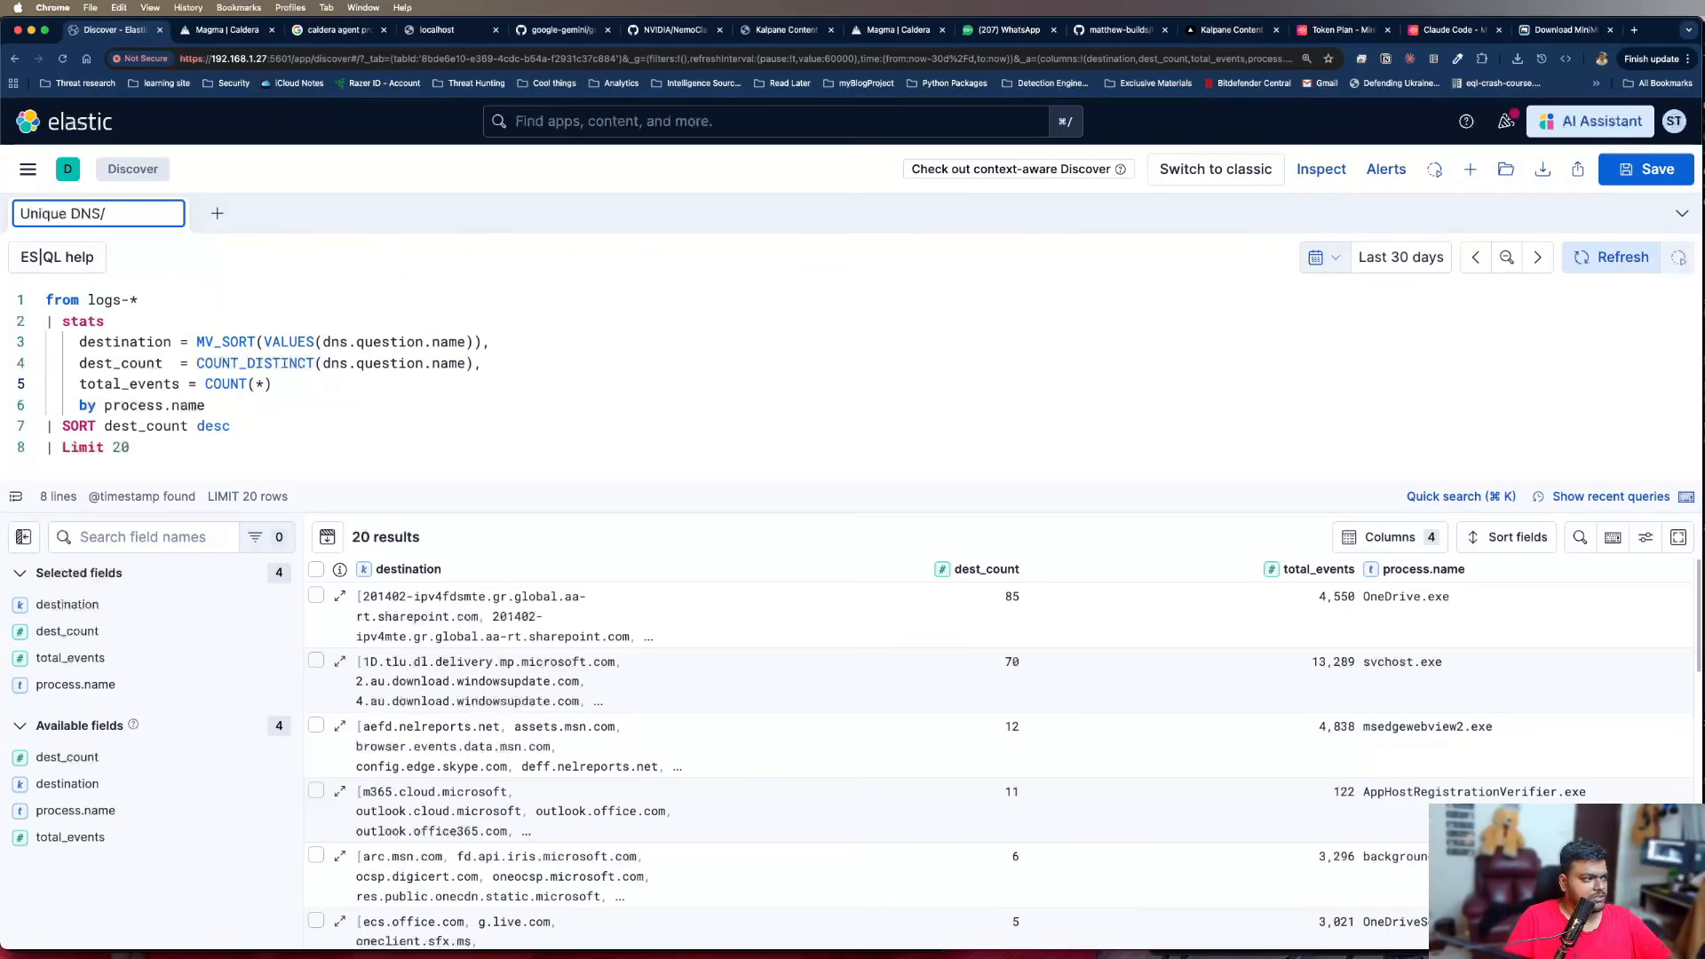
{"action": "type", "text": "/Process GR"}
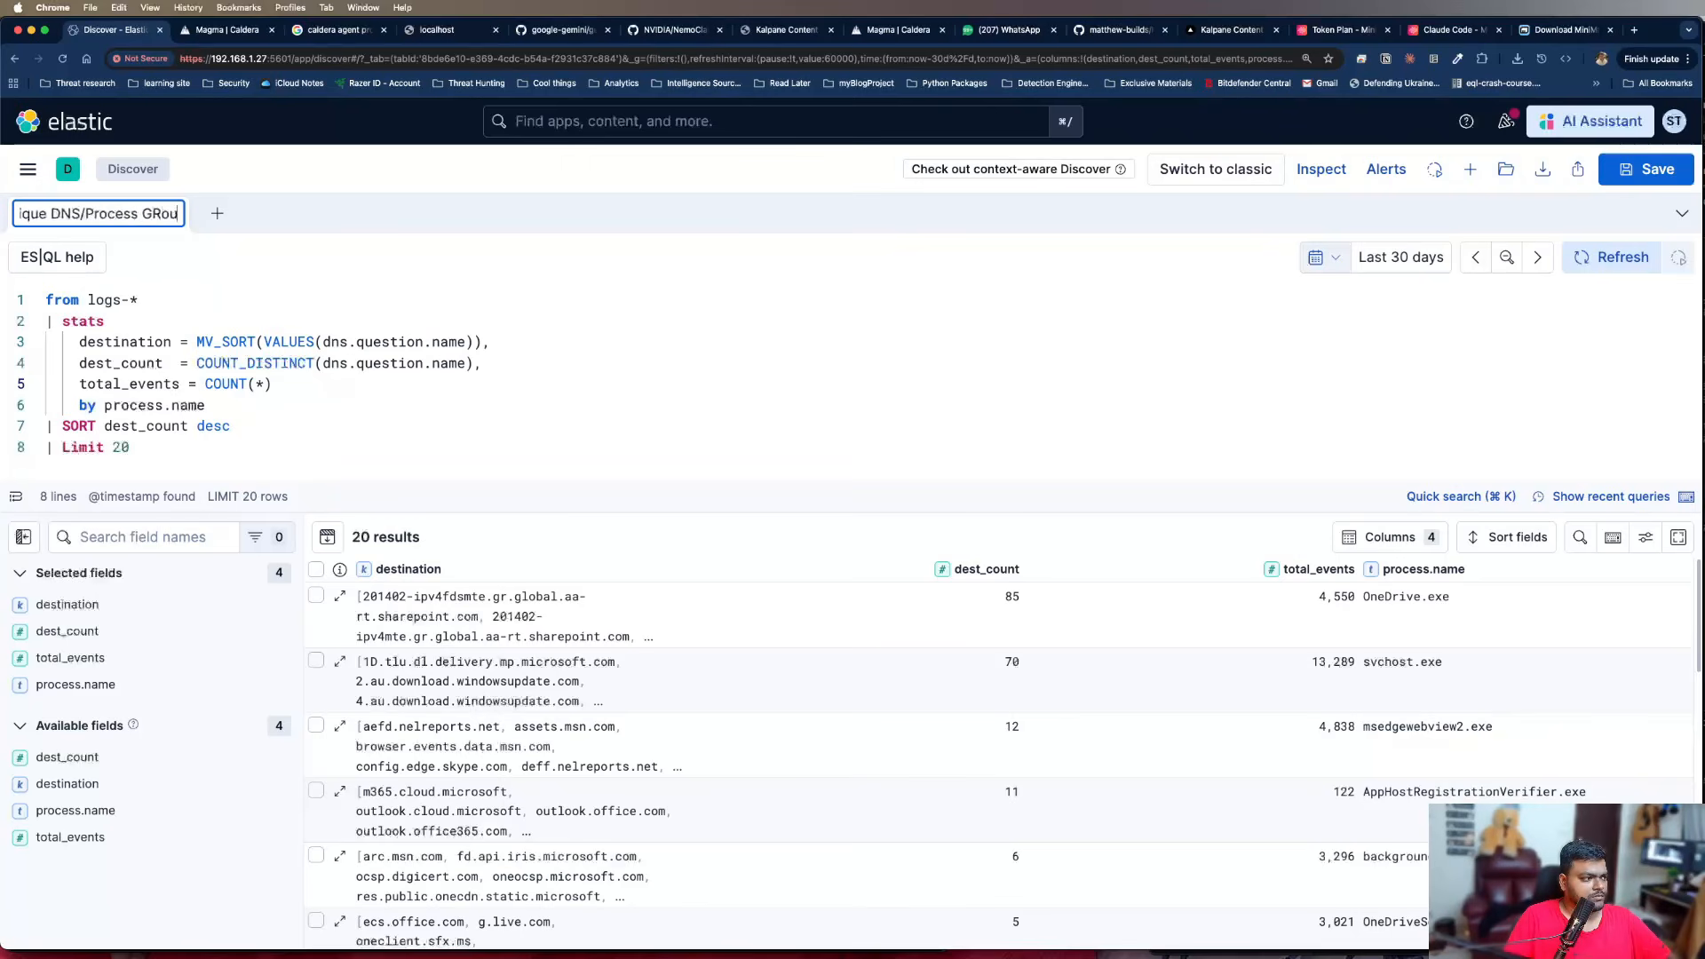
{"action": "key", "text": "BackSpace"}
{"action": "key", "text": "Return"}
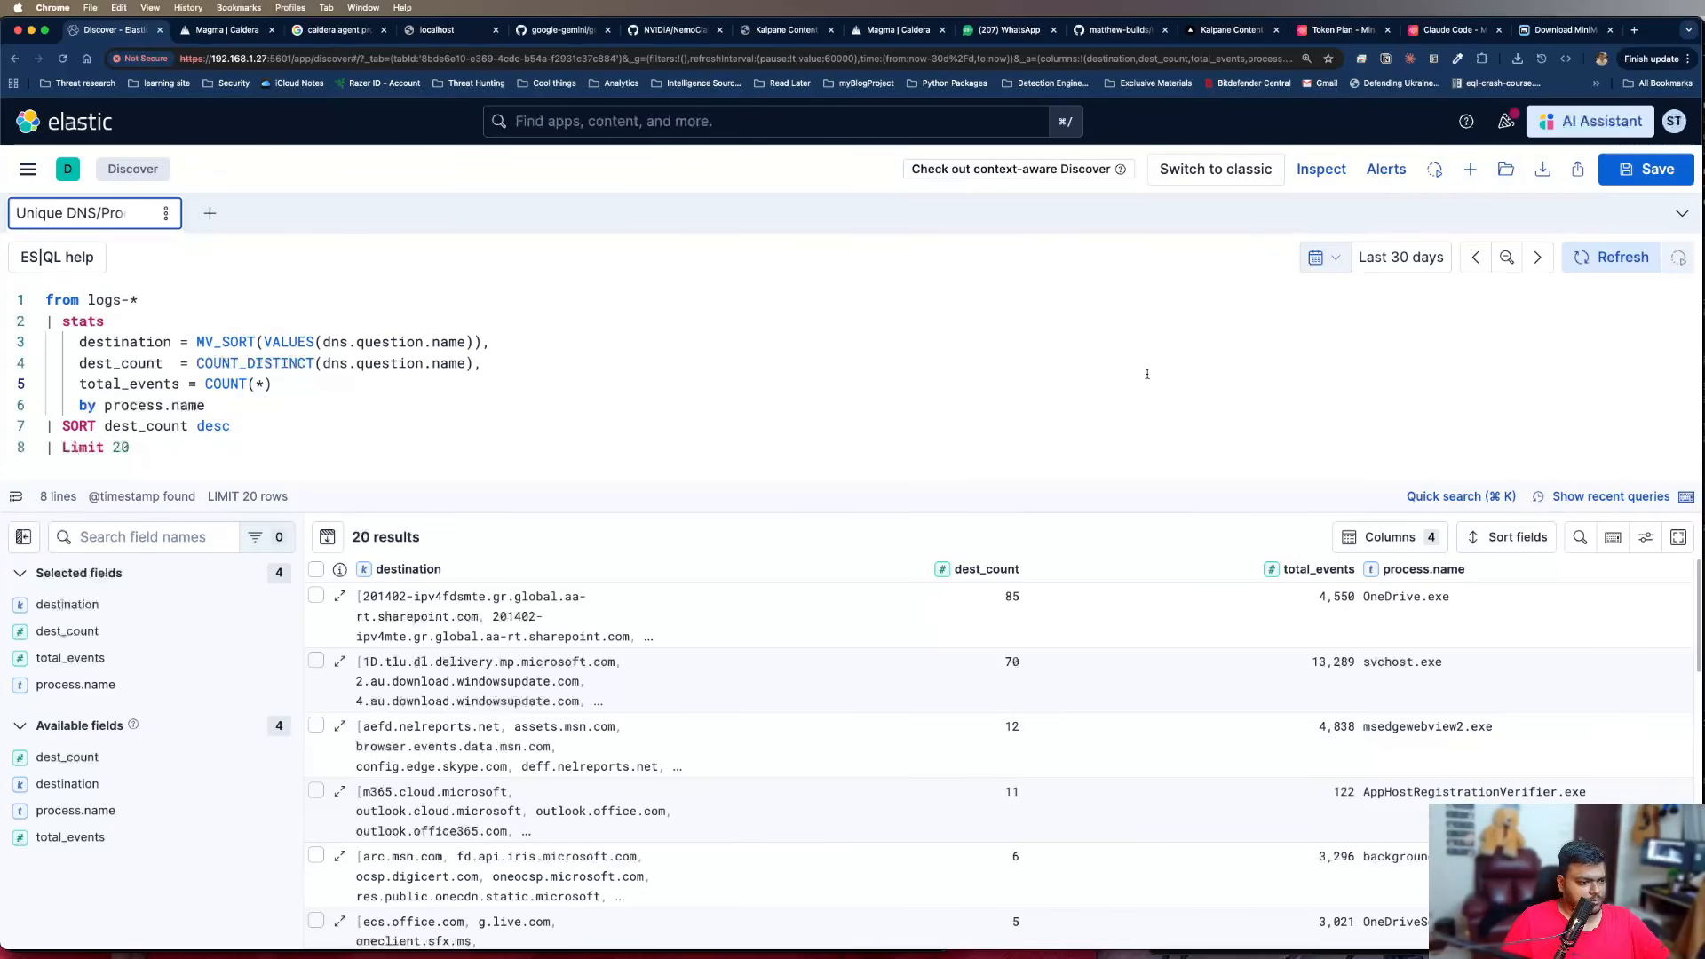
Copy the whole ES|QL query from Discover and switch to the Learning Threat Hunting mind map in Xmind
{"action": "key", "text": "super+Tab"}
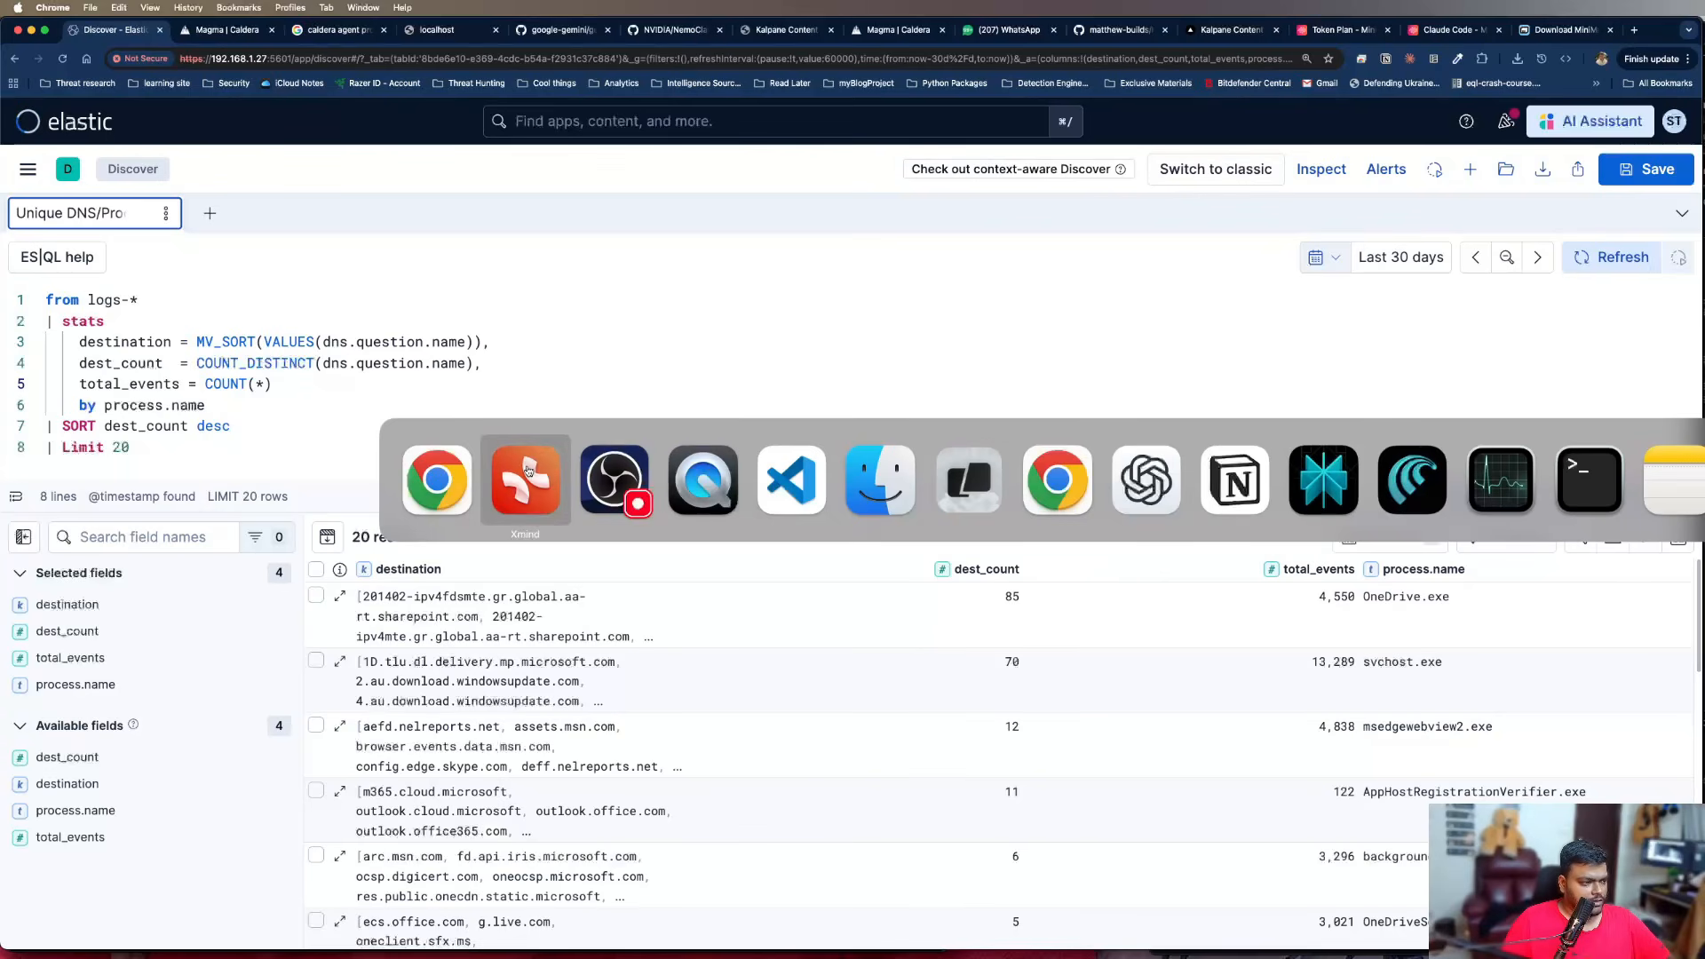
{"action": "left_click", "coordinate": [526, 480]}
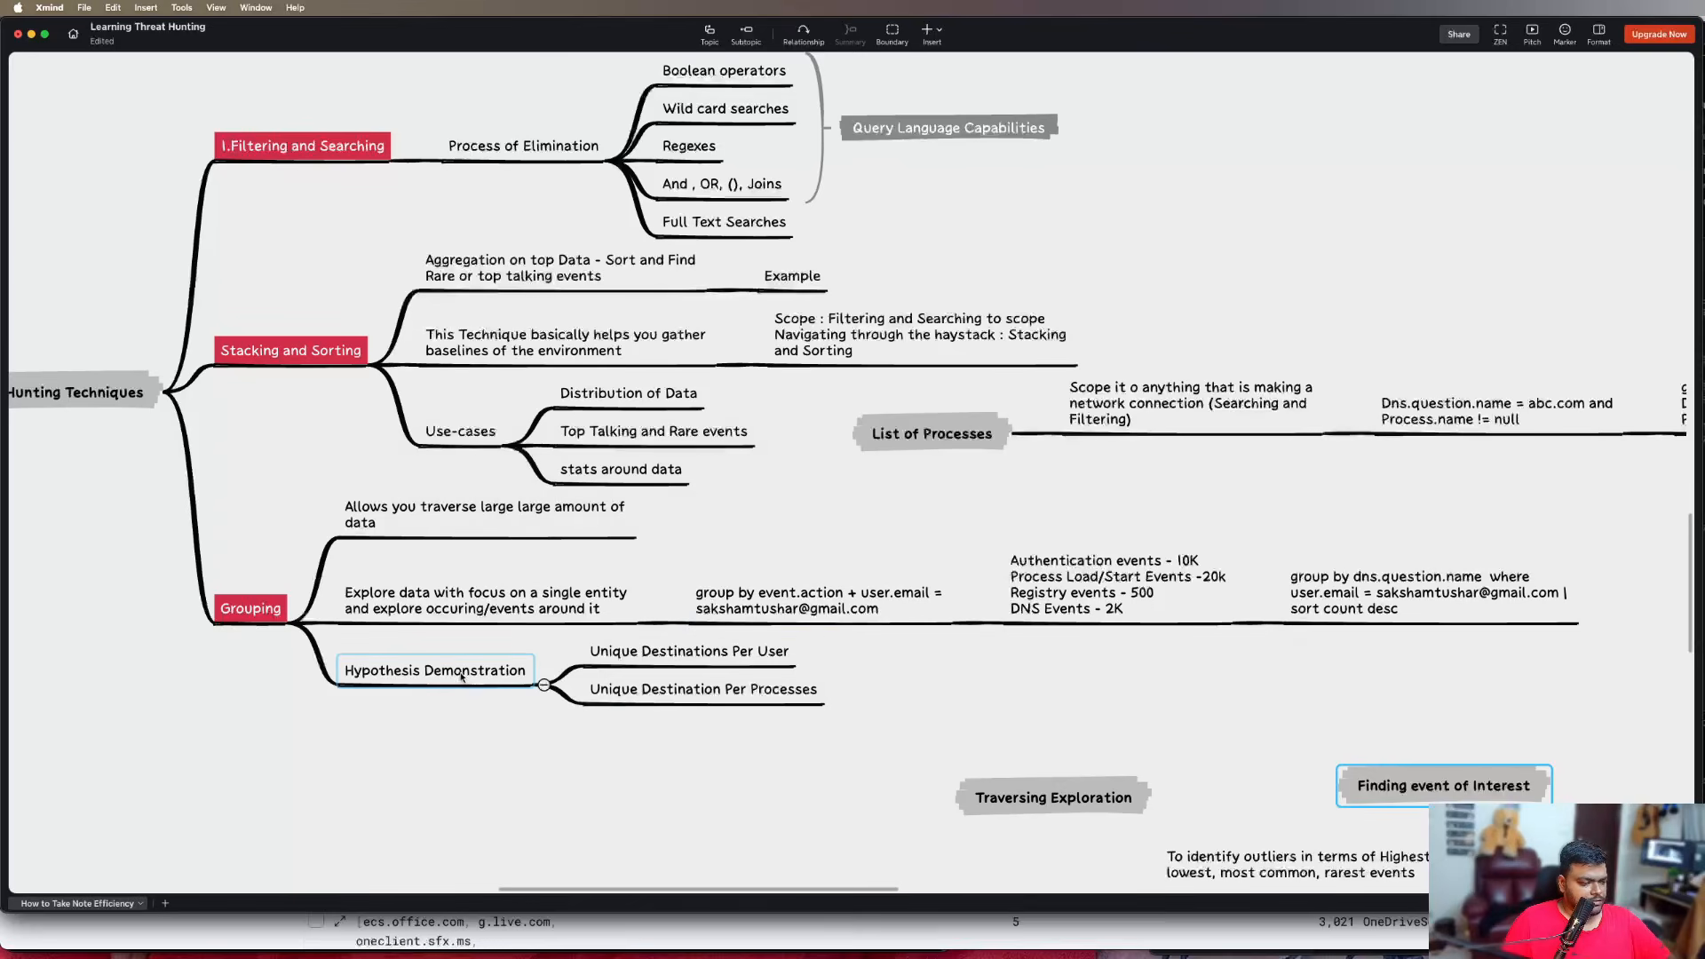
{"action": "key", "text": "super+Tab"}
{"action": "left_click", "coordinate": [425, 401]}
{"action": "key", "text": "super+a"}
{"action": "key", "text": "super+c"}
{"action": "key", "text": "super+Tab"}
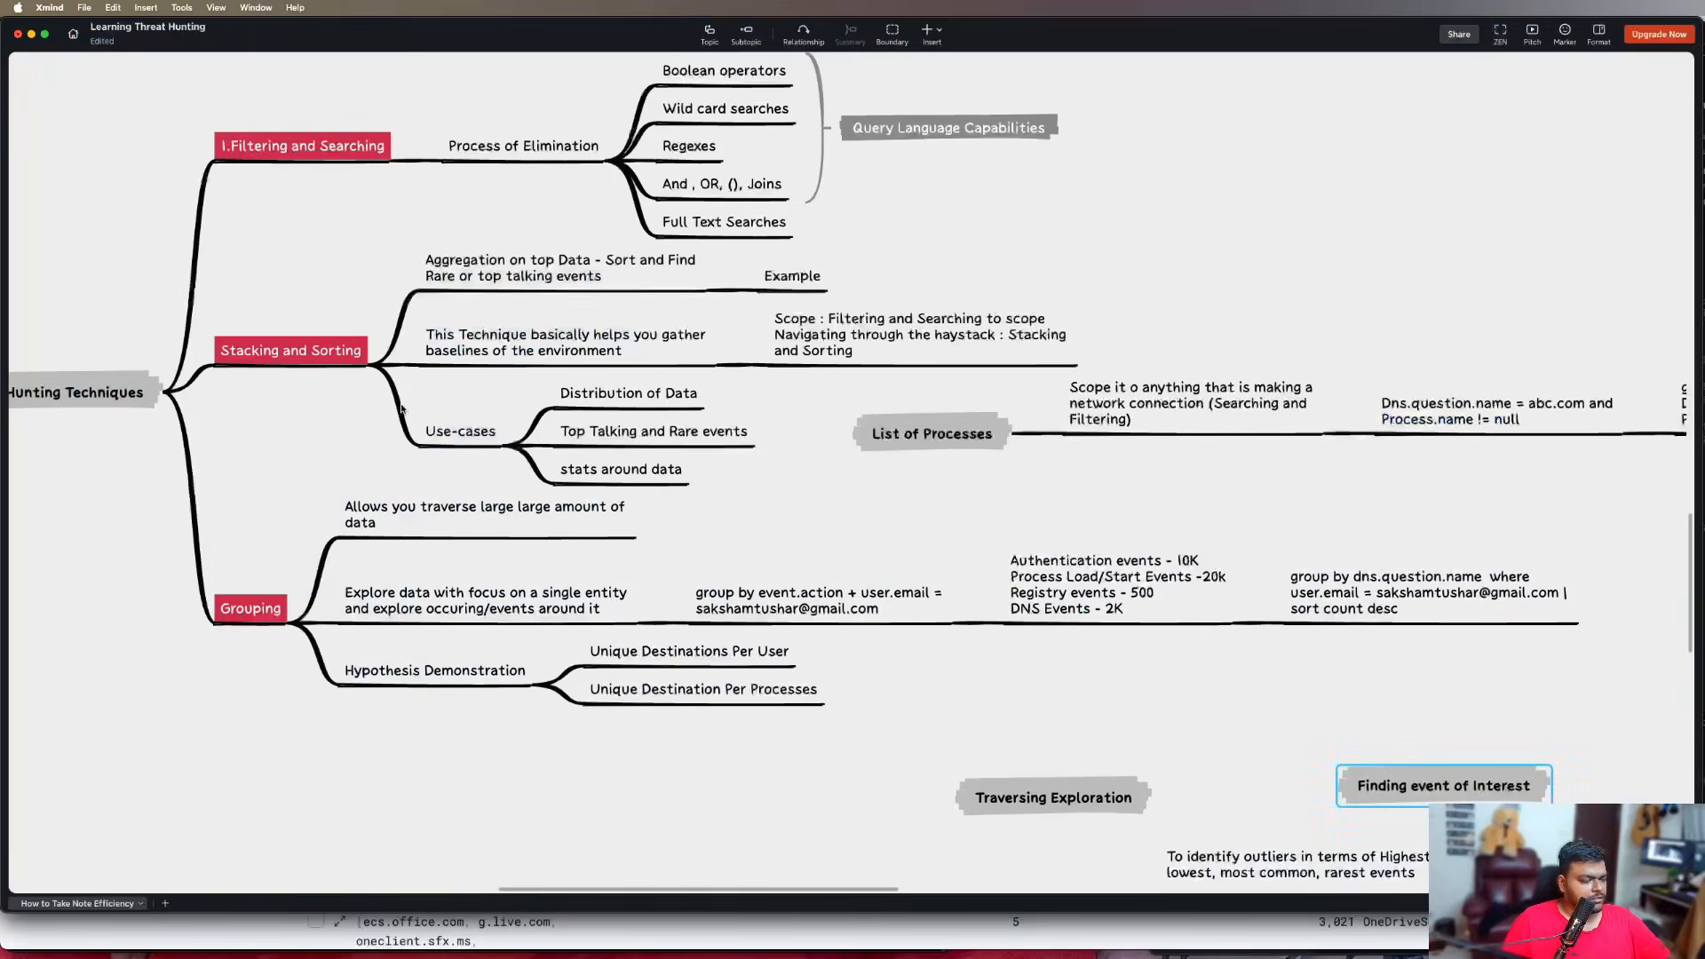
Add a subtopic named "Unique DNS per Process" under Hypothesis Demonstration in the Grouping branch
{"action": "left_click", "coordinate": [759, 663]}
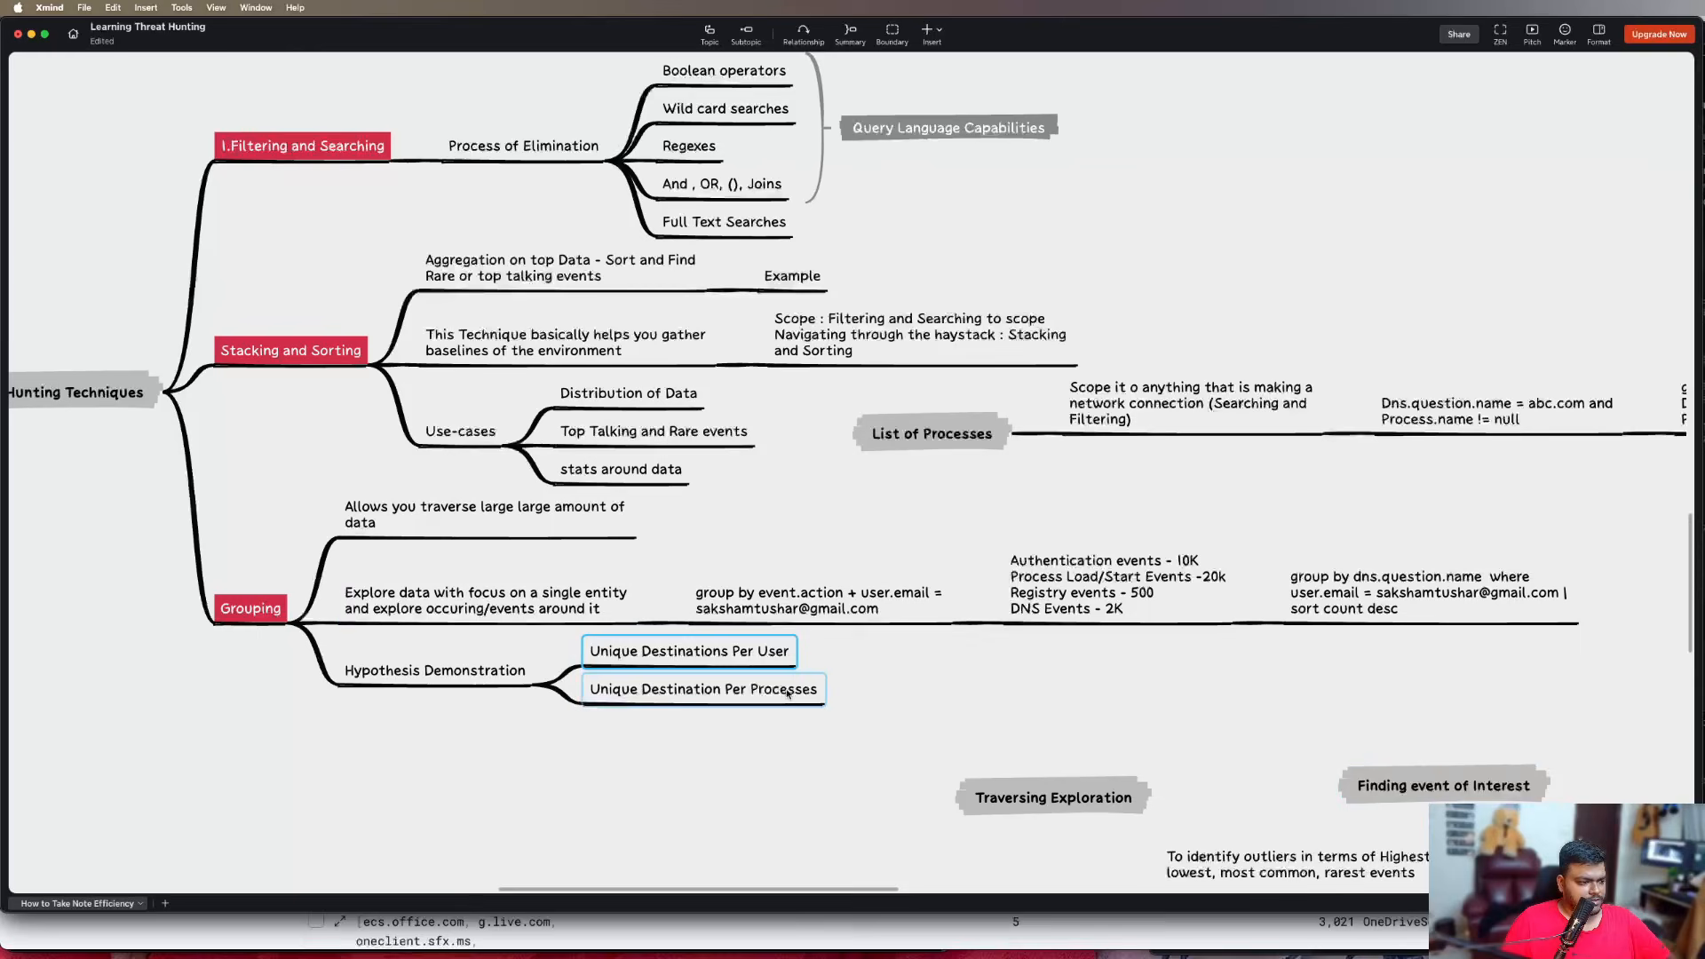
{"action": "left_click", "coordinate": [486, 672]}
{"action": "key", "text": "Tab"}
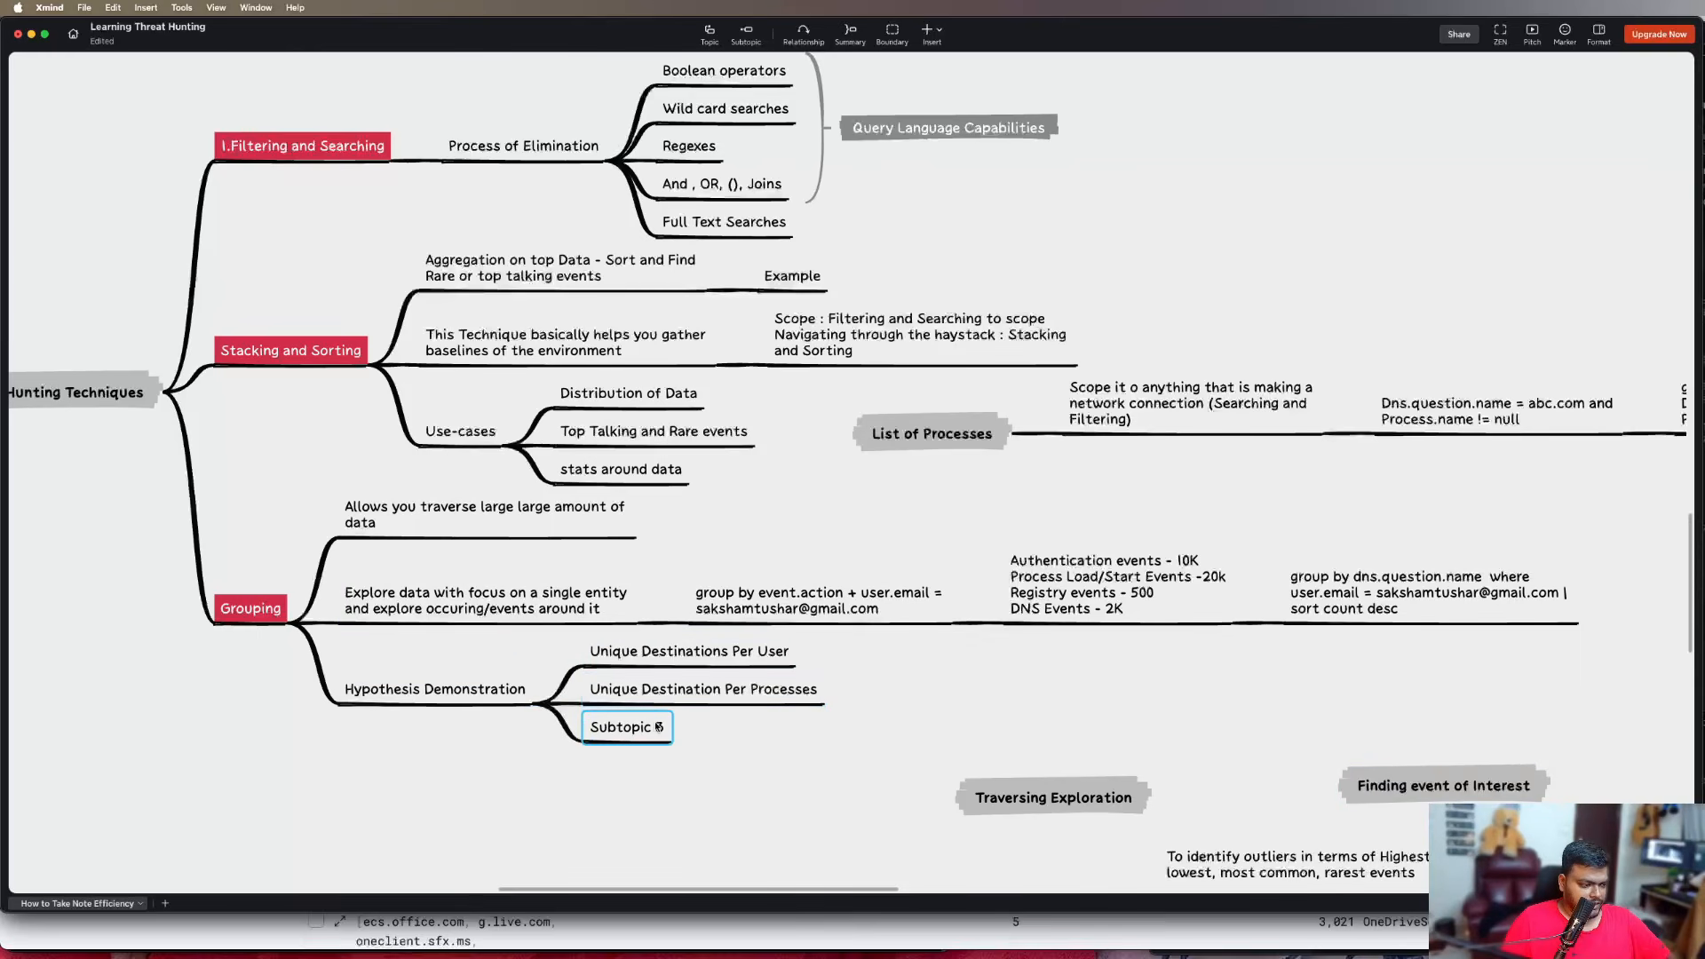
{"action": "double_click", "coordinate": [657, 725]}
{"action": "type", "text": "Unique"}
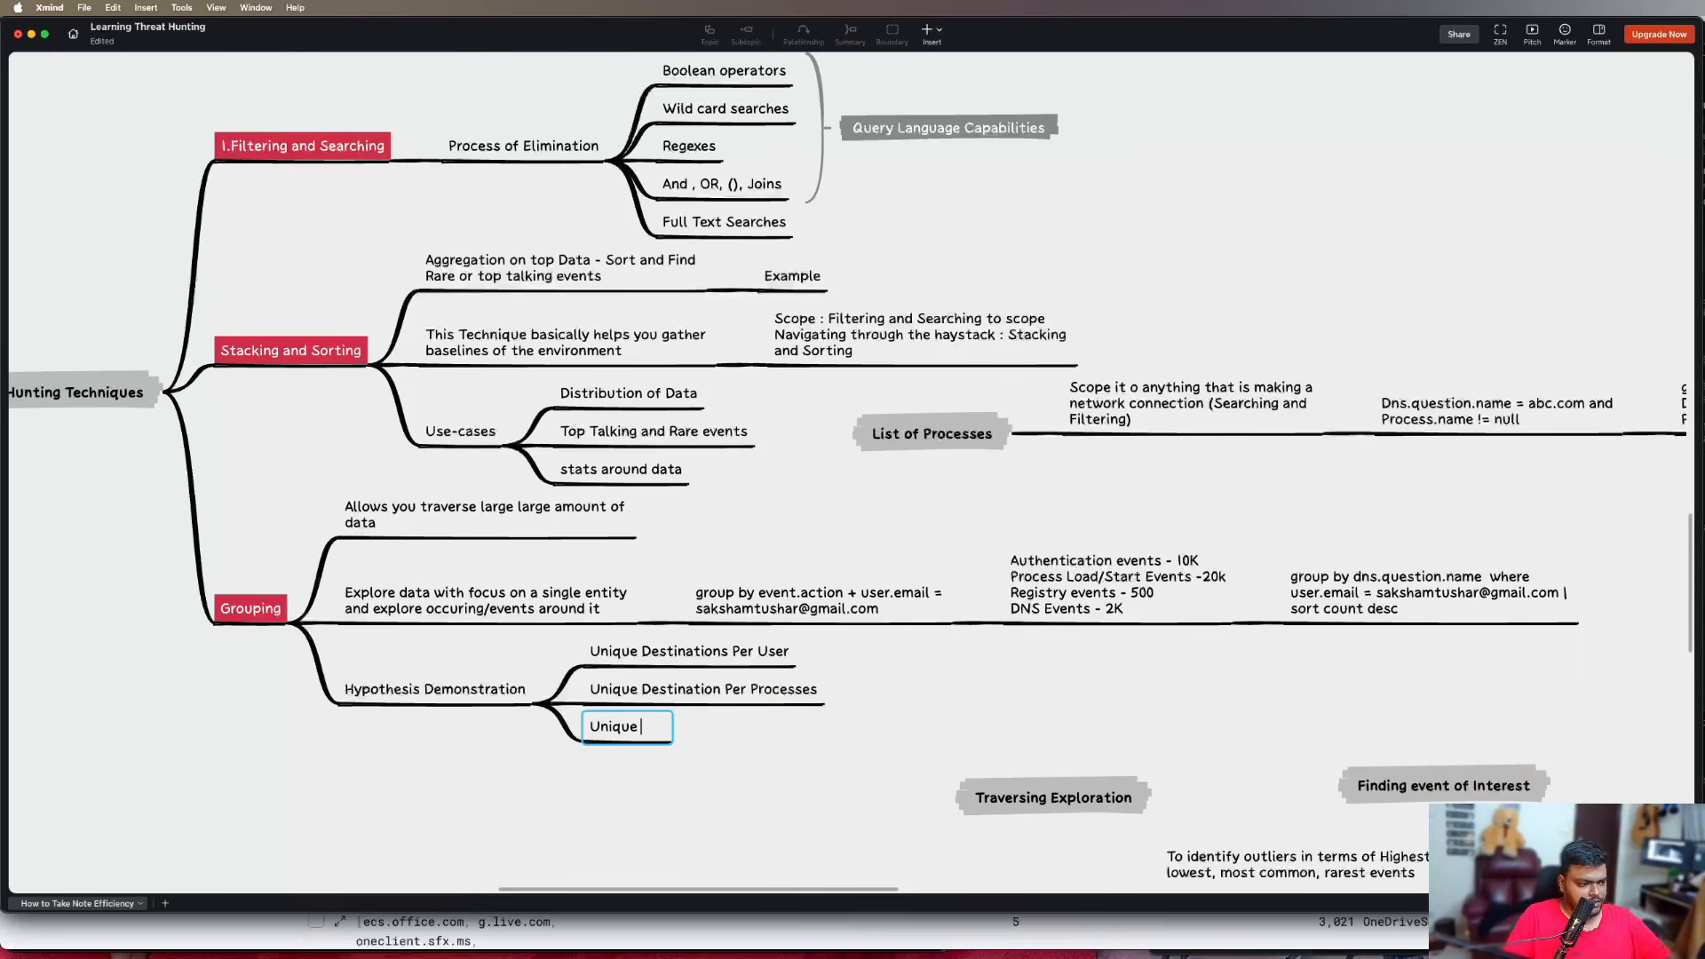
{"action": "type", "text": " DNS per Process"}
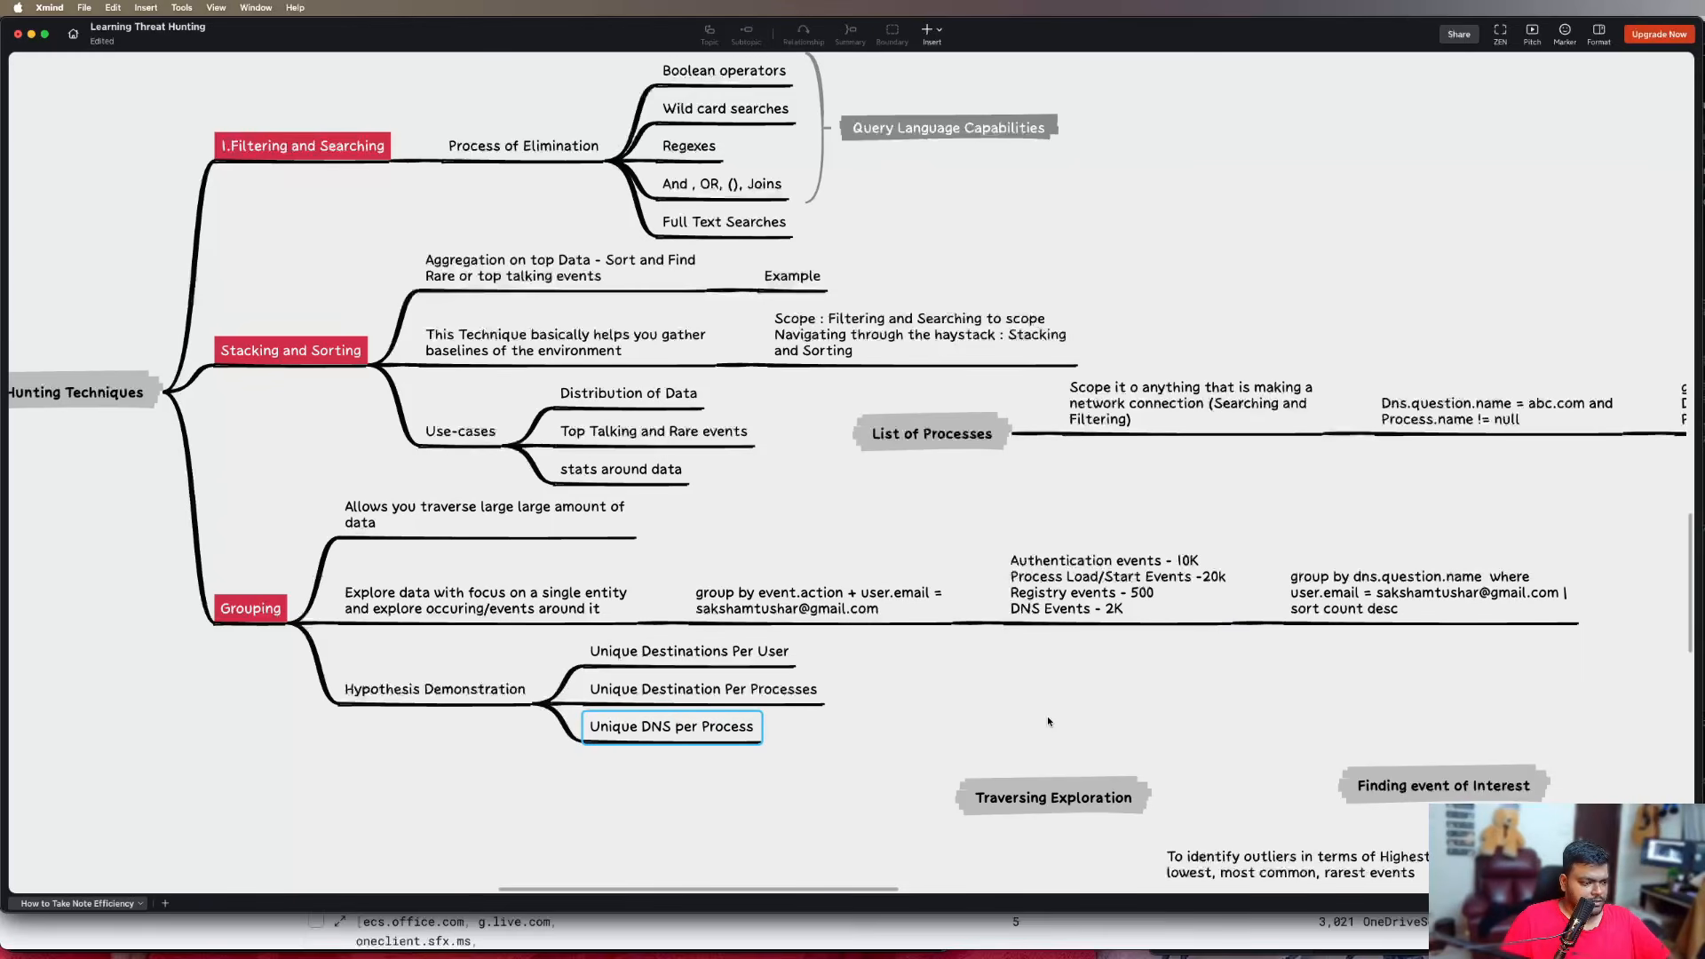
{"action": "key", "text": "Return"}
Add a child subtopic to "Unique DNS per Process" containing the copied ES|QL query
{"action": "key", "text": "Tab"}
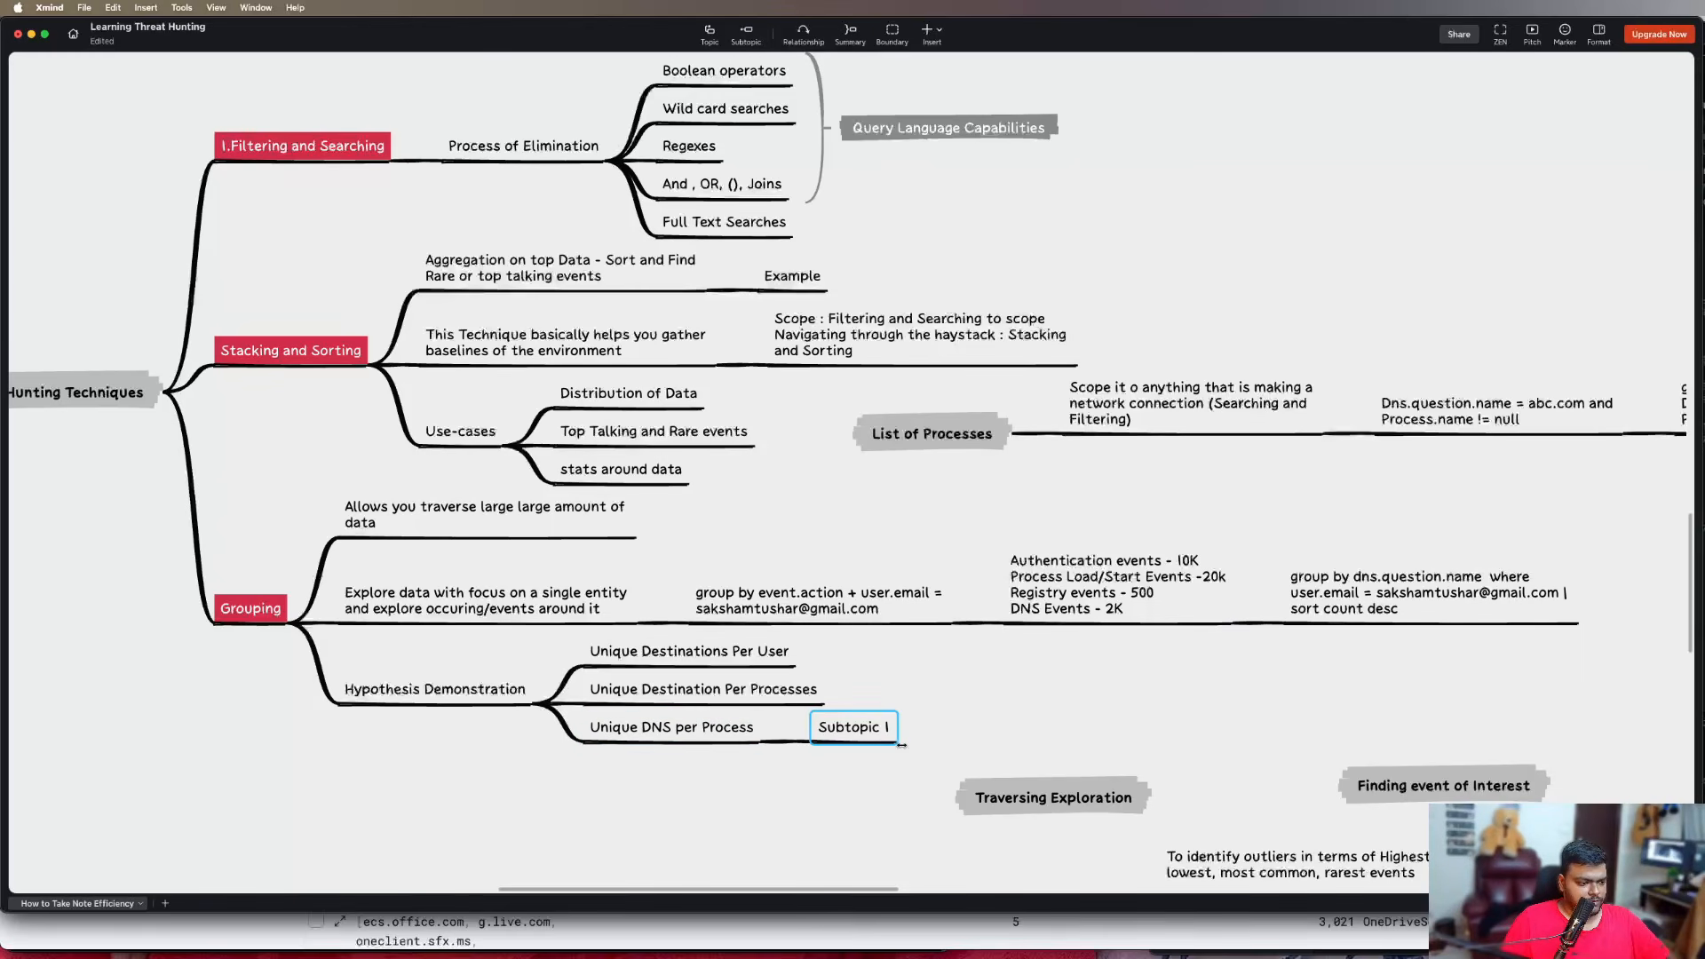
{"action": "key", "text": "super+v"}
{"action": "left_click", "coordinate": [1262, 771]}
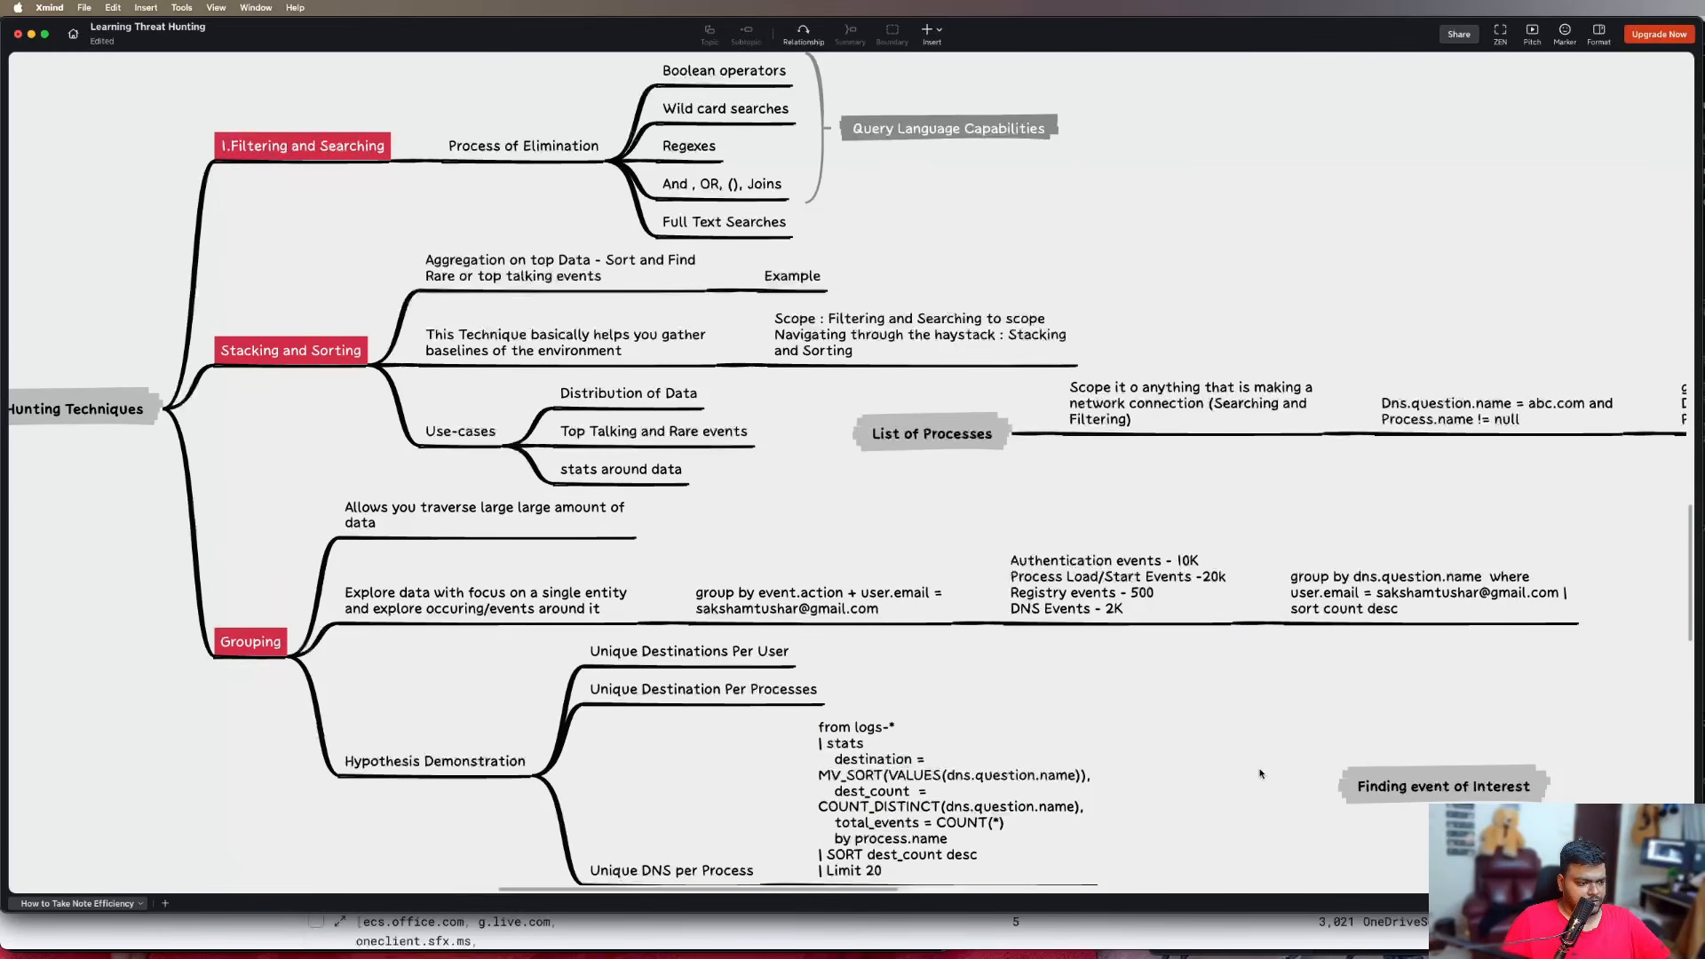
Move the "Difference Between Stacking and Sorting vs Grouping" branch and the "Traversing Exploration" and "Finding event of Interest" topics rightward, clear of the Grouping branch
{"action": "scroll", "coordinate": [1160, 712], "scroll_direction": "down", "scroll_amount": 3}
{"action": "scroll", "coordinate": [1247, 747], "scroll_direction": "down", "scroll_amount": 10}
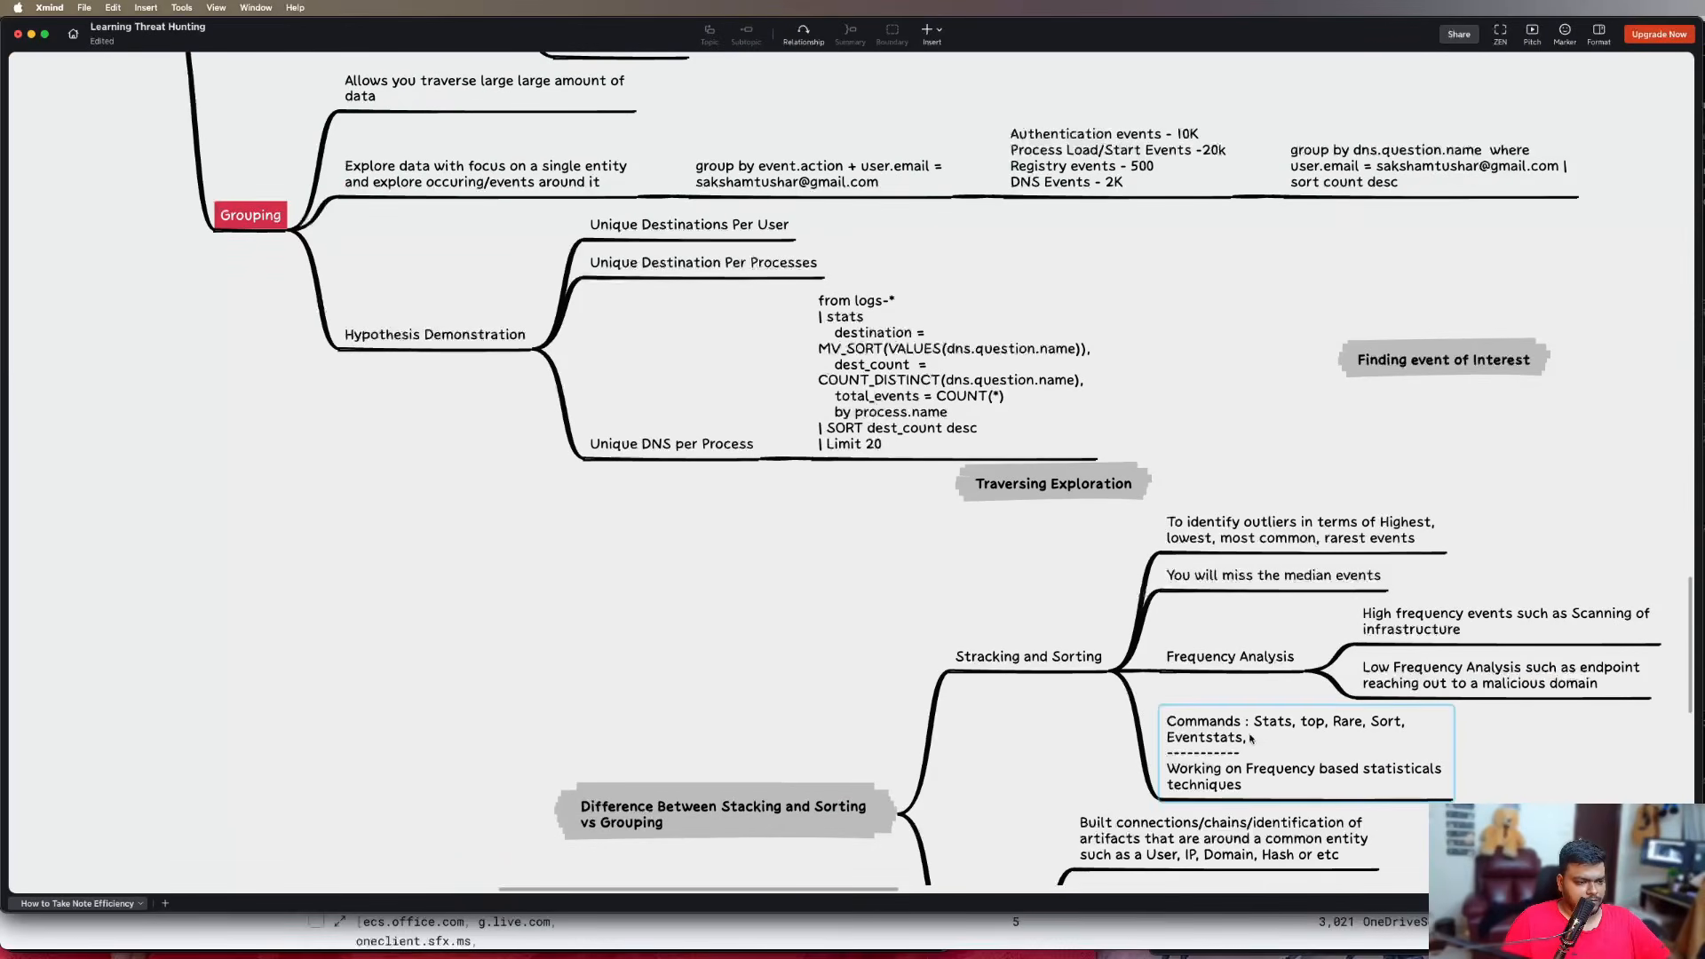
{"action": "scroll", "coordinate": [958, 707], "scroll_direction": "down", "scroll_amount": 5}
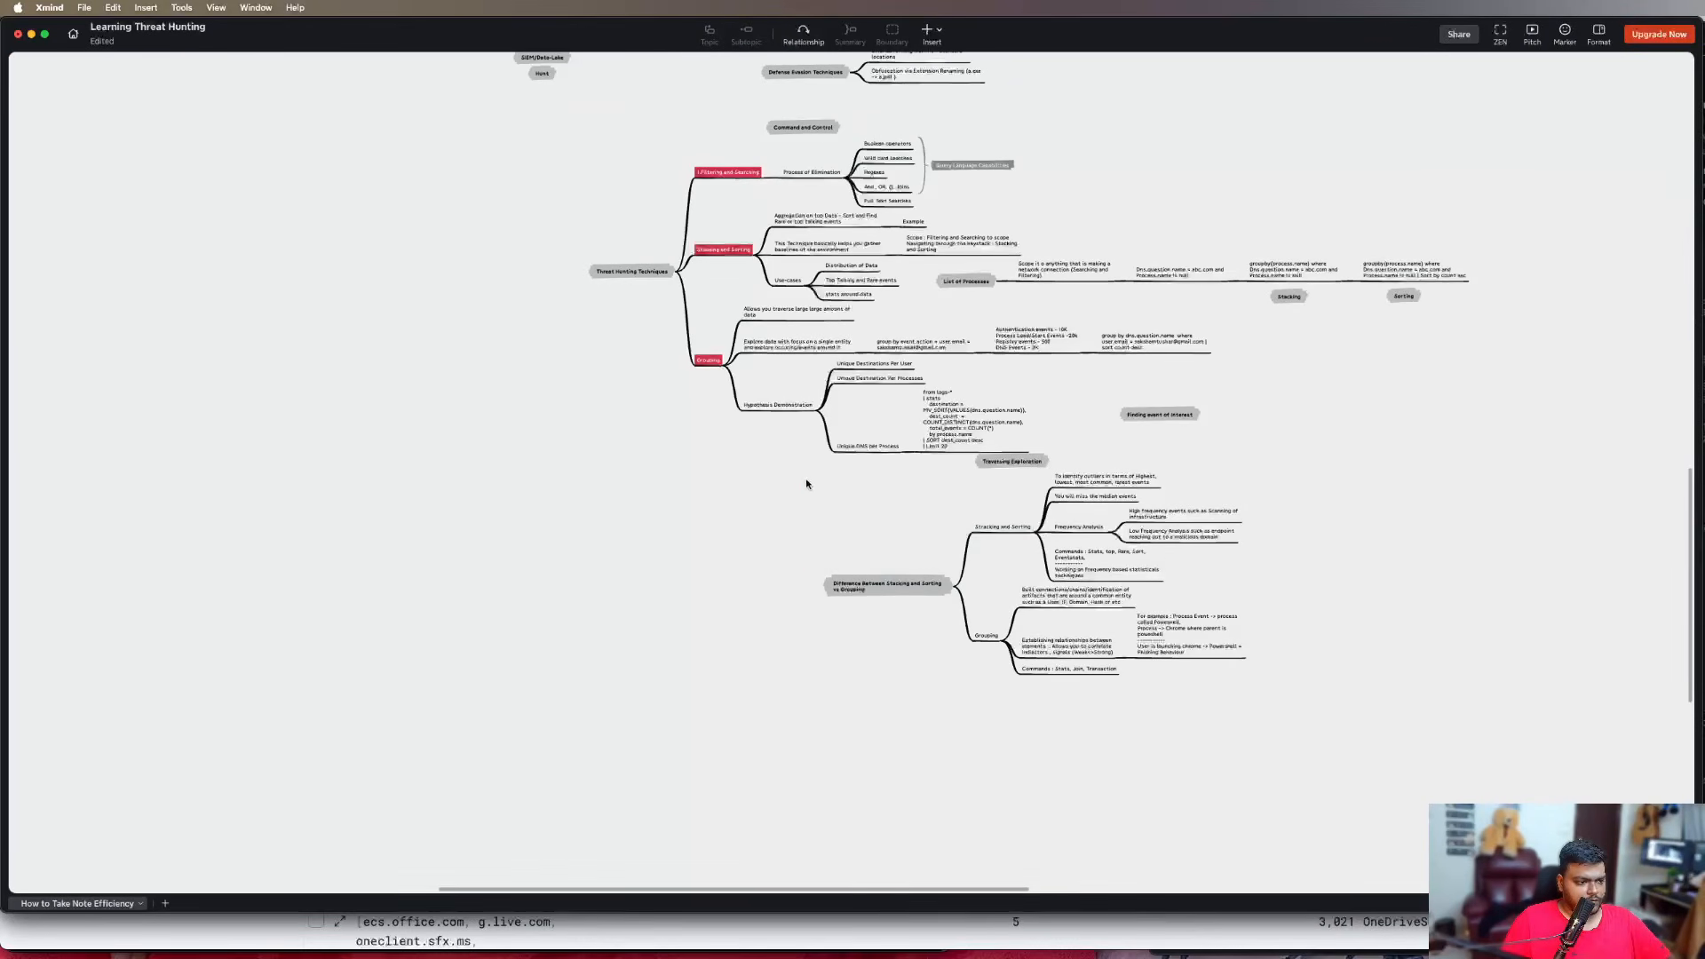
{"action": "left_click_drag", "start_coordinate": [804, 479], "coordinate": [1335, 693]}
{"action": "left_click_drag", "start_coordinate": [883, 587], "coordinate": [1385, 588]}
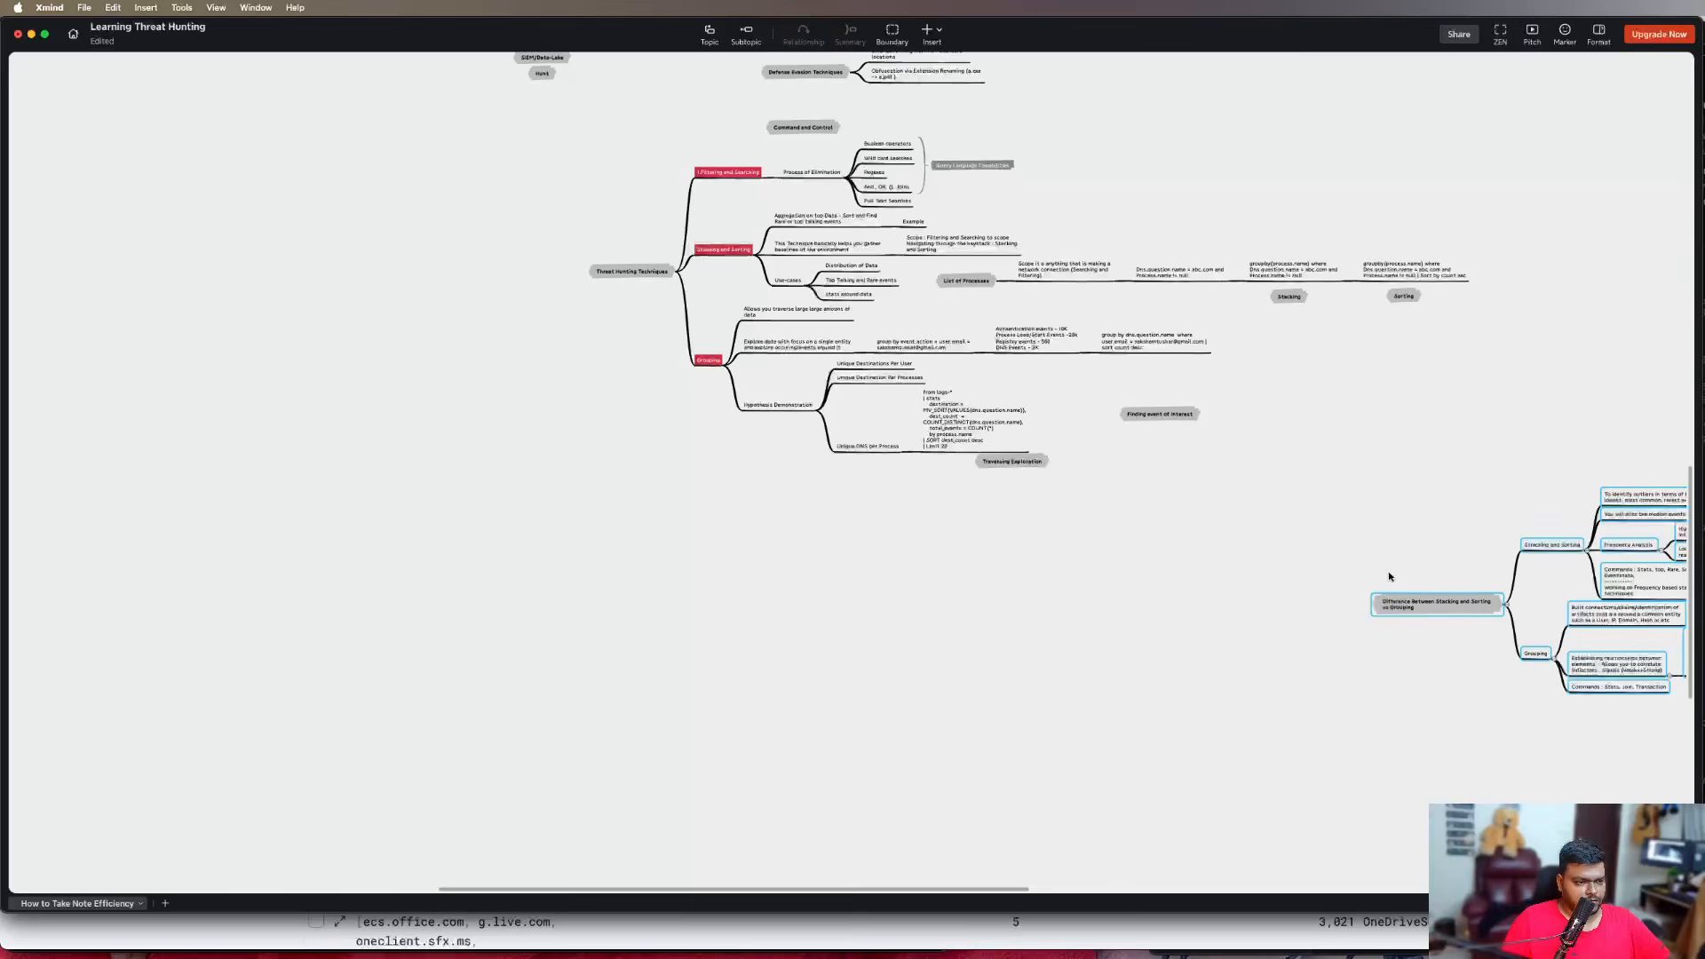
{"action": "left_click_drag", "start_coordinate": [1013, 461], "coordinate": [1243, 455]}
{"action": "left_click_drag", "start_coordinate": [1161, 415], "coordinate": [1459, 397]}
Add a subtopic named "Burst of Discovery/Enumeration observed in environment" under Hypothesis Demonstration in the Grouping branch
{"action": "scroll", "coordinate": [840, 483], "scroll_direction": "up", "scroll_amount": 10}
{"action": "scroll", "coordinate": [849, 482], "scroll_direction": "down", "scroll_amount": 5}
{"action": "scroll", "coordinate": [850, 482], "scroll_direction": "up", "scroll_amount": 4}
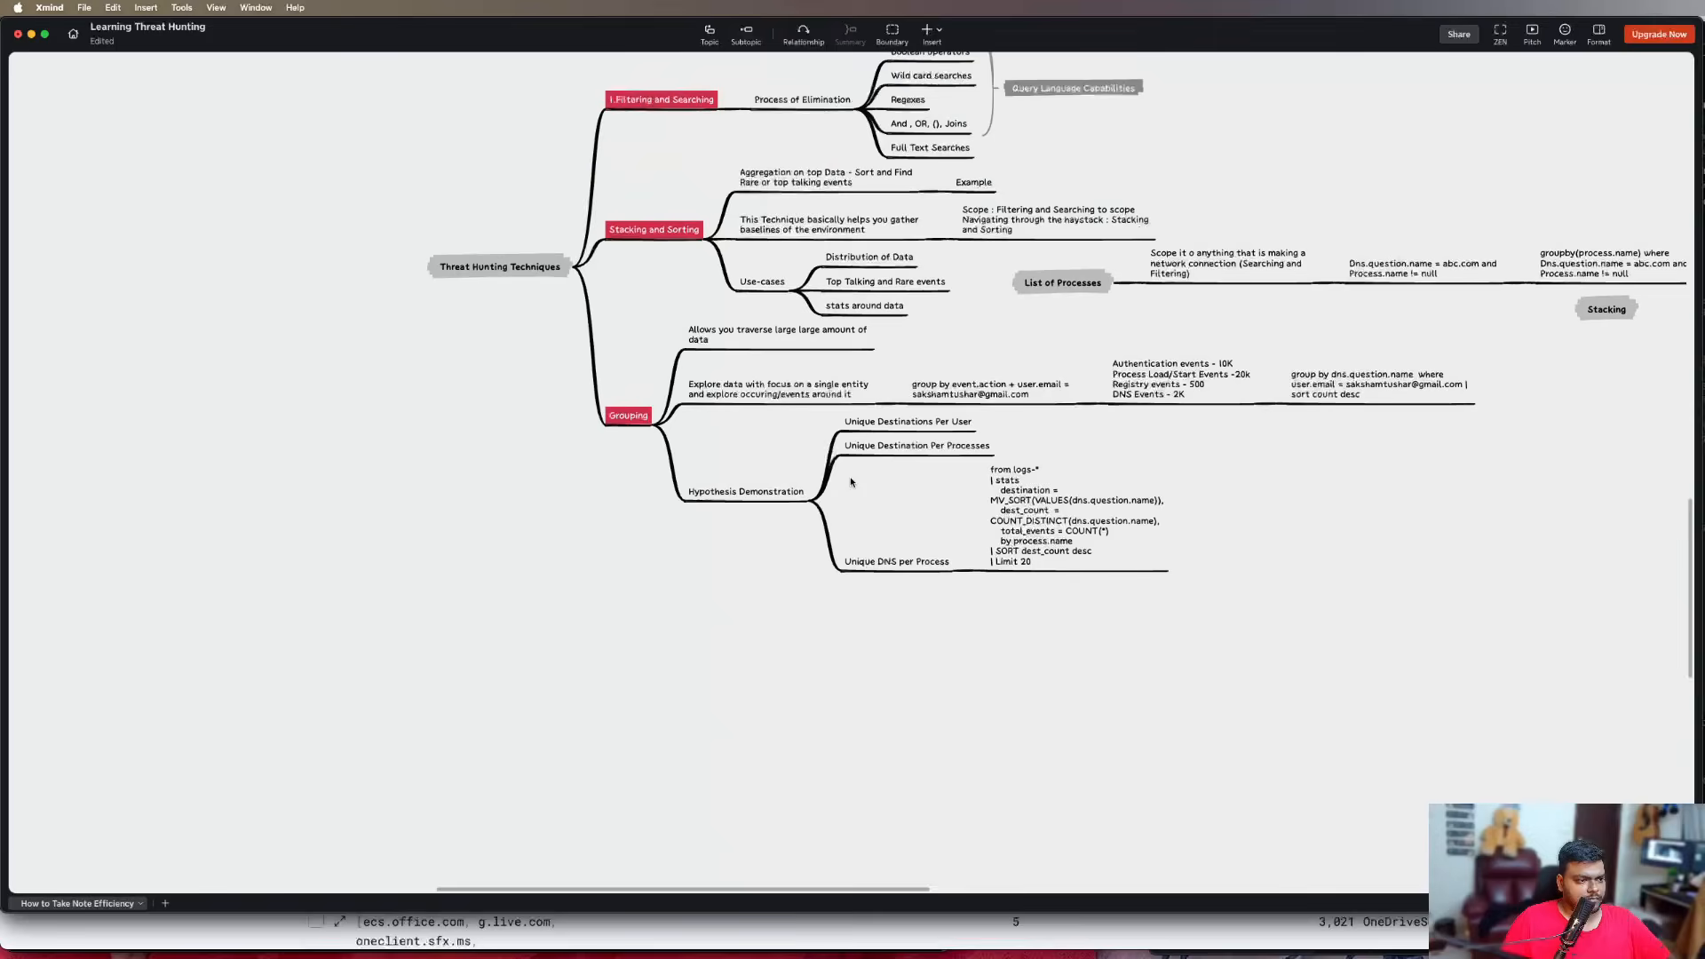
{"action": "scroll", "coordinate": [851, 487], "scroll_direction": "up", "scroll_amount": 5}
{"action": "scroll", "coordinate": [851, 486], "scroll_direction": "down", "scroll_amount": 3}
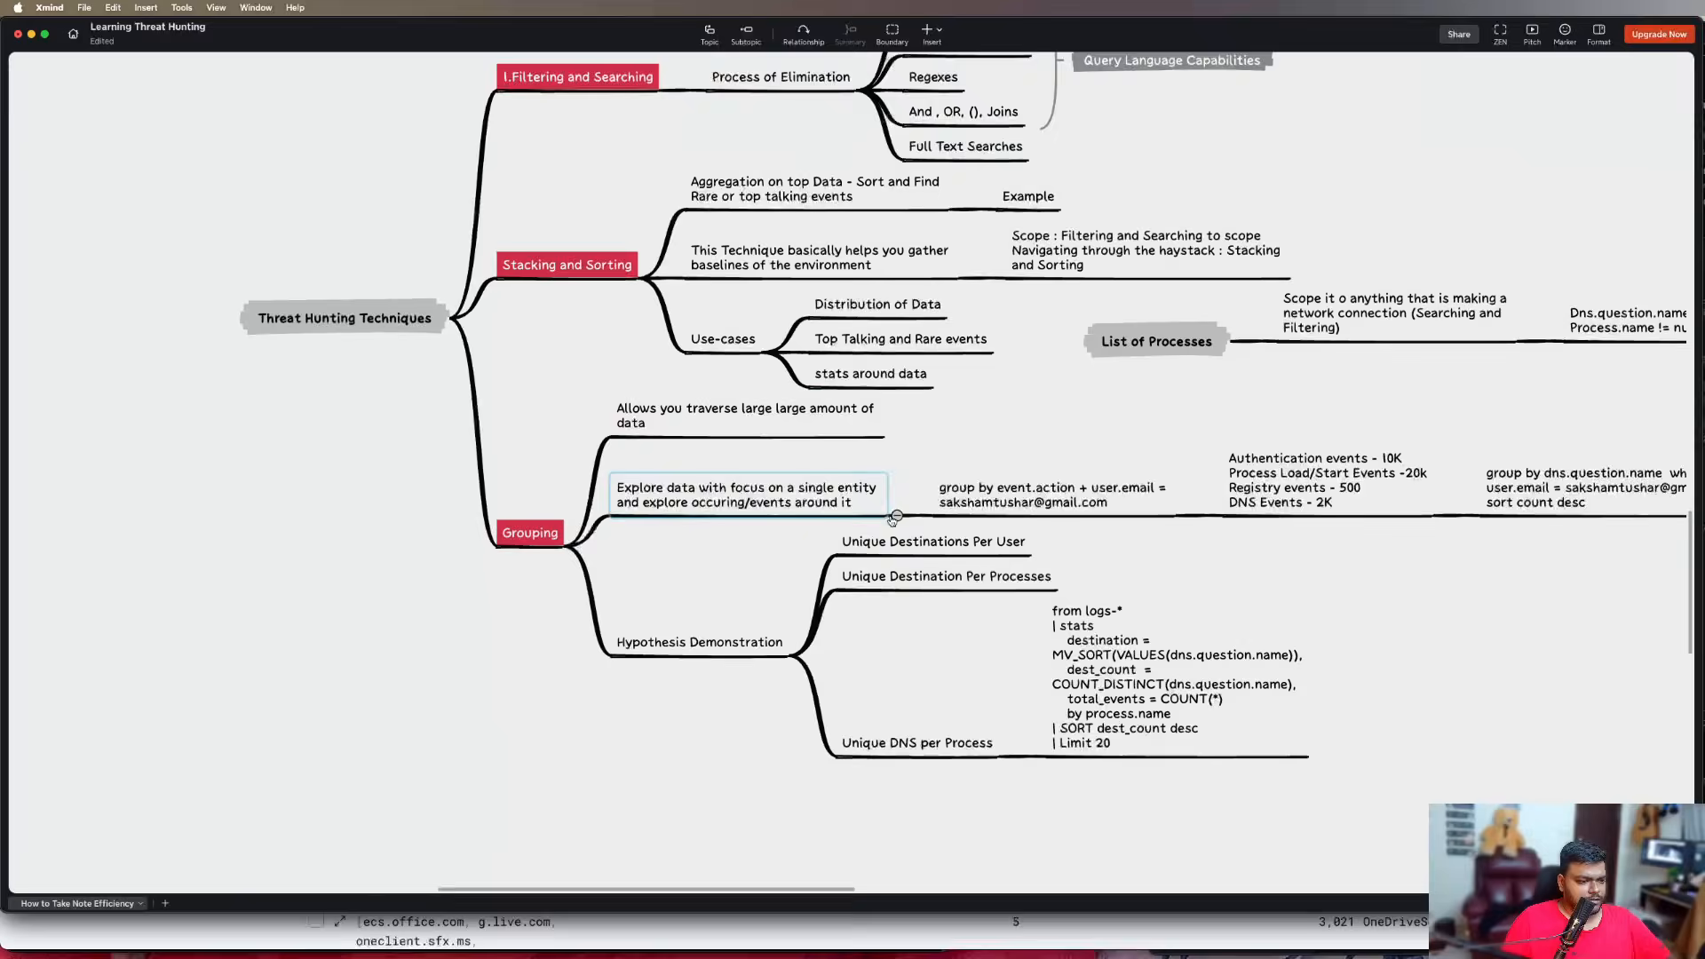
{"action": "scroll", "coordinate": [888, 521], "scroll_direction": "up", "scroll_amount": 4}
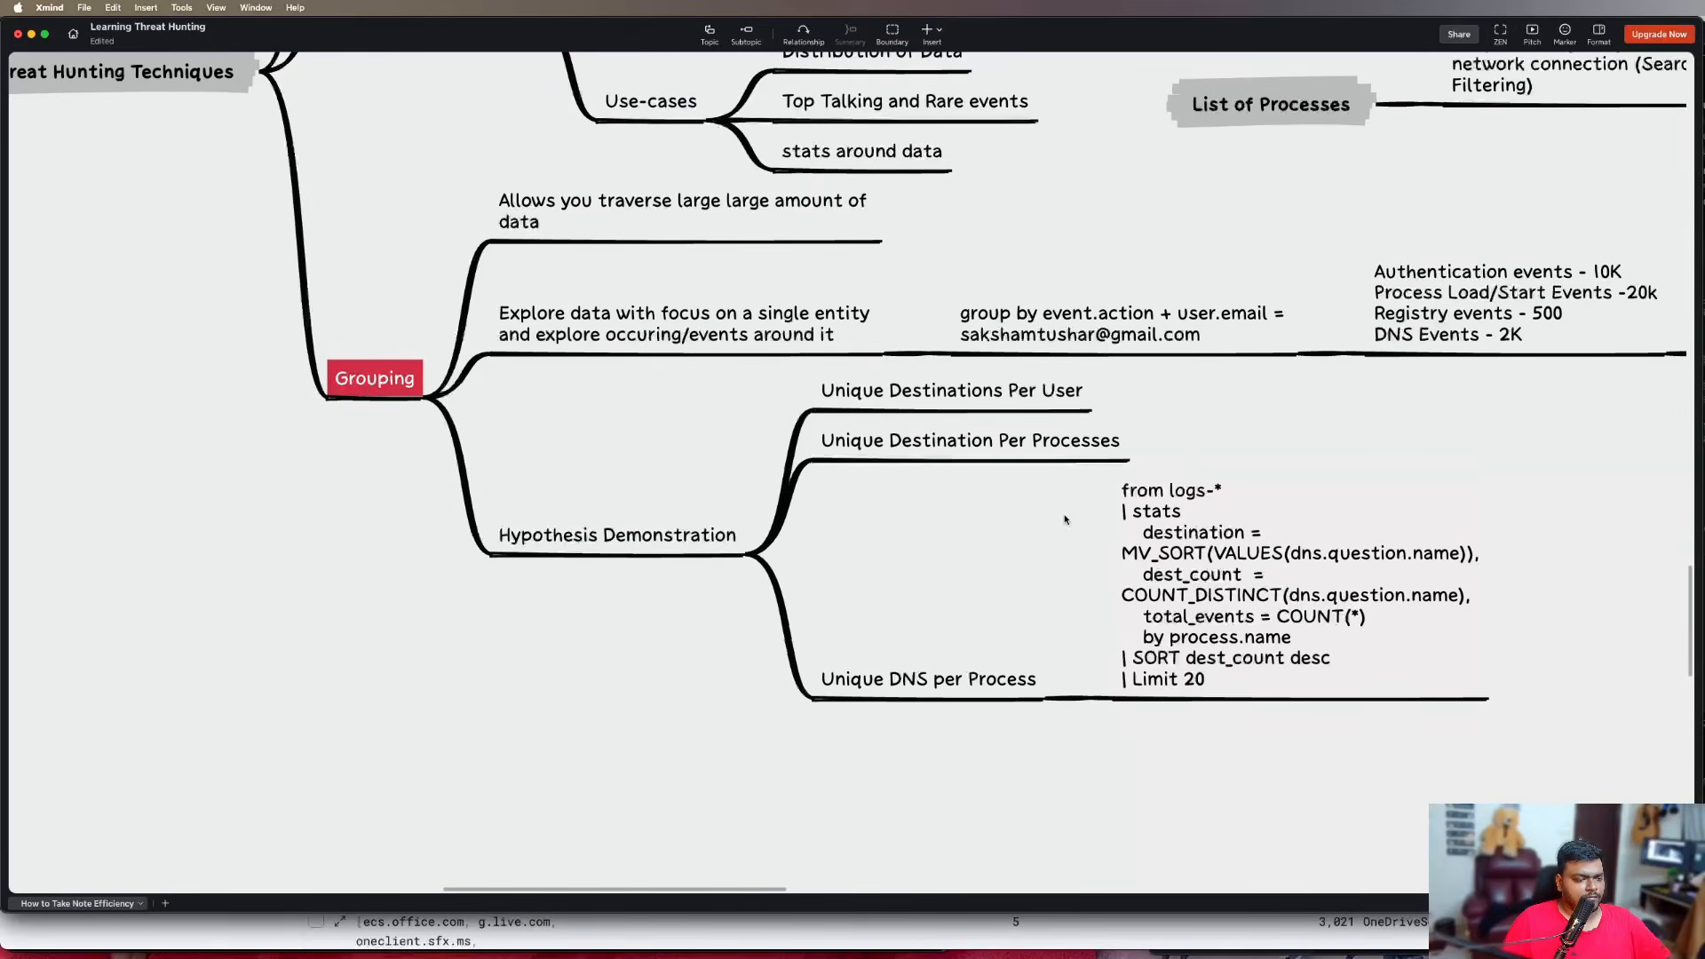
{"action": "left_click", "coordinate": [476, 700]}
{"action": "left_click", "coordinate": [544, 533]}
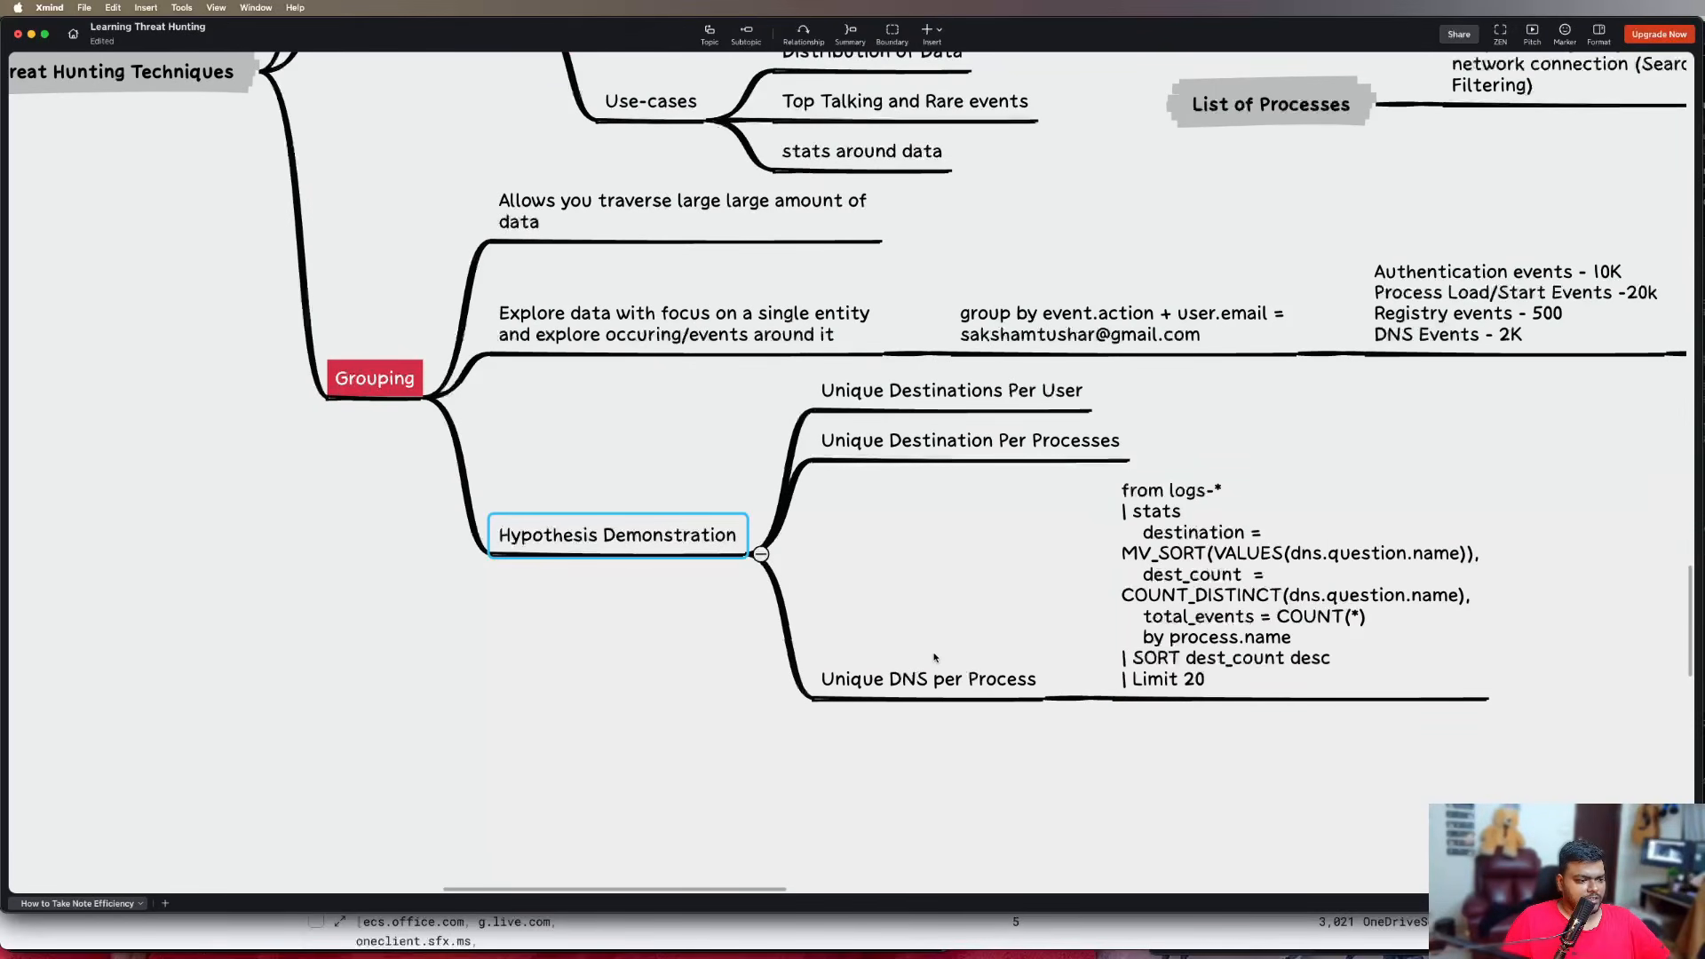
{"action": "key", "text": "Tab"}
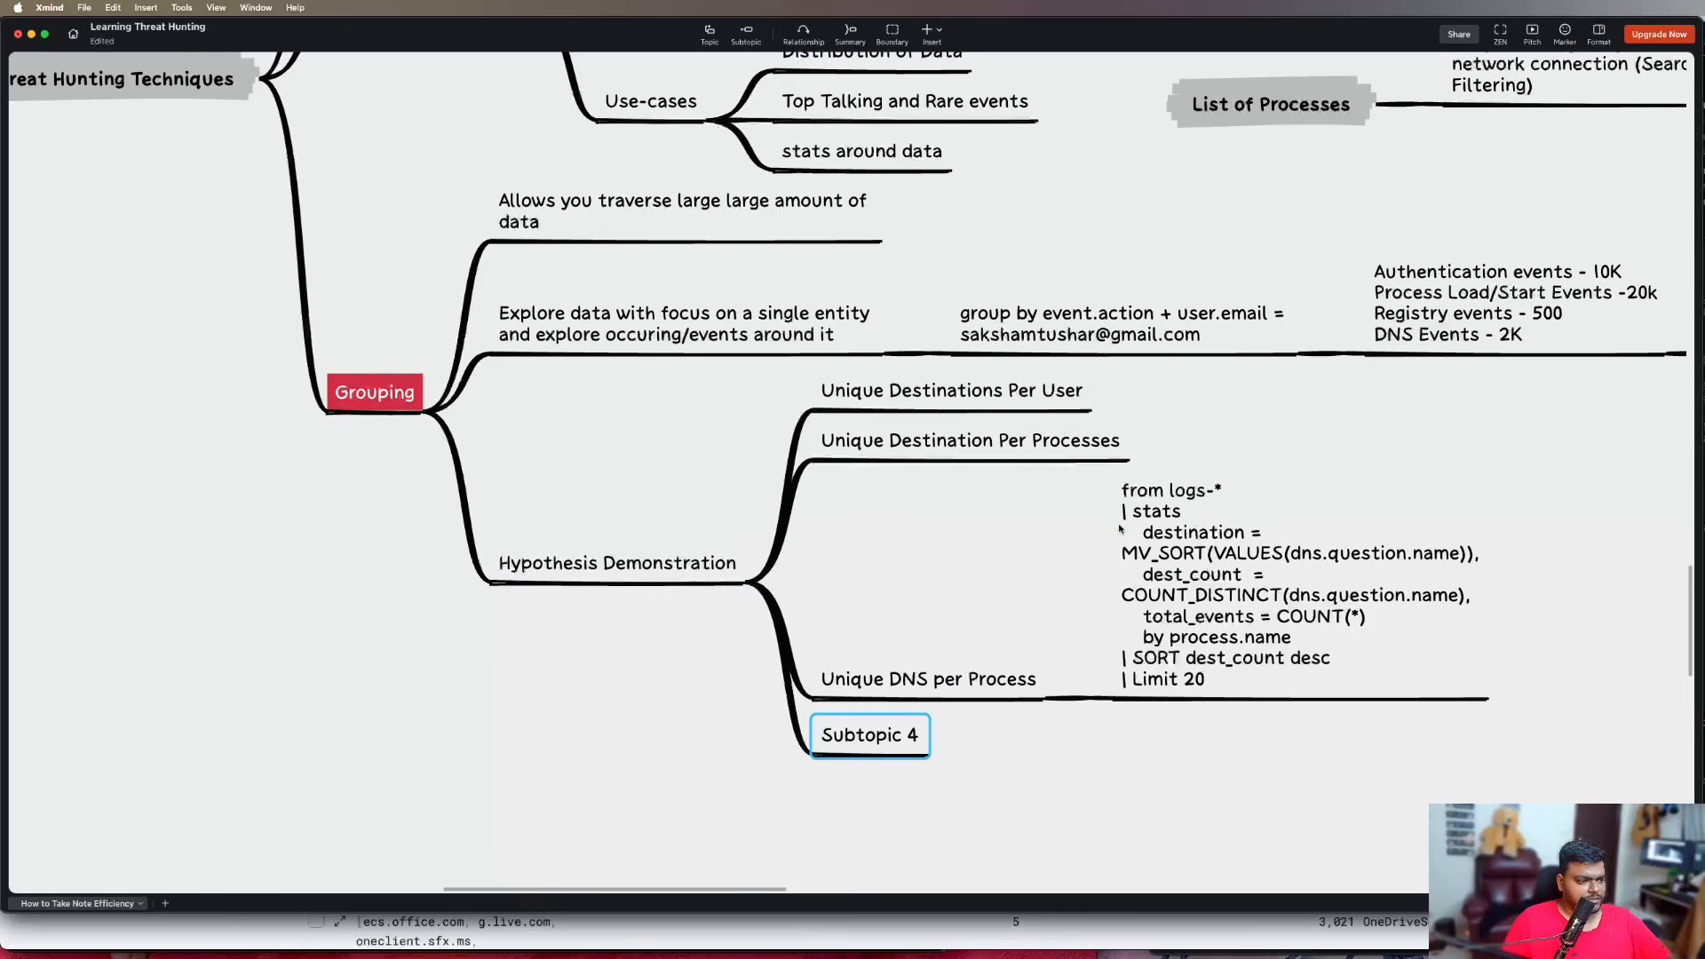
{"action": "scroll", "coordinate": [1224, 301], "scroll_direction": "down", "scroll_amount": 3}
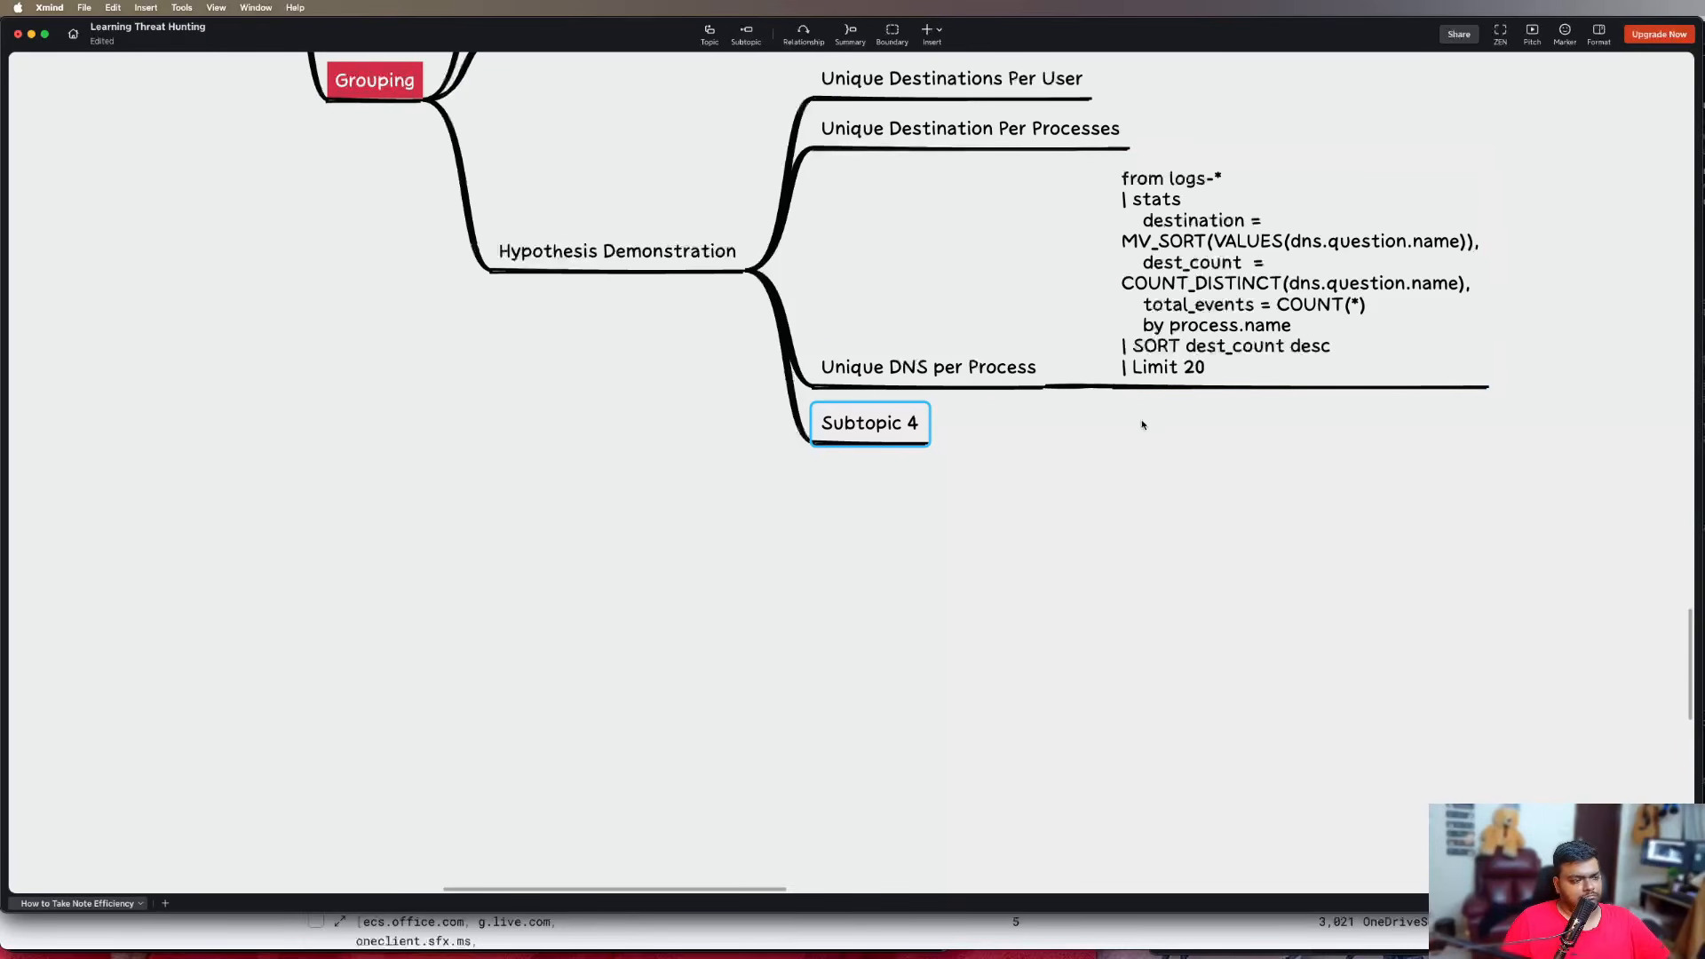
{"action": "double_click", "coordinate": [897, 423]}
{"action": "type", "text": "Burst"}
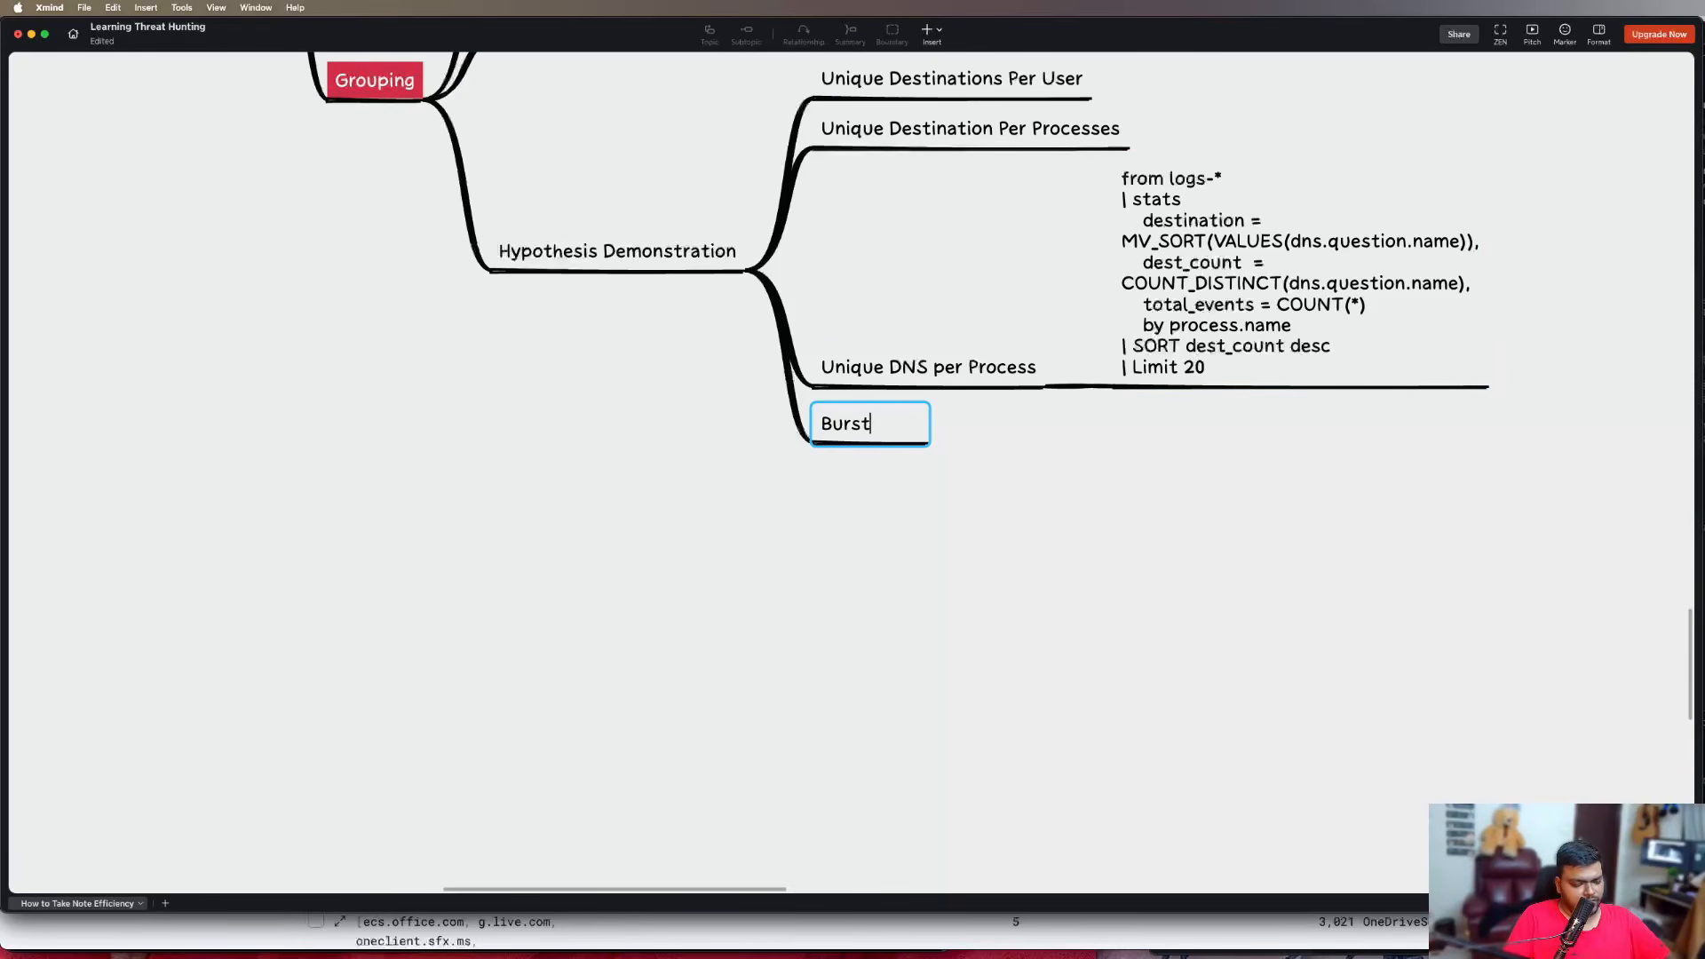
{"action": "type", "text": " of Discovery"}
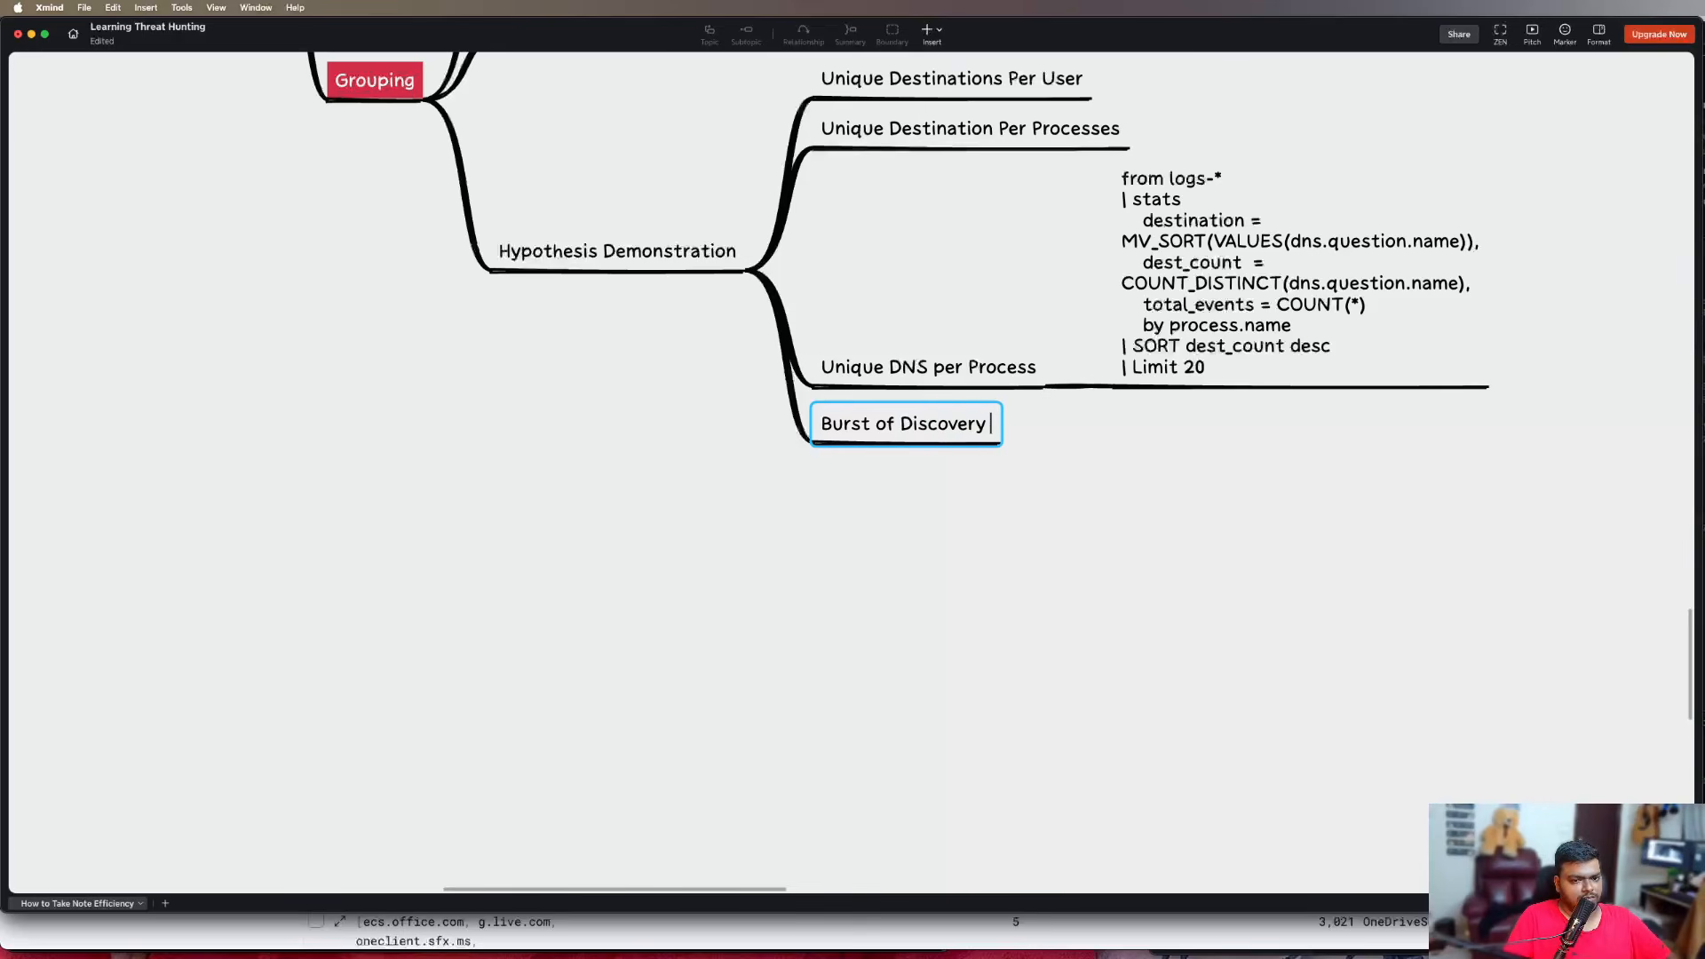
{"action": "type", "text": "/Enumera"}
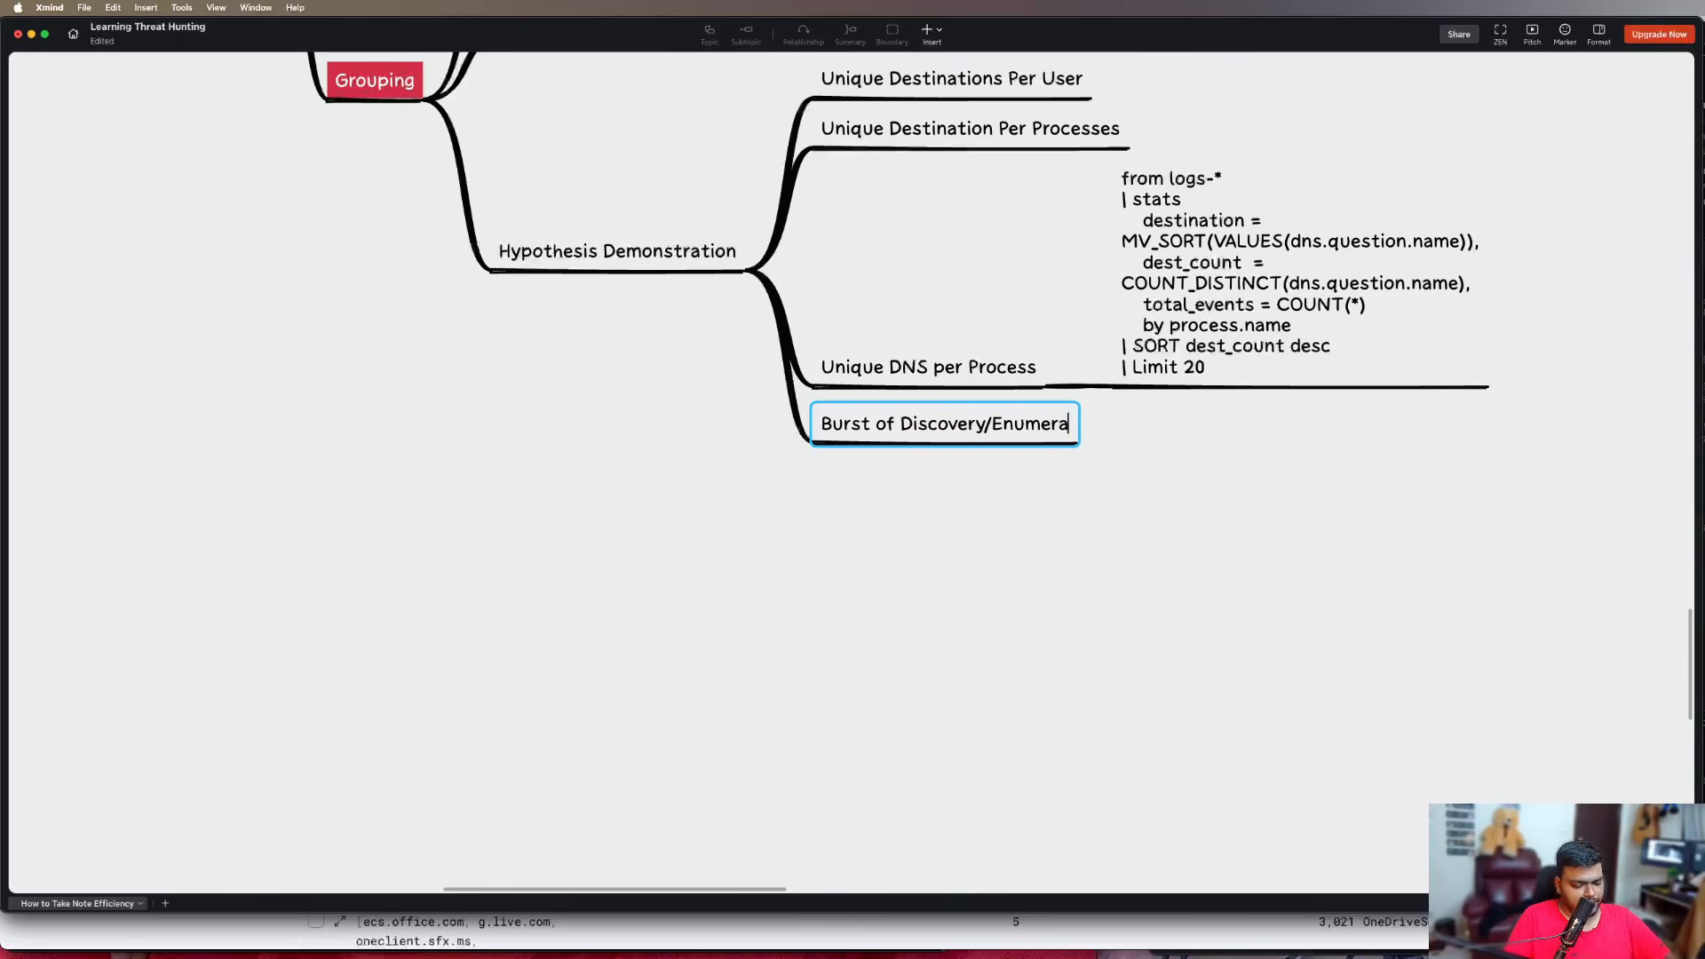
{"action": "type", "text": "tion observed "}
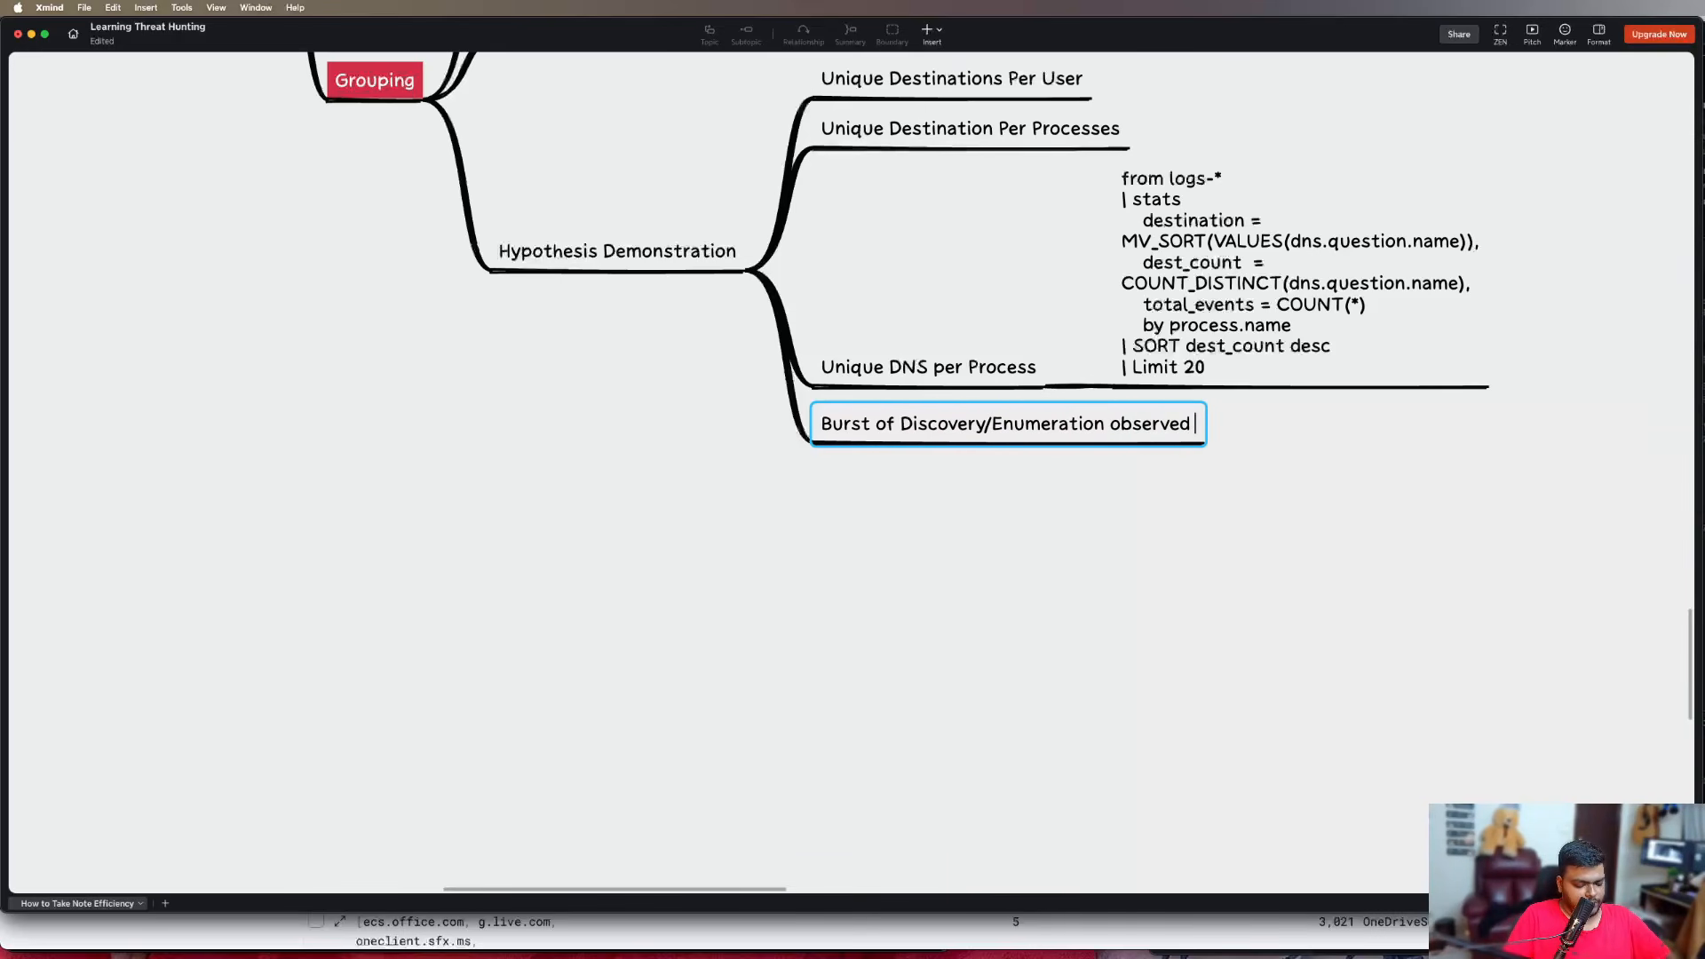
{"action": "type", "text": "in environment"}
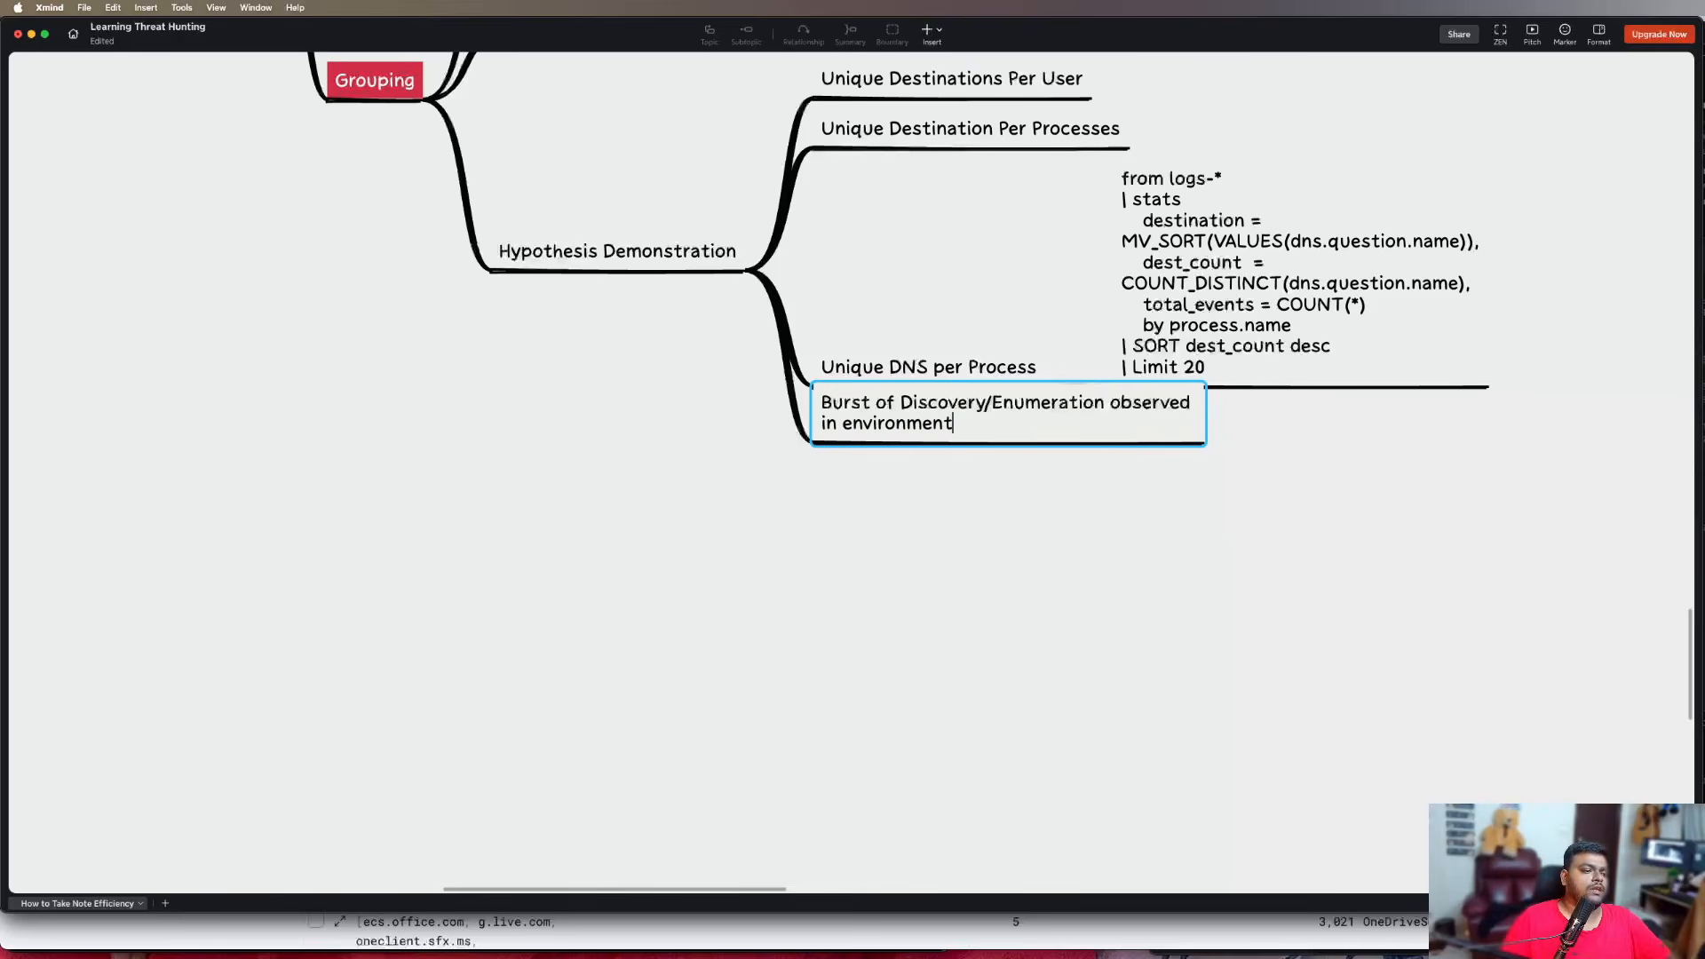
{"action": "key", "text": "Return"}
Add a child subtopic reading "An attacker doing multiple discovery calls inside your environment" to the Burst of Discovery/Enumeration topic
{"action": "key", "text": "Tab"}
{"action": "type", "text": "An at"}
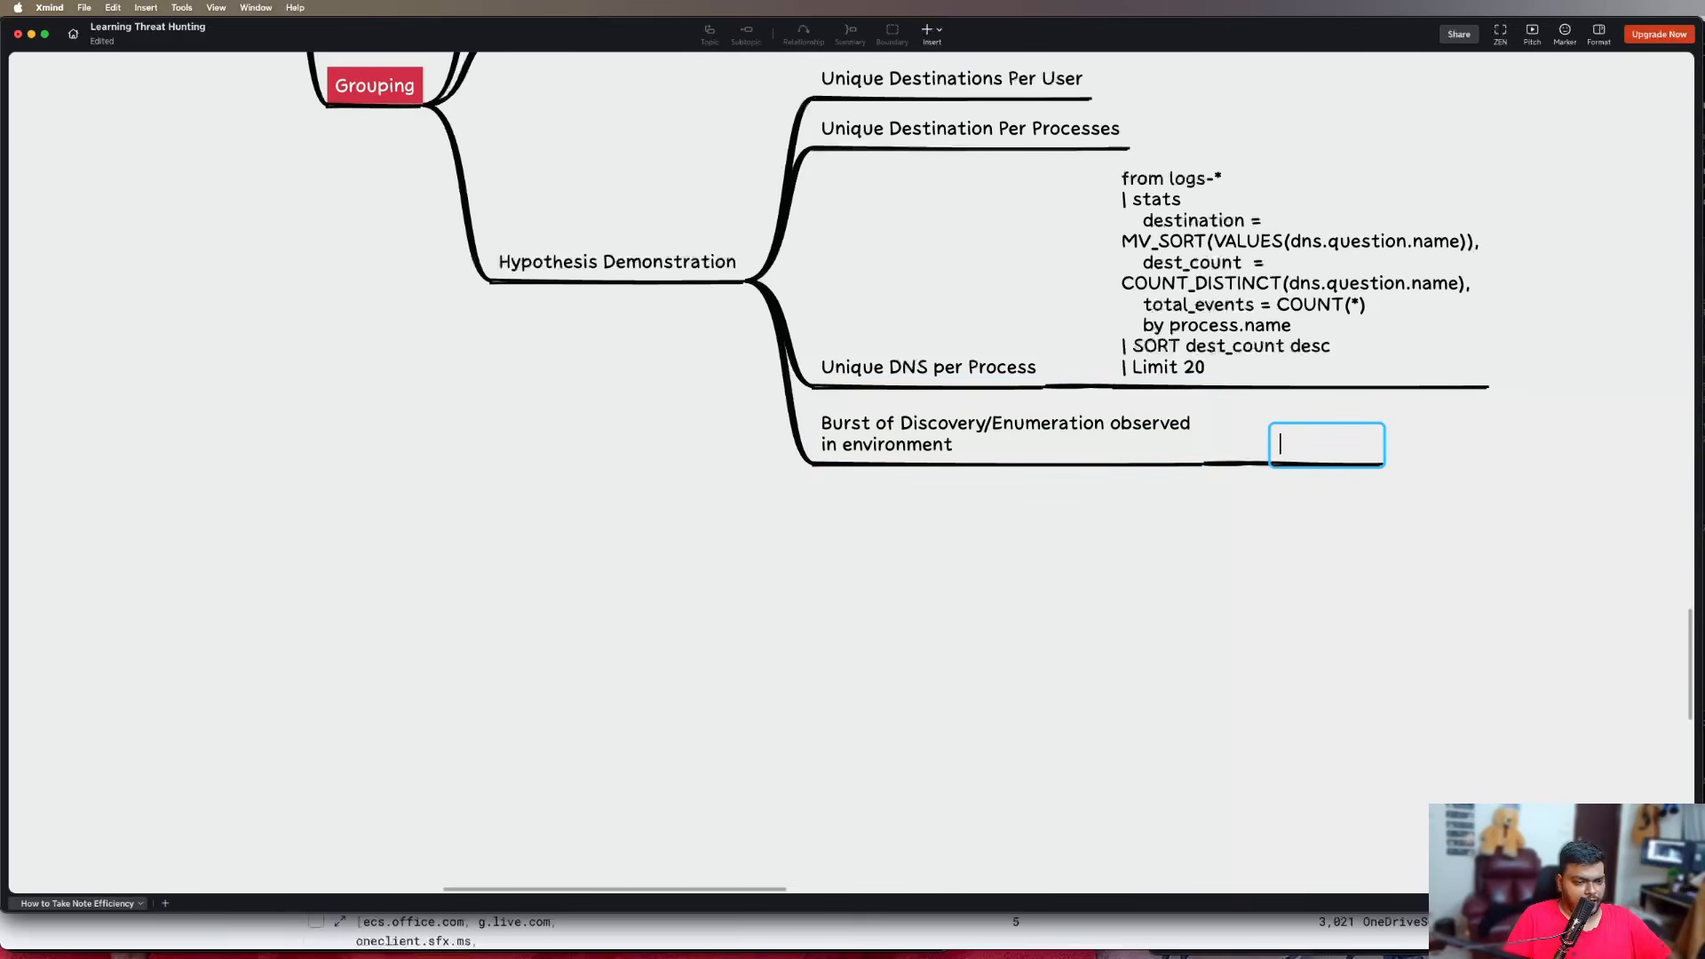
{"action": "type", "text": "tacker "}
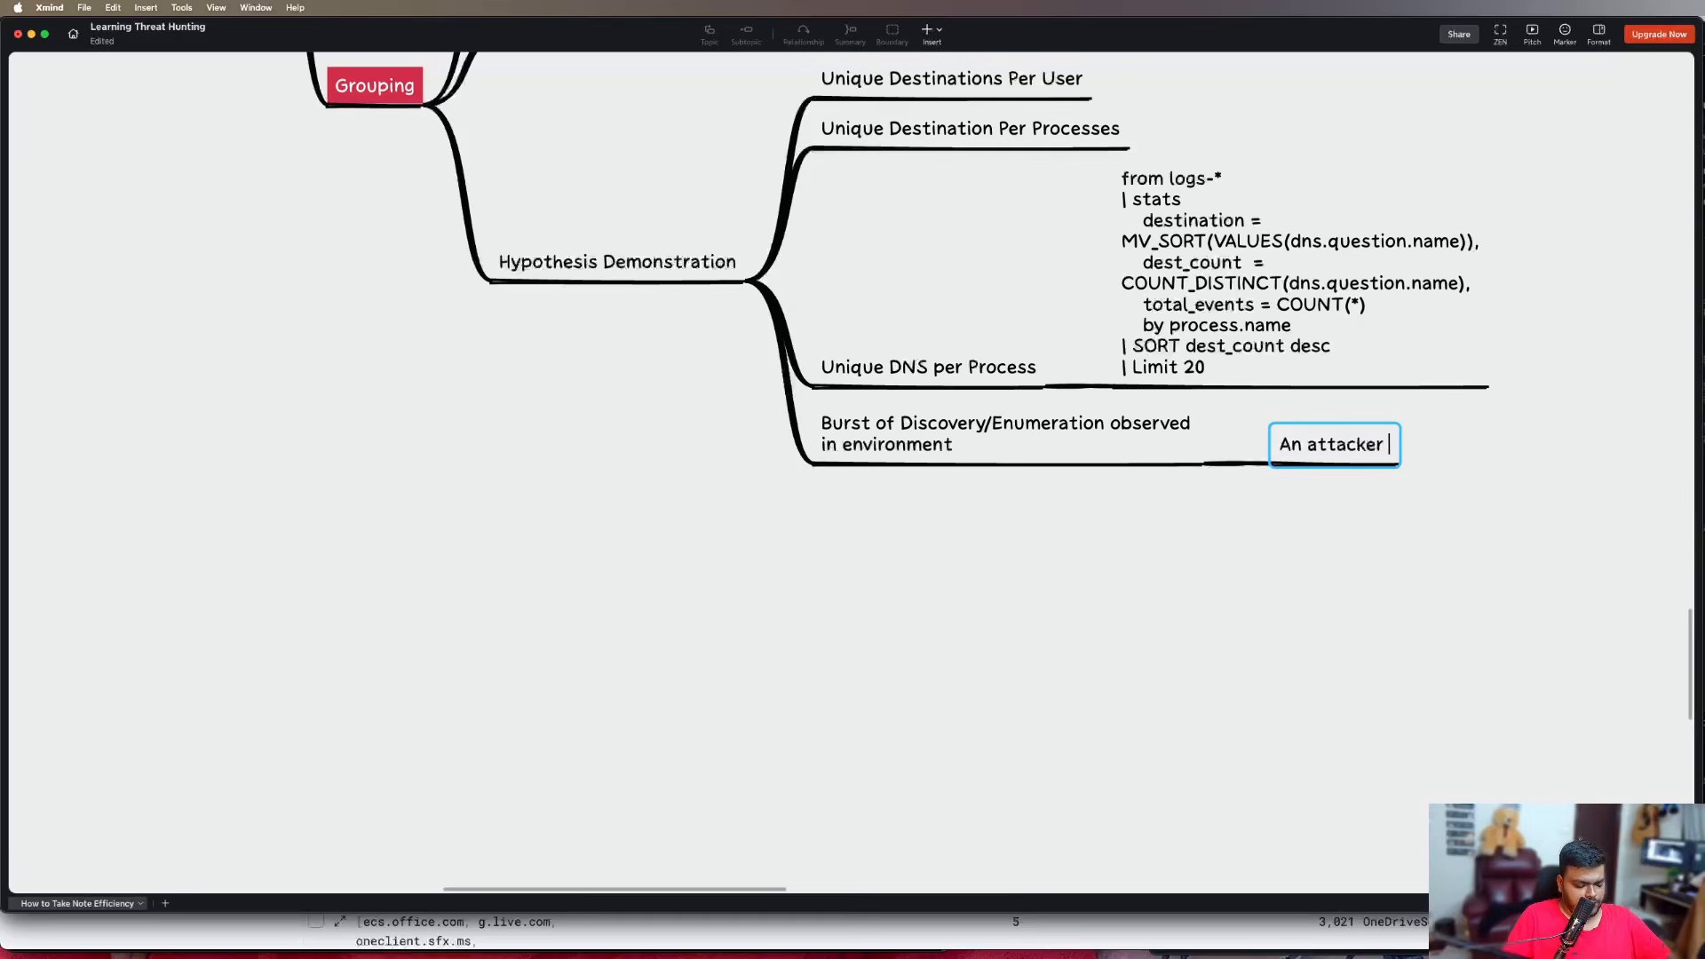
{"action": "type", "text": "doing mul"}
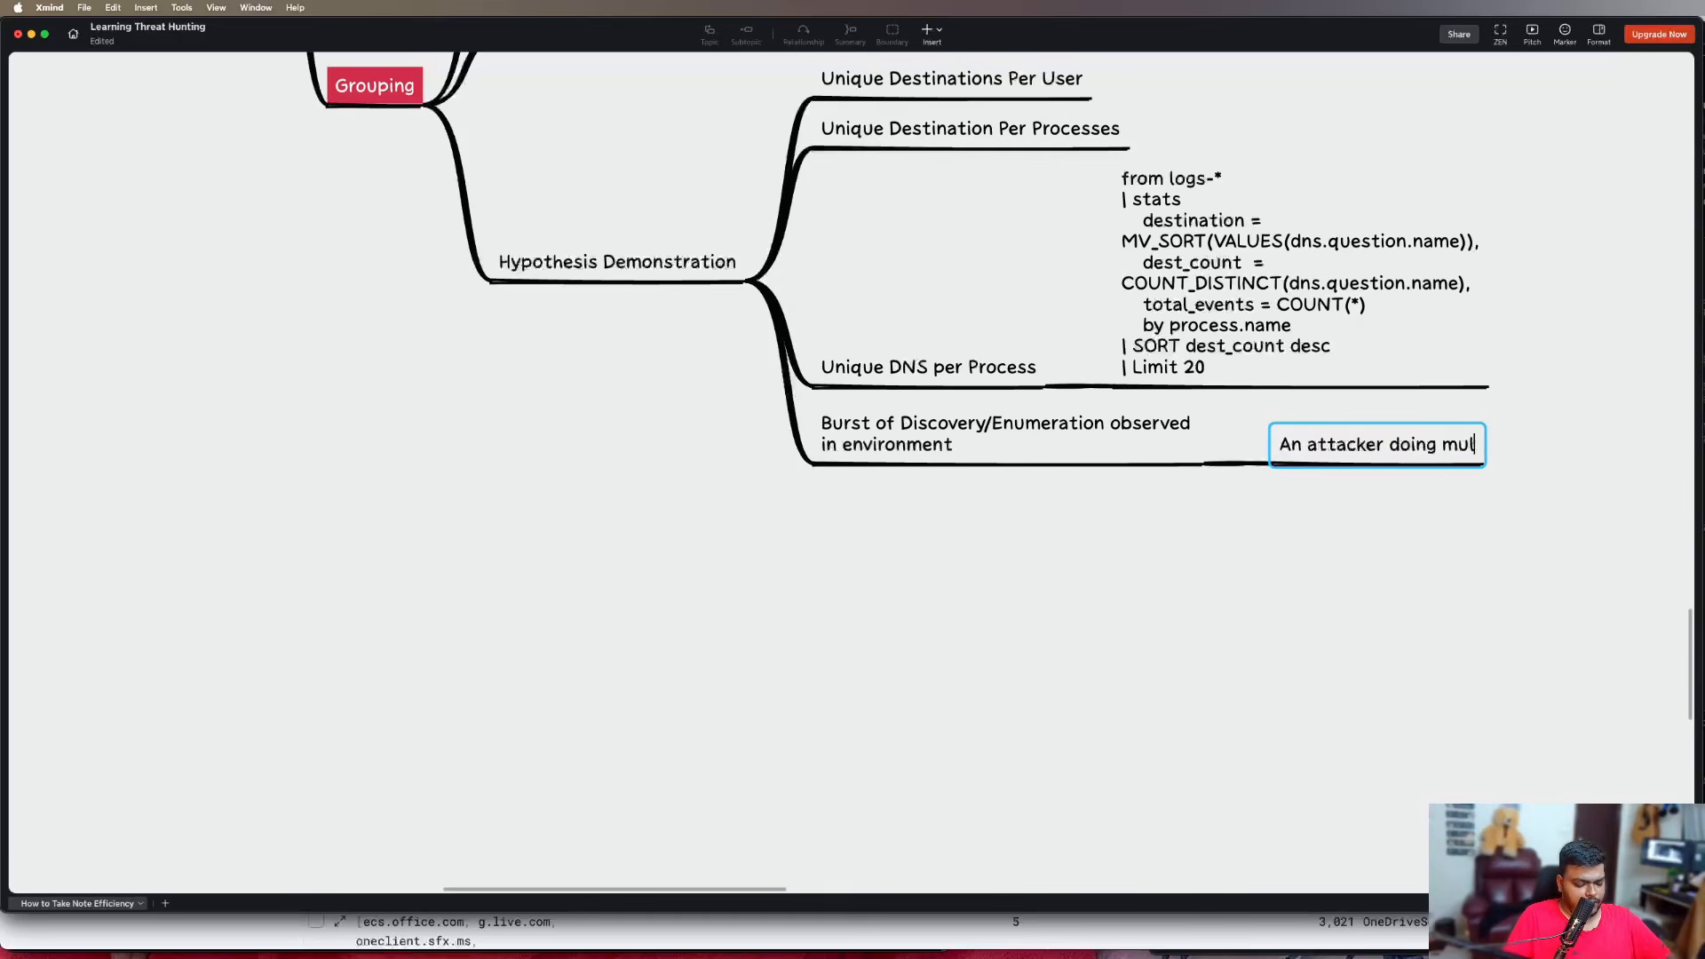
{"action": "type", "text": "tiple di"}
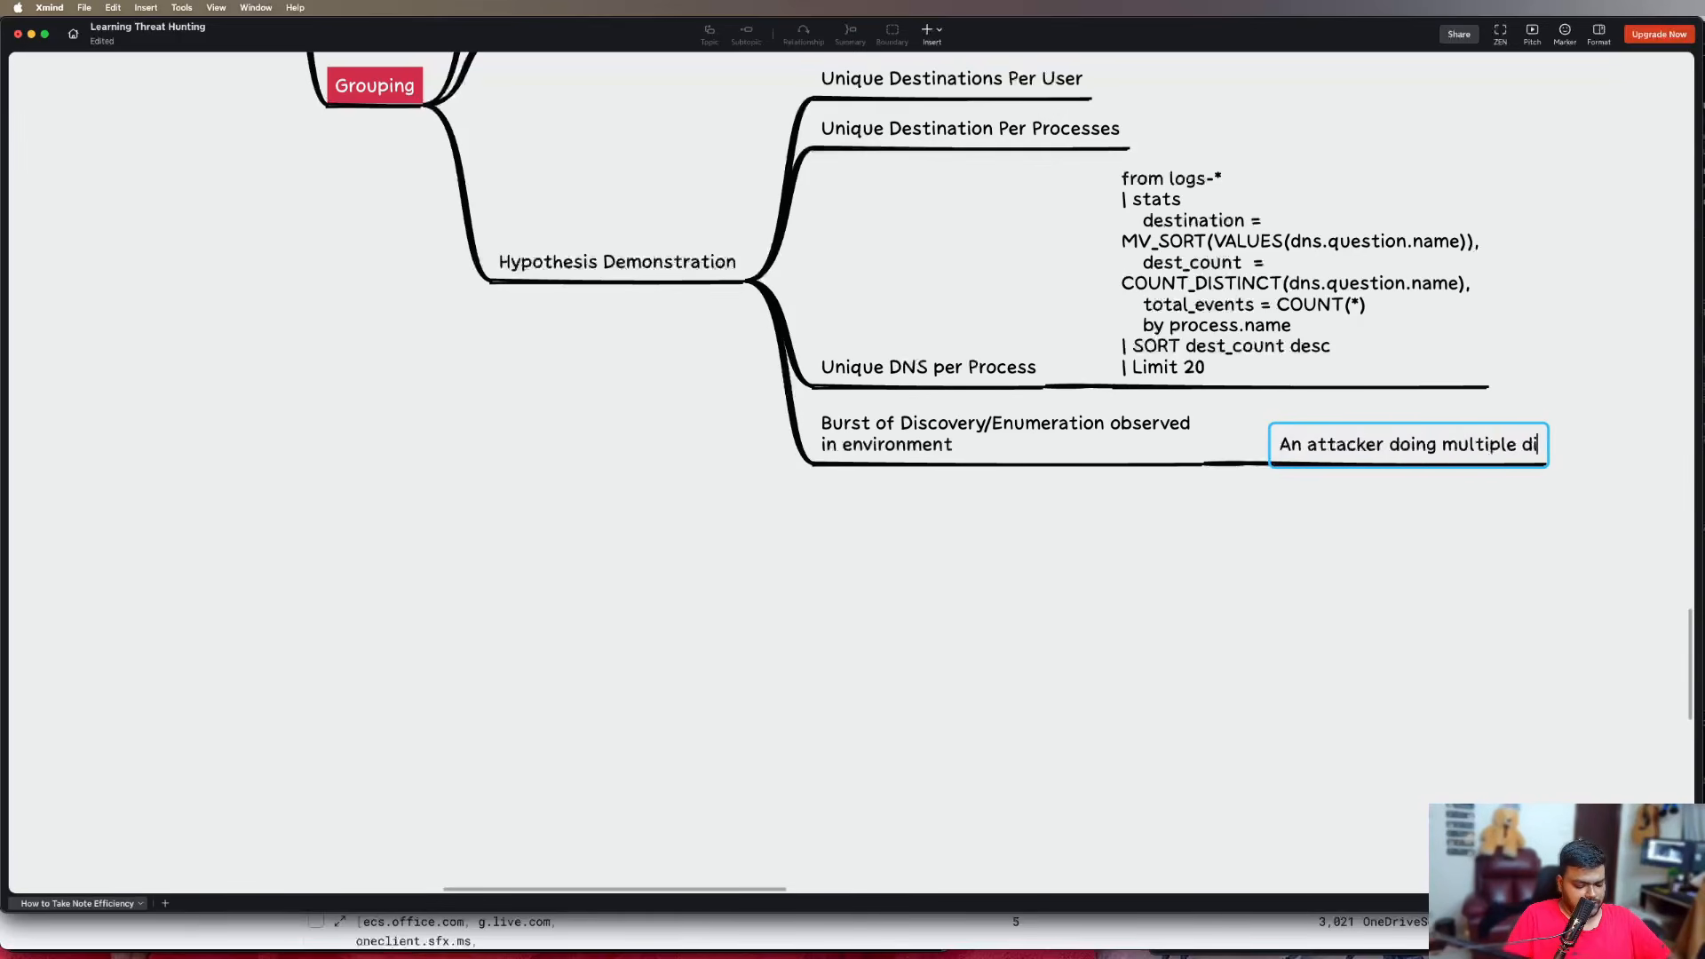
{"action": "type", "text": "scovery calls insid"}
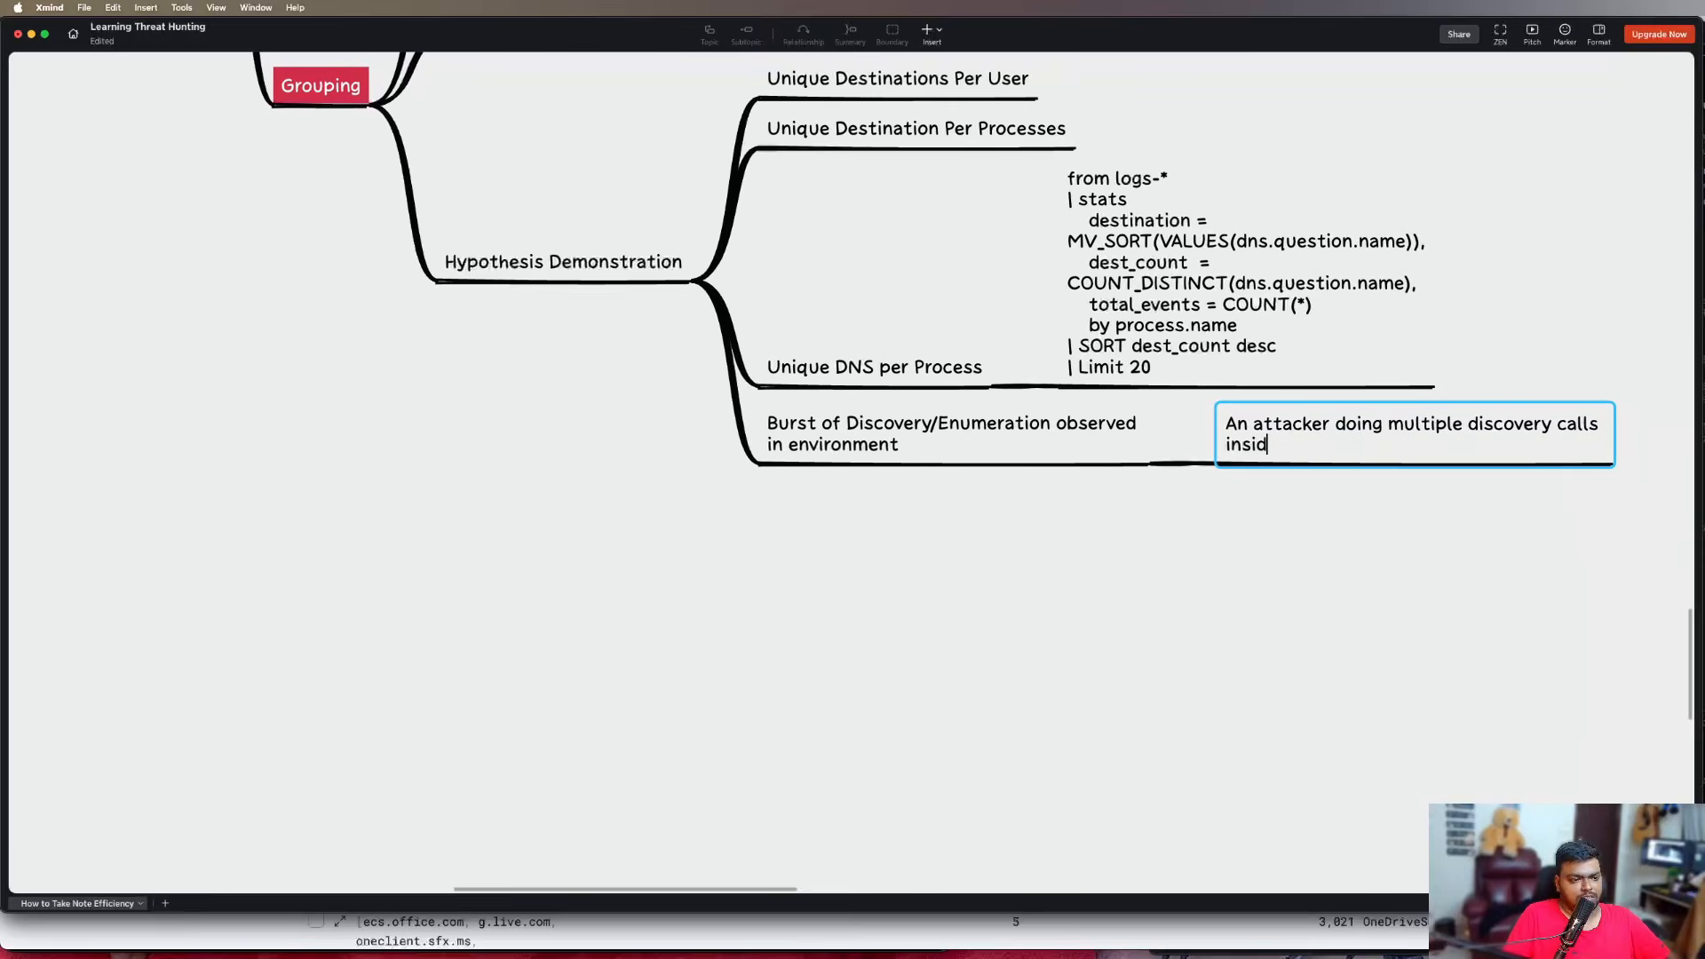
{"action": "type", "text": "e your environment"}
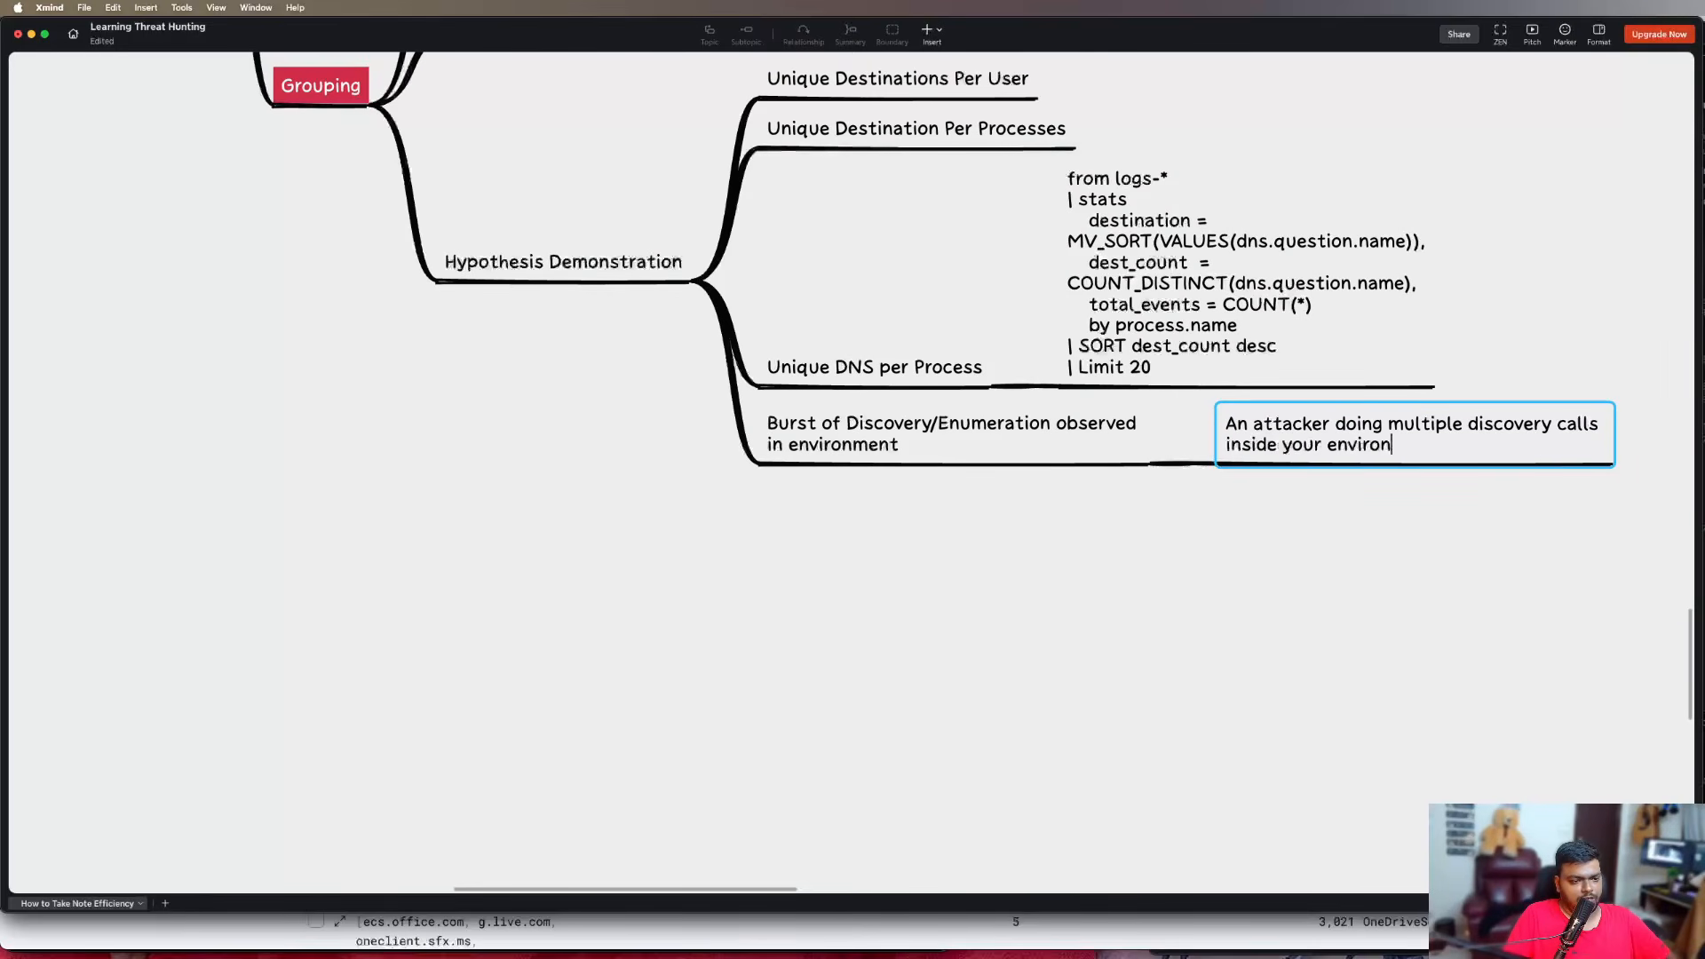
{"action": "key", "text": "BackSpace"}
{"action": "key", "text": "BackSpace"}
{"action": "key", "text": "BackSpace"}
{"action": "key", "text": "BackSpace"}
{"action": "type", "text": "ment"}
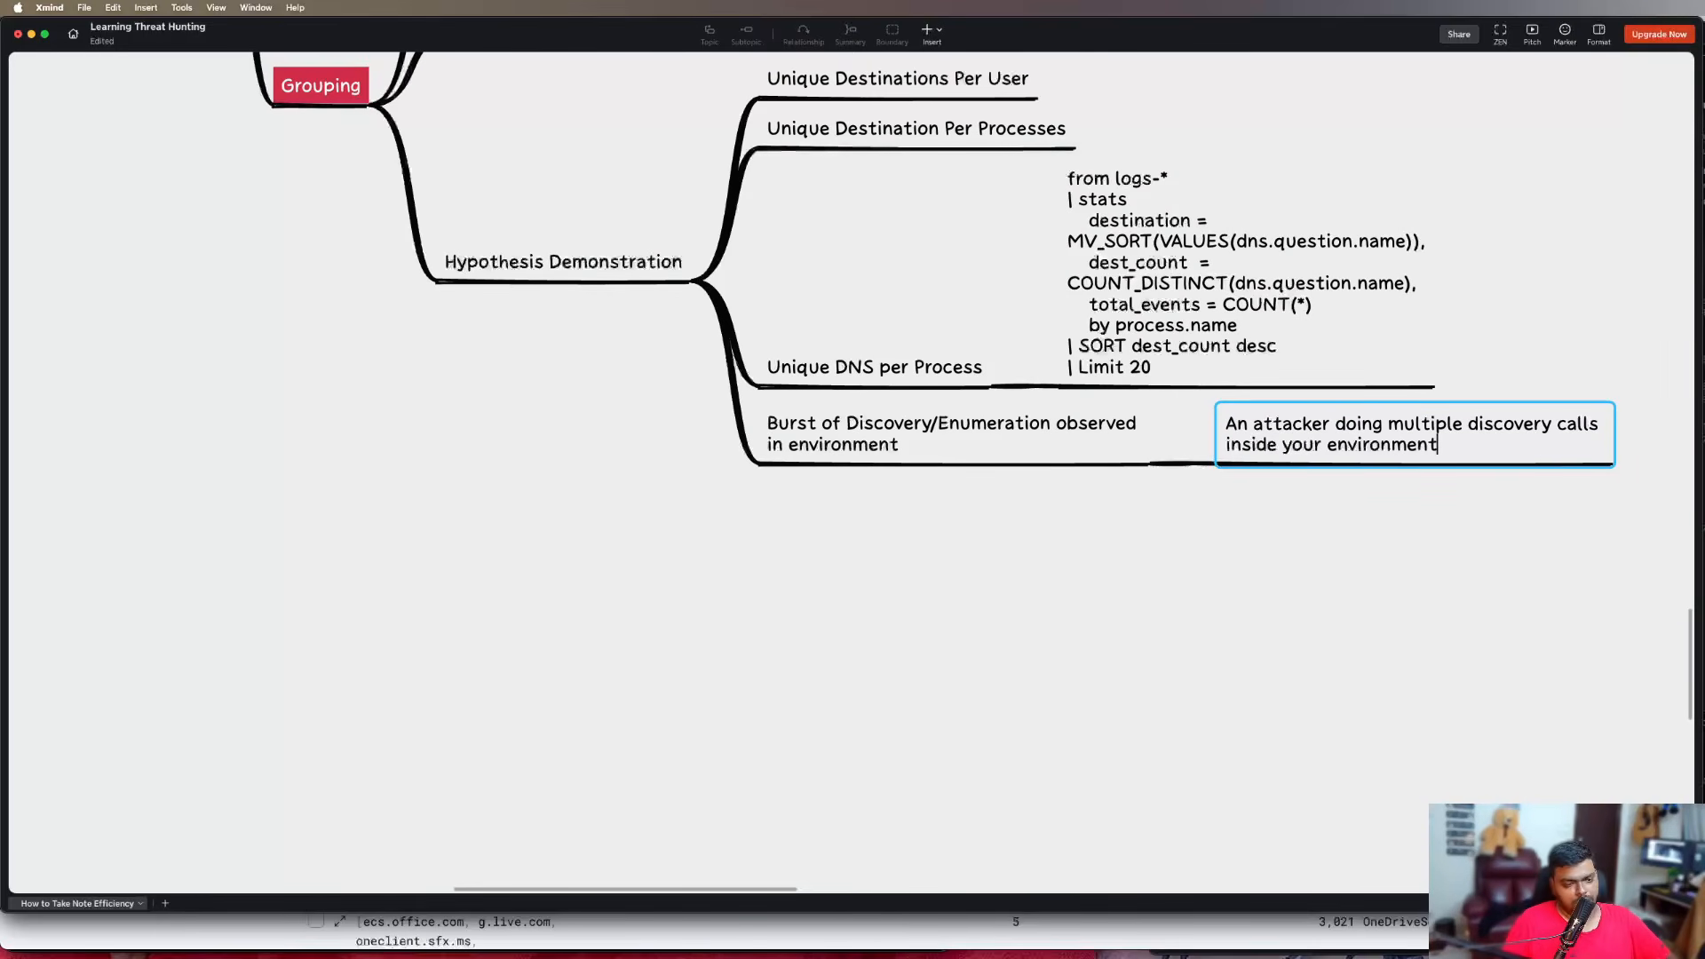
{"action": "key", "text": "Return"}
{"action": "left_click", "coordinate": [1192, 557]}
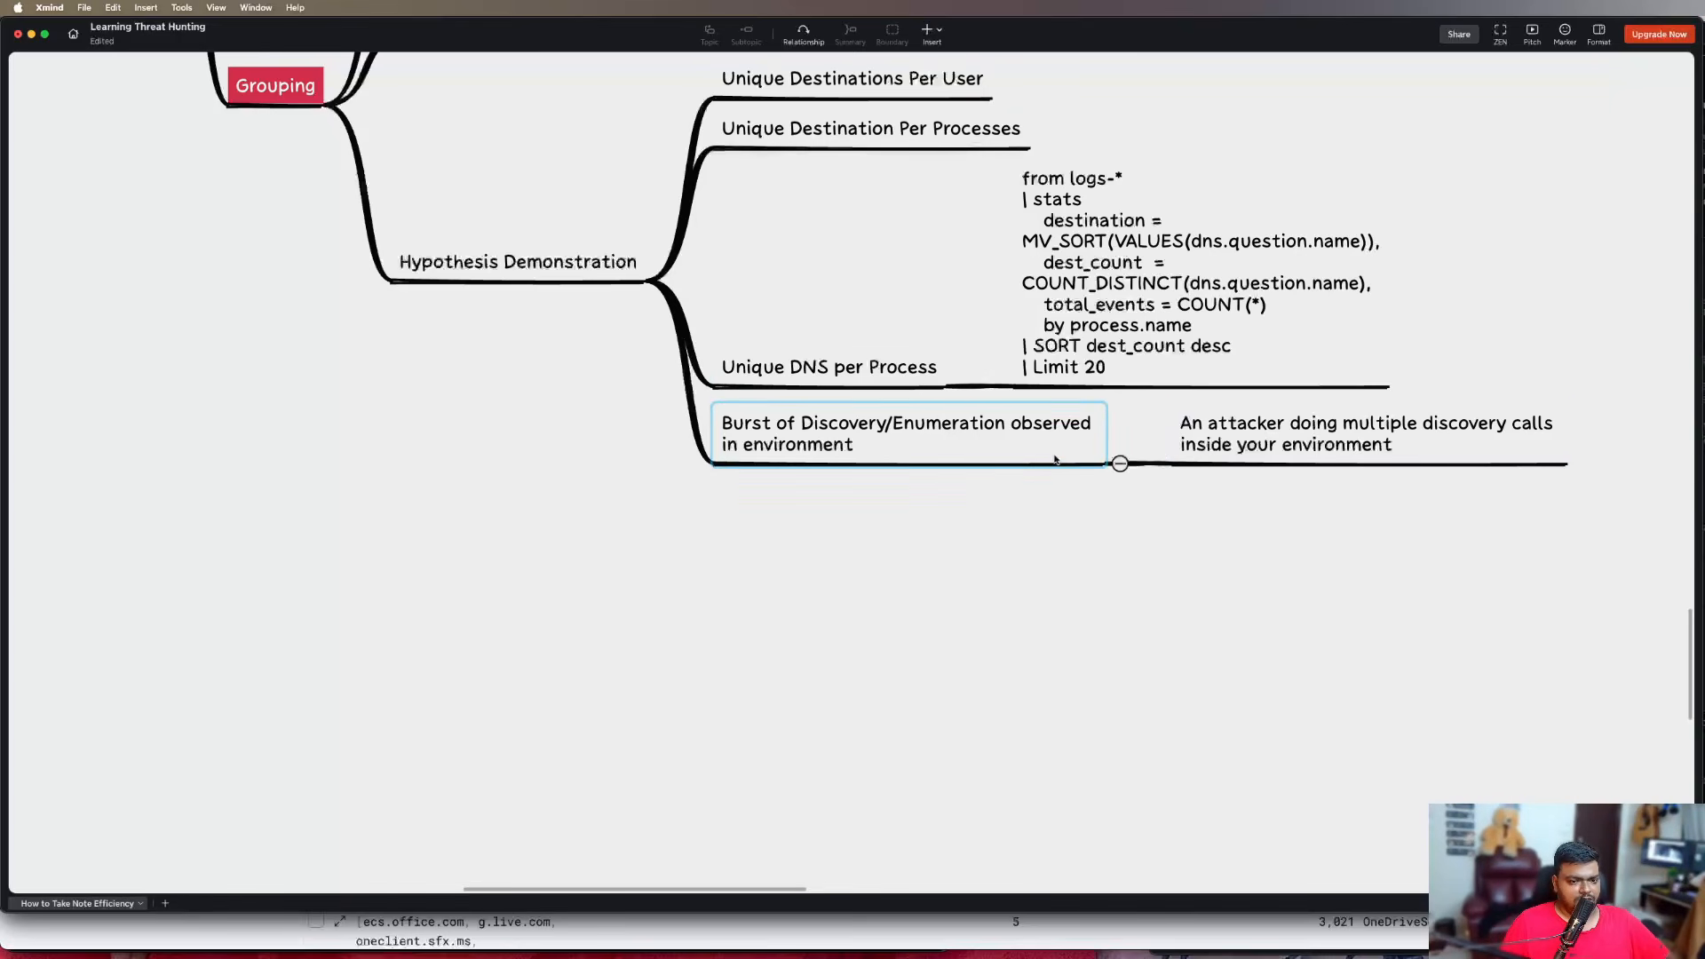
Switch to Elastic Discover in Chrome and open a new query tab beside Unique DNS/Process
{"action": "key", "text": "super+Tab"}
{"action": "left_click", "coordinate": [682, 439]}
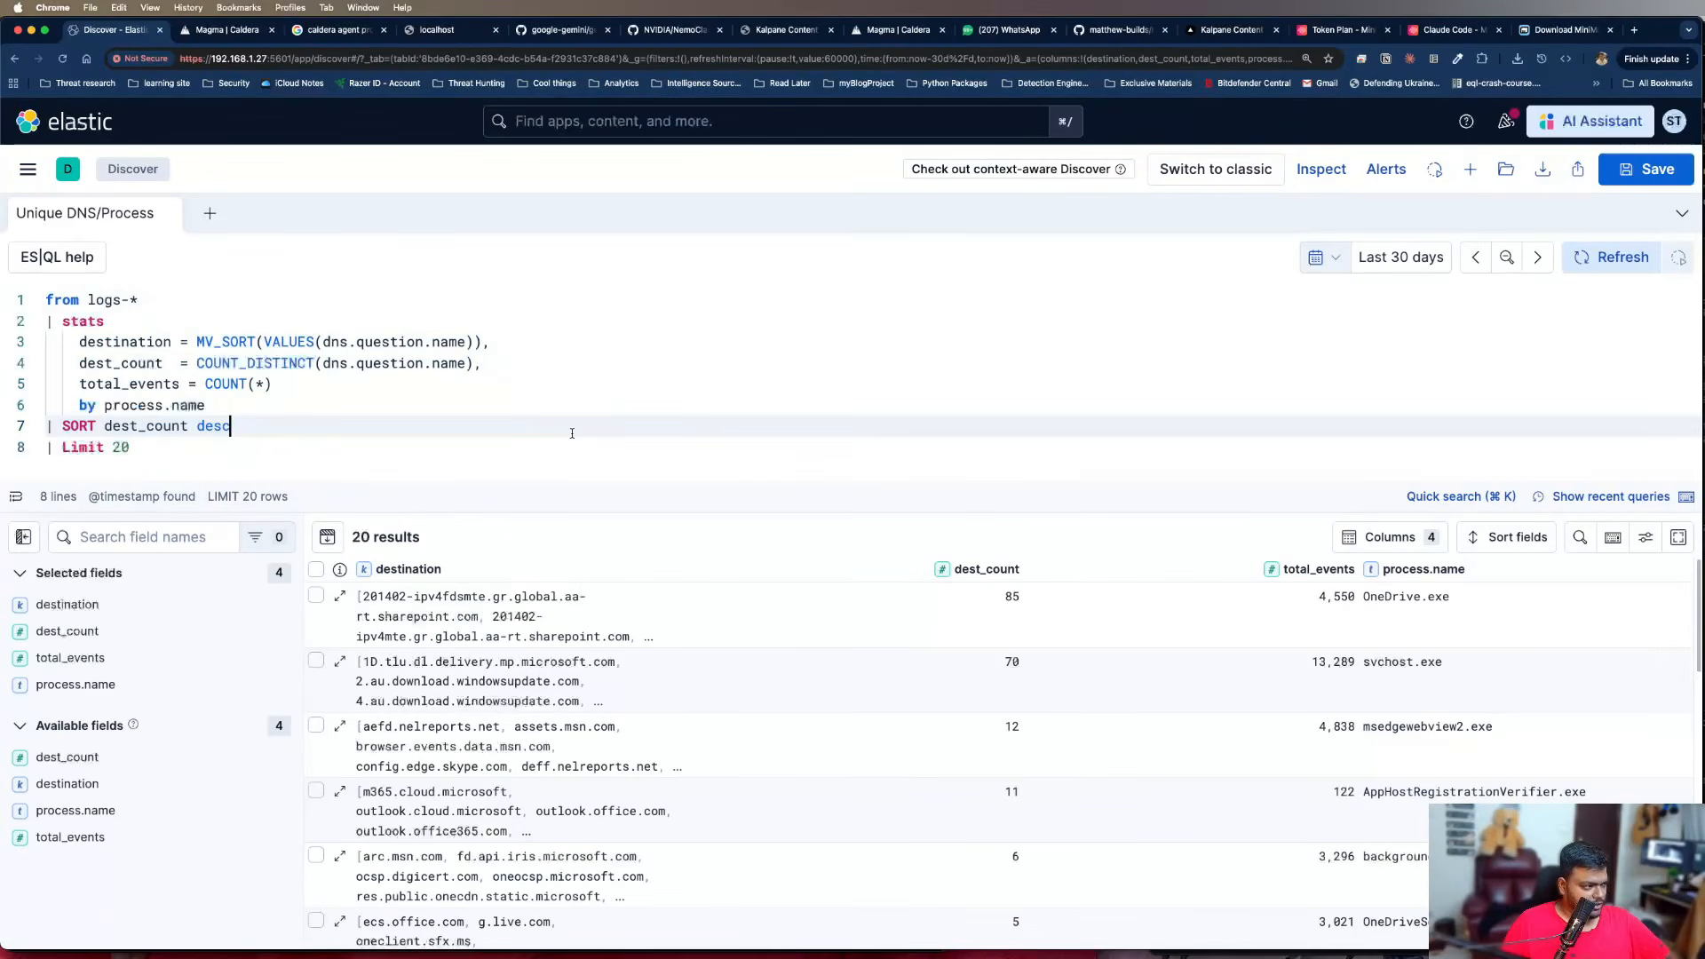
{"action": "left_click", "coordinate": [210, 213]}
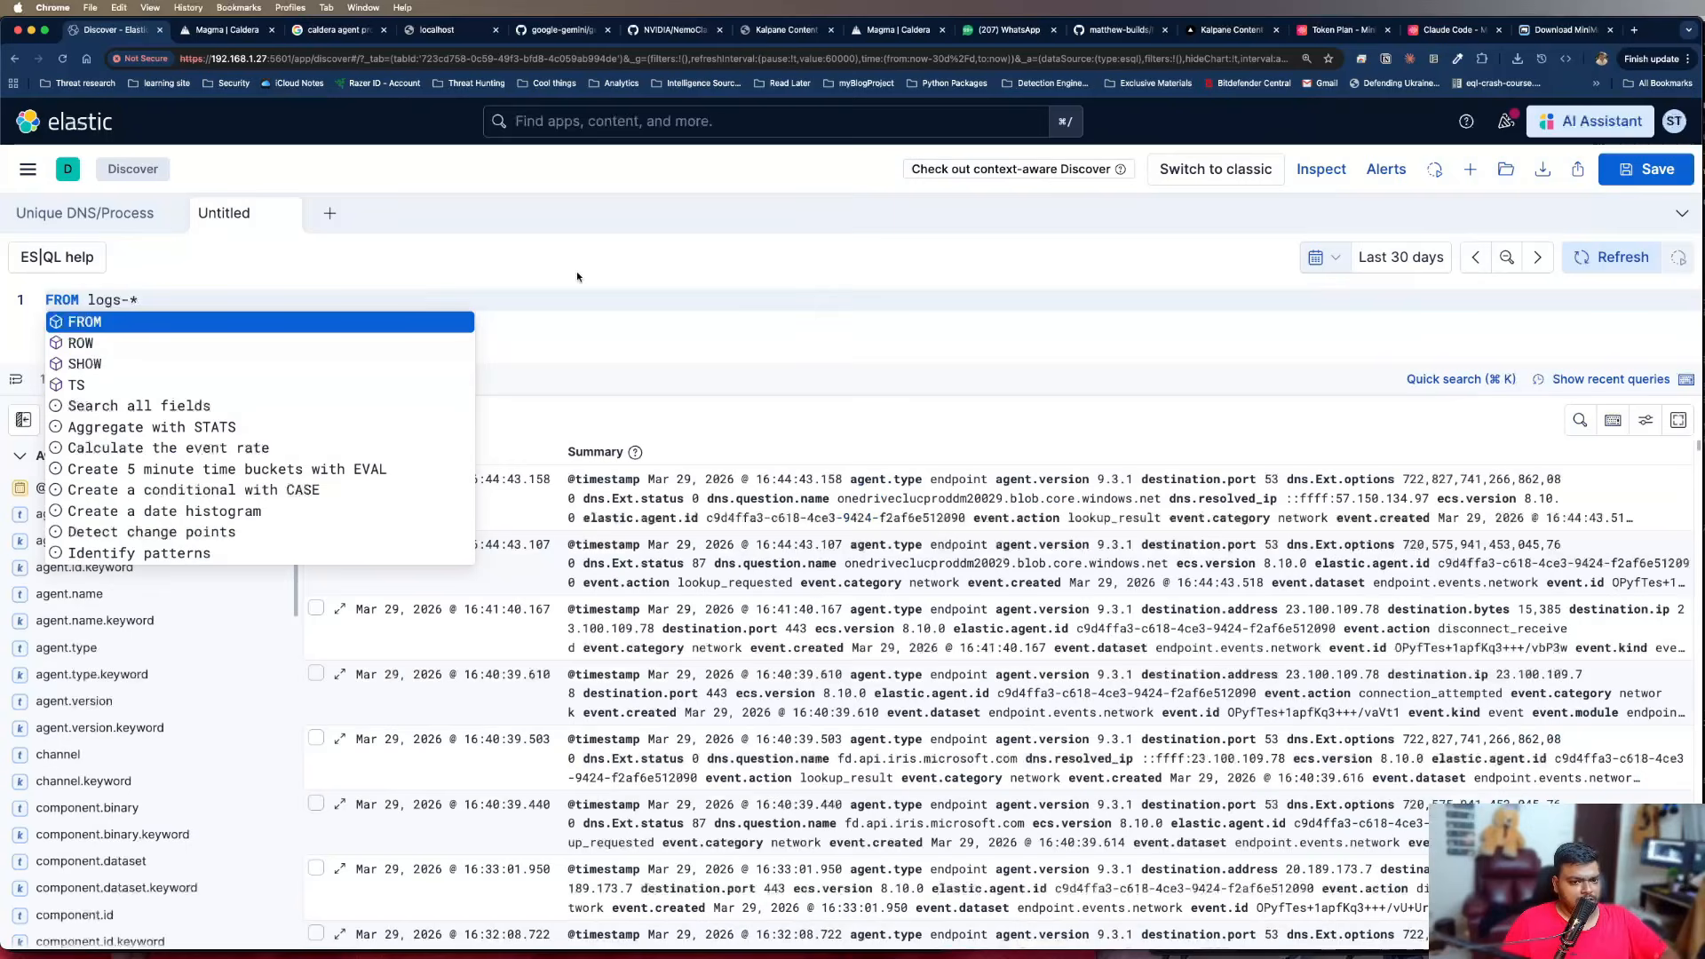
Append the comment "//Sysmon + Elastic-Defend" to the FROM logs-* line of the new query
{"action": "key", "text": "super+a"}
{"action": "key", "text": "Right"}
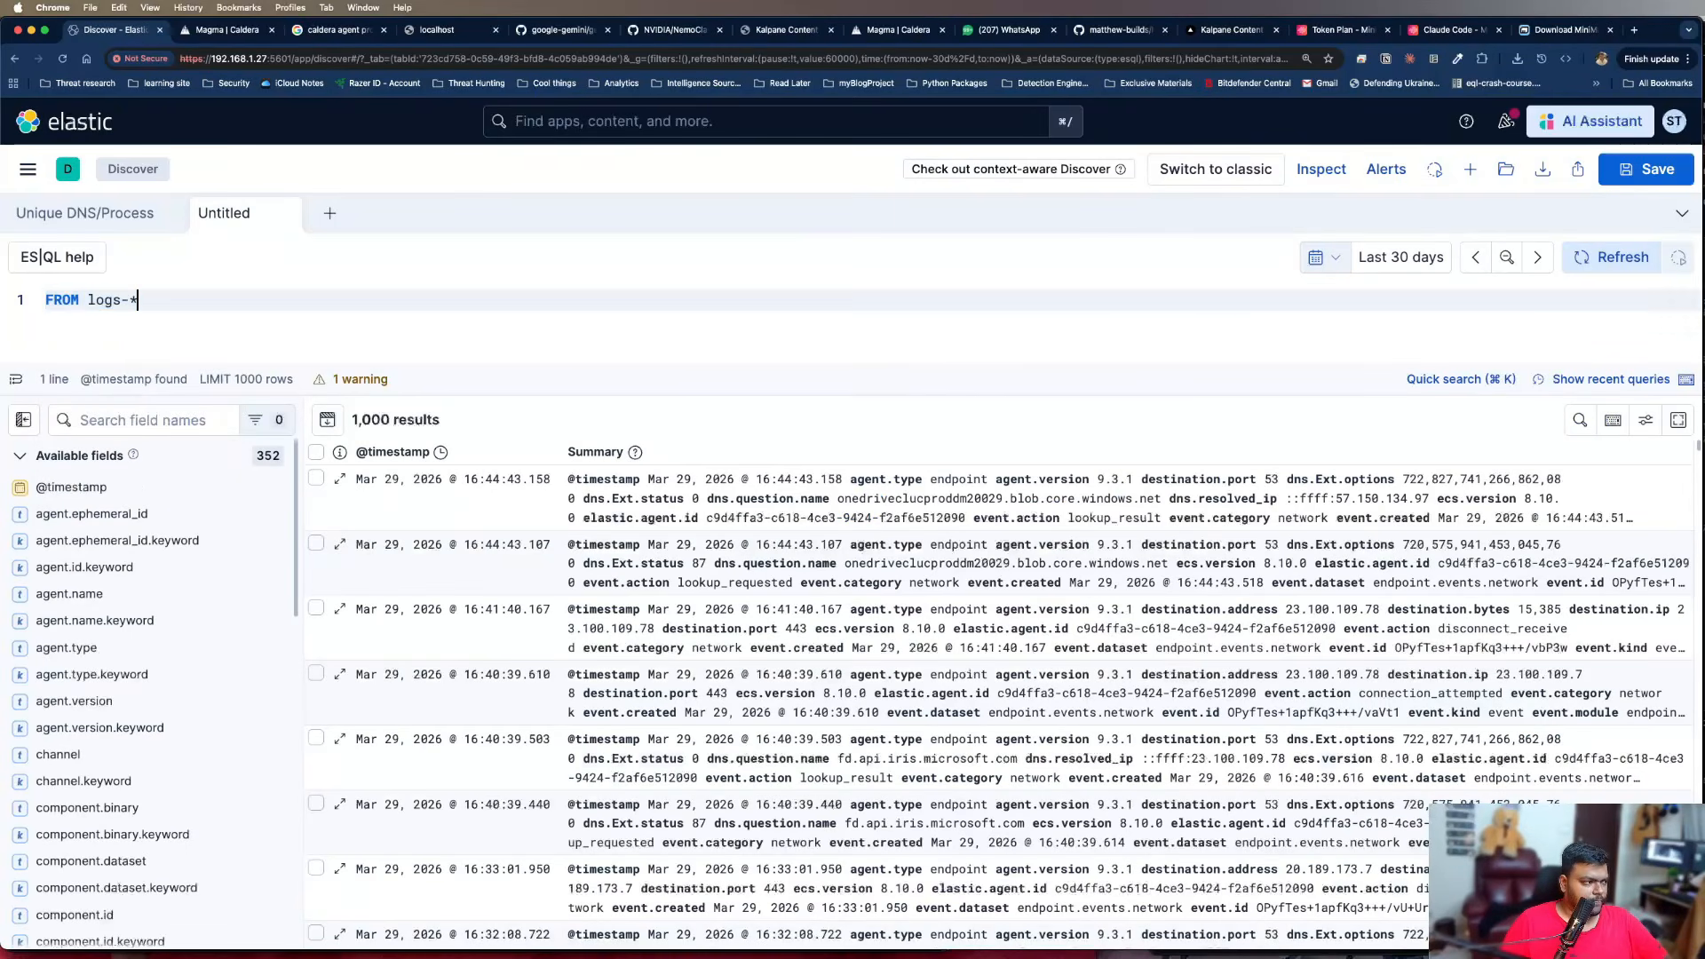
{"action": "type", "text": "//Sysn"}
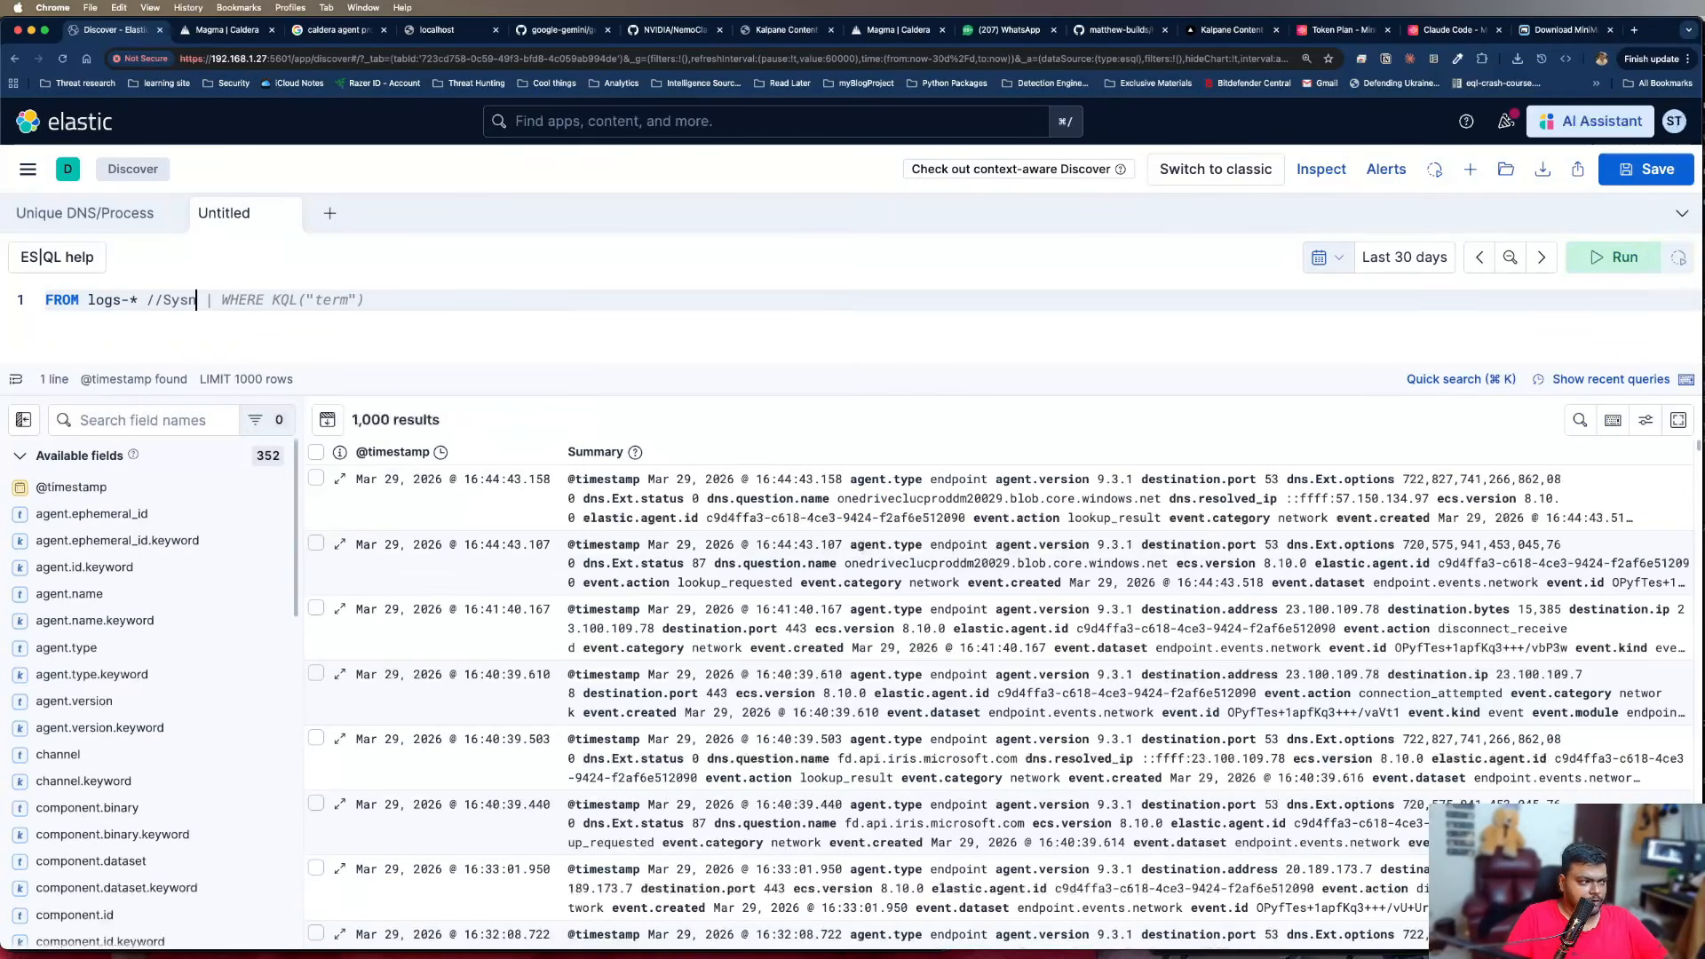
{"action": "key", "text": "BackSpace"}
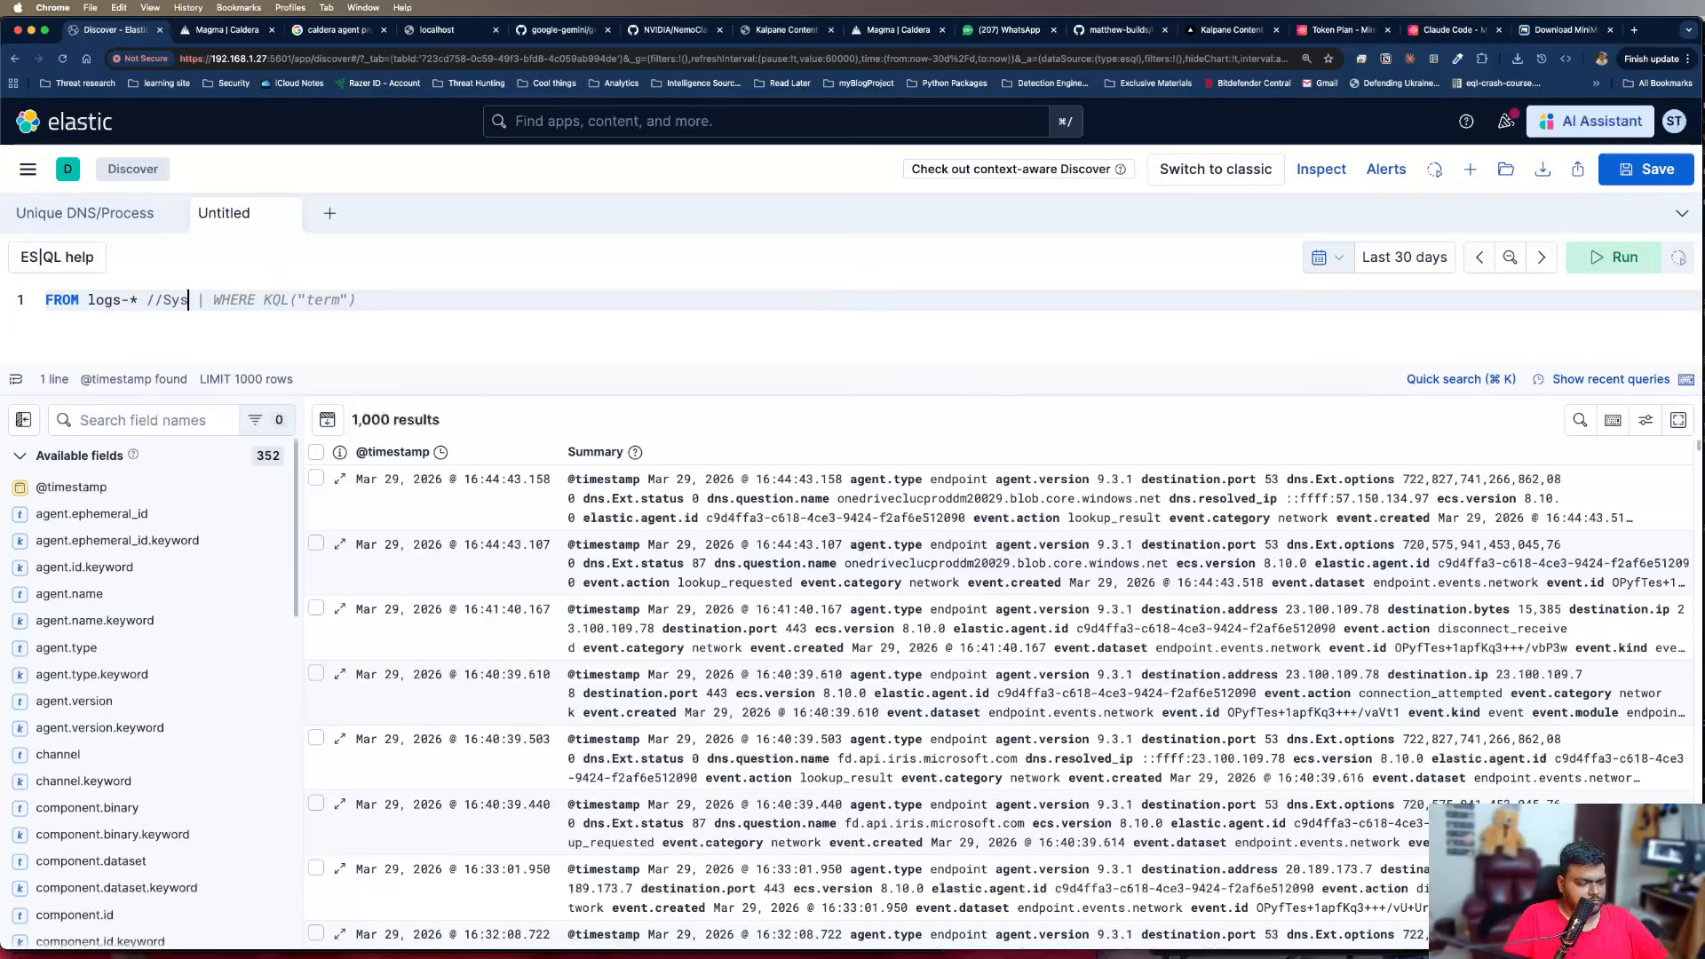
{"action": "type", "text": "mo"}
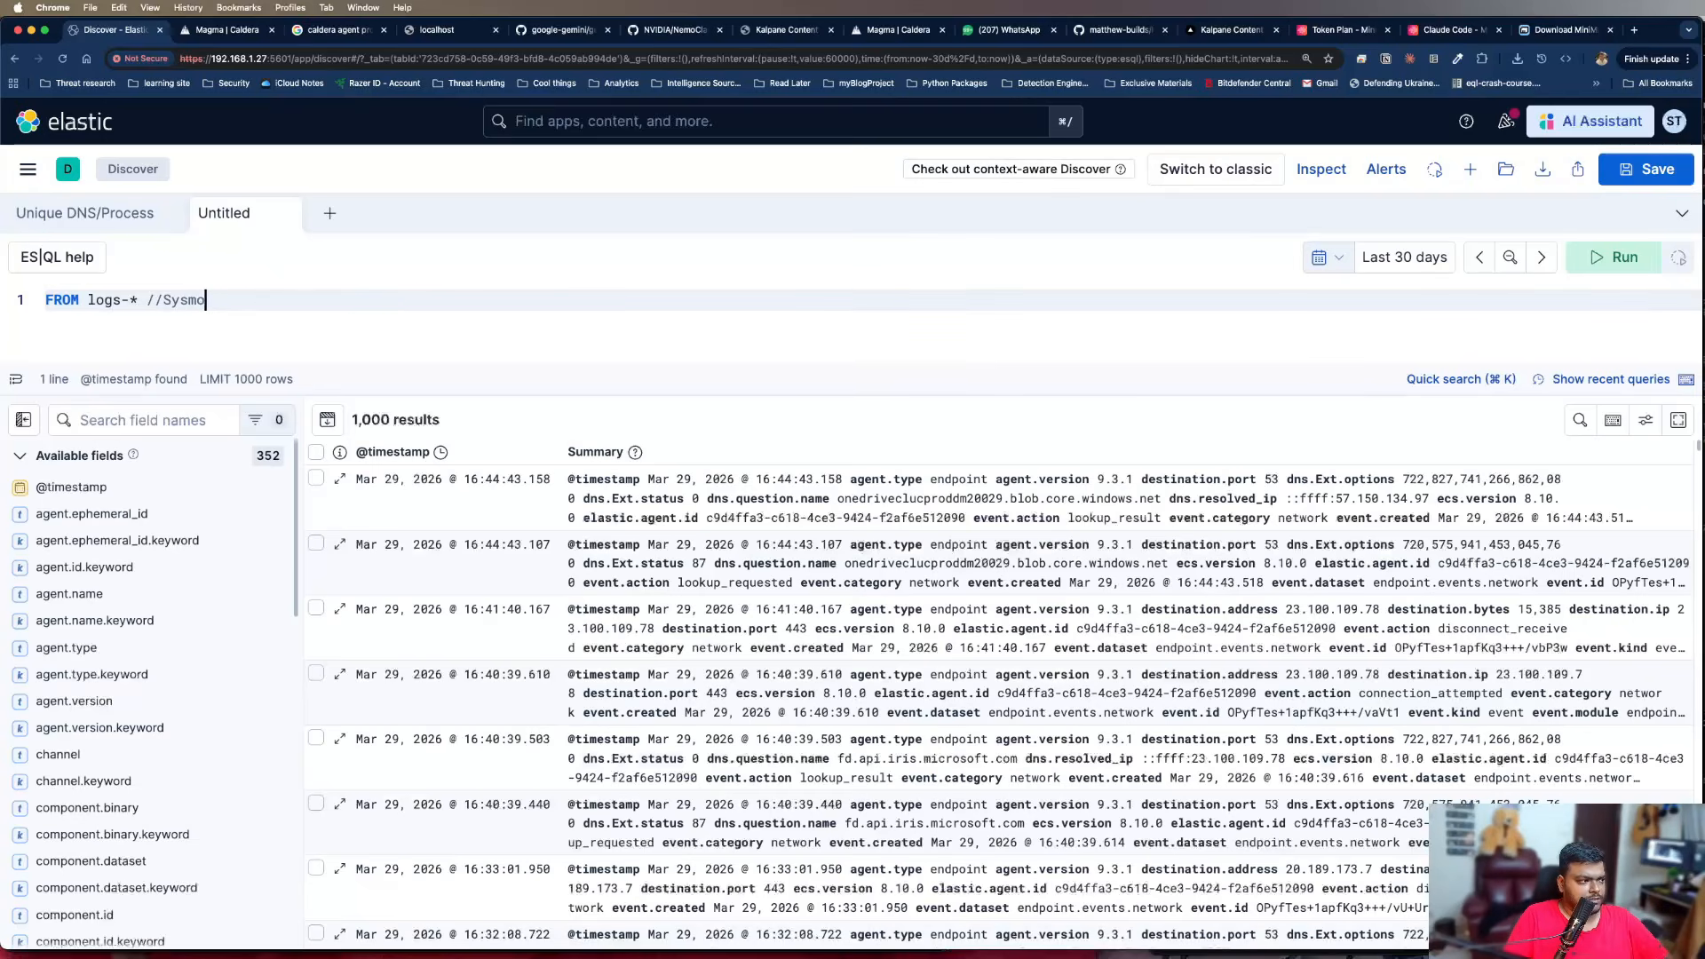
{"action": "type", "text": "n + Ela"}
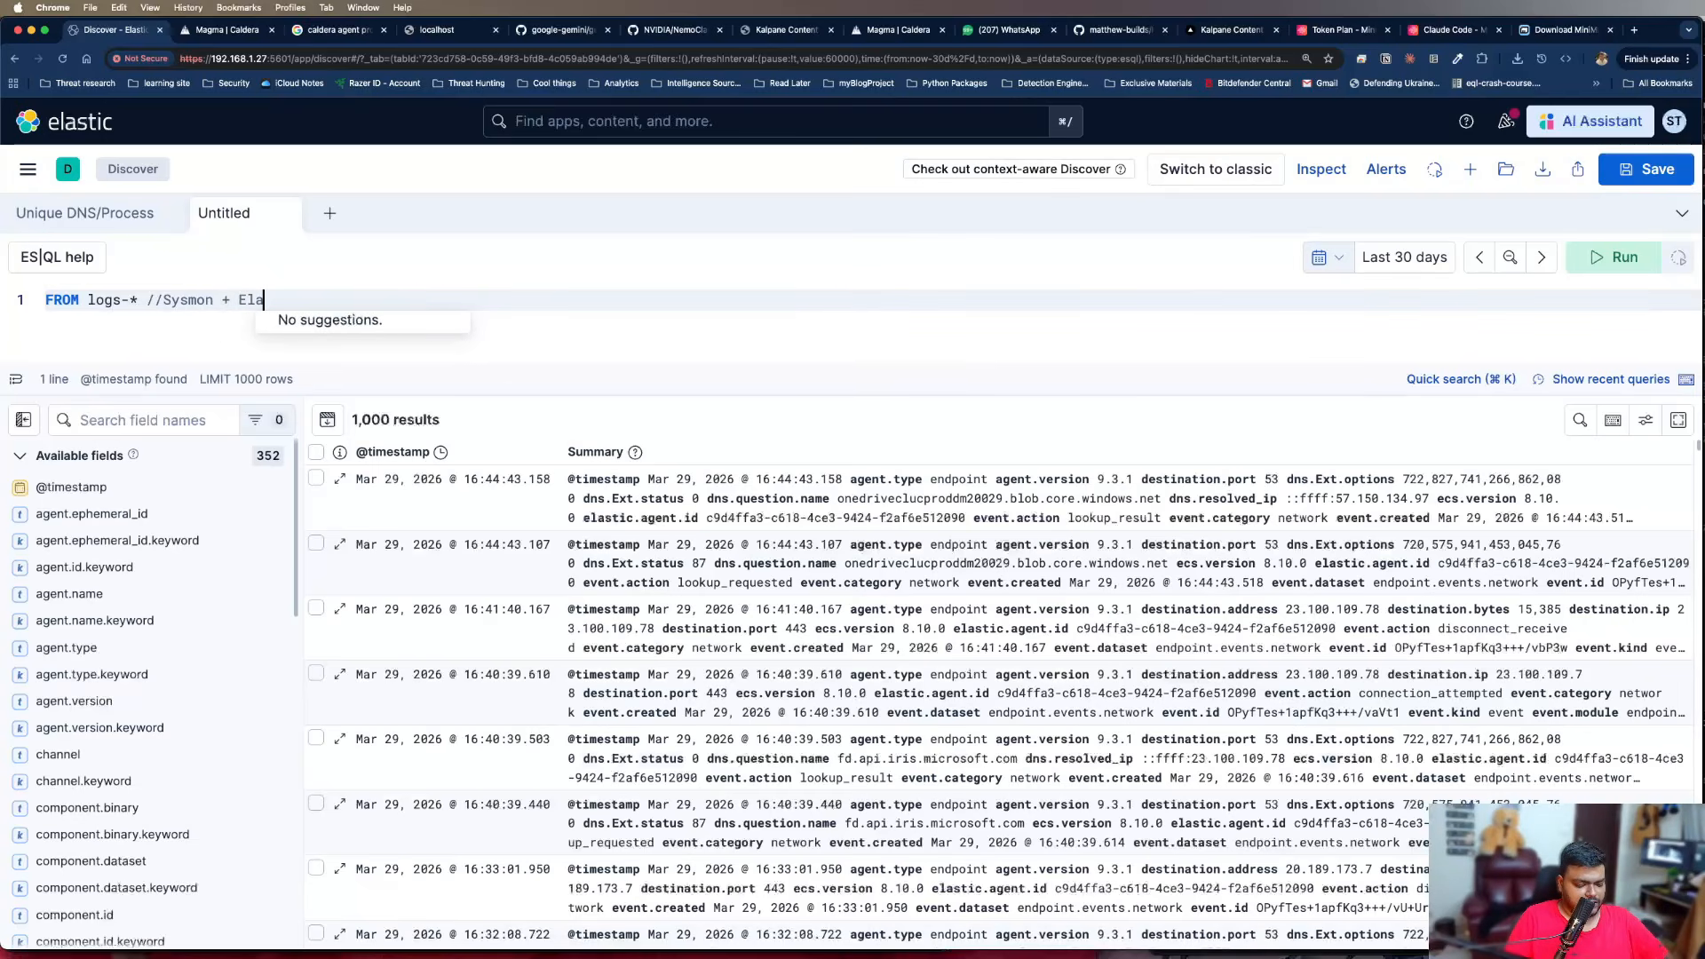
{"action": "type", "text": "stic-Defend"}
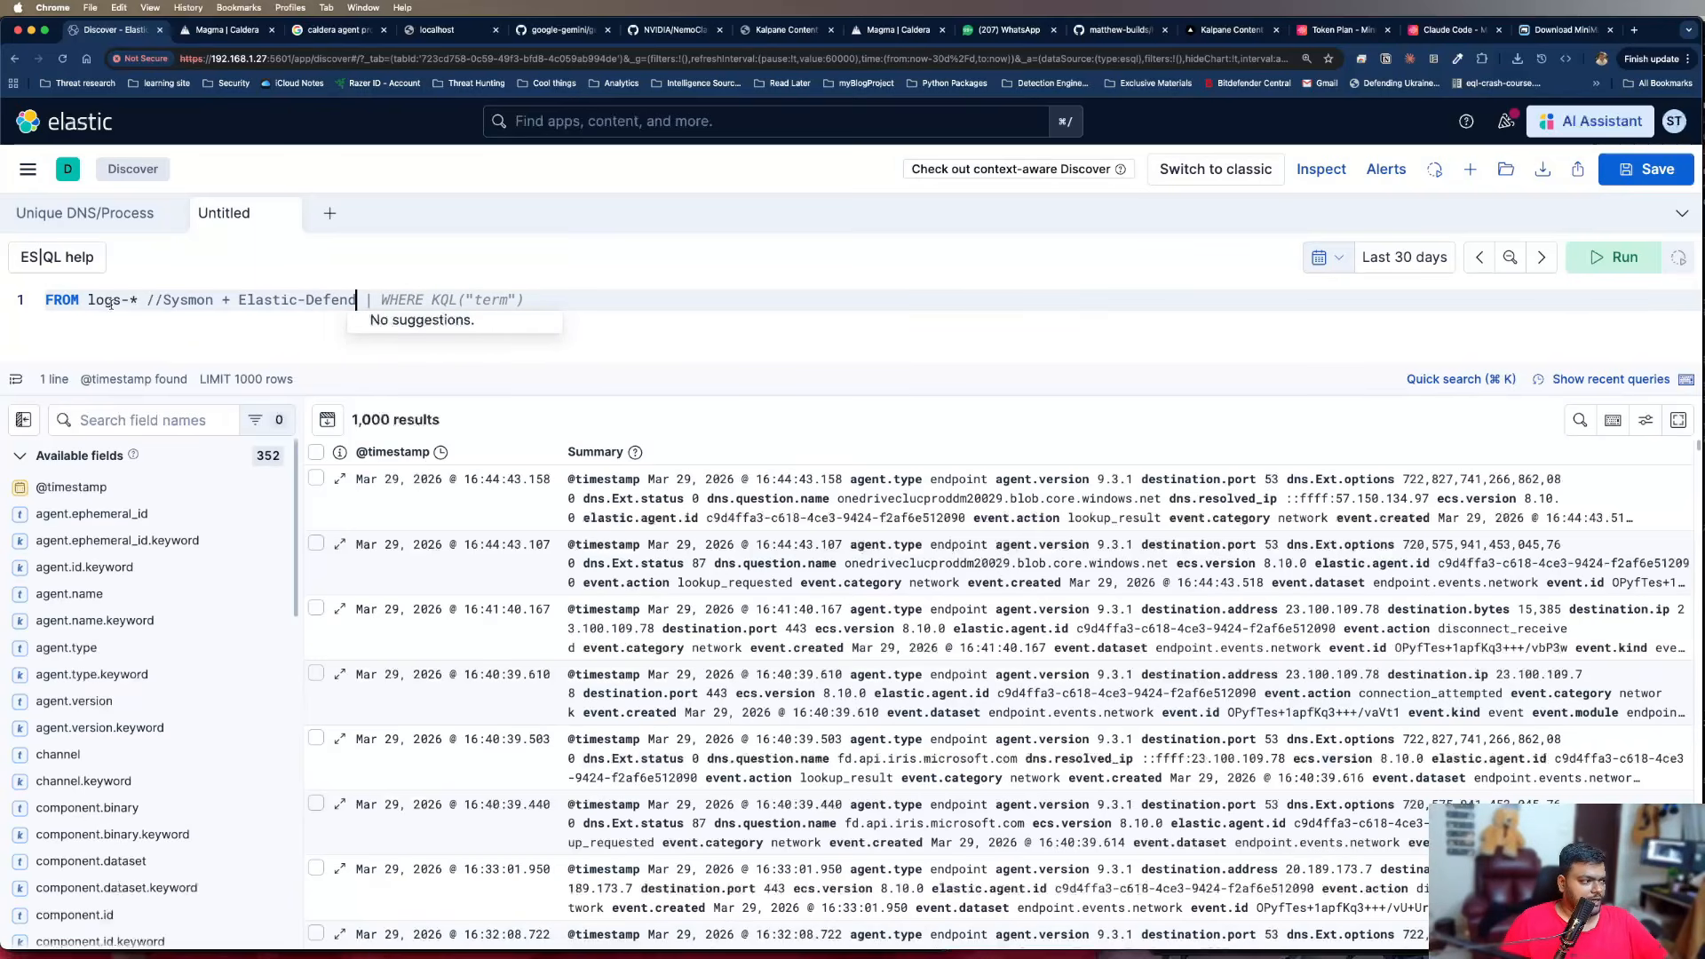
Replace the logs-* source in the query with the index pattern logs-windows.sysmon_operational-*
{"action": "key", "text": "super+Tab"}
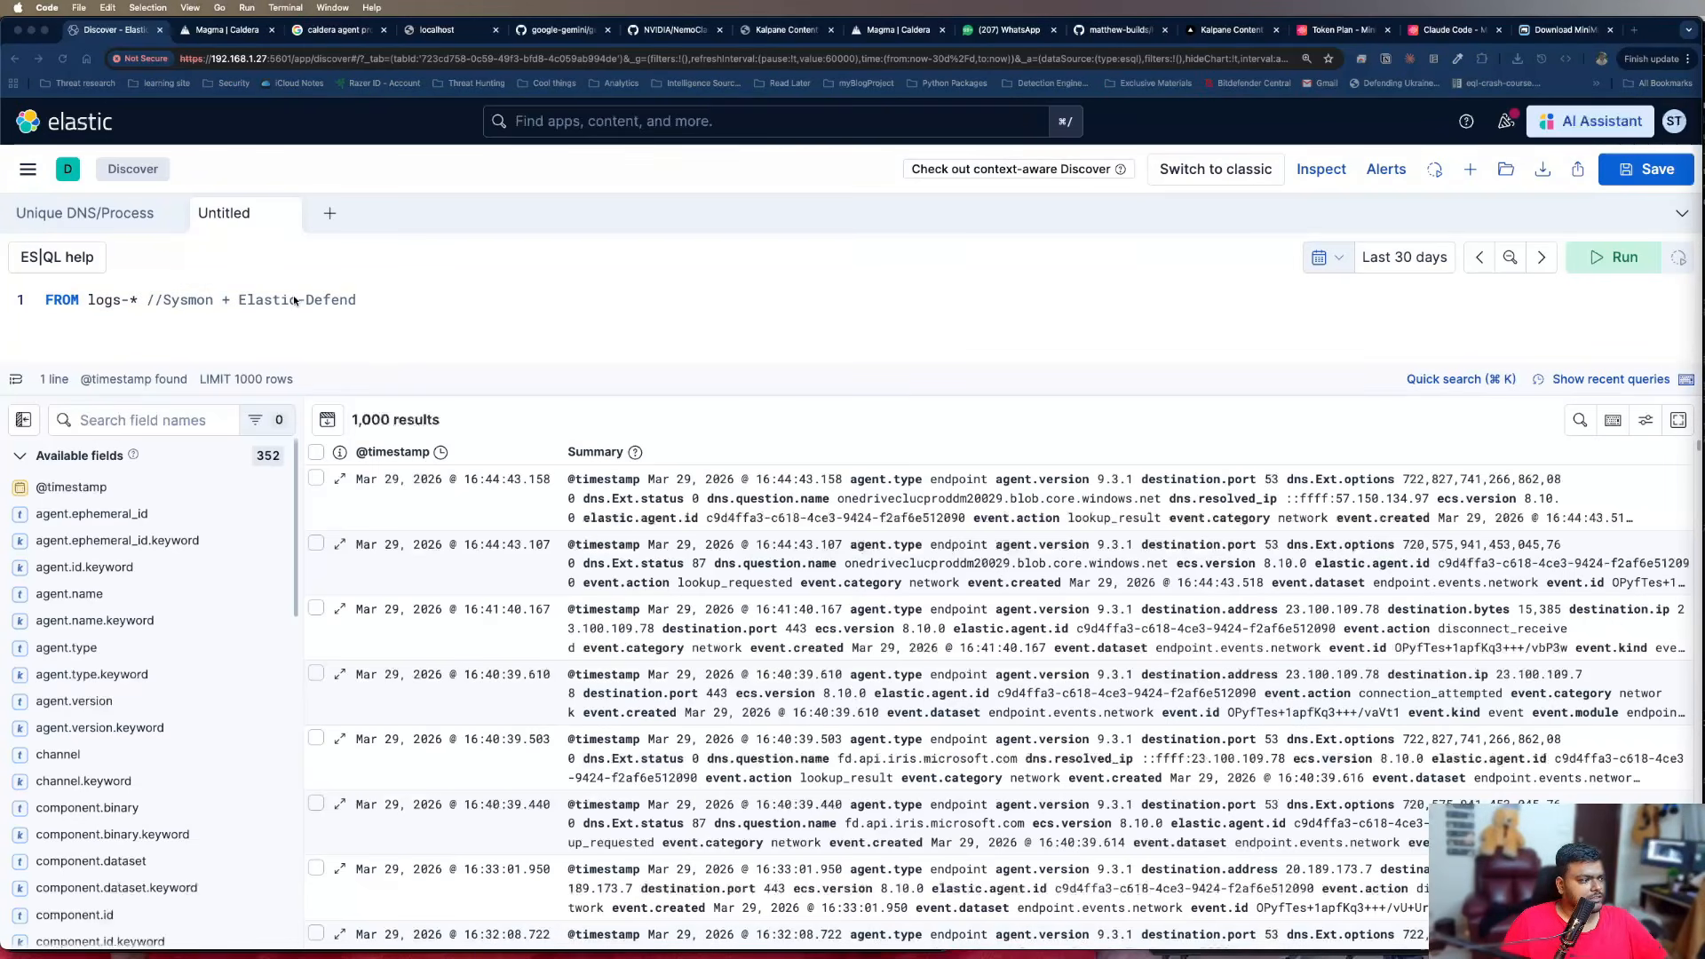
{"action": "key", "text": "super+Tab"}
{"action": "left_click_drag", "start_coordinate": [88, 300], "coordinate": [139, 300]}
{"action": "type", "text": "logs-windows.sysmon_operational-*"}
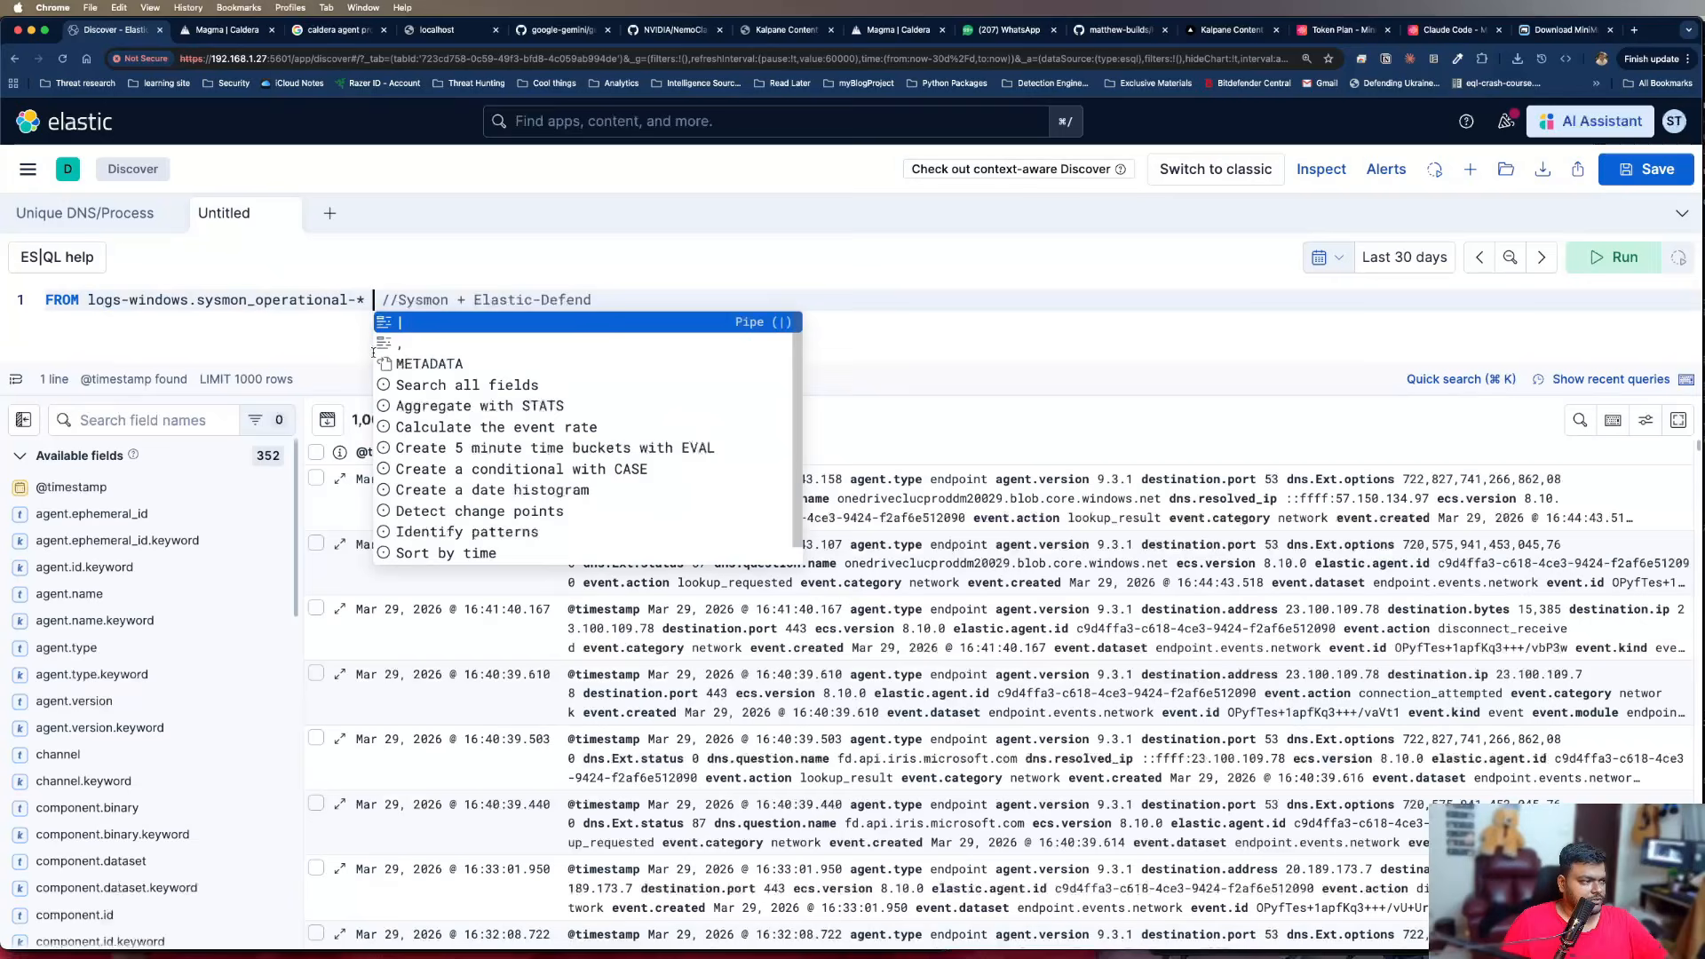
{"action": "left_click", "coordinate": [326, 317]}
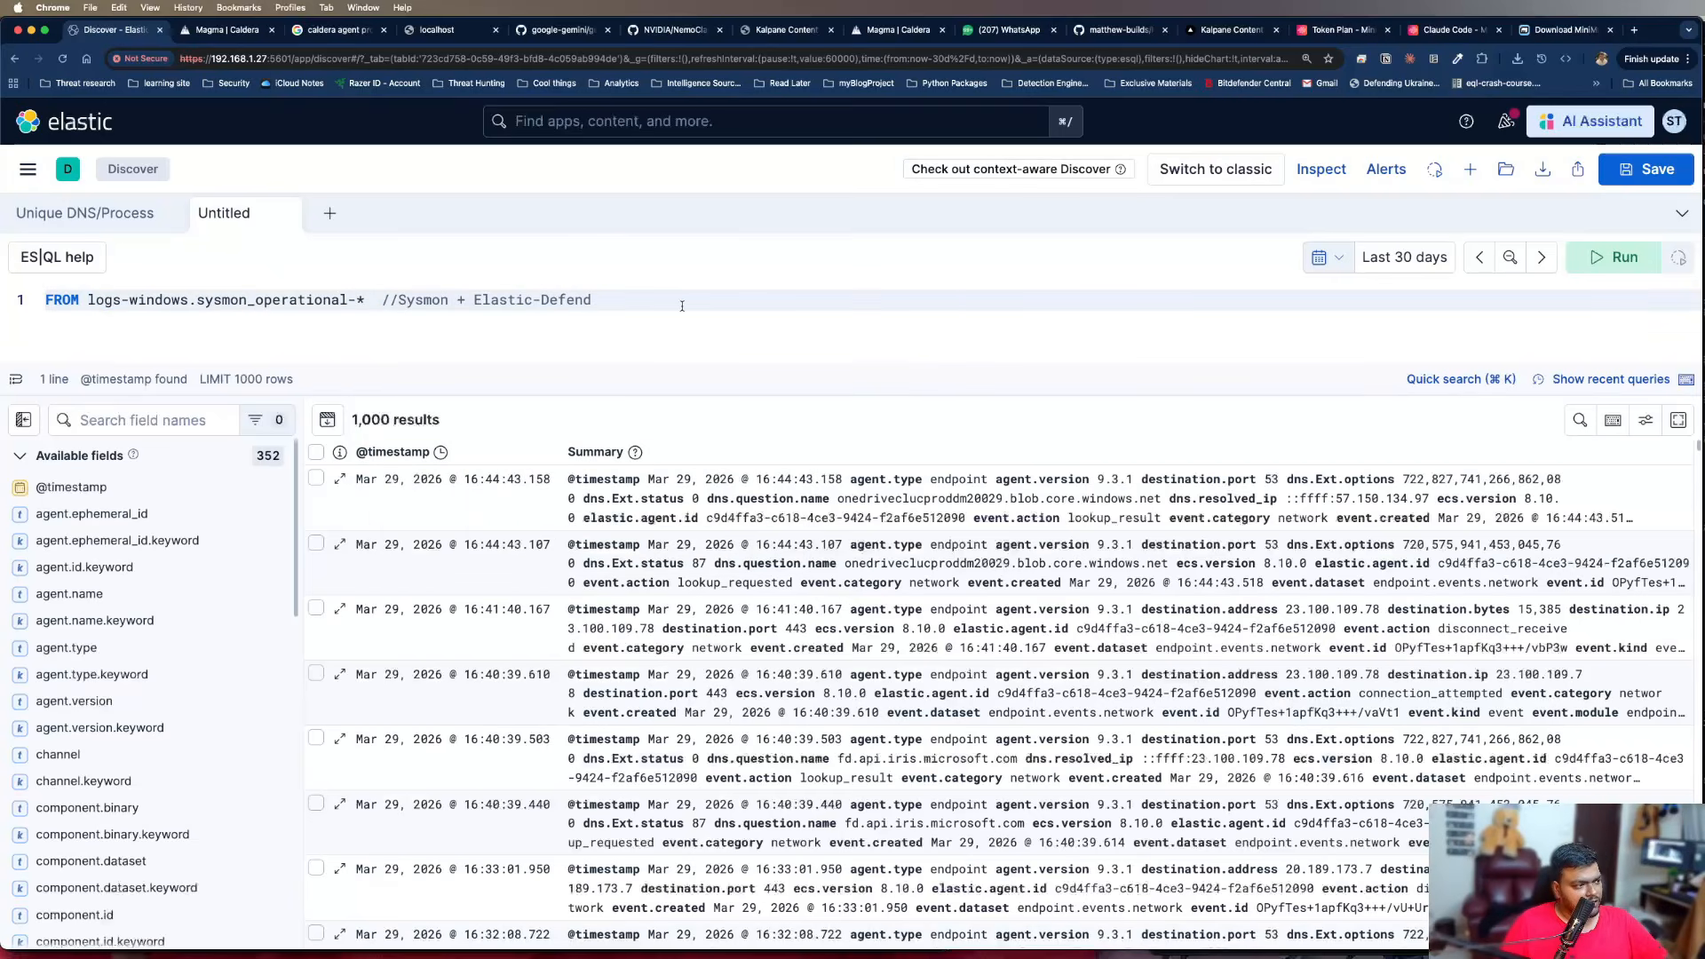
Add a second query line filtering with | where event.code = "1" and continue the condition with "and"
{"action": "key", "text": "Return"}
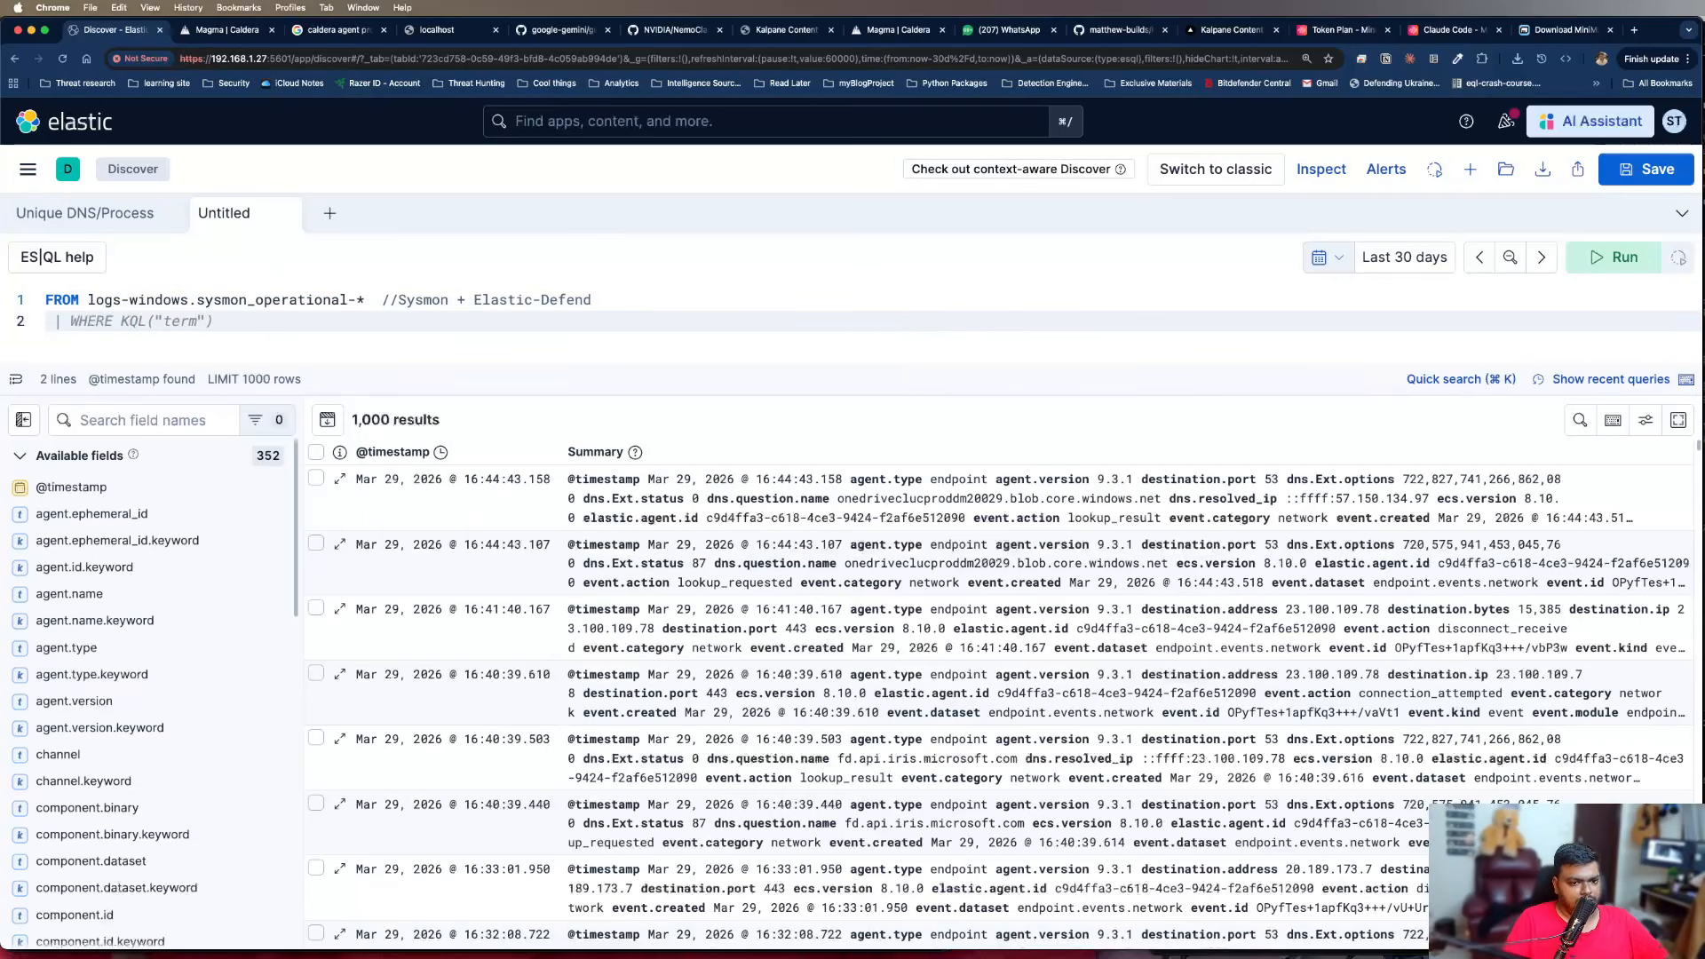
{"action": "type", "text": "| "}
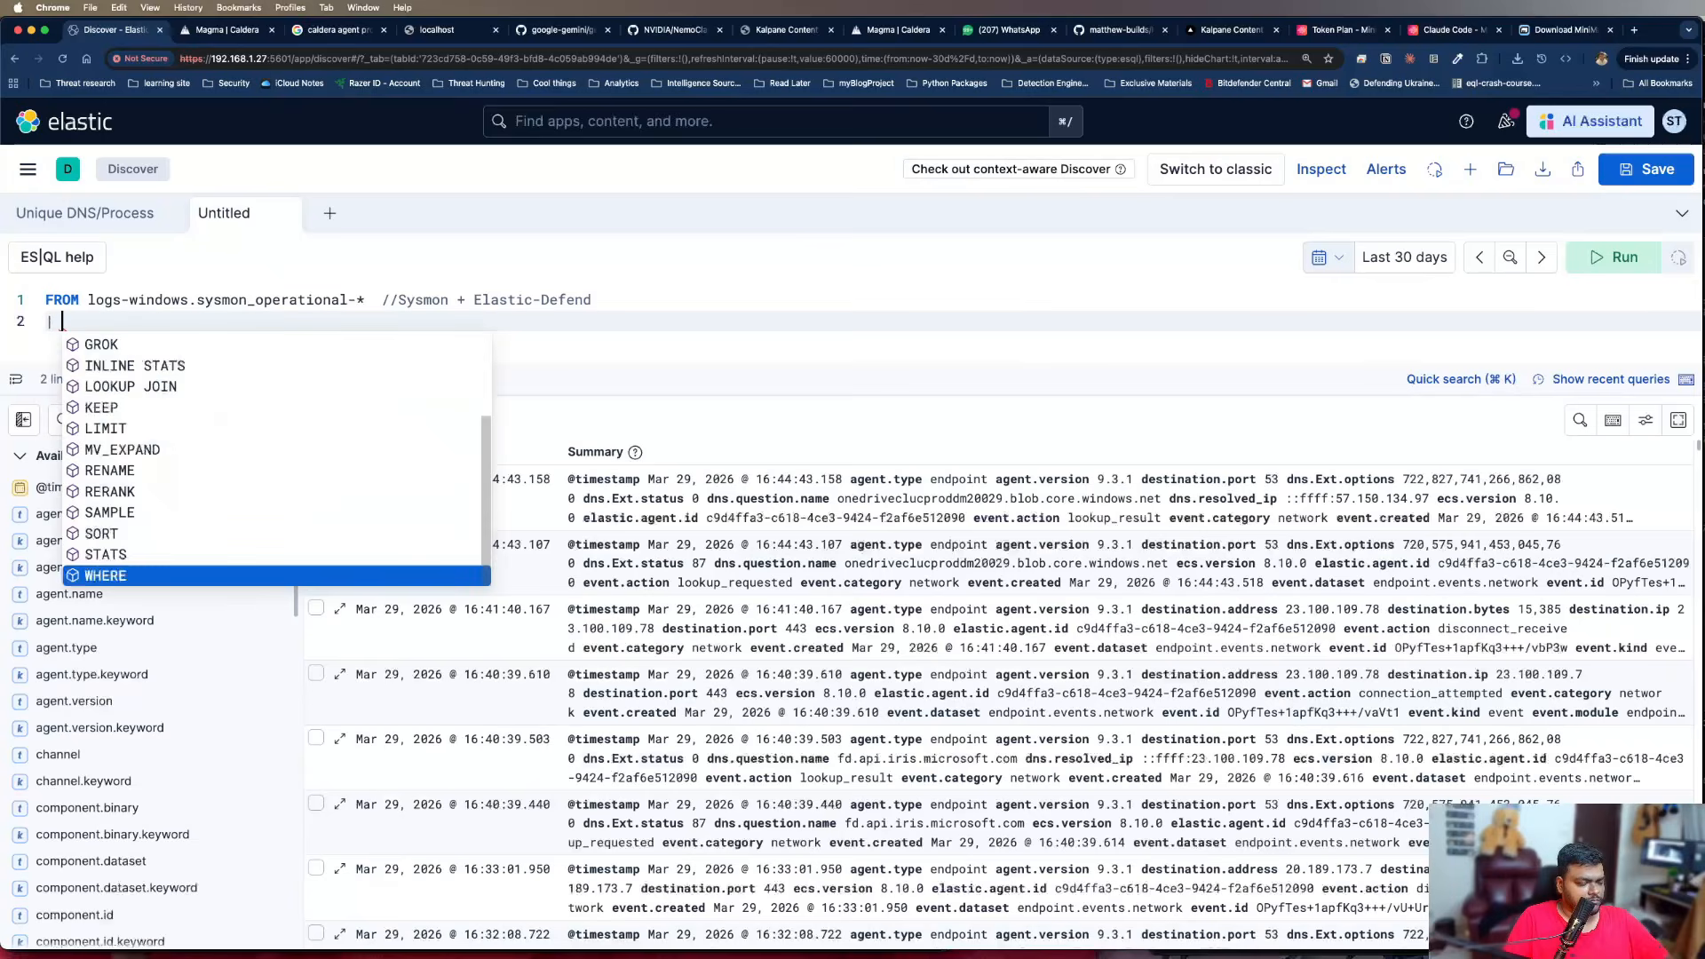
{"action": "type", "text": "where "}
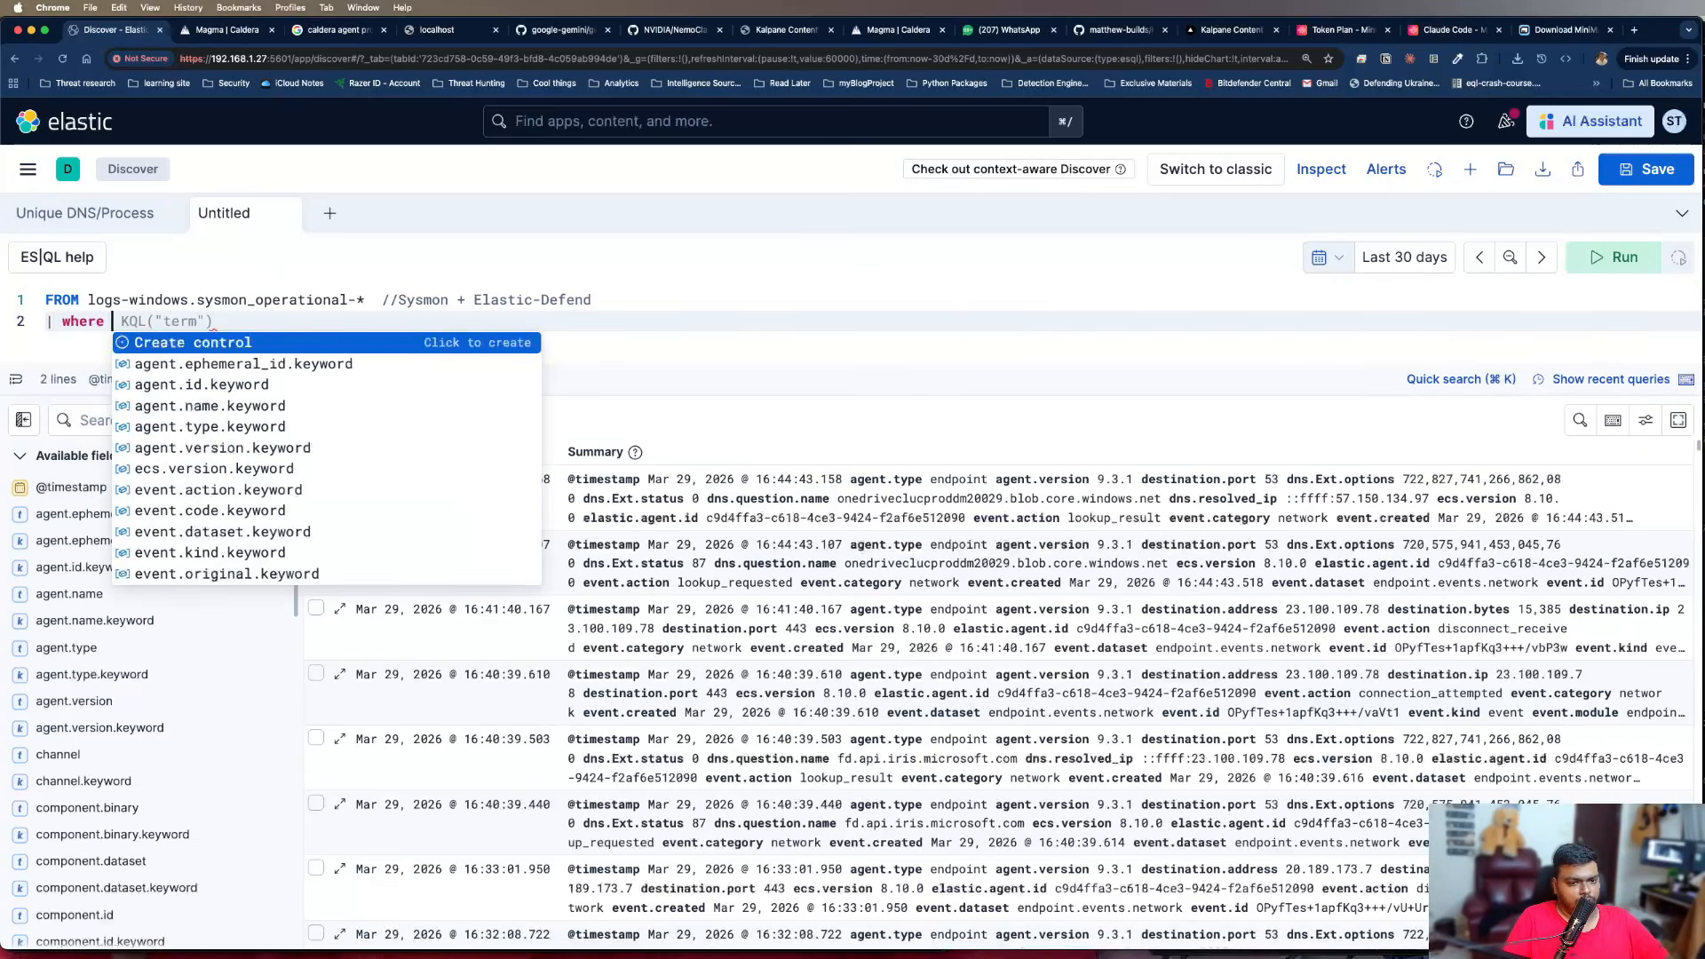
{"action": "type", "text": "aevent"}
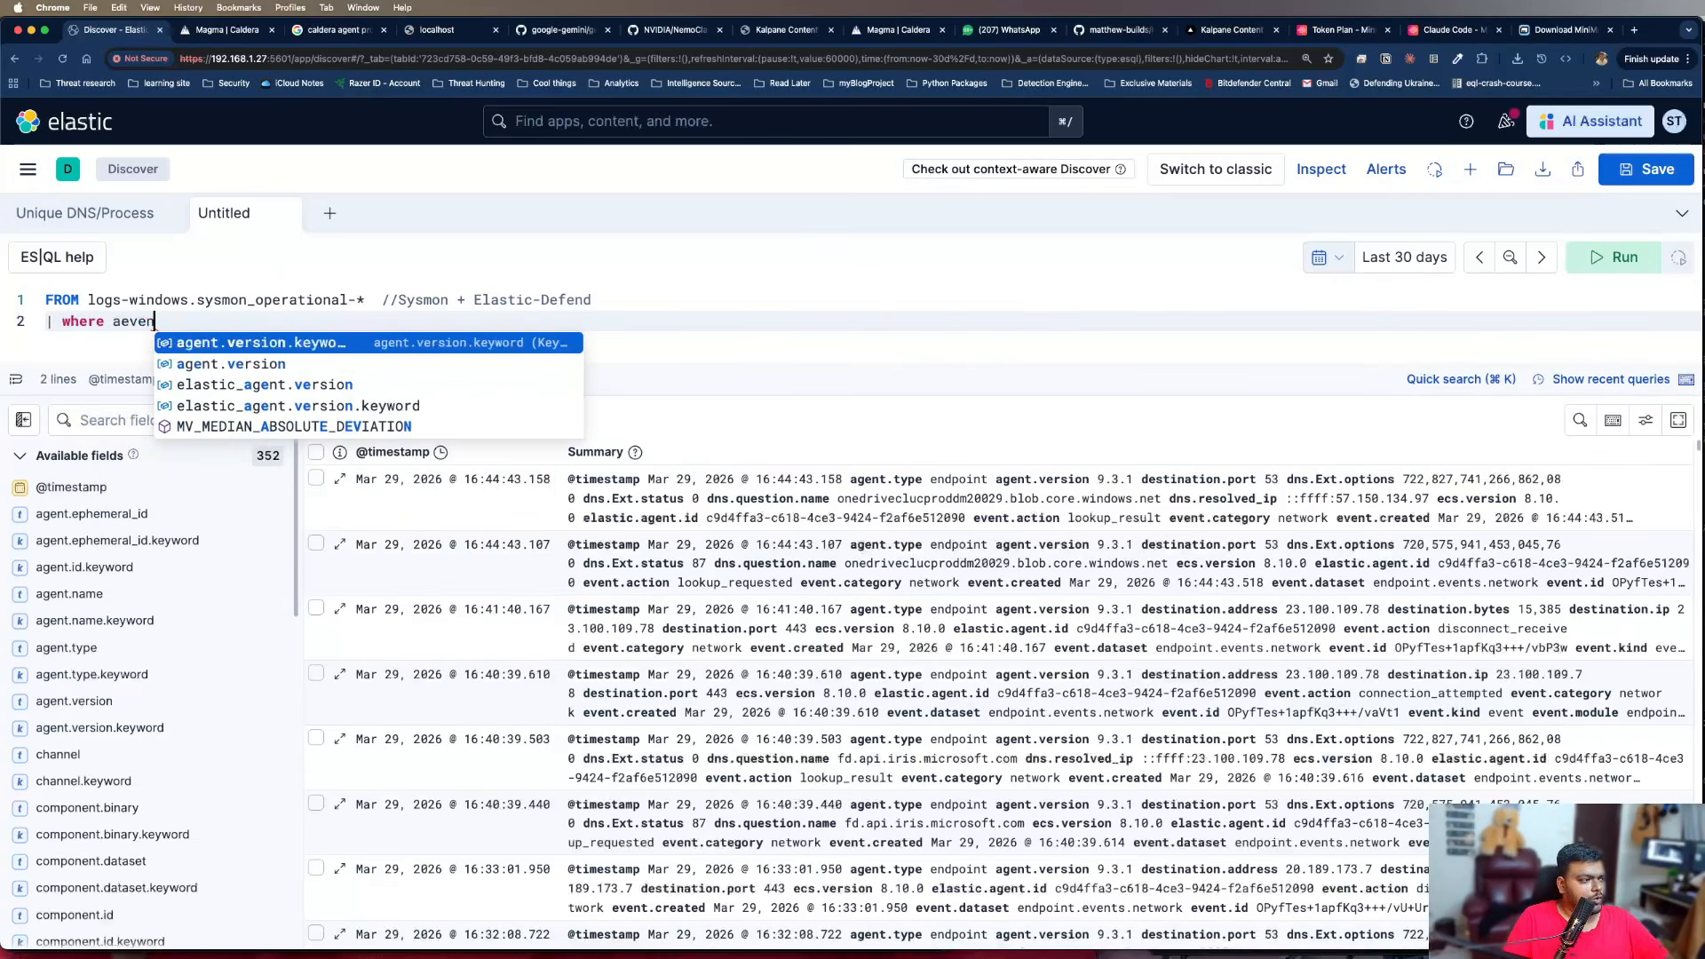
{"action": "key", "text": "BackSpace"}
{"action": "key", "text": "BackSpace"}
{"action": "key", "text": "BackSpace"}
{"action": "key", "text": "BackSpace"}
{"action": "key", "text": "BackSpace"}
{"action": "key", "text": "BackSpace"}
{"action": "type", "text": "evennt"}
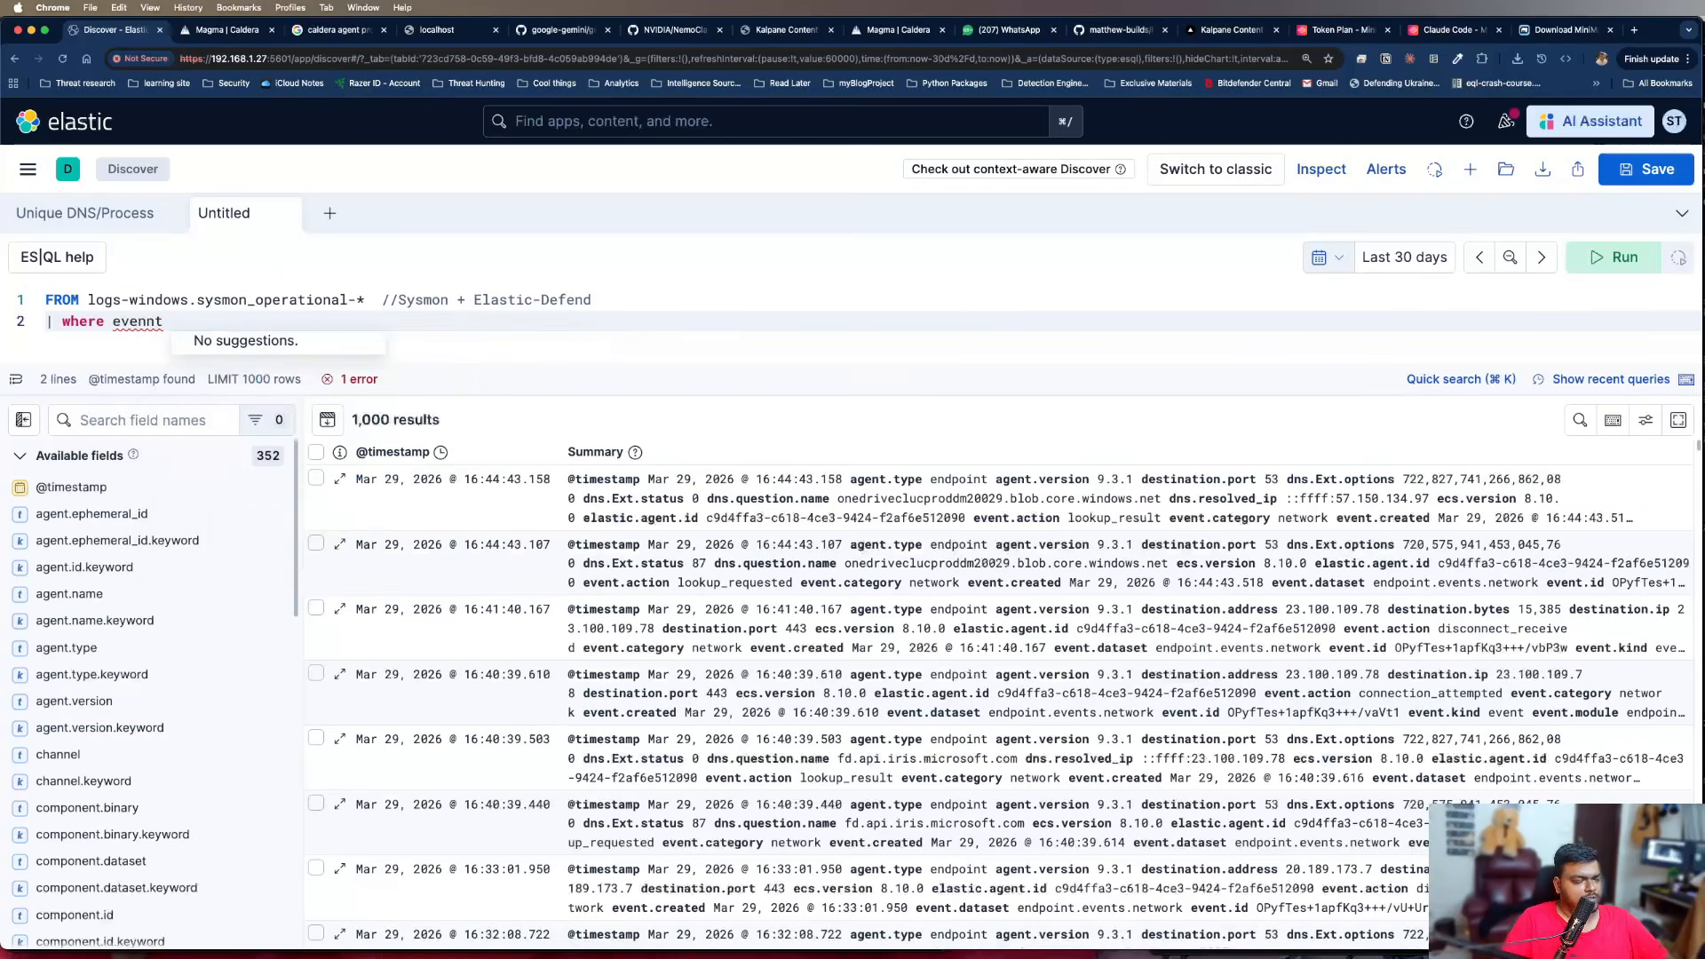
{"action": "key", "text": "BackSpace"}
{"action": "key", "text": "BackSpace"}
{"action": "key", "text": "BackSpace"}
{"action": "type", "text": "t"}
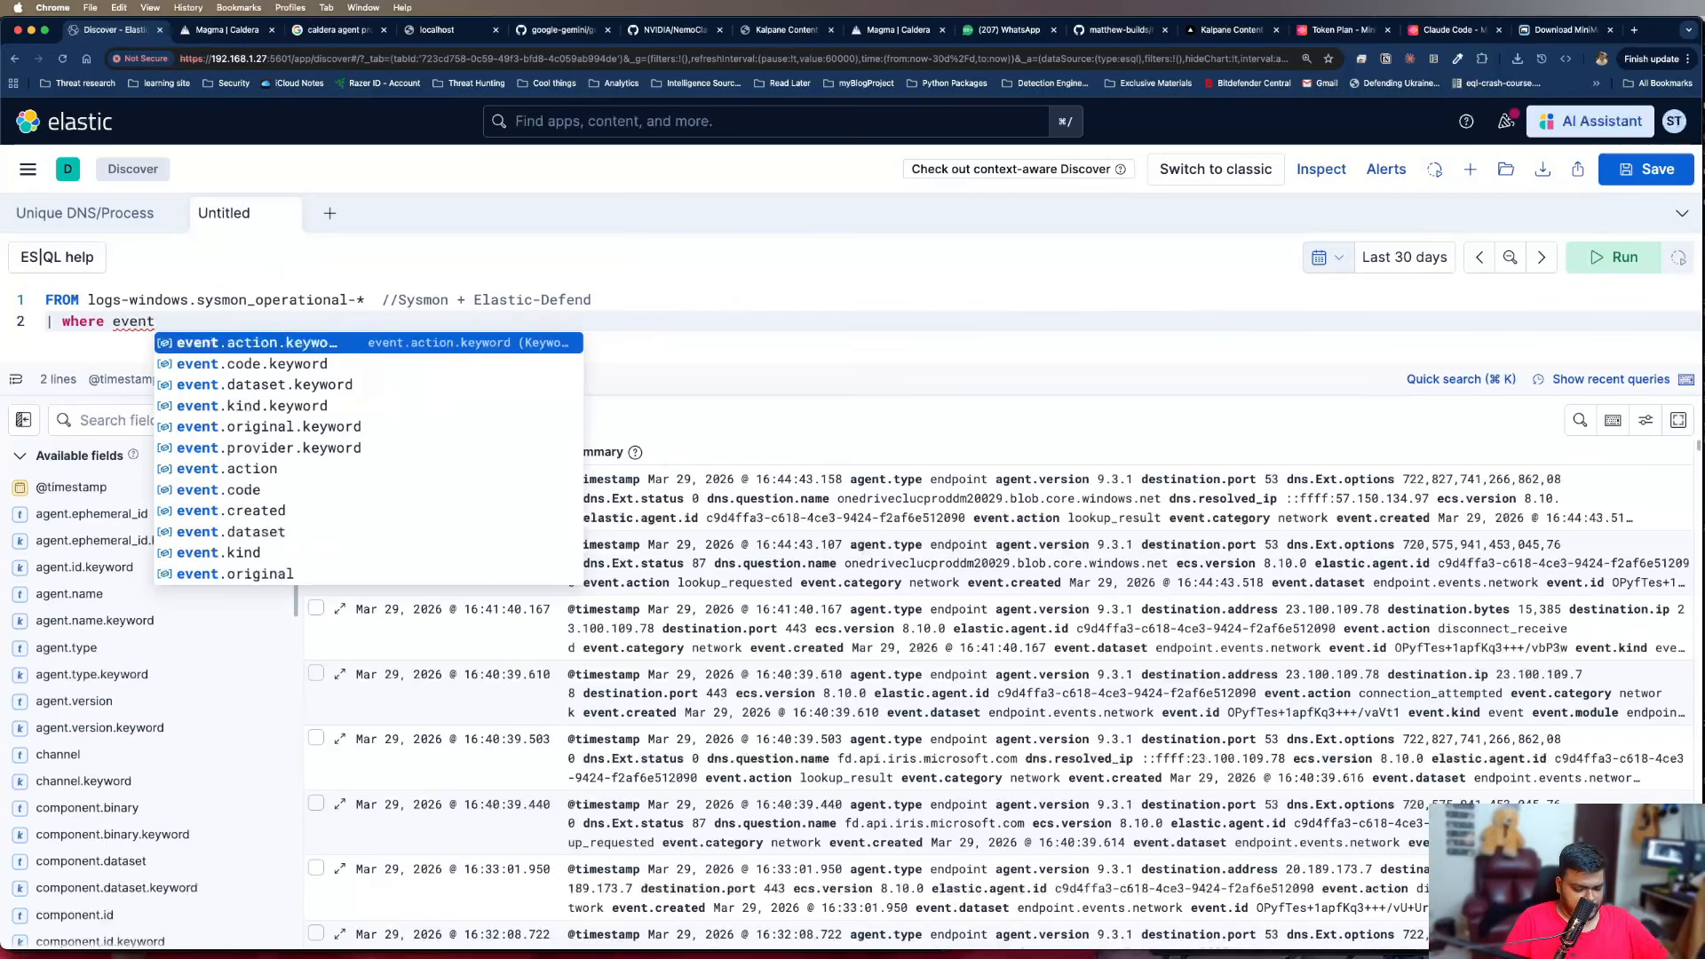
{"action": "type", "text": ".code = "}
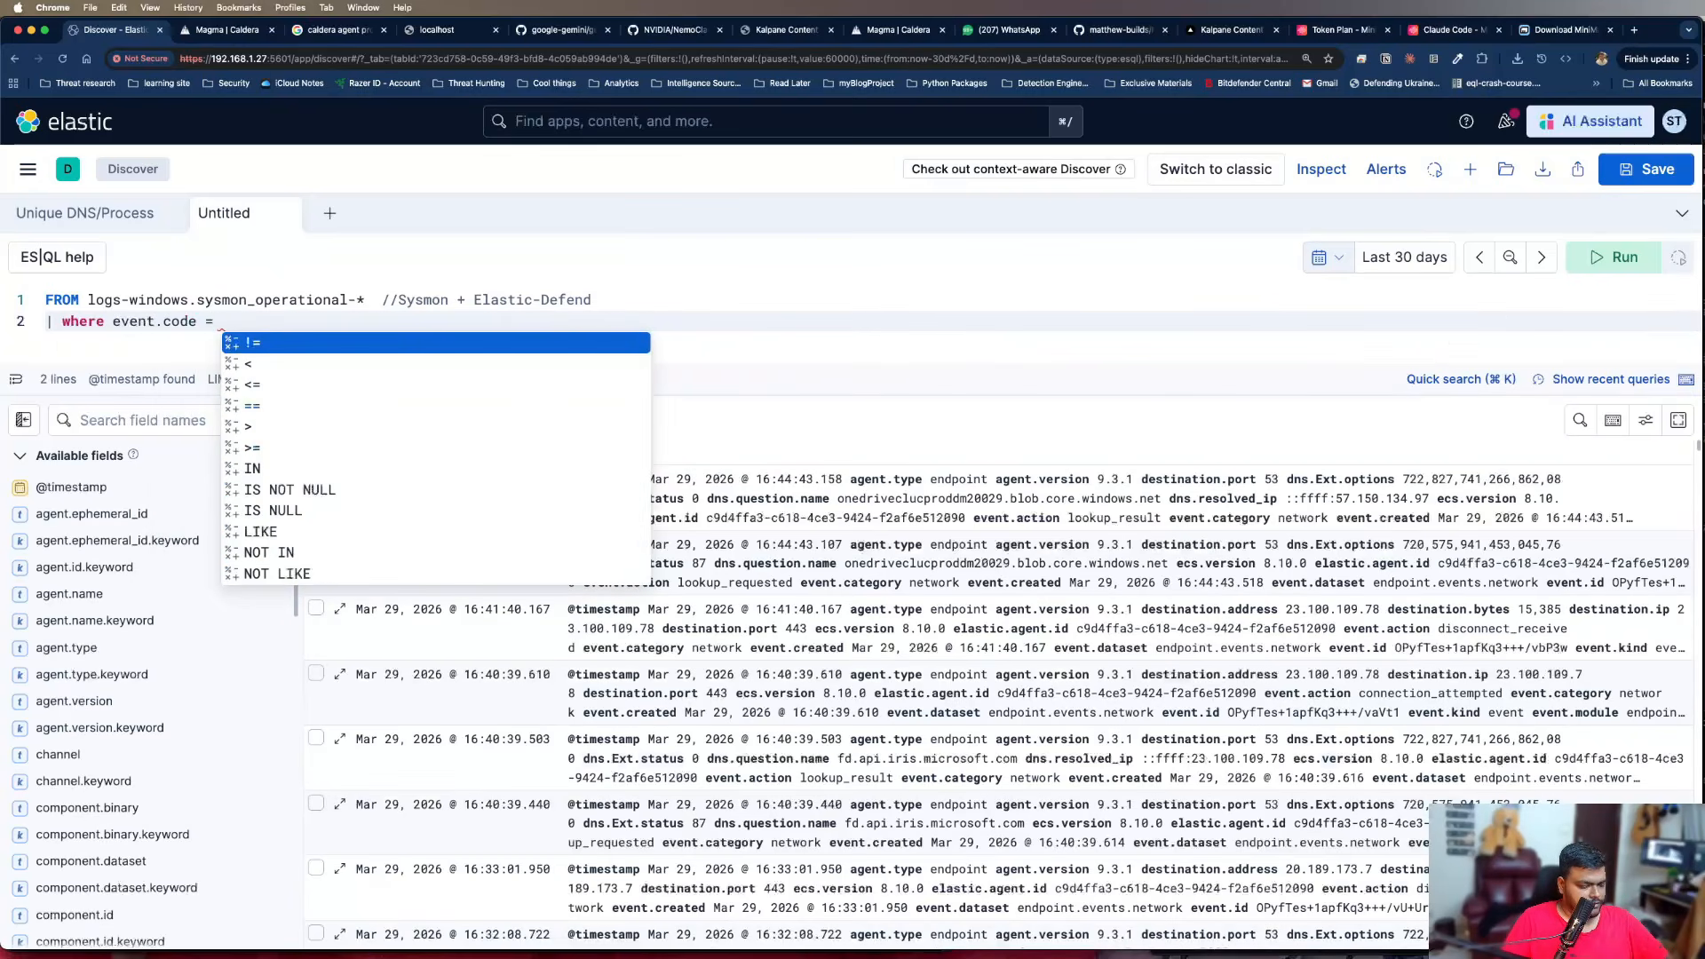
{"action": "type", "text": "\"1\""}
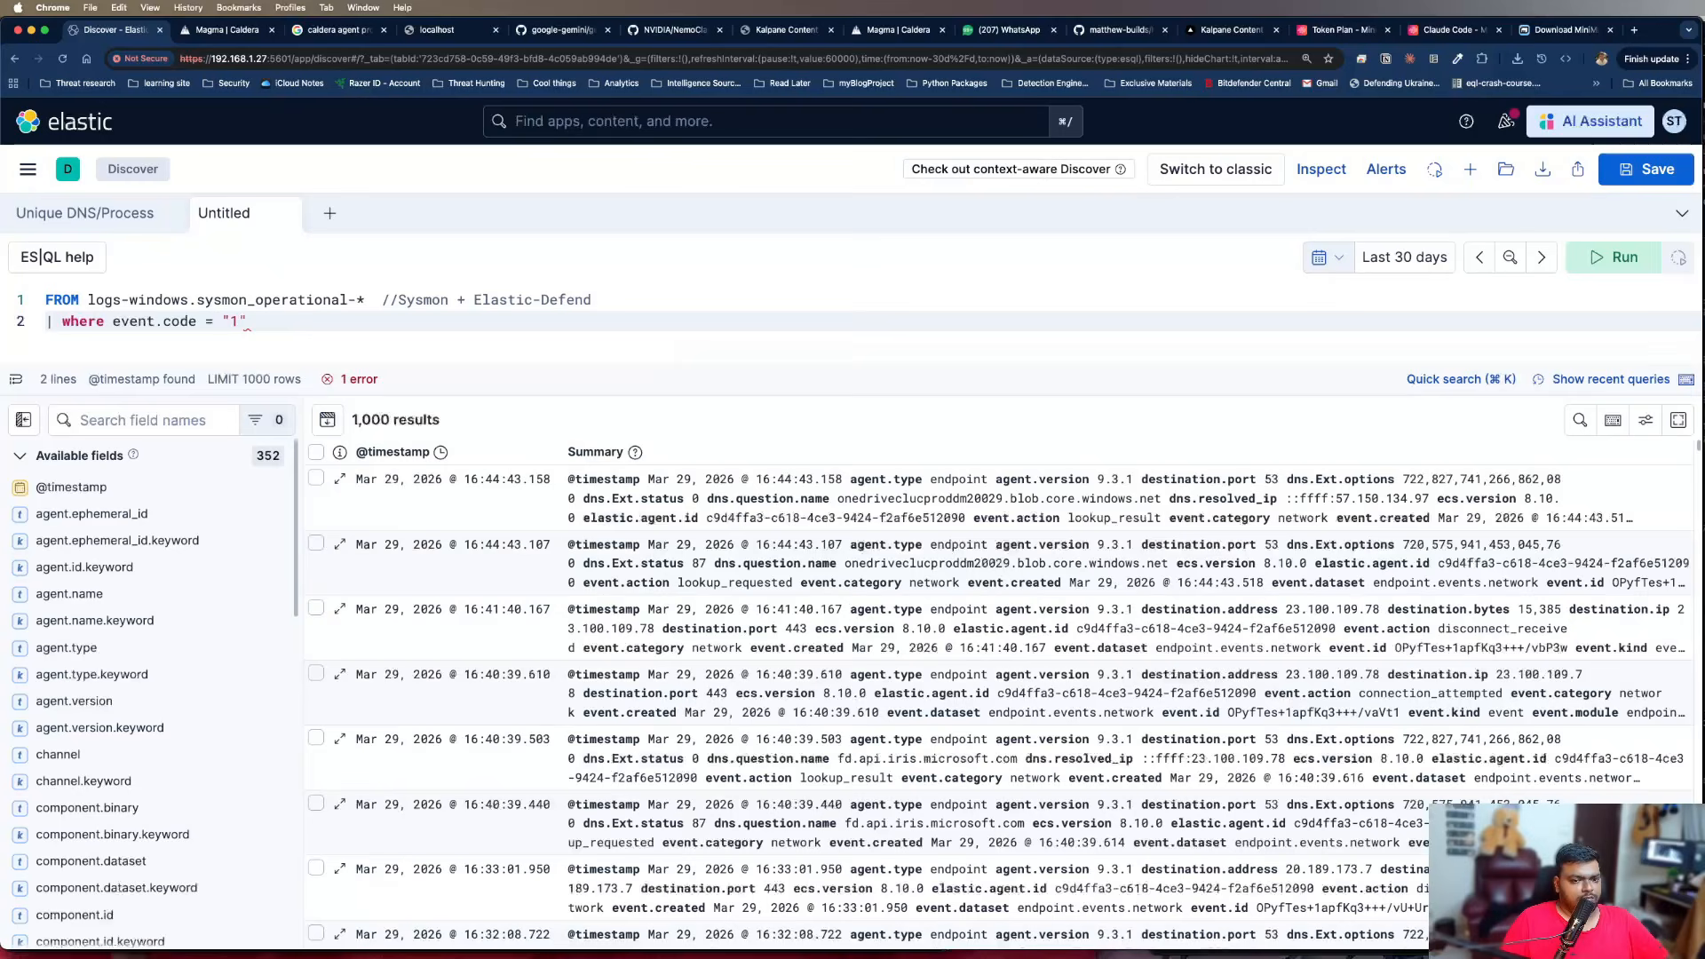
{"action": "type", "text": " and"}
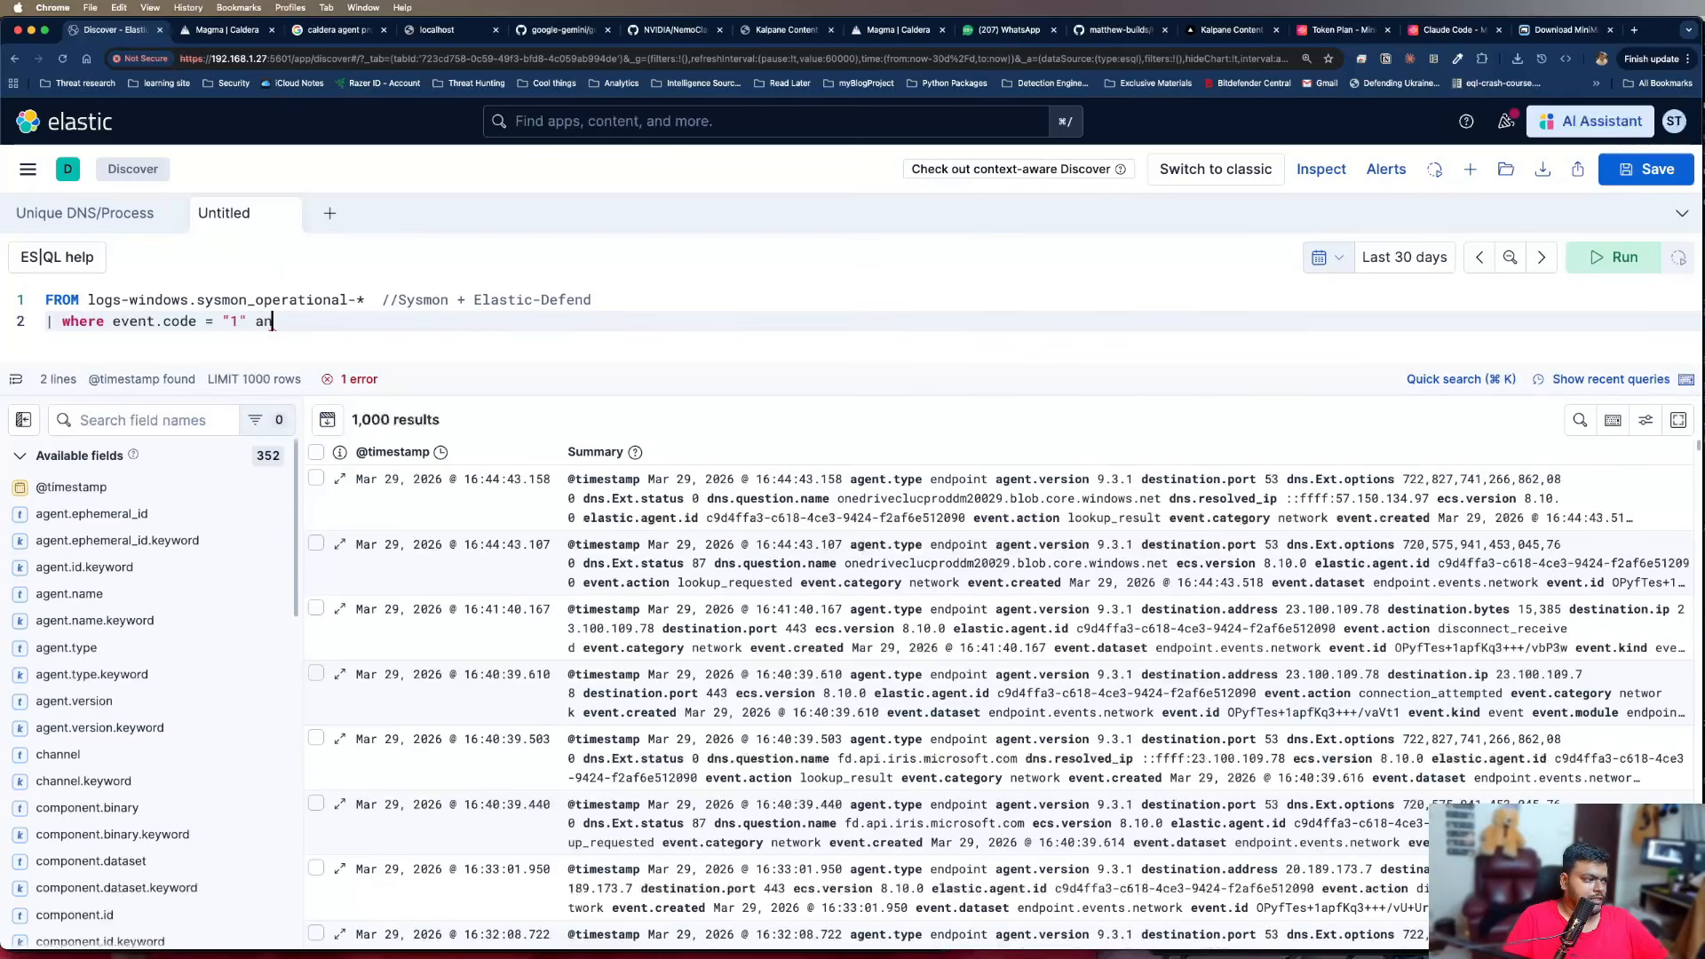
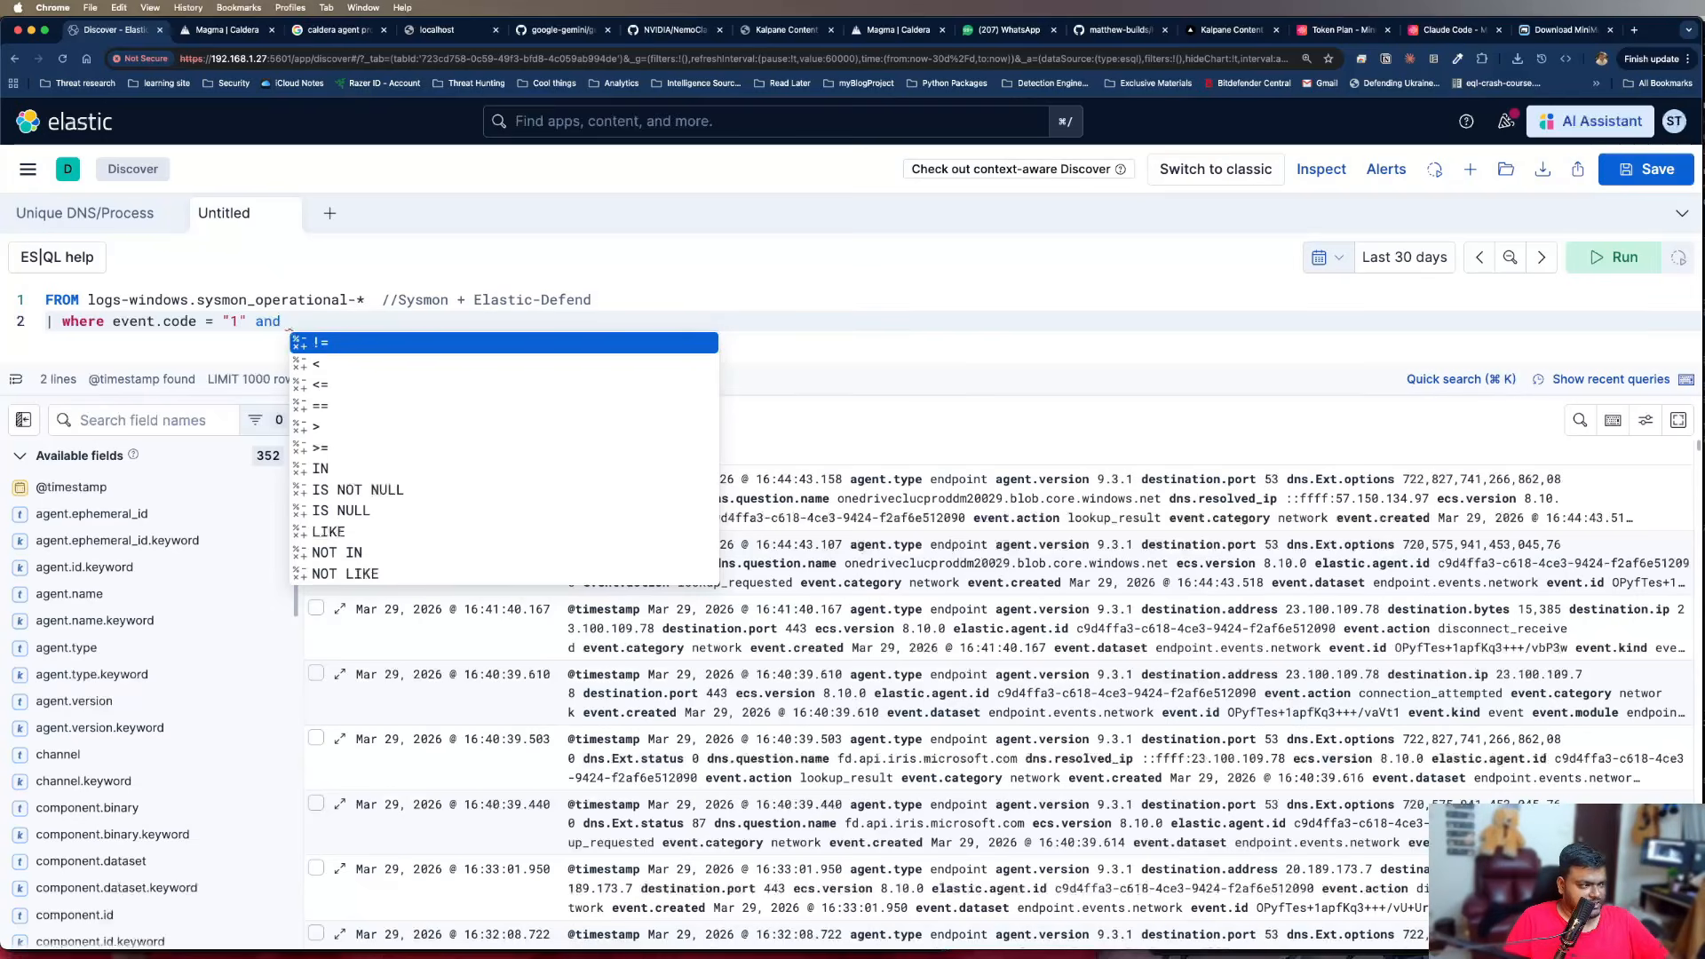
Remove the stray operator after event.code = "1" and continue the condition with "and" on a third query line
{"action": "key", "text": "Return"}
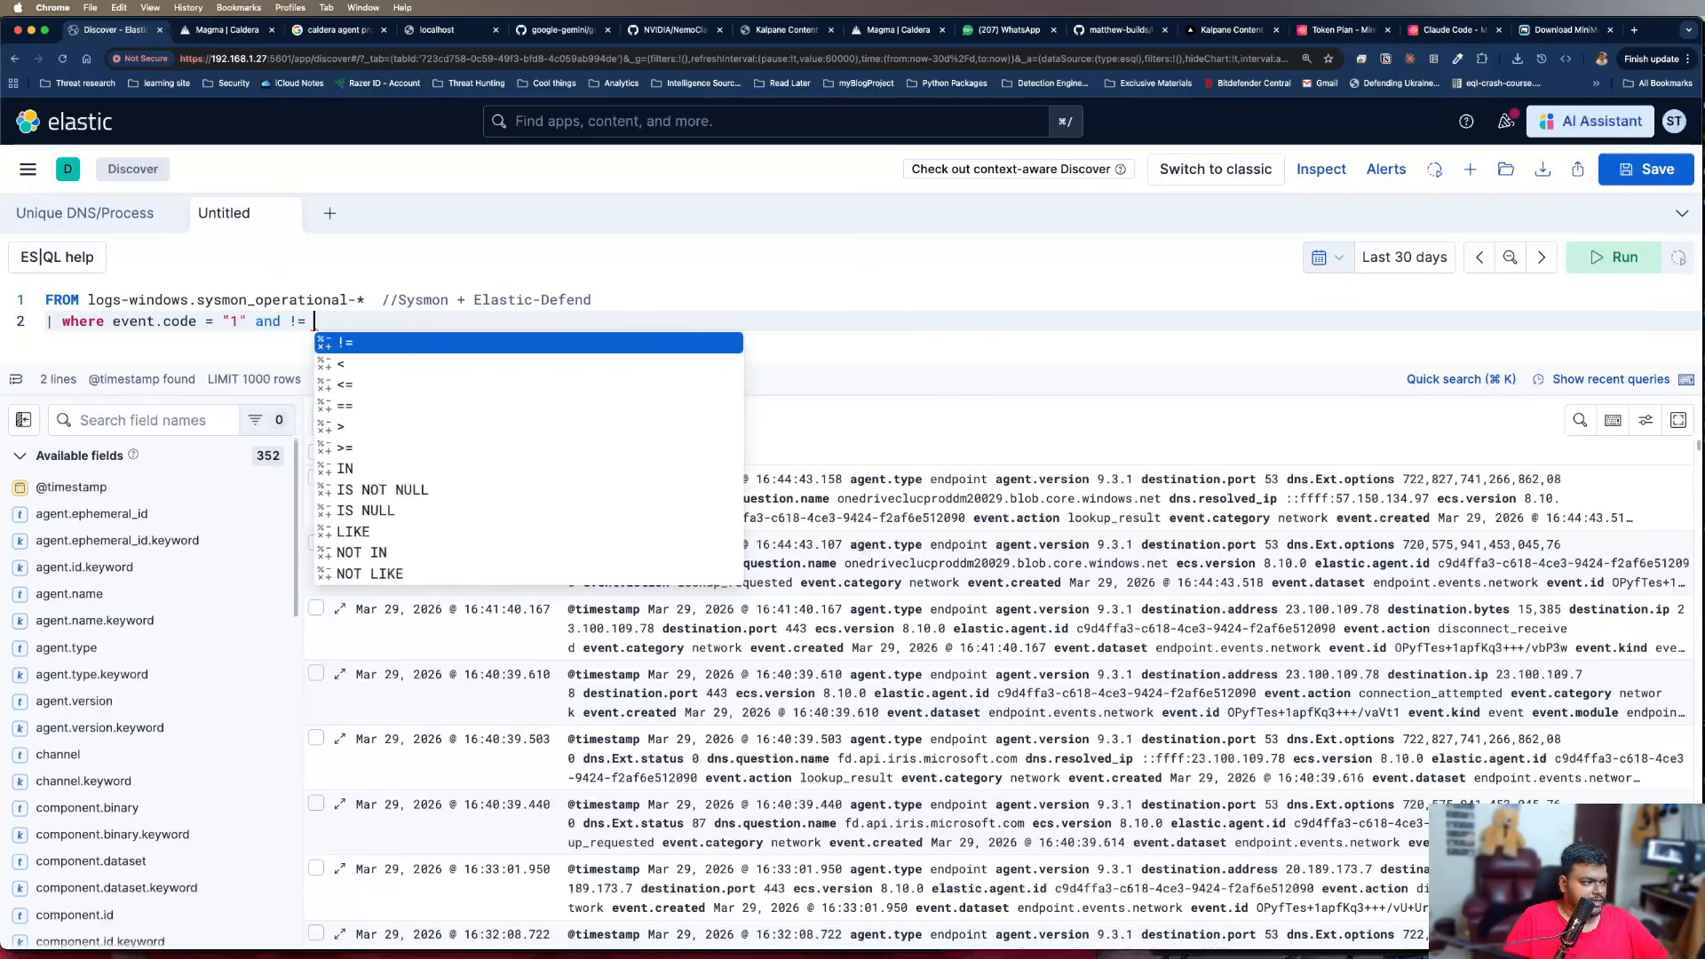
{"action": "key", "text": "BackSpace"}
{"action": "key", "text": "BackSpace"}
{"action": "key", "text": "BackSpace"}
{"action": "key", "text": "BackSpace"}
{"action": "key", "text": "BackSpace"}
{"action": "key", "text": "BackSpace"}
{"action": "key", "text": "BackSpace"}
{"action": "key", "text": "Return"}
{"action": "key", "text": "BackSpace"}
{"action": "key", "text": "BackSpace"}
{"action": "key", "text": "BackSpace"}
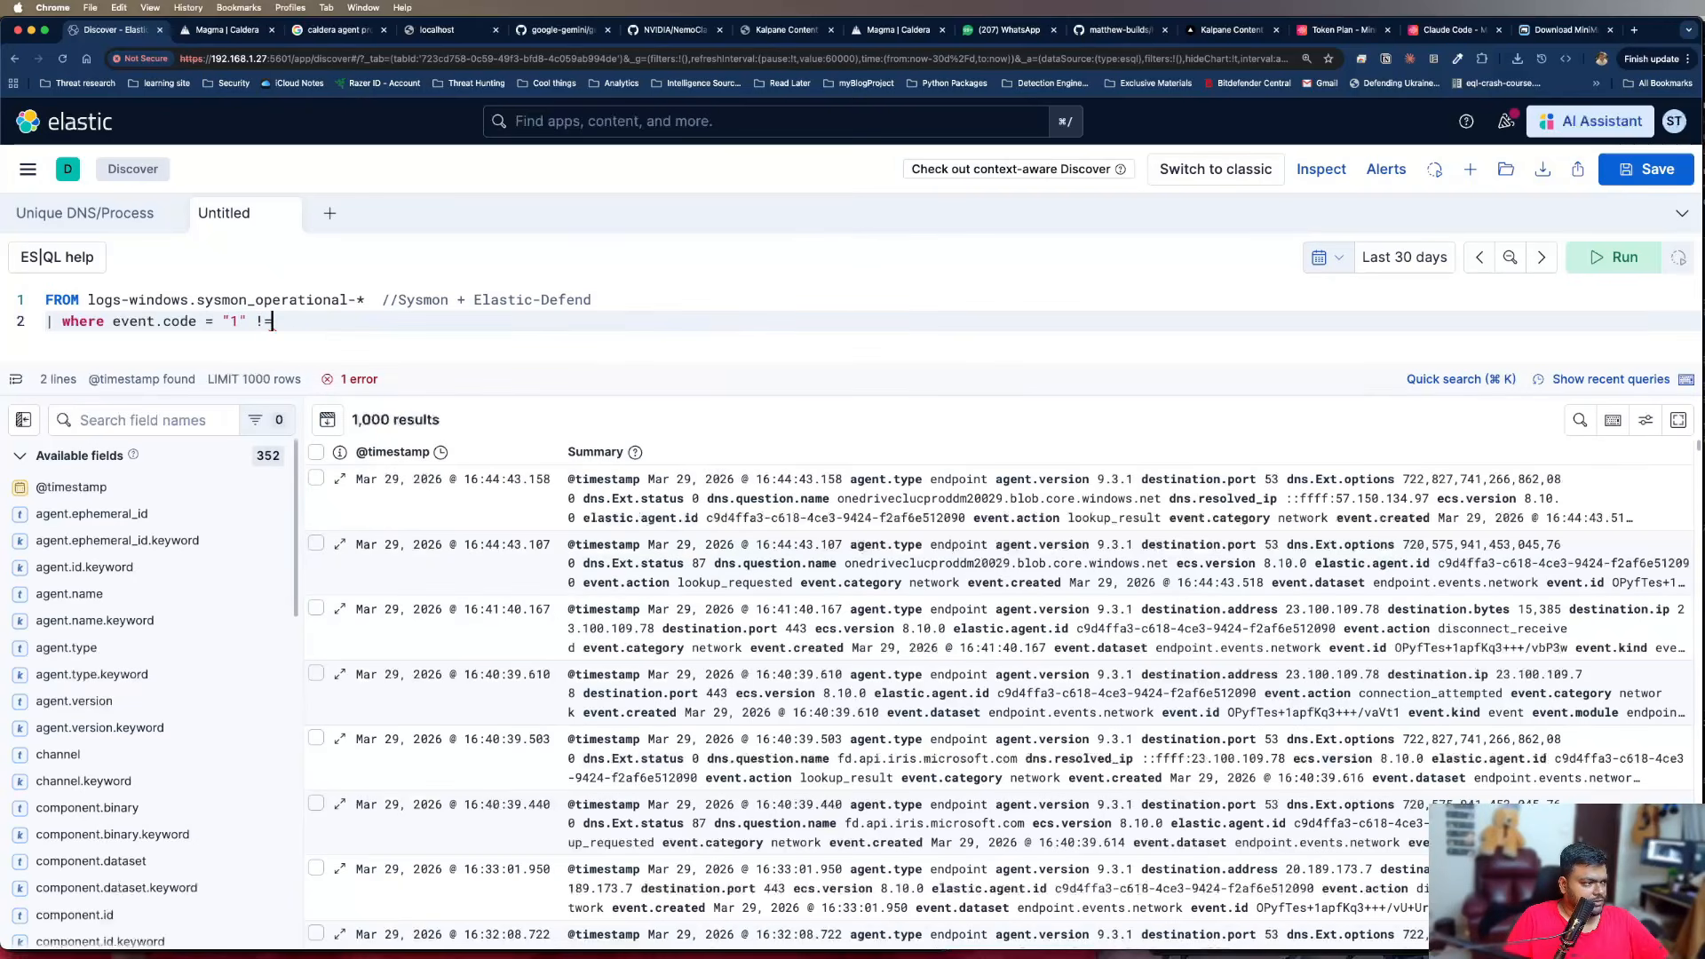
{"action": "key", "text": "Return"}
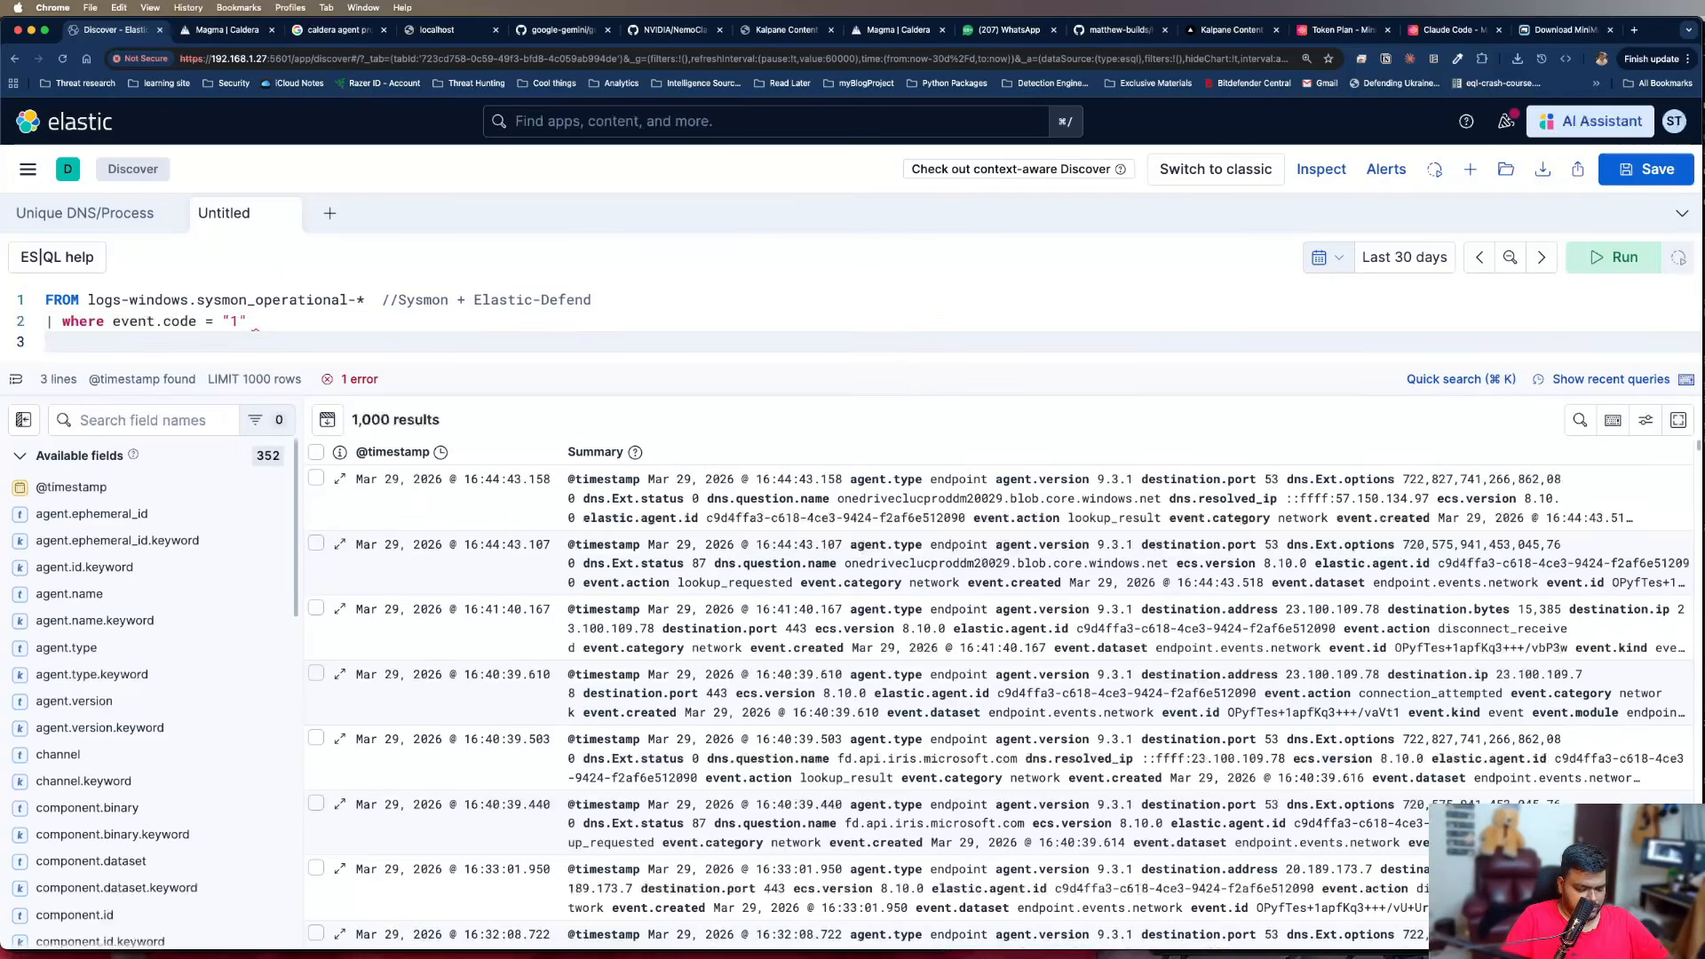
{"action": "type", "text": "and "}
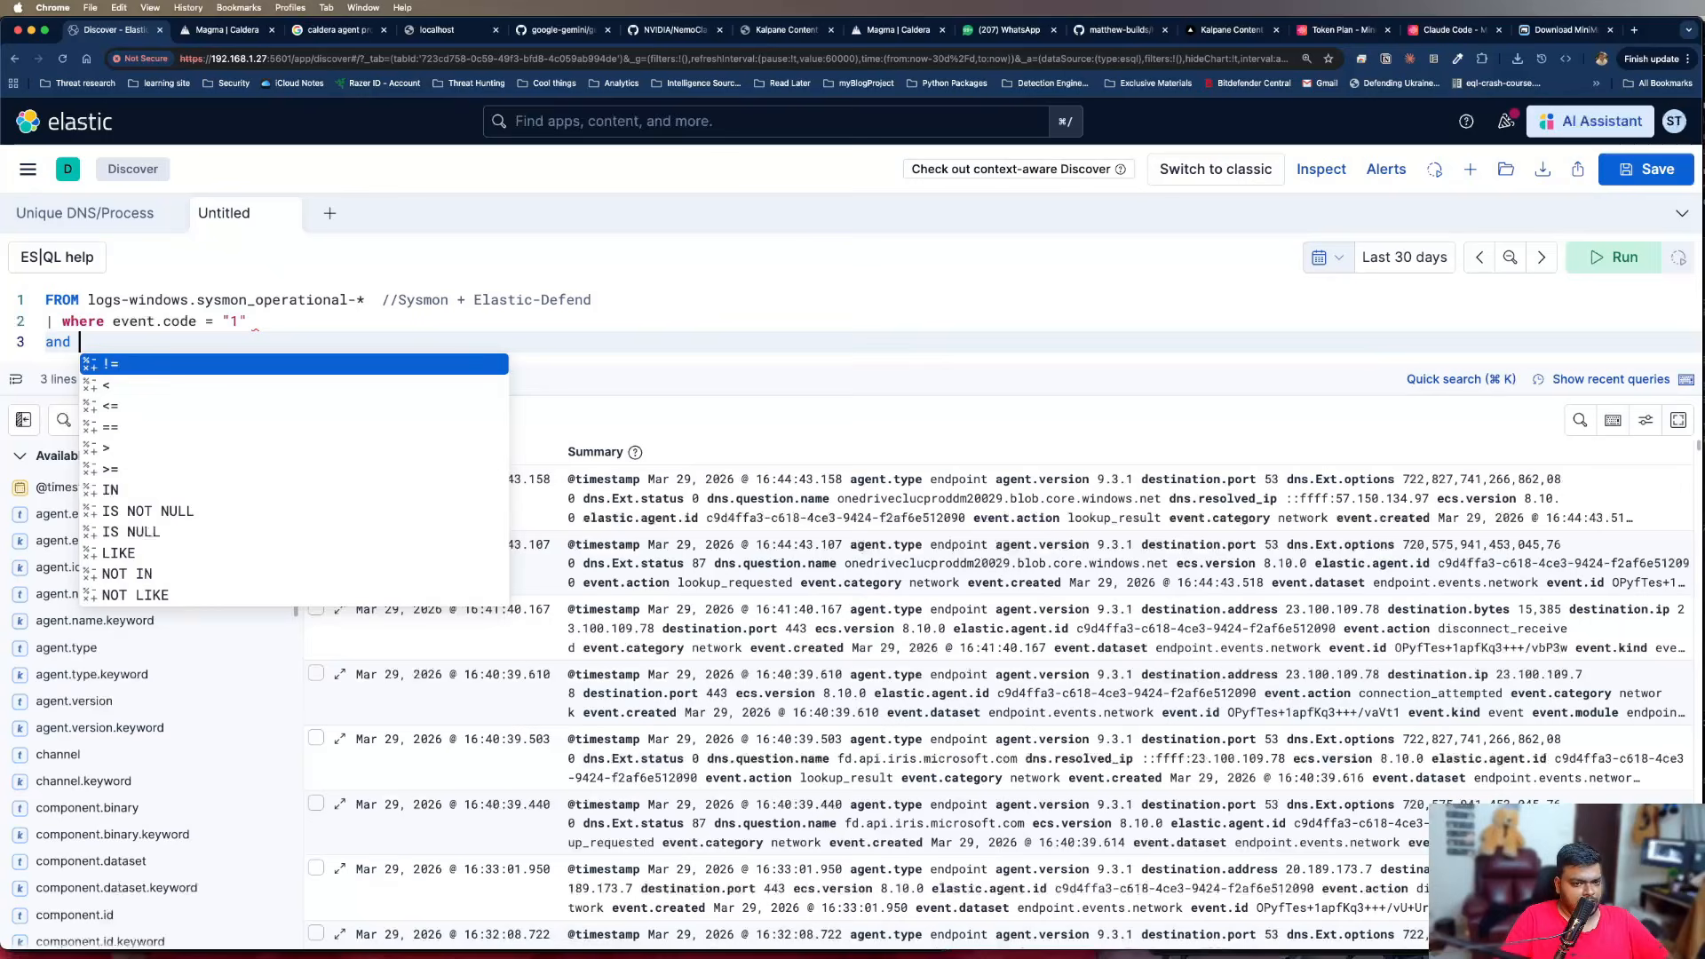
{"action": "type", "text": "winlog.event."}
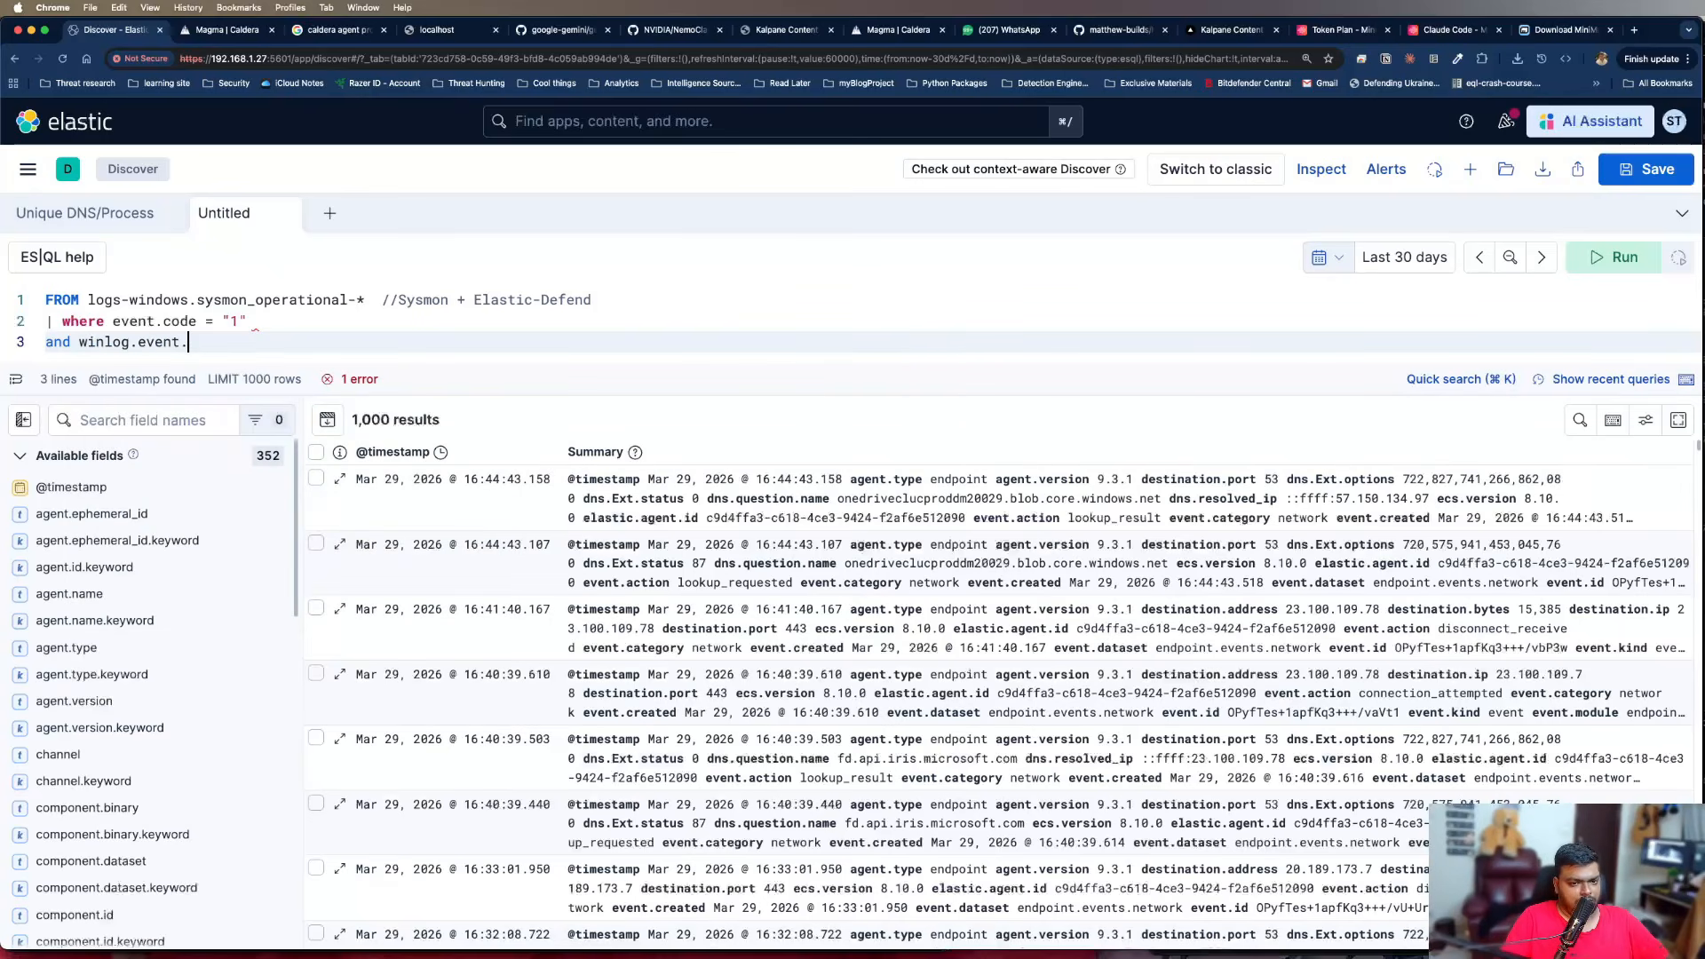
{"action": "key", "text": "BackSpace"}
{"action": "type", "text": ")data.Origina"}
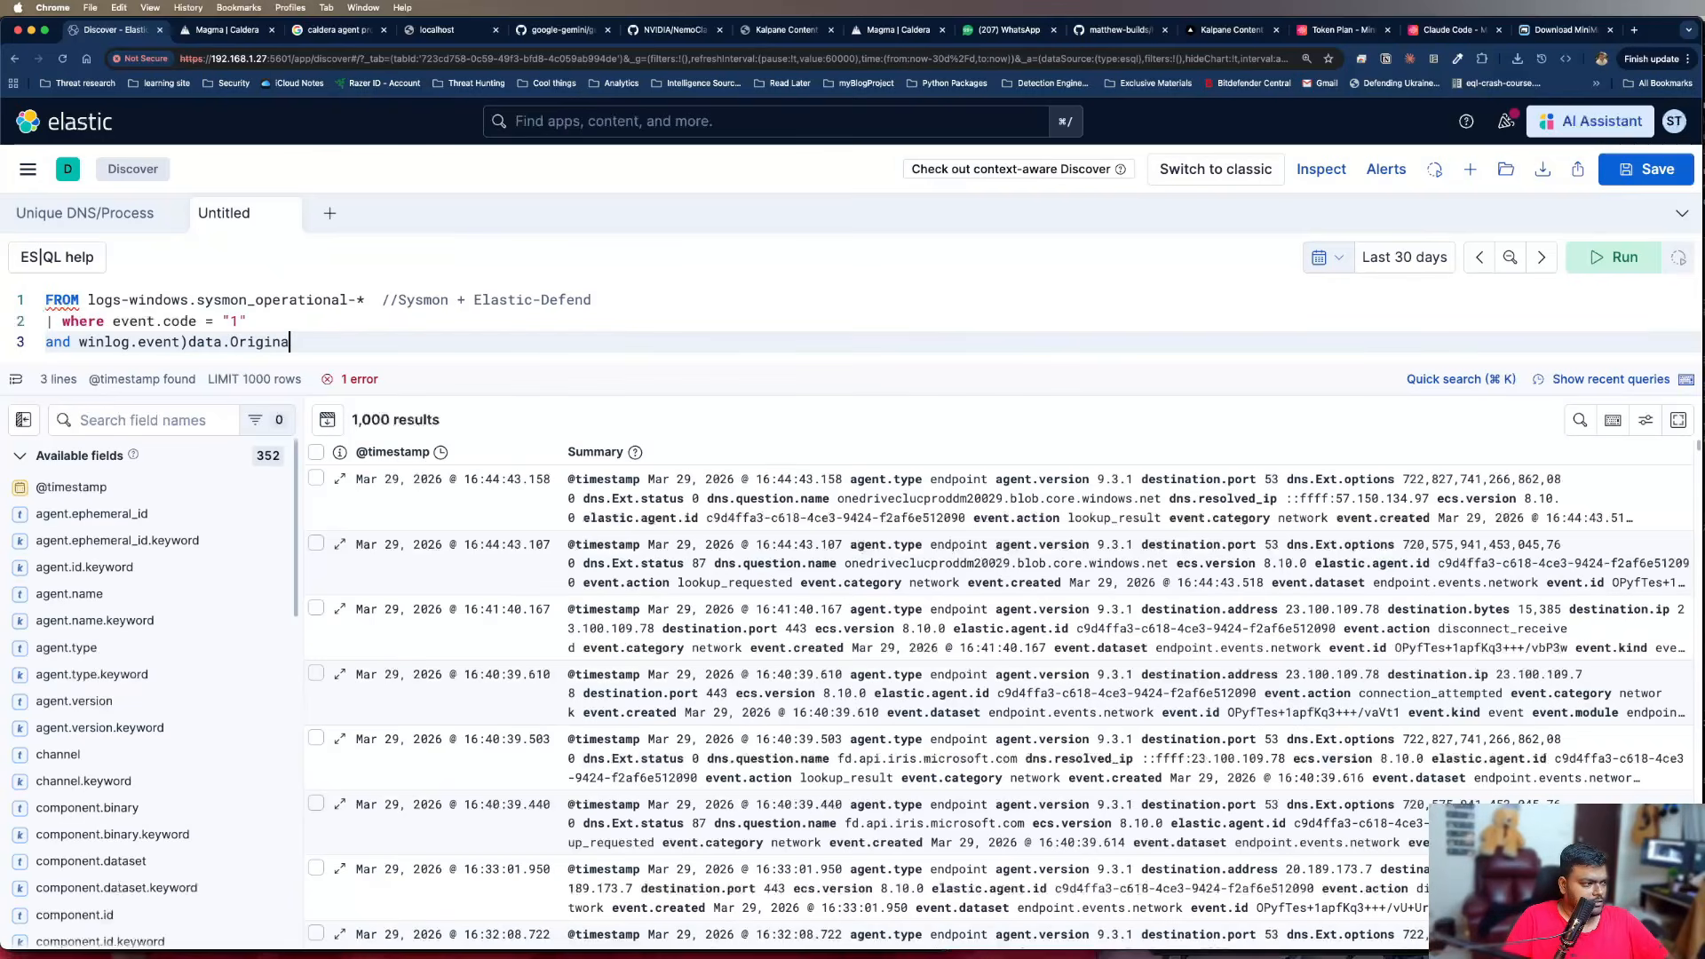
Enter the field winlog.event_data.OriginalFileName after "and" on the third query line
{"action": "left_click", "coordinate": [186, 343]}
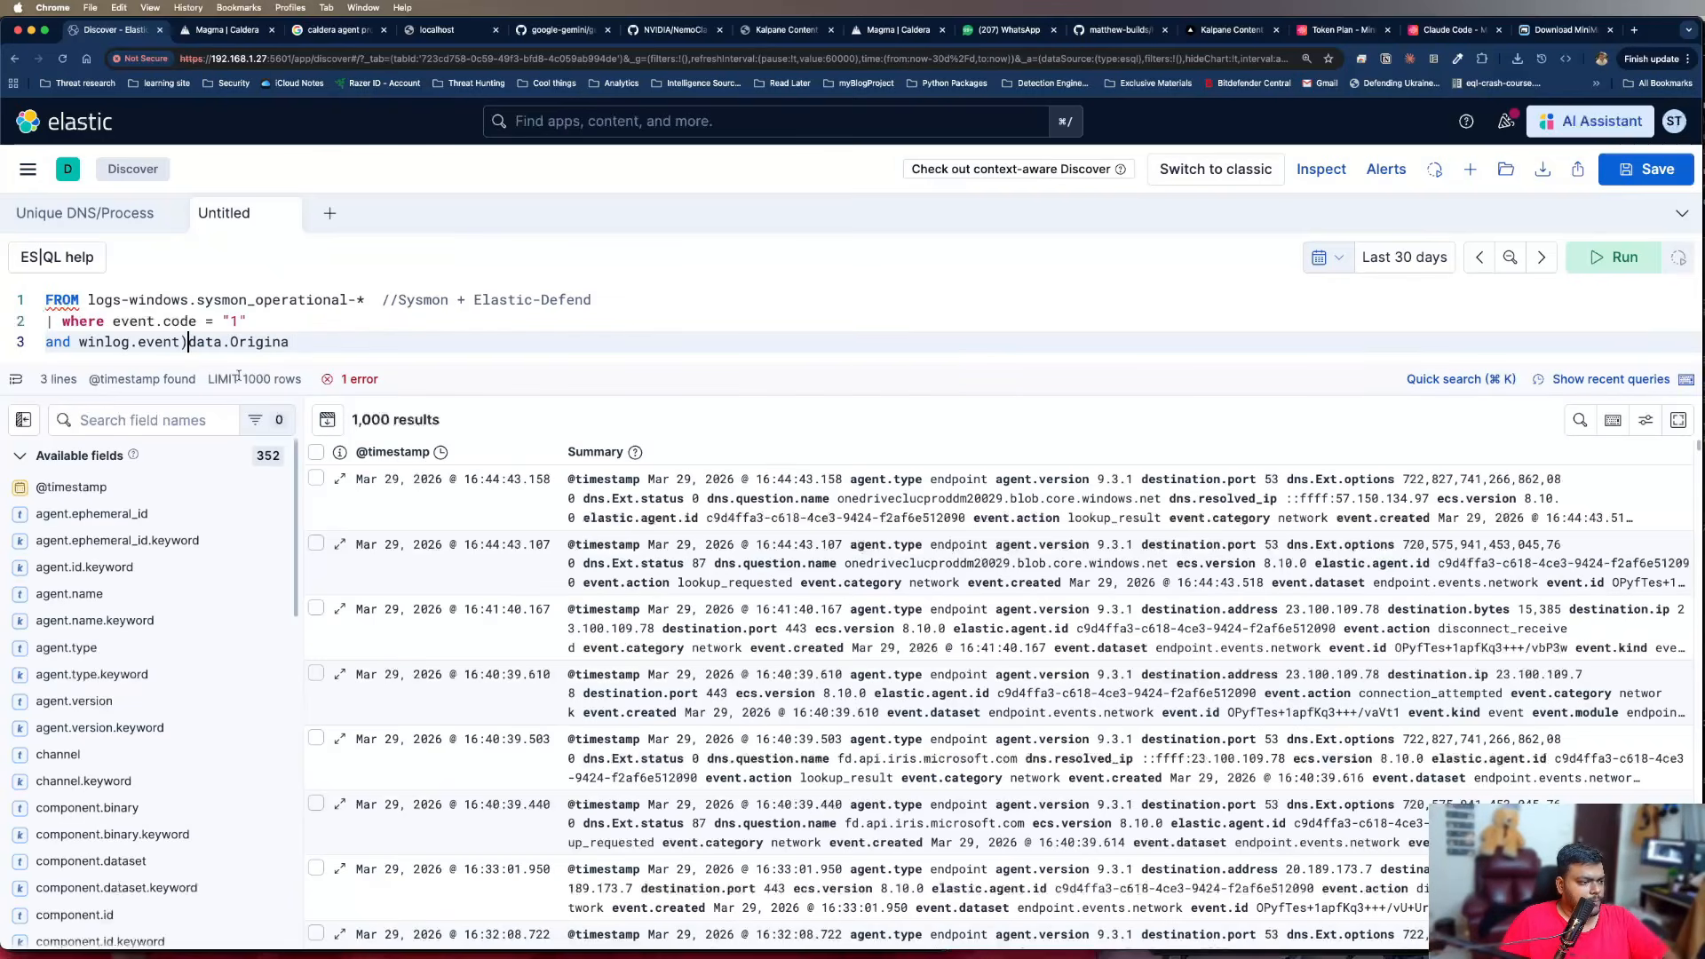
{"action": "key", "text": "BackSpace"}
{"action": "type", "text": "_"}
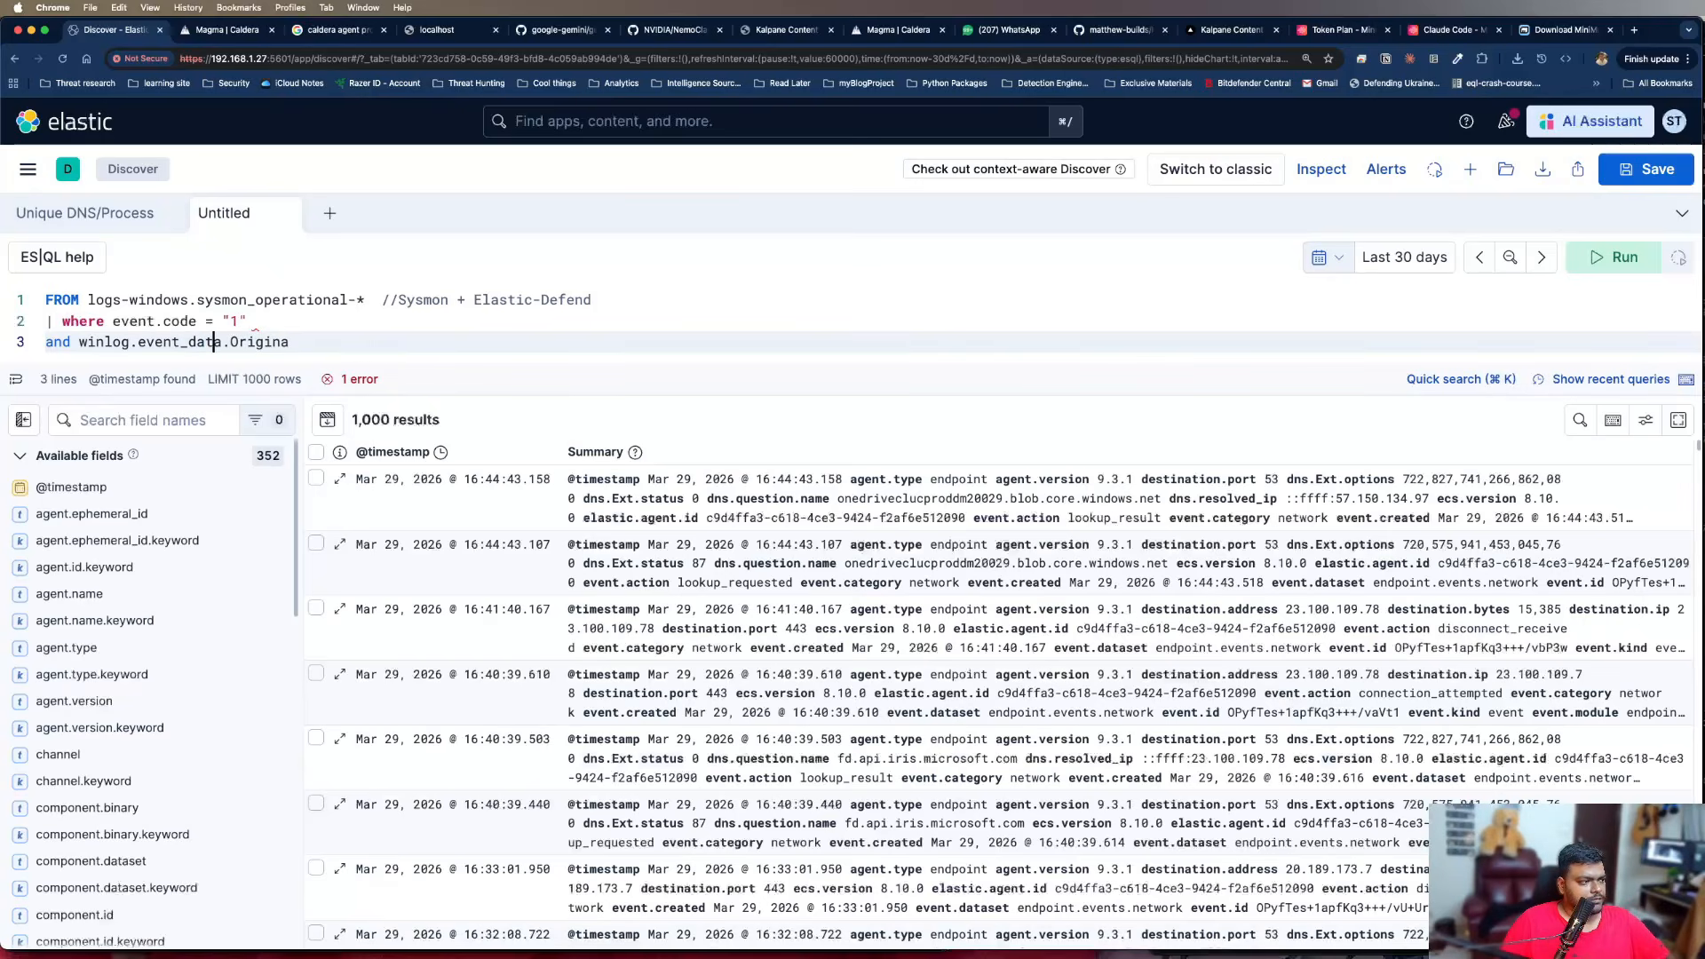
{"action": "key", "text": "Right"}
{"action": "key", "text": "Right"}
{"action": "key", "text": "Right"}
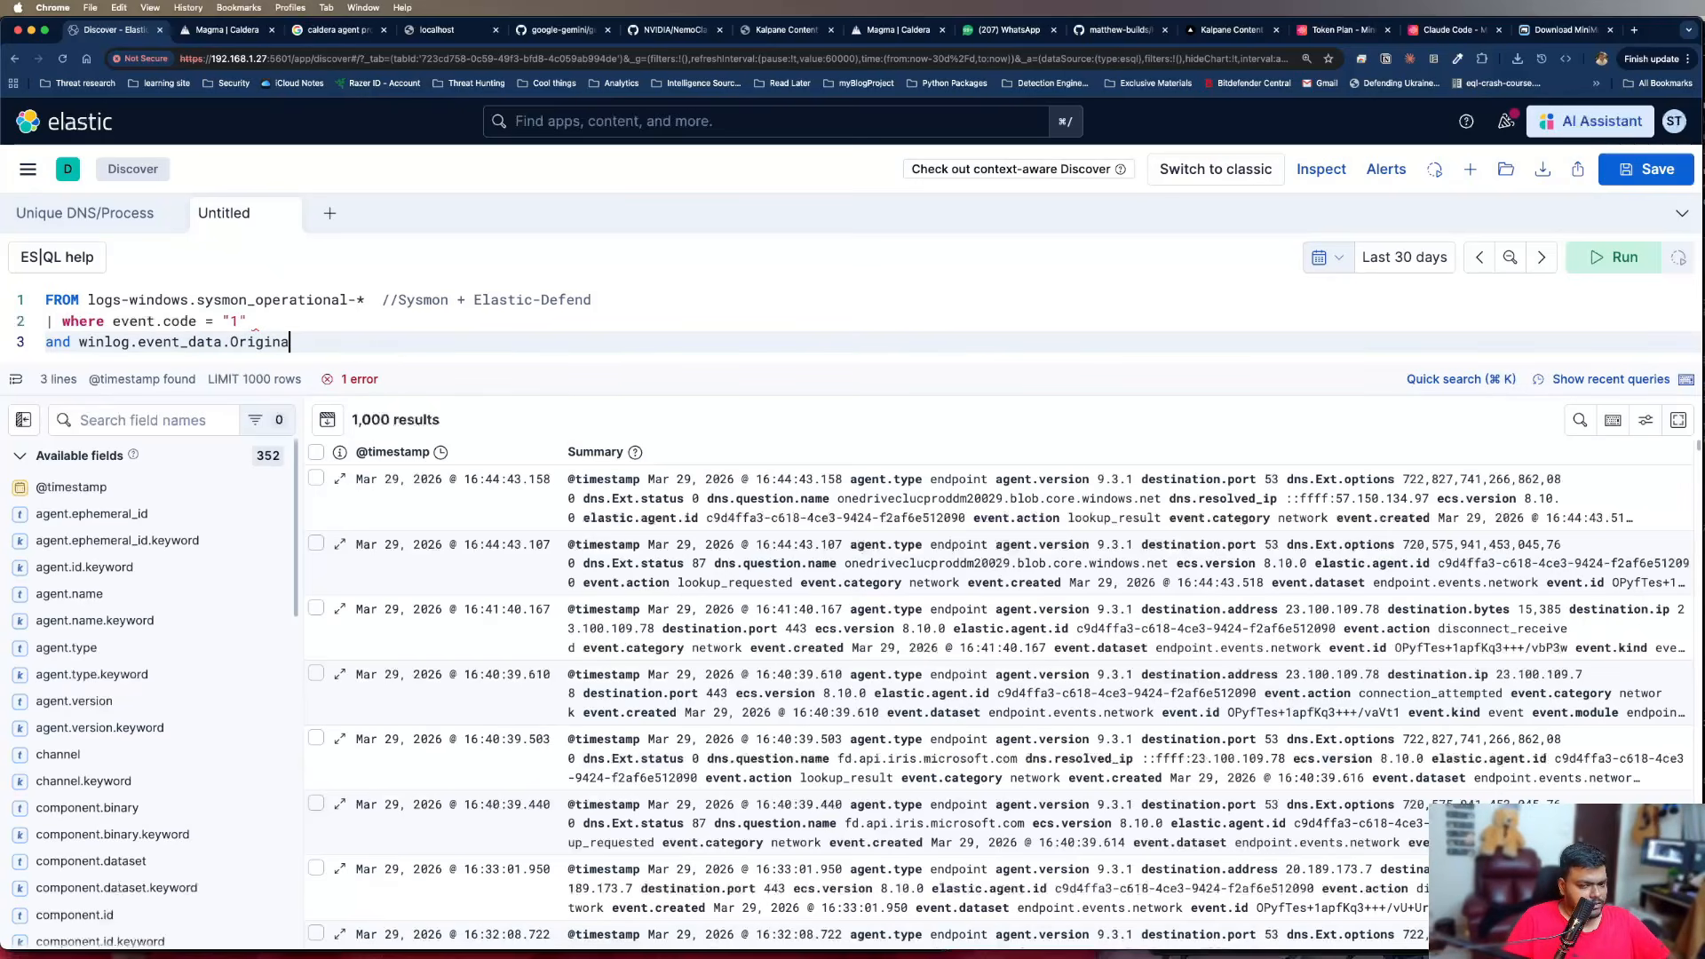
{"action": "type", "text": "l"}
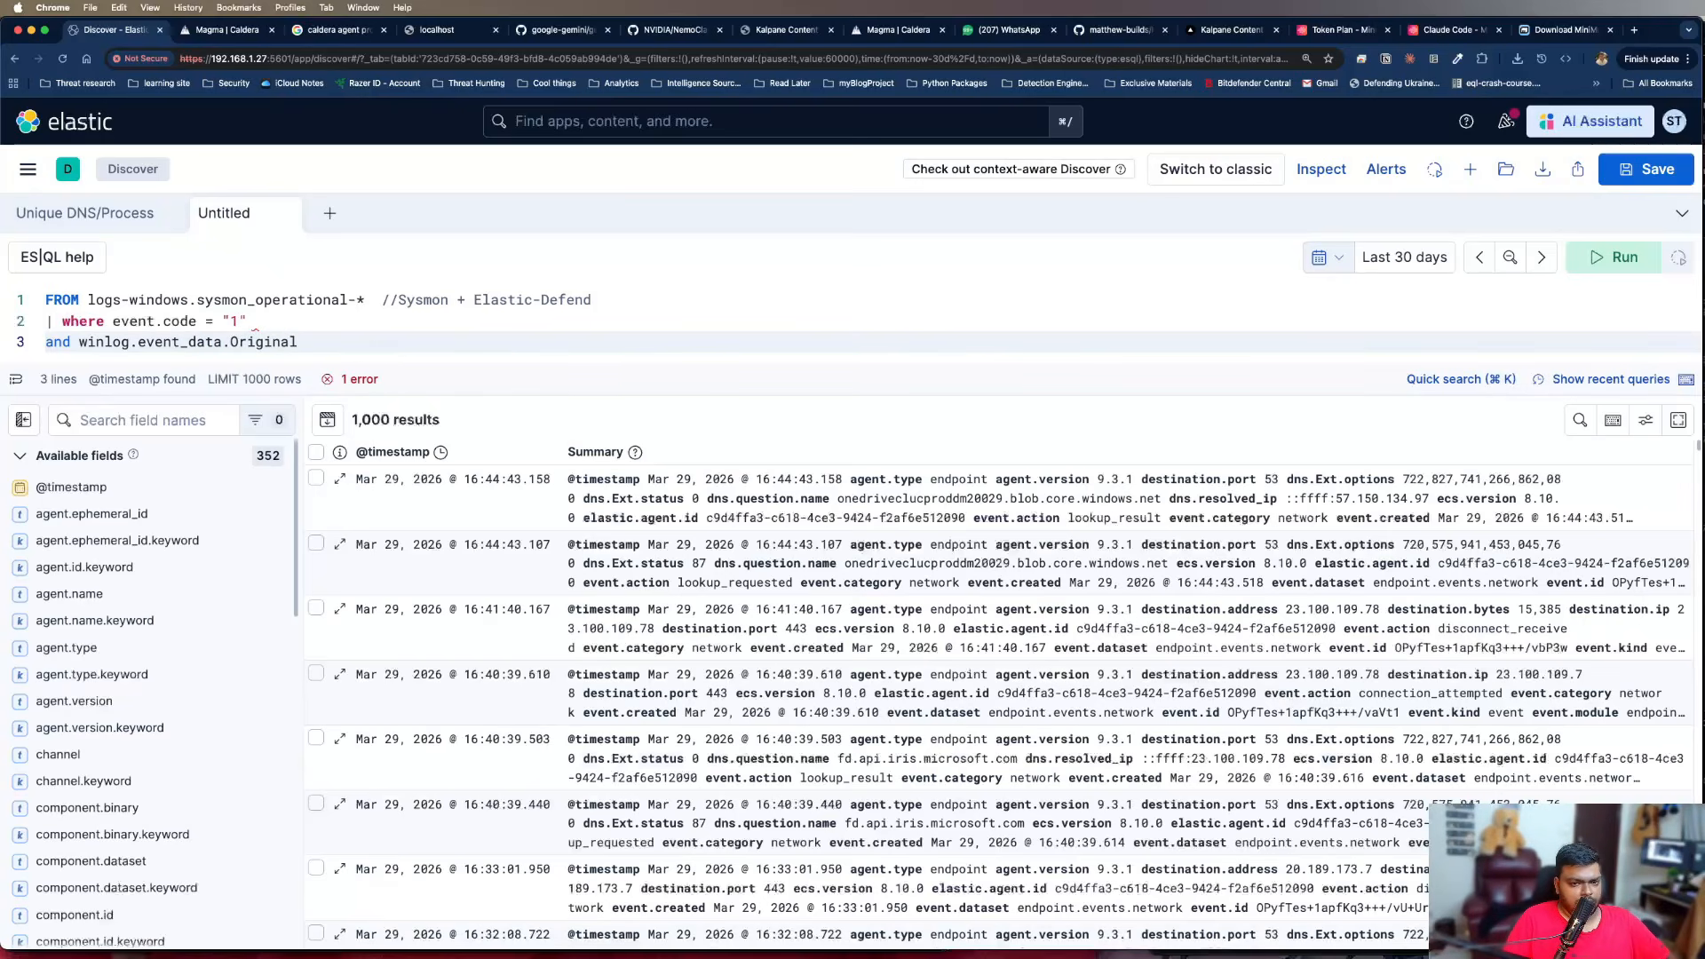
{"action": "type", "text": "FileName"}
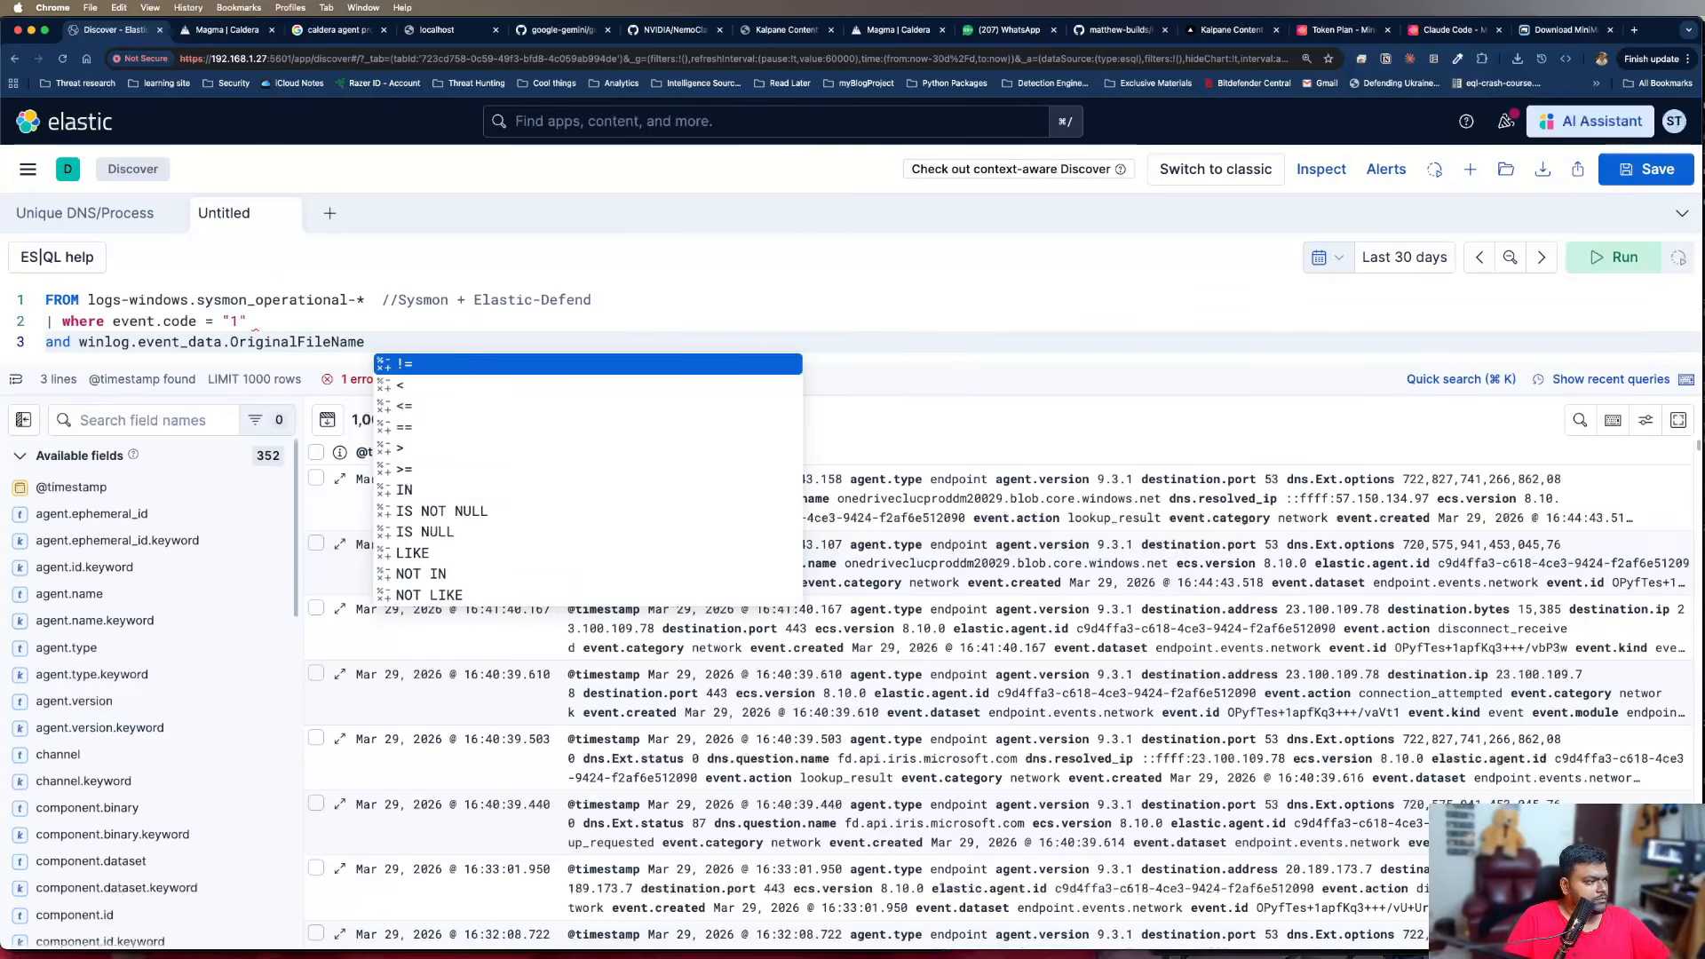
{"action": "left_click", "coordinate": [93, 343]}
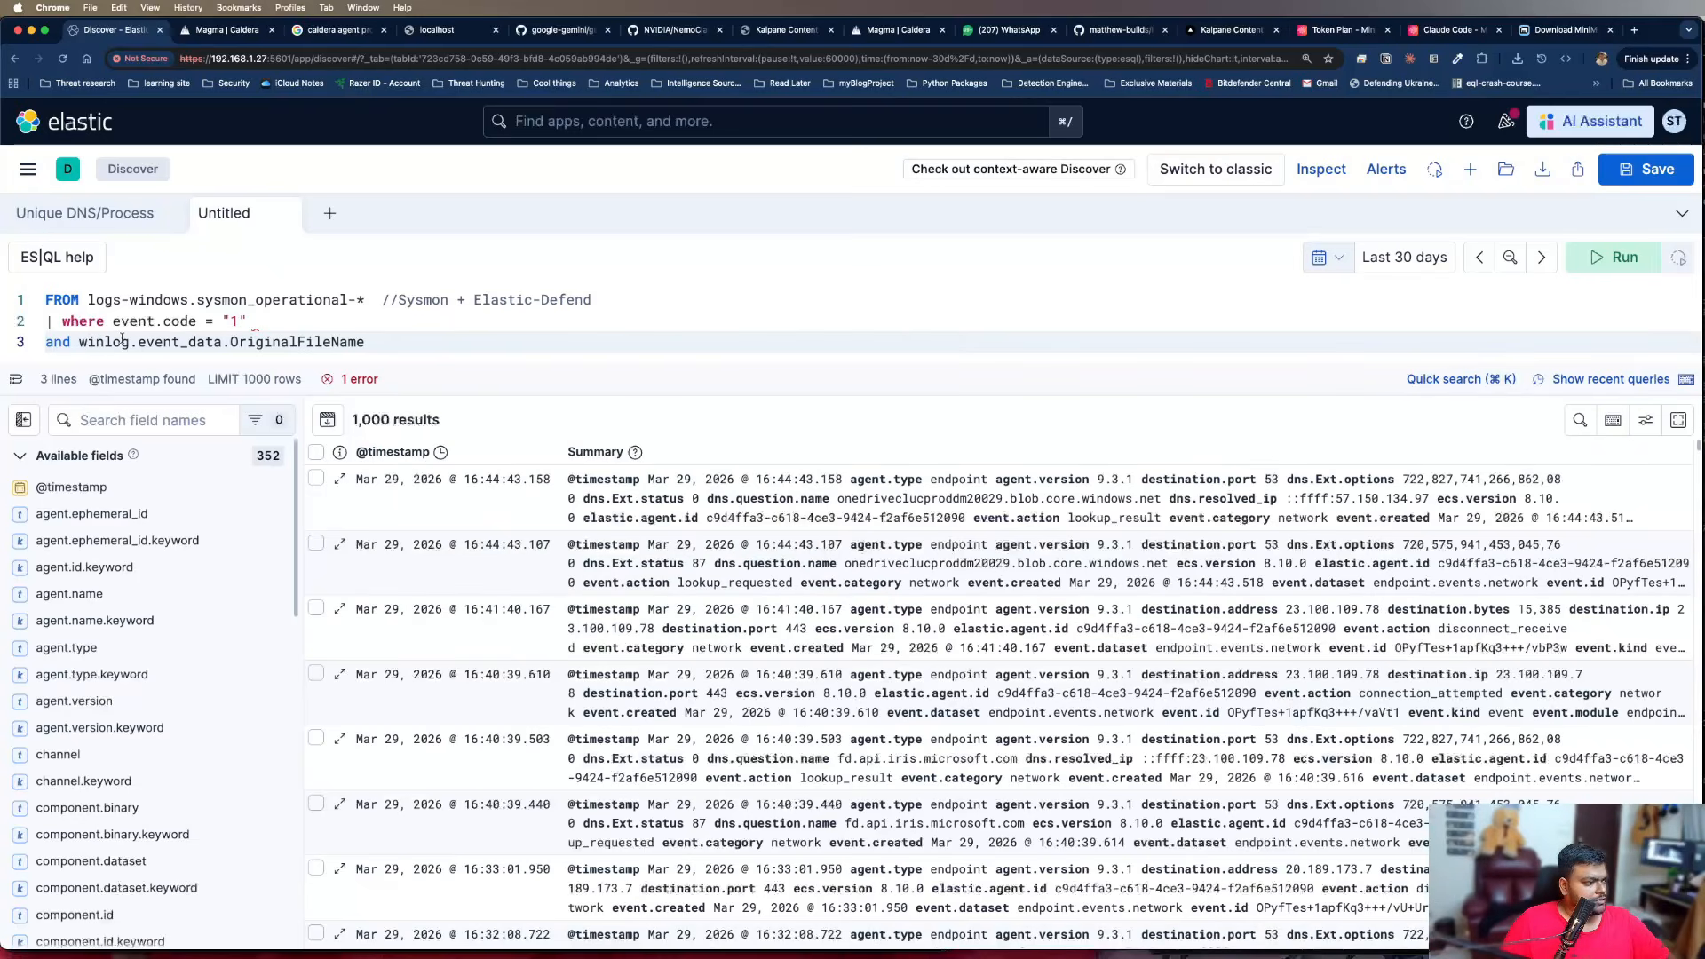
{"action": "left_click", "coordinate": [130, 342]}
{"action": "key", "text": "shift+super+Right"}
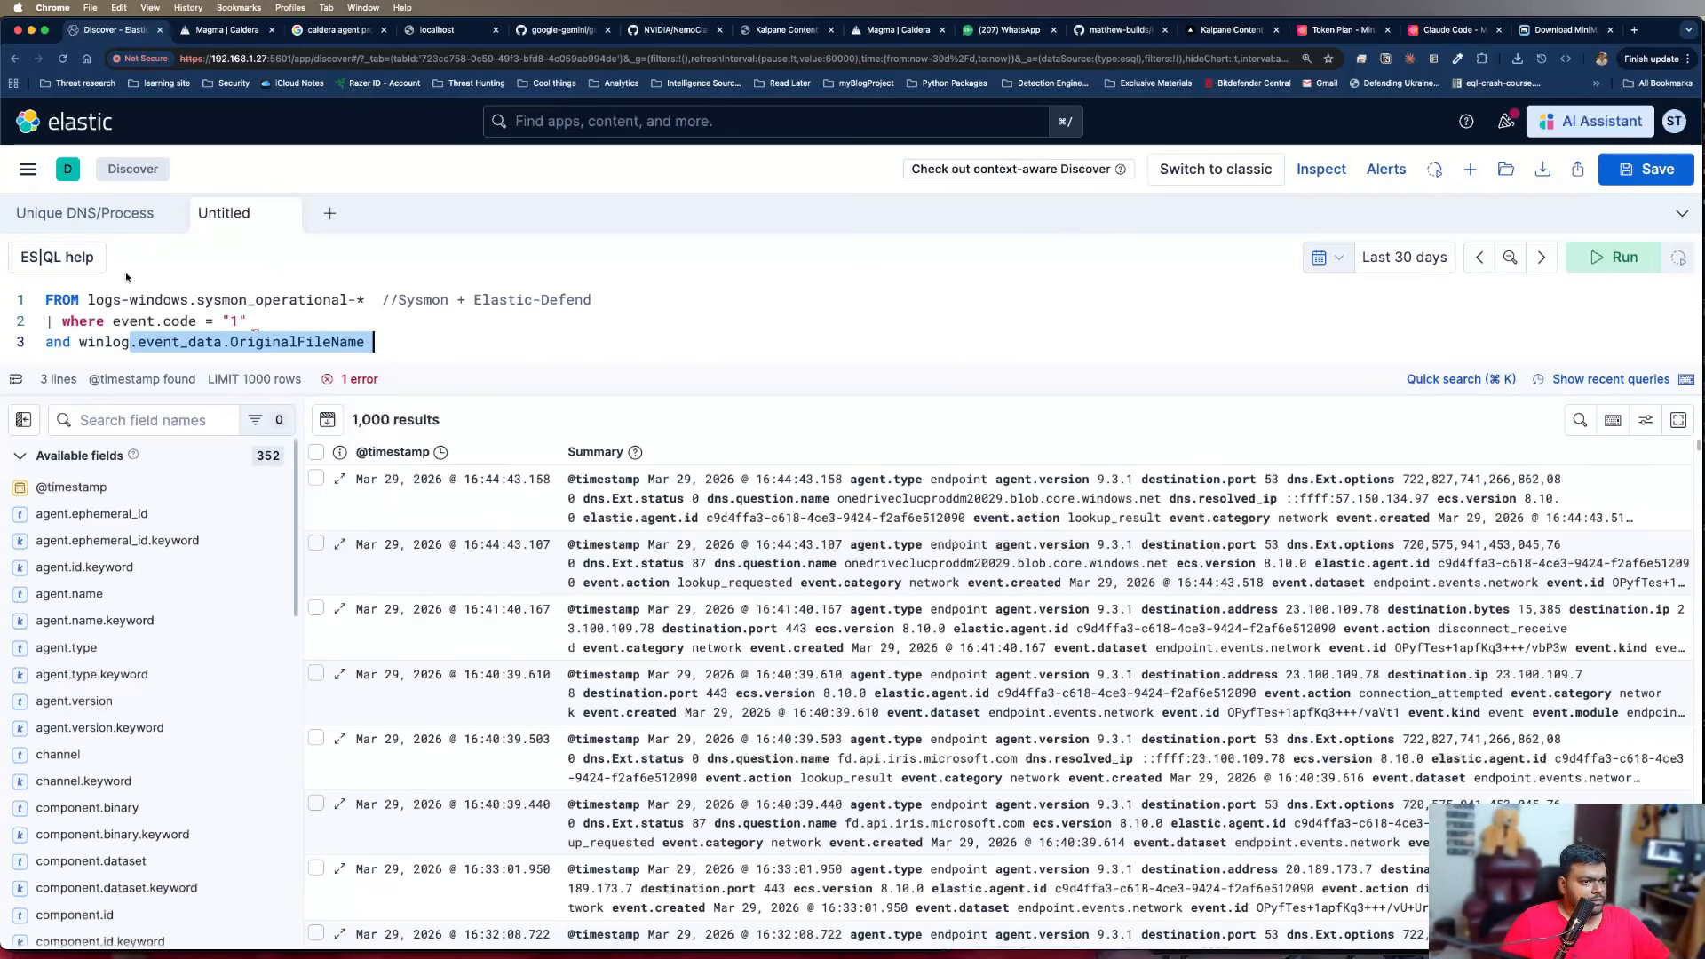
{"action": "key", "text": "BackSpace"}
{"action": "key", "text": "super+z"}
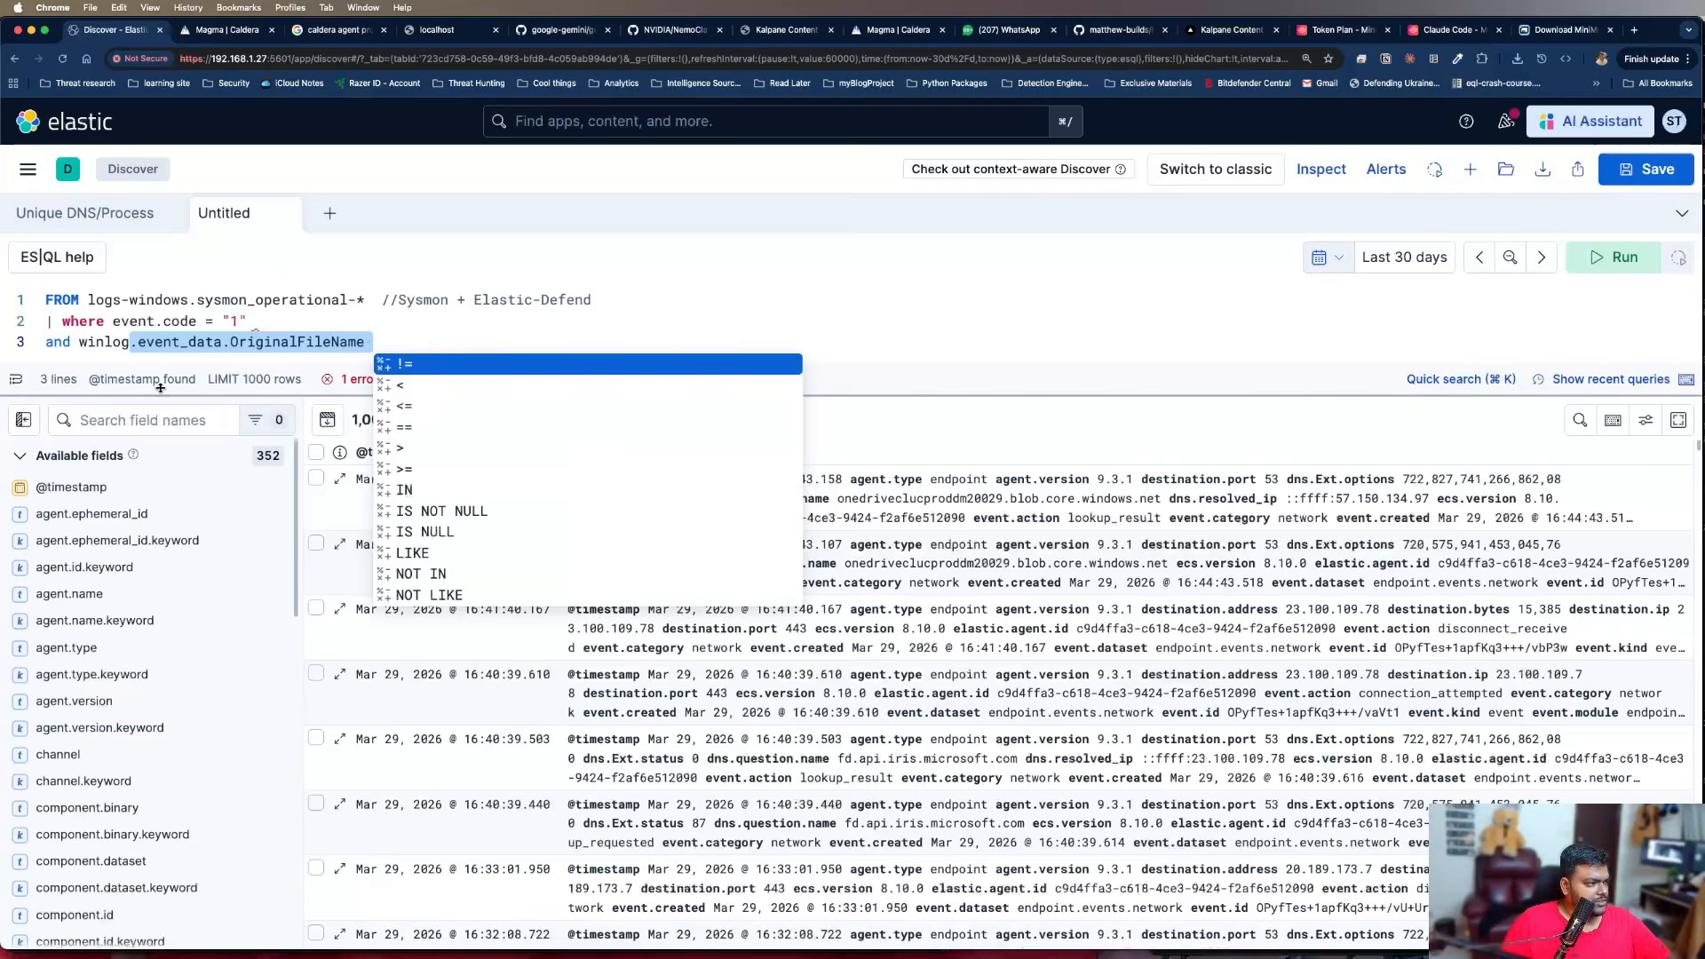
Search the available fields for winlog.event_data.OriginalFileName, copying the name from the query
{"action": "left_click_drag", "start_coordinate": [79, 342], "coordinate": [365, 341]}
{"action": "key", "text": "super+c"}
{"action": "left_click", "coordinate": [143, 420]}
{"action": "key", "text": "super+v"}
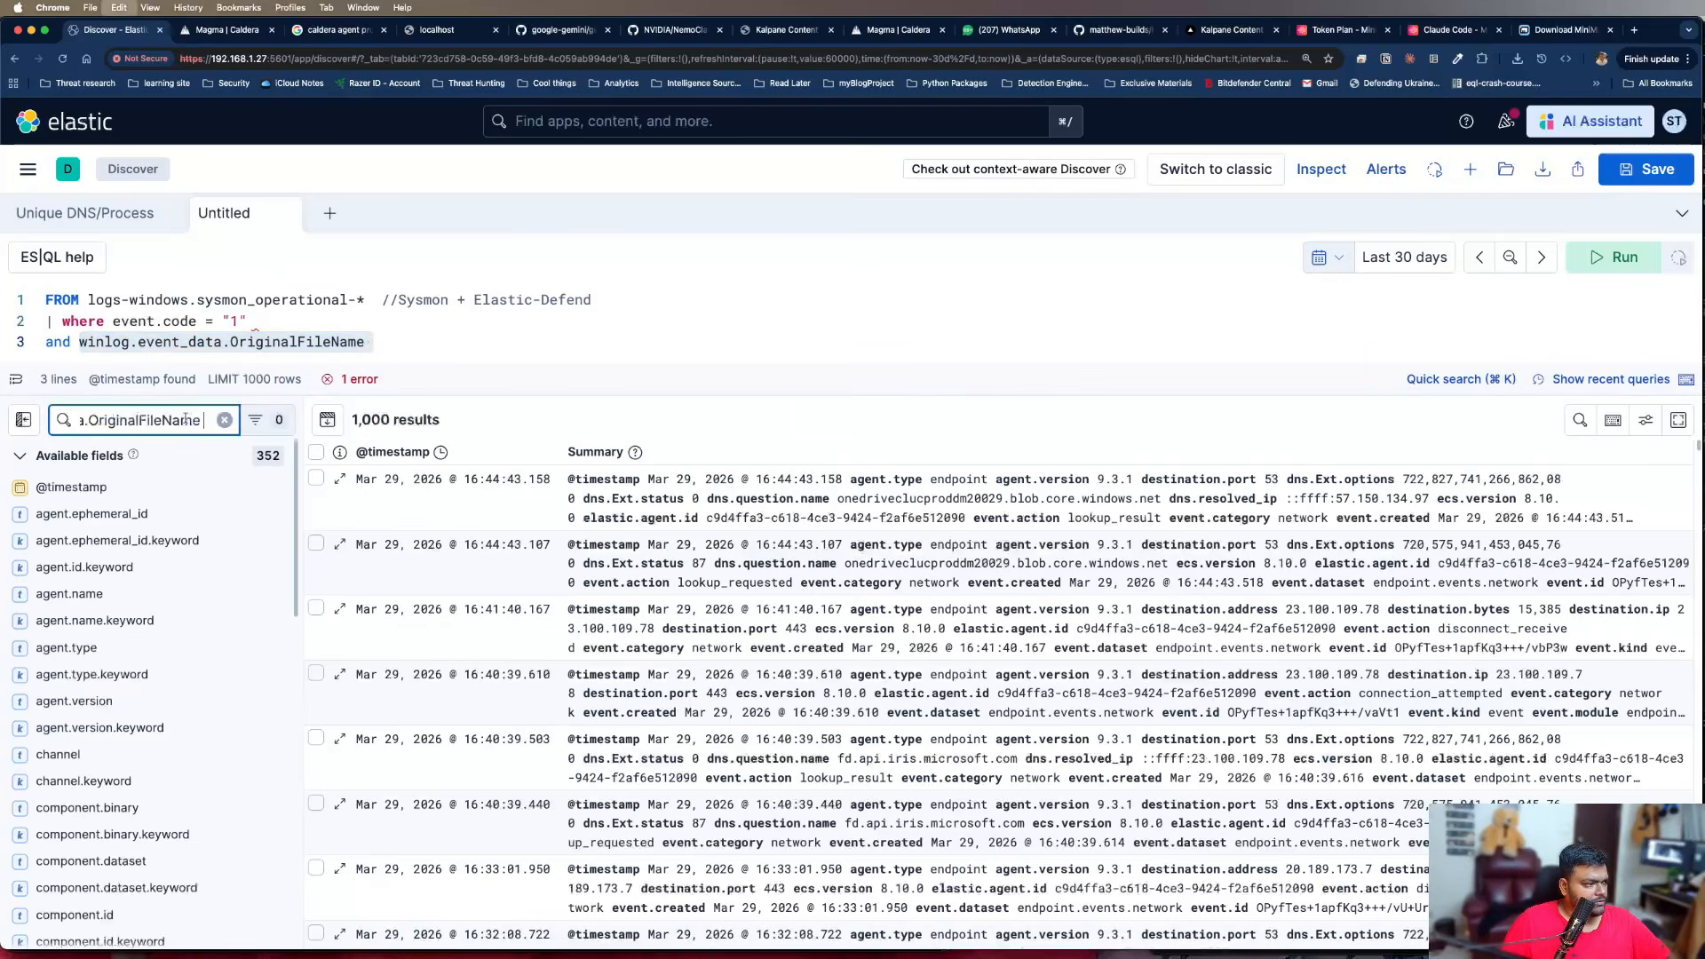
{"action": "key", "text": "BackSpace"}
{"action": "key", "text": "BackSpace"}
{"action": "key", "text": "BackSpace"}
{"action": "key", "text": "BackSpace"}
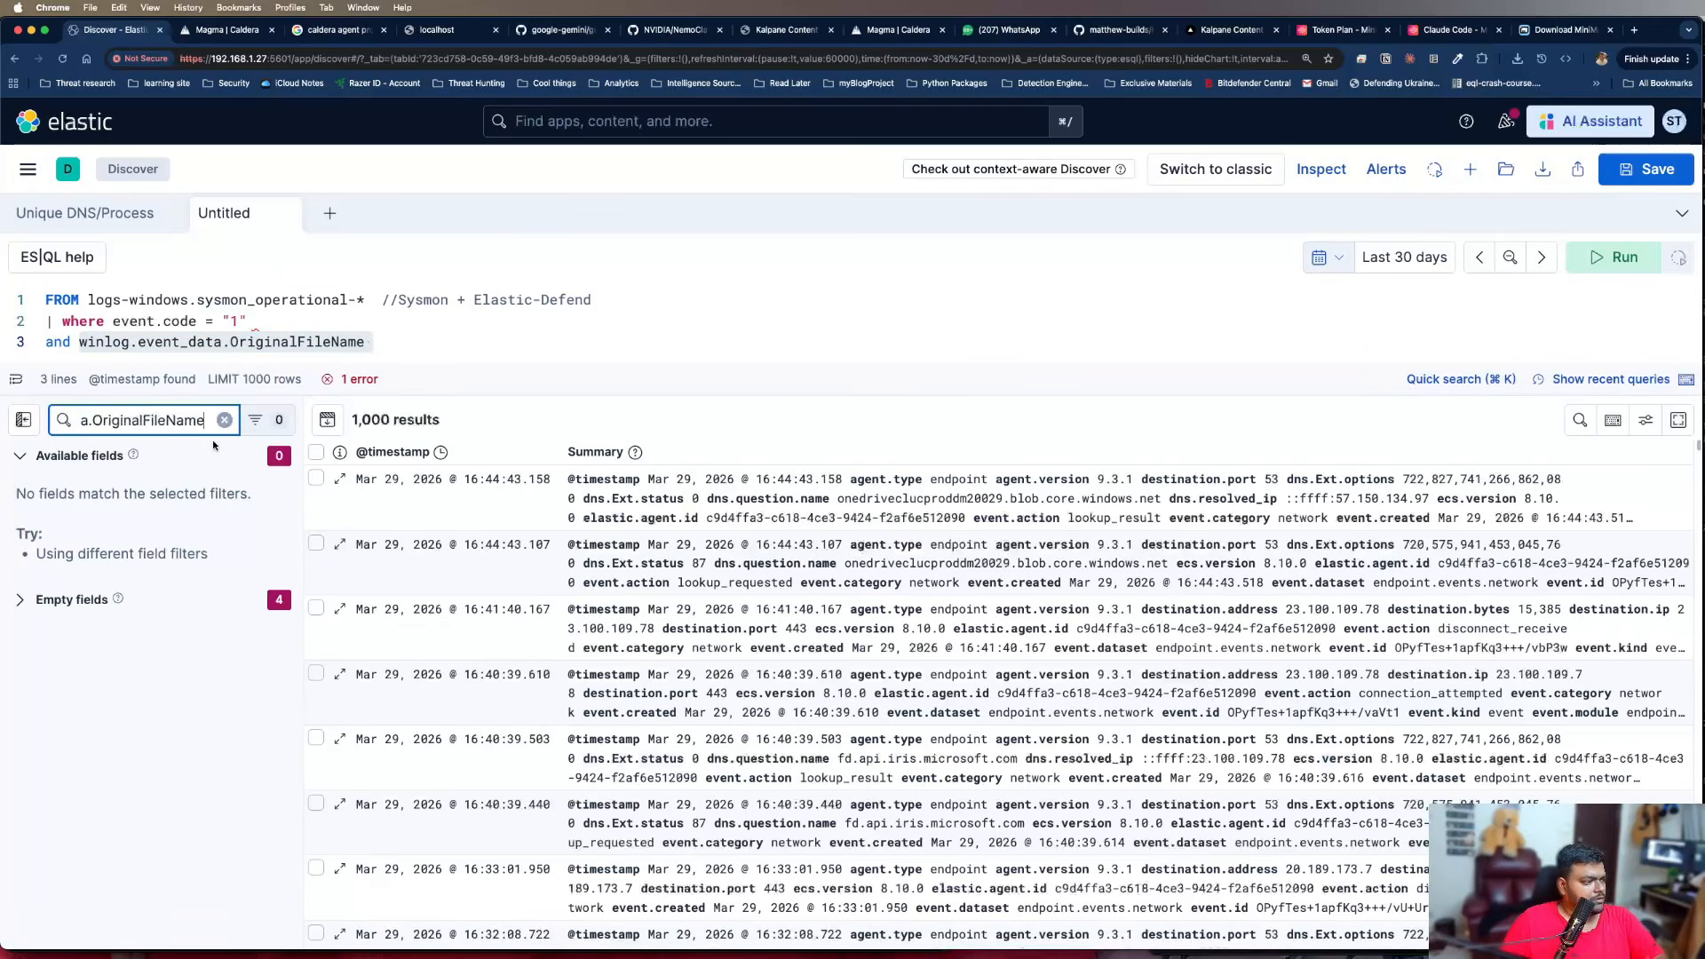
Broaden the field search to winlog.event_data and look through the matching fields for an original file name field
{"action": "key", "text": "BackSpace"}
{"action": "key", "text": "BackSpace"}
{"action": "key", "text": "BackSpace"}
{"action": "key", "text": "BackSpace"}
{"action": "key", "text": "BackSpace"}
{"action": "key", "text": "BackSpace"}
{"action": "key", "text": "BackSpace"}
{"action": "key", "text": "BackSpace"}
{"action": "key", "text": "BackSpace"}
{"action": "key", "text": "BackSpace"}
{"action": "key", "text": "BackSpace"}
{"action": "key", "text": "BackSpace"}
{"action": "key", "text": "BackSpace"}
{"action": "key", "text": "BackSpace"}
{"action": "key", "text": "BackSpace"}
{"action": "key", "text": "BackSpace"}
{"action": "key", "text": "BackSpace"}
{"action": "key", "text": "BackSpace"}
{"action": "key", "text": "BackSpace"}
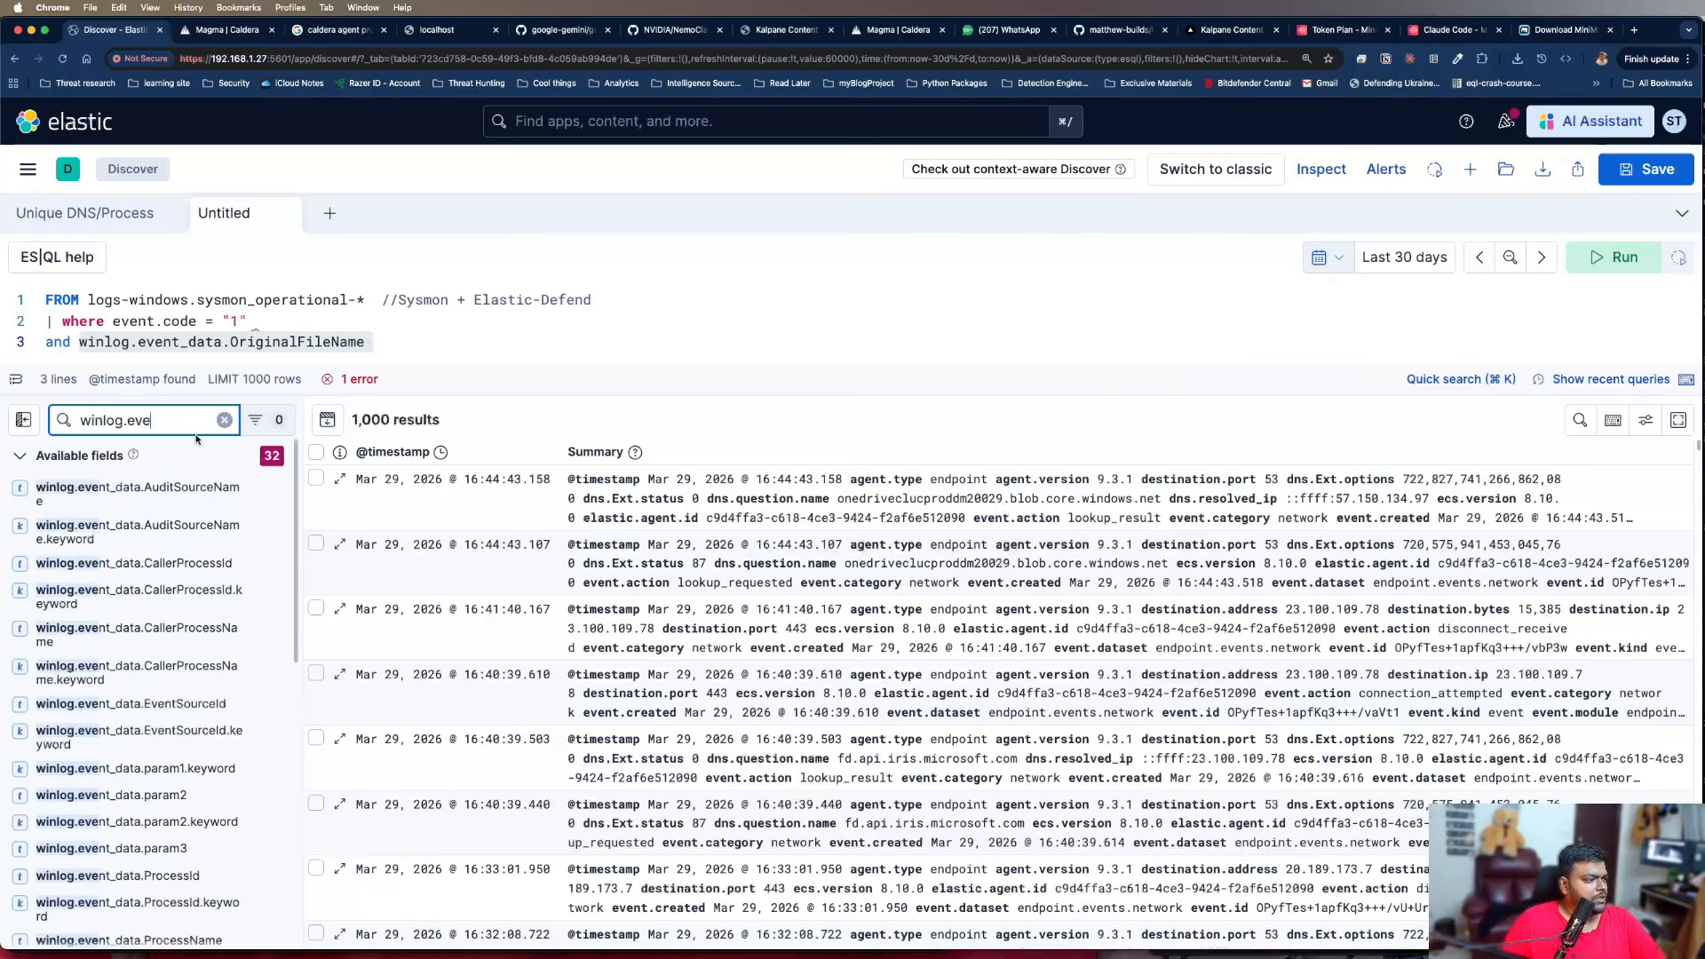
{"action": "type", "text": "nt"}
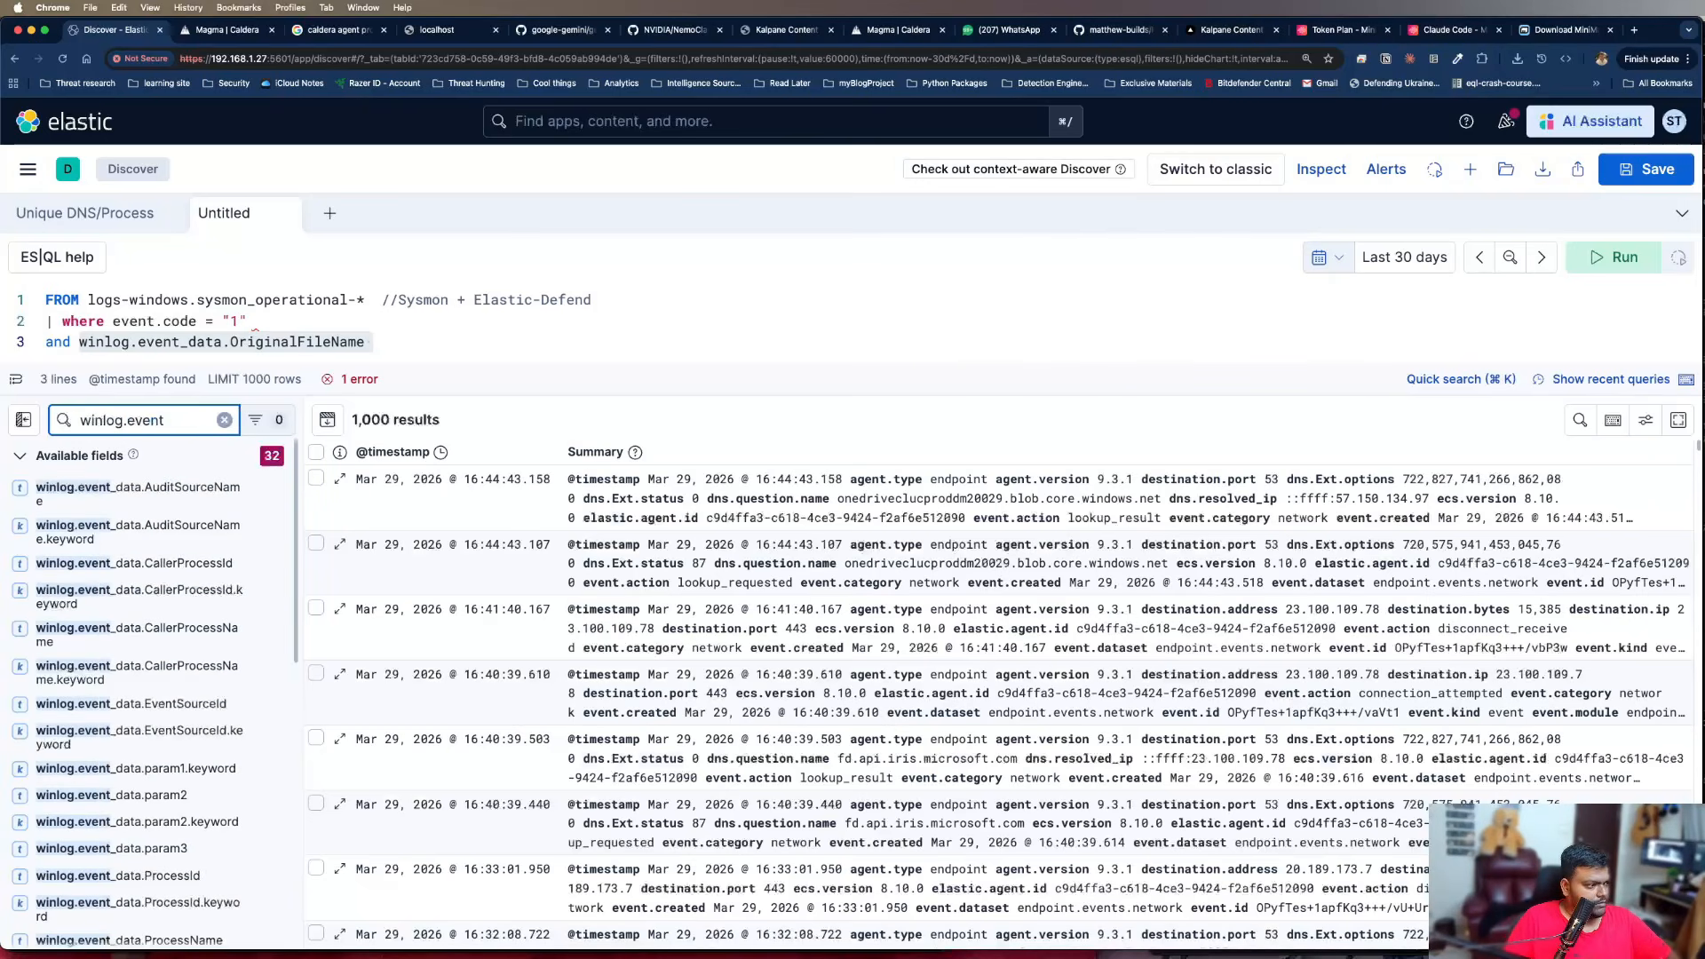
{"action": "type", "text": "_data"}
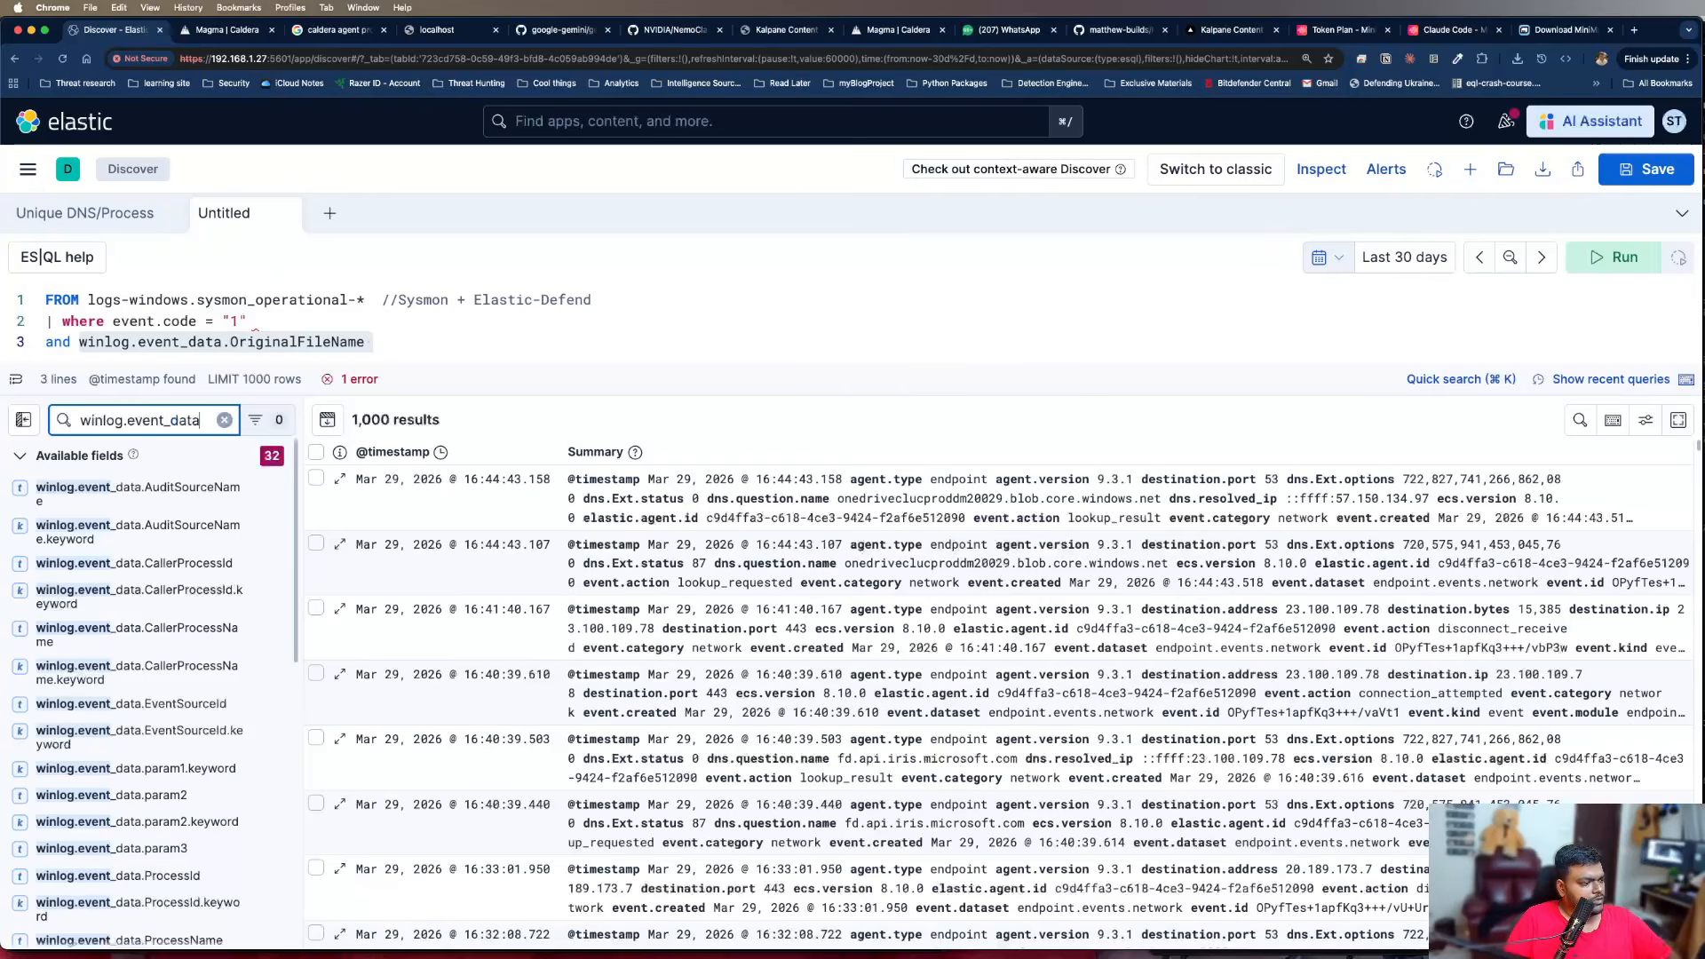
{"action": "type", "text": ".Origi"}
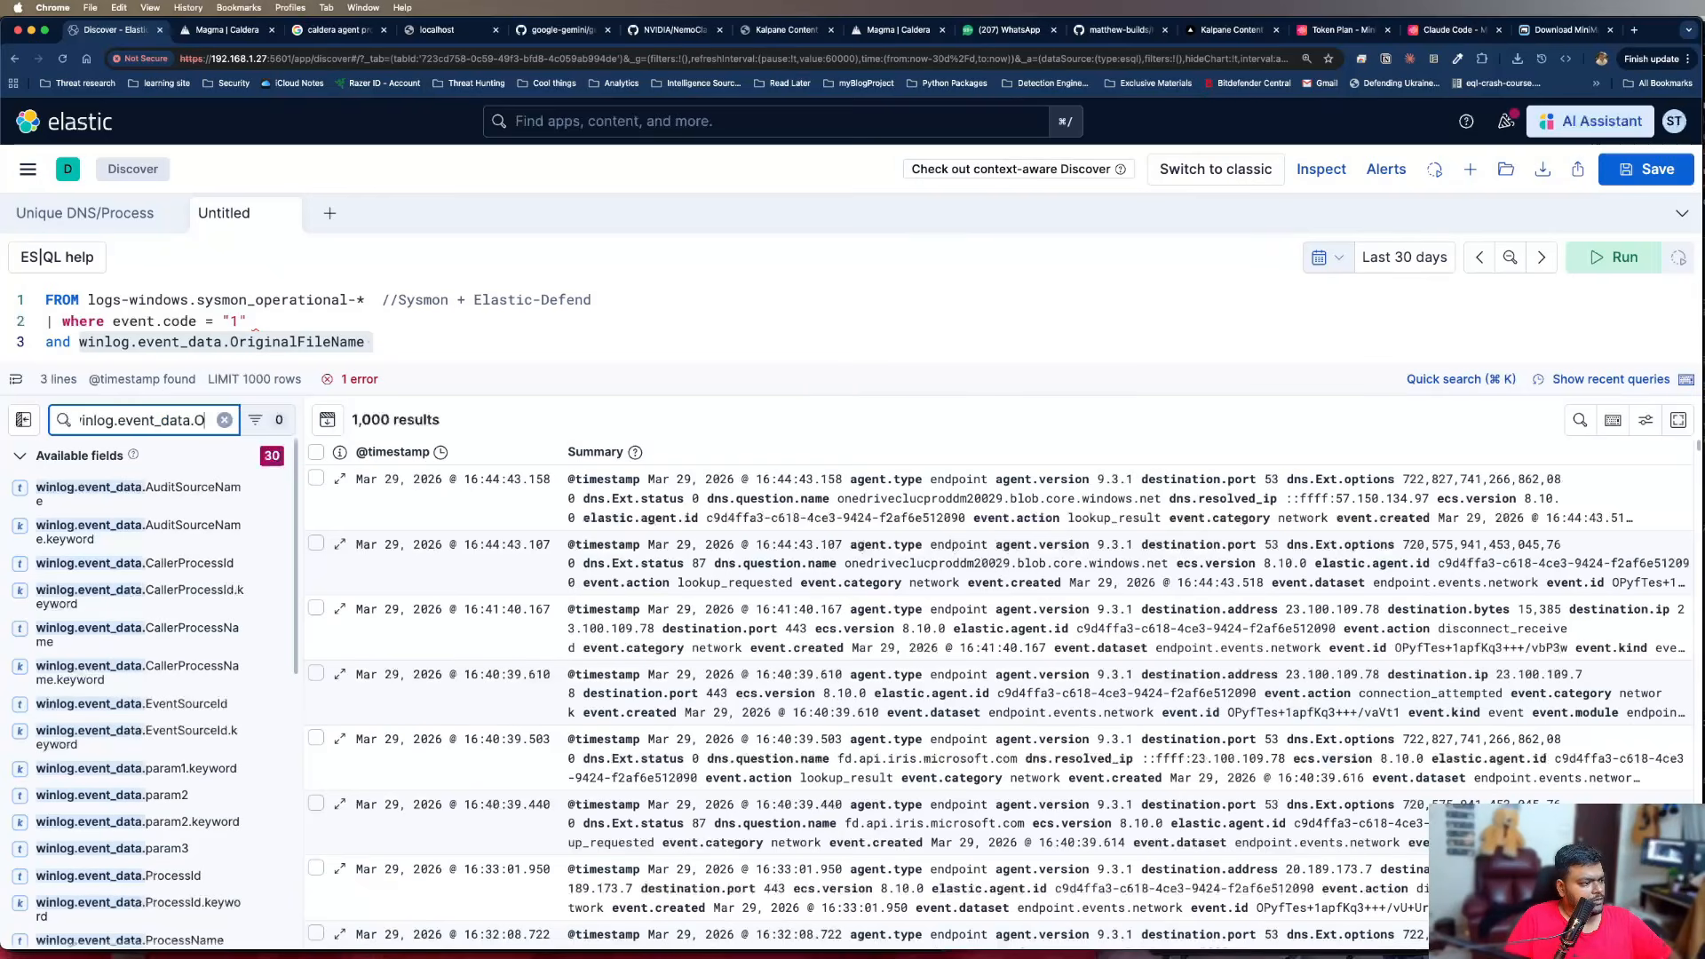
{"action": "key", "text": "BackSpace"}
{"action": "key", "text": "BackSpace"}
{"action": "key", "text": "BackSpace"}
{"action": "key", "text": "BackSpace"}
{"action": "key", "text": "BackSpace"}
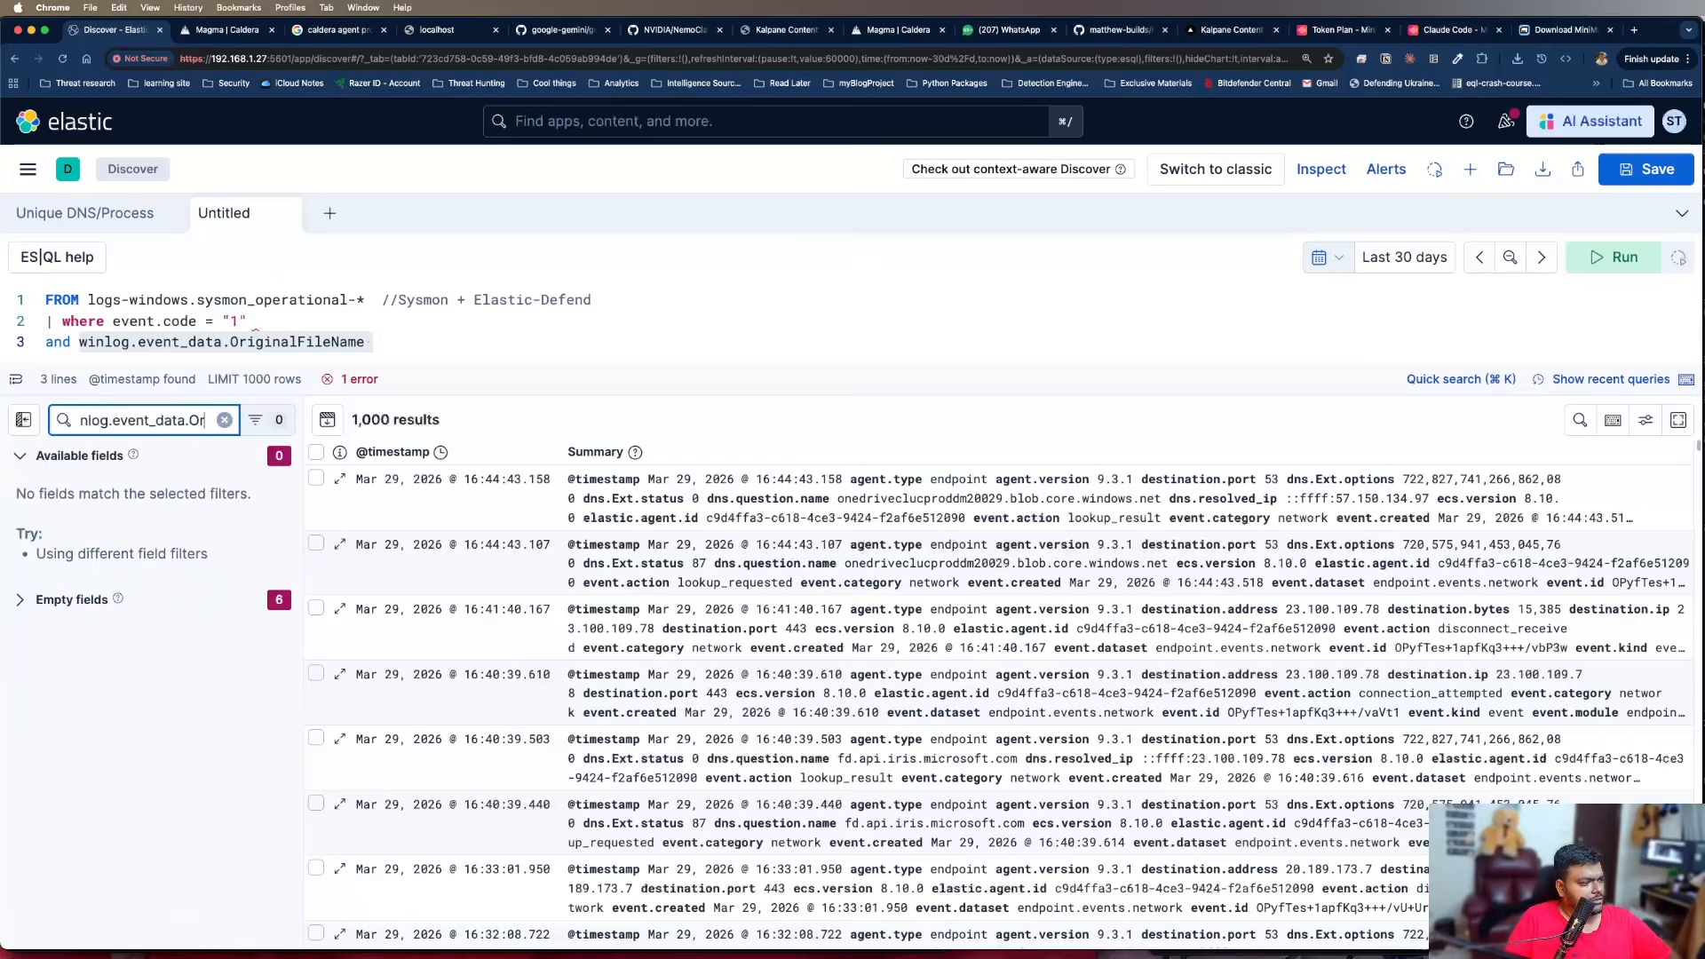
{"action": "type", "text": "o"}
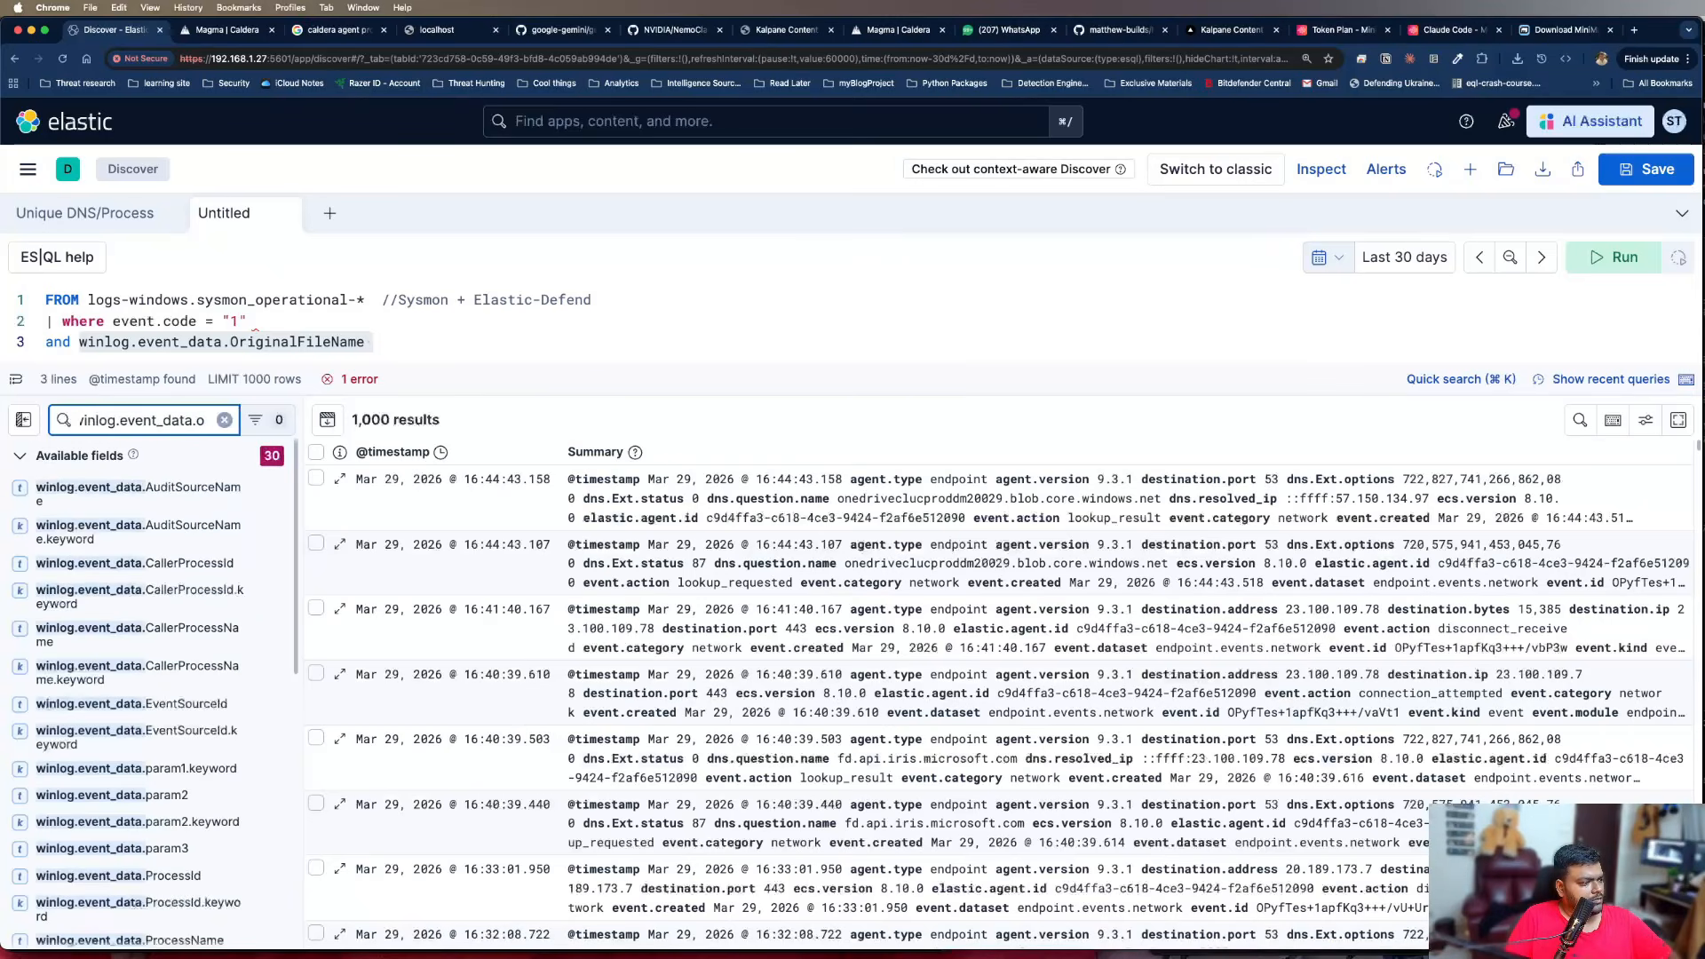
{"action": "key", "text": "BackSpace"}
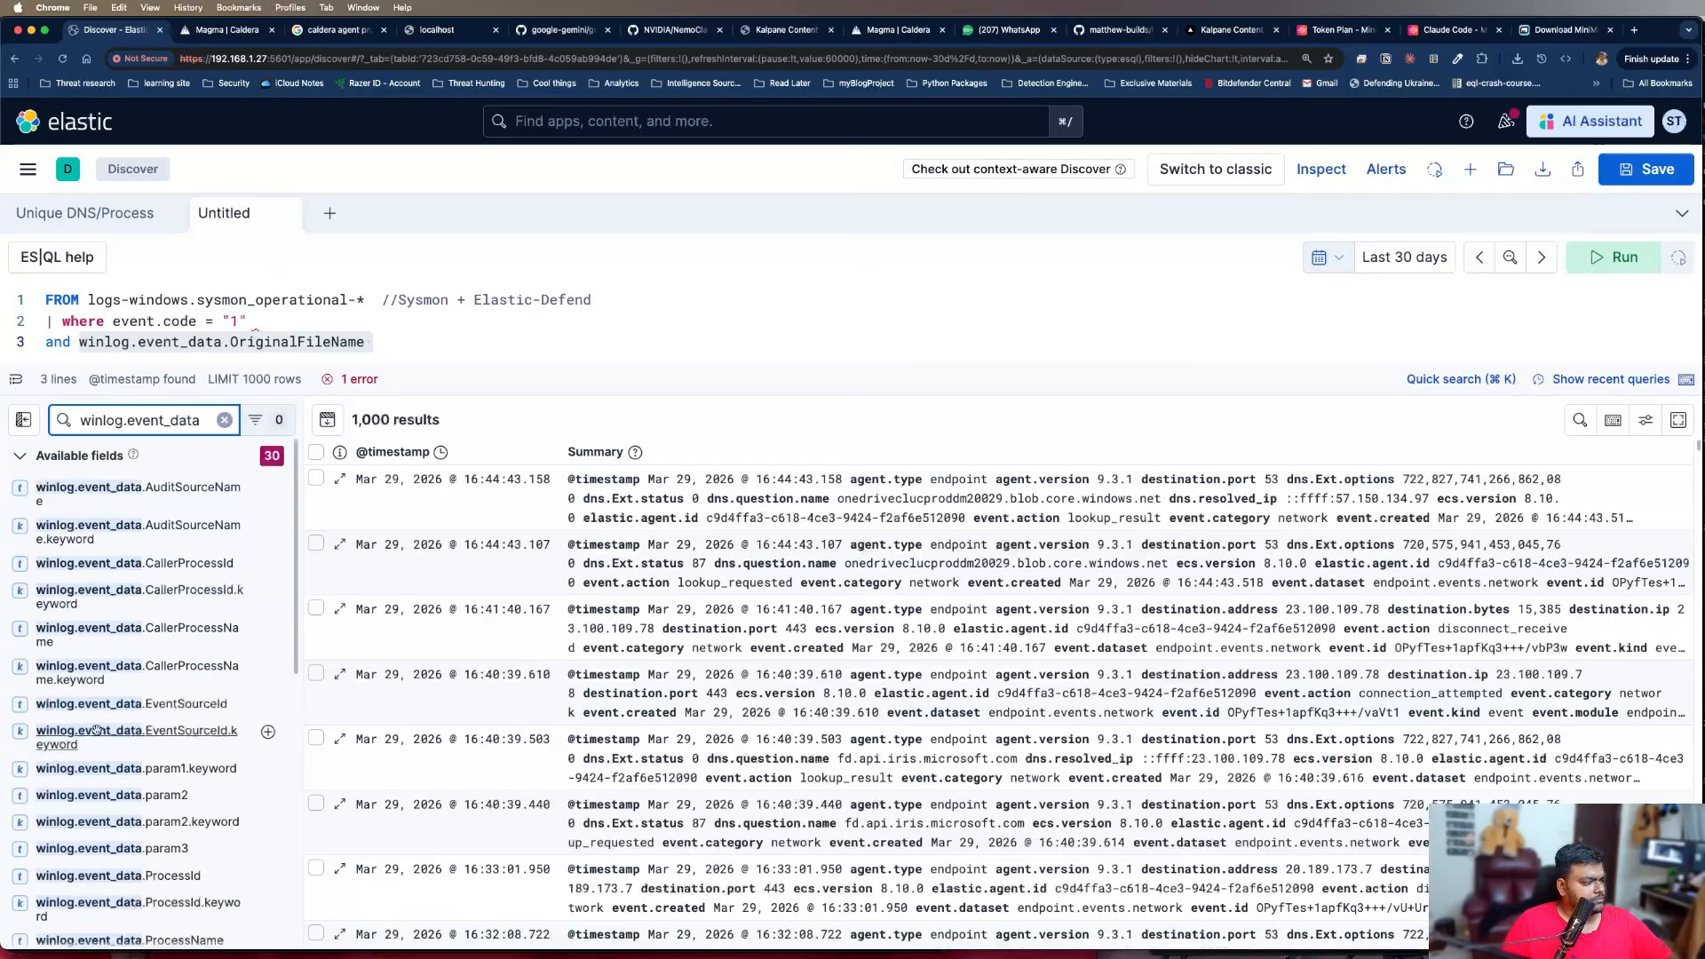
{"action": "scroll", "coordinate": [101, 736], "scroll_direction": "down", "scroll_amount": 10}
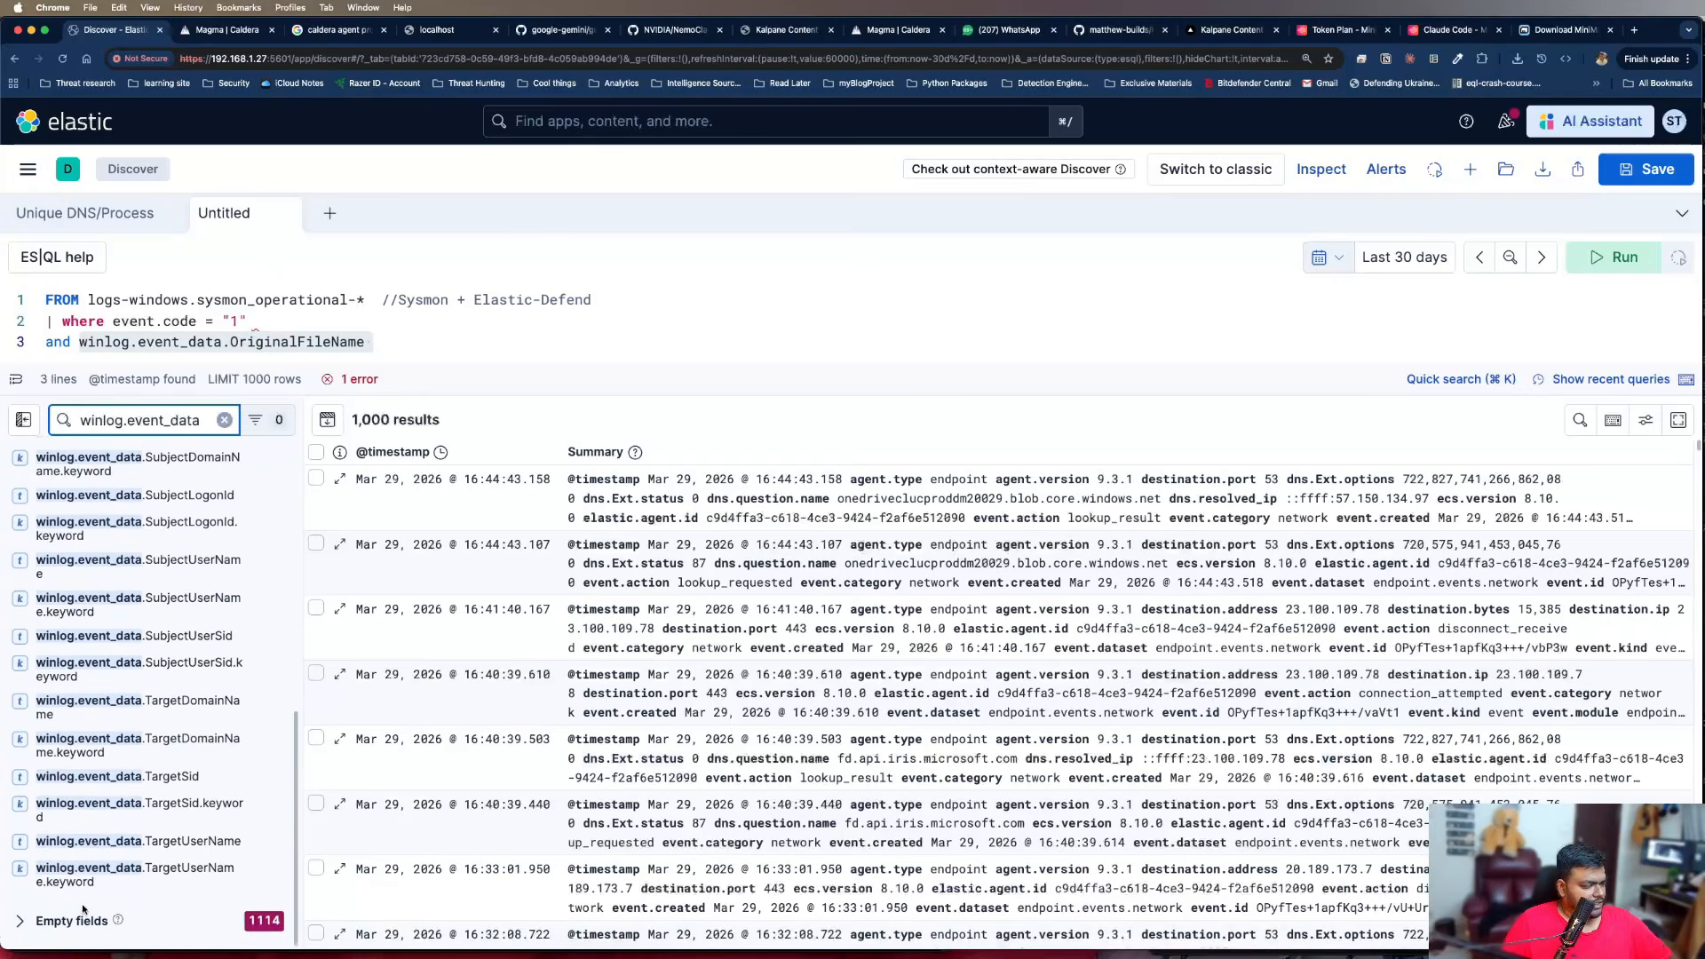
{"action": "scroll", "coordinate": [185, 805], "scroll_direction": "up", "scroll_amount": 10}
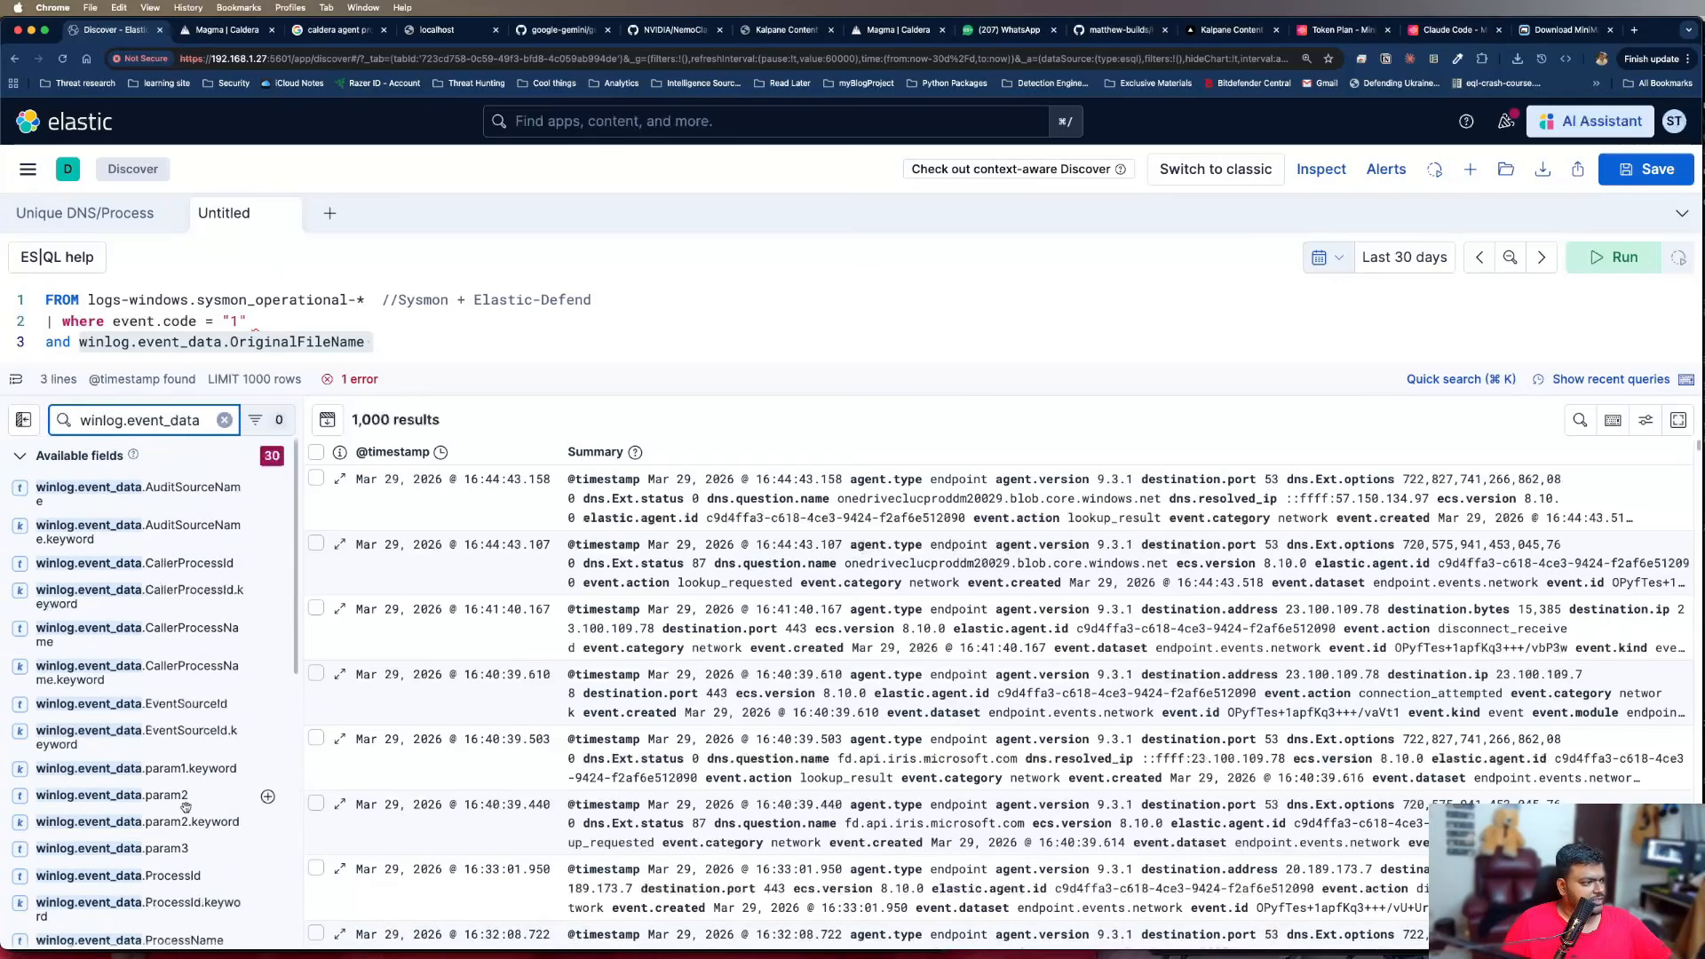
Complete the OriginalFileName condition on the third query line with IN ("net.exe")
{"action": "left_click", "coordinate": [471, 359]}
{"action": "key", "text": "Escape"}
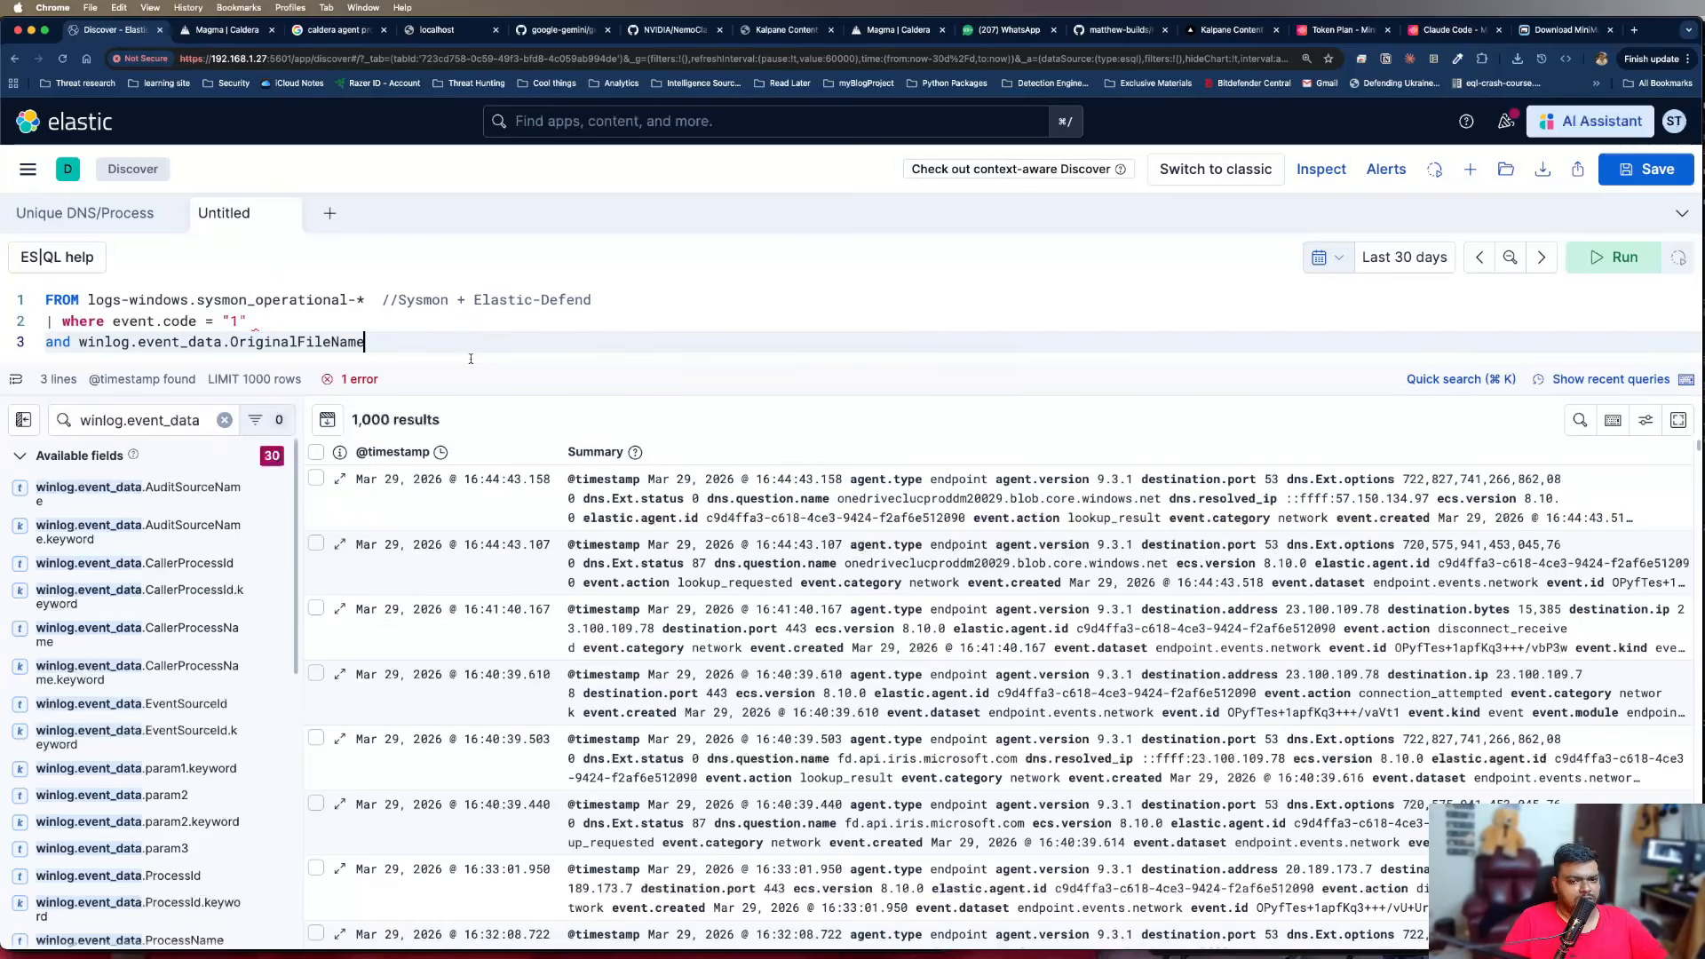
{"action": "type", "text": "IN"}
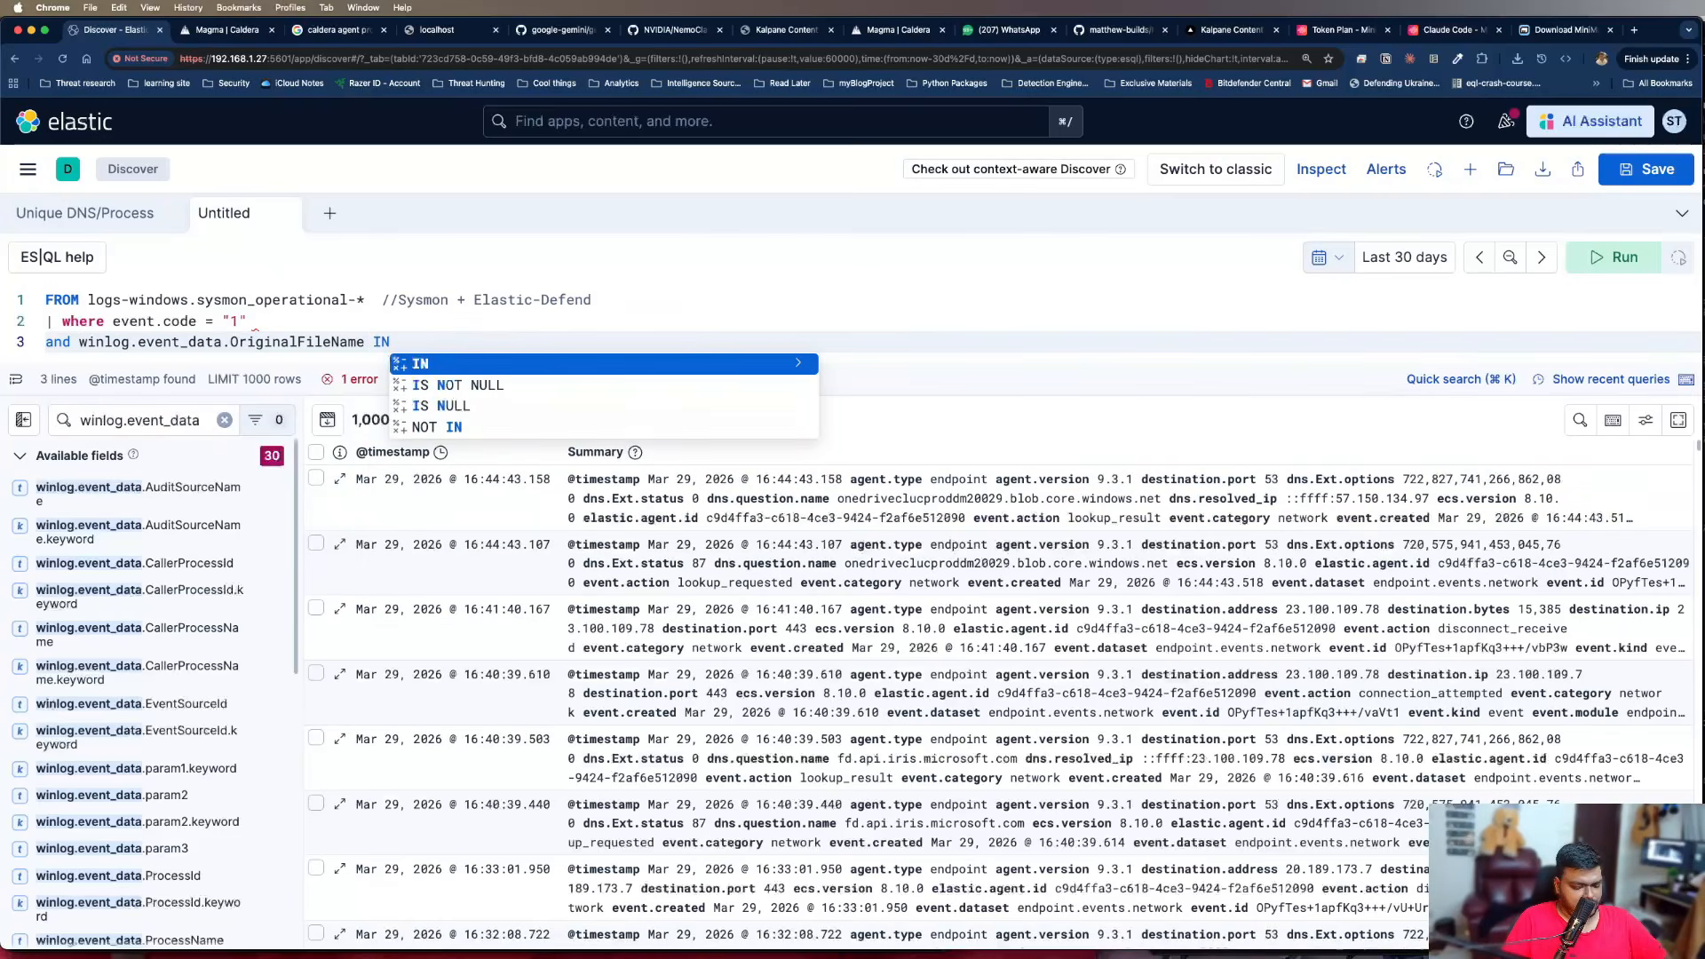
{"action": "type", "text": " ()"}
{"action": "key", "text": "Left"}
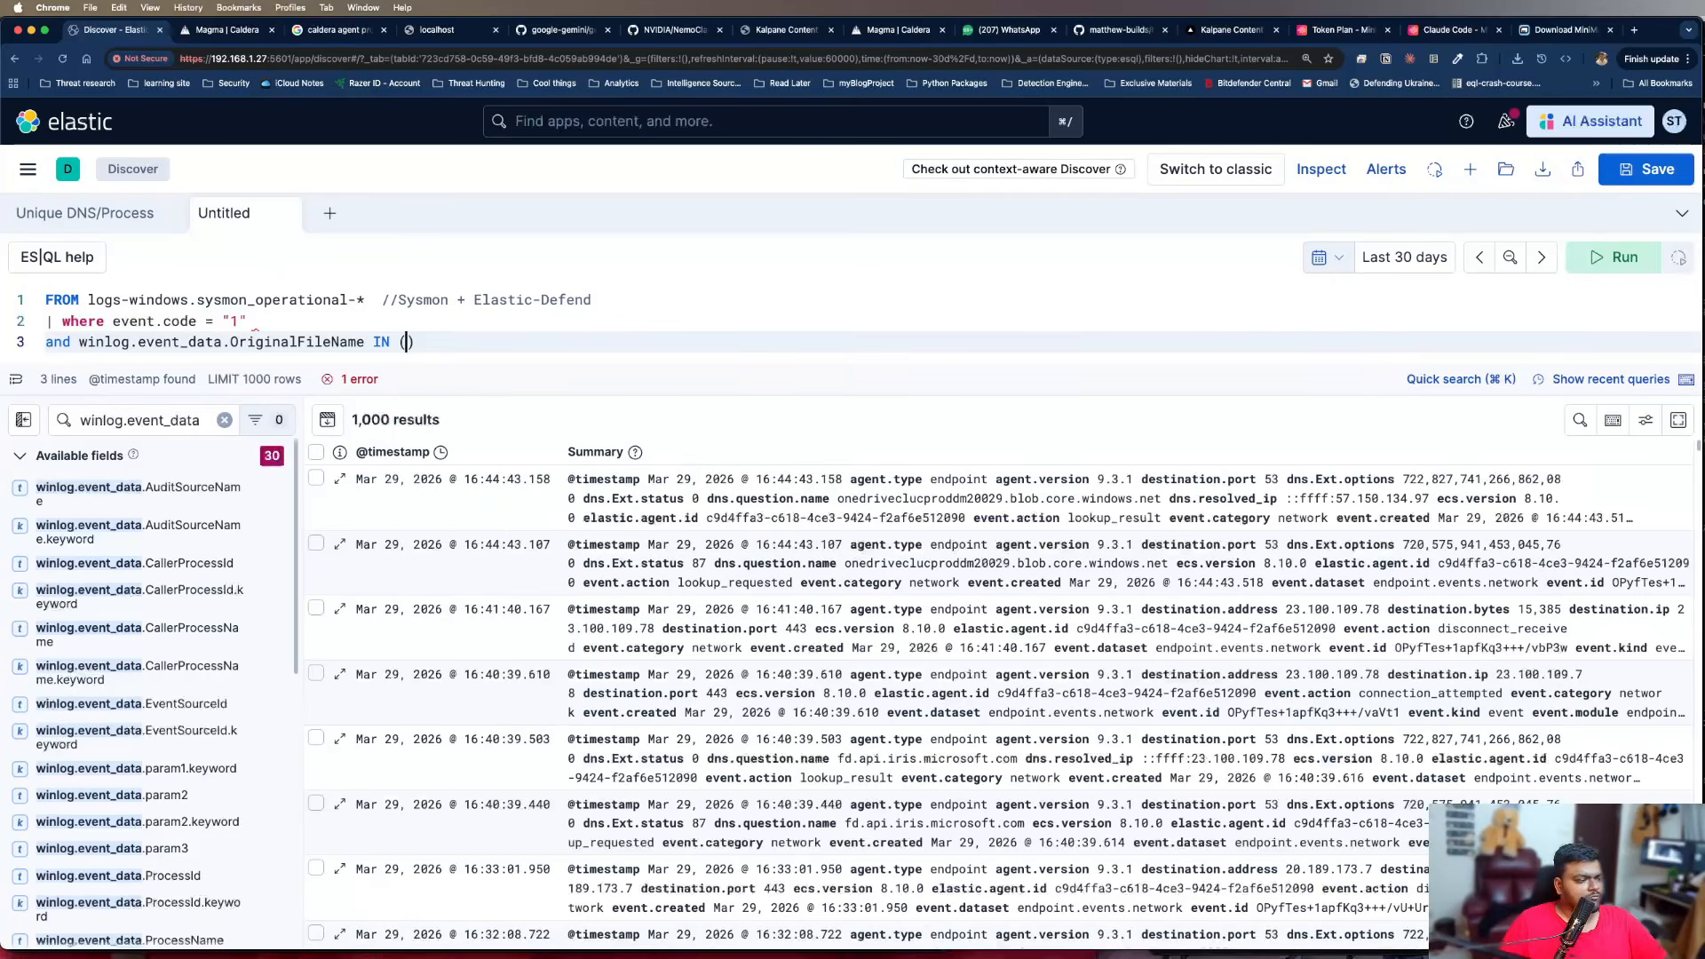
{"action": "type", "text": "\"net"}
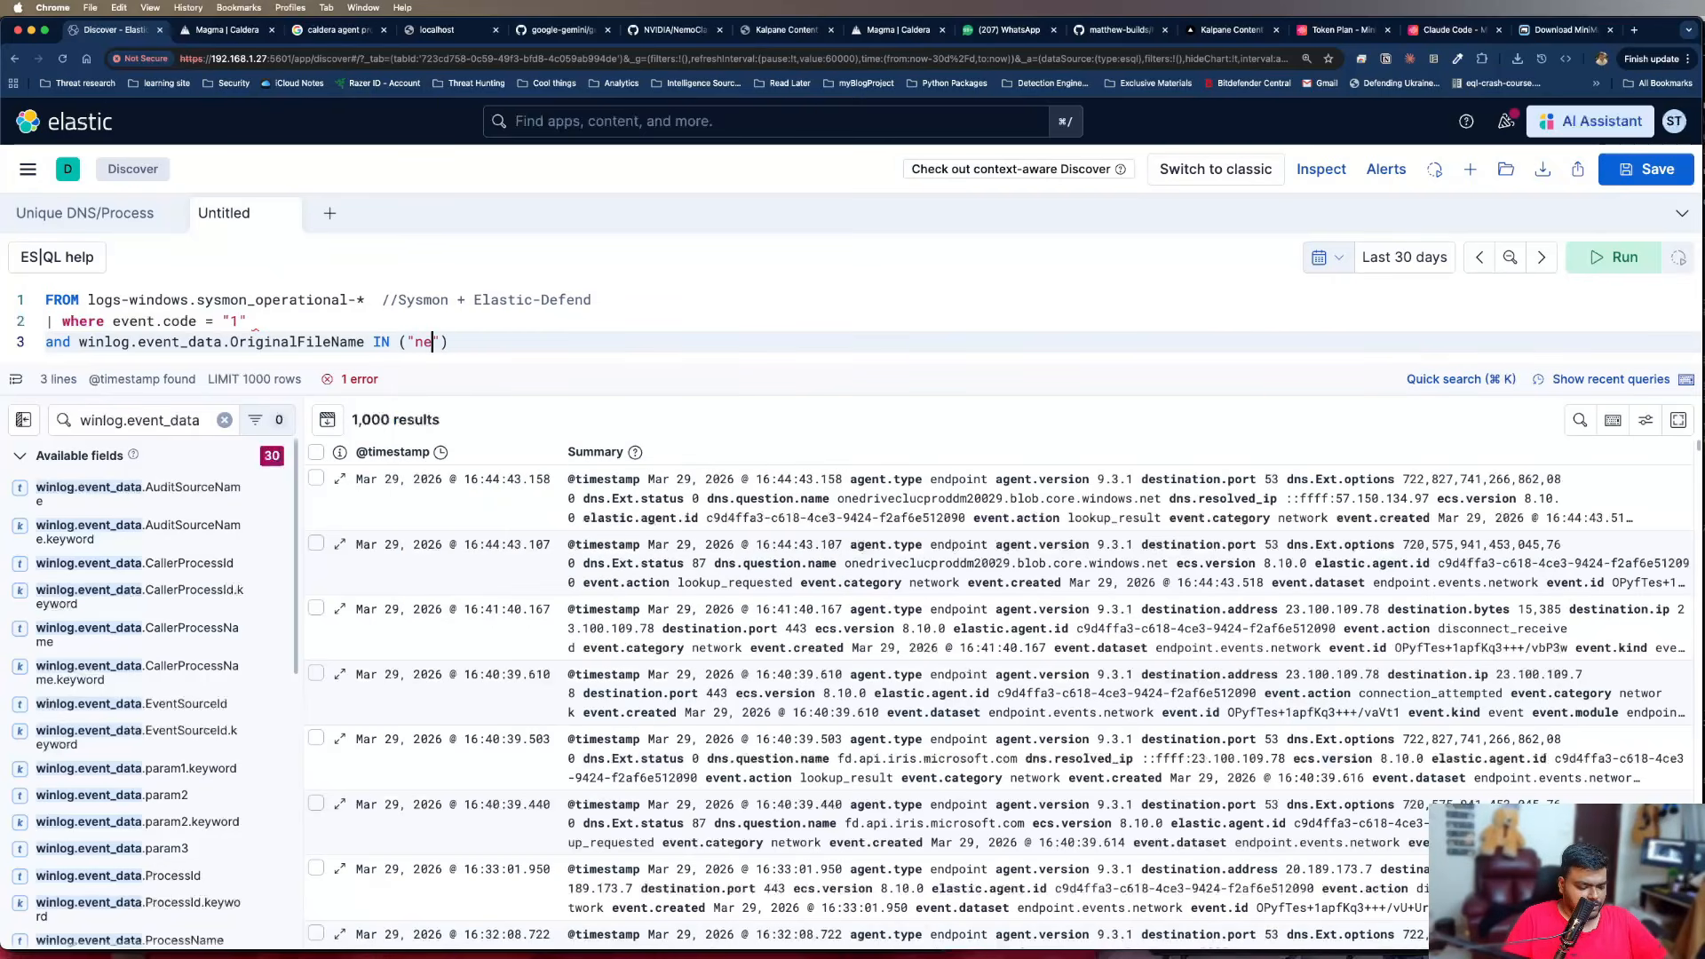
{"action": "type", "text": ".exe\""}
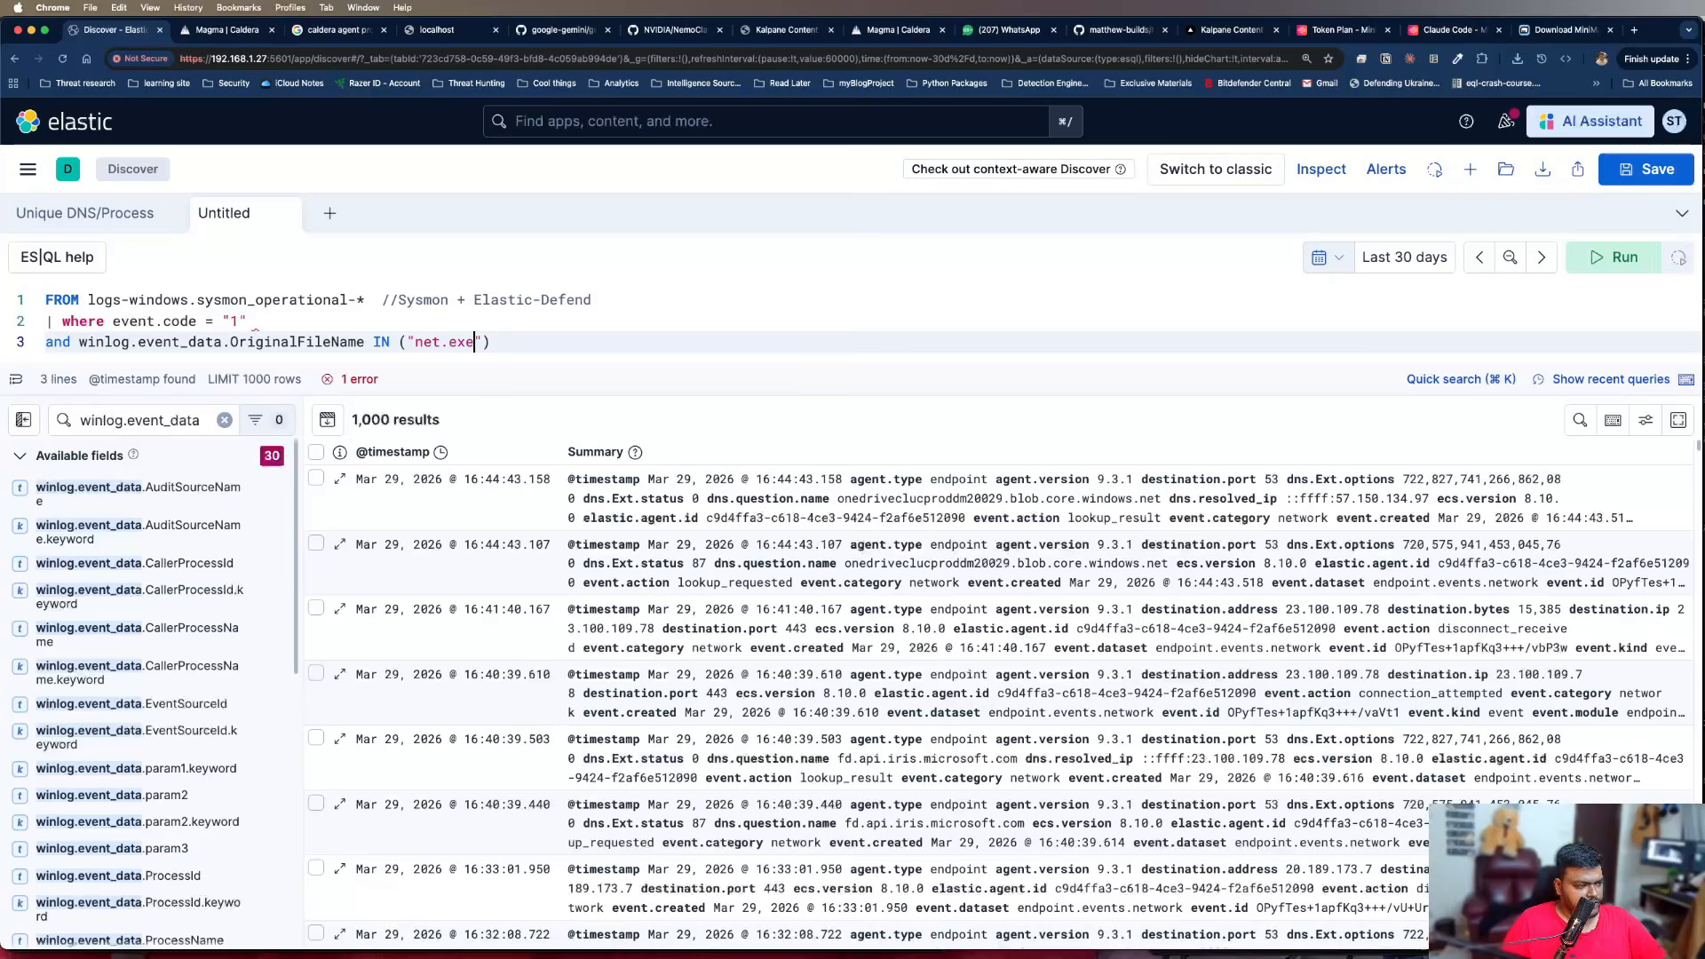
{"action": "key", "text": "Right"}
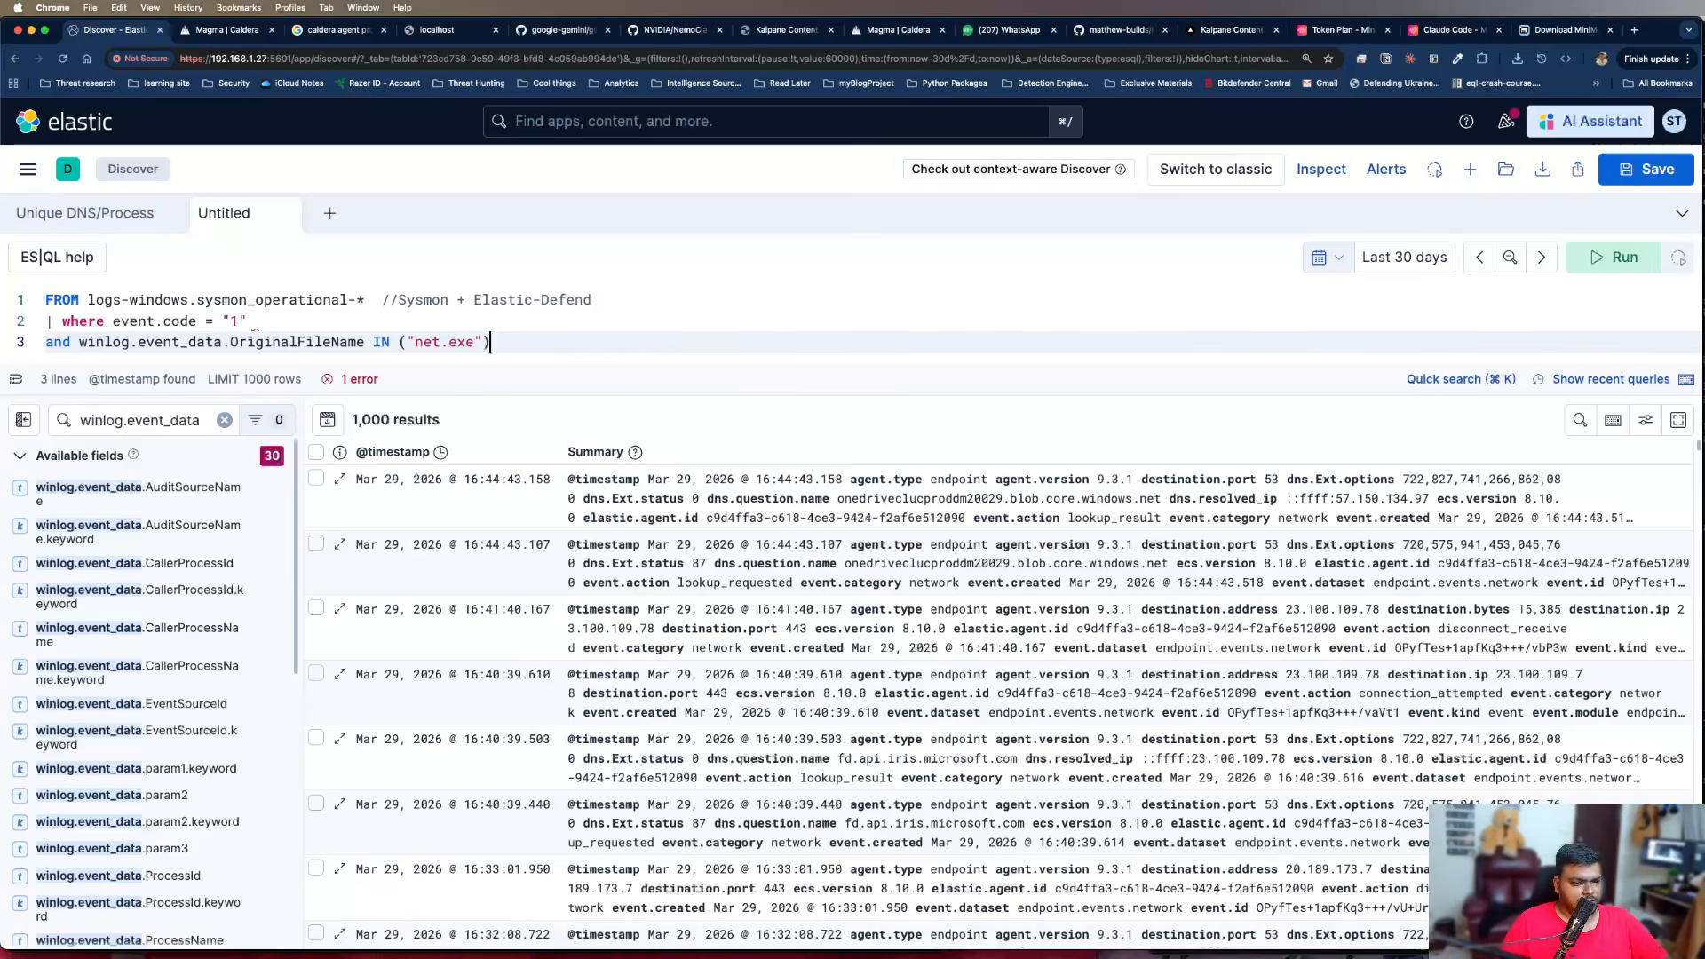
Add a "| stats" command below the OriginalFileName condition and open a new line beneath it
{"action": "key", "text": "Return"}
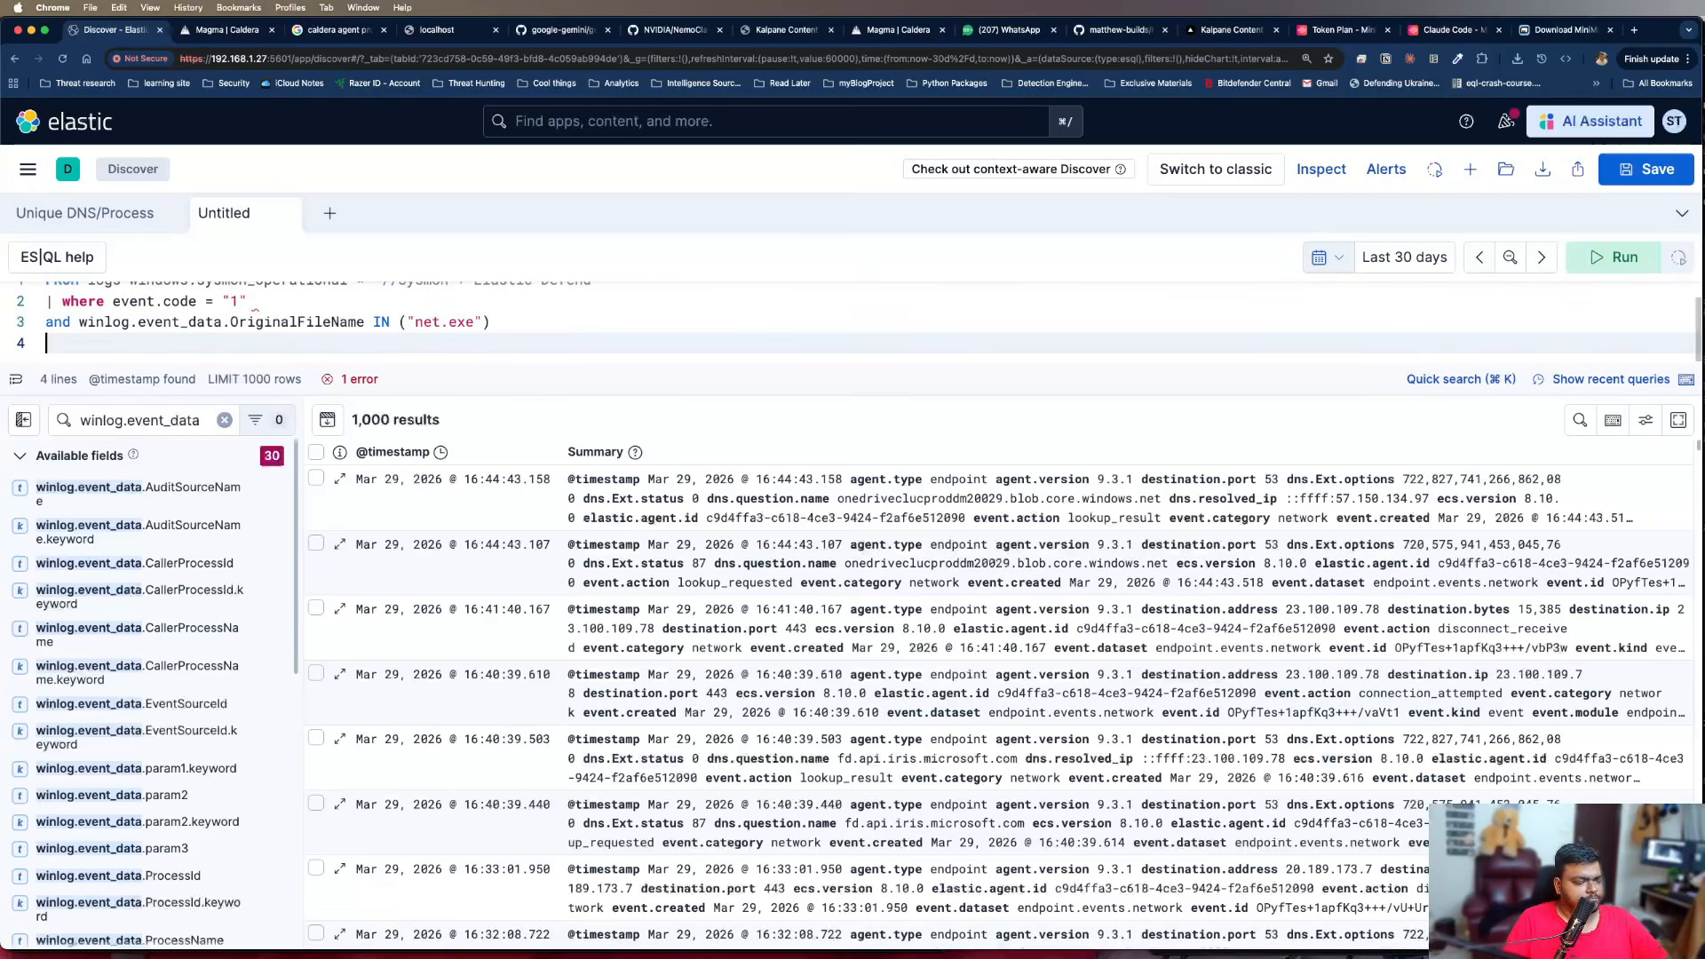
{"action": "type", "text": "| stats"}
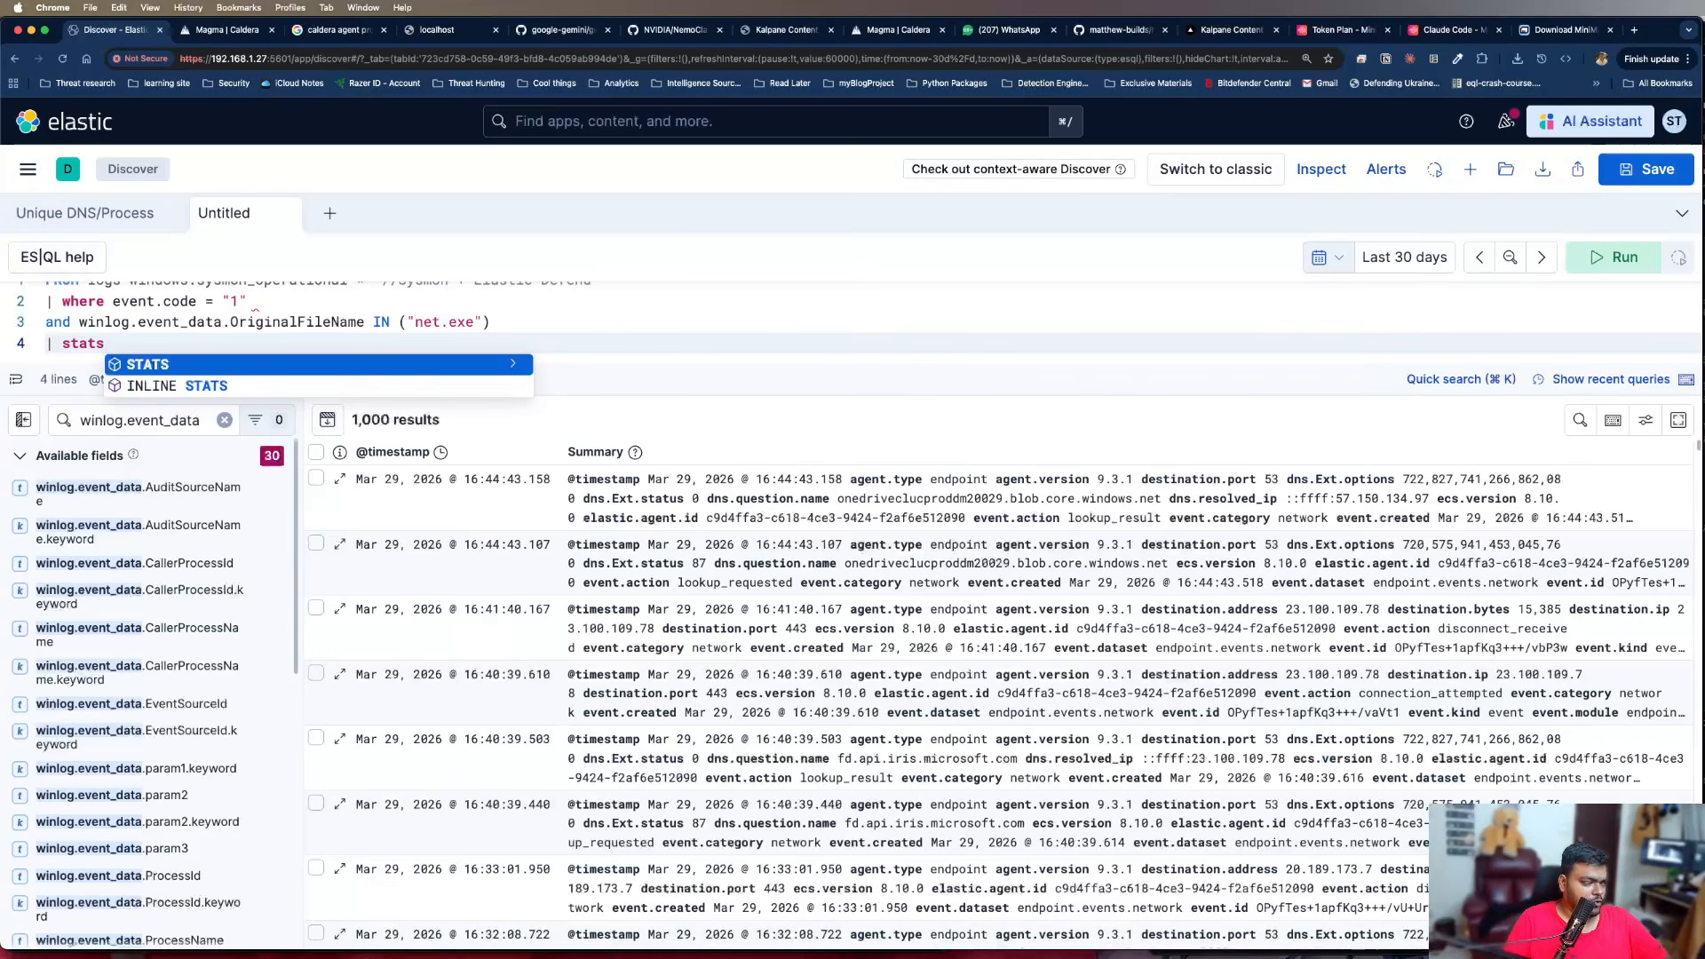
{"action": "key", "text": "Escape"}
{"action": "key", "text": "Return"}
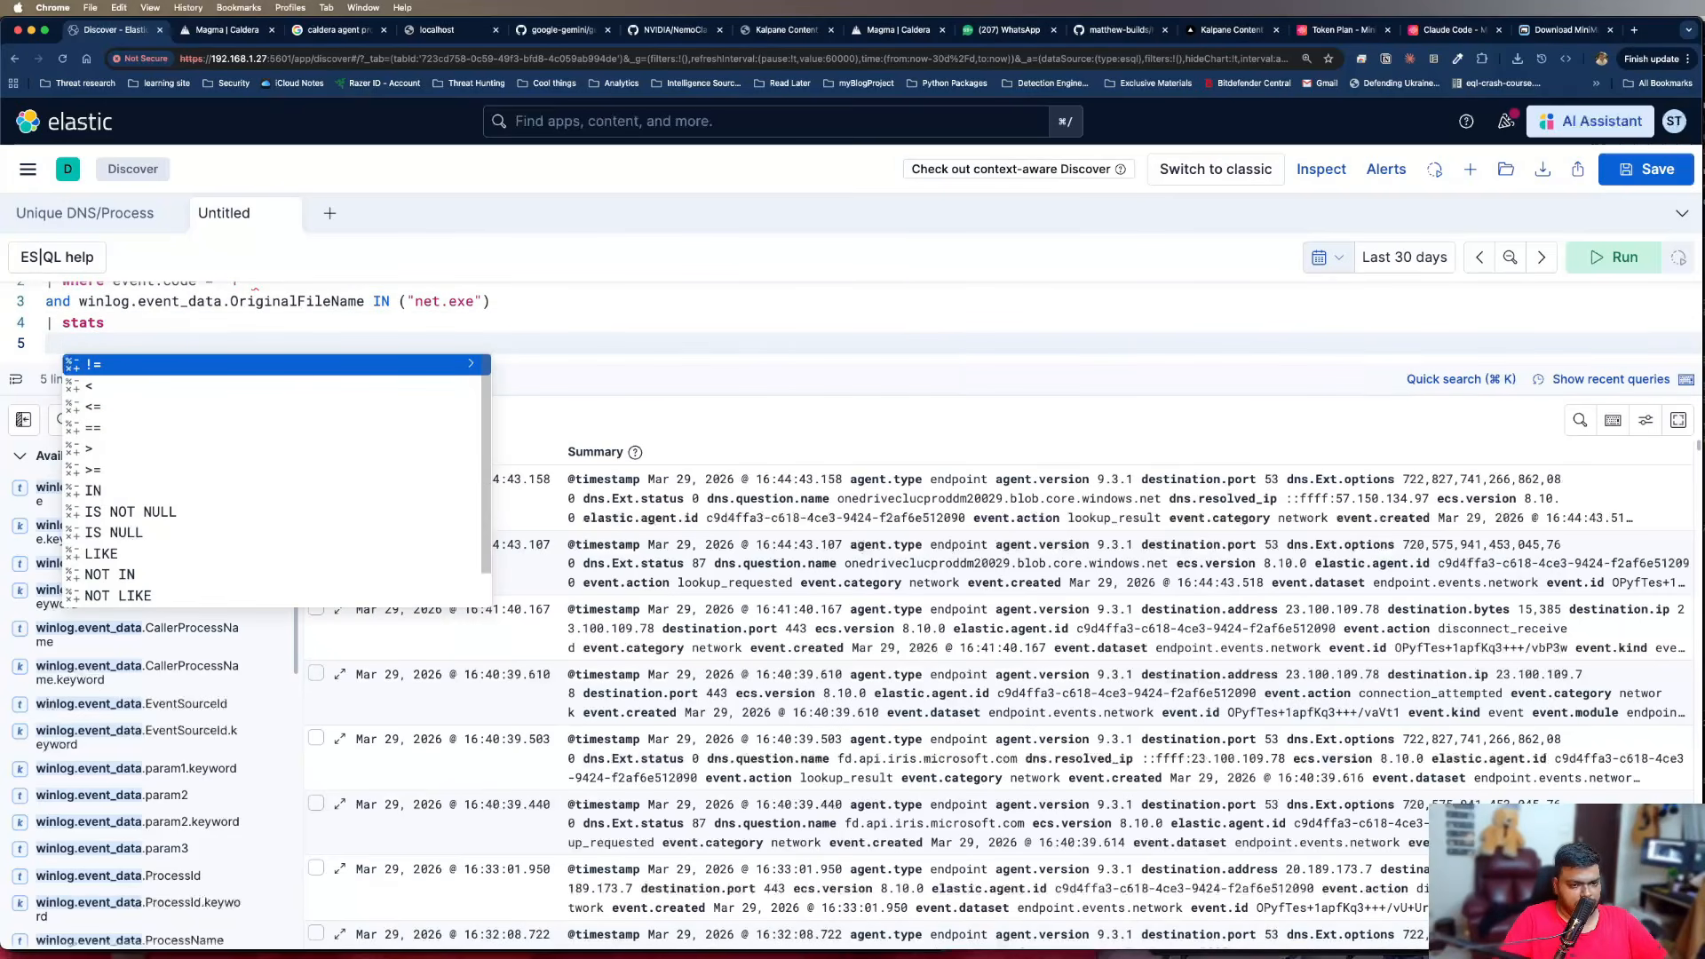
Enter discovery_tool_count as the first aggregation name on the line below stats
{"action": "type", "text": "discovery+_"}
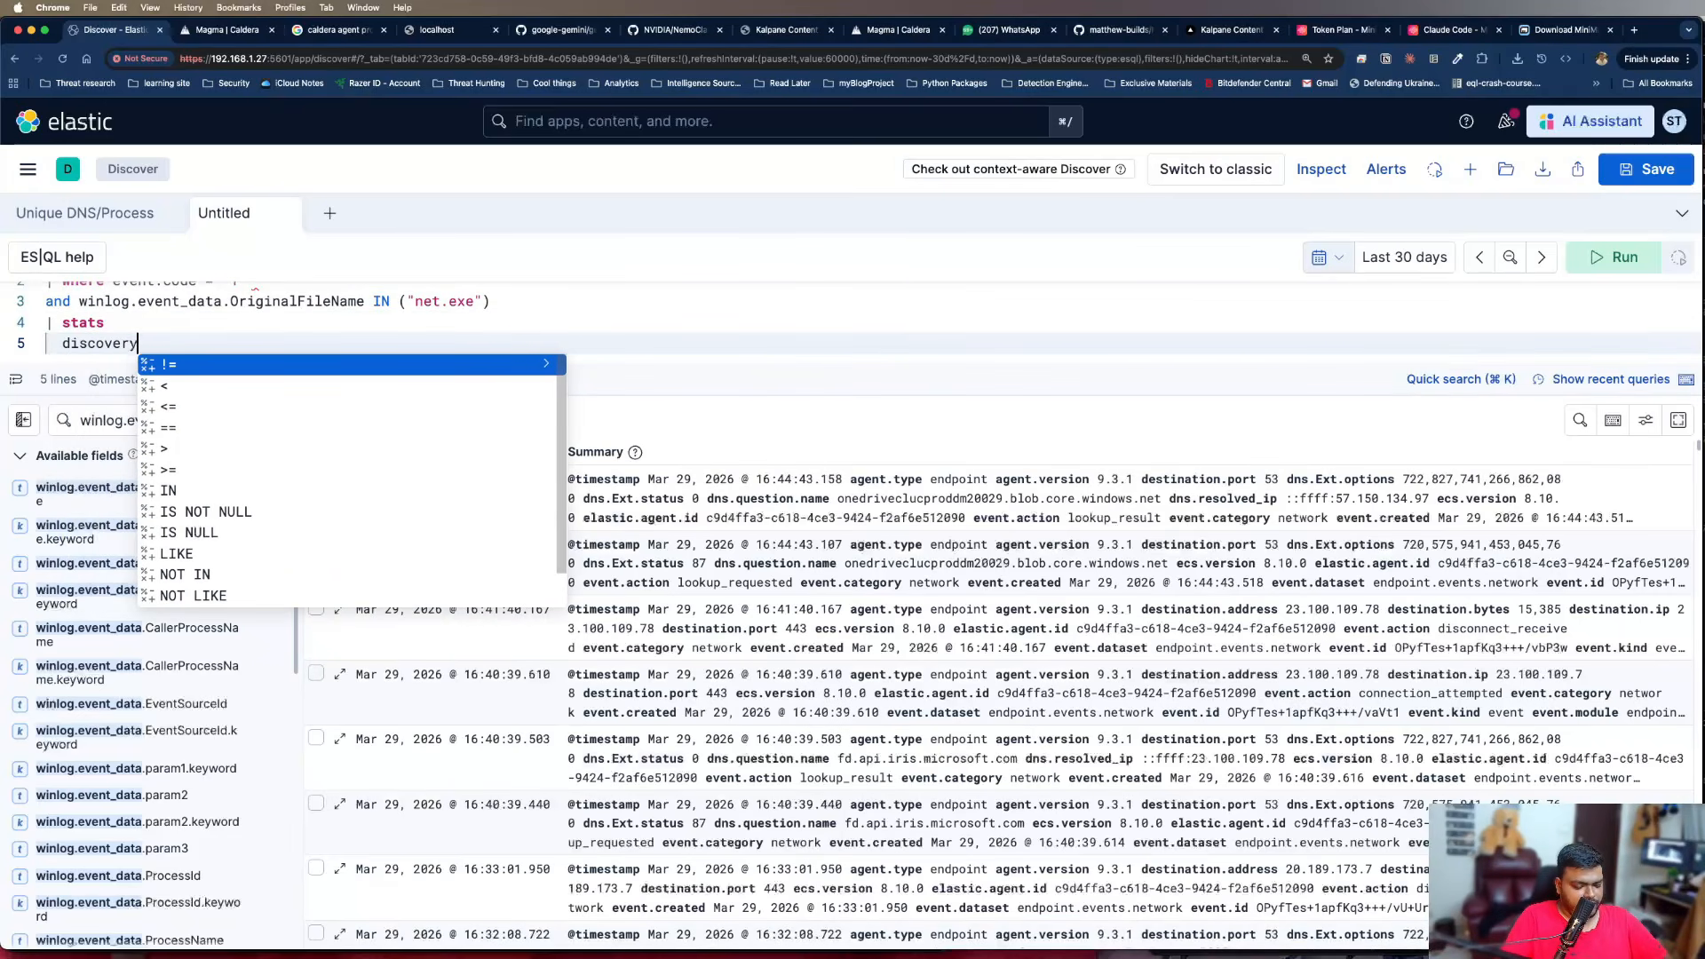
{"action": "key", "text": "BackSpace"}
{"action": "key", "text": "BackSpace"}
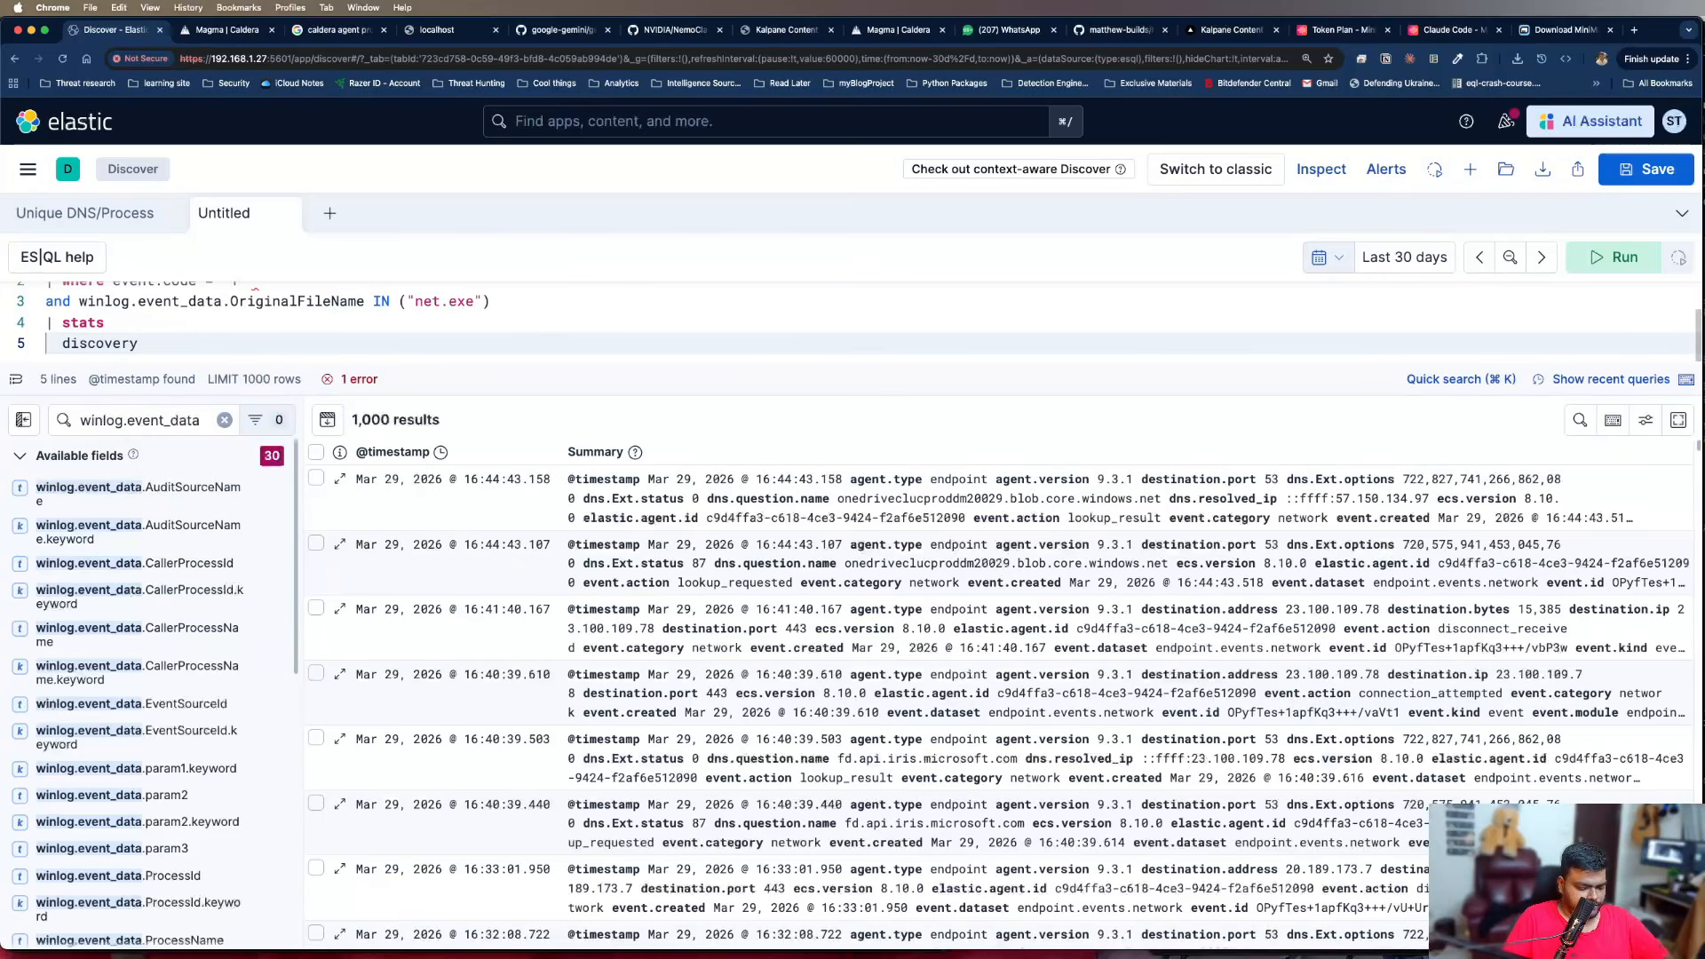
{"action": "type", "text": "+tool+"}
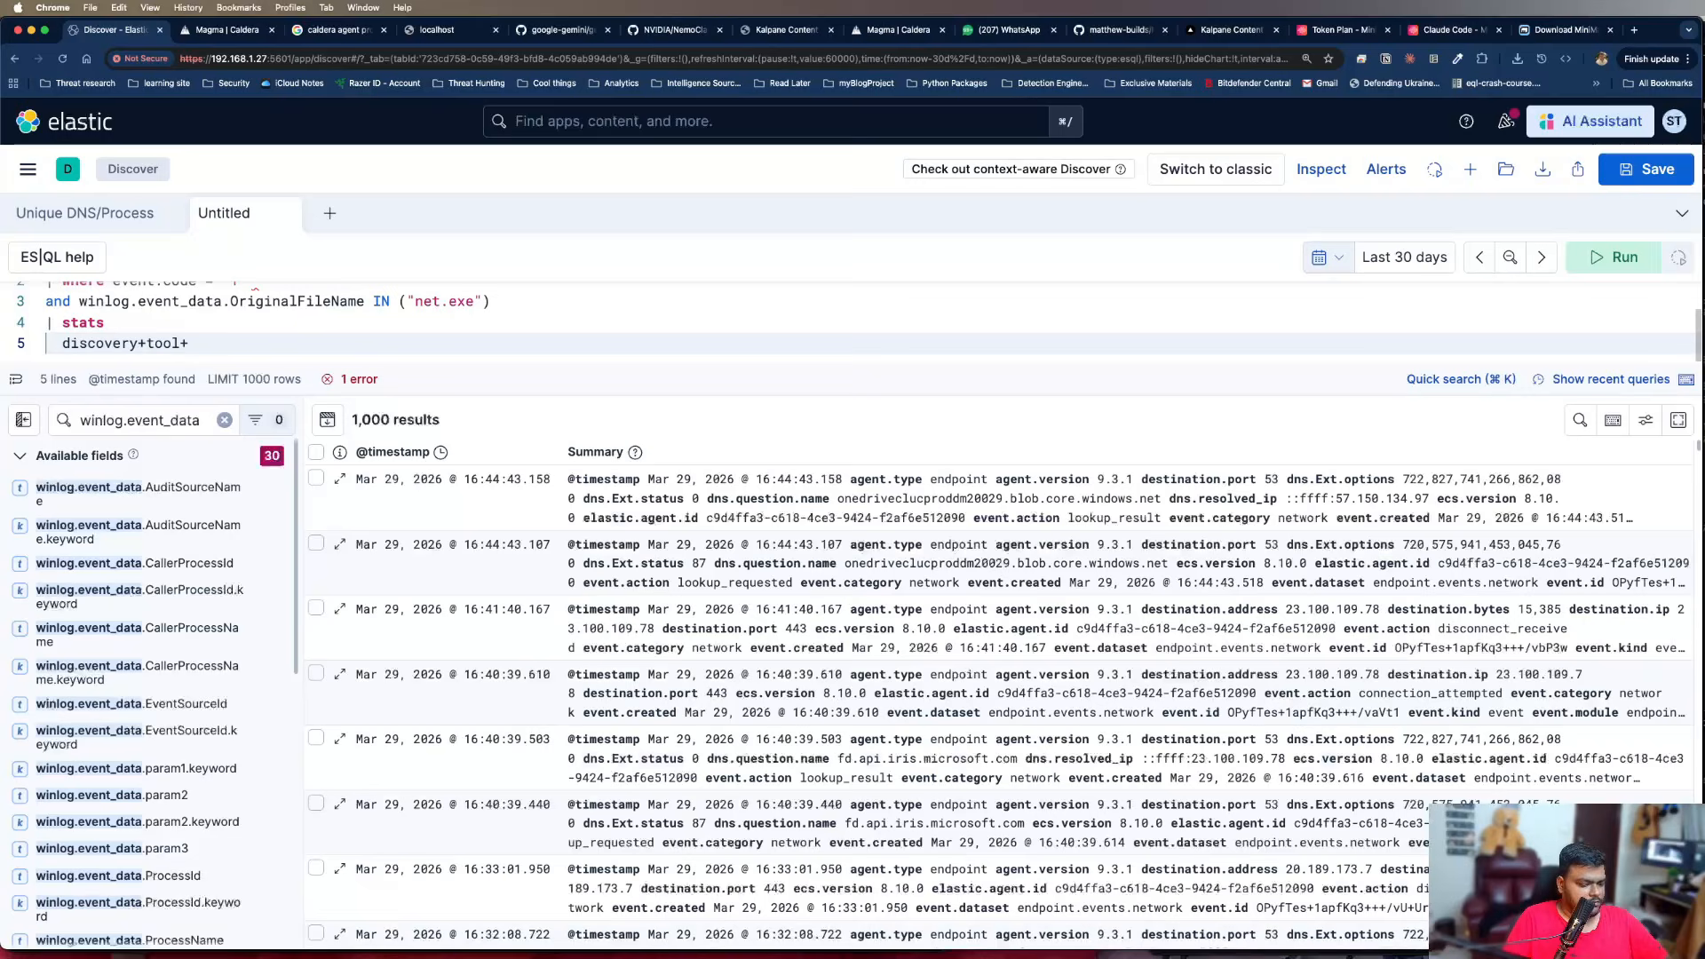
{"action": "key", "text": "BackSpace"}
{"action": "key", "text": "BackSpace"}
{"action": "key", "text": "BackSpace"}
{"action": "key", "text": "BackSpace"}
{"action": "key", "text": "BackSpace"}
{"action": "key", "text": "BackSpace"}
{"action": "type", "text": "_tool_"}
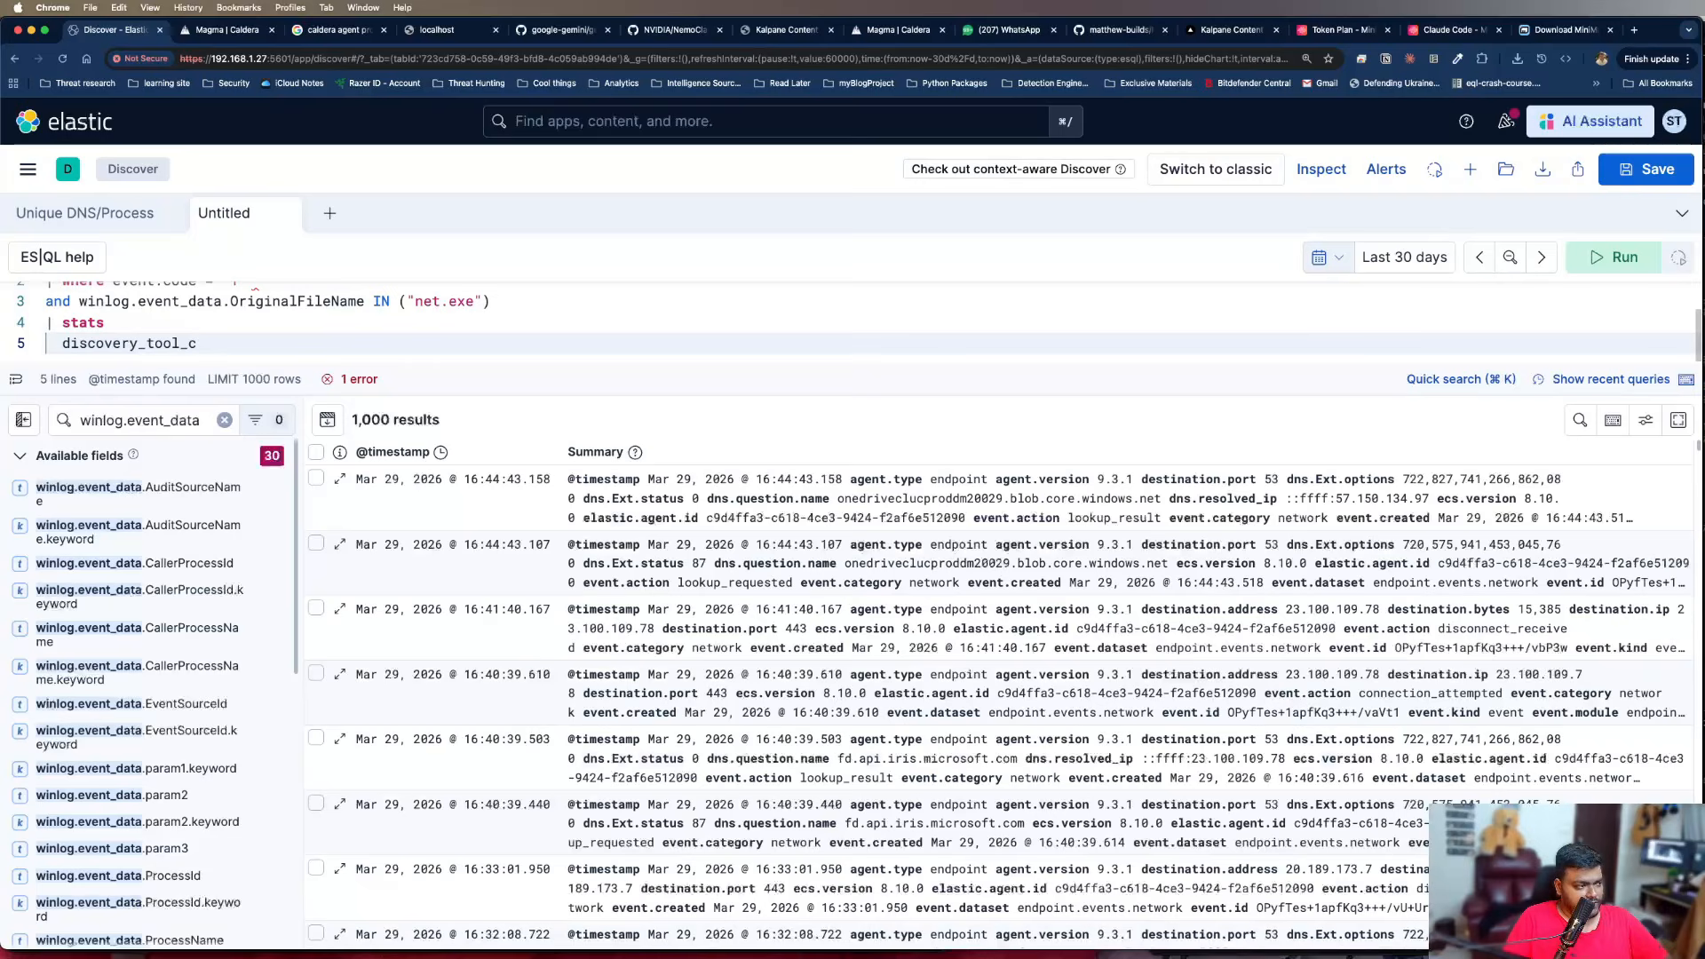
{"action": "type", "text": "count"}
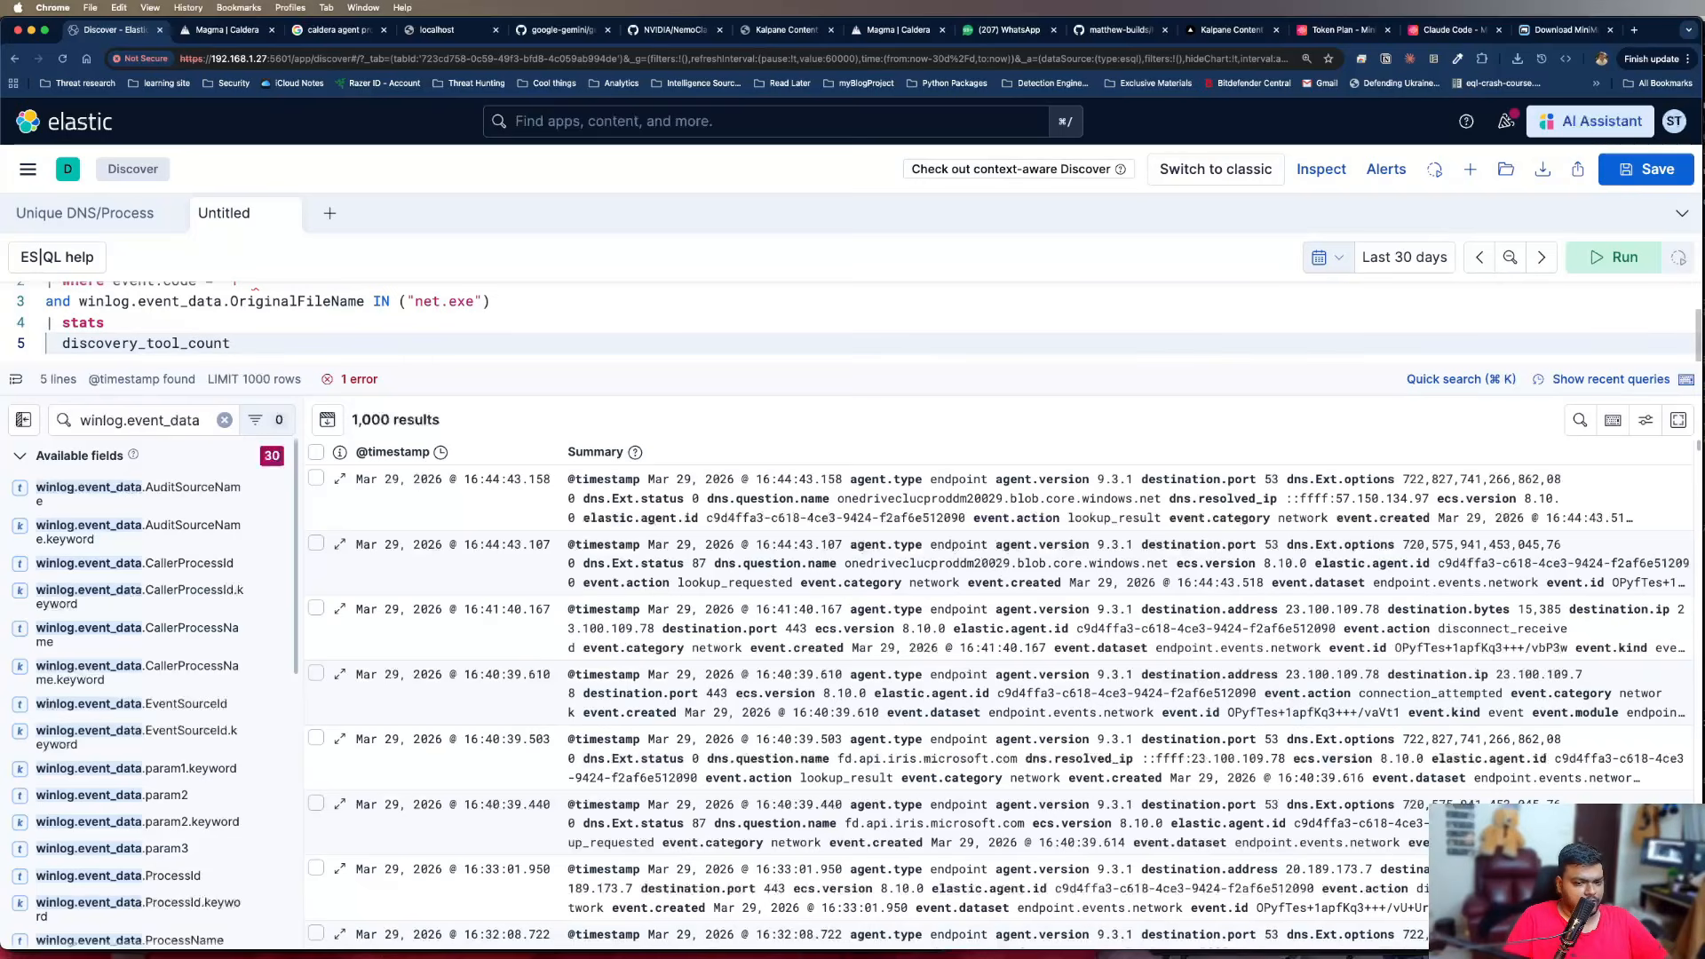
{"action": "type", "text": " = Coun"}
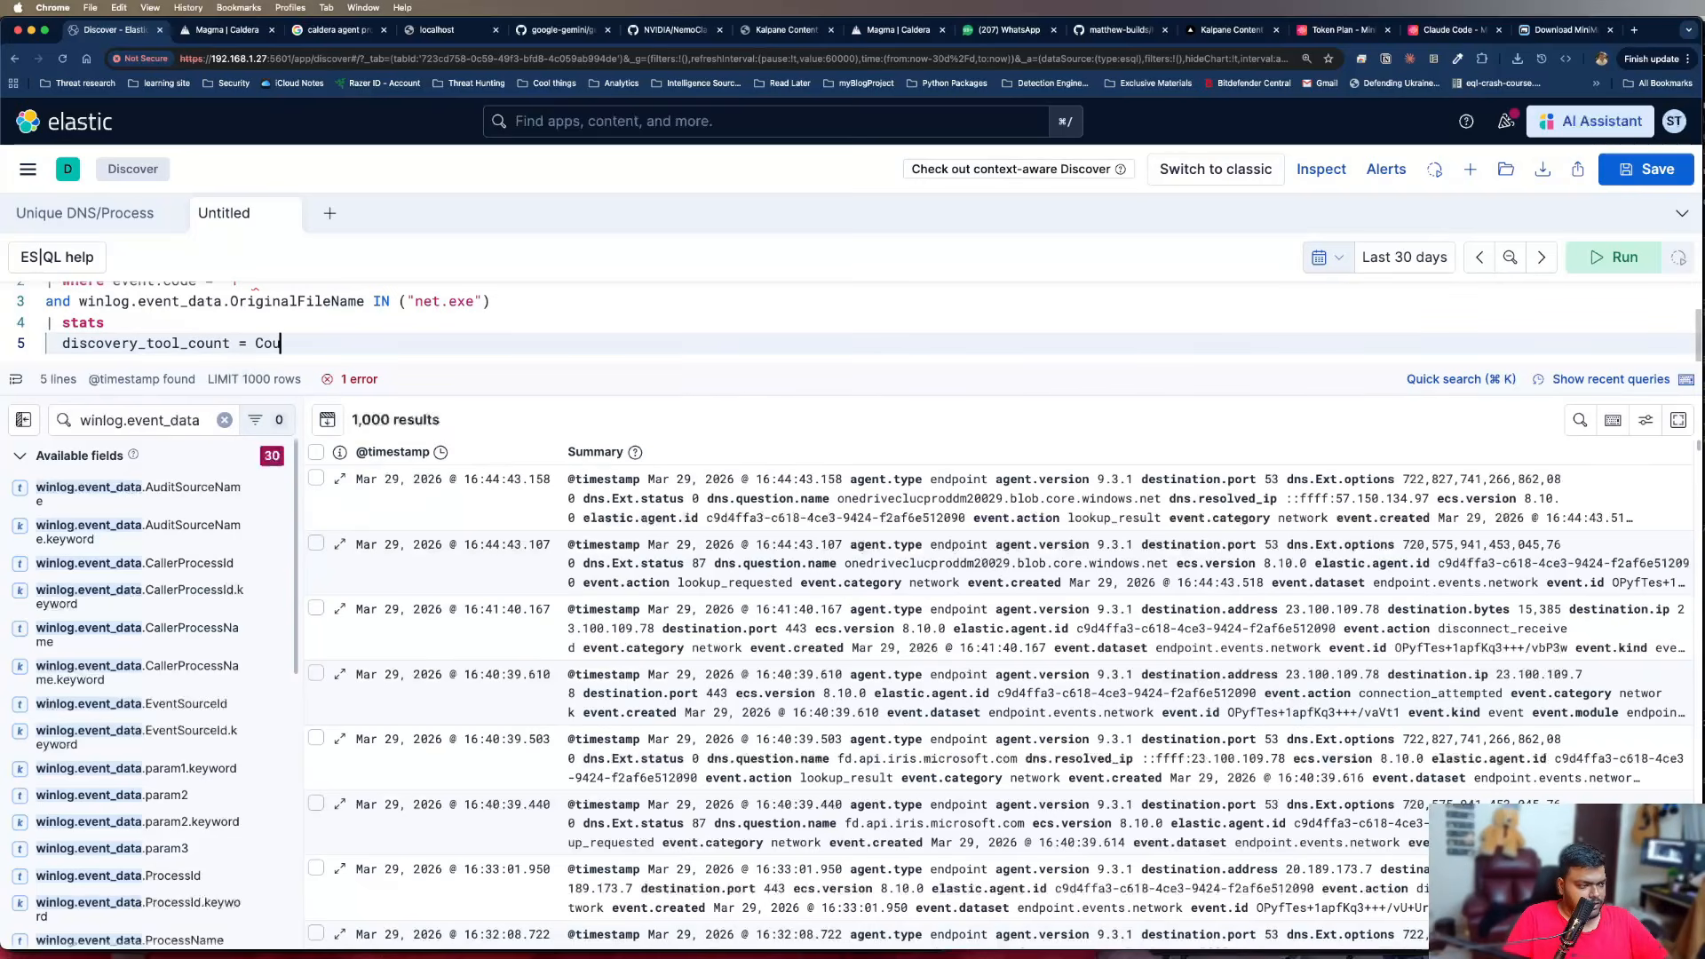
Assign COUNT_DISTINCT(winlog.event_data.OriginalFileName) to discovery_tool_count, reusing the field name from the third query line
{"action": "key", "text": "BackSpace"}
{"action": "key", "text": "BackSpace"}
{"action": "key", "text": "BackSpace"}
{"action": "key", "text": "BackSpace"}
{"action": "type", "text": "COUNT"}
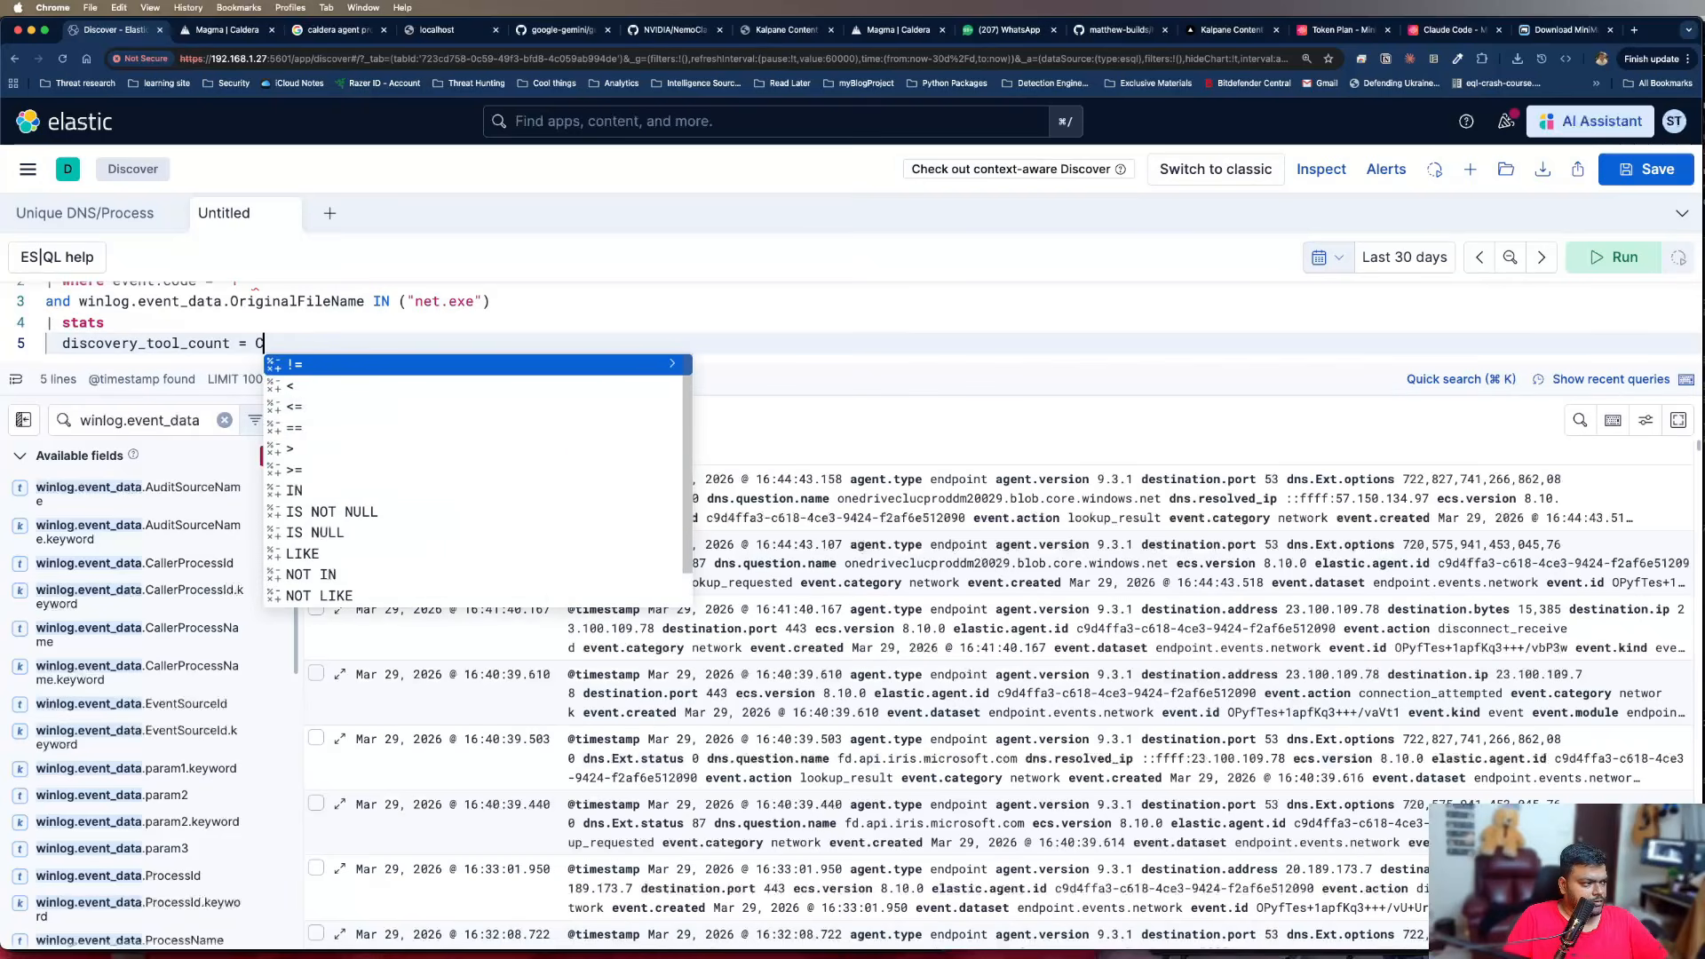
{"action": "type", "text": "_DIS"}
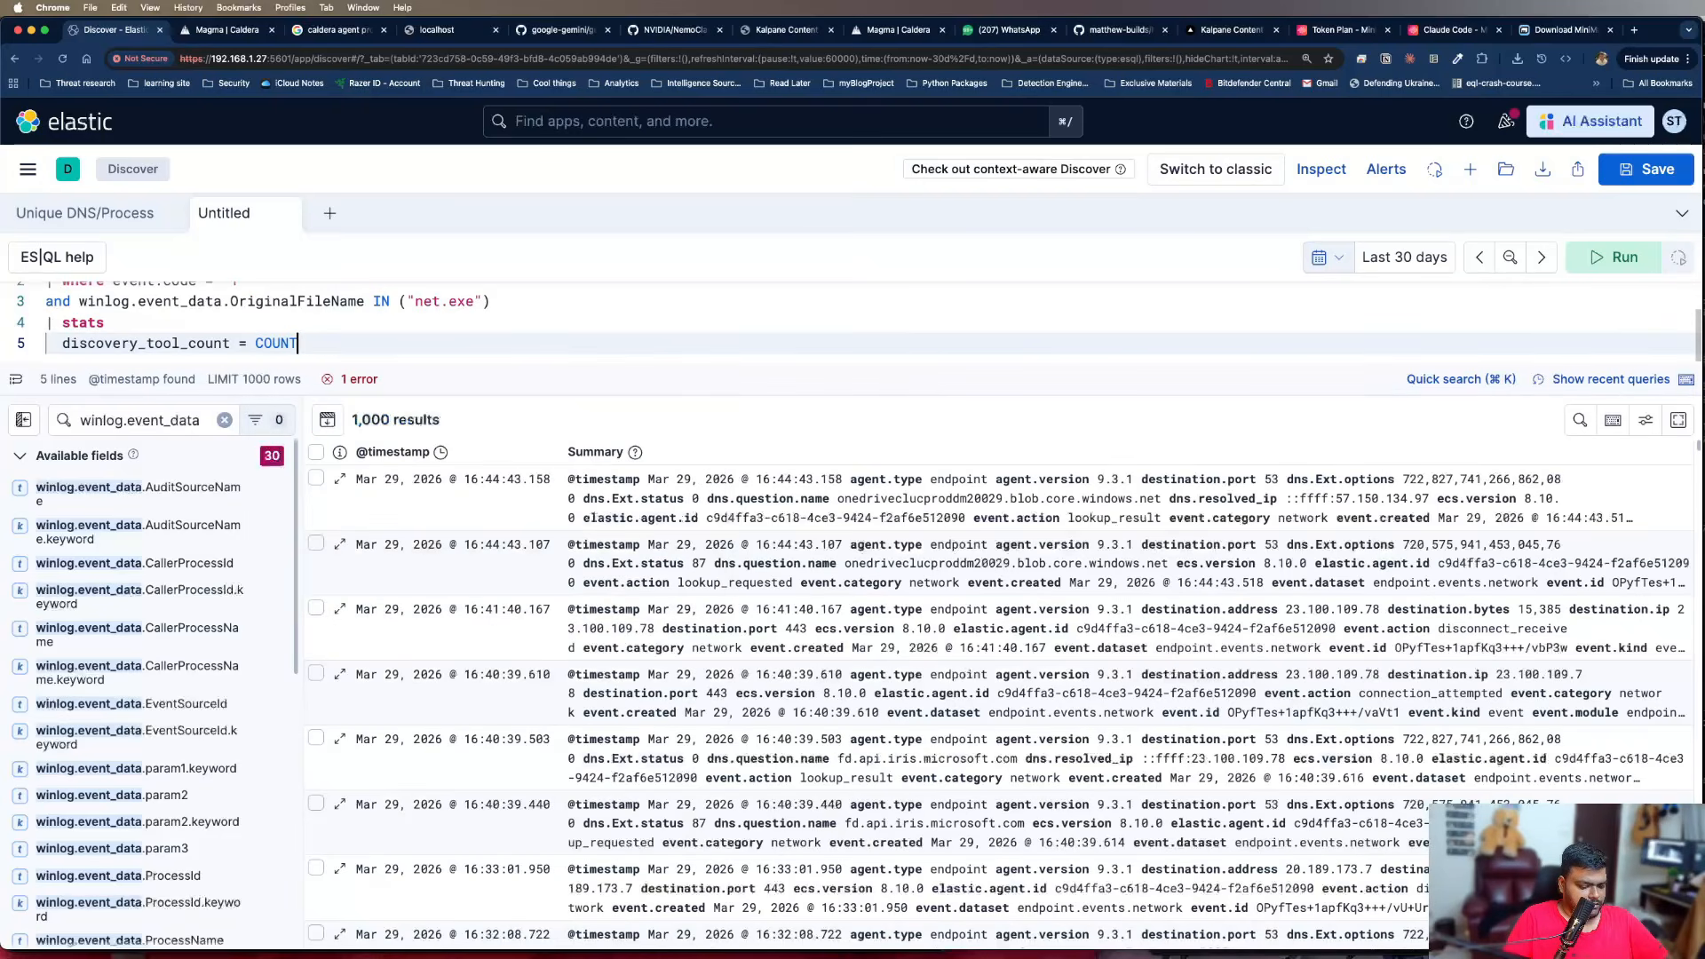
{"action": "type", "text": "TINC"}
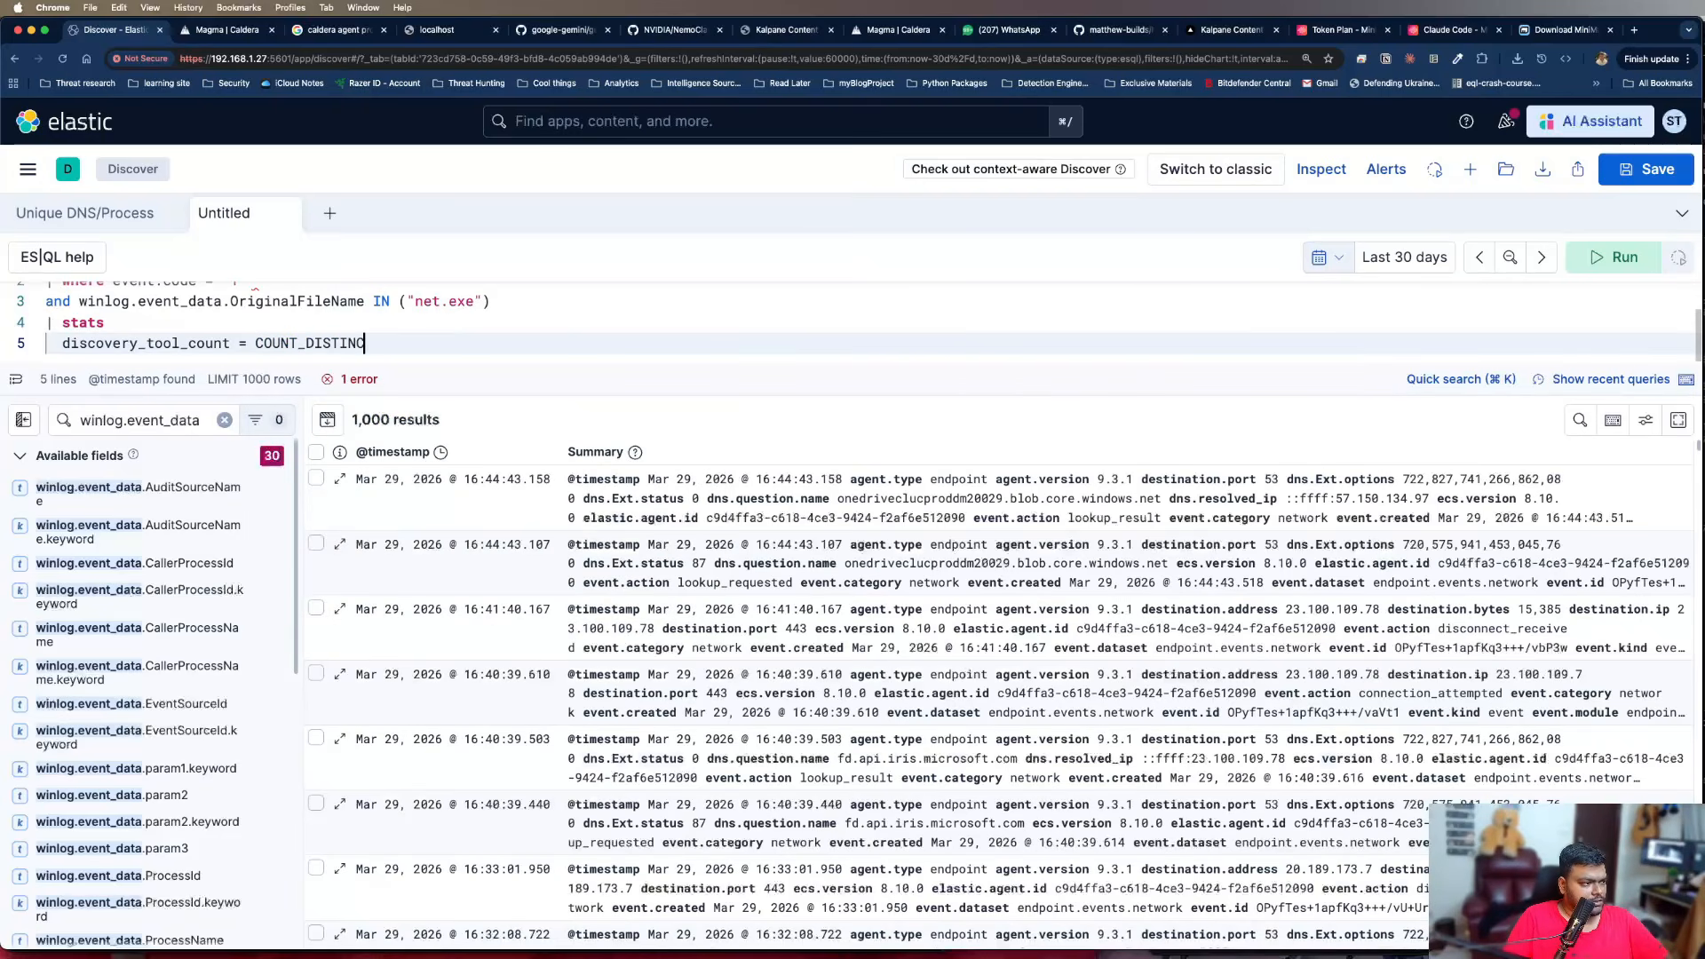
{"action": "type", "text": "T("}
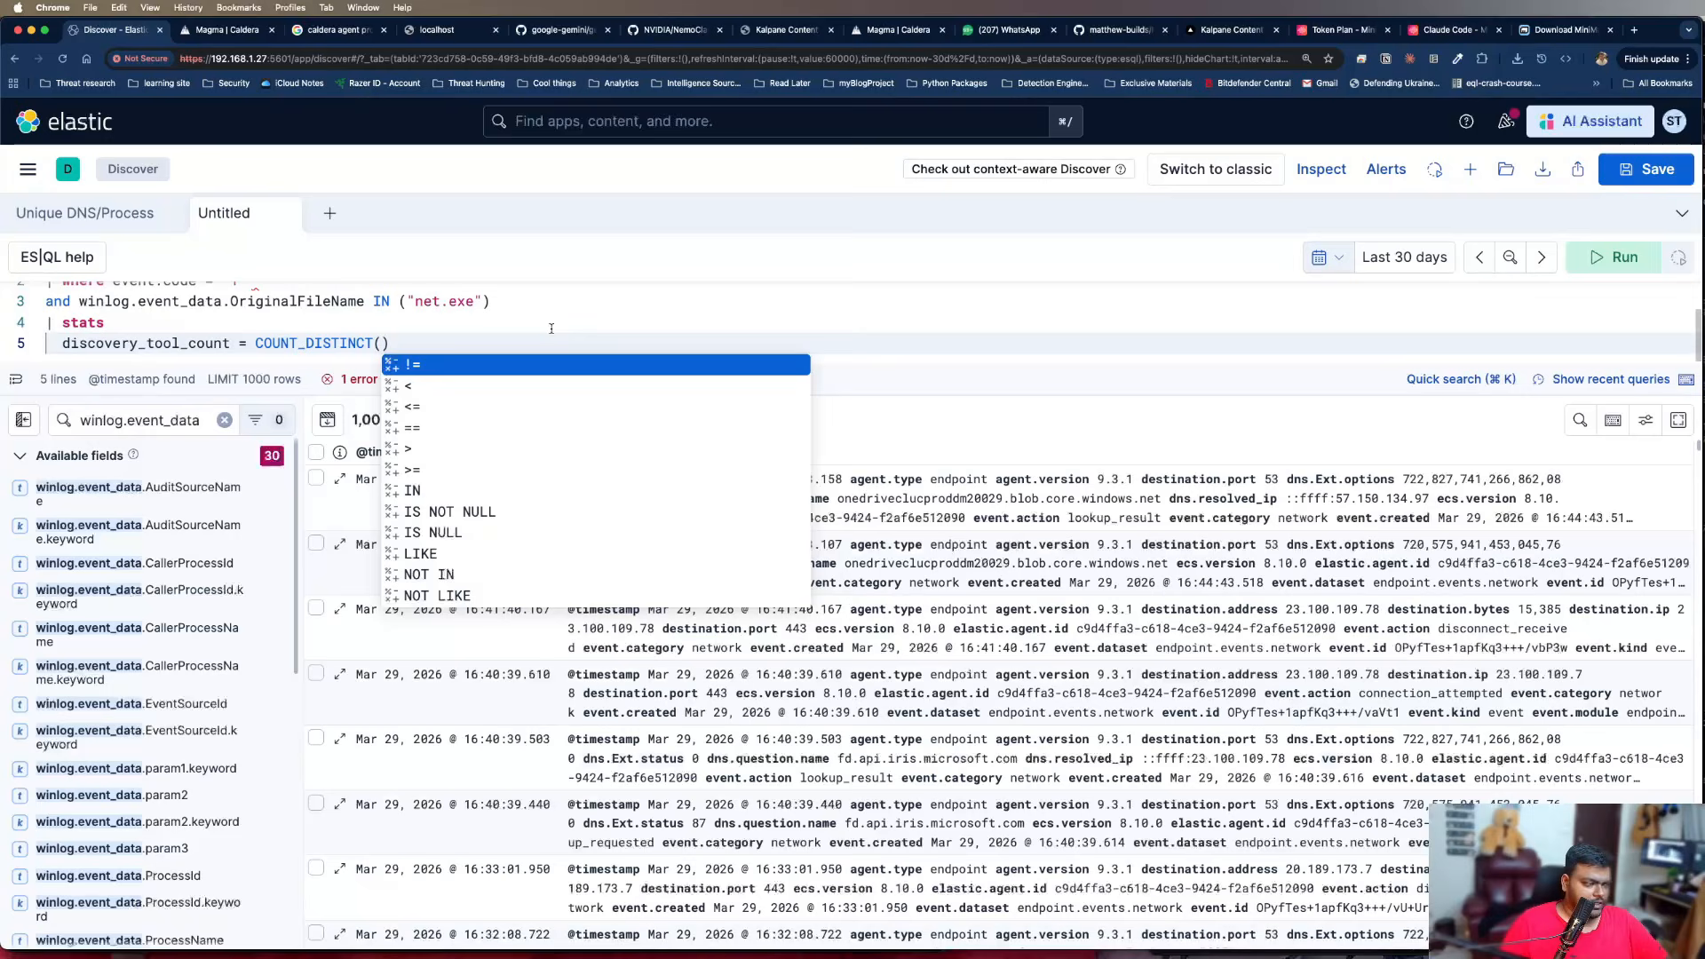
{"action": "left_click_drag", "start_coordinate": [80, 301], "coordinate": [364, 301]}
{"action": "key", "text": "super+c"}
{"action": "left_click", "coordinate": [385, 344]}
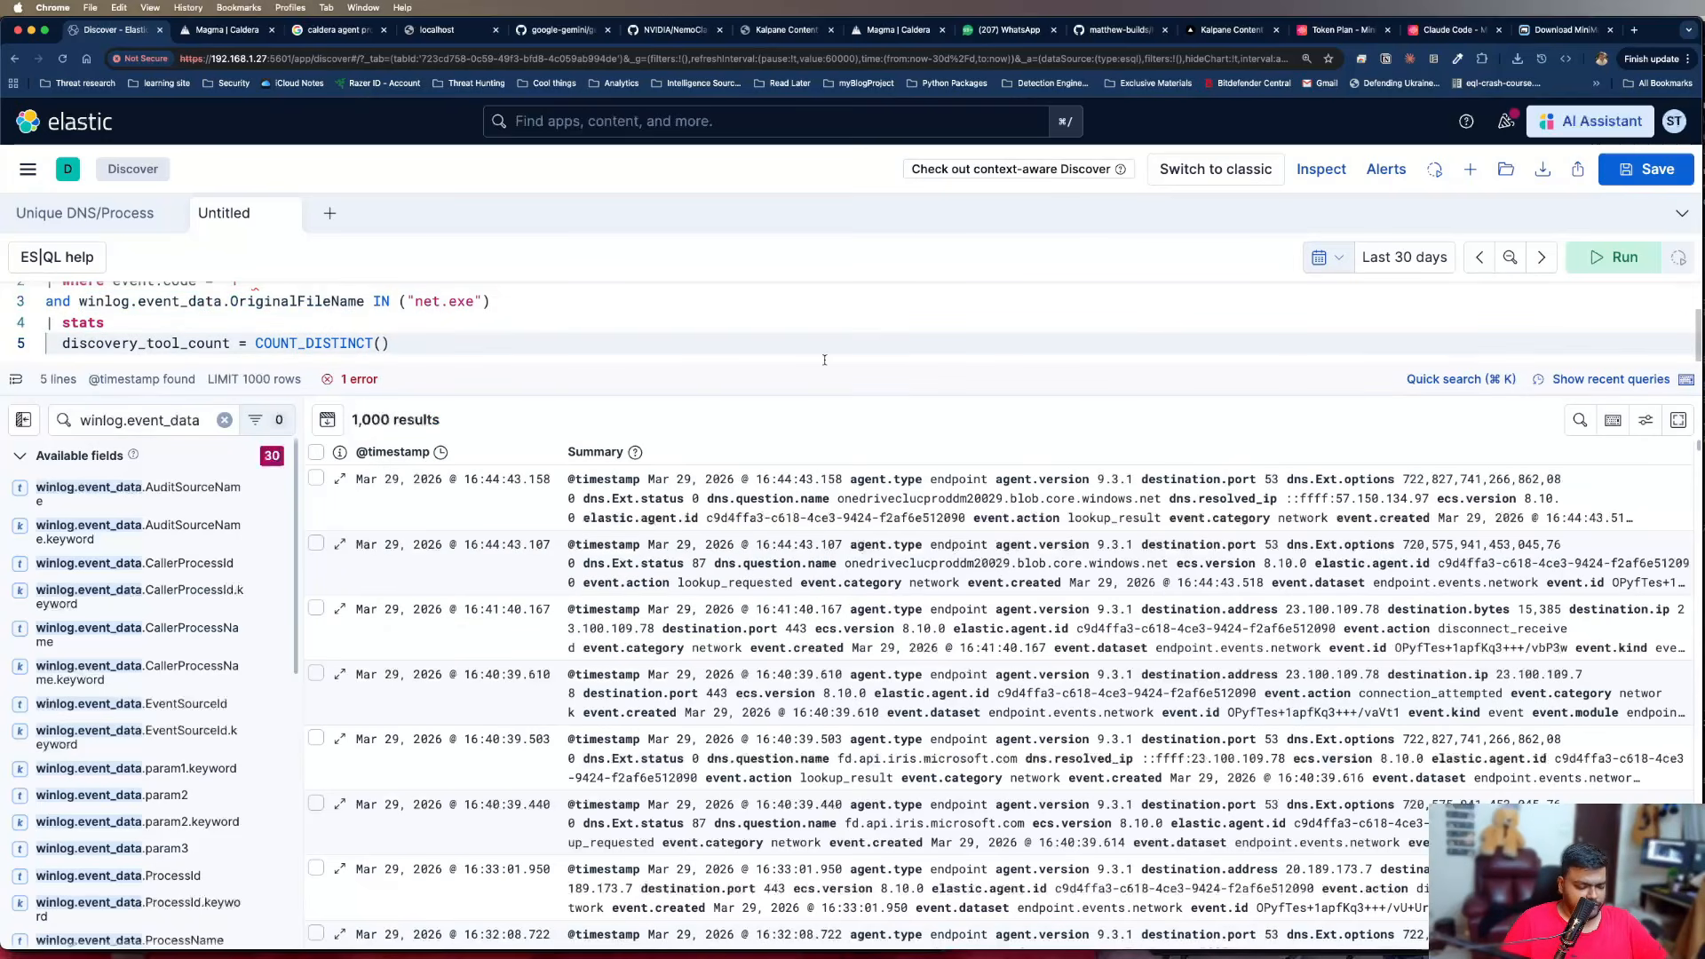
{"action": "key", "text": "super+v"}
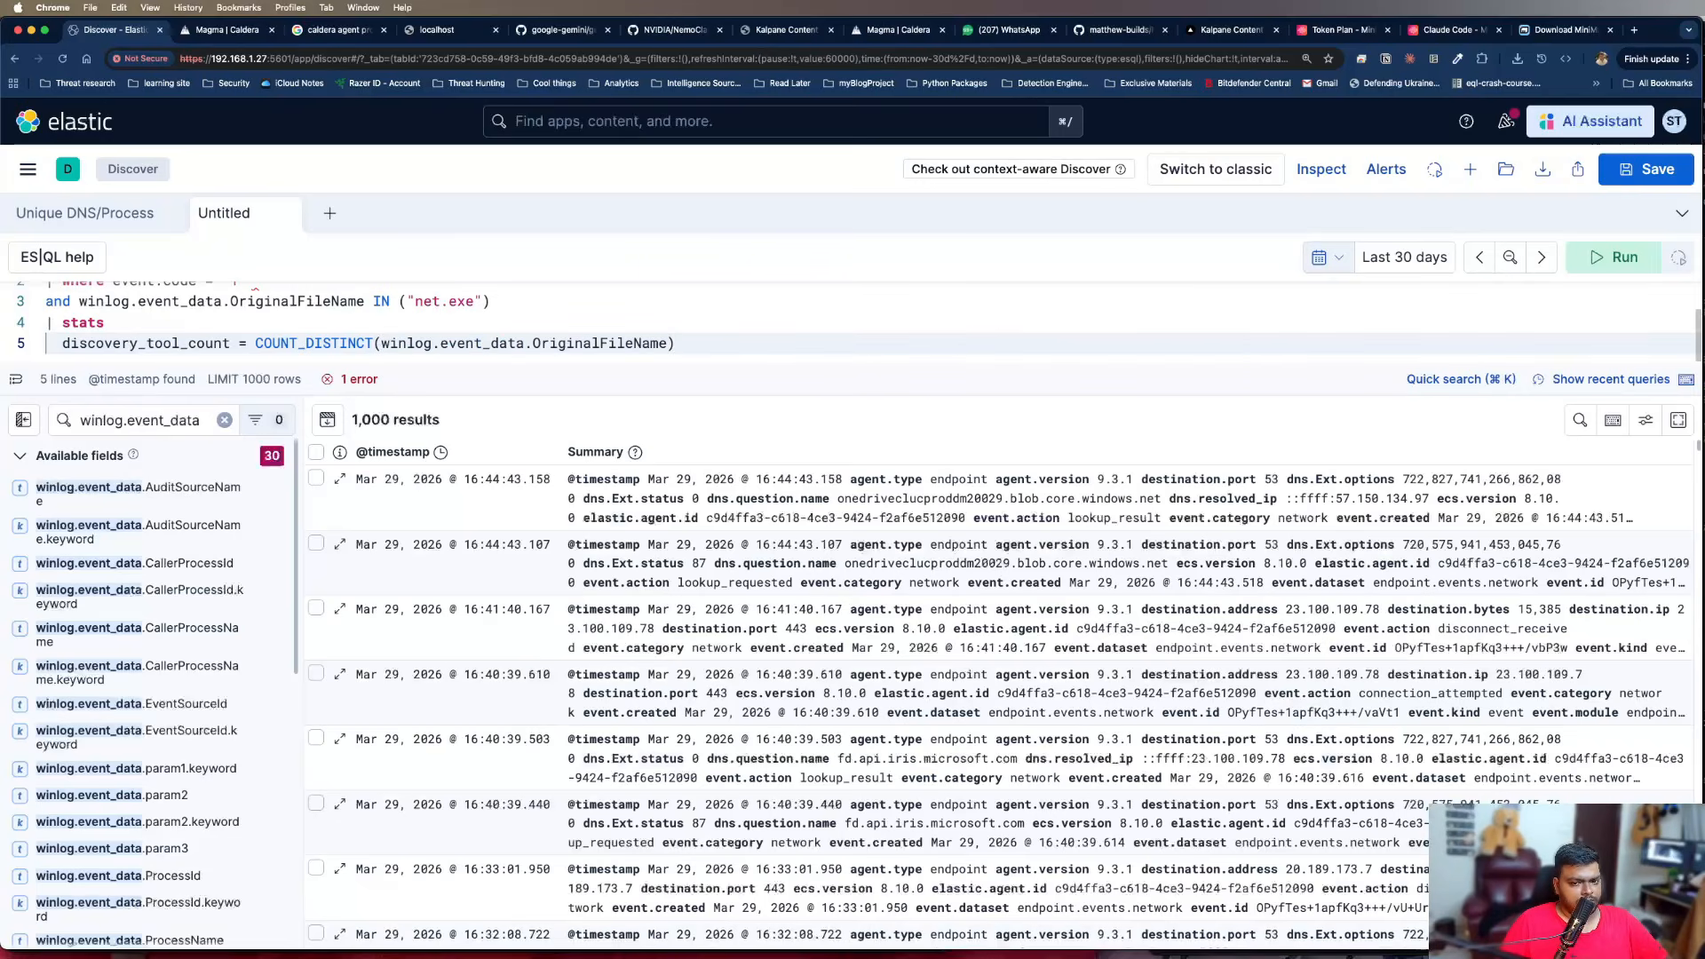
Start a second aggregation on a new line with "tools_used ="
{"action": "key", "text": "Return"}
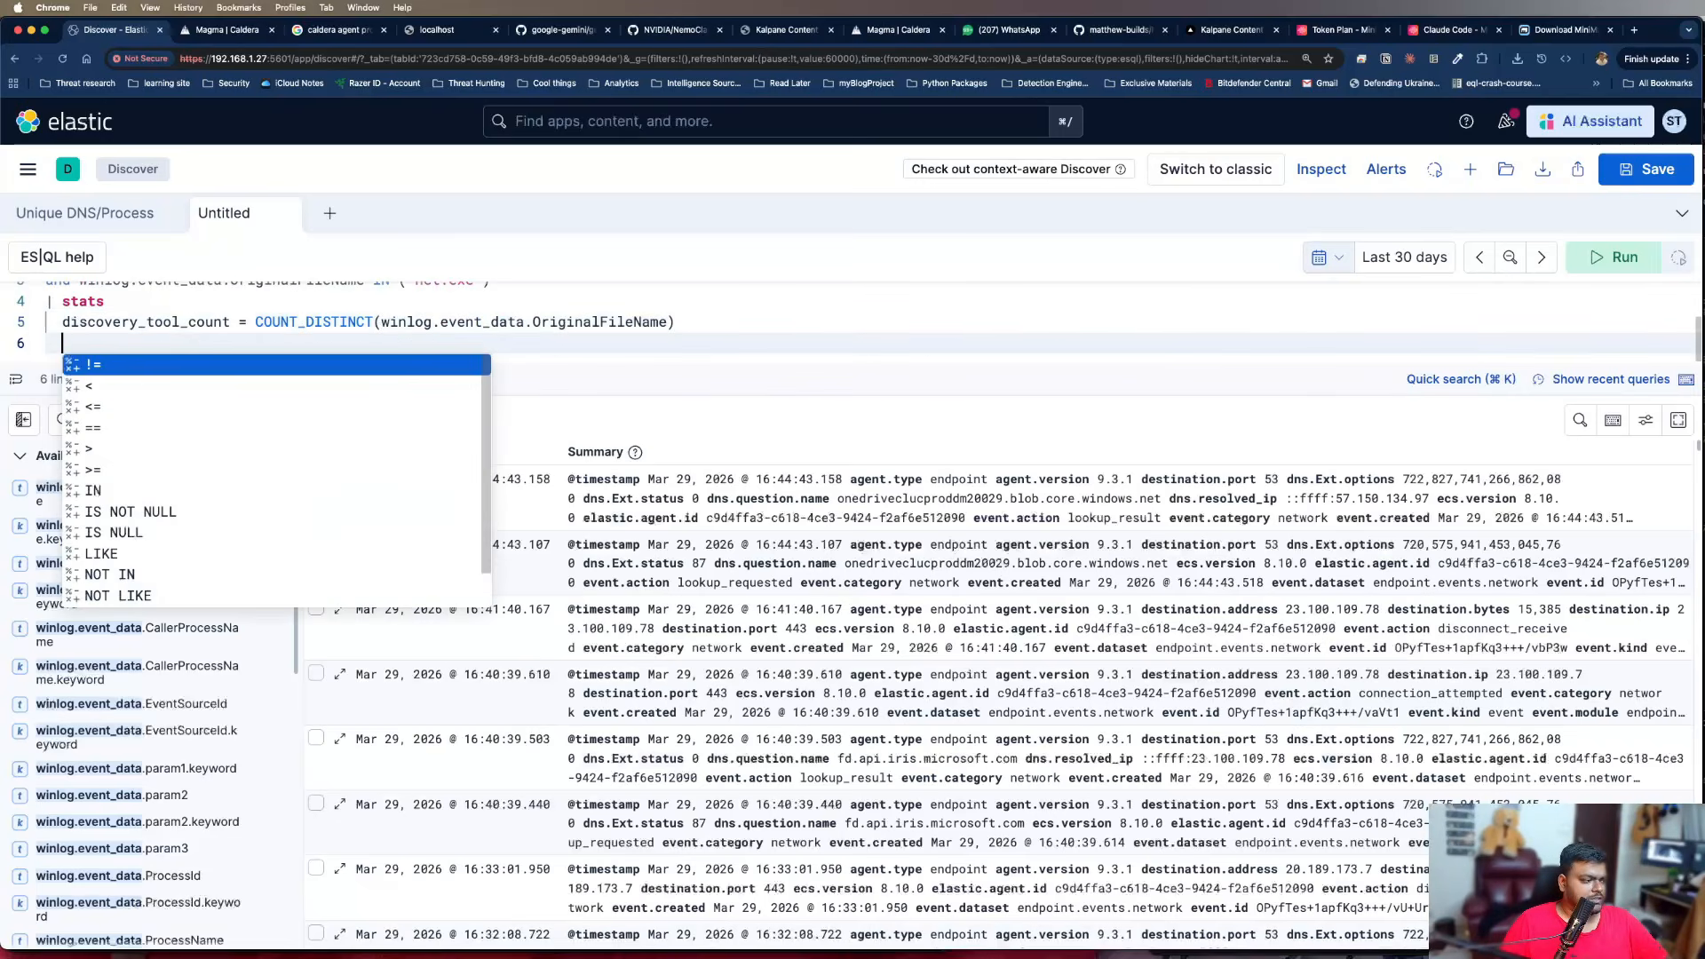
{"action": "type", "text": "Tool"}
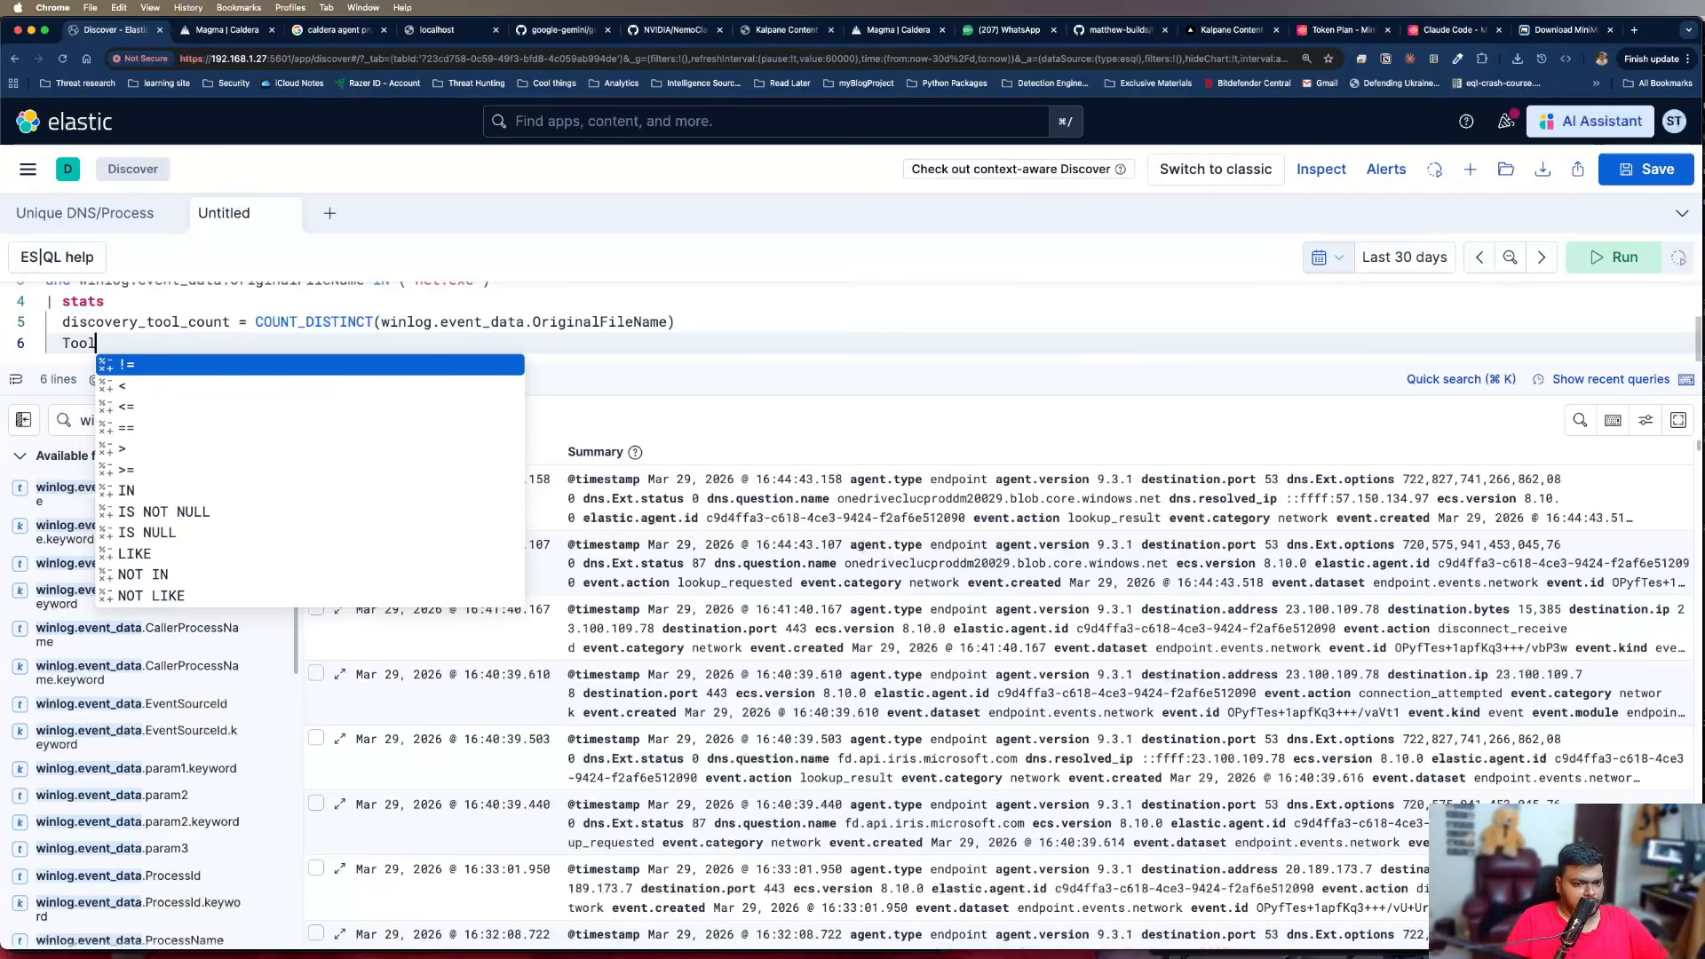
{"action": "key", "text": "BackSpace"}
{"action": "key", "text": "BackSpace"}
{"action": "key", "text": "BackSpace"}
{"action": "key", "text": "BackSpace"}
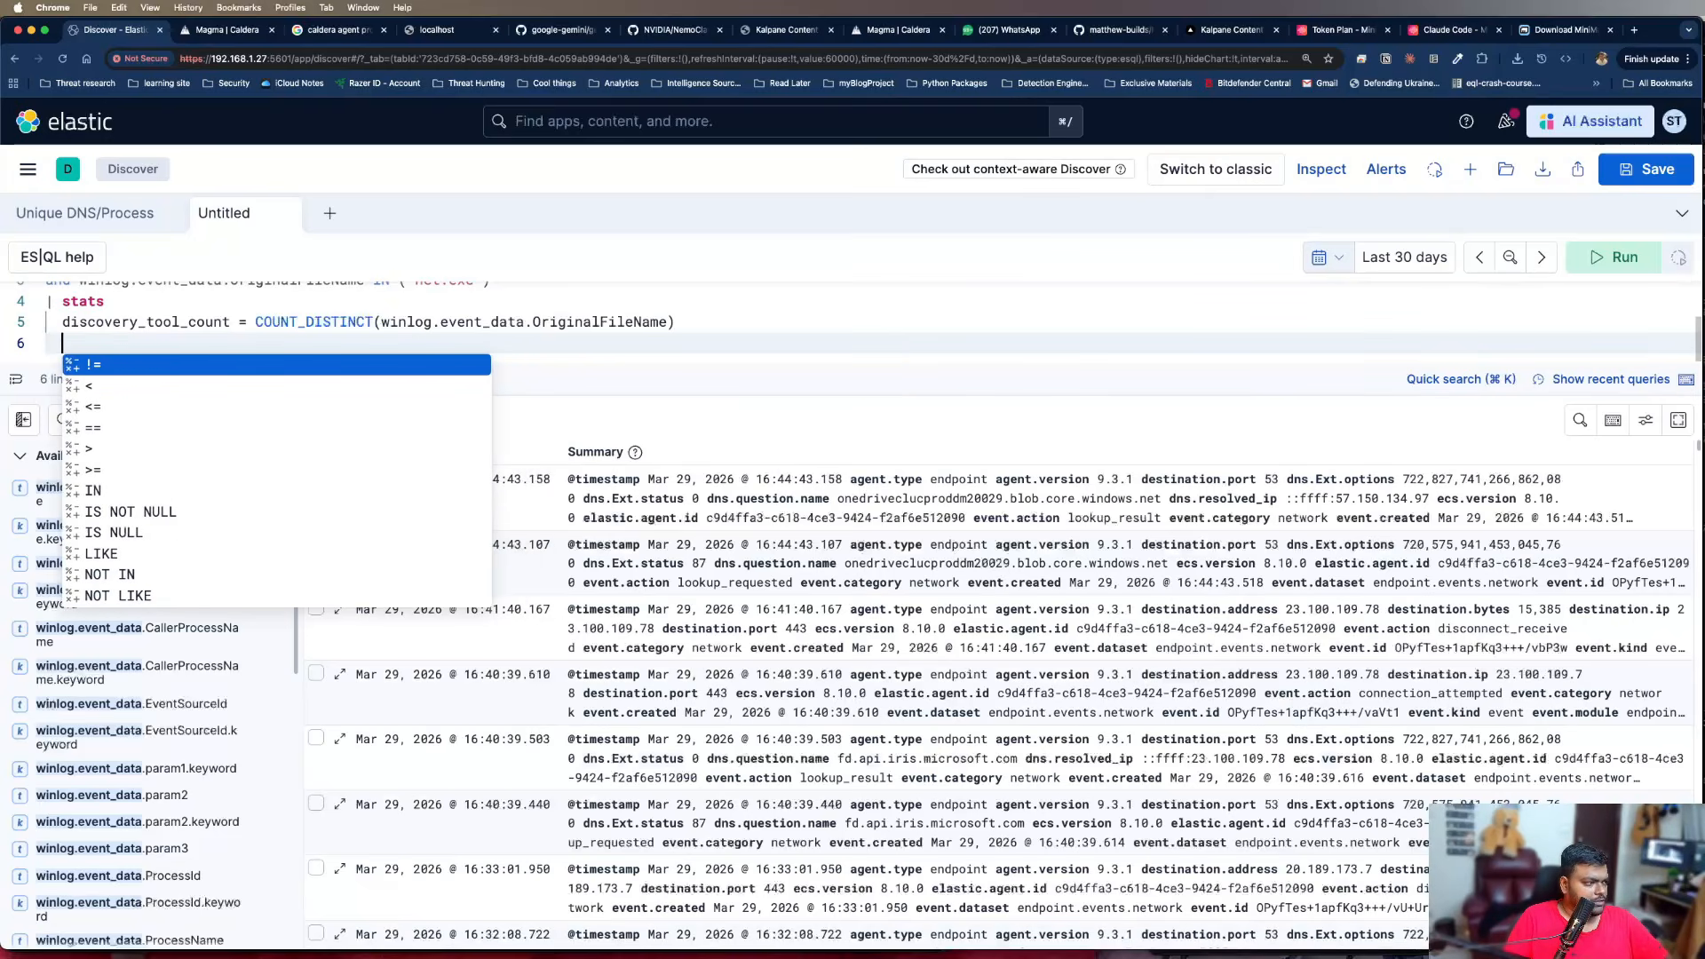
{"action": "type", "text": "tools"}
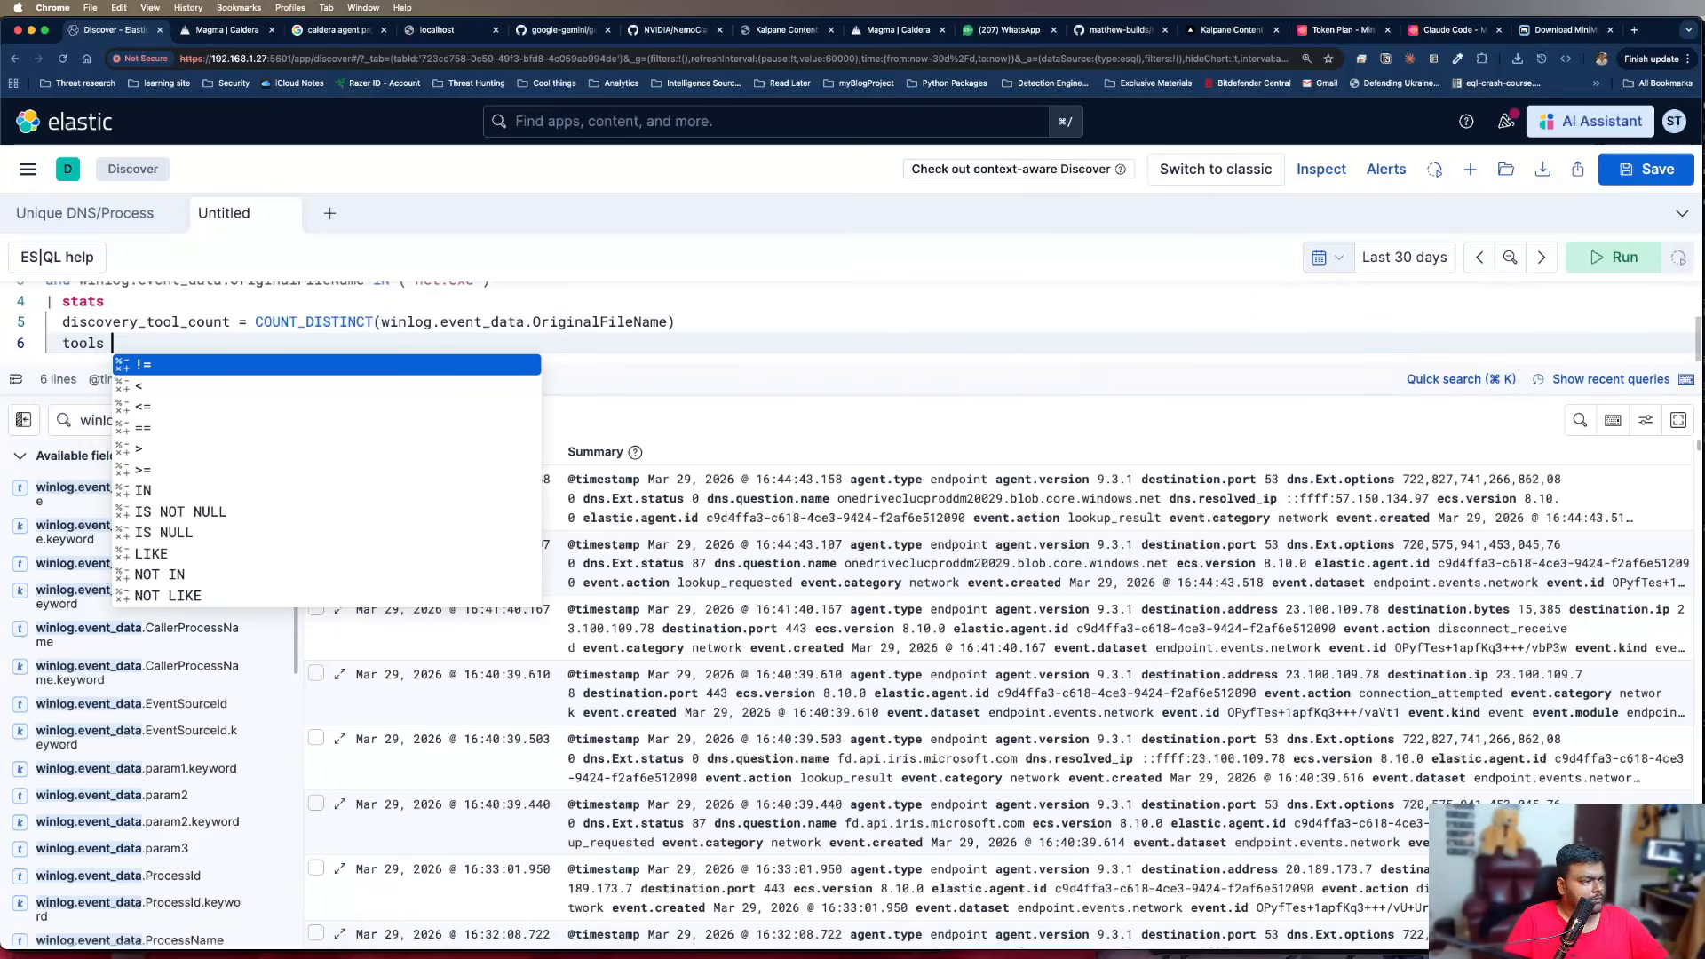
{"action": "type", "text": "_used ="}
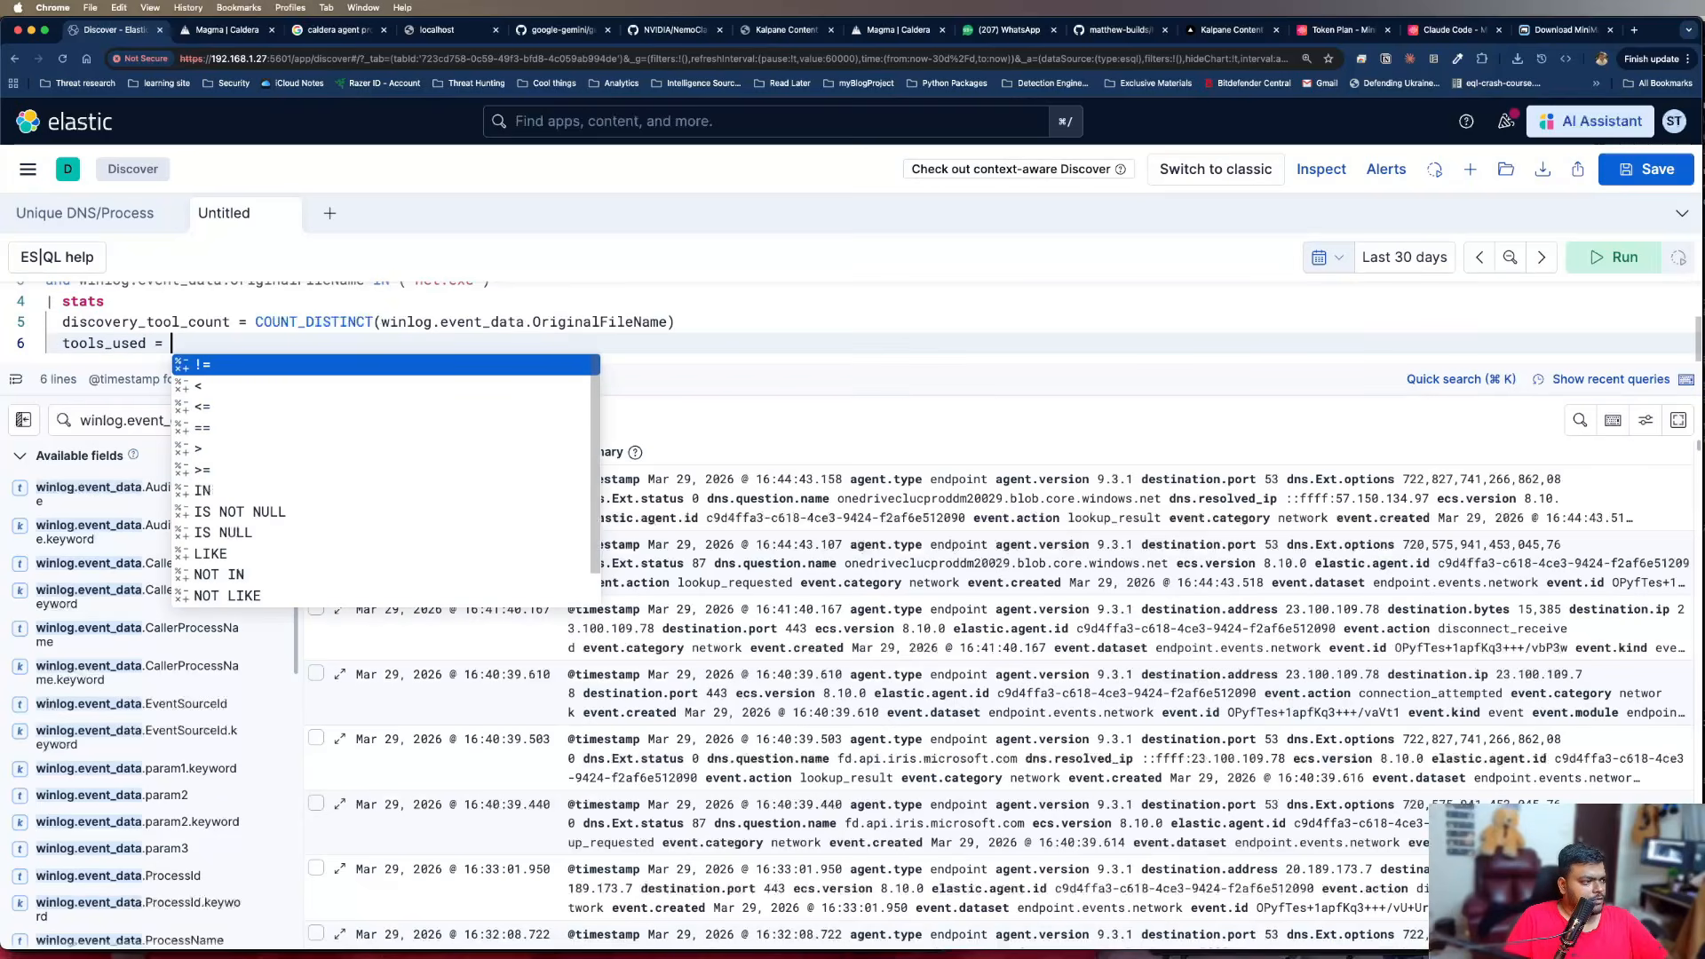
{"action": "type", "text": "DIS"}
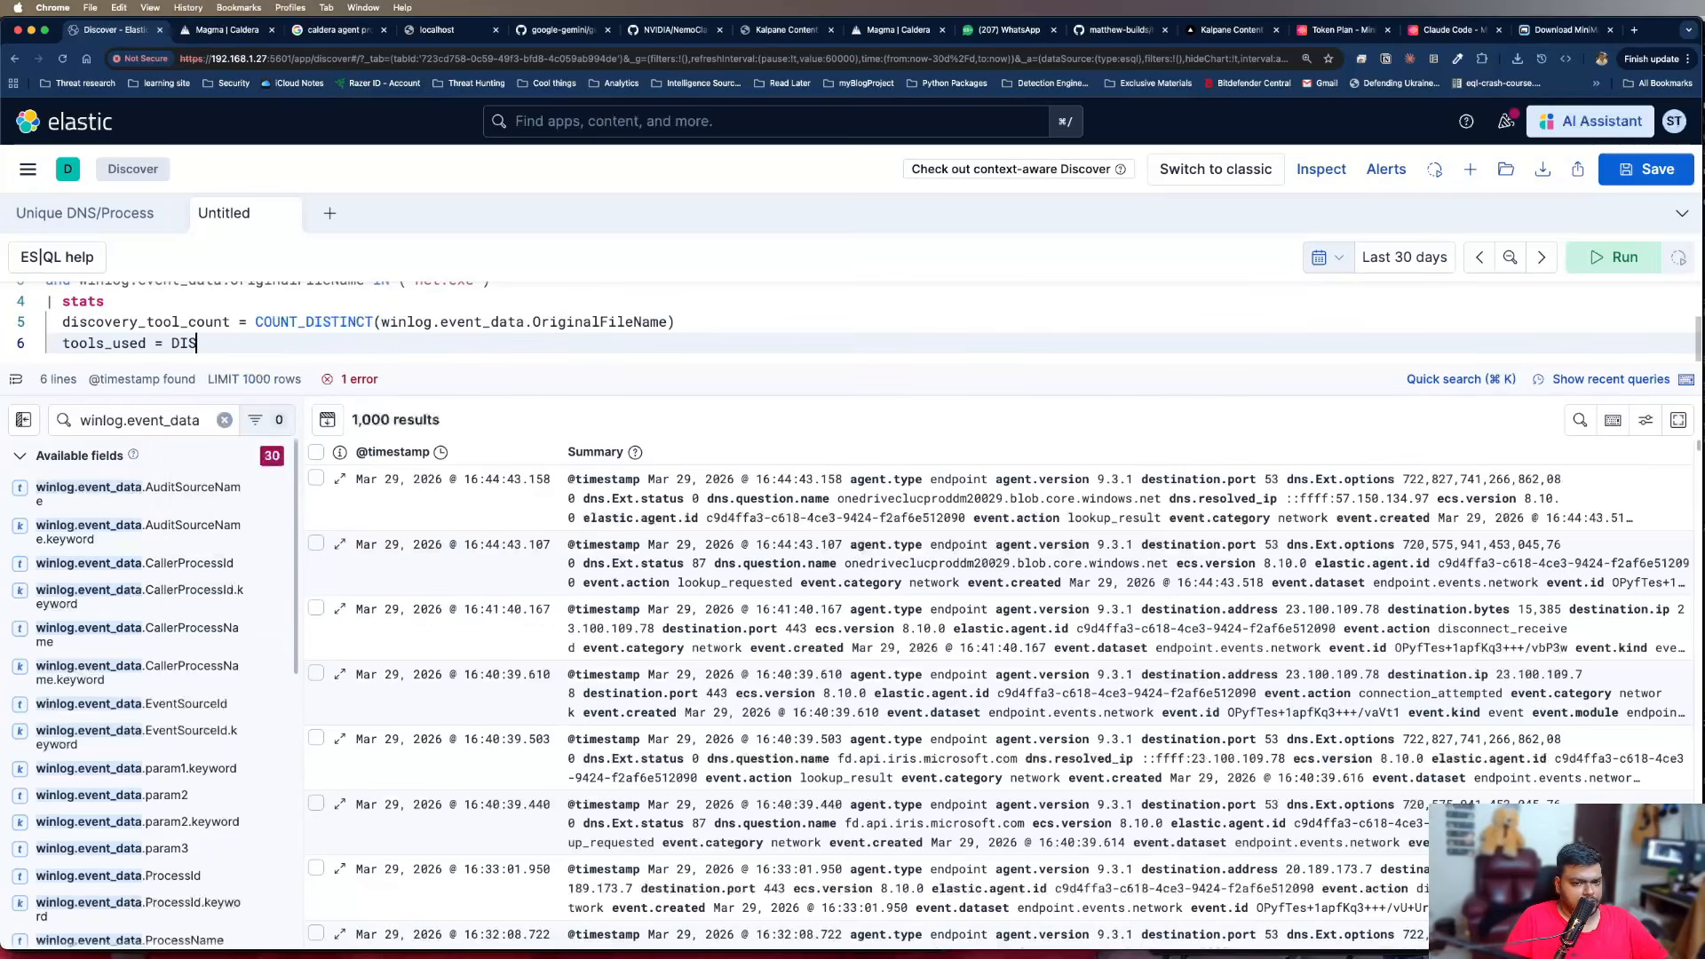
Set tools_used to MV_SORT(values(winlog.event_data.OriginalFileName))
{"action": "key", "text": "BackSpace"}
{"action": "key", "text": "BackSpace"}
{"action": "key", "text": "BackSpace"}
{"action": "type", "text": "MV_SR"}
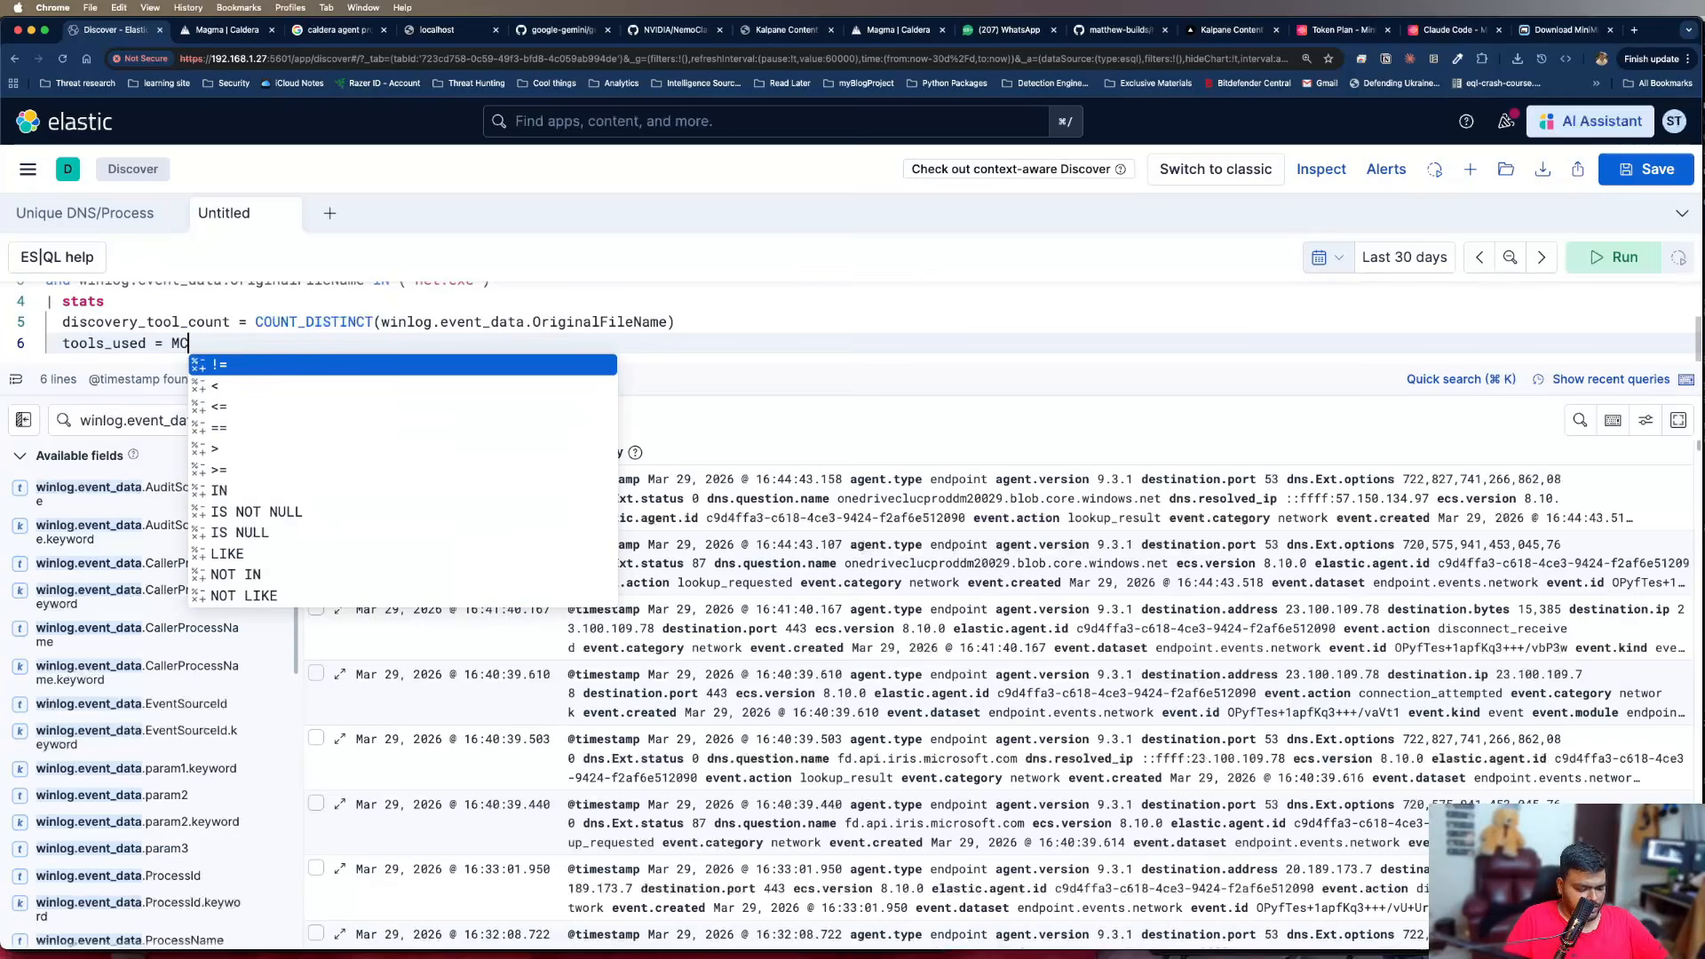
{"action": "key", "text": "BackSpace"}
{"action": "type", "text": "ORT"}
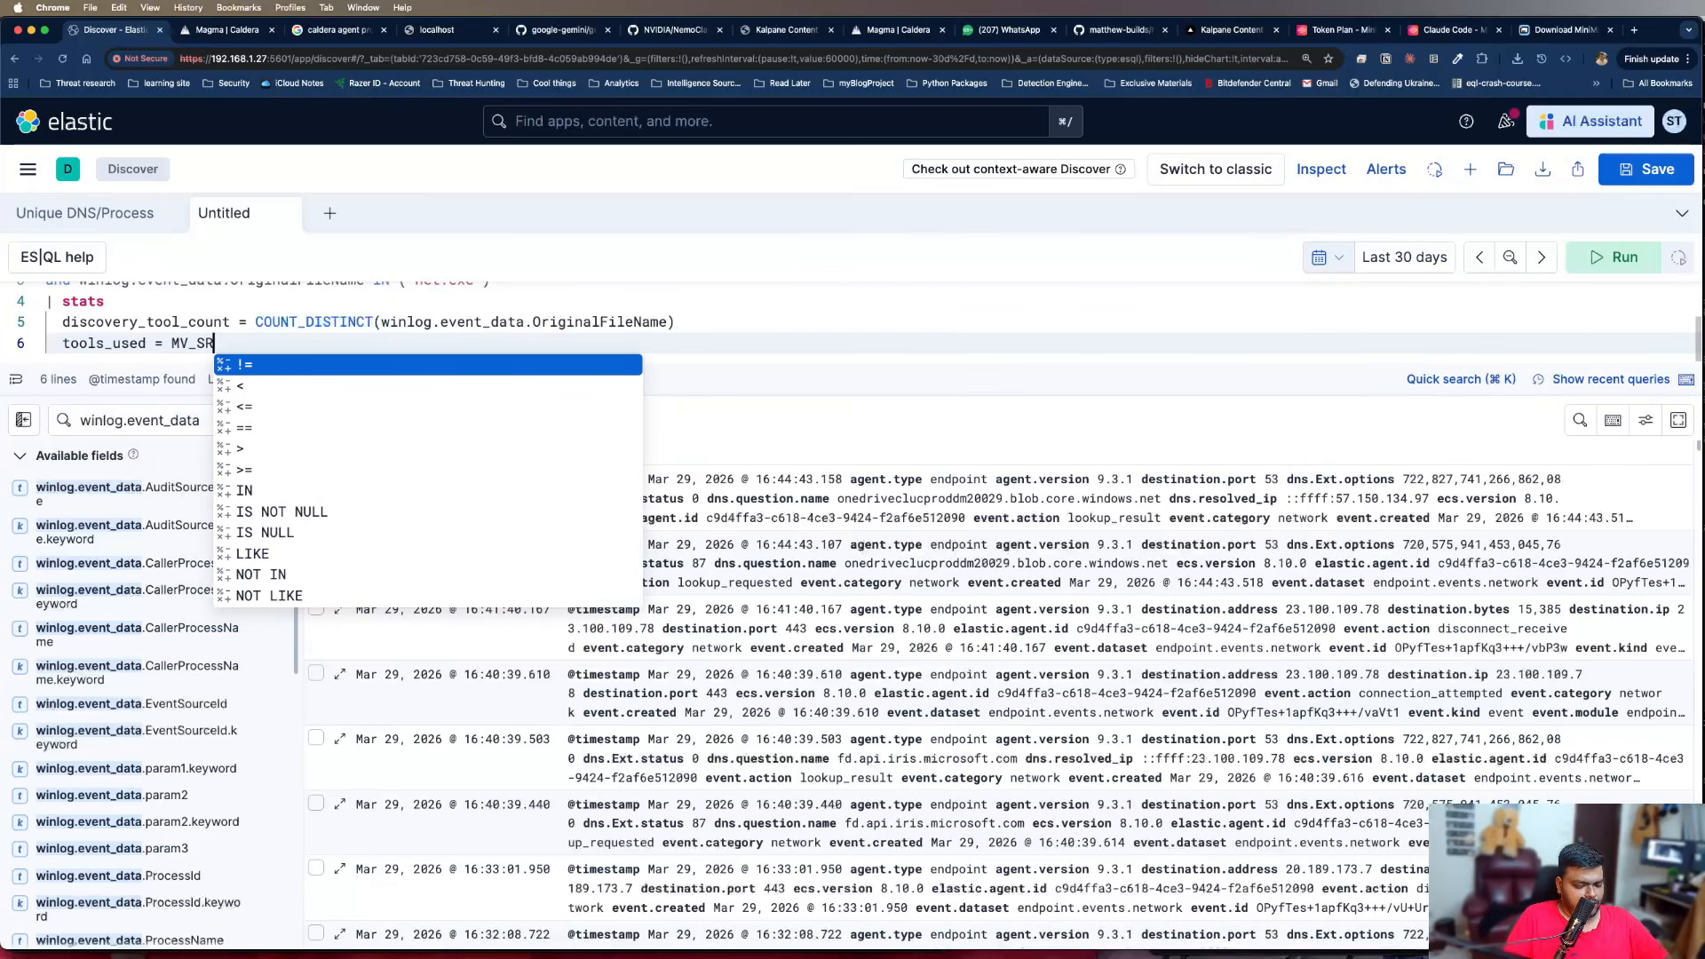
{"action": "type", "text": "("}
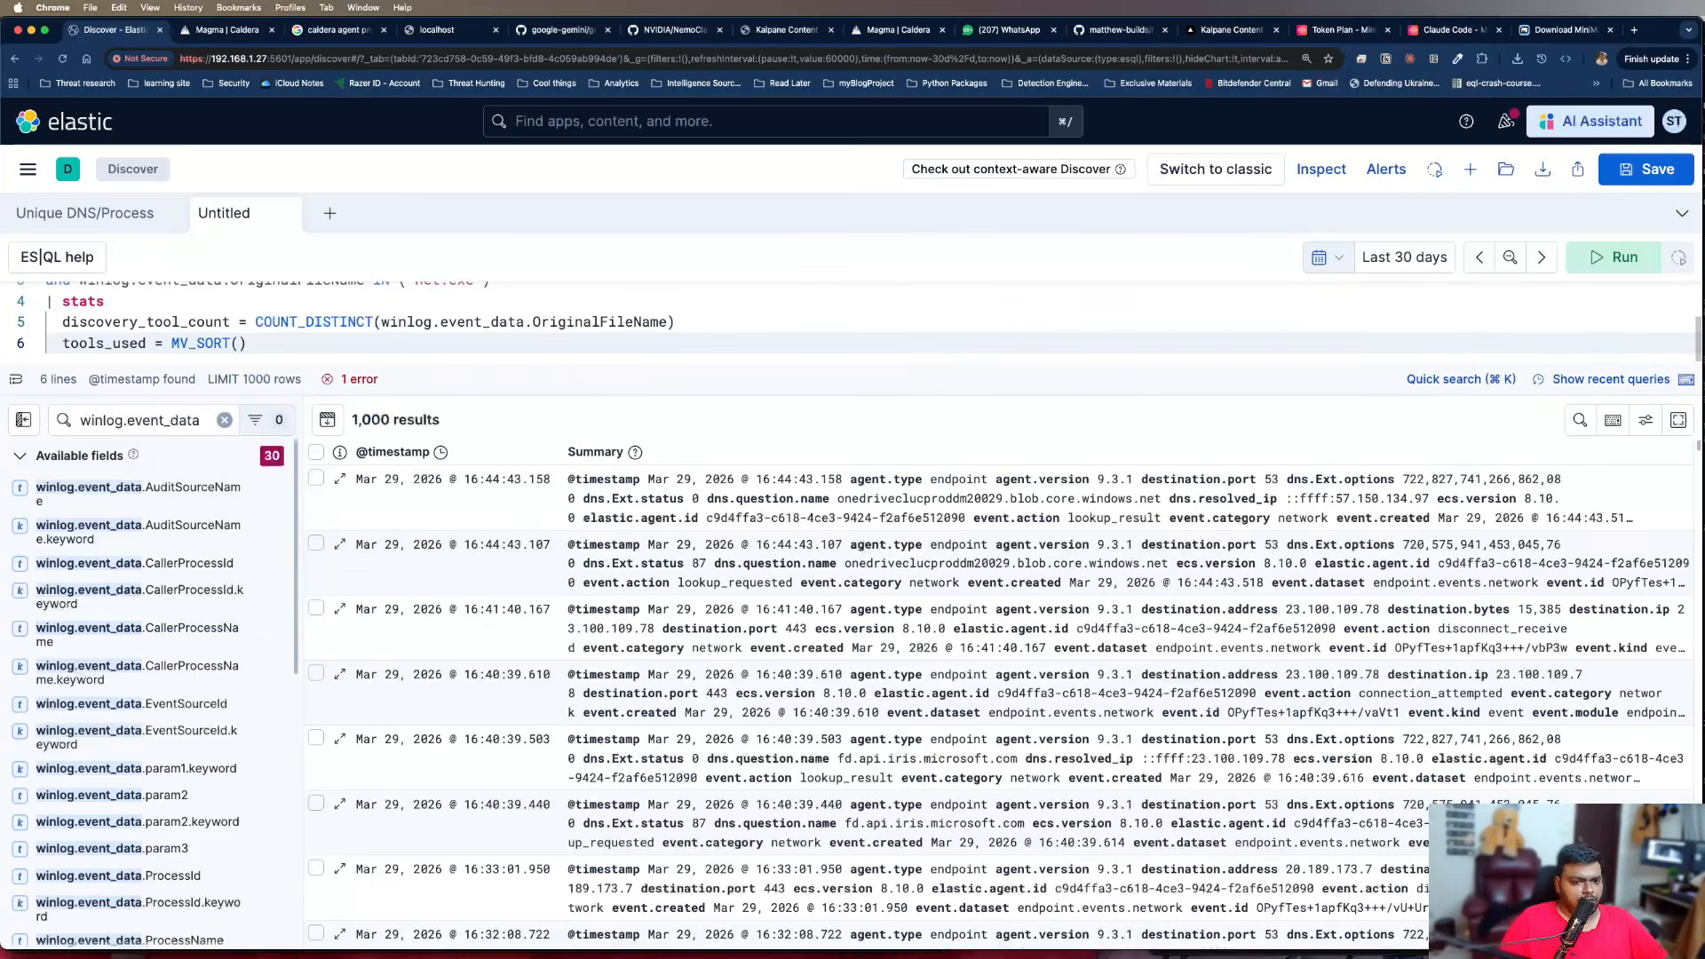
{"action": "type", "text": "values("}
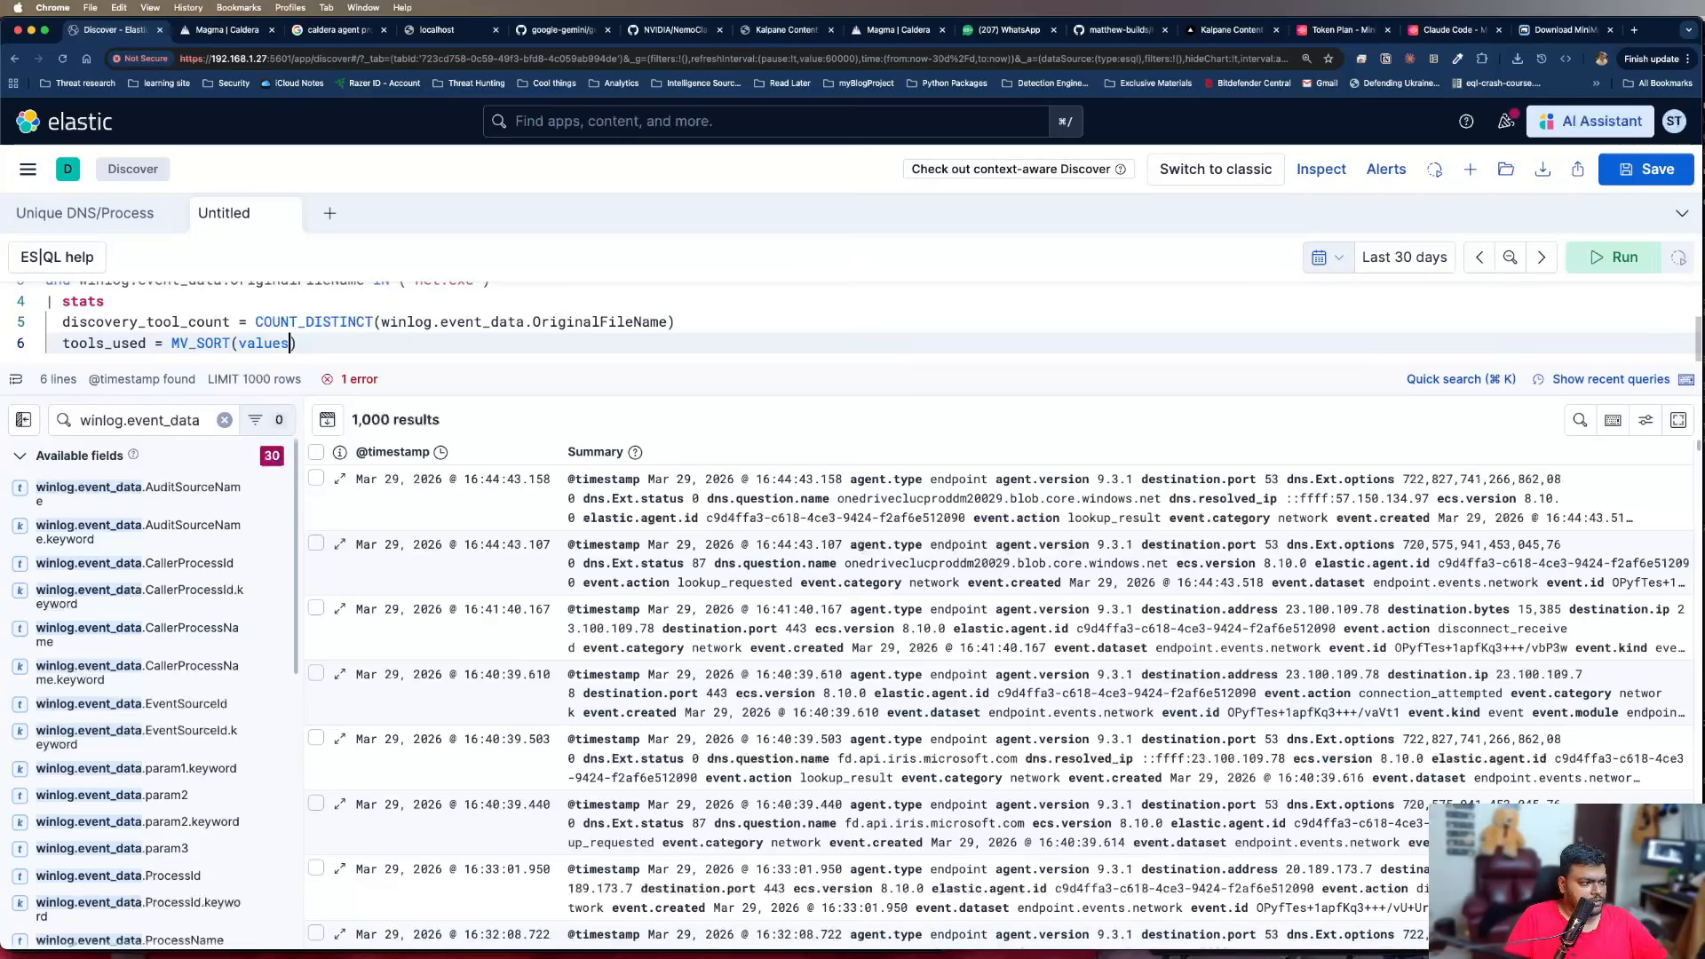
{"action": "key", "text": "super+v"}
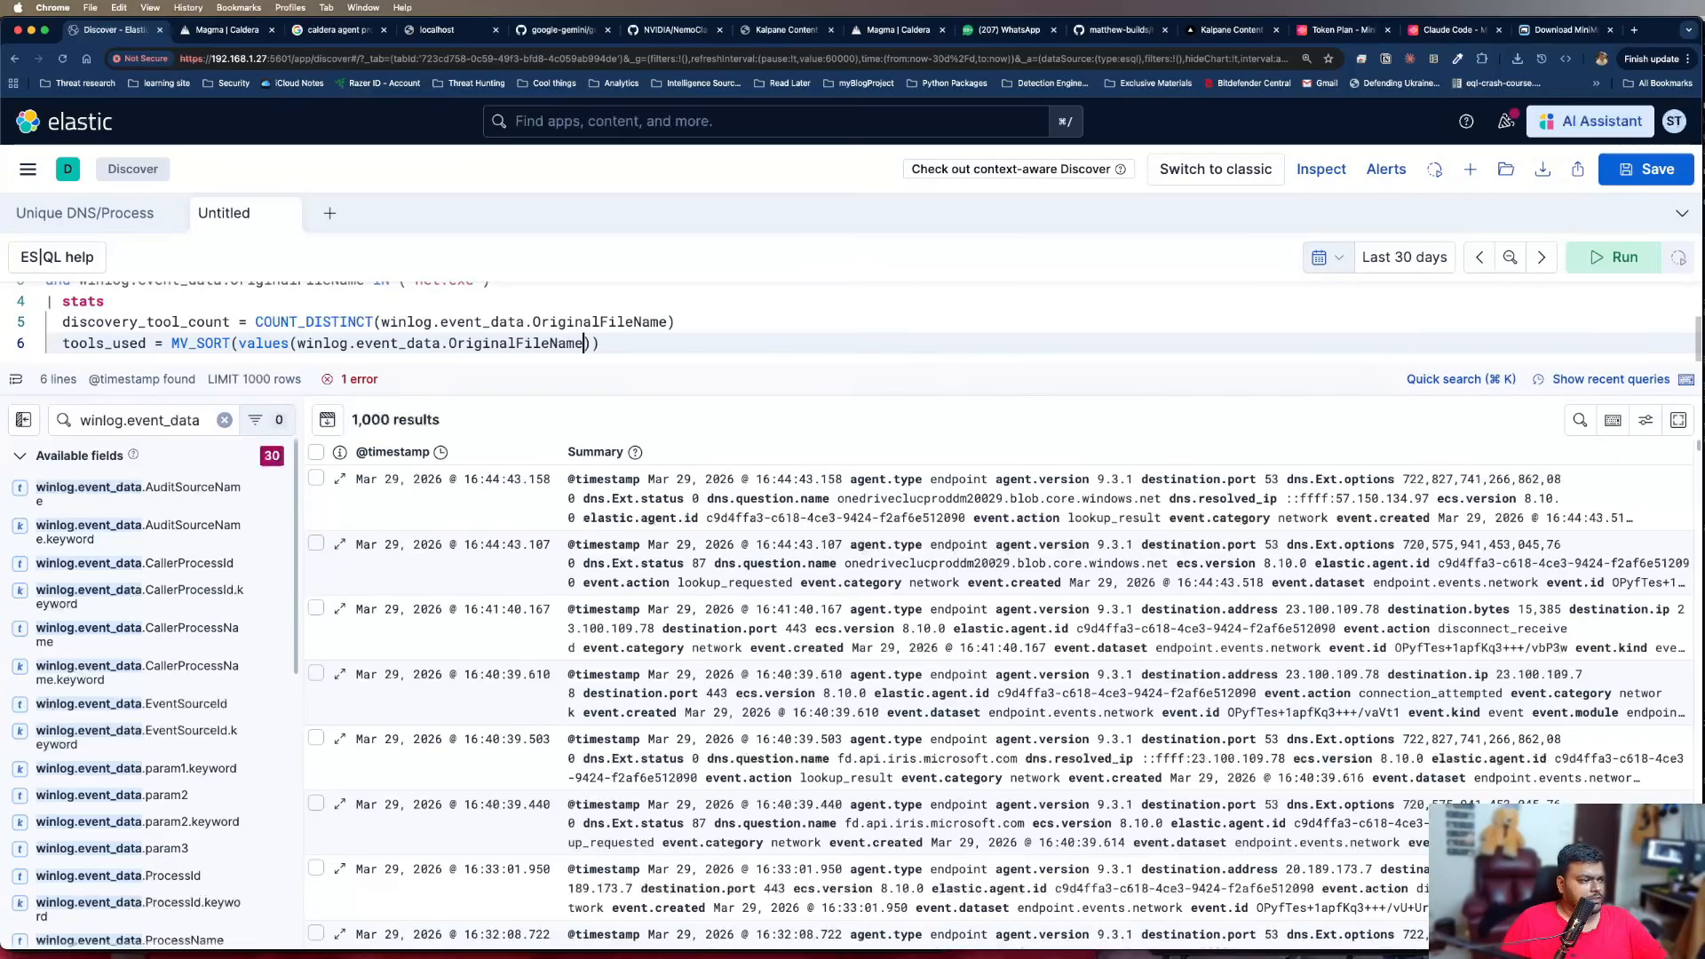
{"action": "key", "text": "Right"}
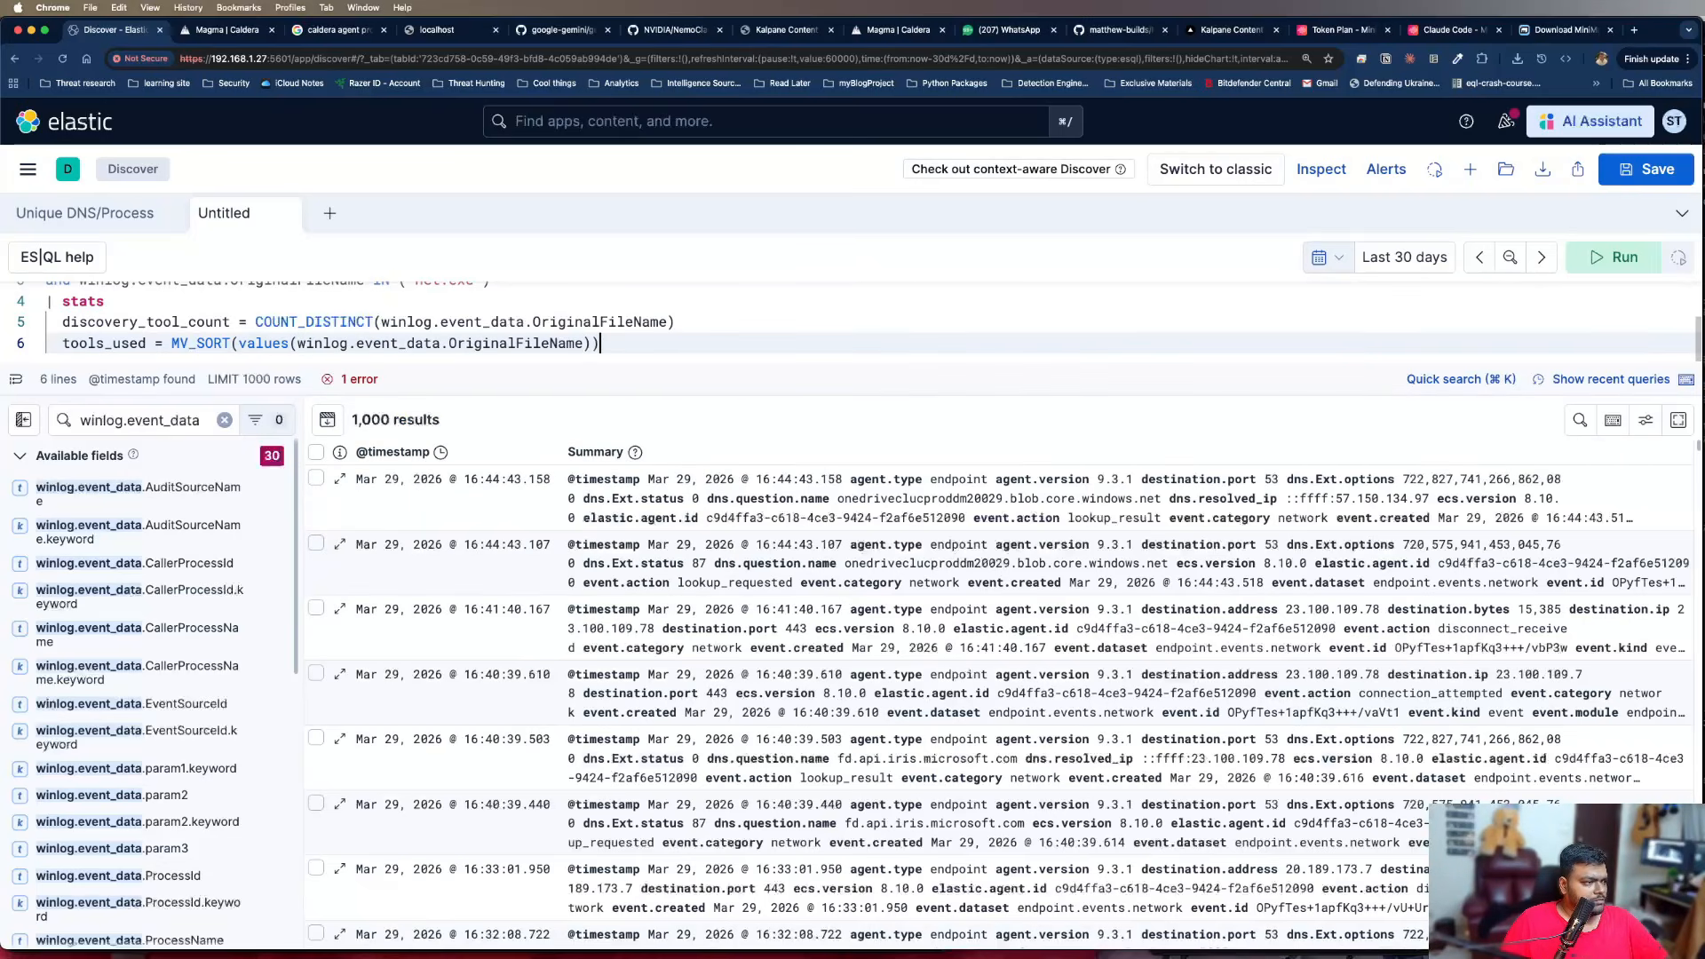
Append the comment "//Count here" to the discovery_tool_count line and "//Unique Values" to the tools_used line
{"action": "left_click", "coordinate": [600, 322]}
{"action": "key", "text": "Right"}
{"action": "key", "text": "Right"}
{"action": "key", "text": "Right"}
{"action": "key", "text": "Right"}
{"action": "key", "text": "Right"}
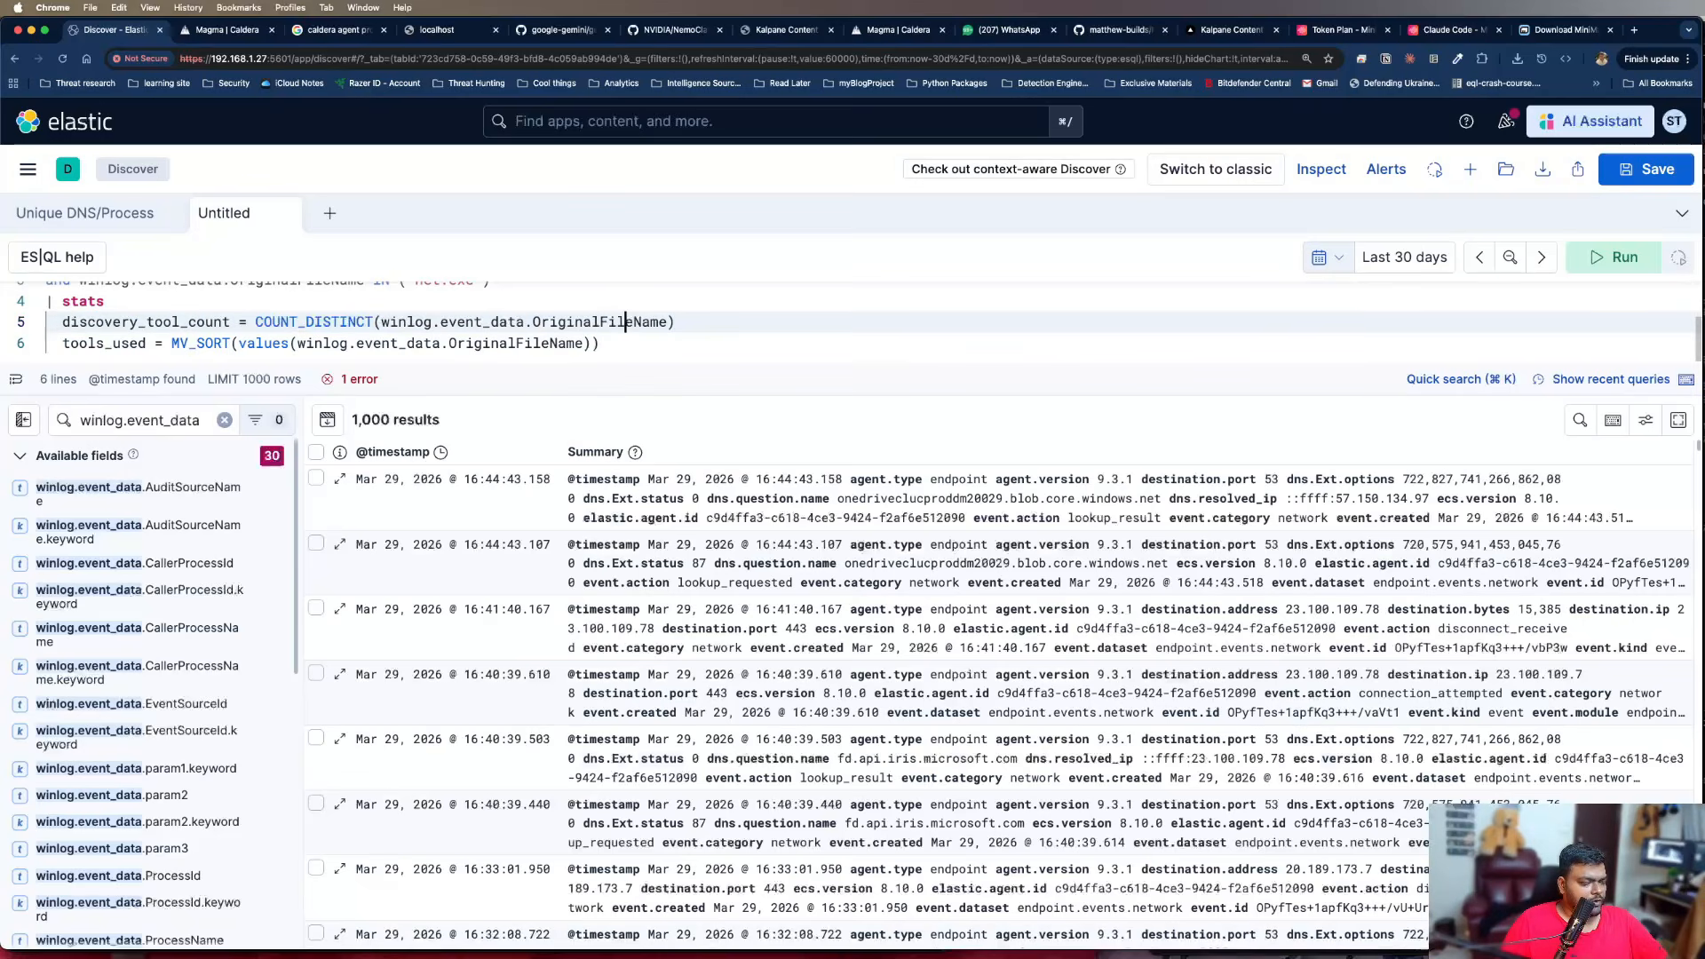
{"action": "type", "text": "//C"}
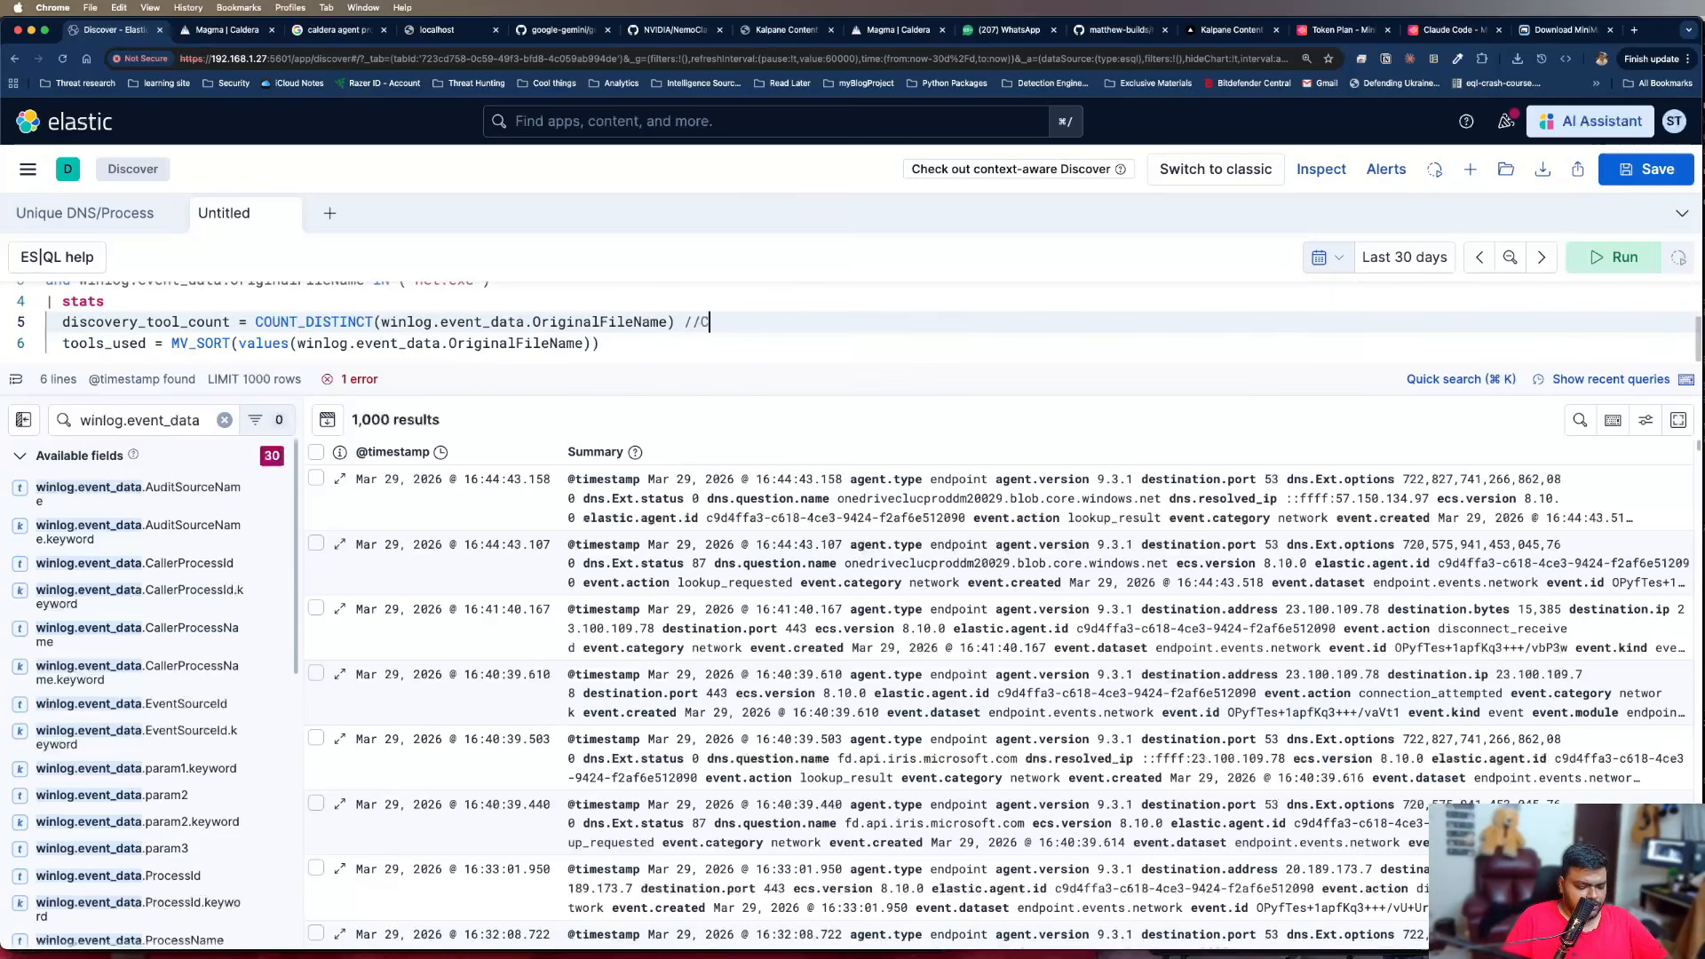
{"action": "type", "text": "ount here"}
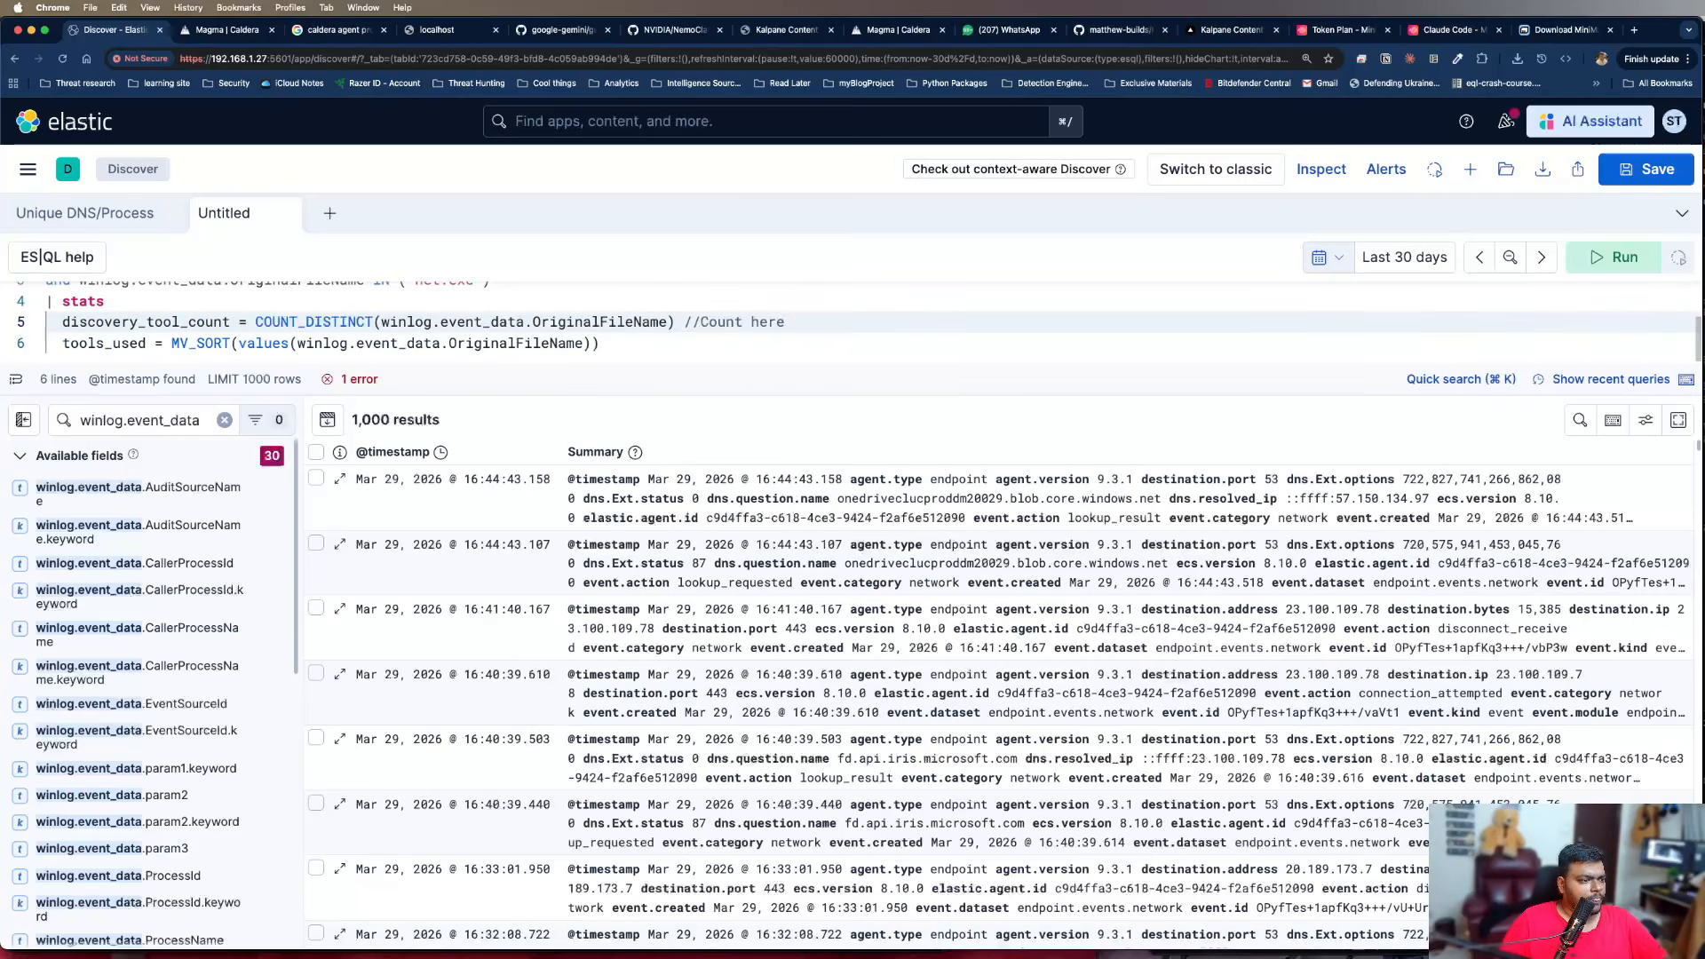
{"action": "key", "text": "Down"}
{"action": "type", "text": "//Unique Values"}
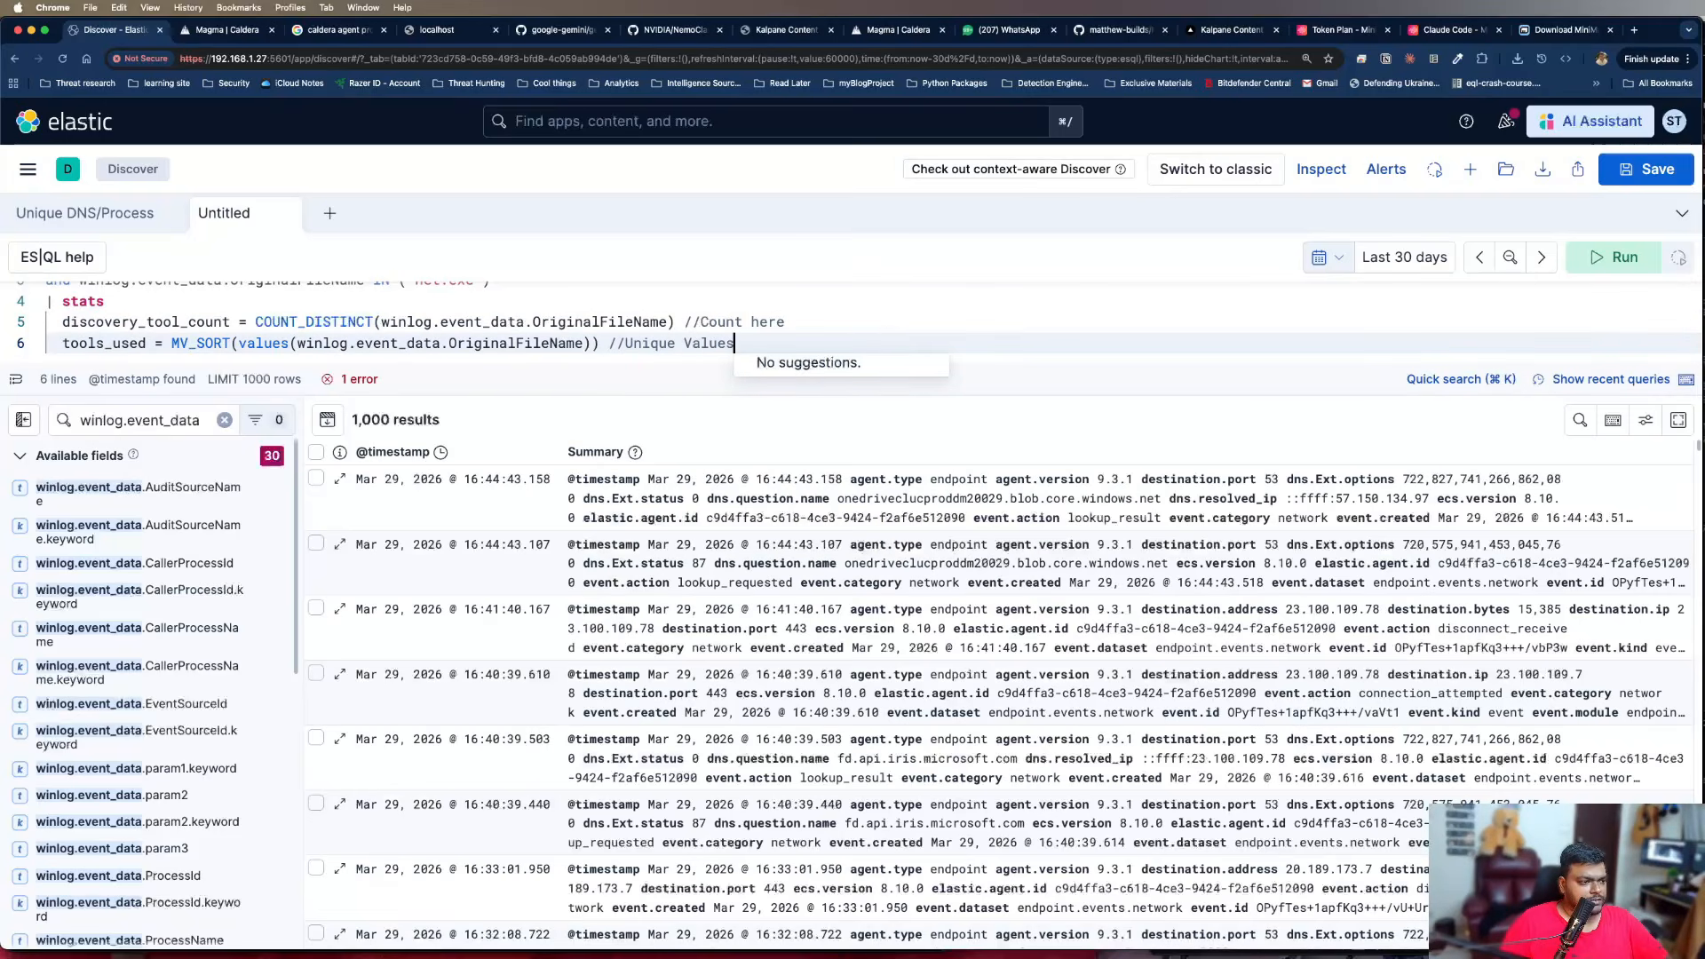
Extend the comment on the discovery_tool_count line with "- Number/Vulmetric analysis"
{"action": "key", "text": "Up"}
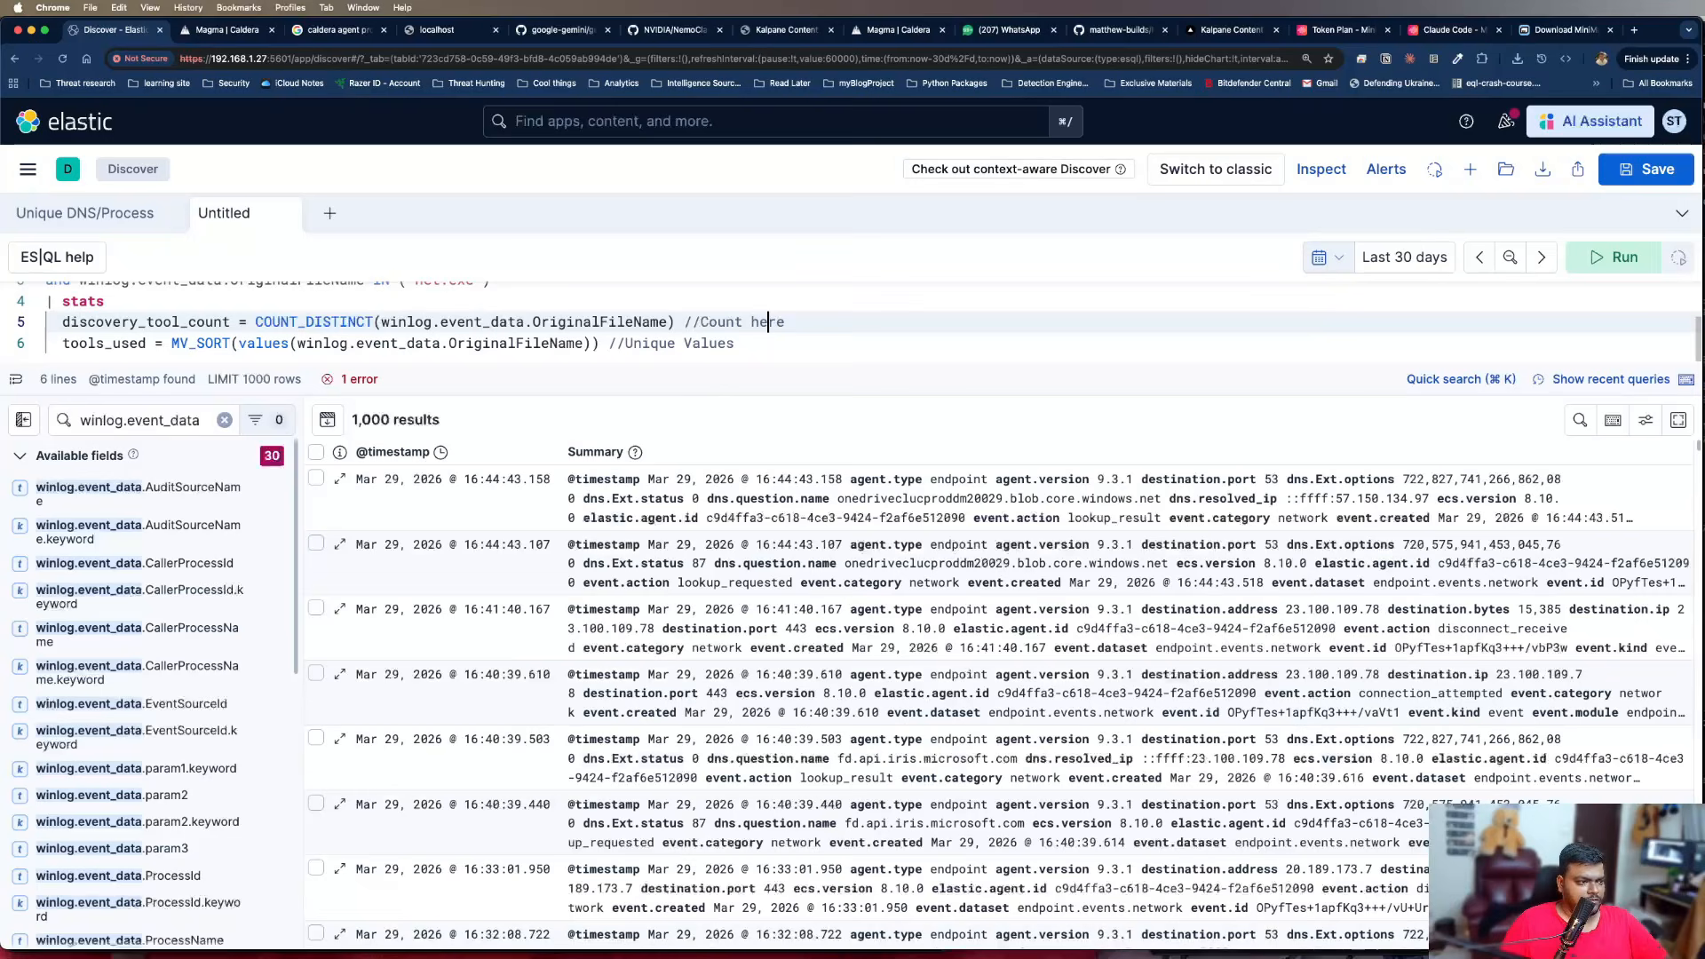
{"action": "type", "text": "- Number/"}
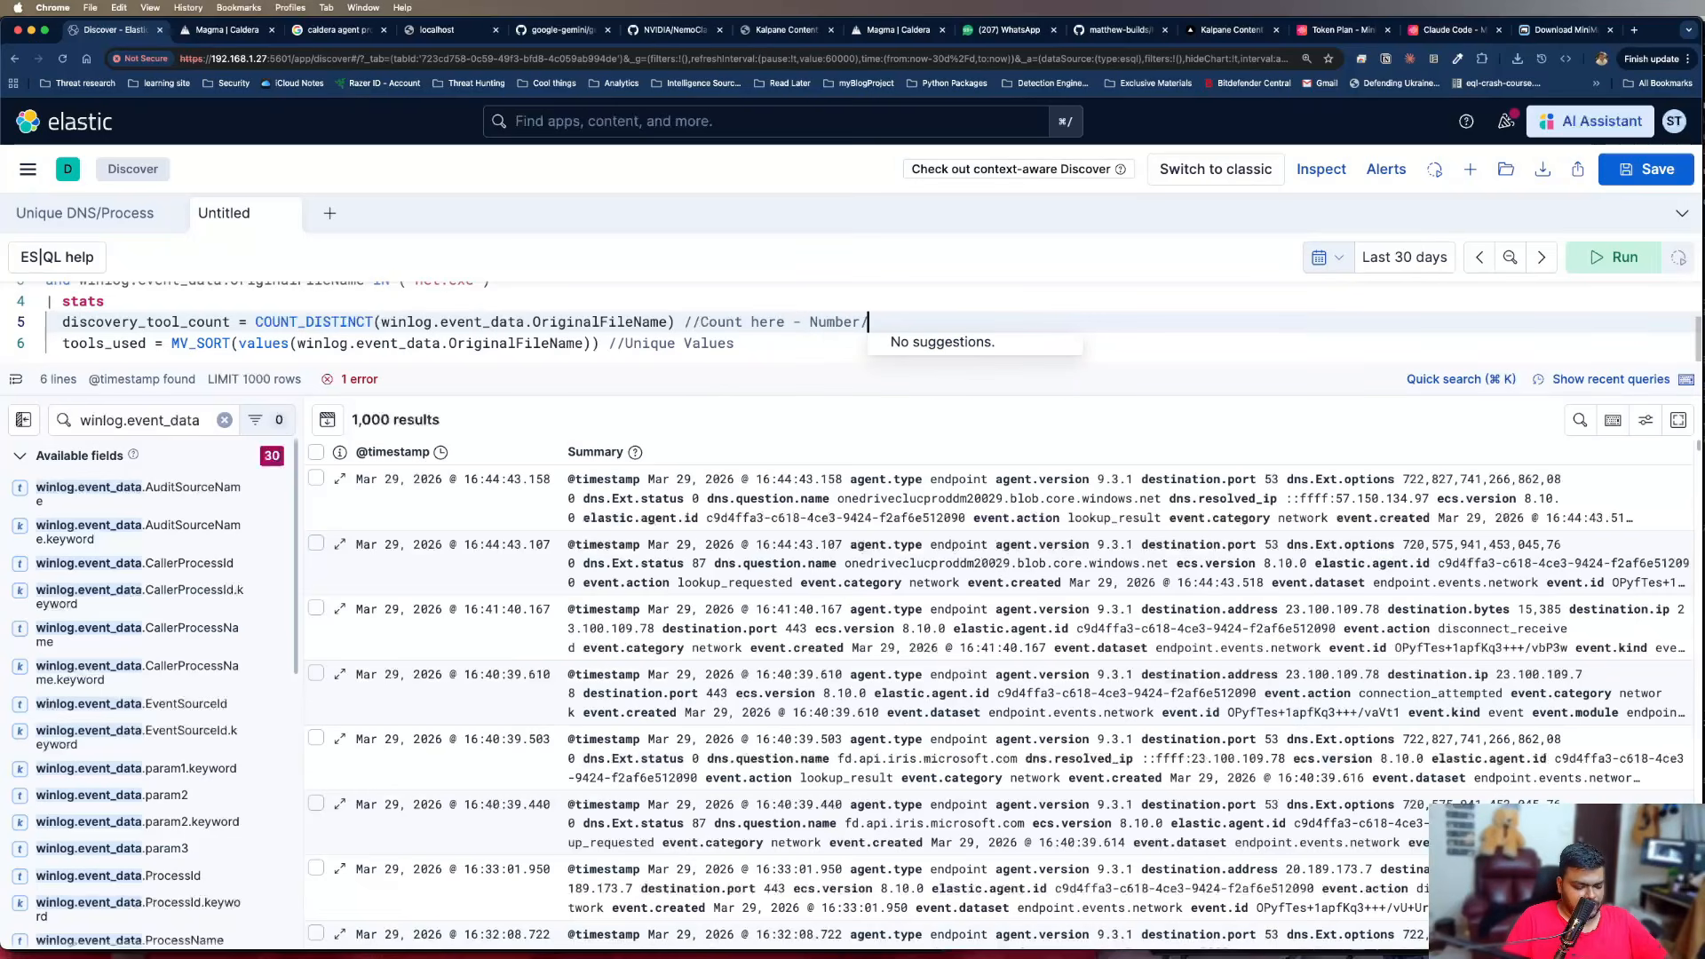
{"action": "type", "text": "Vaolume"}
{"action": "key", "text": "BackSpace"}
{"action": "key", "text": "BackSpace"}
{"action": "key", "text": "BackSpace"}
{"action": "key", "text": "BackSpace"}
{"action": "key", "text": "BackSpace"}
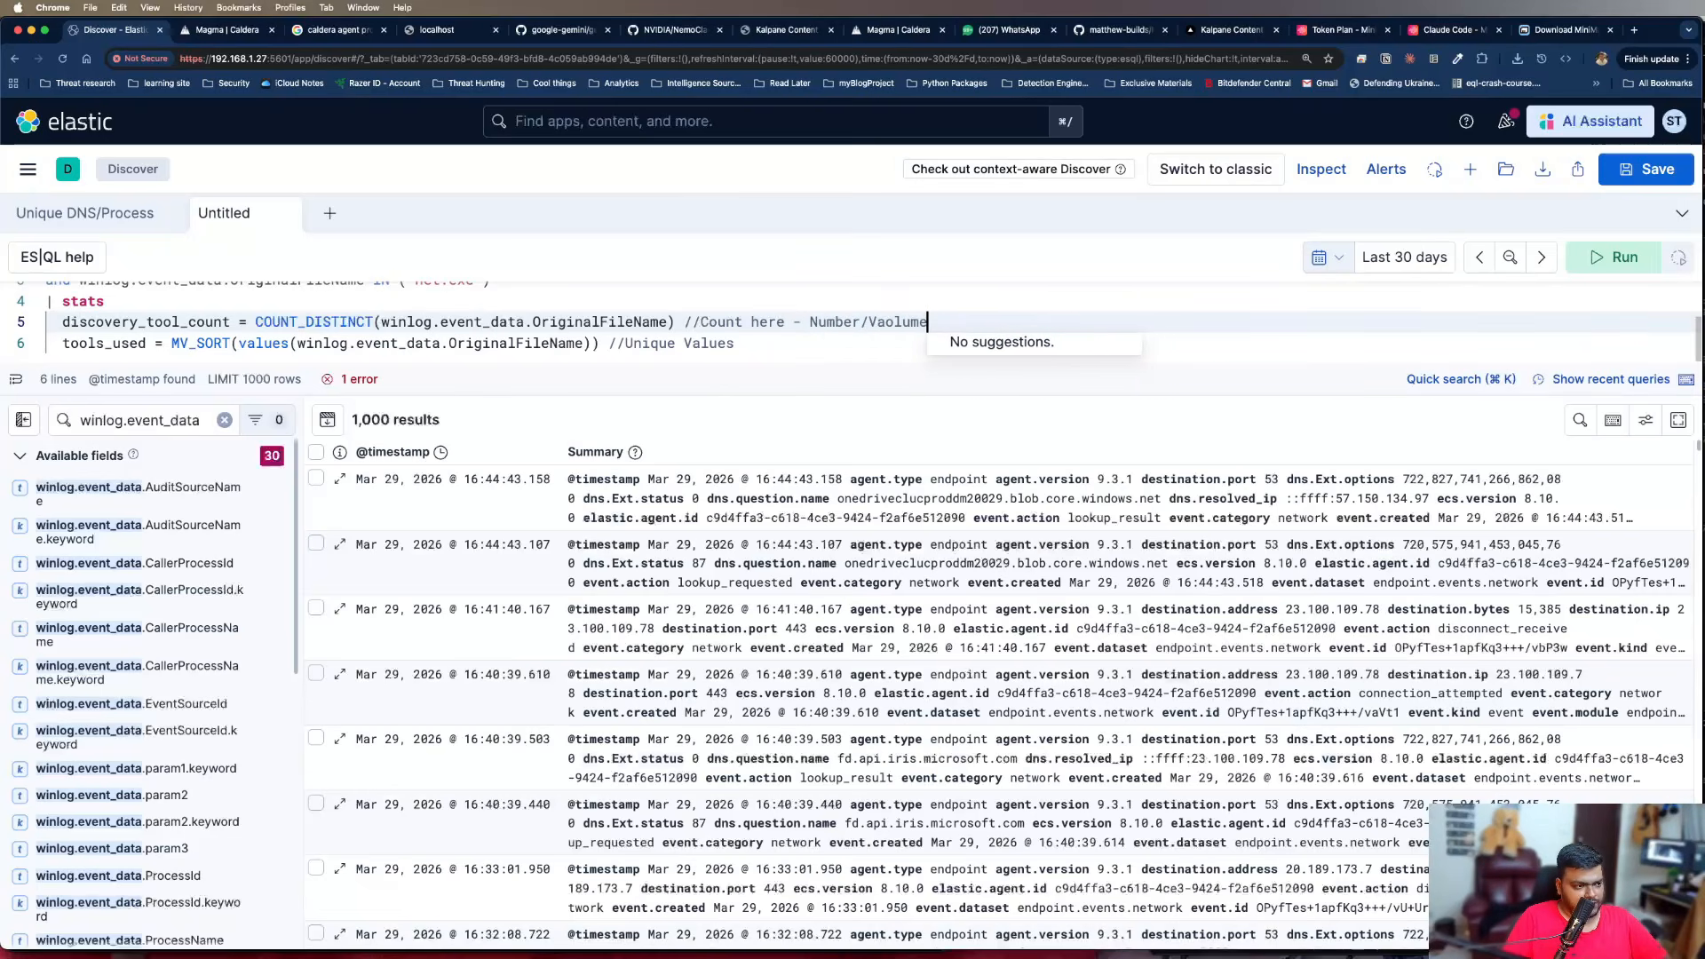
{"action": "key", "text": "BackSpace"}
{"action": "key", "text": "BackSpace"}
{"action": "type", "text": "ulmetric analysis"}
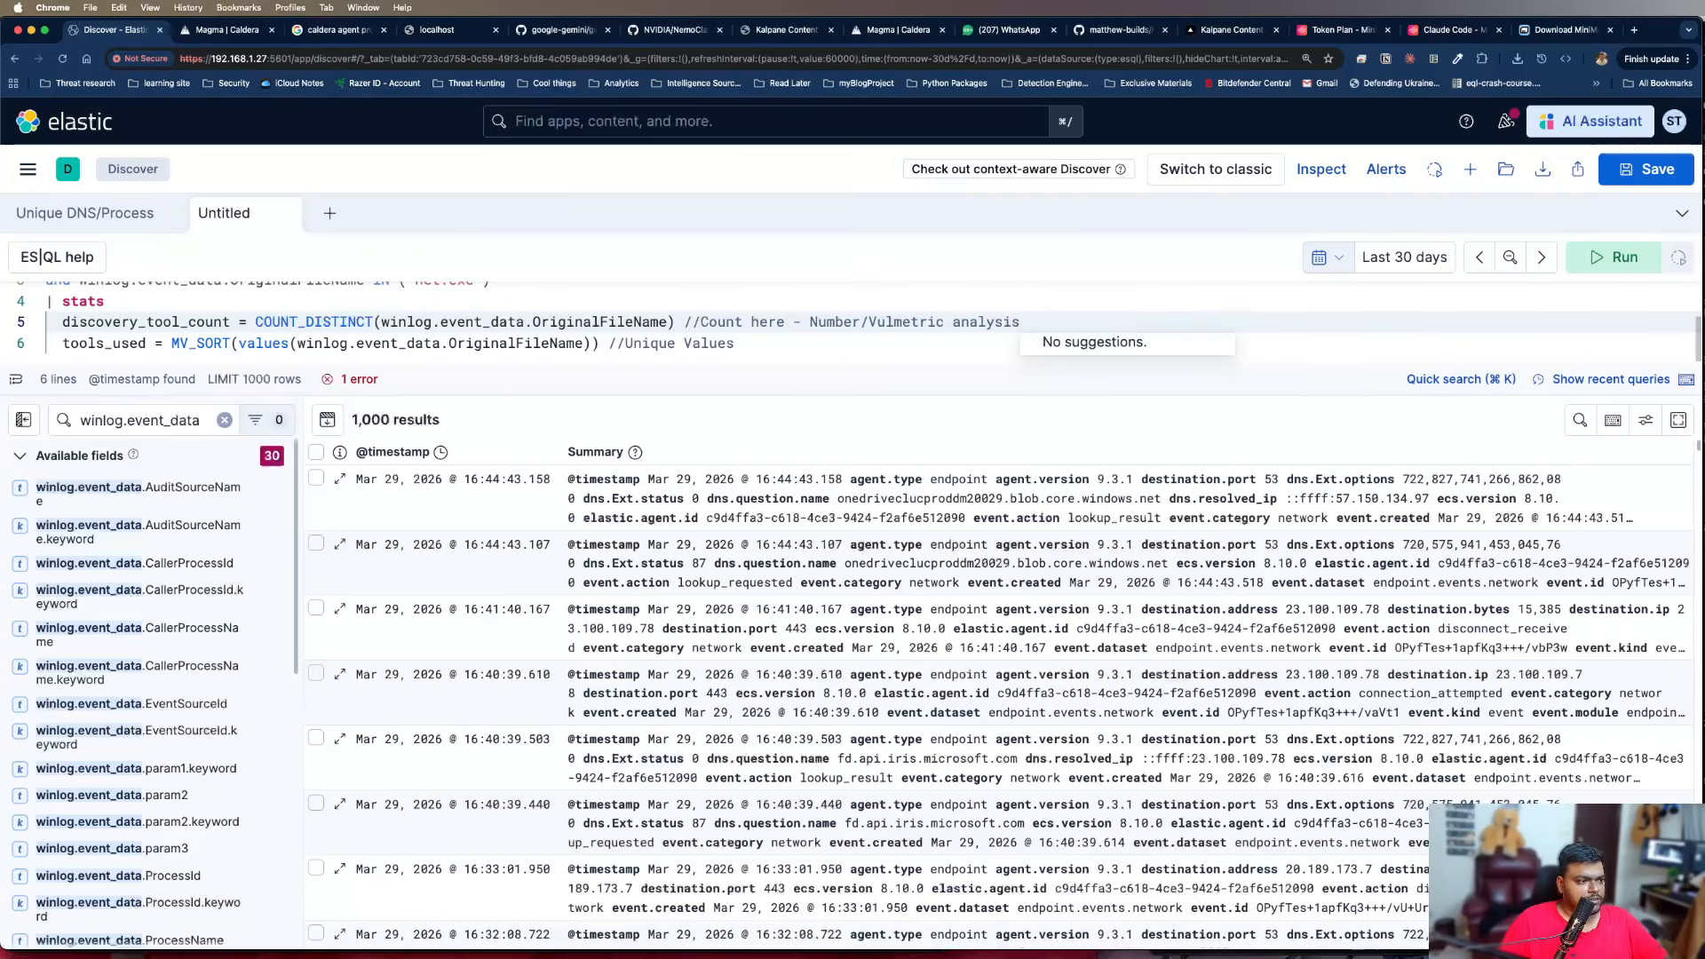
Extend the comment on the tools_used line with "- Actual Values"
{"action": "key", "text": "Escape"}
{"action": "key", "text": "Down"}
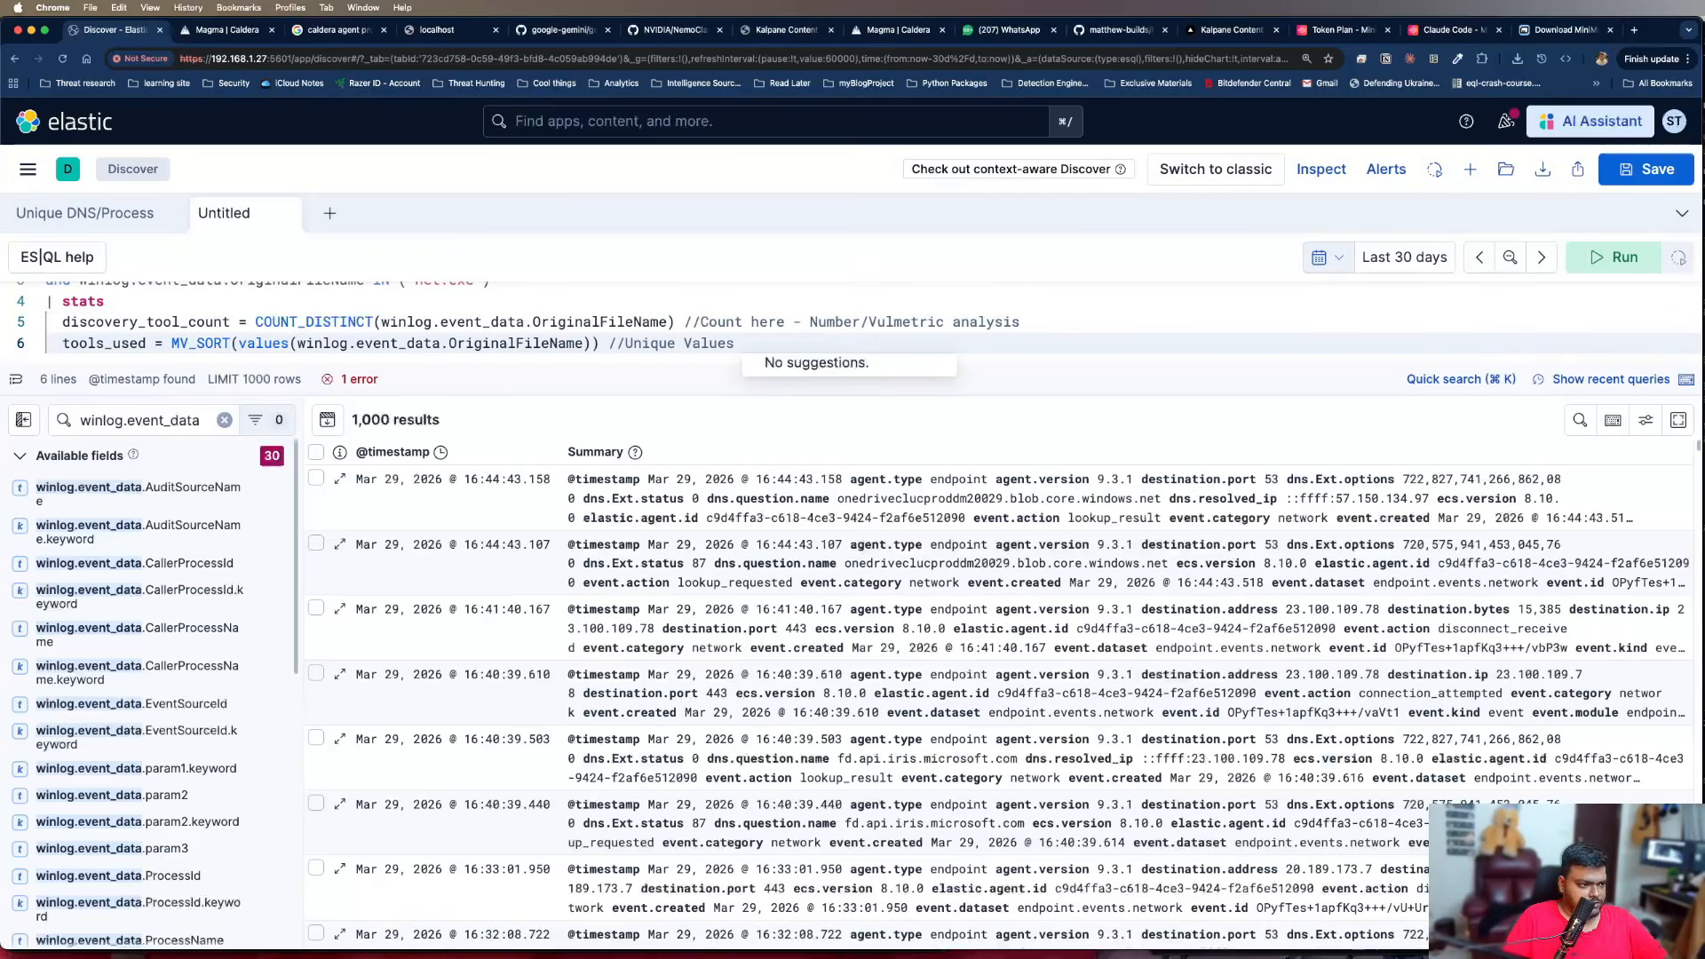
{"action": "type", "text": "- "}
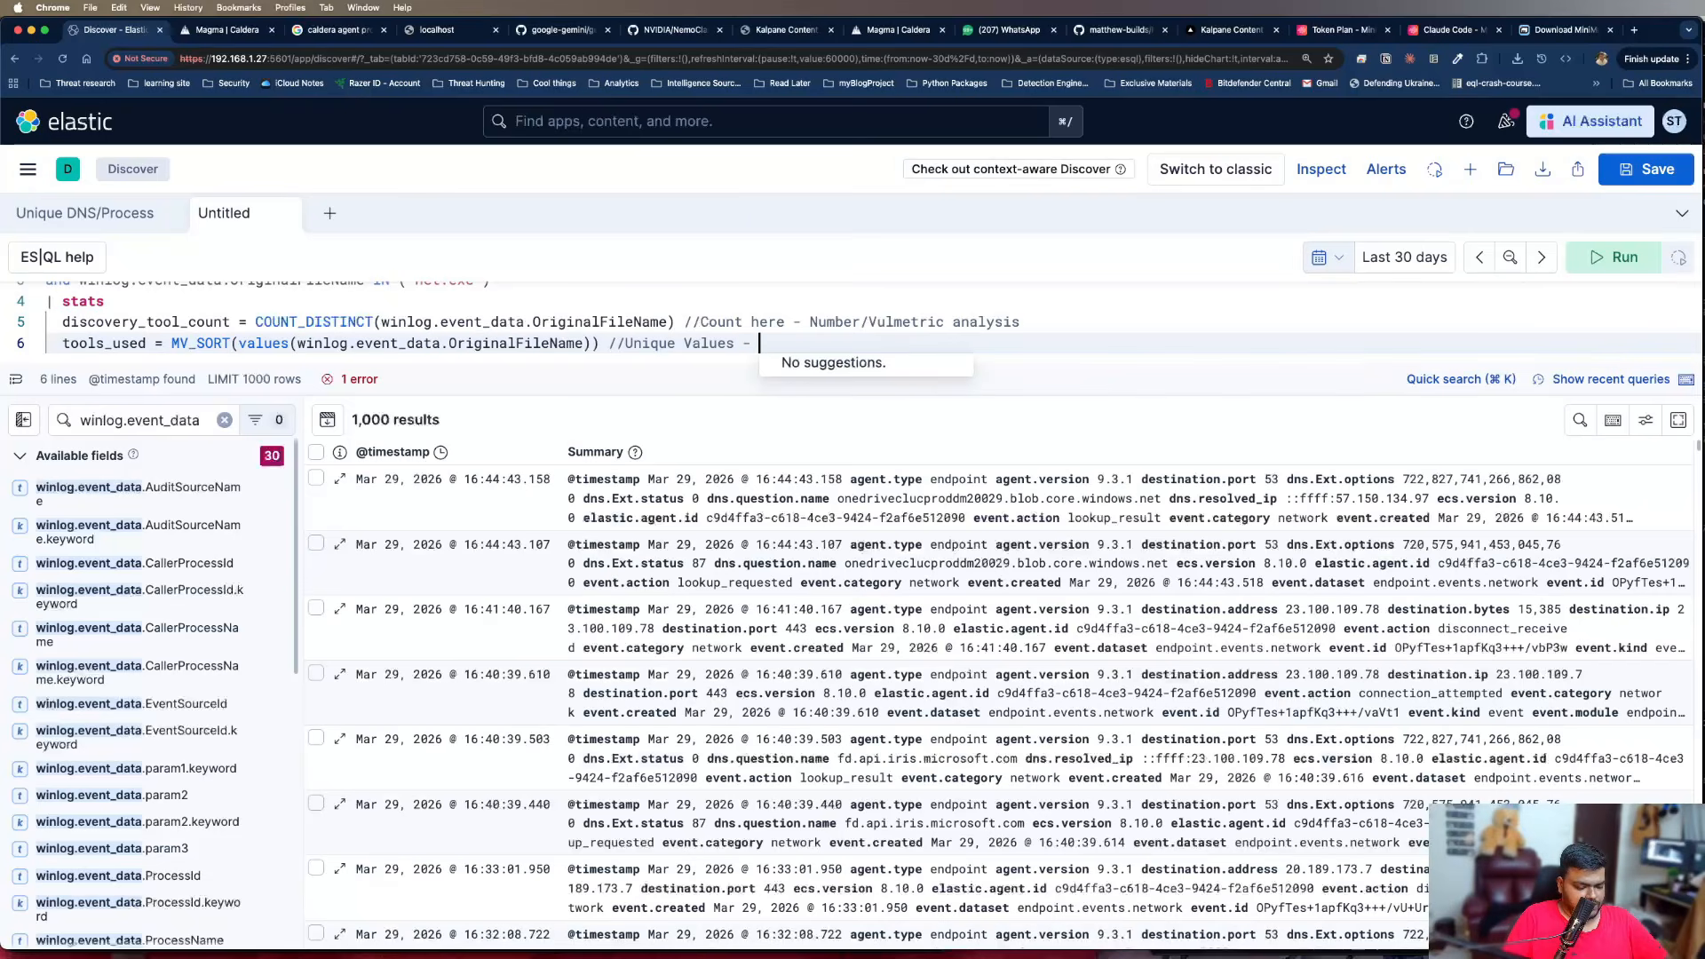
{"action": "type", "text": "Actual Valies"}
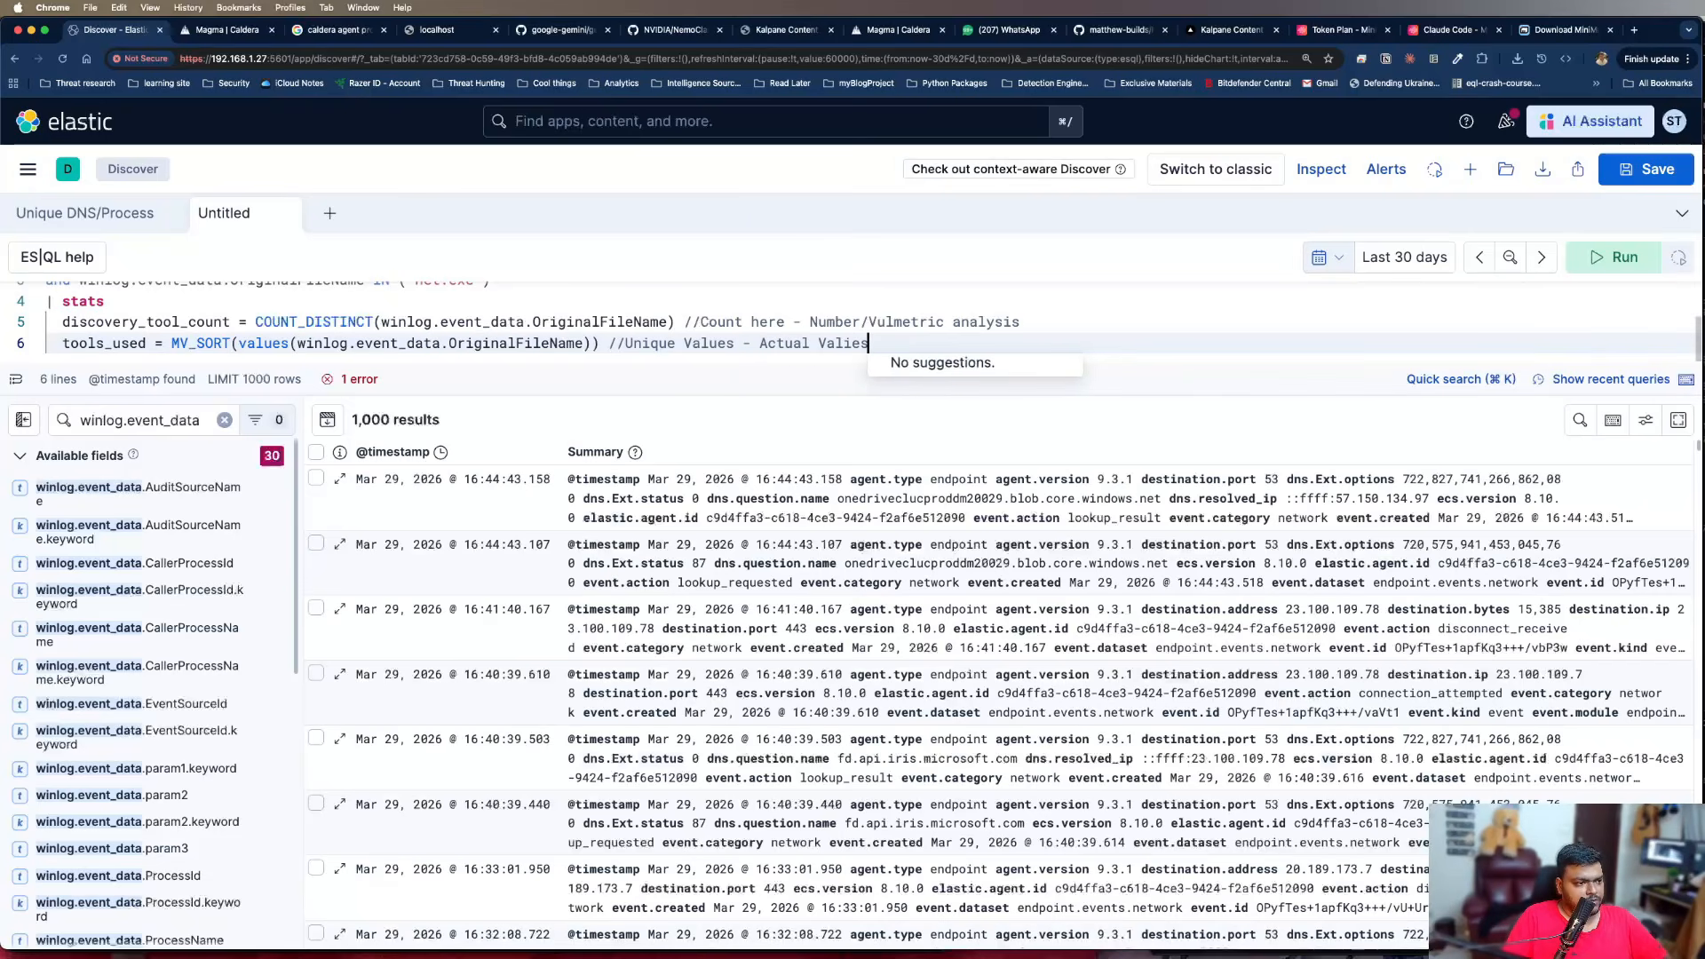
{"action": "key", "text": "BackSpace"}
{"action": "key", "text": "BackSpace"}
{"action": "key", "text": "BackSpace"}
{"action": "type", "text": "ues"}
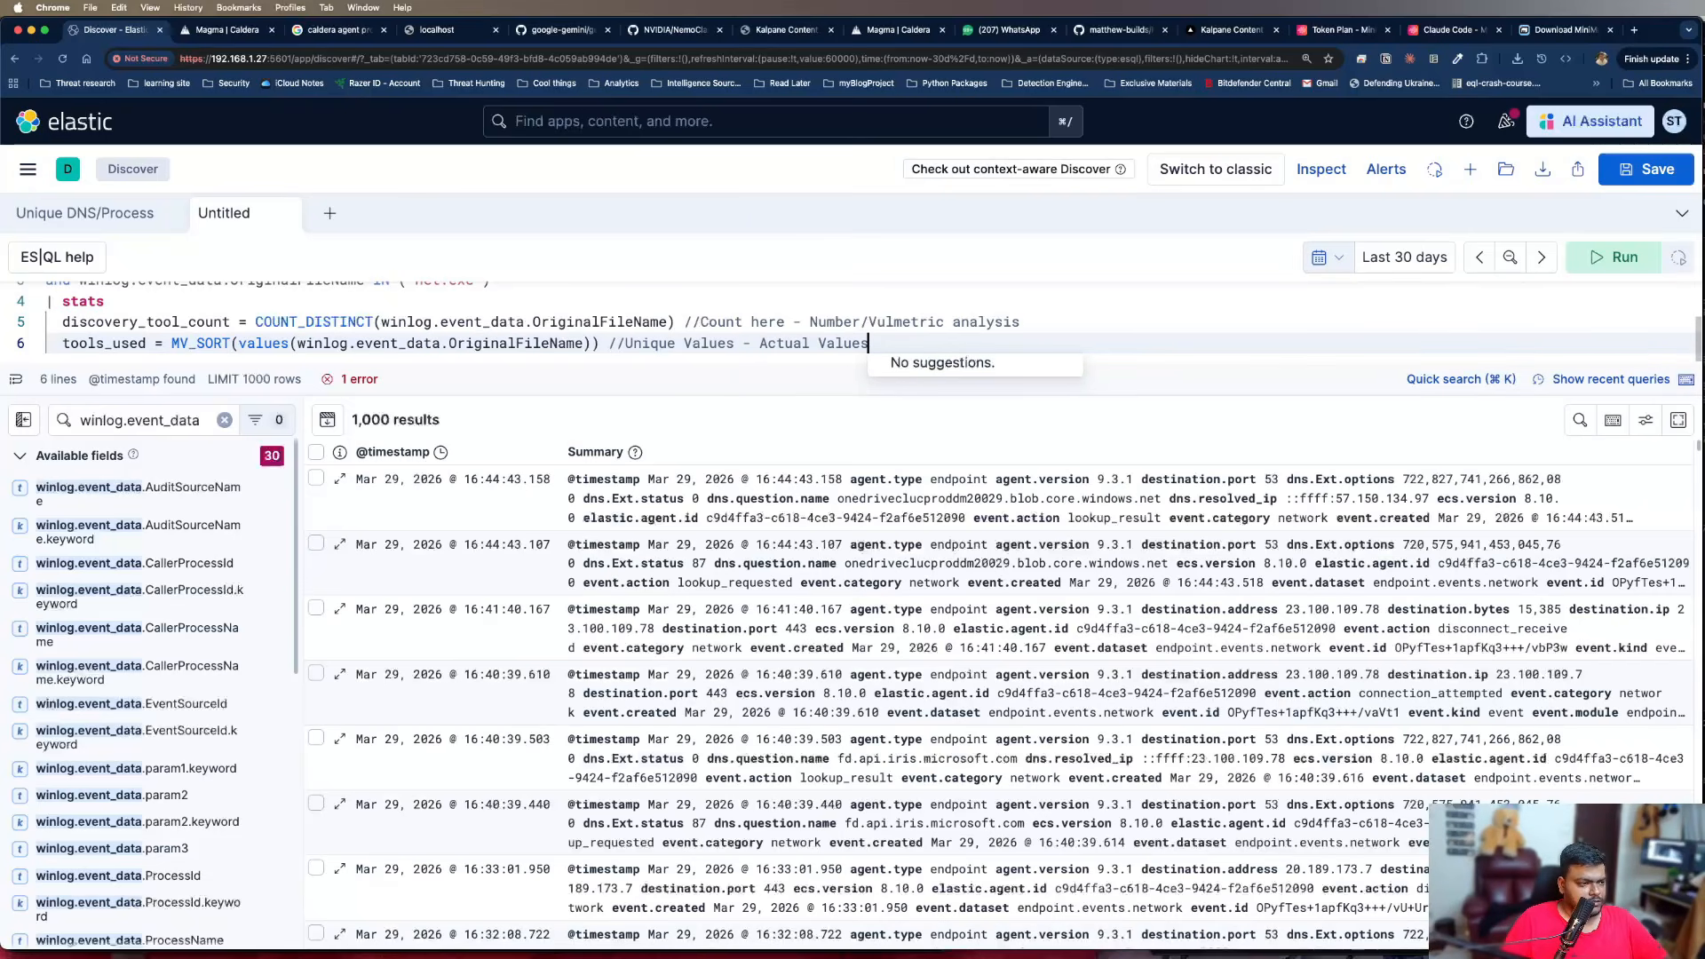
{"action": "key", "text": "Escape"}
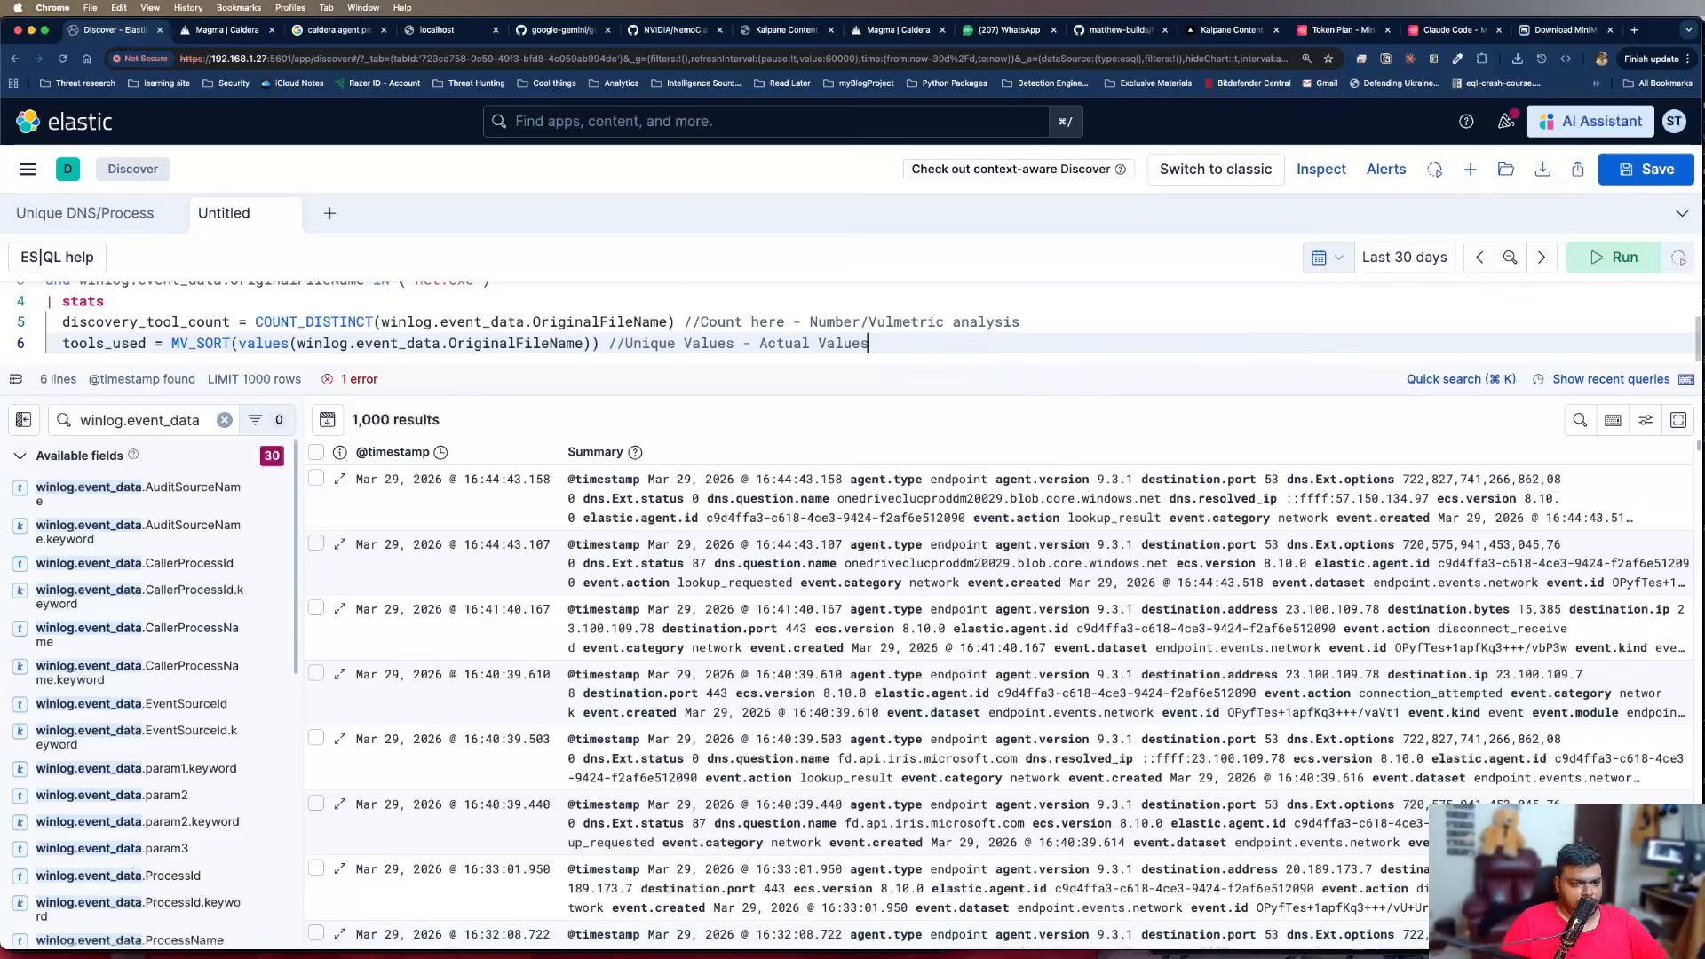
Add a third aggregation on a new line: "exectution_count = COUNT(*)"
{"action": "key", "text": "Return"}
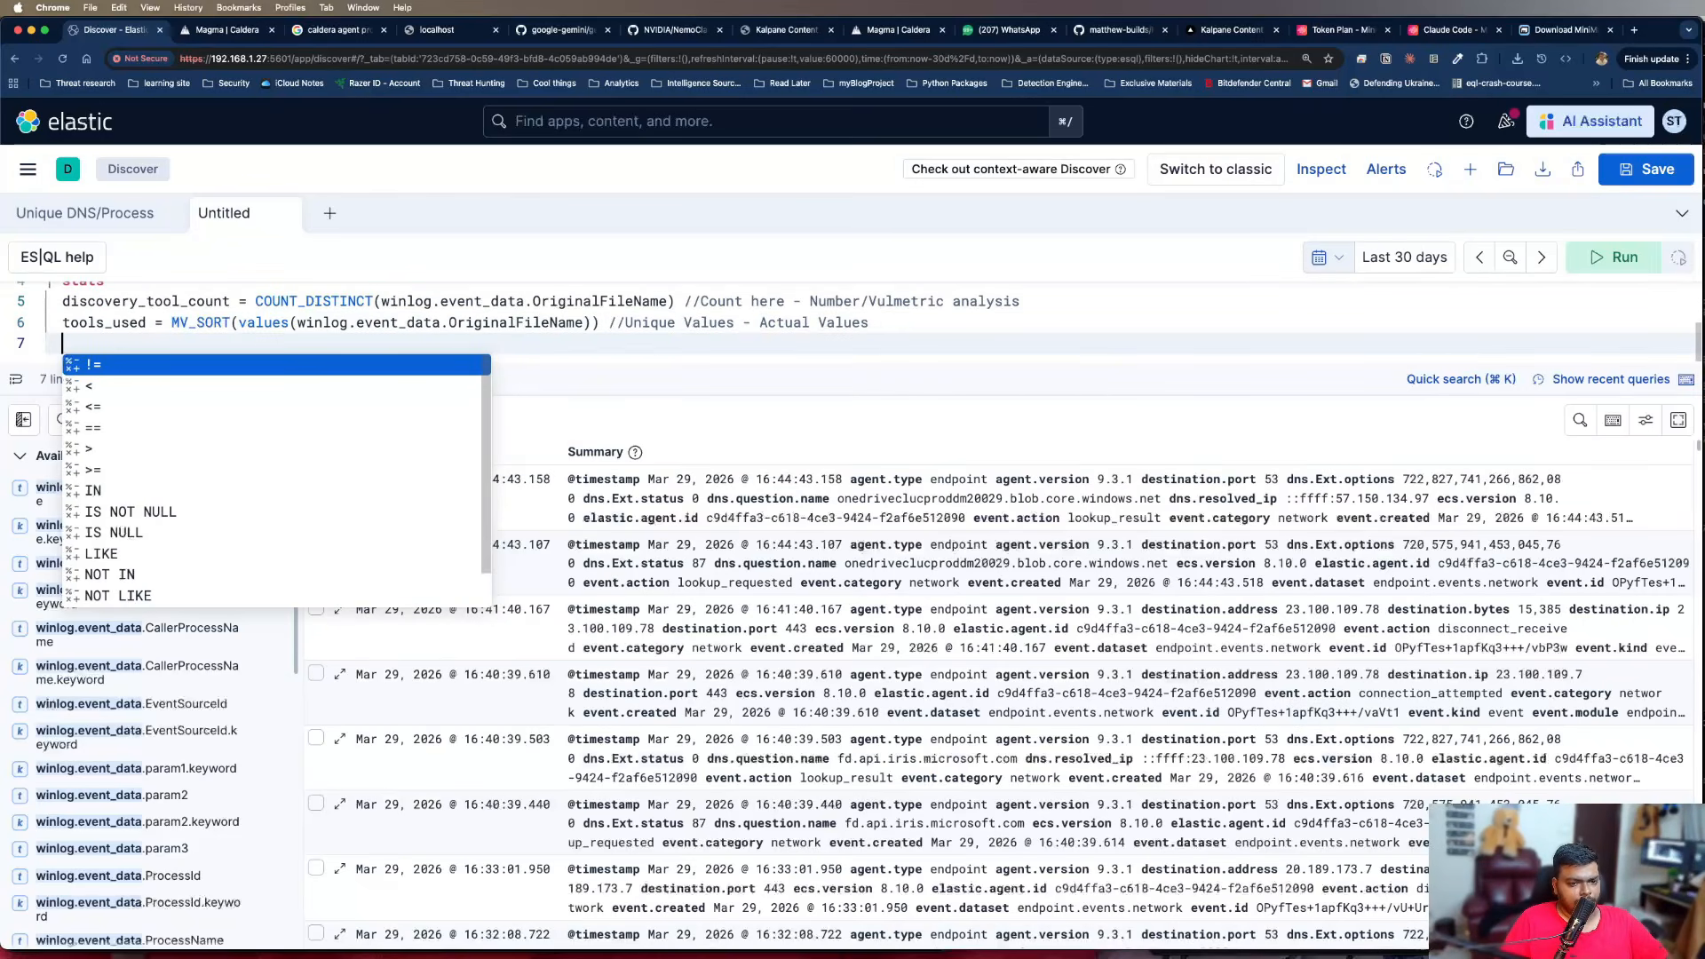
{"action": "type", "text": "eve"}
{"action": "key", "text": "BackSpace"}
{"action": "key", "text": "BackSpace"}
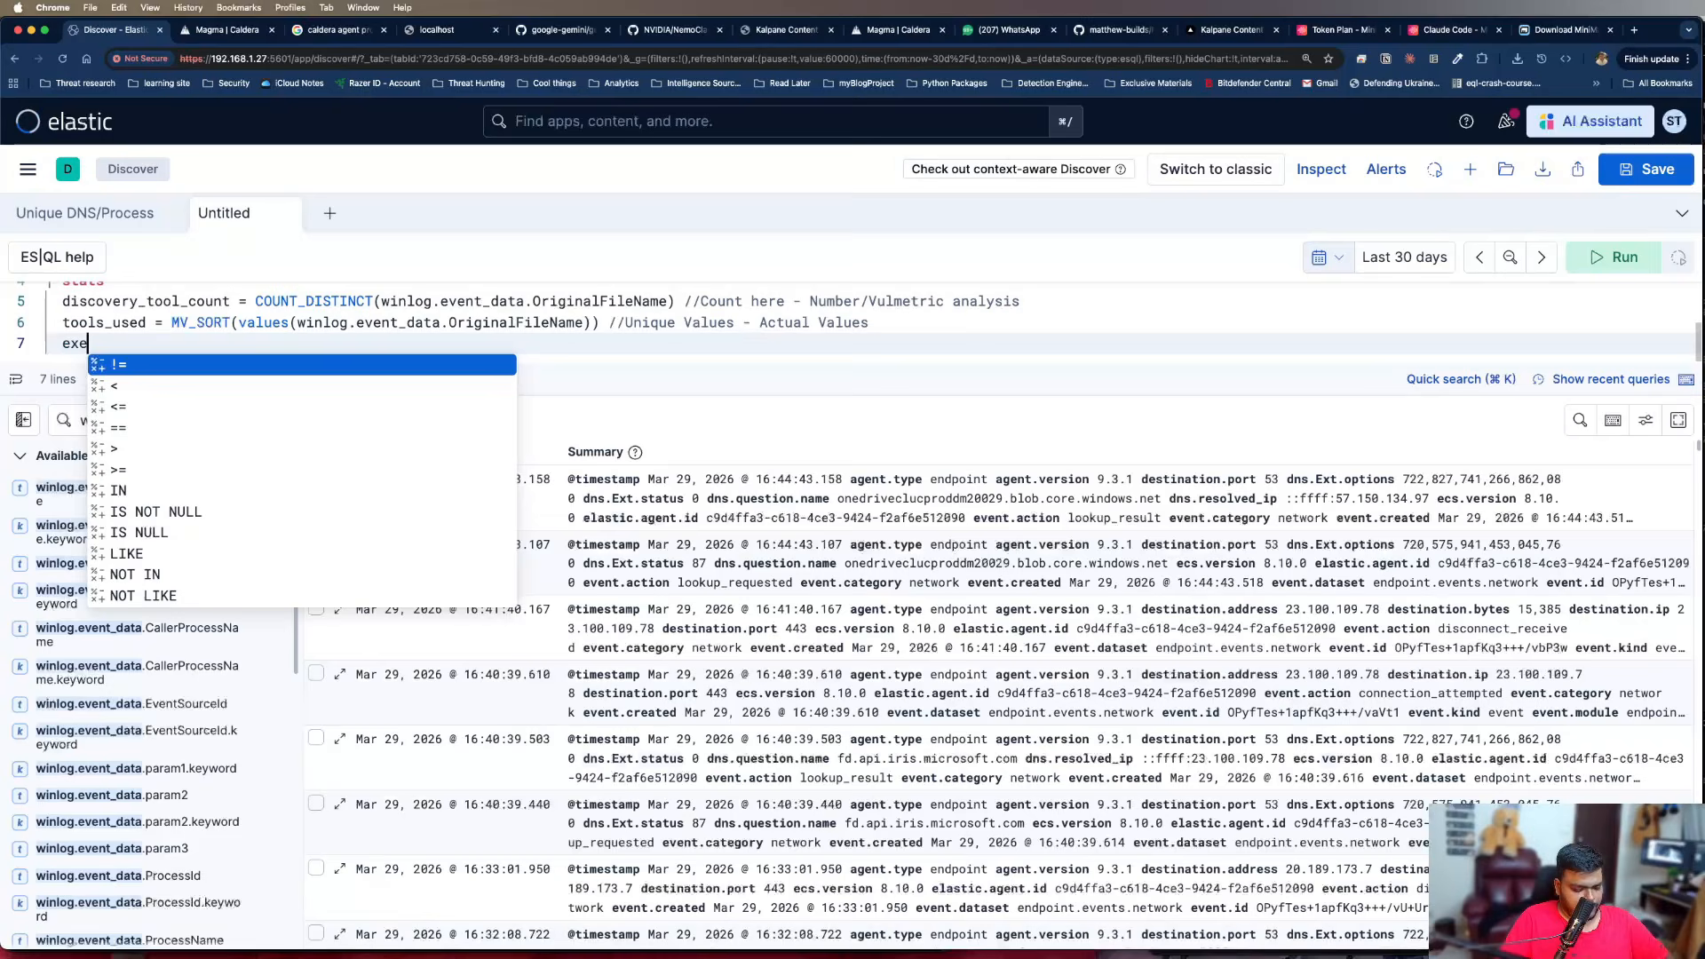
{"action": "type", "text": "xectution"}
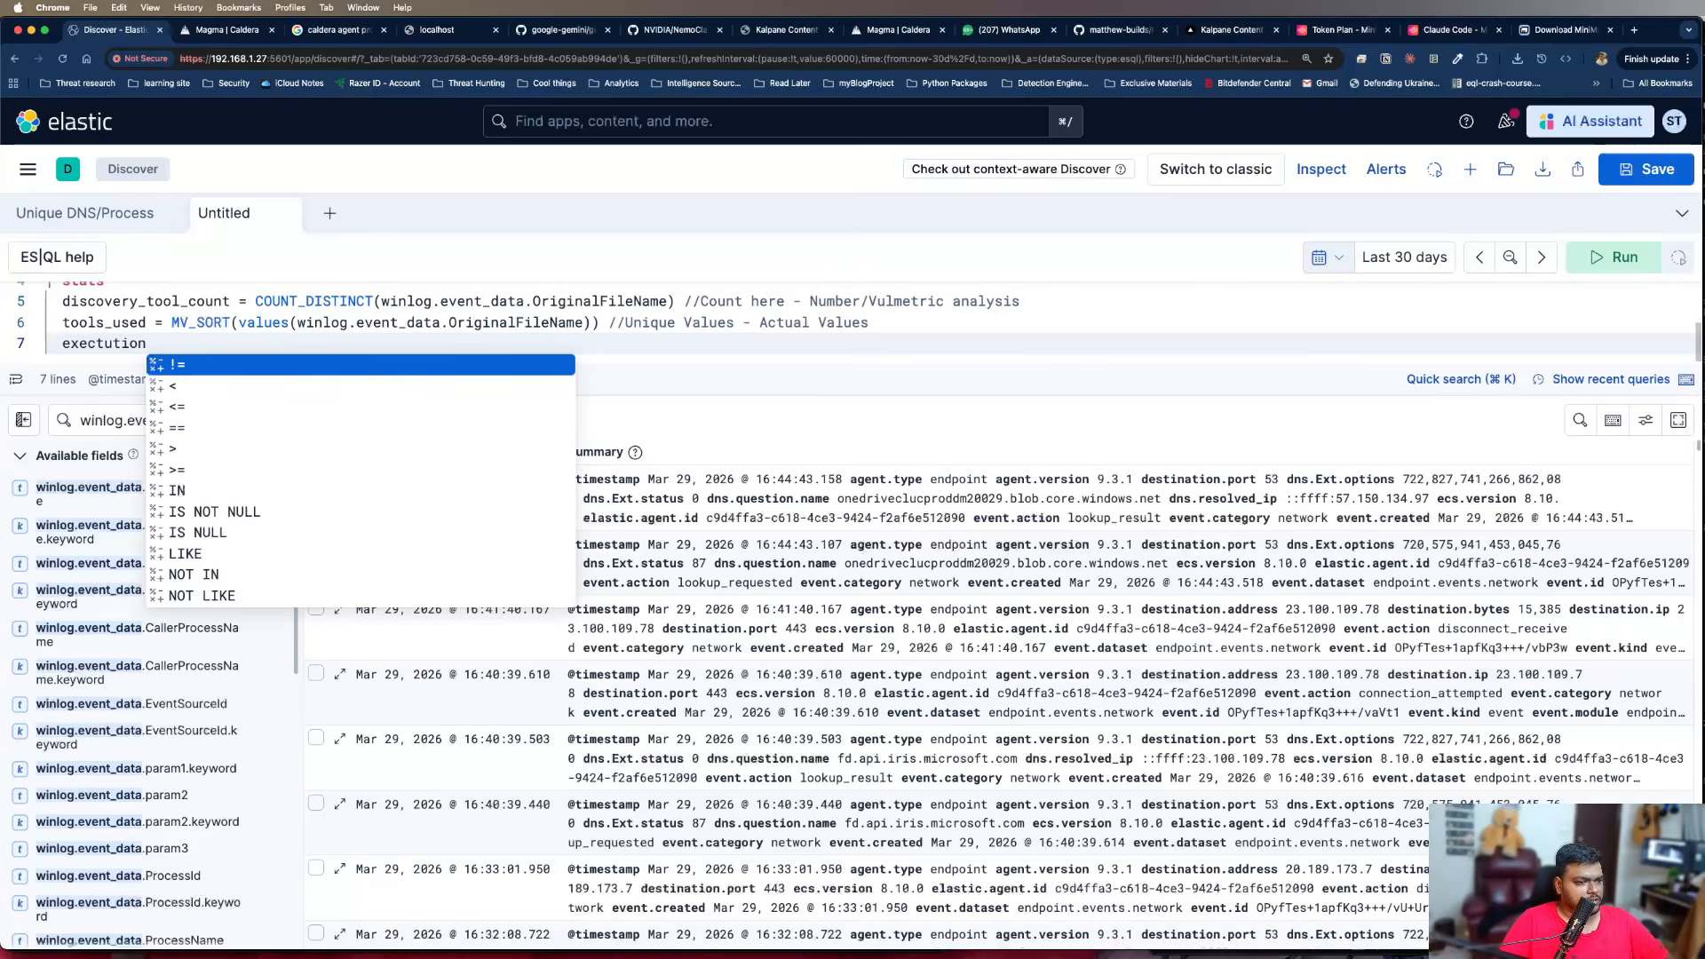
{"action": "type", "text": "_count = "}
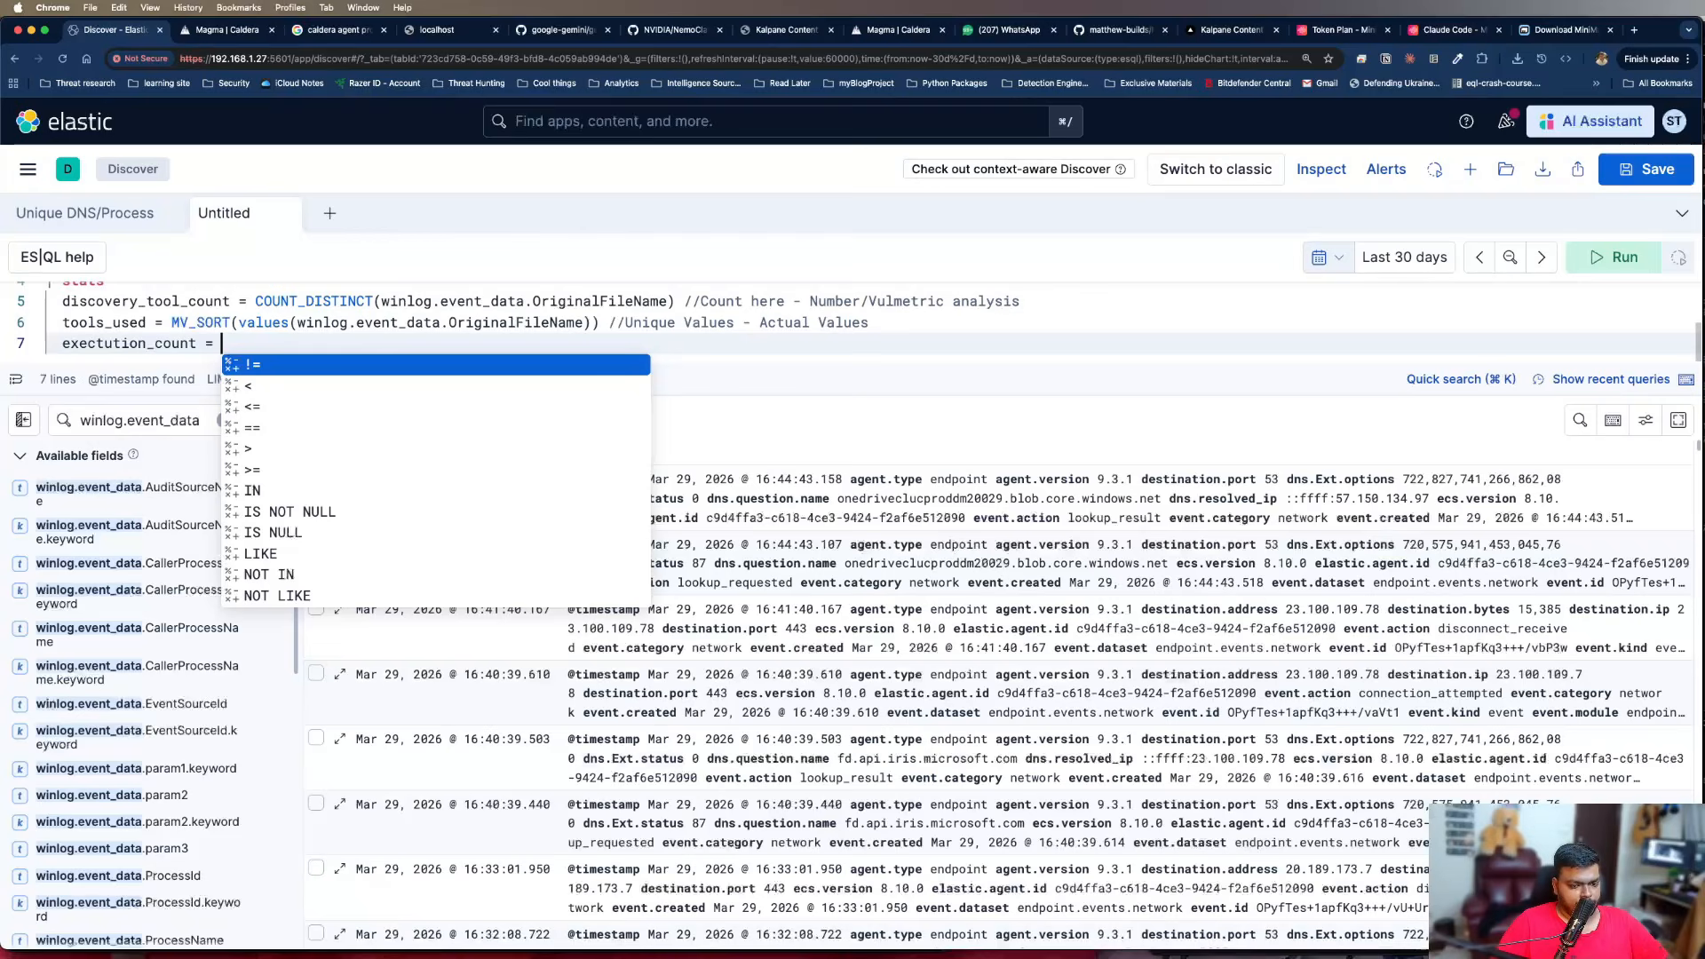
{"action": "type", "text": "cojun"}
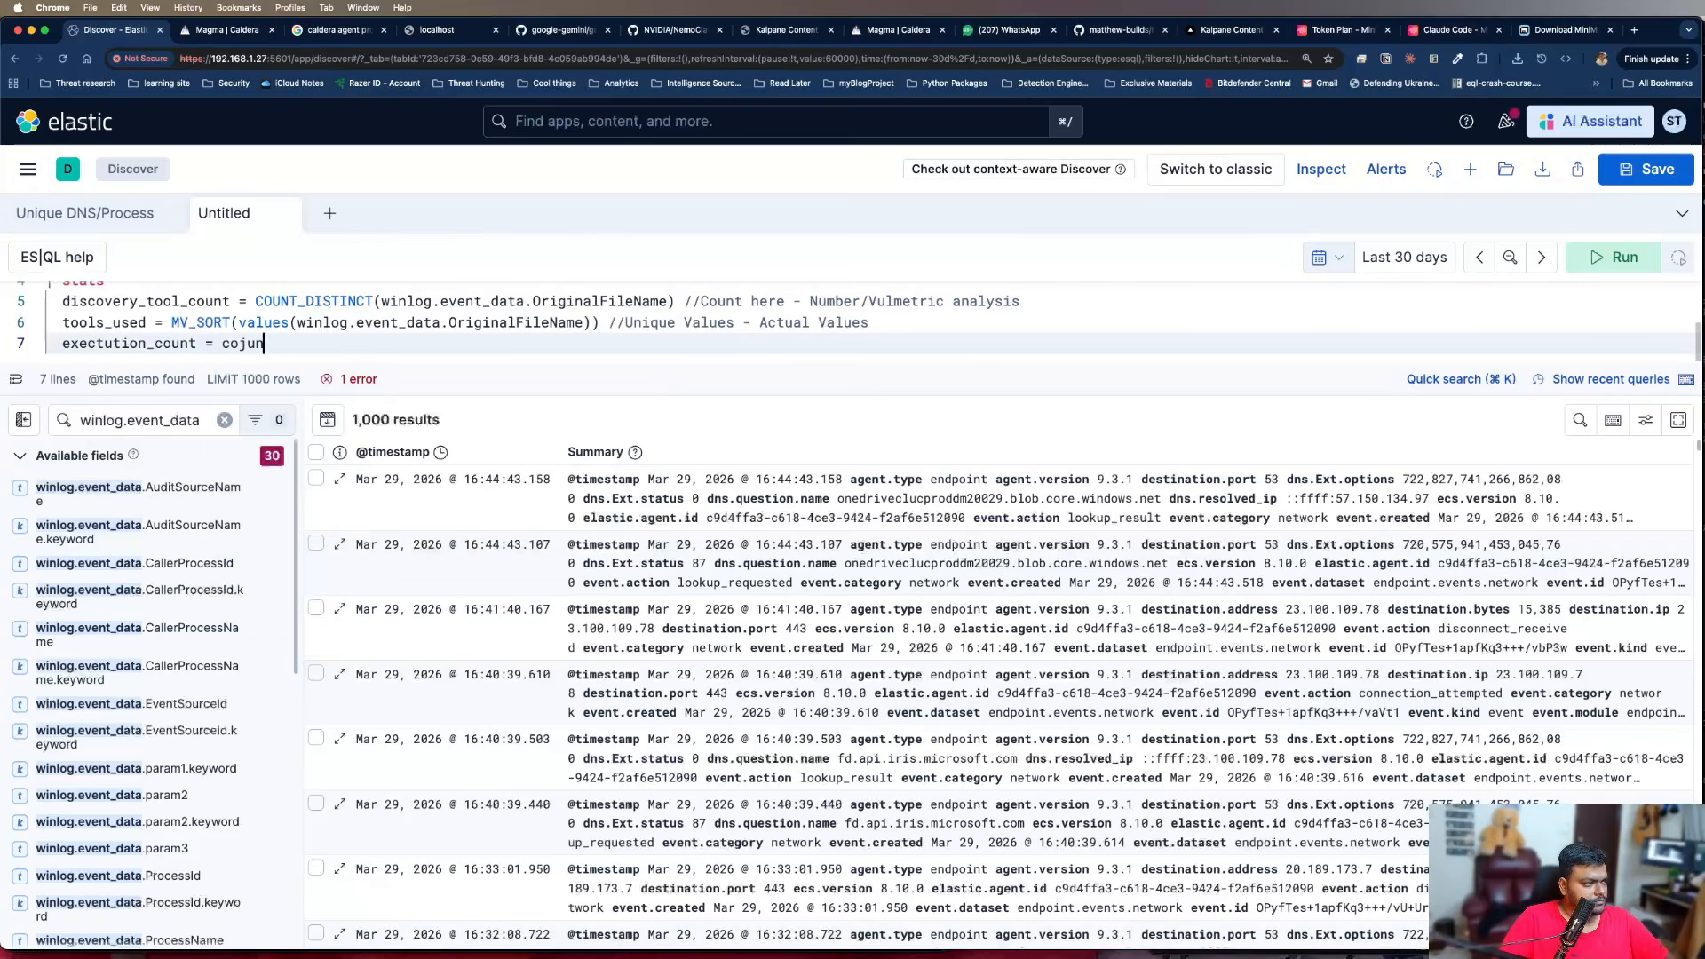
{"action": "key", "text": "BackSpace"}
{"action": "key", "text": "BackSpace"}
{"action": "key", "text": "BackSpace"}
{"action": "key", "text": "BackSpace"}
{"action": "key", "text": "BackSpace"}
{"action": "type", "text": "COUNT"}
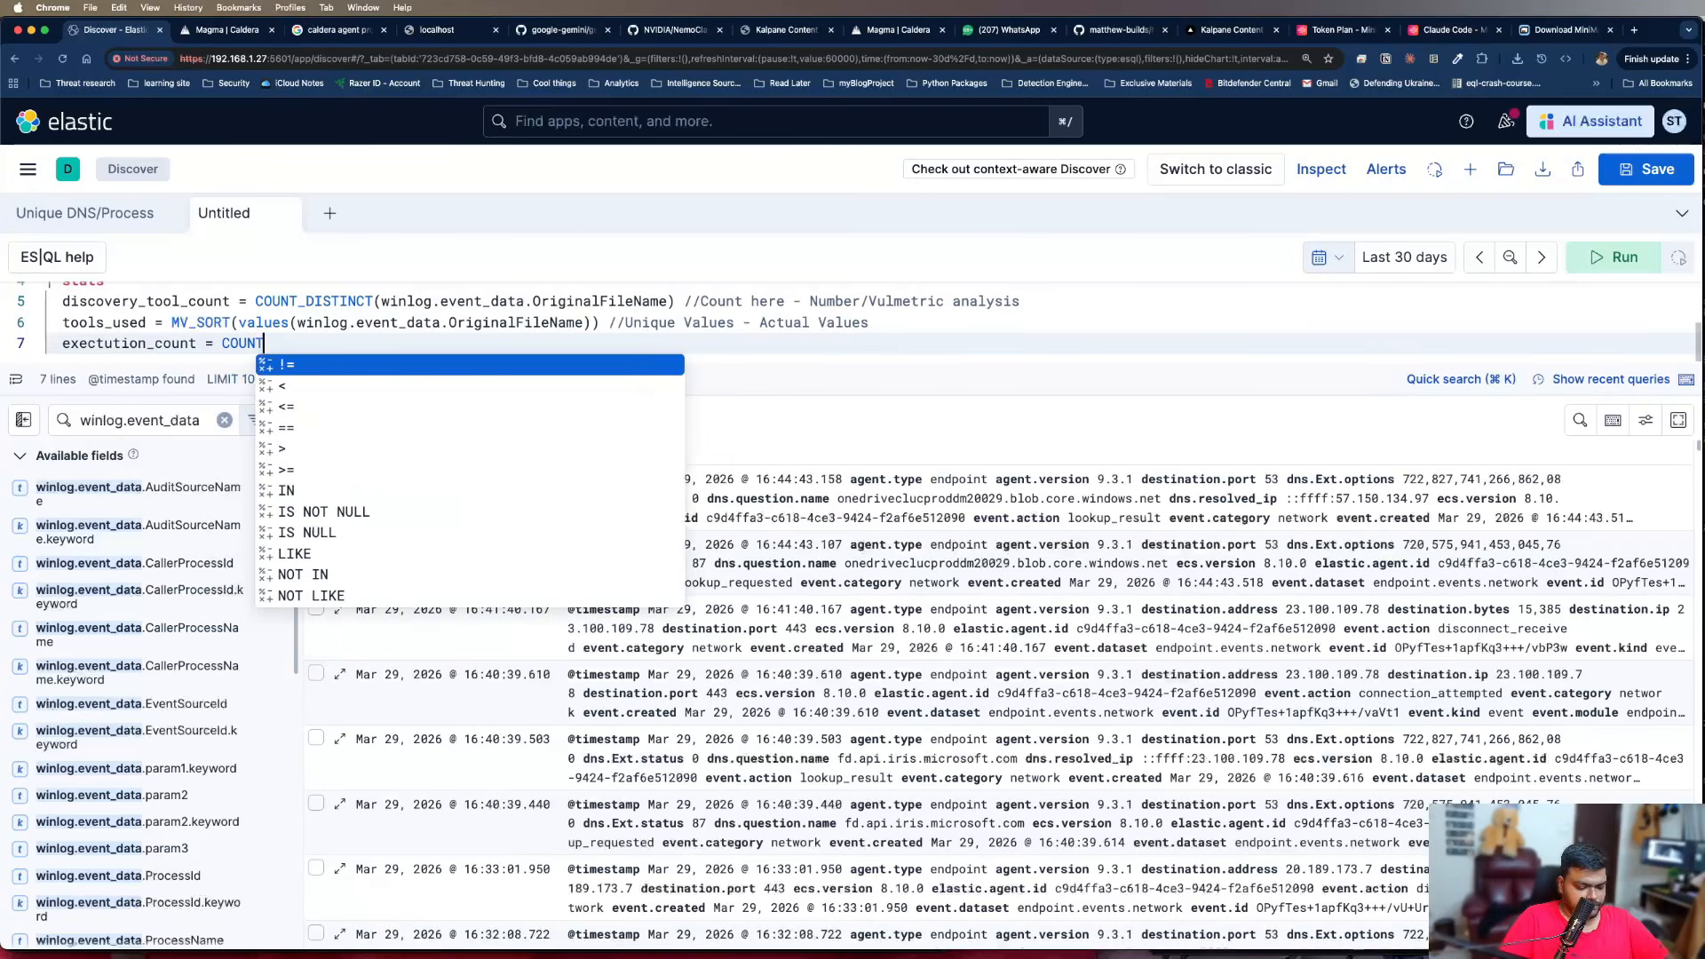
{"action": "key", "text": "Escape"}
{"action": "type", "text": "(*)"}
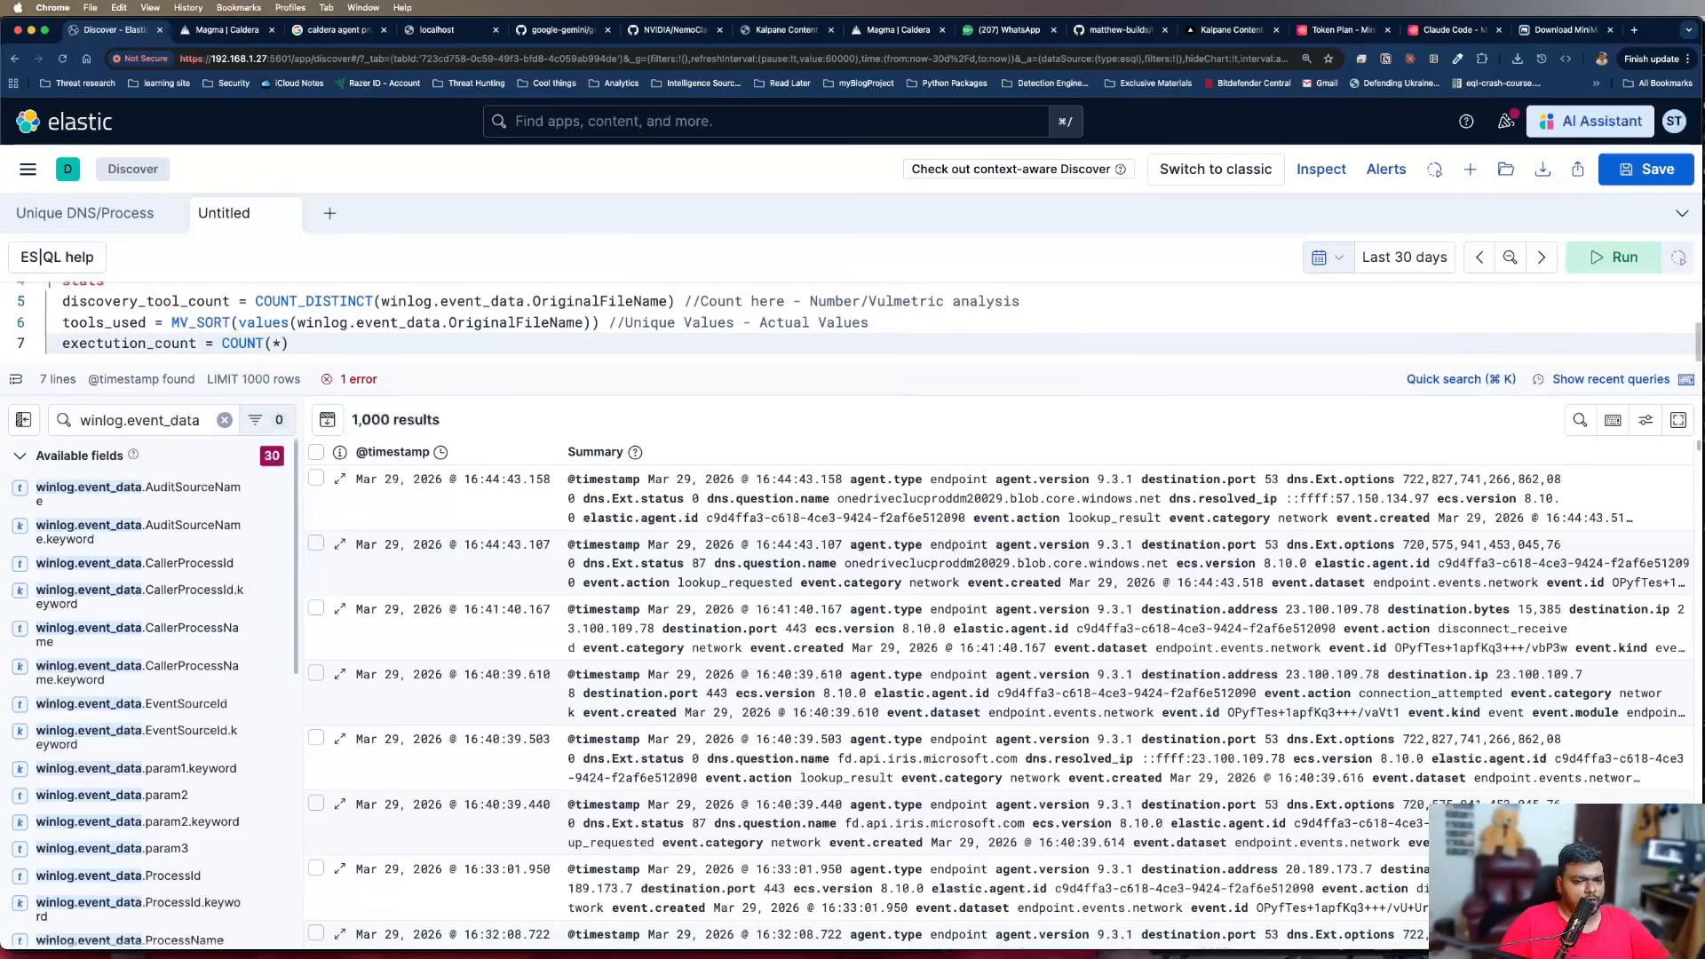
Add a By clause on a new line that groups by winlog.event_data.User and host.name
{"action": "key", "text": "Return"}
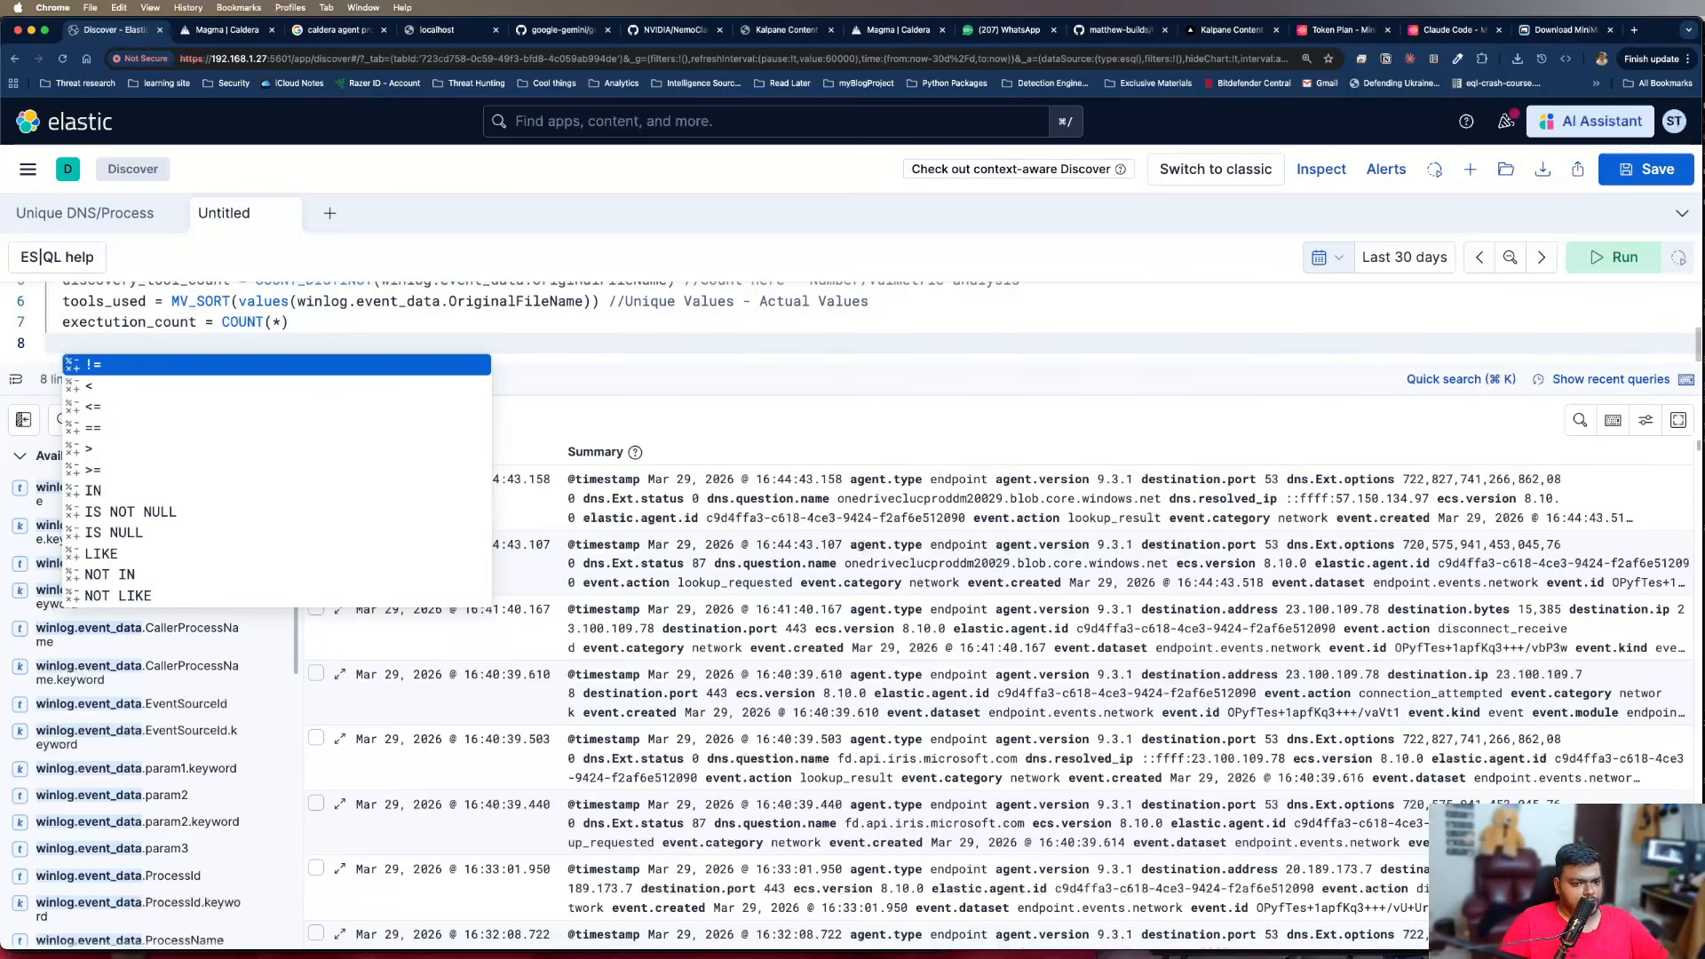
{"action": "type", "text": "By "}
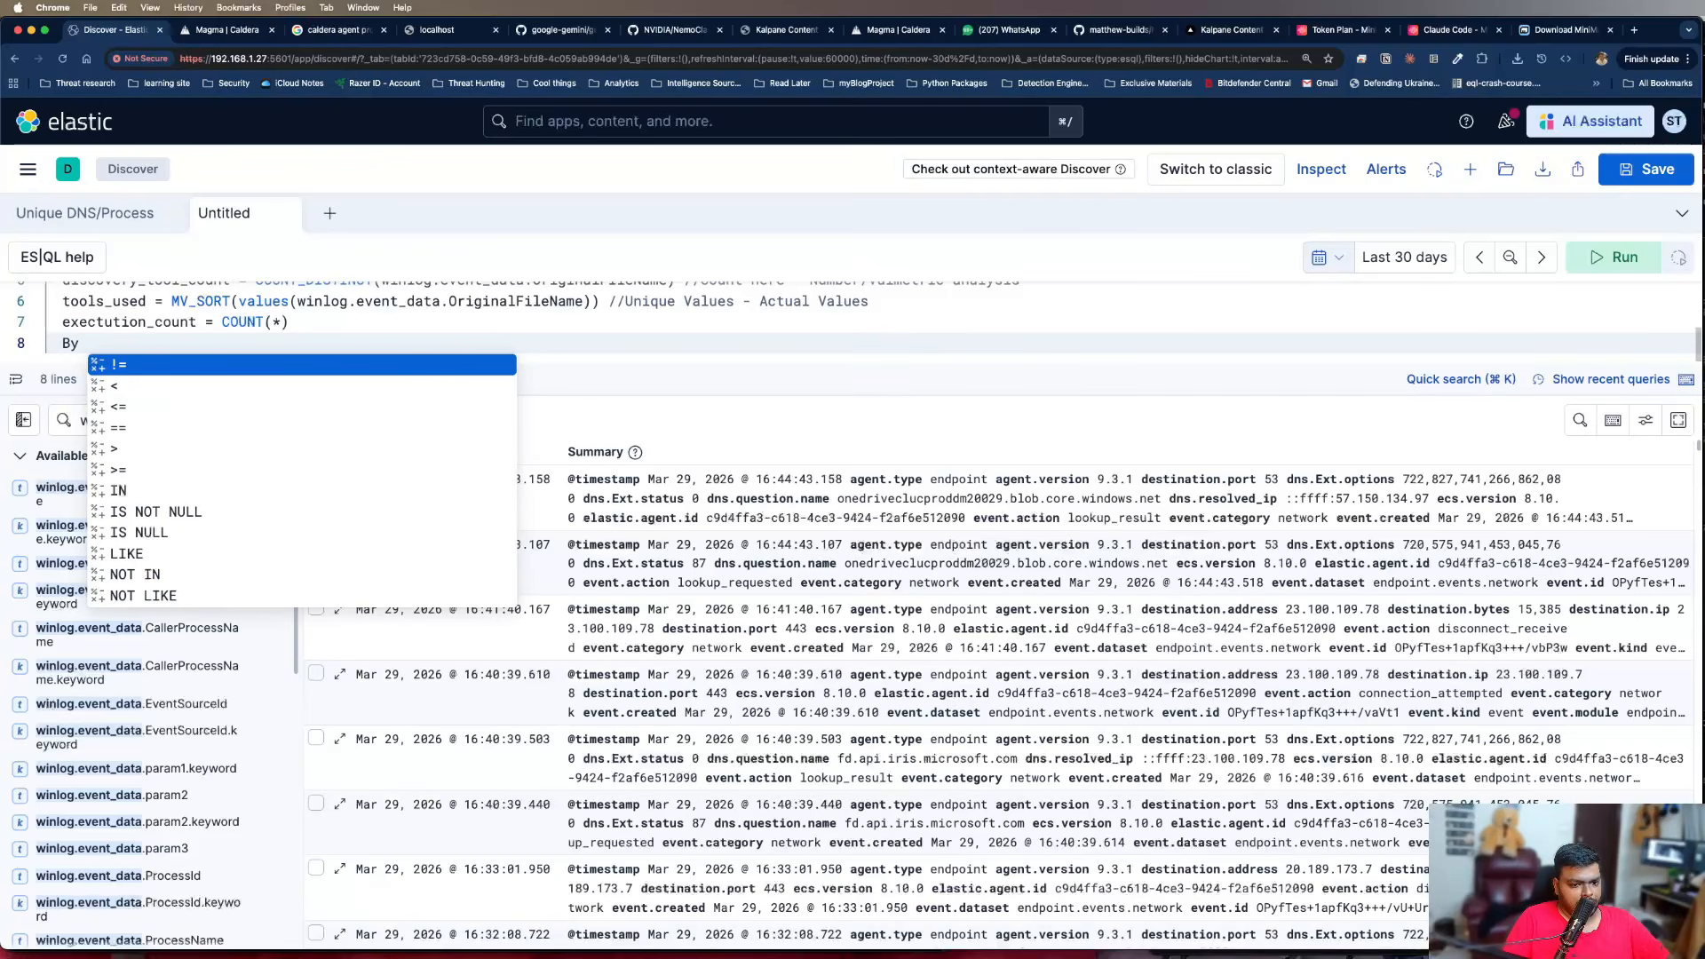
{"action": "type", "text": "win"}
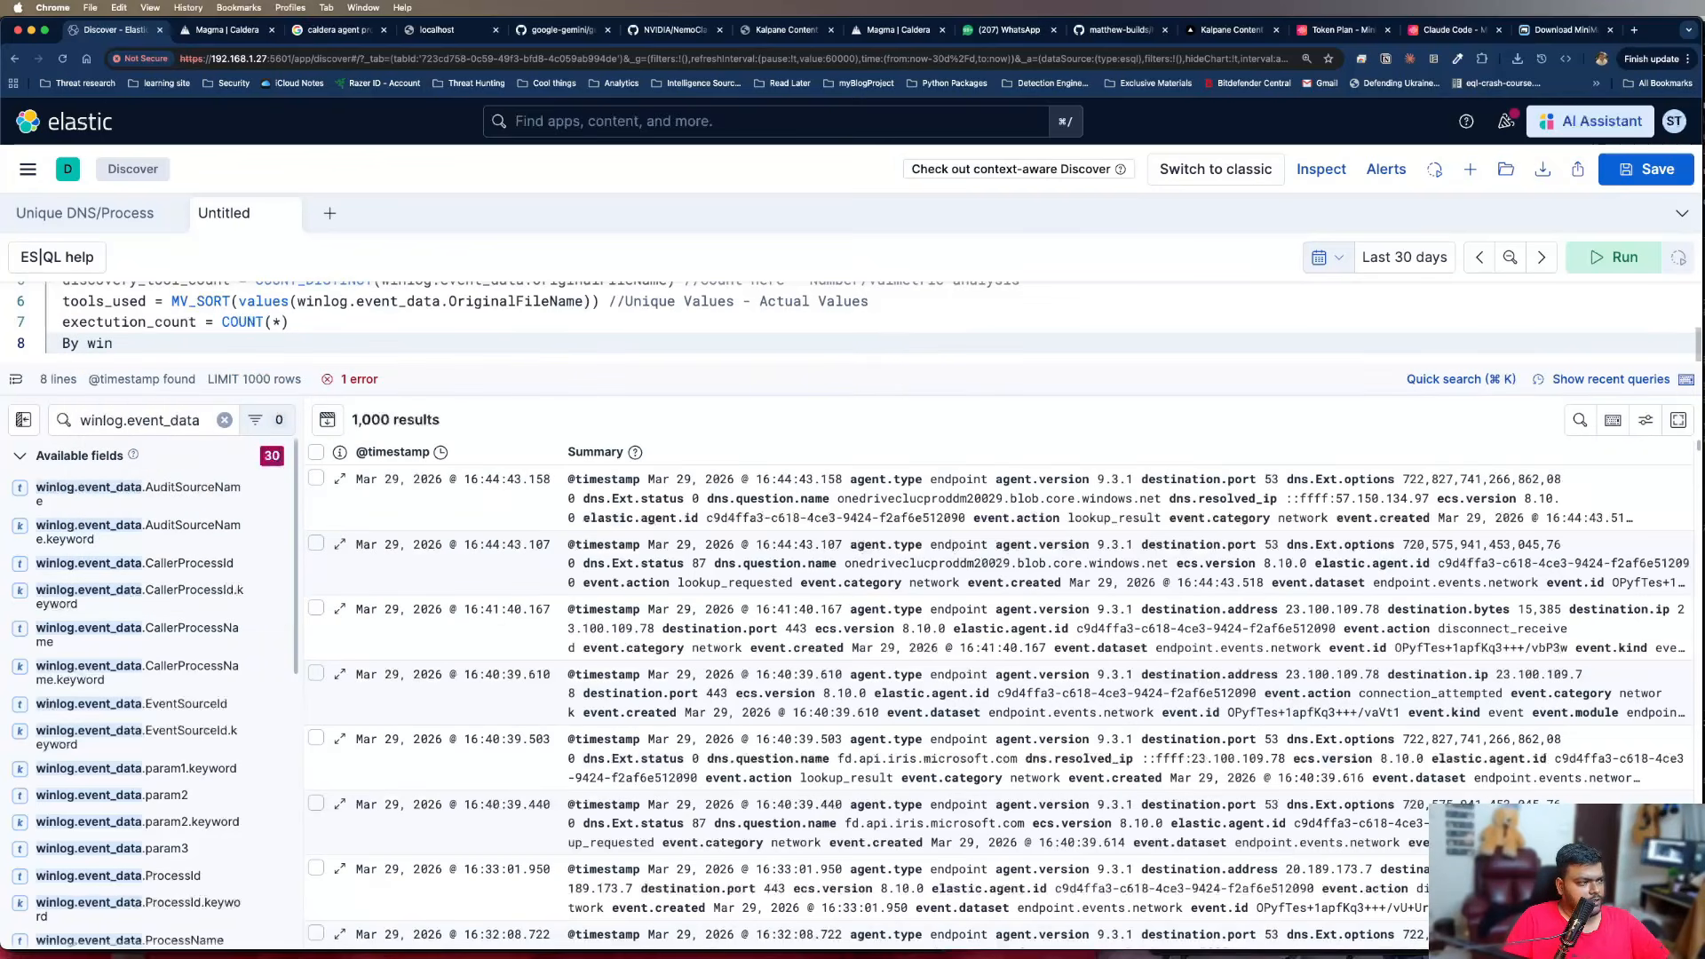
{"action": "type", "text": "log.event)data"}
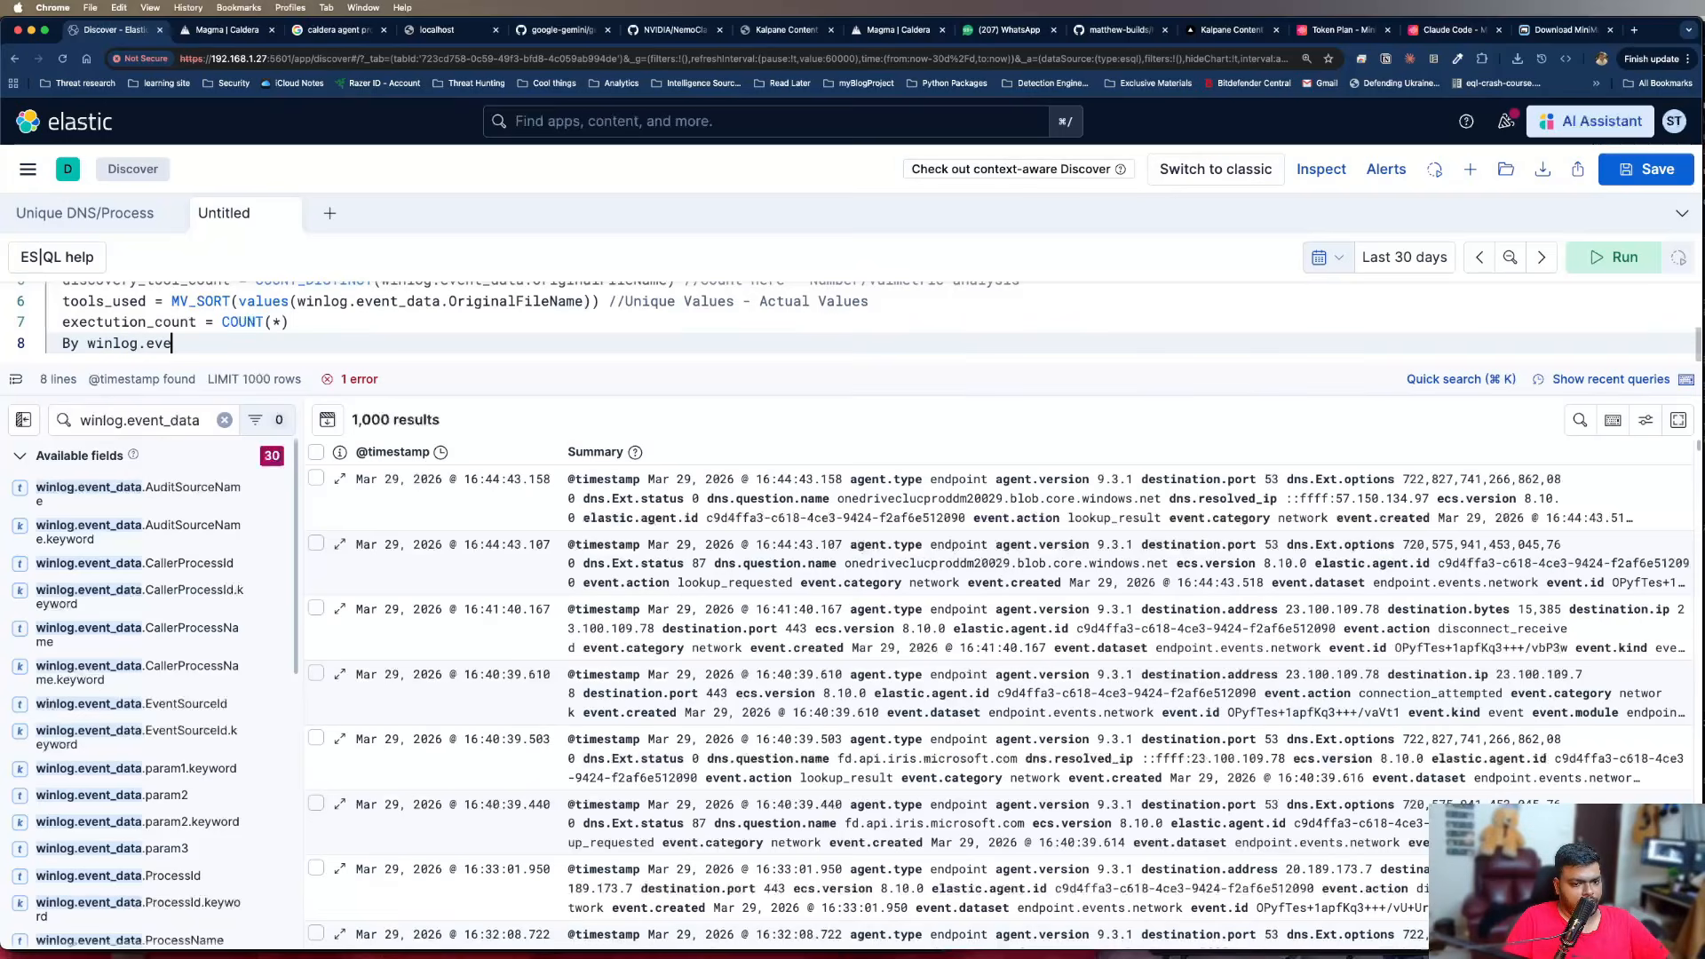
{"action": "key", "text": "BackSpace"}
{"action": "key", "text": "BackSpace"}
{"action": "key", "text": "BackSpace"}
{"action": "key", "text": "BackSpace"}
{"action": "key", "text": "BackSpace"}
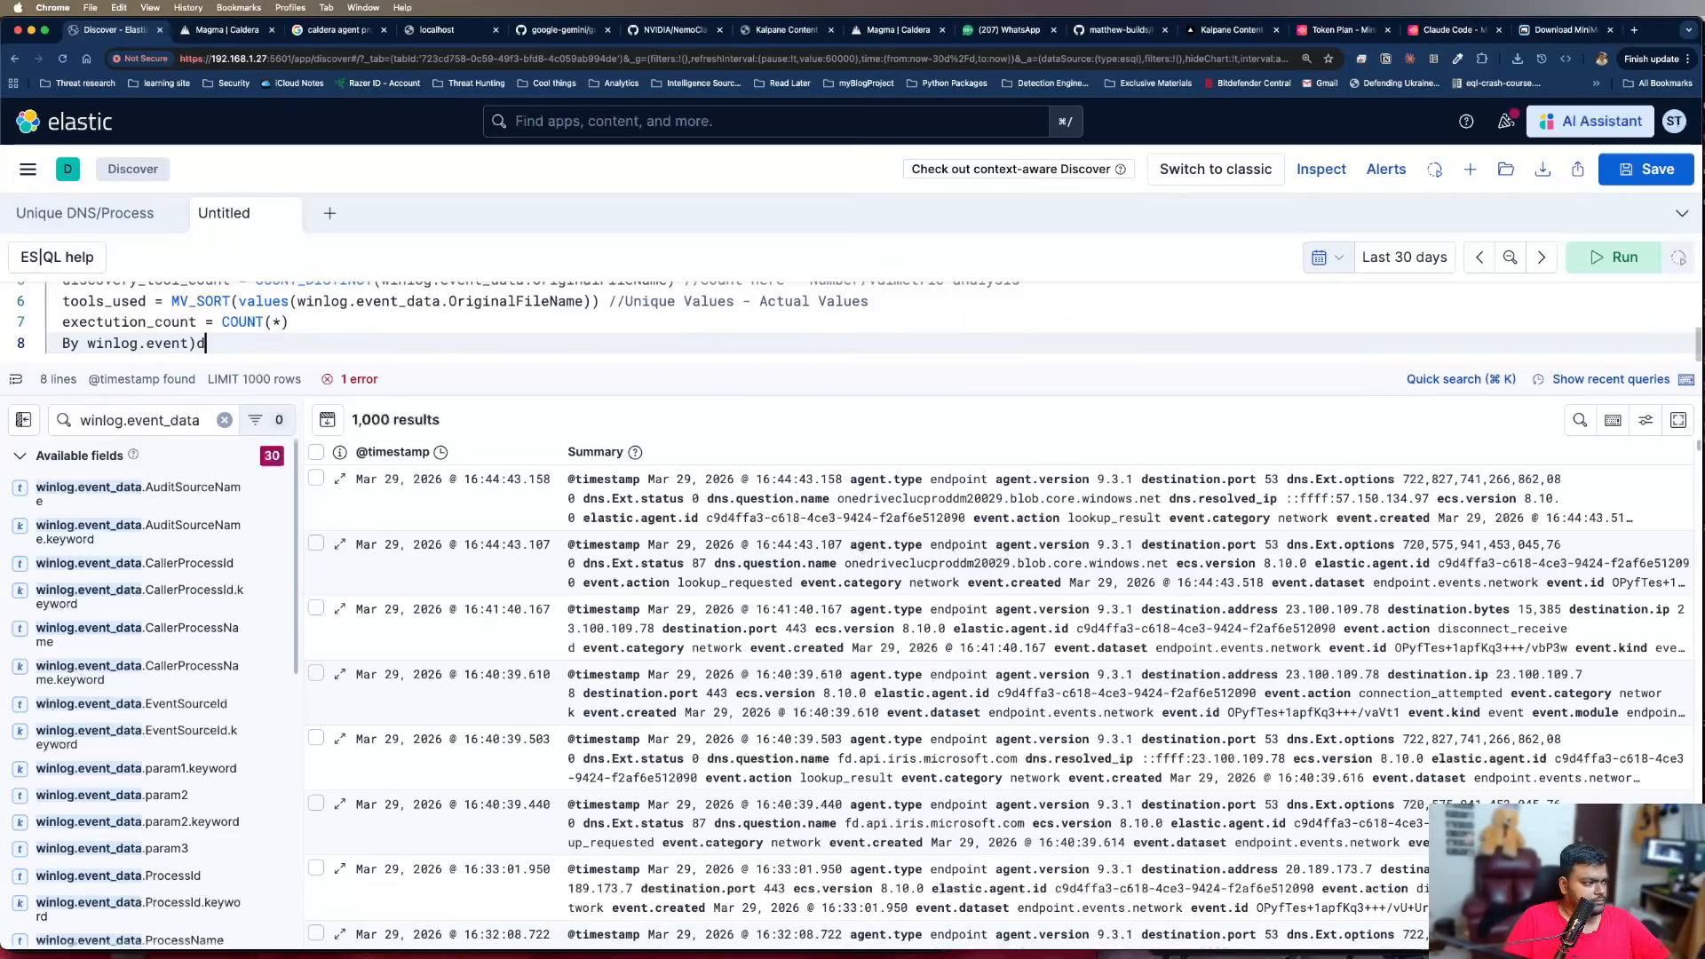
{"action": "type", "text": "_data."}
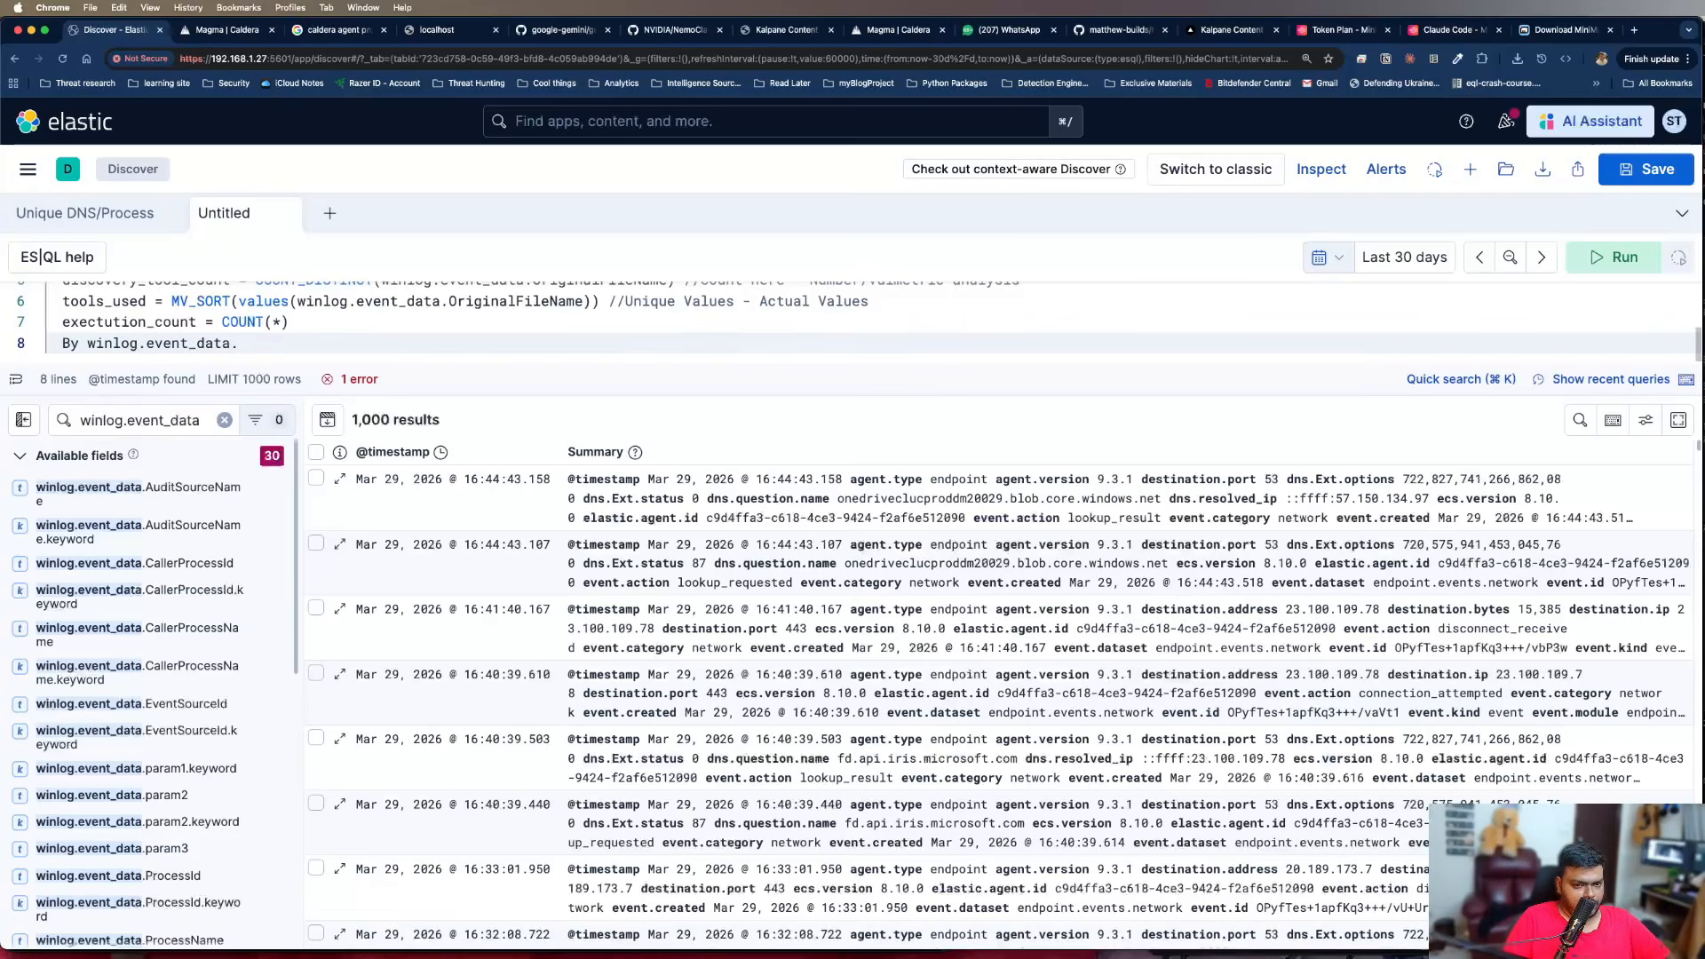
{"action": "type", "text": "User"}
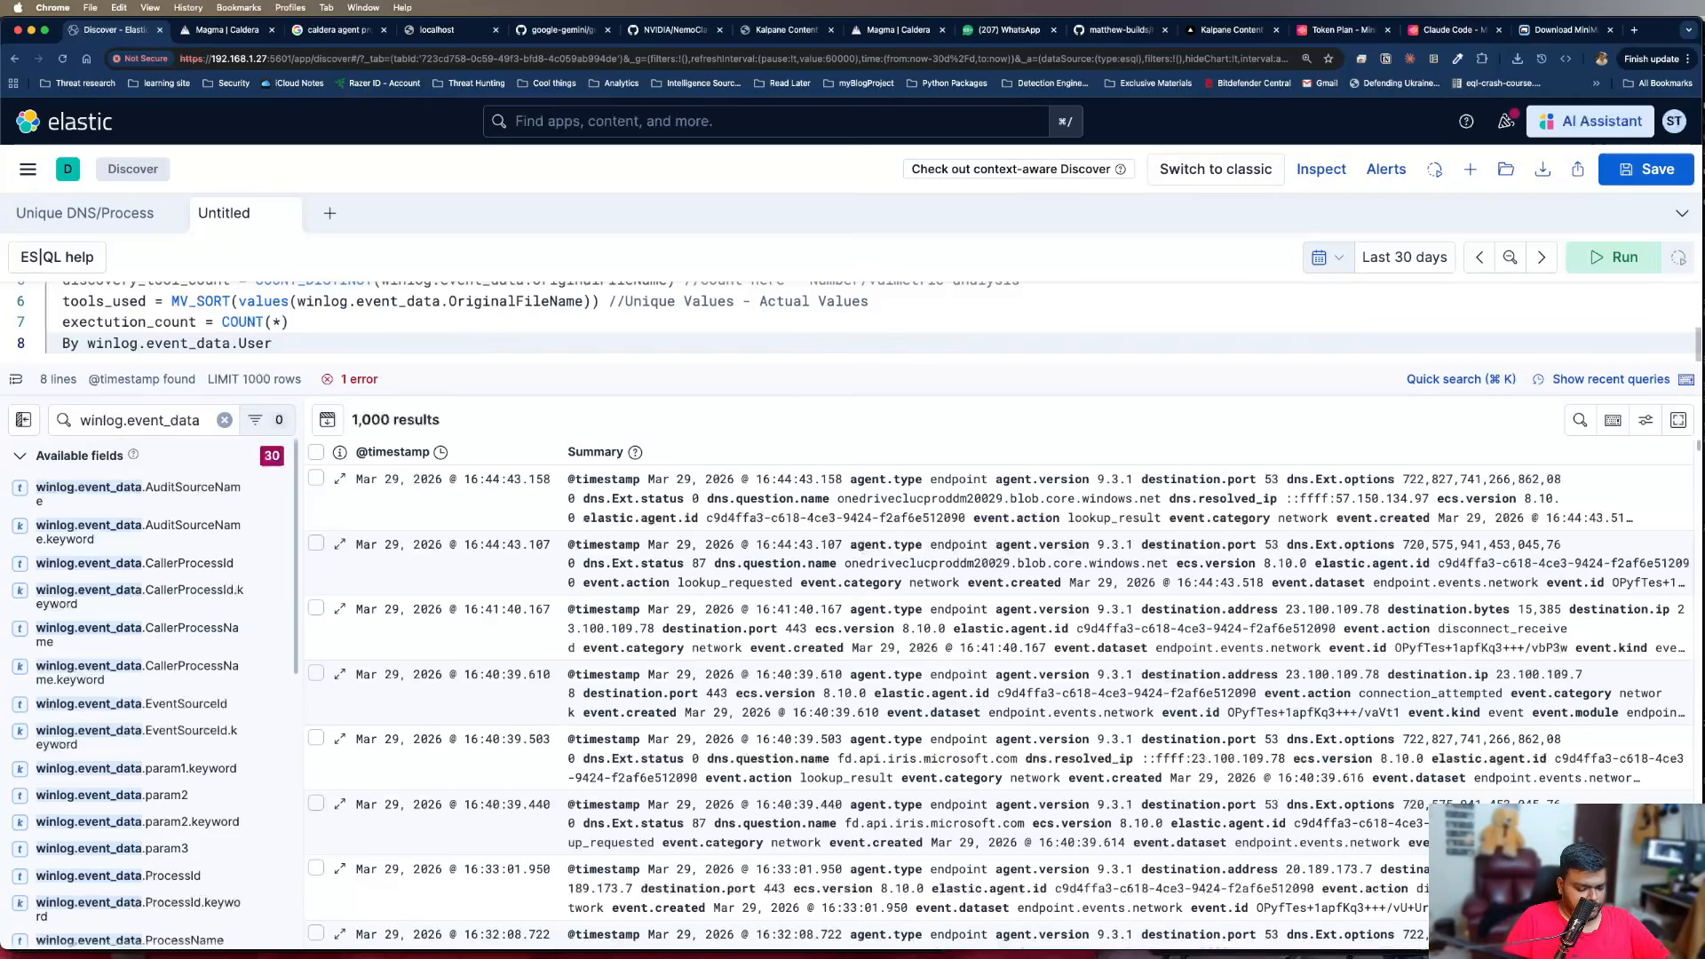
{"action": "type", "text": ",host.name,m"}
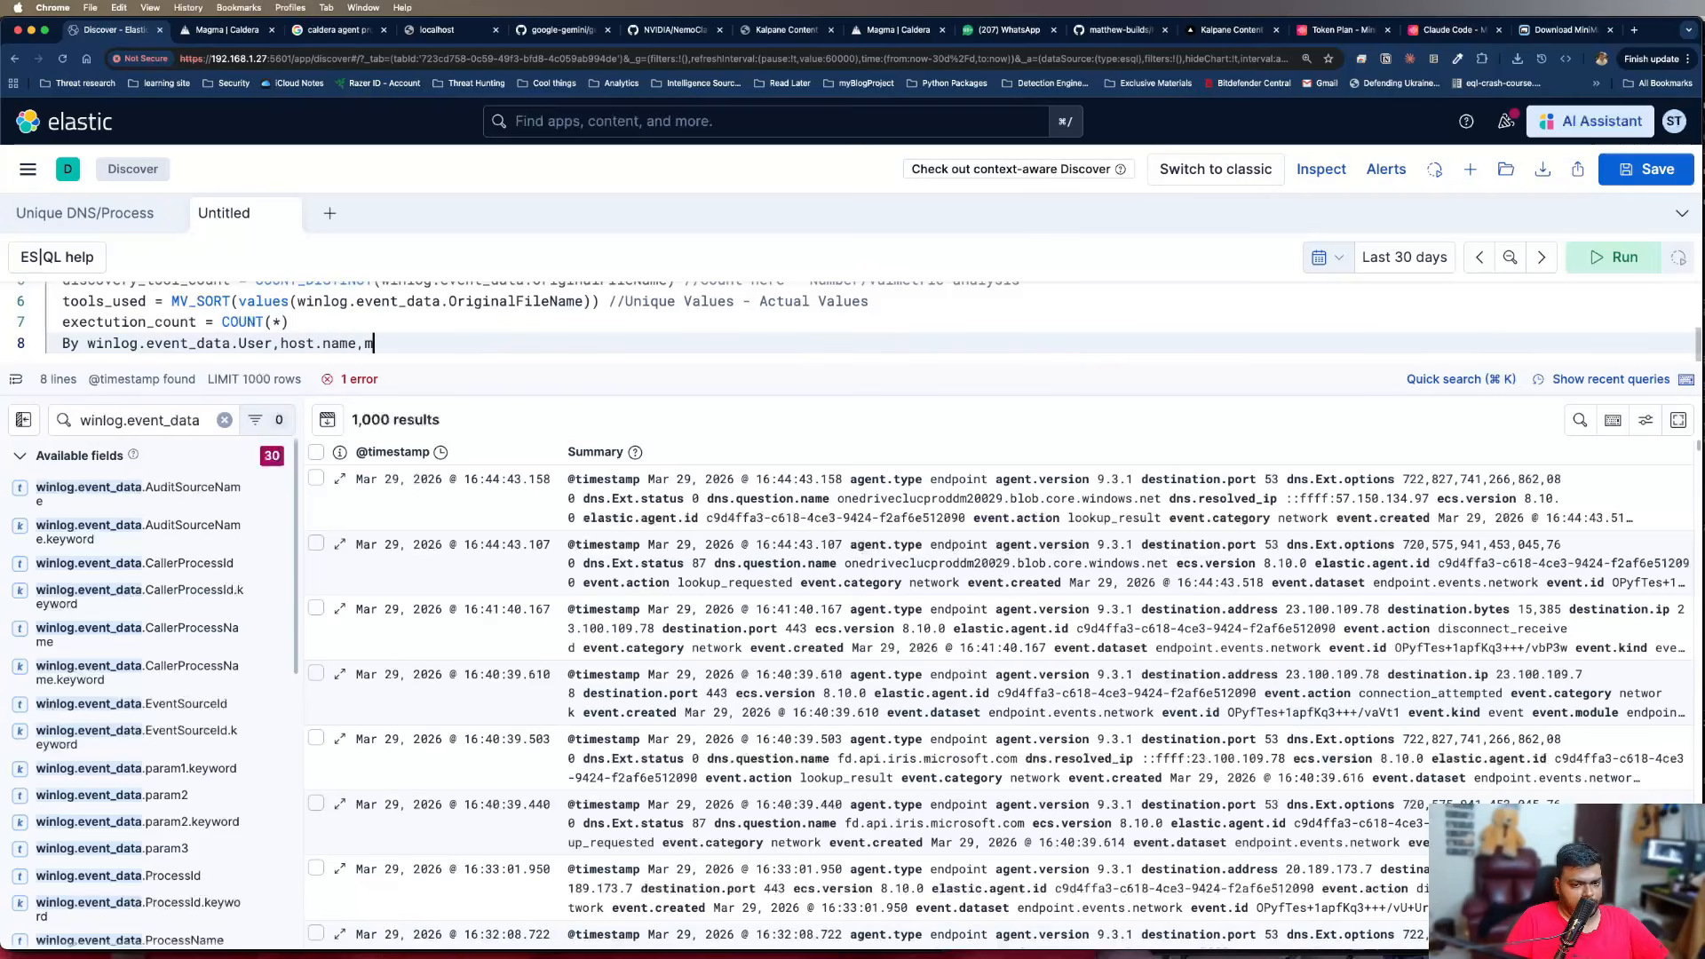
{"action": "key", "text": "BackSpace"}
{"action": "type", "text": "time)"}
{"action": "key", "text": "BackSpace"}
{"action": "type", "text": "_"}
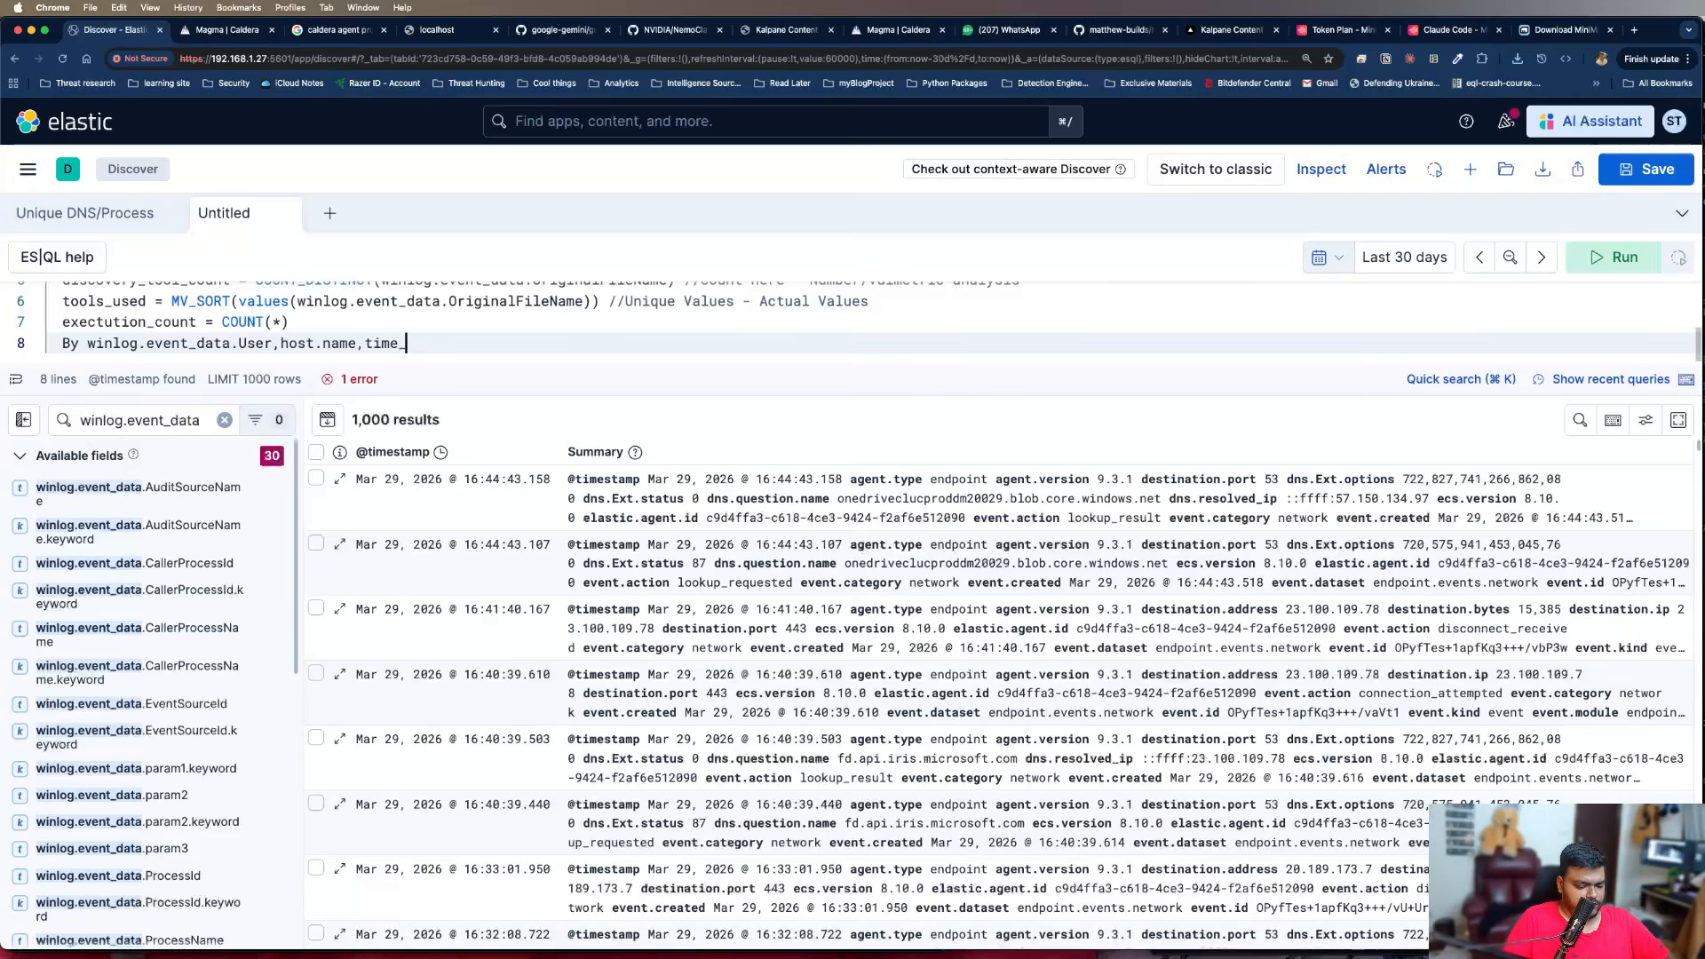
{"action": "type", "text": "window = "}
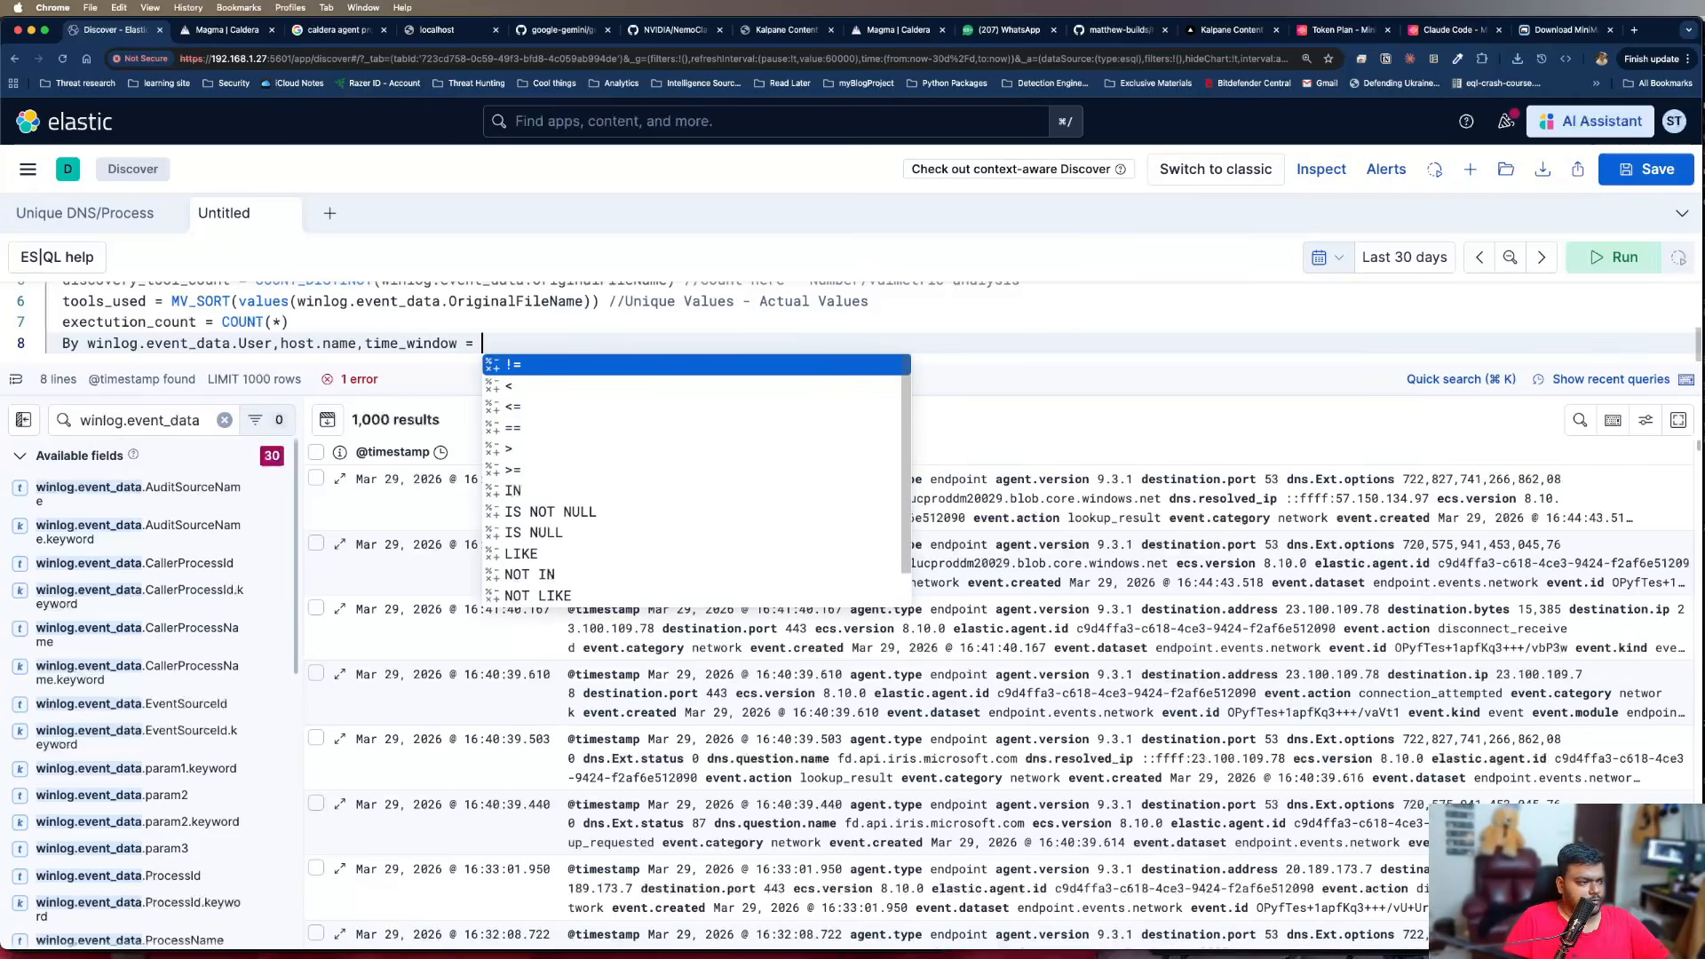
{"action": "type", "text": "BUN"}
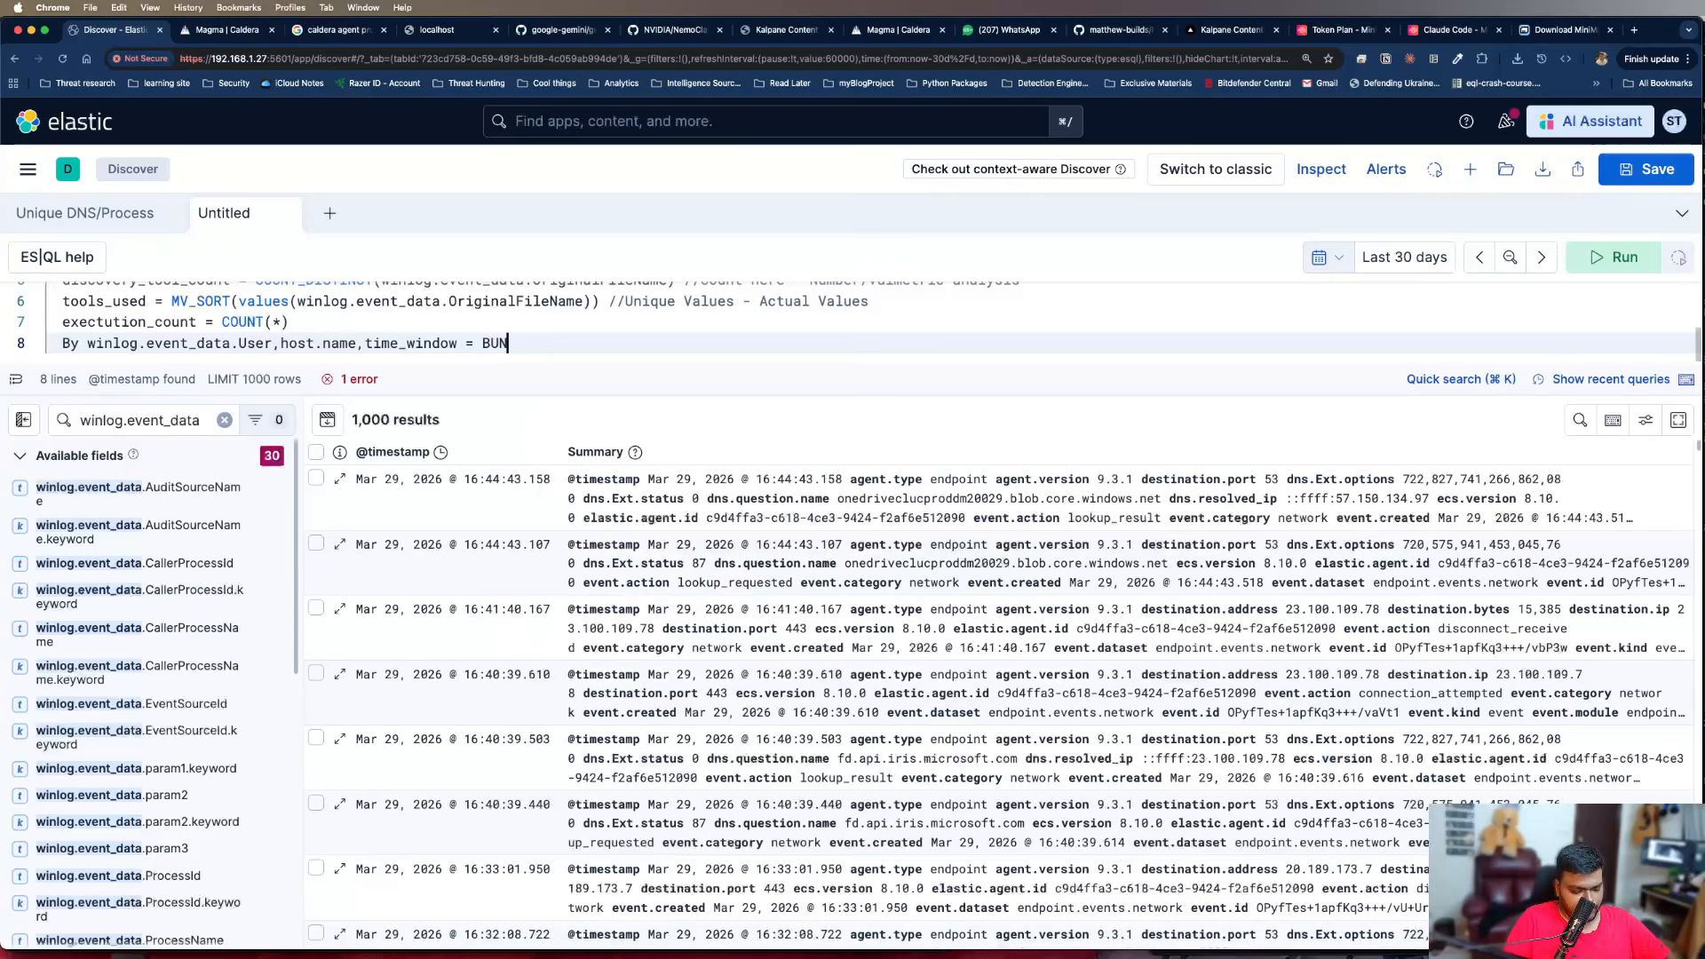
{"action": "key", "text": "BackSpace"}
{"action": "type", "text": "CKET"}
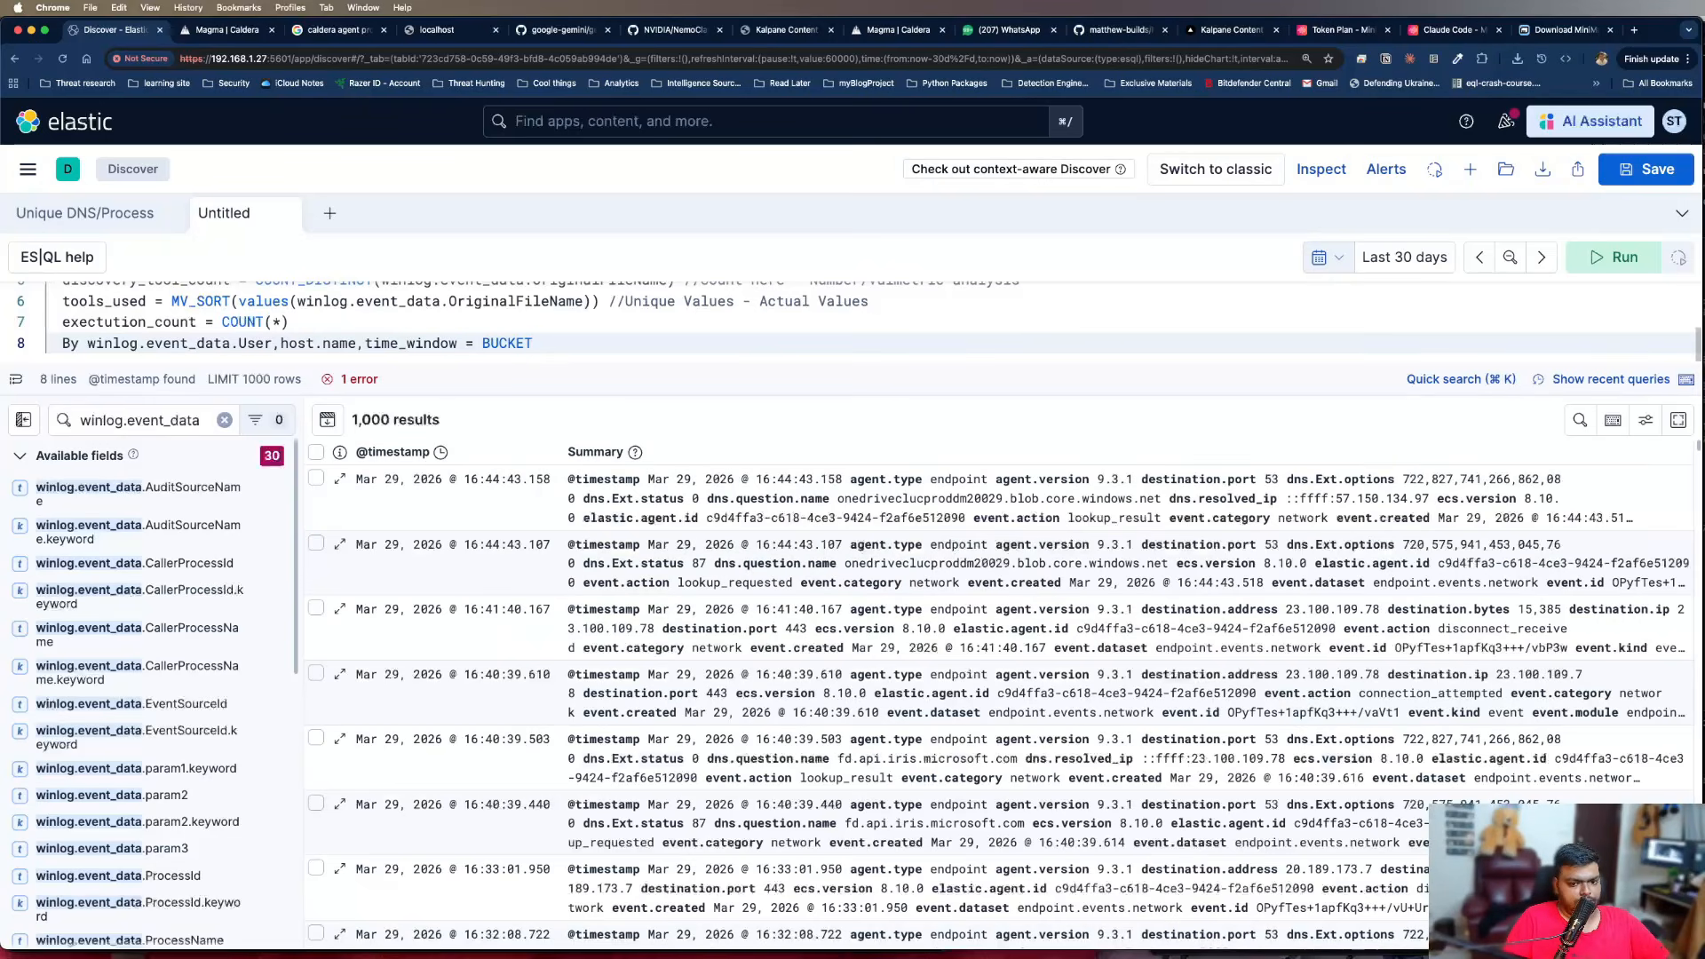
{"action": "type", "text": "(@"}
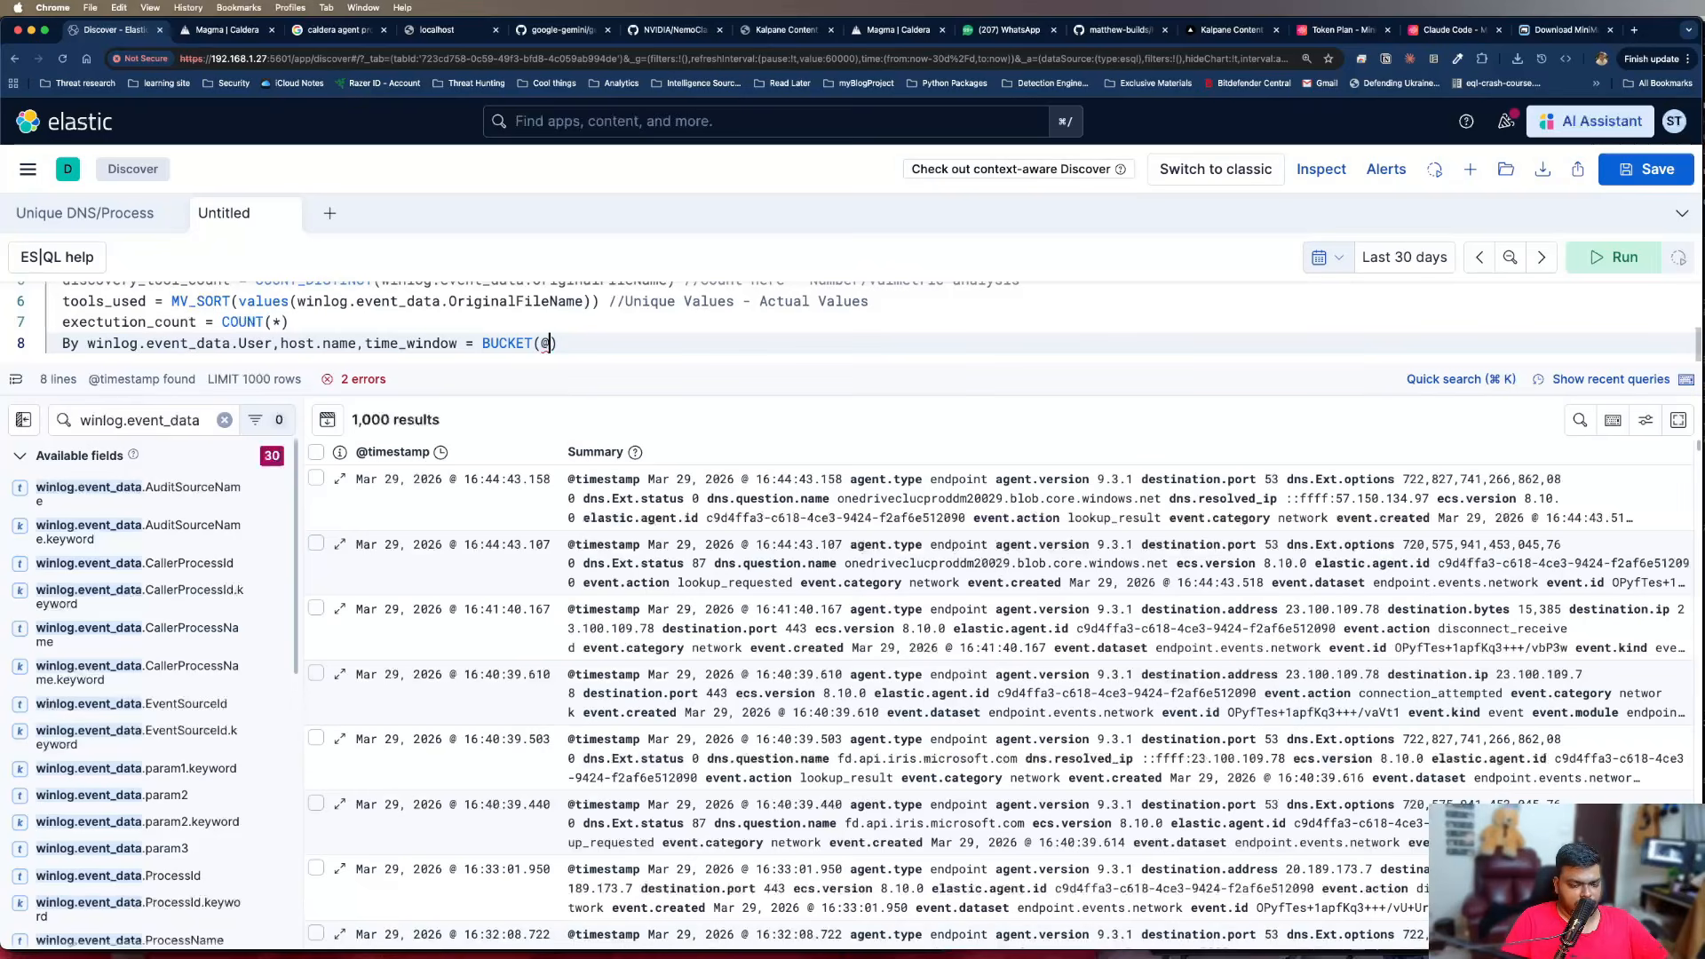
{"action": "type", "text": "timestamp,"}
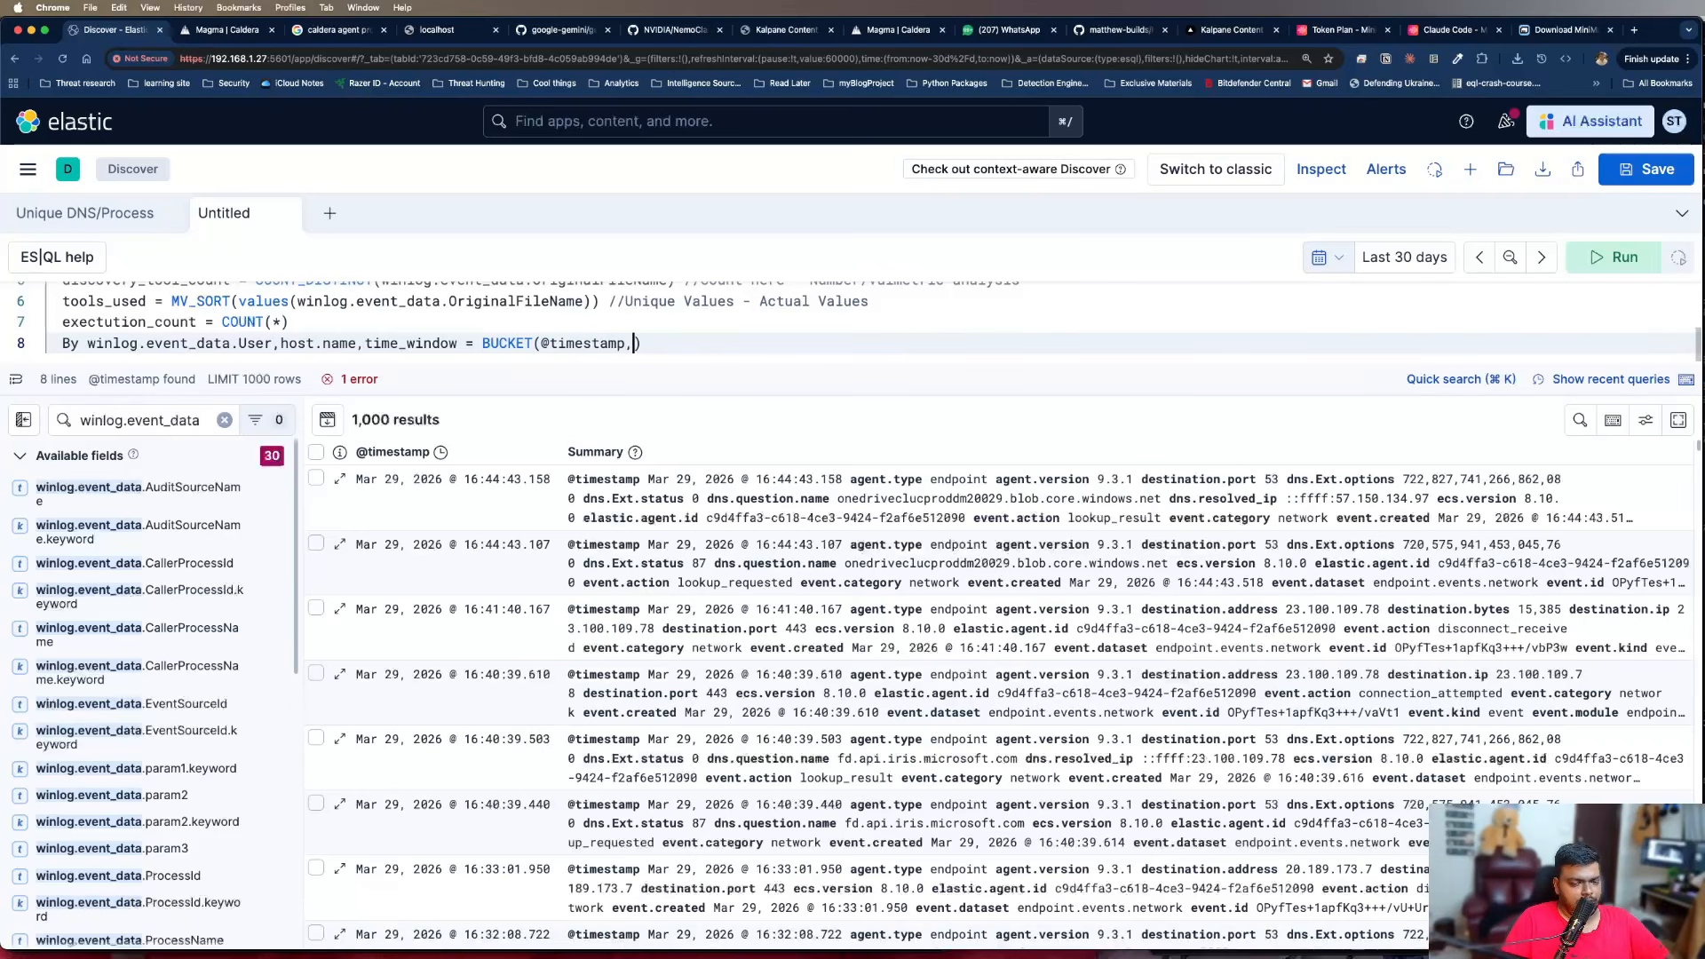
{"action": "type", "text": "5minutes"}
{"action": "left_click", "coordinate": [639, 344]}
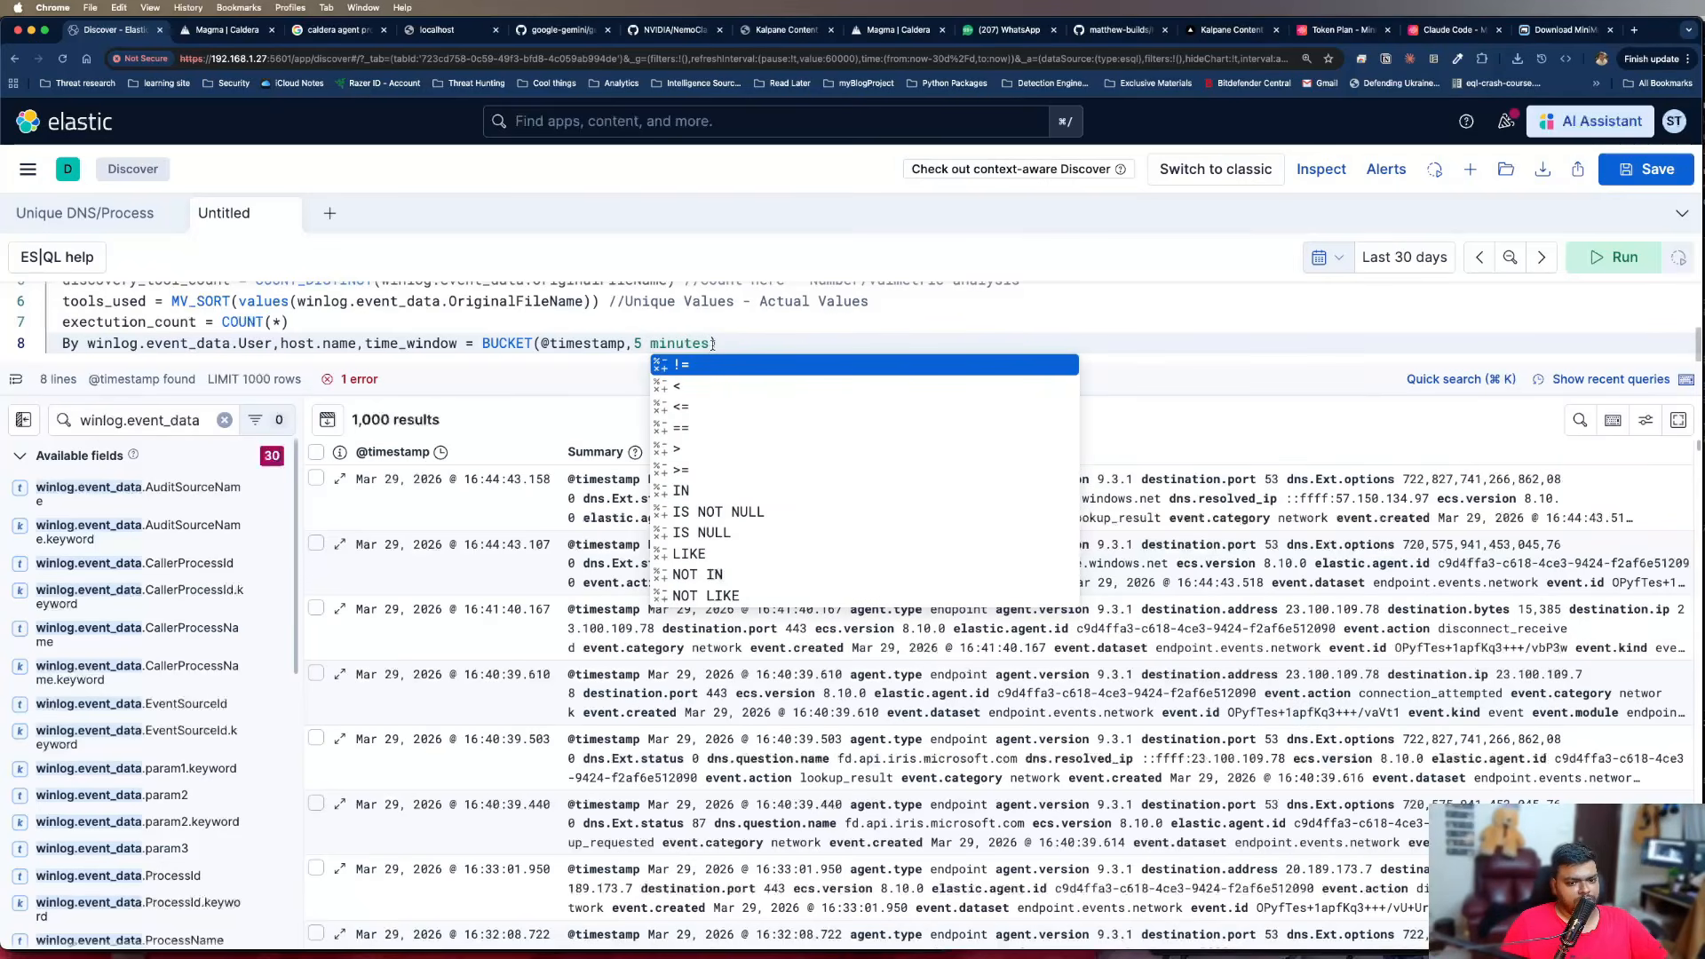
{"action": "key", "text": "super+Right"}
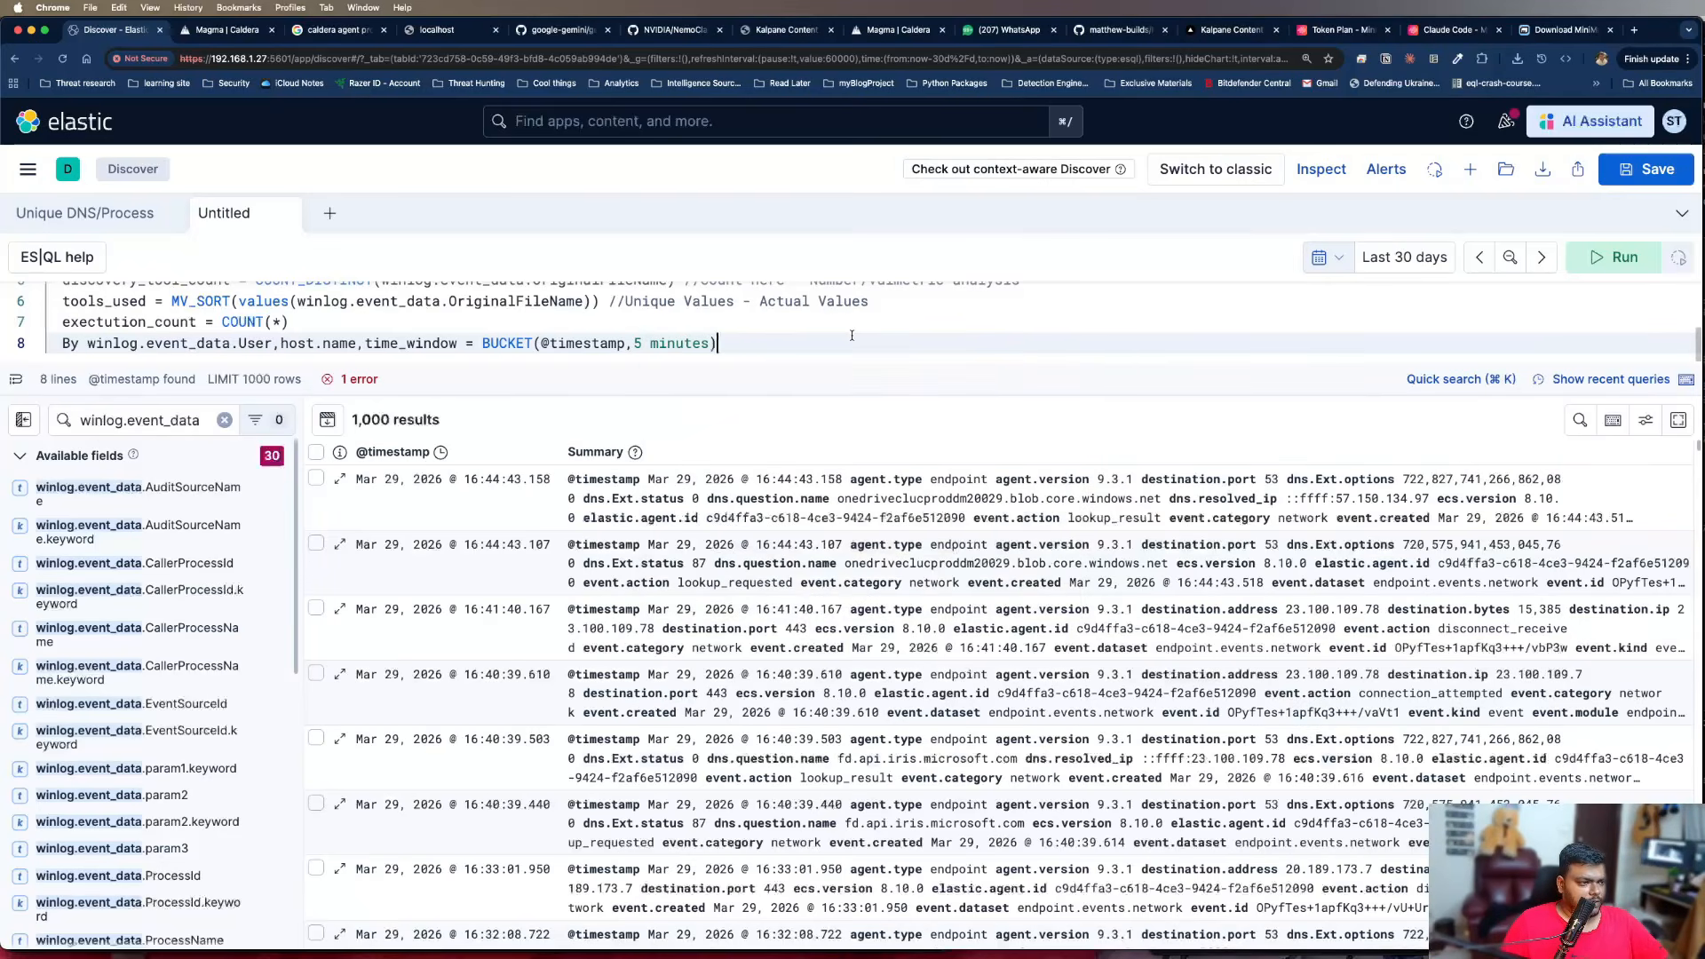
Append the comment "//Group by 5 mins" to the By line
{"action": "type", "text": "//Group"}
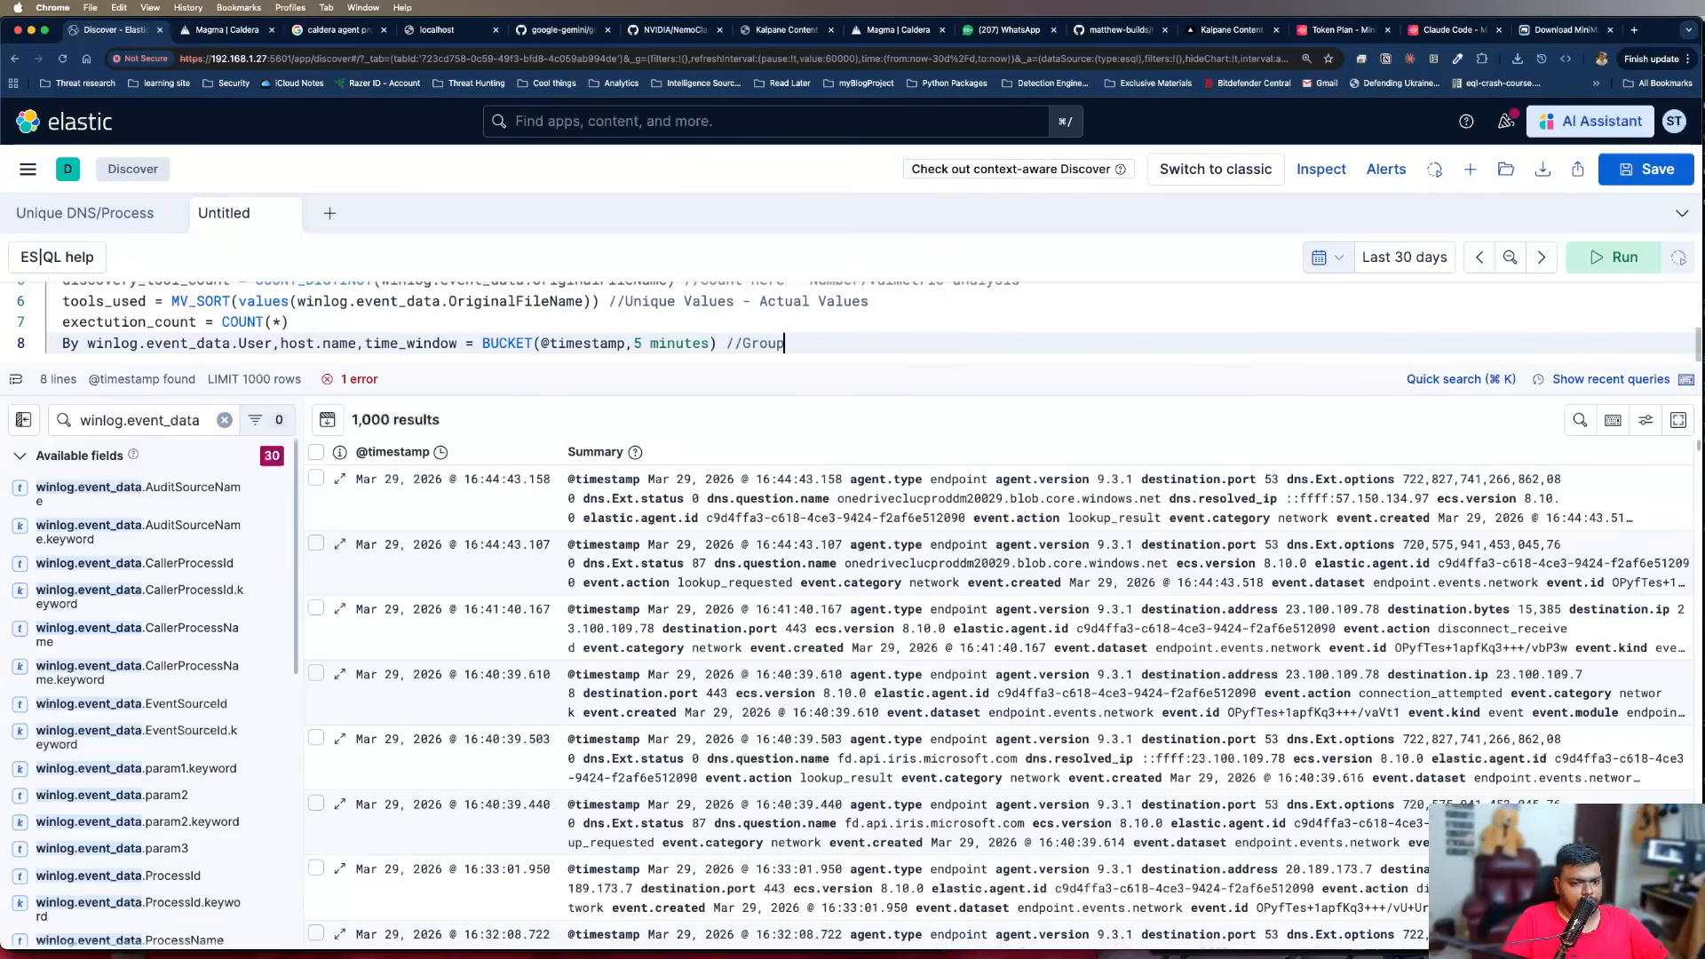
{"action": "type", "text": "by"}
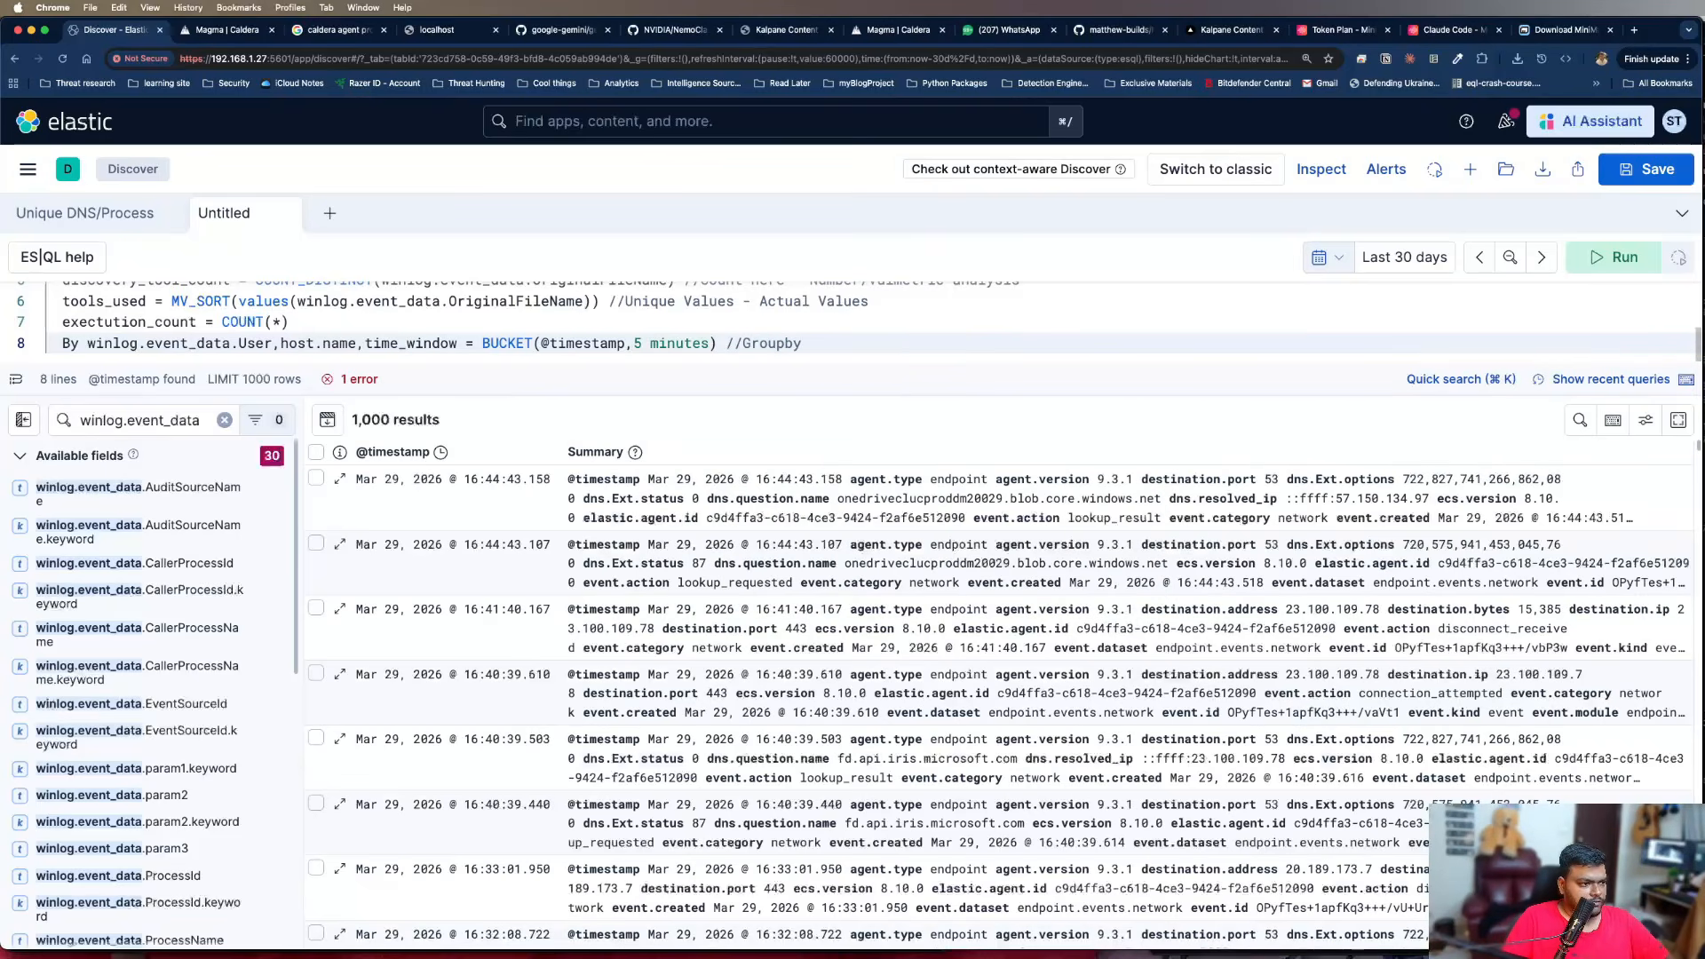
{"action": "key", "text": "Left"}
{"action": "key", "text": "Left"}
{"action": "key", "text": "super+Right"}
{"action": "type", "text": "5 mins"}
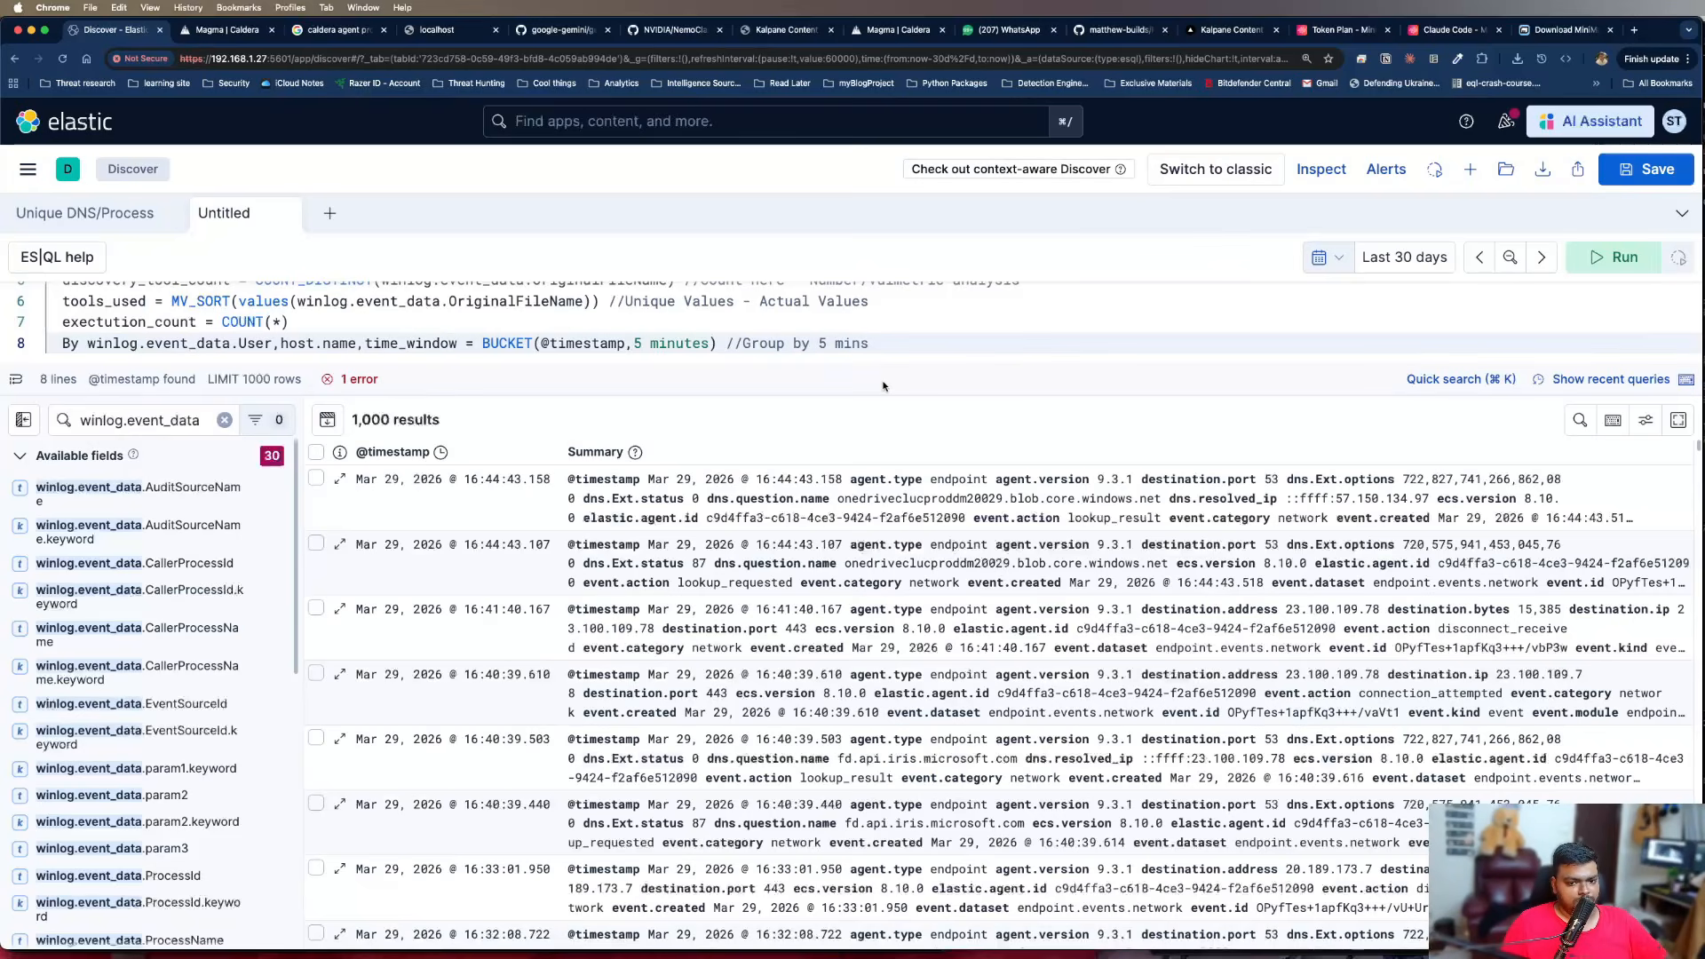
Add the pipe command "| Sort time_window" on a new line below the By clause
{"action": "left_click", "coordinate": [872, 343]}
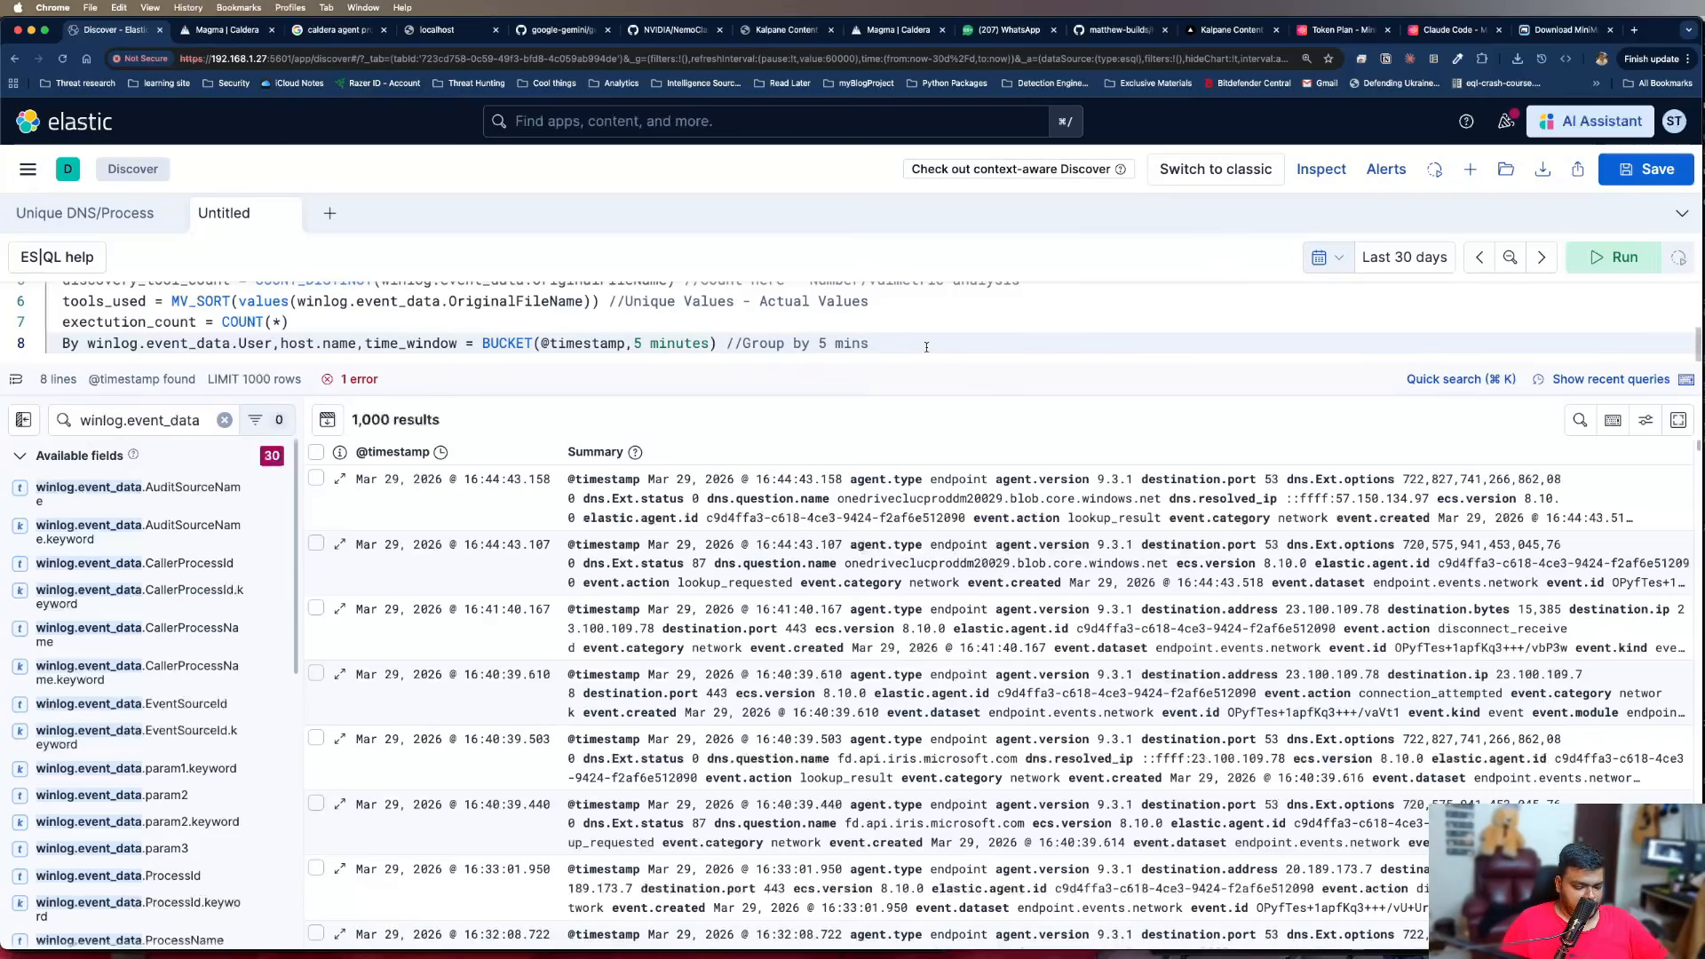
{"action": "key", "text": "Return"}
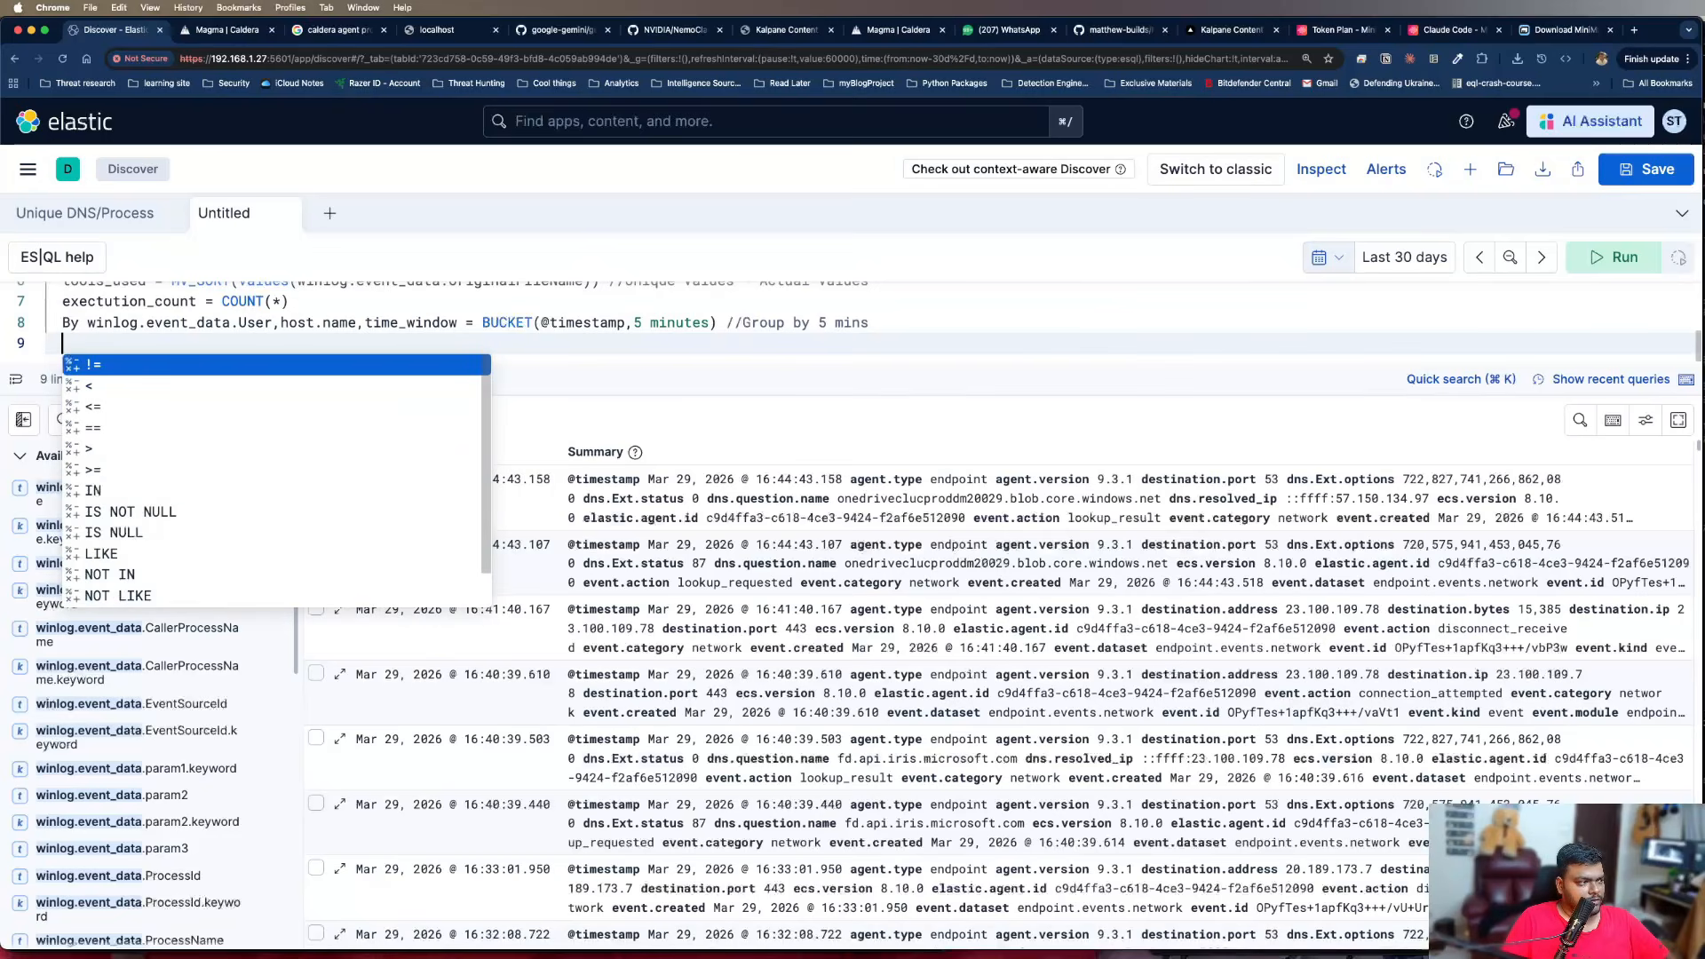
{"action": "type", "text": "Sort time"}
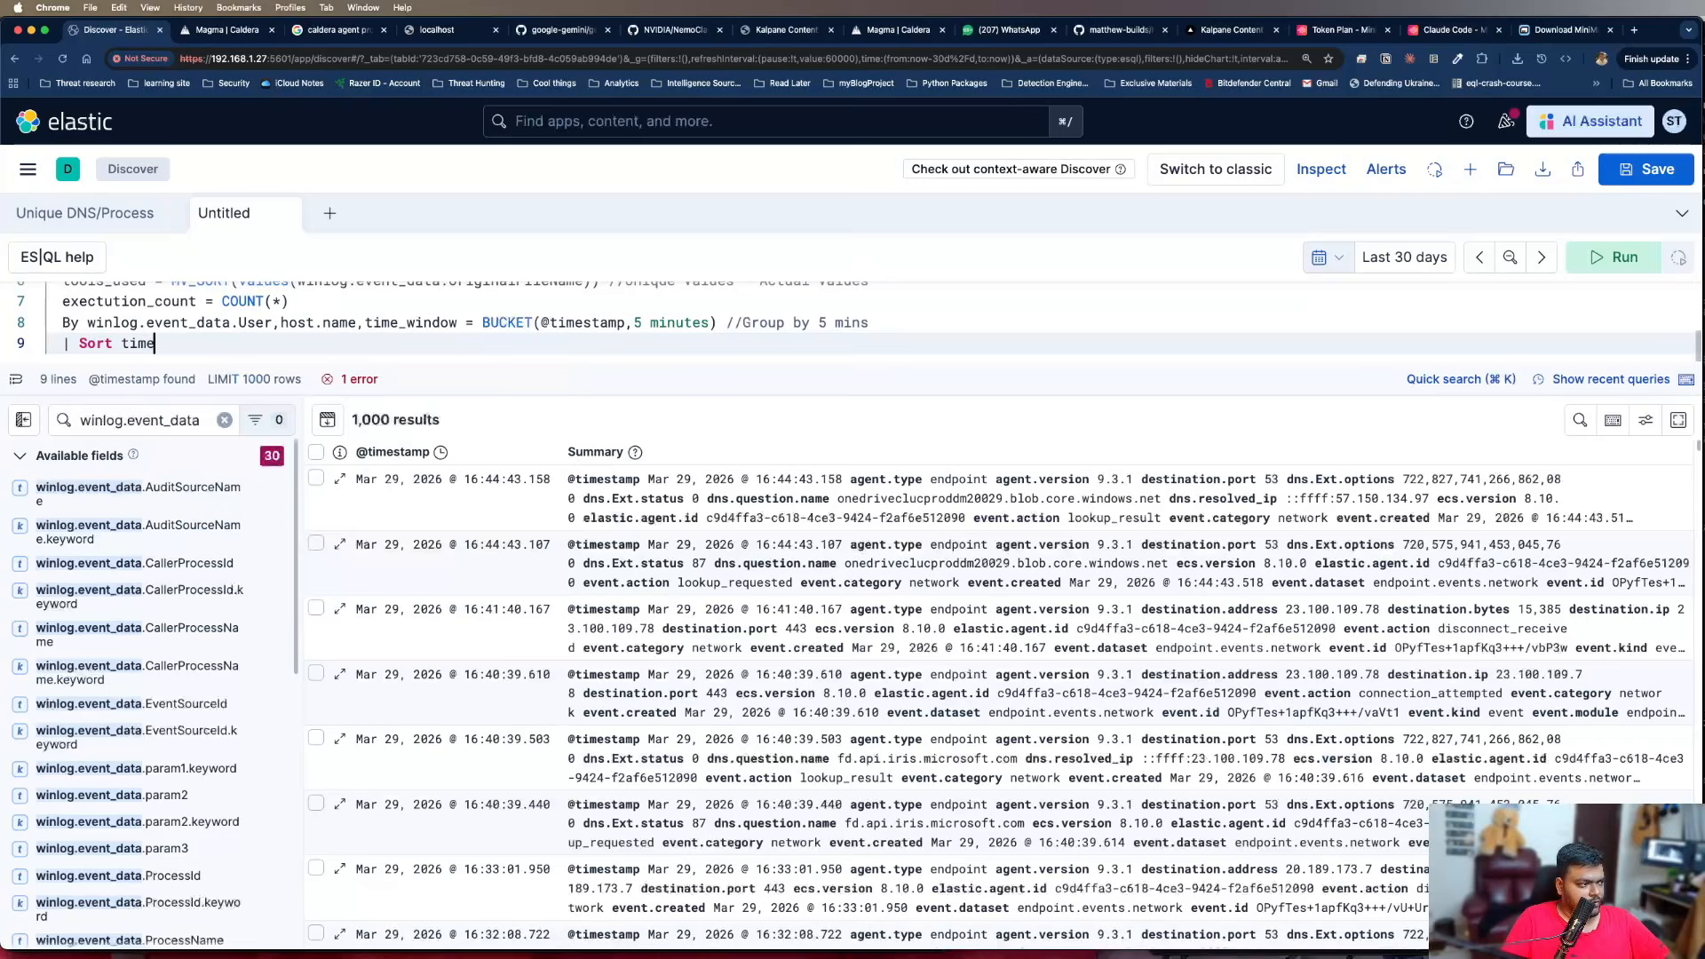
{"action": "type", "text": "_window"}
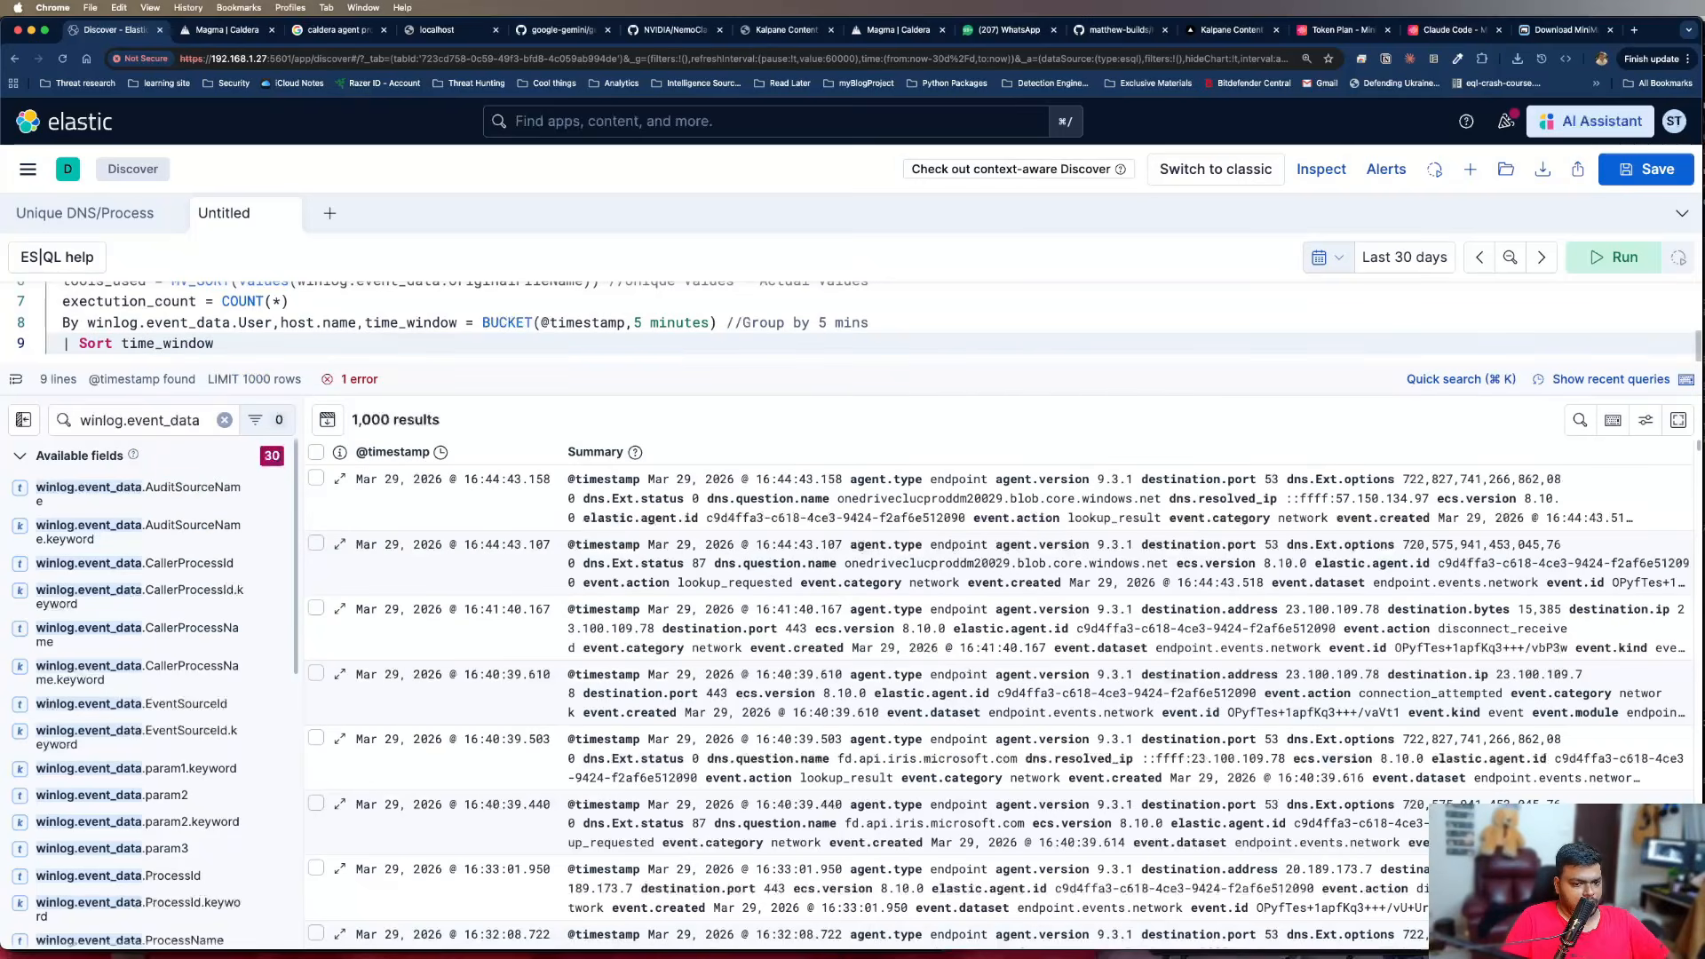
{"action": "type", "text": " DESC, d"}
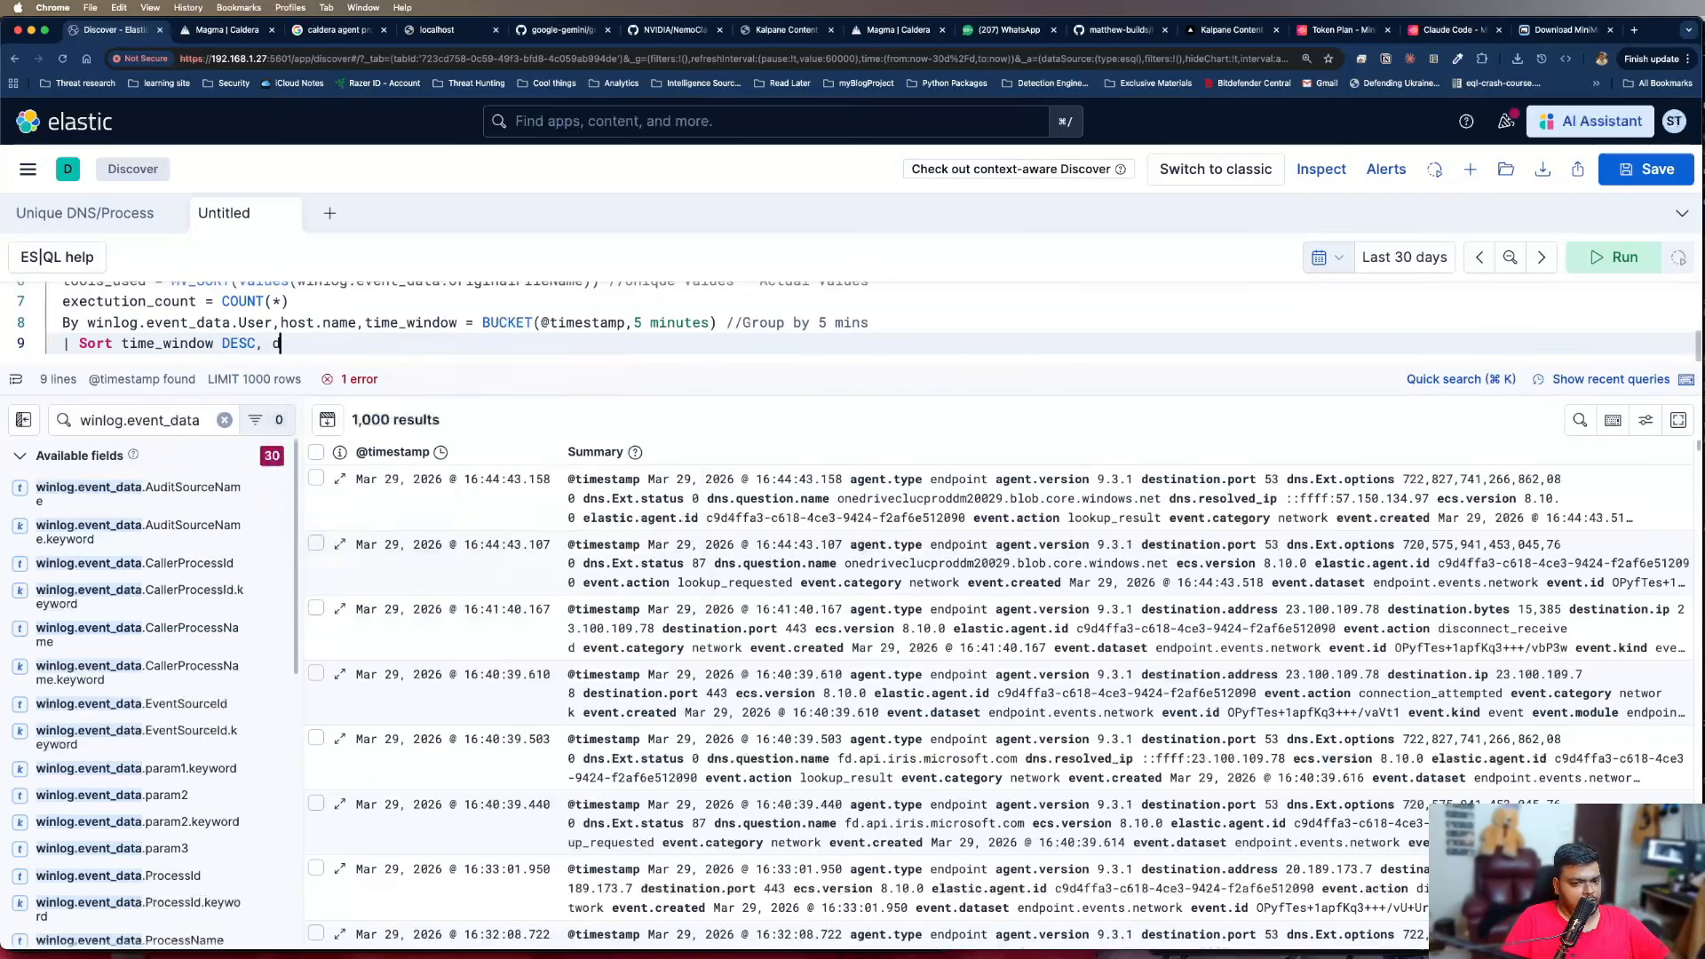
{"action": "type", "text": "iscovery"}
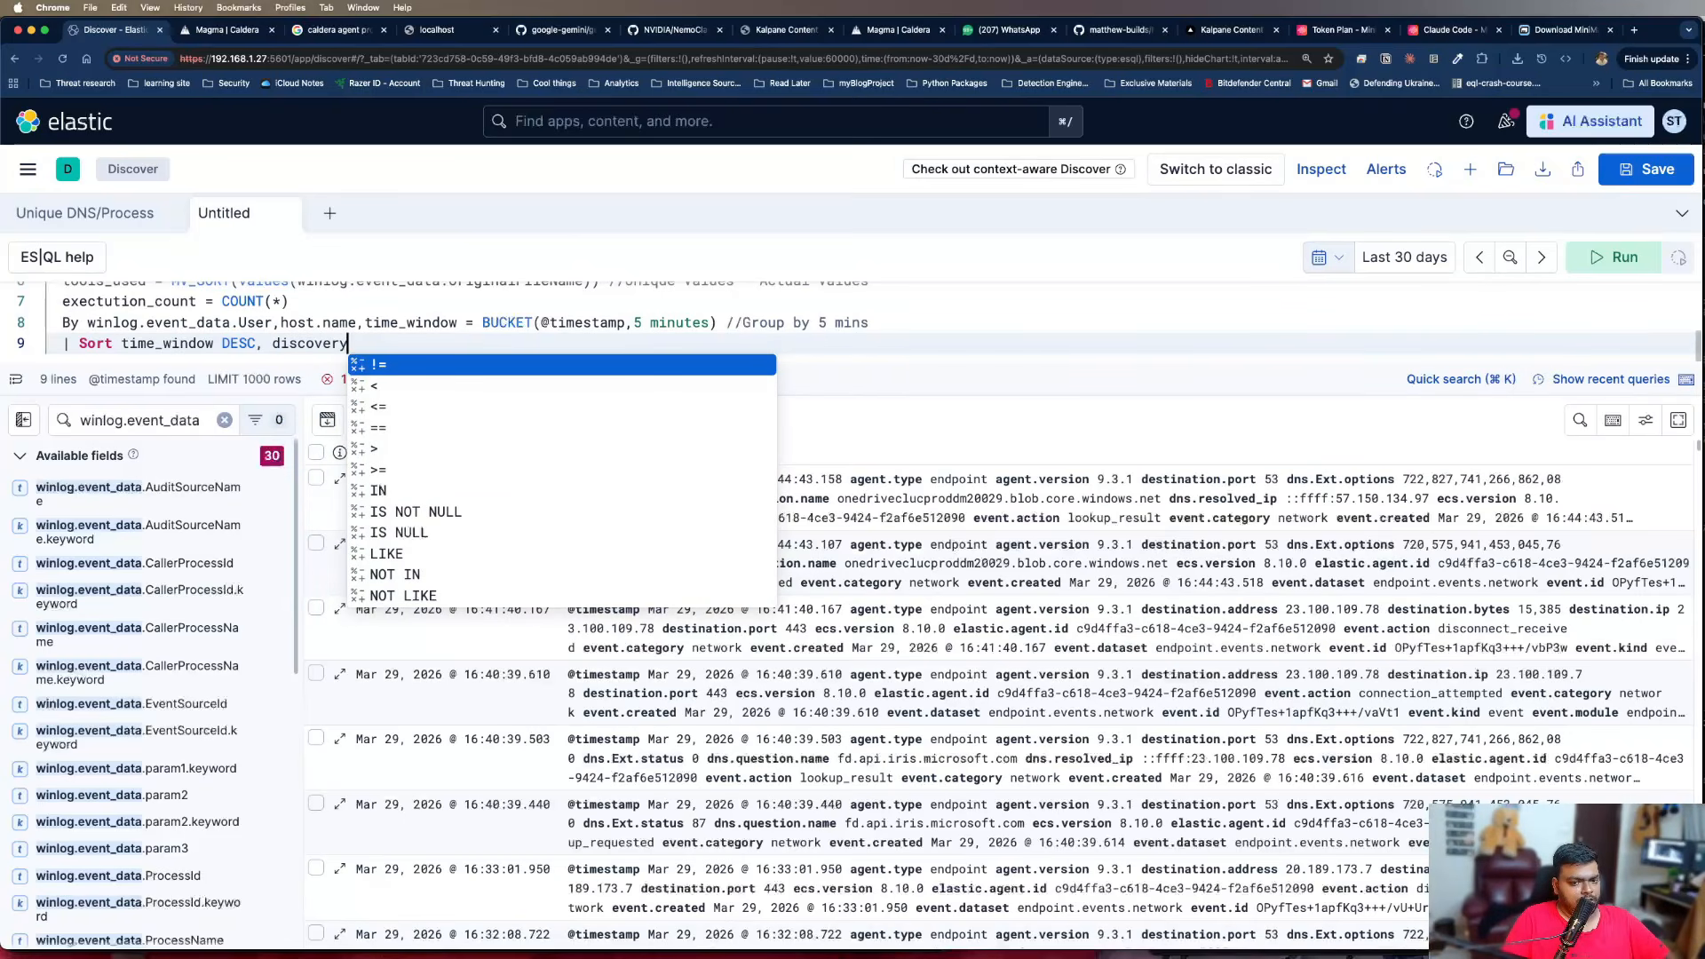
{"action": "type", "text": "_"}
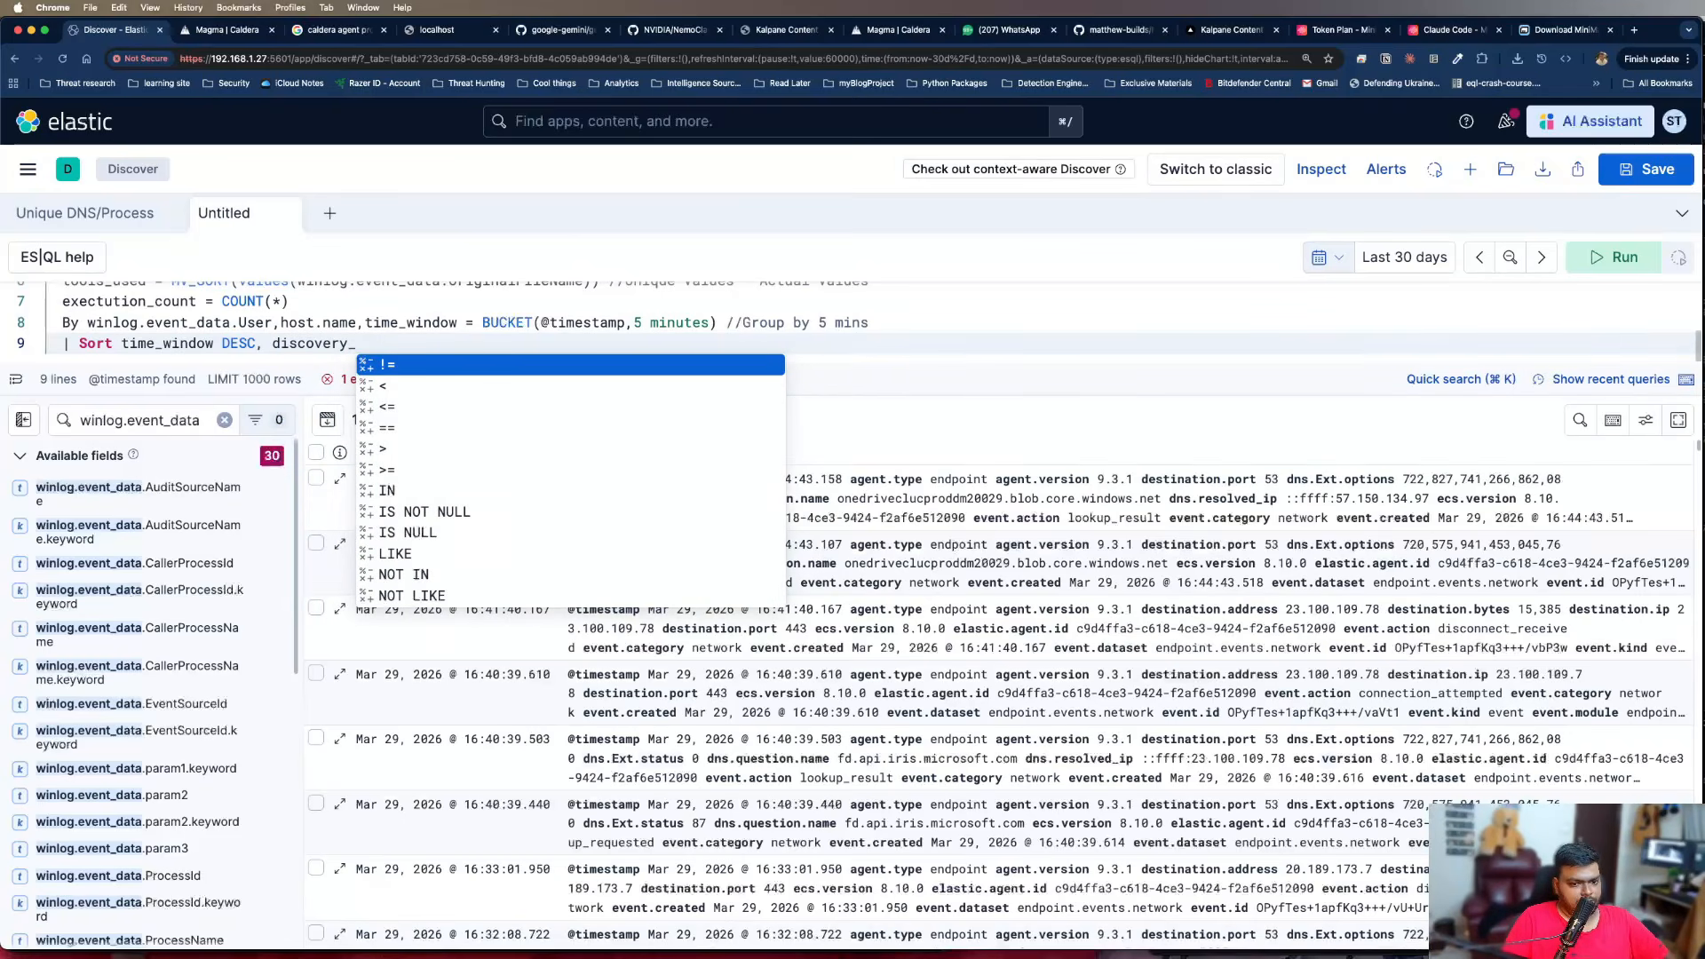
{"action": "type", "text": "tool_count"}
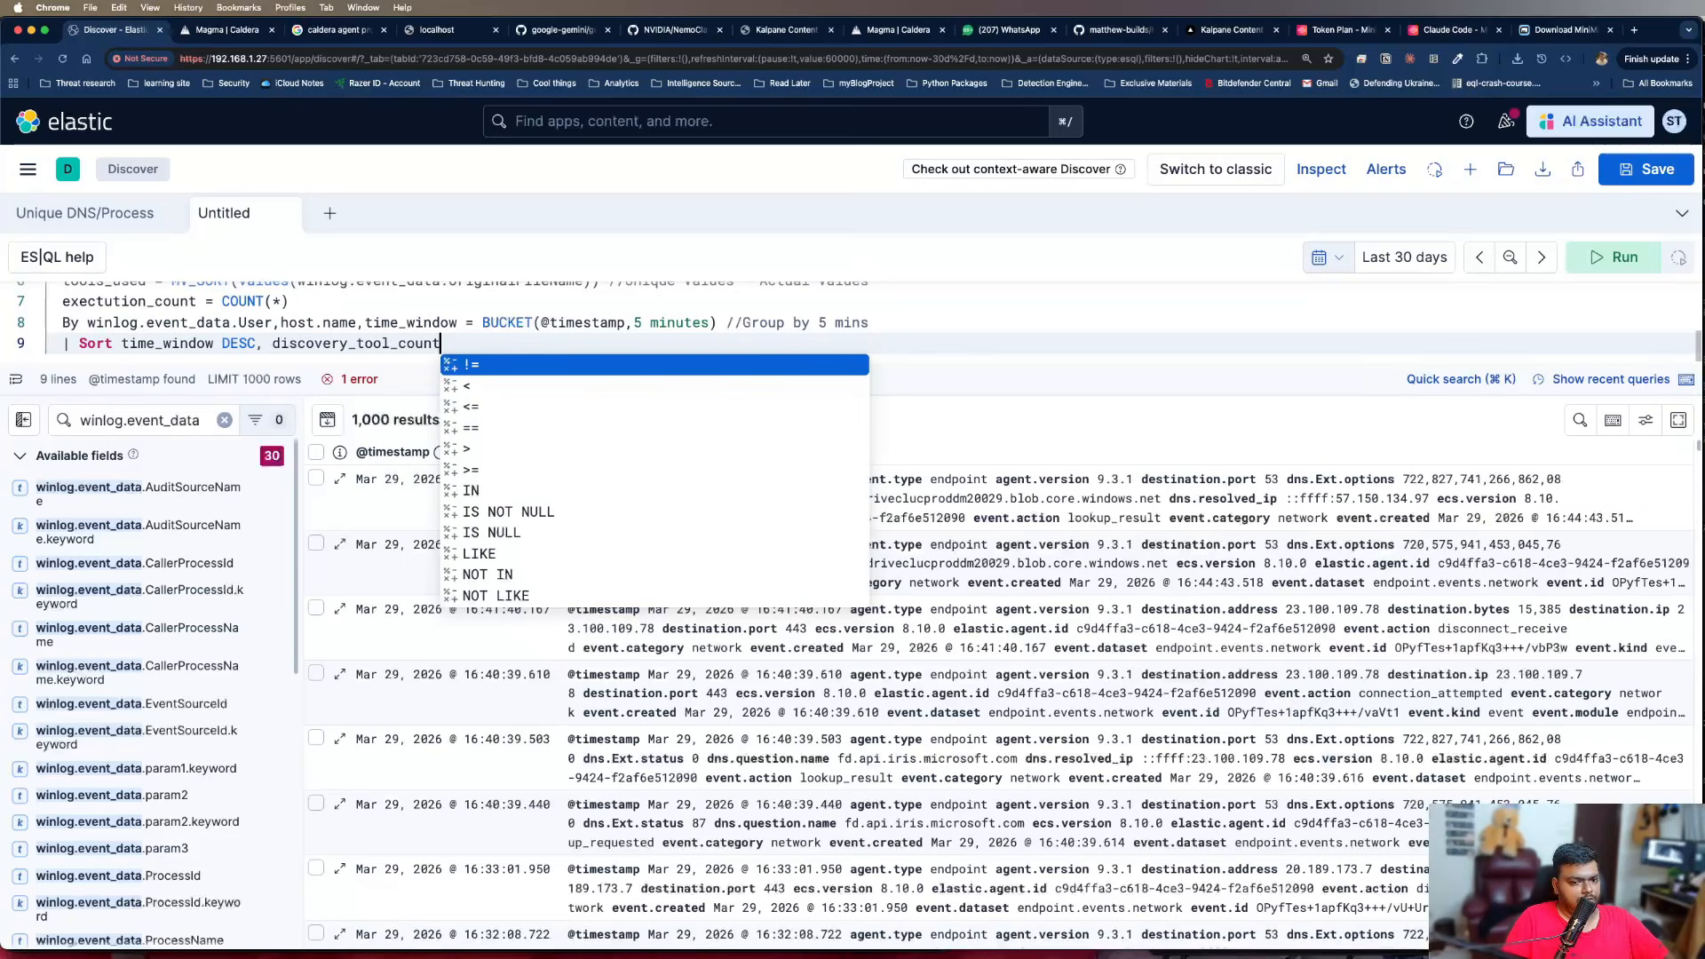
{"action": "type", "text": " De"}
Complete the Sort line so it orders by time_window DESC, discovery_tool_count DESC
{"action": "key", "text": "BackSpace"}
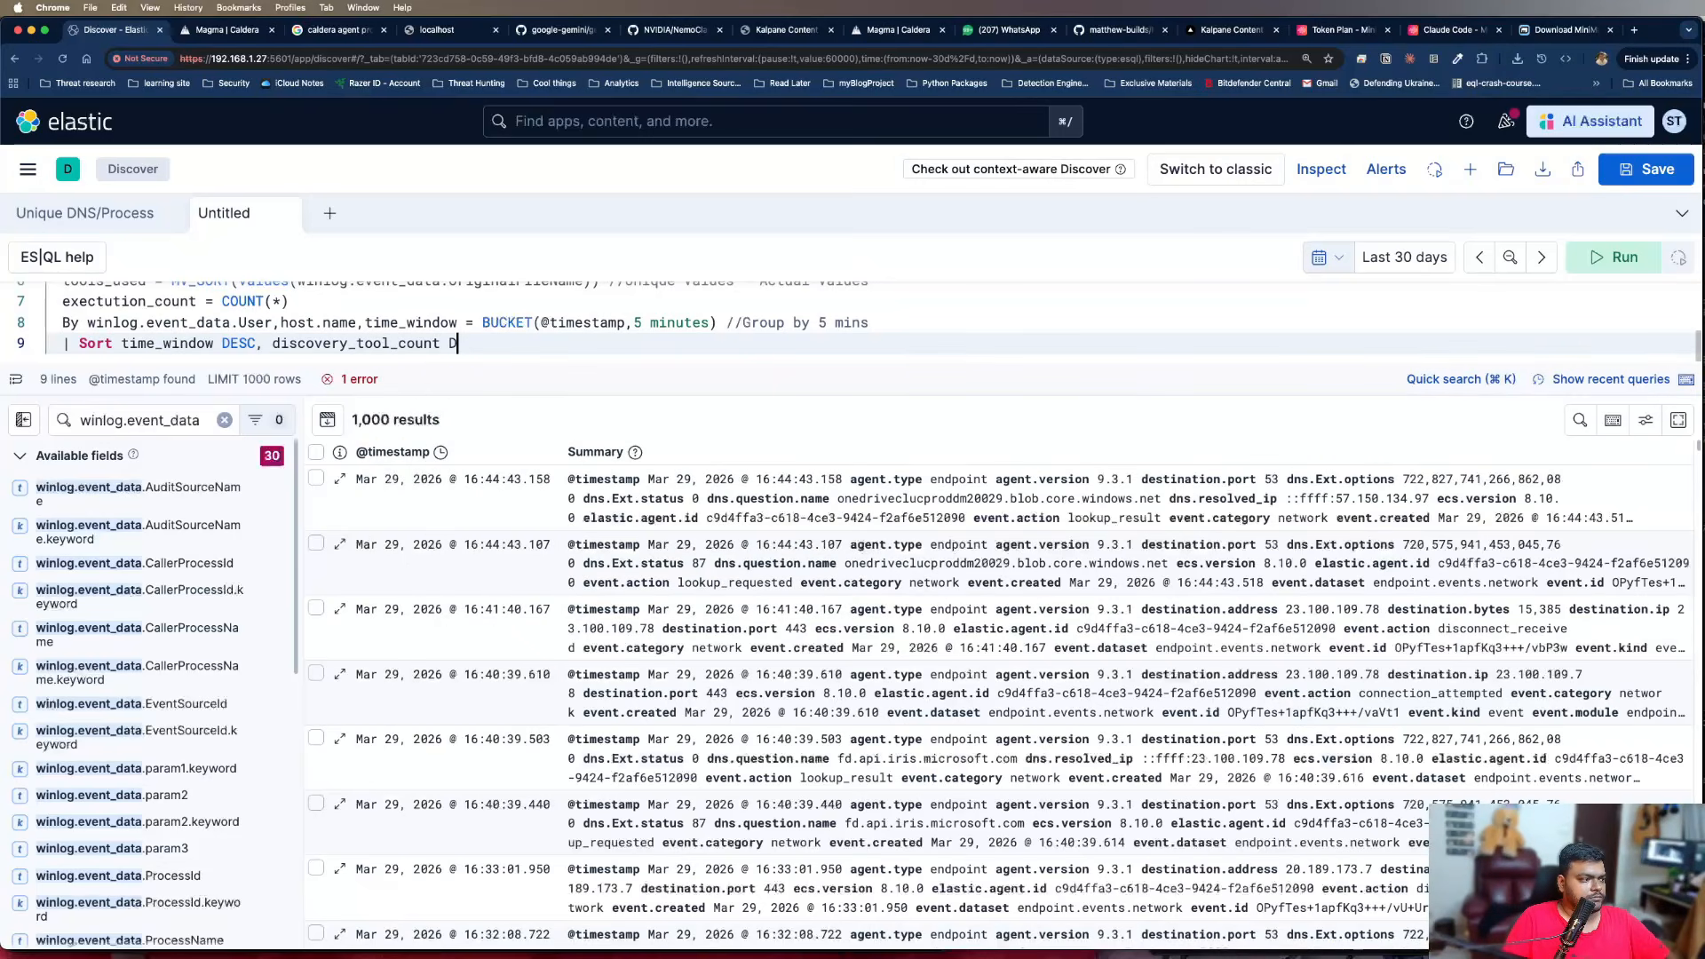
Append the comment "//Newest findings first" to the Sort line and run the query
{"action": "type", "text": "ESC"}
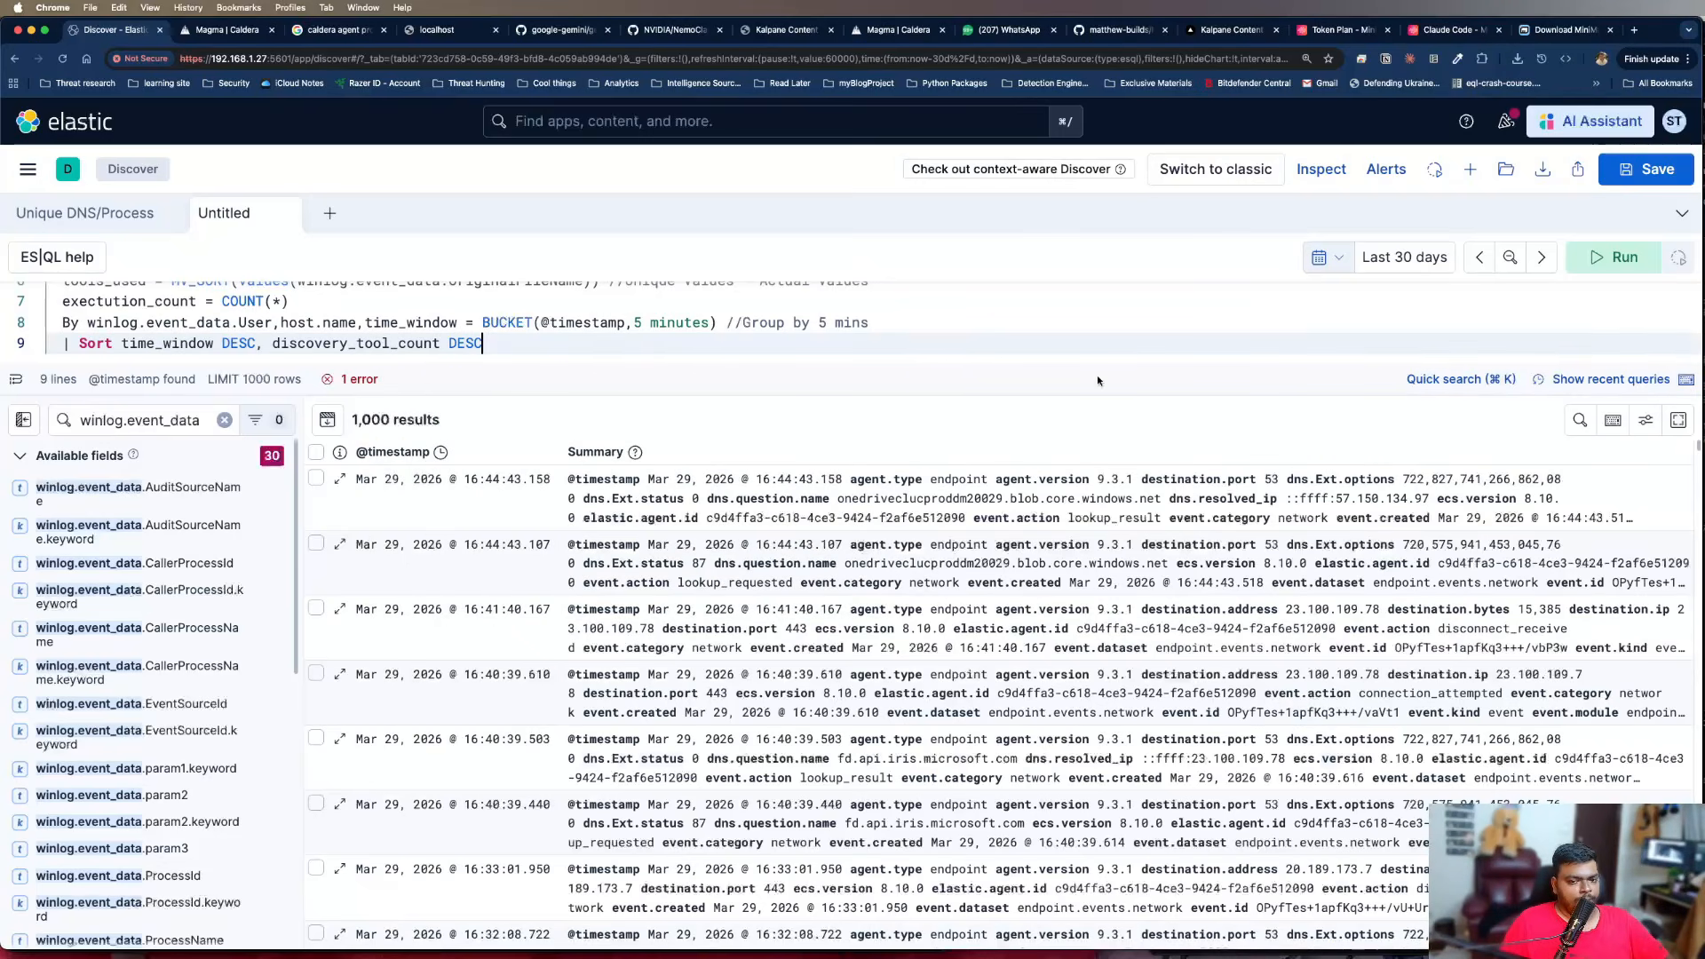
{"action": "type", "text": " //Newest "}
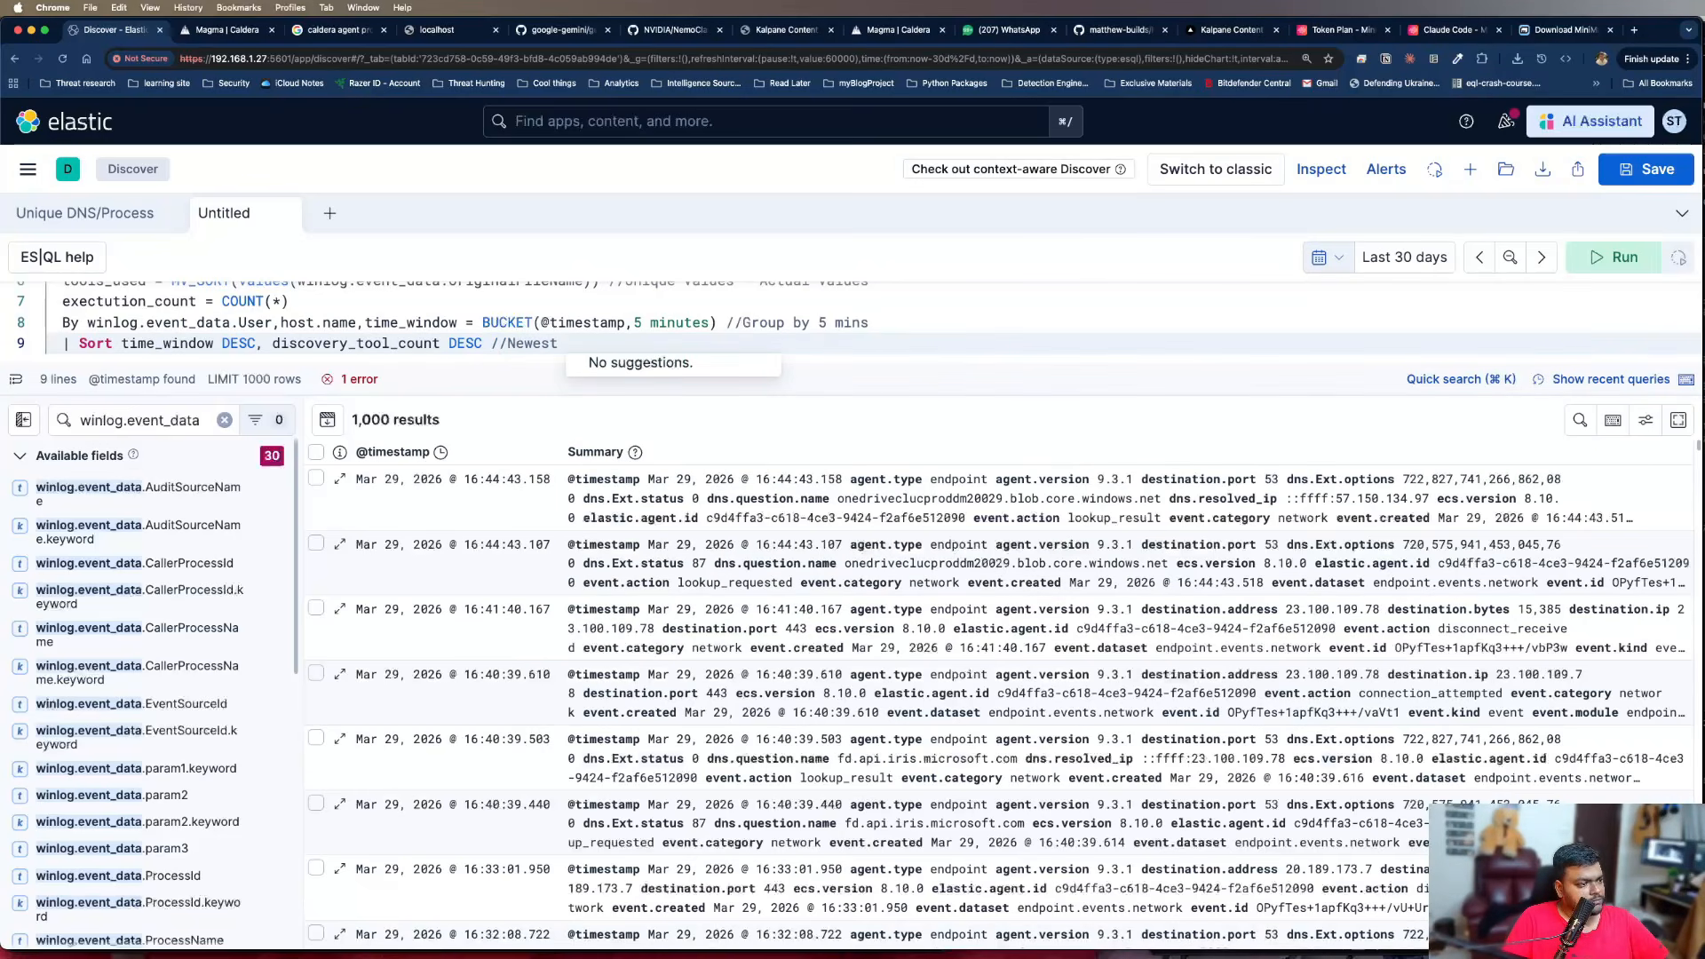
{"action": "type", "text": "findings first"}
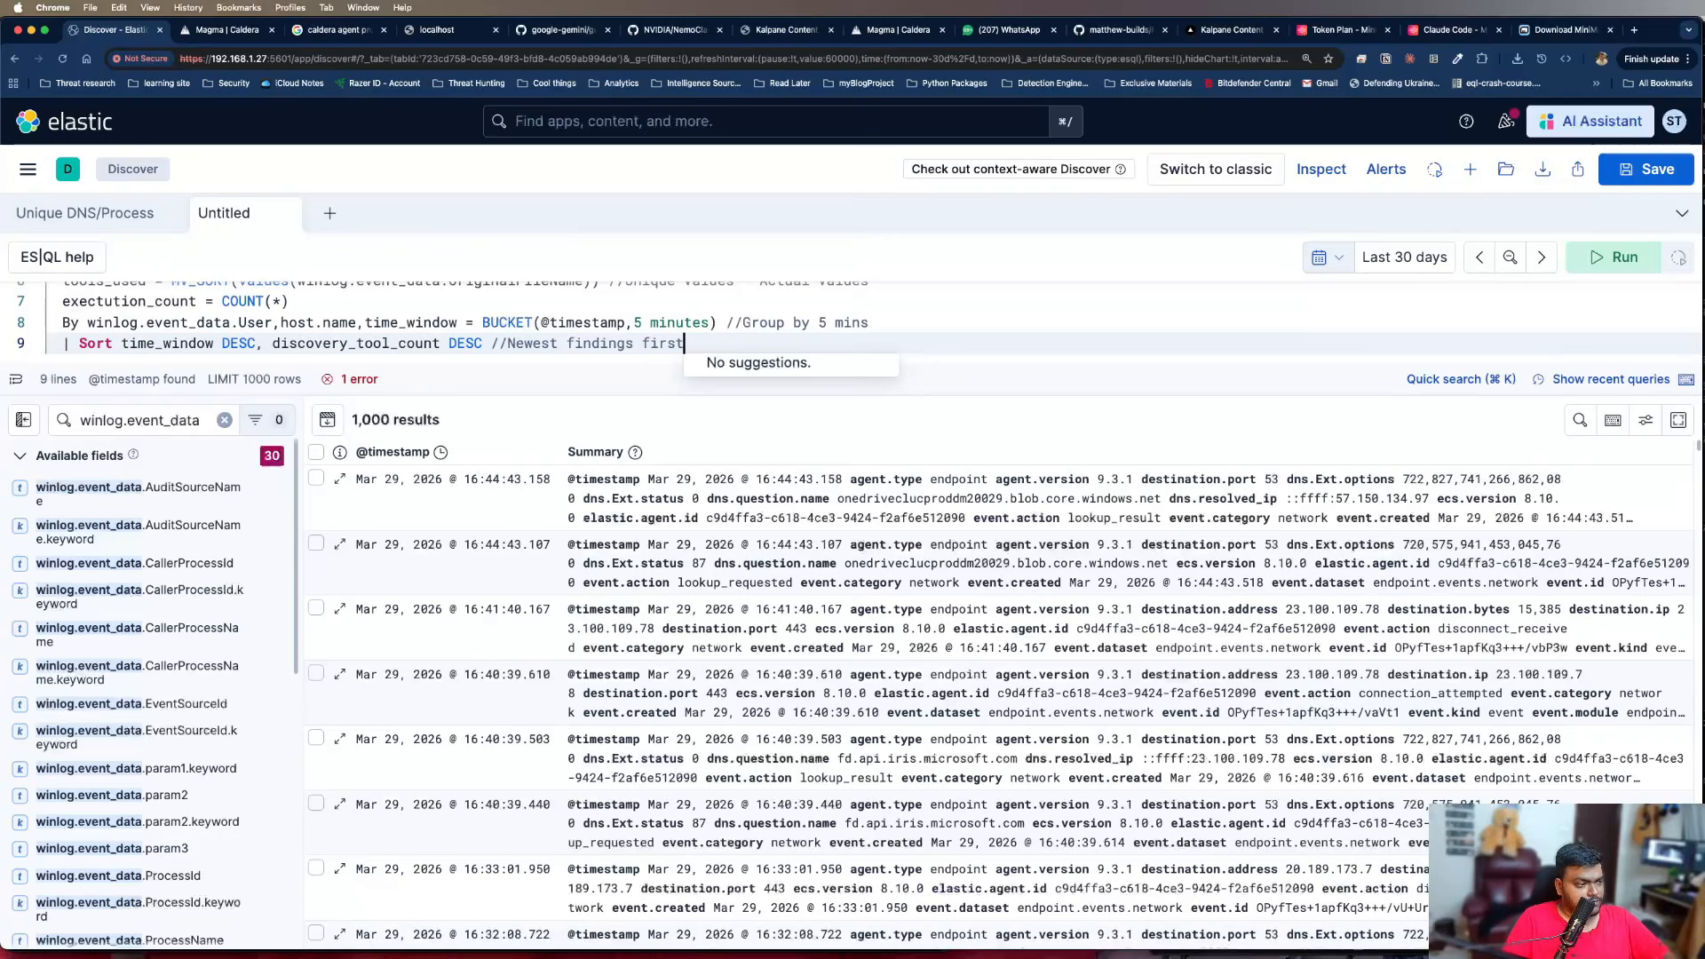
{"action": "left_click", "coordinate": [897, 323]}
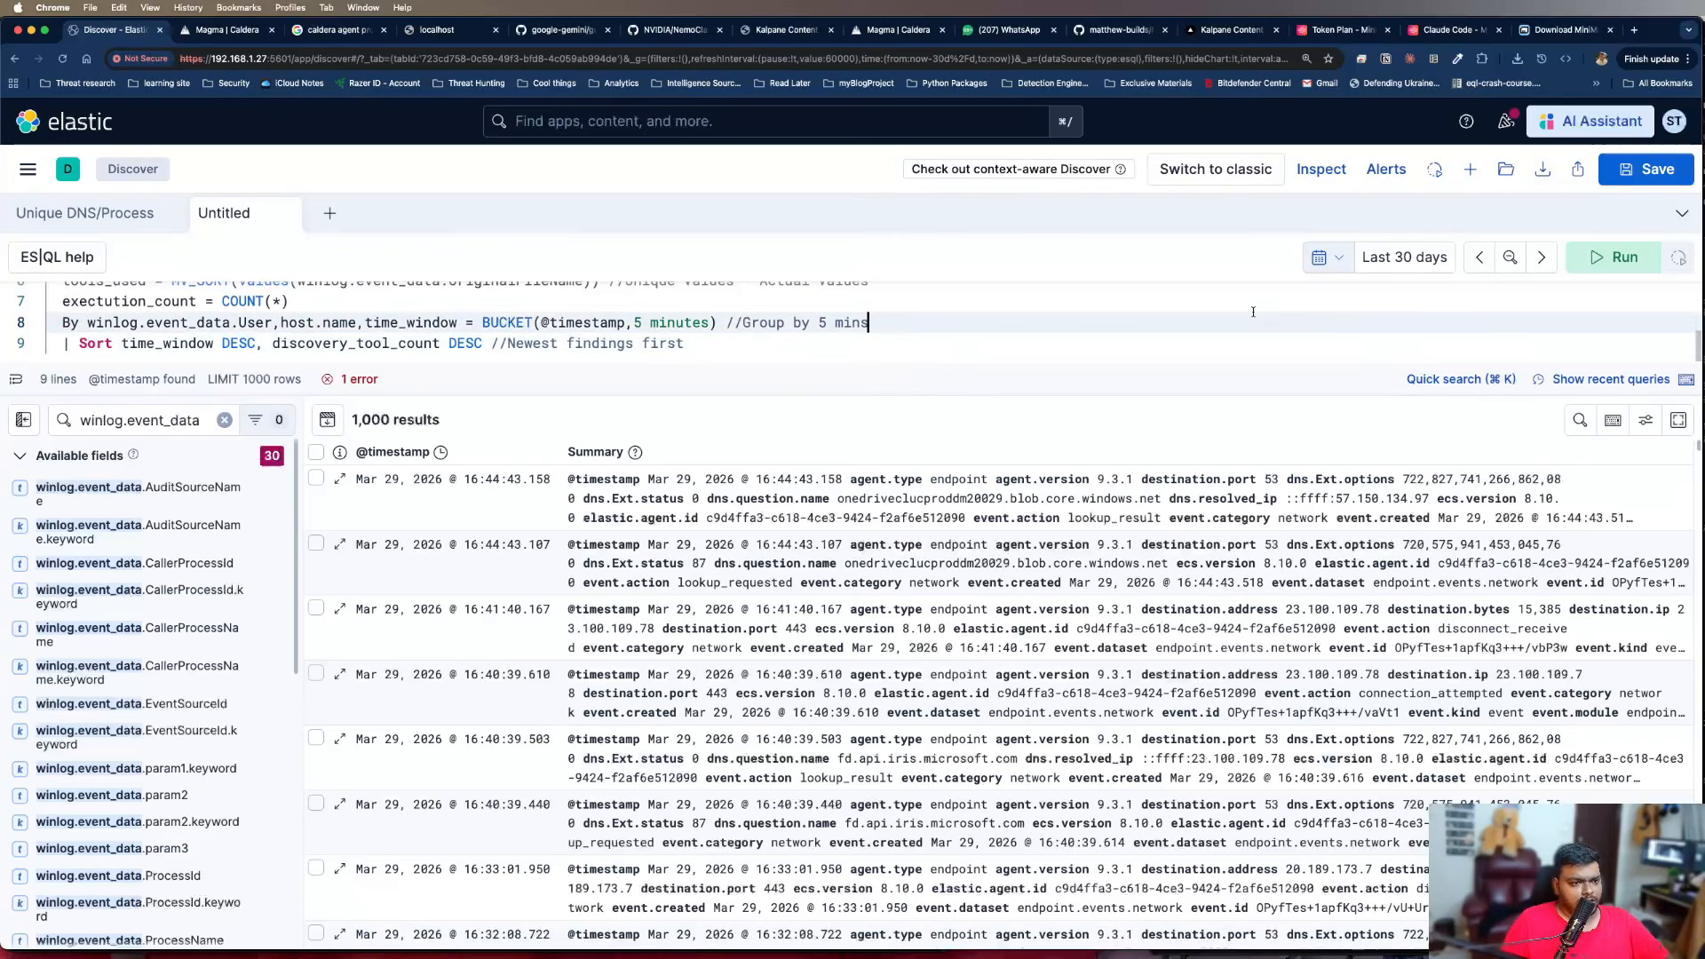
{"action": "left_click", "coordinate": [1612, 257]}
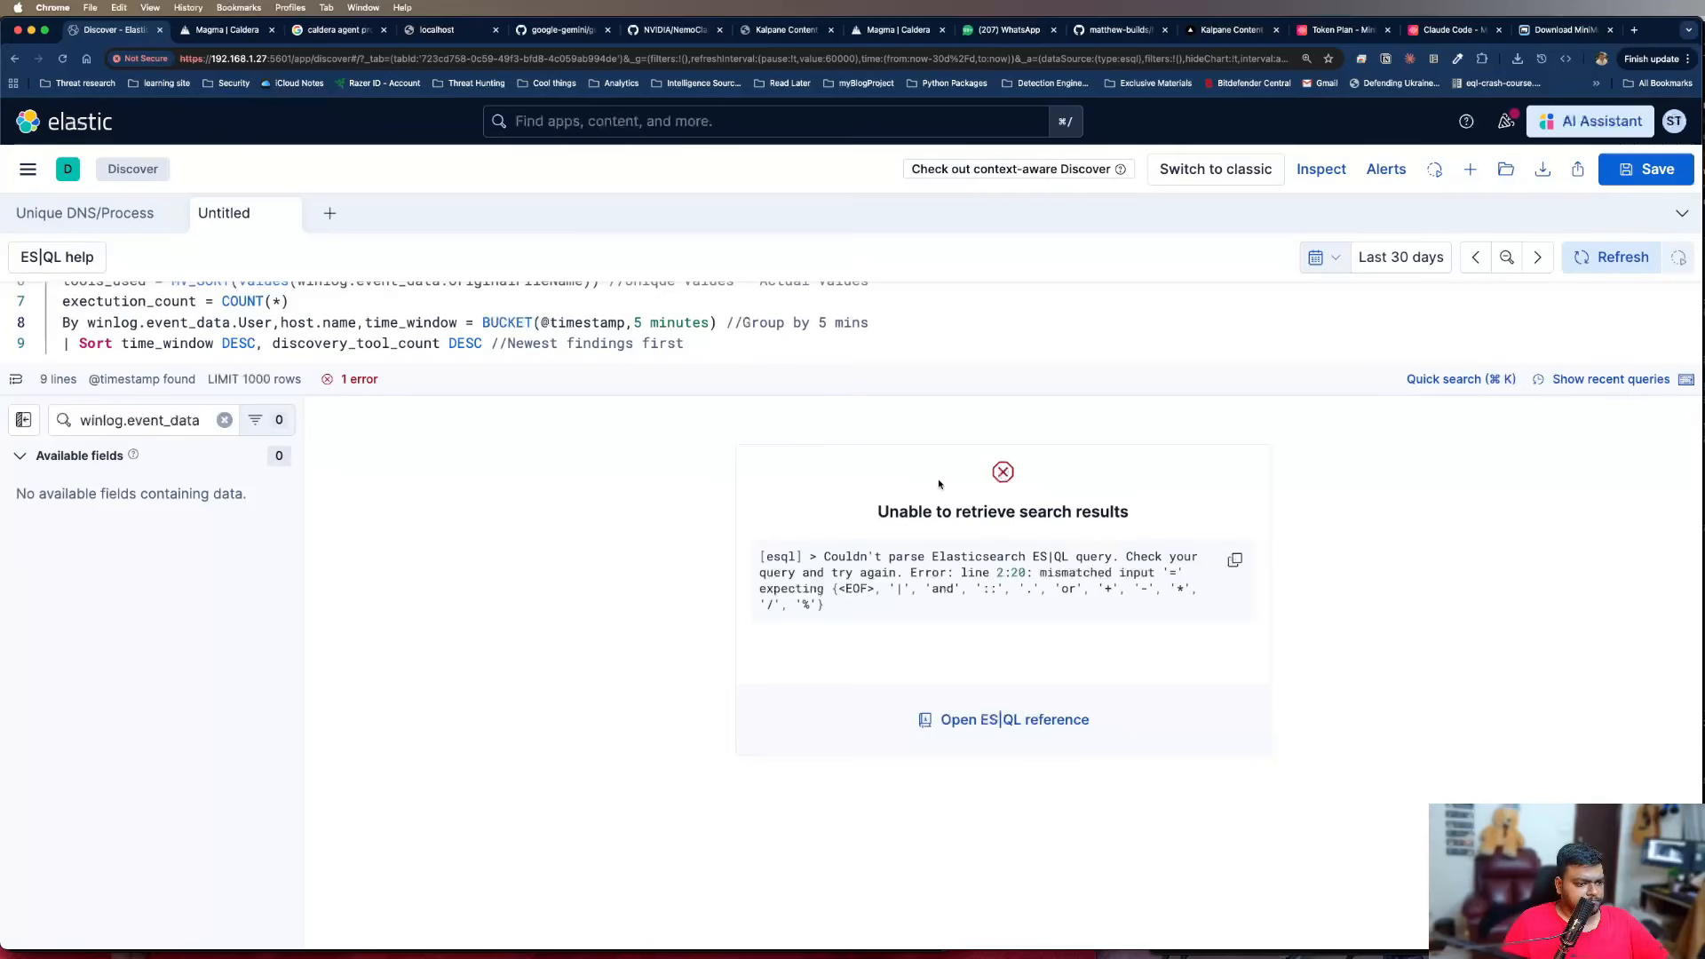
Enlarge the query editor to show all lines and join the "and winlog.event_data.OriginalFileName" condition onto the where line
{"action": "left_click_drag", "start_coordinate": [620, 396], "coordinate": [646, 564]}
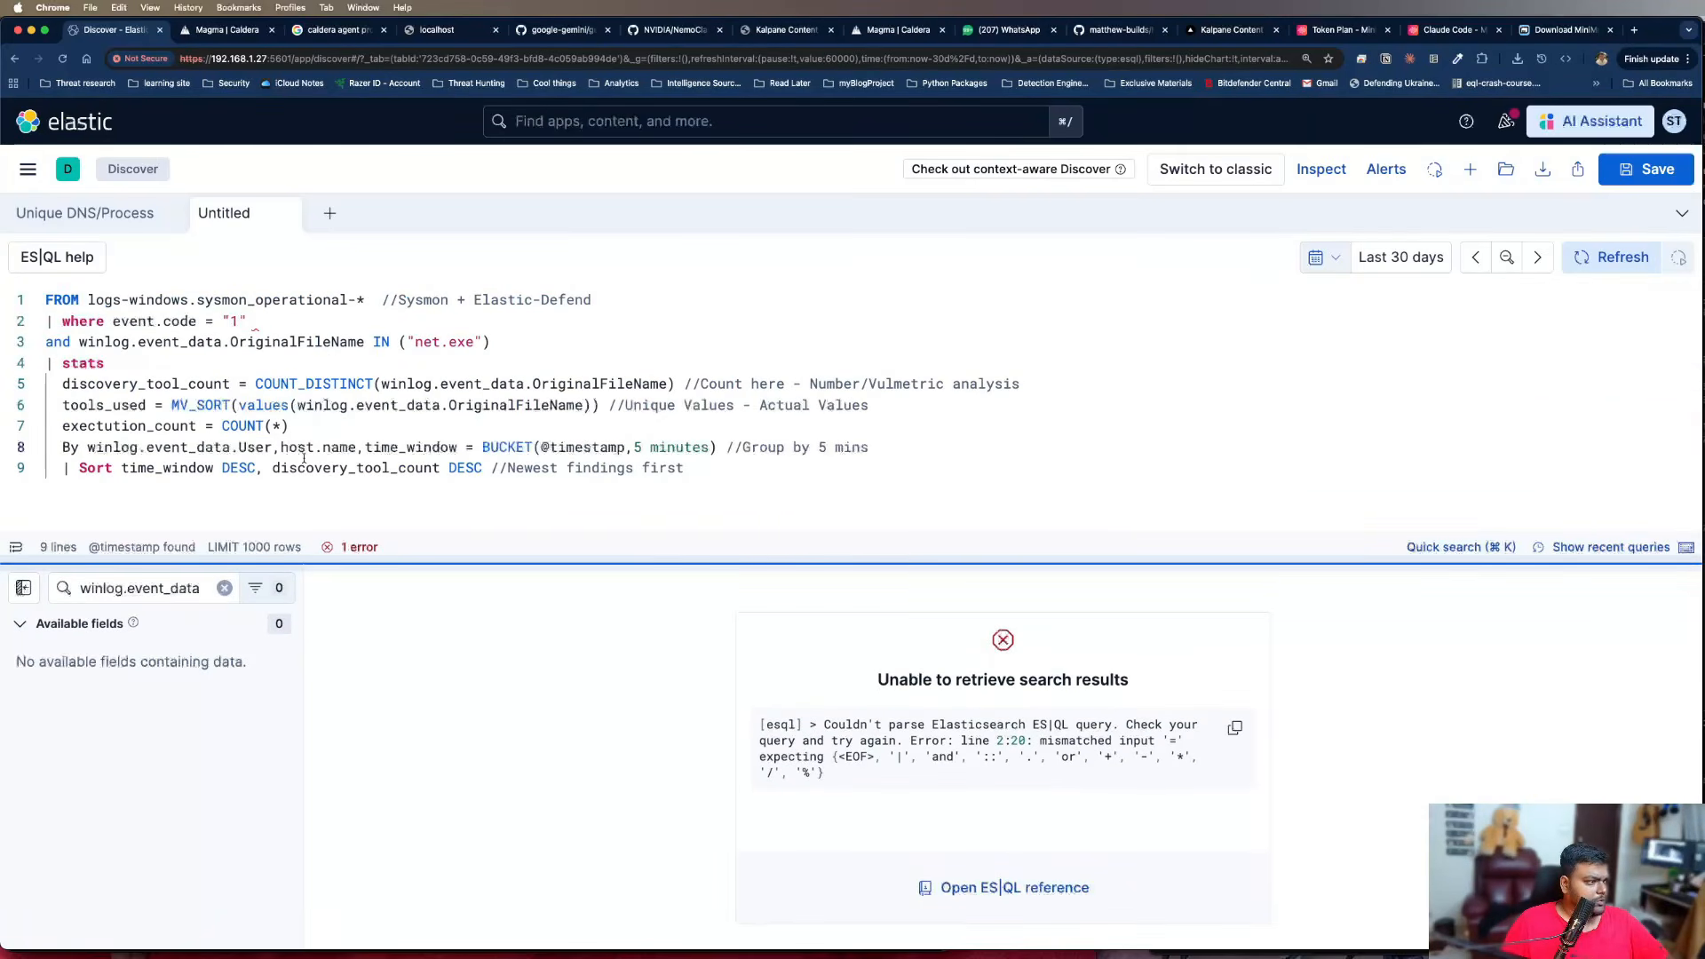
{"action": "left_click", "coordinate": [249, 327]}
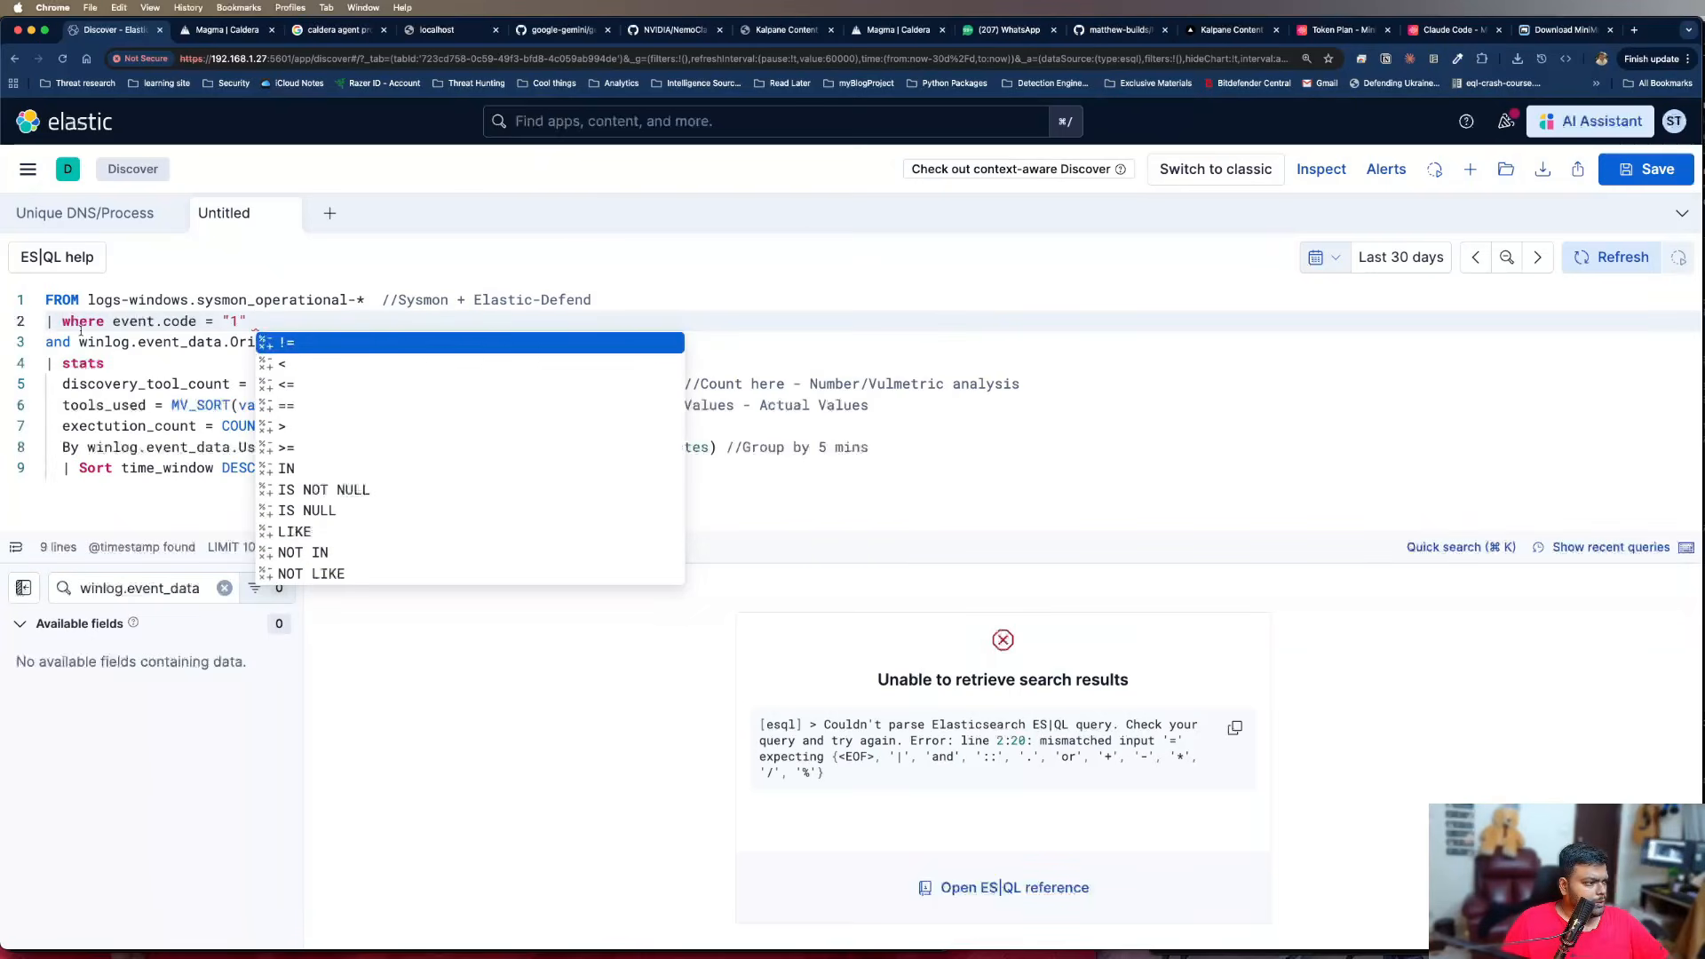
{"action": "left_click", "coordinate": [48, 342]}
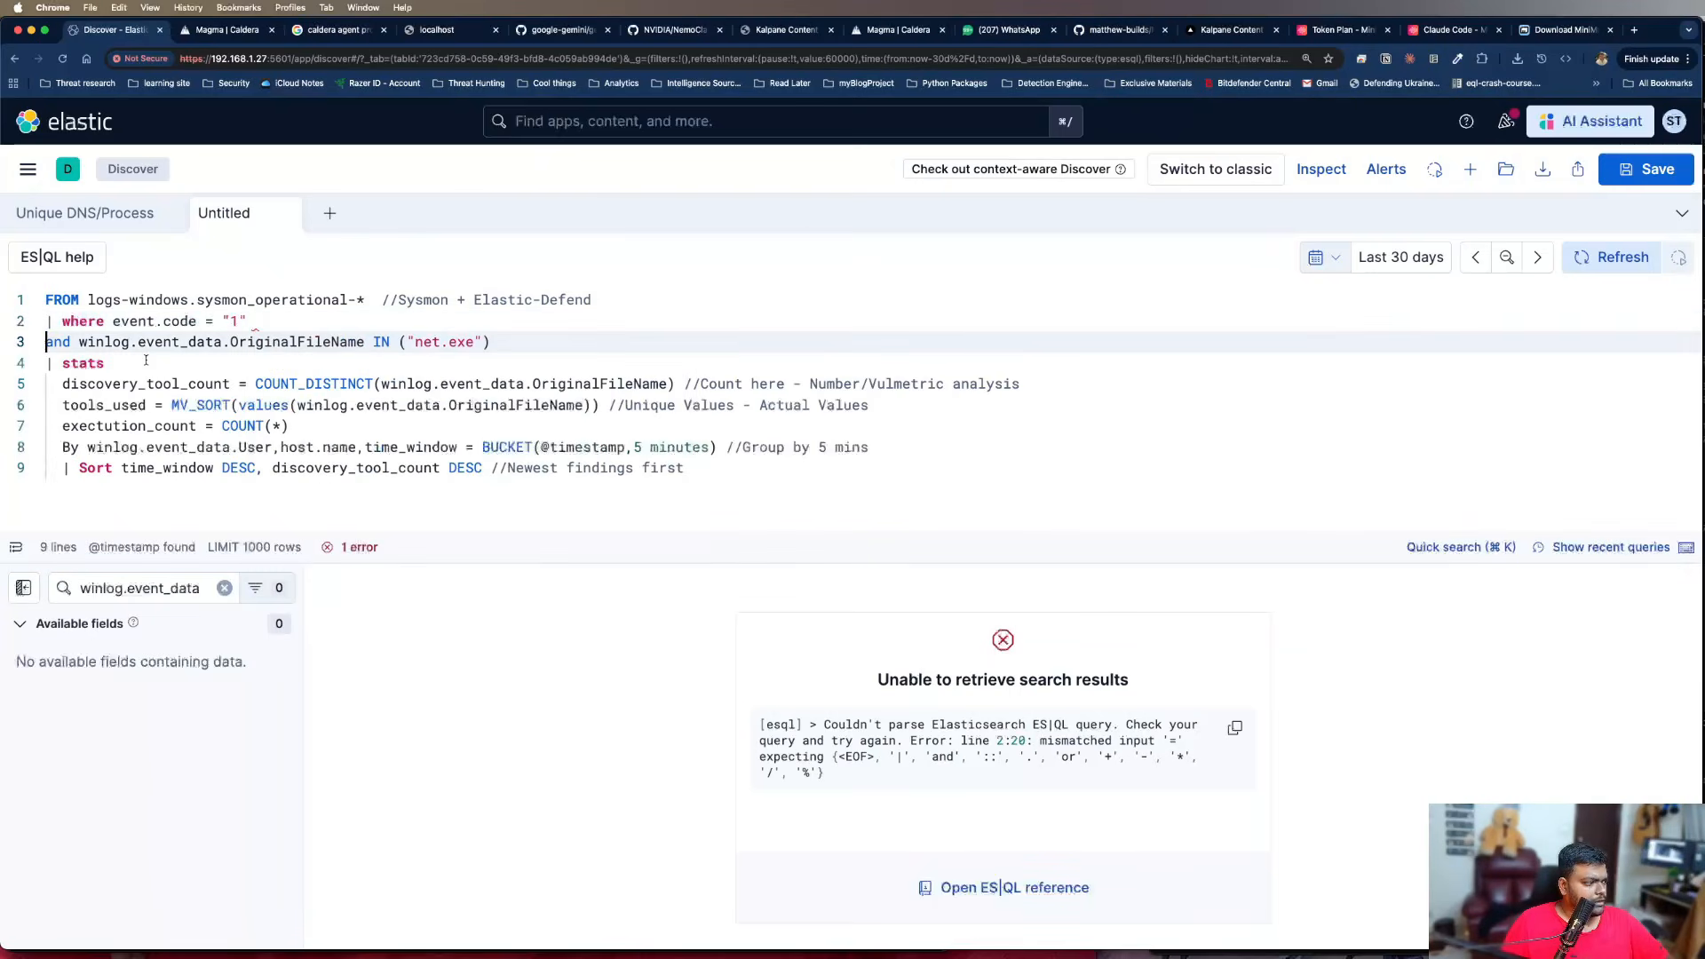
{"action": "key", "text": "BackSpace"}
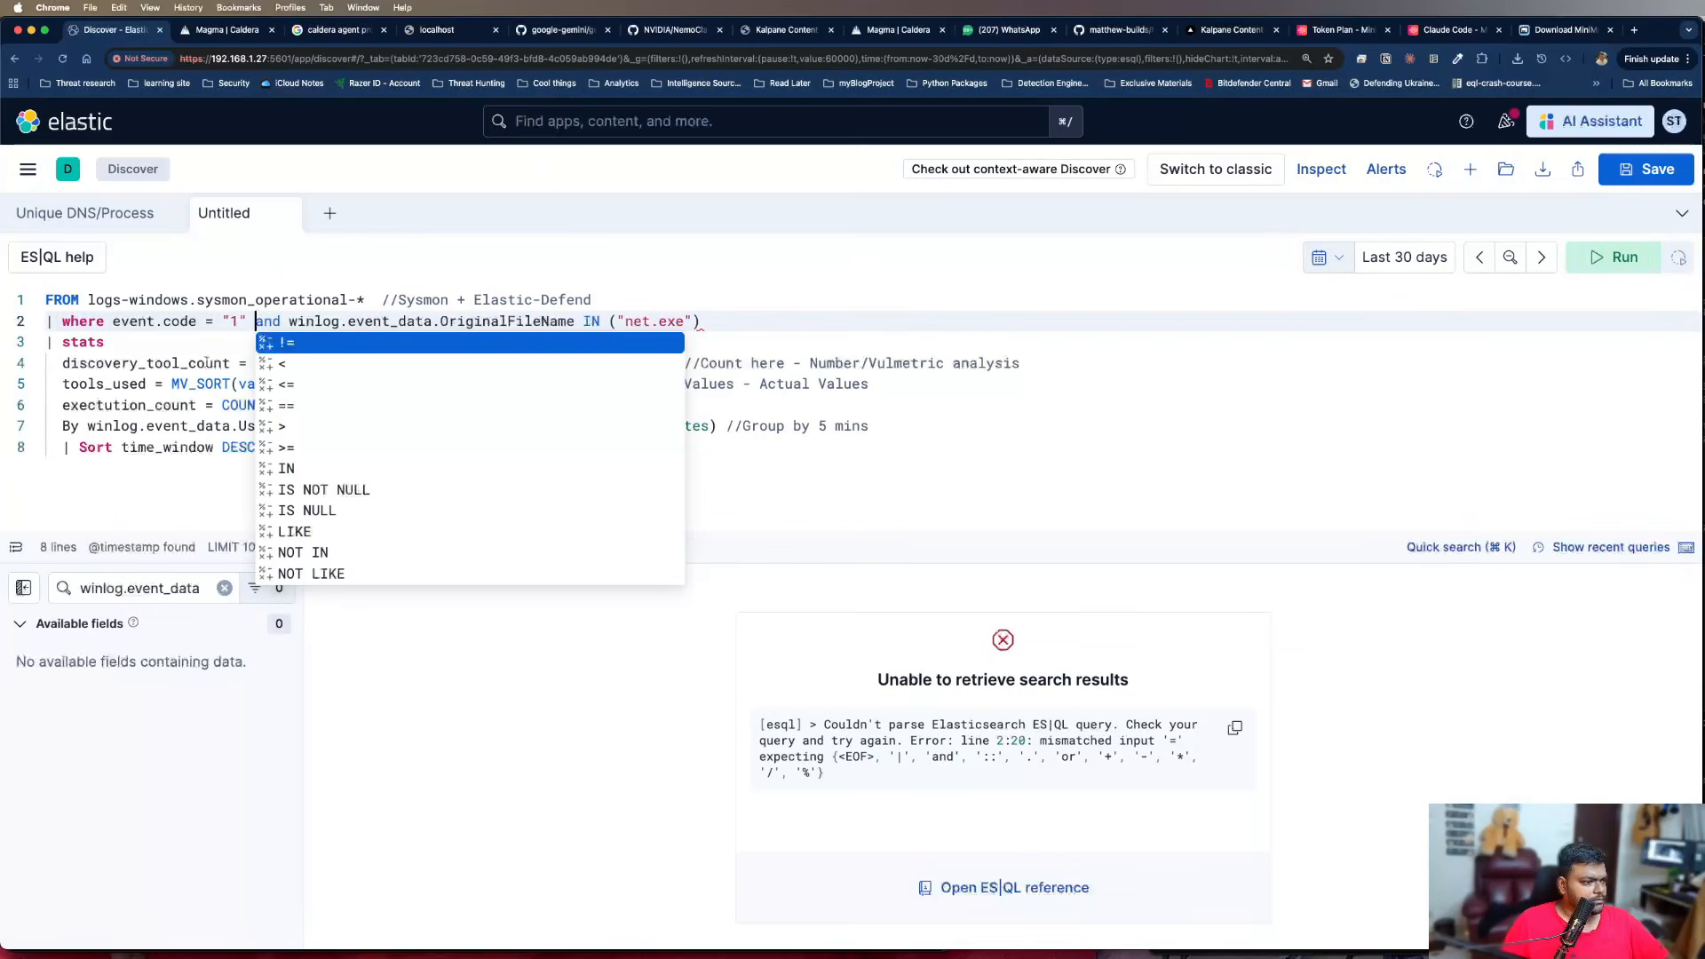
{"action": "left_click", "coordinate": [807, 319]}
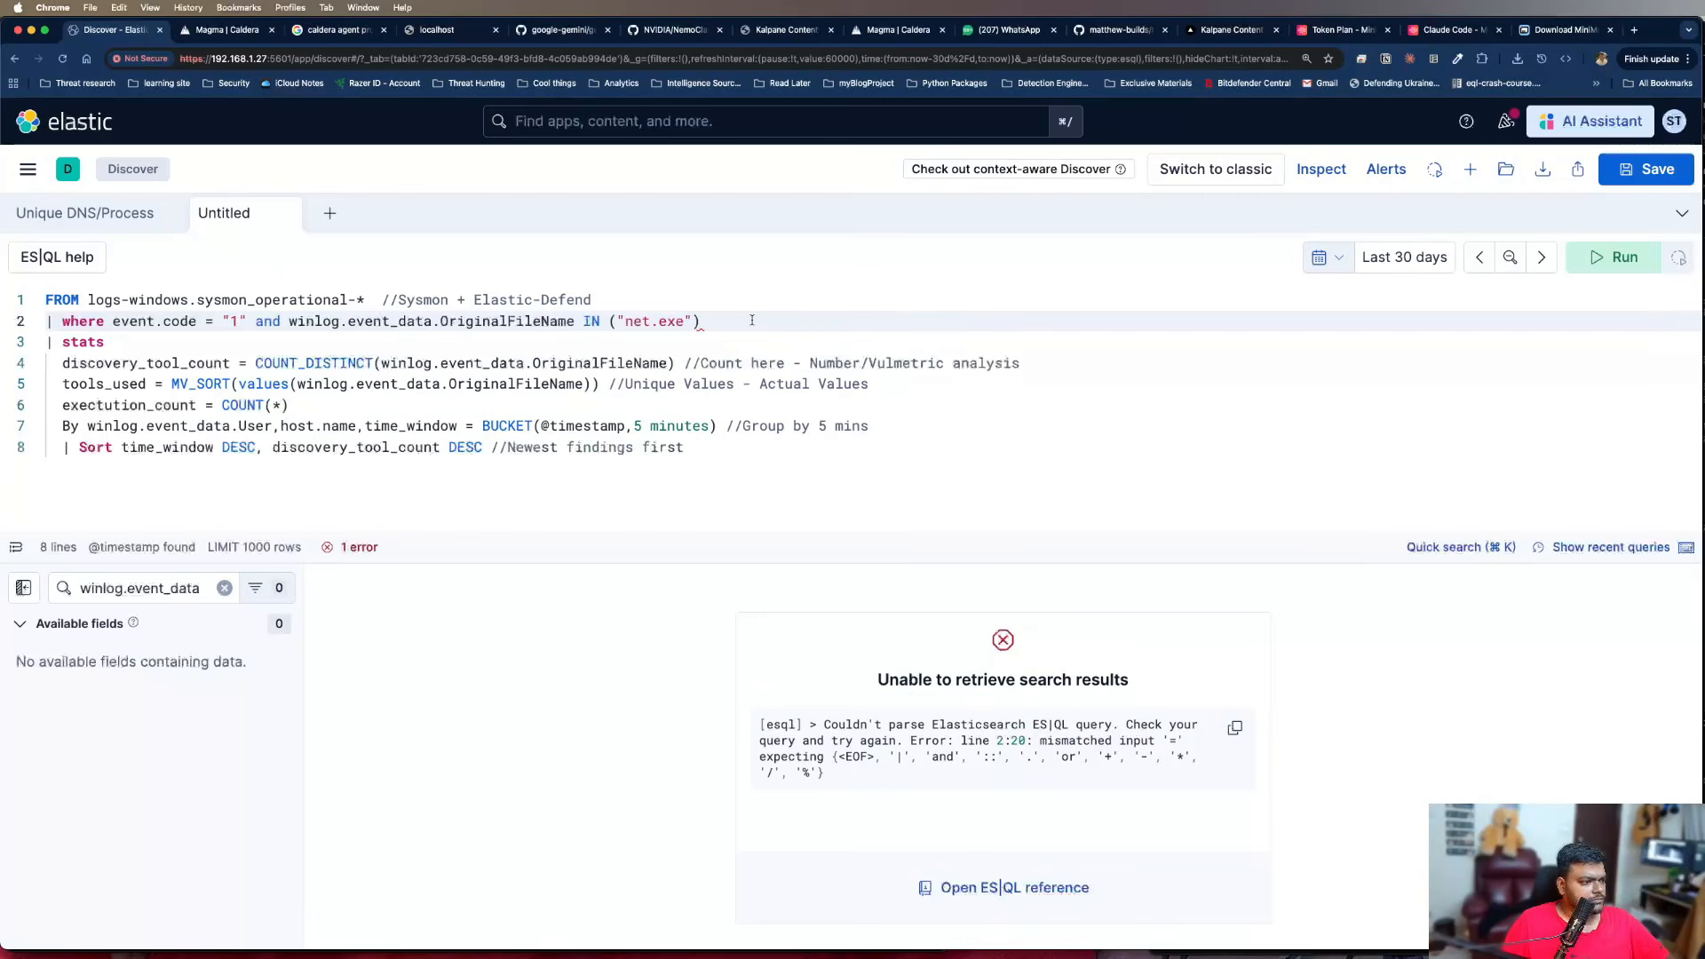
{"action": "key", "text": "BackSpace"}
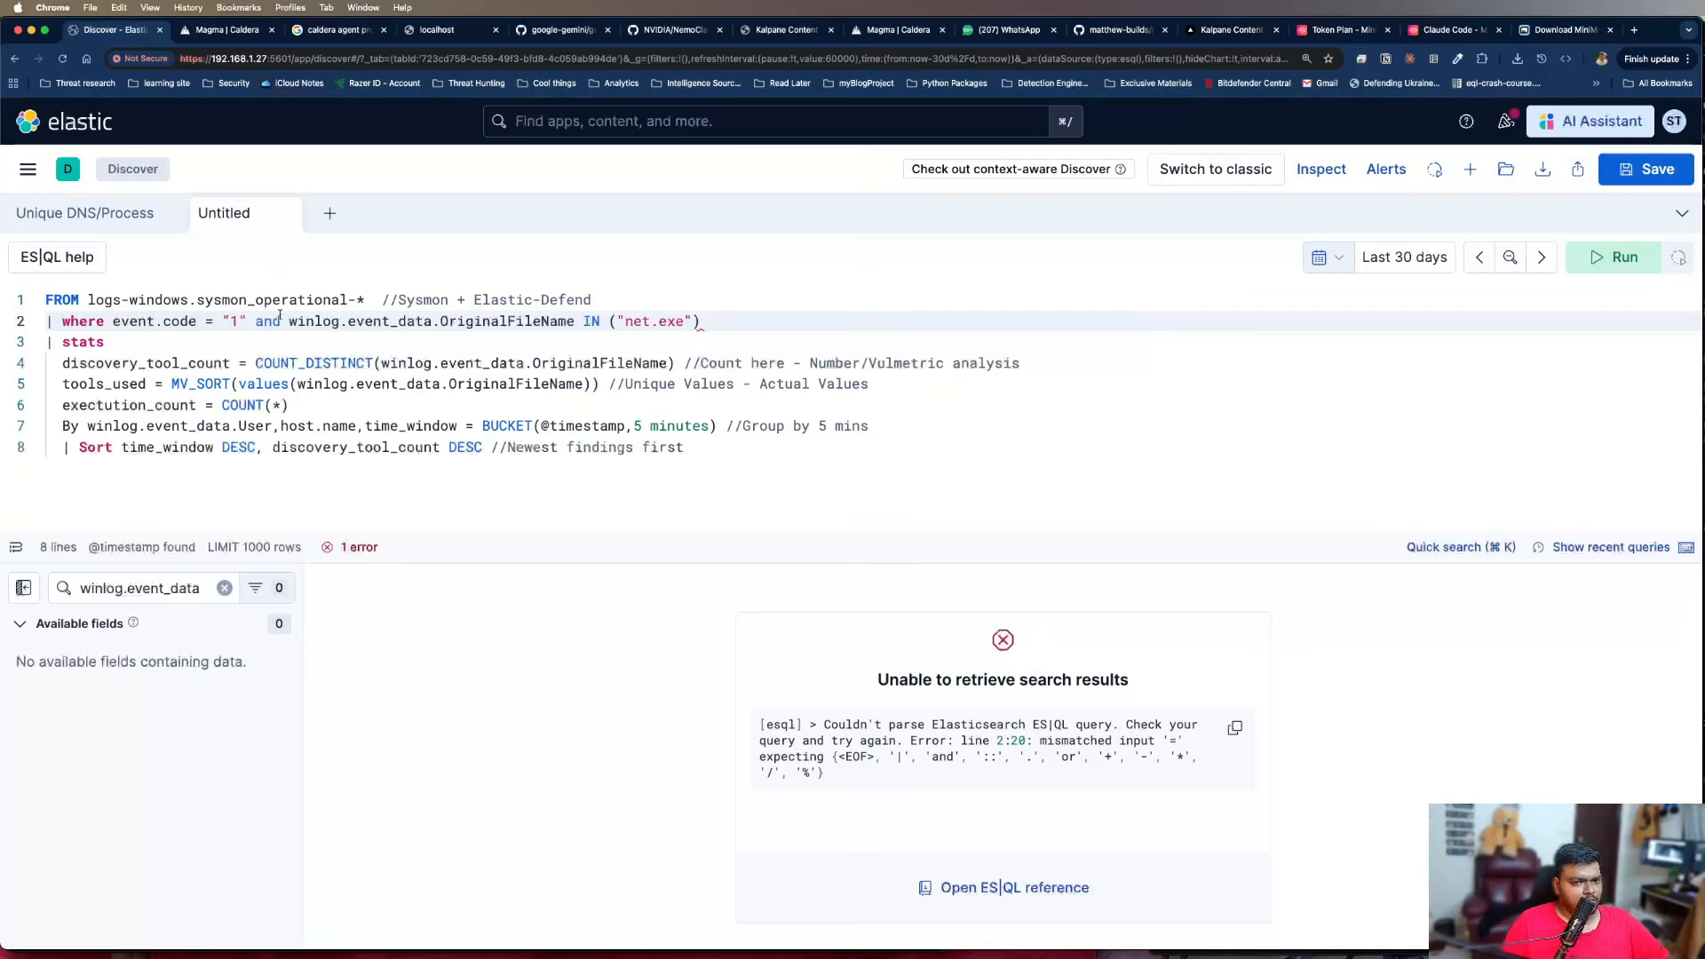
Change the event.code comparison operator in the where line to "==" and run the query
{"action": "left_click", "coordinate": [211, 322]}
{"action": "type", "text": "="}
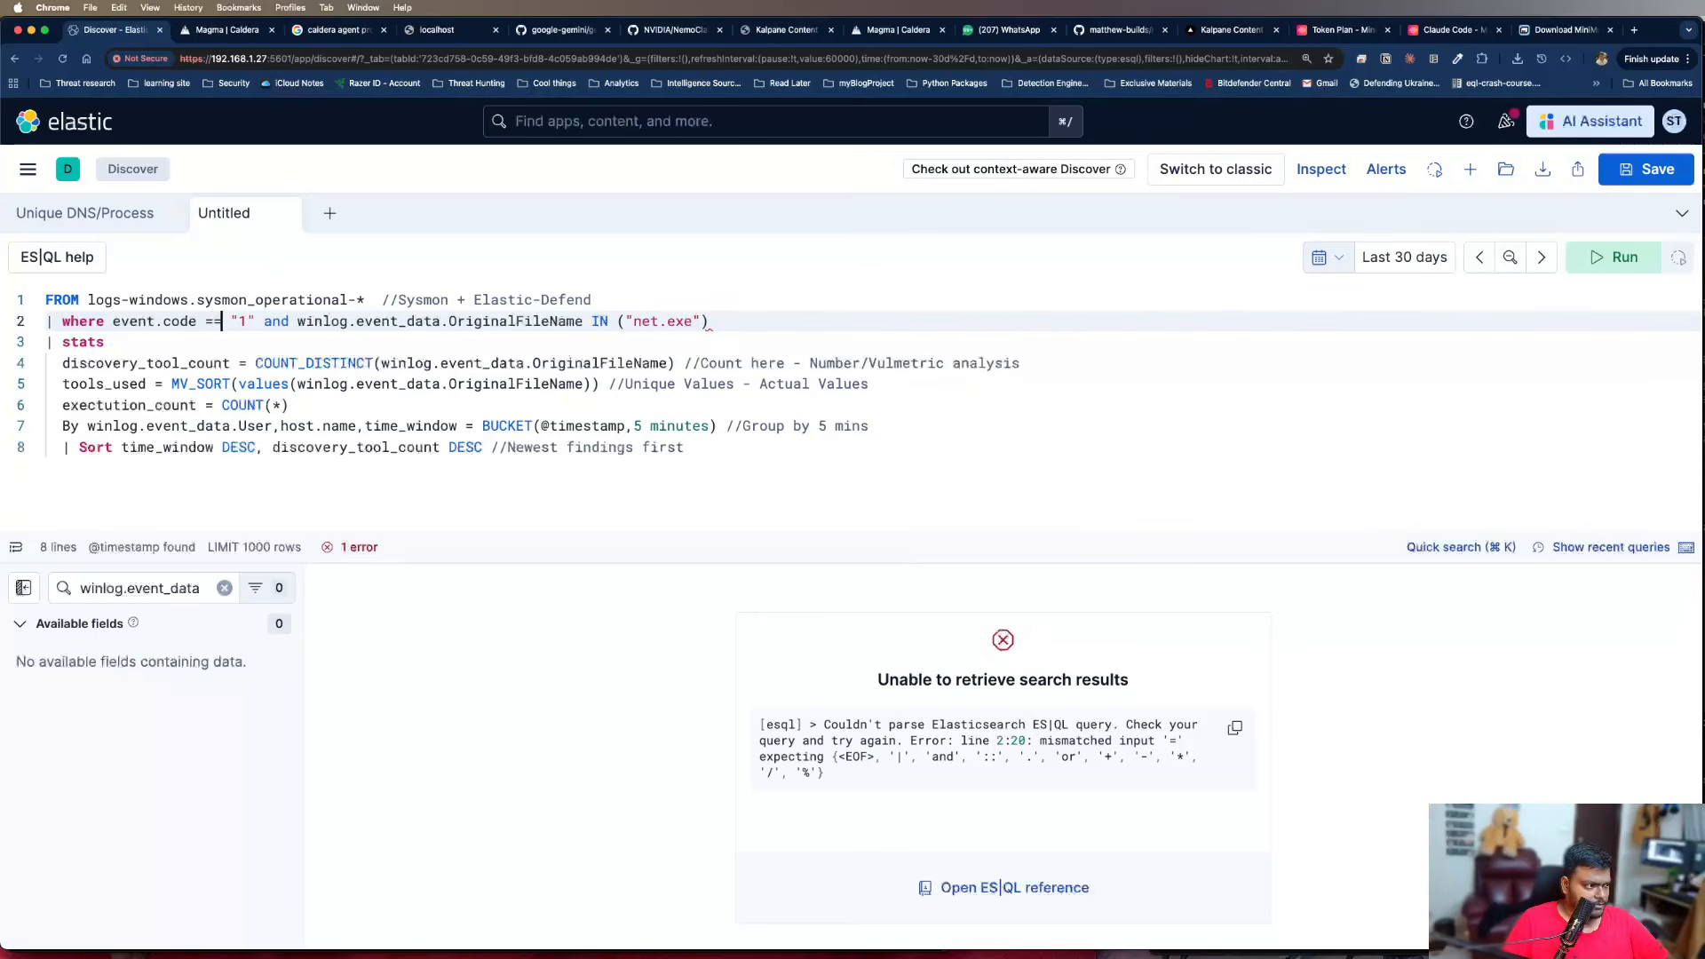
{"action": "left_click", "coordinate": [539, 410]}
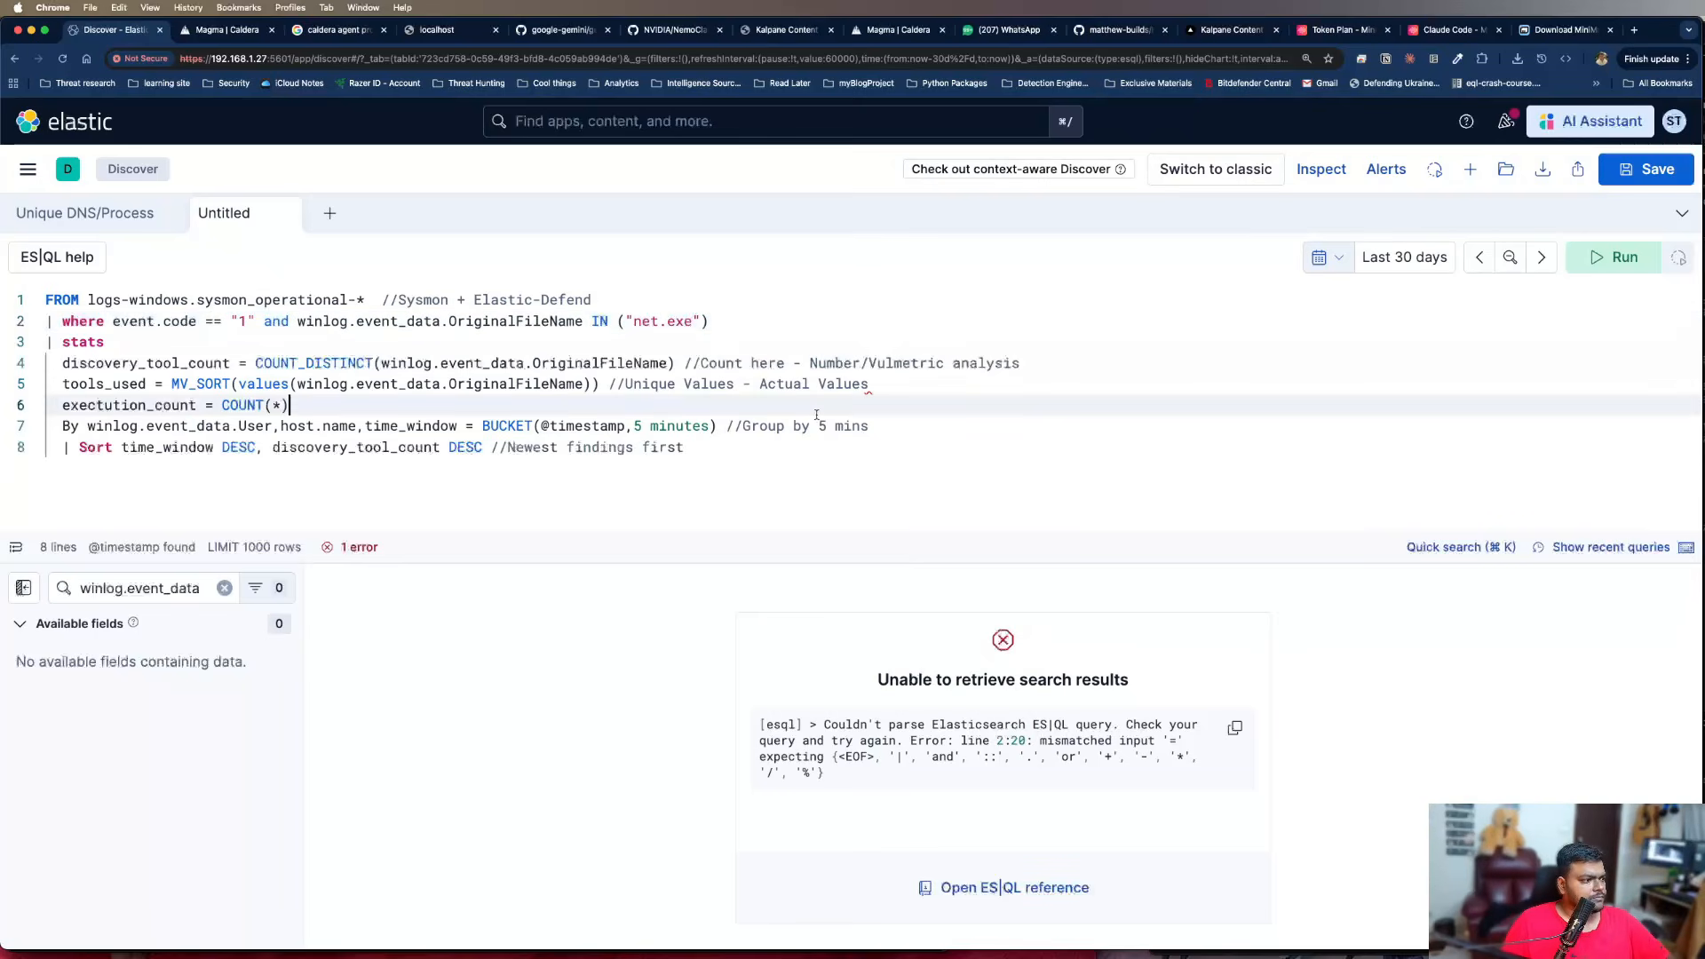
{"action": "left_click", "coordinate": [1568, 271]}
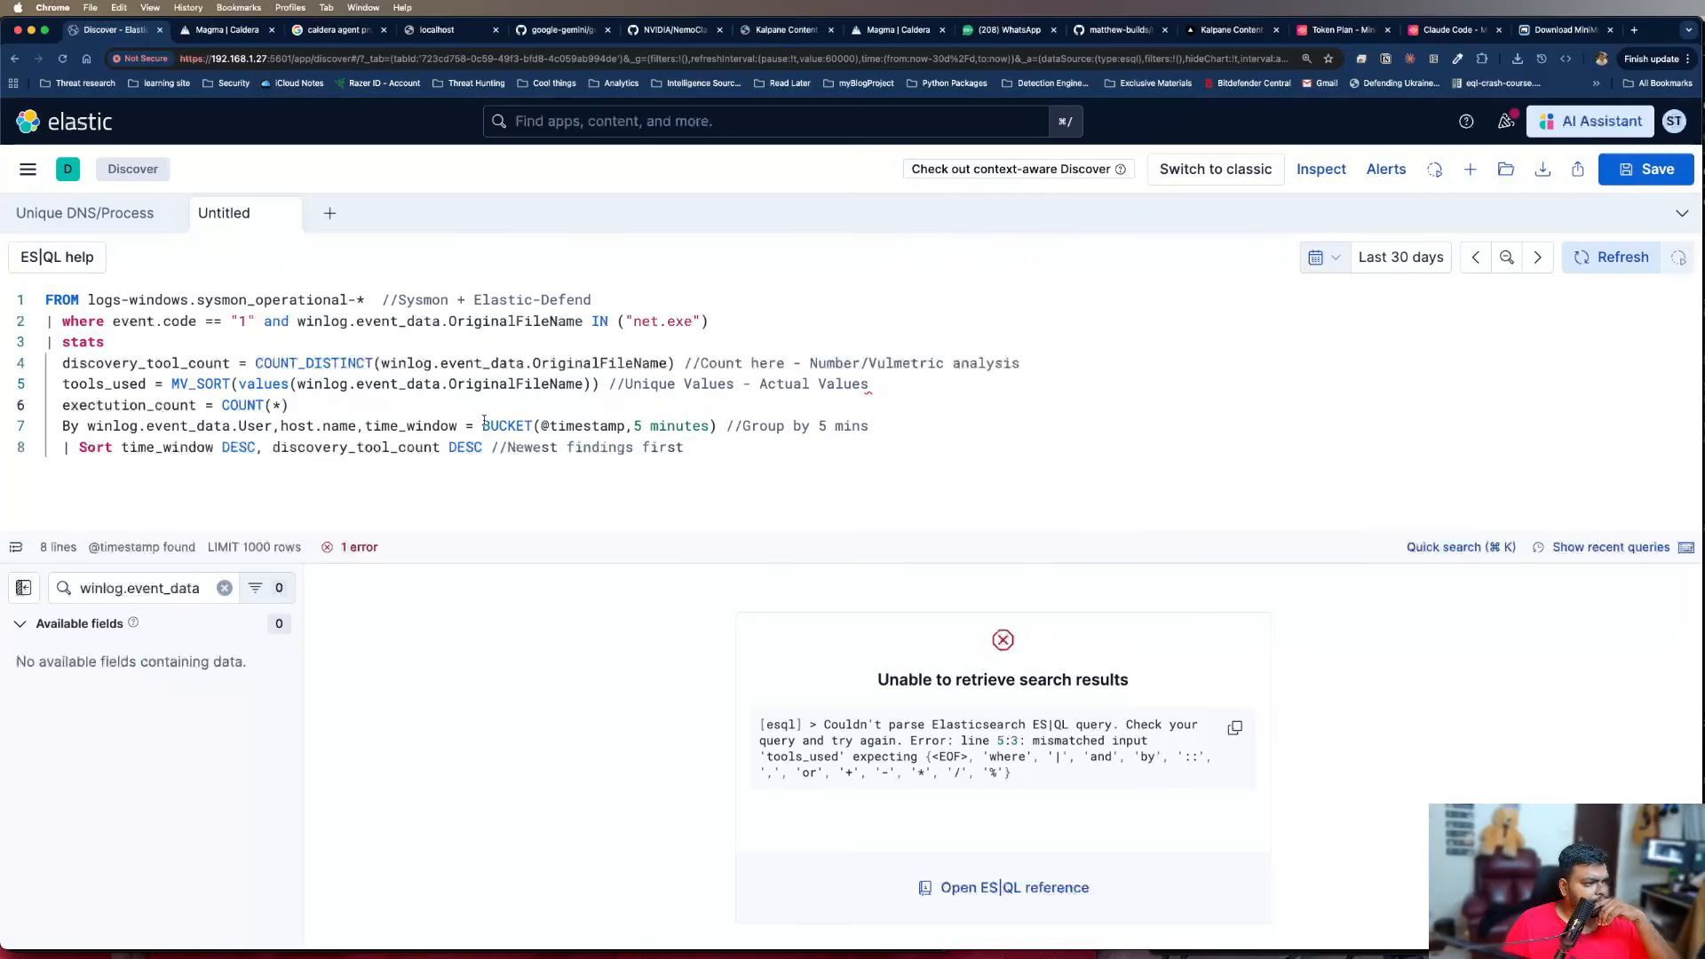
Add a comma before the comments of the discovery_tool_count and tools_used lines and run the query
{"action": "left_click", "coordinate": [675, 363]}
{"action": "type", "text": ","}
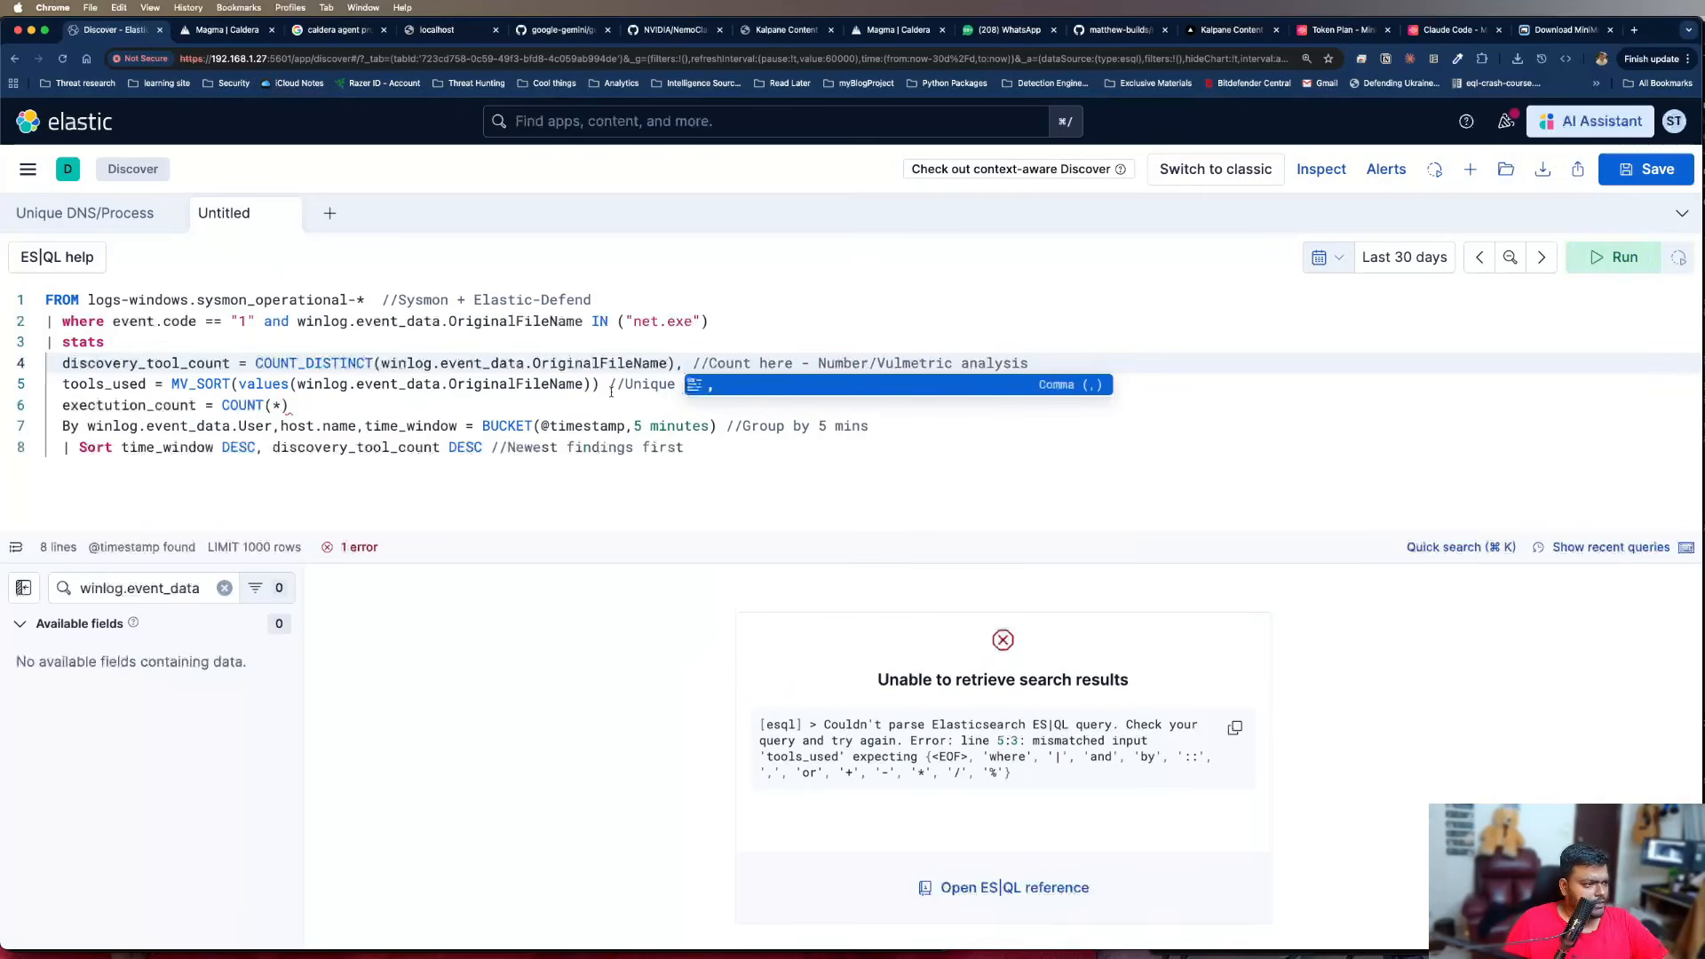
{"action": "left_click", "coordinate": [601, 385]}
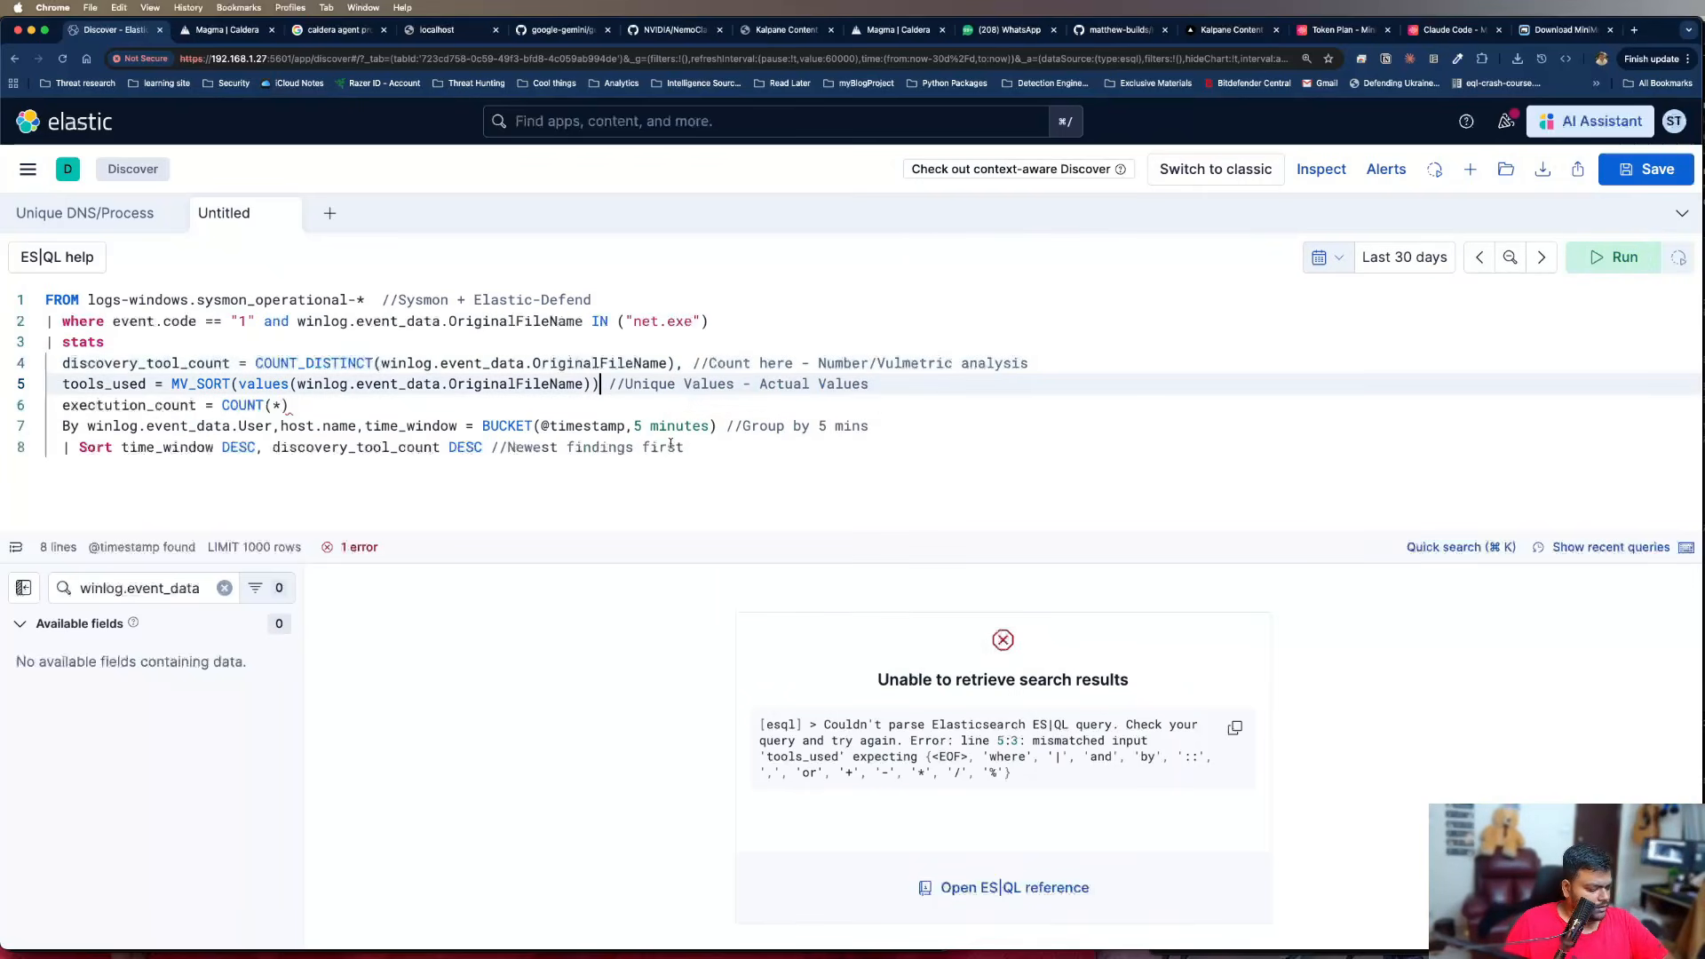
{"action": "type", "text": ","}
{"action": "left_click", "coordinate": [692, 407]}
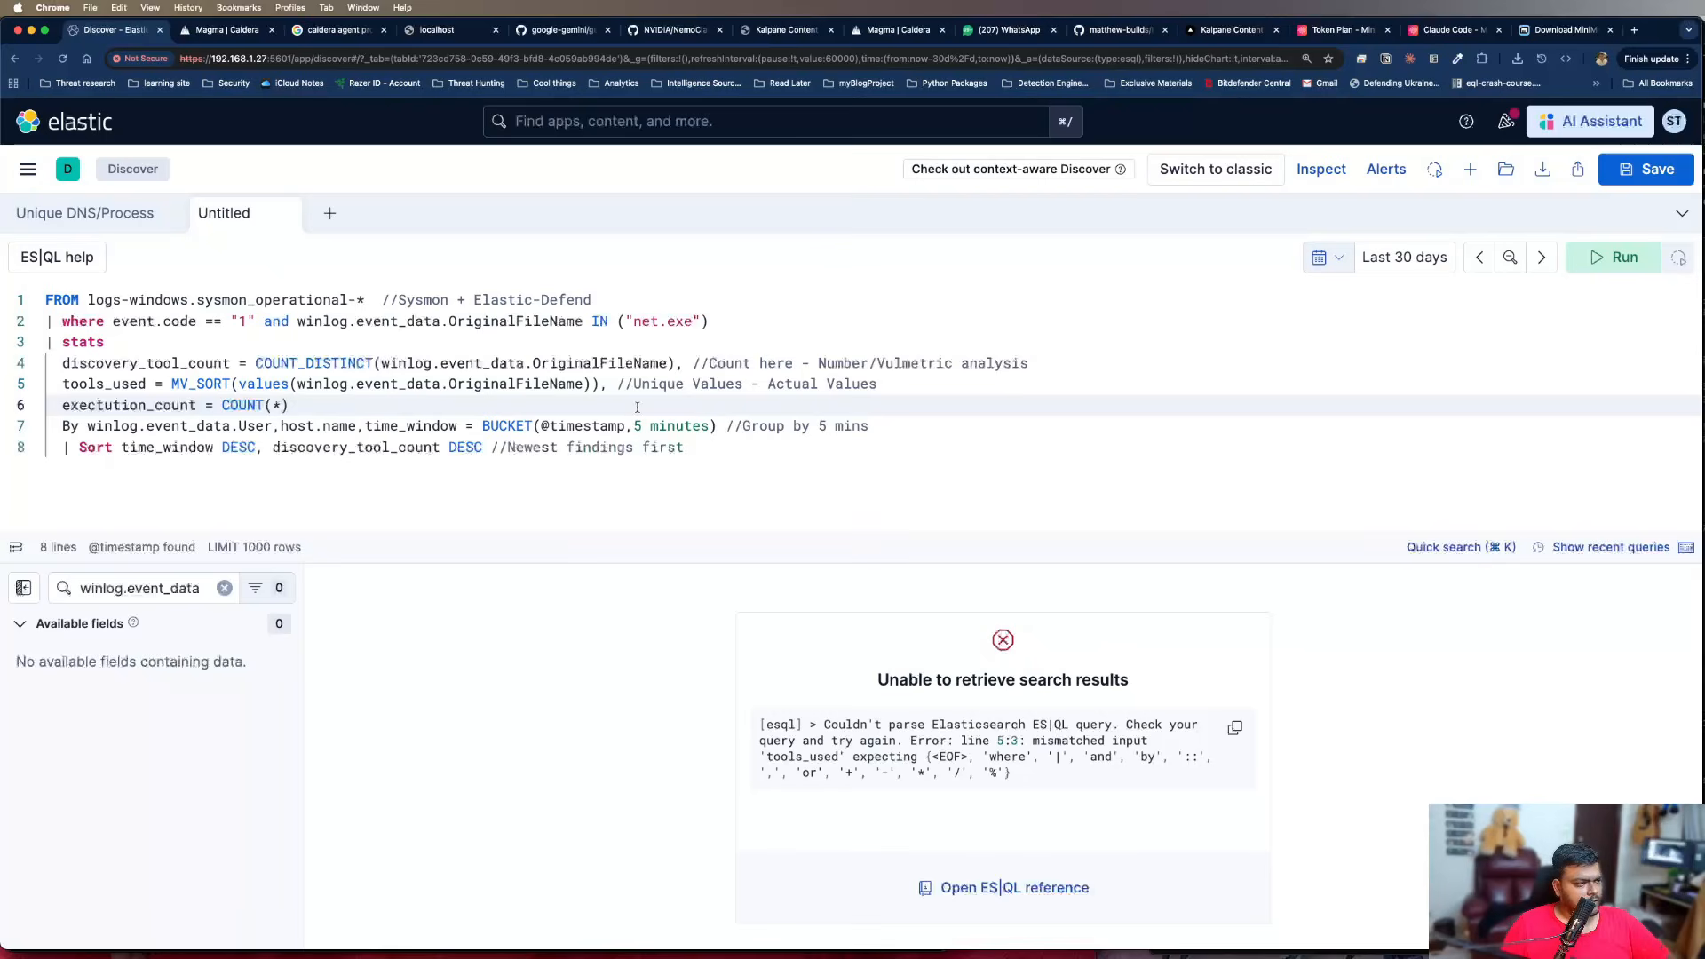
{"action": "left_click", "coordinate": [477, 425]}
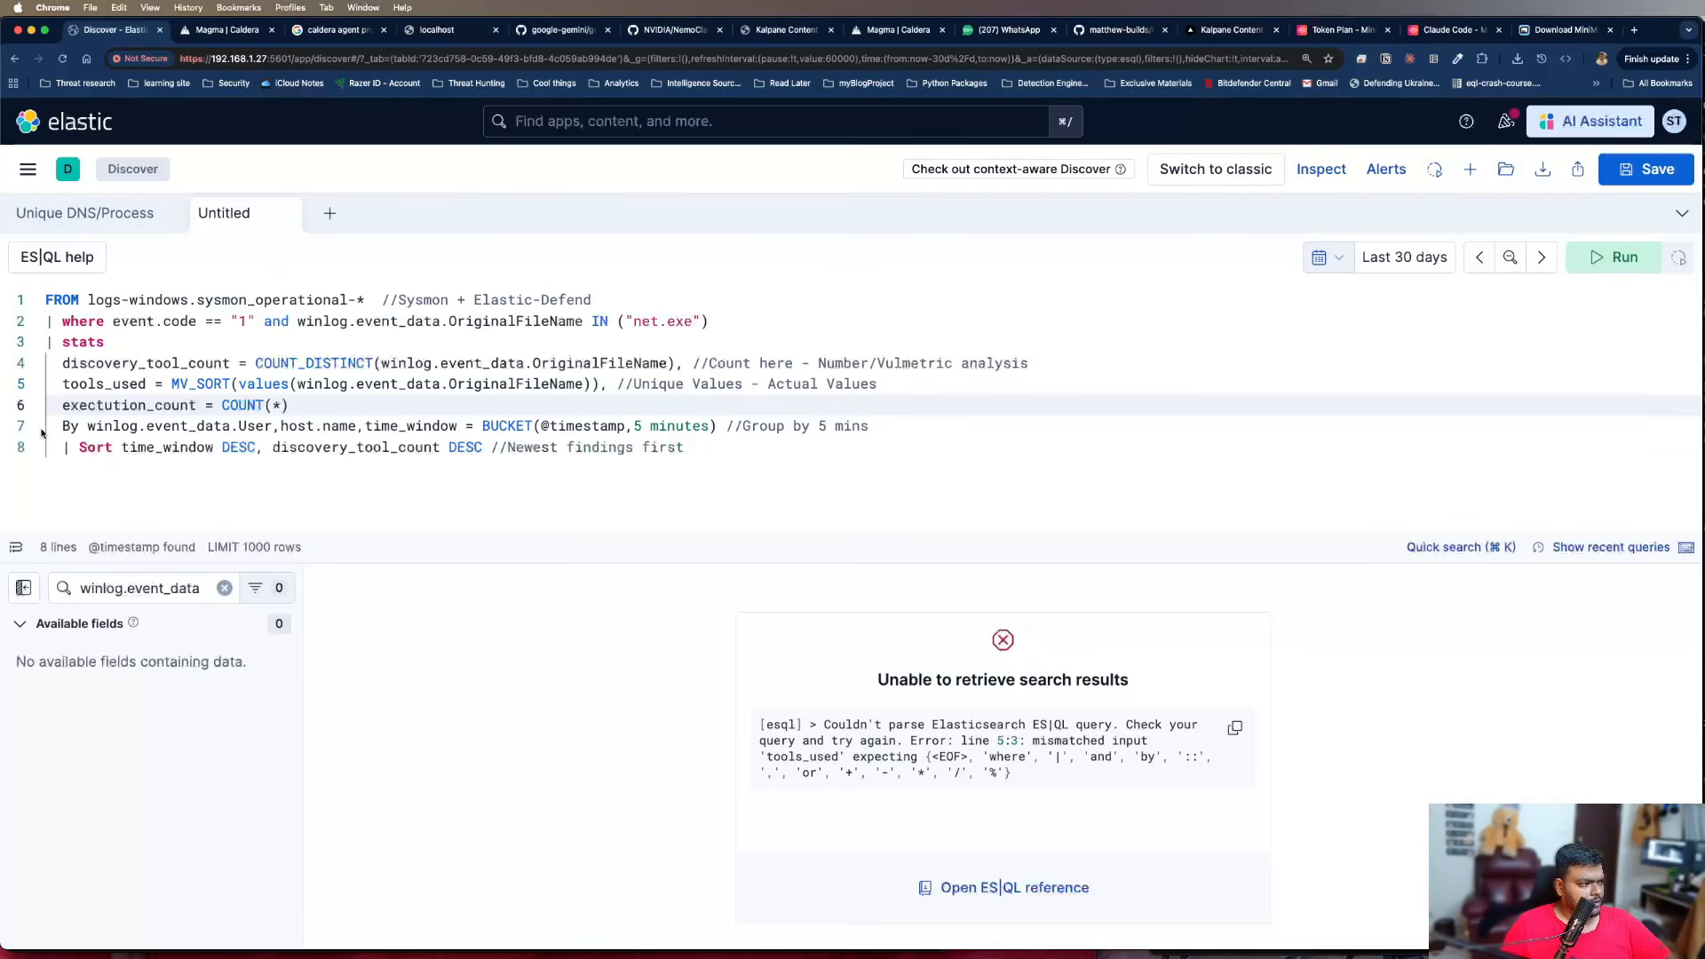
{"action": "left_click", "coordinate": [1613, 256]}
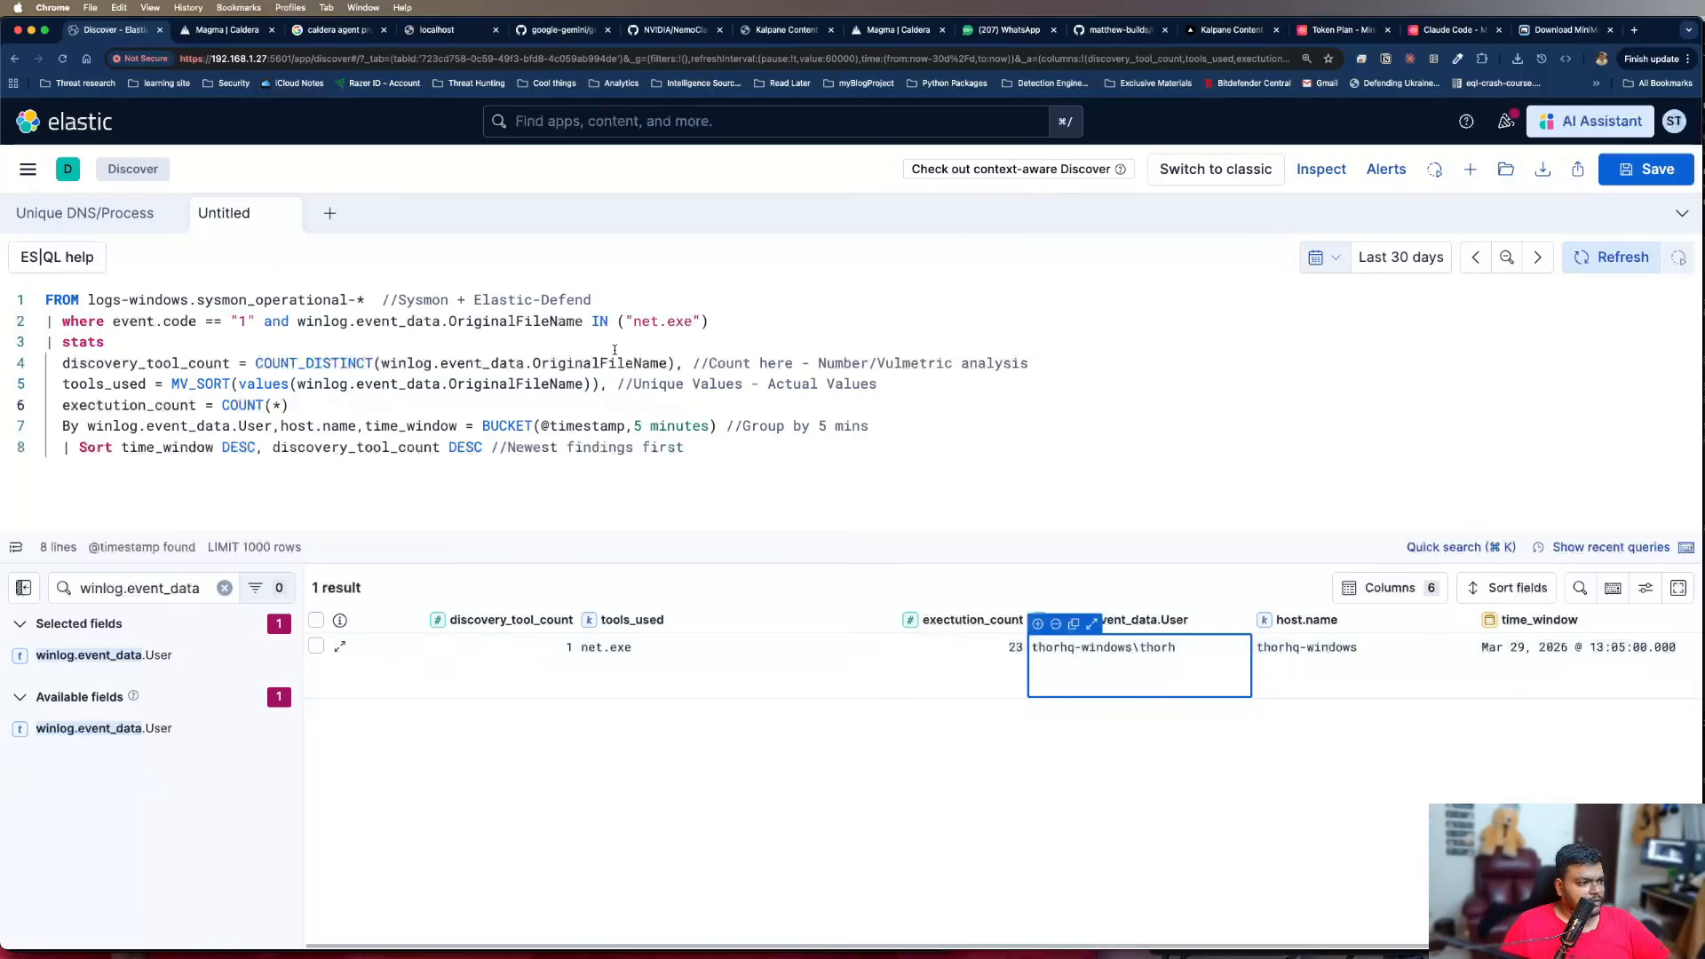
Add "whoami.exe" and "ipconfig.exe" after "net.exe" in the OriginalFileName IN list
{"action": "left_click", "coordinate": [708, 322]}
{"action": "type", "text": ","}
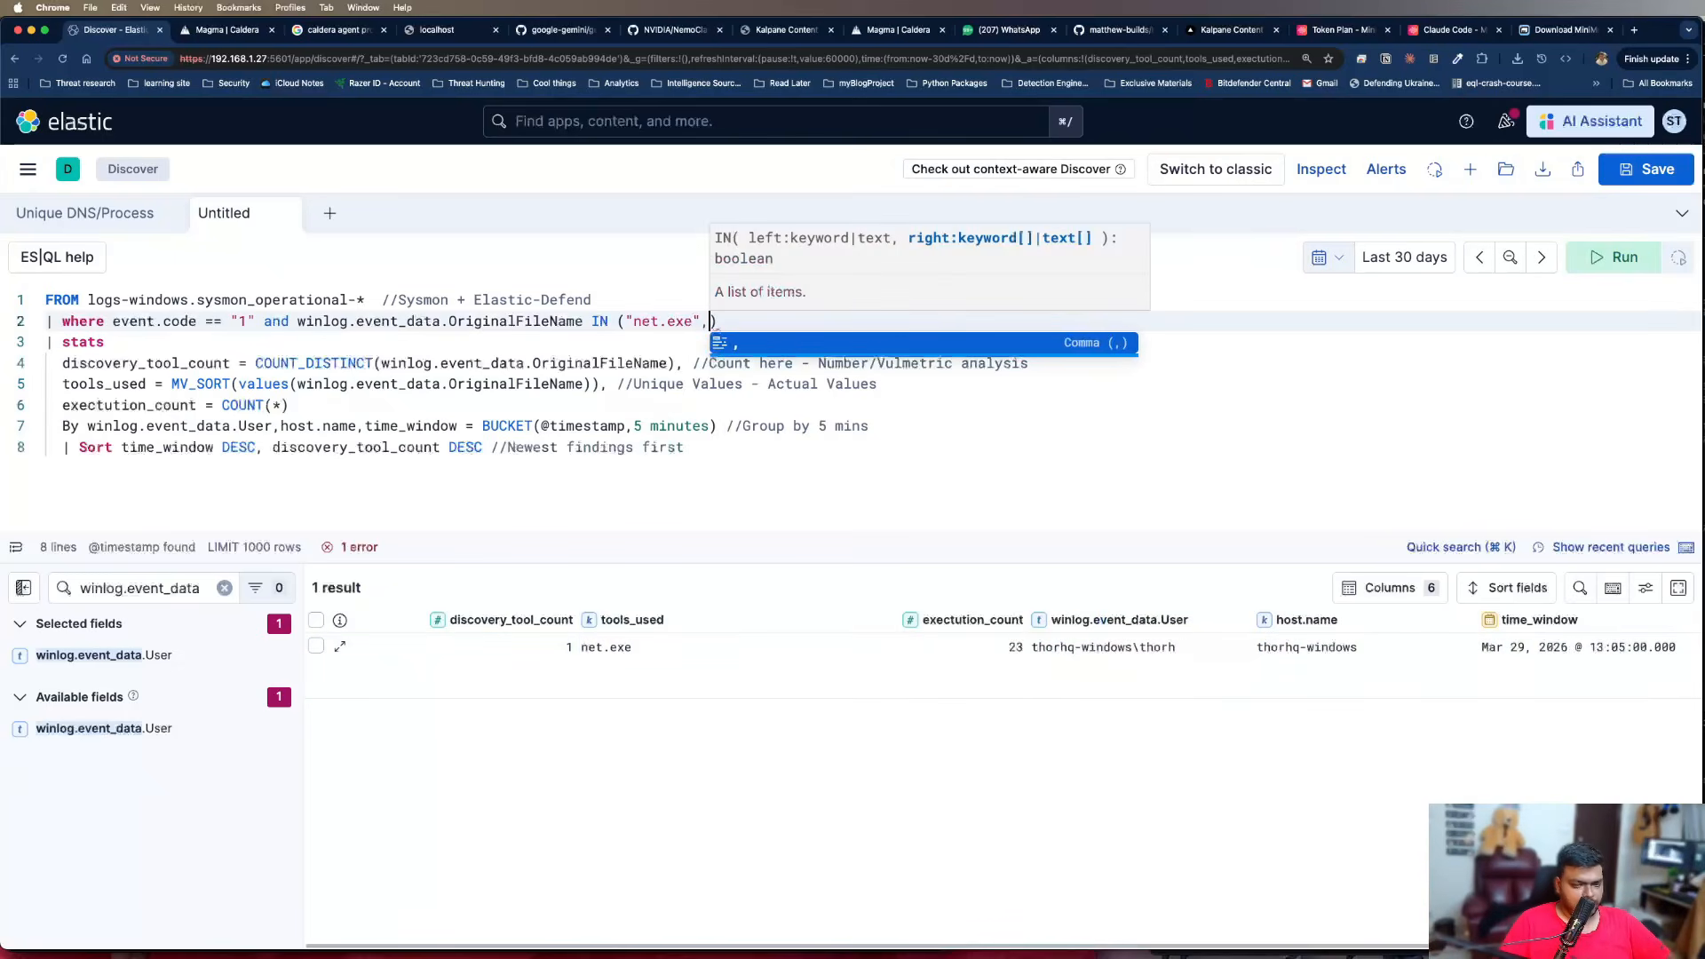
{"action": "type", "text": "\"who"}
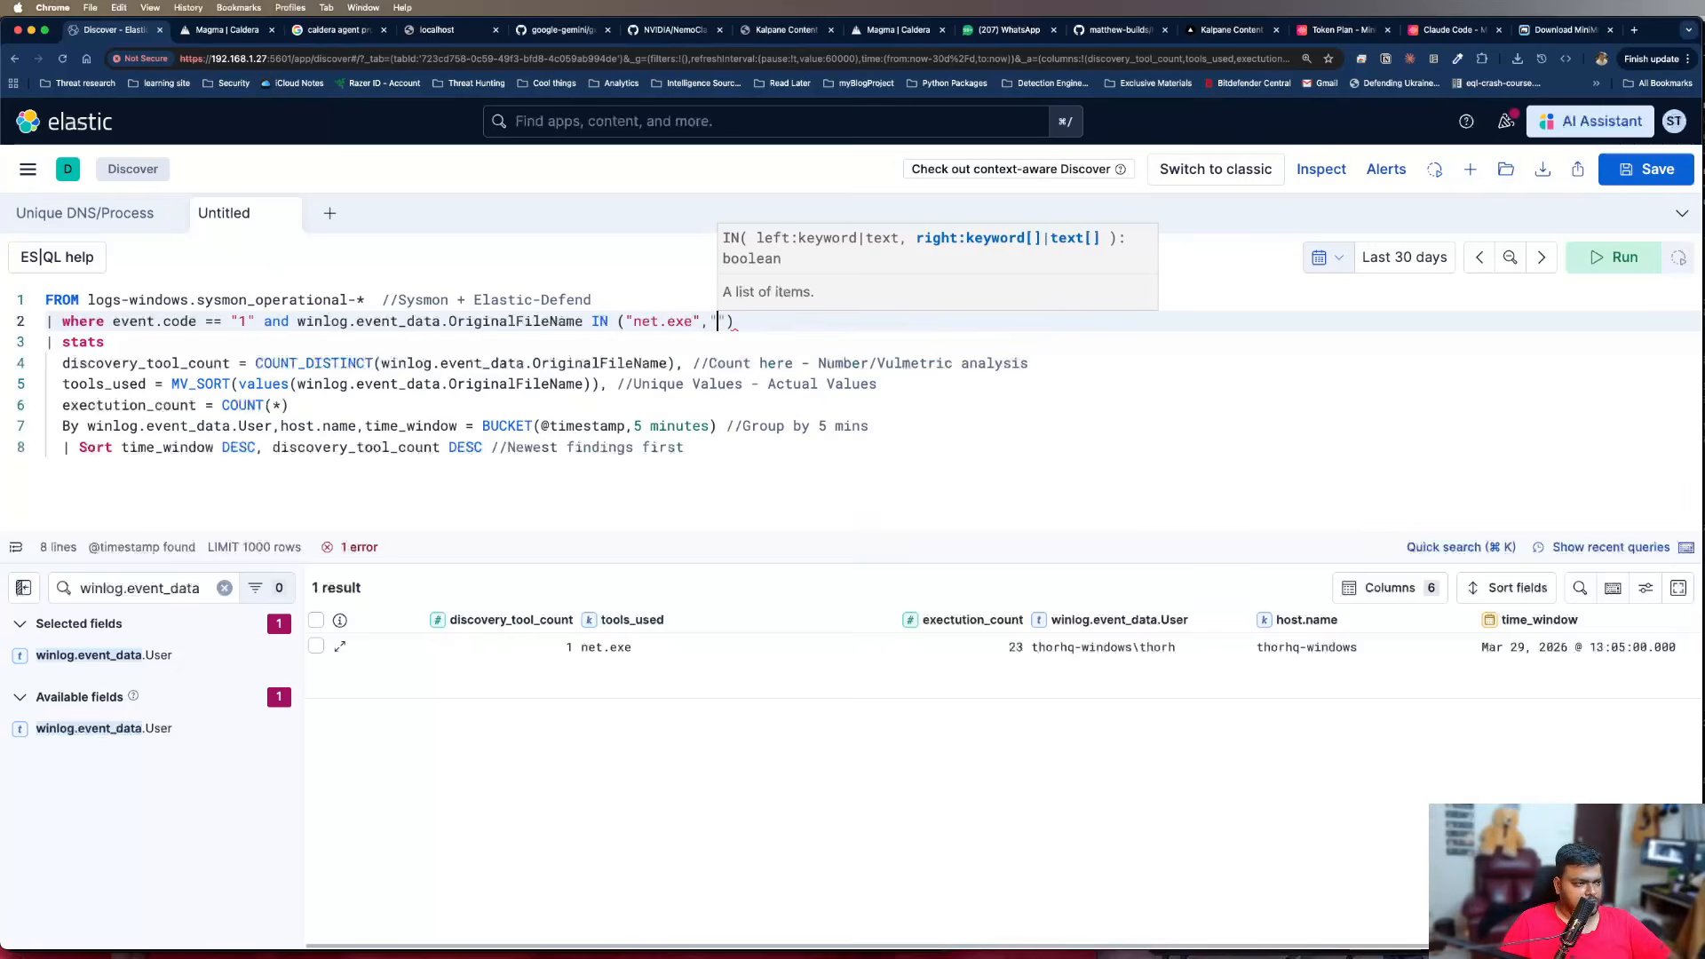
{"action": "type", "text": "ami.exe\""}
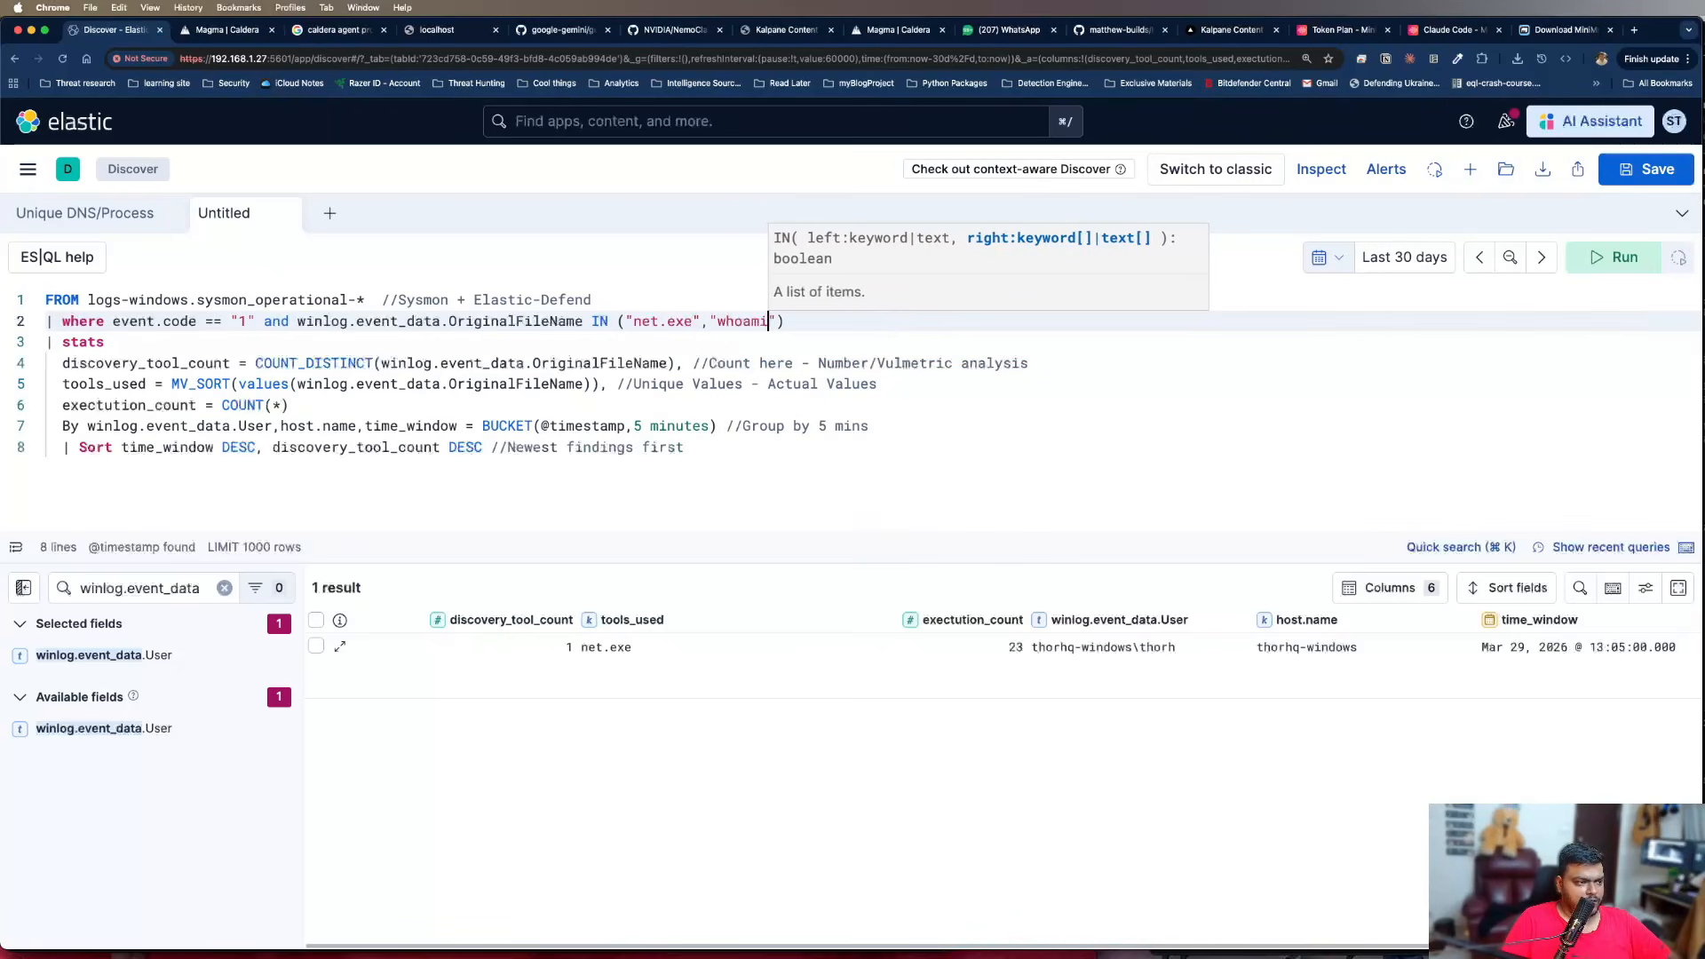
{"action": "type", "text": ", \""}
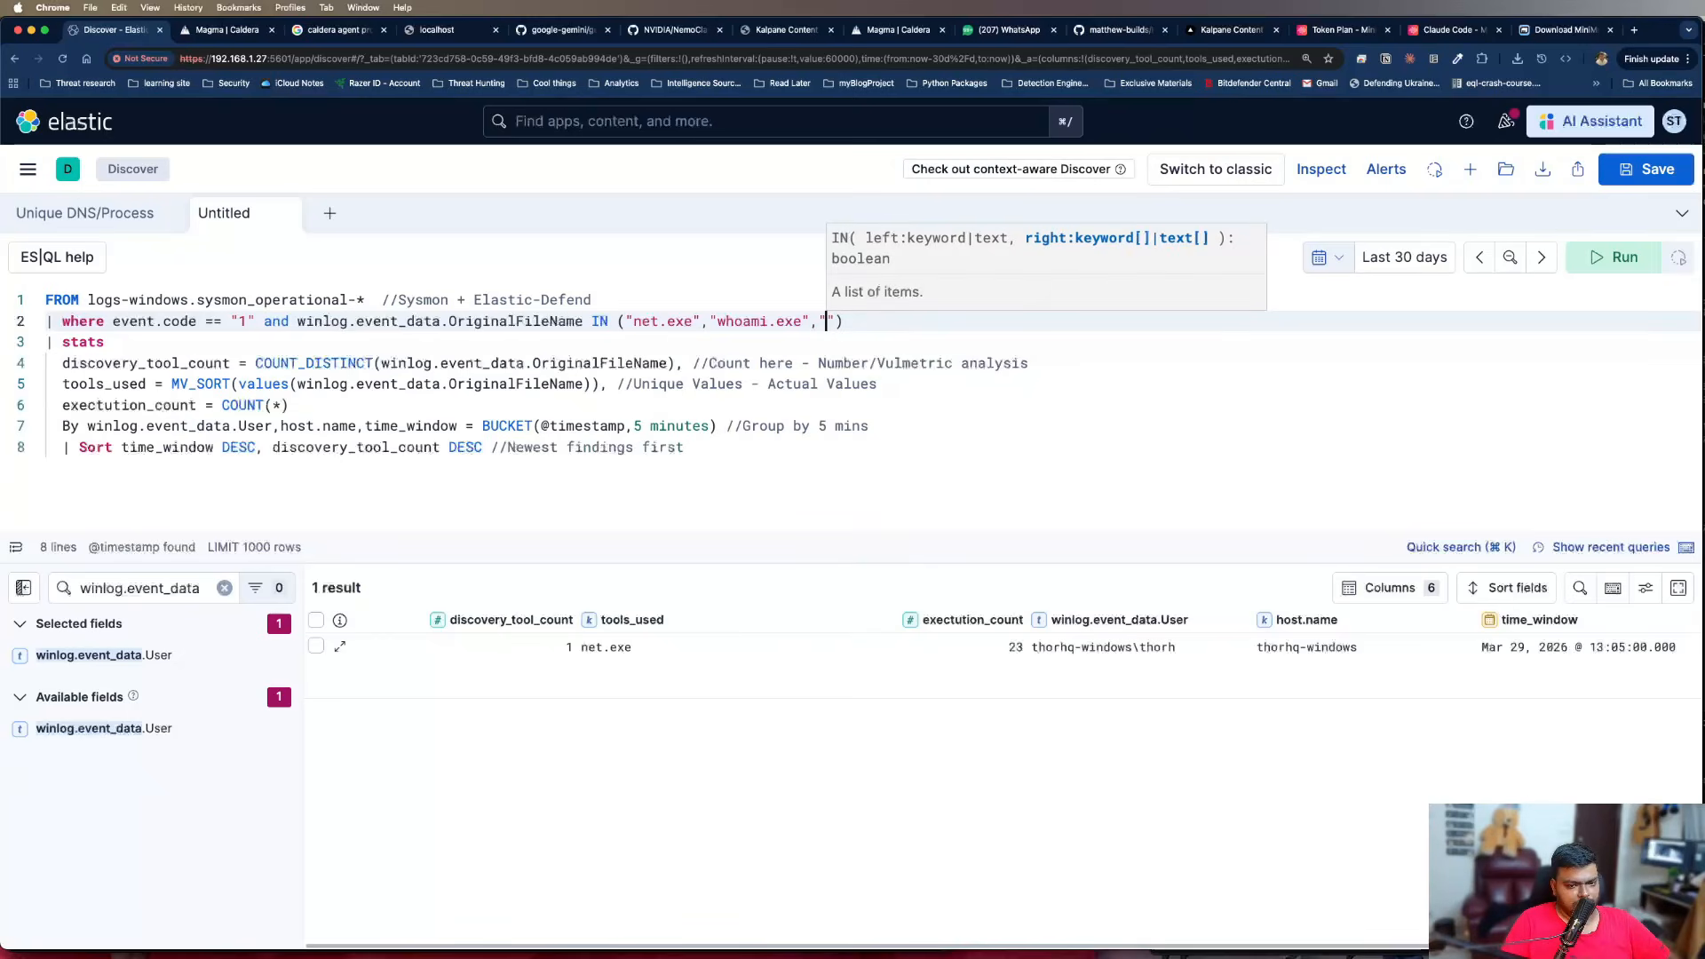
{"action": "type", "text": "ipconfig.exe\",\""}
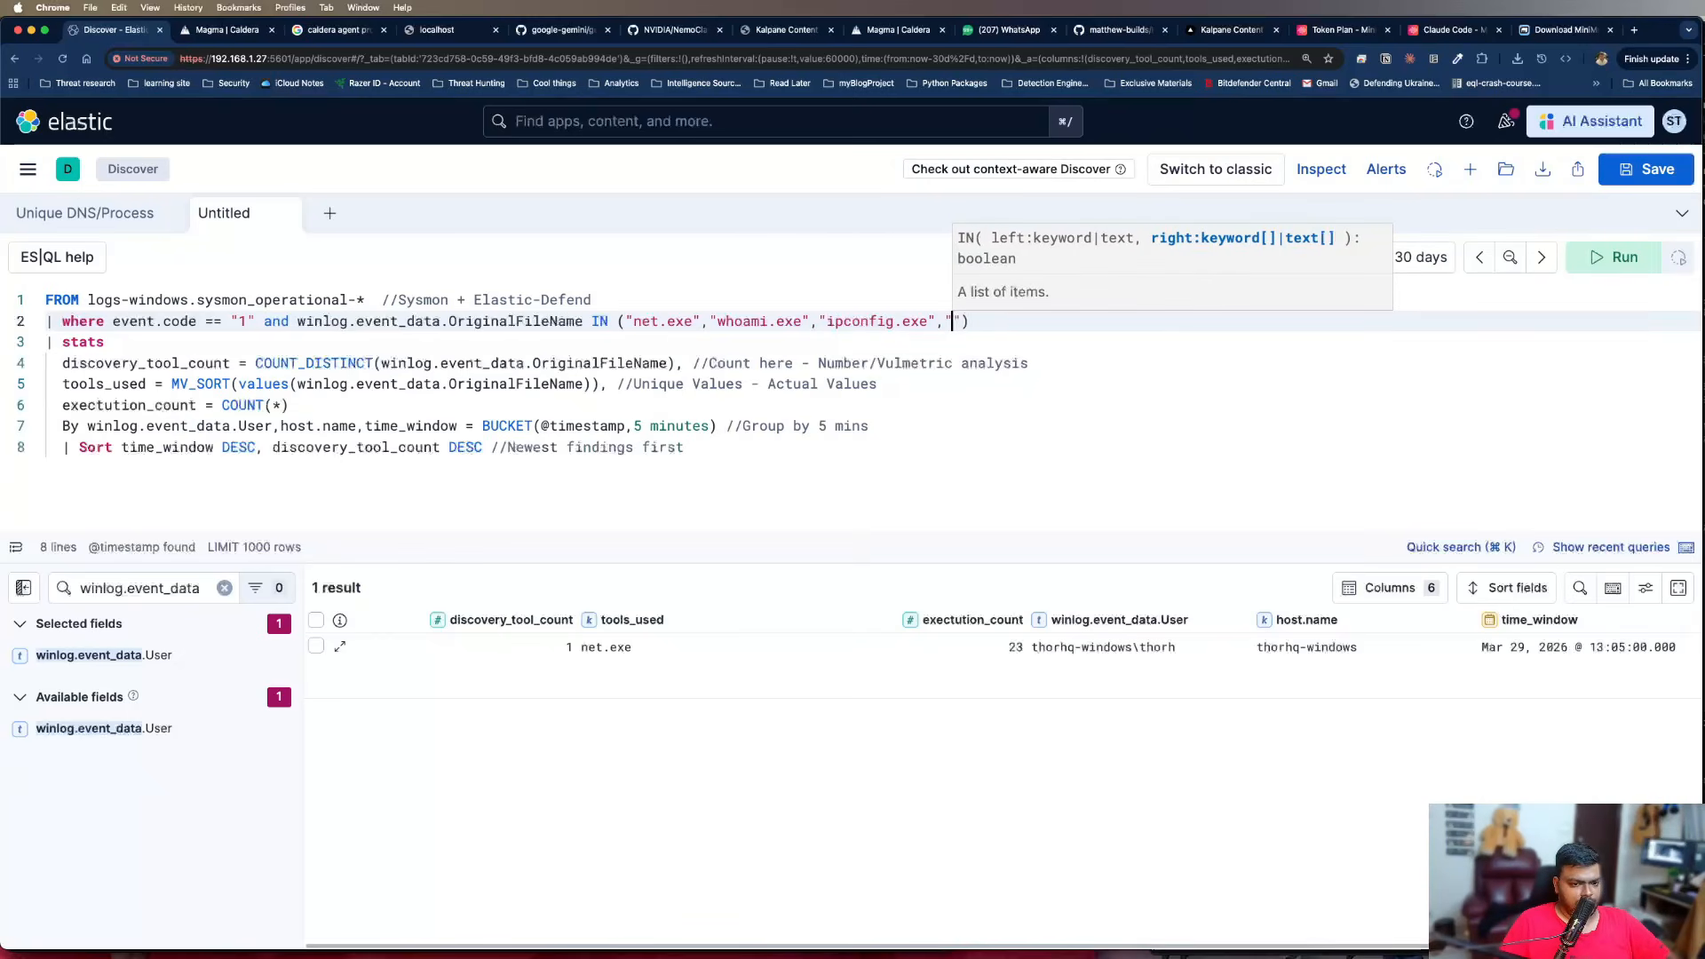
{"action": "type", "text": "n"}
{"action": "type", "text": "ltest.e"}
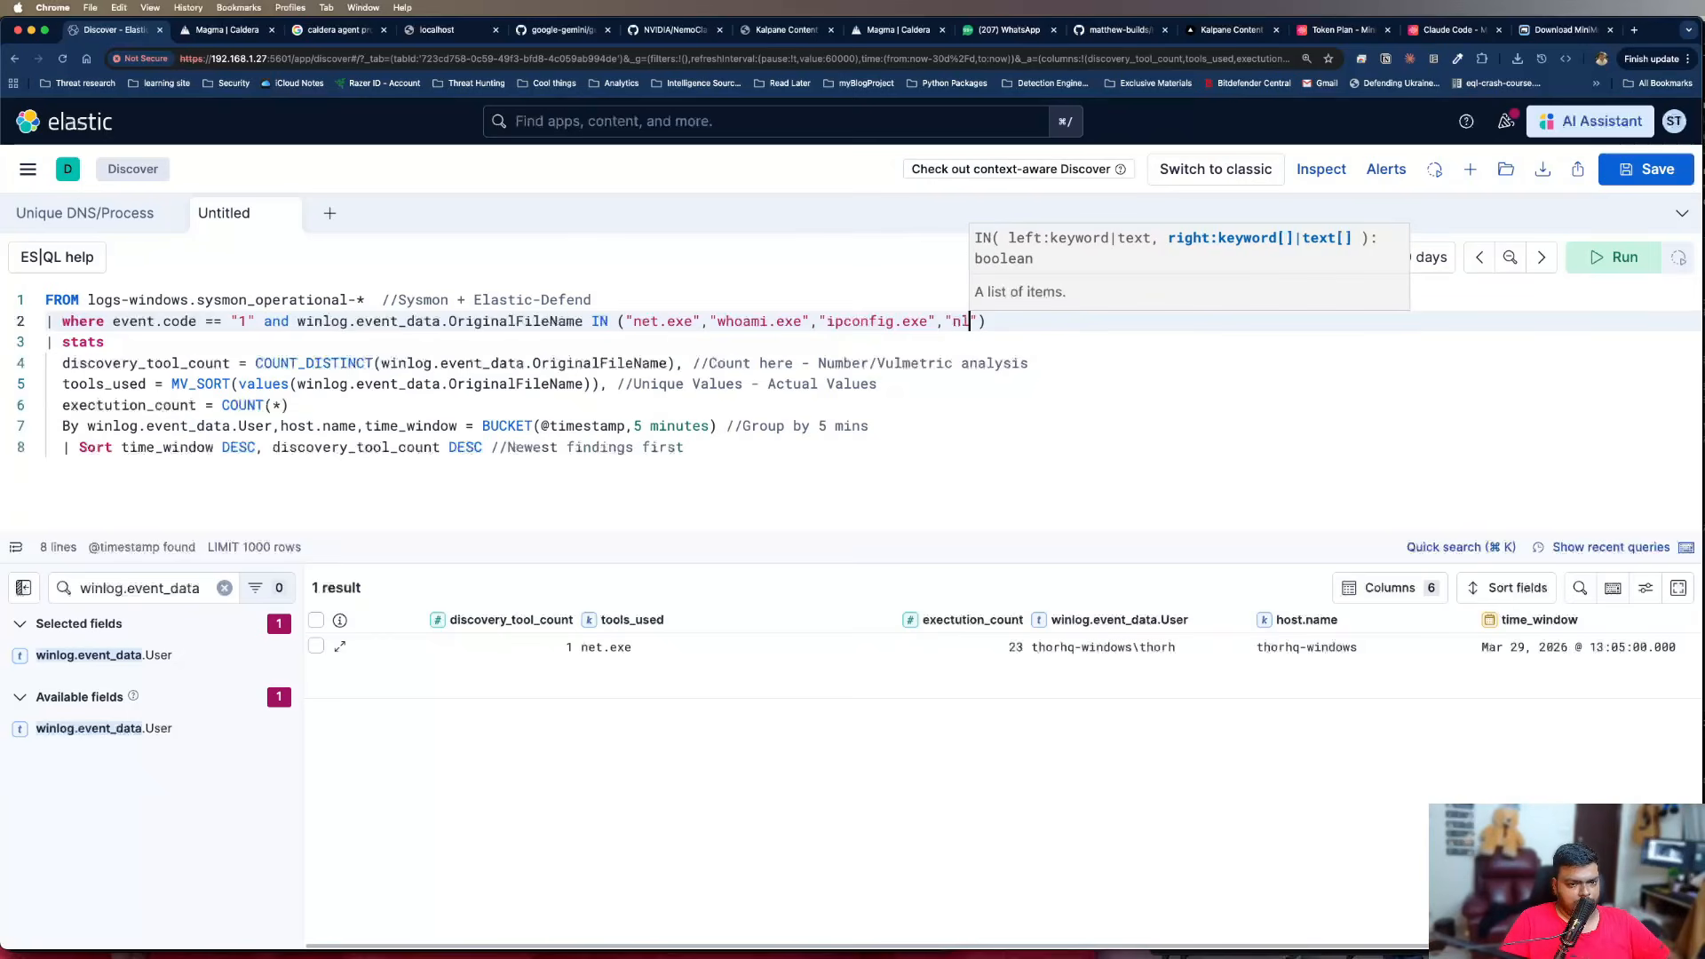
{"action": "type", "text": "xe\""}
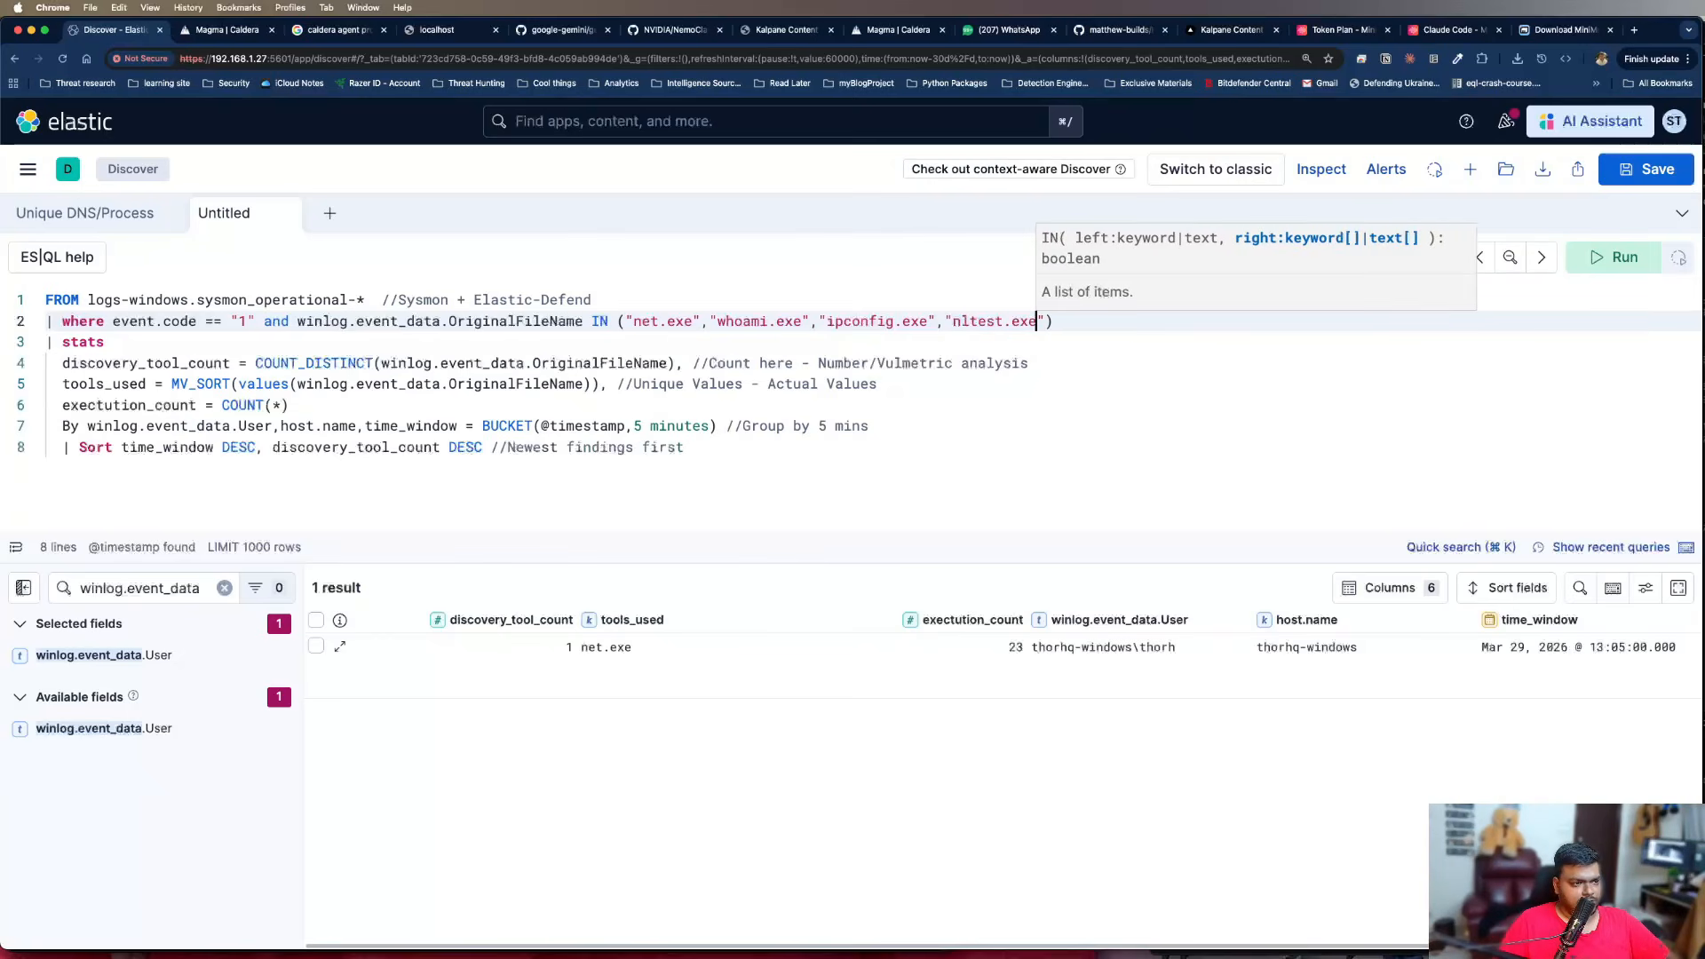
{"action": "type", "text": ",\""}
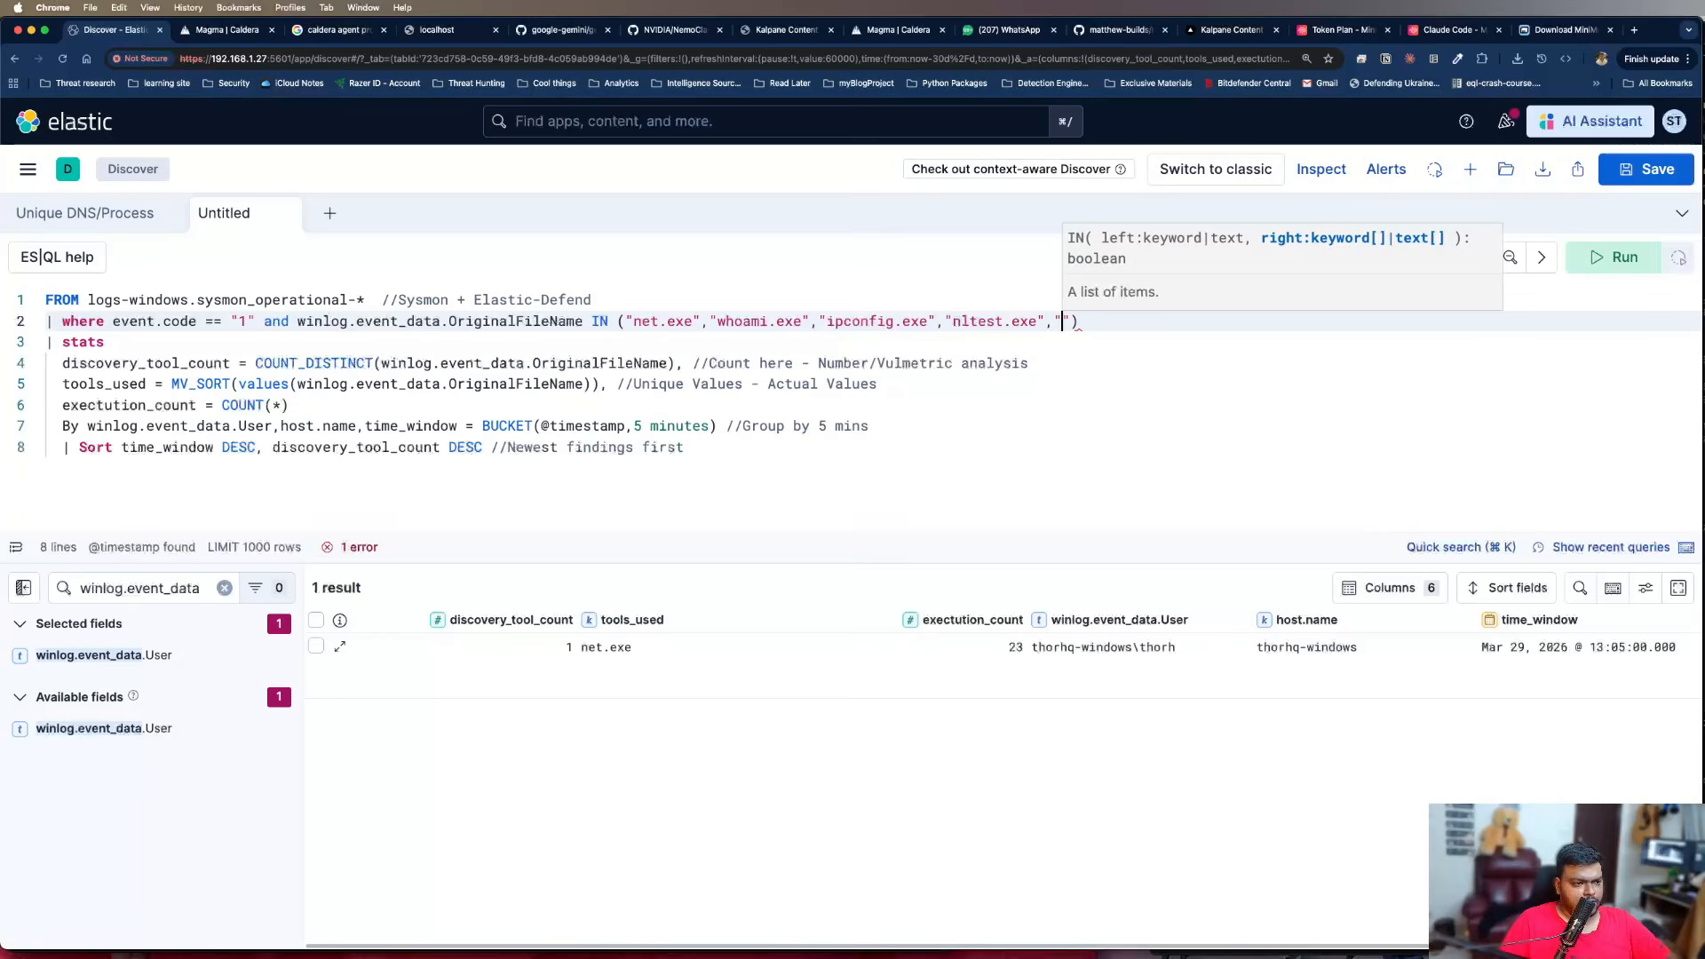
{"action": "type", "text": "n"}
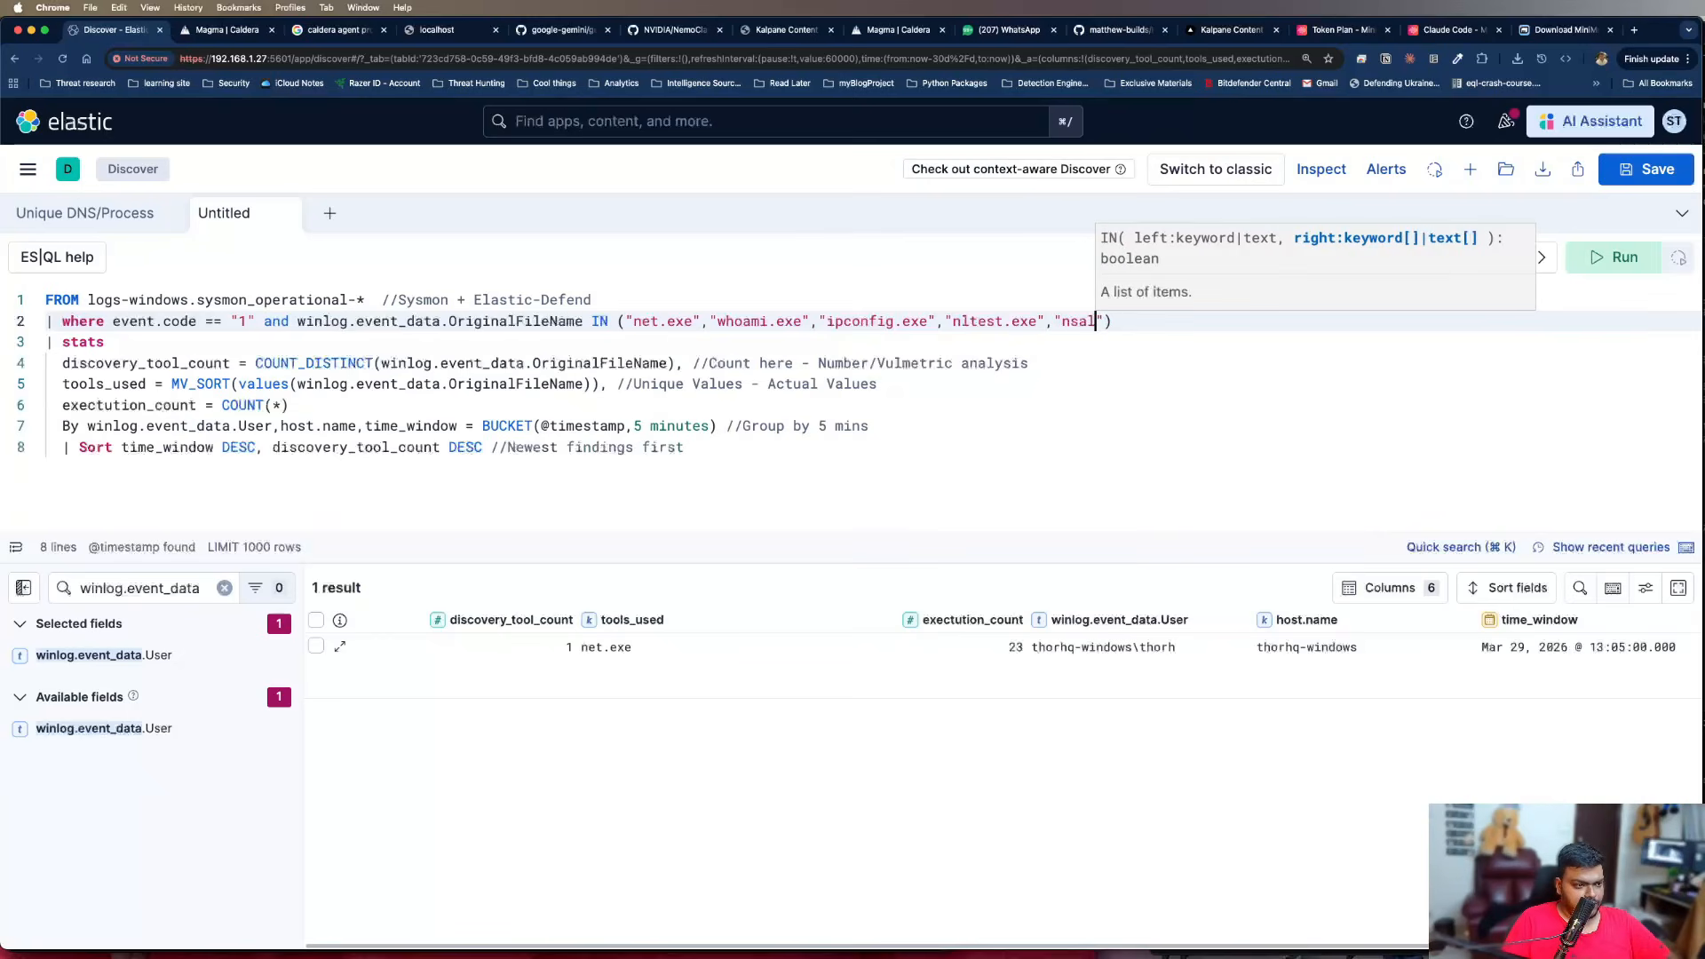
{"action": "type", "text": "slookup.exe"}
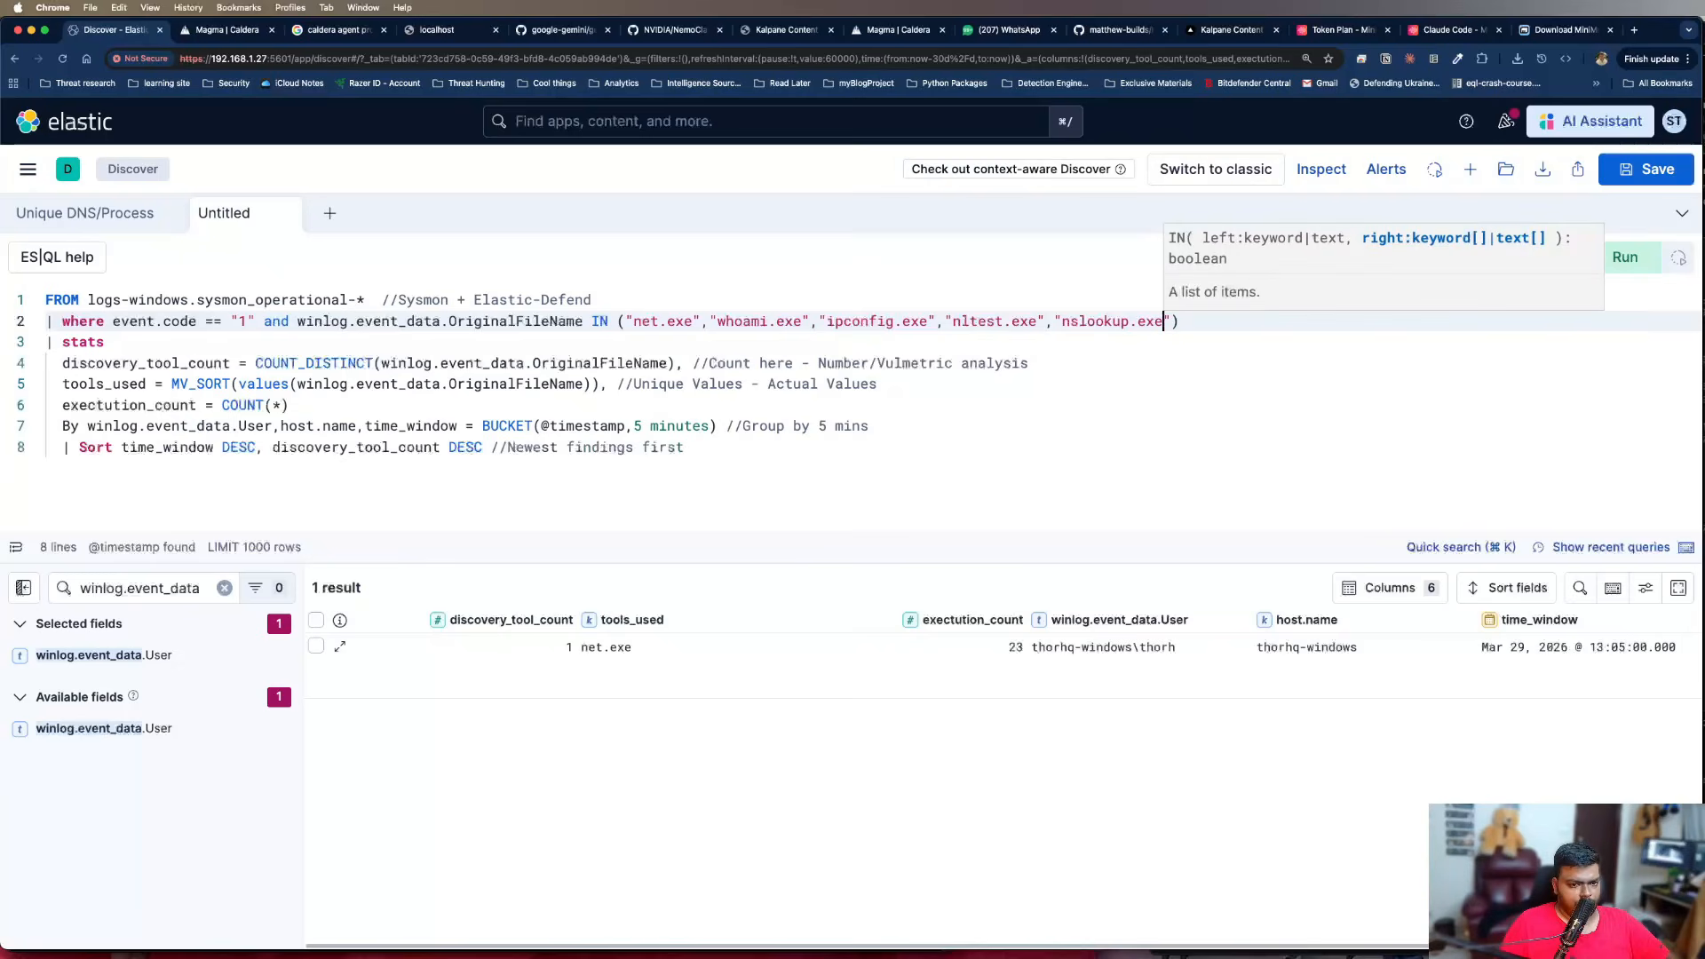
{"action": "type", "text": "\""}
{"action": "type", "text": ",\"arp."}
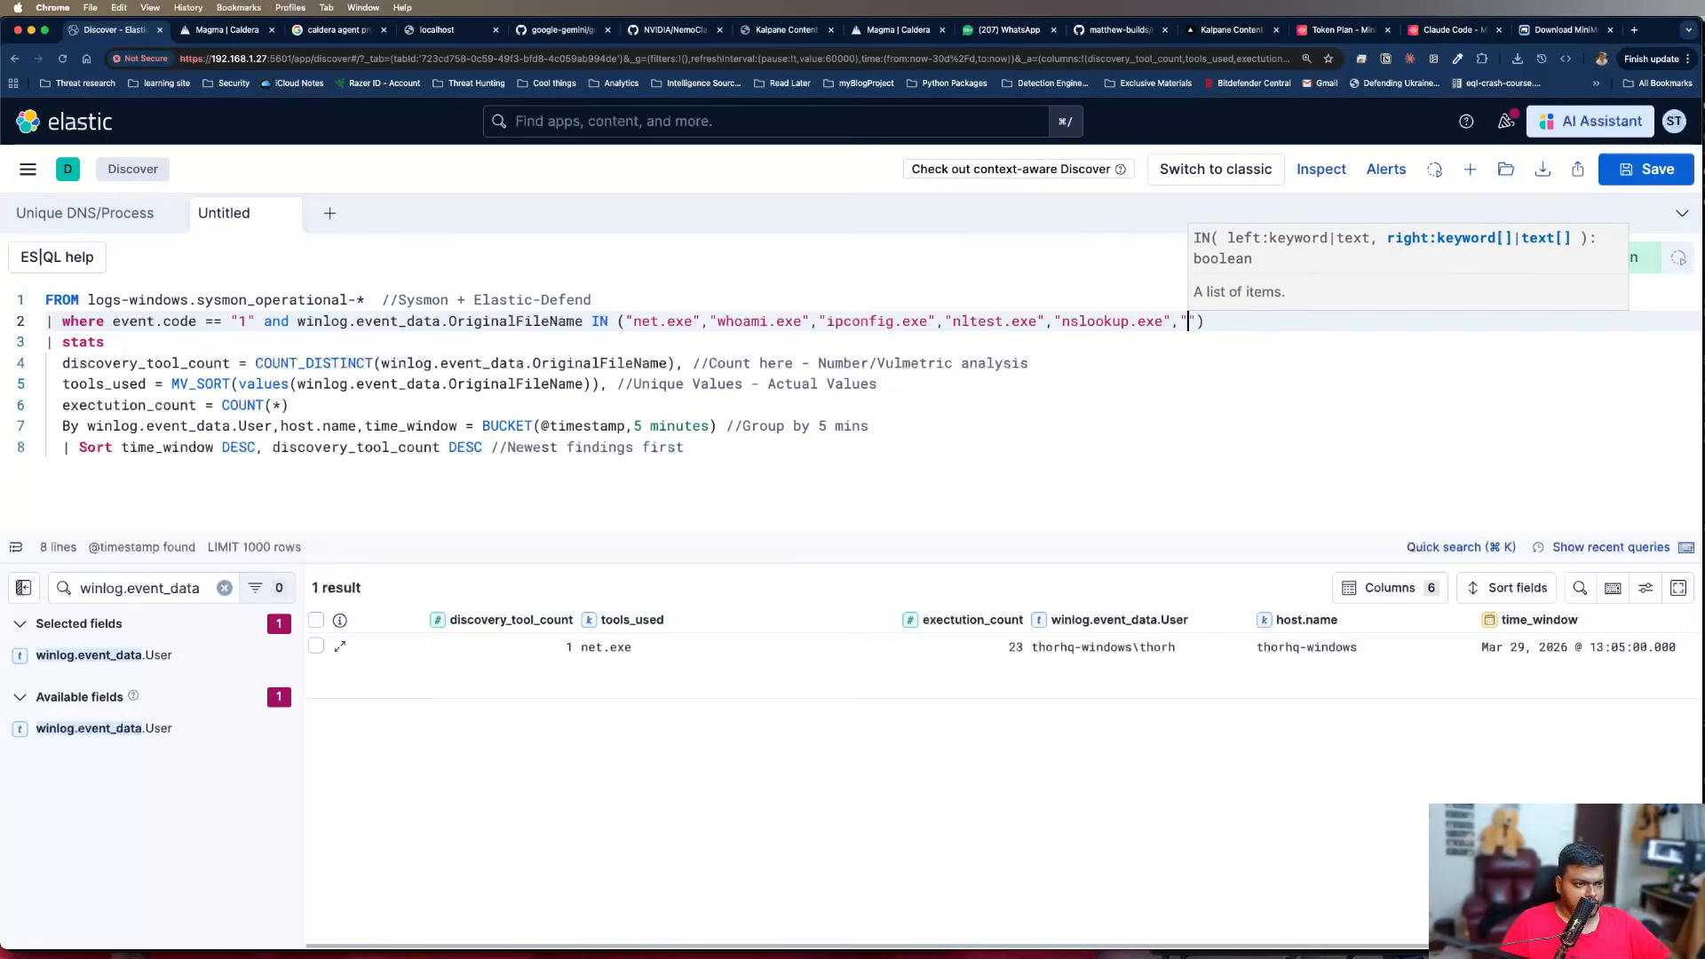
{"action": "type", "text": "exe\",\"\""}
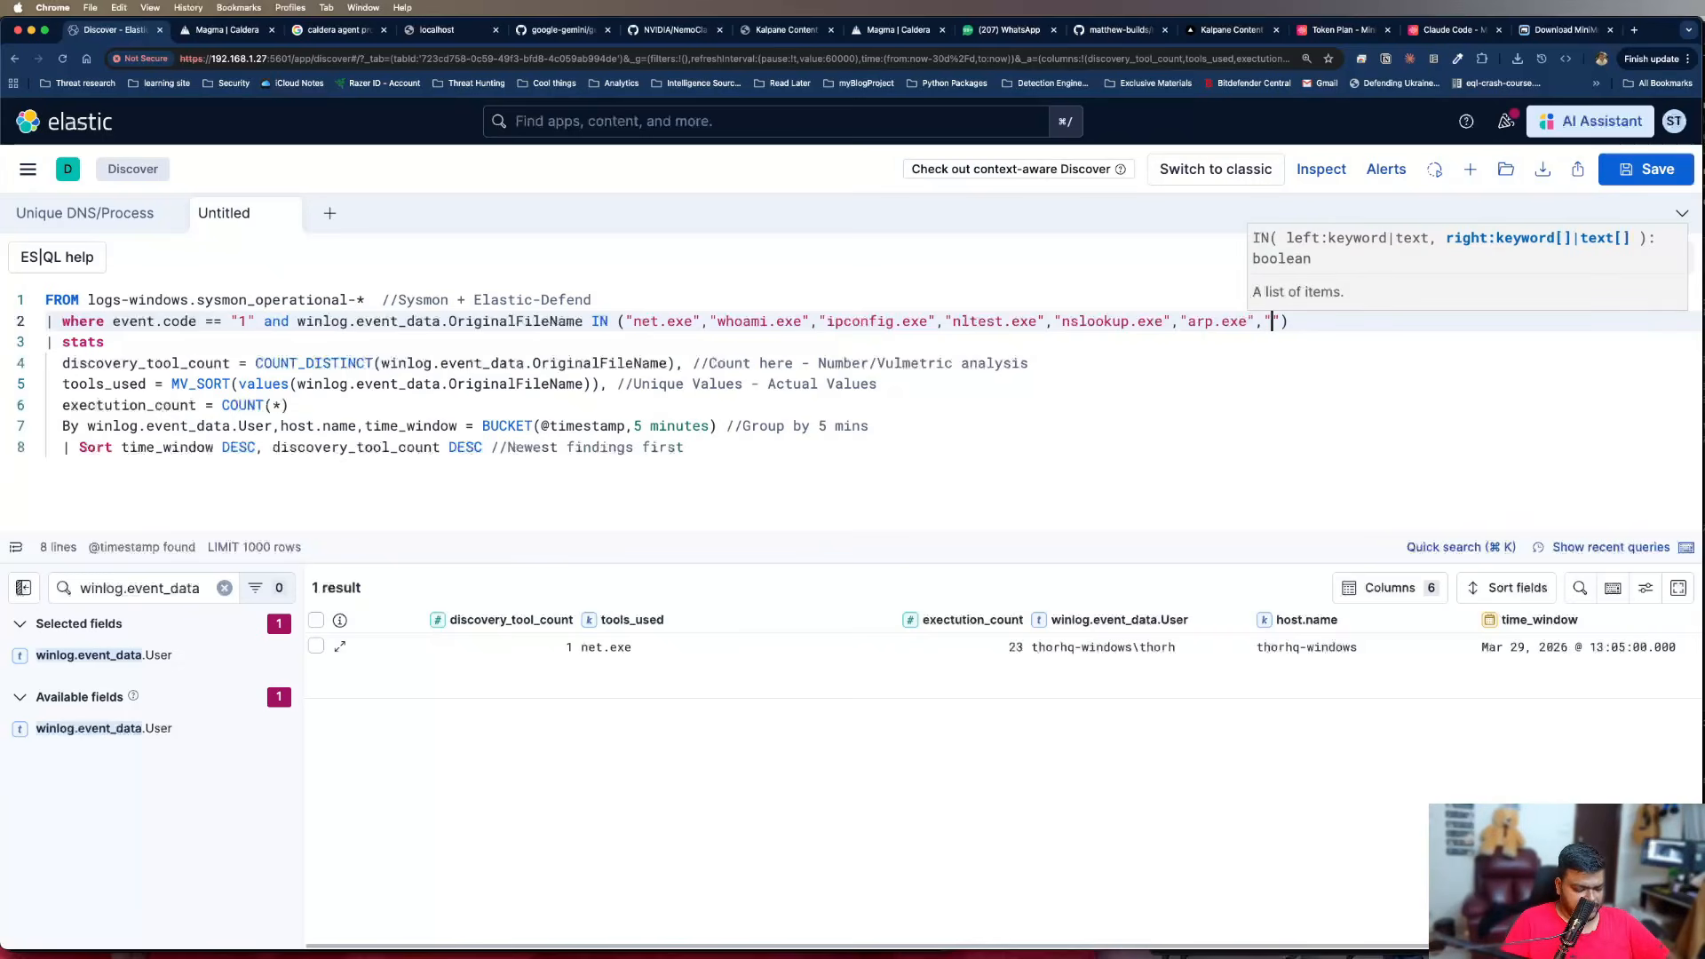
{"action": "type", "text": "netstat.exe"}
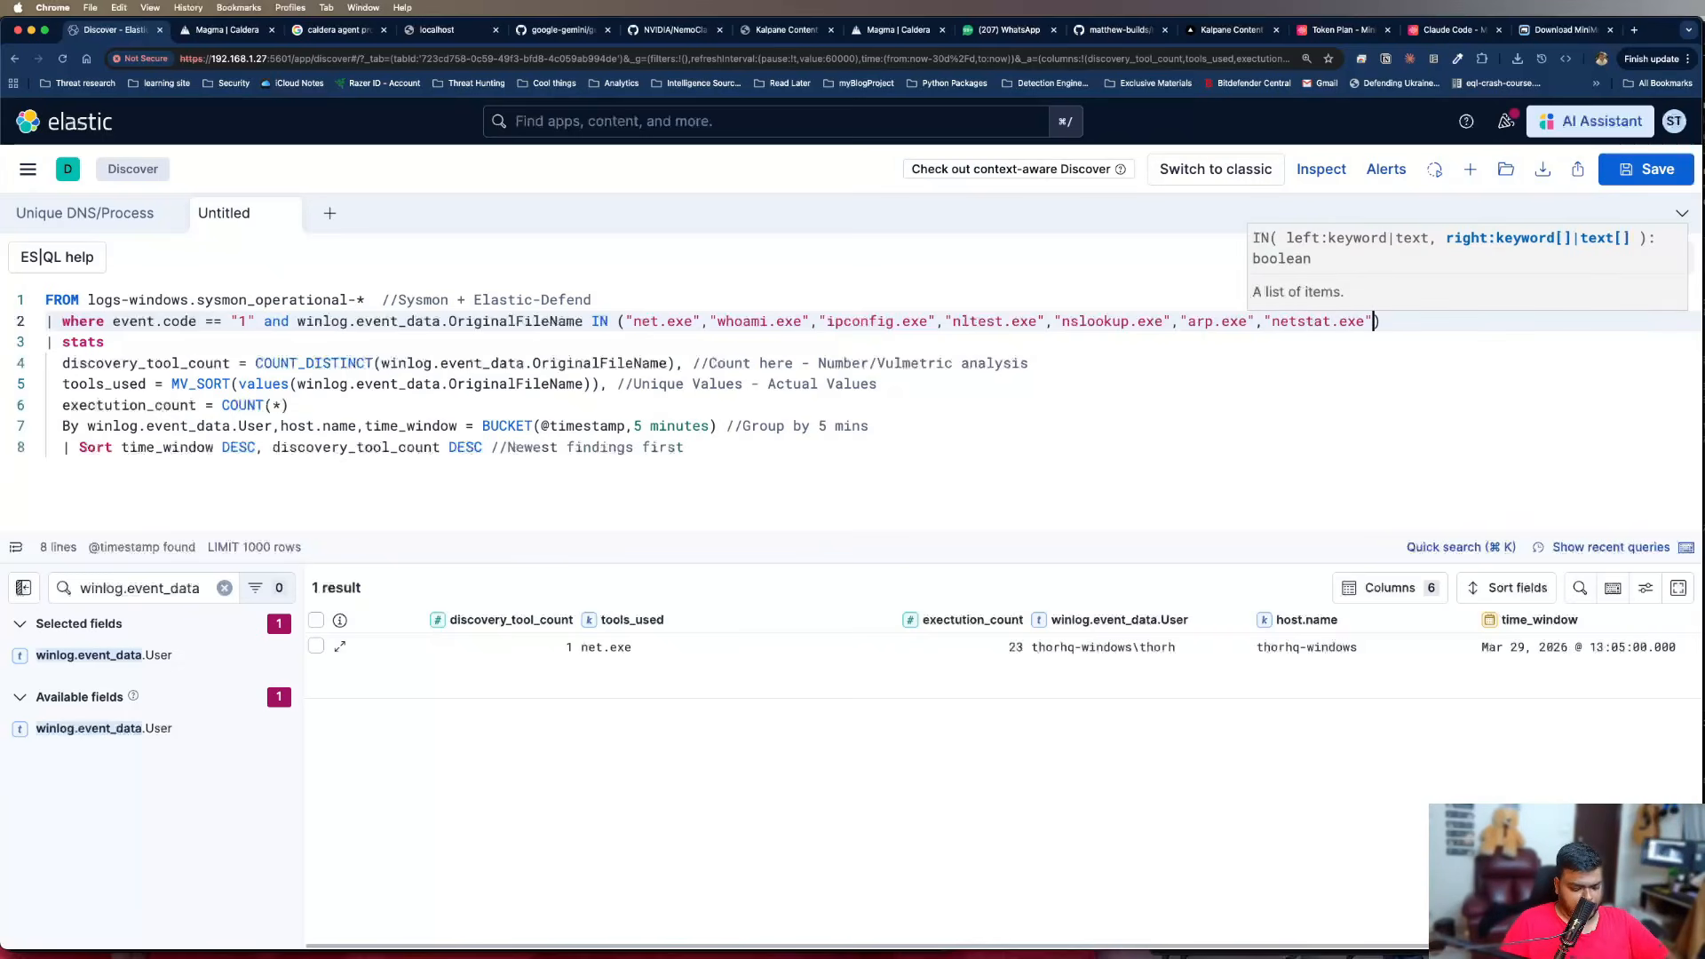
{"action": "type", "text": ",\"\""}
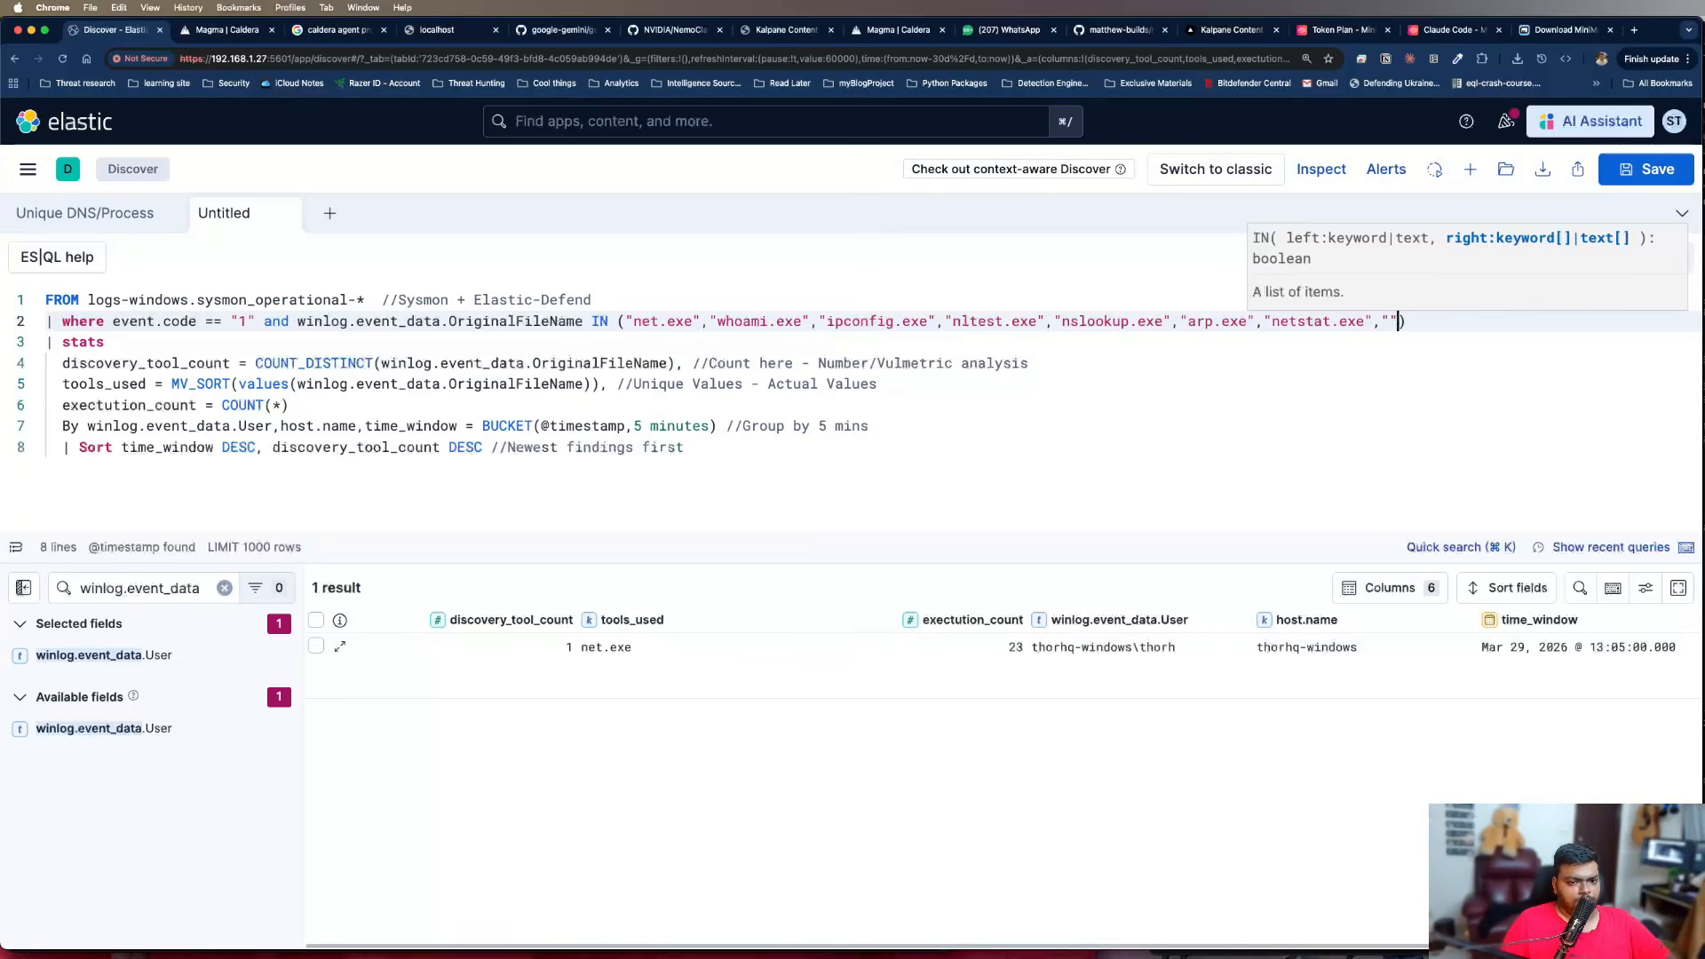
{"action": "type", "text": "systeminfo.exe"}
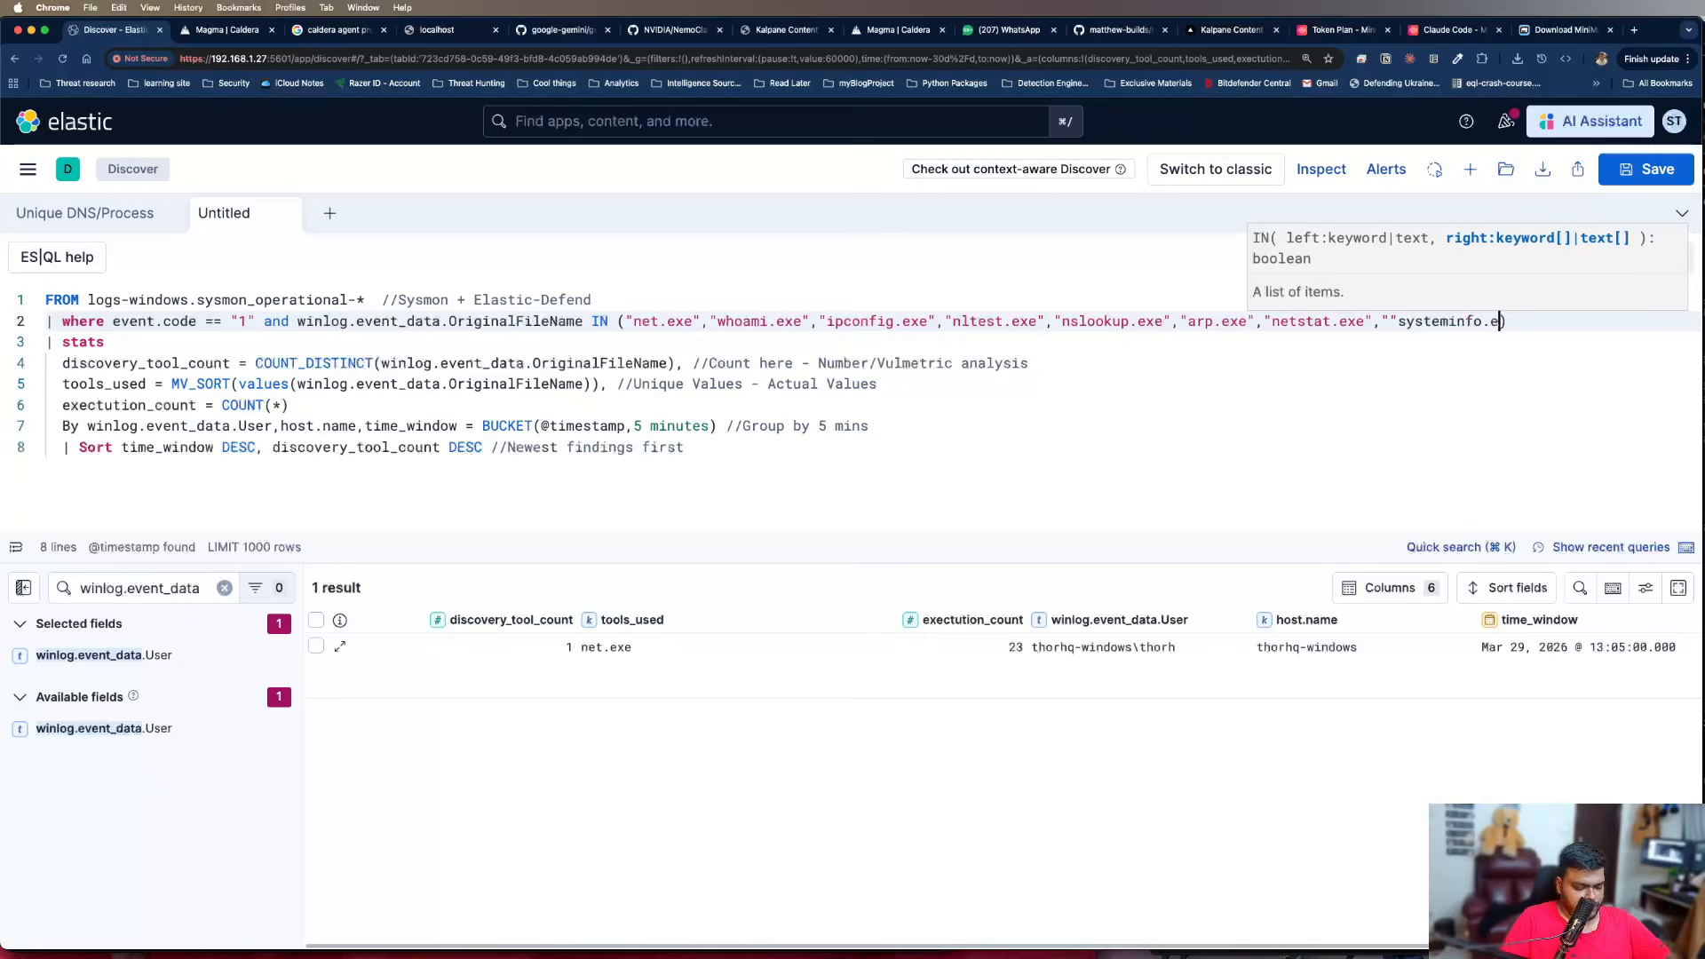
{"action": "type", "text": "\""}
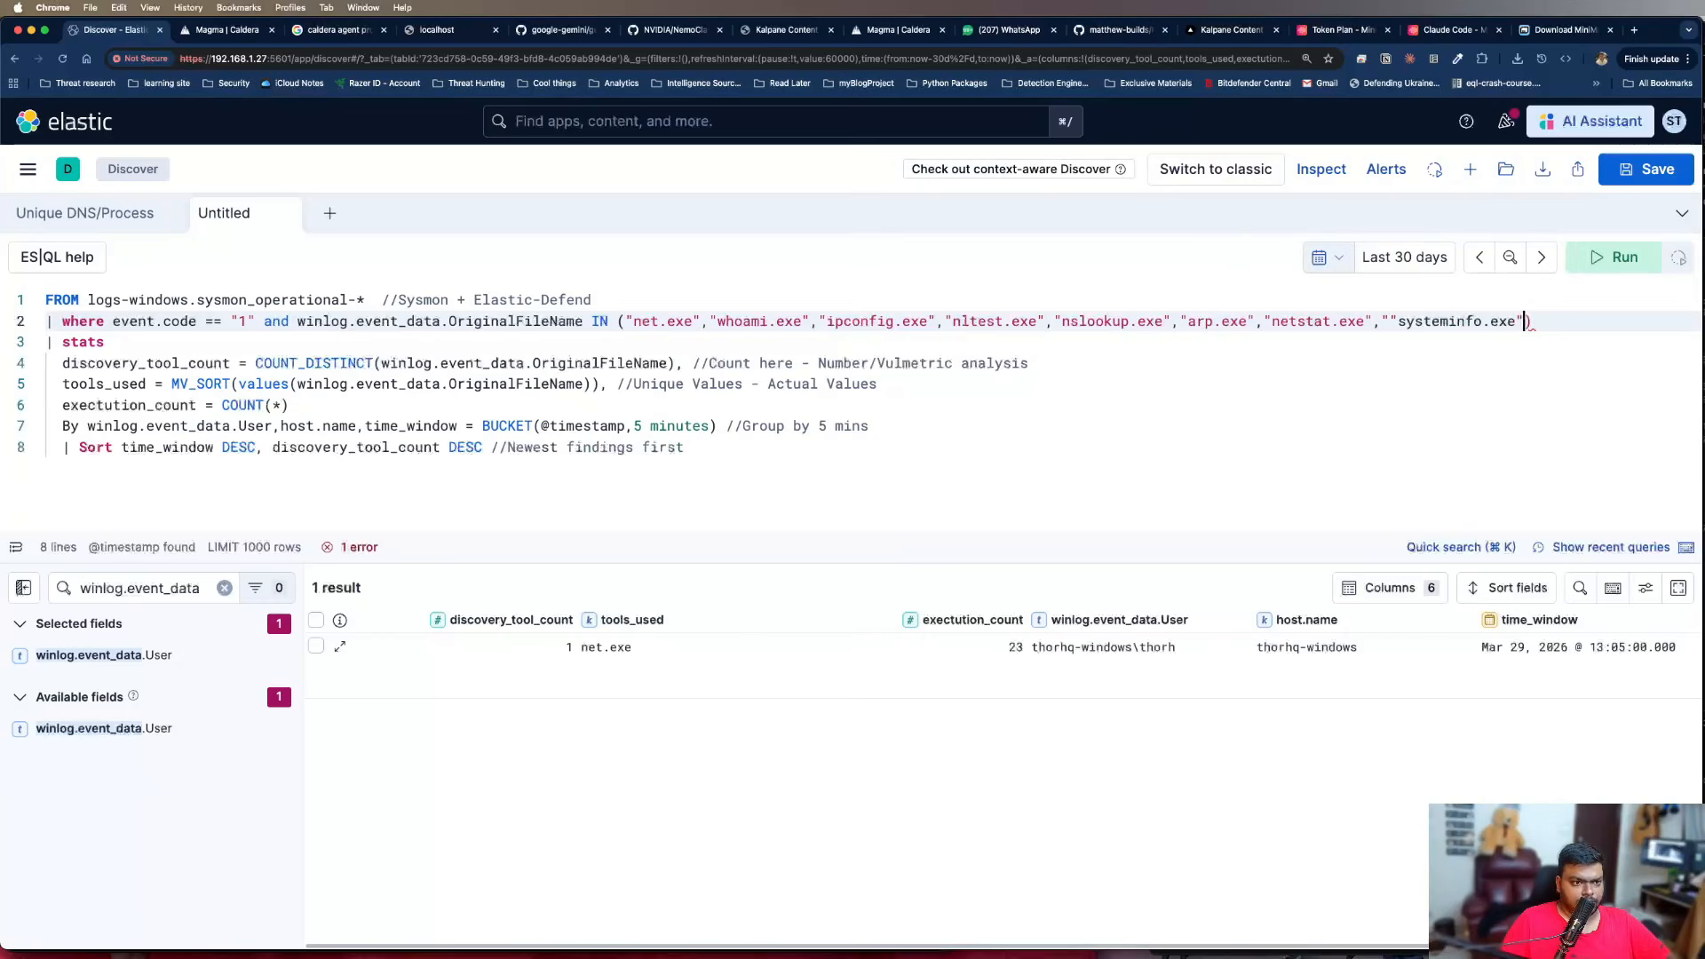
{"action": "type", "text": ",\""}
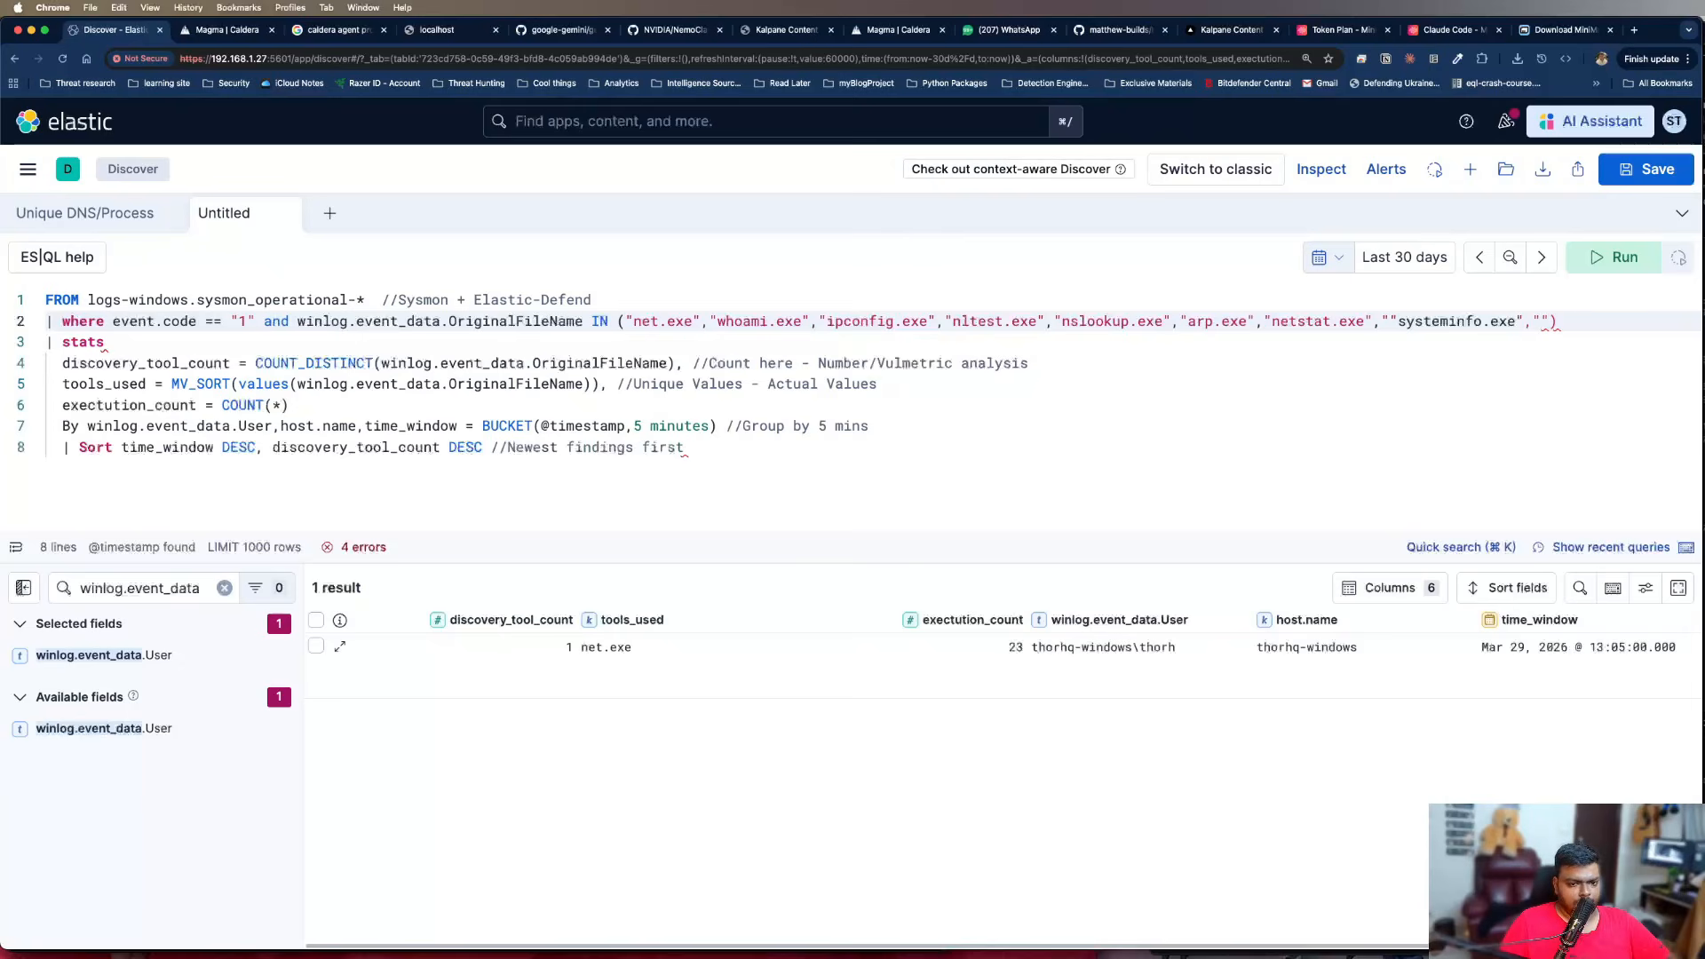
{"action": "type", "text": "wmic.exe"}
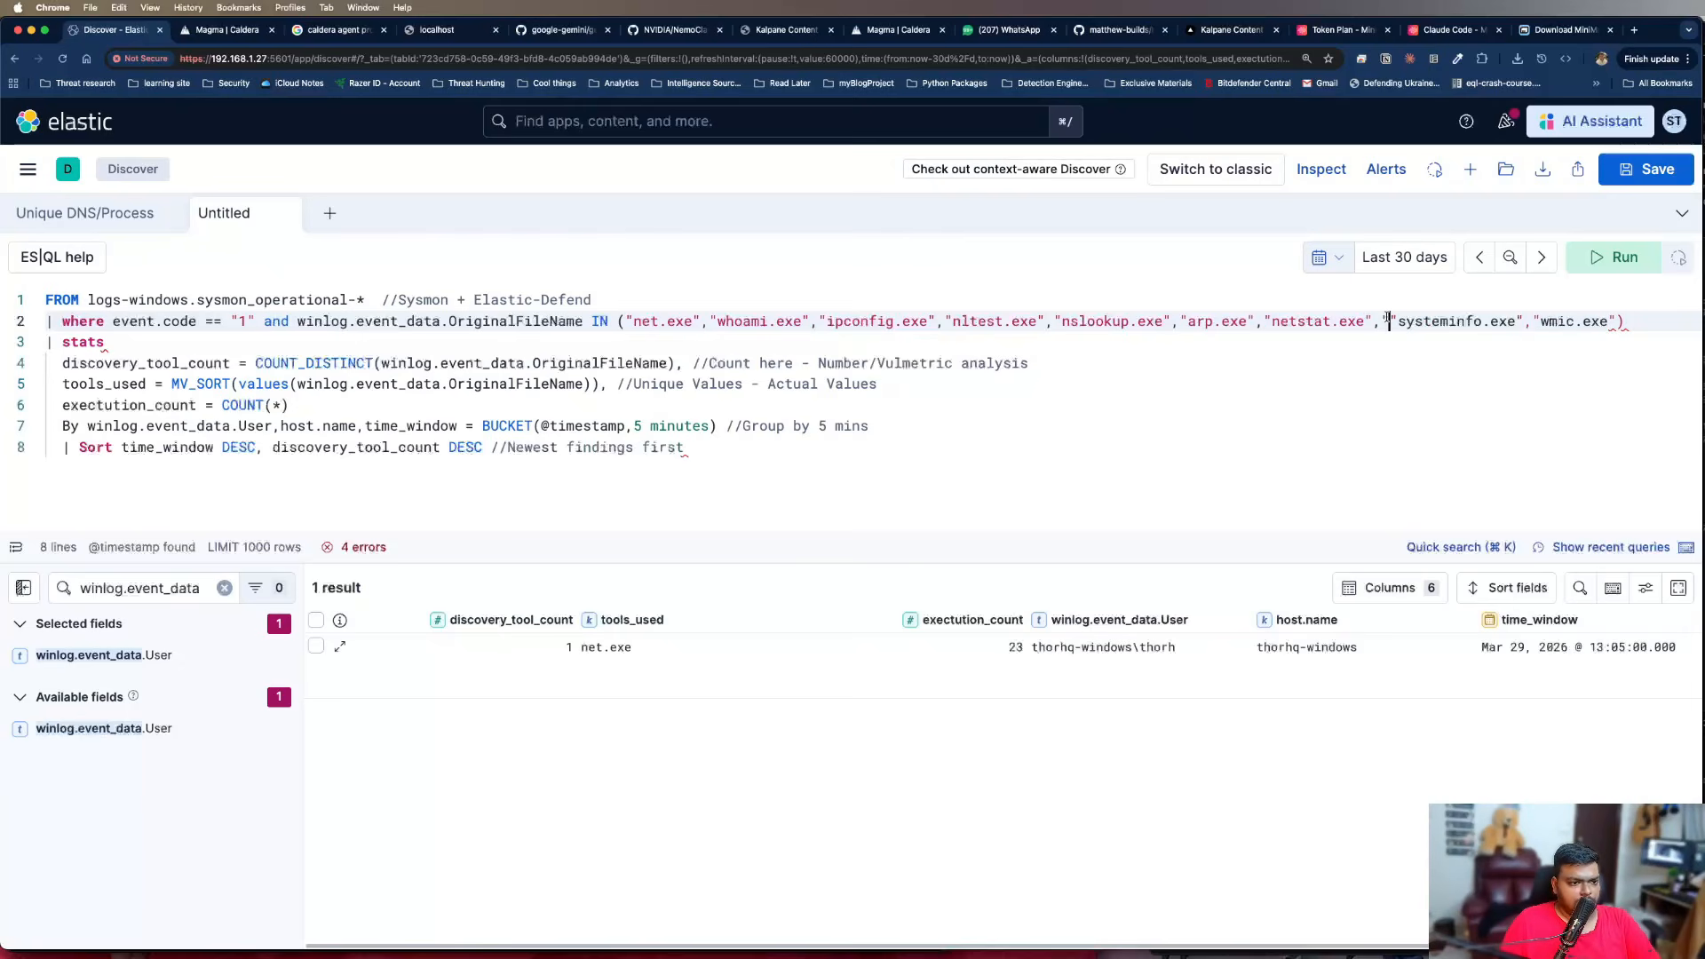
Complete the IN list with "netstat.exe", "systeminfo.exe" and "wmic.exe", removing the duplicate quotation mark before systeminfo.exe
{"action": "left_click", "coordinate": [1388, 320]}
{"action": "key", "text": "BackSpace"}
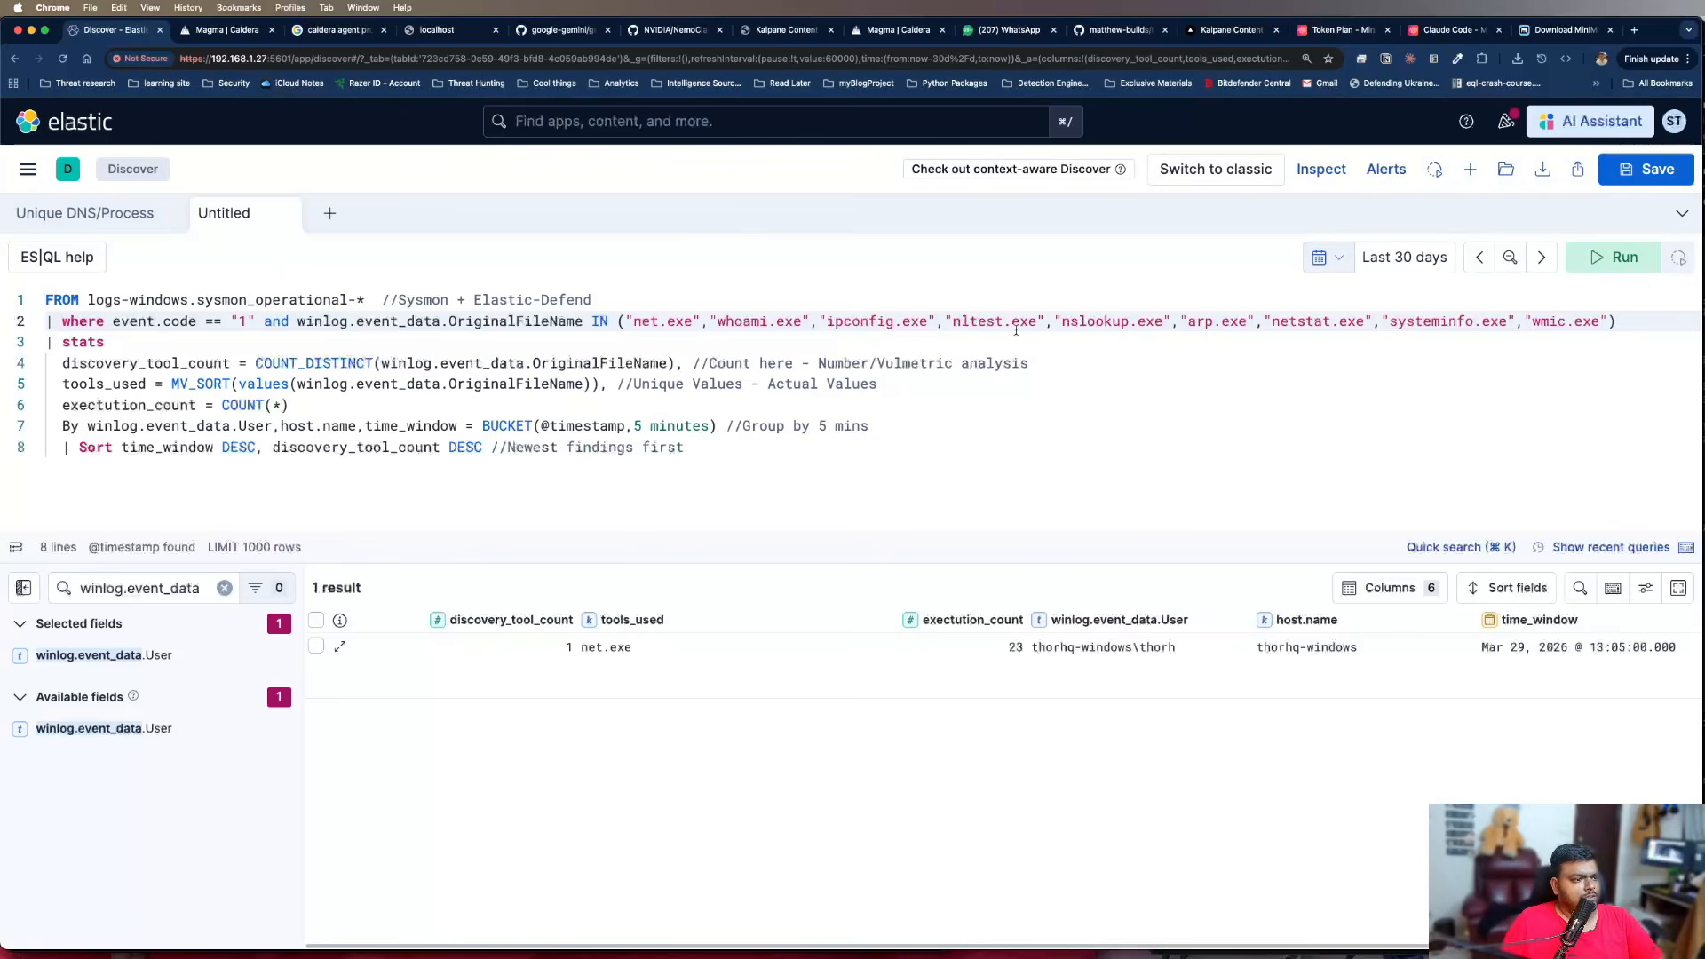
Change "Vulmetric" to "Volmetric" in the discovery_tool_count comment and run the query
{"action": "left_click", "coordinate": [1011, 323]}
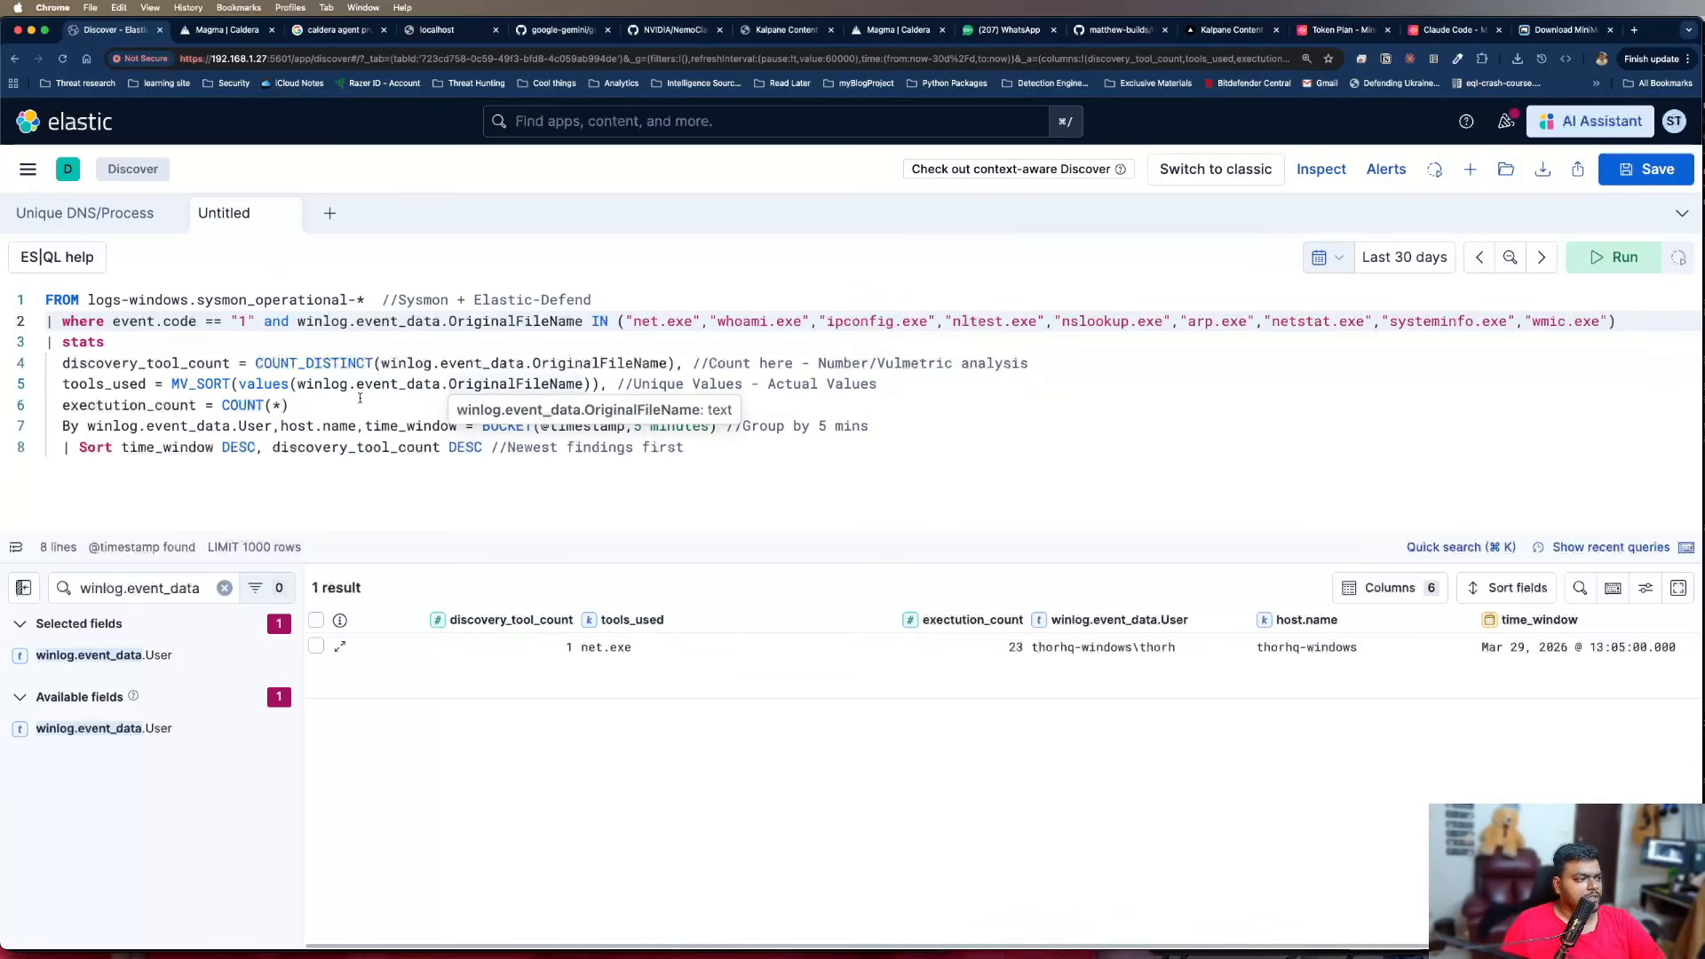
{"action": "mouse_move", "coordinate": [174, 387]}
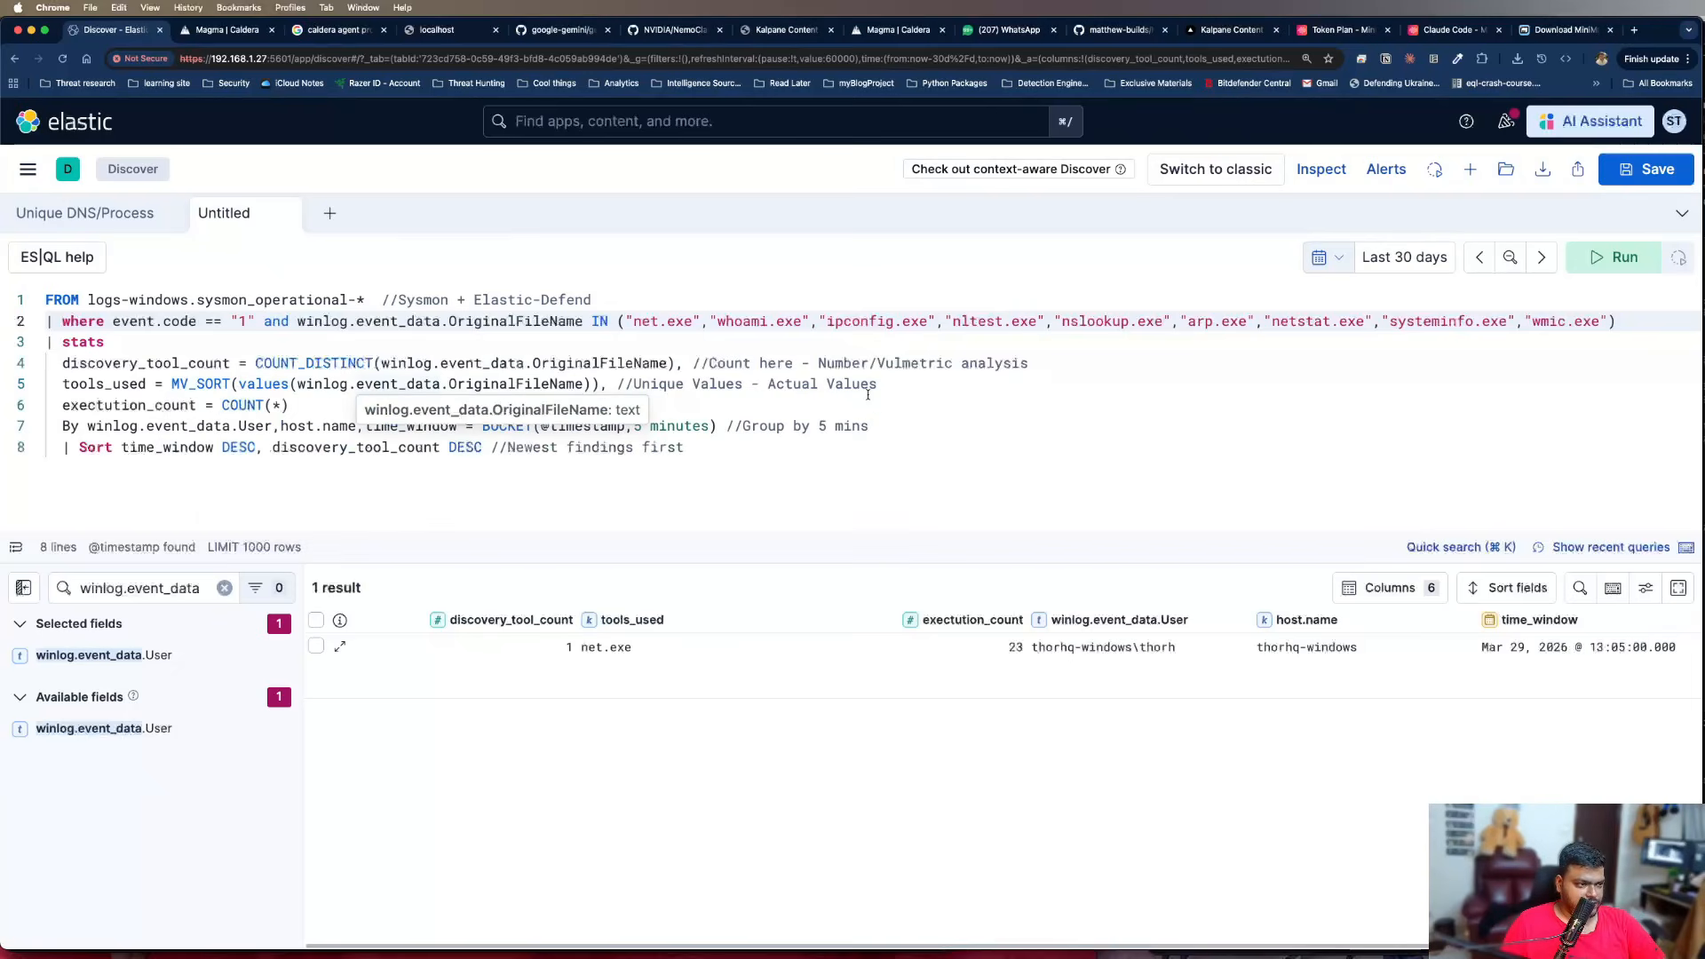
{"action": "left_click", "coordinate": [881, 384]}
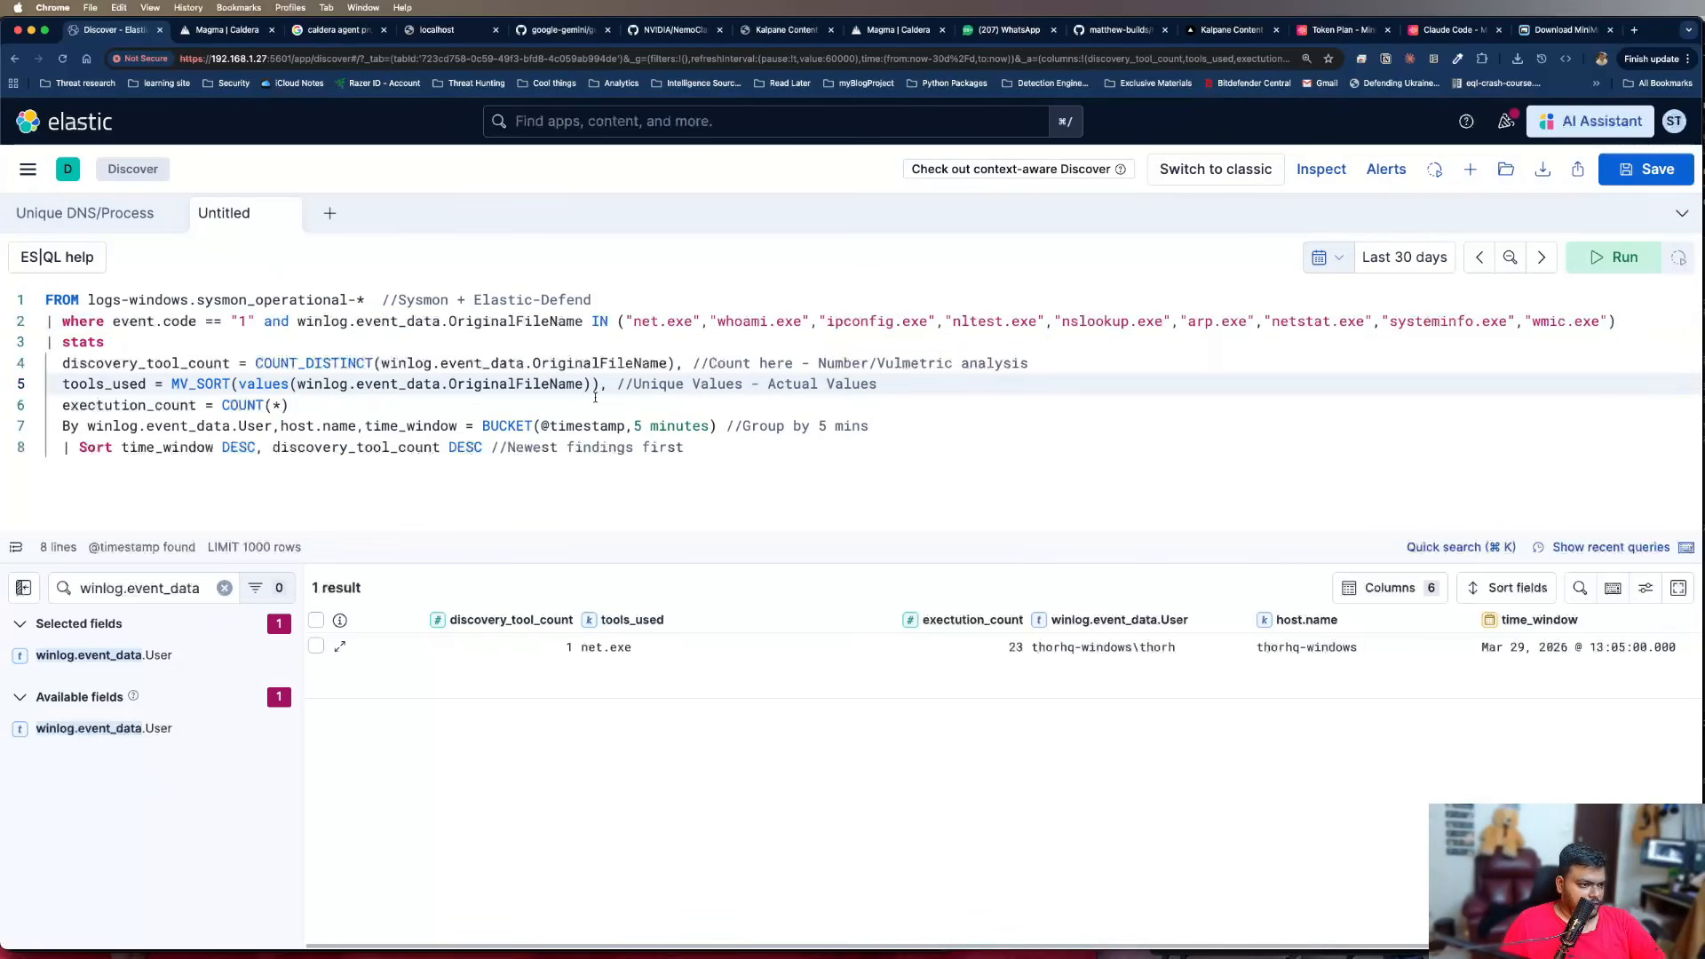
{"action": "left_click", "coordinate": [895, 363]}
{"action": "key", "text": "BackSpace"}
{"action": "type", "text": "o"}
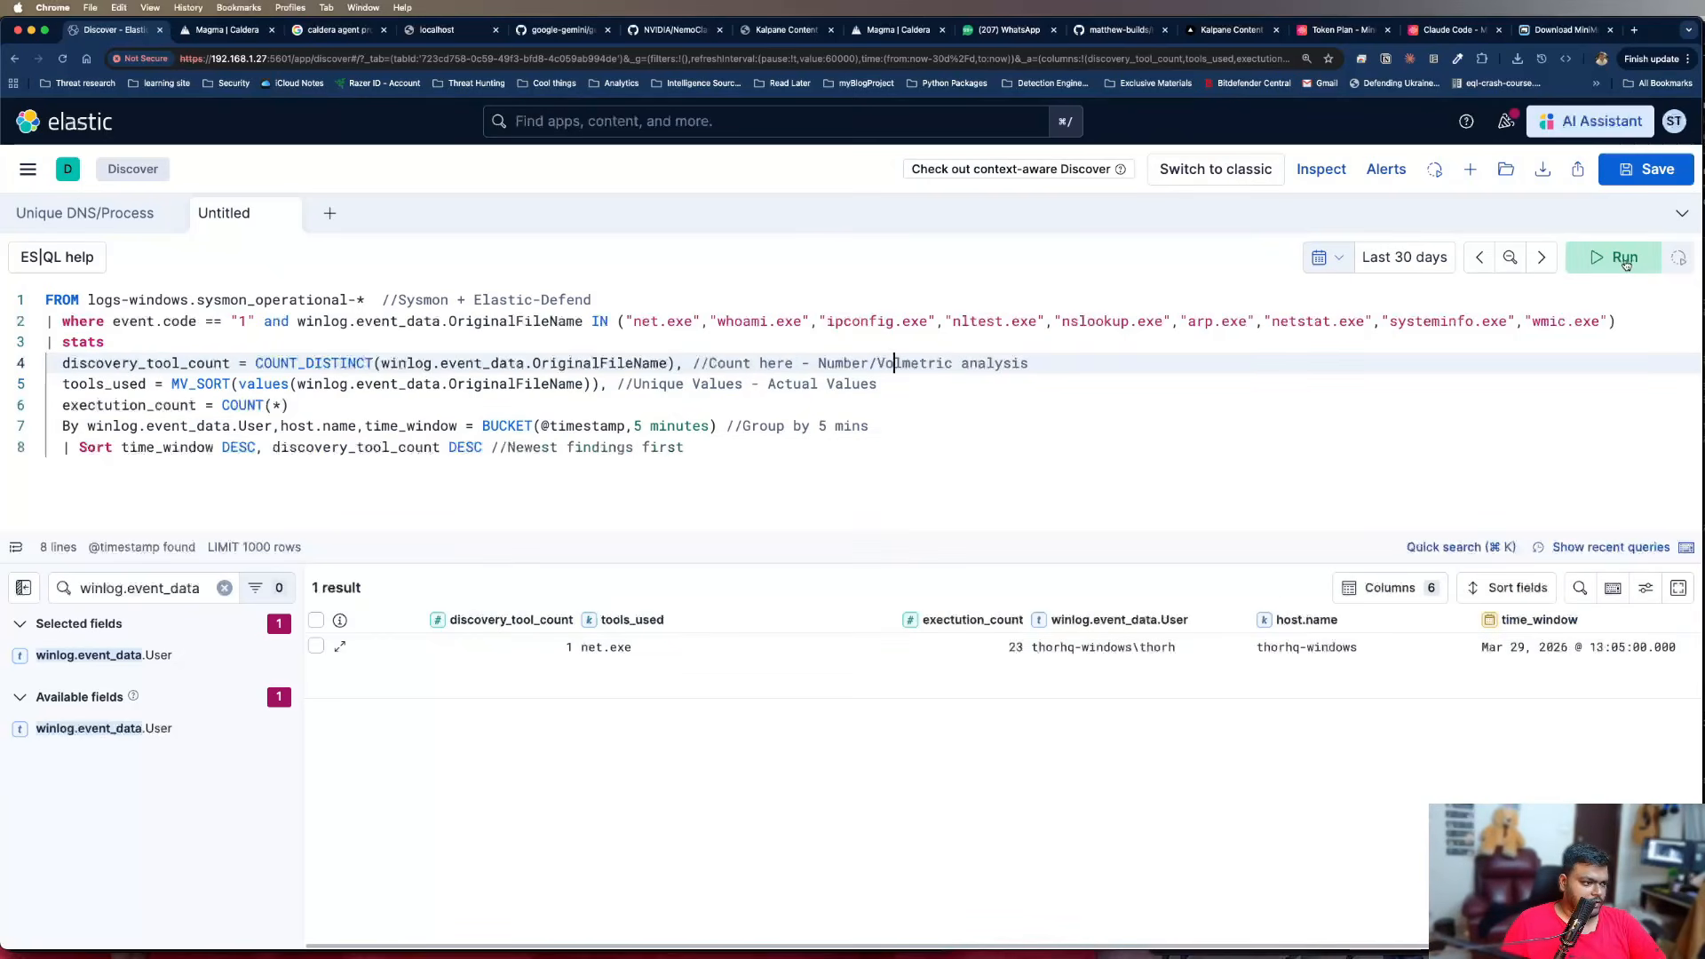
{"action": "left_click", "coordinate": [1626, 265]}
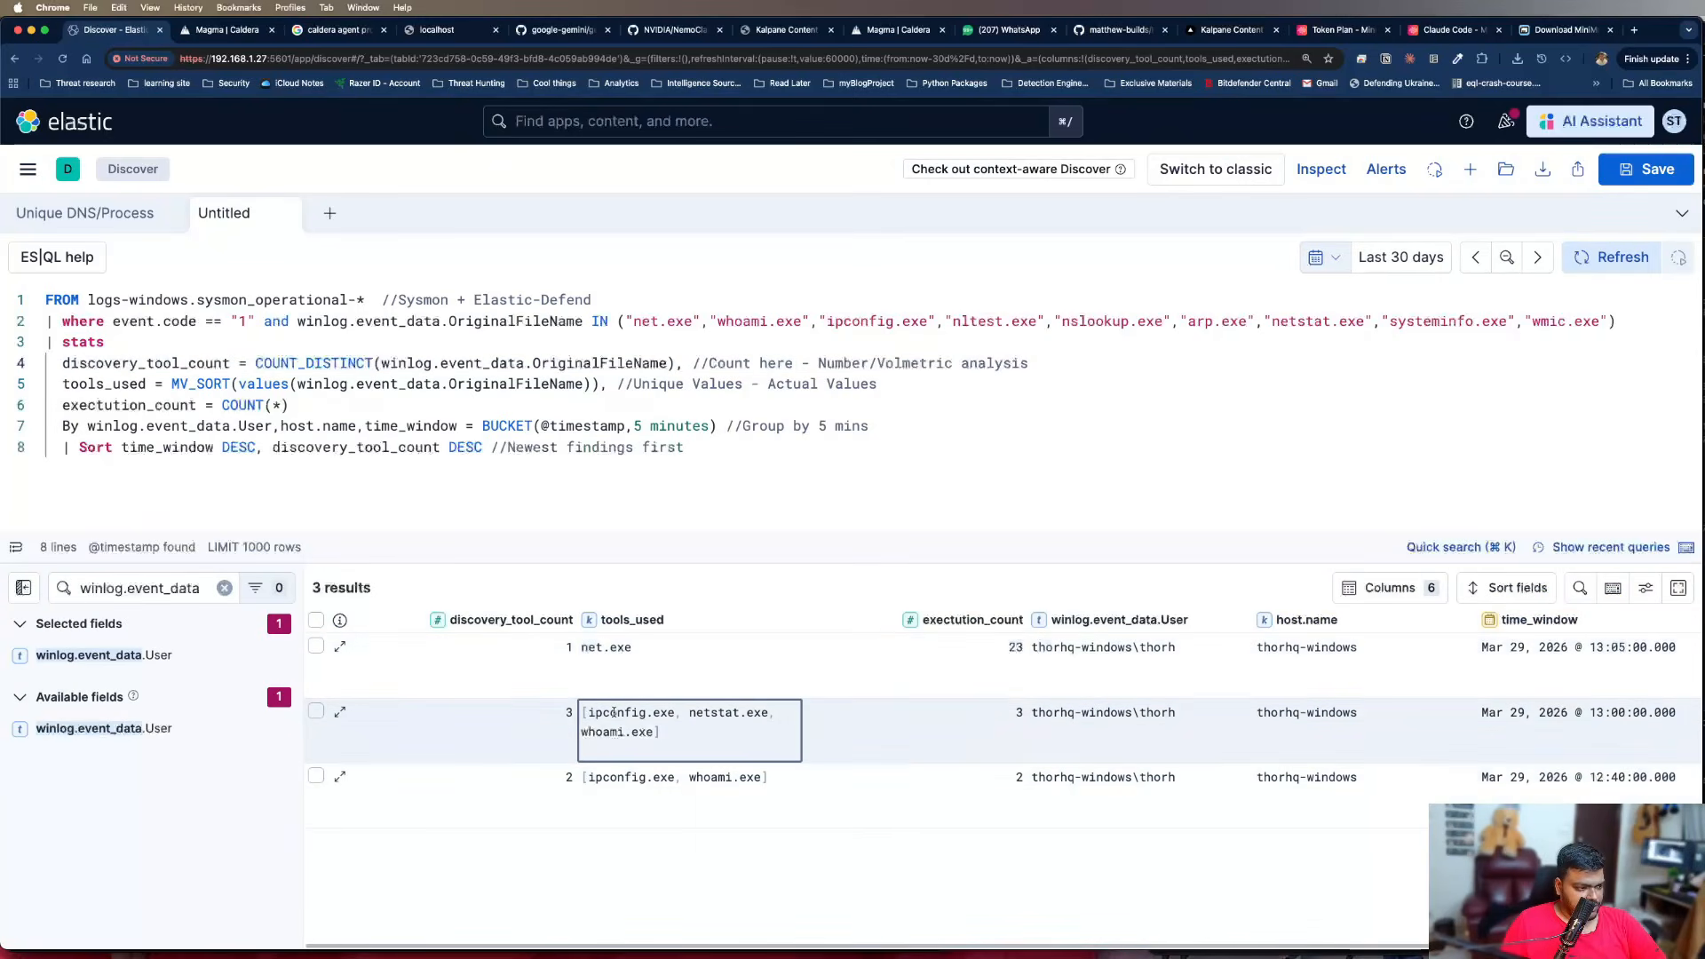
Examine the tools_used values of the second result row and review the full query text
{"action": "left_click_drag", "start_coordinate": [587, 713], "coordinate": [692, 735]}
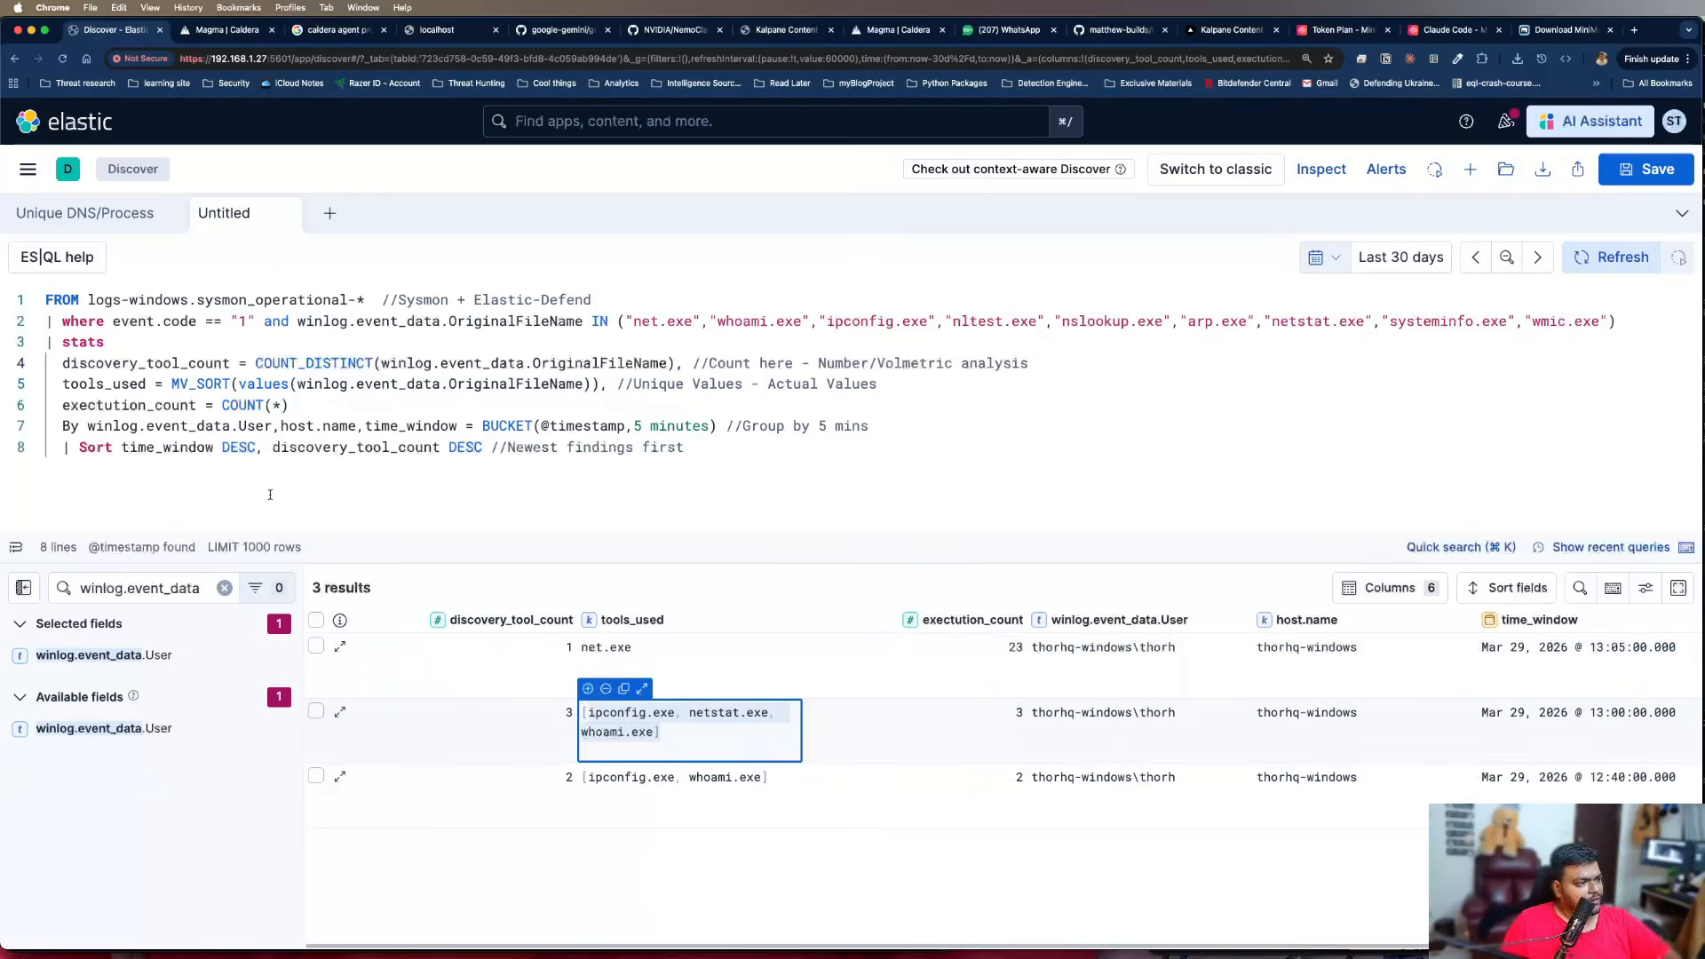
{"action": "left_click", "coordinate": [475, 450]}
{"action": "left_click", "coordinate": [1061, 420]}
{"action": "left_click", "coordinate": [710, 447]}
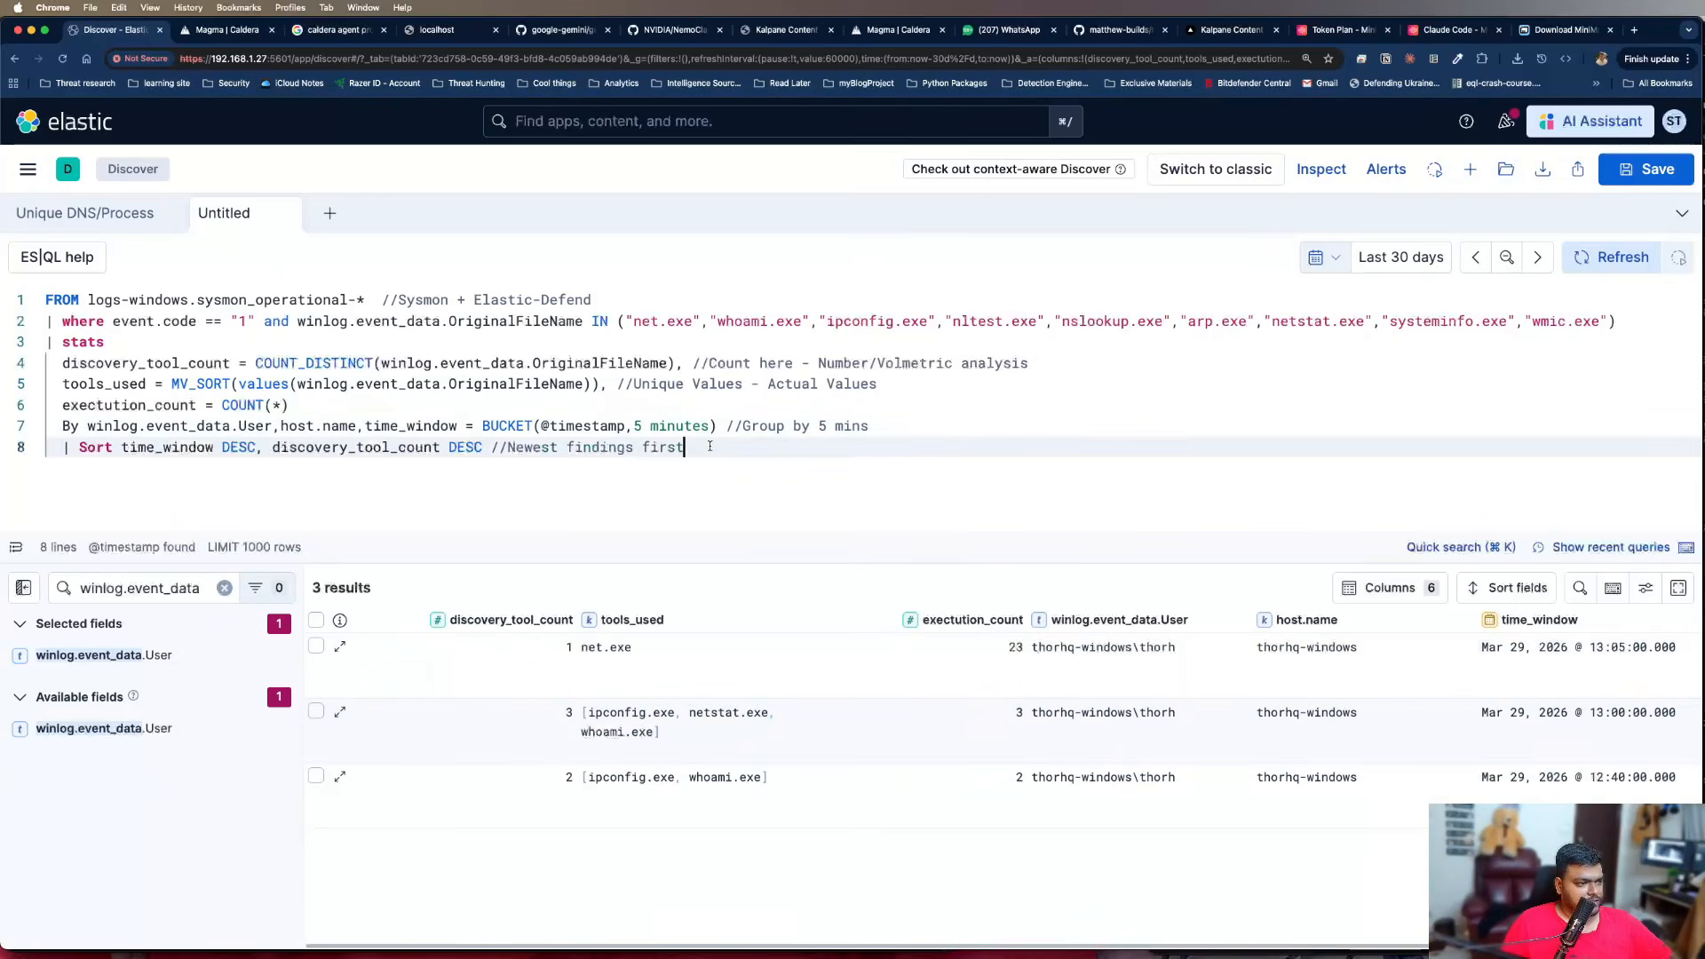
{"action": "left_click_drag", "start_coordinate": [709, 446], "coordinate": [46, 299]}
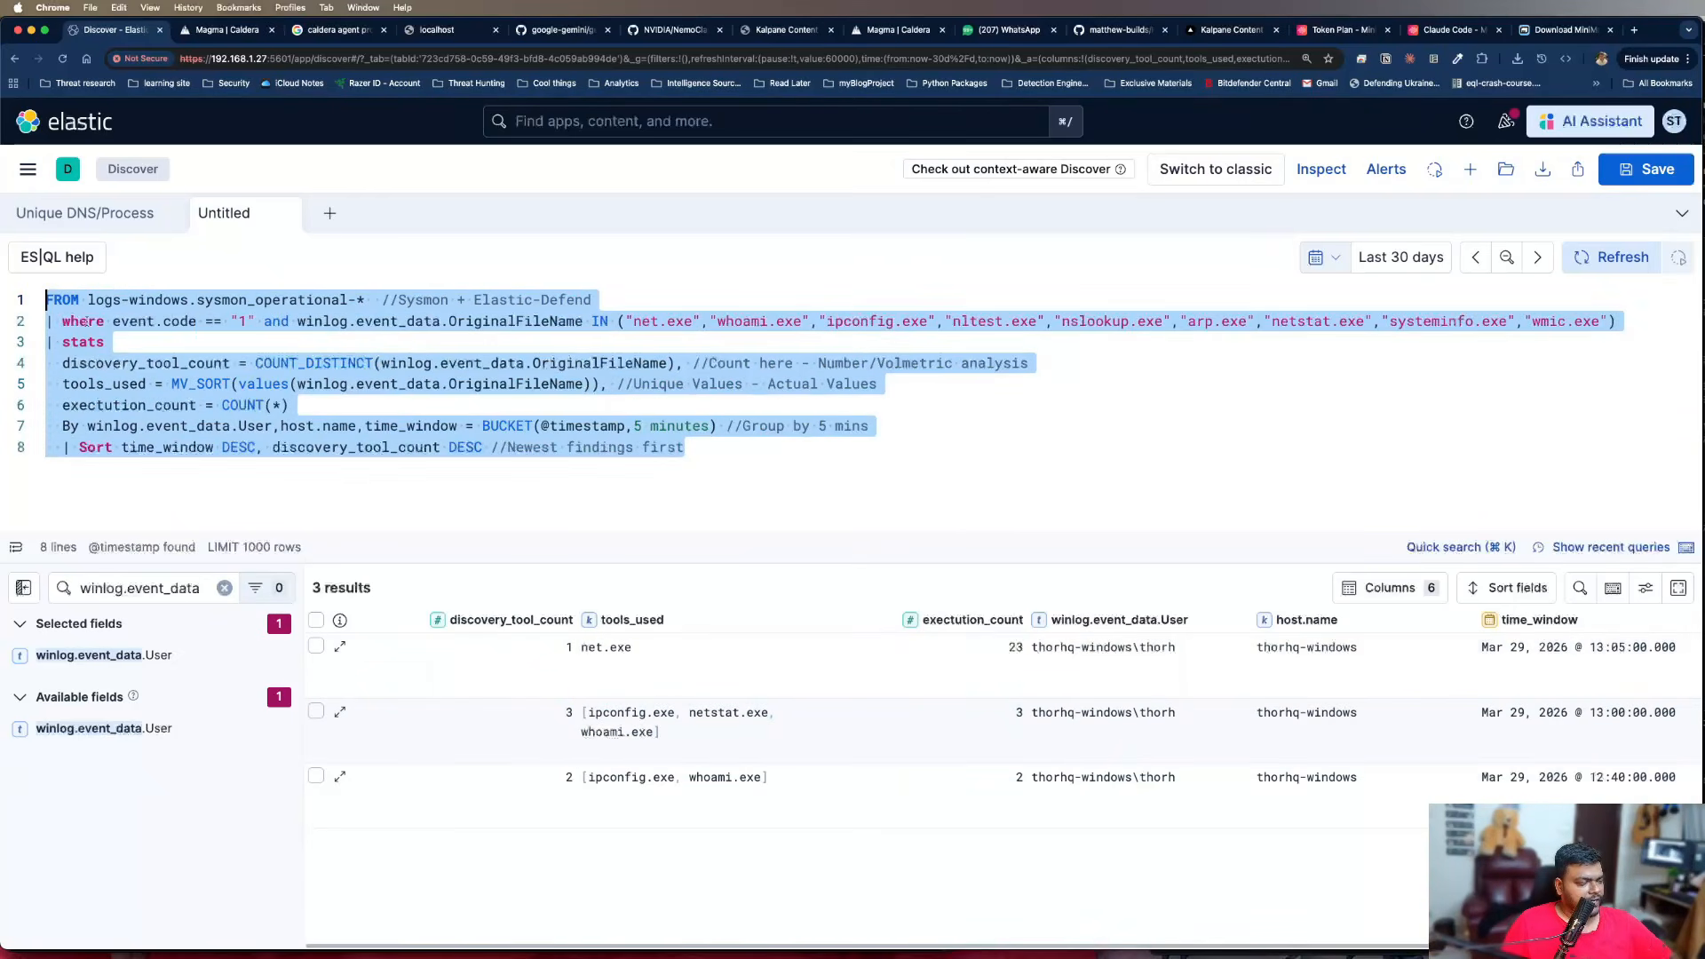
{"action": "left_click", "coordinate": [742, 493]}
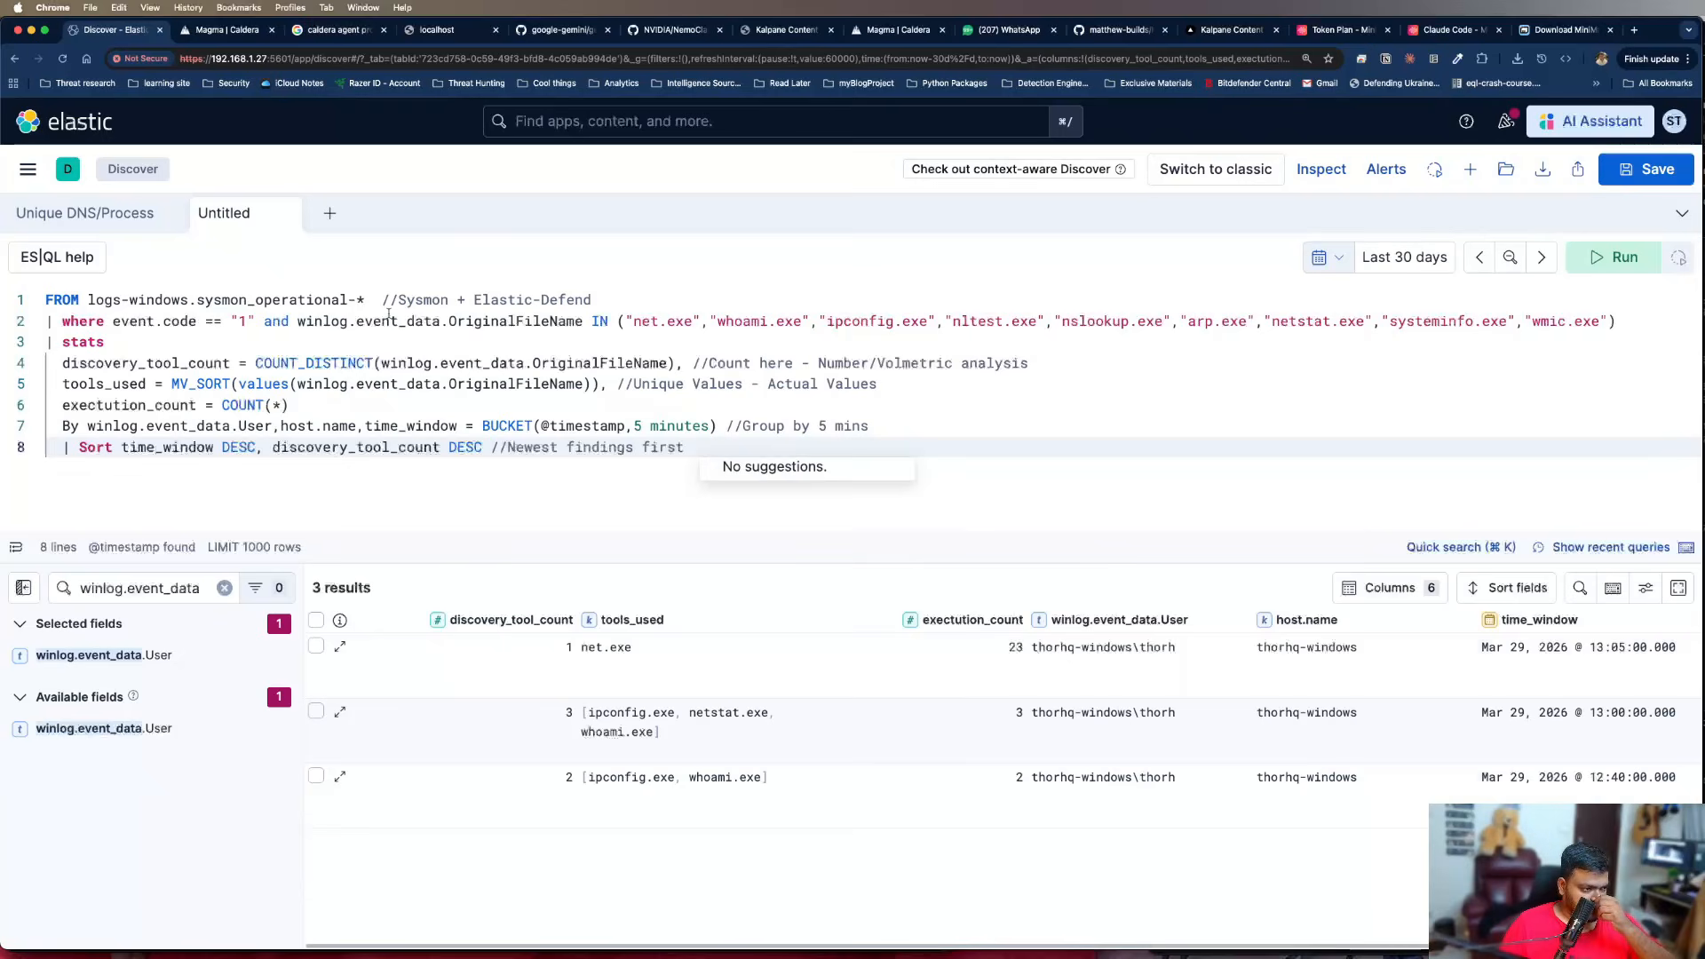
{"action": "key", "text": "super+Tab"}
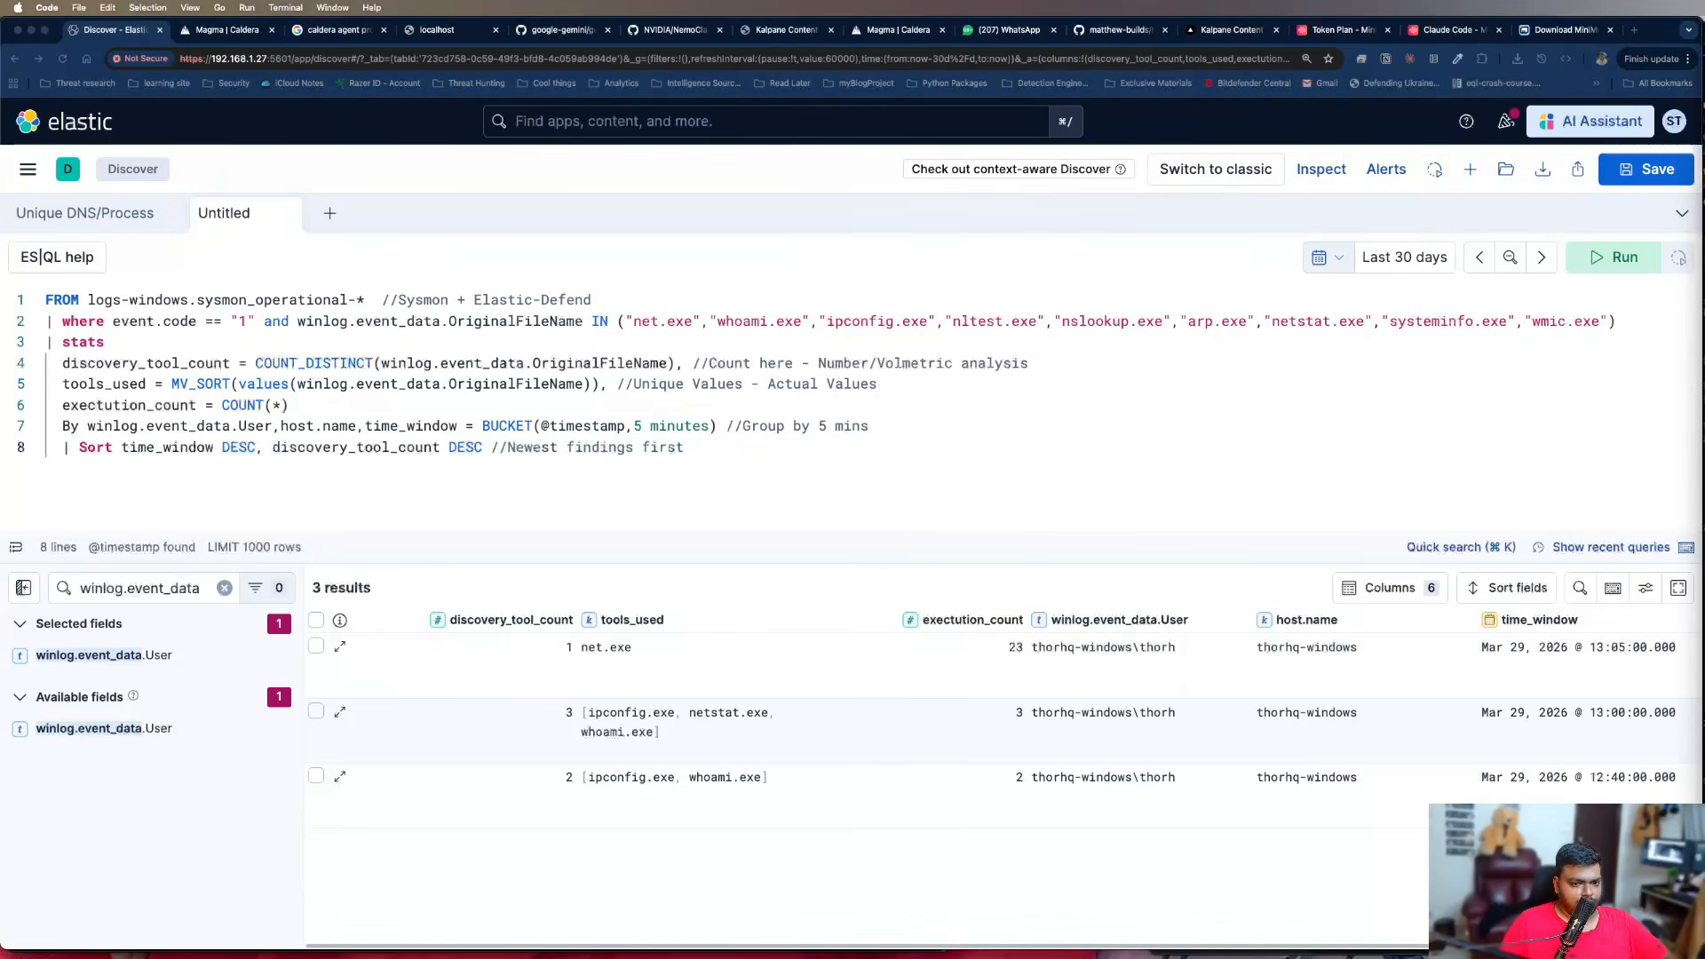
{"action": "key", "text": "super+Tab"}
Rename the untitled Discover tab as "Discovery Enumeration Burst"
{"action": "double_click", "coordinate": [228, 213]}
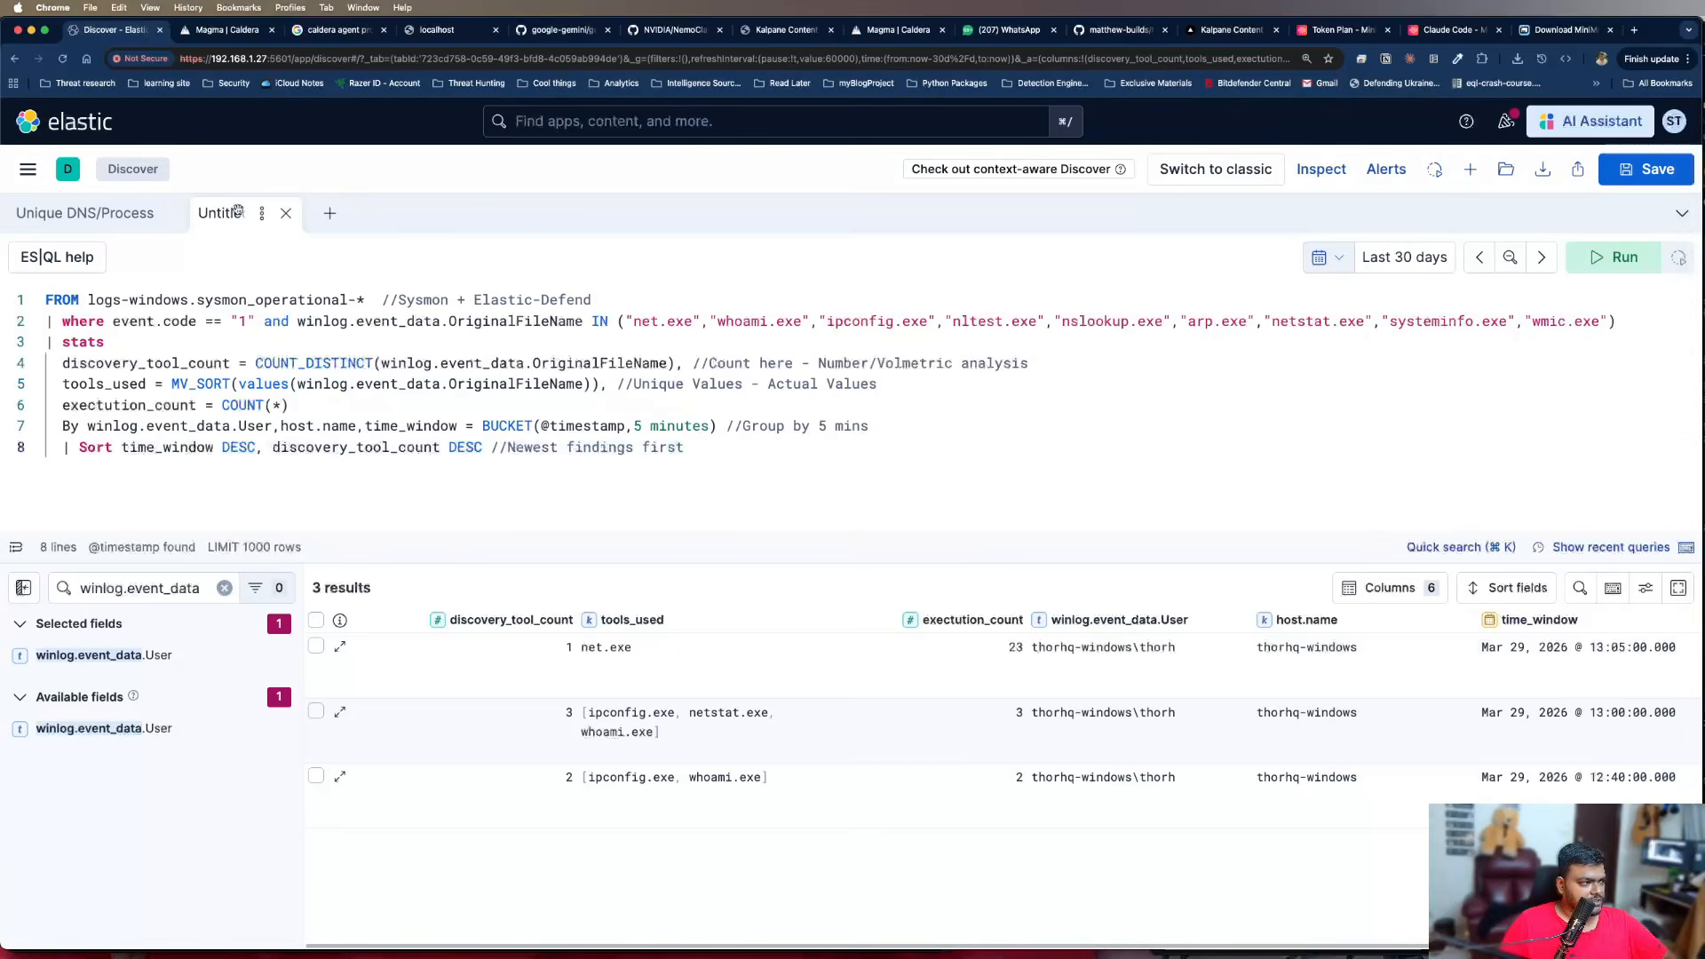
{"action": "key", "text": "super+a"}
{"action": "type", "text": "Discov"}
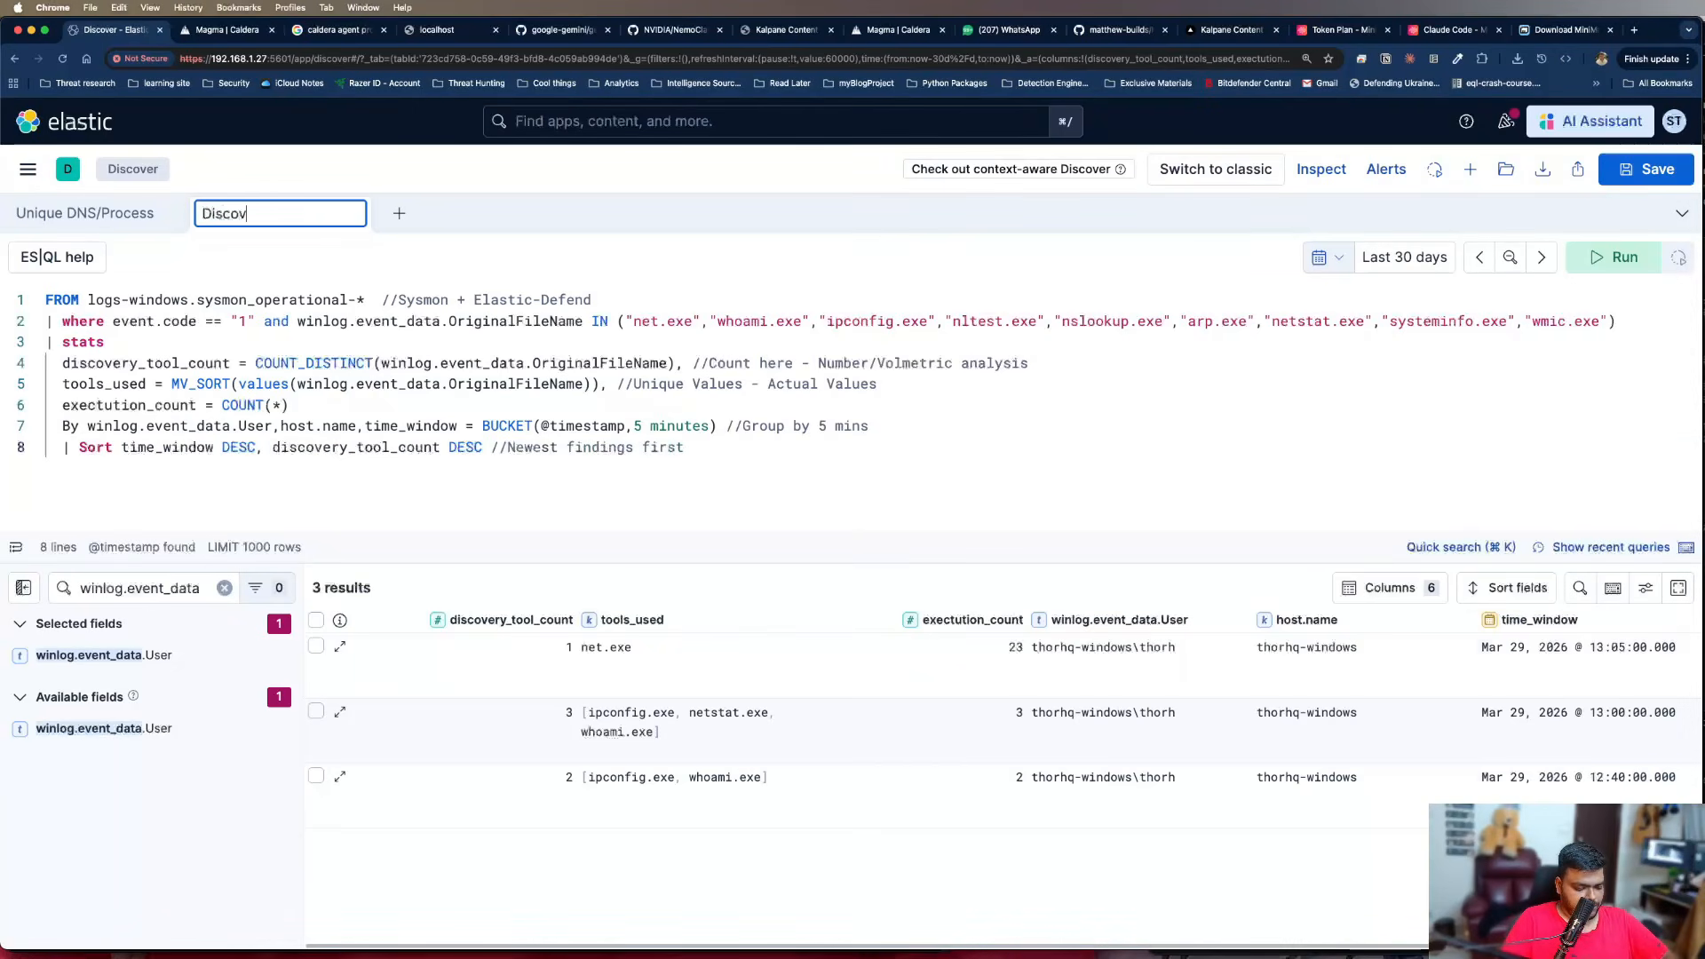
{"action": "key", "text": "BackSpace"}
{"action": "key", "text": "BackSpace"}
{"action": "type", "text": "overy Enumeration "}
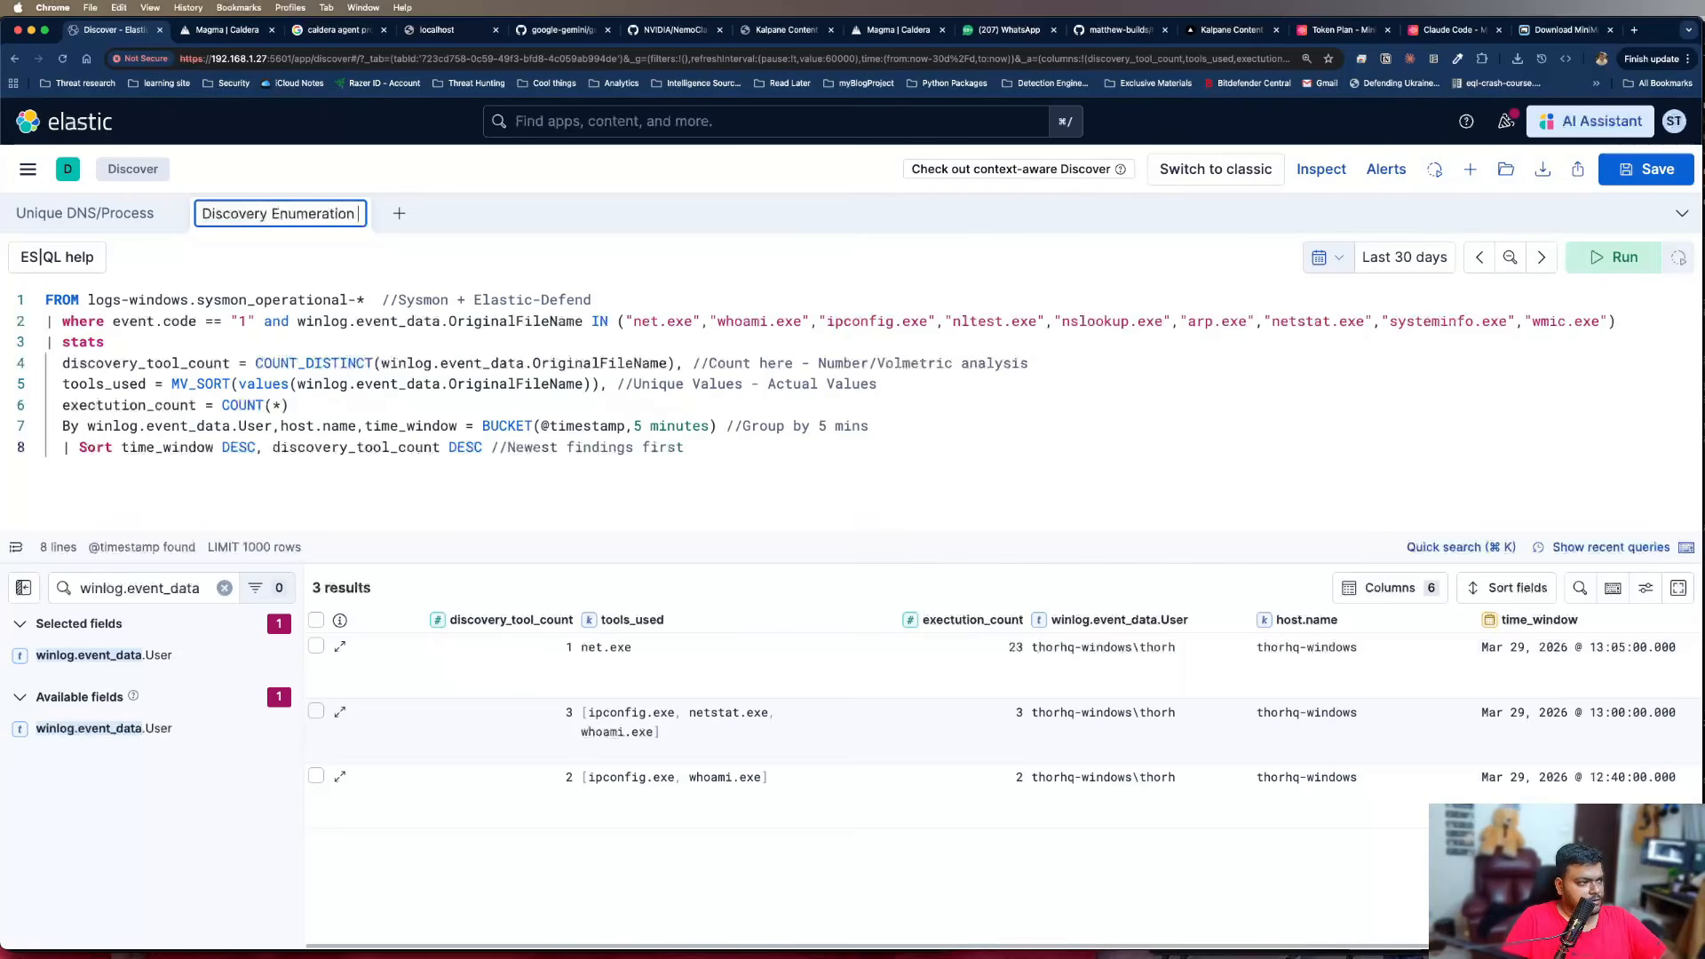
{"action": "type", "text": "Burst"}
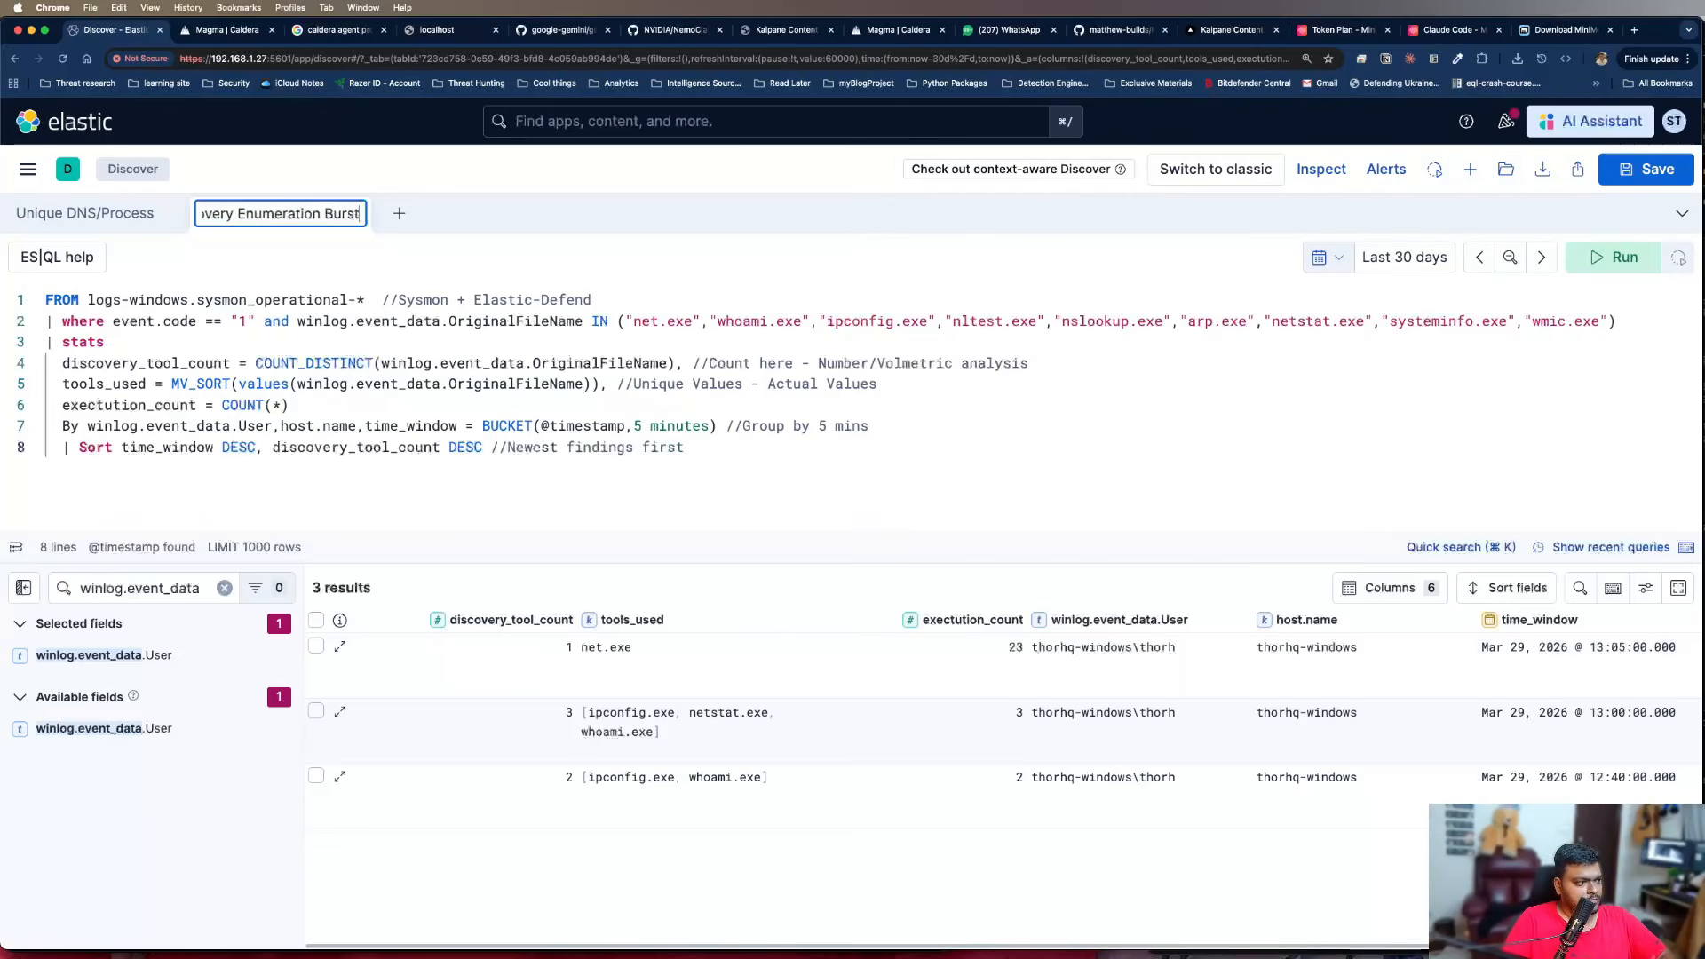
{"action": "left_click", "coordinate": [655, 388]}
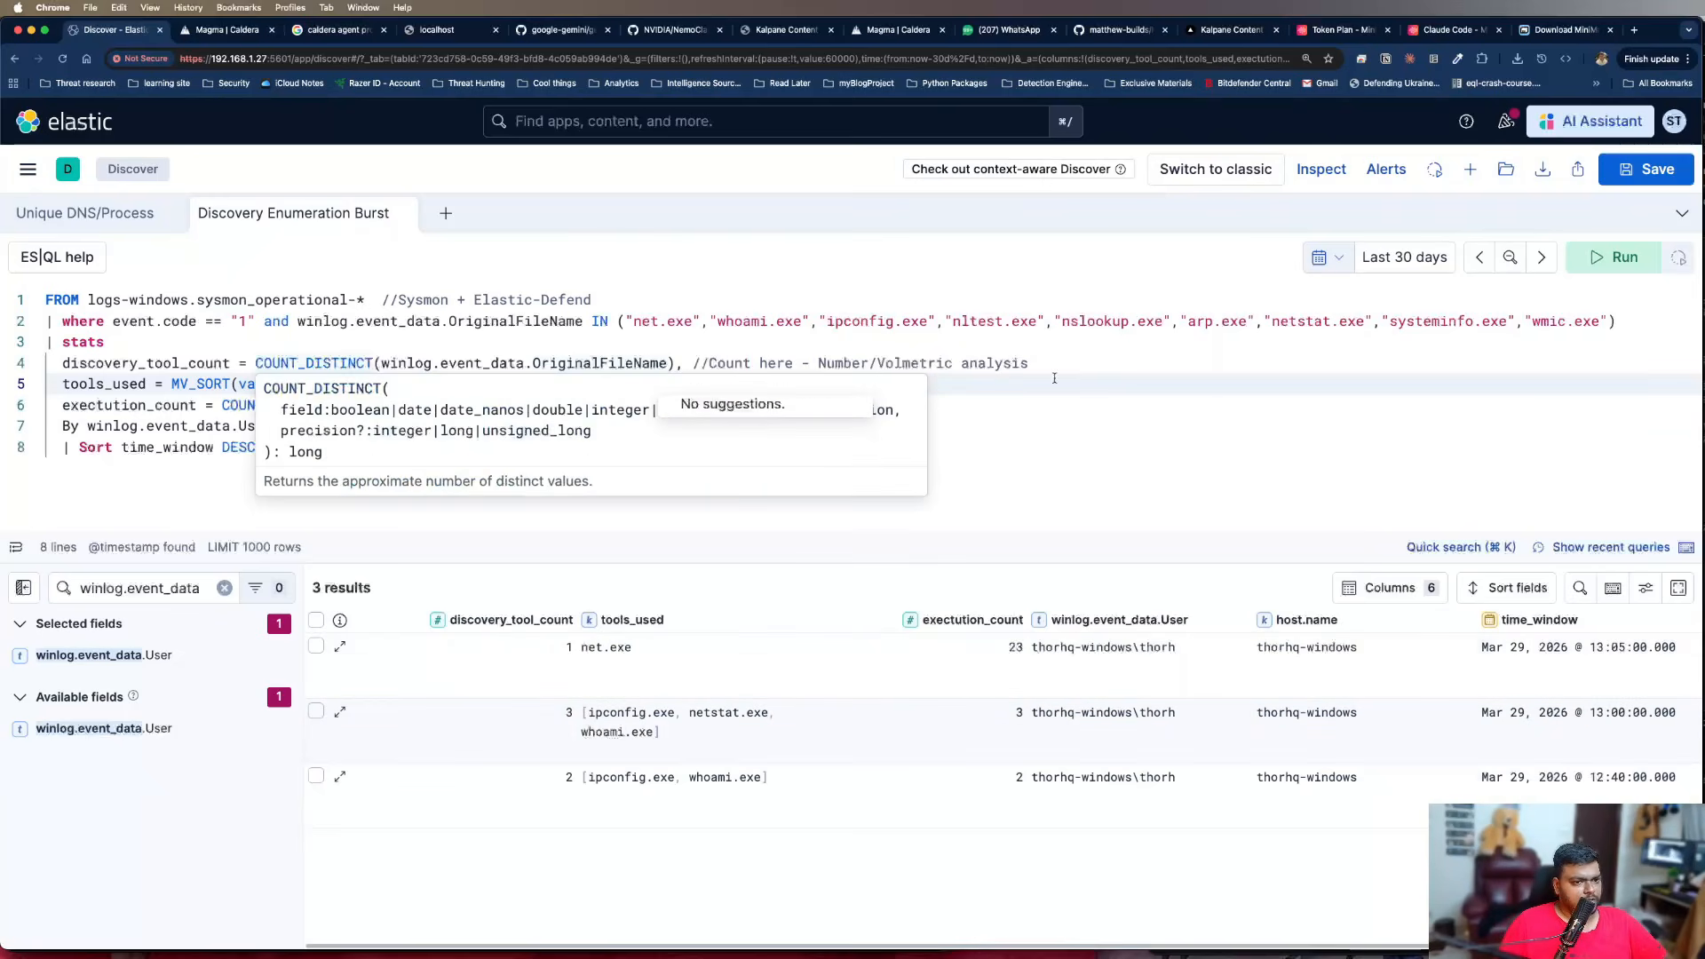
{"action": "key", "text": "super+Tab"}
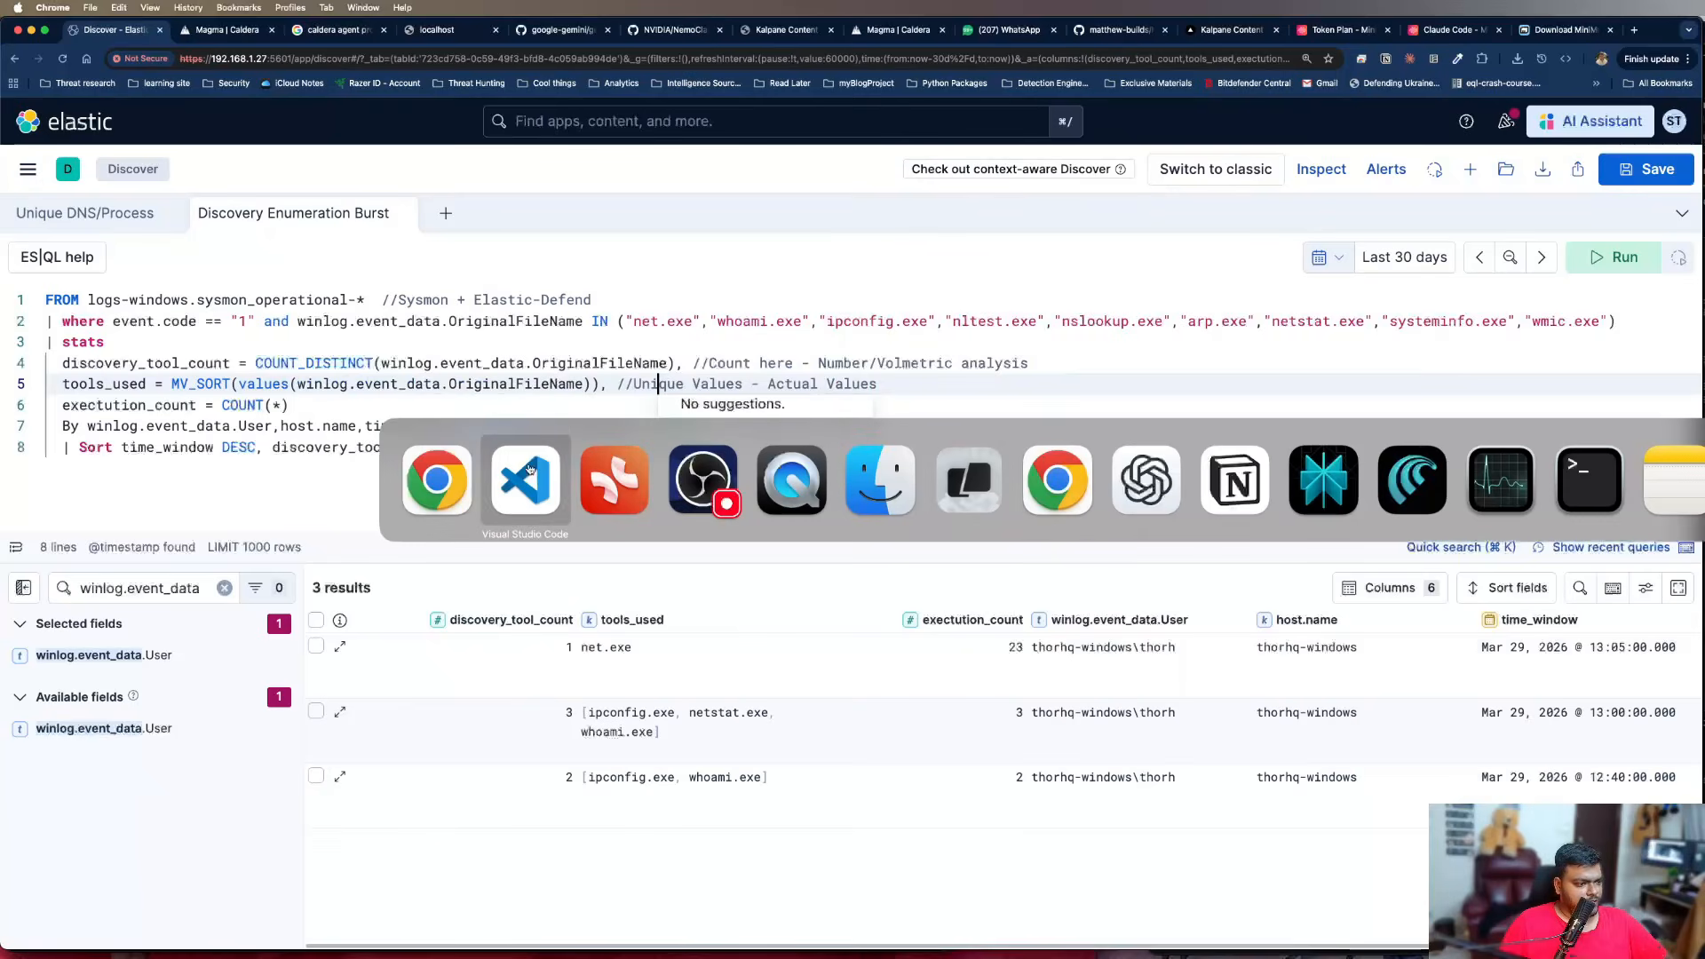
{"action": "left_click", "coordinate": [710, 481]}
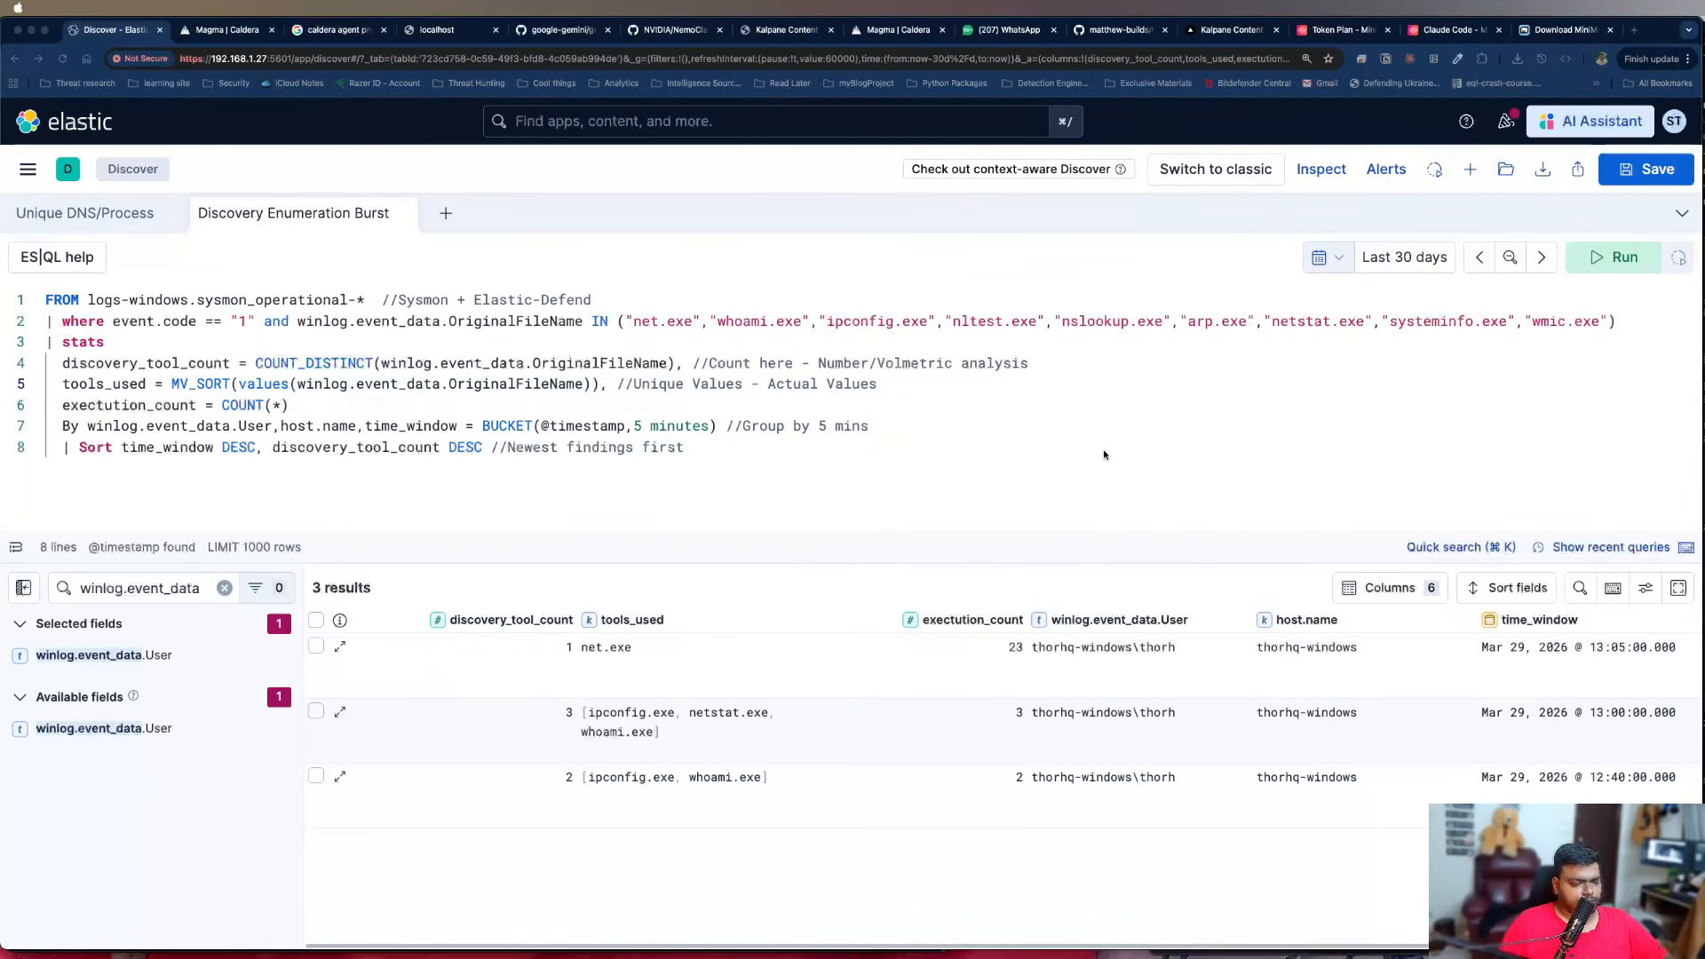
{"action": "left_click", "coordinate": [656, 384]}
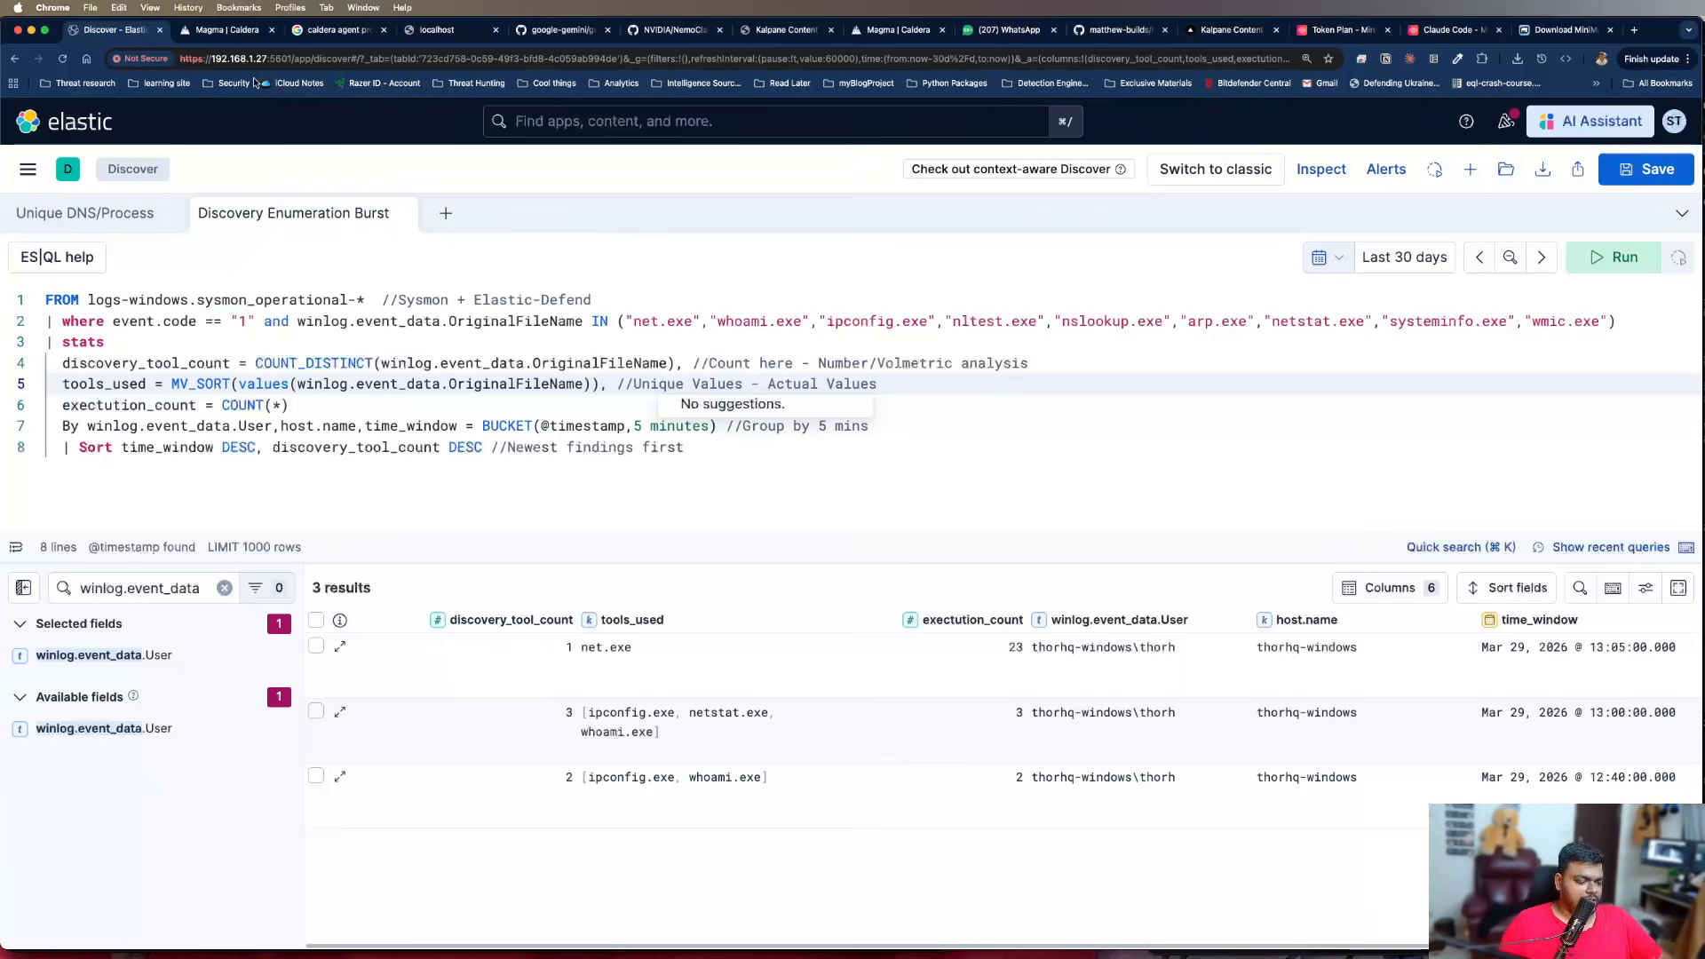
Switch to Caldera to review the thorhq-technique03-threat-hunting adversary profile's abilities, and return to the Elastic Discover query
{"action": "mouse_move", "coordinate": [327, 362]}
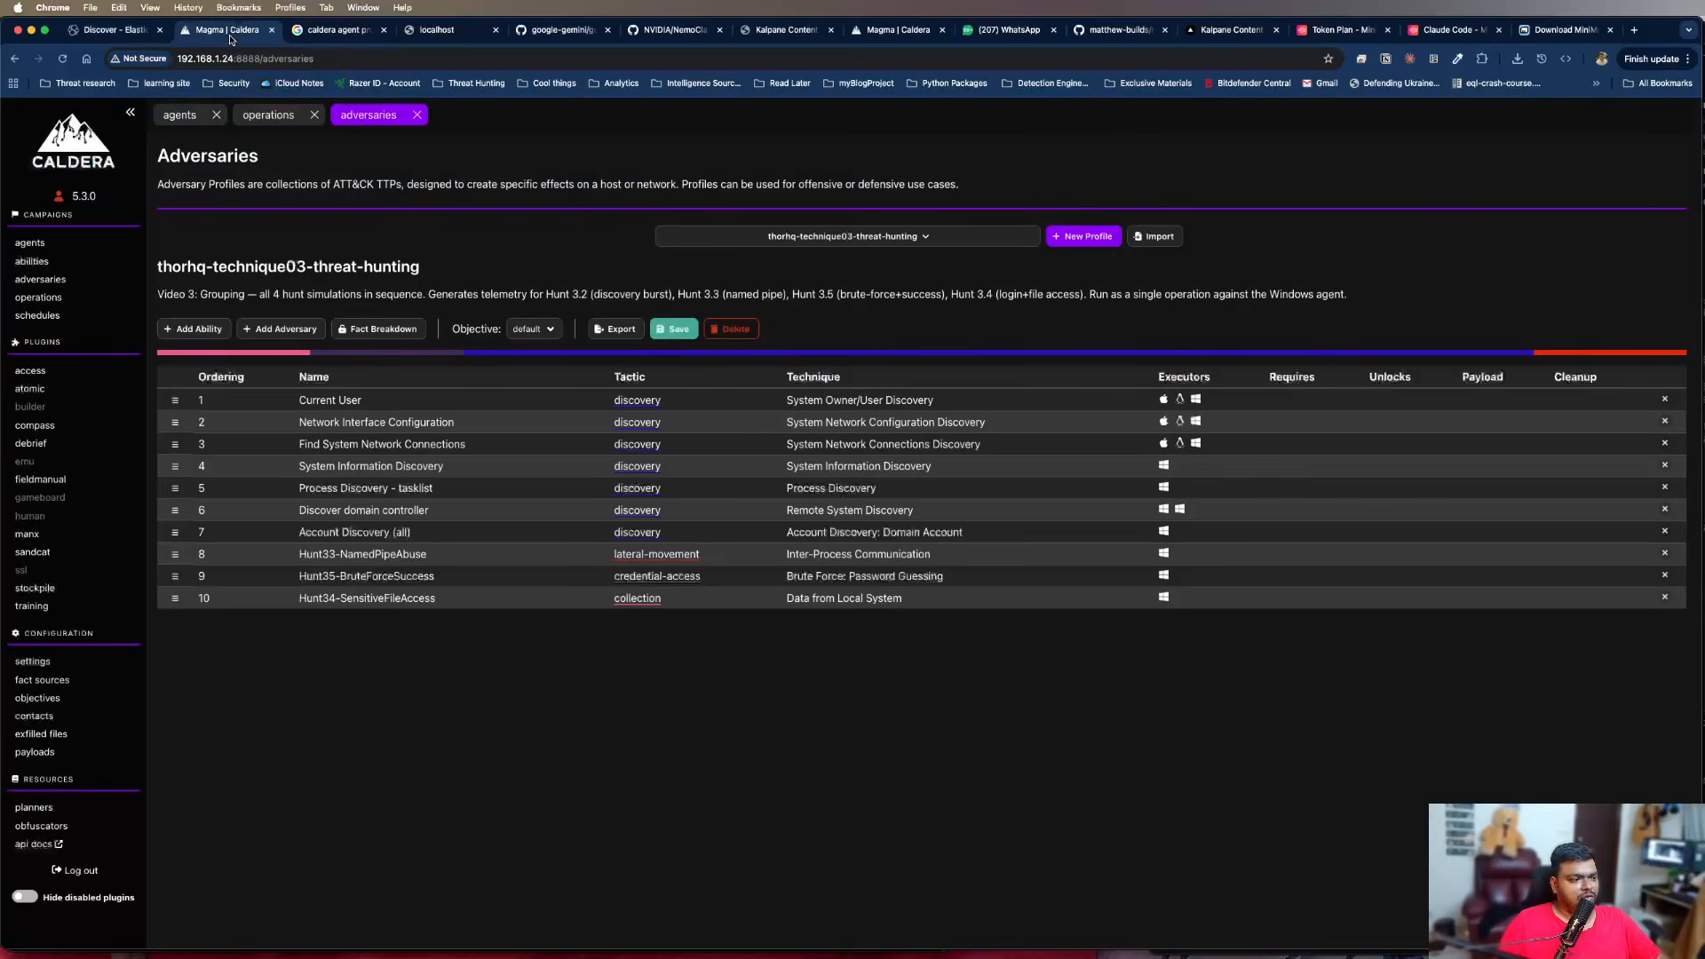
{"action": "left_click", "coordinate": [230, 37]}
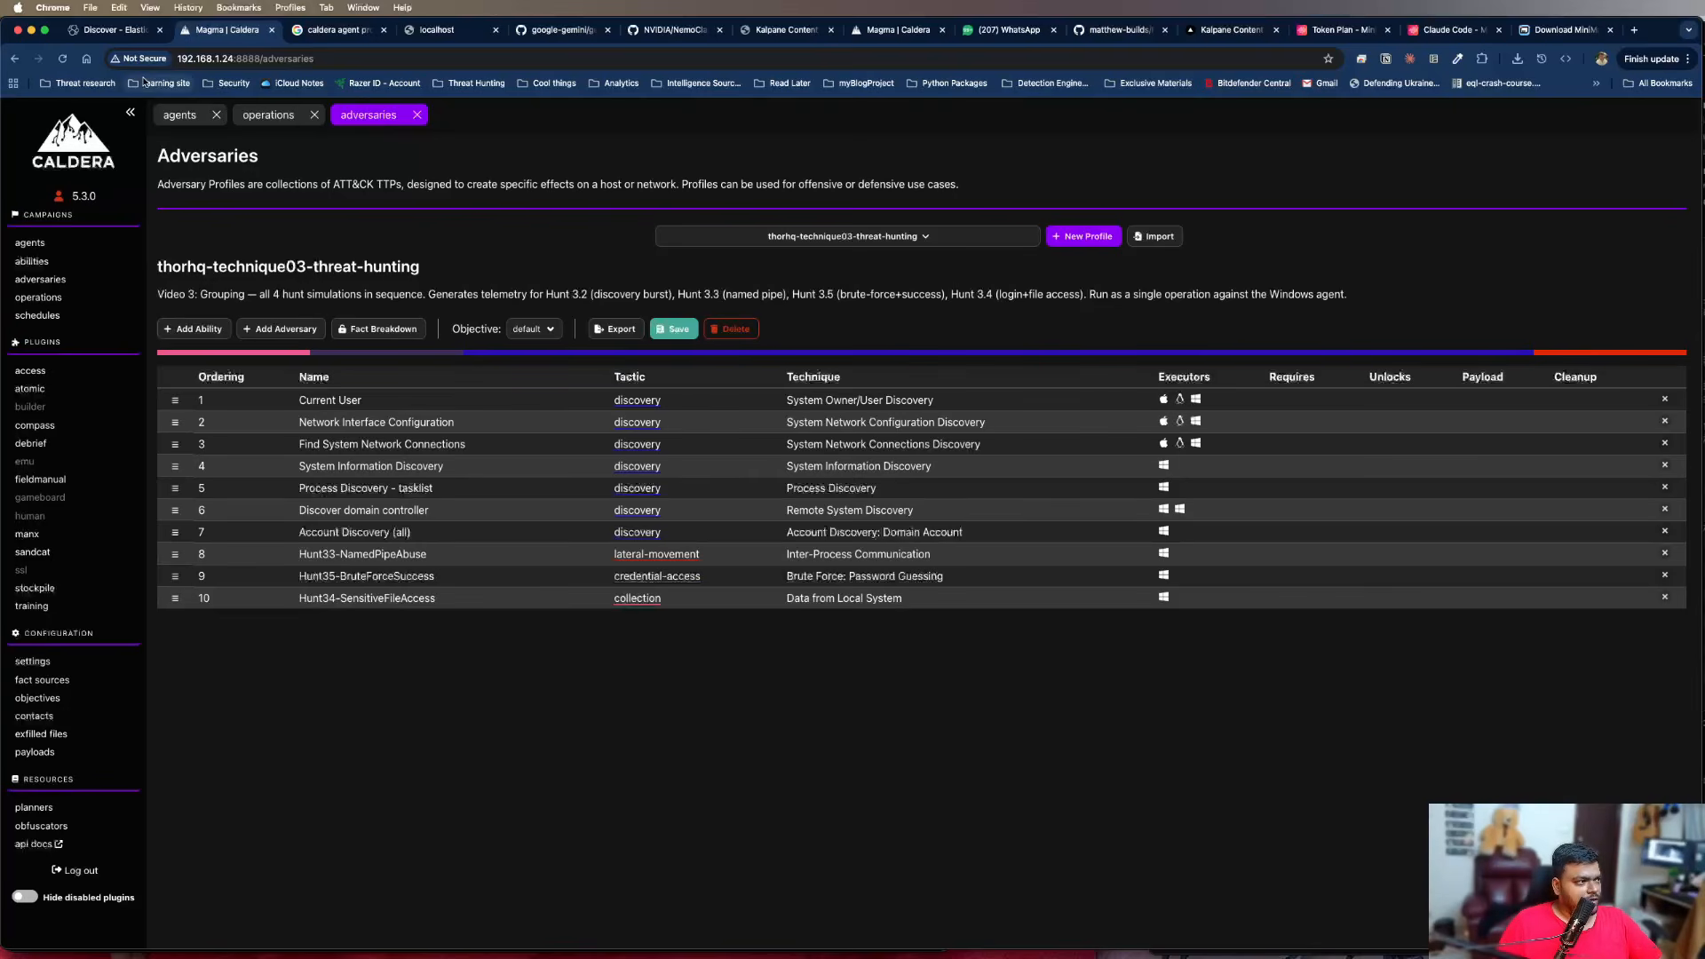
{"action": "left_click", "coordinate": [124, 31]}
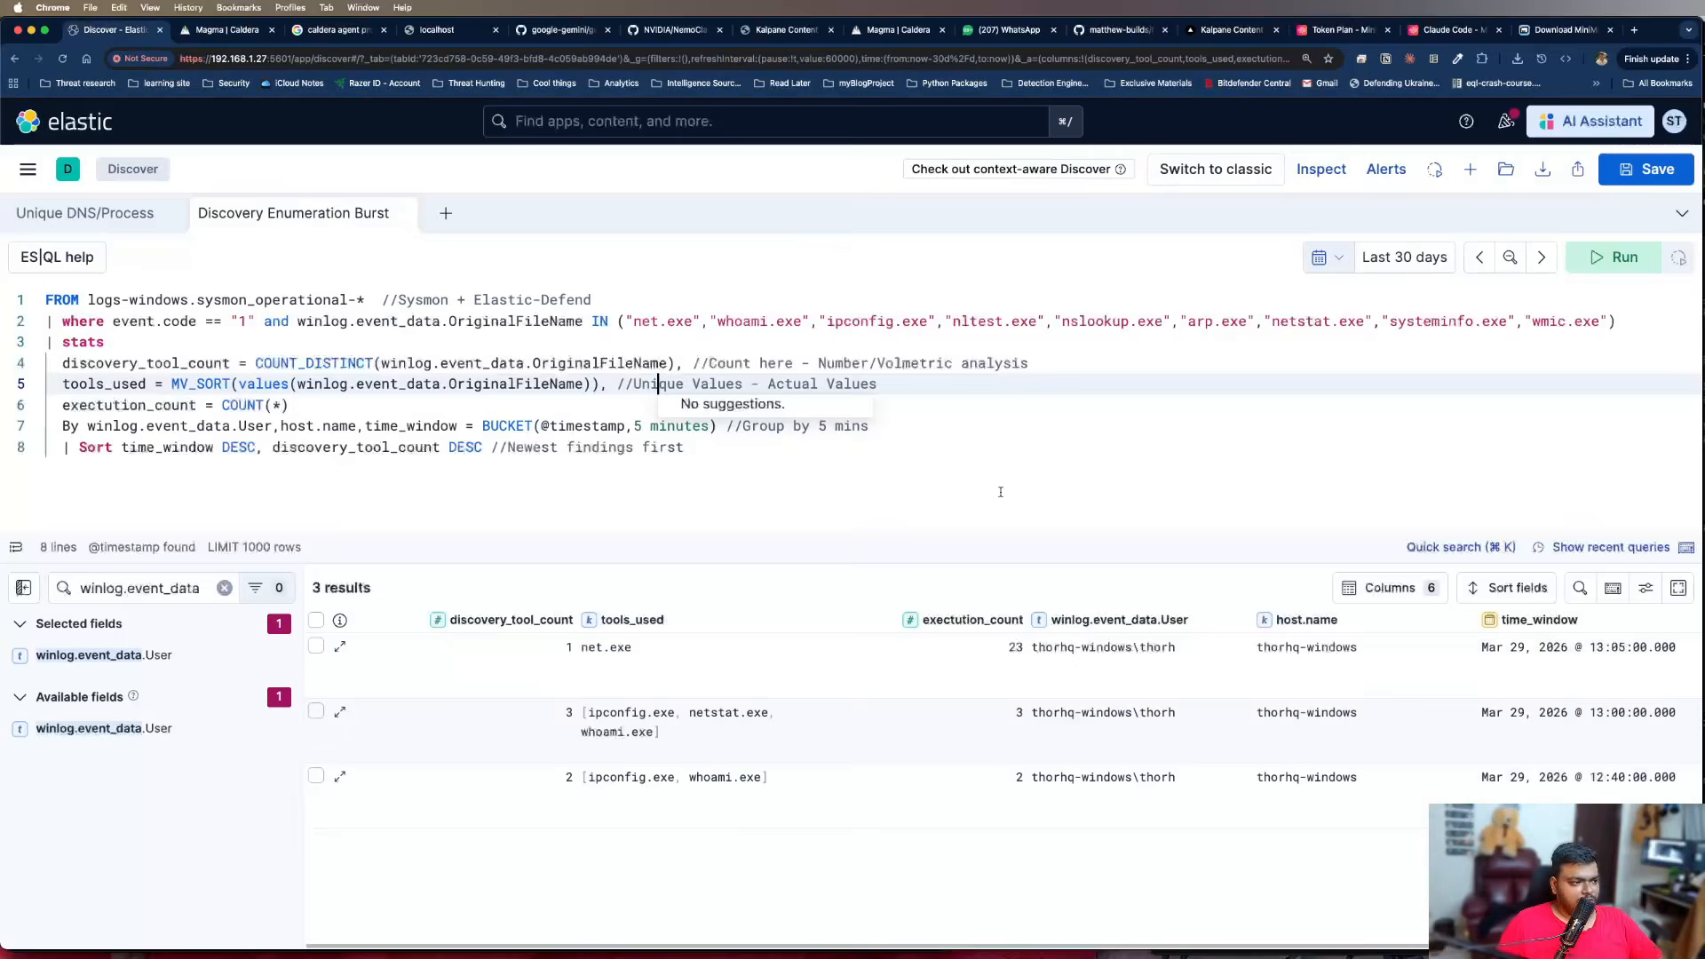